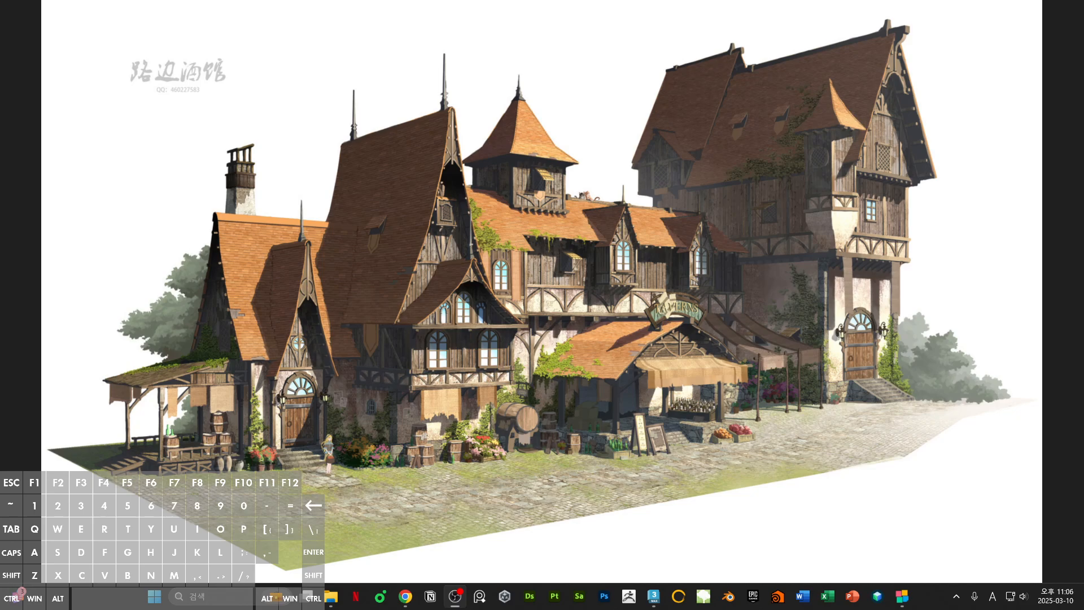
- Switch to 3ds Max and set the home grid spacing to 5 m in the grid and snap settings
click(516, 275)
mouse_move(667, 43)
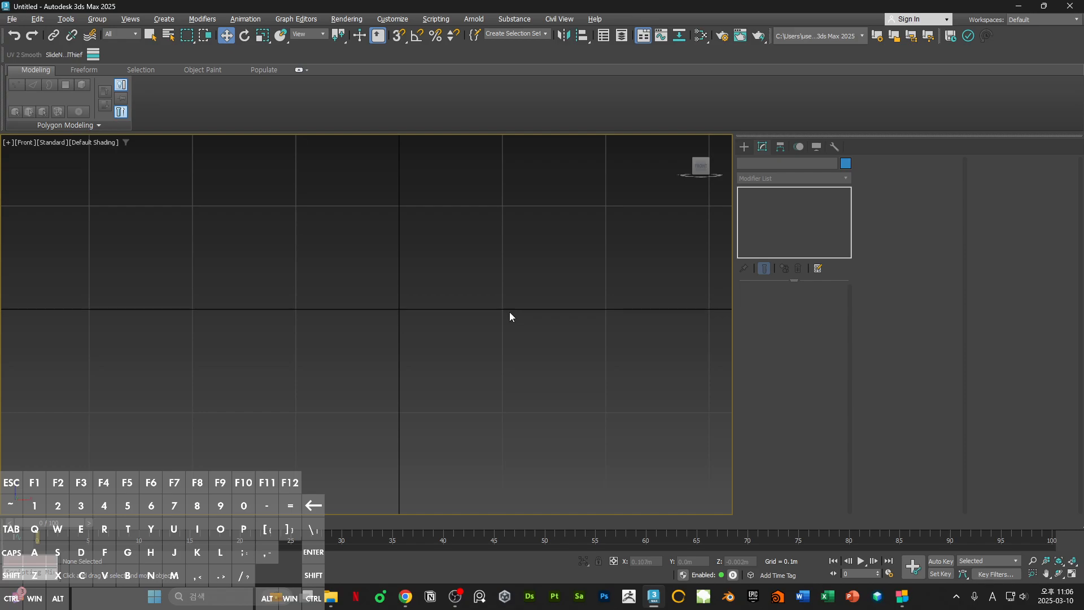
scroll(509, 310, down, 1)
scroll(531, 299, down, 1)
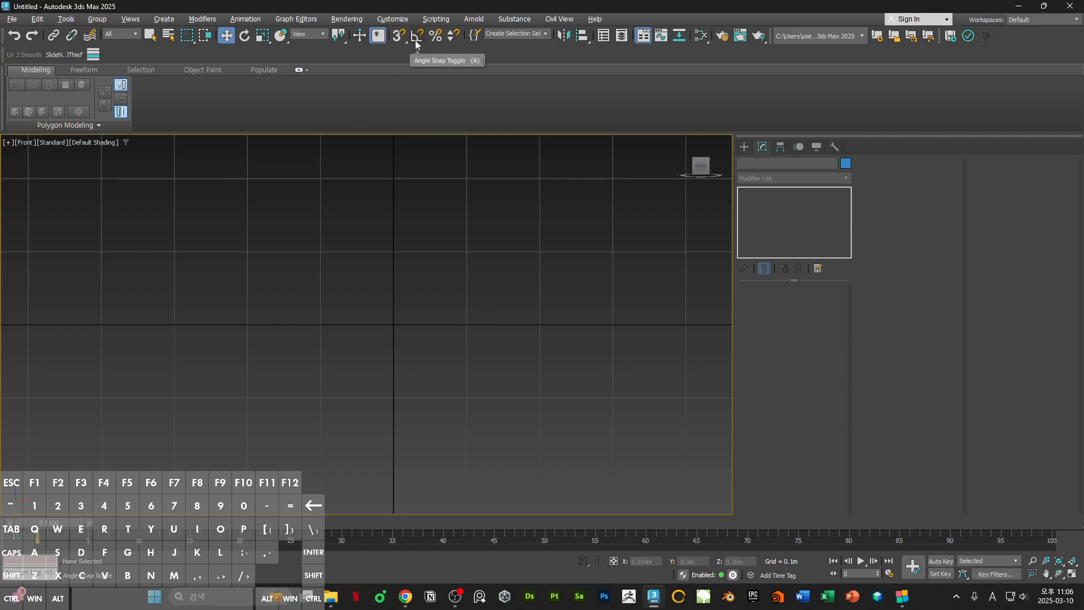
mouse_move(485, 265)
middle_down()
mouse_move(449, 303)
mouse_move(479, 255)
middle_up()
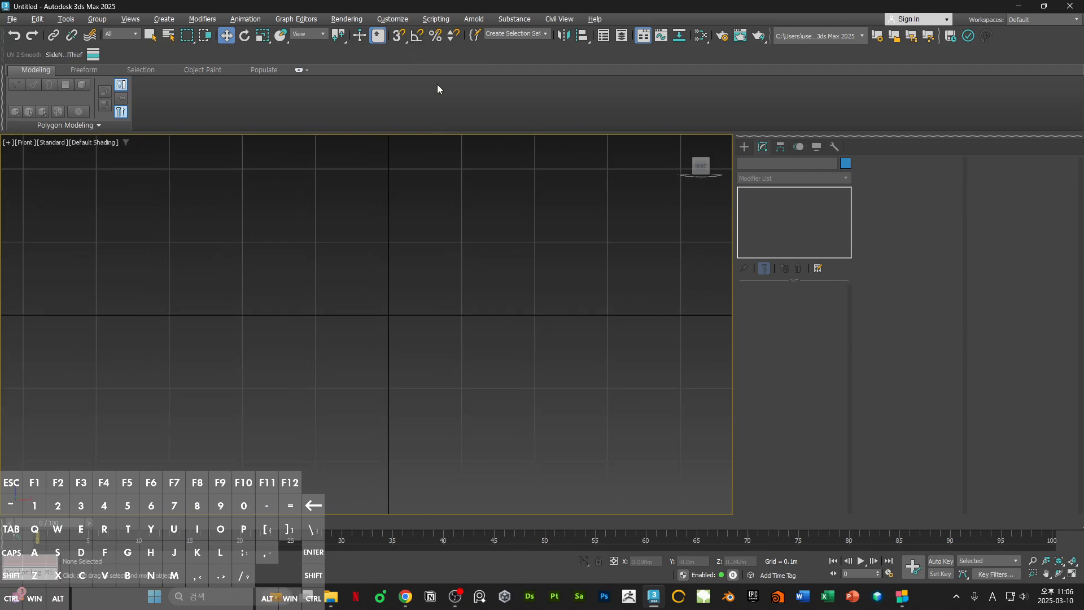
right_click(438, 39)
drag(525, 212, 556, 225)
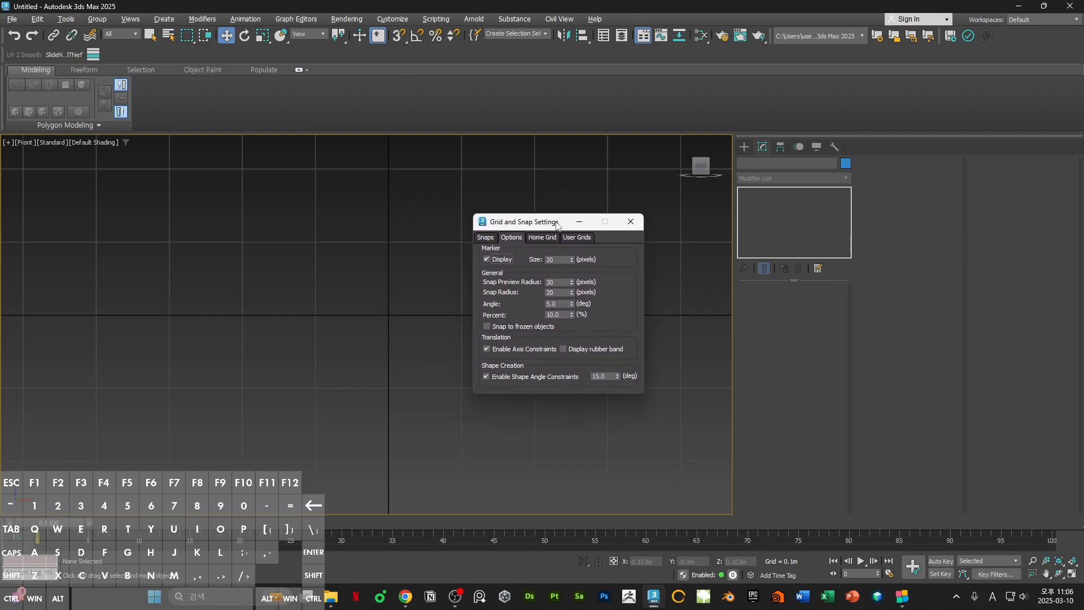
click(542, 239)
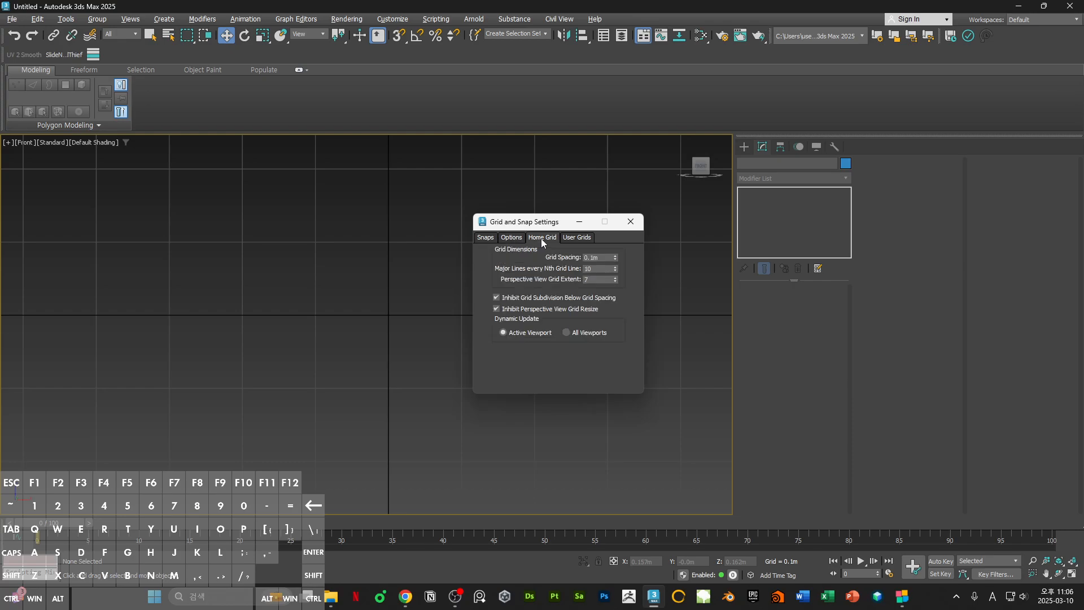
drag(598, 258, 561, 257)
text(5)
key(Return)
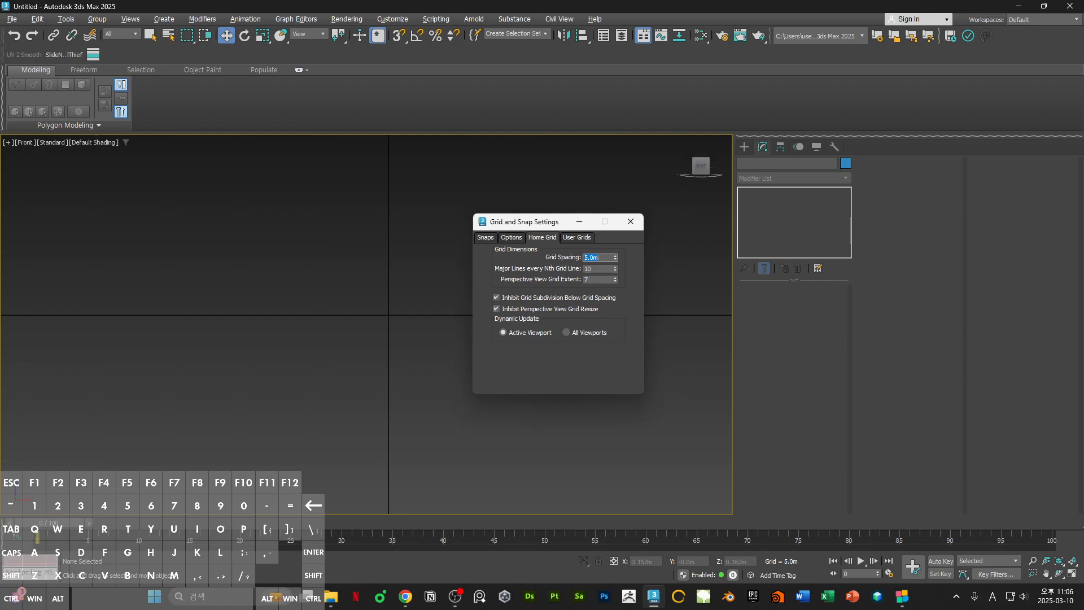
- Set the home grid spacing to 1 m and check the grid density in the Front viewport
scroll(333, 267, down, 10)
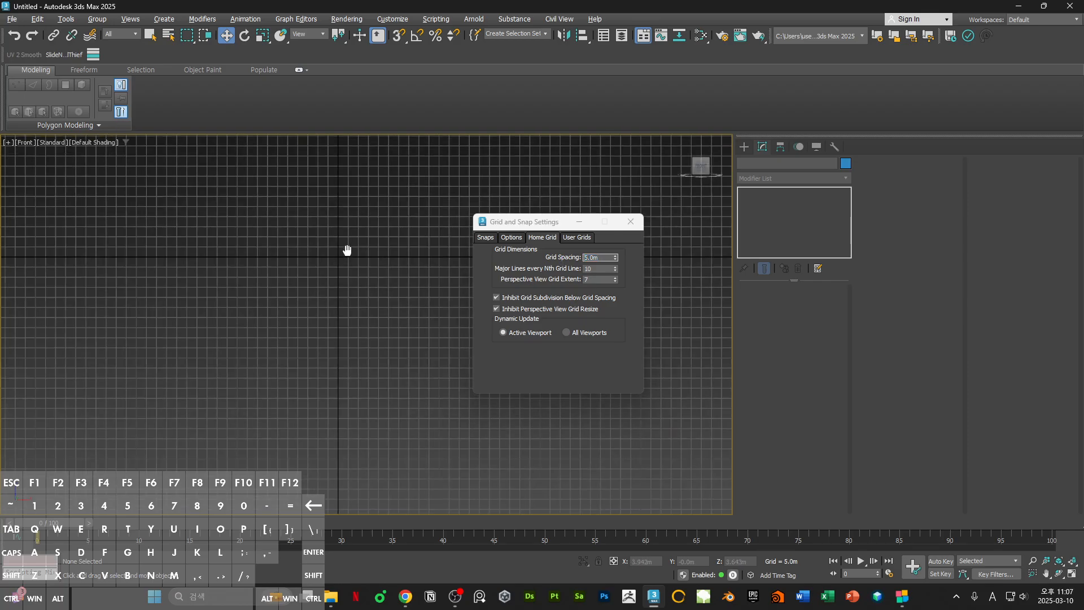
scroll(347, 266, up, 6)
drag(599, 258, 565, 258)
text(1)
key(Return)
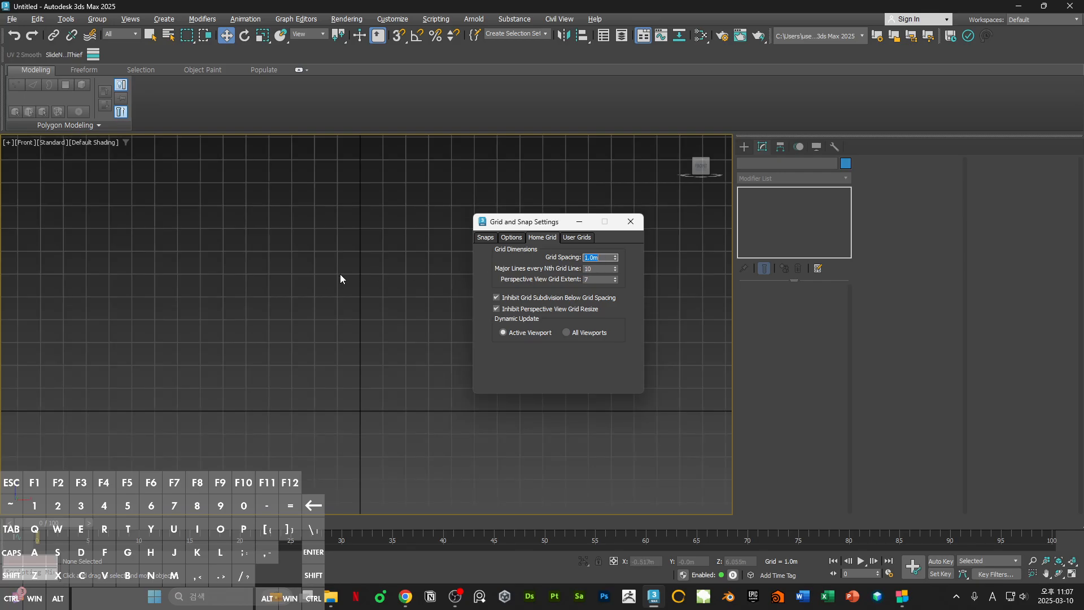
scroll(340, 273, down, 2)
middle_drag(340, 273, 395, 338)
scroll(395, 338, down, 3)
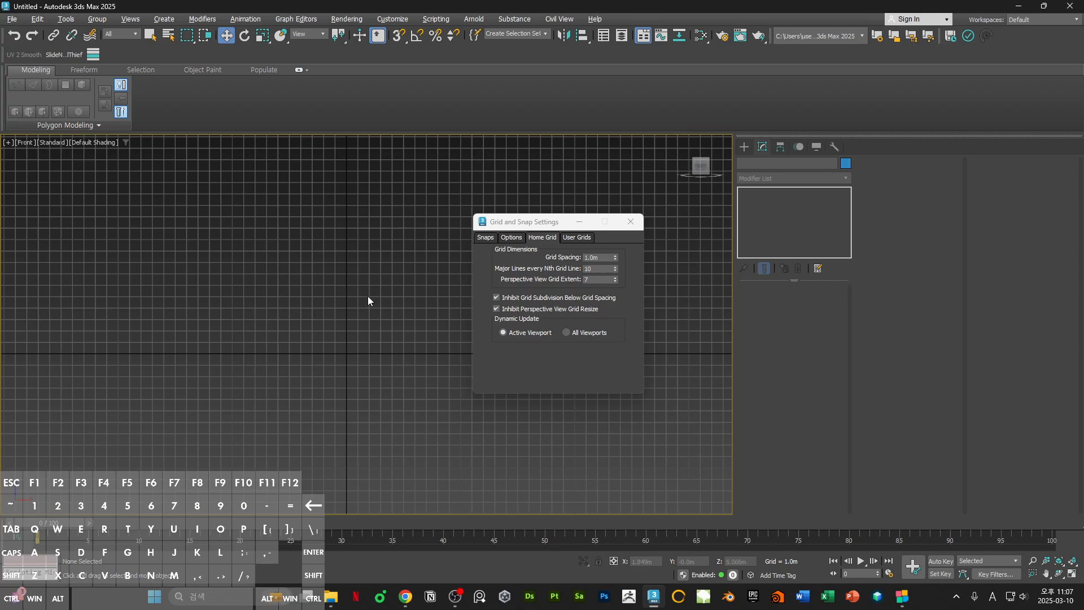
- Set the home grid spacing back to 5 m and close the grid and snap settings
double_click(588, 258)
scroll(377, 322, down, 3)
middle_drag(379, 305, 370, 346)
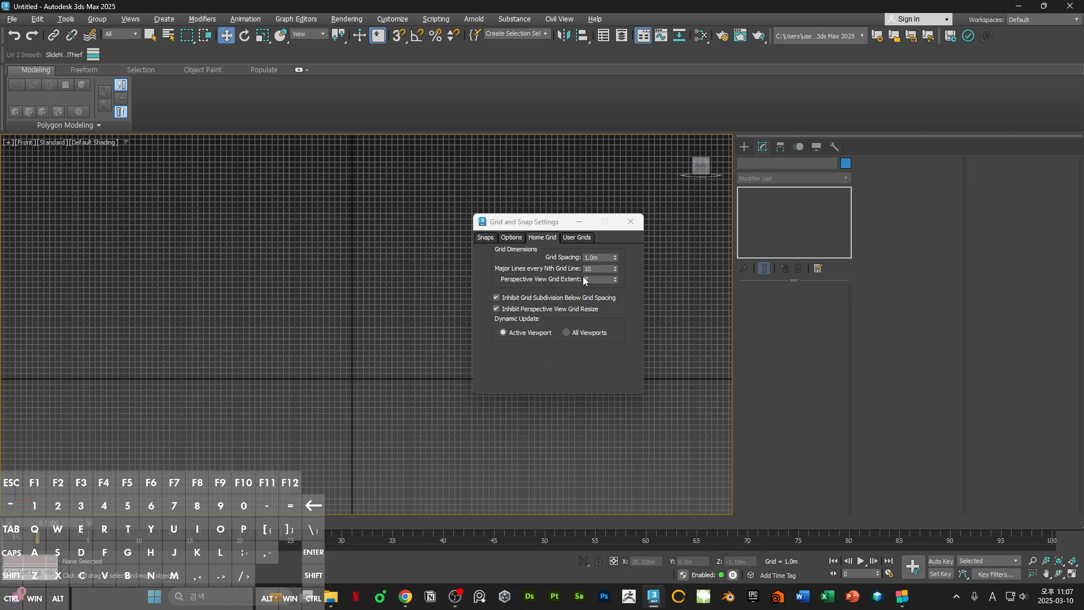
double_click(596, 257)
text(5)
key(Return)
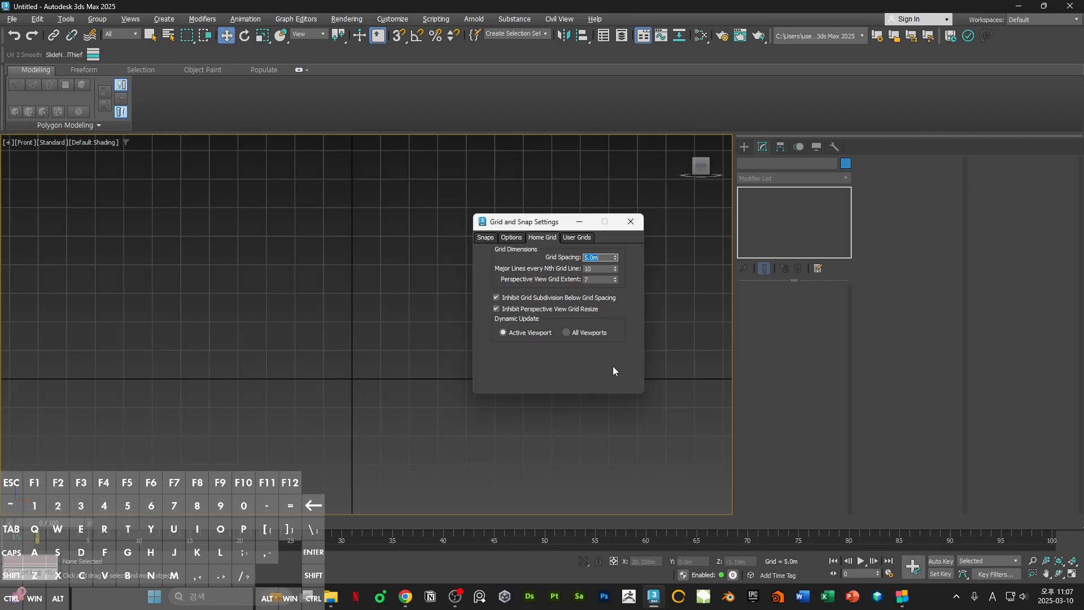
click(628, 222)
- Bring up the house reference image chenecho-22222222.jpg in the image viewer, enlarge it, and move its window off the main screen
middle_drag(510, 313, 517, 334)
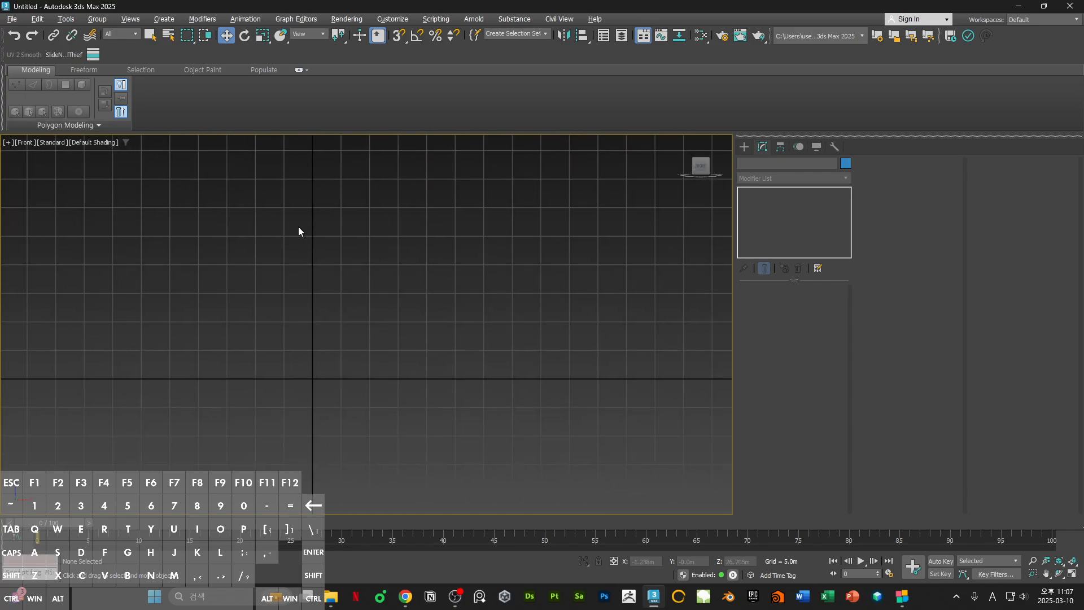
middle_drag(319, 231, 364, 232)
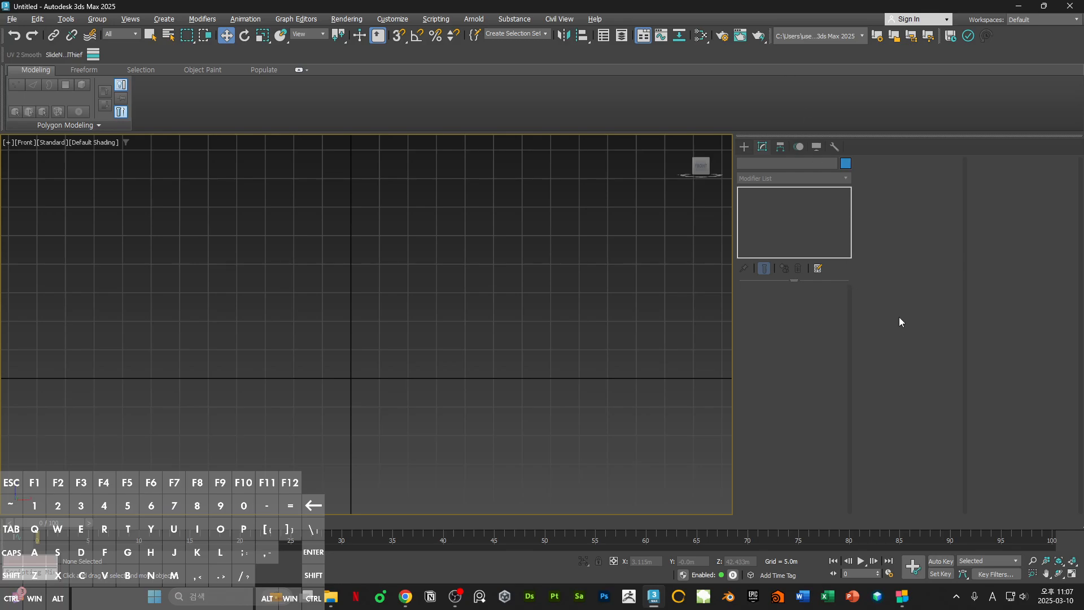
click(903, 596)
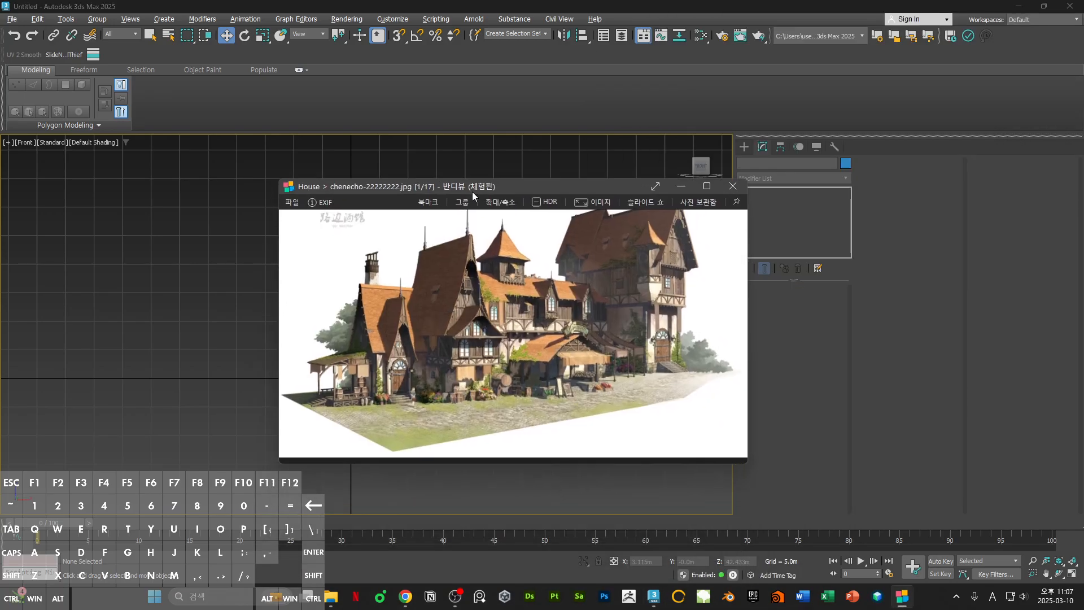
double_click(478, 192)
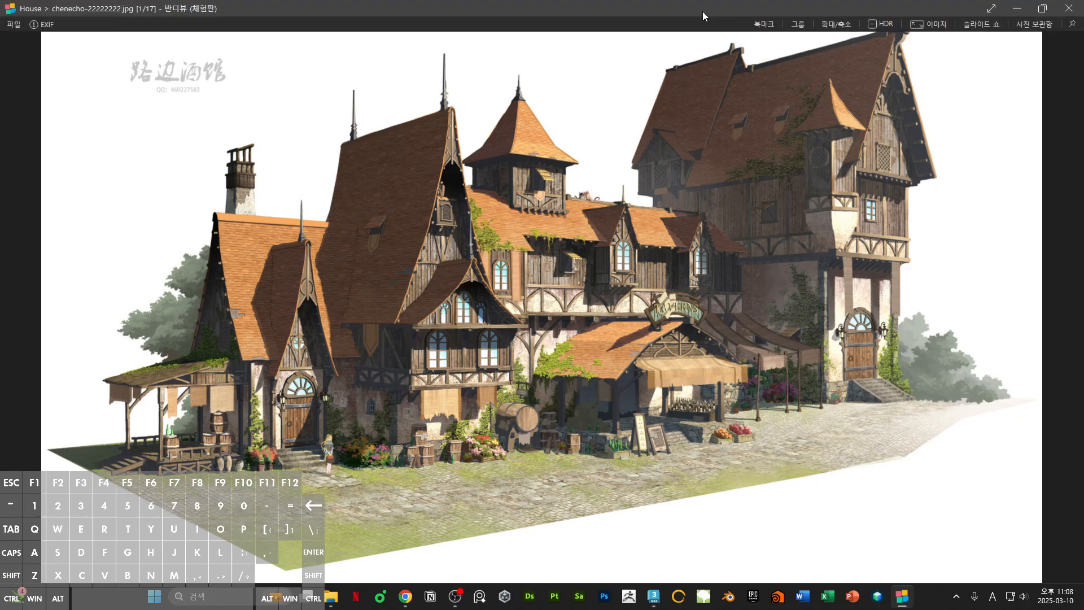
drag(703, 11, 0, 16)
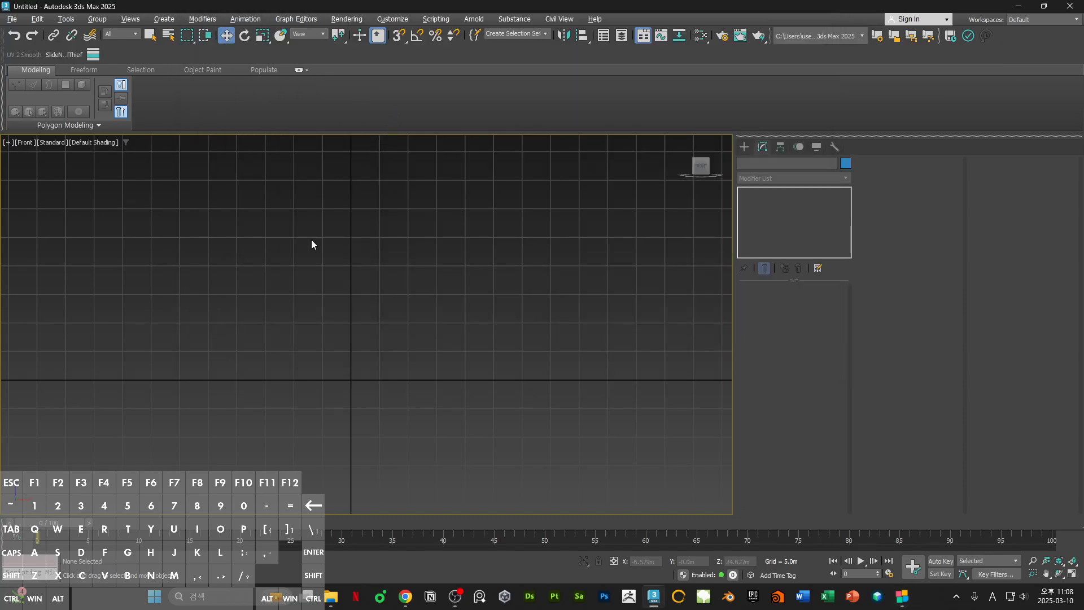
click(10, 144)
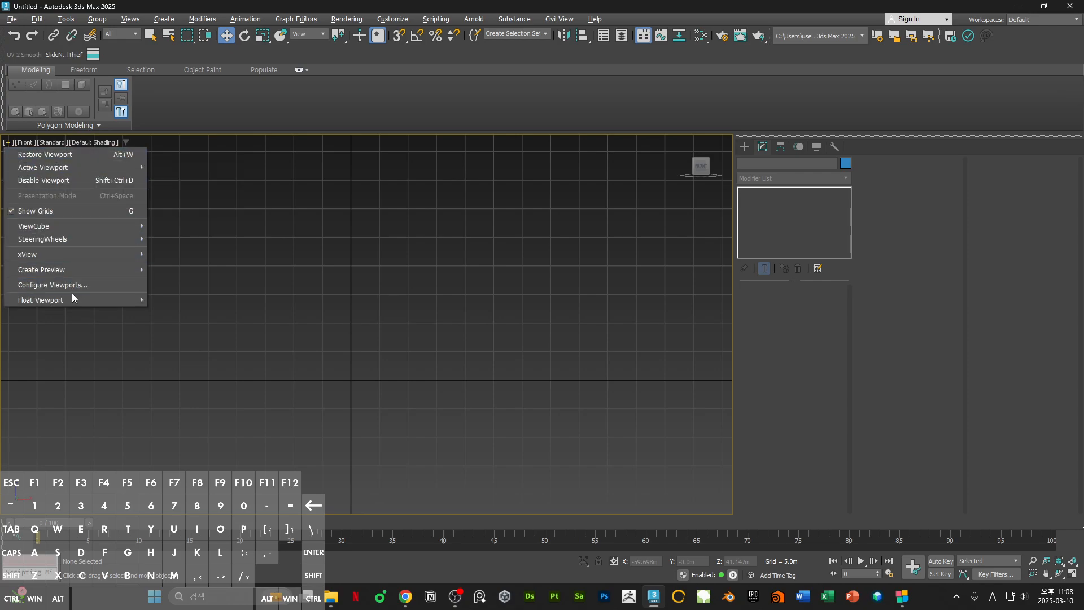
mouse_move(73, 299)
click(388, 305)
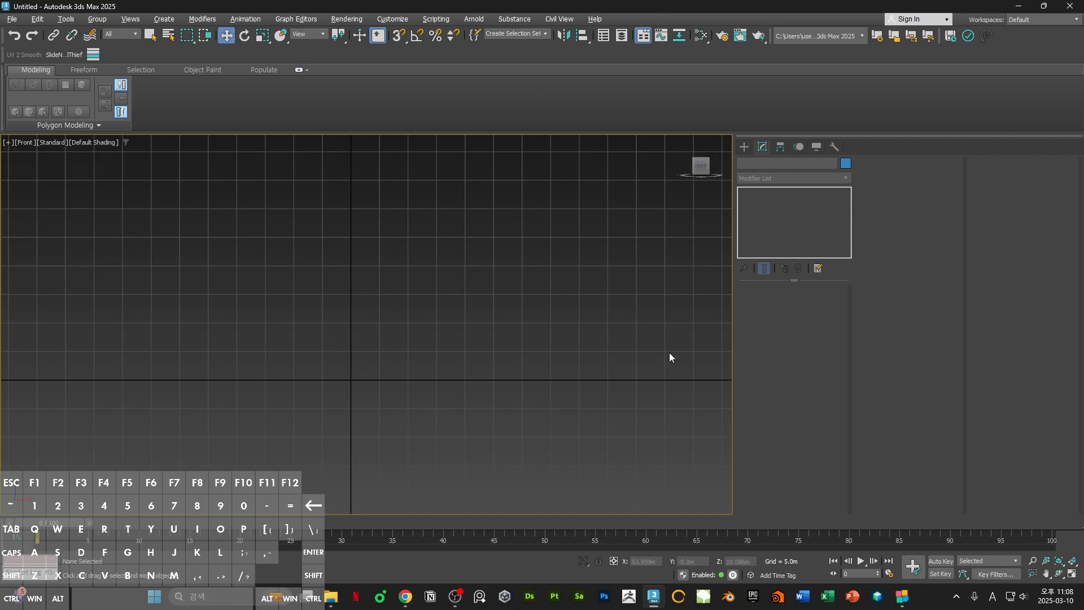
- Examine how the grid lines display in the Front viewport at different zoom levels
scroll(334, 392, up, 5)
scroll(332, 384, down, 5)
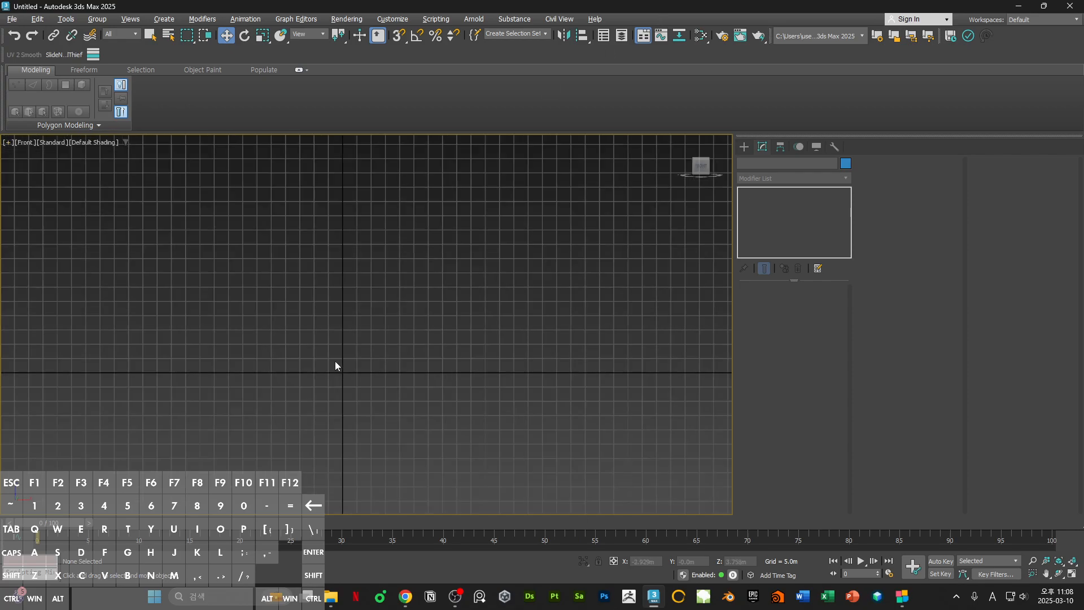
scroll(338, 367, up, 6)
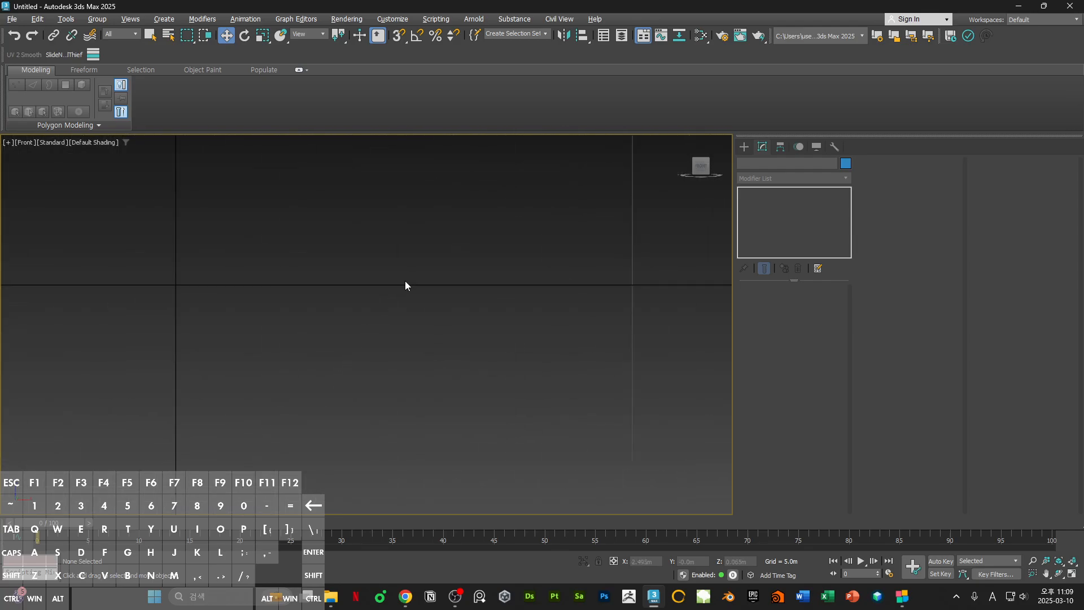
scroll(405, 280, up, 2)
scroll(415, 290, down, 8)
scroll(419, 284, up, 4)
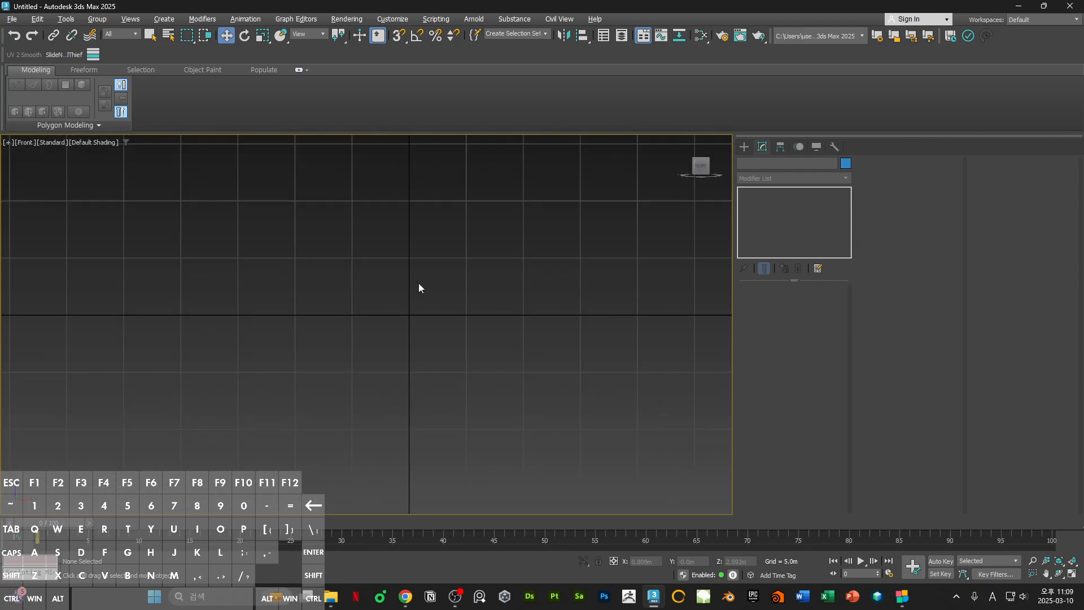
scroll(423, 308, up, 3)
scroll(493, 341, down, 8)
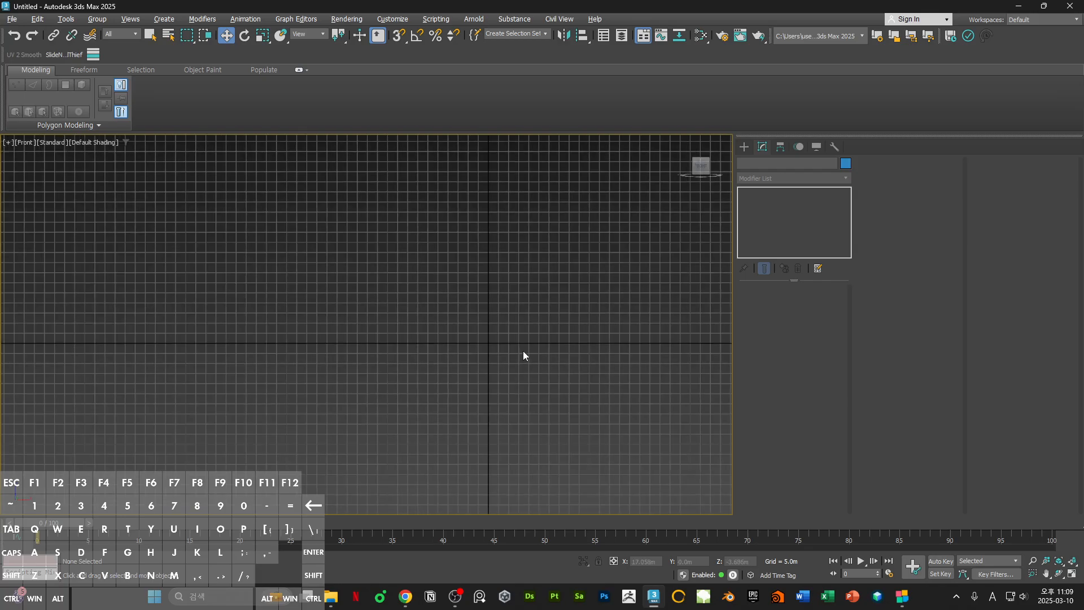
scroll(523, 355, up, 2)
scroll(497, 338, up, 2)
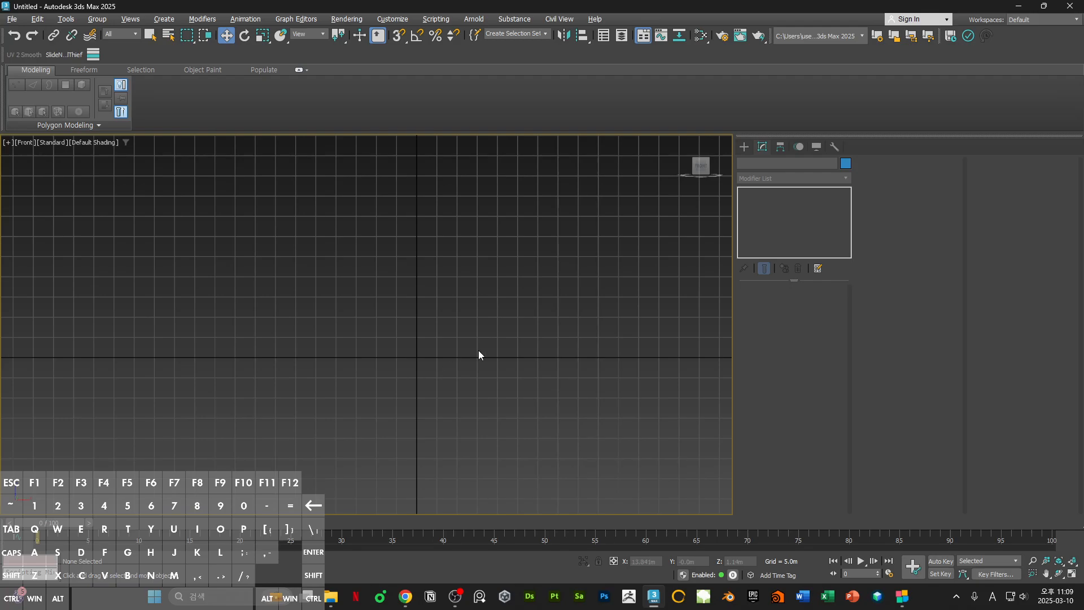
mouse_move(480, 355)
middle_down()
mouse_move(455, 365)
mouse_move(484, 358)
mouse_move(466, 361)
middle_up()
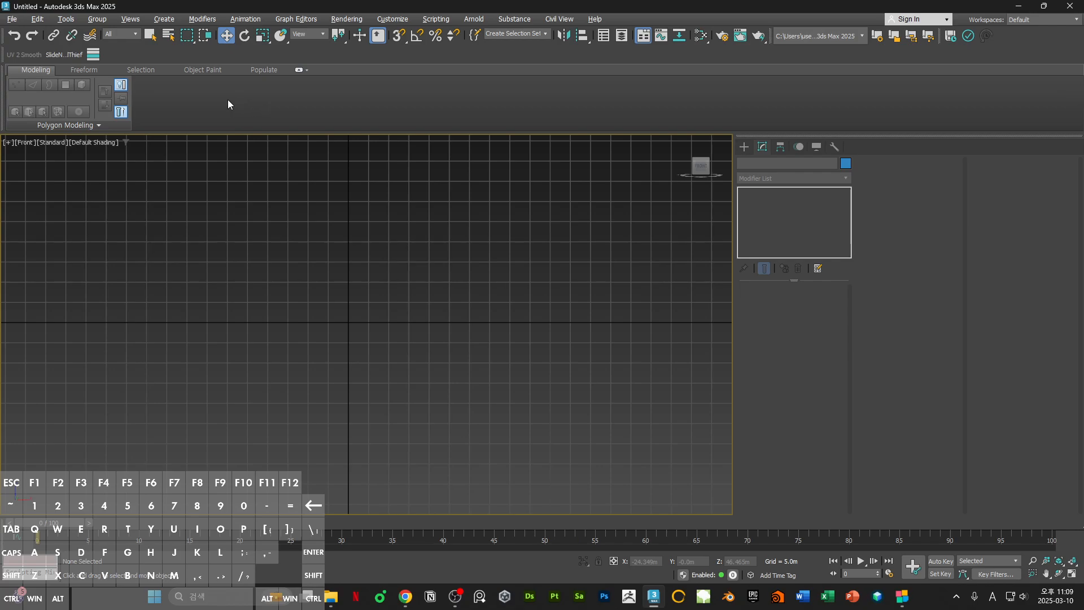
- Open Floating Viewport - 1 as a separate window and place it over the main viewport
click(7, 142)
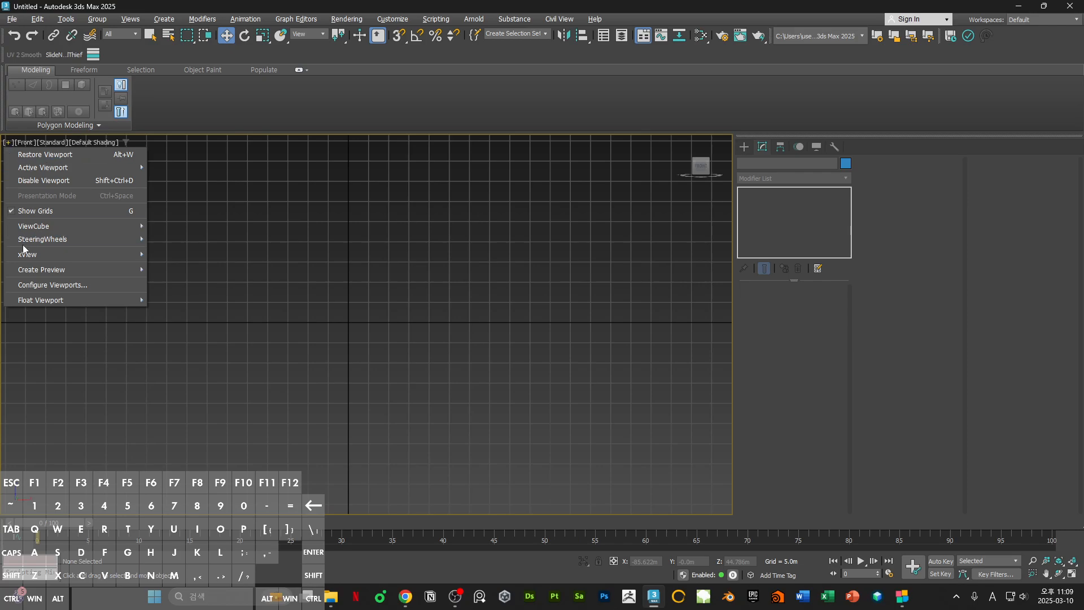
mouse_move(37, 305)
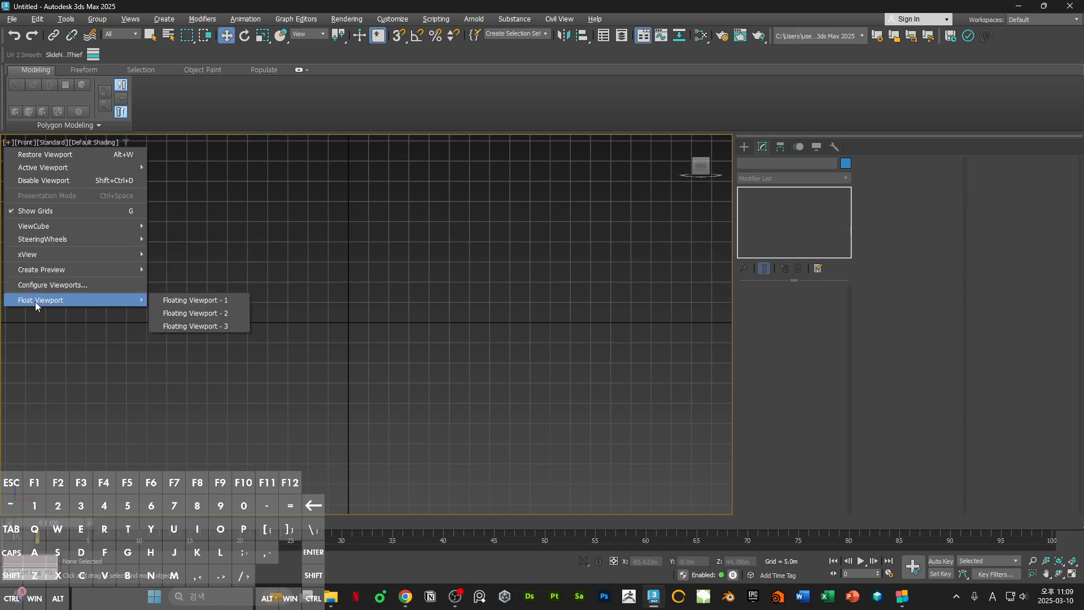
click(184, 301)
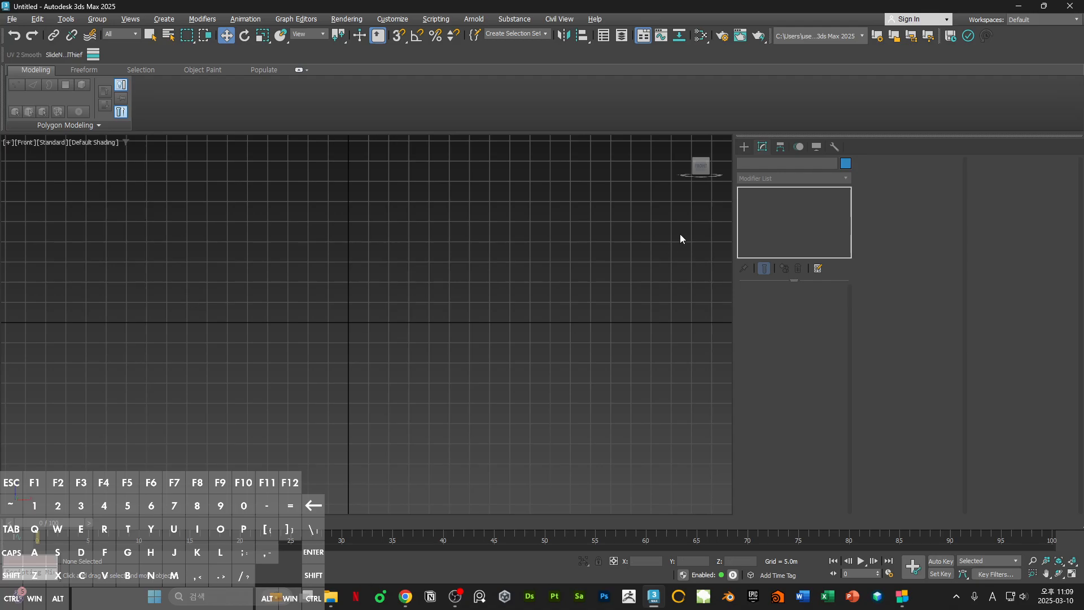
drag(323, 170, 248, 187)
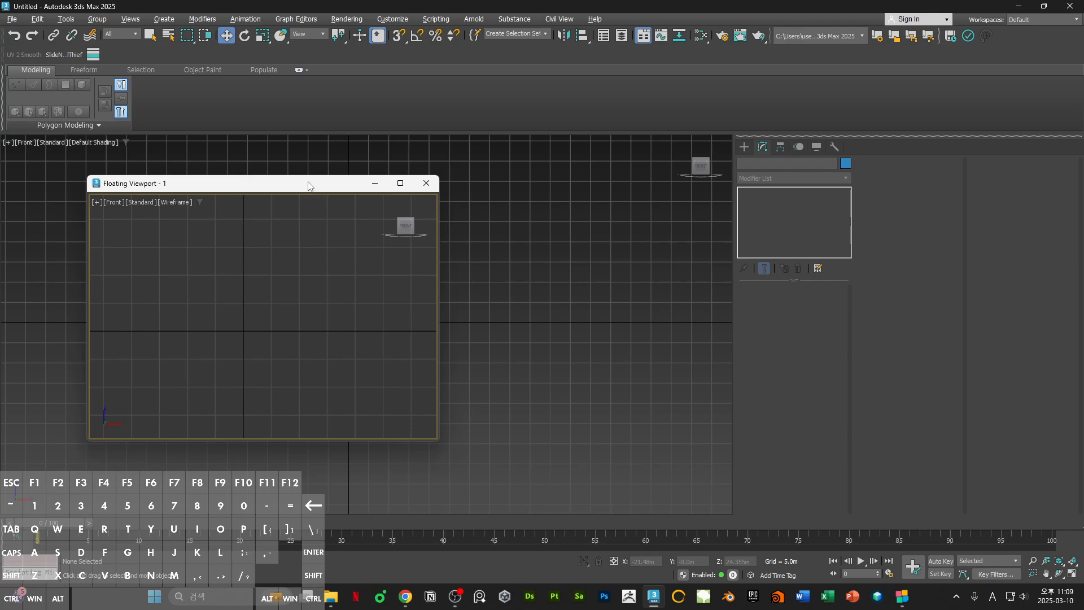
drag(308, 186, 403, 190)
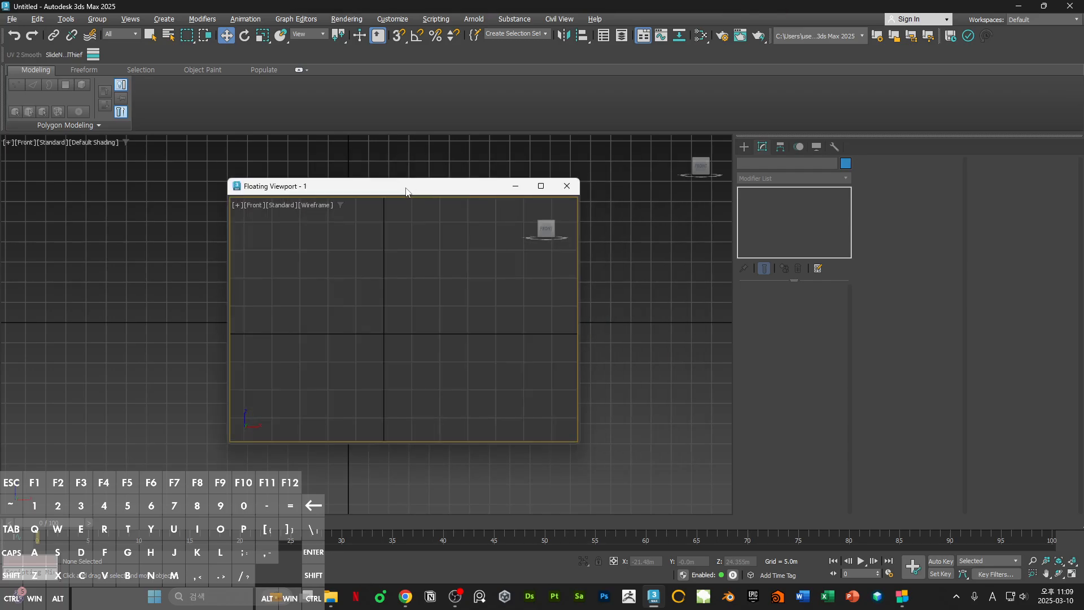
mouse_move(410, 187)
mouse_down()
mouse_move(486, 208)
mouse_move(1083, 254)
mouse_move(404, 228)
mouse_move(404, 186)
mouse_up()
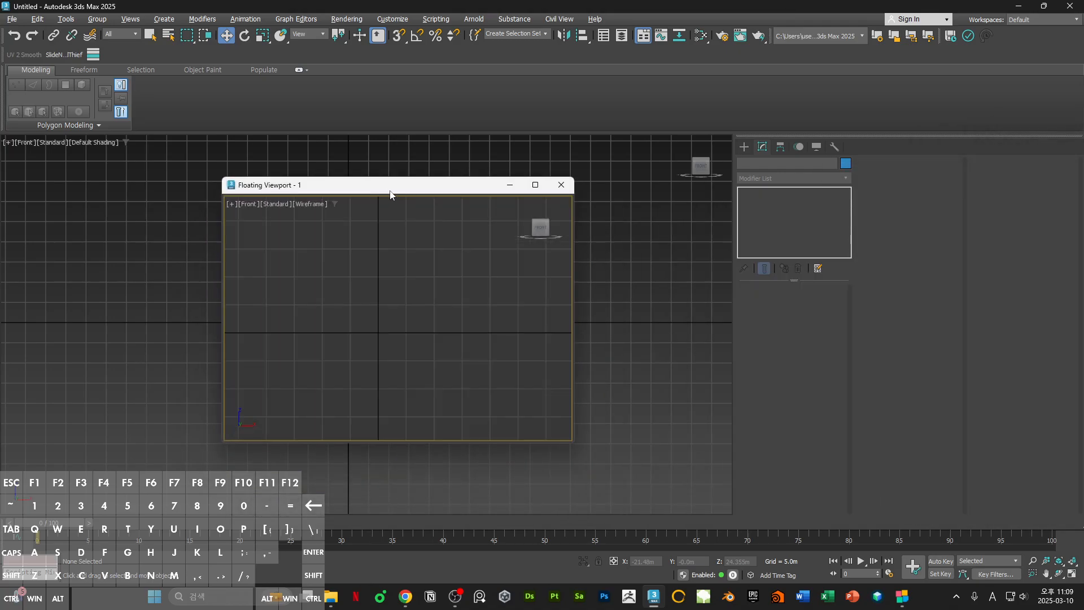
- Shrink the floating viewport into a corner of the main viewport and check that both views navigate independently
drag(394, 194, 177, 266)
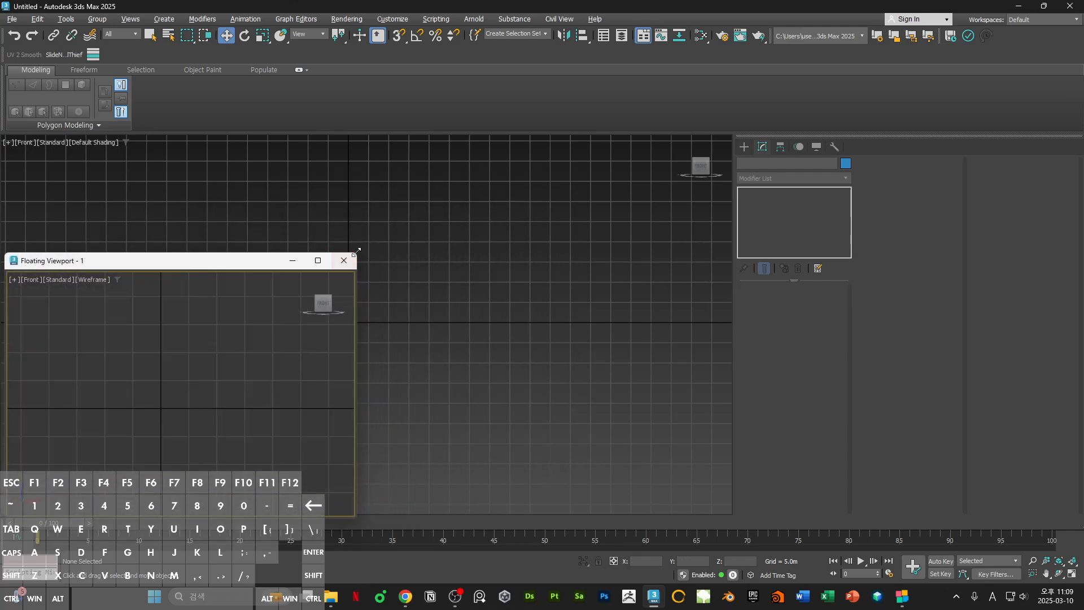
drag(357, 251, 333, 335)
middle_drag(443, 350, 502, 348)
middle_drag(542, 317, 509, 321)
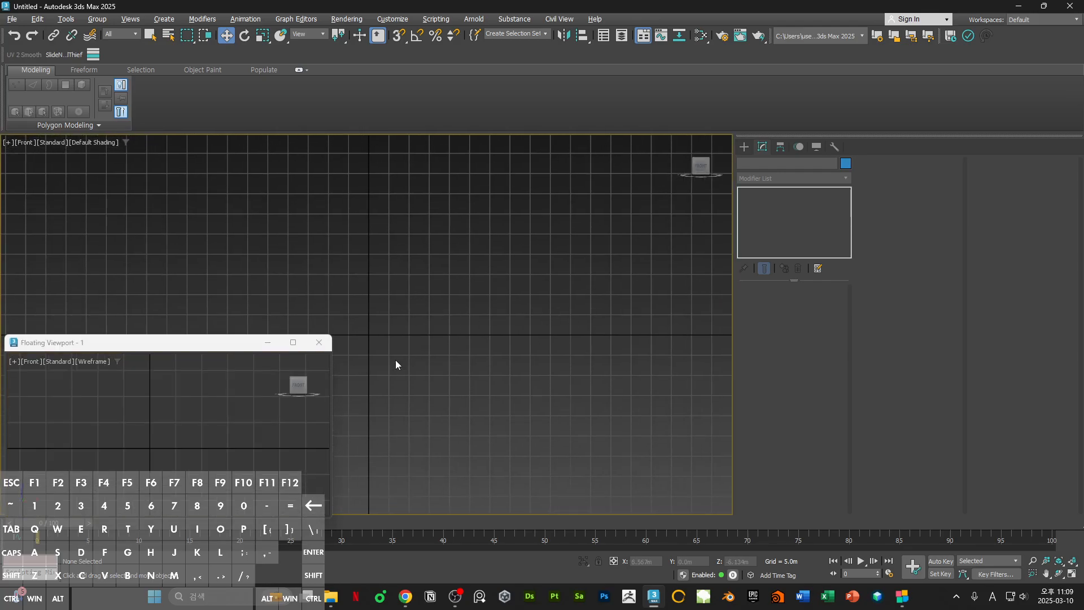
middle_drag(168, 444, 202, 425)
scroll(163, 406, down, 4)
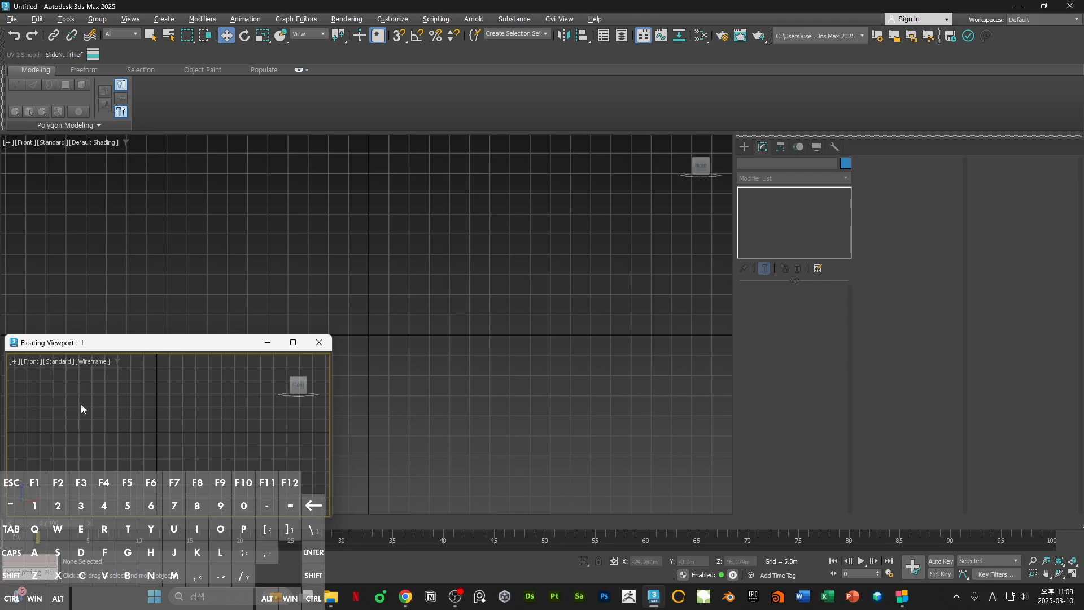
- Enlarge the floating viewport window to a wide format and reposition it over the centre of the main viewport
drag(187, 351, 404, 166)
drag(561, 342, 812, 459)
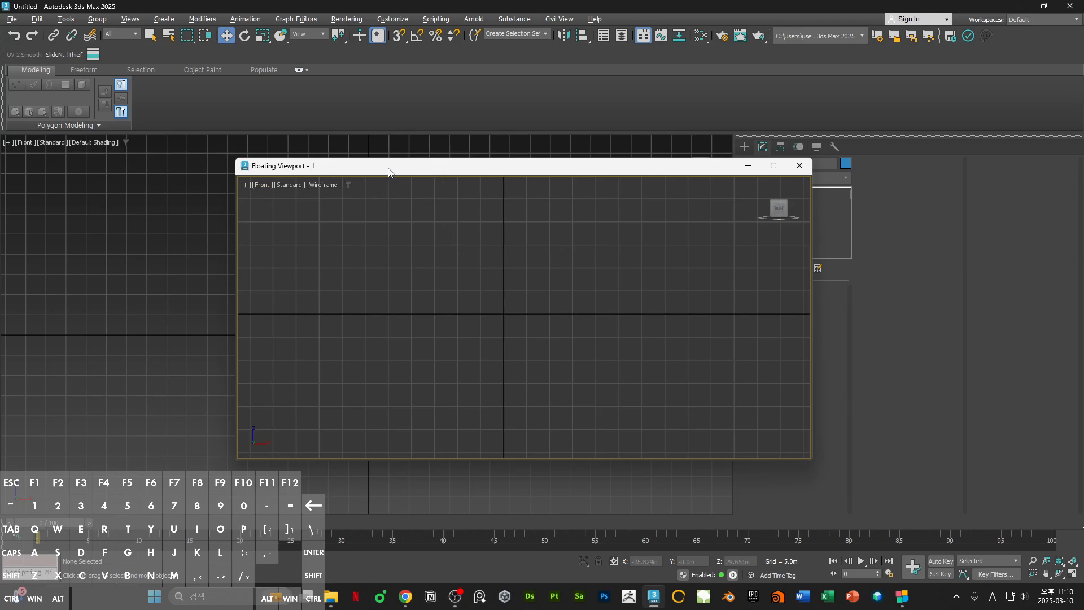
drag(390, 169, 319, 196)
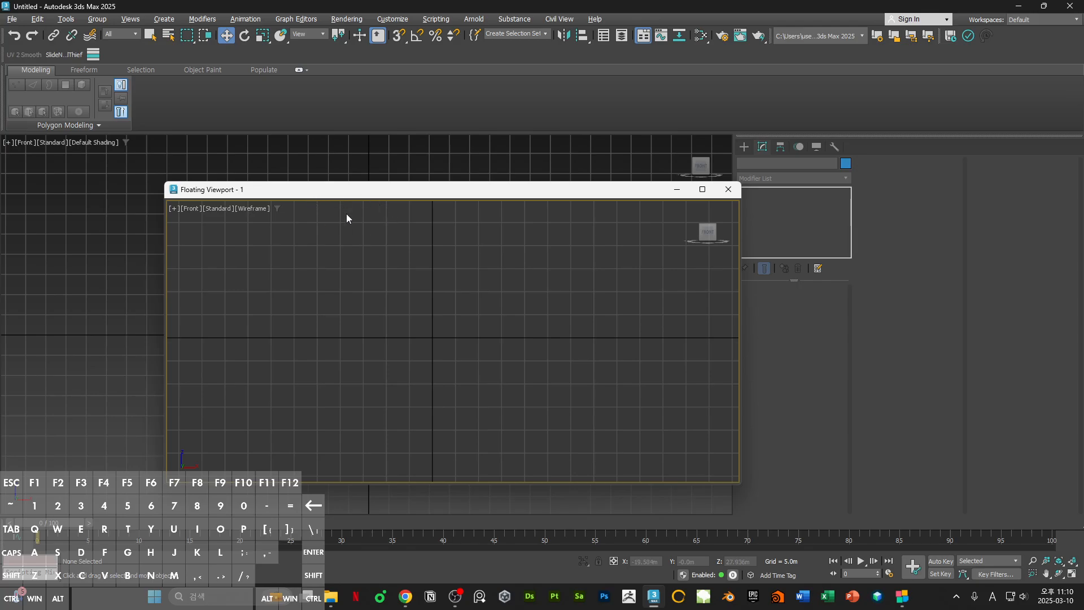
- Open the floating viewport's configuration and set its background to use image files
click(173, 208)
click(214, 207)
click(215, 210)
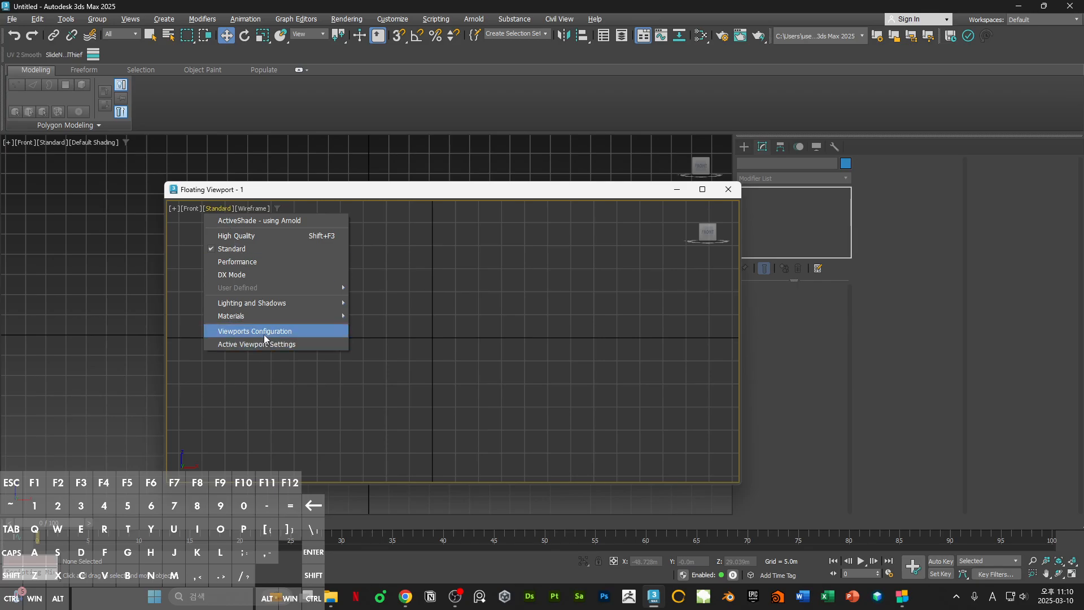
click(240, 333)
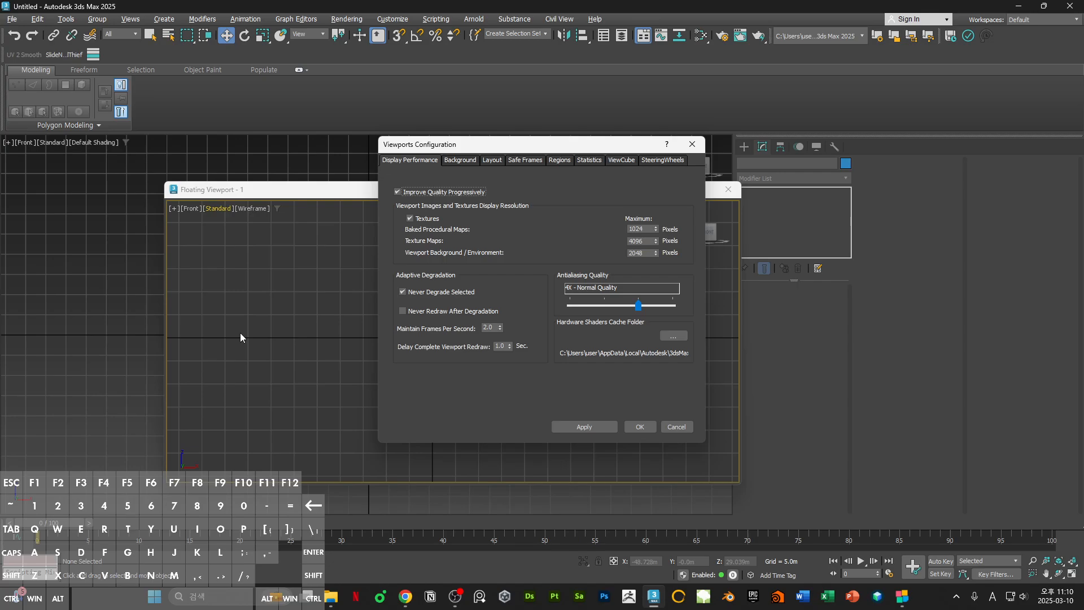
drag(490, 150, 519, 206)
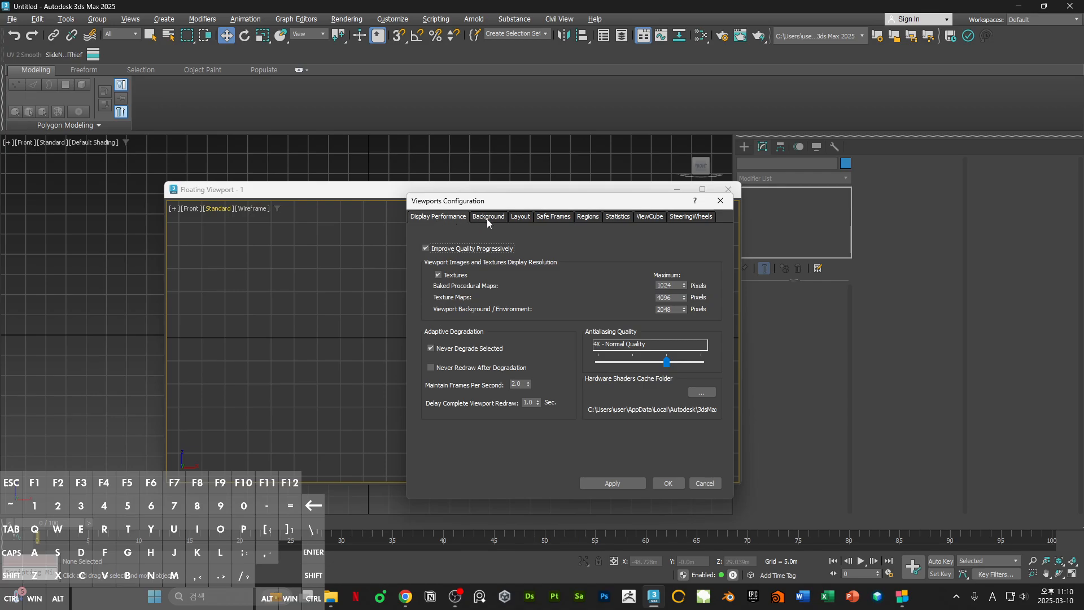
click(488, 218)
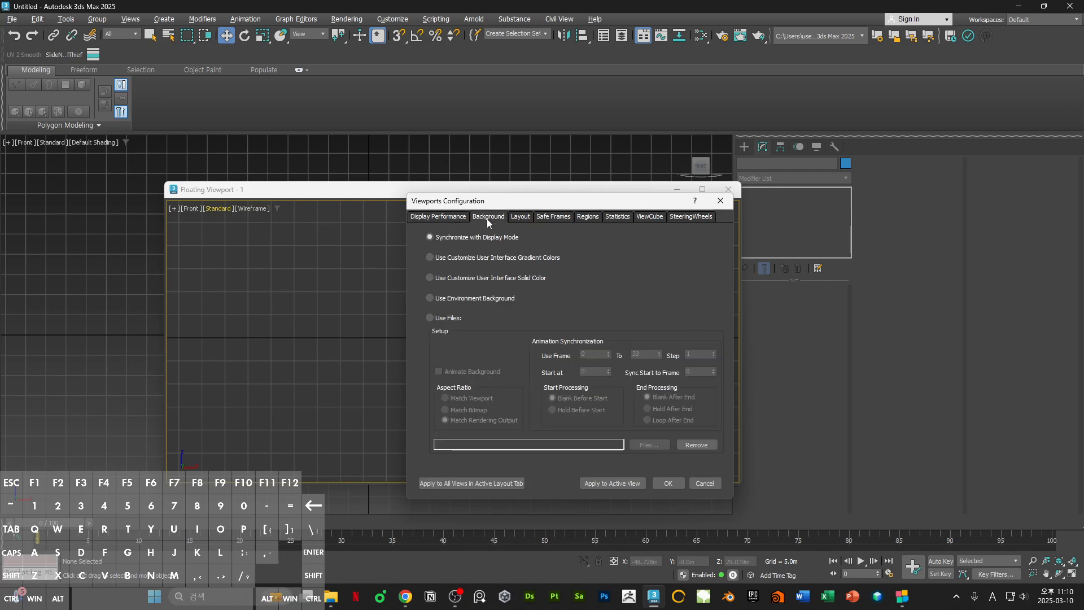
click(445, 319)
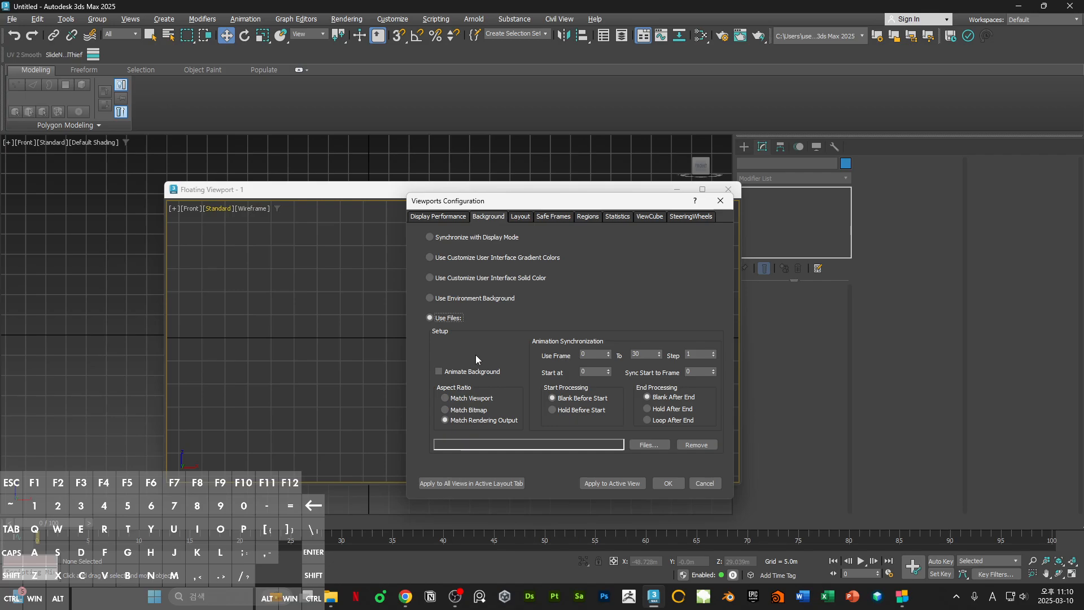
- Choose chenecho-22222222.jpg from the House folder as the background image and apply it to the active view
click(645, 445)
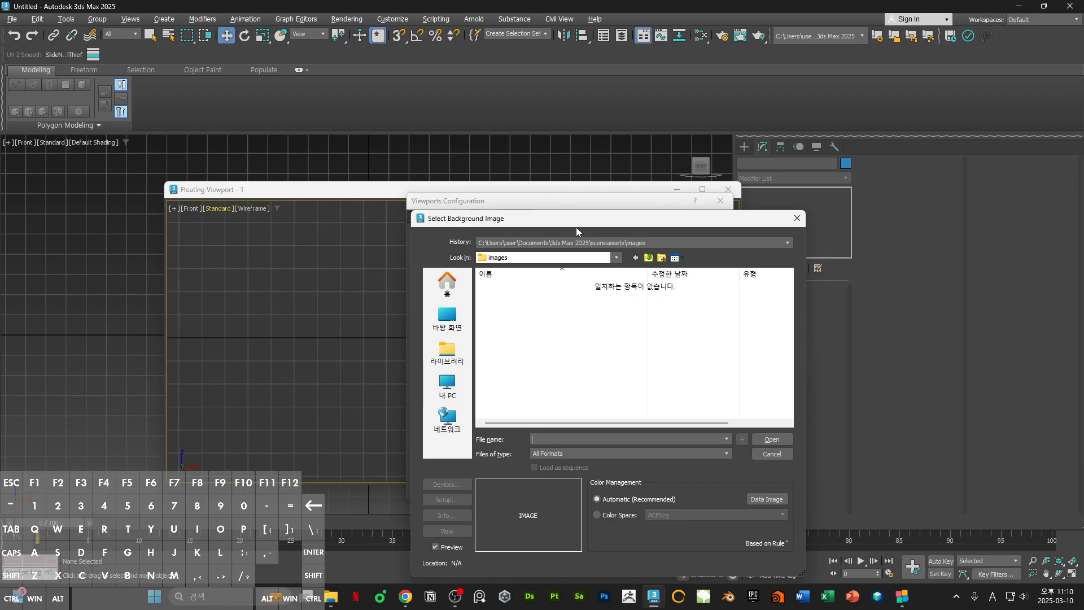
drag(577, 221, 655, 0)
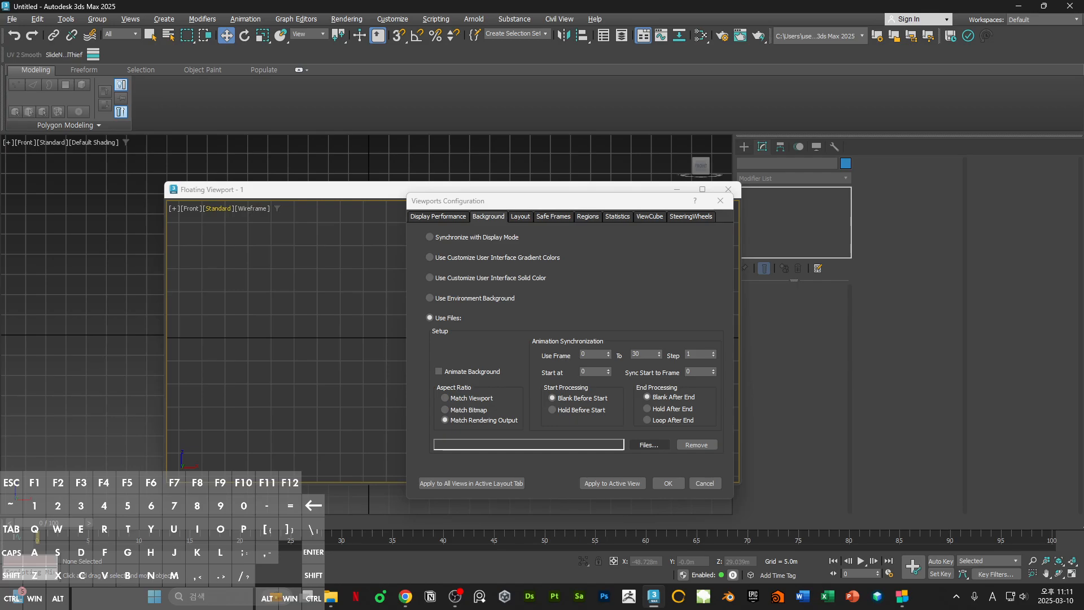
click(648, 445)
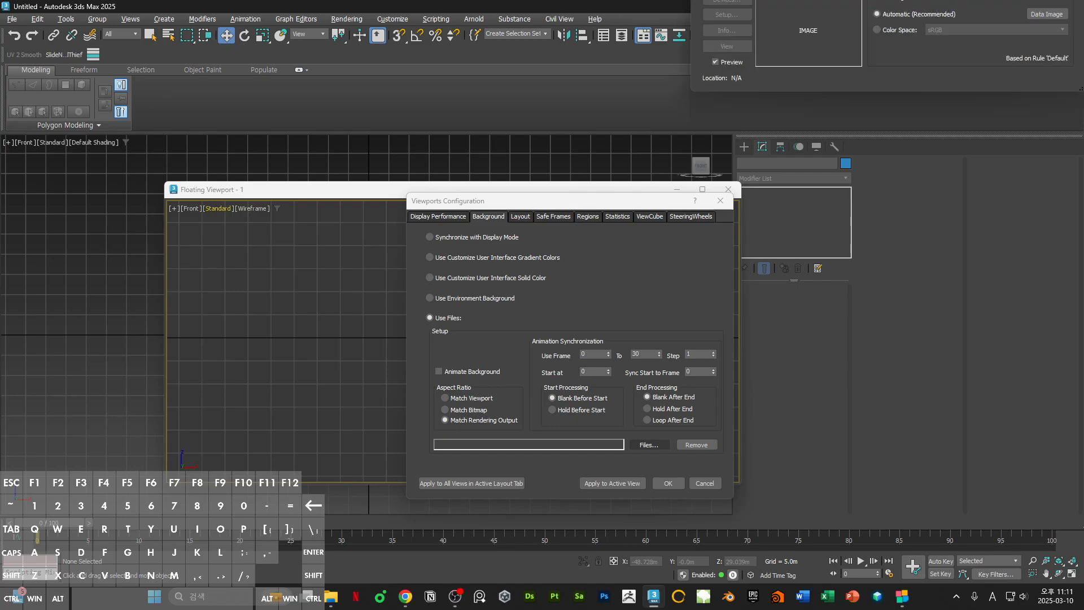
click(709, 333)
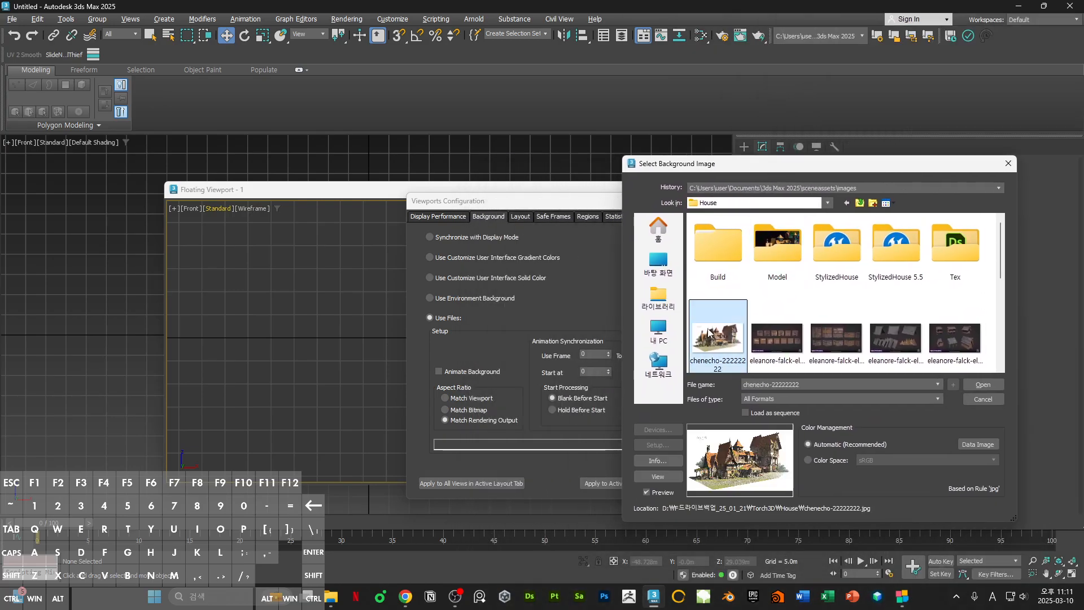
click(979, 386)
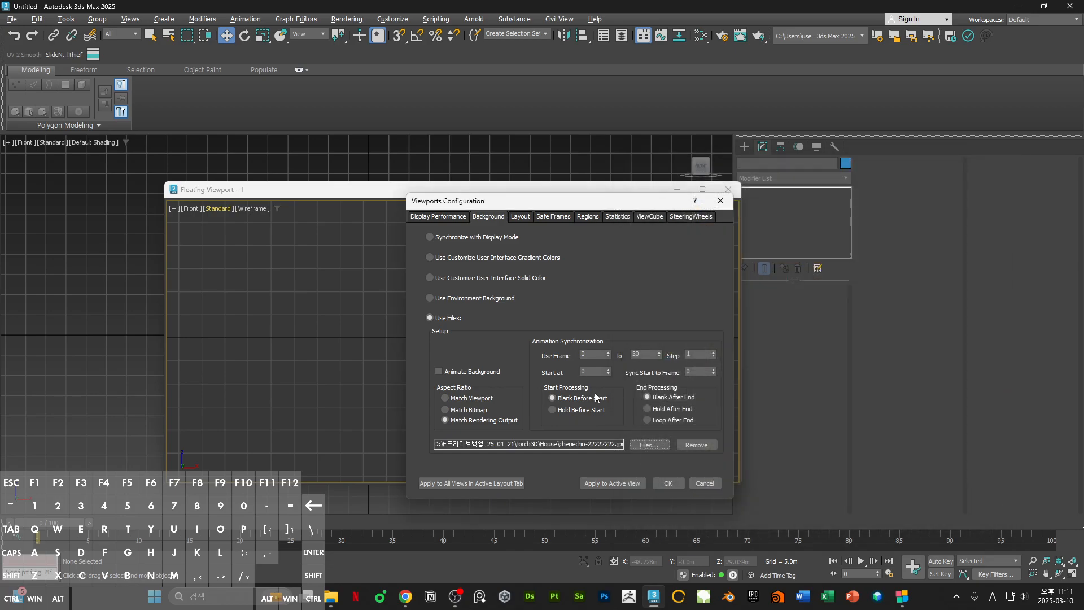
click(595, 484)
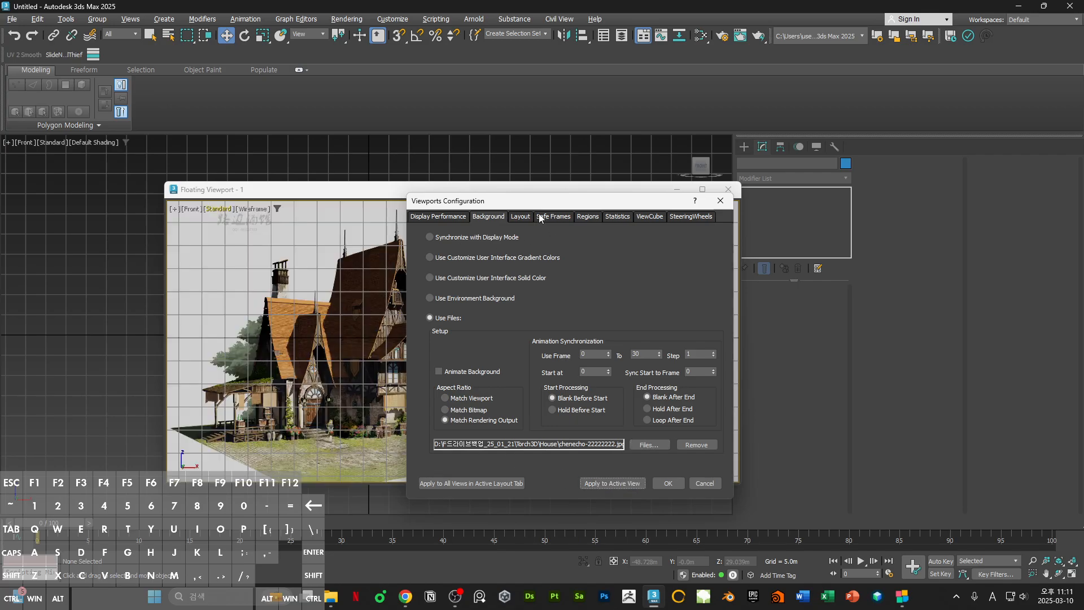
- Compare the proportions of the viewport background with the original chenecho-22222222.jpg in the image viewer
drag(463, 203, 548, 221)
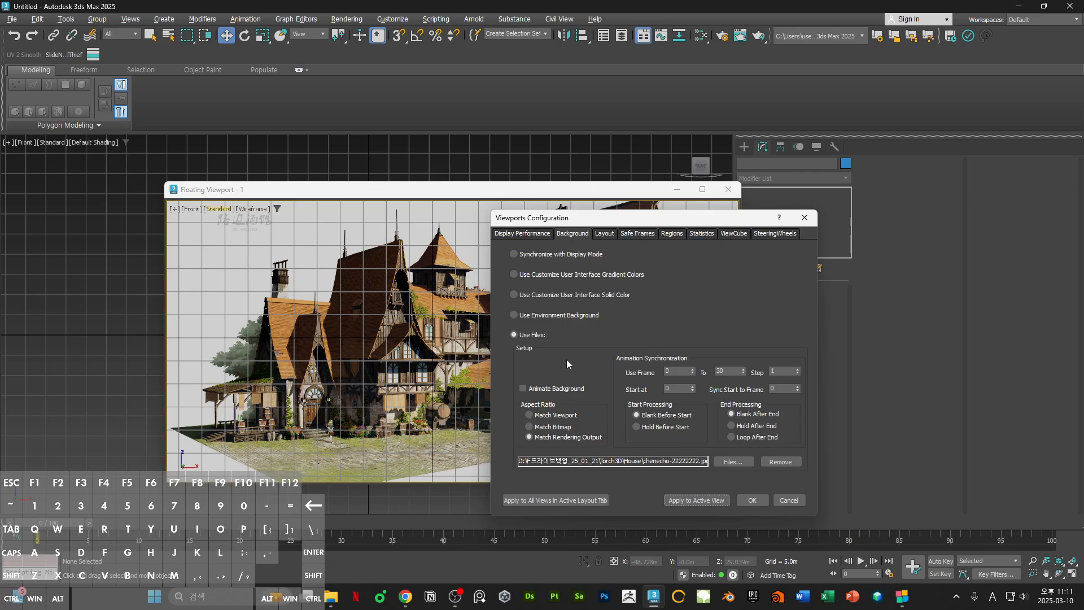
drag(582, 223, 765, 191)
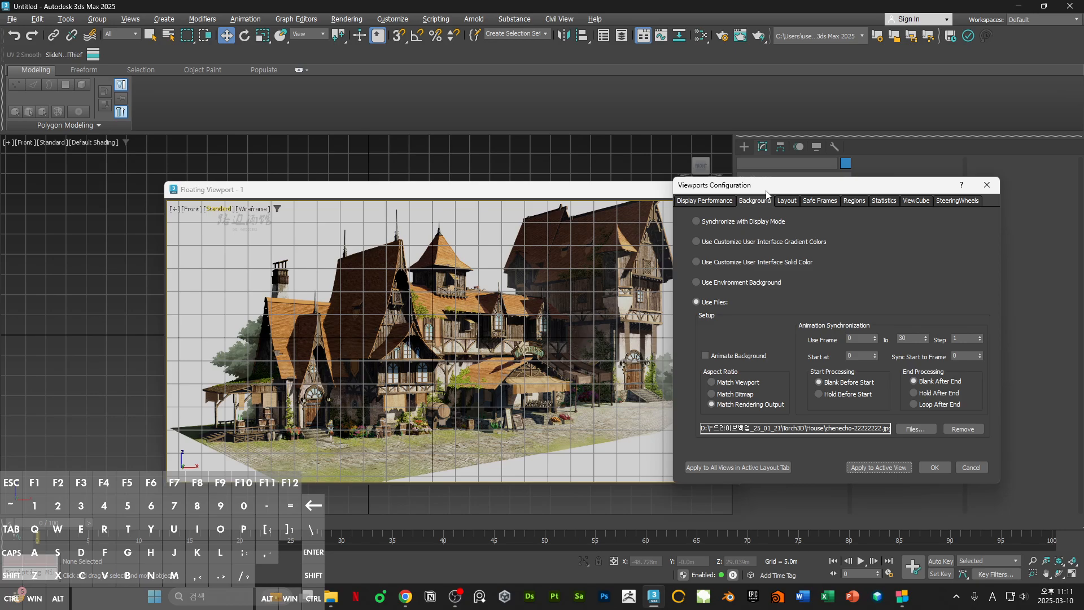
drag(339, 0, 685, 198)
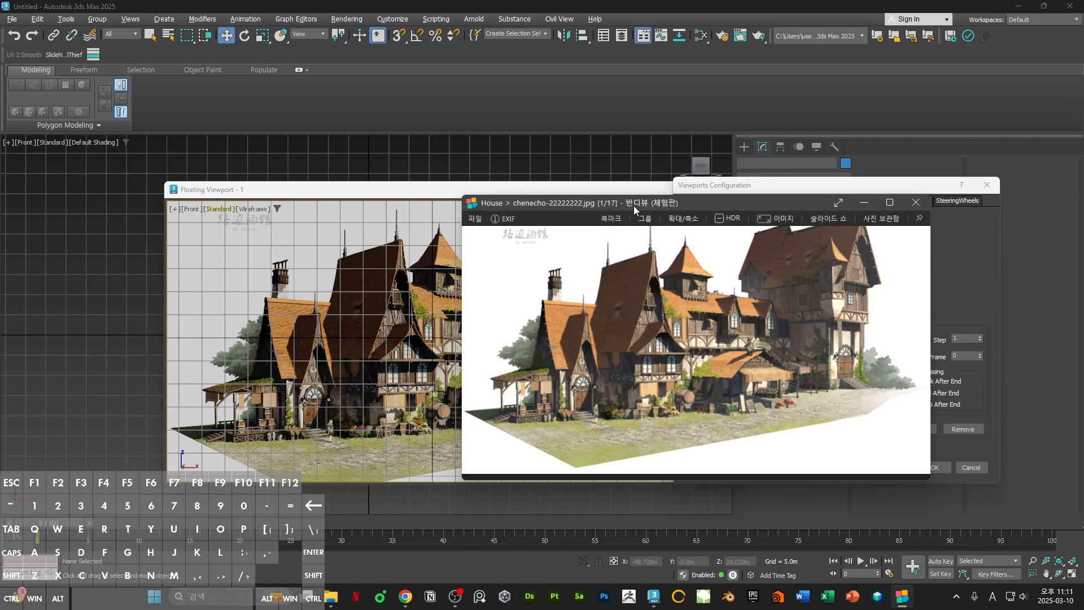
drag(633, 205, 647, 206)
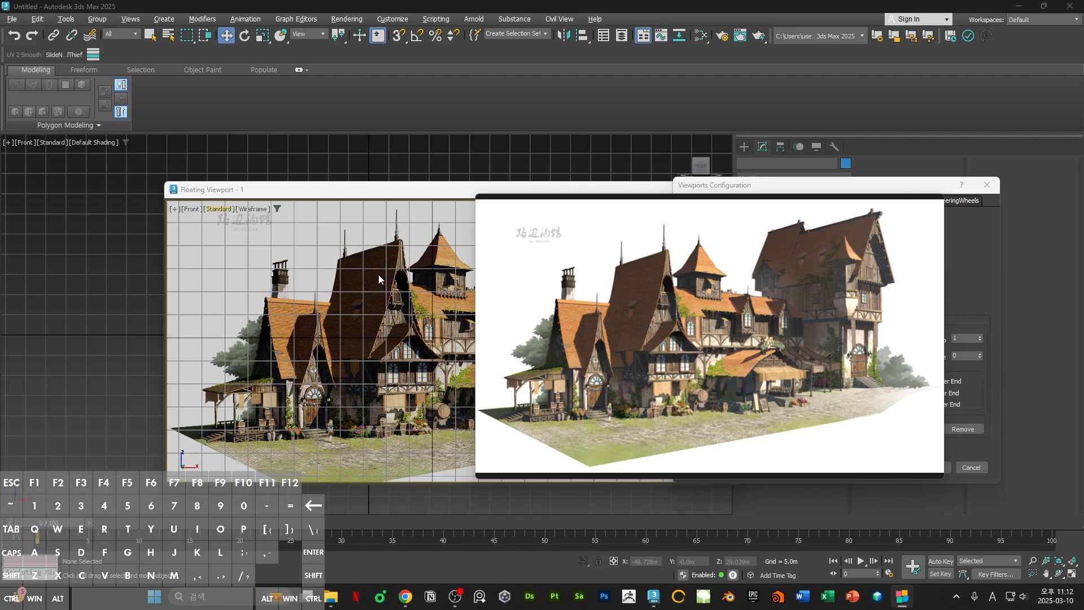
drag(580, 203, 542, 0)
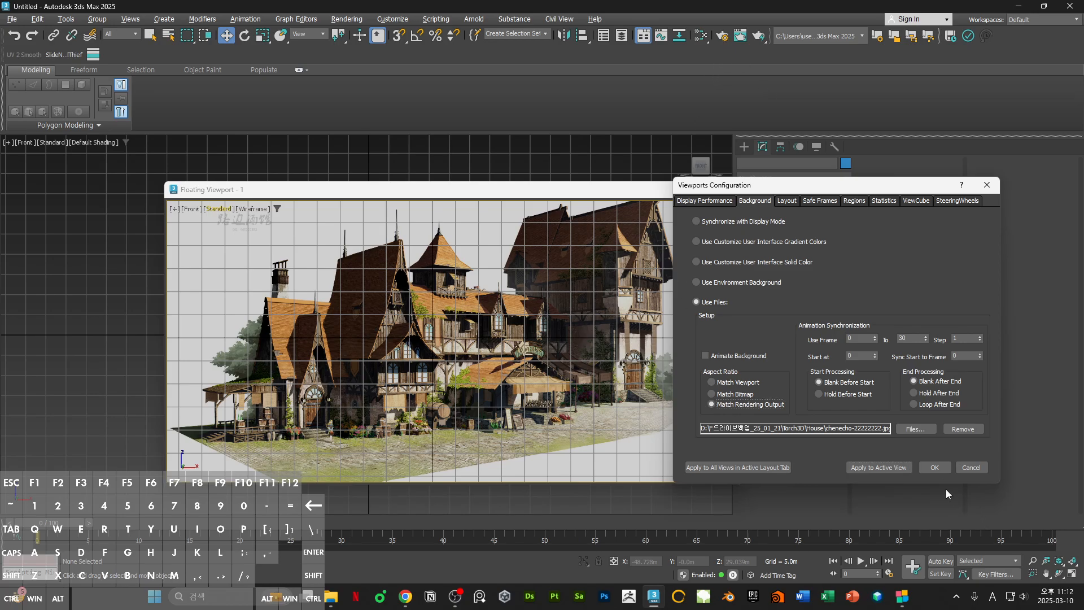
- Accept the background configuration and check the output size in Render Setup
click(934, 468)
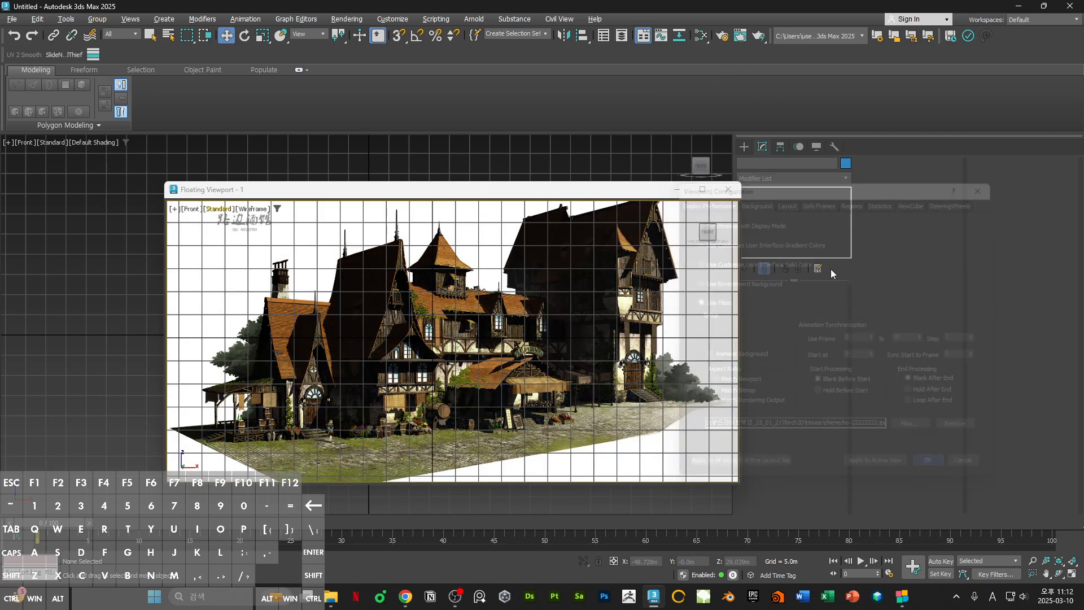
click(723, 37)
drag(477, 41, 762, 121)
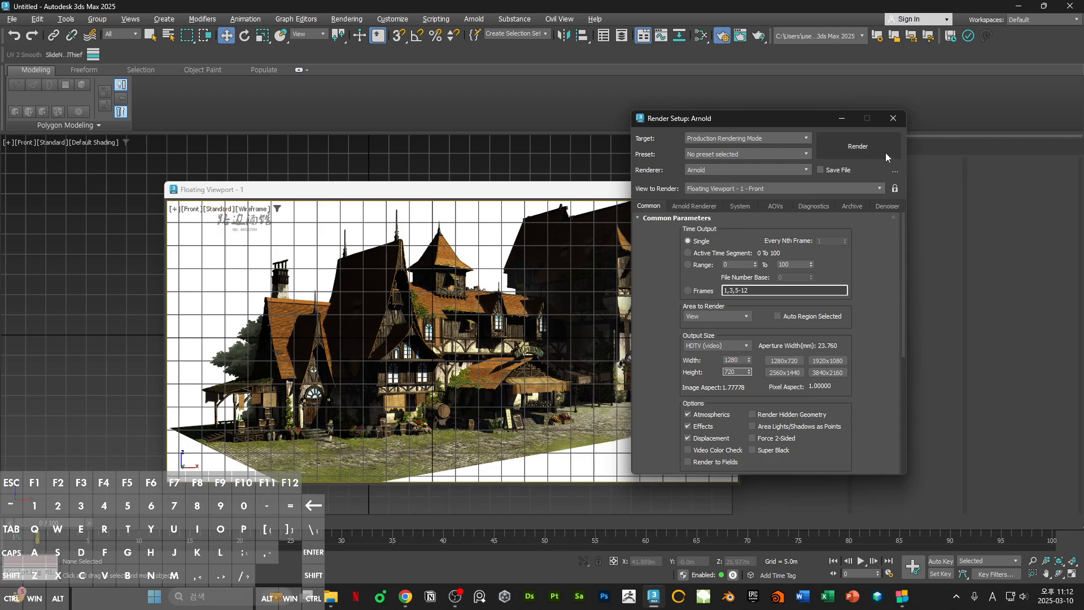
- Set the floating viewport background's aspect ratio to Match Bitmap, apply it to the active view and accept
click(219, 209)
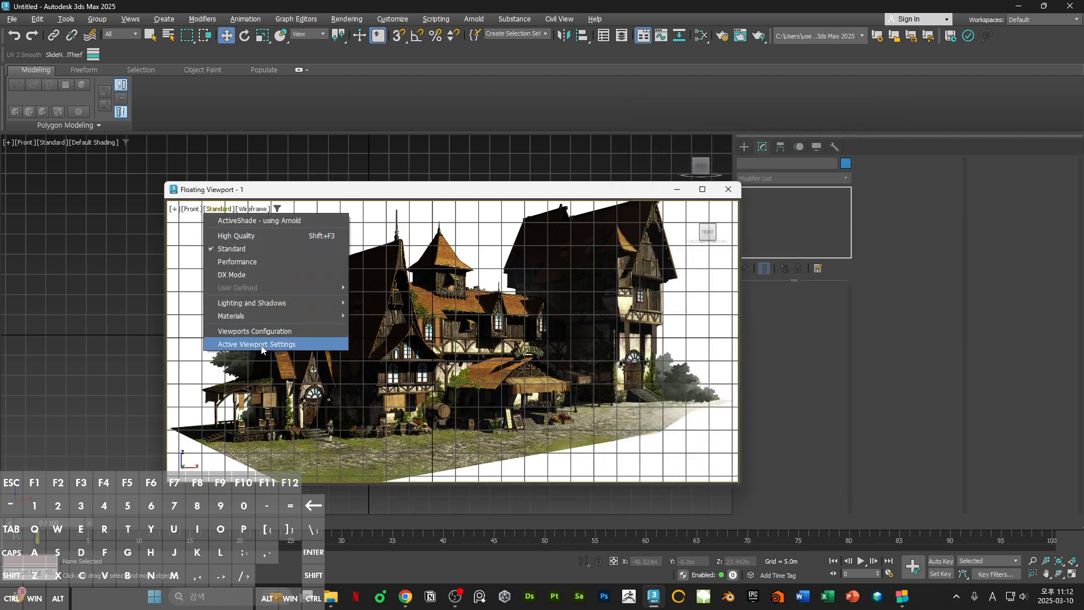
click(252, 331)
drag(483, 141, 697, 189)
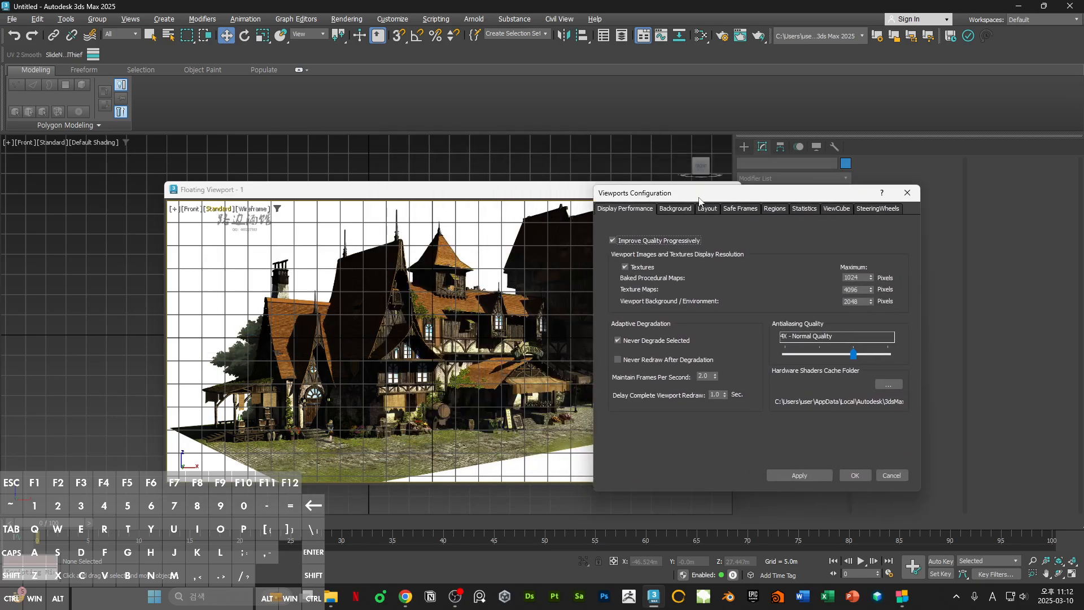
click(677, 209)
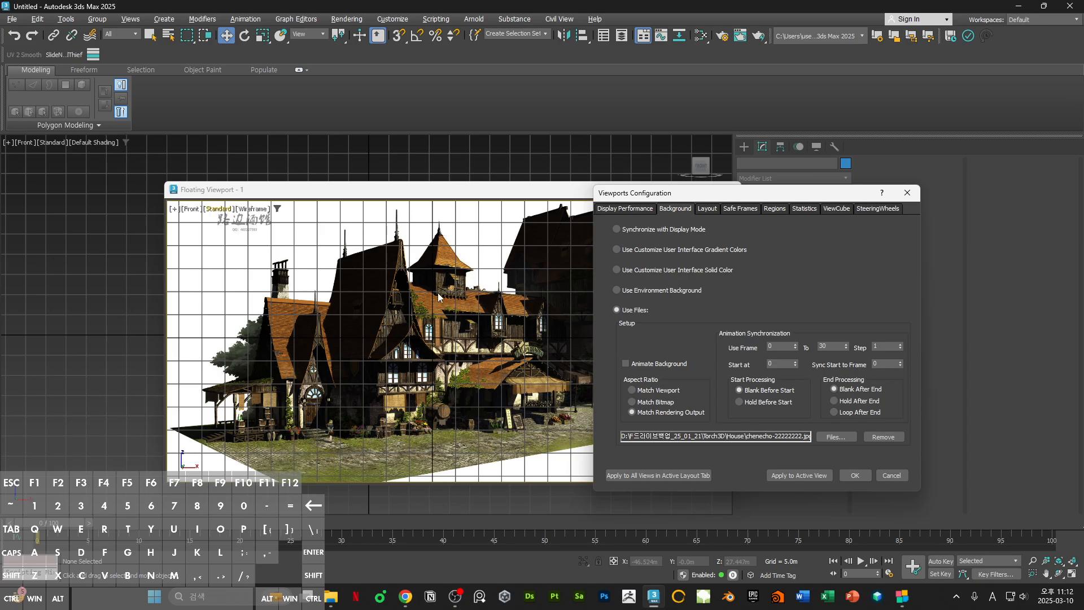
click(632, 402)
click(814, 477)
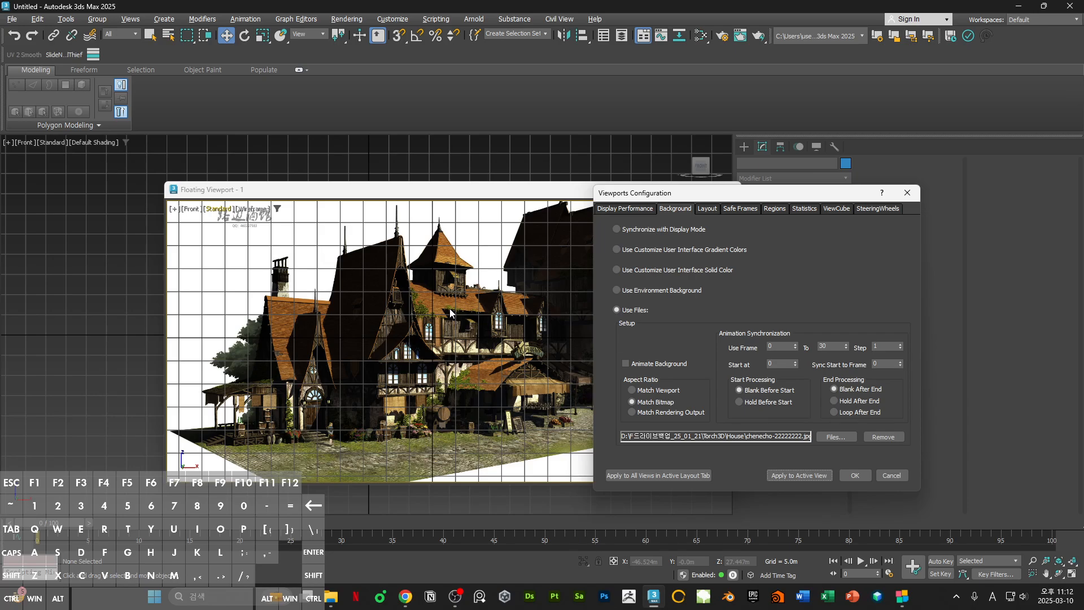
click(856, 476)
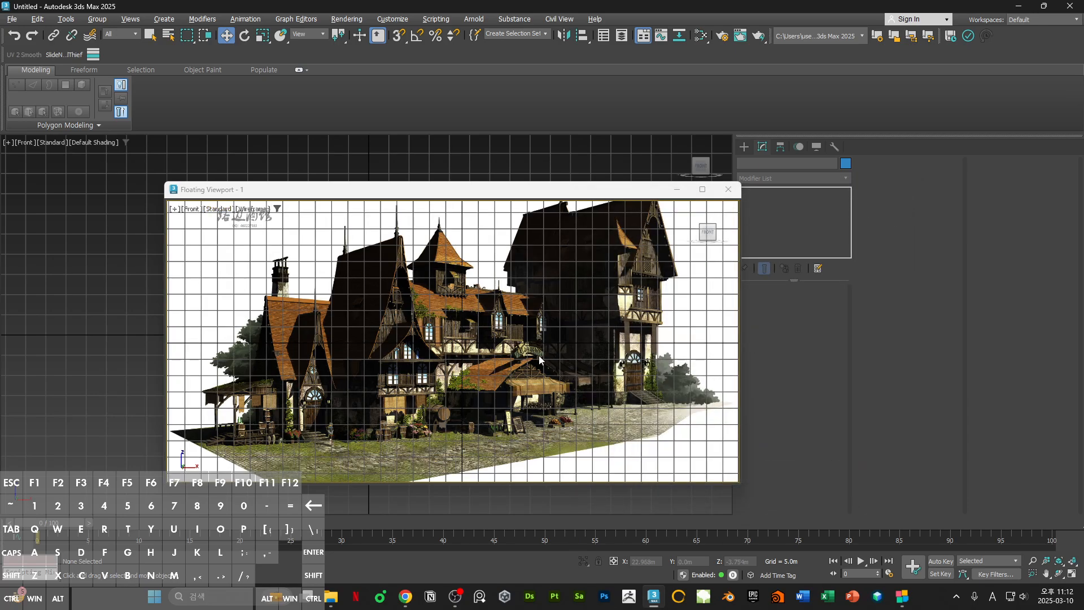
- Orbit the floating viewport's Front view into an angled orthographic view and look through its view options
alt+middle_drag(538, 355, 478, 368)
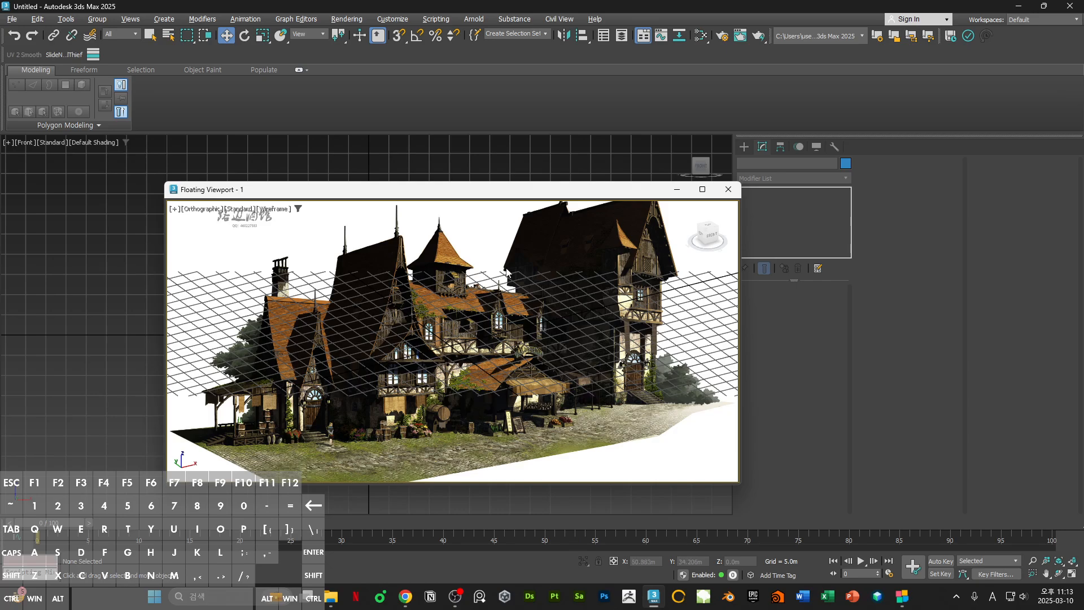
click(238, 212)
click(206, 213)
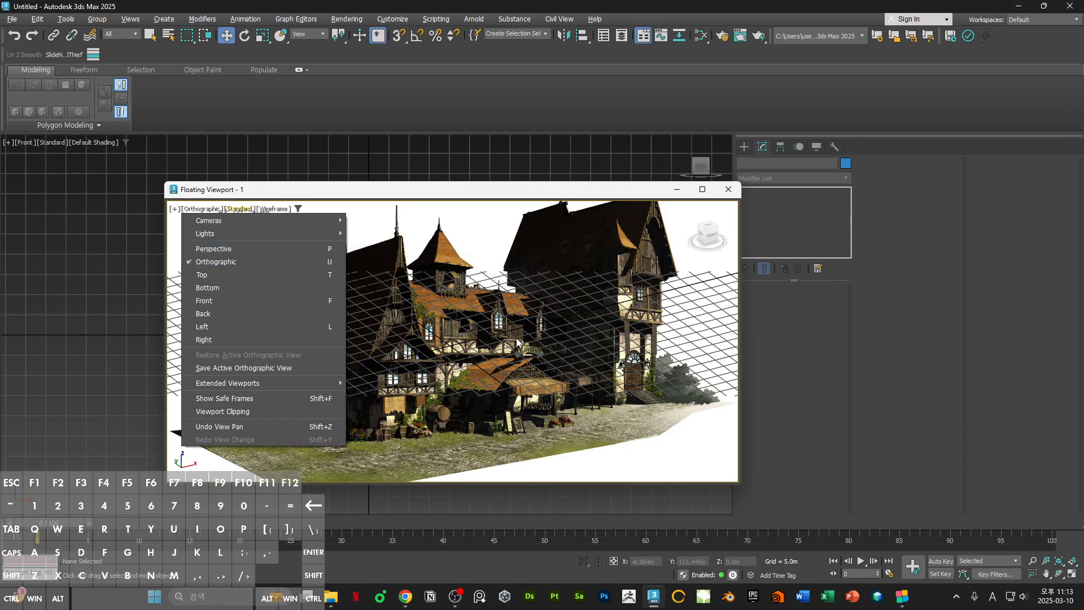
click(491, 327)
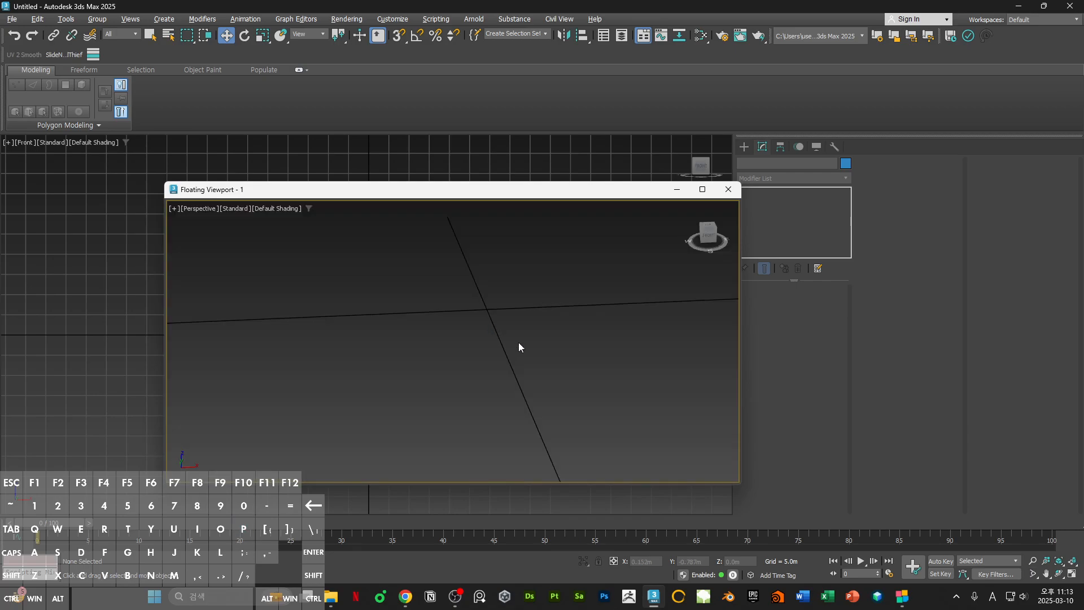
- Try navigating the floating viewport's empty Perspective and Top views around the grid origin
mouse_move(519, 342)
middle_down()
mouse_move(442, 337)
mouse_move(459, 459)
middle_up()
alt+middle_drag(466, 368, 460, 434)
key(g)
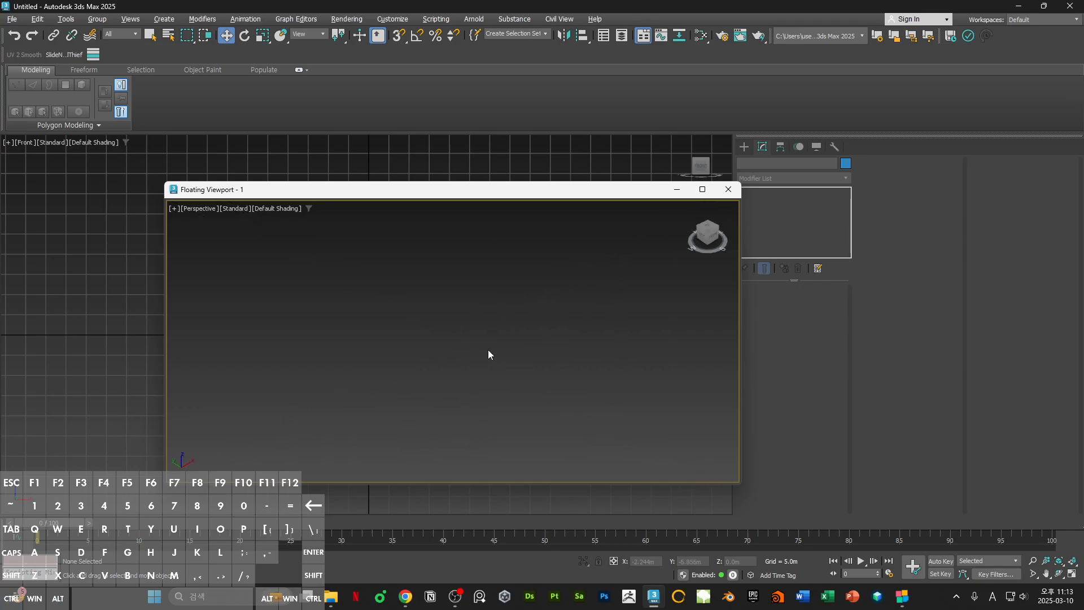
key(z)
key(t)
ctrl+alt+middle_drag(549, 330, 509, 363)
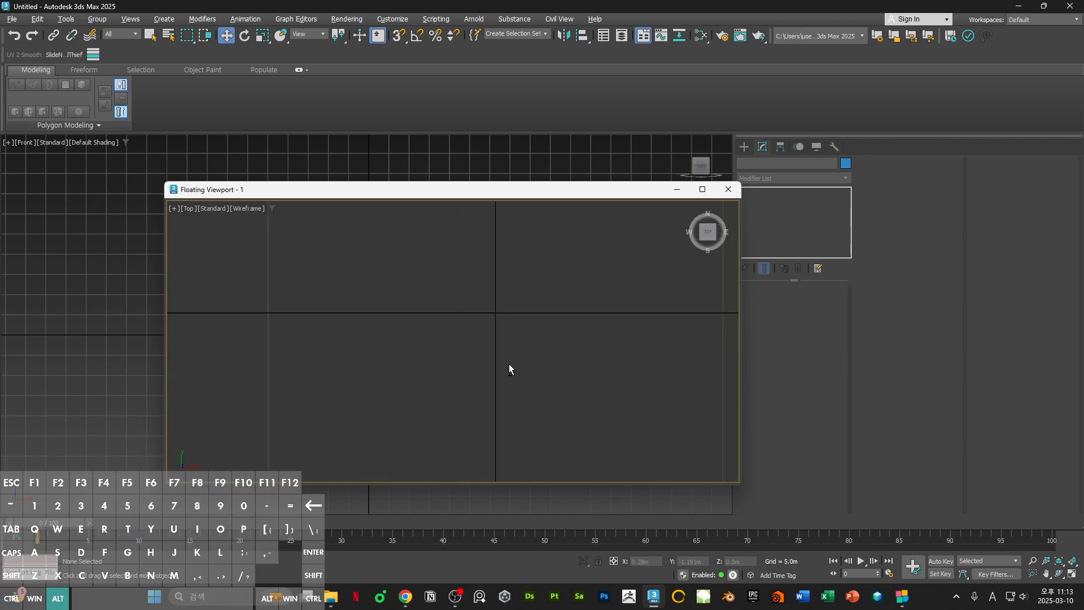
key(p)
key(z)
alt+middle_drag(486, 318, 482, 294)
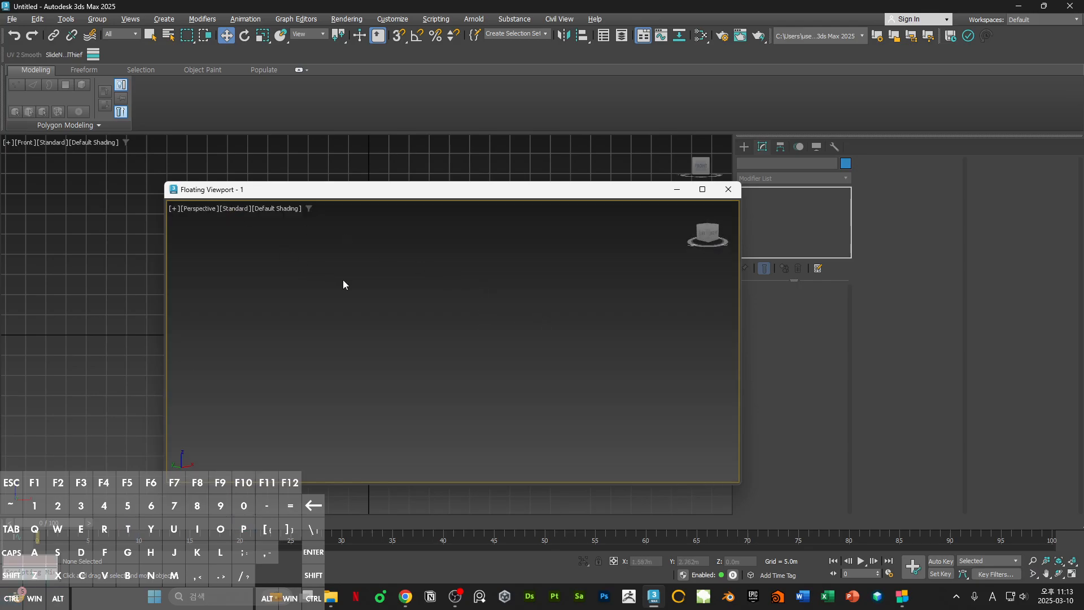
scroll(344, 280, down, 2)
alt+middle_drag(398, 282, 381, 324)
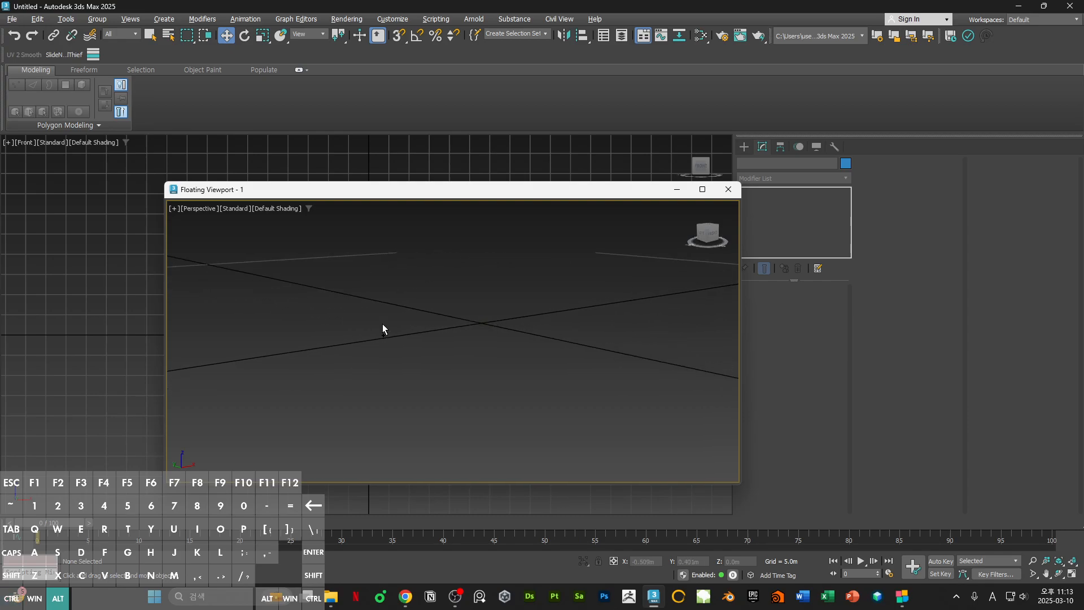
click(234, 209)
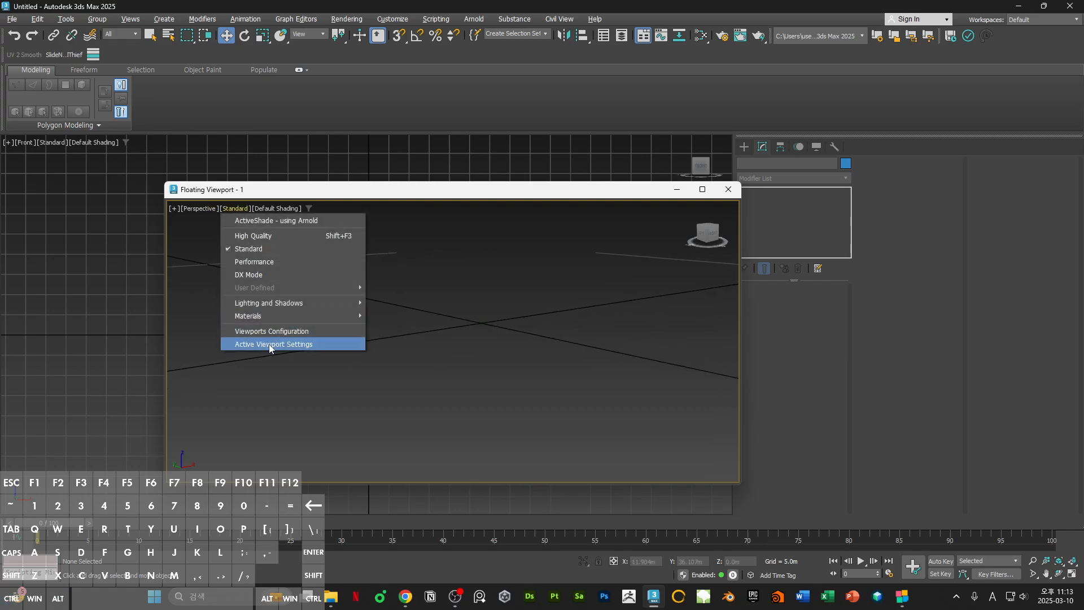
click(546, 344)
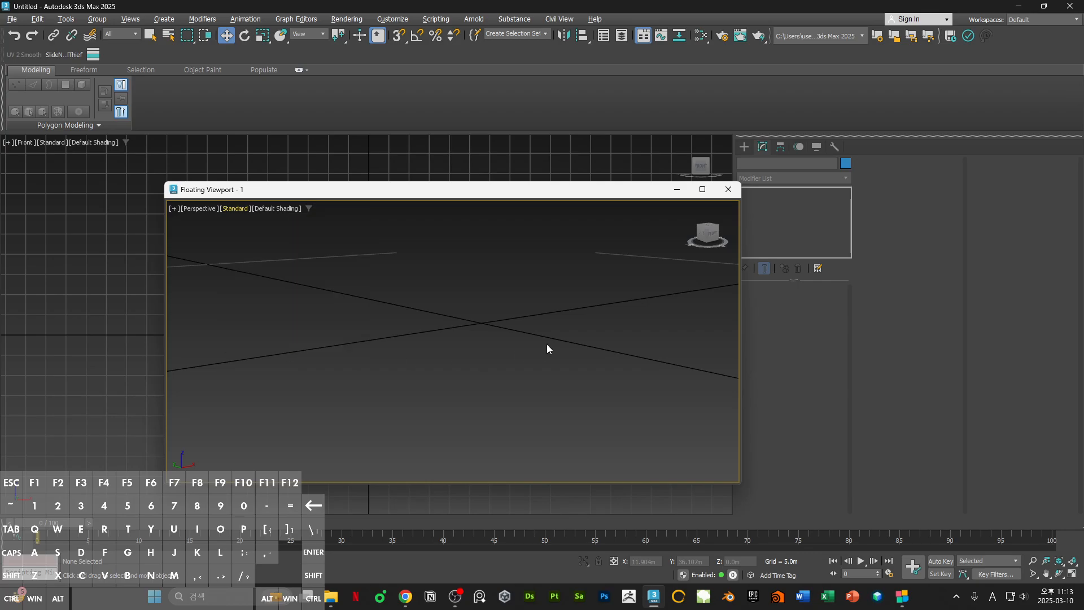
- Switch the orthographic view containing the house image to Perspective and maximize it in the floating viewport
key(alt+w)
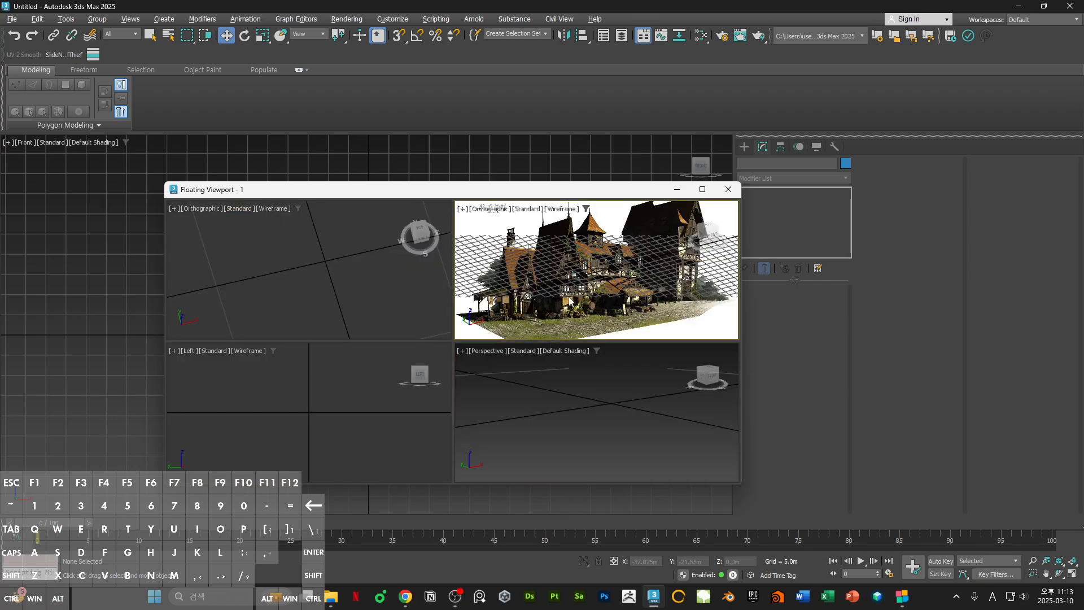
key(p)
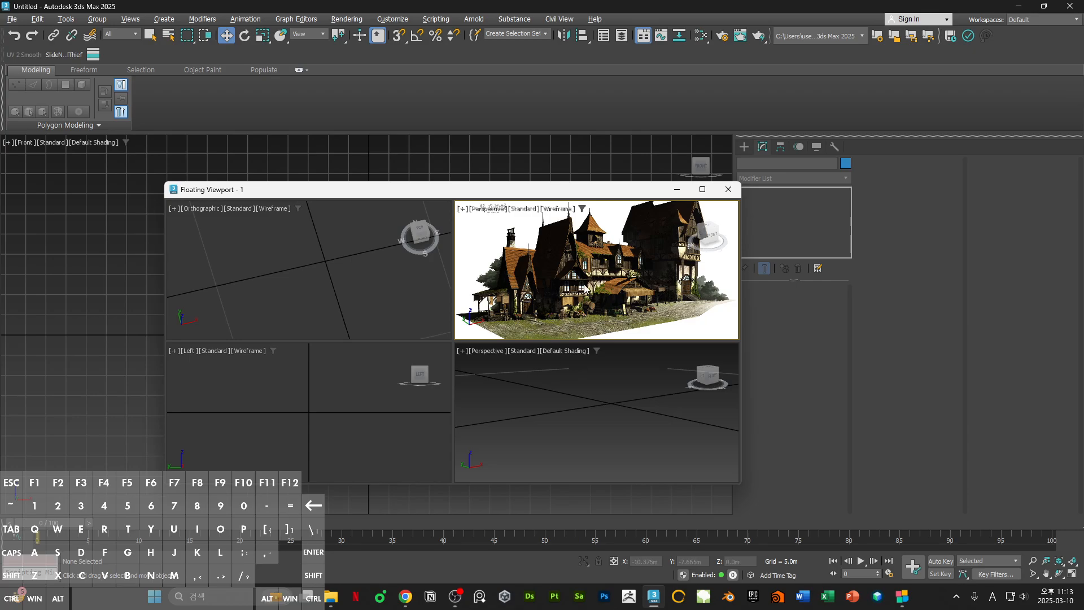
key(alt+w)
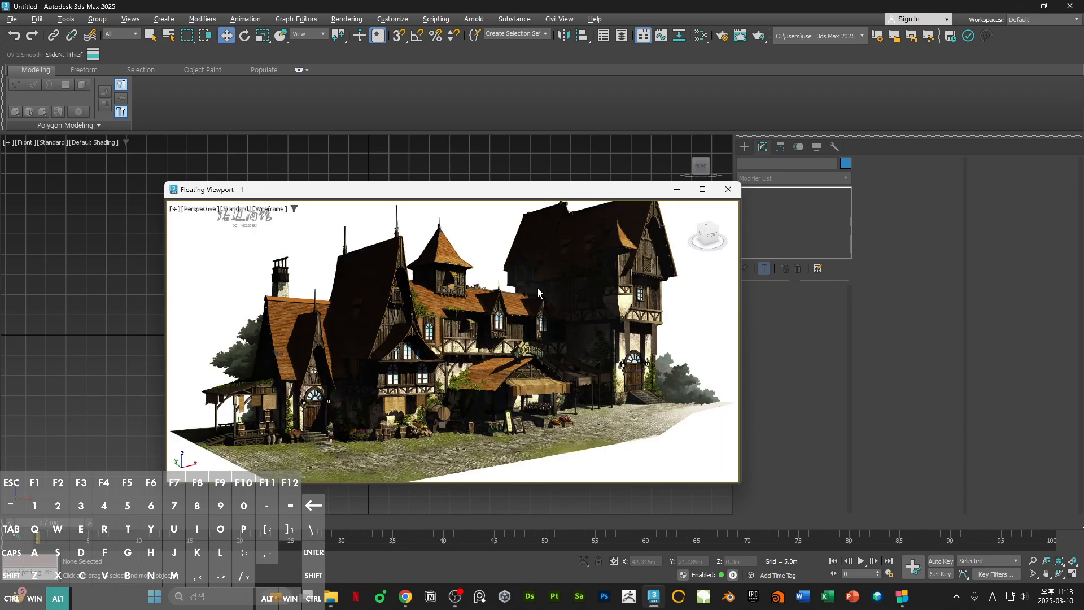
- Move the floating reference viewport clear of the main viewport and frame the main Front view around the grid origin
alt+middle_drag(538, 288, 462, 303)
alt+middle_drag(495, 372, 479, 383)
drag(421, 192, 1015, 226)
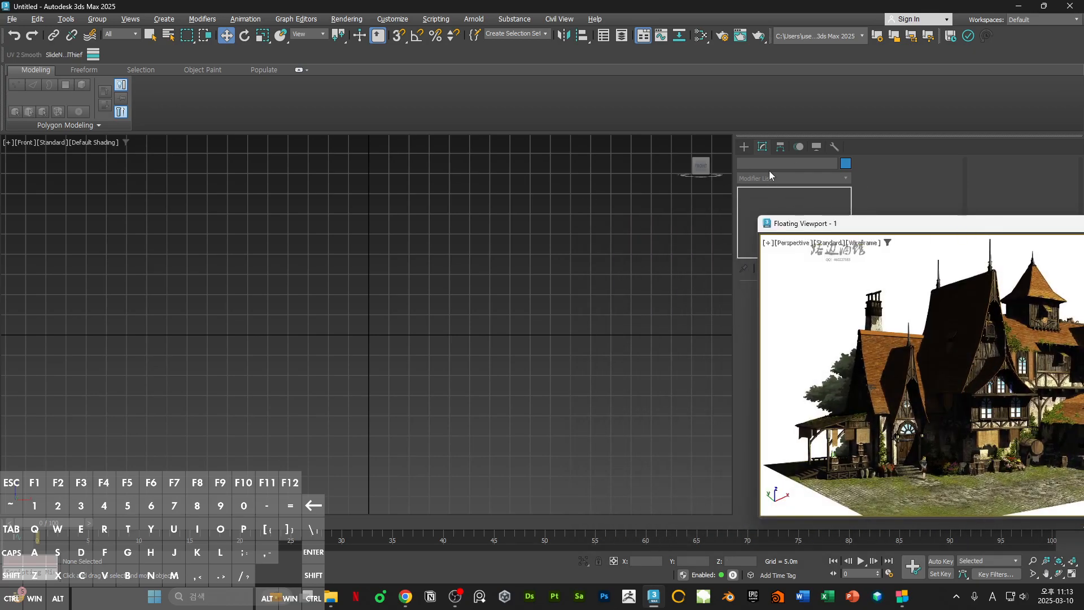
middle_drag(430, 325, 409, 432)
key(t)
key(f)
key(z)
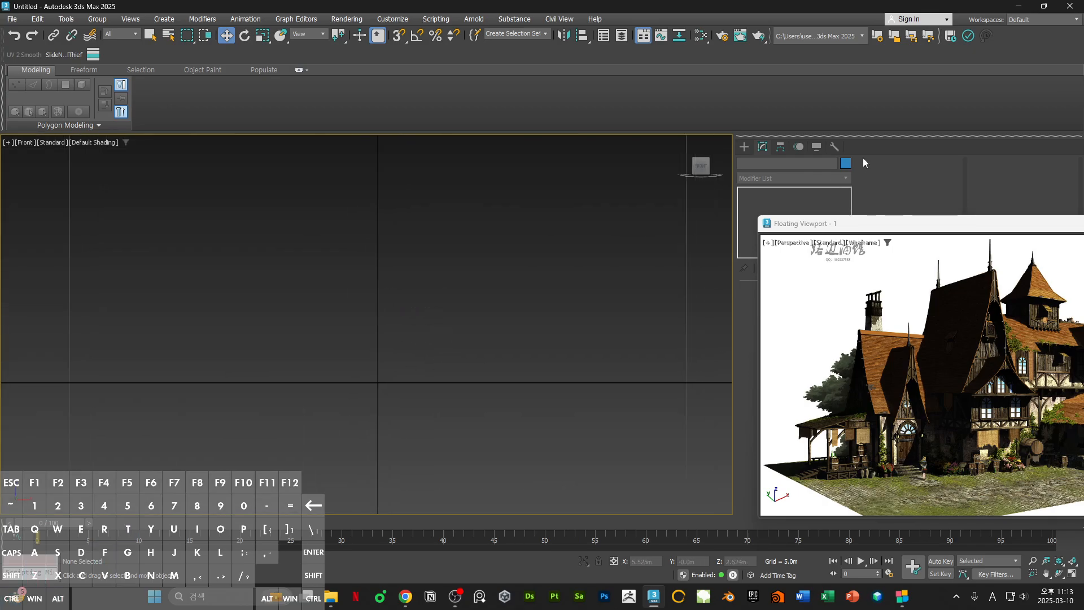
- Create a standing Biped about 5.38 m tall at the grid origin in the Front view
click(835, 147)
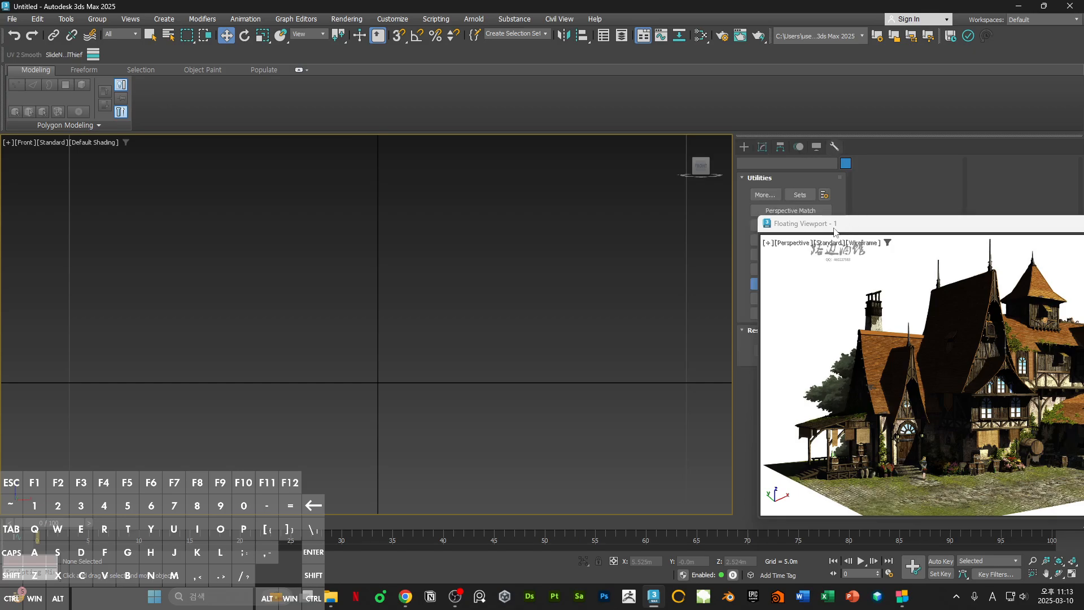
click(744, 147)
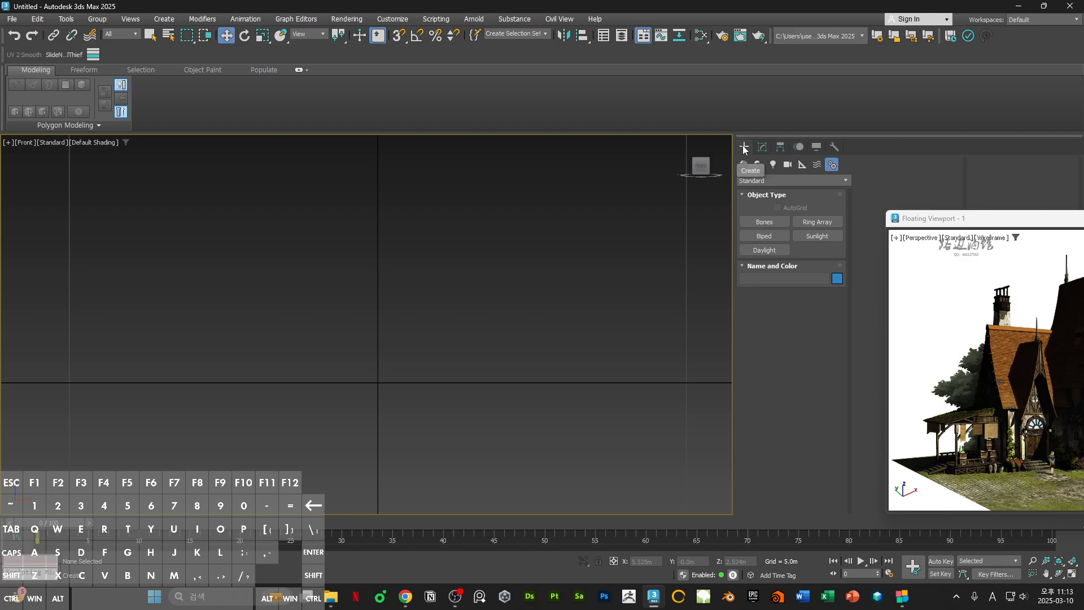
click(744, 165)
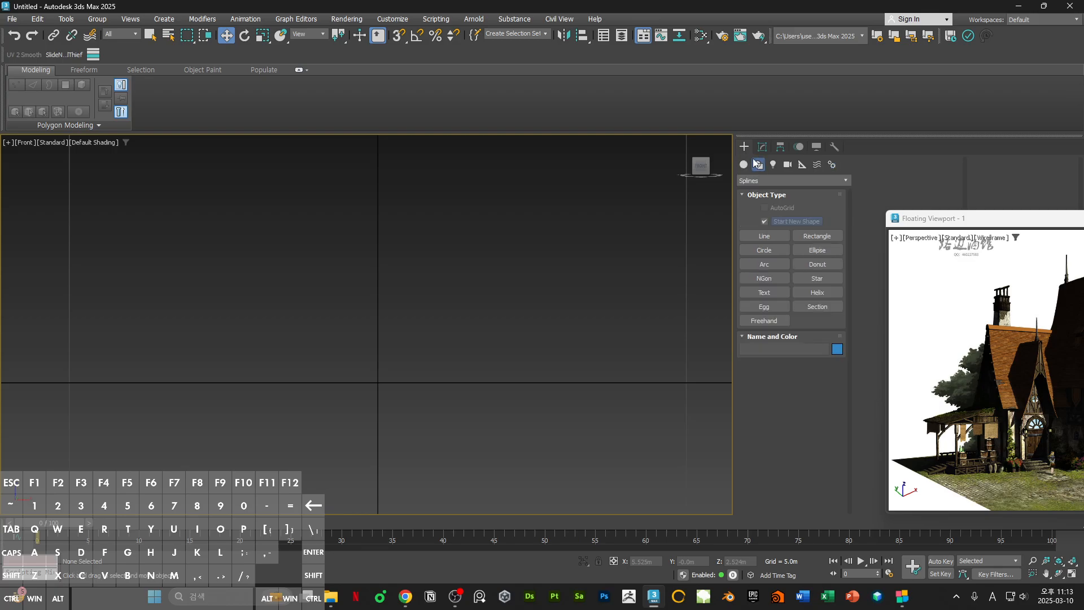
click(758, 165)
click(744, 166)
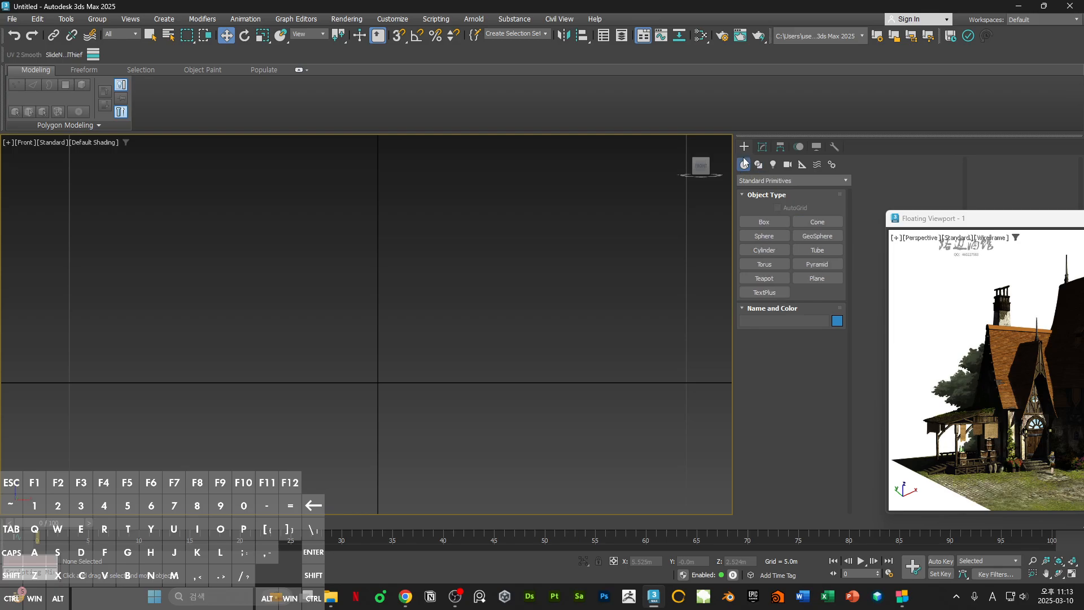
click(834, 166)
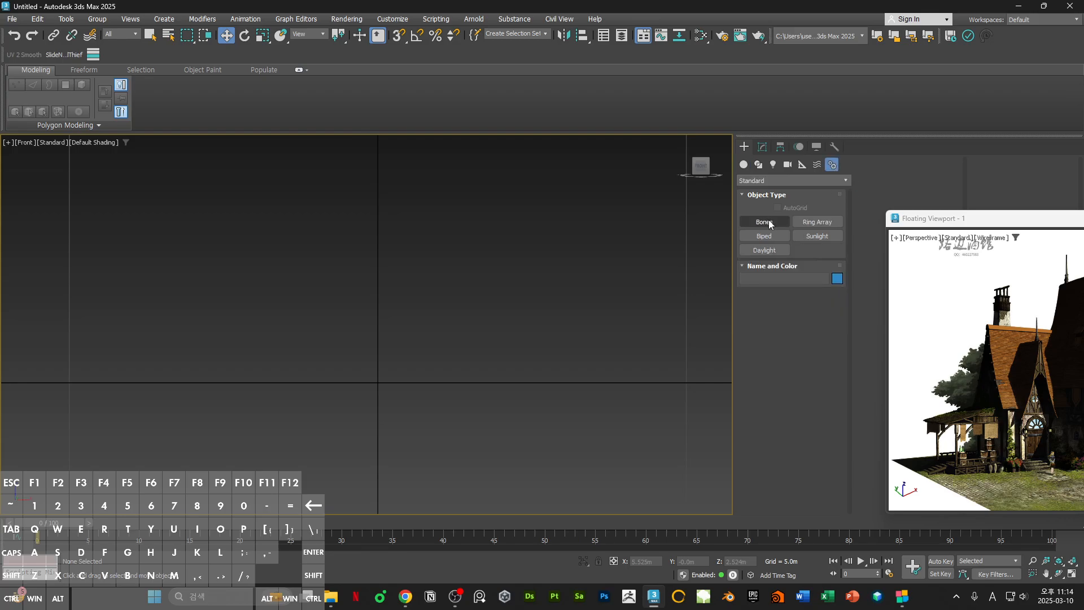
click(765, 236)
scroll(198, 419, down, 3)
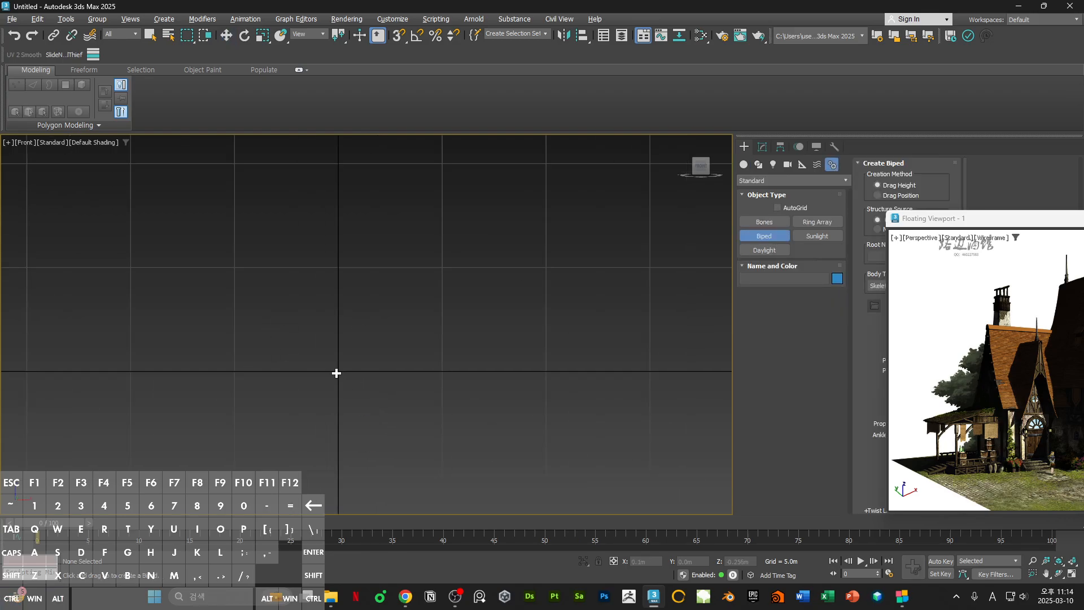
drag(438, 382, 444, 271)
key(w)
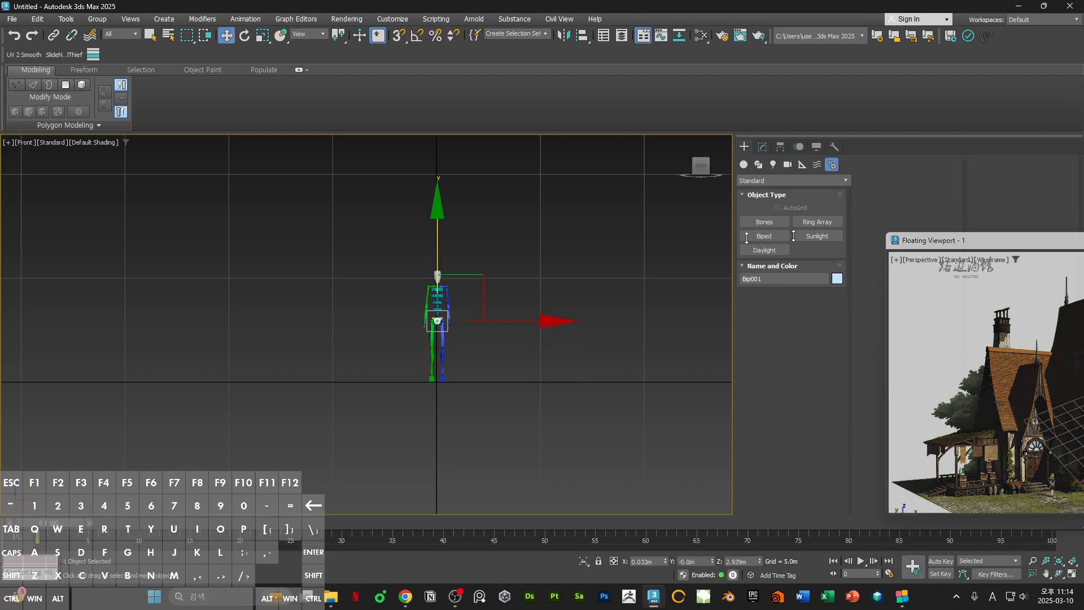
- Place the floating reference viewport beside the biped and lower the biped slightly toward the ground line
drag(1015, 239, 87, 212)
middle_drag(619, 298, 806, 302)
scroll(670, 284, down, 1)
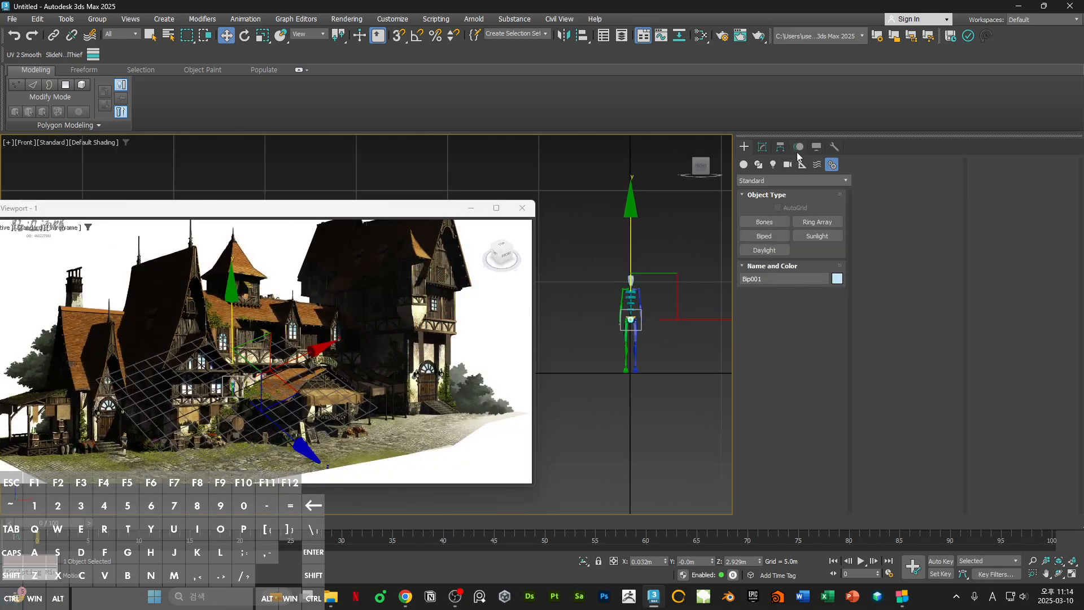
scroll(633, 417, up, 10)
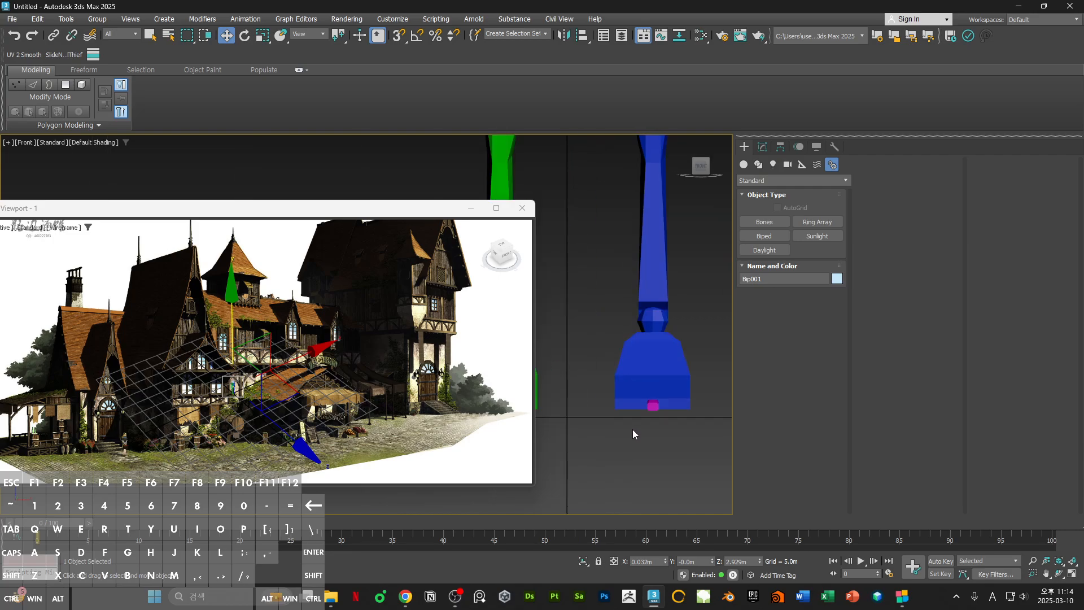
ctrl+alt+middle_drag(642, 403, 651, 477)
middle_drag(648, 288, 666, 367)
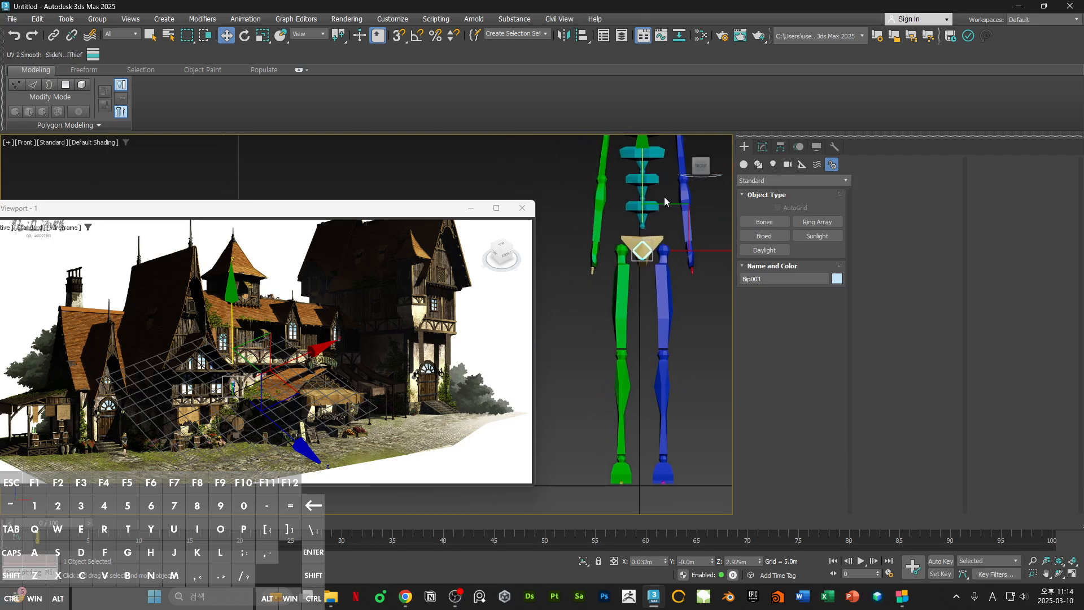
drag(642, 196, 647, 199)
middle_drag(650, 217, 647, 313)
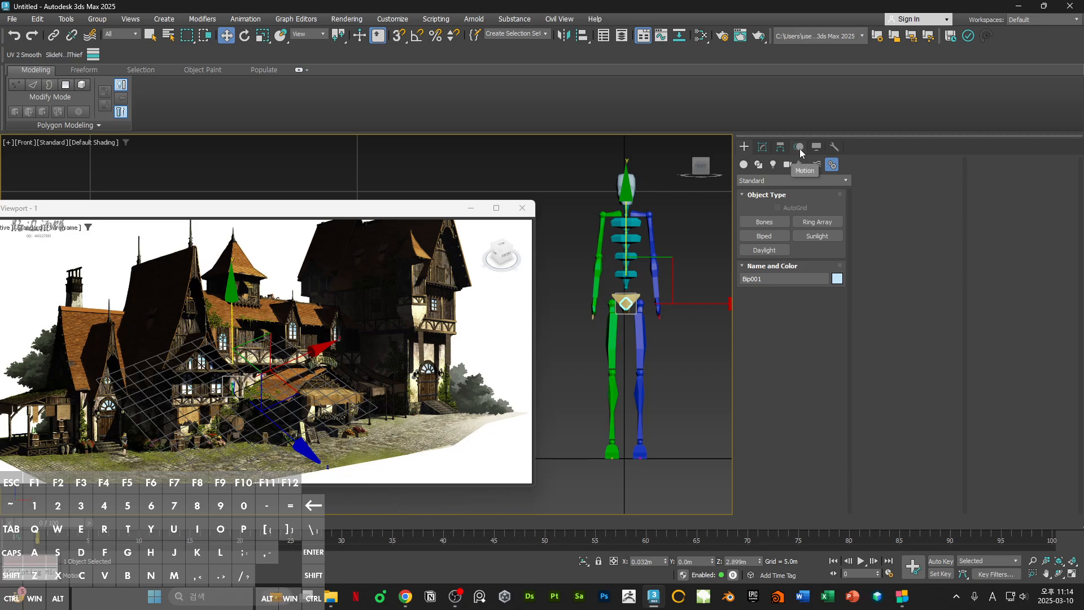
- Enter the biped's Figure mode and set its height to 1.85 m
click(800, 148)
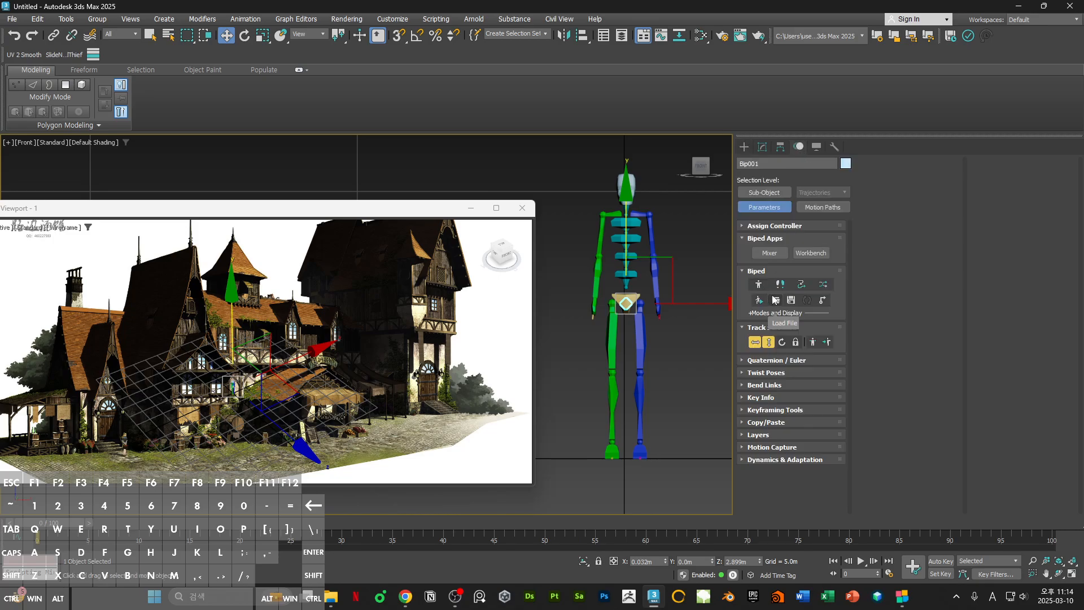
middle_drag(671, 305, 699, 330)
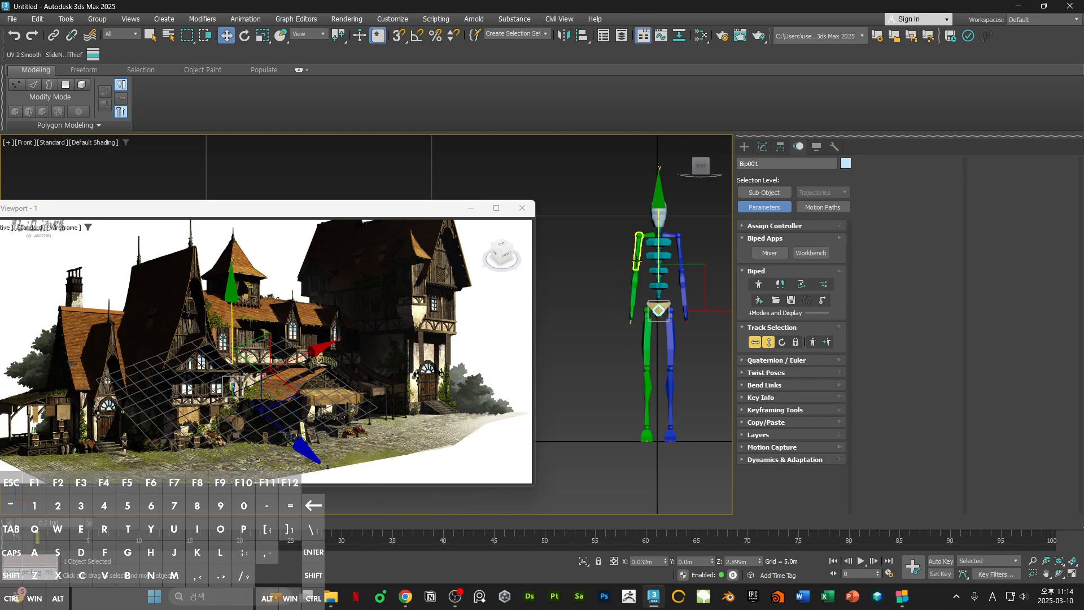
middle_drag(642, 291, 624, 300)
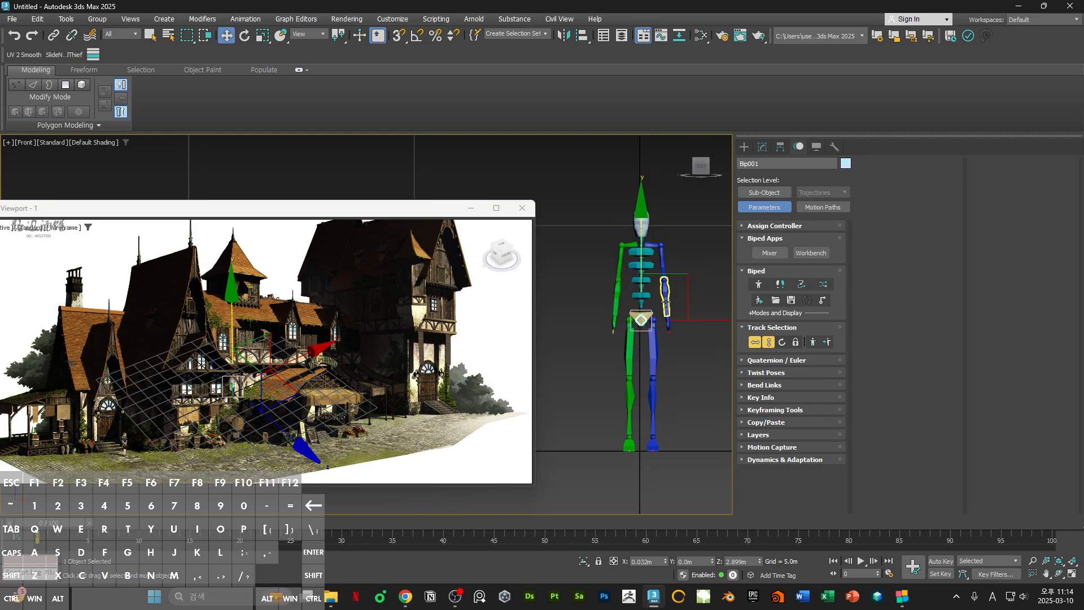
click(666, 294)
click(761, 286)
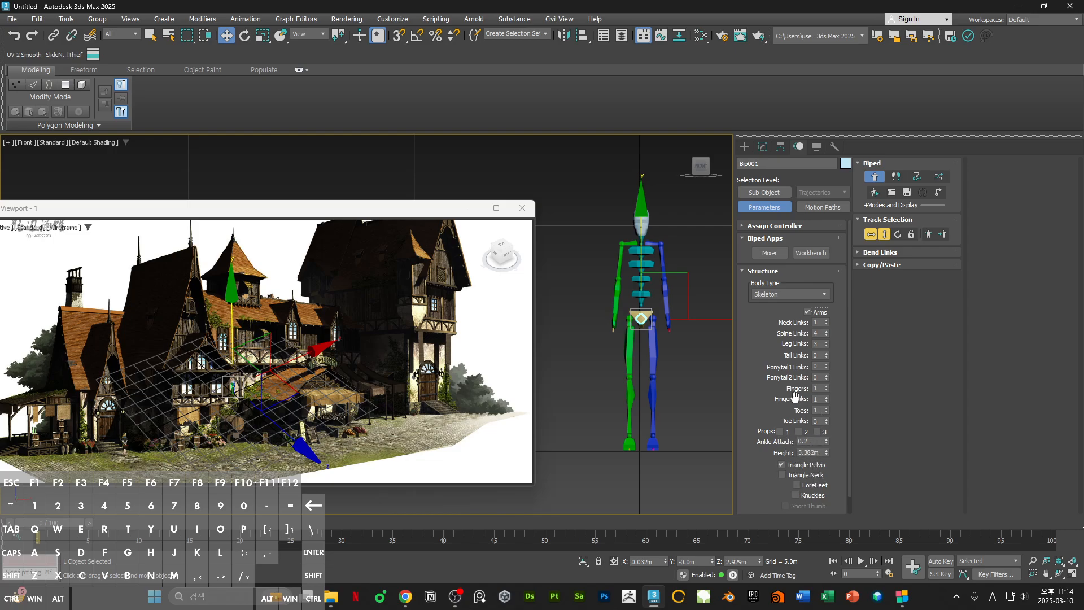
click(818, 452)
middle_drag(647, 406, 680, 410)
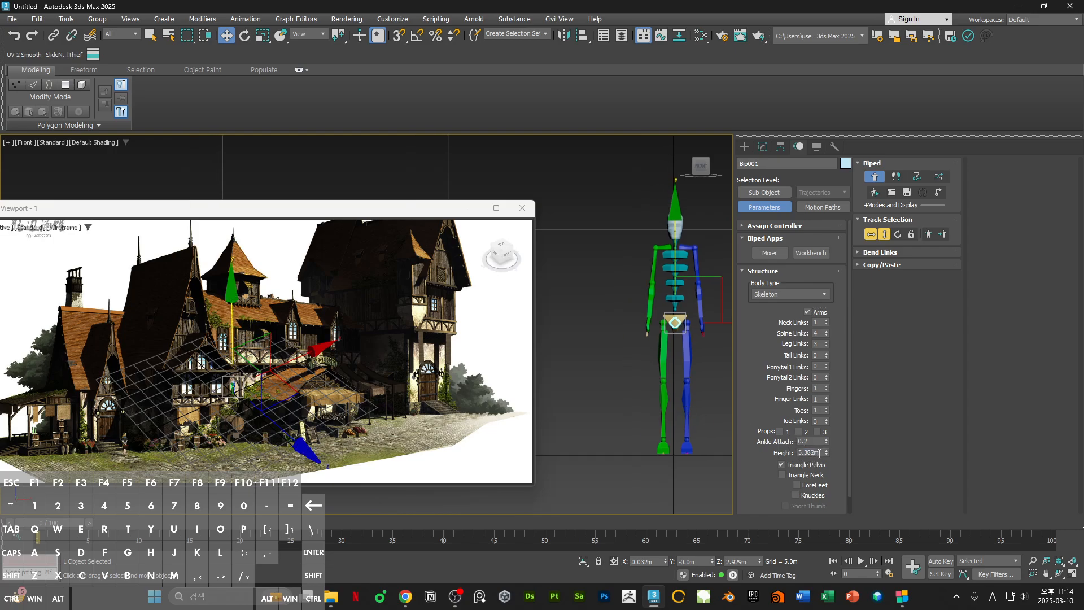
drag(819, 452, 776, 450)
text(1.85)
key(Return)
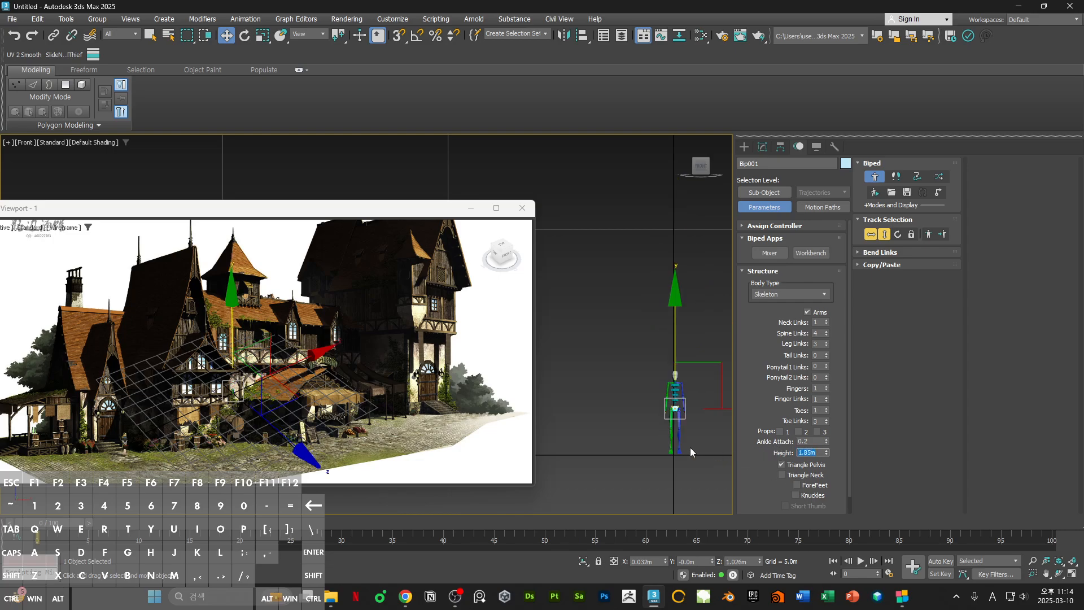
- Adjust the biped vertically in the Front view until its feet rest on the ground line
scroll(693, 447, up, 8)
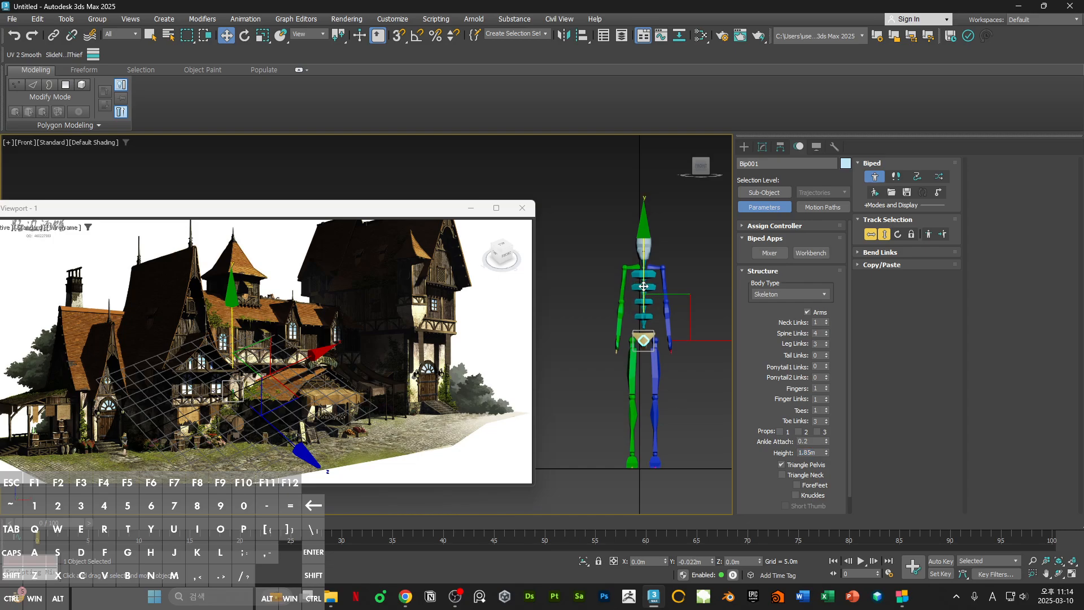
scroll(652, 468, up, 5)
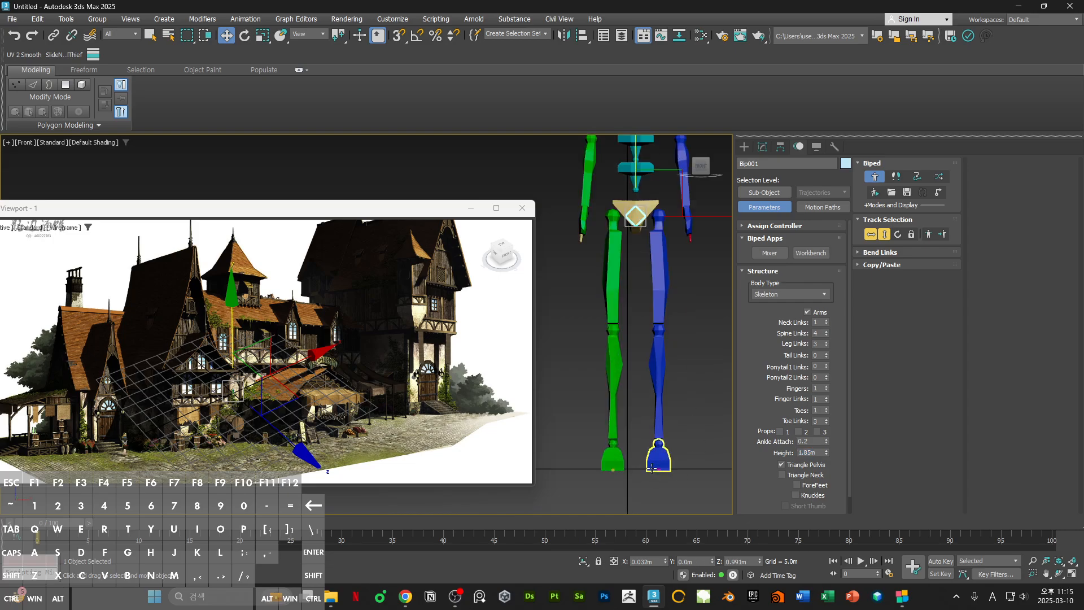
scroll(652, 468, up, 4)
scroll(639, 361, down, 4)
middle_drag(640, 355, 644, 412)
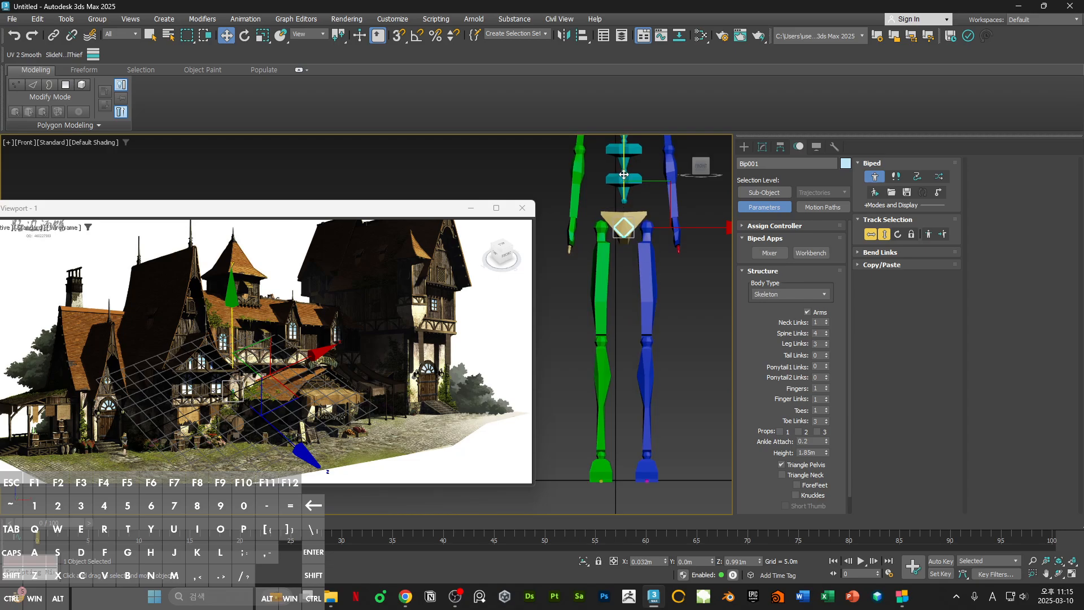
drag(624, 174, 624, 173)
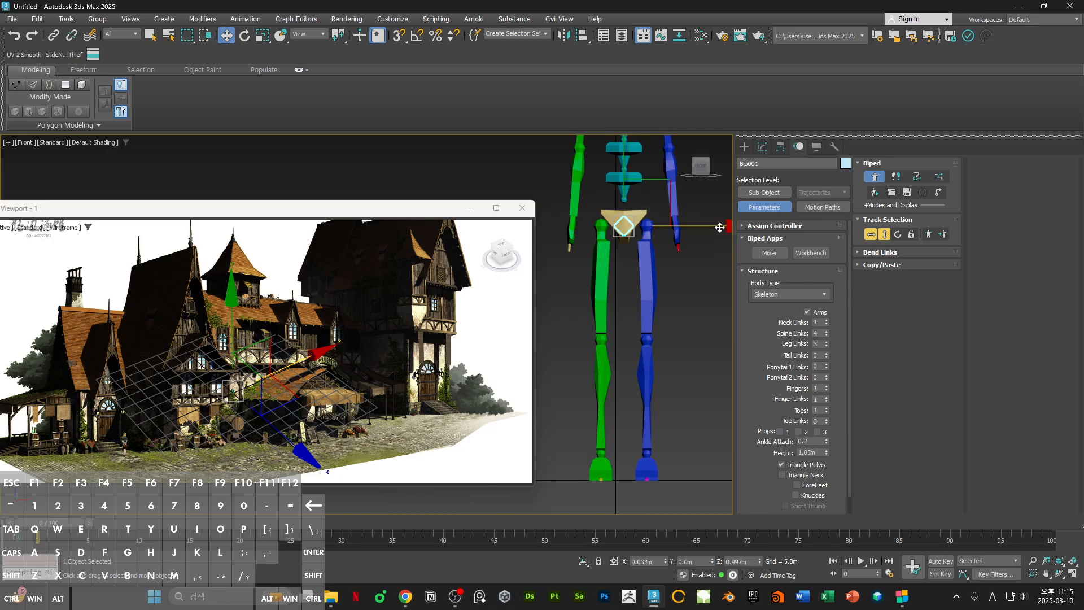
scroll(675, 276, down, 5)
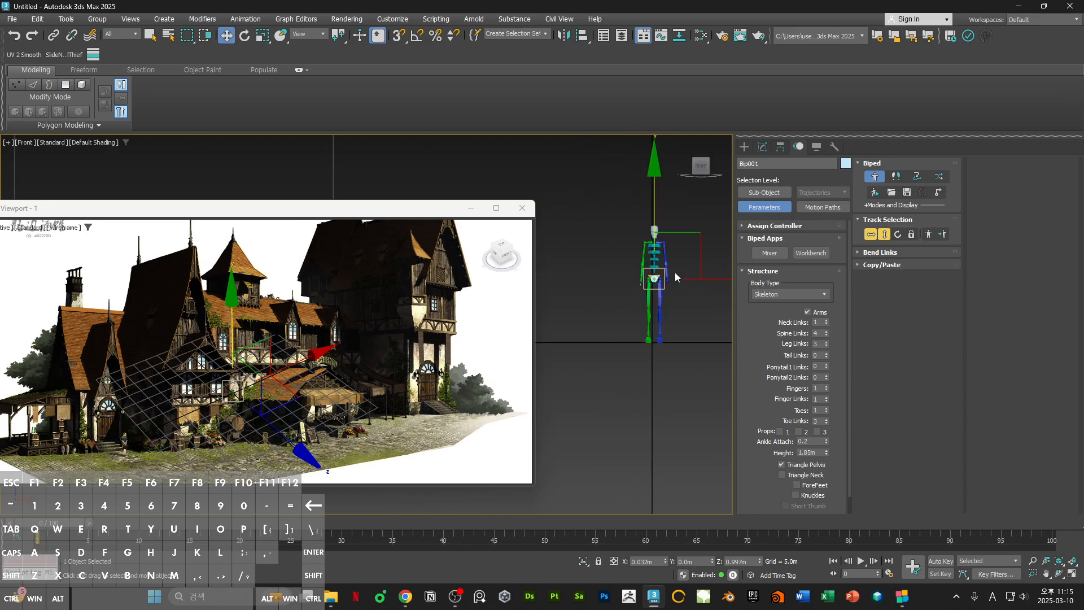
scroll(676, 276, up, 2)
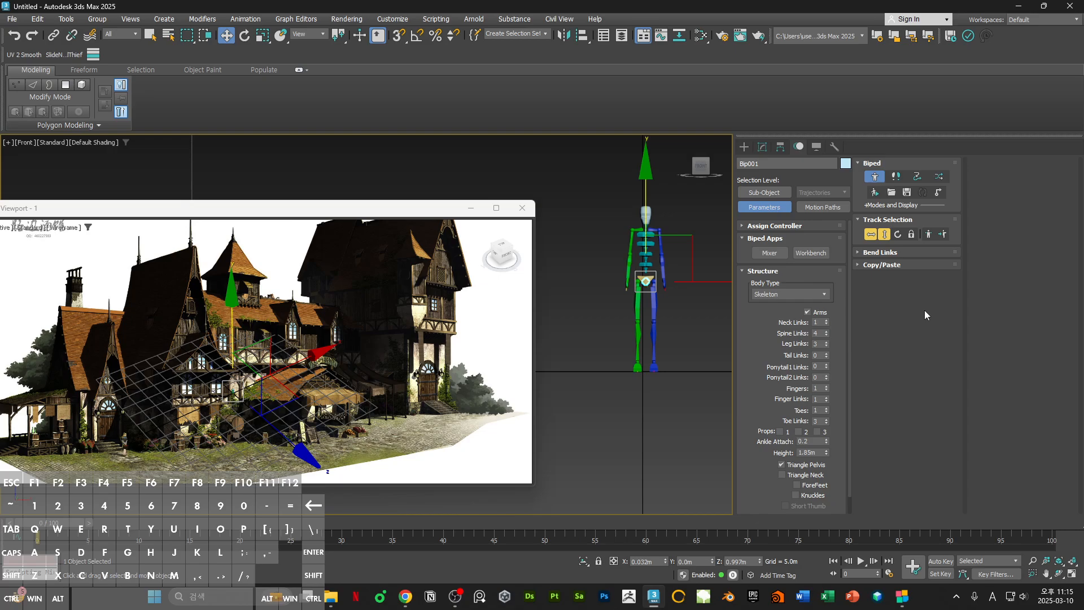
- Try a height of 2.0 m for the biped and compare it in the Front view
double_click(808, 452)
text(2.0m)
scroll(580, 392, down, 3)
middle_drag(653, 345, 653, 385)
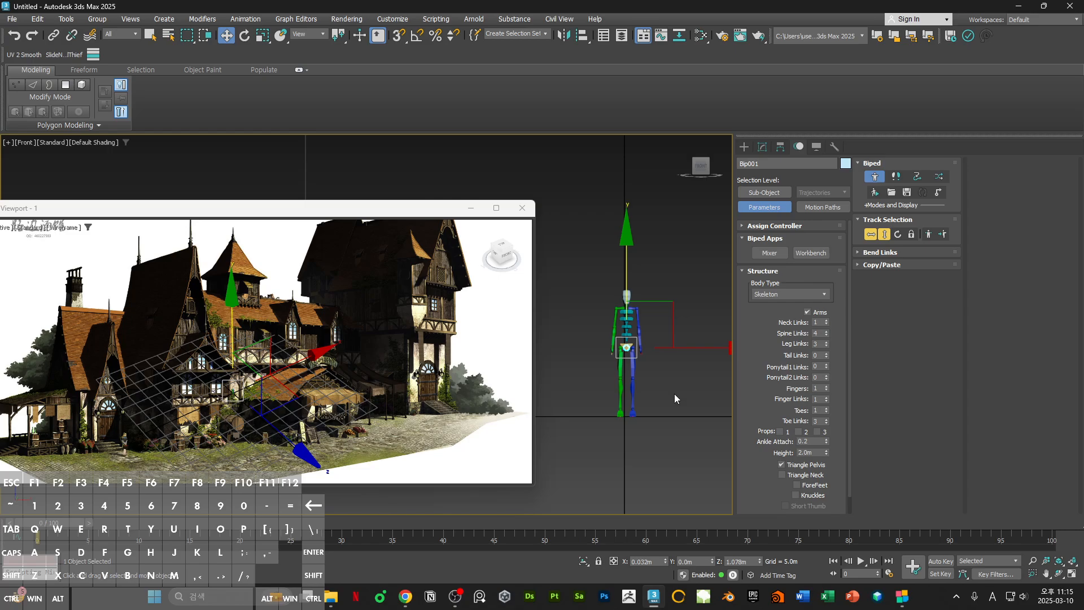
- Set the biped's height back to 1.85 m and leave Figure mode
double_click(808, 452)
text(1.85)
key(Return)
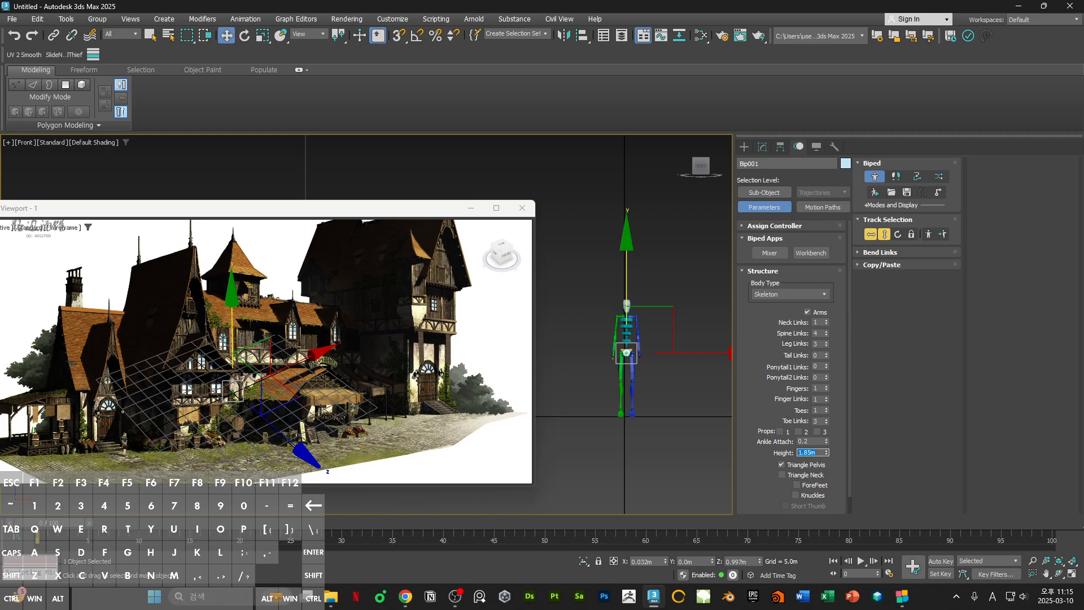
click(882, 417)
right_click(919, 358)
click(874, 353)
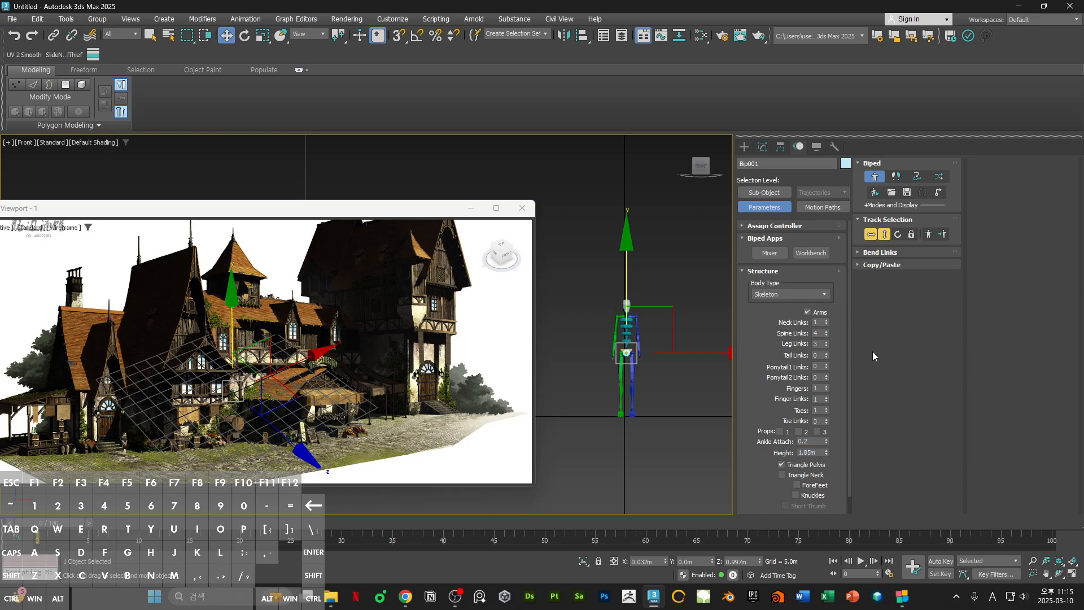
click(812, 452)
click(914, 416)
click(874, 174)
- Reset the biped's X and Z positions to 0 and raise it until its feet stand on the ground line
alt+middle_drag(653, 325, 621, 374)
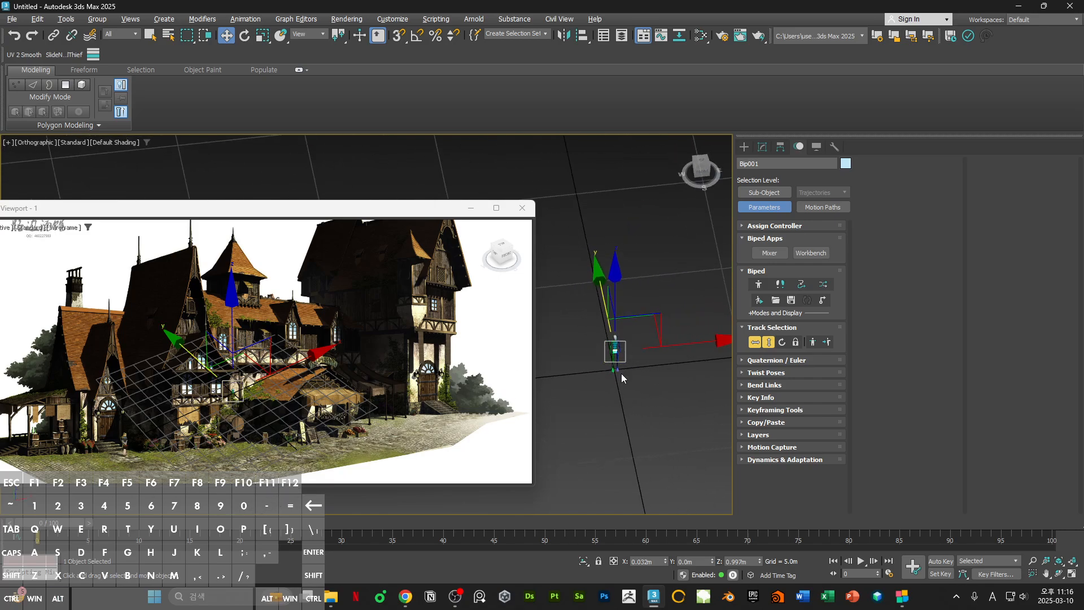
right_click(666, 561)
right_click(761, 561)
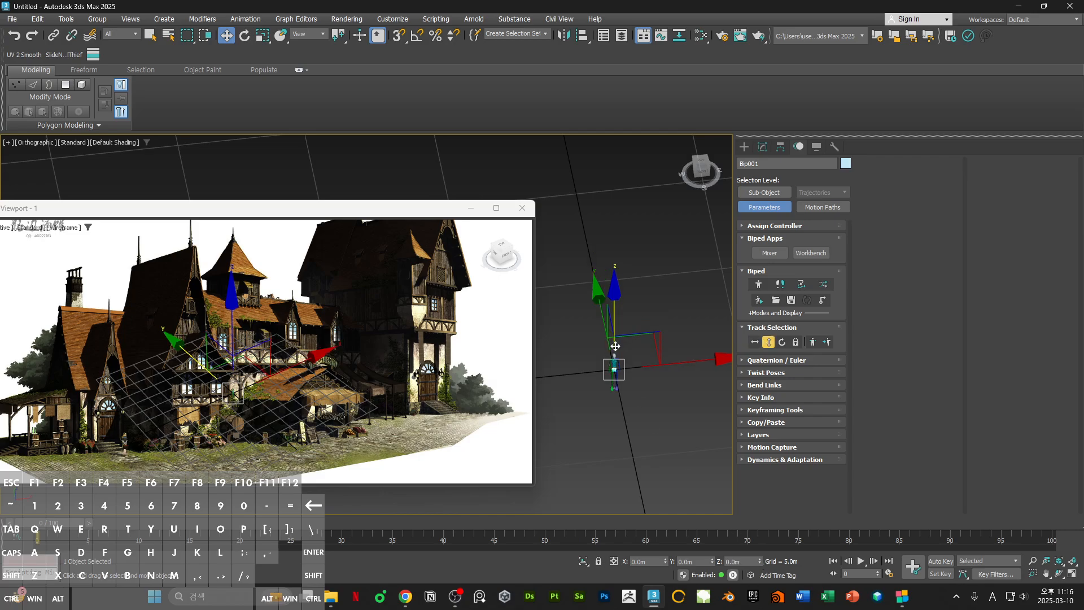
key(f)
click(687, 435)
- Examine the biped's feet against the ground line up close in the Front view, toggling wireframe display
ctrl+alt+middle_drag(681, 429, 682, 446)
mouse_move(682, 446)
middle_down()
mouse_move(697, 418)
mouse_move(810, 438)
middle_up()
scroll(684, 366, up, 8)
key(F3)
scroll(653, 385, up, 2)
scroll(647, 383, down, 10)
key(F3)
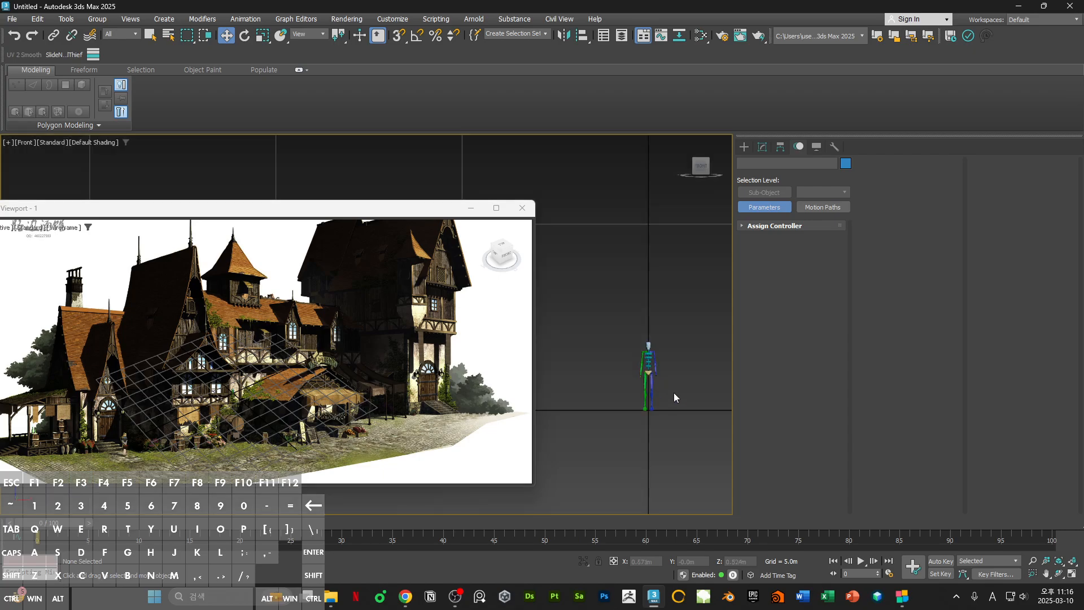
- Orbit the floating Perspective view until its grid lies flat along the reference image's ground, and reposition the floating viewport
alt+middle_drag(673, 392, 644, 375)
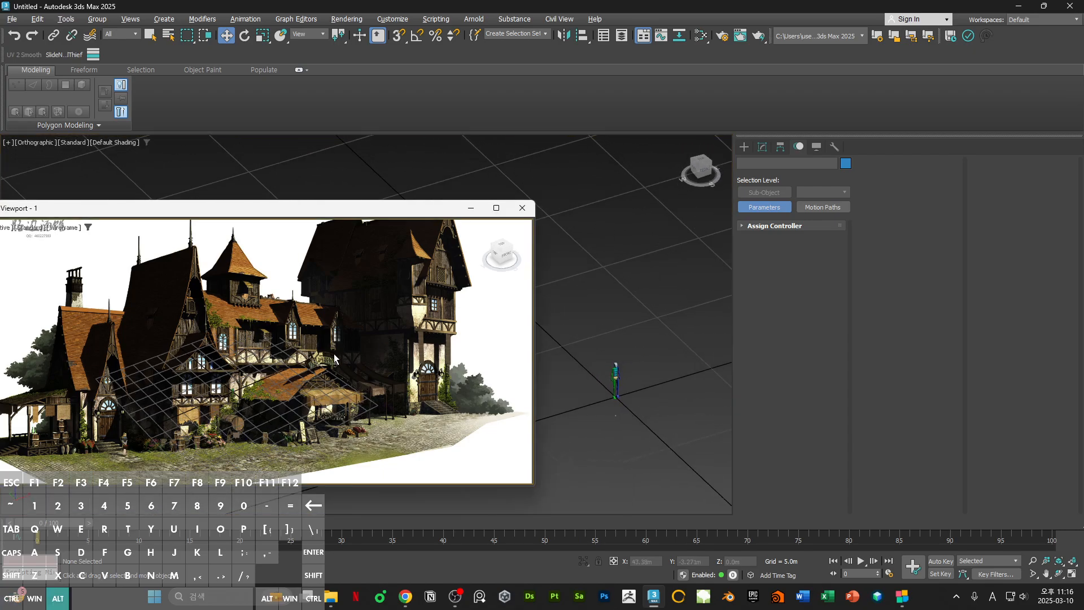
drag(369, 211, 608, 186)
alt+middle_drag(495, 320, 543, 386)
drag(623, 188, 443, 185)
- Create a box around the biped at the grid origin in the Top view and give it height
click(745, 149)
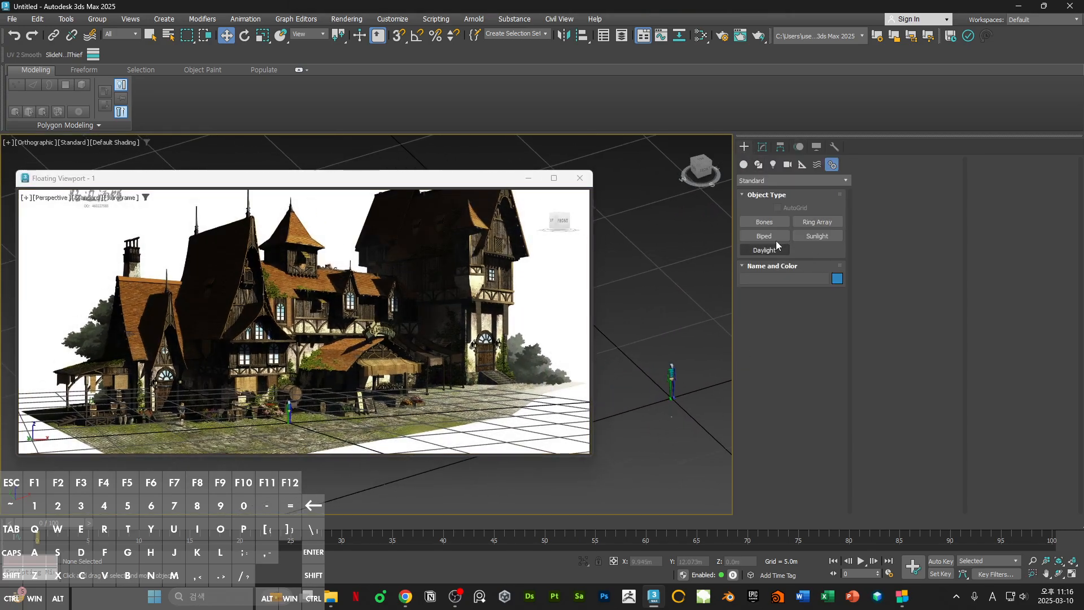
click(764, 222)
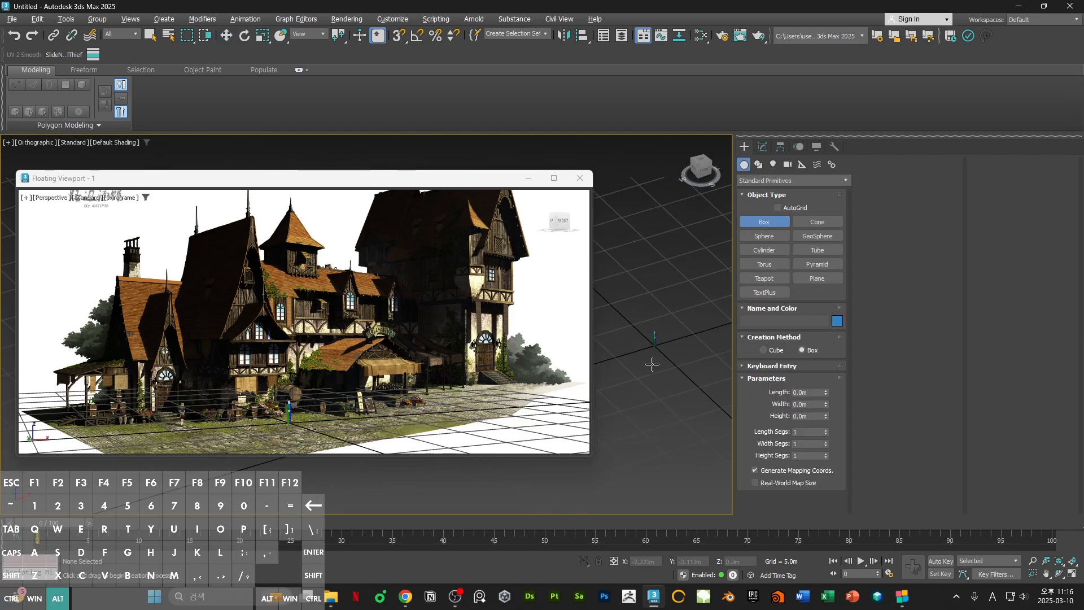
key(t)
mouse_move(618, 270)
middle_down()
mouse_move(647, 314)
mouse_move(617, 315)
mouse_move(652, 300)
mouse_move(652, 316)
middle_up()
middle_drag(637, 271, 654, 308)
drag(622, 290, 690, 375)
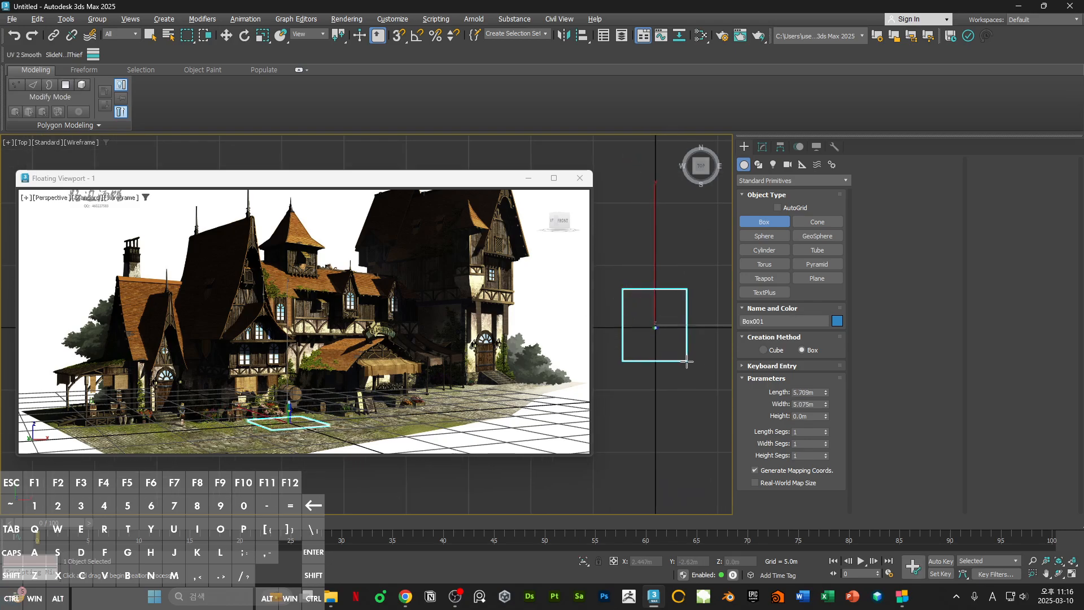
click(661, 266)
- Set the box's X and Y positions to 0 and convert it to an Editable Poly
key(w)
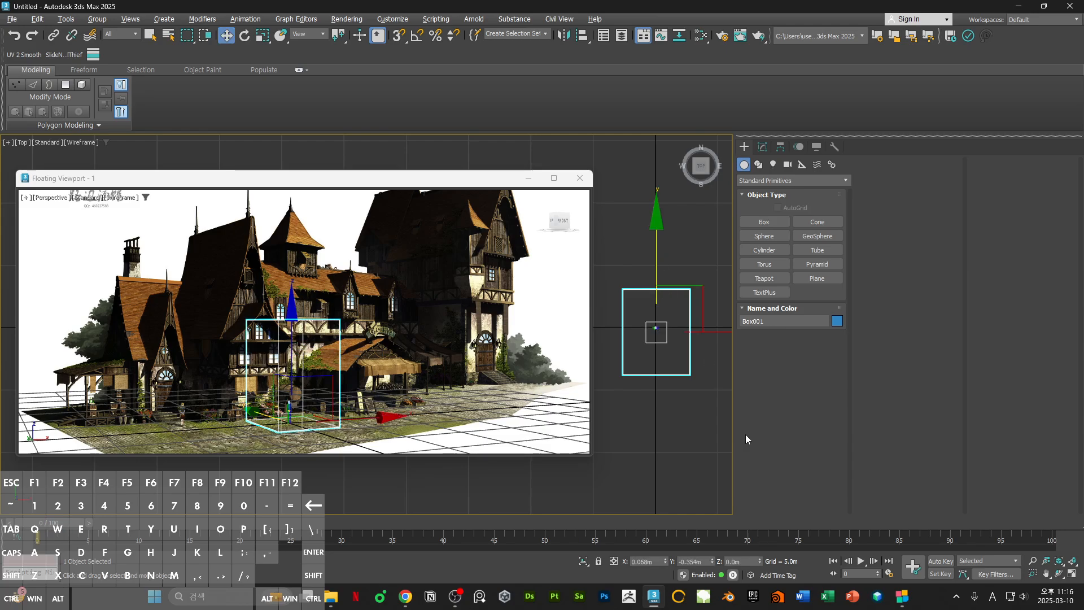
right_click(666, 563)
right_click(712, 561)
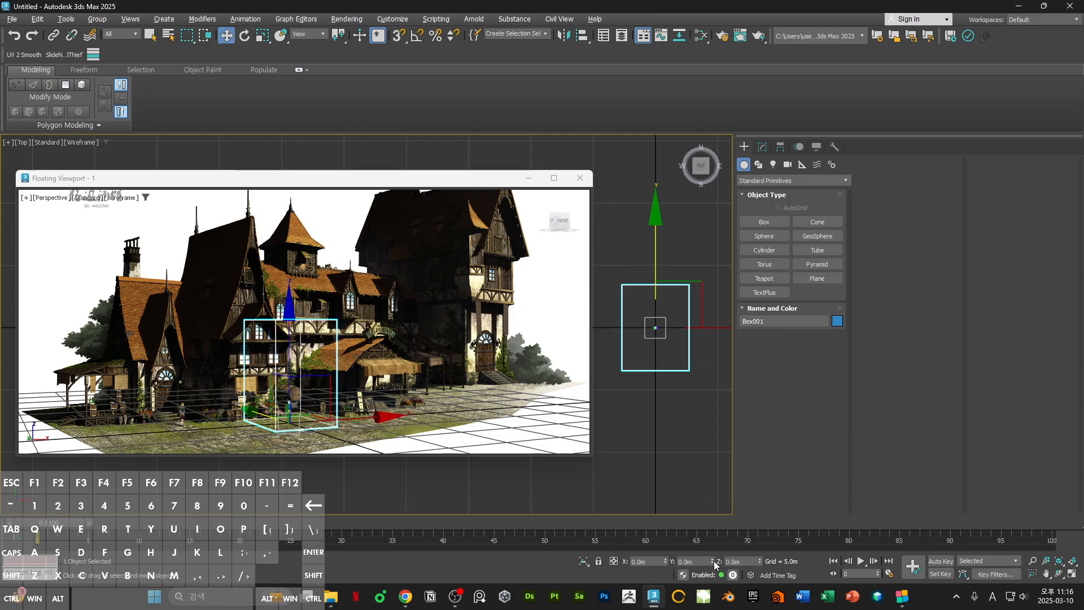
click(833, 148)
right_click(723, 292)
mouse_move(734, 393)
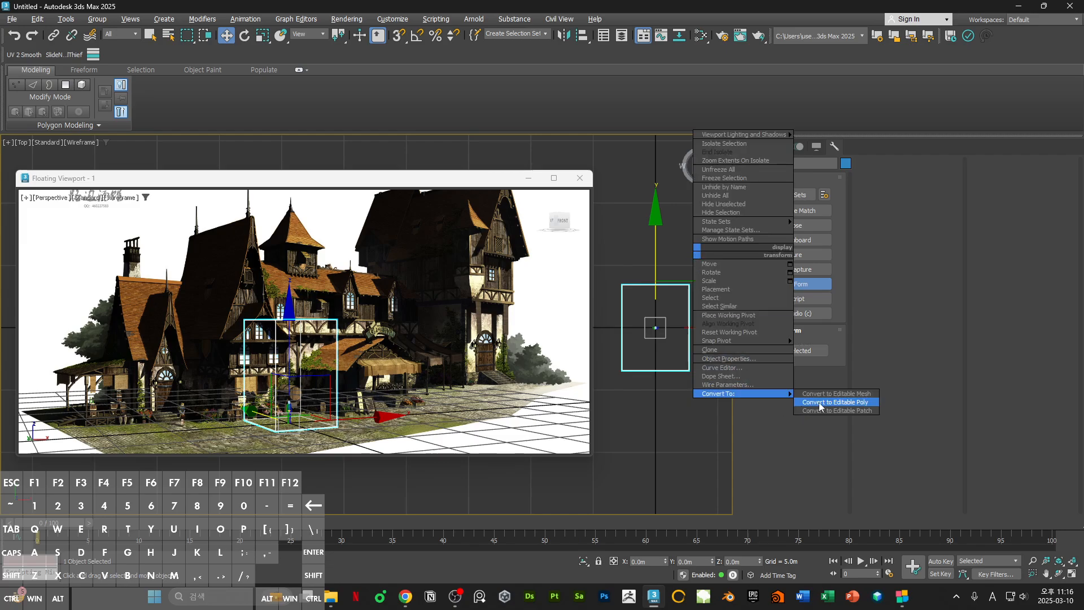
click(820, 407)
- Select the biped's root object inside the box and move it out along Y to about -13.5 m
alt+middle_drag(654, 335, 691, 252)
scroll(691, 259, down, 2)
scroll(665, 339, up, 5)
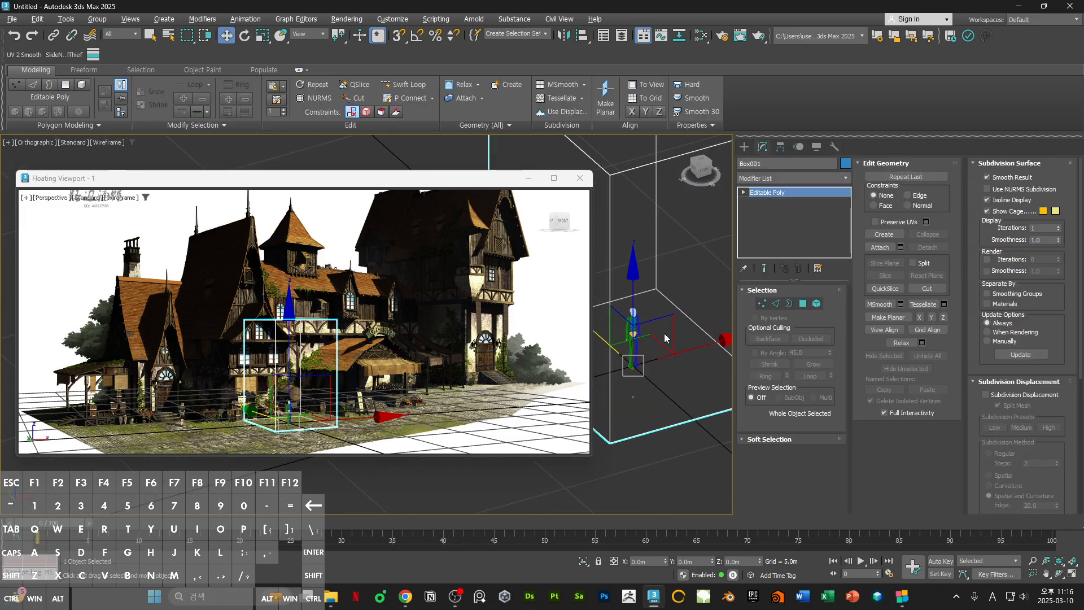
scroll(638, 328, up, 4)
key(F3)
scroll(631, 327, up, 7)
key(F3)
scroll(659, 342, up, 3)
click(681, 357)
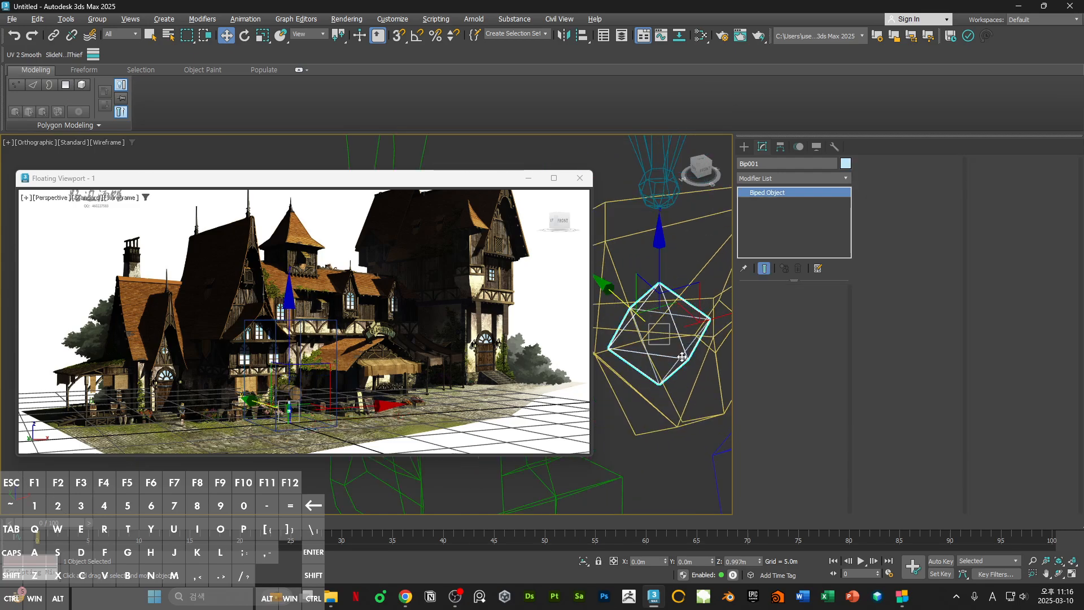
scroll(657, 307, down, 10)
key(F3)
drag(633, 289, 699, 370)
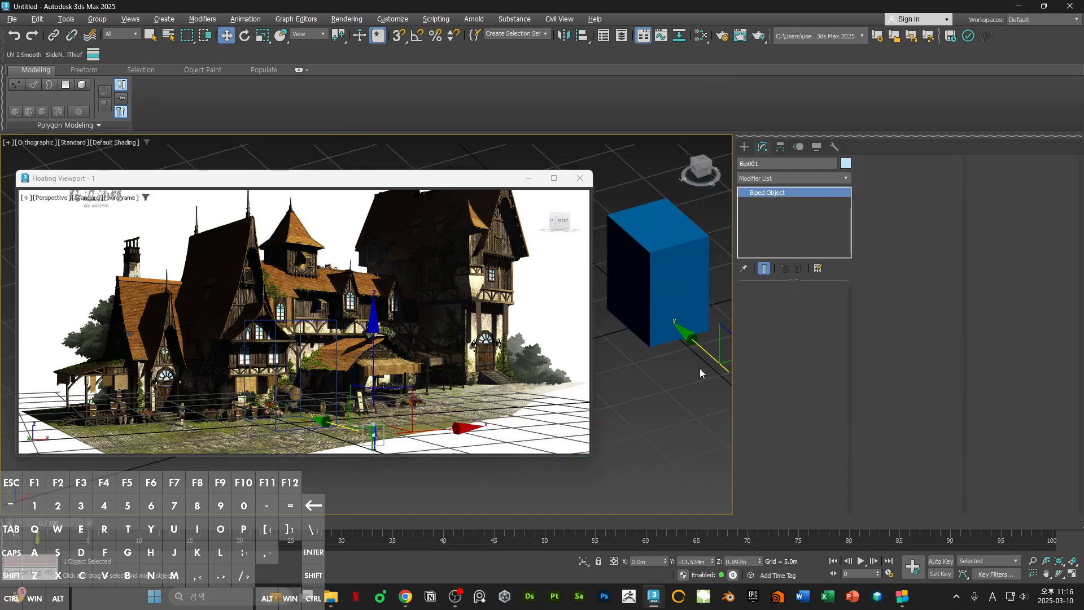
- Move the biped along X until it stands before the left houses in the reference image, and deselect it
scroll(662, 344, down, 4)
middle_drag(689, 354, 668, 347)
scroll(667, 341, up, 2)
middle_drag(476, 338, 490, 305)
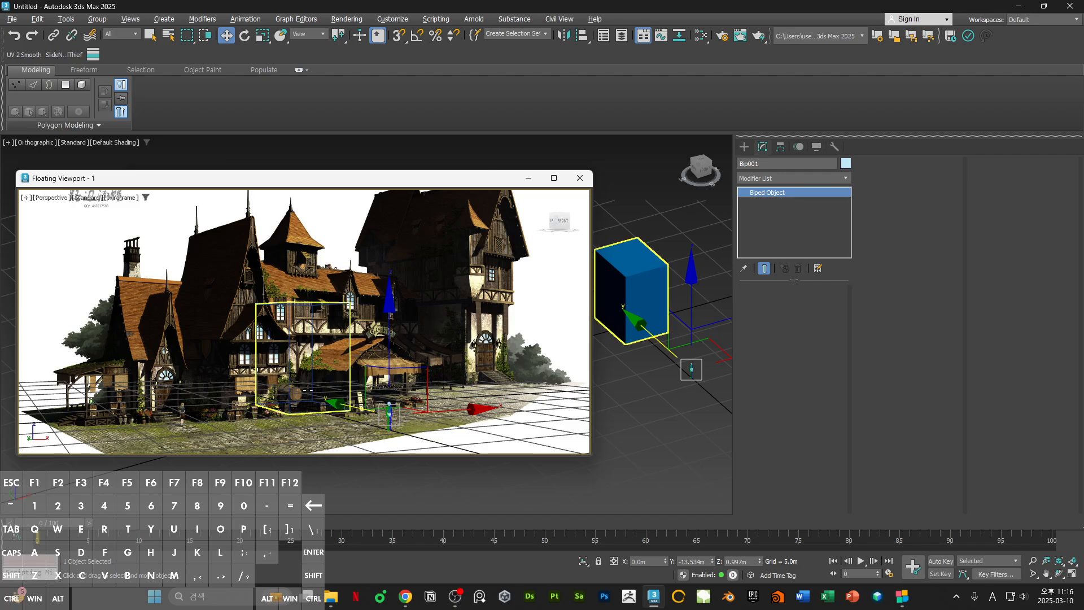
ctrl+alt+middle_drag(401, 348, 381, 384)
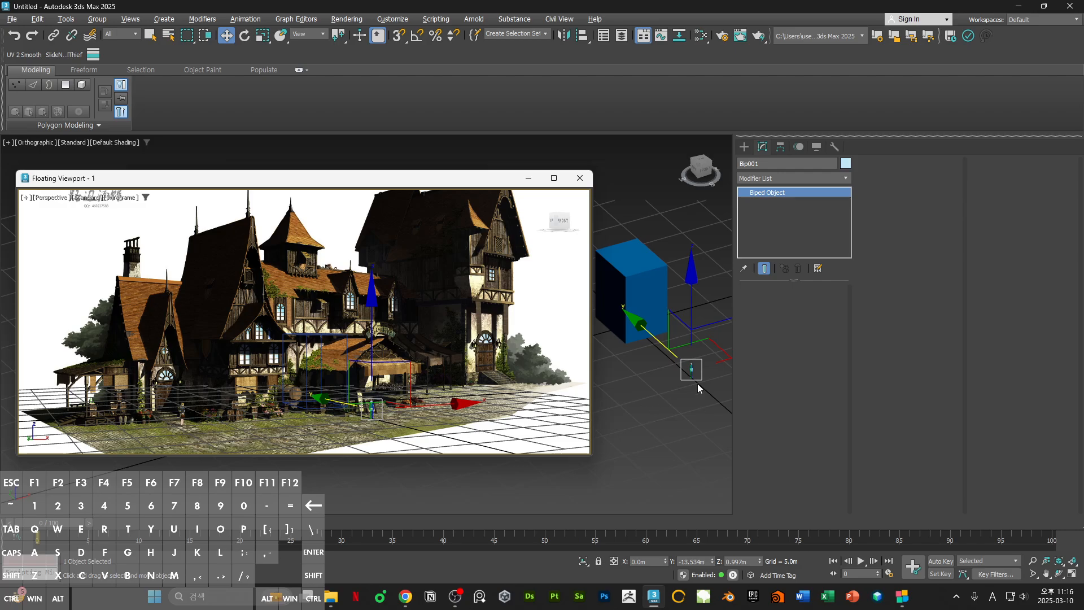
drag(725, 356, 565, 378)
click(663, 418)
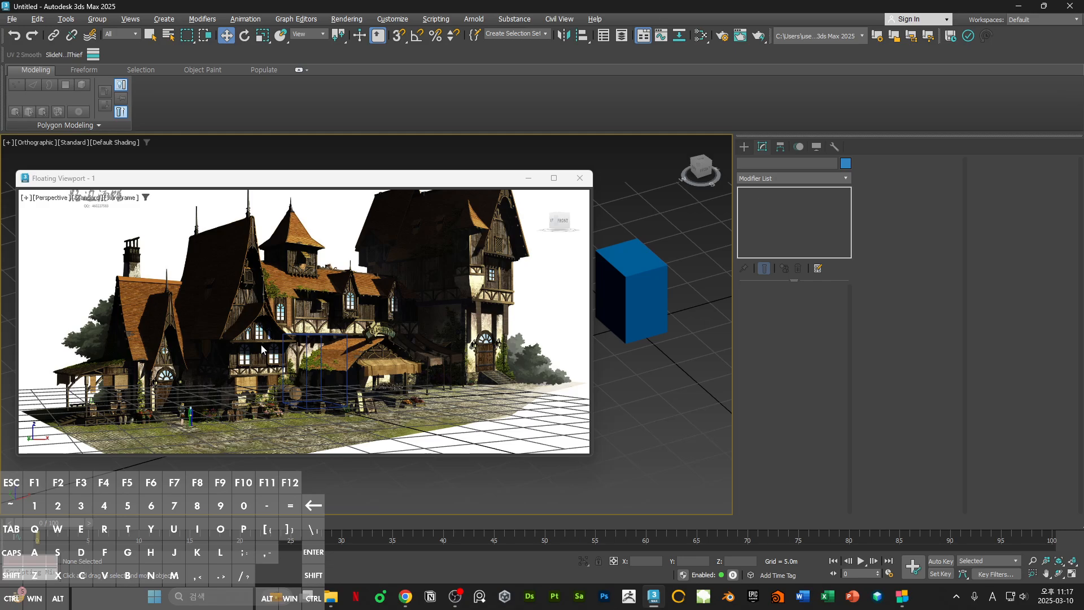
- Switch the floating Perspective viewport from wireframe to Default Shading and check the box against the reference image
key(F3)
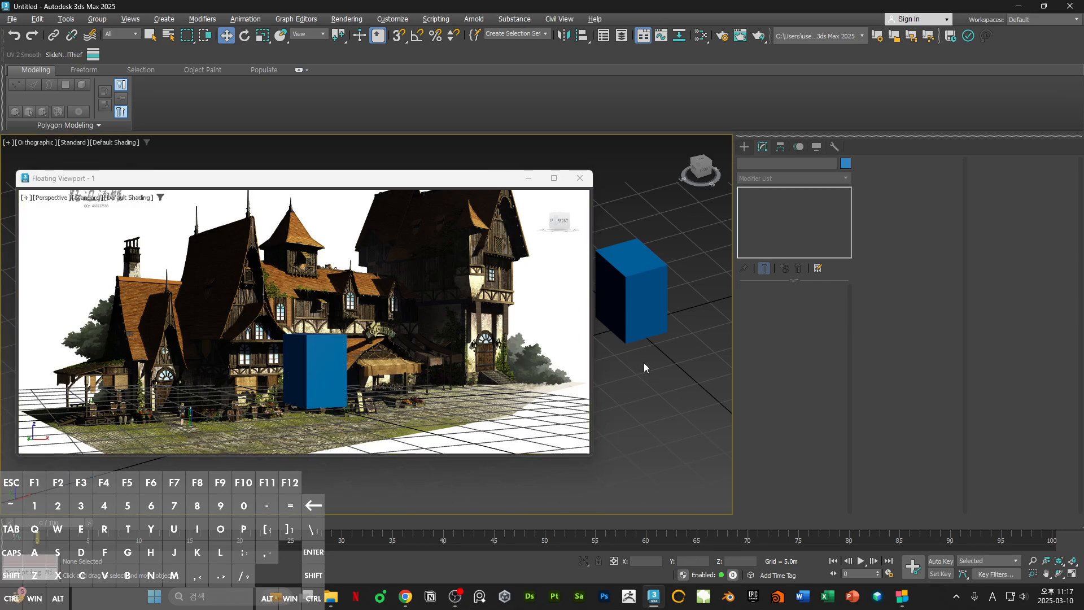
middle_drag(646, 368, 666, 379)
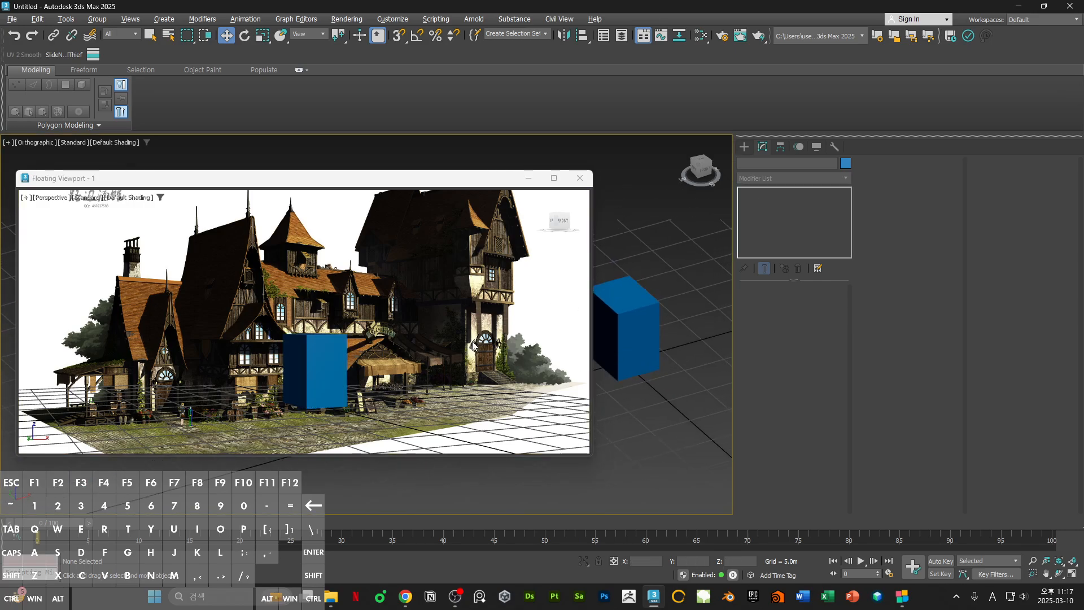
mouse_move(472, 346)
ctrl+alt+middle_down()
mouse_move(473, 377)
mouse_move(473, 347)
ctrl+alt+middle_up()
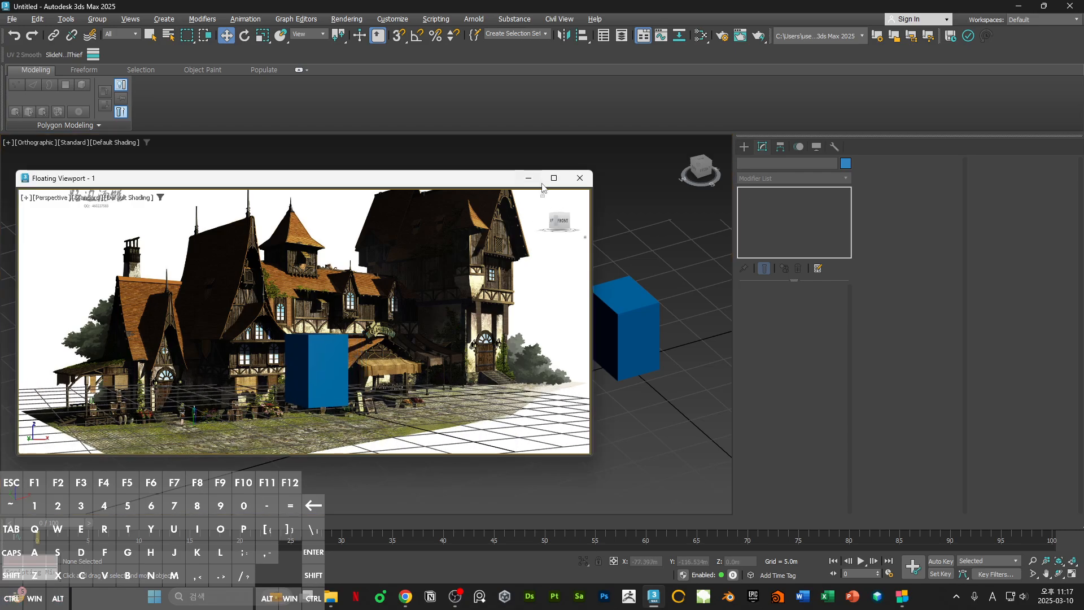
- Look through the full list of additional utilities and close it without choosing one
click(839, 149)
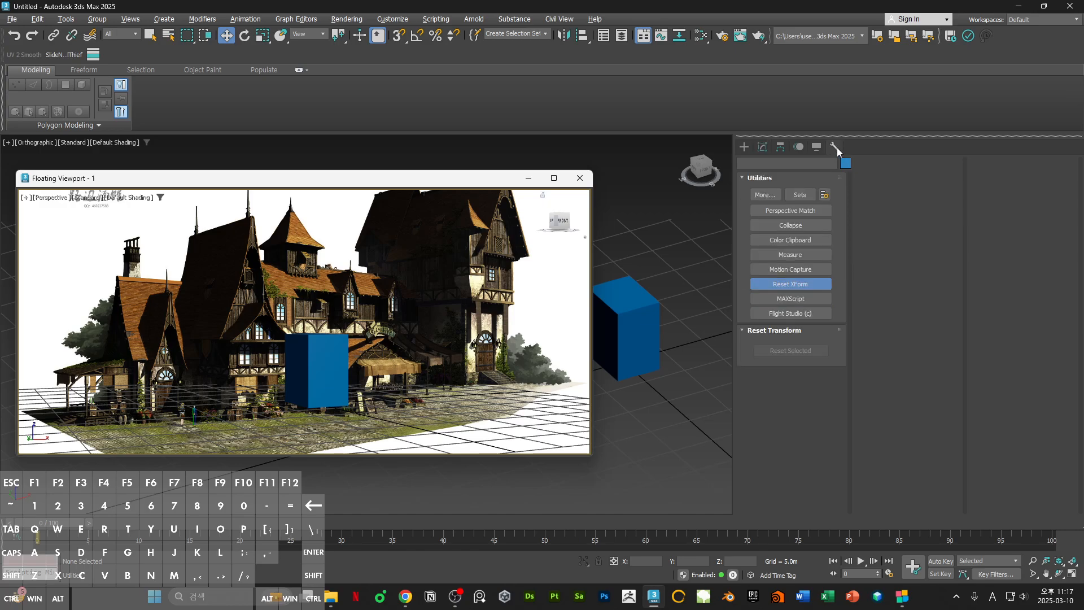
click(767, 196)
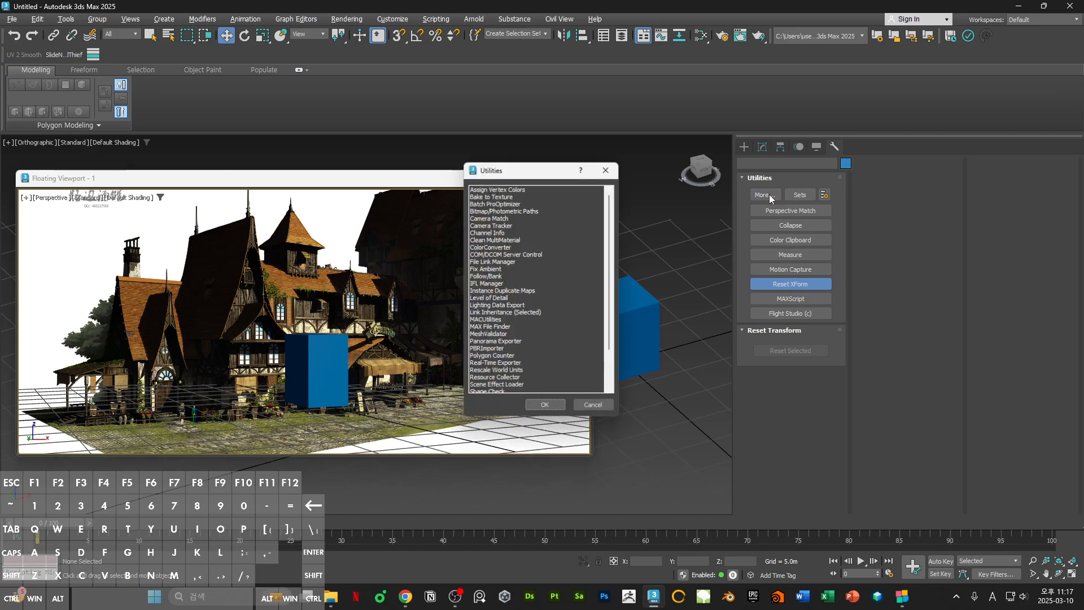
scroll(611, 221, down, 3)
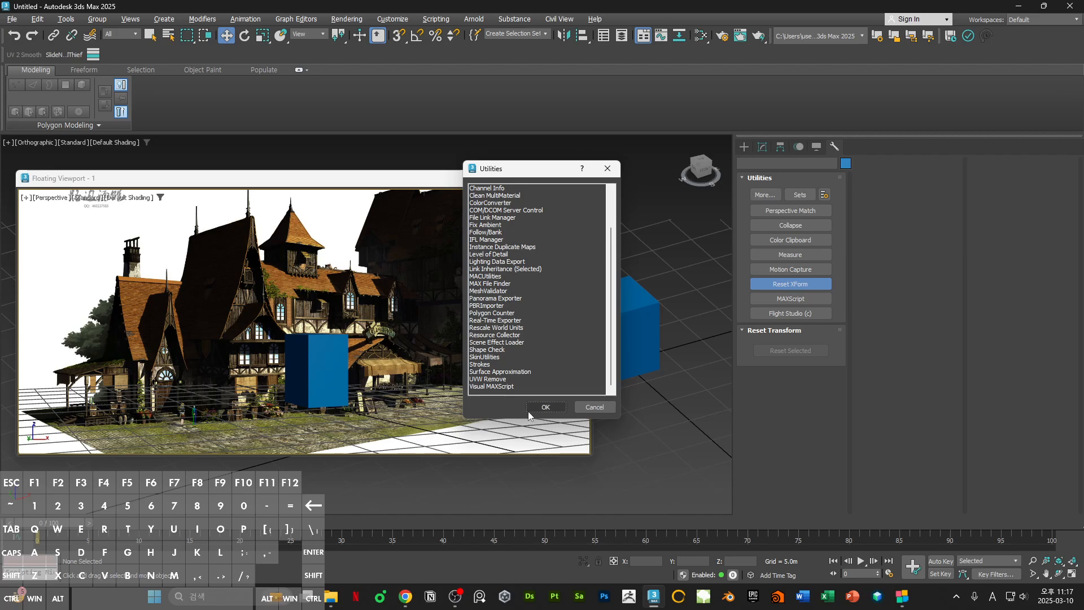
click(593, 407)
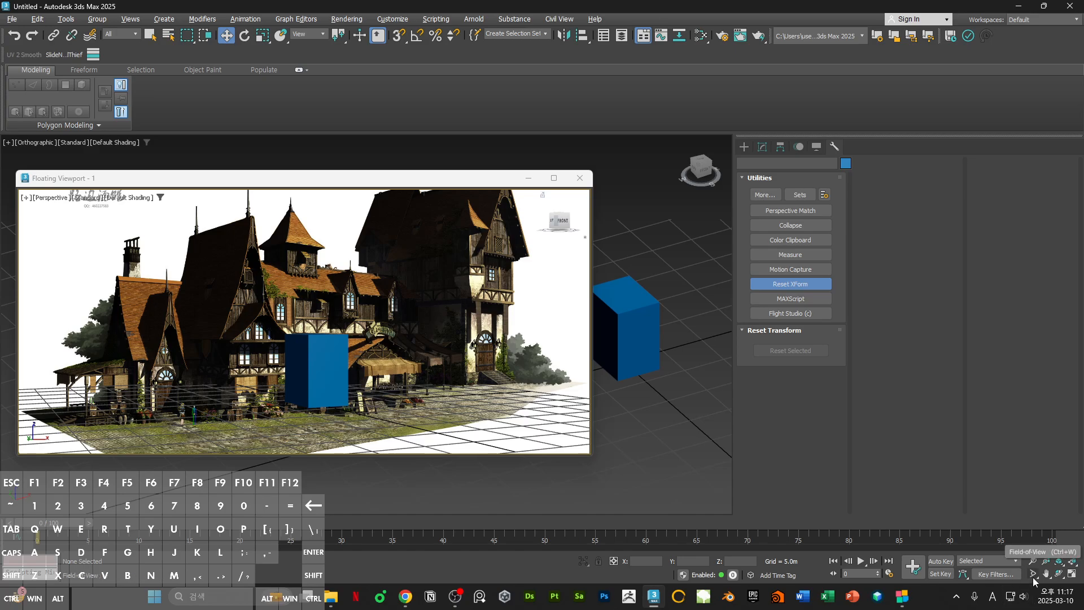
- Start the Perspective Match utility with XYZ vanishing lines and show the lines over the floating reference viewport
middle_drag(418, 313, 395, 344)
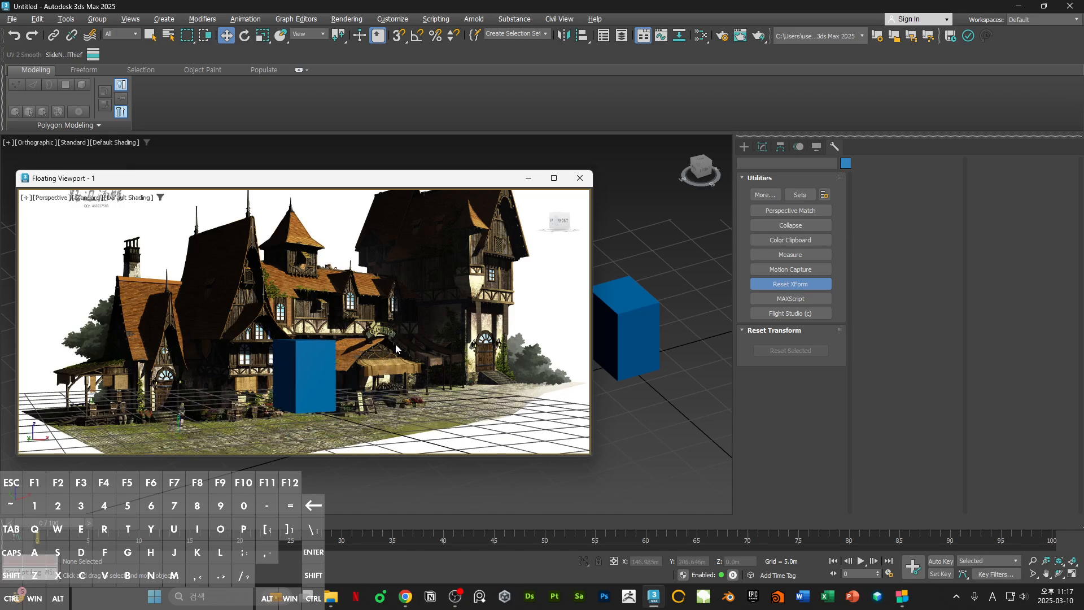
click(792, 212)
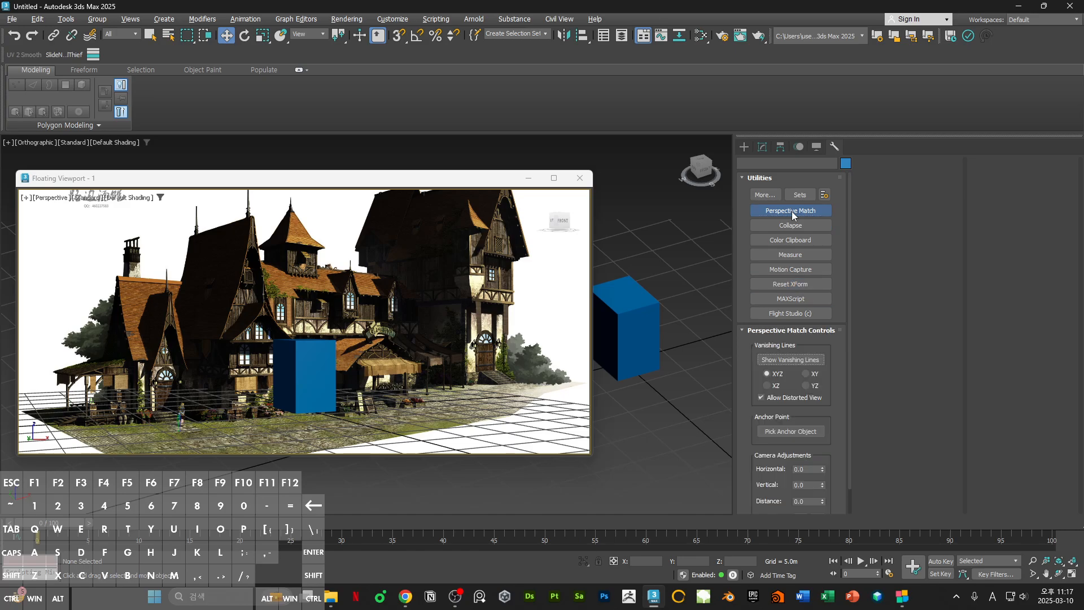
scroll(751, 327, down, 2)
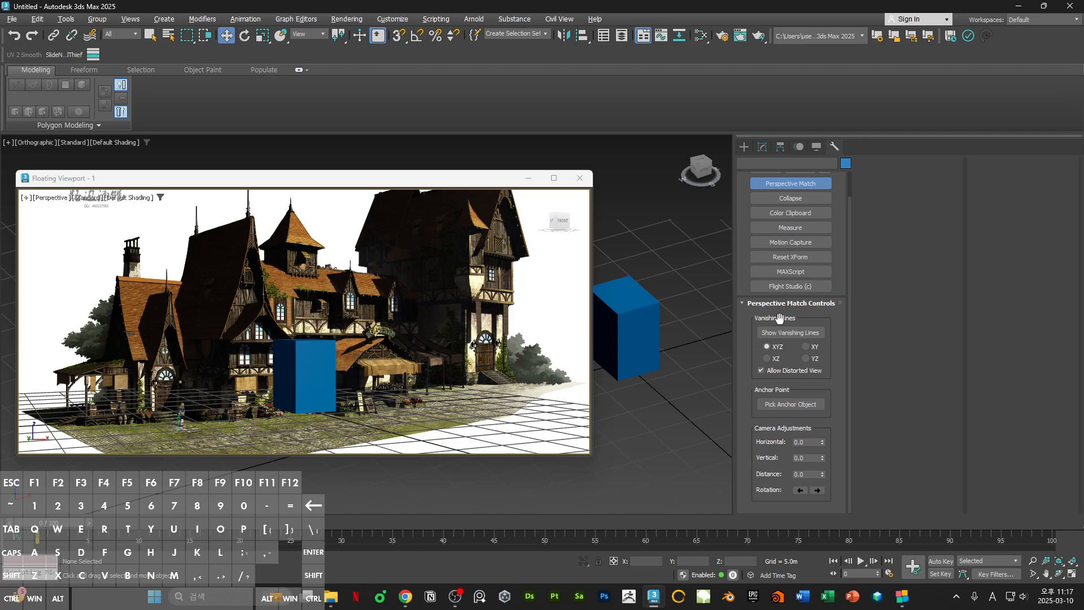
drag(781, 319, 784, 346)
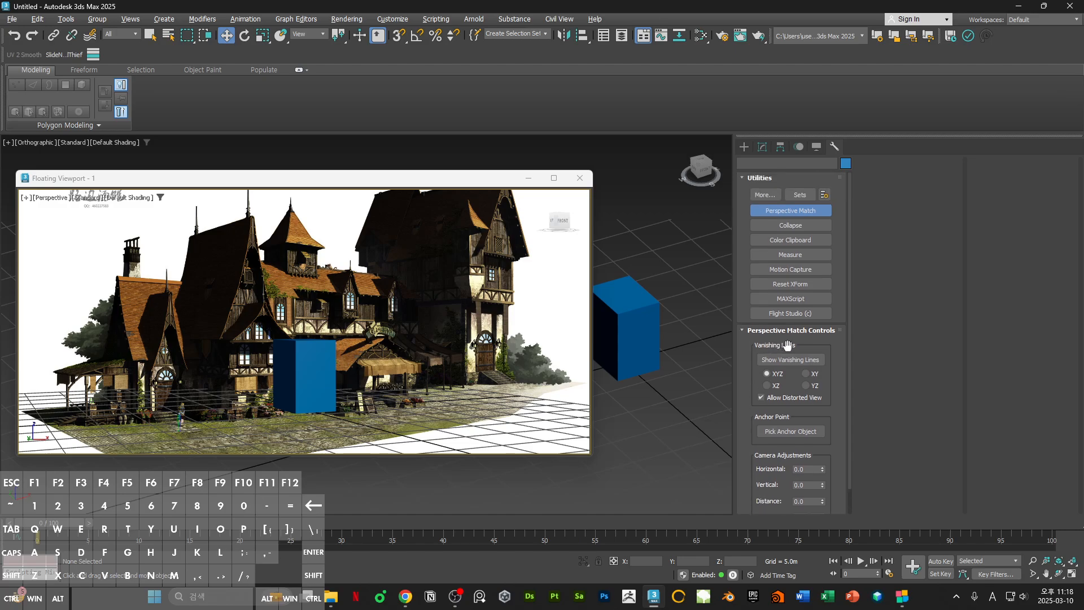
click(780, 375)
click(764, 361)
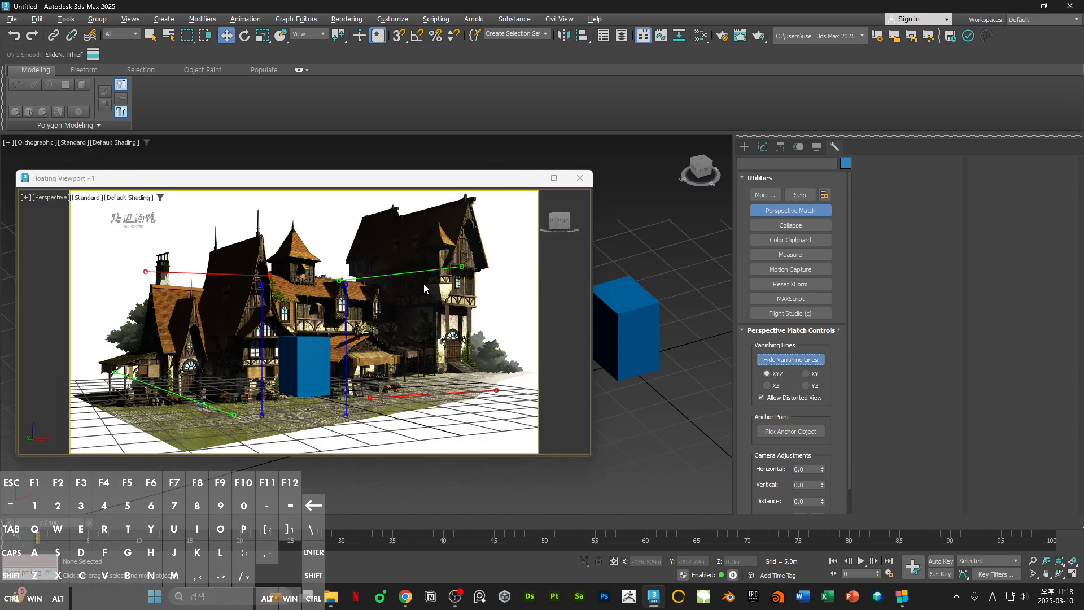
- Try to align the red vanishing line with the right-hand ground edge of the reference image
drag(417, 272, 412, 274)
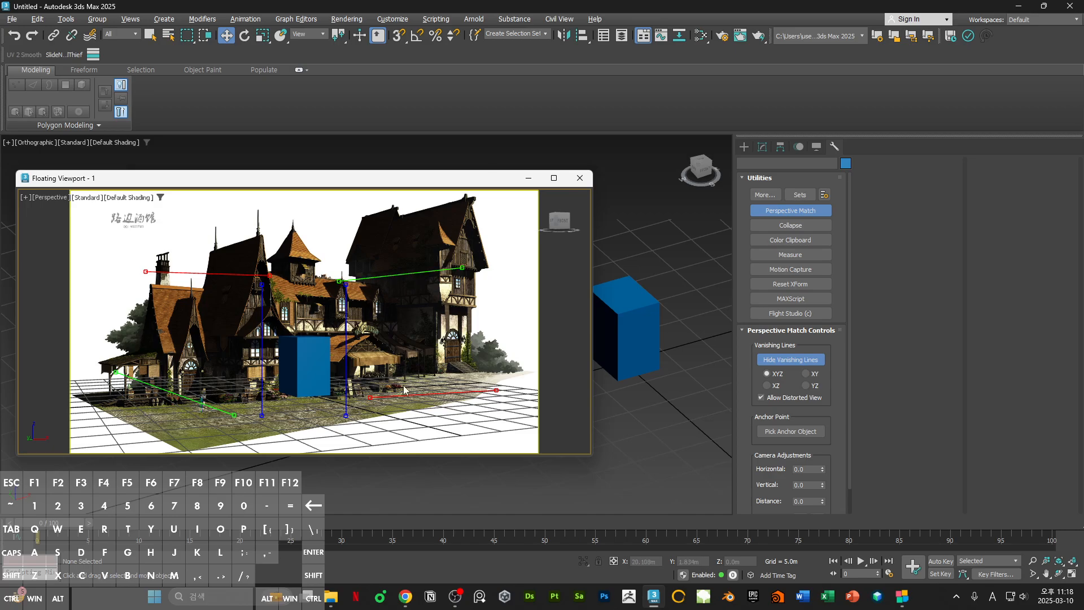
drag(388, 396, 387, 393)
mouse_move(452, 352)
alt+middle_down()
mouse_move(456, 370)
mouse_move(441, 369)
alt+middle_up()
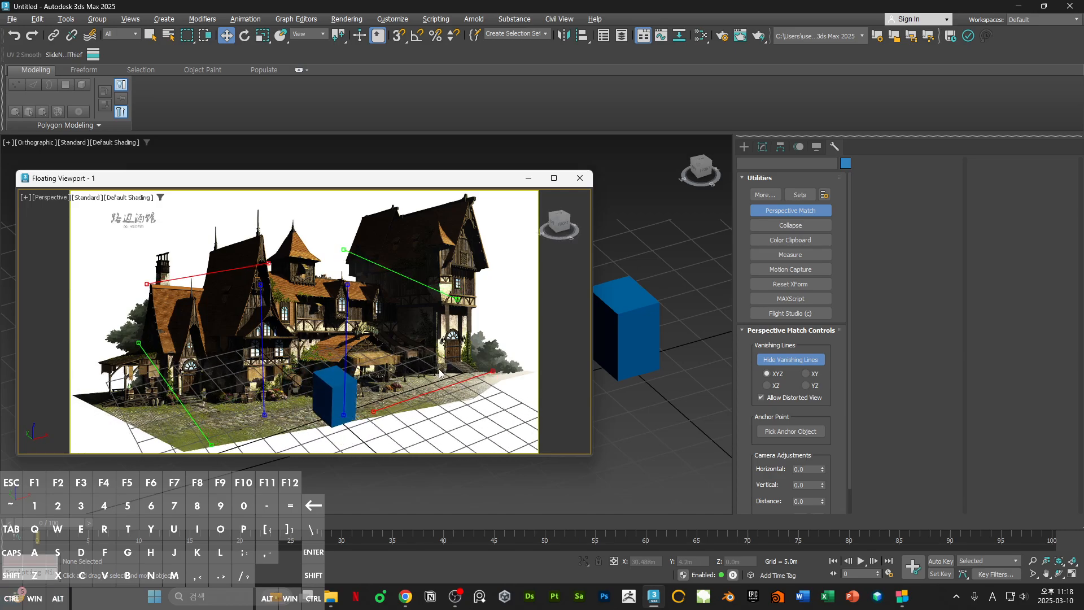
drag(428, 394, 435, 389)
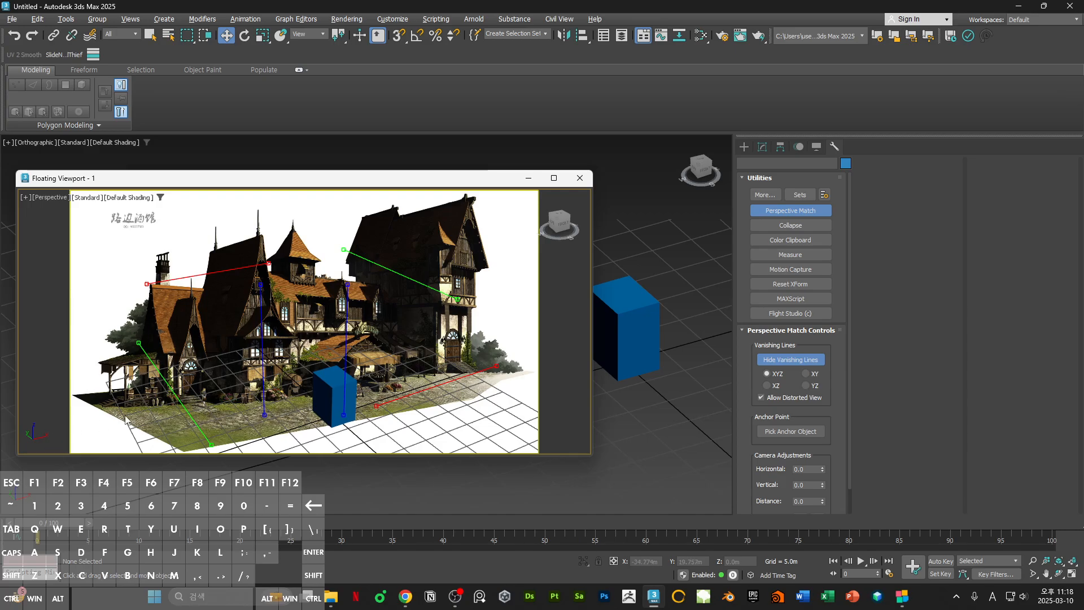
- Try to align the green vanishing lines with the house in the reference, undo the last adjustment and try another placement
drag(173, 393, 173, 394)
drag(264, 370, 265, 370)
drag(163, 377, 194, 374)
drag(168, 340, 385, 404)
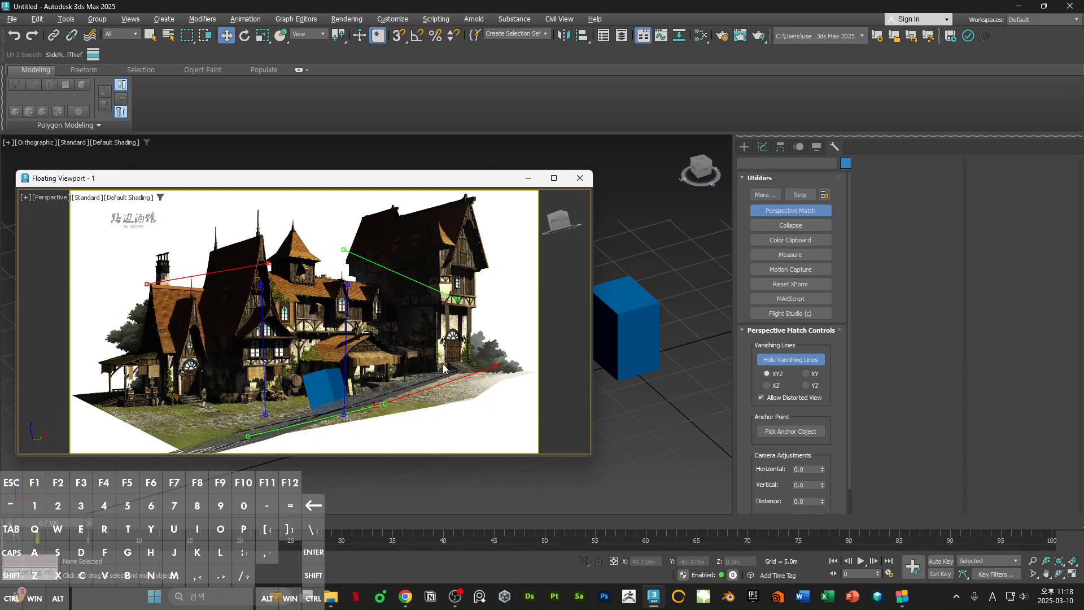
key(ctrl+z)
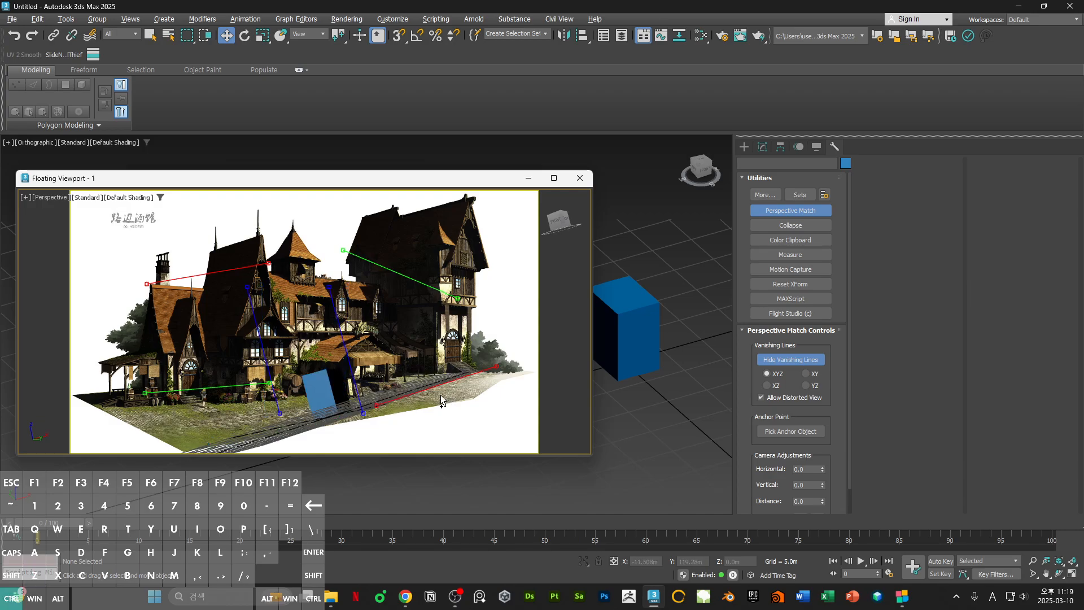
drag(413, 399, 467, 433)
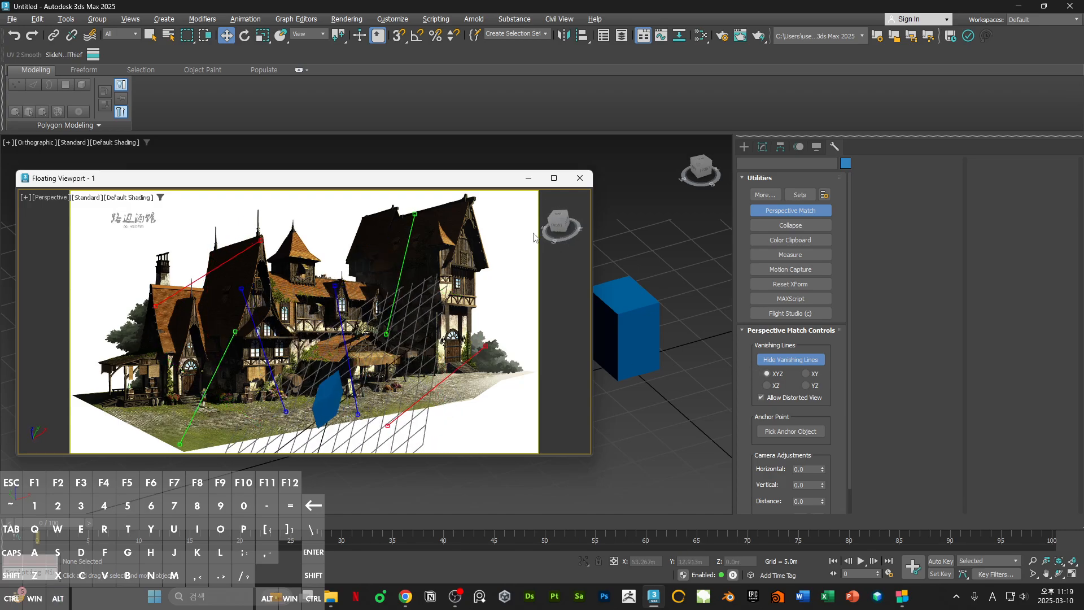
- Leave the vanishing lines and examine the box and biped in a plain Perspective view of the floating viewport
click(558, 225)
alt+middle_drag(430, 314, 406, 372)
key(p)
scroll(451, 347, down, 5)
scroll(414, 357, up, 3)
scroll(416, 351, down, 5)
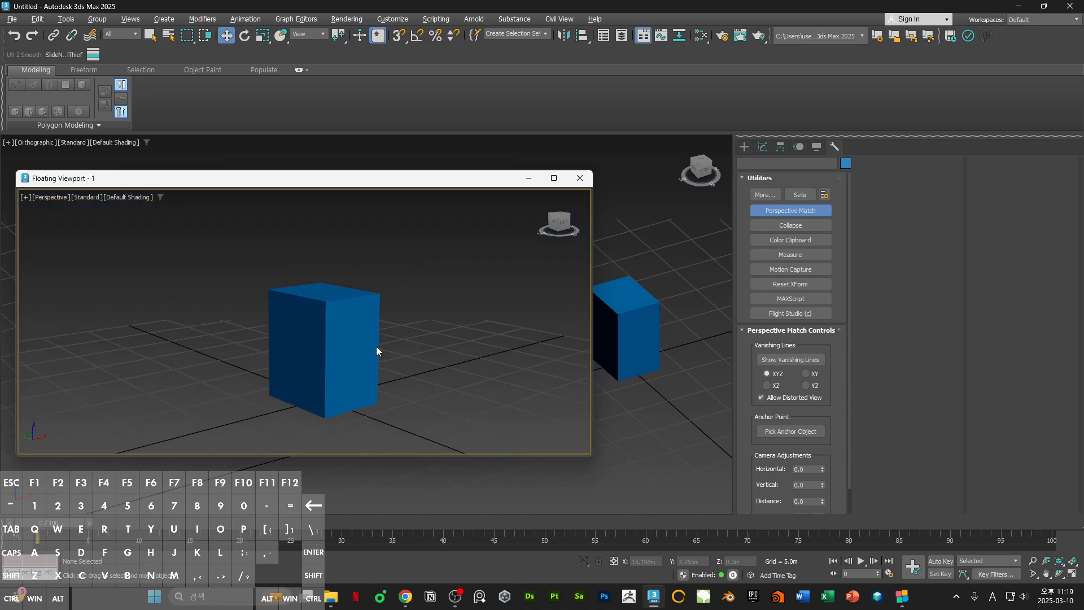
middle_drag(460, 327, 489, 258)
middle_drag(427, 333, 406, 356)
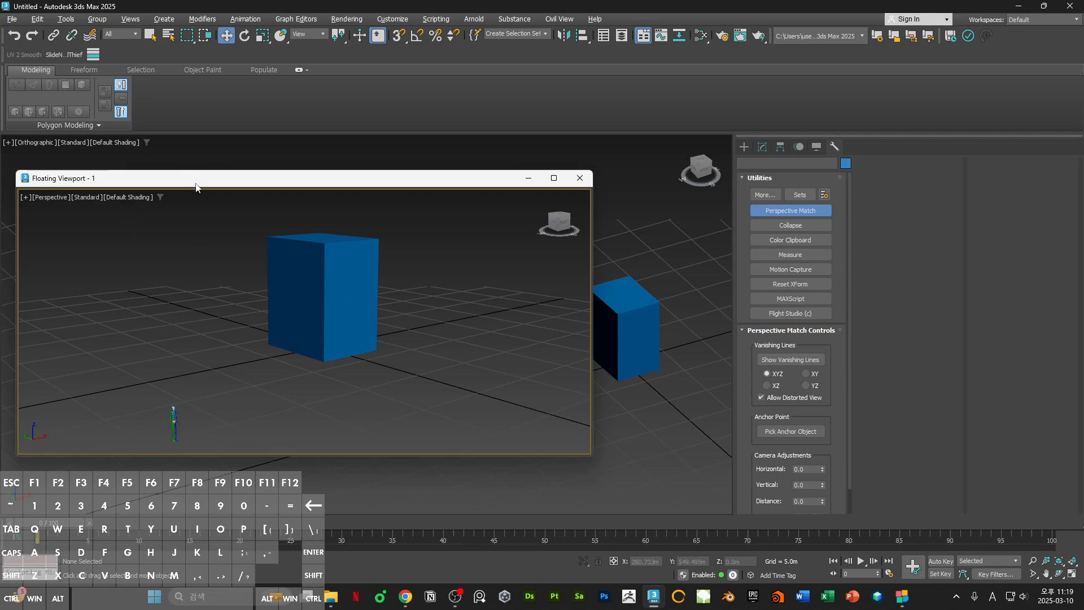
- Show all four floating viewports and maximise the Orthographic one containing the reference image
key(alt+w)
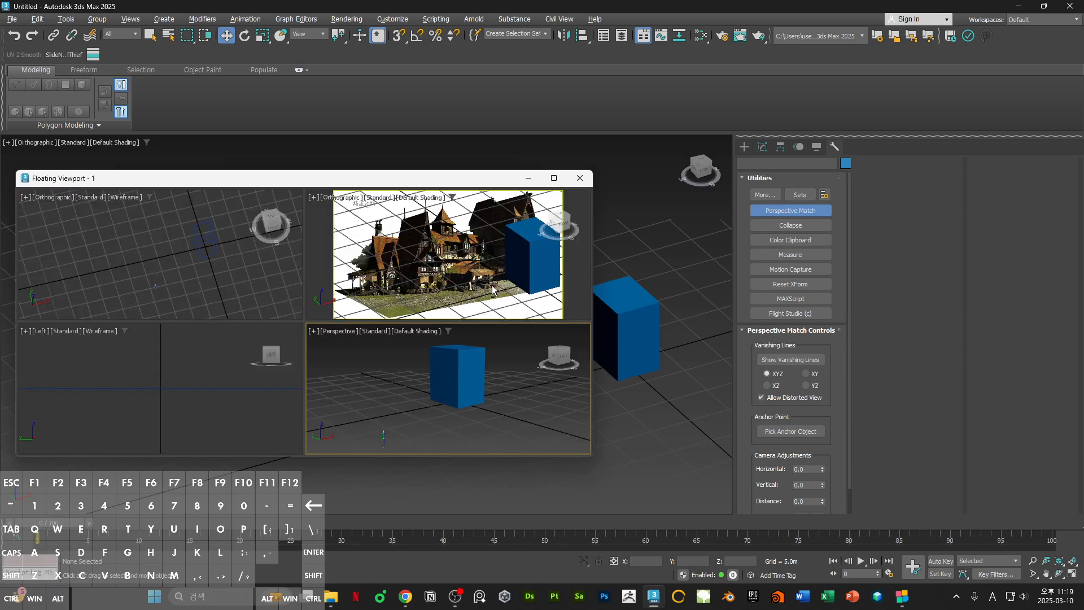
click(367, 268)
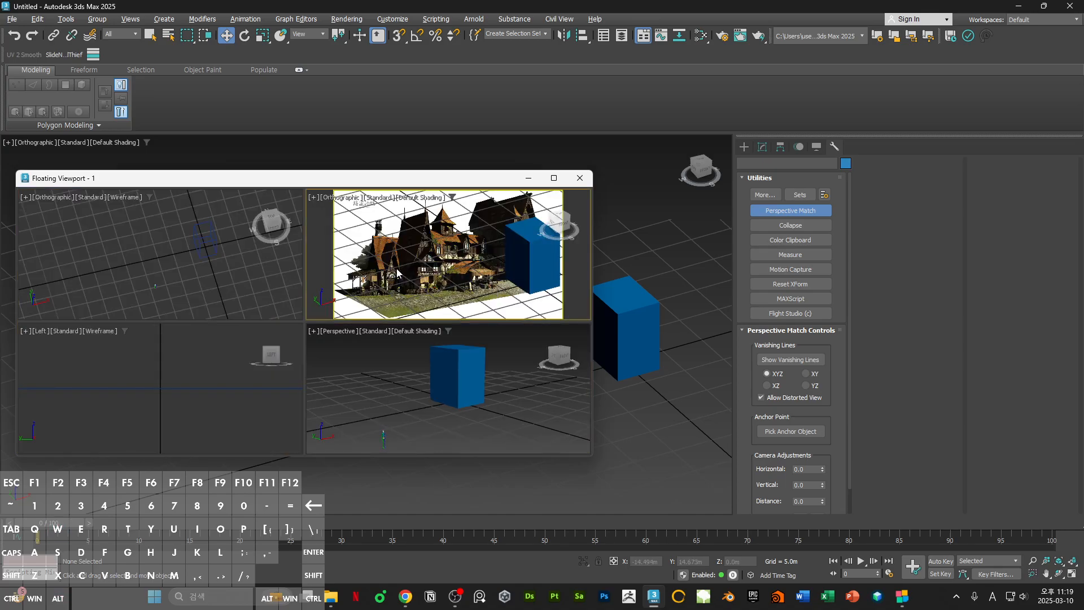
key(alt+w)
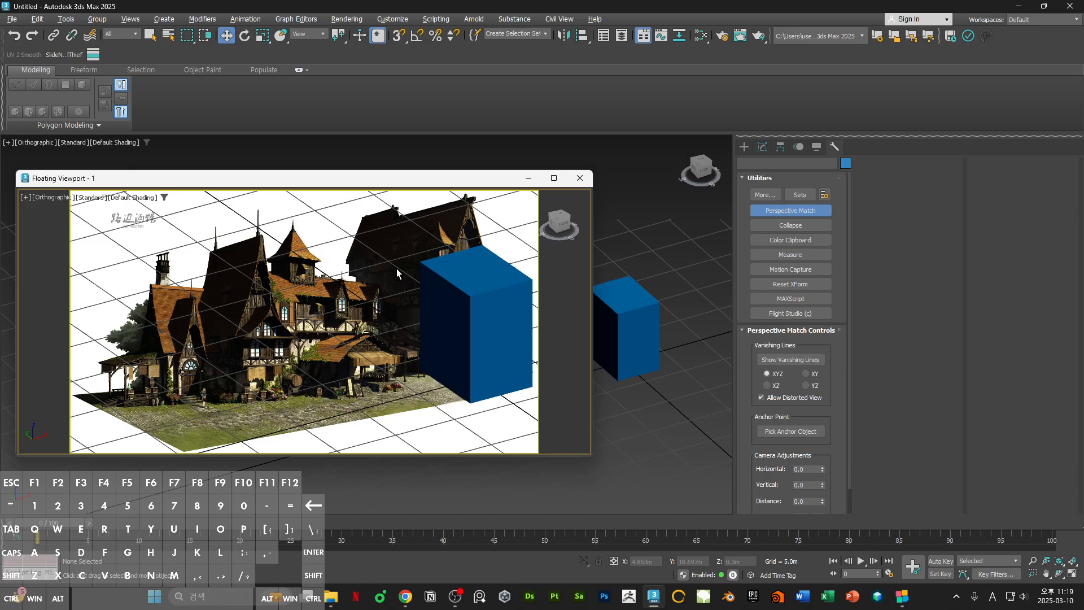
- Switch the floating reference viewport to Perspective, maximise it and place the box over the ground in front of the house
key(p)
key(alt+w)
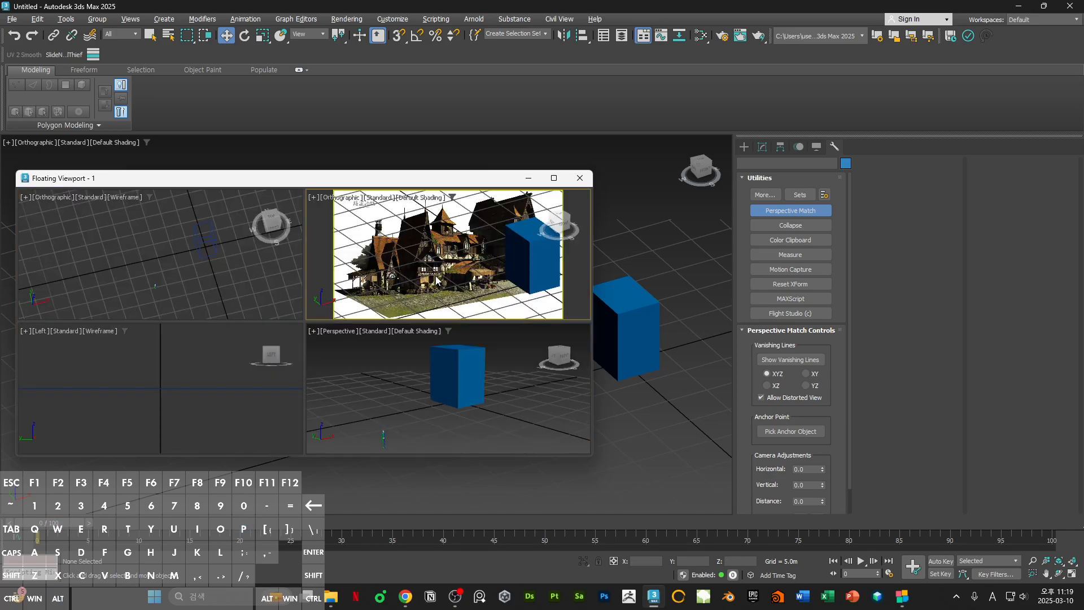
key(p)
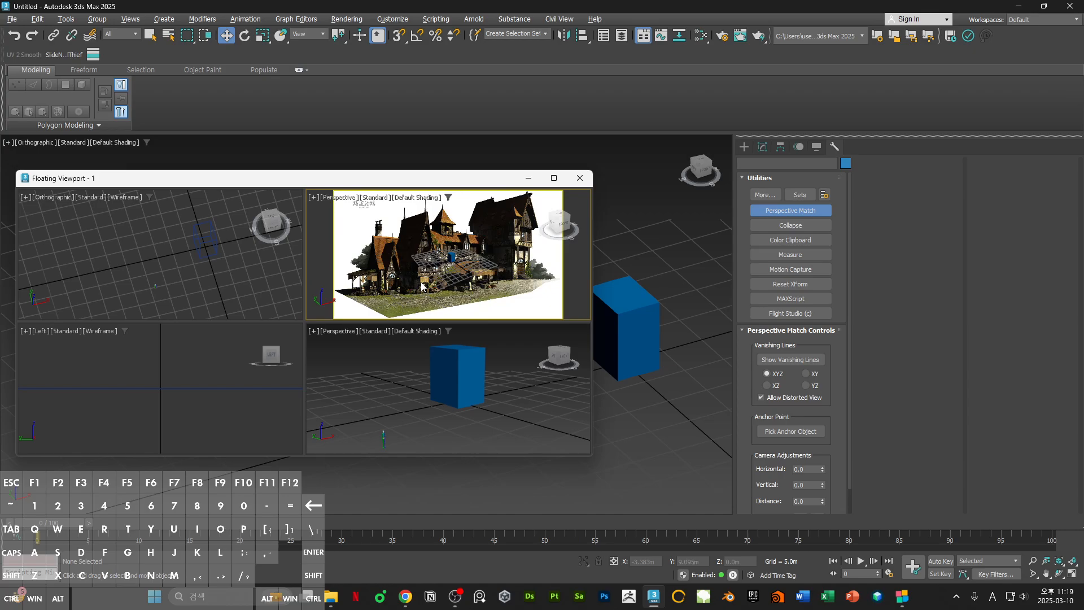
key(alt+w)
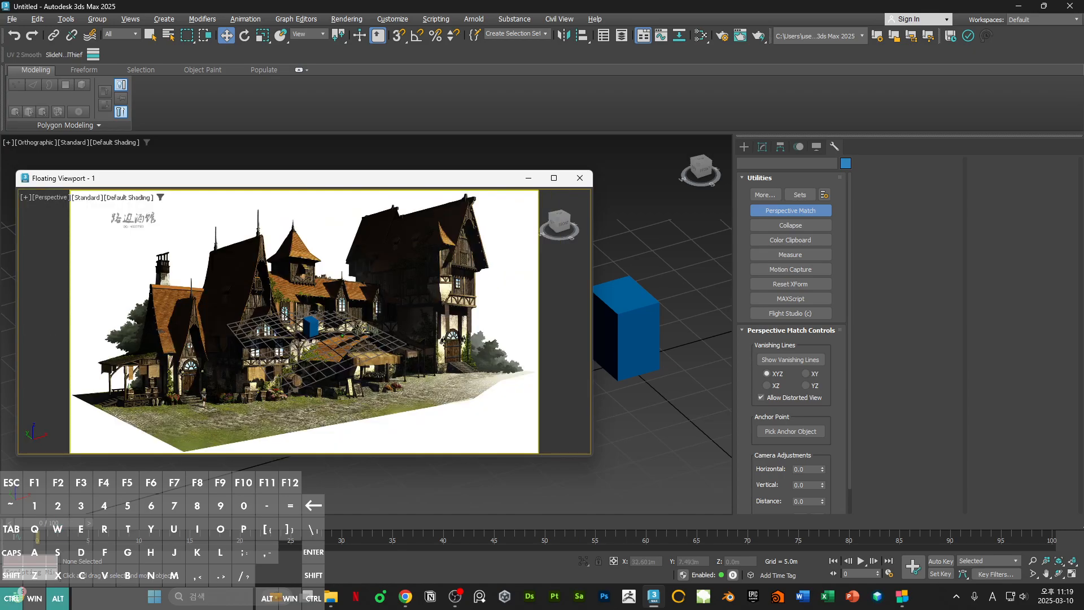
scroll(351, 352, up, 5)
scroll(351, 351, down, 3)
middle_drag(352, 352, 378, 342)
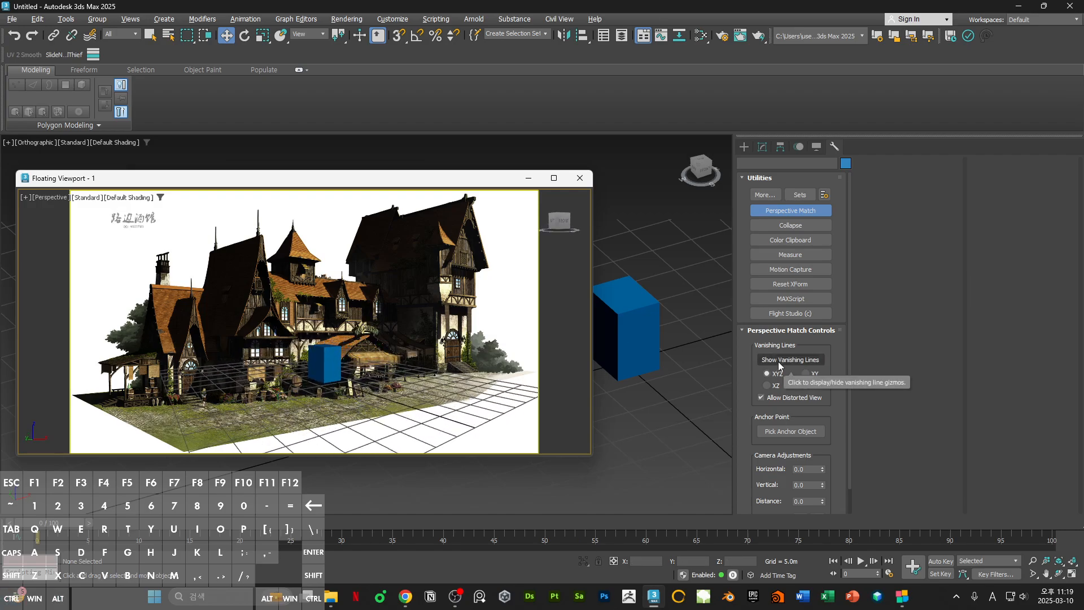
- Show the vanishing lines in the Perspective viewport and roughly position the green and red ones over the house reference
click(817, 361)
mouse_move(432, 370)
alt+middle_down()
mouse_move(411, 358)
mouse_move(432, 375)
alt+middle_up()
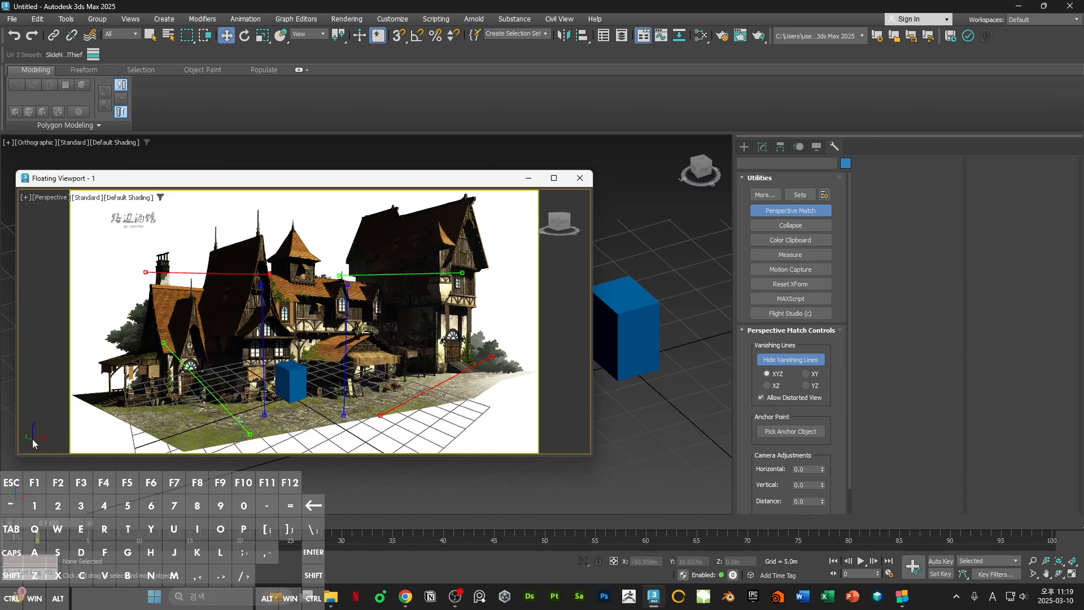
alt+middle_drag(370, 334, 362, 373)
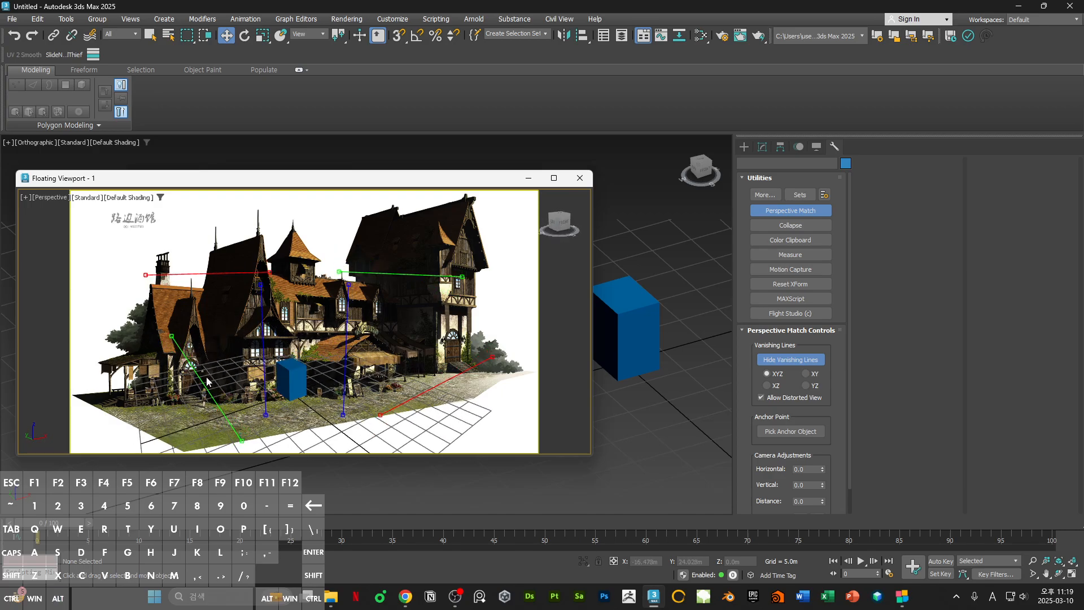
drag(205, 383, 197, 380)
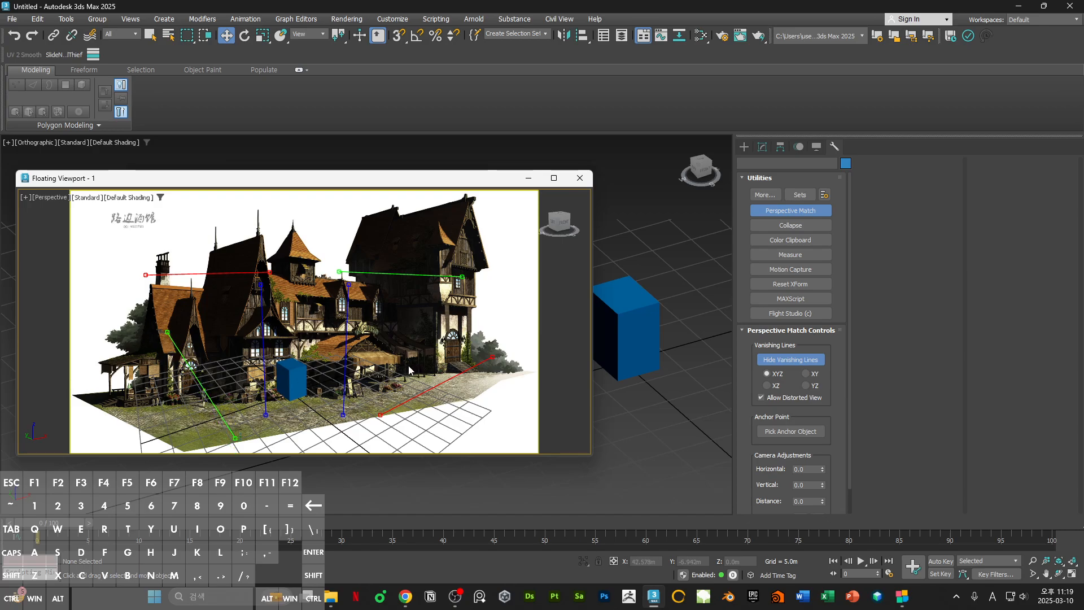
drag(394, 275, 394, 274)
drag(406, 402, 405, 399)
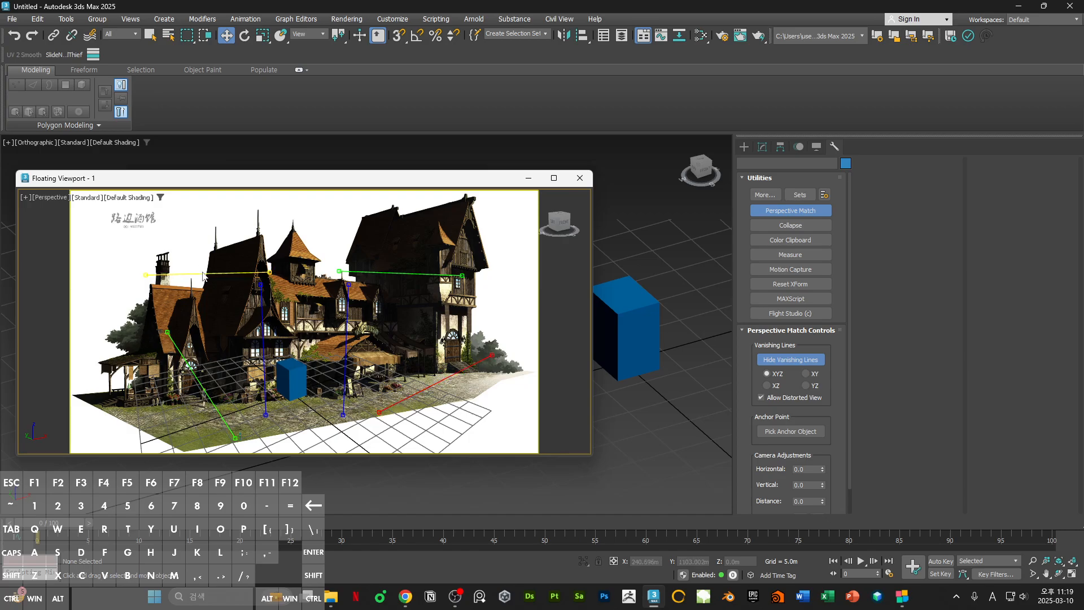
drag(202, 275, 227, 325)
alt+middle_drag(328, 366, 340, 354)
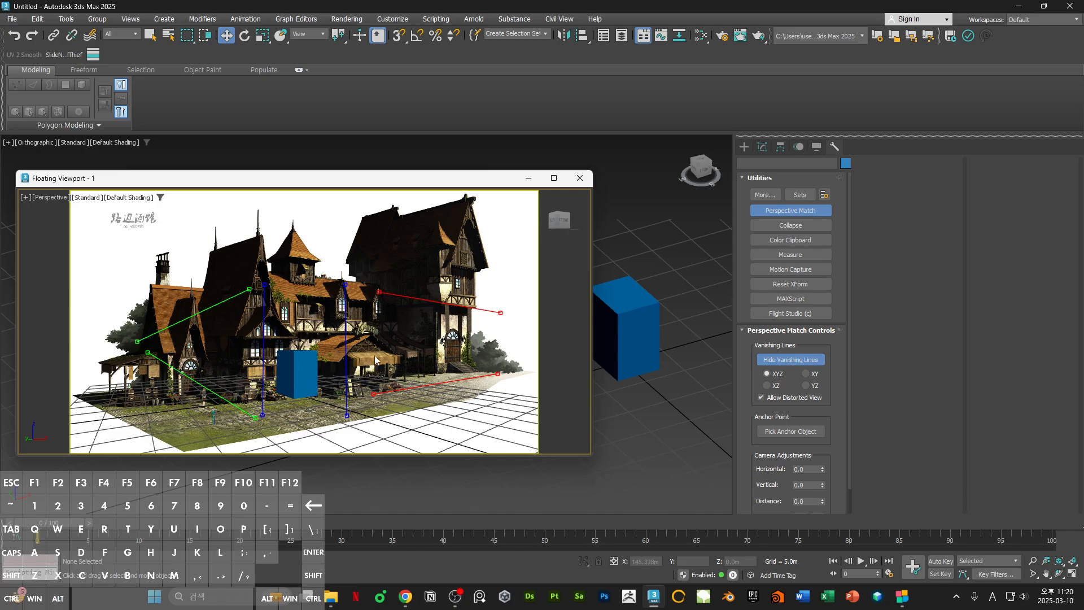
- Hide the floating viewport's grid, deselect the box and nudge the left blue vanishing line slightly sideways
click(317, 364)
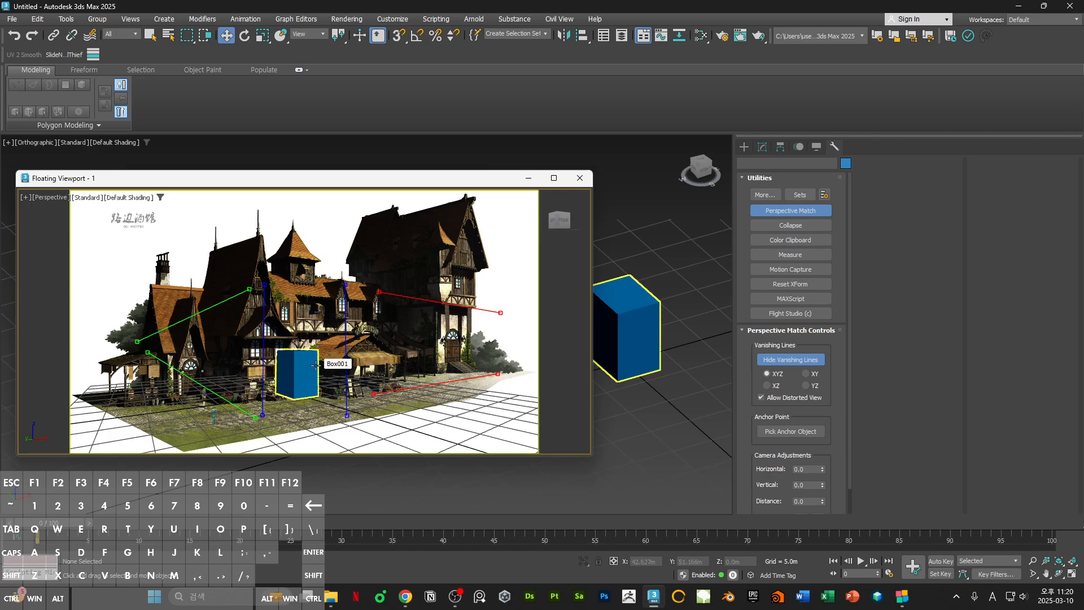
key(g)
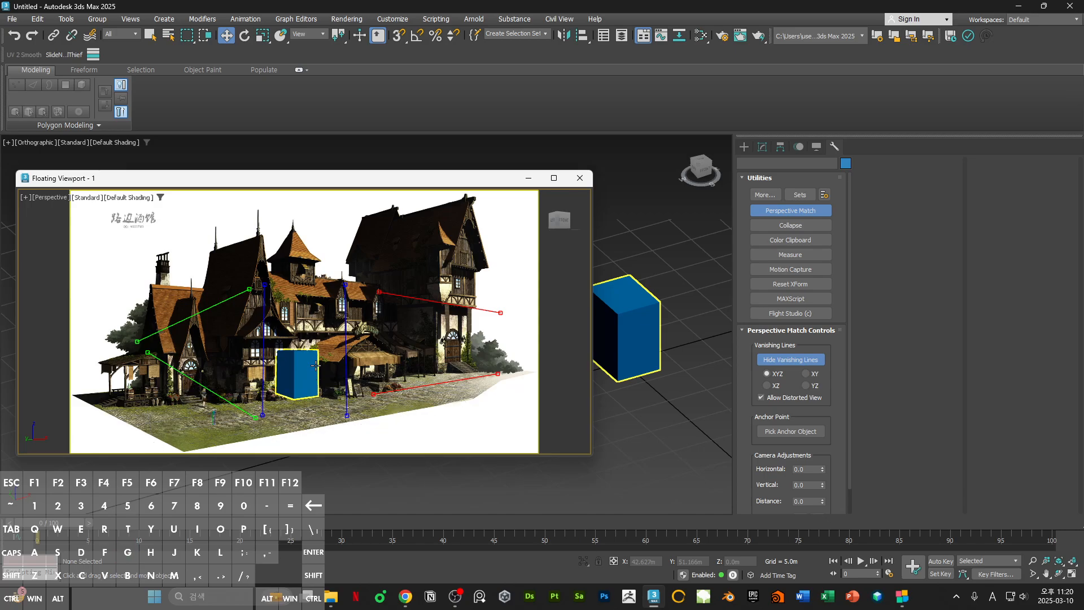
click(356, 371)
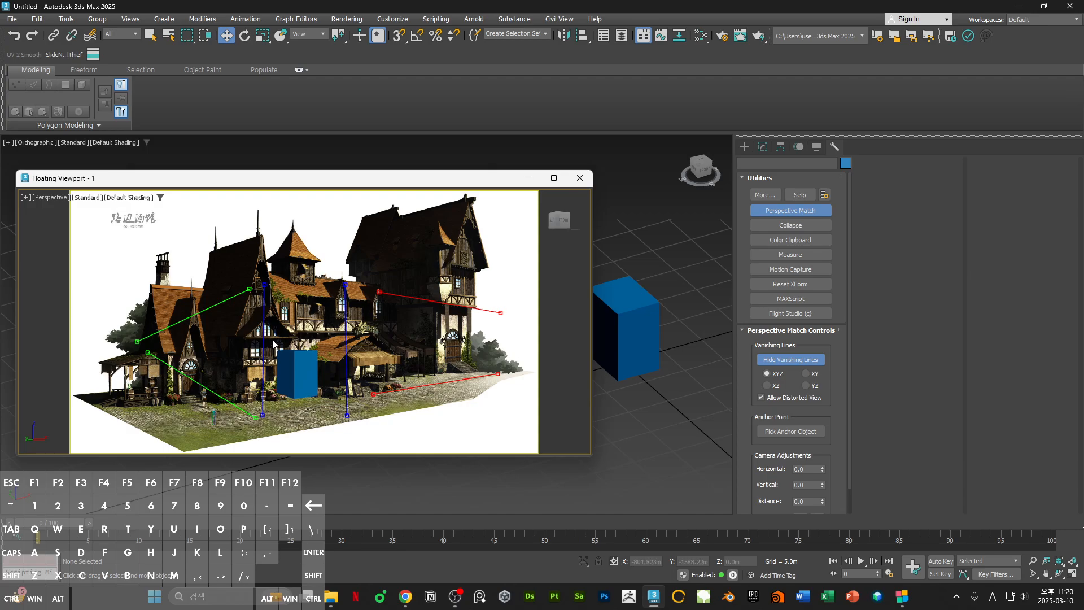
drag(263, 341, 265, 341)
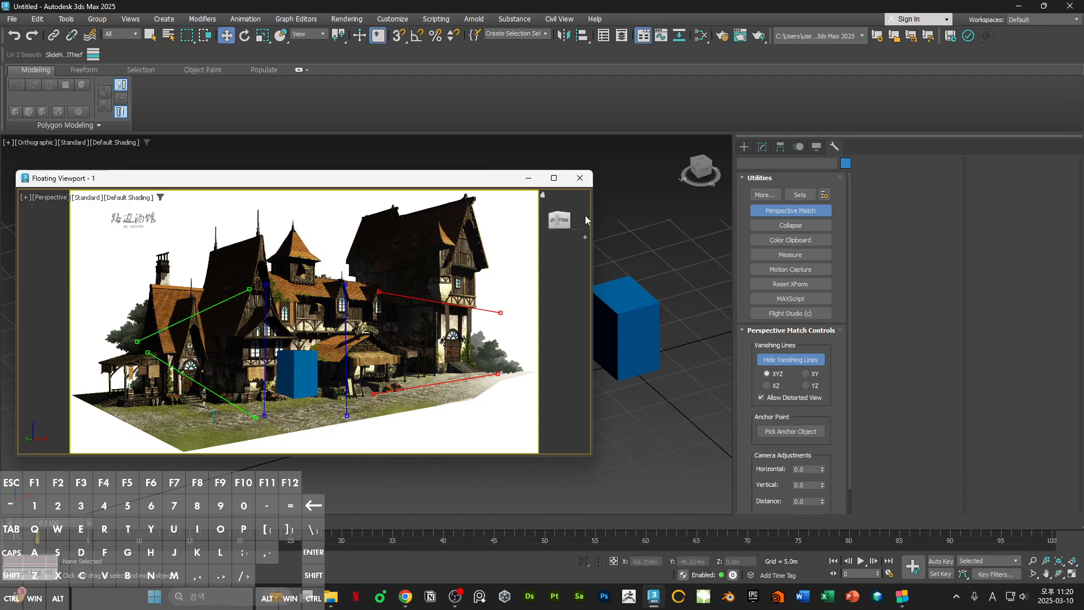
- Maximise the floating viewport window and fit the red vanishing lines to the right-hand tower's overhang beam and wall base
click(553, 178)
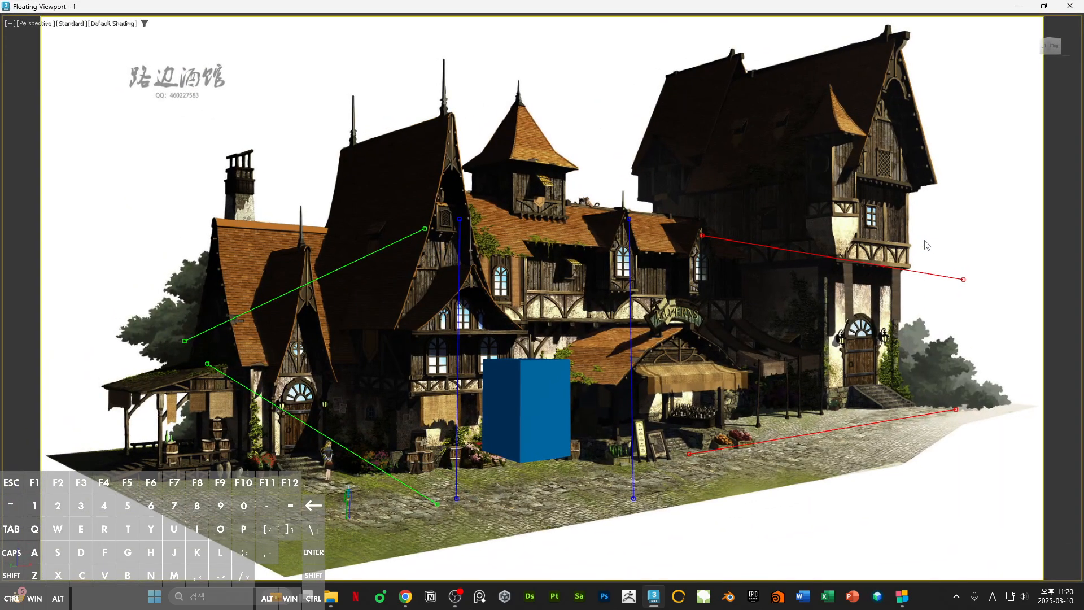
drag(863, 268, 915, 278)
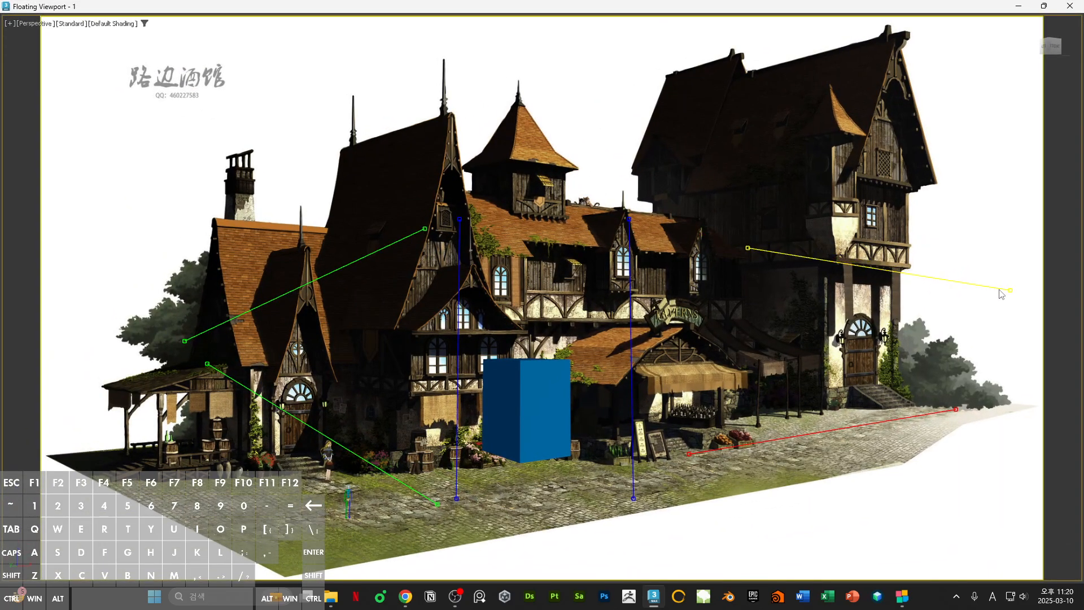
drag(1010, 293, 935, 275)
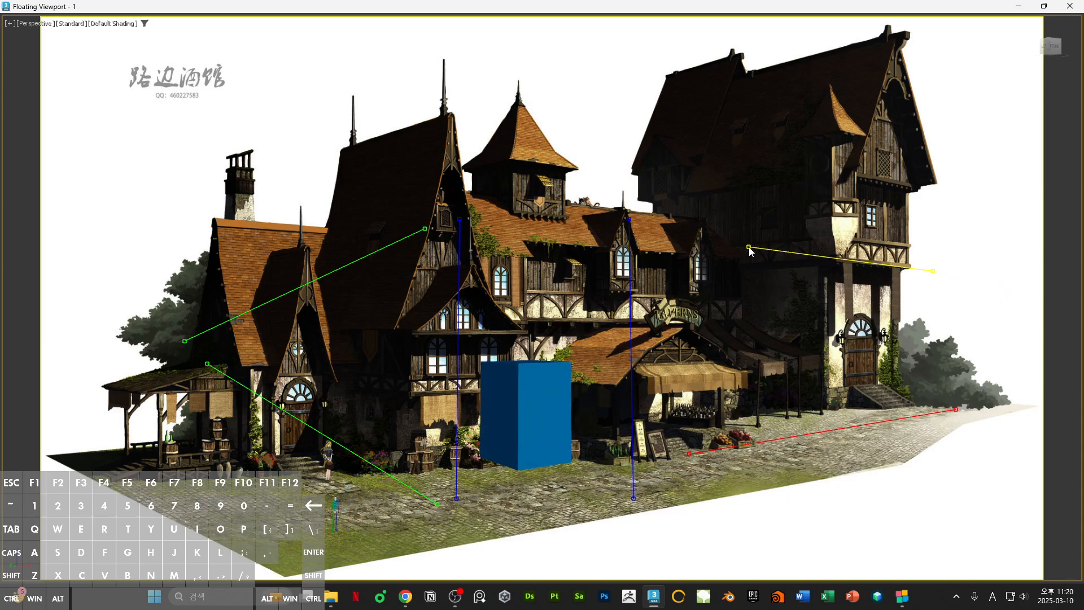
drag(750, 253, 828, 268)
drag(933, 276, 935, 274)
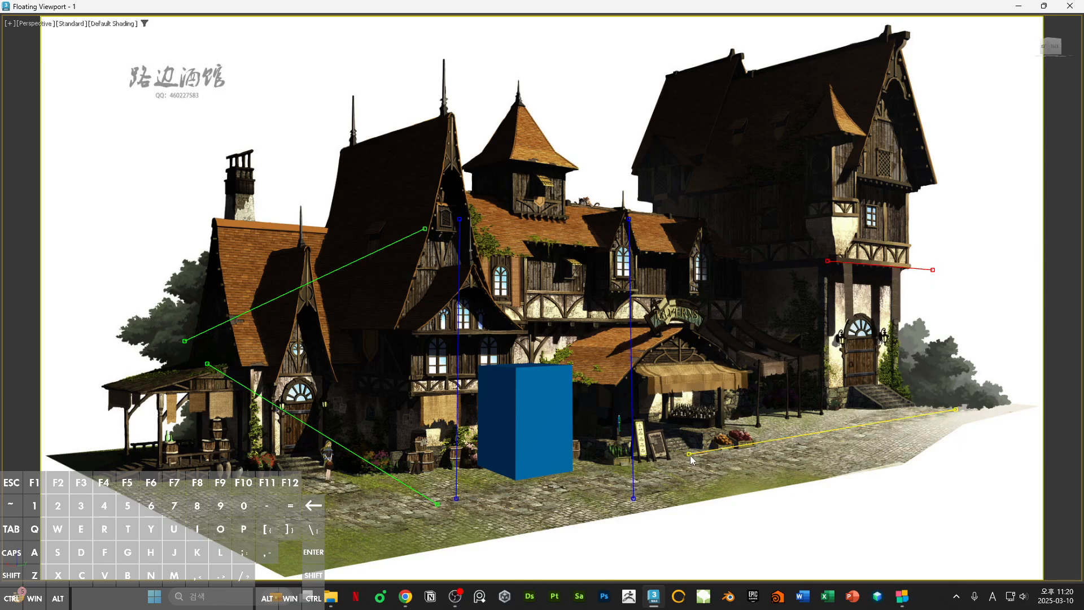
drag(690, 453, 818, 412)
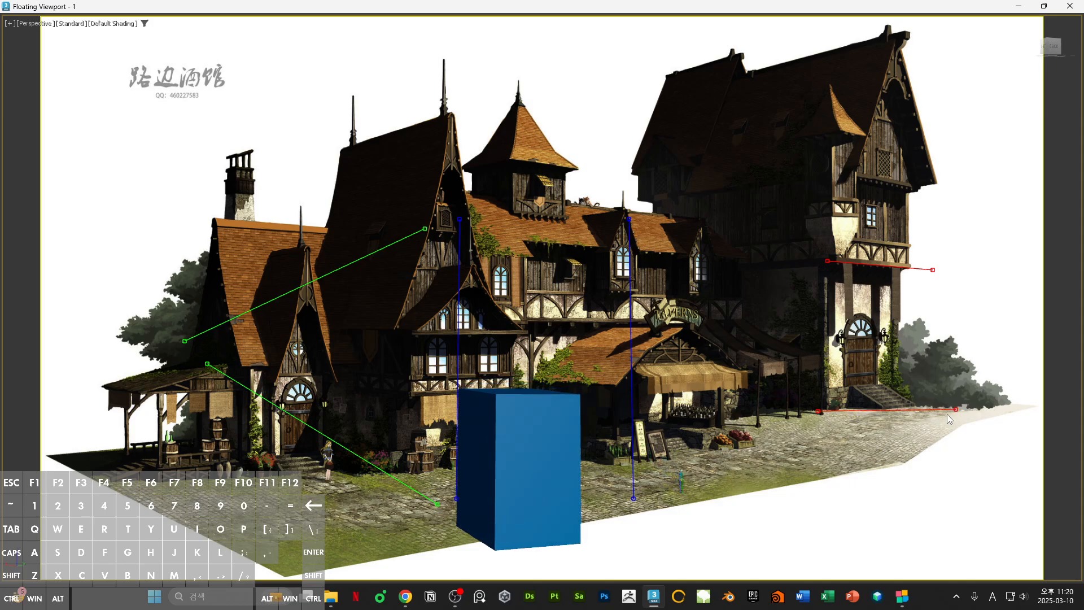
drag(954, 408, 918, 382)
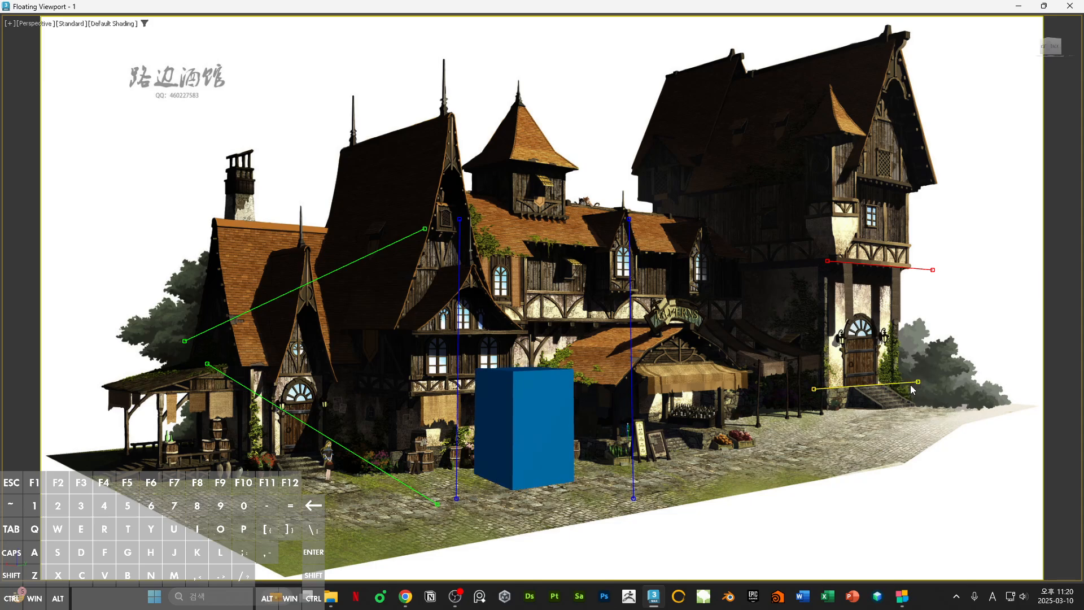
drag(815, 391, 822, 389)
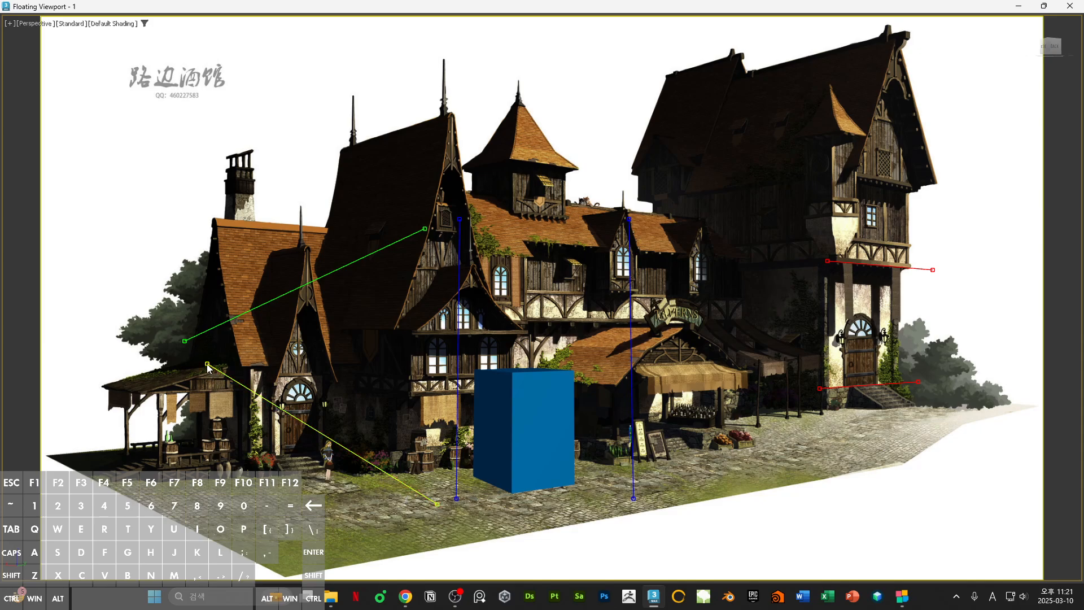
- Fit the green vanishing lines to the left-hand shed's roof edge and the tall gabled house's roof ridge
drag(437, 504, 99, 390)
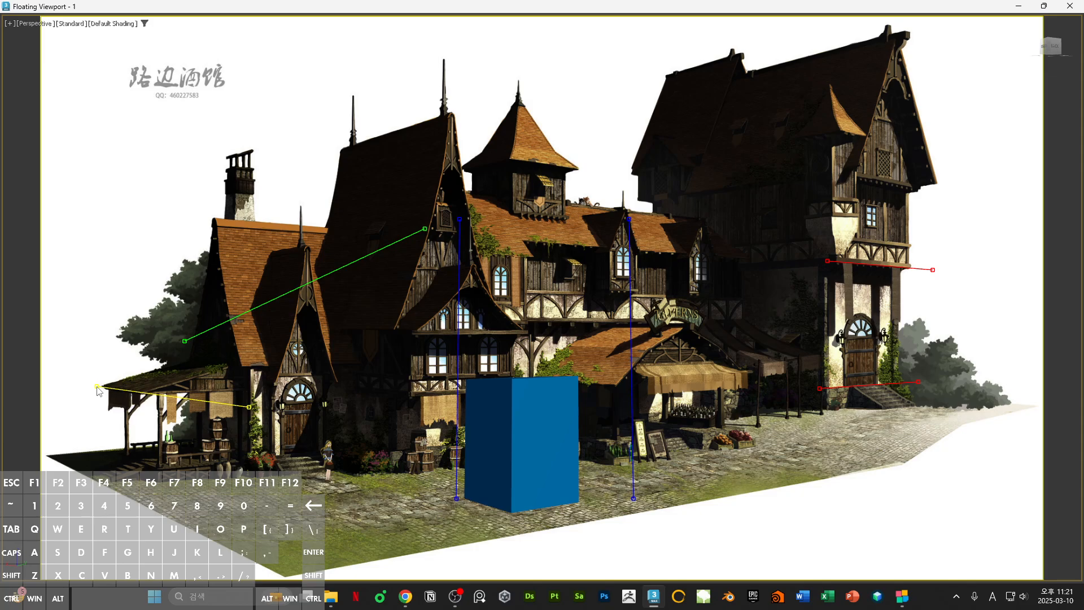
drag(249, 408, 162, 397)
drag(186, 343, 379, 132)
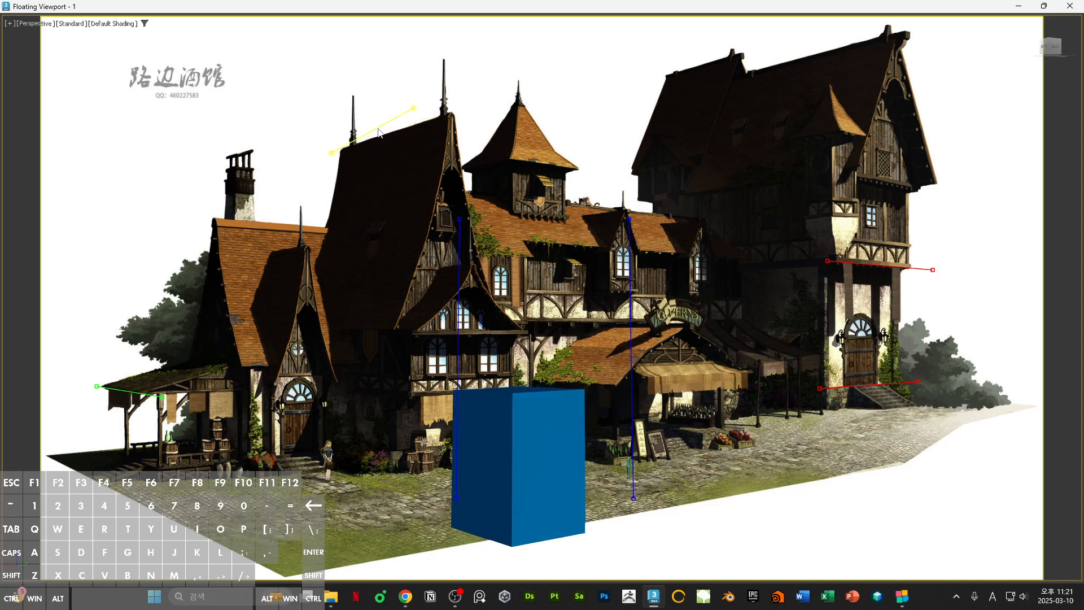
drag(420, 104, 458, 109)
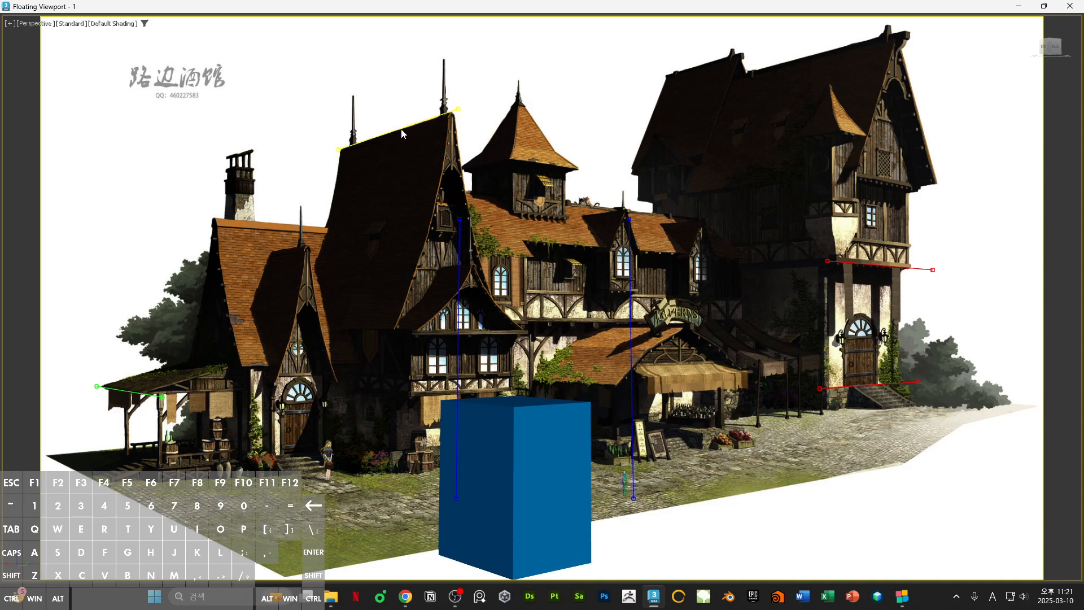
mouse_move(400, 140)
mouse_down()
mouse_move(375, 275)
mouse_move(390, 136)
mouse_up()
drag(456, 111, 459, 110)
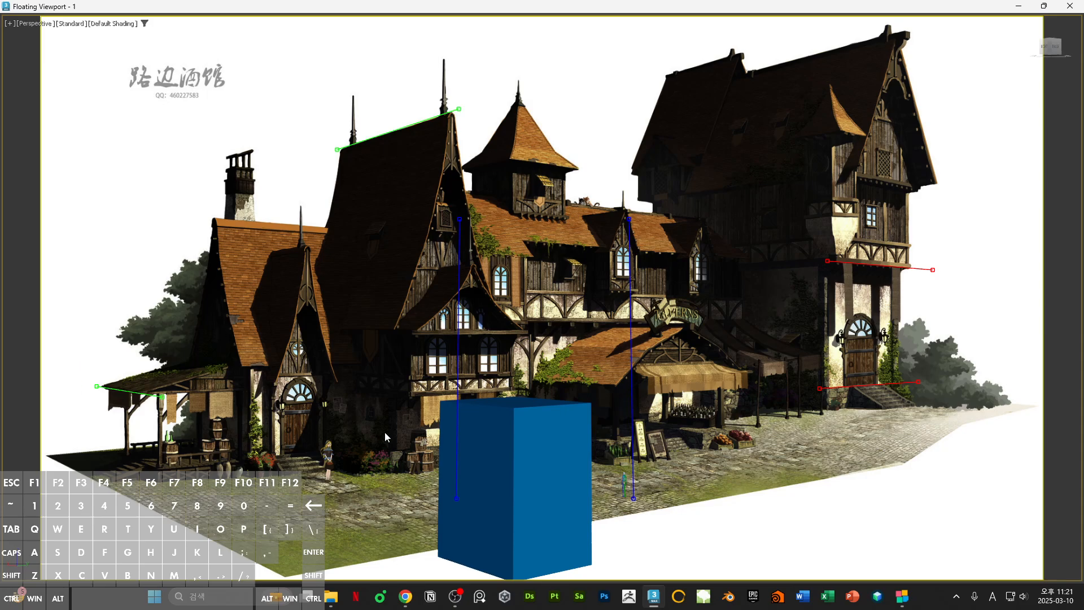
- Reposition the box over the reference and realign both green vanishing lines with the shed roof edge and tall roof ridge
middle_drag(595, 537, 579, 477)
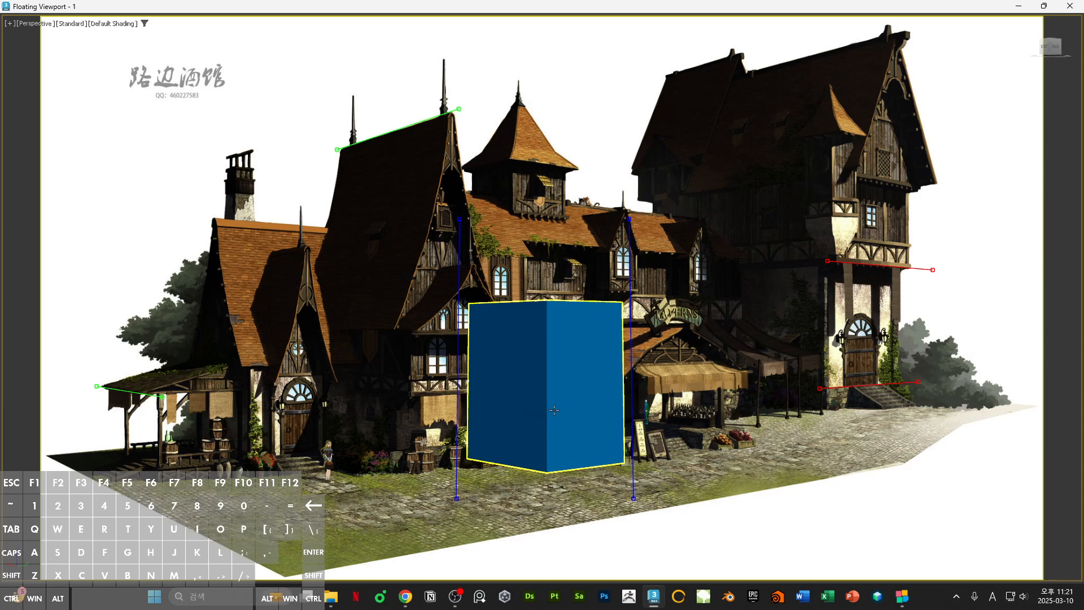
alt+middle_drag(556, 407, 434, 468)
alt+middle_drag(433, 469, 389, 444)
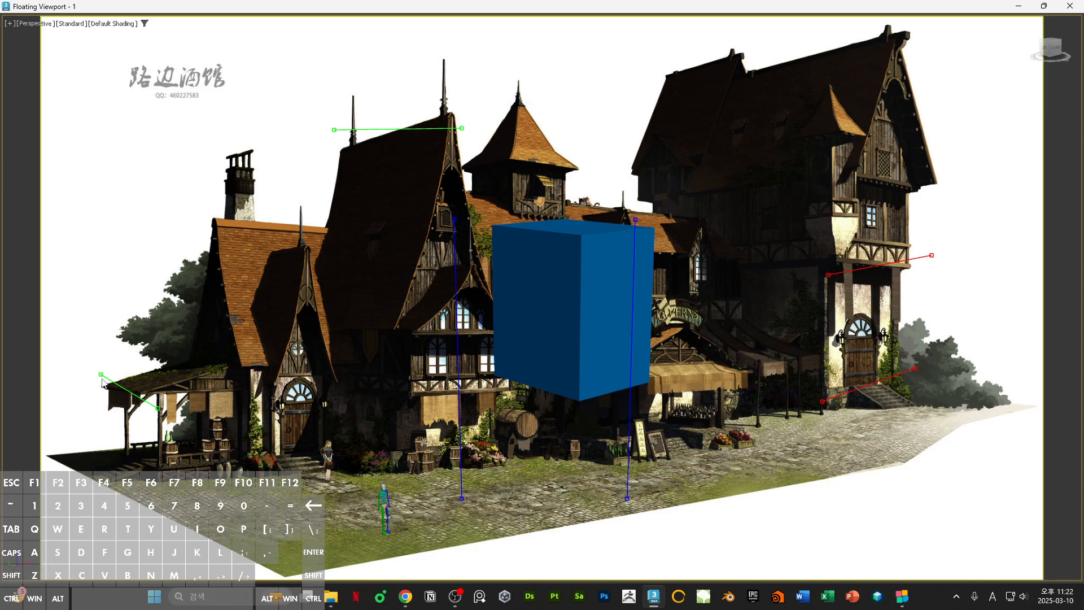
drag(102, 380, 98, 387)
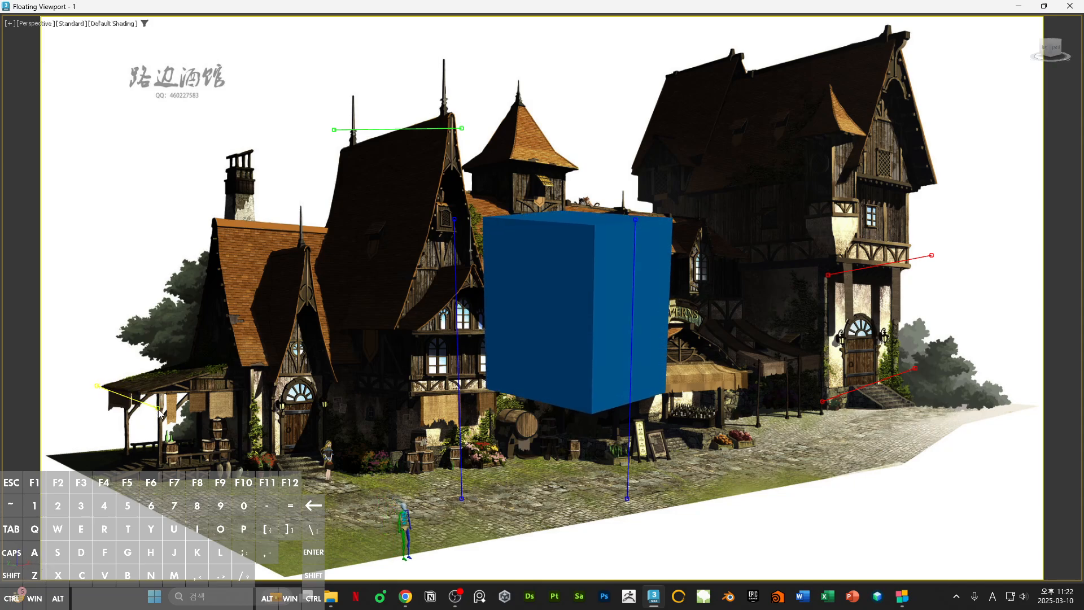
drag(160, 413, 156, 399)
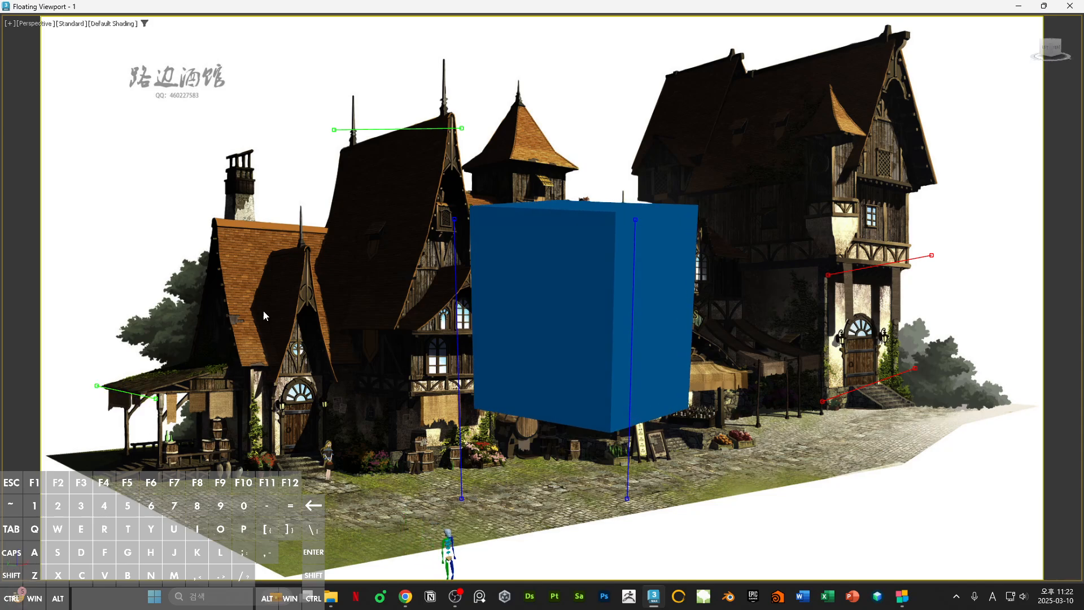
drag(334, 129, 335, 151)
drag(463, 133, 464, 113)
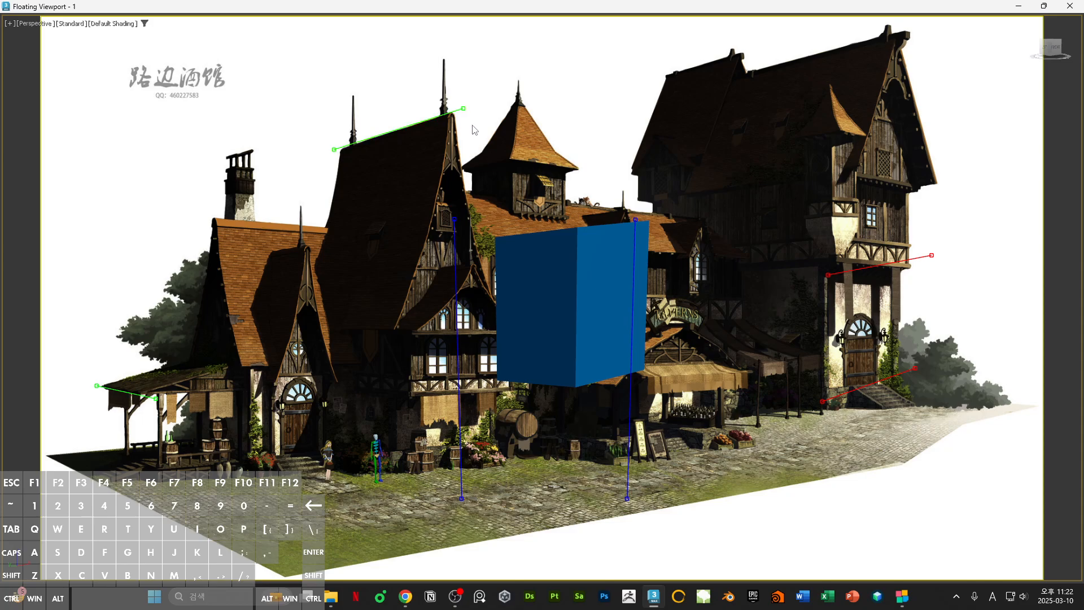
- Realign the lower and upper red vanishing lines with the right-hand tower's wall base and overhang beam
drag(821, 403, 819, 391)
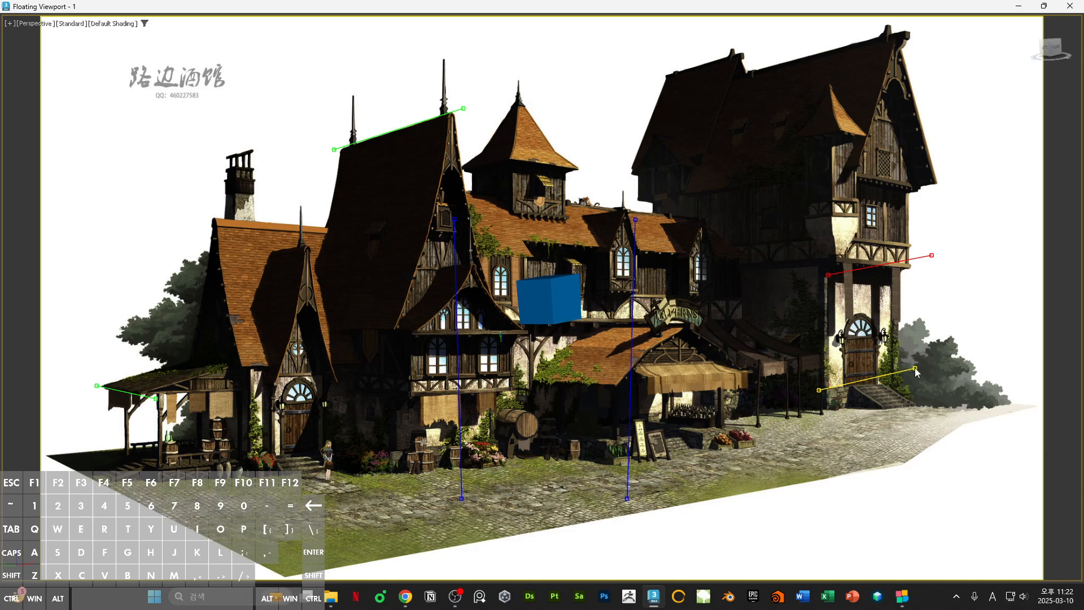
drag(915, 369, 917, 381)
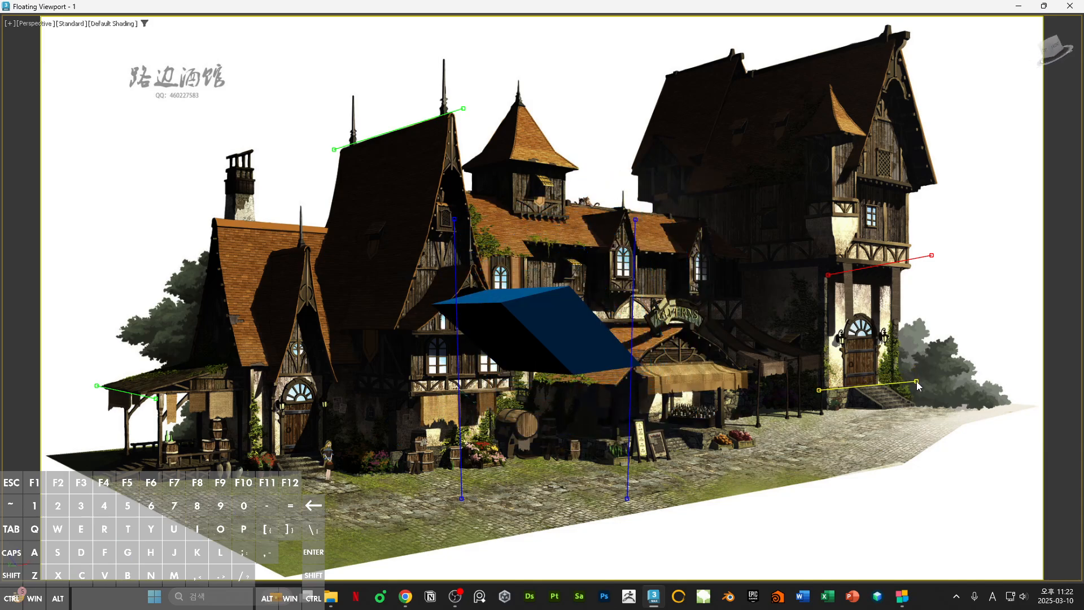
drag(828, 275, 827, 265)
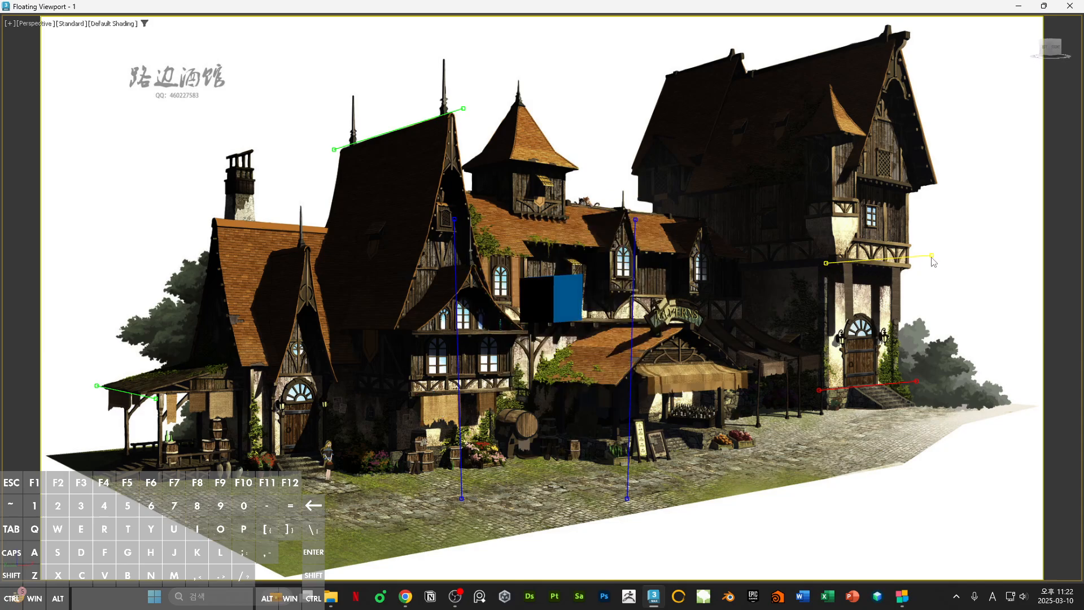
drag(932, 258, 927, 269)
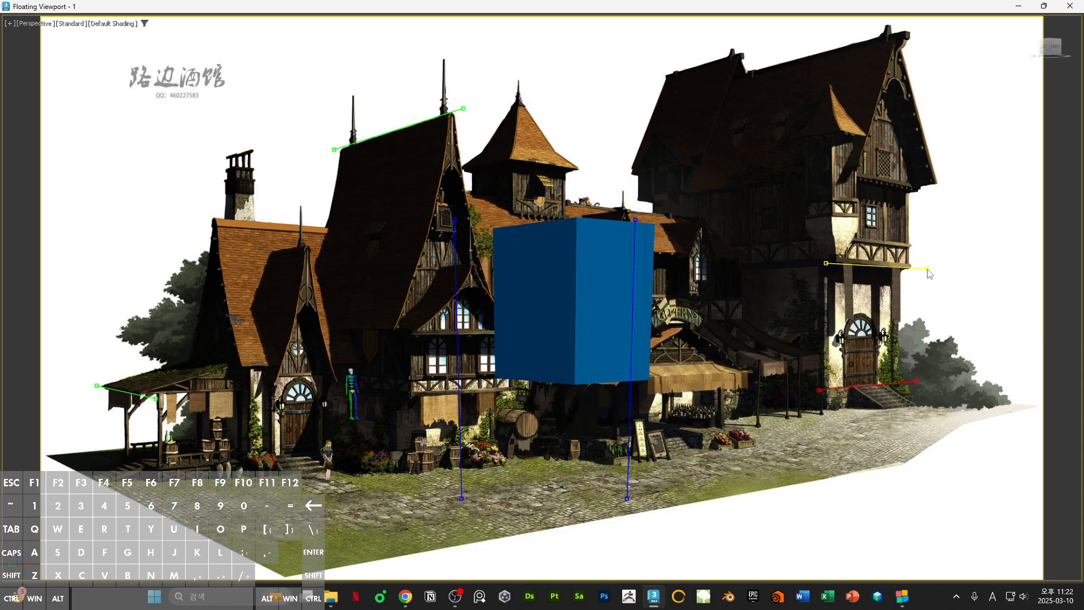
drag(826, 264, 826, 262)
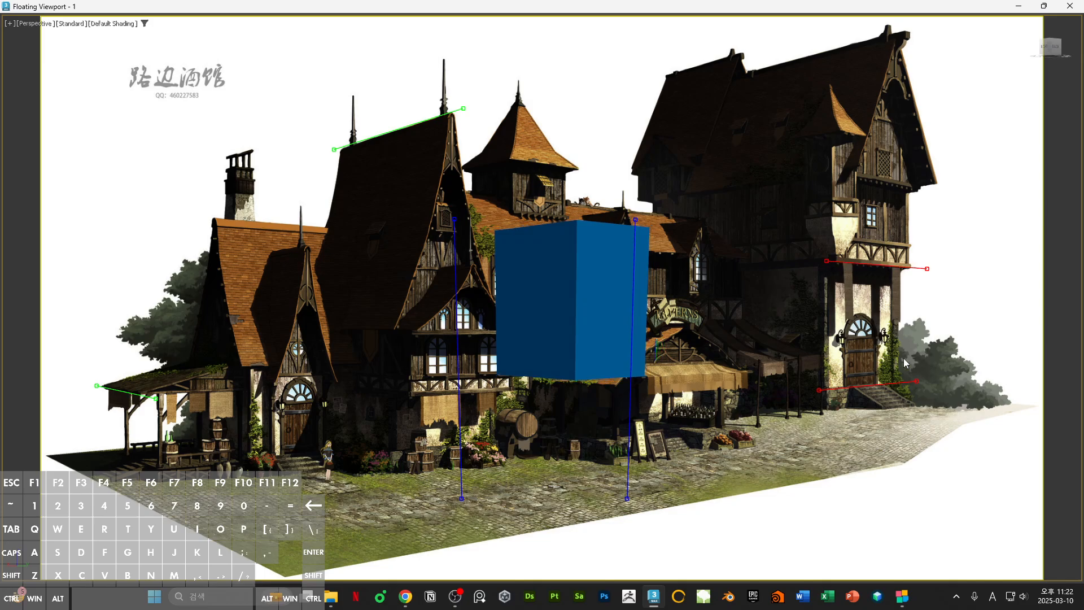
drag(928, 270, 927, 271)
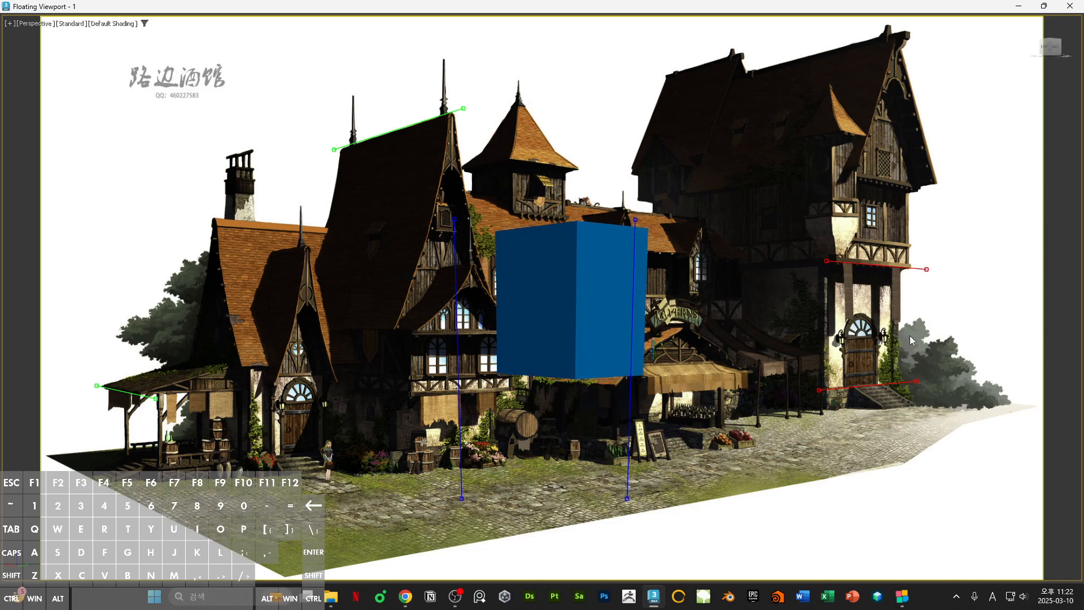
- Touch up the red and green vanishing lines and fit the blue lines to the left-hand house's wall corner and the right-hand tower's outer edge
drag(819, 391, 819, 389)
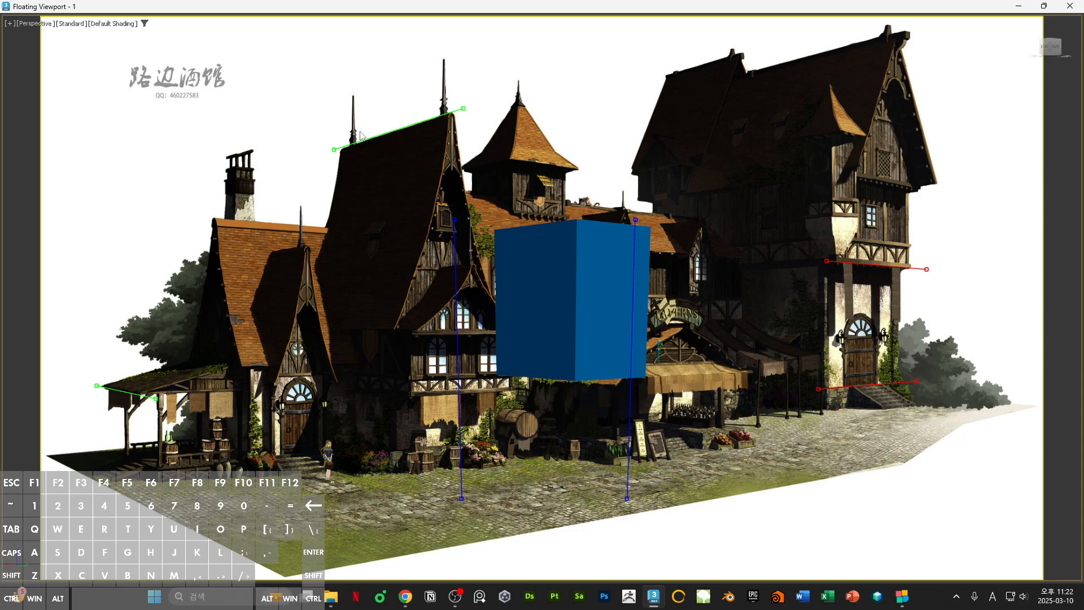
drag(334, 150, 333, 151)
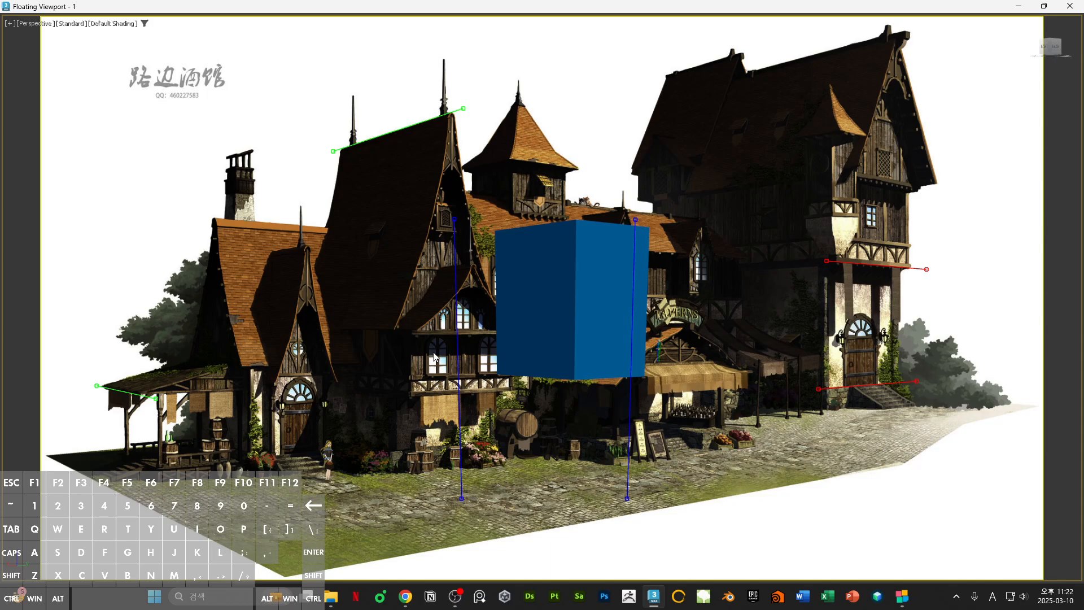
drag(458, 367, 401, 326)
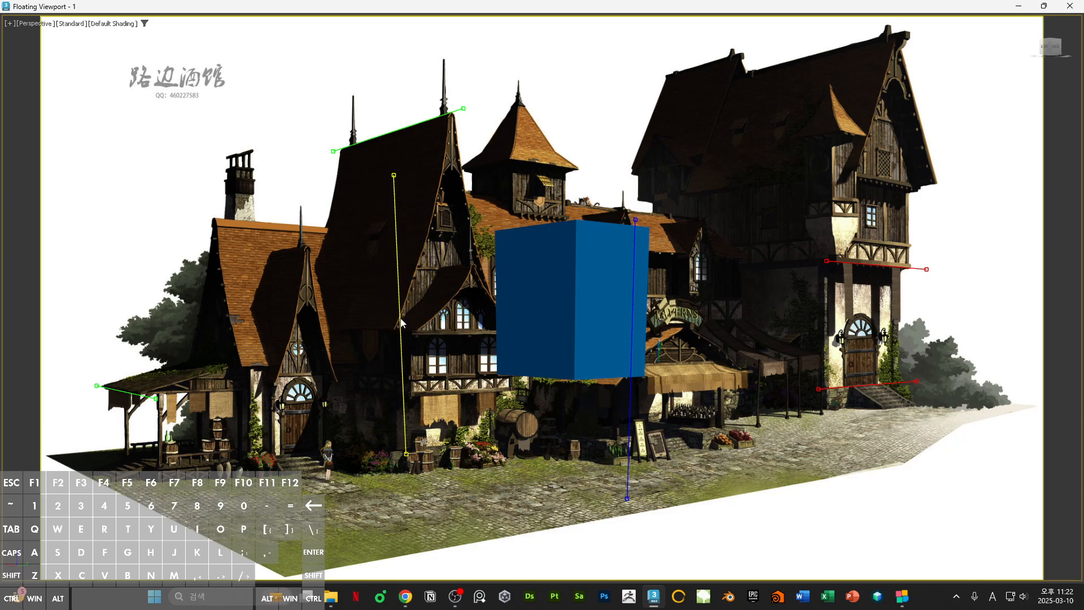
drag(394, 179, 243, 326)
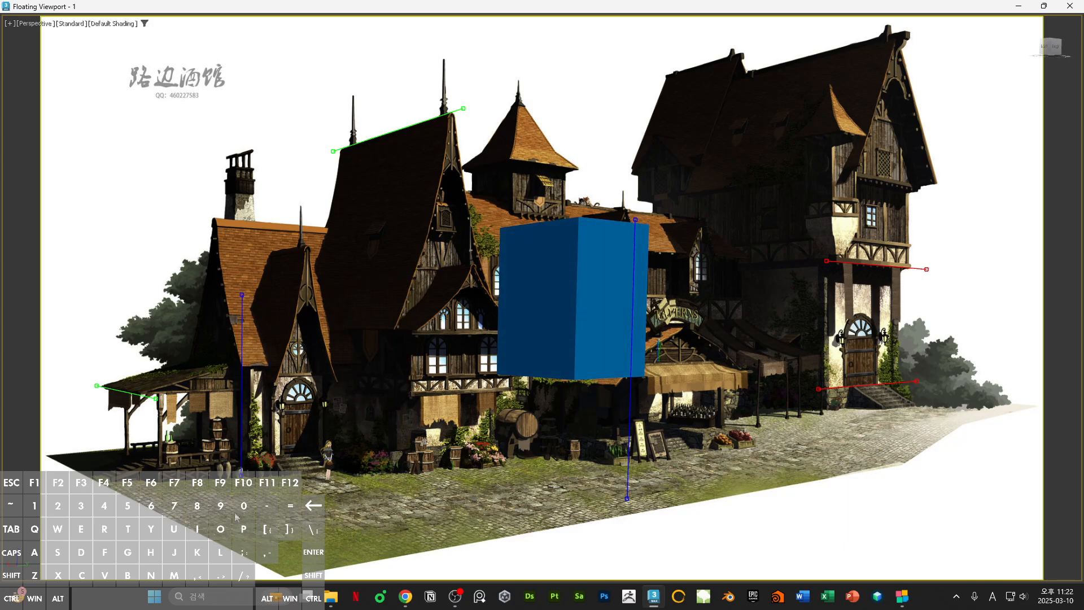
drag(627, 421, 899, 342)
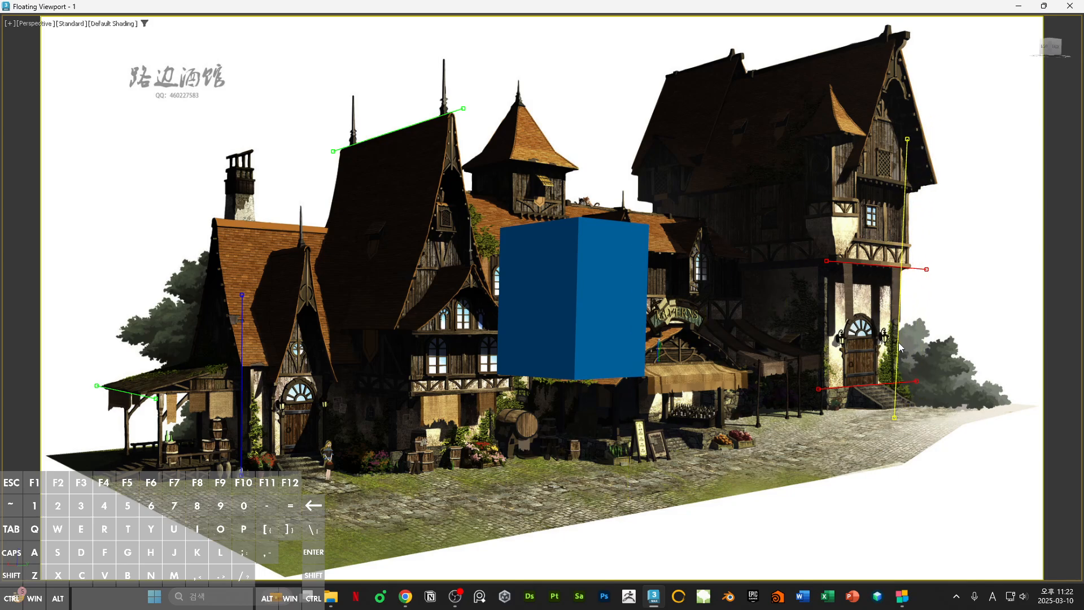
drag(909, 141, 910, 171)
drag(897, 450, 911, 289)
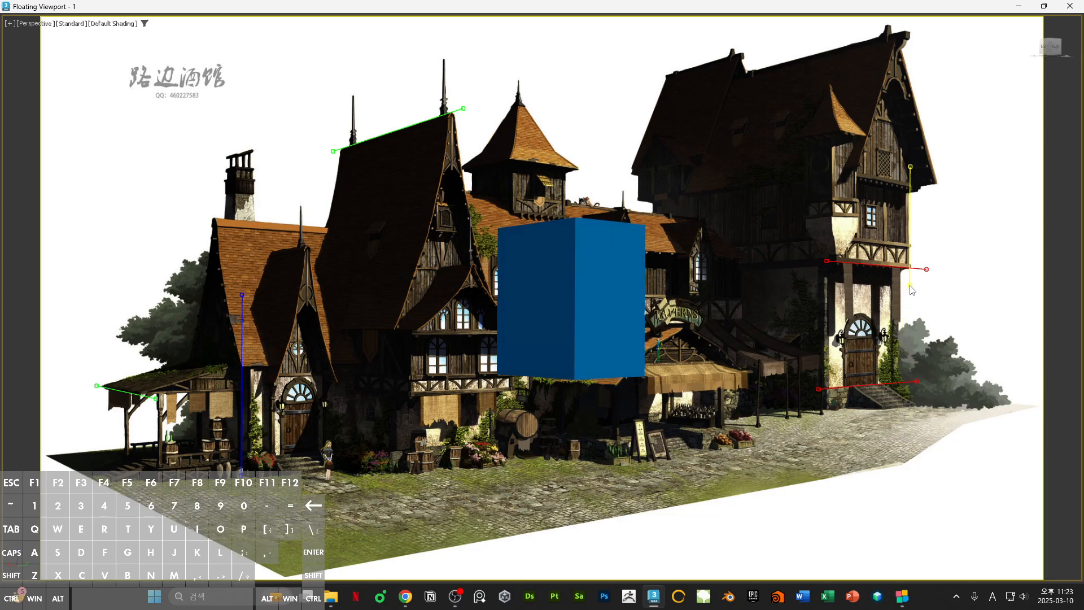
- Reposition and turn the box in front of the buildings, and refit both green vanishing lines to the tall roof ridge and shed roof edge
middle_drag(725, 351, 702, 414)
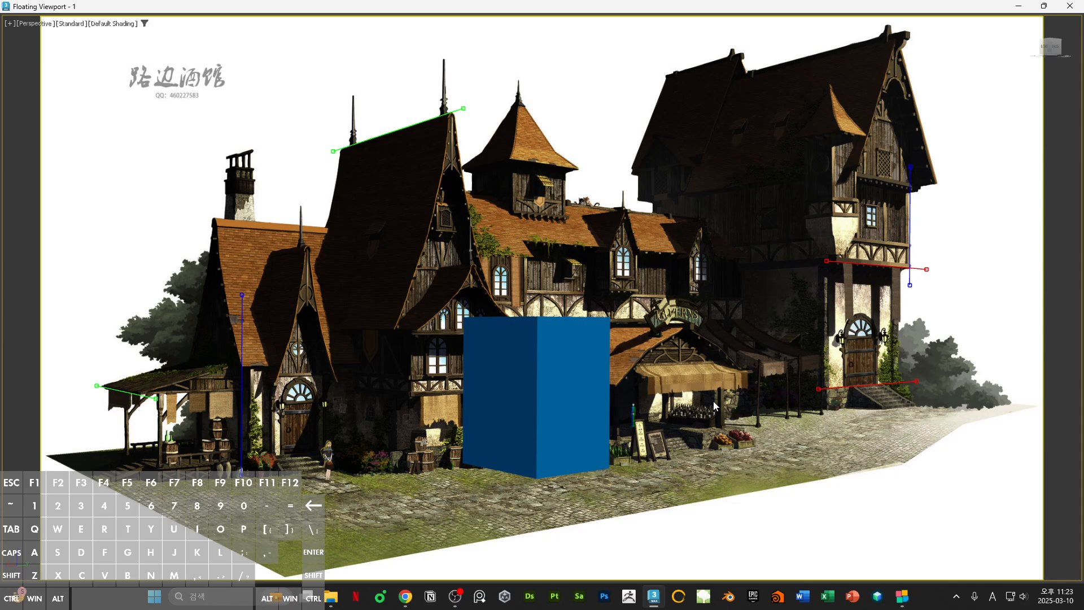
alt+middle_drag(638, 440, 841, 441)
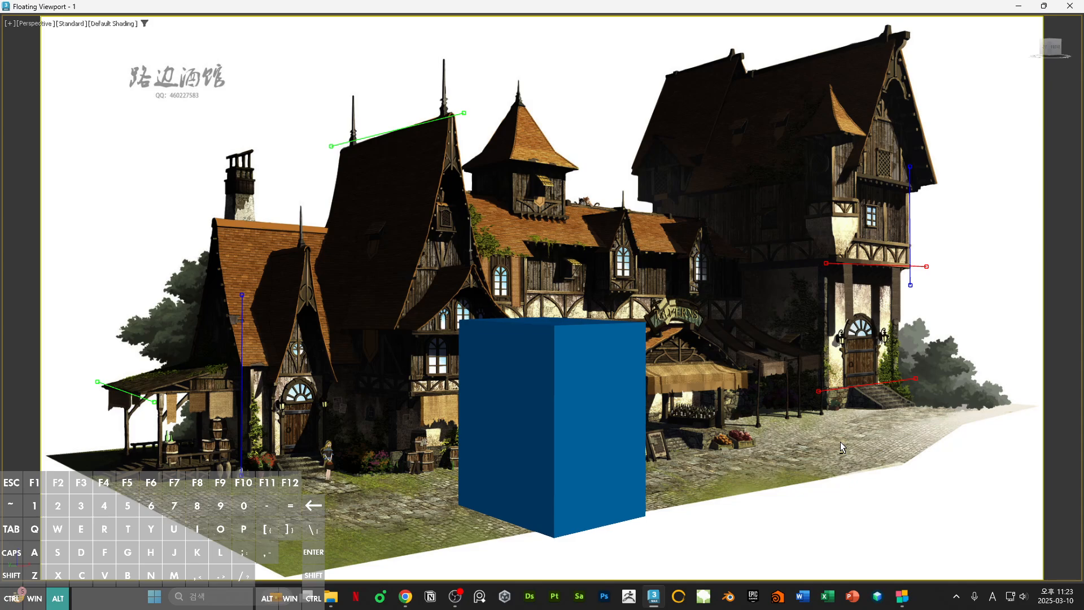
drag(332, 146, 334, 151)
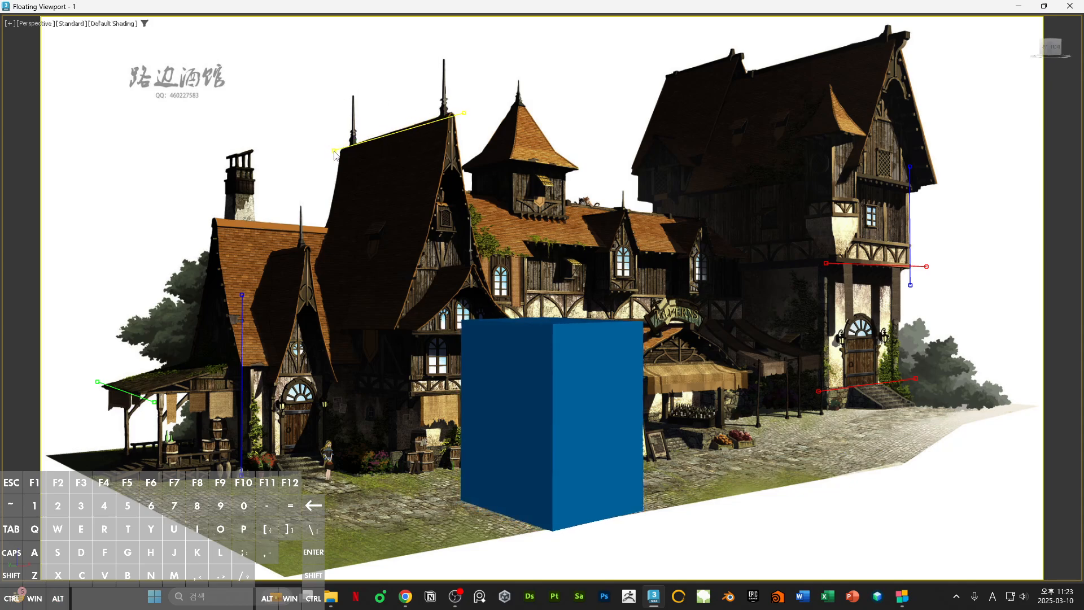
drag(464, 113, 464, 107)
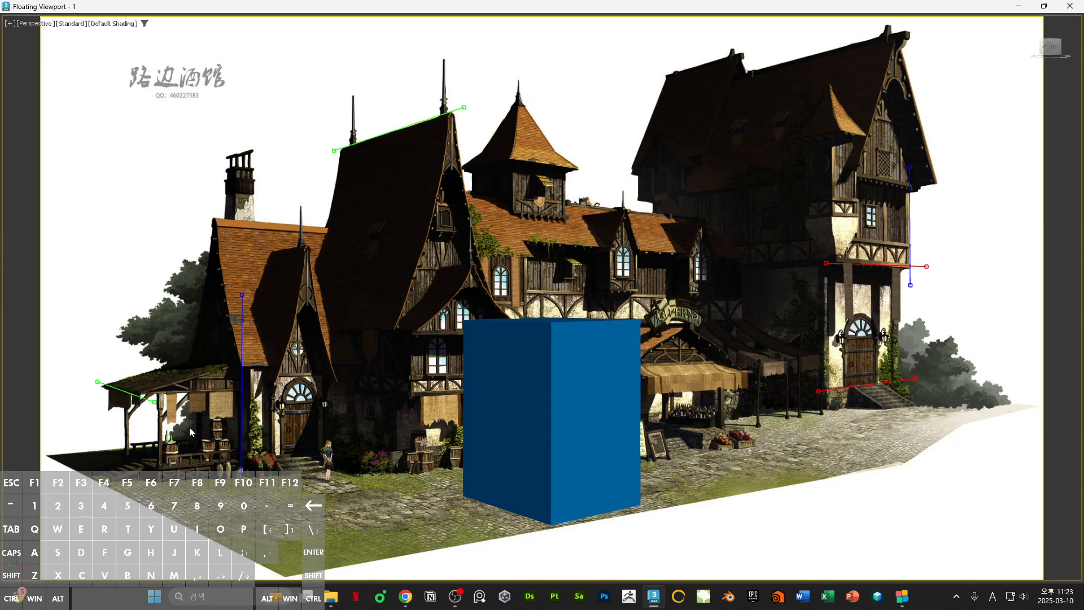
drag(98, 382, 159, 402)
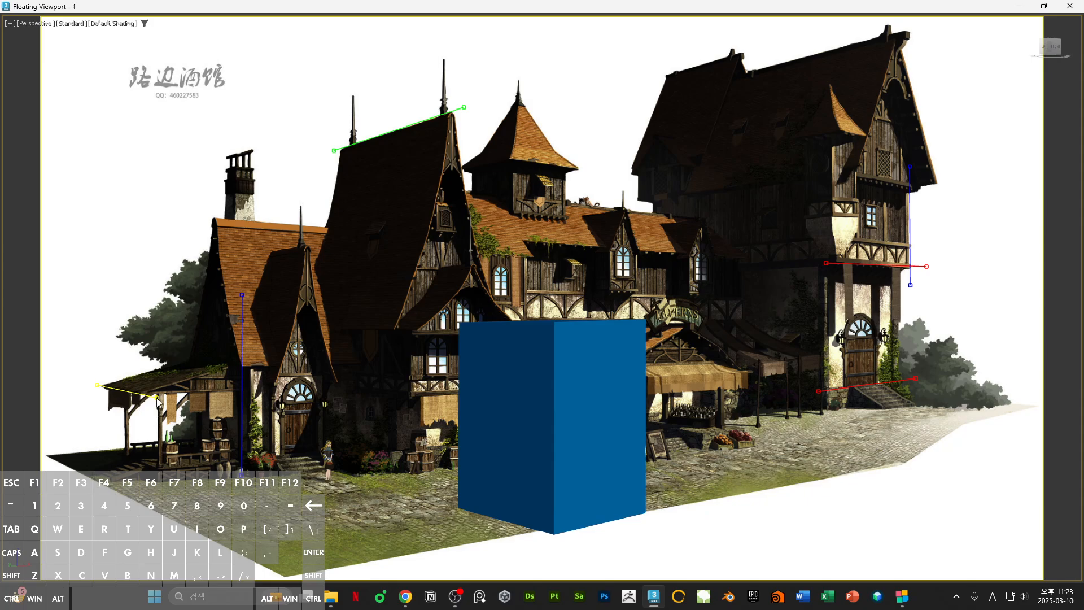
drag(97, 385, 98, 388)
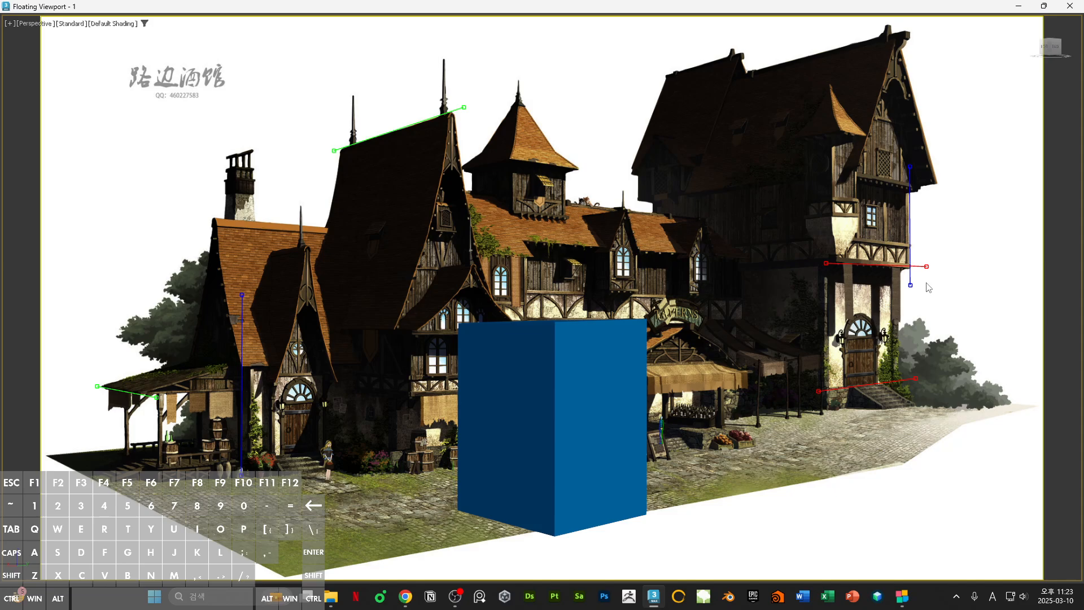
- Refit the red vanishing lines to the tower's wall base and overhang beam, and extend the green line along the shed's roof edge
drag(819, 391, 817, 389)
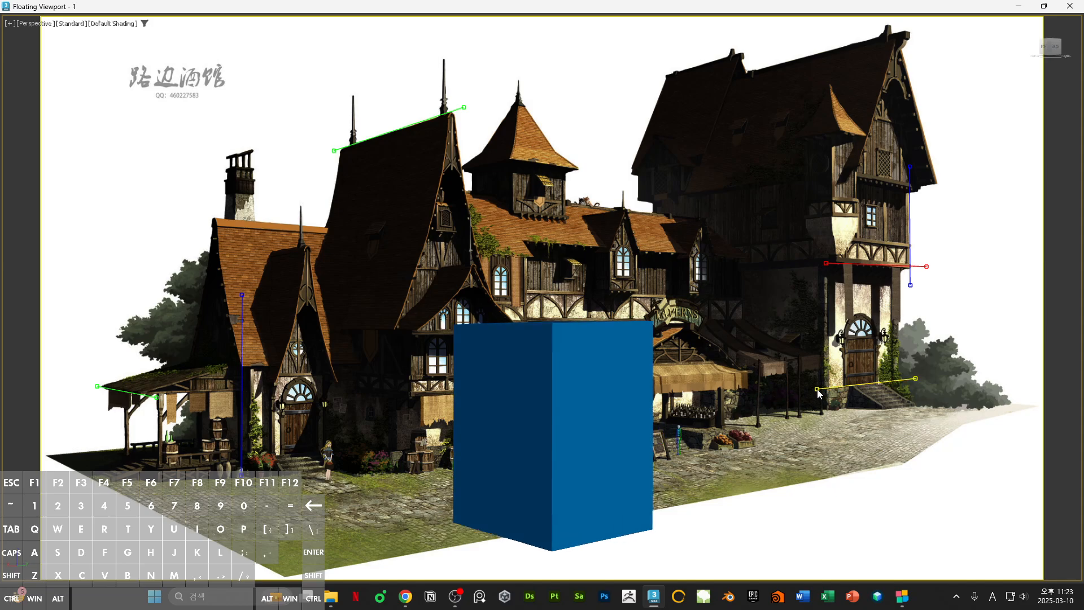
drag(927, 266, 874, 268)
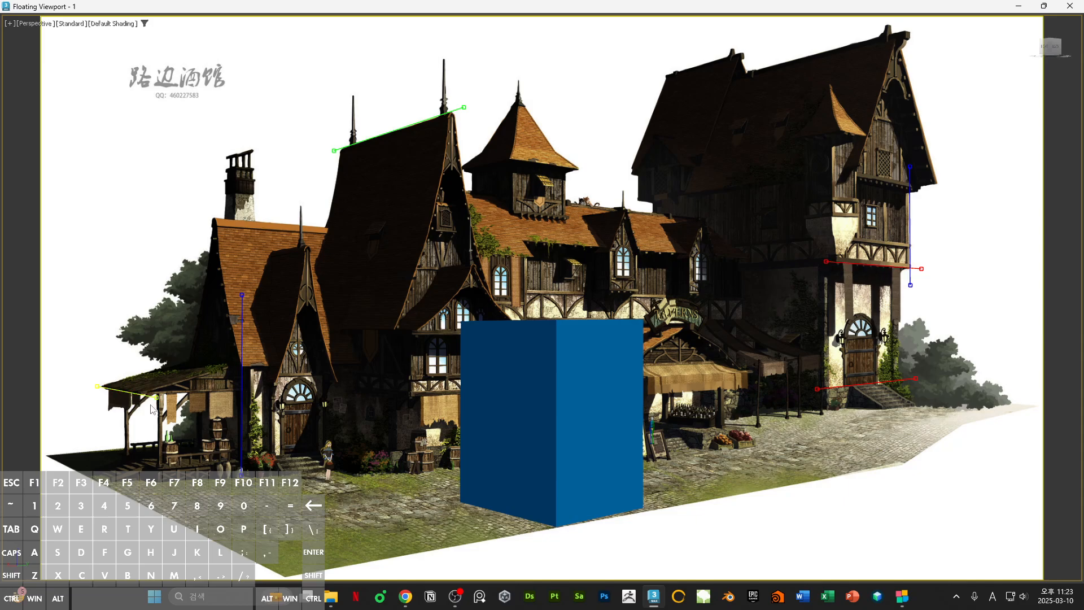
drag(158, 398, 182, 404)
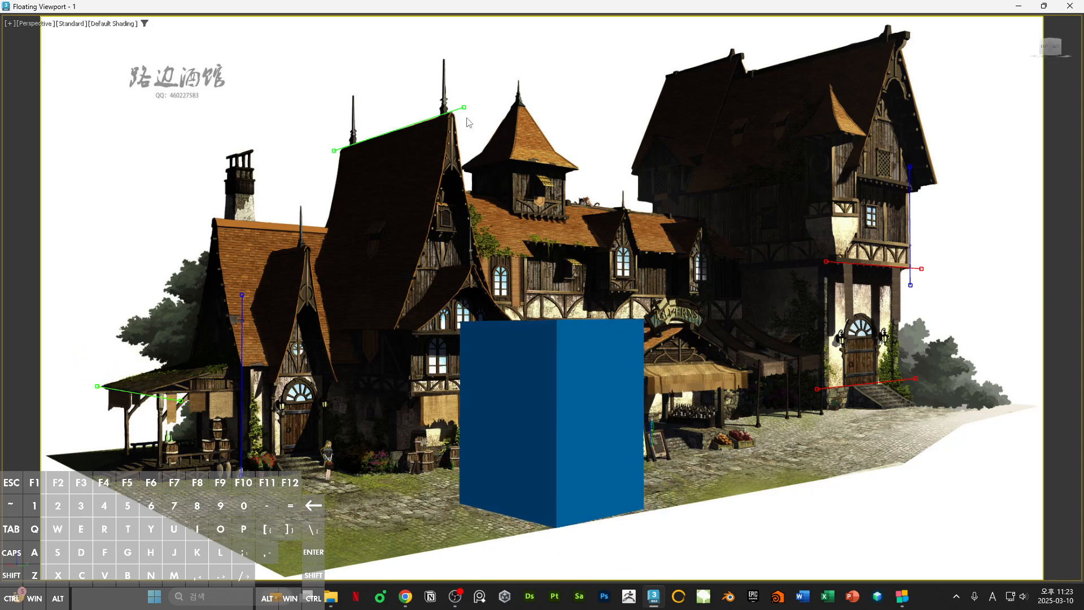
drag(464, 108, 465, 108)
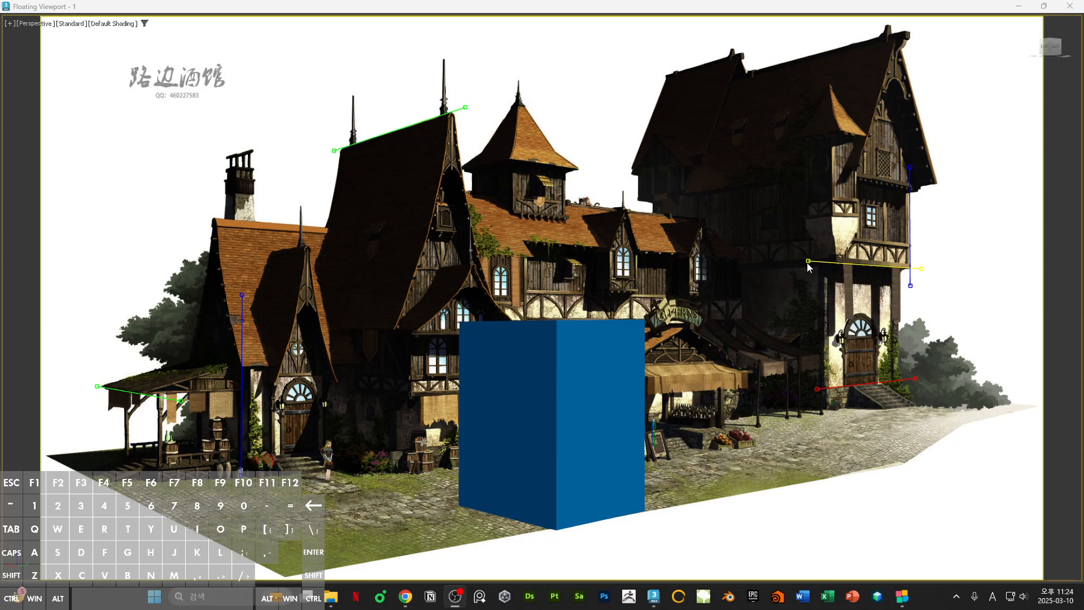
drag(807, 262, 921, 271)
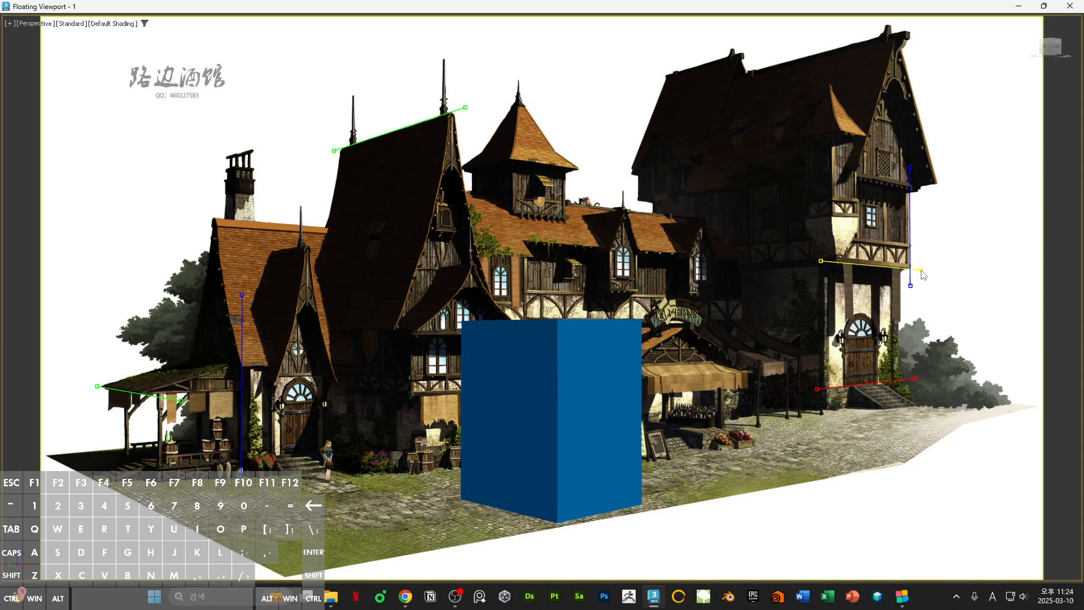
- Orbit the perspective around the box and realign both red vanishing lines with the right-hand tower's wall base and overhang beam
mouse_move(152, 551)
alt+middle_down()
mouse_move(149, 572)
mouse_move(155, 557)
alt+middle_up()
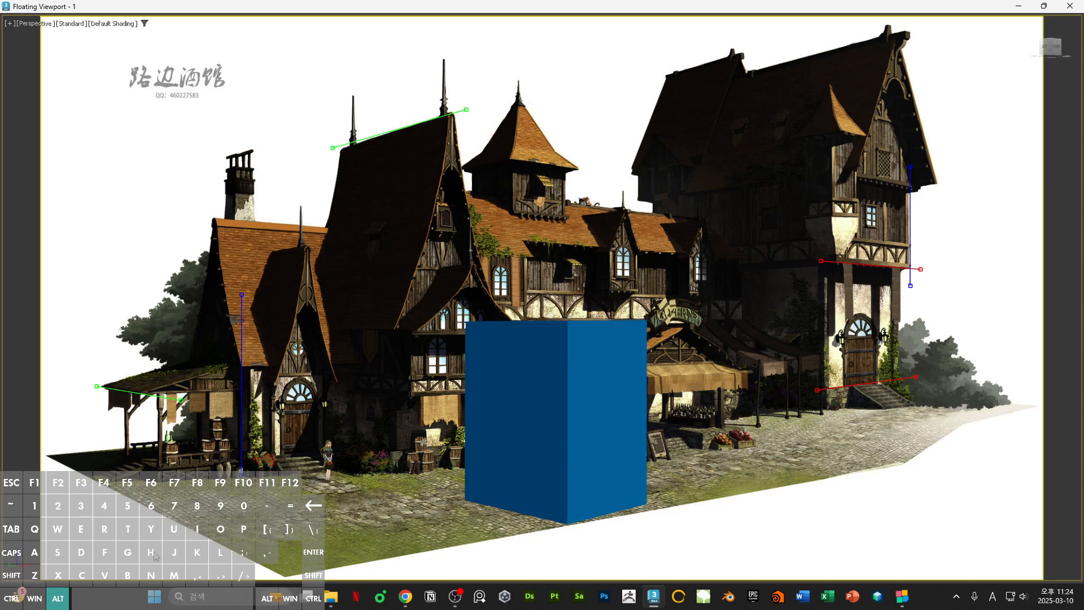
mouse_move(256, 524)
alt+middle_down()
mouse_move(259, 513)
mouse_move(255, 525)
alt+middle_up()
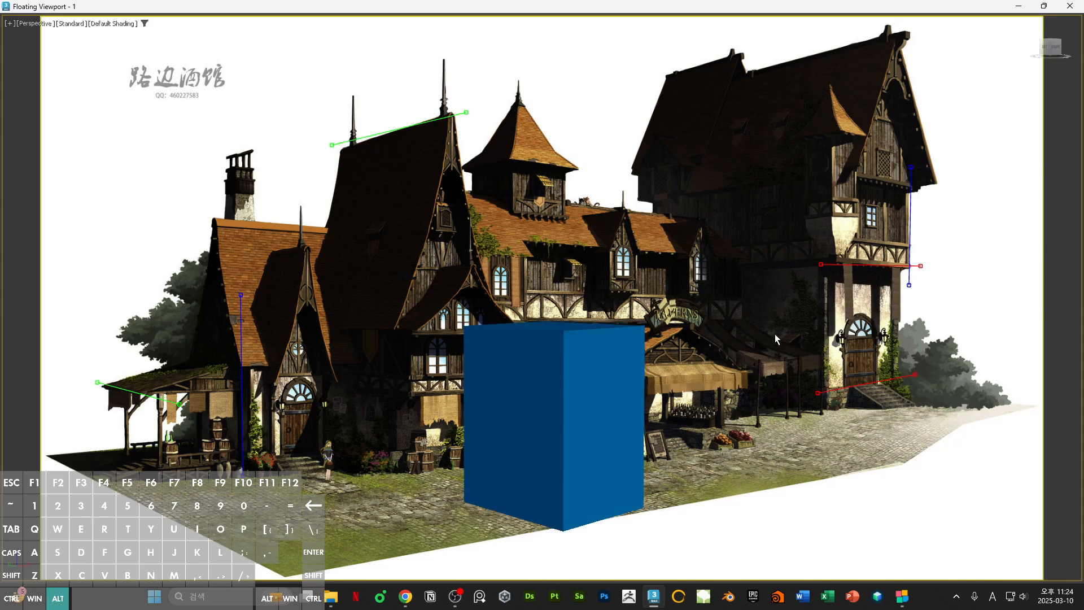
alt+middle_drag(775, 334, 375, 460)
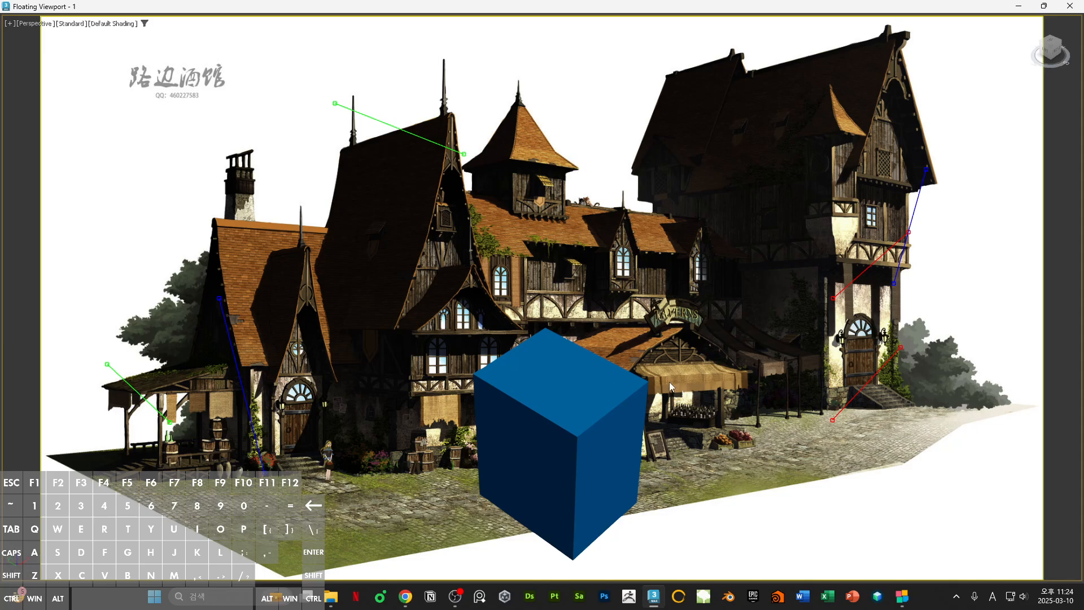
alt+middle_drag(670, 386, 680, 358)
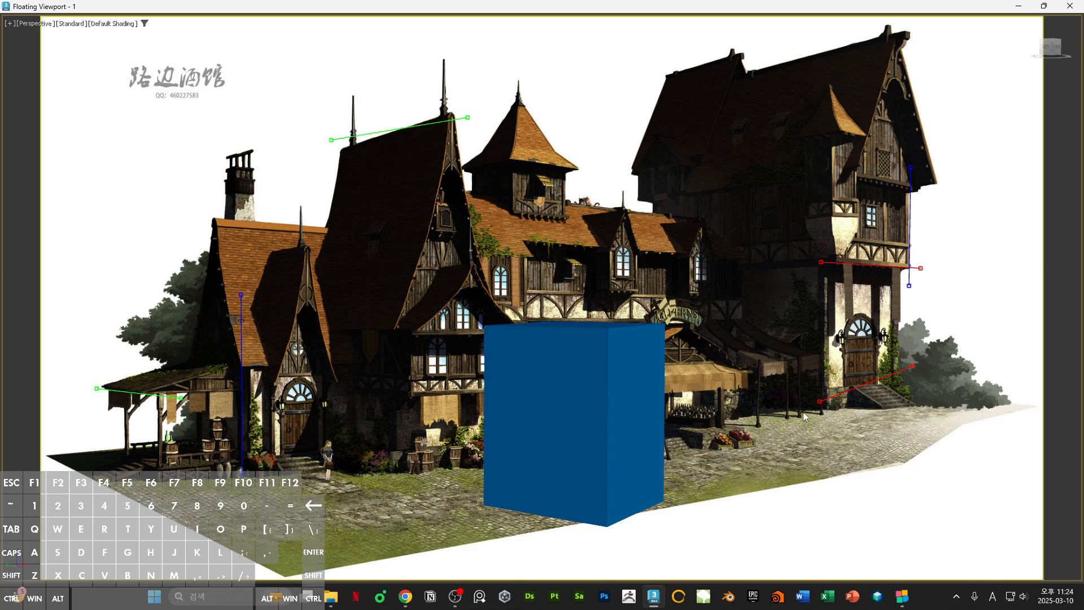
drag(820, 402, 814, 392)
drag(914, 365, 913, 380)
drag(814, 392, 814, 389)
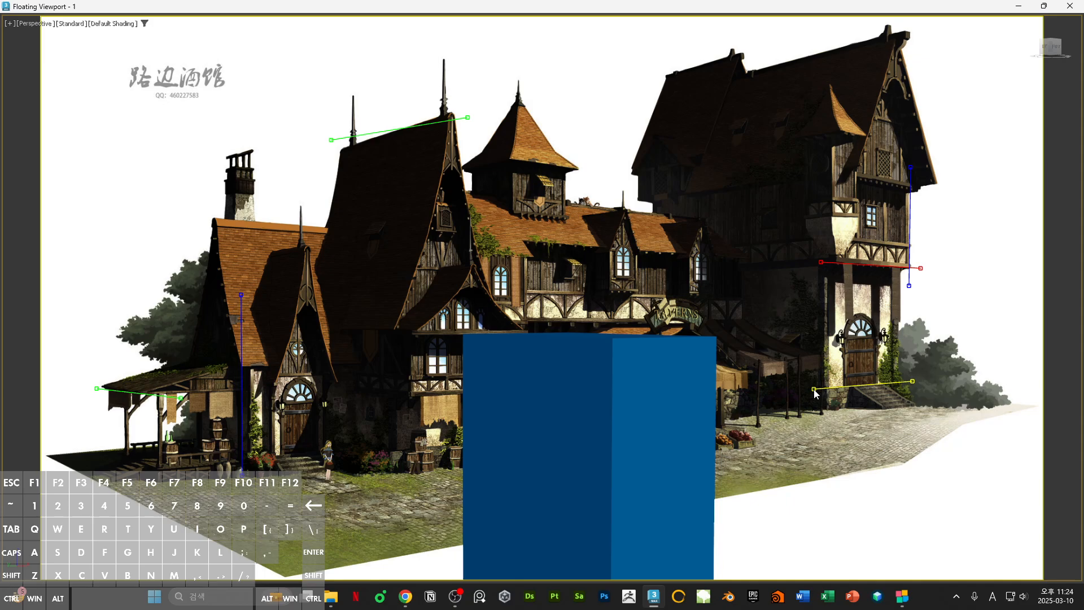
drag(921, 268, 922, 273)
drag(821, 263, 927, 270)
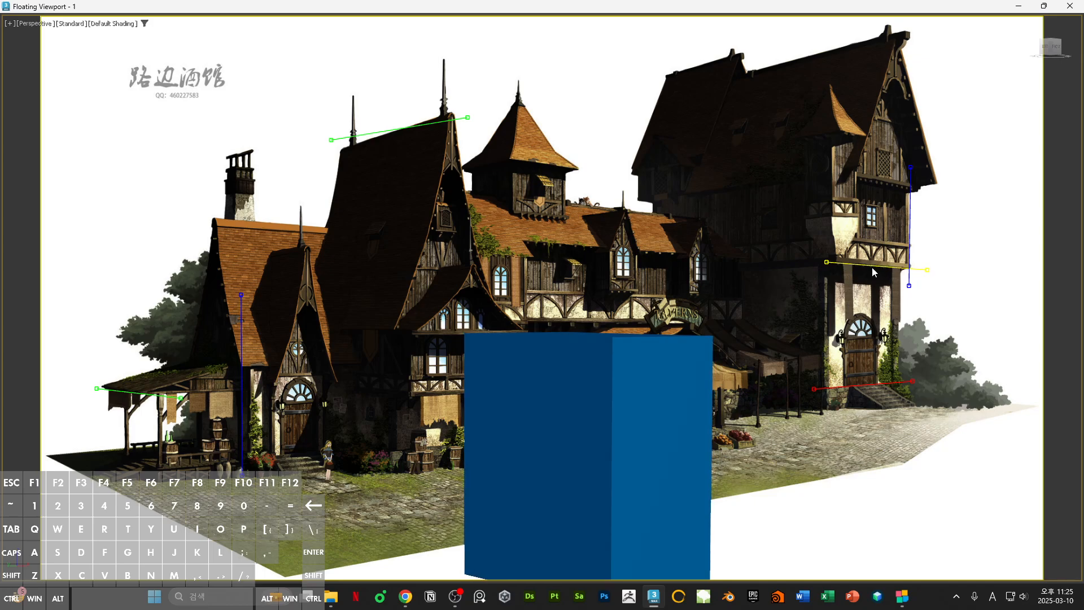
- Realign the green vanishing lines with the tall roof ridge and shed roof edge, and adjust the blue lines along the tower and left-hand house
drag(910, 168, 909, 169)
drag(331, 140, 337, 151)
drag(466, 121, 466, 108)
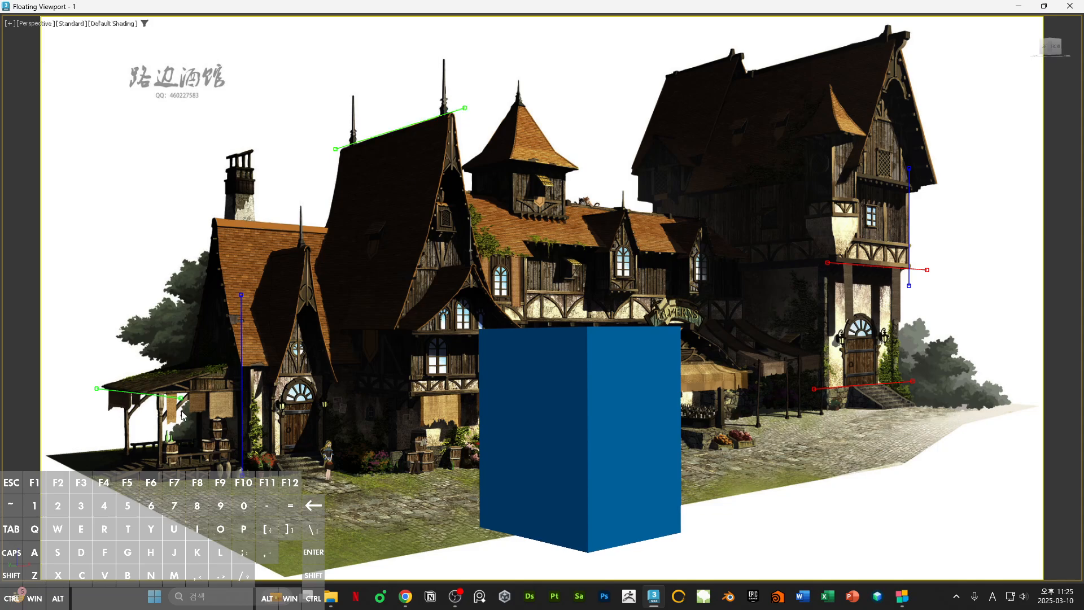
drag(96, 388, 93, 386)
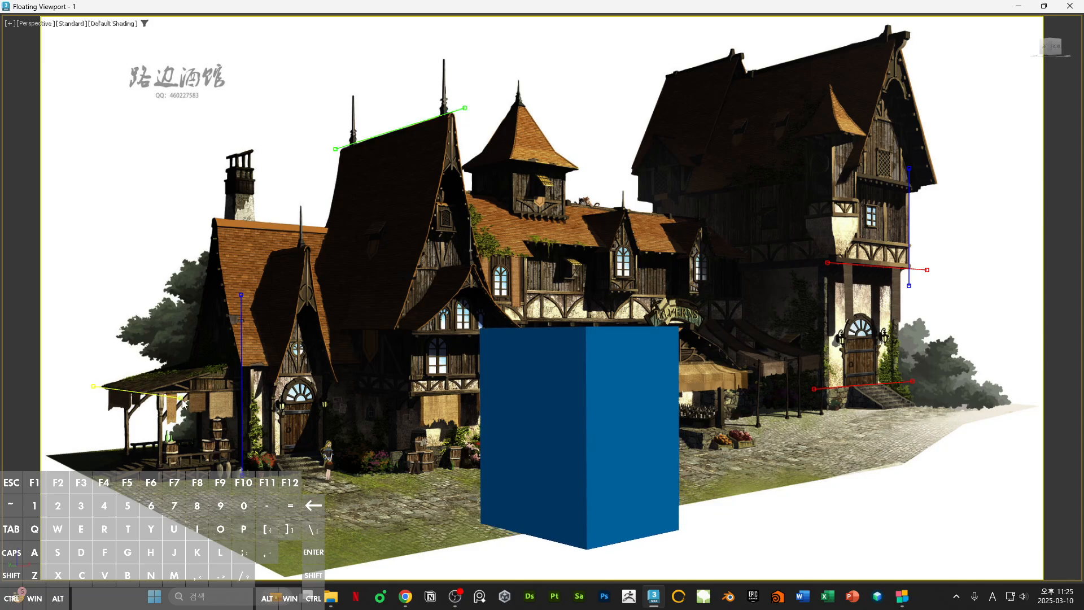
drag(182, 400, 176, 399)
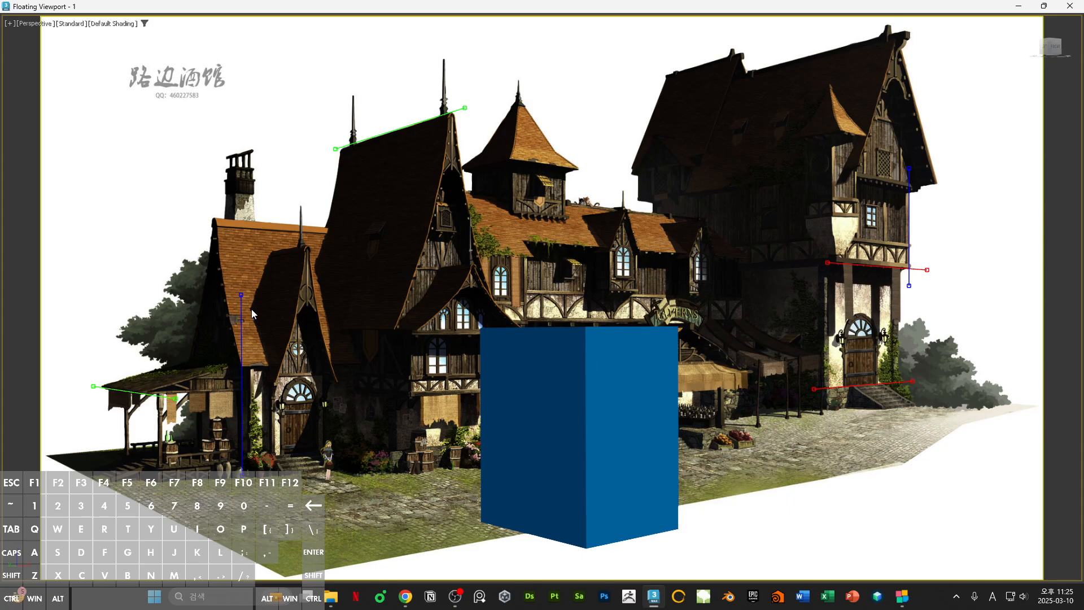
drag(241, 345, 251, 344)
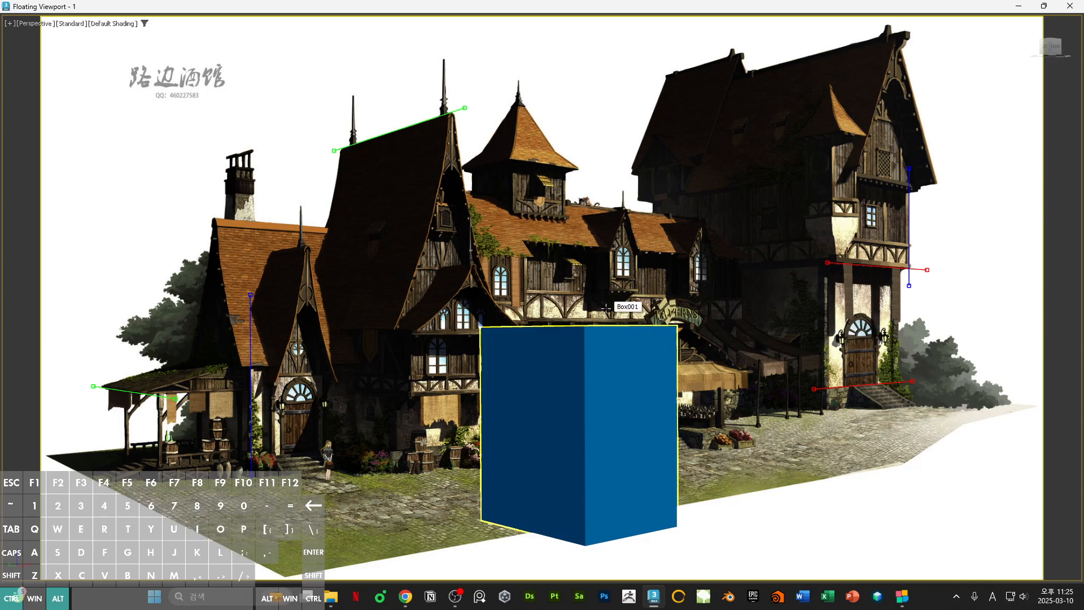
- Zoom and pan the perspective until the biped matches the painted figure beside the left-hand house's steps, checking the ground against the grid
mouse_move(606, 308)
ctrl+alt+middle_down()
mouse_move(606, 381)
mouse_move(605, 310)
mouse_move(606, 364)
ctrl+alt+middle_up()
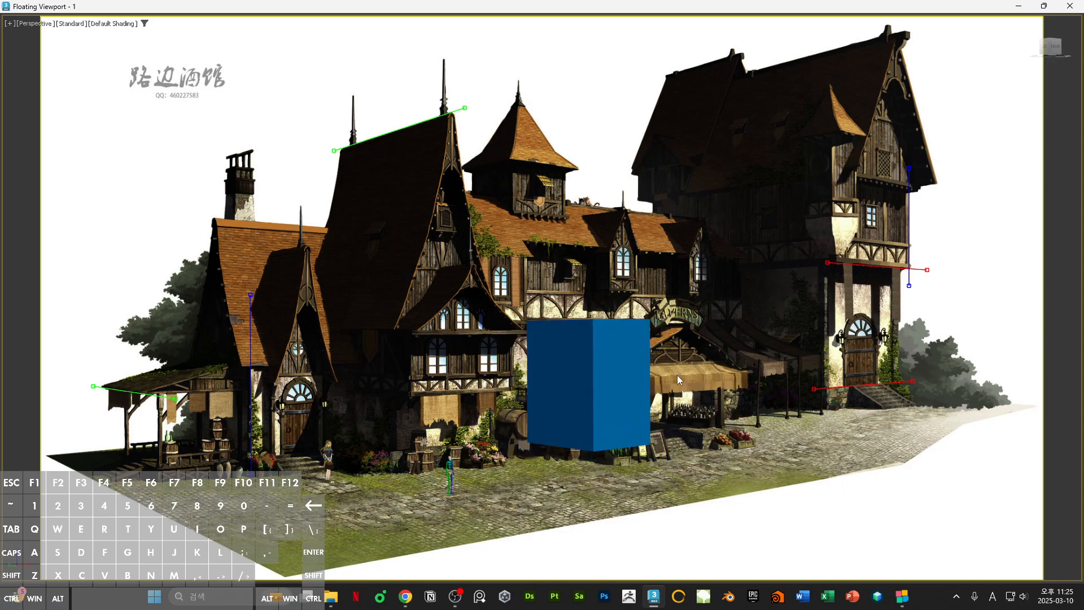
middle_drag(675, 374, 603, 361)
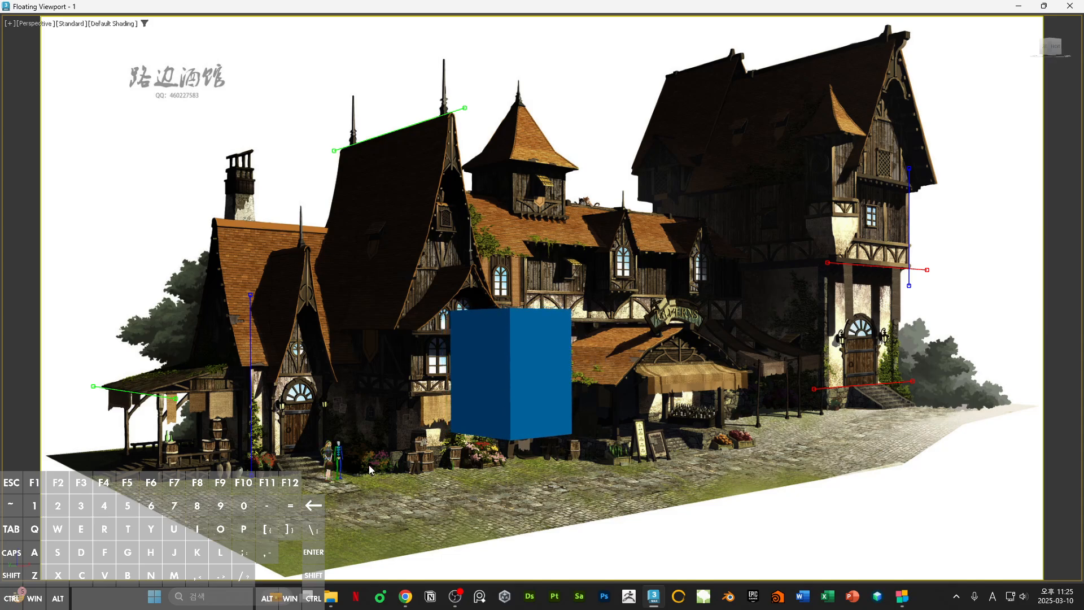
ctrl+alt+middle_drag(562, 427, 559, 419)
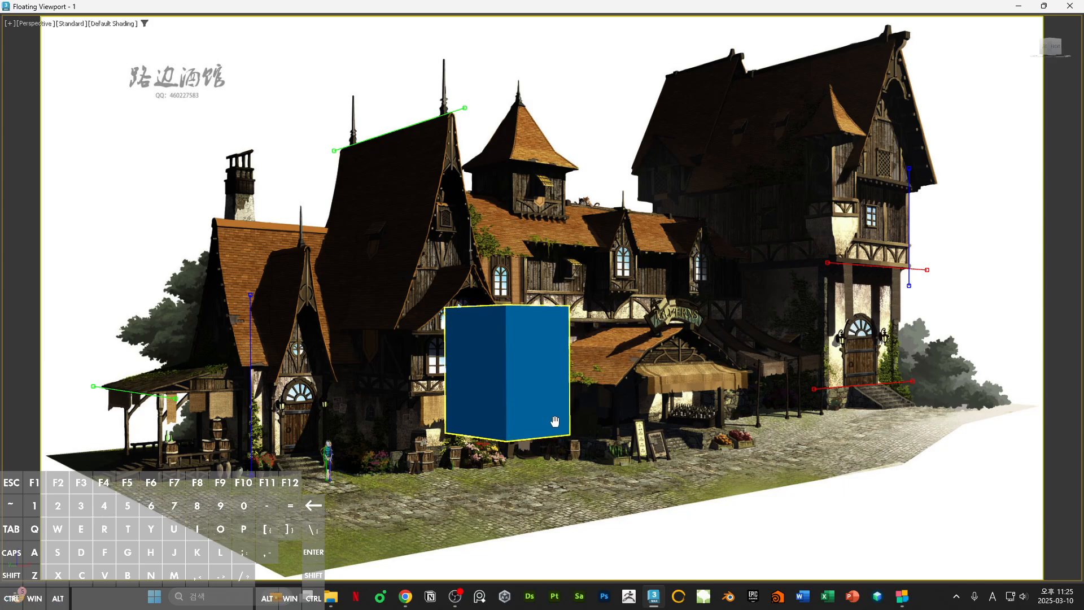
key(g)
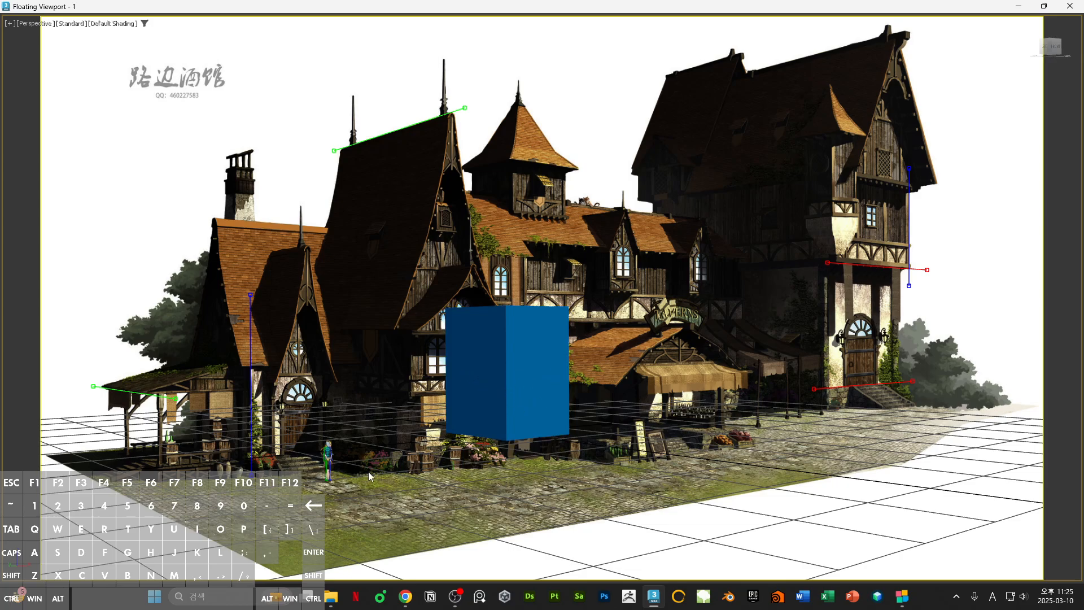
middle_drag(398, 459, 376, 461)
key(g)
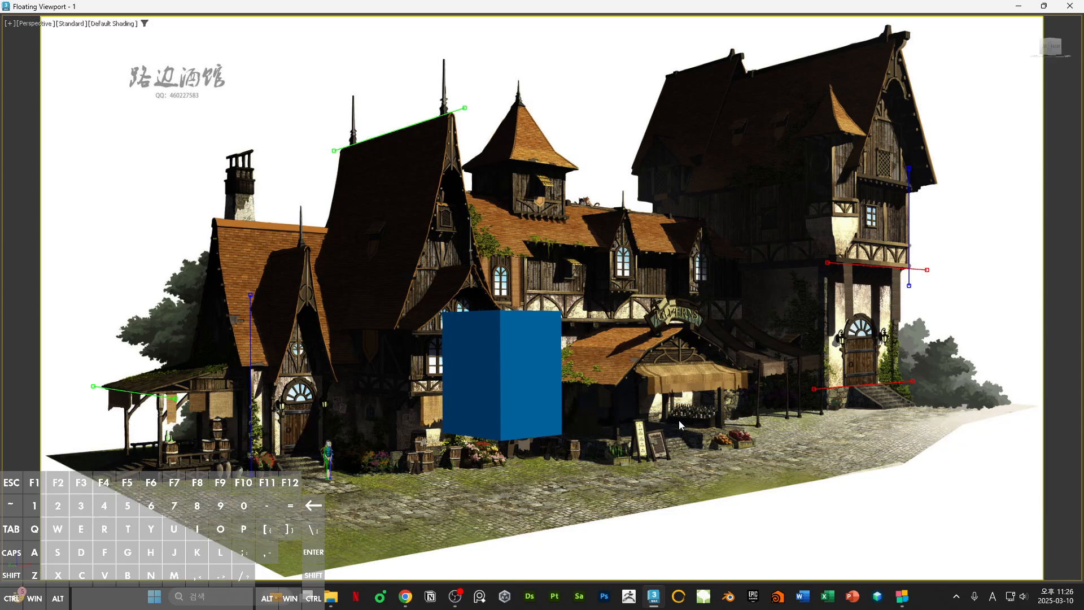
click(476, 328)
click(516, 351)
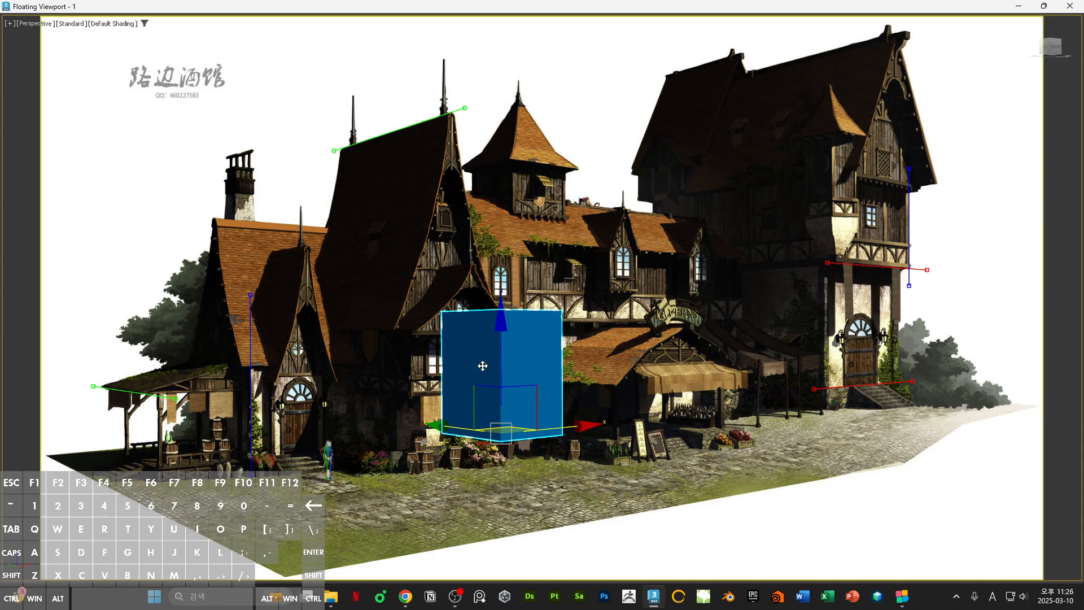
click(590, 184)
- Restore the floating viewport to a smaller window and create a physical camera from its matched perspective view
double_click(677, 12)
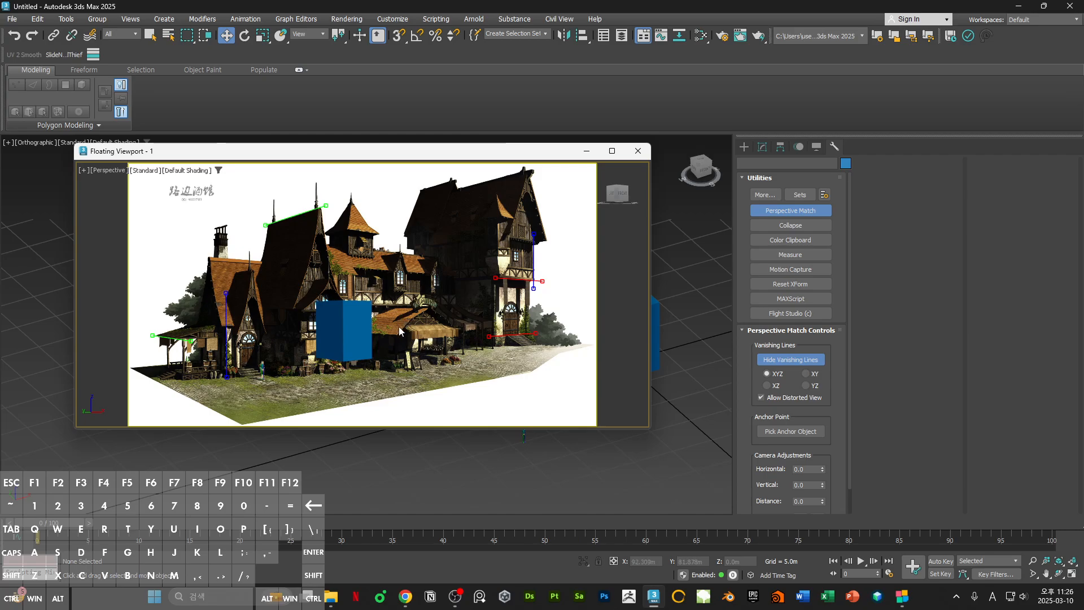
scroll(399, 330, down, 2)
scroll(399, 330, up, 2)
key(ctrl+c)
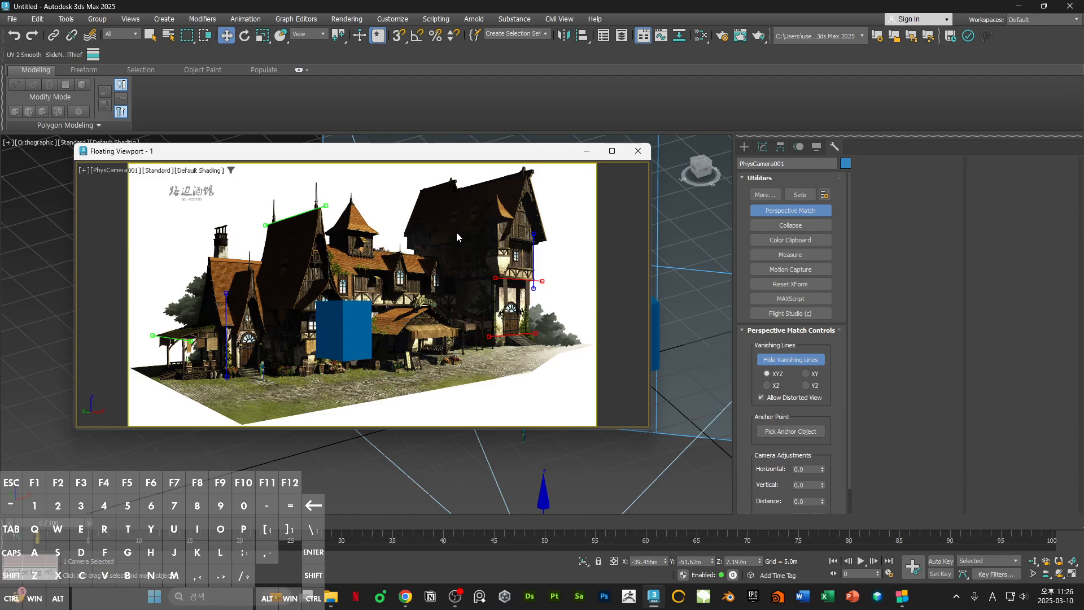
- Inspect the camera-matched view enlarged, restore the floating window, and orbit the main viewport to see the box and physical camera
double_click(473, 153)
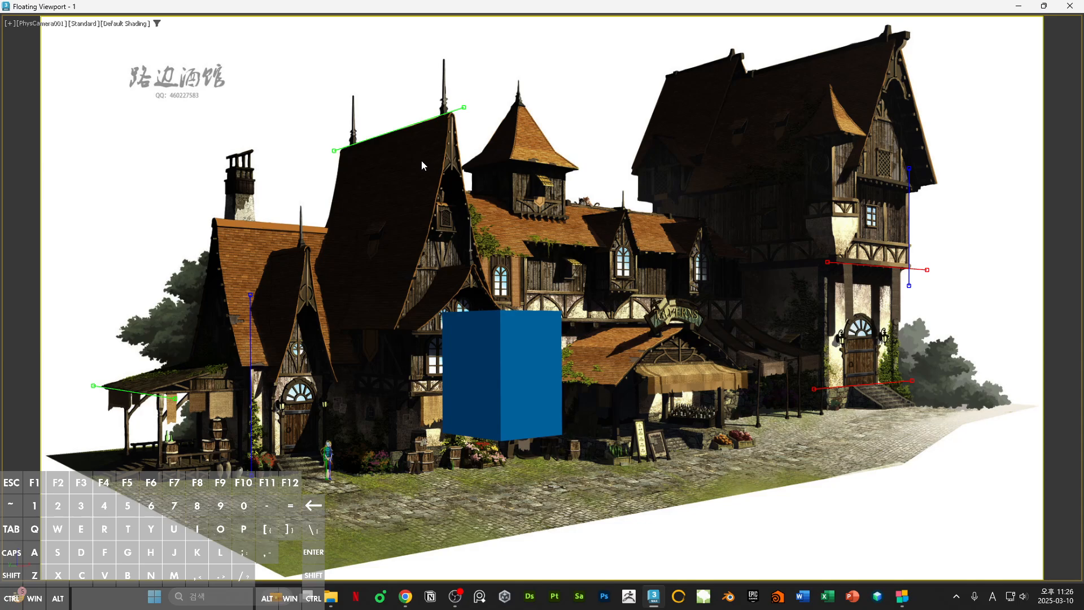
drag(617, 8, 298, 154)
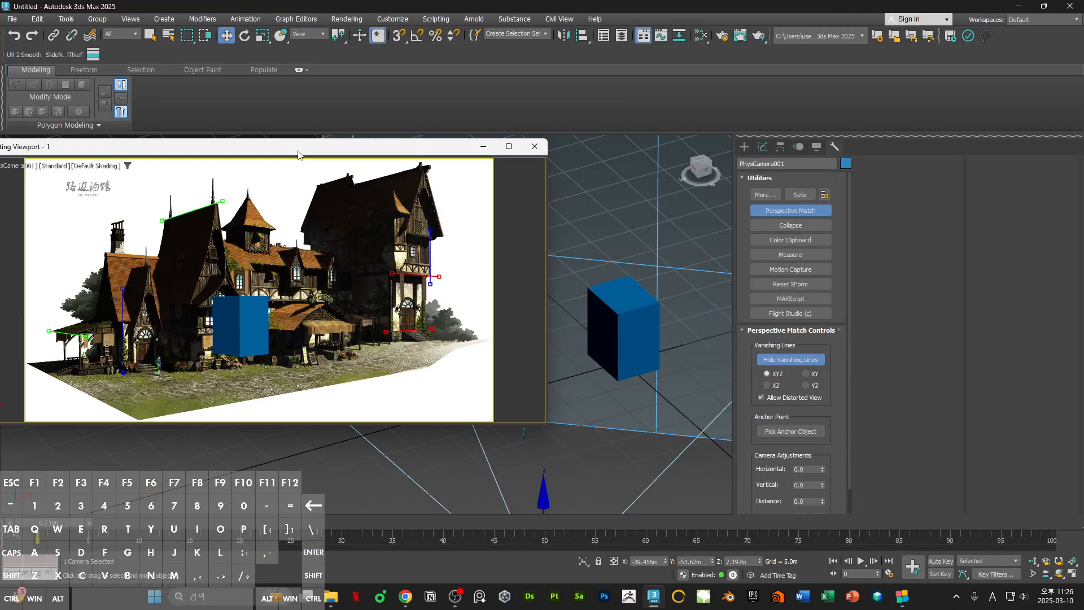
click(632, 210)
alt+middle_drag(614, 222, 583, 280)
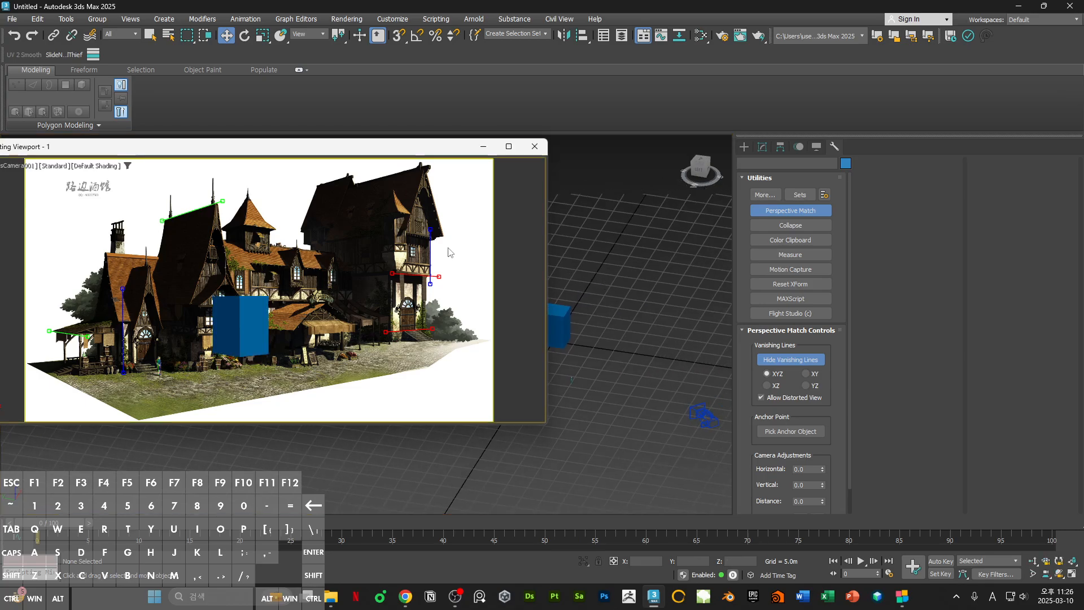
drag(423, 150, 513, 162)
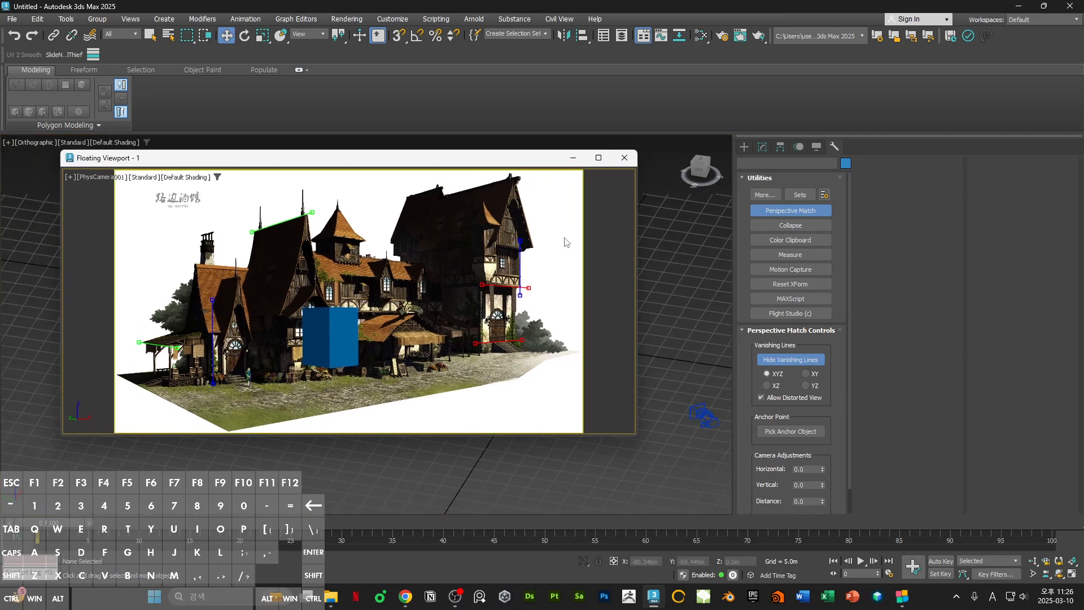
- Hide the vanishing lines, return the floating viewport to the physical camera view, and close the Perspective Match utility
key(p)
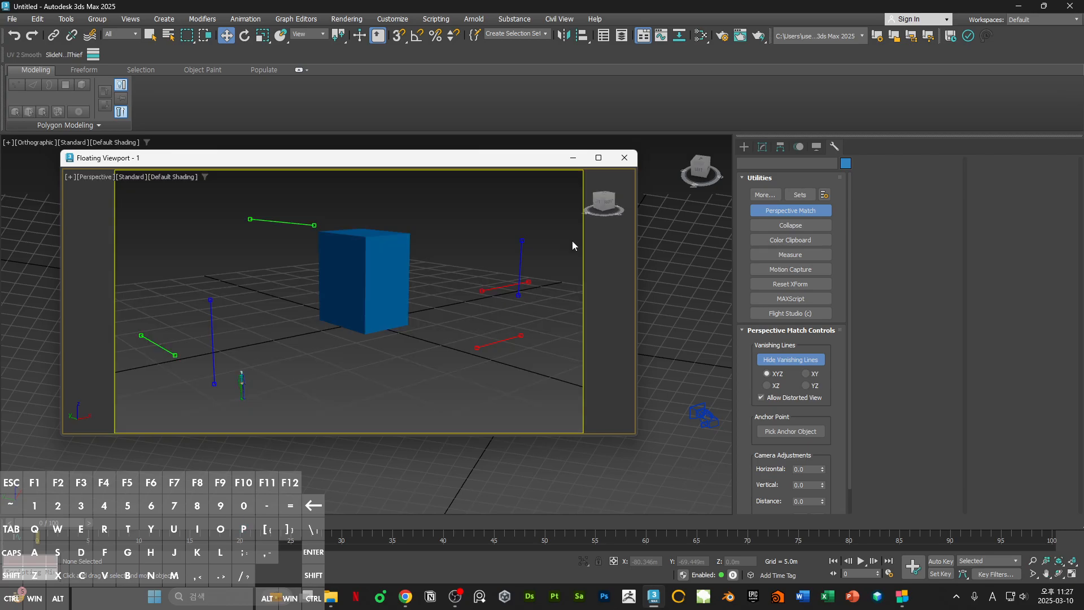
click(808, 360)
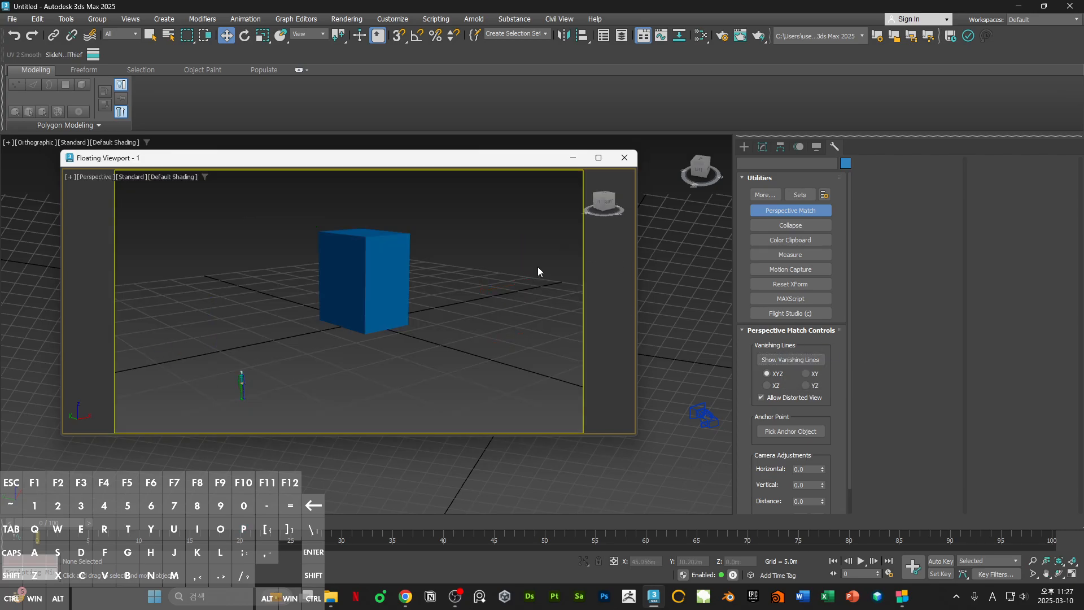
key(c)
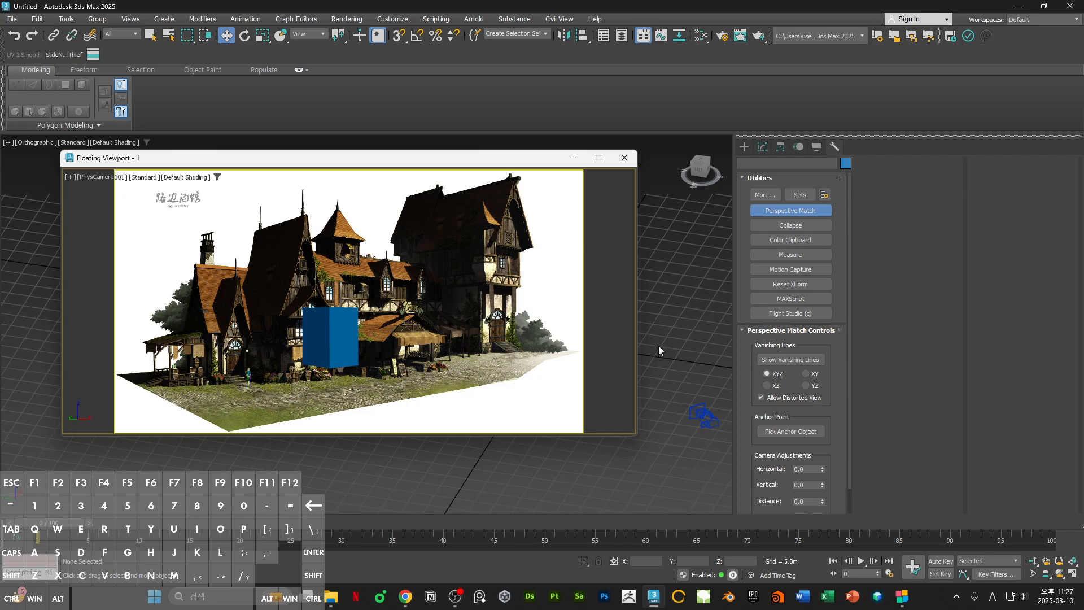
click(676, 395)
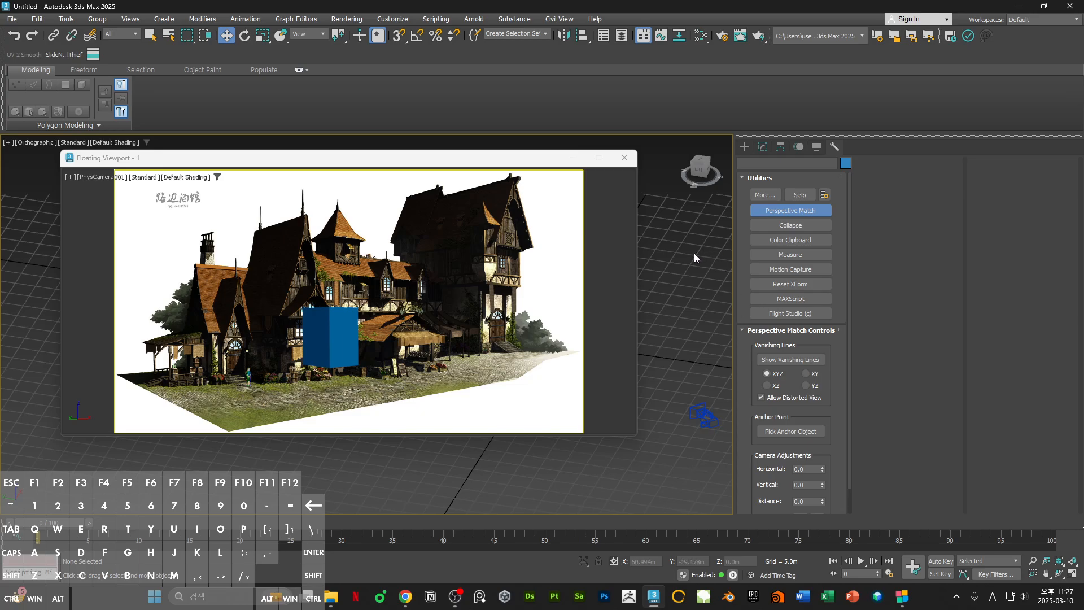
click(771, 211)
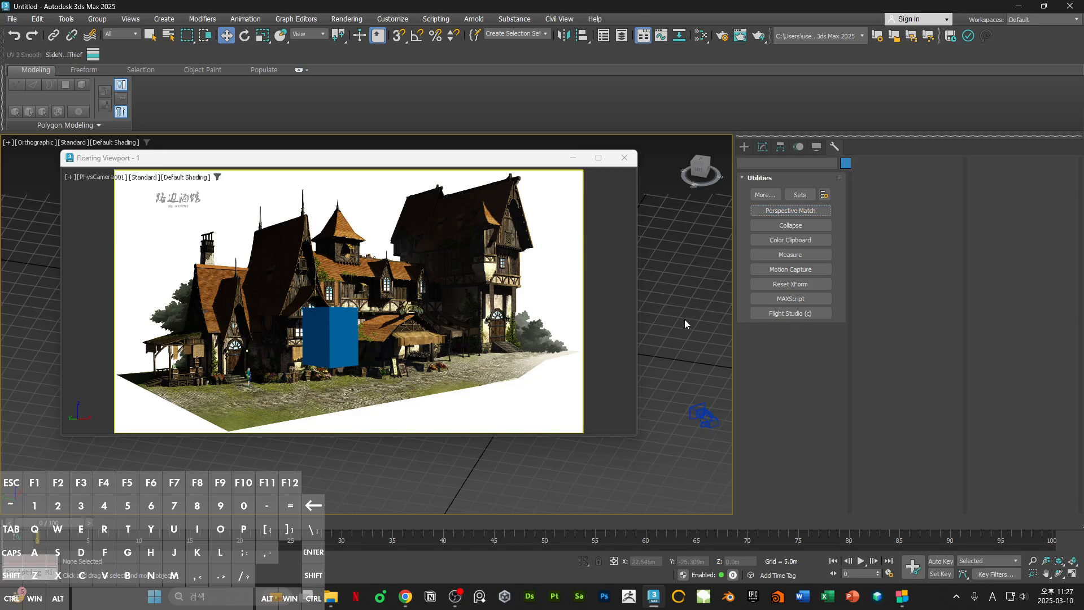
- Hide all cameras in the scene by category
click(799, 147)
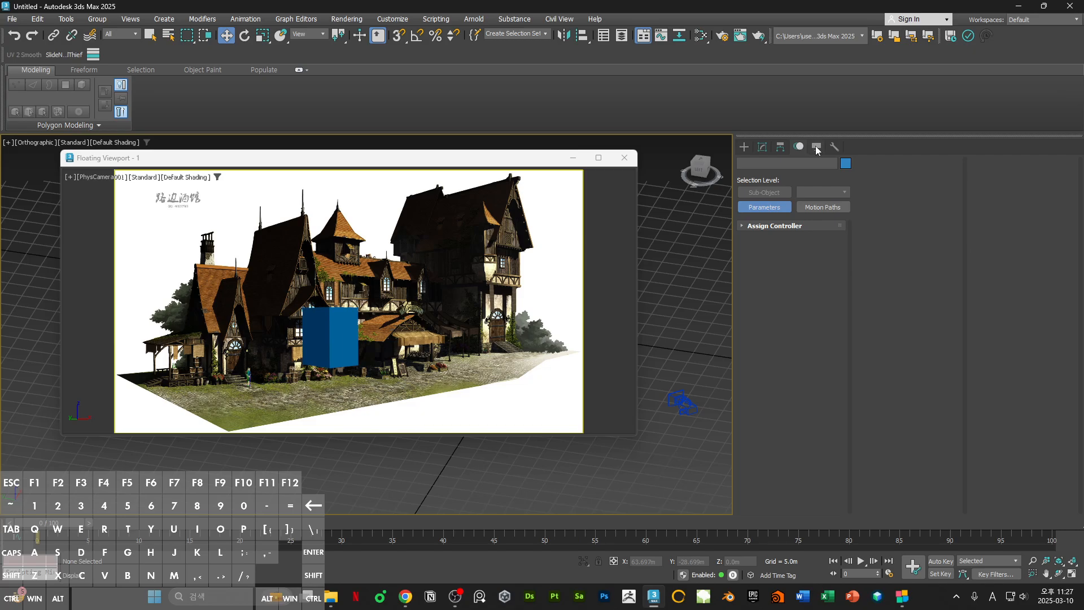
click(816, 146)
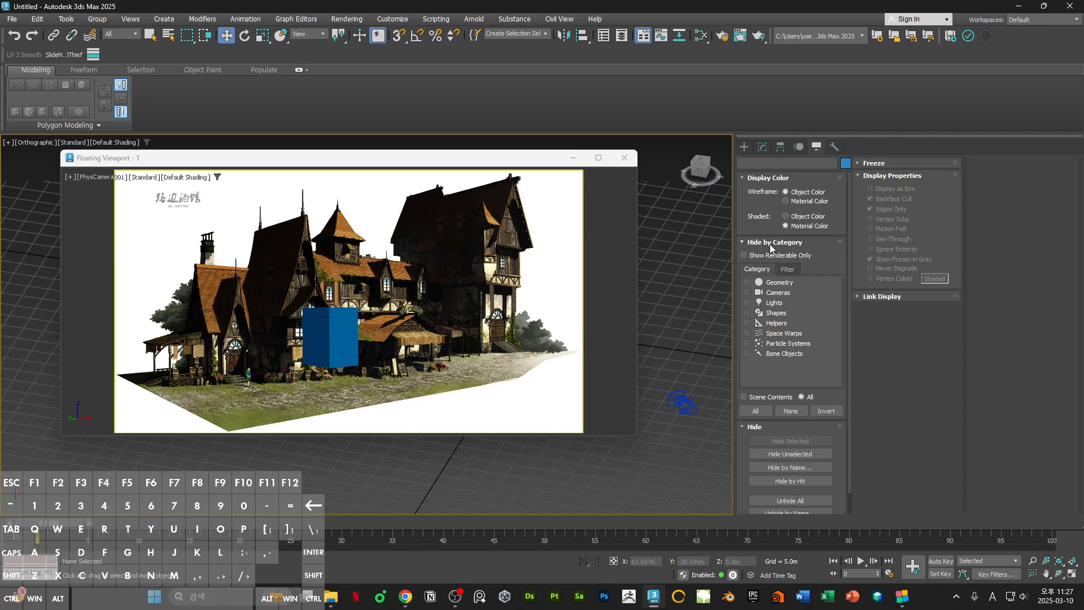
click(748, 293)
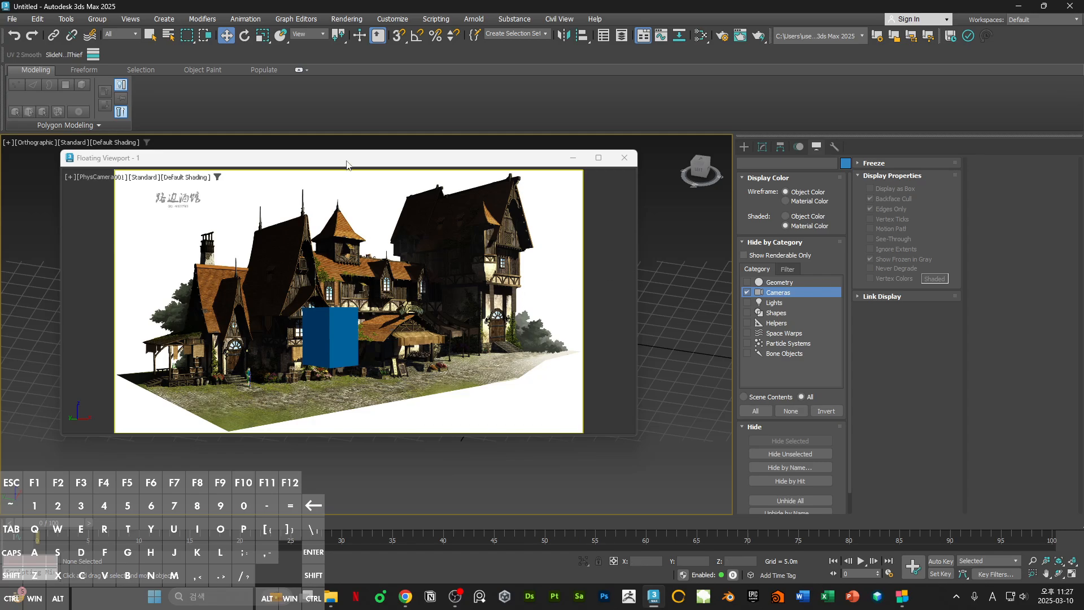
- Switch the floating viewport to Perspective and return it to the PhysCamera001 view
click(105, 178)
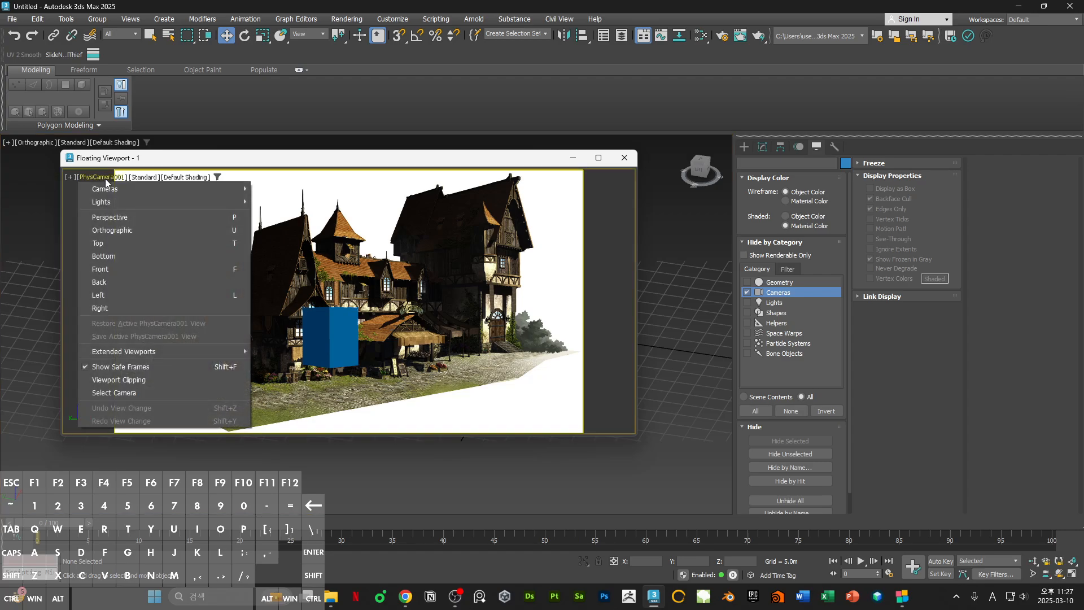
click(116, 218)
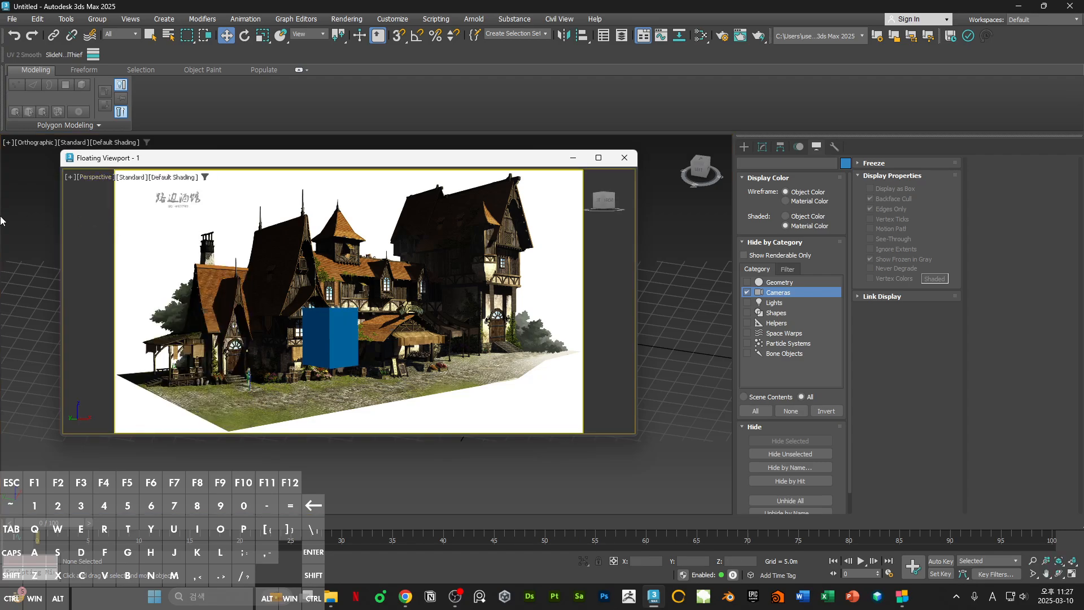
click(3, 220)
click(134, 213)
key(c)
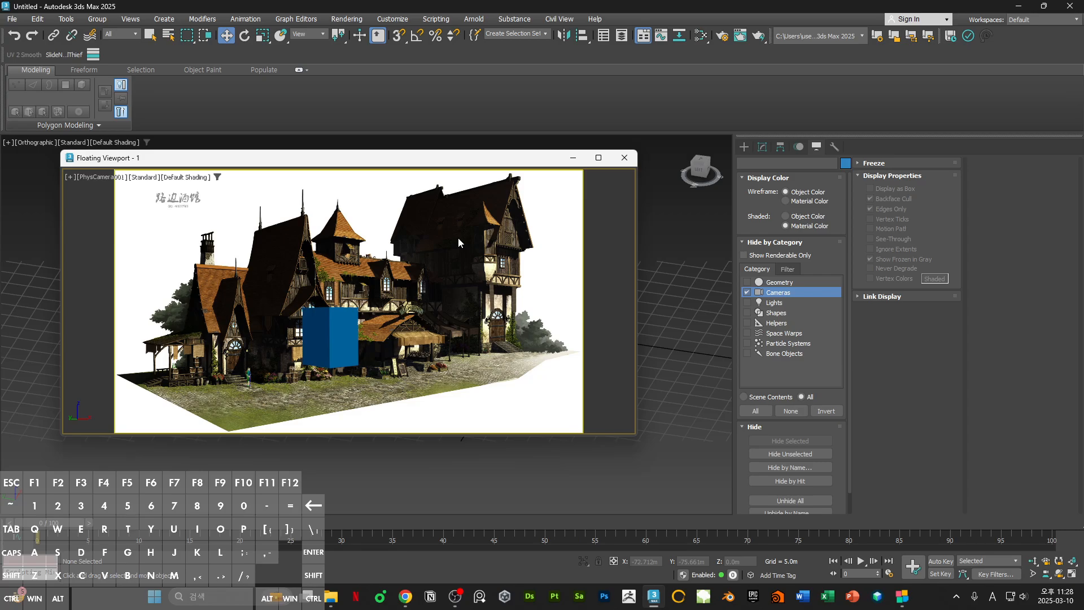
- Move the floating viewport aside, switch the main viewport to Perspective, and frame and select the box
drag(497, 157, 939, 202)
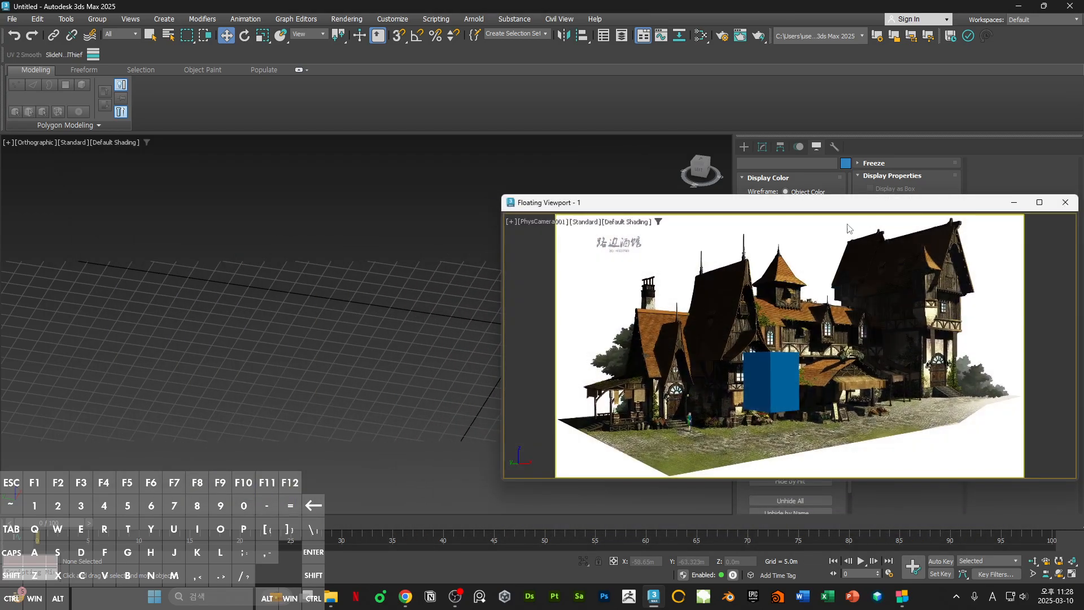
alt+middle_drag(227, 292, 325, 341)
key(p)
key(z)
alt+middle_drag(258, 340, 308, 322)
click(308, 322)
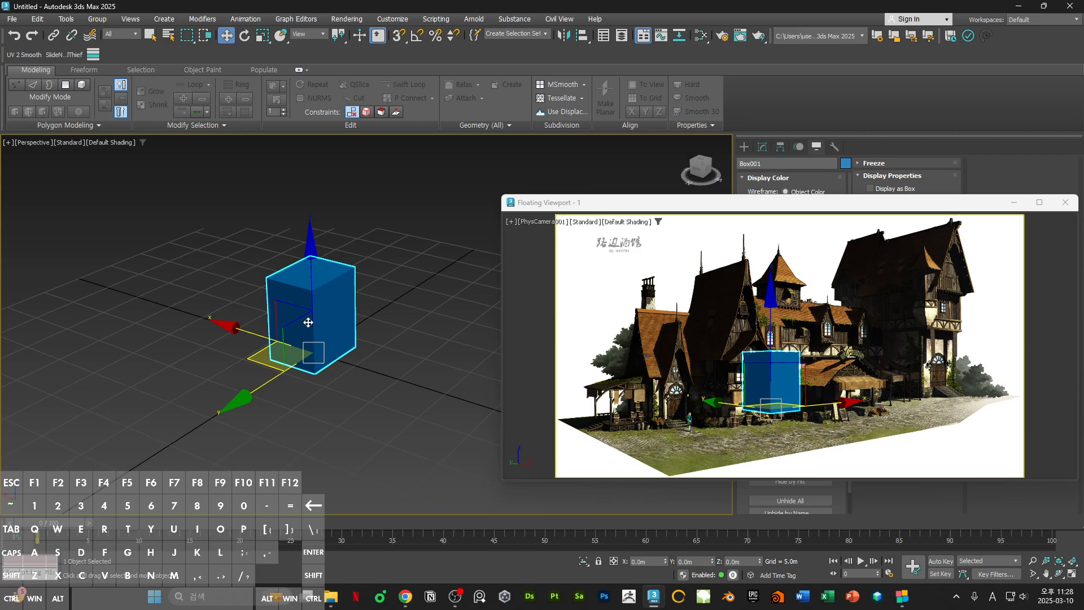
- Open the Slate Material Editor and add a new Physical Material above the existing image material
key(m)
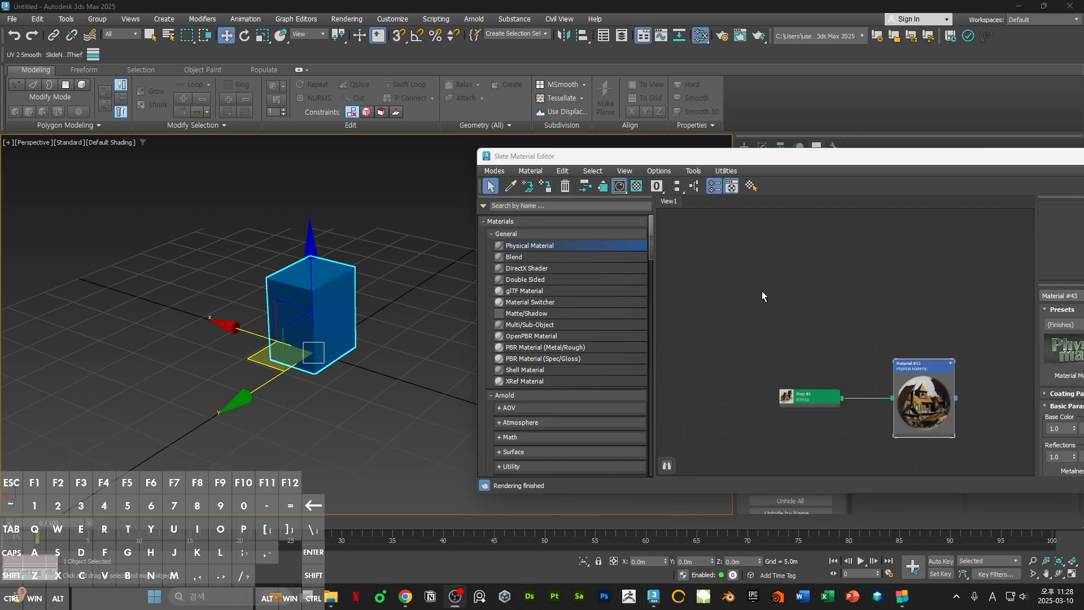
middle_drag(762, 291, 700, 306)
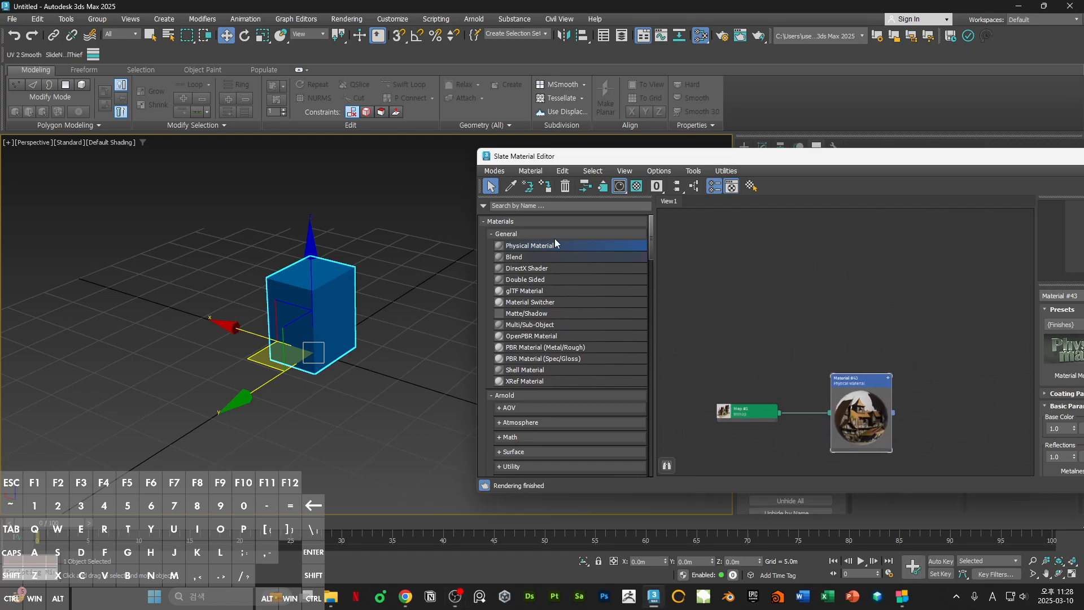
drag(535, 245, 866, 295)
click(948, 257)
drag(865, 158, 692, 134)
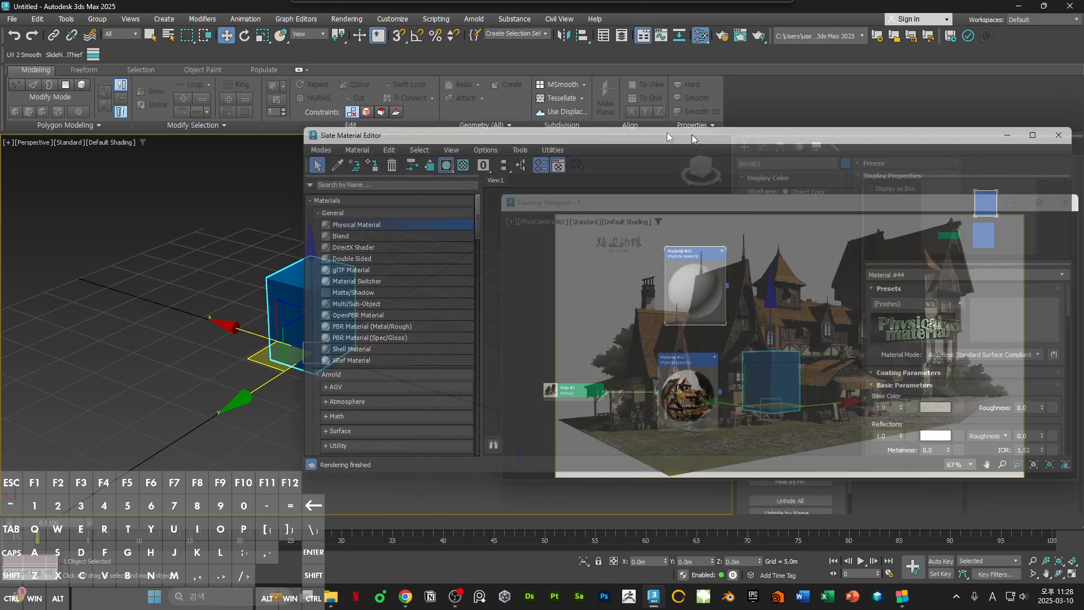
drag(306, 179, 449, 179)
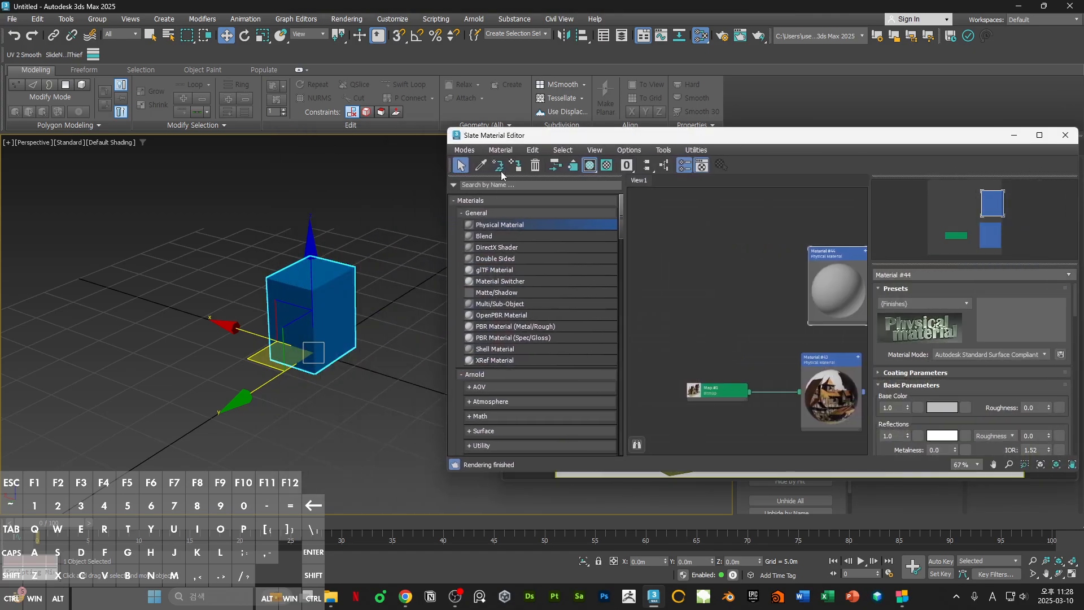
drag(792, 146, 613, 133)
middle_drag(649, 267, 582, 259)
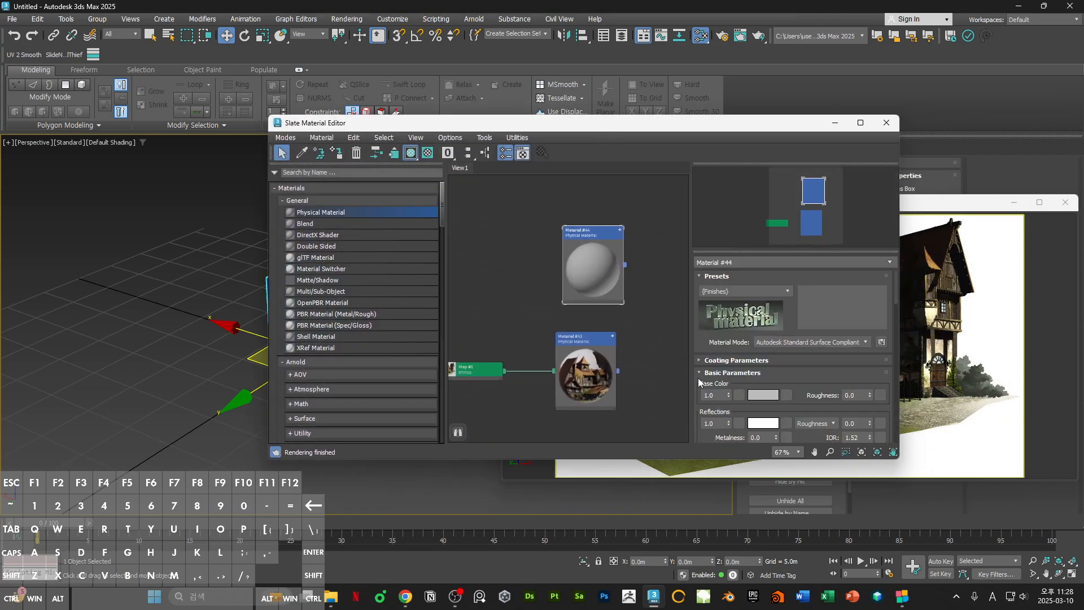
- Set the new physical material's transparency weight to 1.0
scroll(698, 373, down, 10)
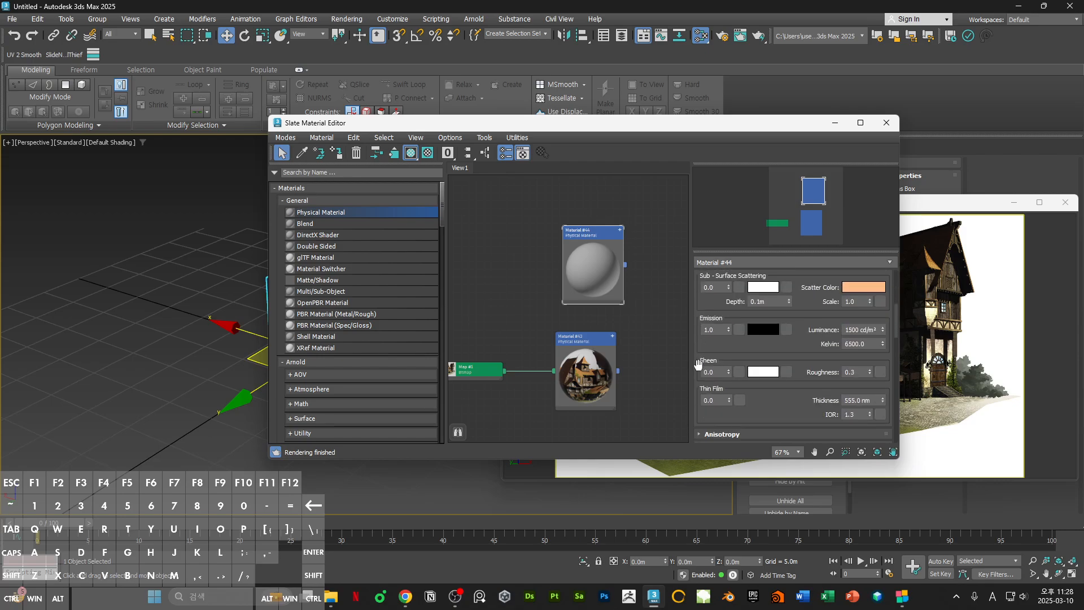
scroll(698, 364, down, 2)
scroll(699, 364, up, 2)
scroll(698, 364, down, 10)
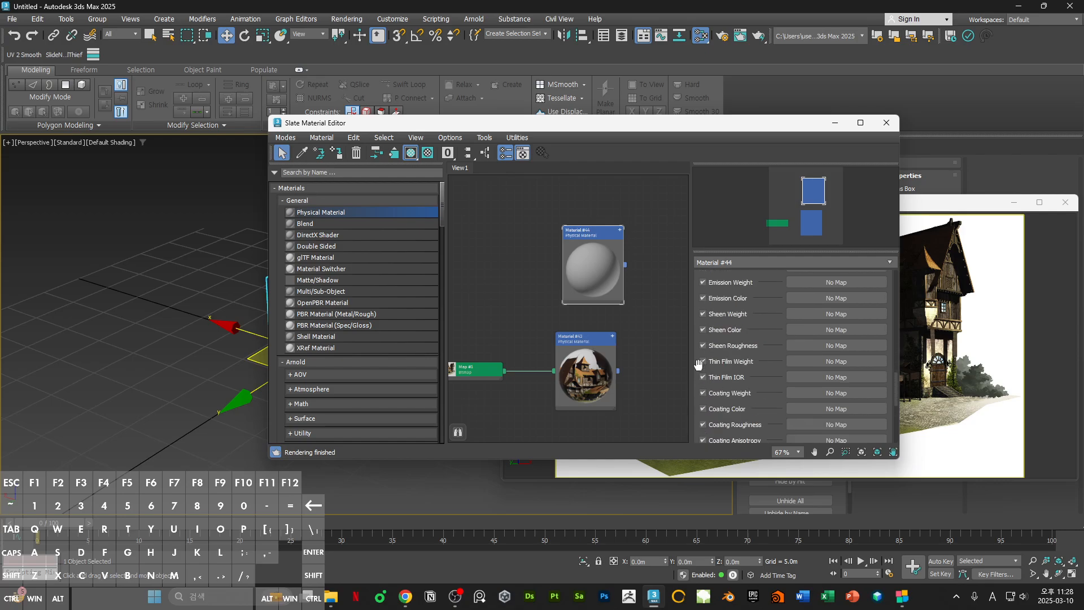
scroll(699, 364, up, 5)
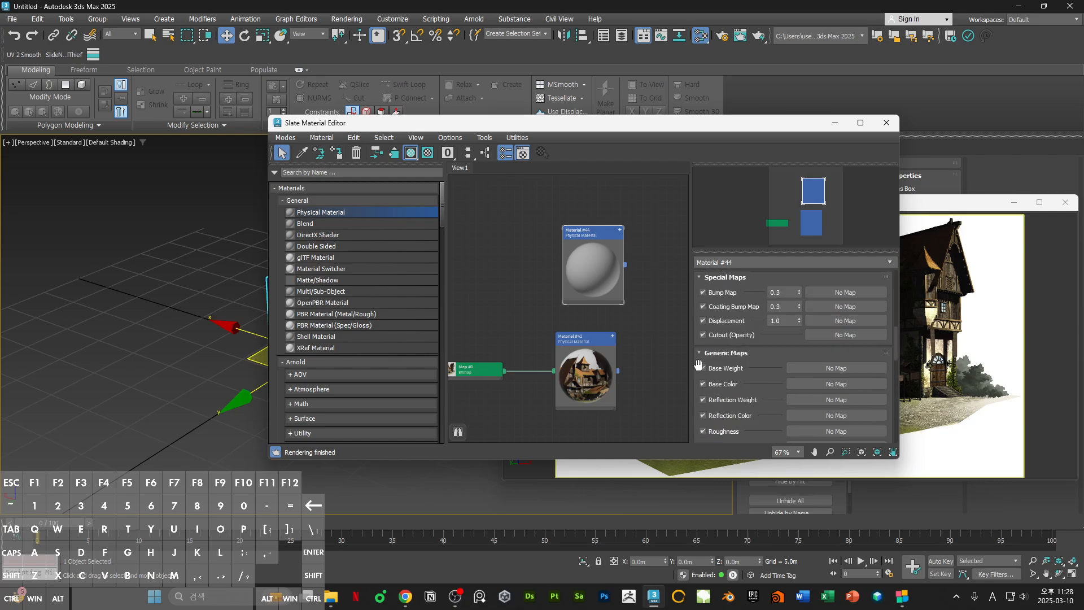
scroll(699, 364, up, 8)
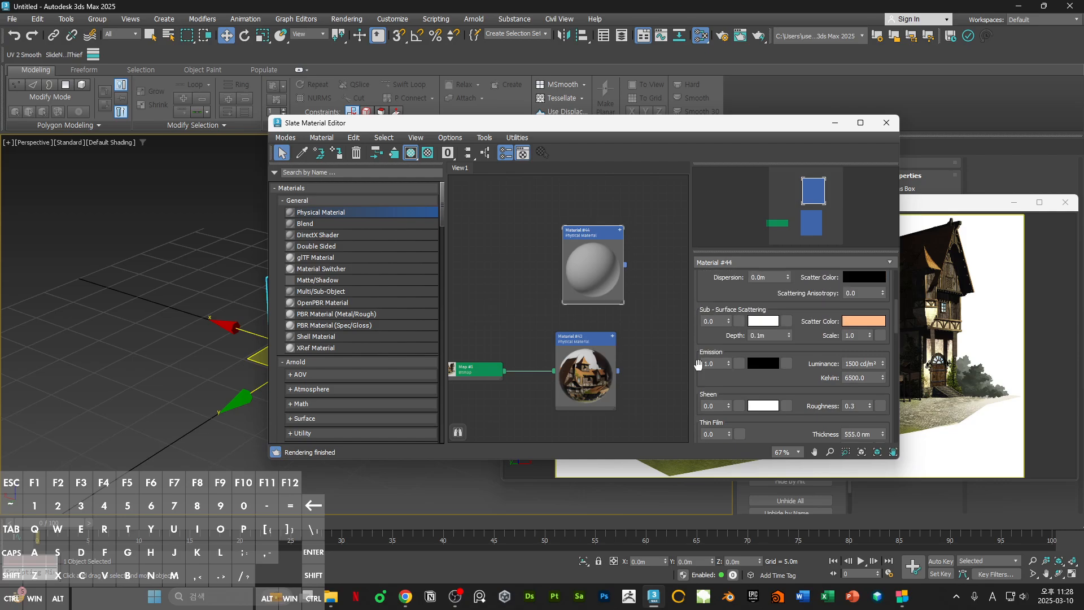
scroll(698, 364, up, 3)
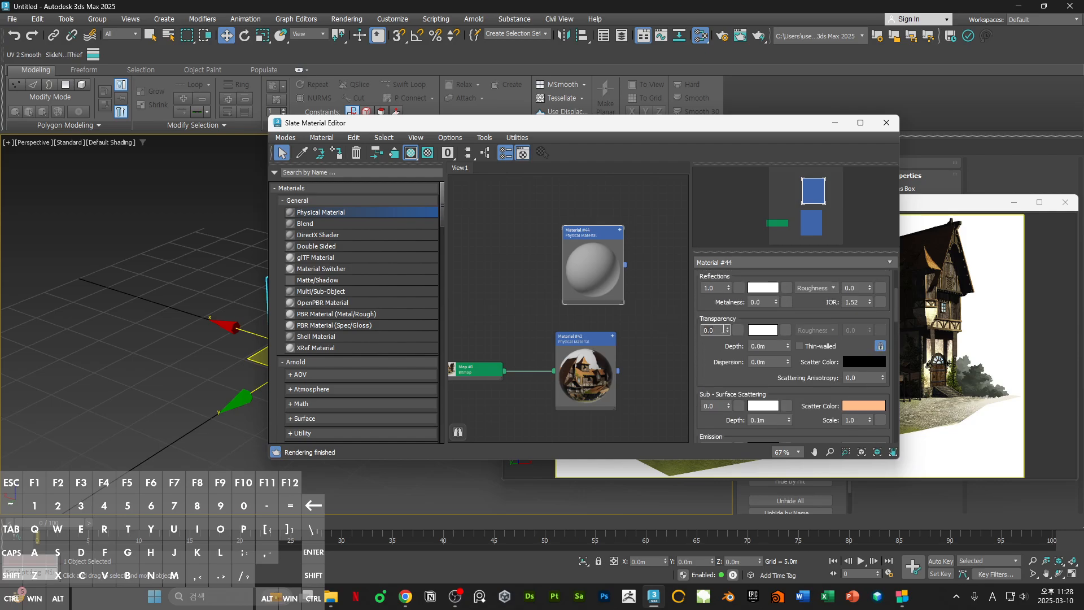
text(1)
key(Return)
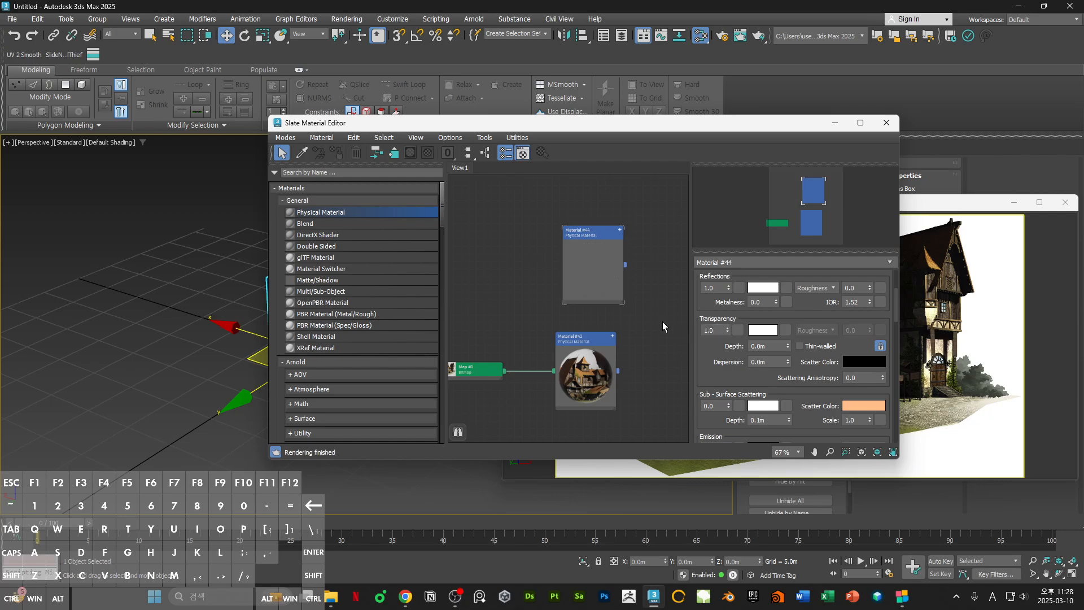
- Assign the transparent material to the box, display it in the viewports, and close the material editor
drag(535, 125, 752, 176)
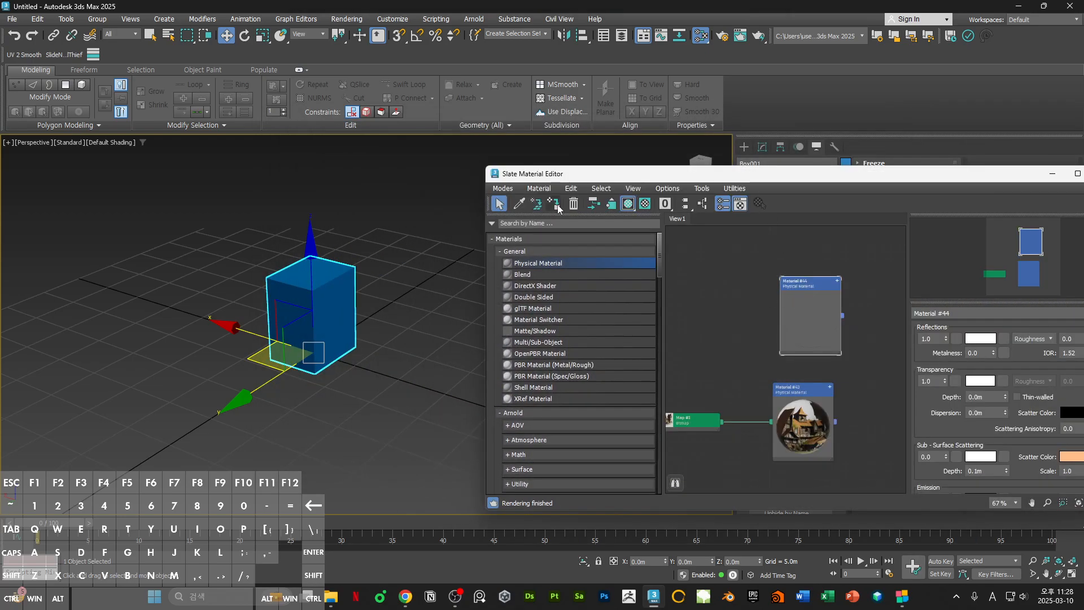
click(276, 307)
click(609, 204)
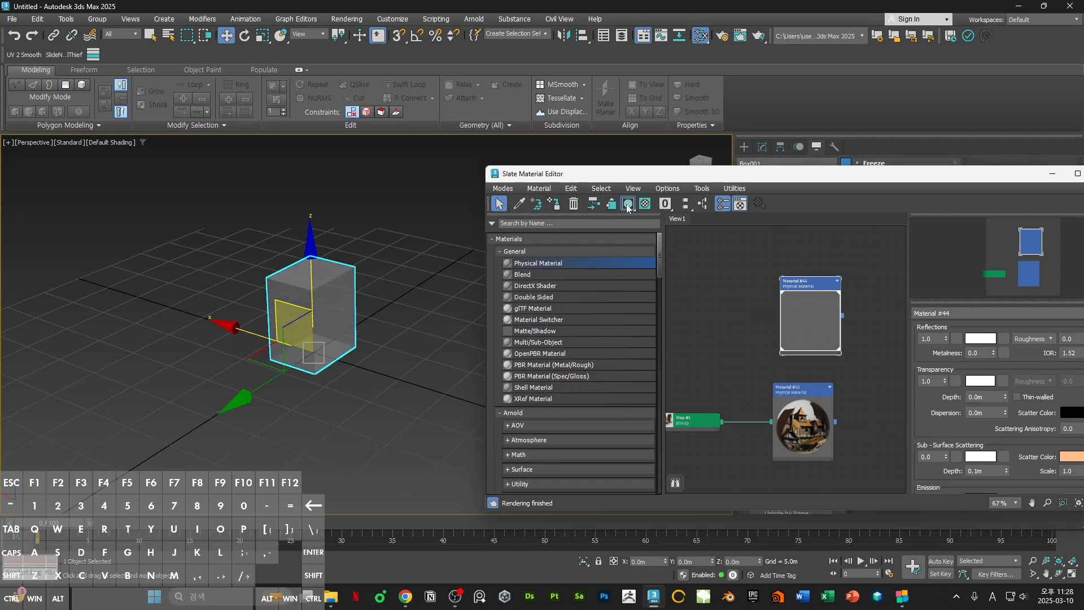
drag(631, 205, 653, 228)
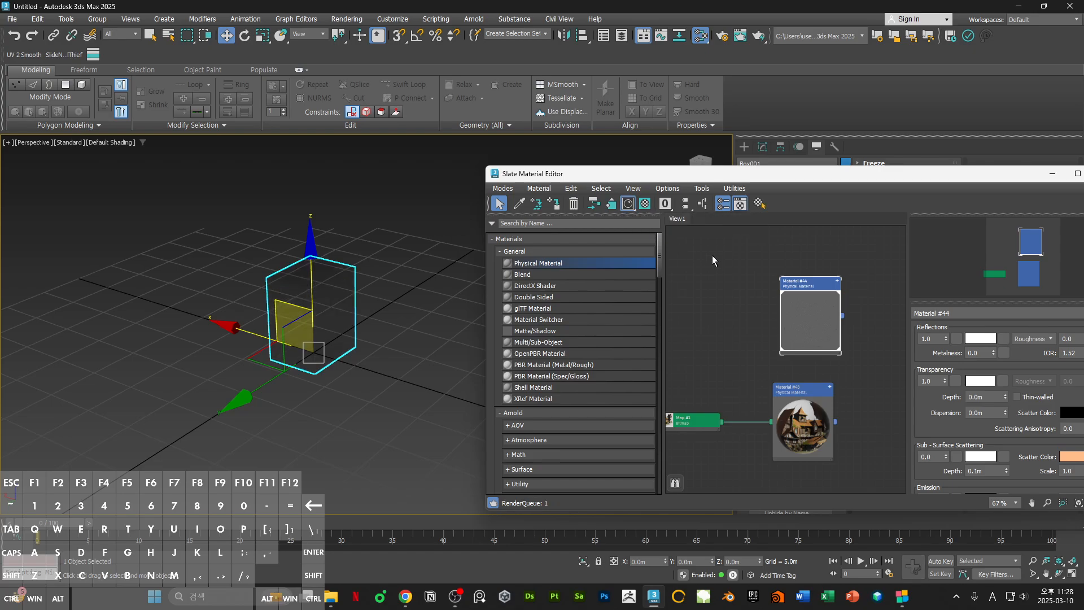
key(m)
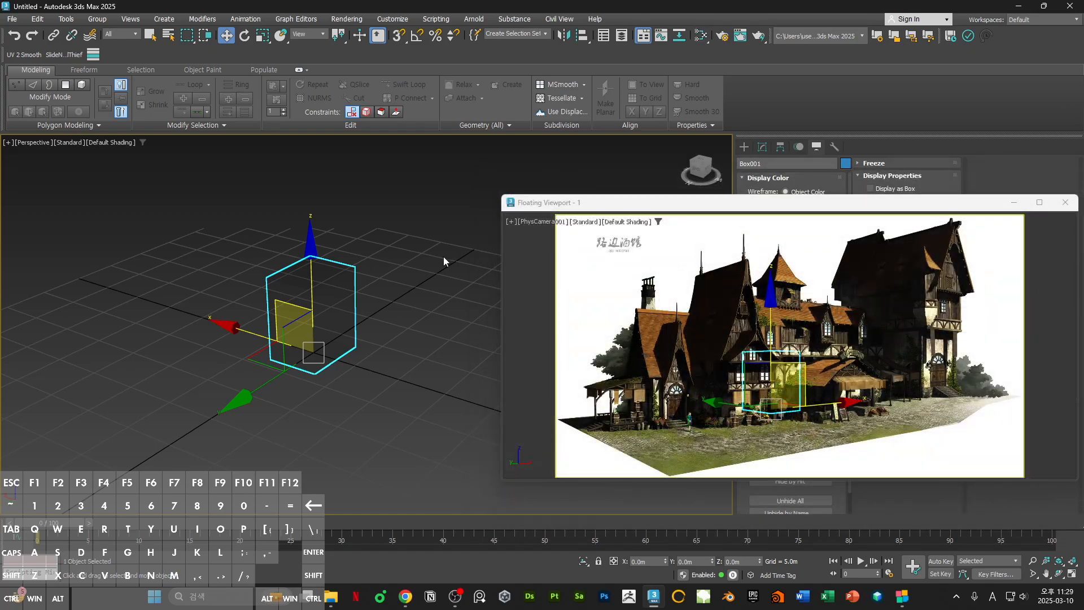
- Turn on edged faces in the floating camera viewport and deselect the box
click(437, 260)
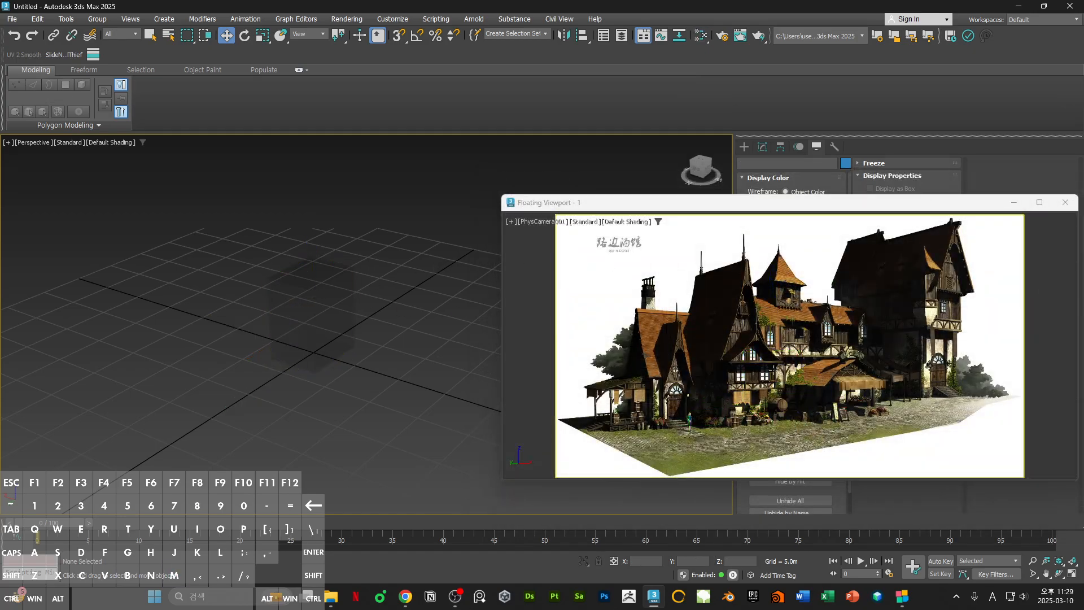
click(774, 369)
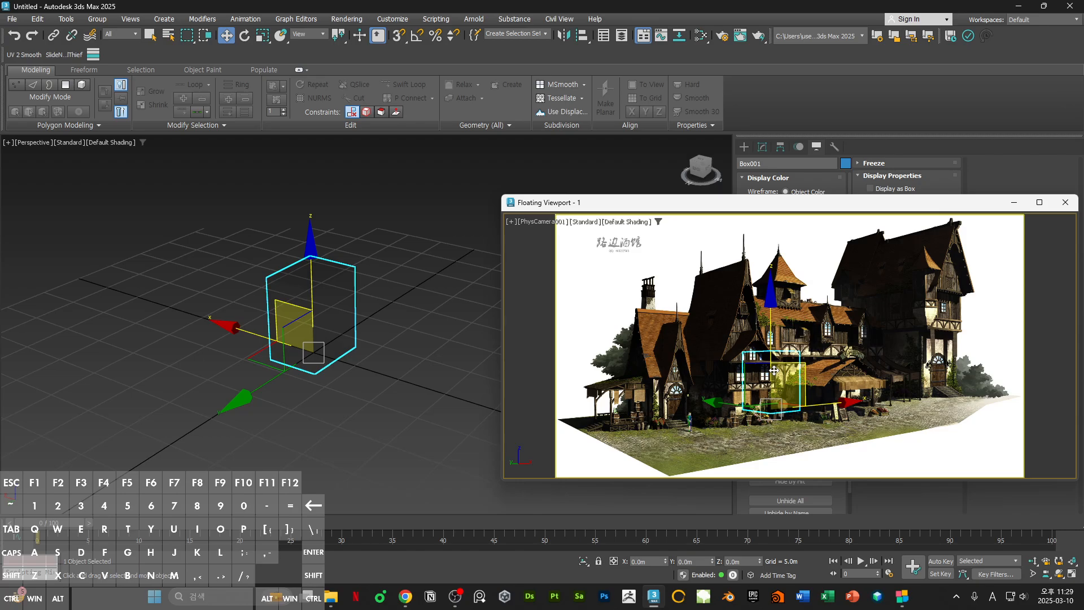
key(F4)
click(679, 320)
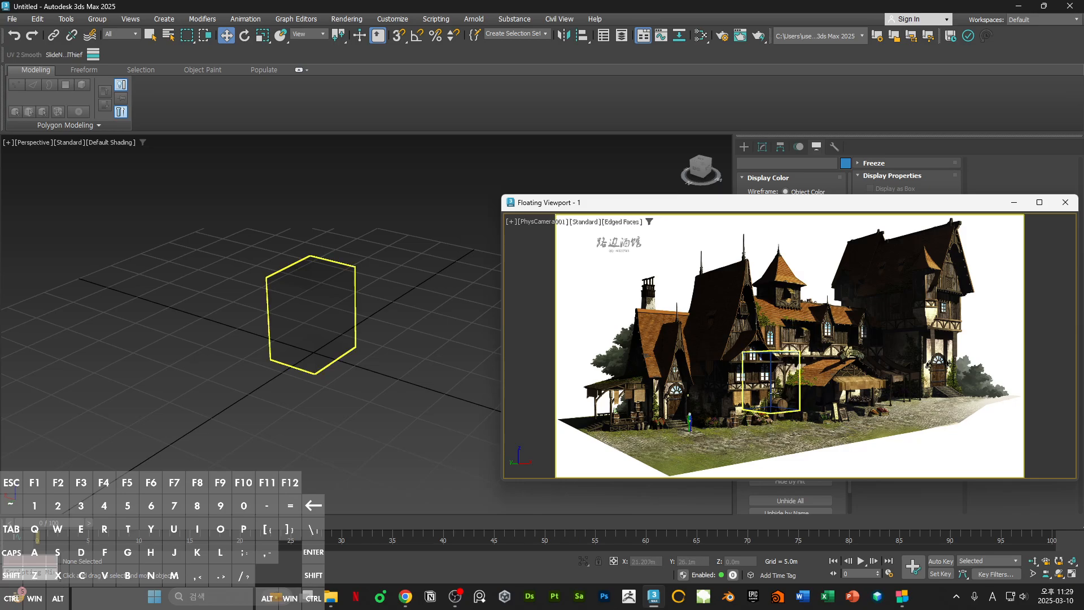
- Enter the box's polygon level and move its side and front polygons to roughly cover the gabled building's lower part in the camera view
click(760, 389)
key(4)
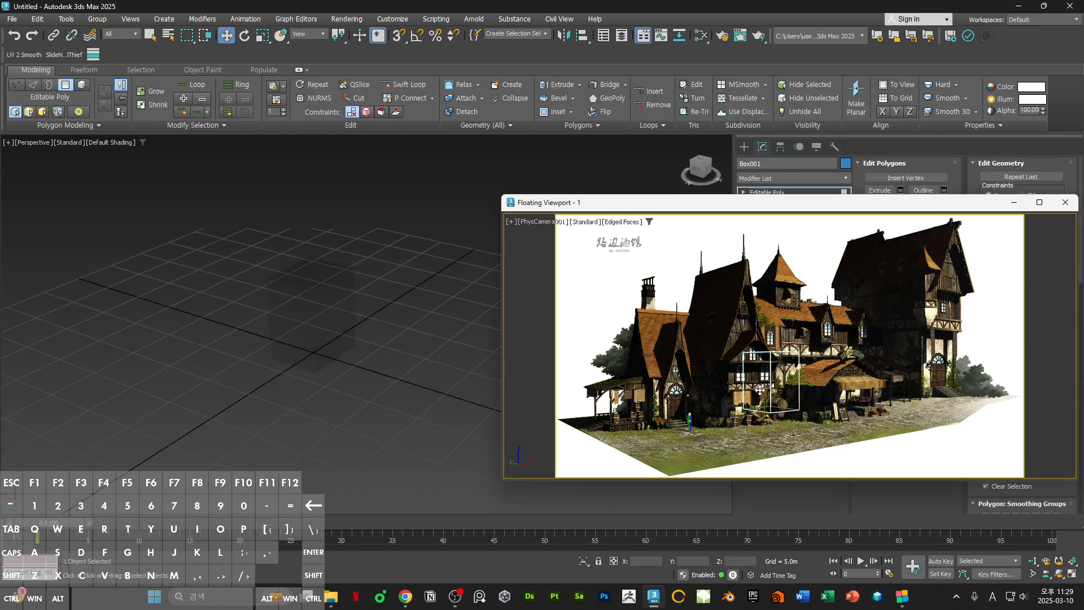
click(760, 390)
drag(826, 381, 730, 408)
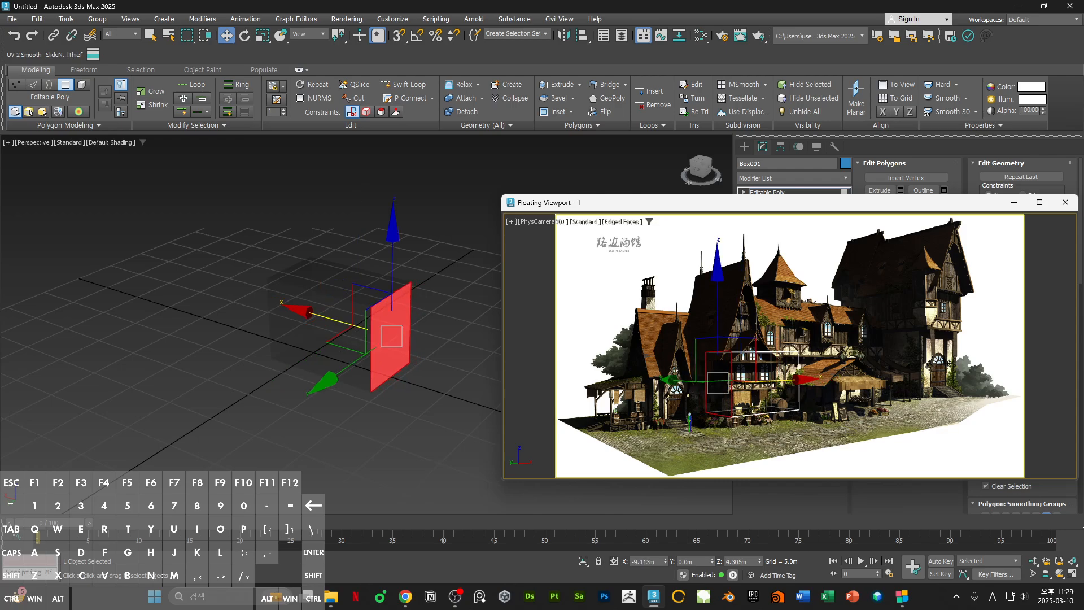
drag(773, 381, 762, 435)
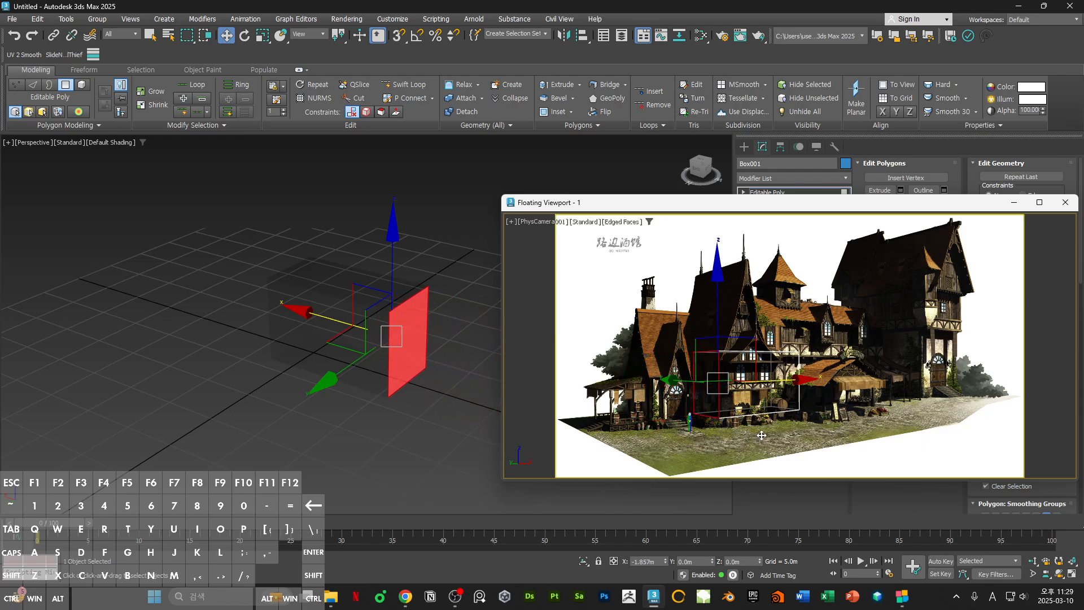
click(757, 402)
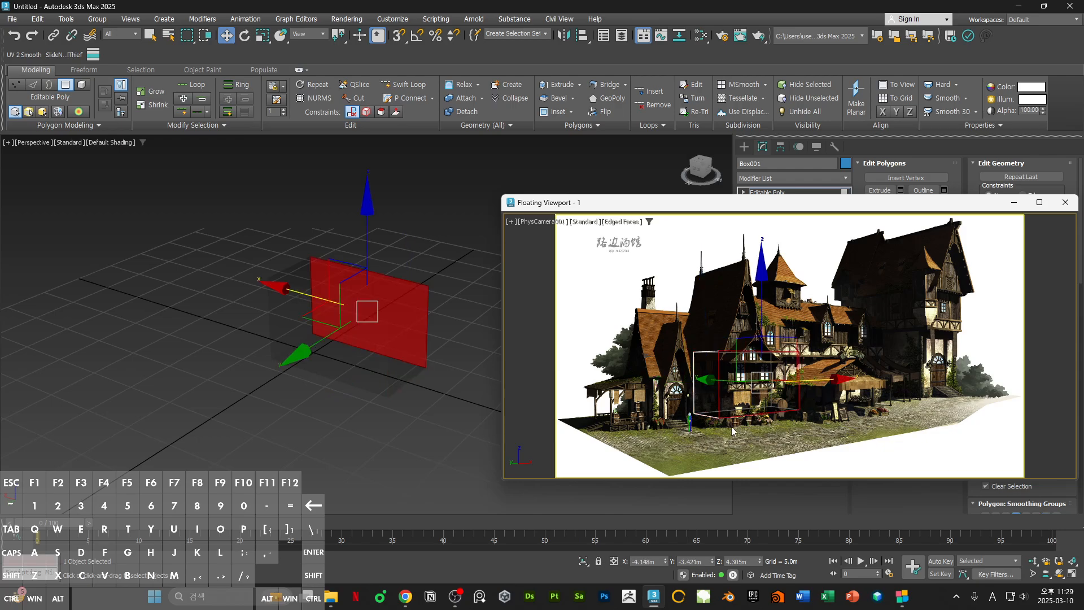
drag(706, 388, 768, 383)
click(719, 402)
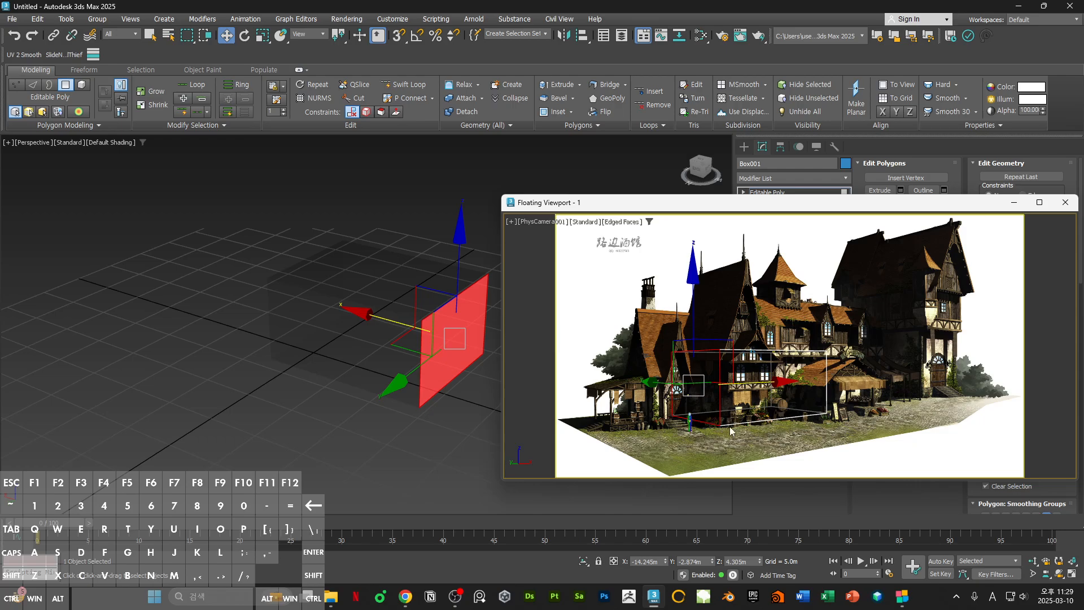
- Maximize the floating viewport and move the box's rear polygon forward to the back edge of the gabled building's ground-floor wall
double_click(777, 206)
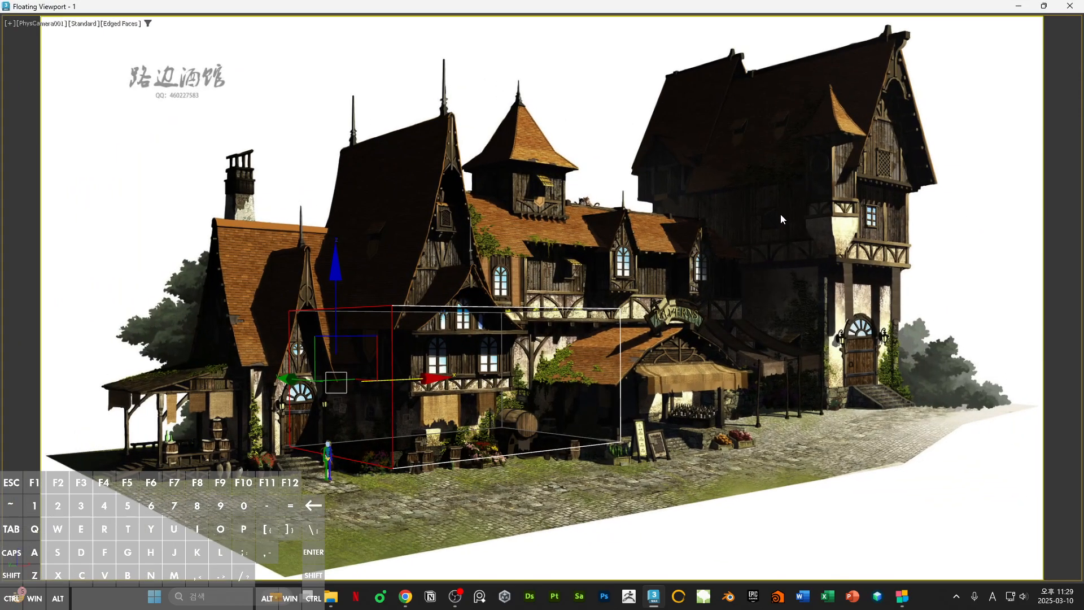
click(611, 471)
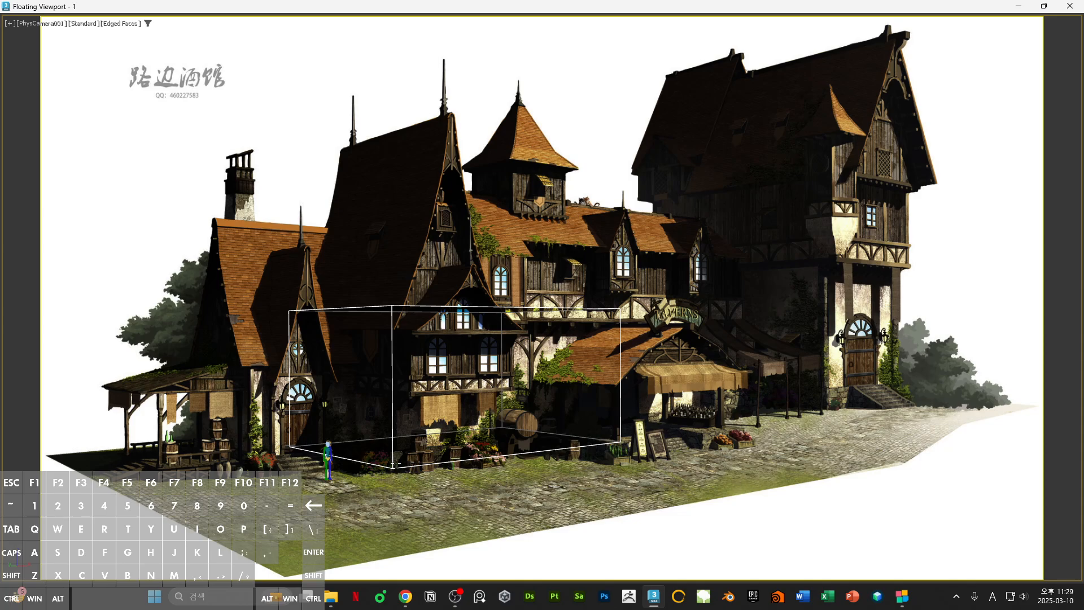
click(416, 446)
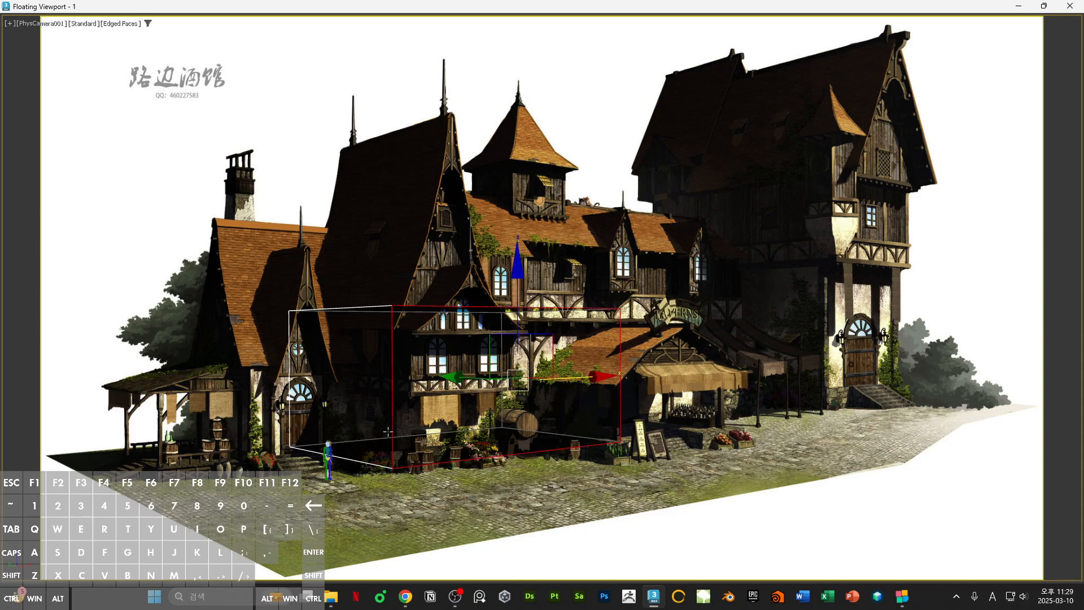
click(370, 407)
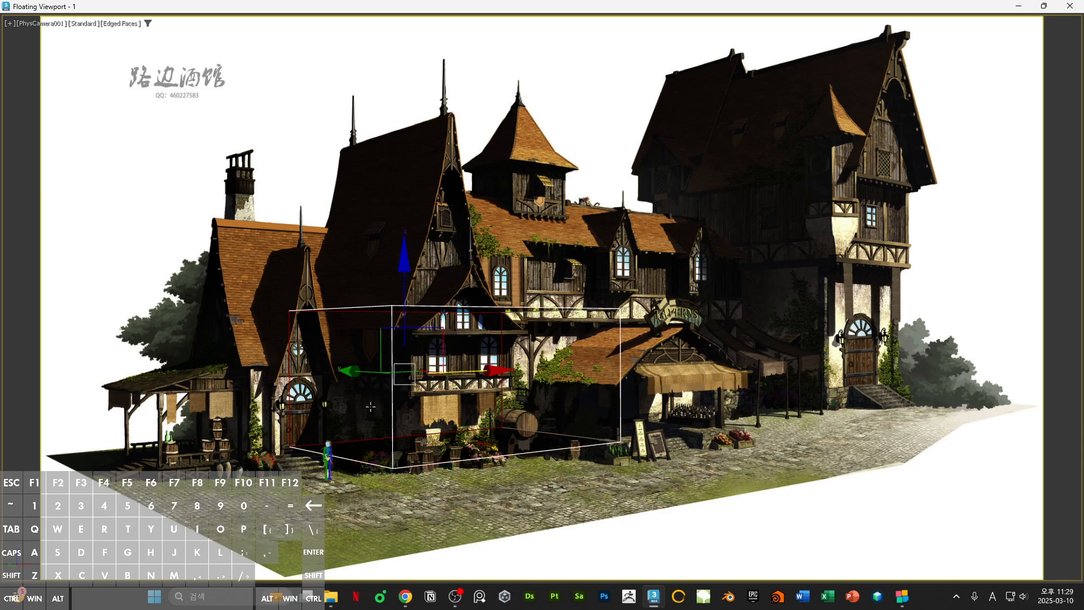
key(F2)
key(F2)
drag(352, 372, 417, 400)
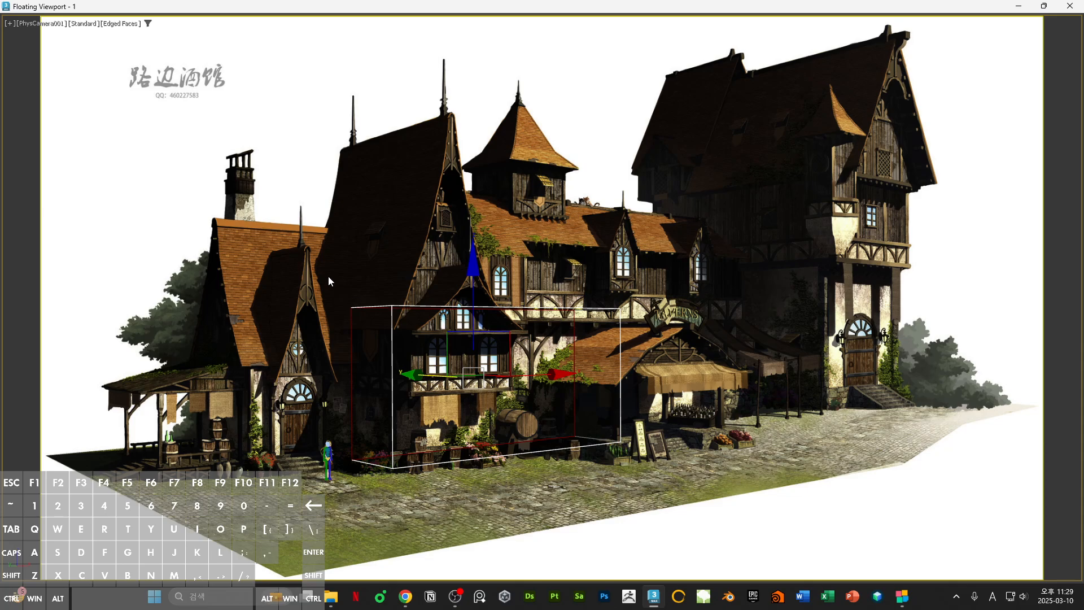
- Lower the box's top vertices to the ground-floor height and move its right-side vertices in to the front wall's right edge
key(1)
drag(283, 278, 650, 336)
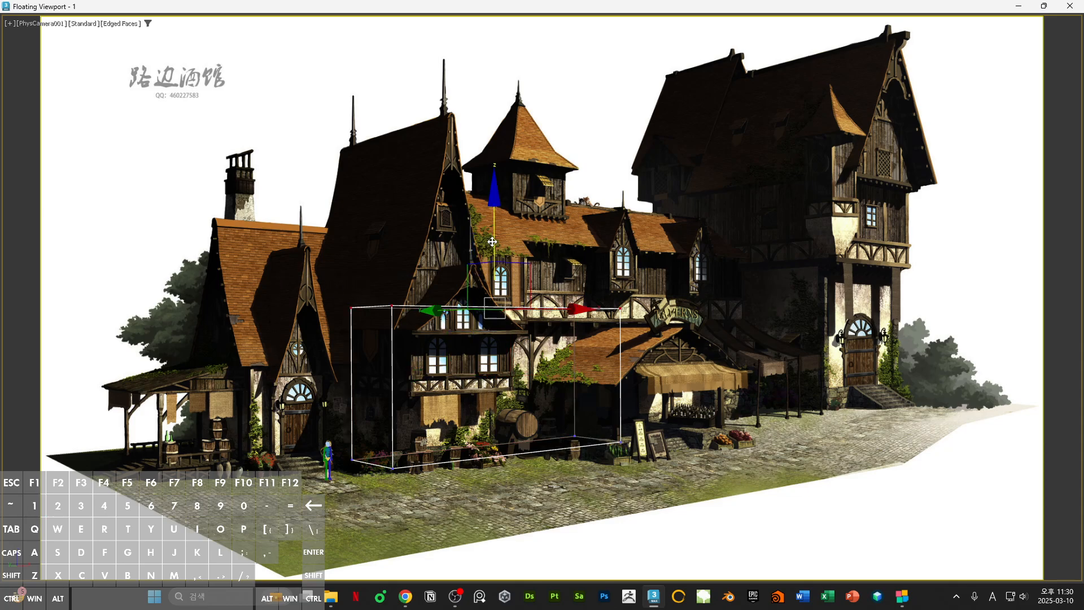
drag(492, 242, 686, 479)
click(726, 402)
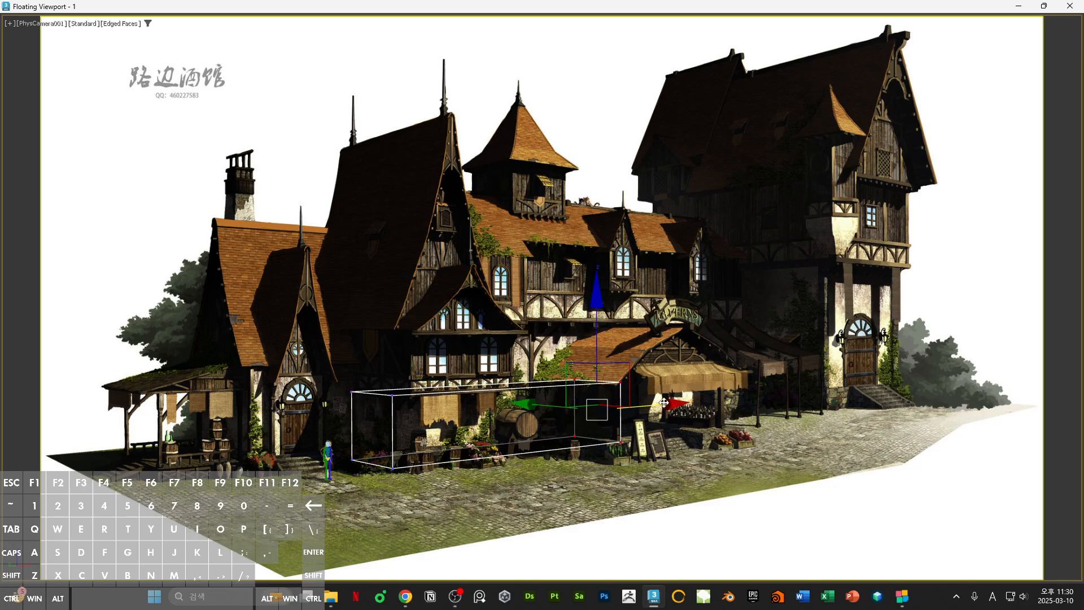
drag(663, 402, 493, 427)
click(611, 409)
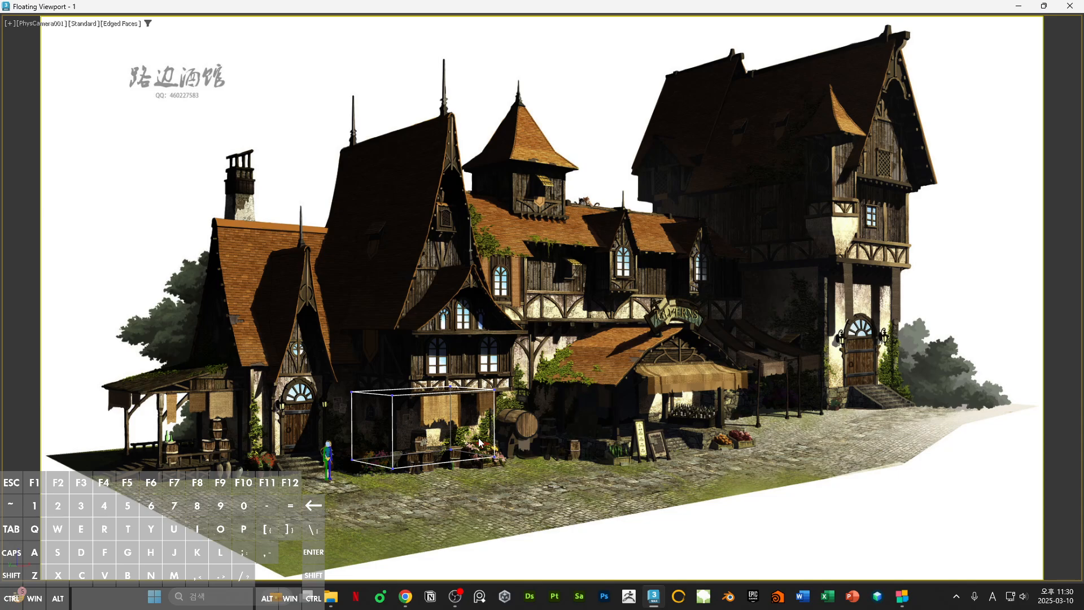
- Try shifting the front polygon, undo it, and realign the box's rear polygon with the back edge of the ground-floor wall
click(456, 444)
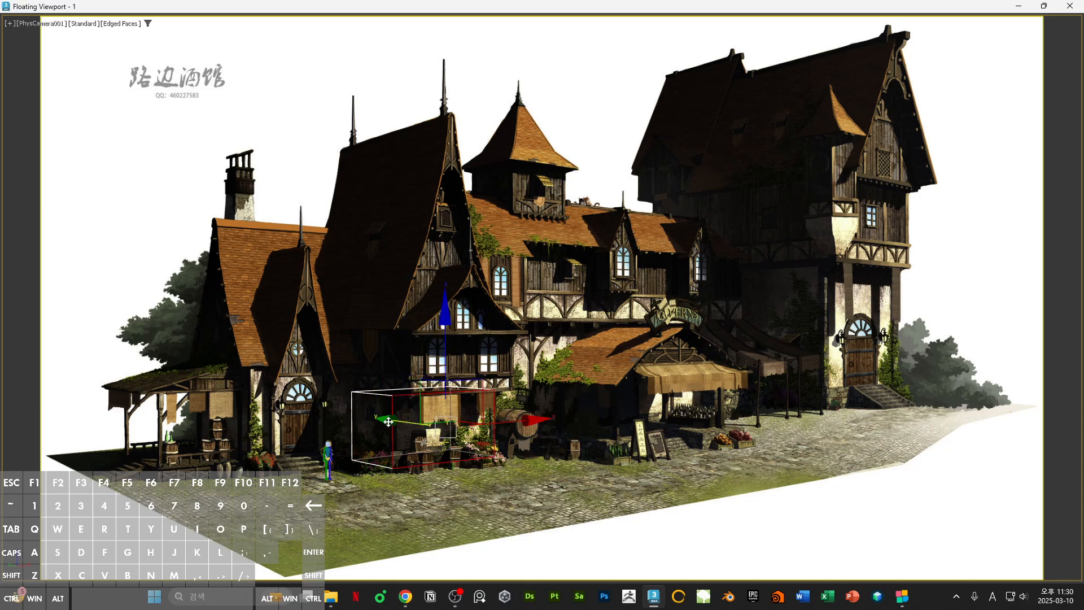
drag(393, 422, 452, 470)
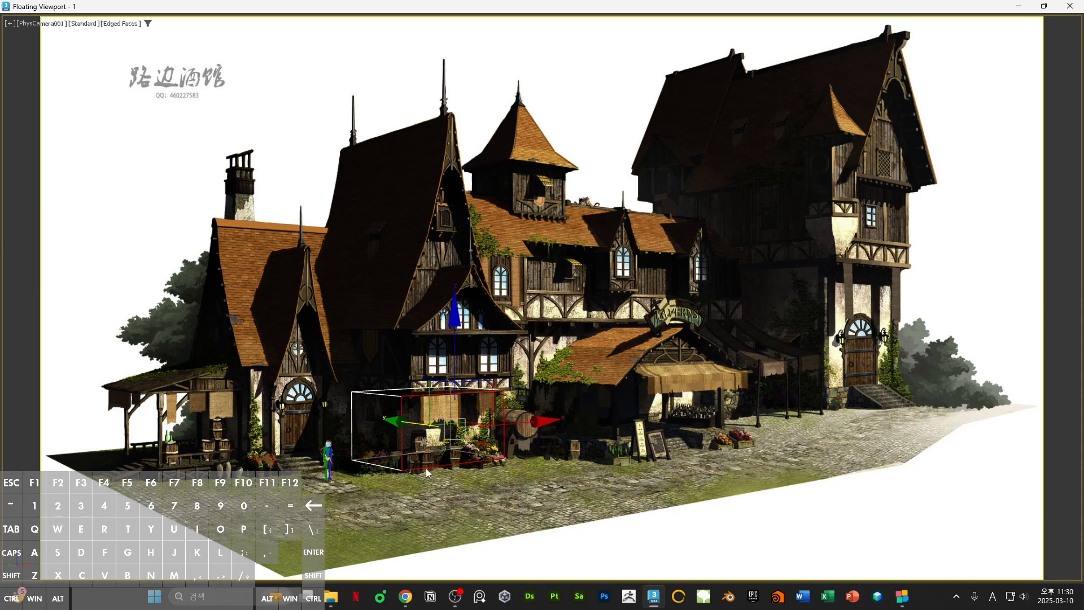
key(ctrl+z)
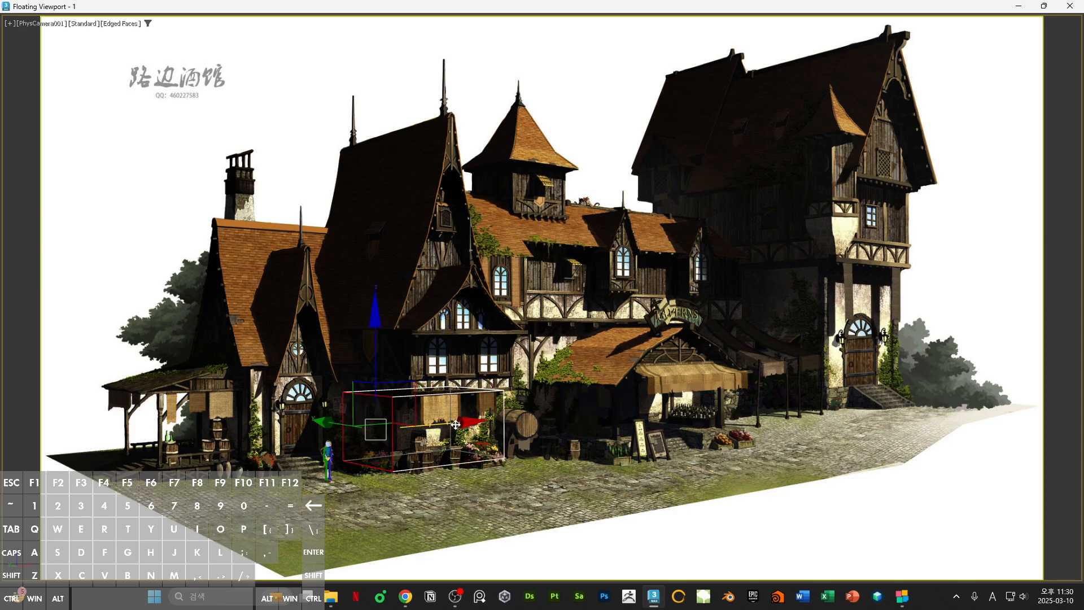
click(359, 433)
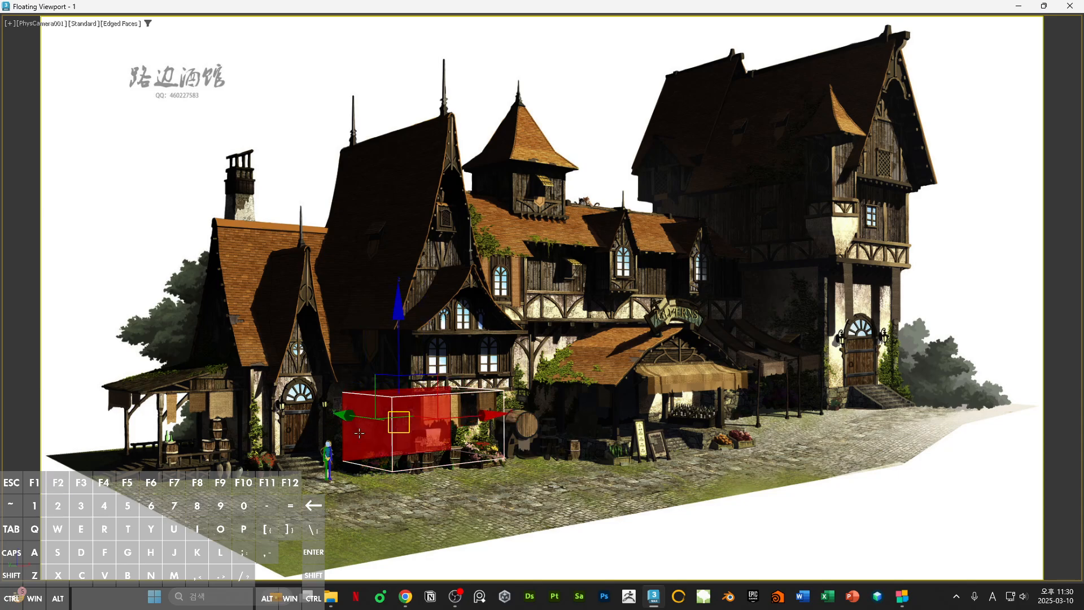
key(F2)
drag(350, 416, 360, 427)
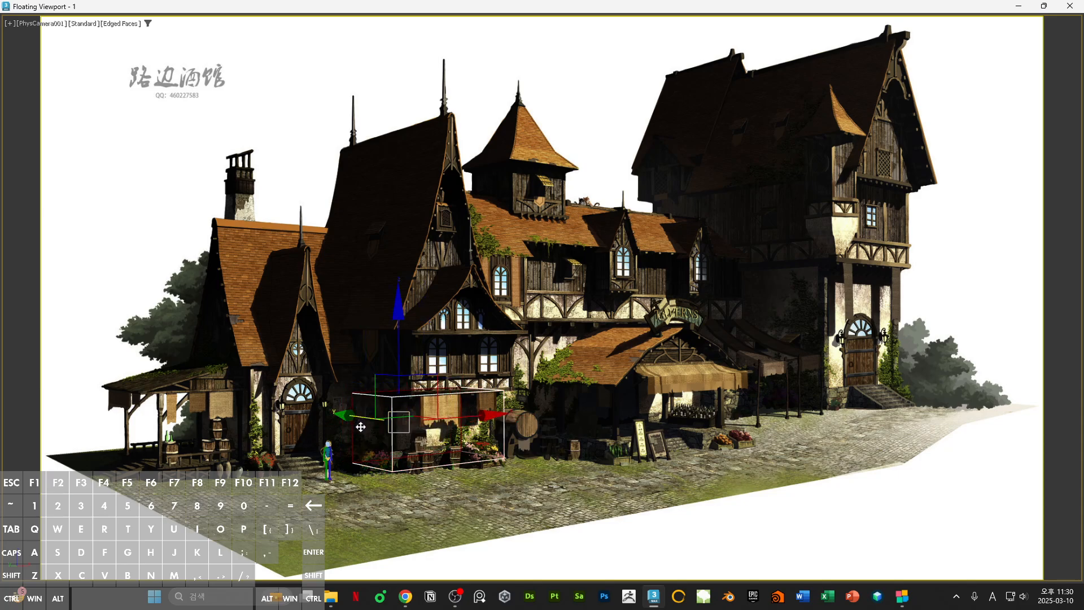
- Move the box's right-side vertices back in to the right edge of the ground-floor front wall
click(557, 370)
click(492, 426)
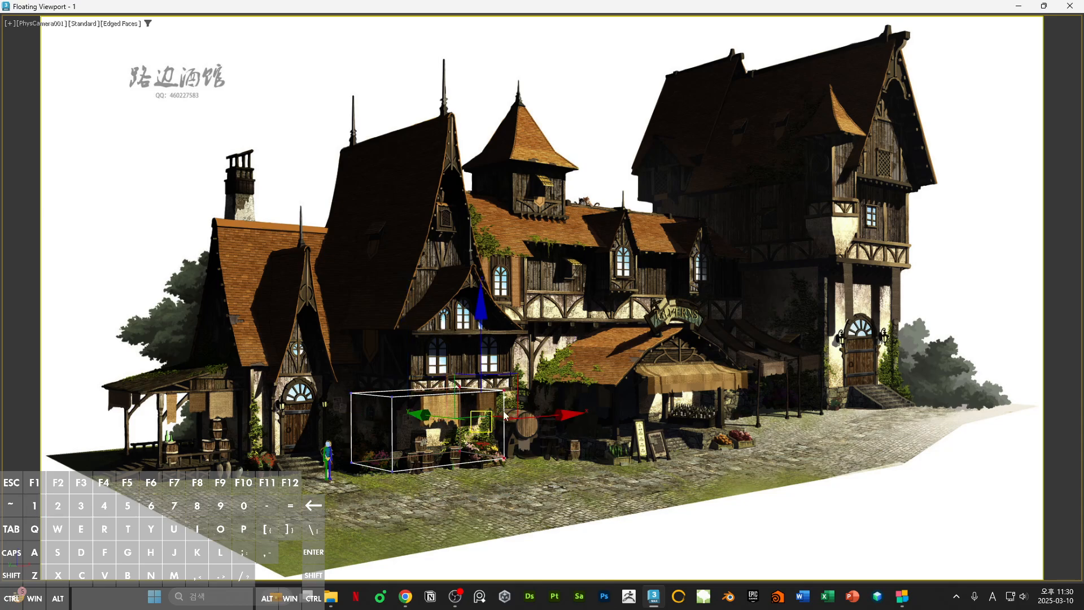
drag(559, 425, 547, 420)
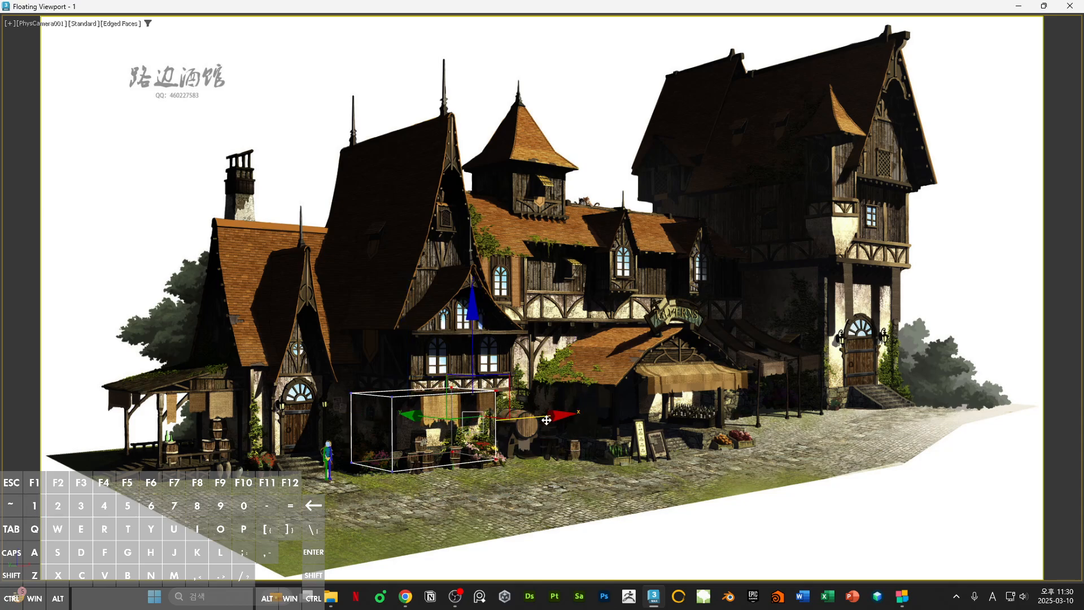
click(582, 441)
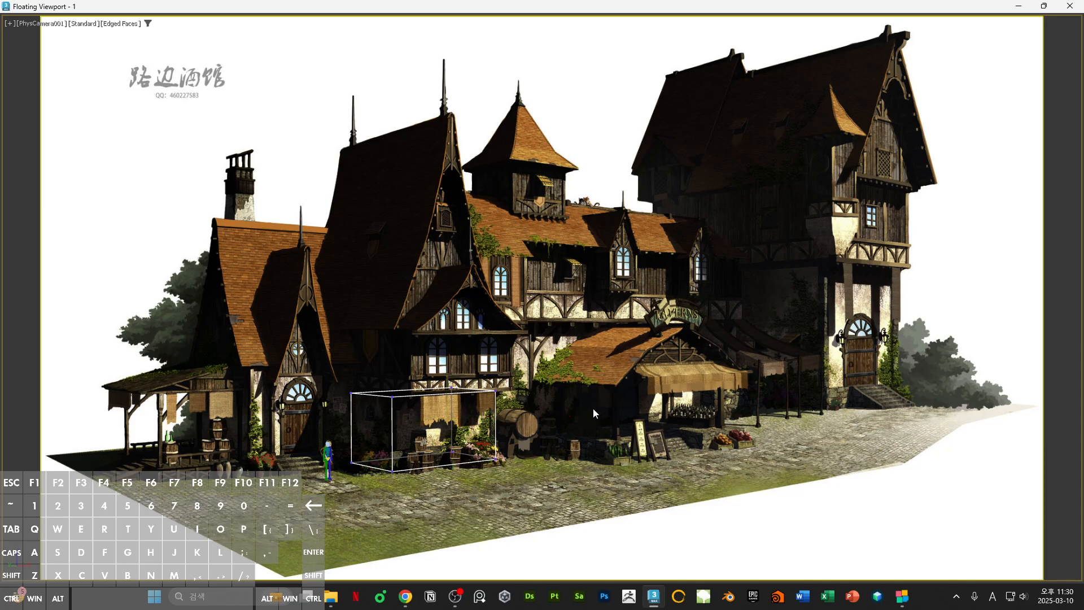
- Extrude the box's top polygon up to the second-floor height, and extrude the upper front polygon outward to form the overhang
click(418, 397)
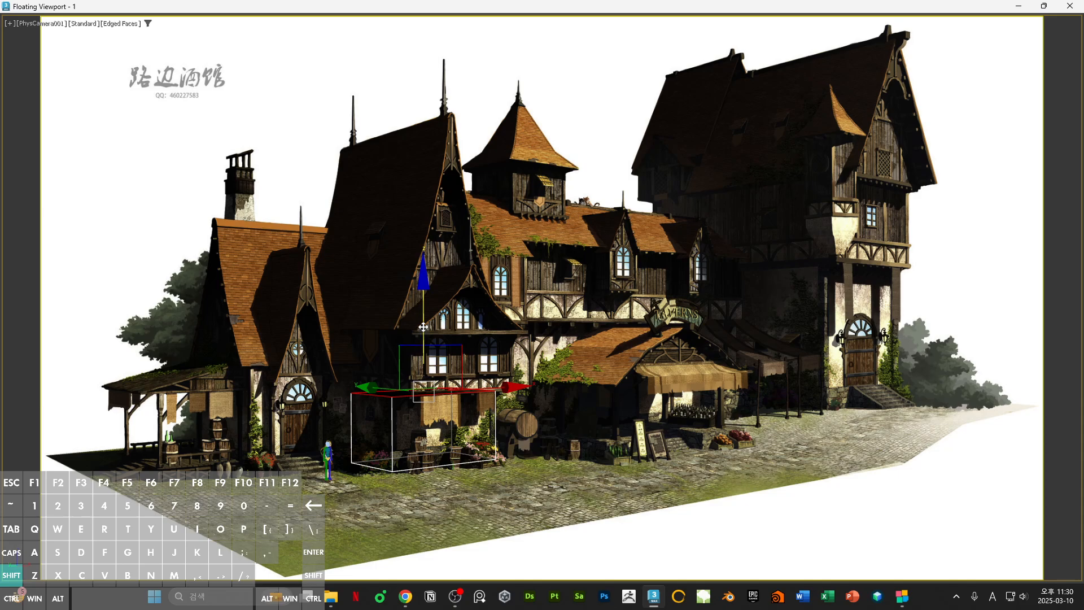
shift+drag(422, 327, 423, 266)
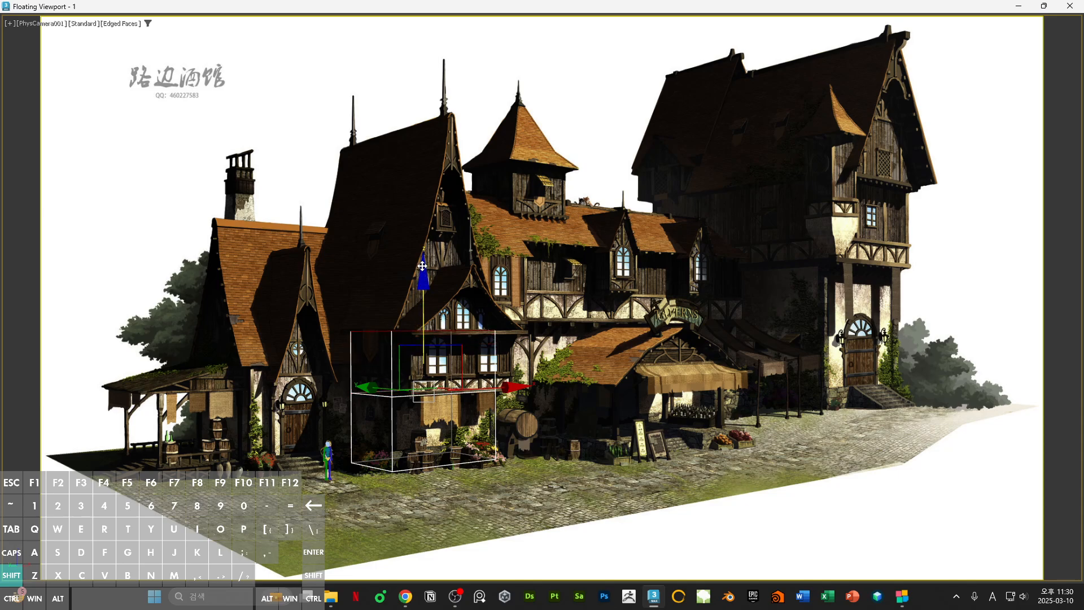
click(460, 372)
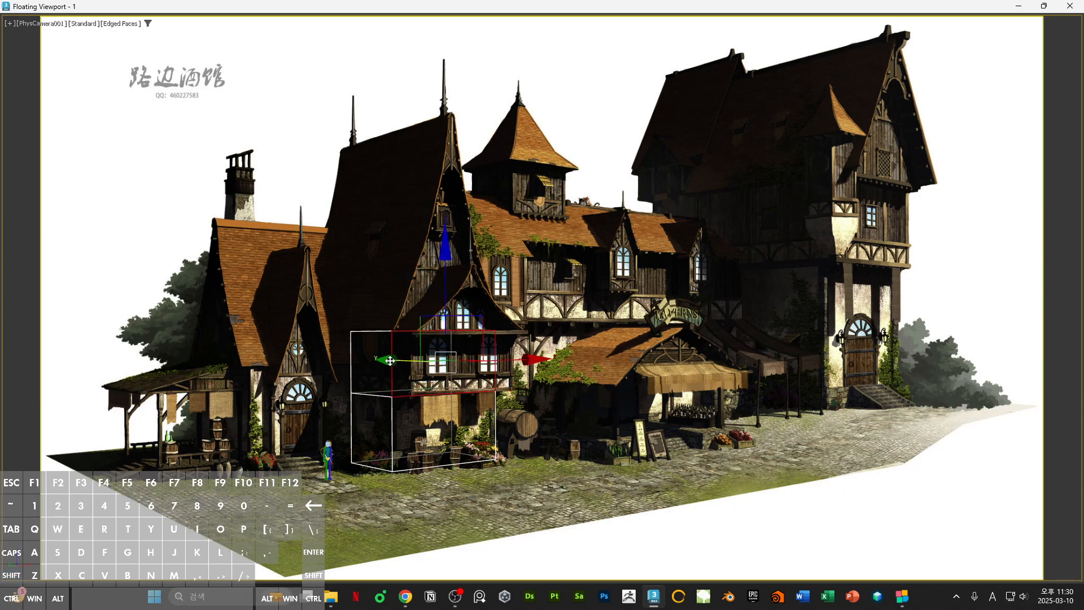
shift+drag(390, 360, 411, 365)
click(585, 399)
- Adjust the vertices between the two floors to the overhang line and nudge the right-side vertices slightly inward to match the reference
key(1)
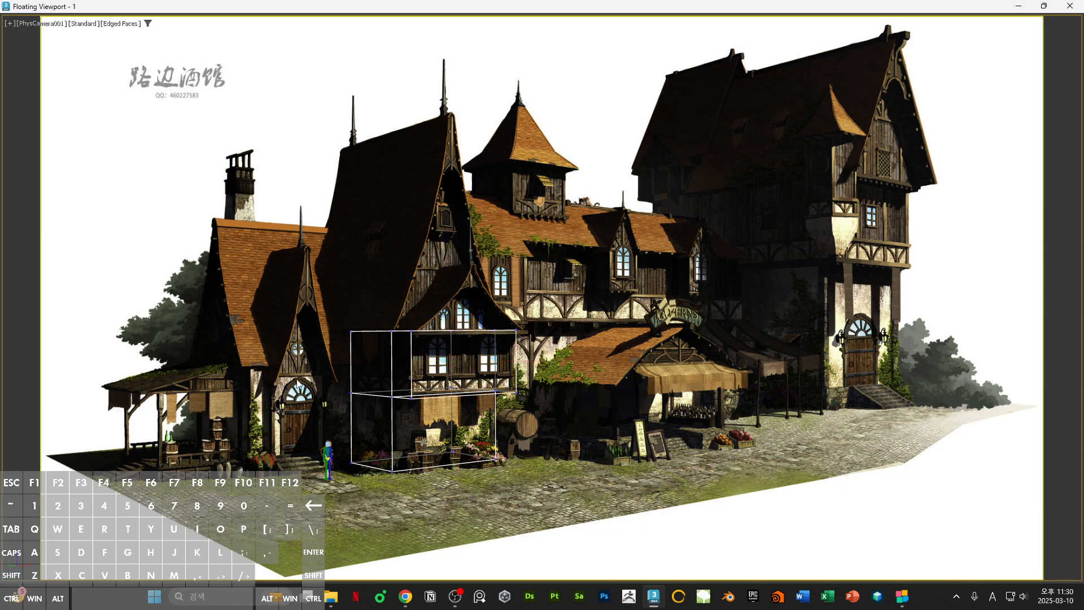
drag(615, 427, 614, 428)
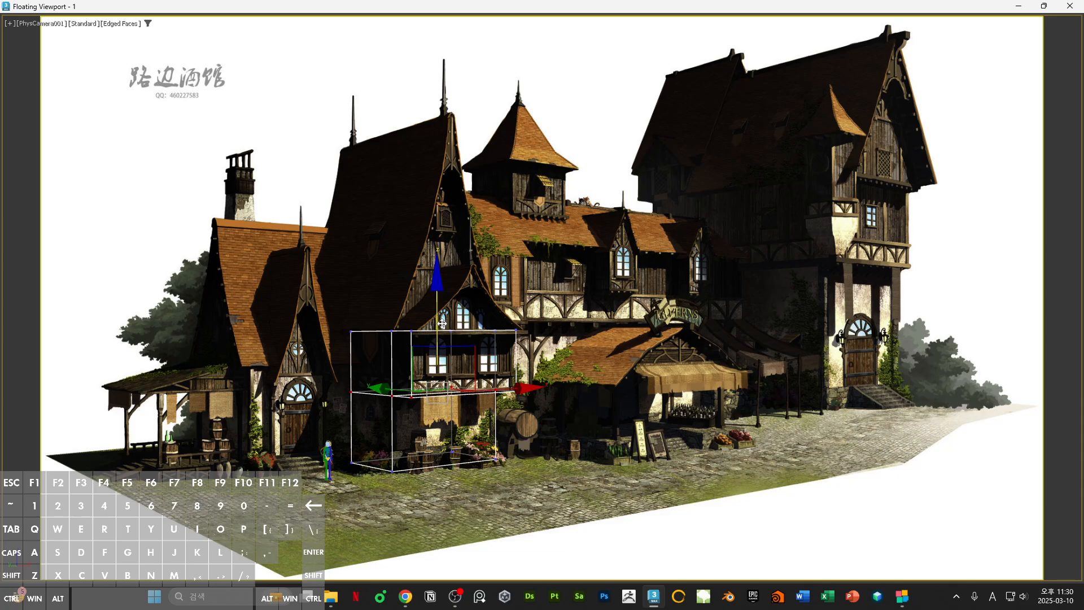
click(590, 342)
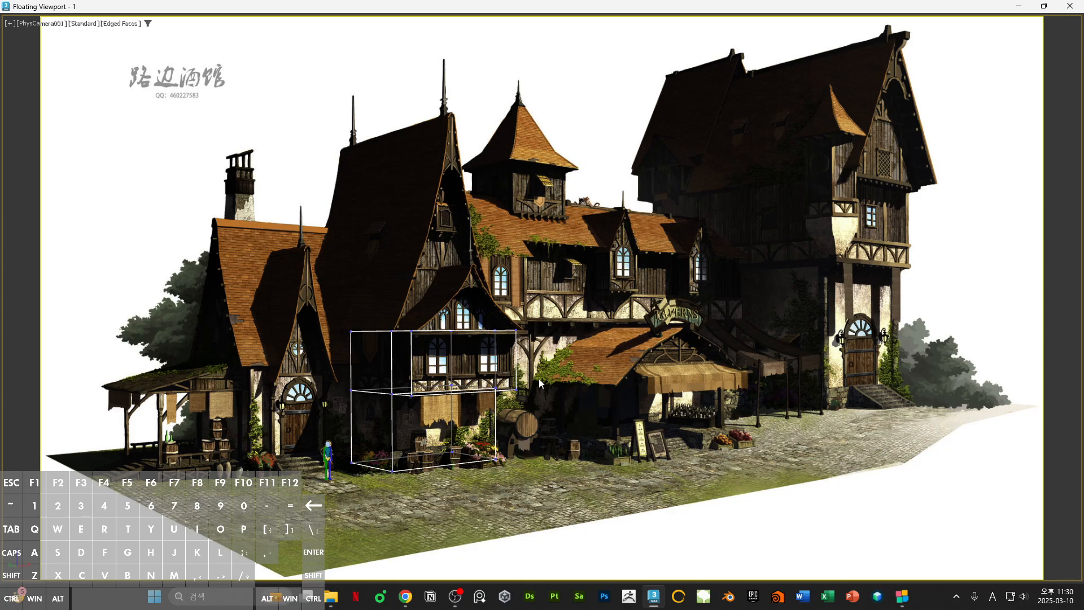
drag(608, 492, 608, 492)
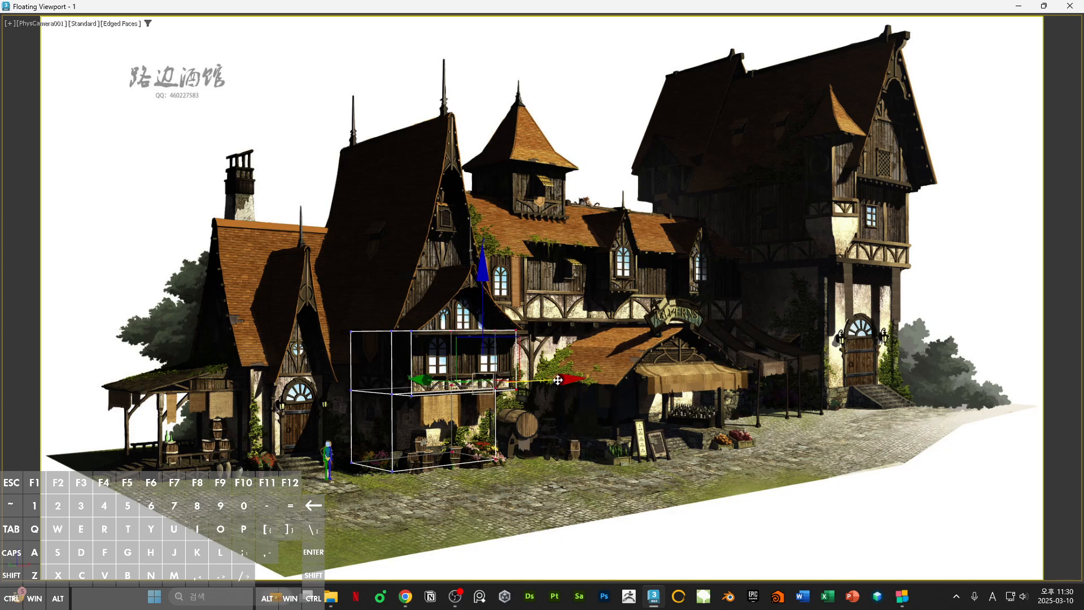
drag(558, 381, 556, 383)
click(620, 448)
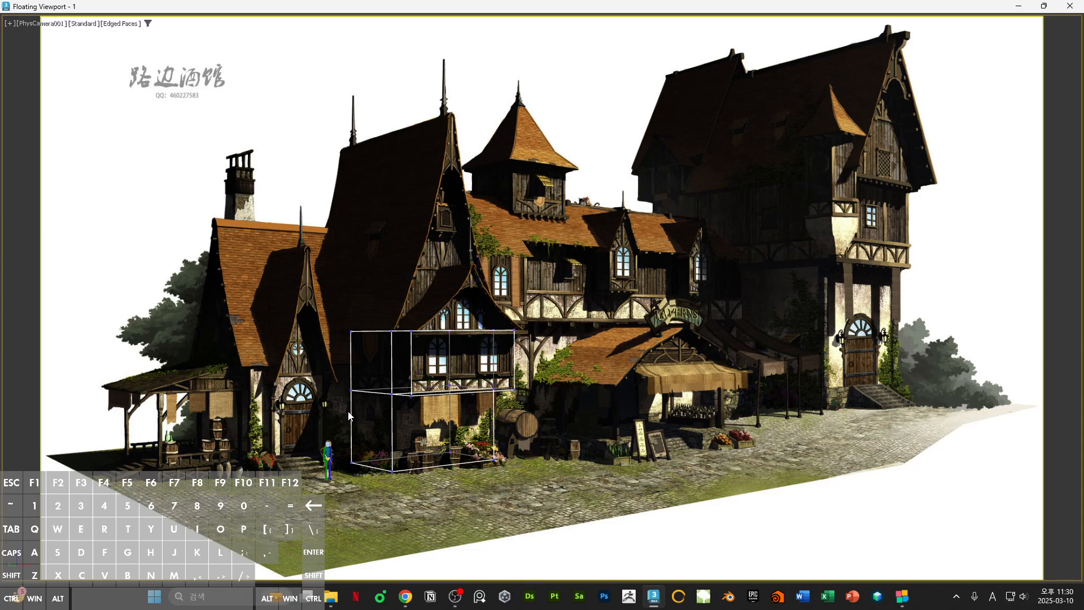
- Select the rear polygons of both floors, restoring the floating viewport's window size to reach them in the perspective view
key(4)
click(362, 372)
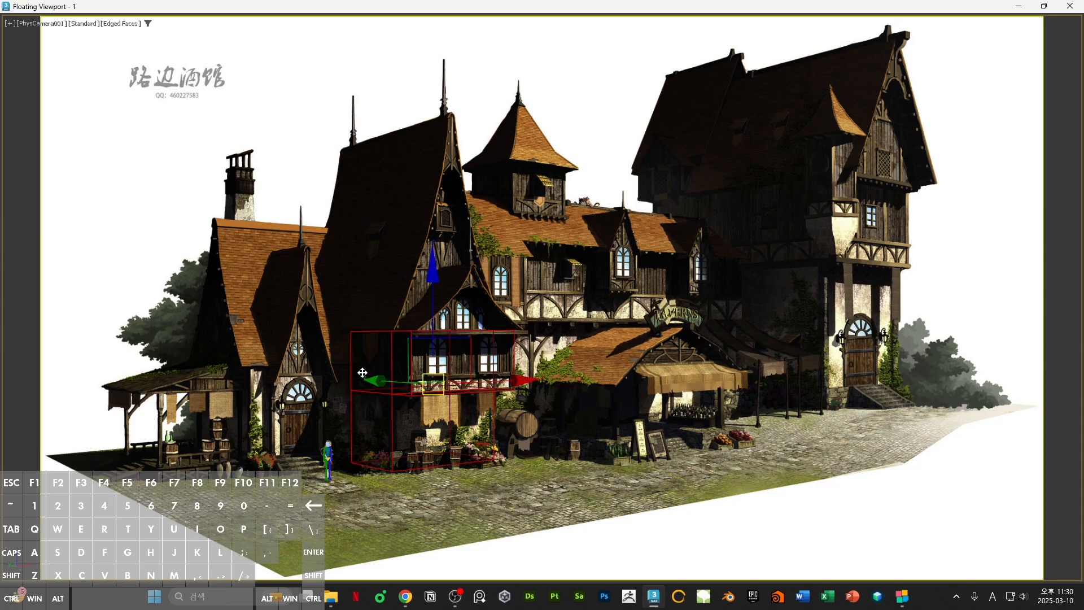
key(F2)
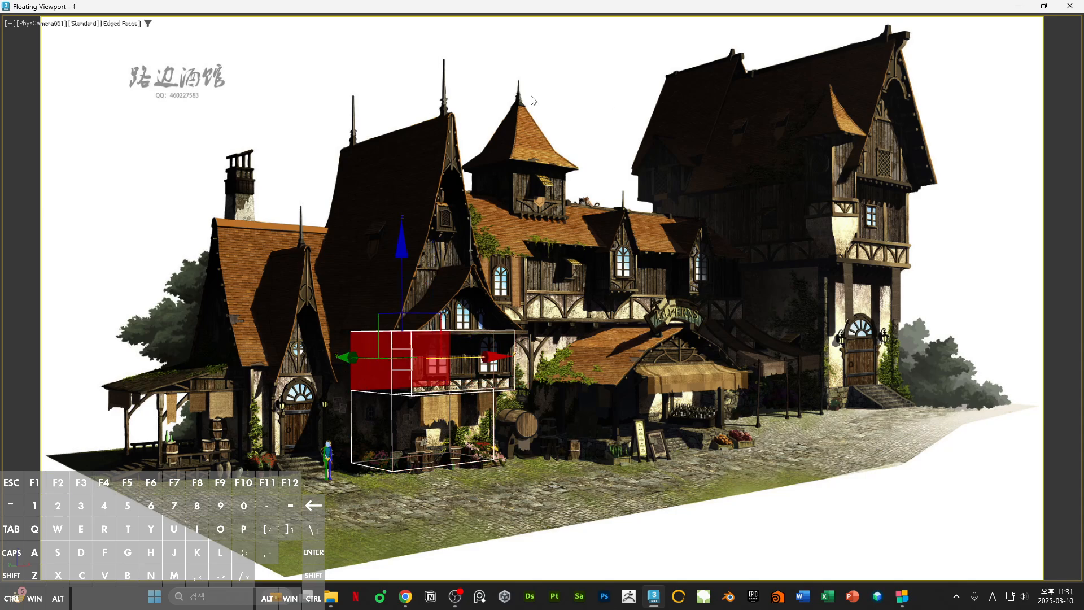
double_click(570, 6)
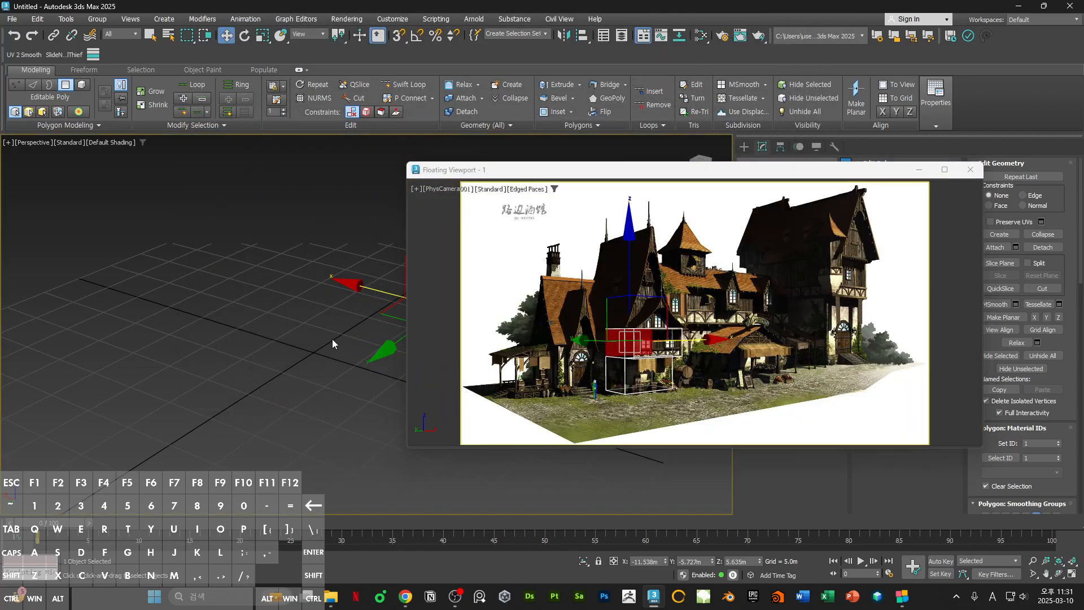
middle_drag(261, 336, 222, 343)
mouse_move(221, 343)
alt+middle_down()
mouse_move(214, 362)
mouse_move(207, 348)
alt+middle_up()
ctrl+click(242, 354)
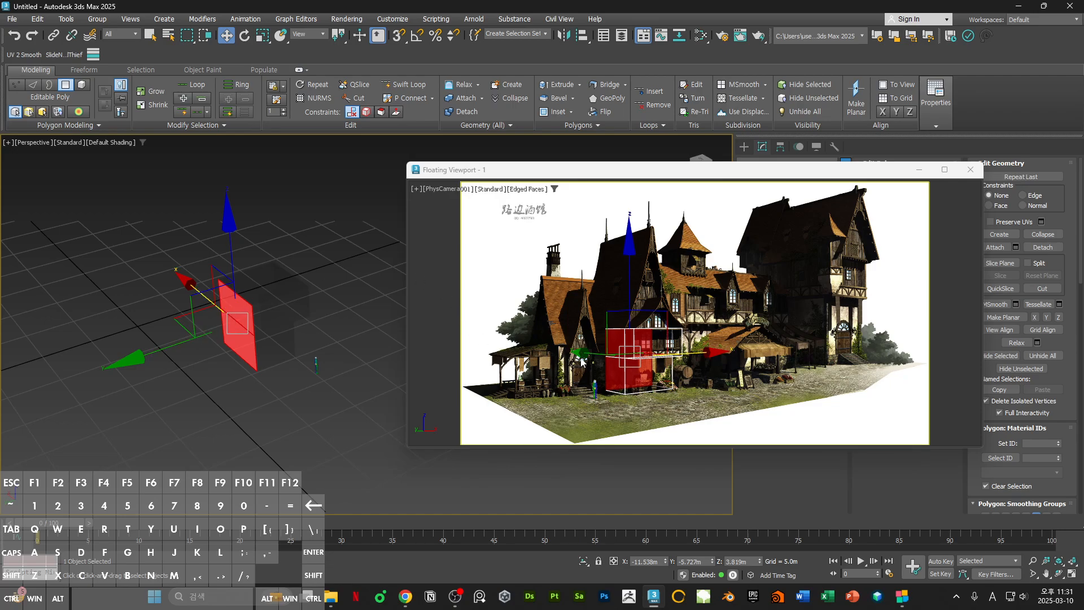
- Reposition and enlarge the floating camera viewport while leaving the selected polygons visible in the perspective view
drag(553, 170, 531, 150)
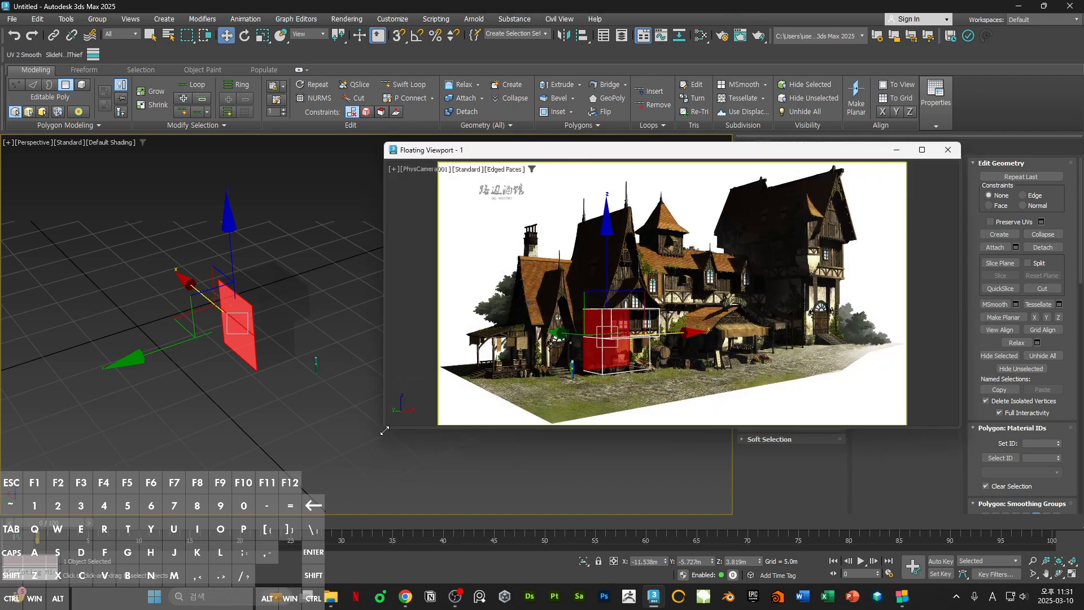
drag(382, 434, 296, 521)
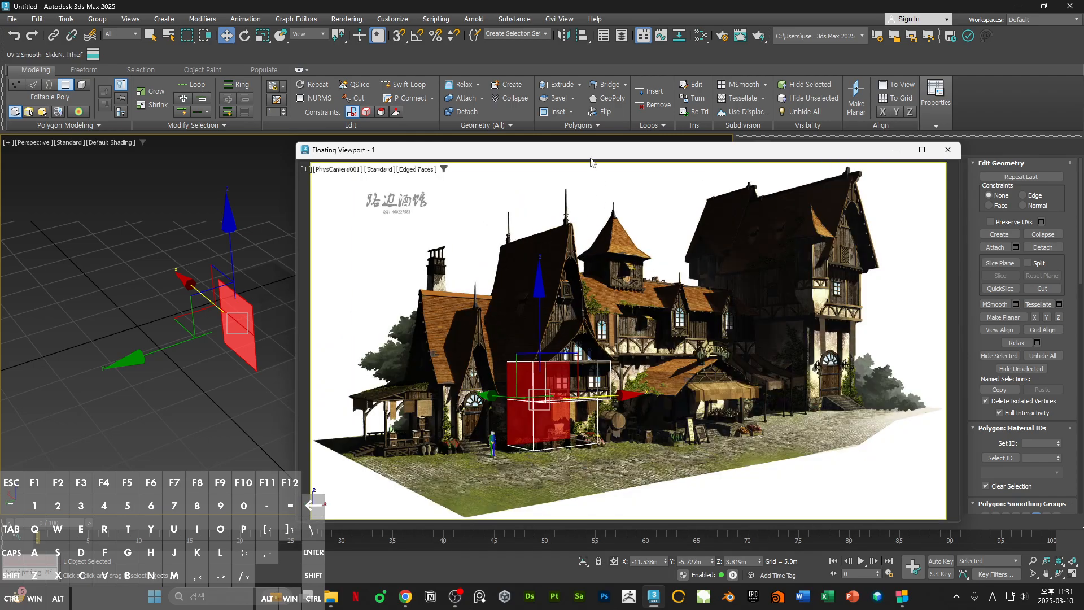
- Extrude the selected rear polygons of both floors backward to about Y 0.01 m to deepen the house
drag(590, 159, 662, 160)
middle_drag(196, 358, 259, 354)
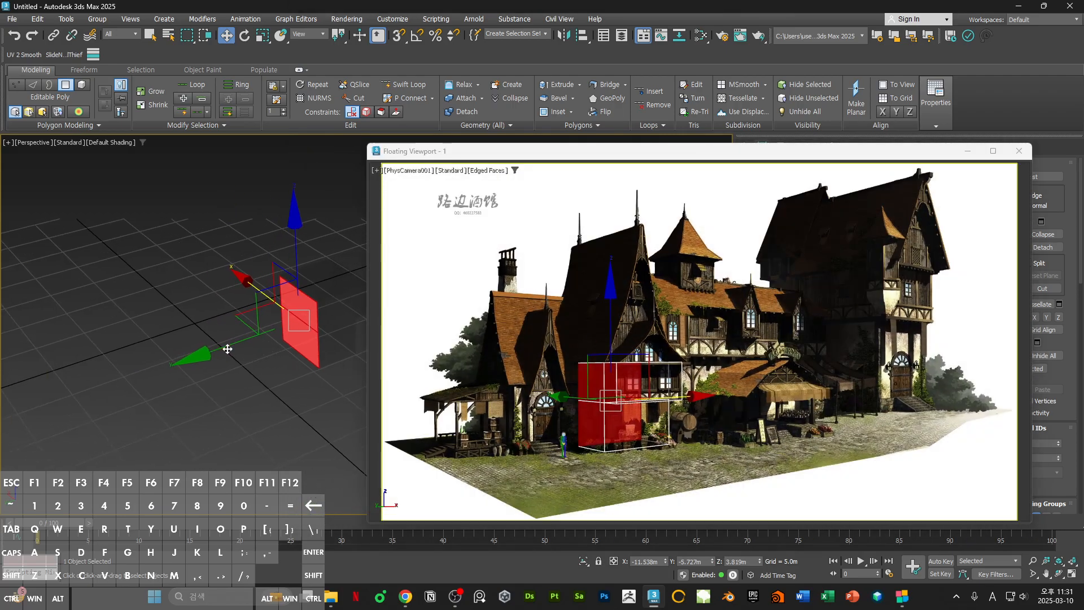
shift+drag(227, 347, 176, 370)
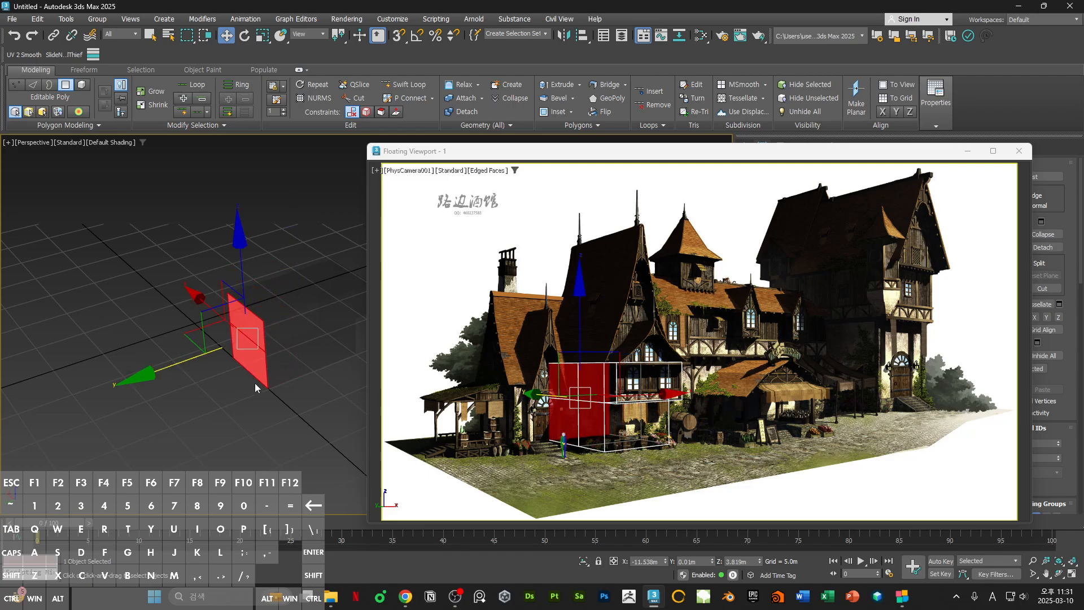
- Show edged faces in the perspective view and extrude the rear section's two side polygons outward to about X -20.5 m, checking the wing against the reference
key(F4)
click(284, 328)
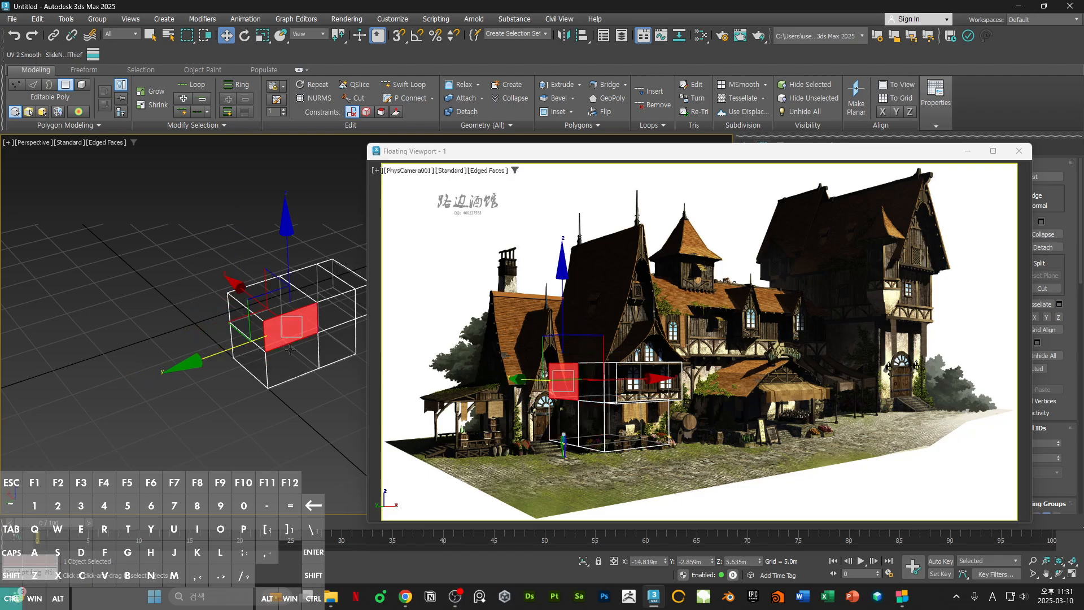
ctrl+click(289, 351)
alt+middle_drag(296, 366, 341, 331)
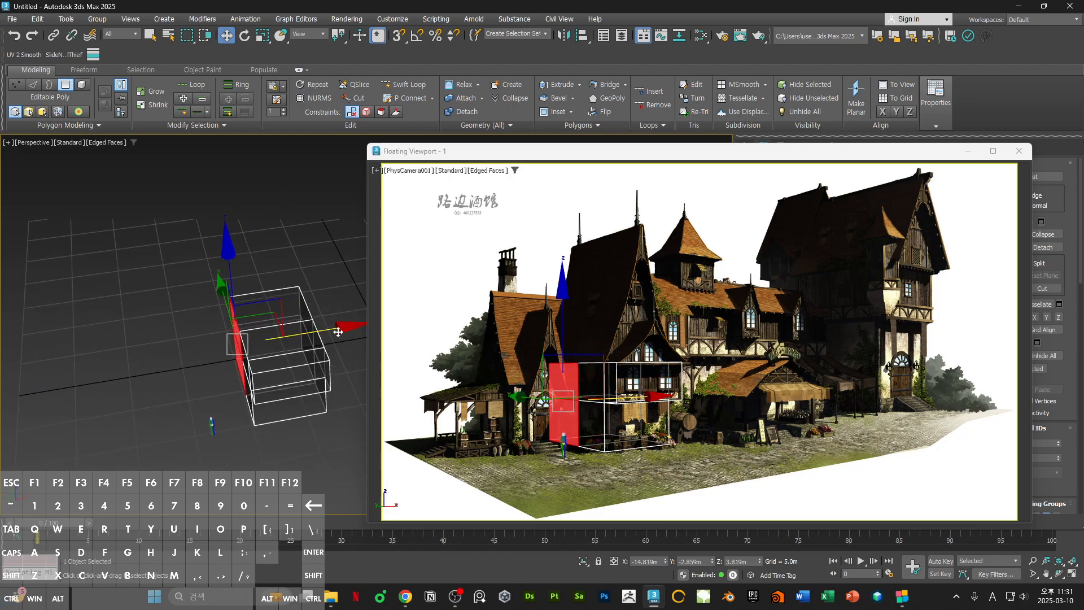
shift+drag(563, 398, 493, 398)
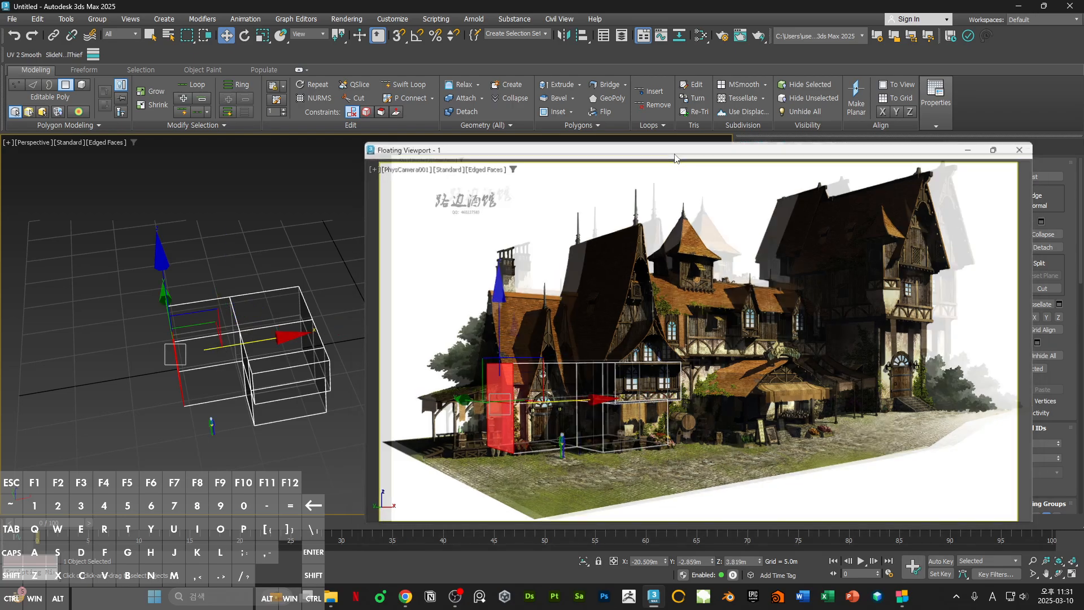
double_click(672, 153)
click(598, 249)
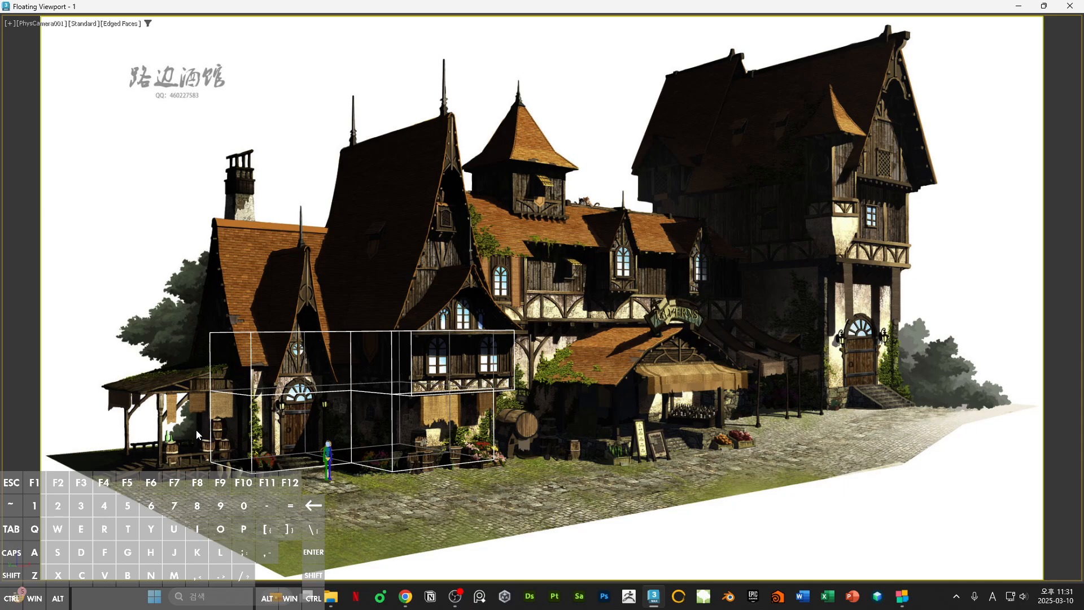
double_click(624, 12)
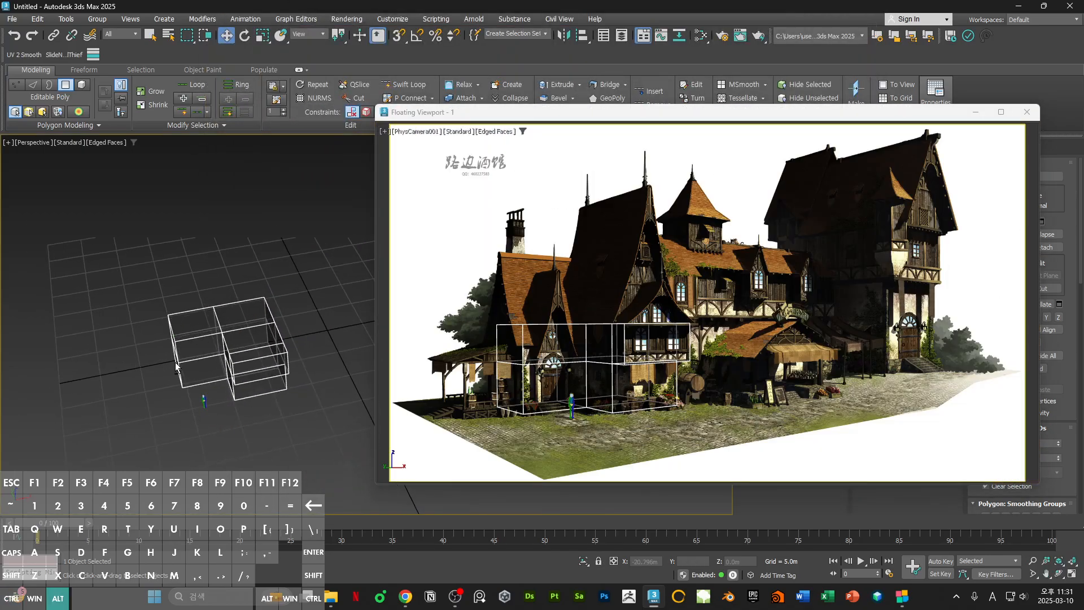
- Select the rear polygons of the house and wing, turn off selected-face shading, and move them back to about Y 2.32 m
drag(176, 367, 176, 367)
alt+middle_drag(176, 367, 216, 362)
click(174, 349)
ctrl+click(198, 360)
ctrl+click(195, 388)
ctrl+click(175, 377)
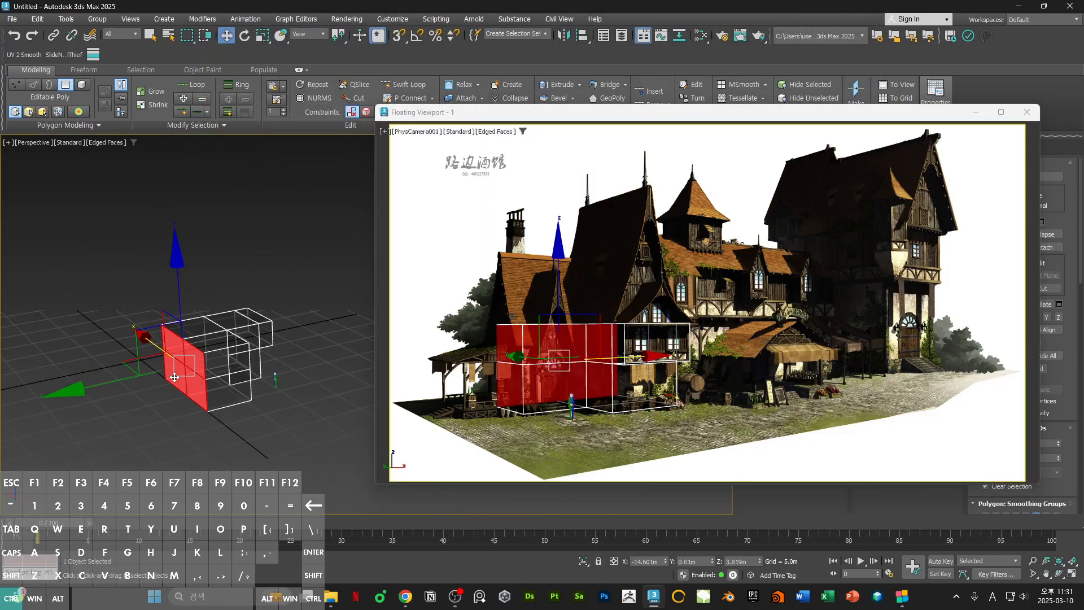
key(F2)
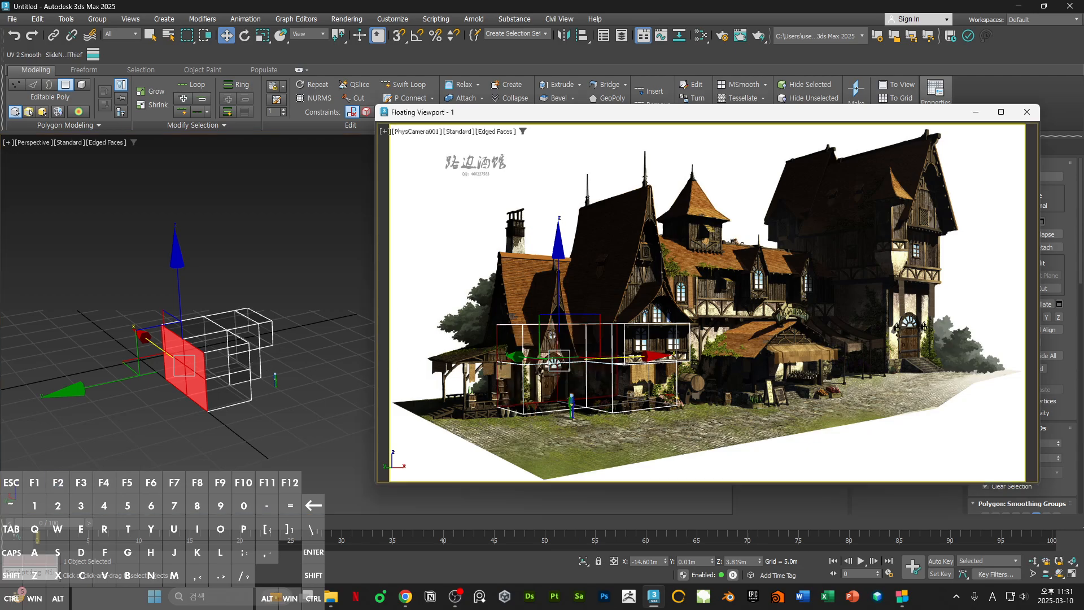
drag(515, 358, 491, 354)
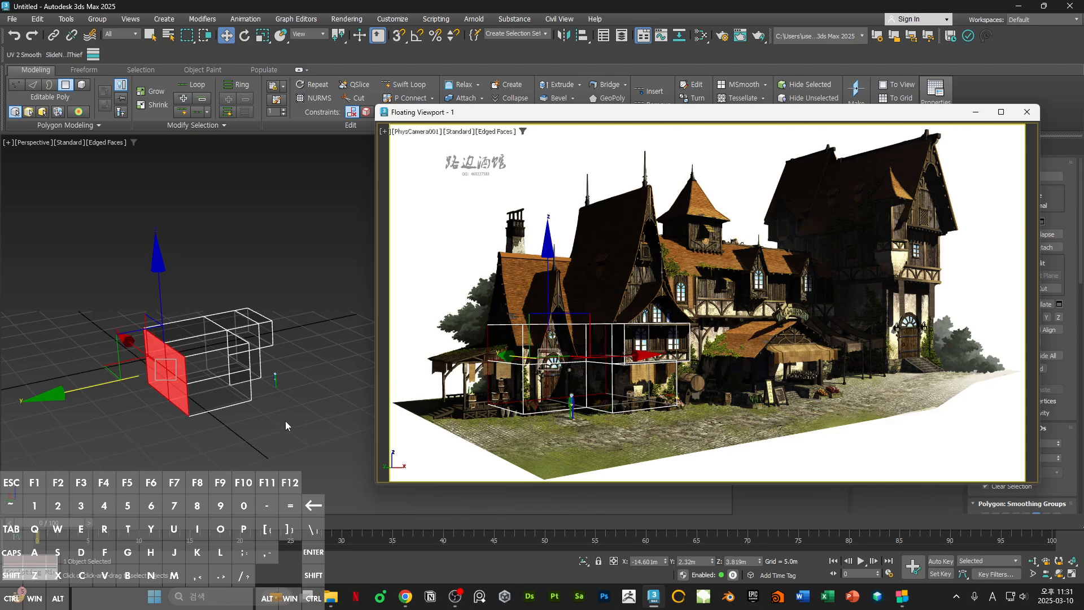
alt+middle_drag(287, 426, 300, 459)
click(299, 459)
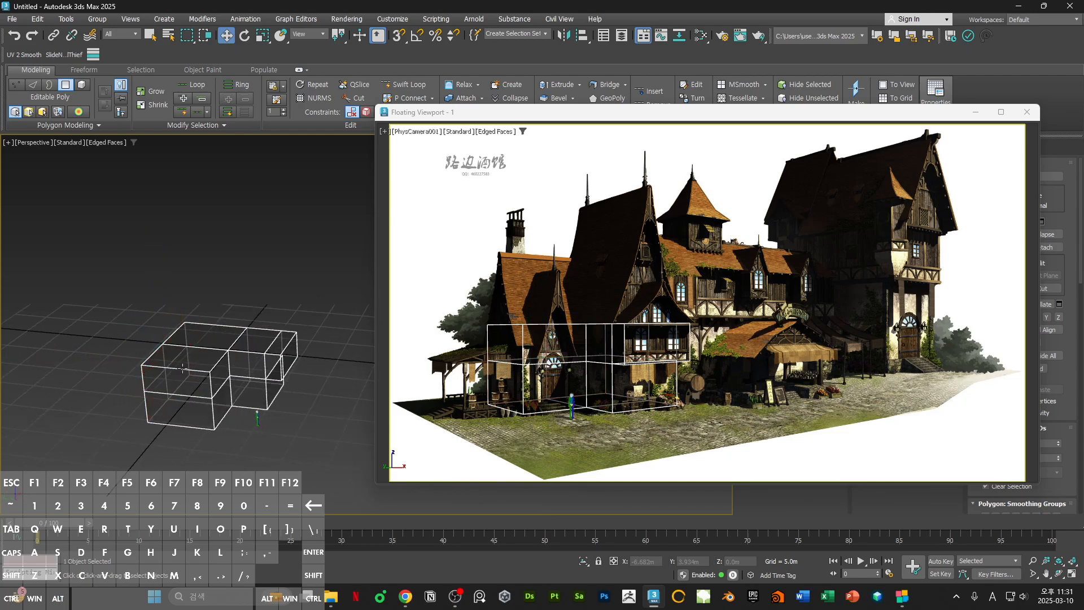
click(182, 368)
ctrl+click(184, 385)
click(188, 394)
ctrl+click(187, 413)
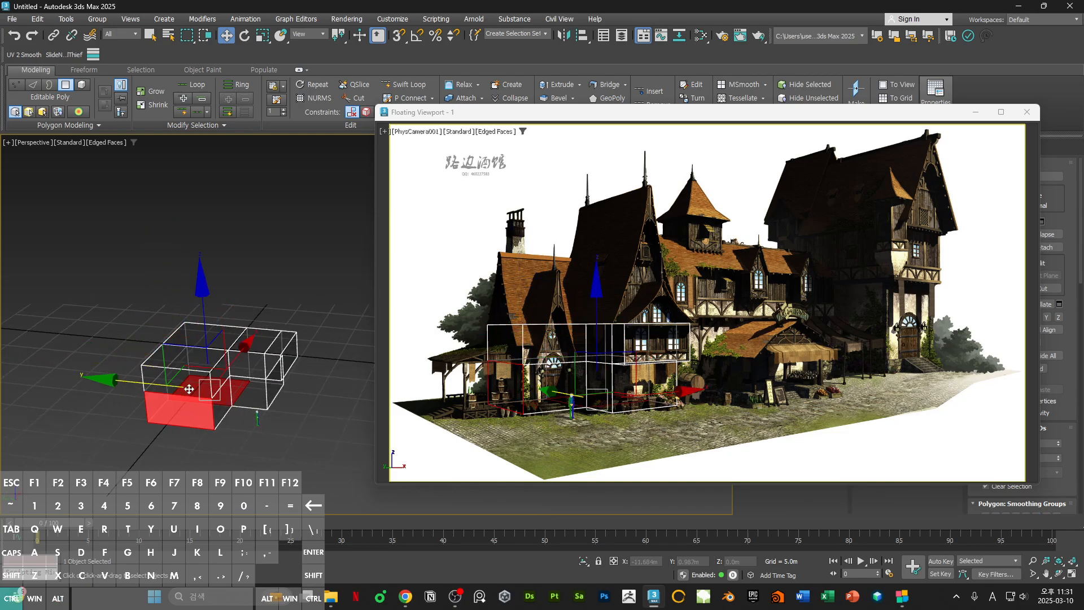
click(189, 389)
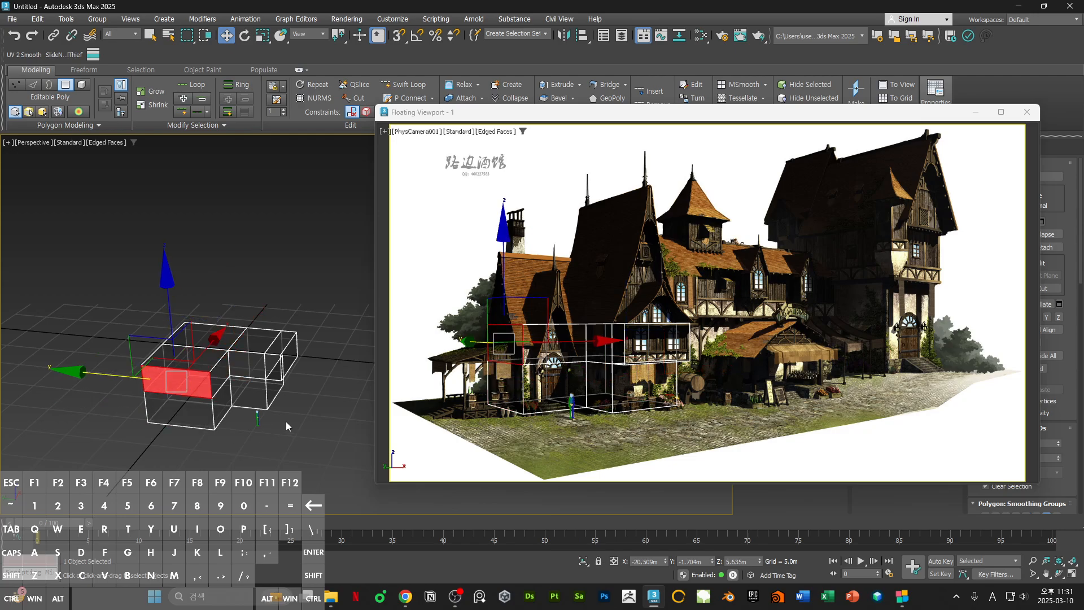
alt+middle_drag(286, 422, 243, 420)
scroll(194, 396, up, 3)
click(230, 350)
ctrl+click(258, 323)
alt+middle_drag(257, 329, 304, 332)
- Try connecting the three top cross edges of the rear section and wing with a lengthwise center line
key(2)
click(244, 360)
ctrl+click(246, 328)
ctrl+click(257, 298)
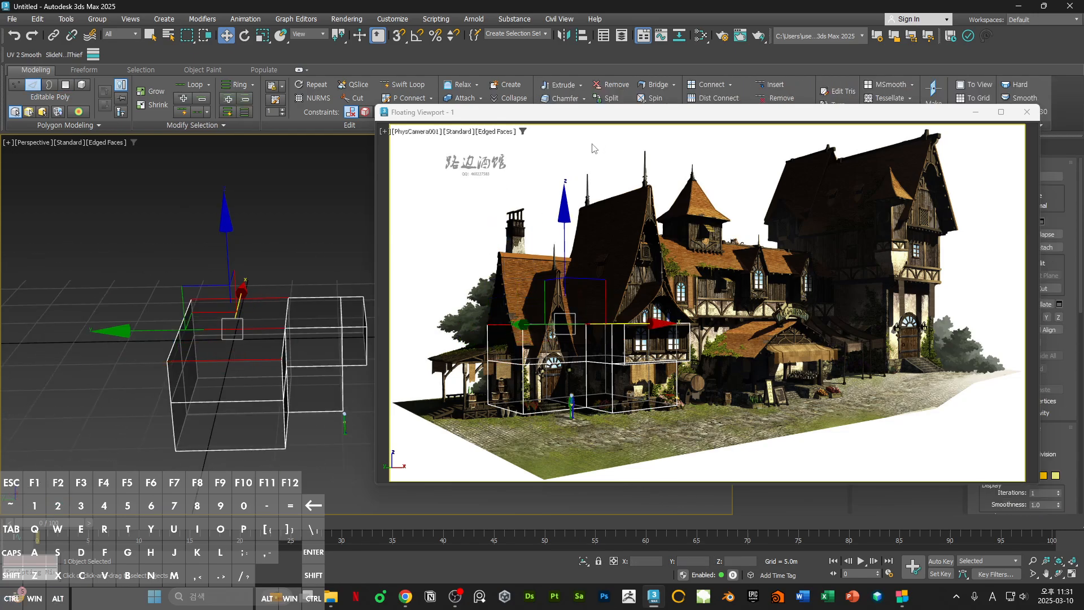
drag(640, 118, 1083, 159)
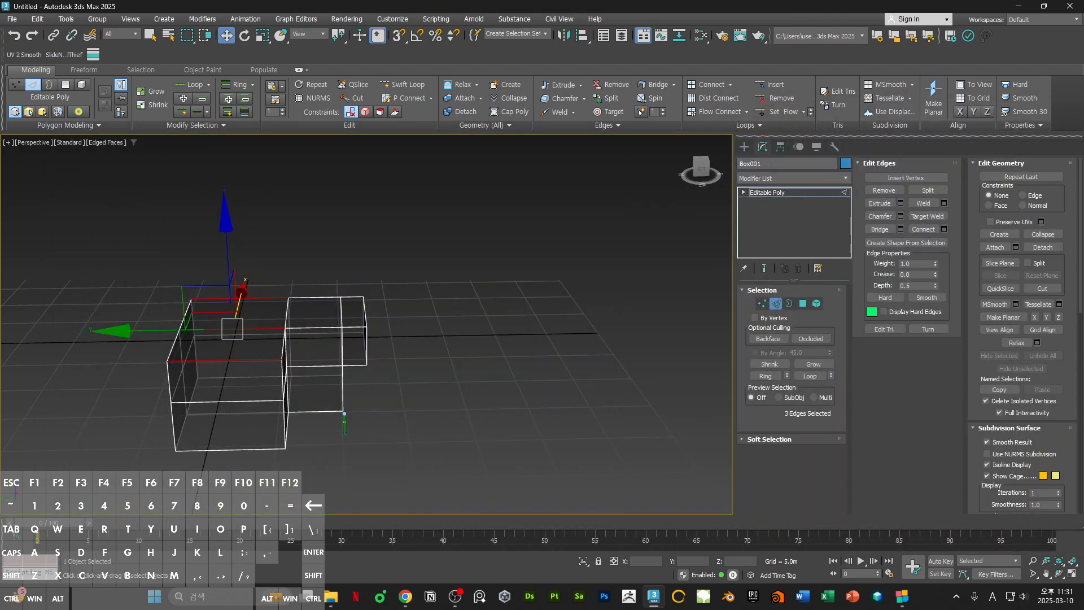
click(924, 229)
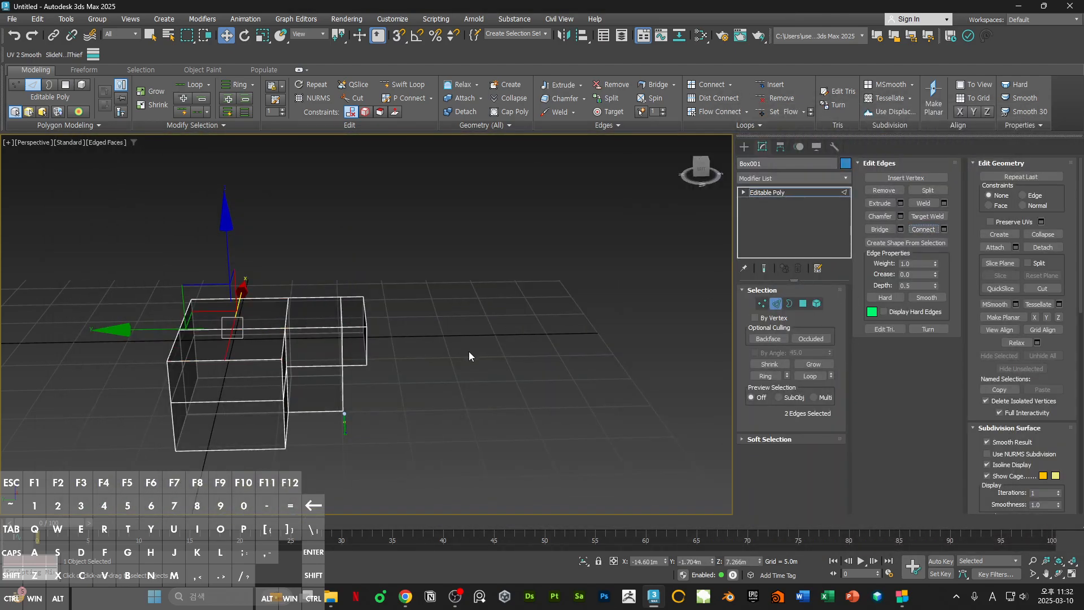
- Try raising the center edges to about Z 13.6 m to shape a gabled roof over the rear section and wing
alt+middle_drag(469, 351, 395, 338)
drag(1083, 192, 610, 182)
click(262, 317)
drag(268, 268, 261, 189)
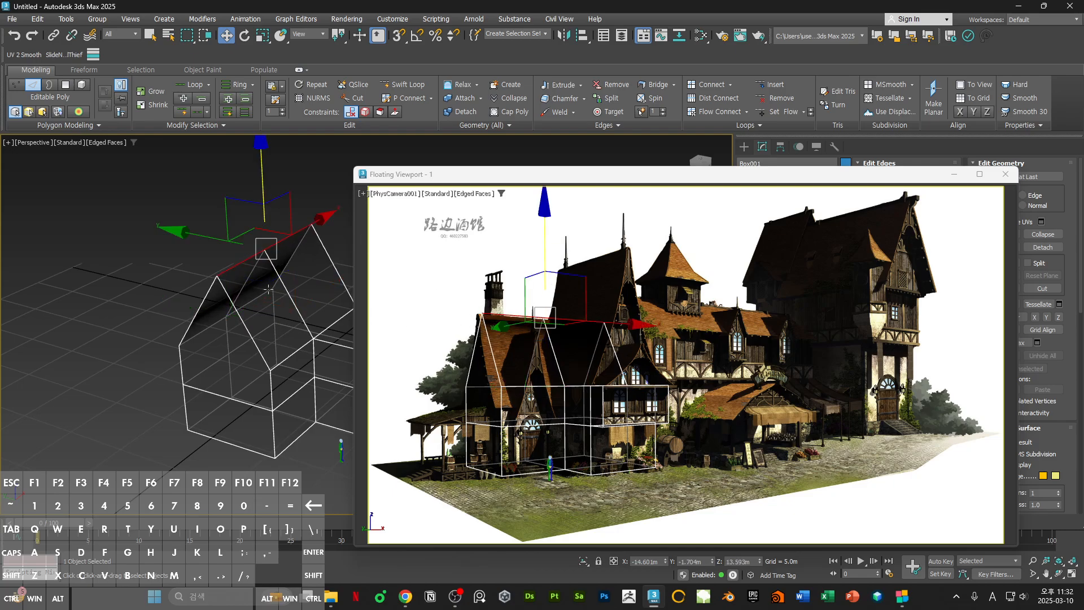
- Try shifting the roof ridge sideways to about Y -0.81 m to suit the reference, and undo the shift
alt+middle_drag(268, 289, 274, 348)
alt+middle_drag(274, 348, 271, 354)
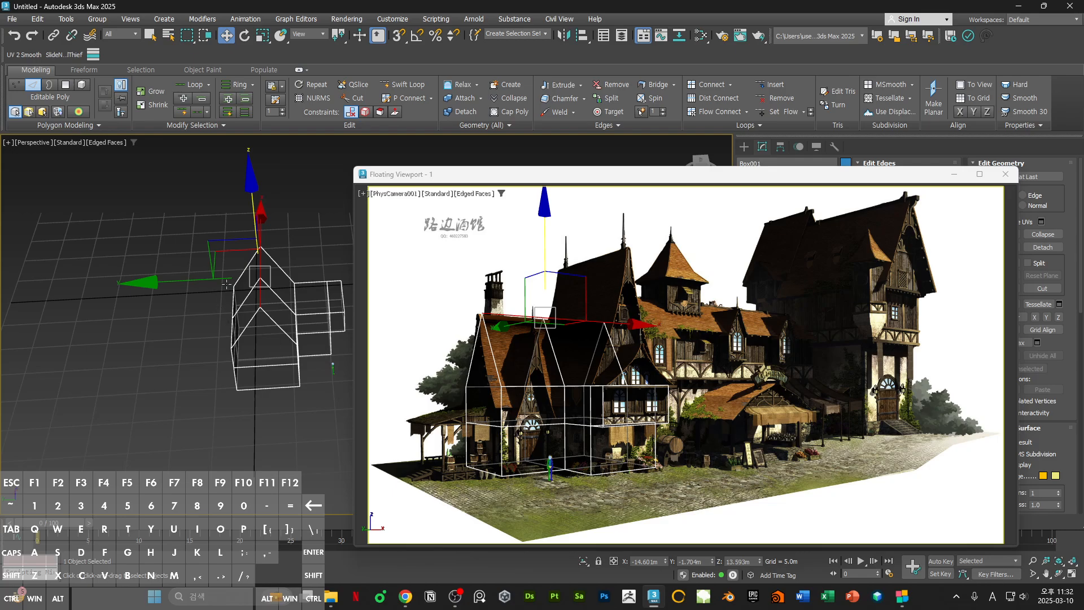
middle_drag(198, 387, 240, 396)
key(1)
drag(246, 428, 312, 250)
middle_drag(294, 332, 286, 307)
drag(217, 410, 281, 257)
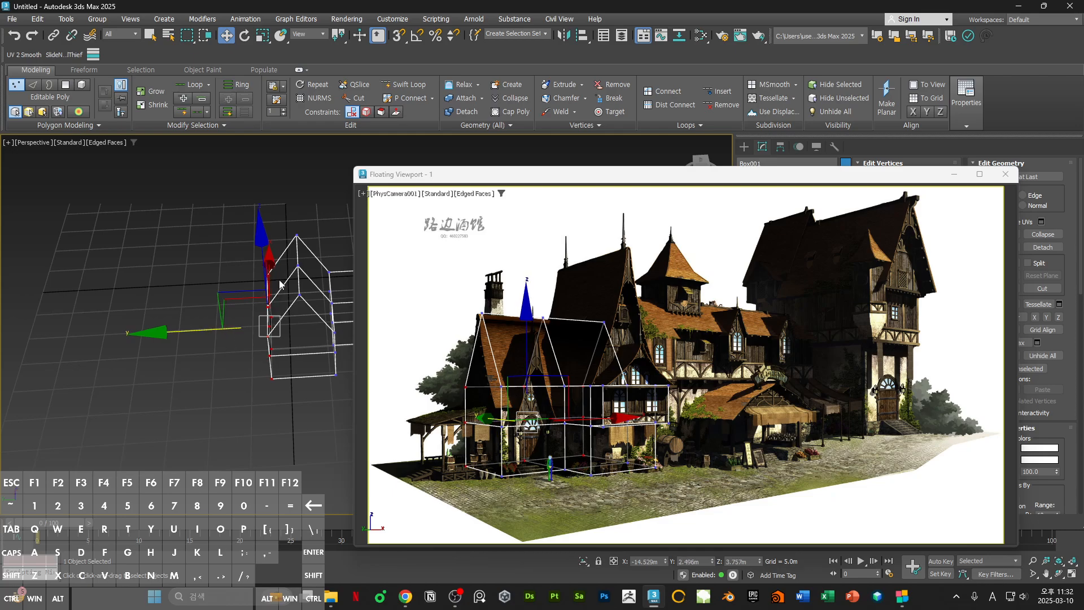
key(2)
drag(243, 267, 223, 269)
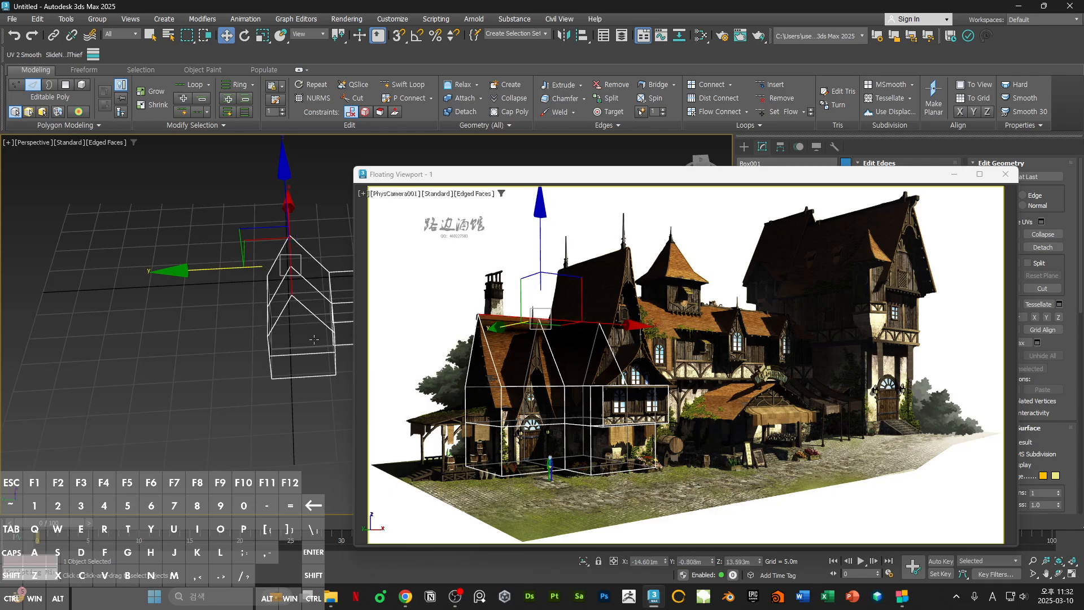
key(ctrl+z)
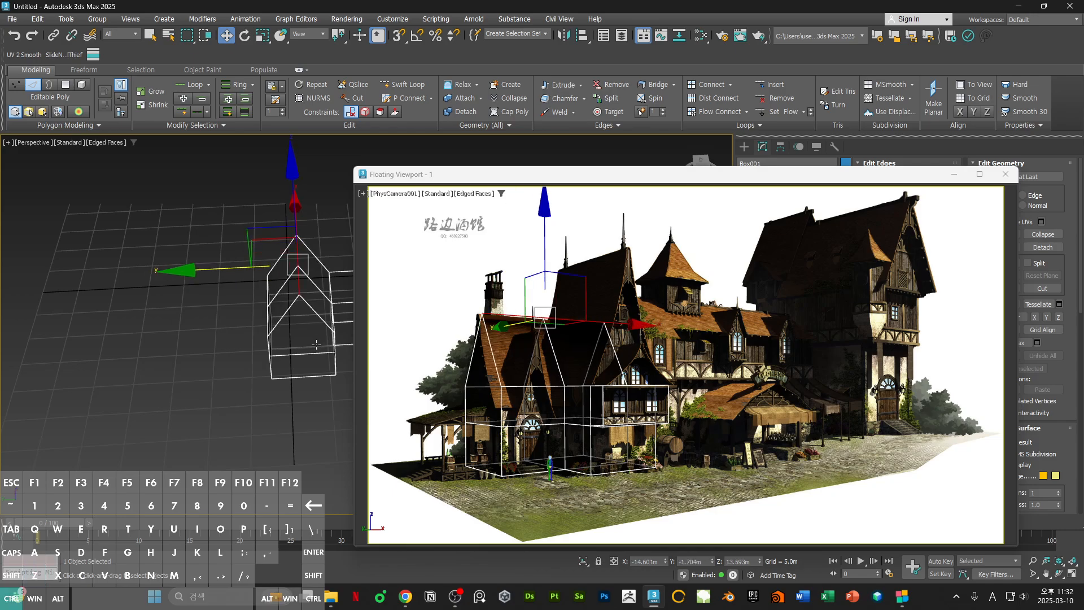
- Undo the raised ridge and its connecting edges, restoring the flat top on the house and wing
alt+middle_drag(317, 345, 276, 304)
scroll(230, 304, up, 3)
key(1)
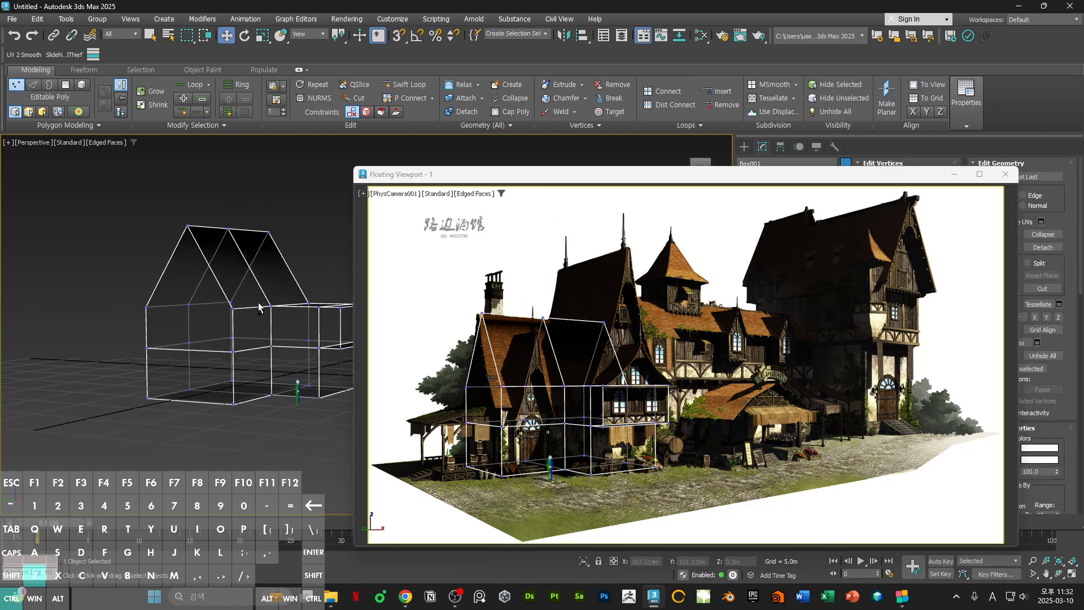
key(ctrl+z)
- Select the left wing's top polygon and extrude it downward to about Z 5.39 m, making the wing lower than the main block
alt+middle_drag(248, 309, 388, 380)
key(4)
click(230, 317)
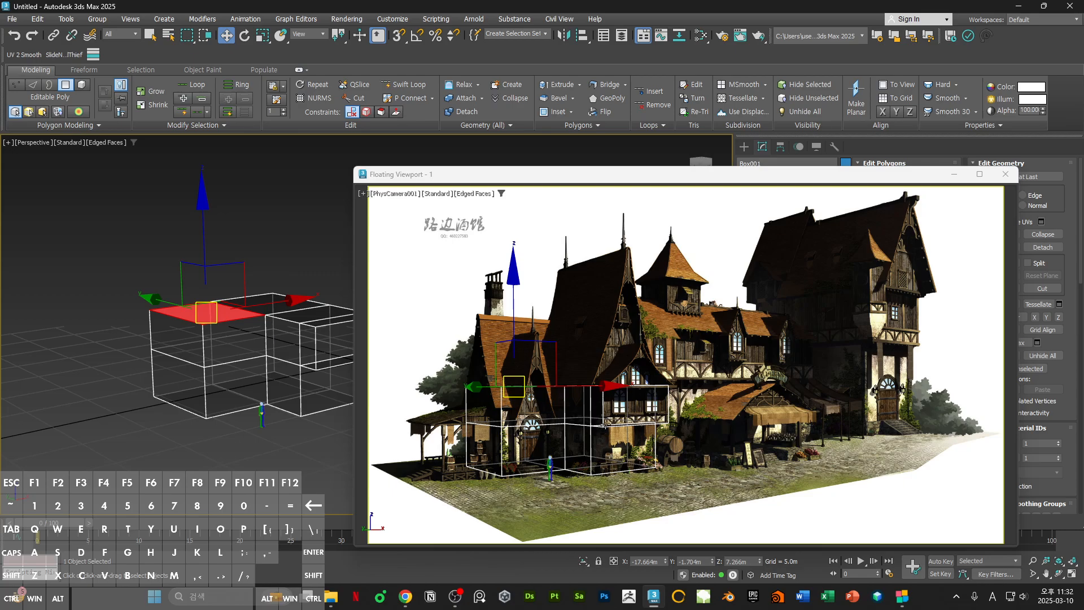
click(617, 410)
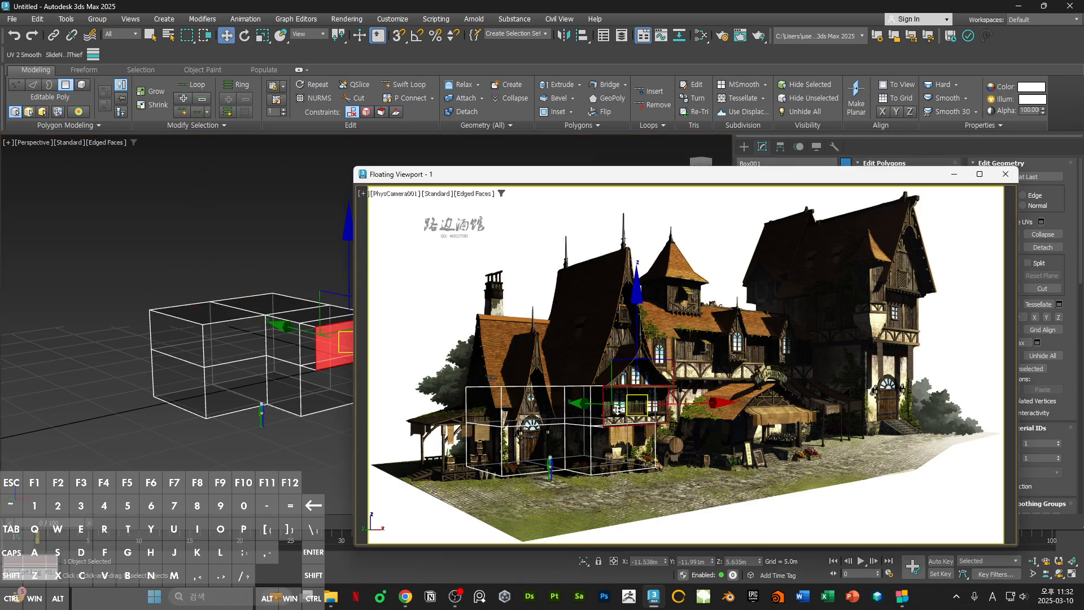
click(540, 418)
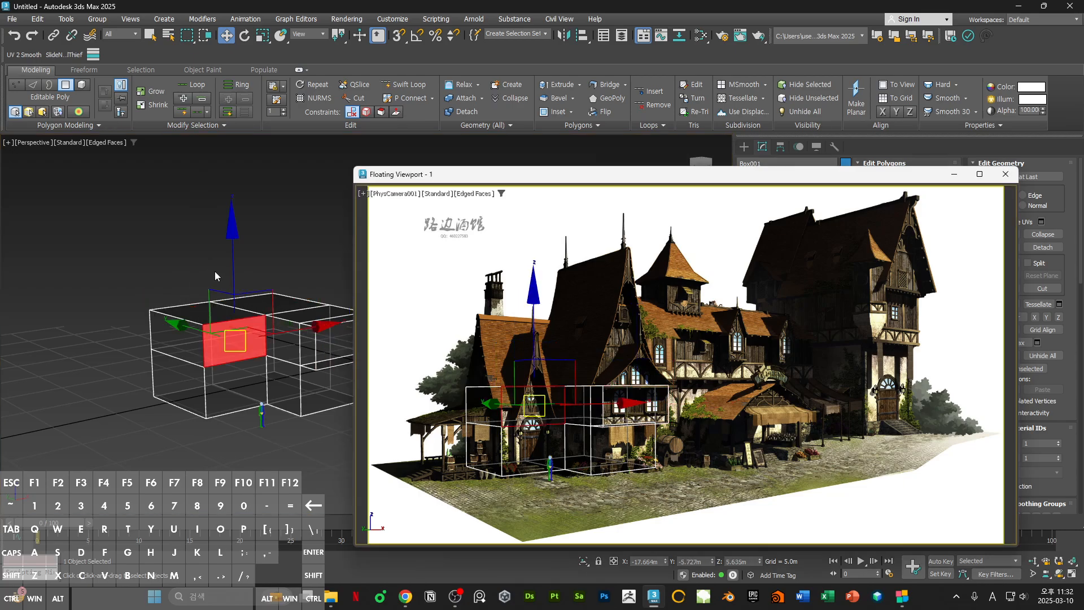
click(207, 314)
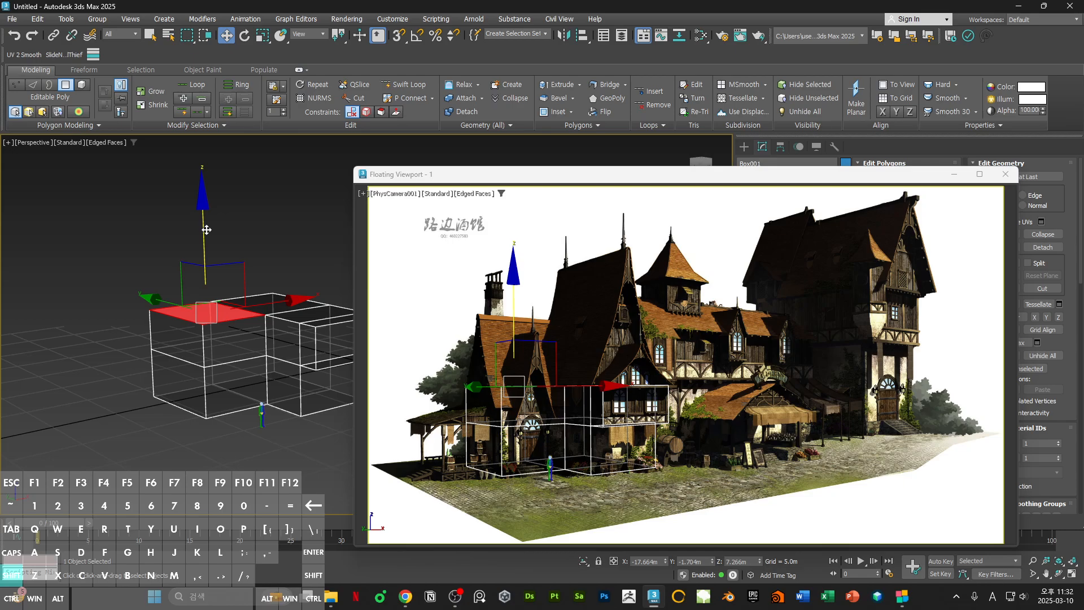
drag(207, 230, 206, 255)
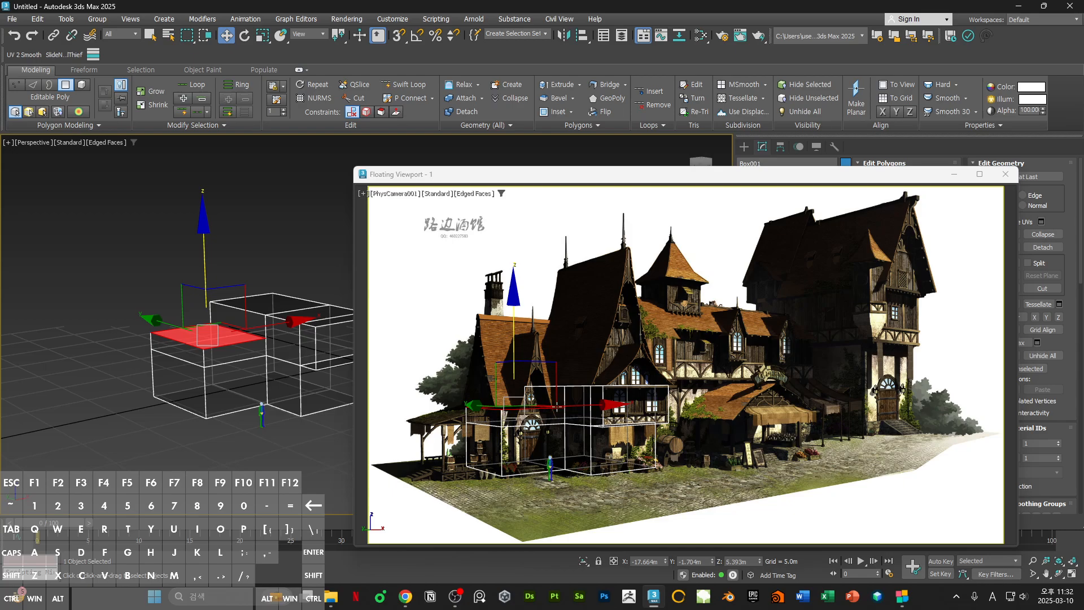
- Connect the wing's top cross edges with a center edge and raise it into a roof ridge matching the reference
alt+middle_drag(175, 319, 188, 345)
key(2)
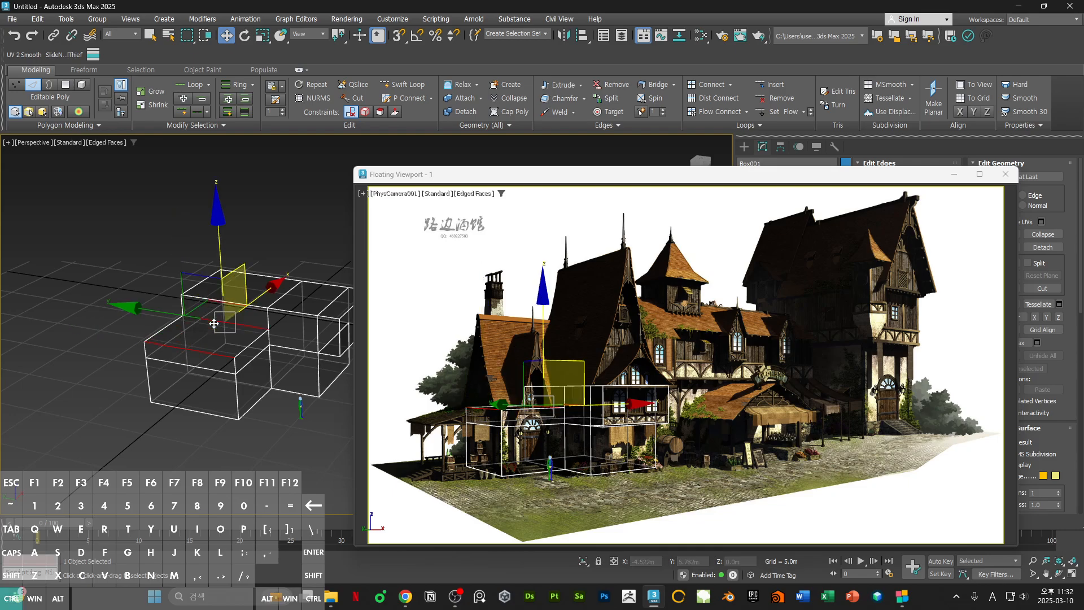
drag(701, 180, 858, 147)
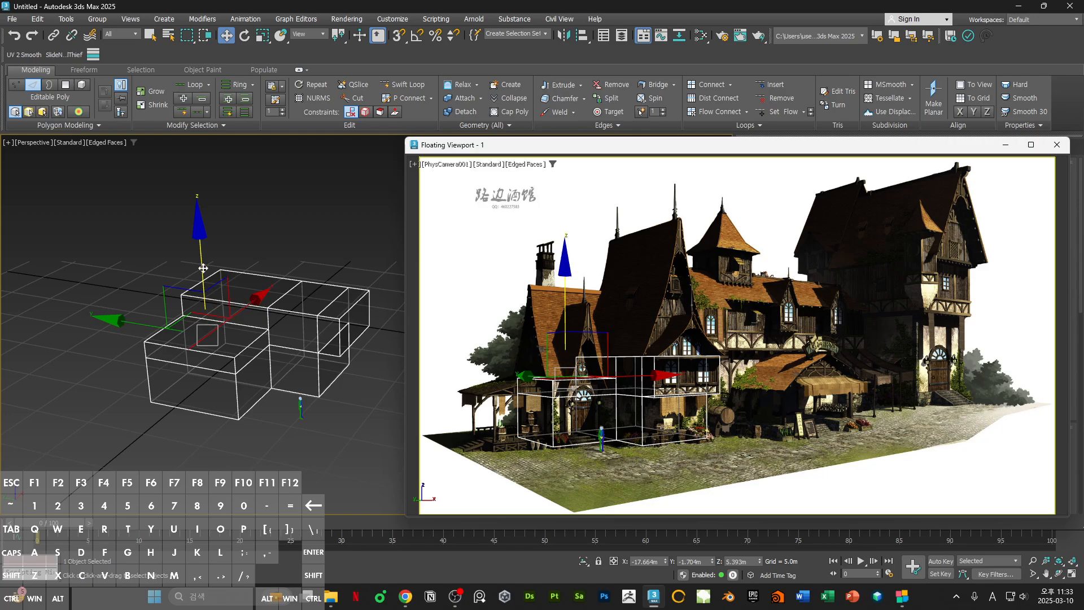
drag(201, 266, 194, 168)
- Connect the two eave vertices on the wing's end face to separate the triangular gable from the wall
mouse_move(249, 288)
alt+middle_down()
mouse_move(196, 284)
mouse_move(238, 303)
alt+middle_up()
key(4)
click(217, 322)
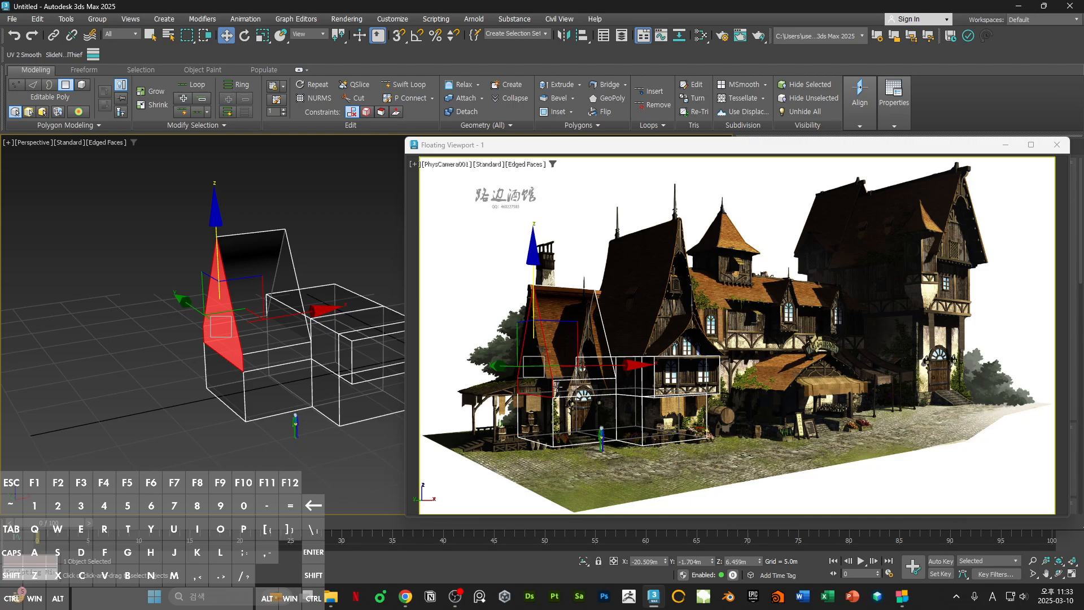
key(1)
click(244, 356)
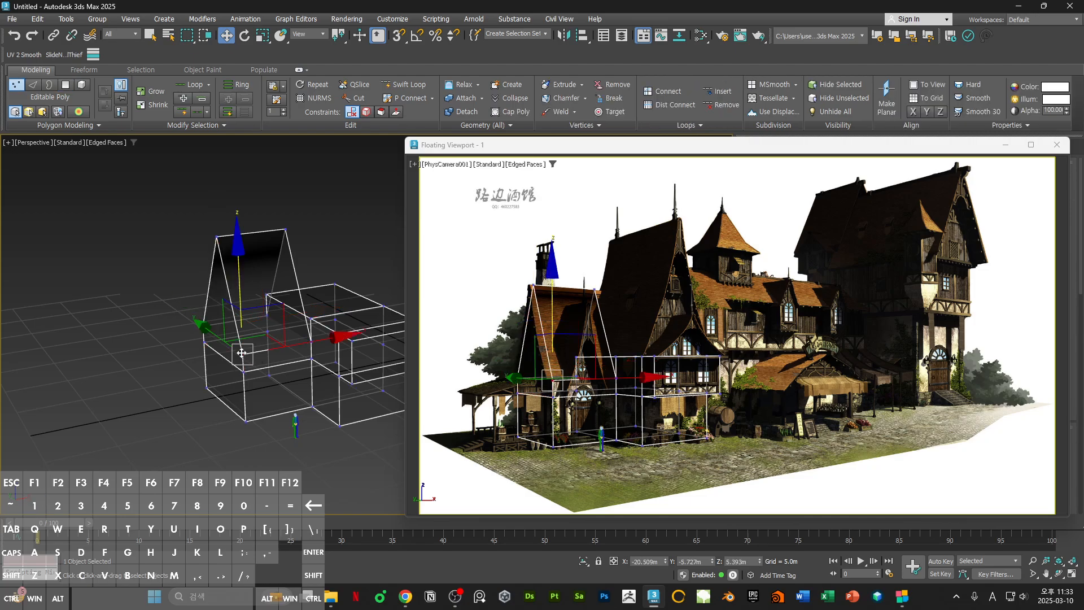
ctrl+click(204, 326)
key(ctrl+shift+e)
- Extrude the gable triangle slightly outward as a roof overhang and delete its end face, toggling see-through display to check the shape
key(4)
drag(222, 320, 221, 320)
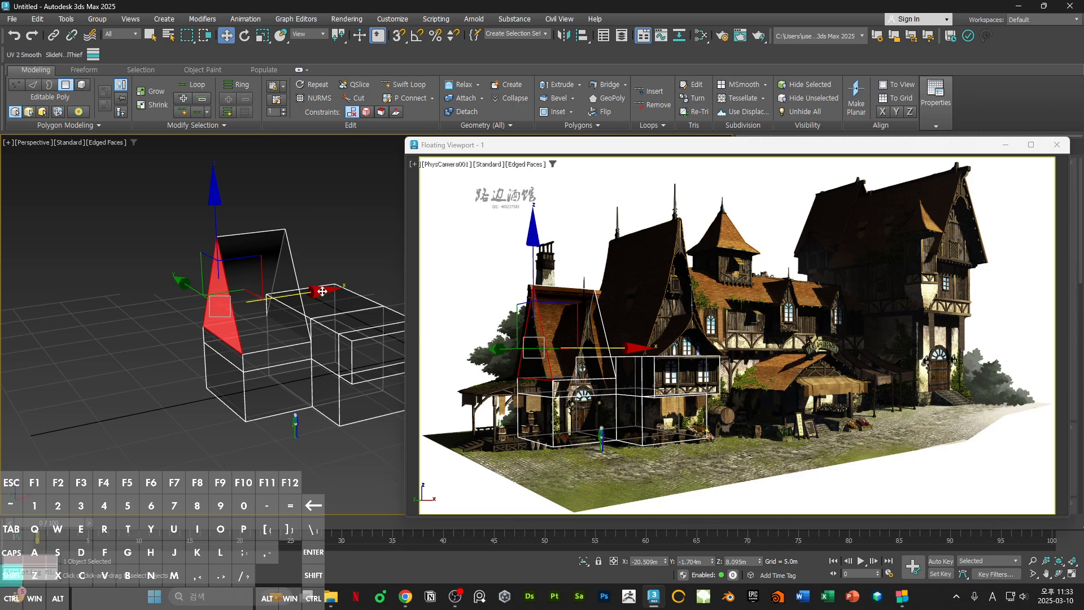
drag(323, 292, 317, 296)
key(Delete)
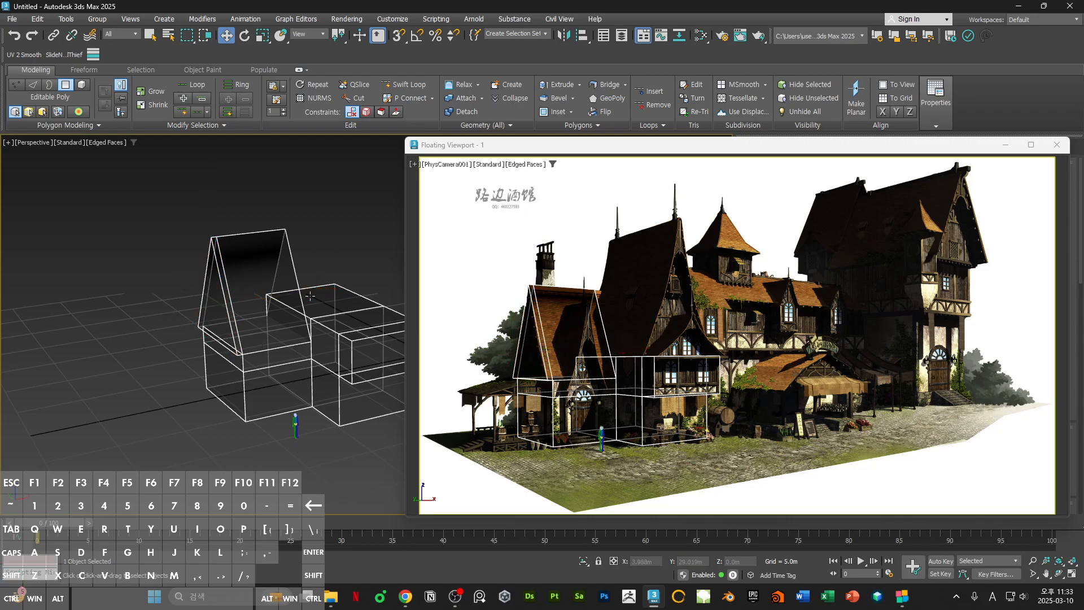
ctrl+alt+middle_drag(368, 252, 267, 273)
key(alt+x)
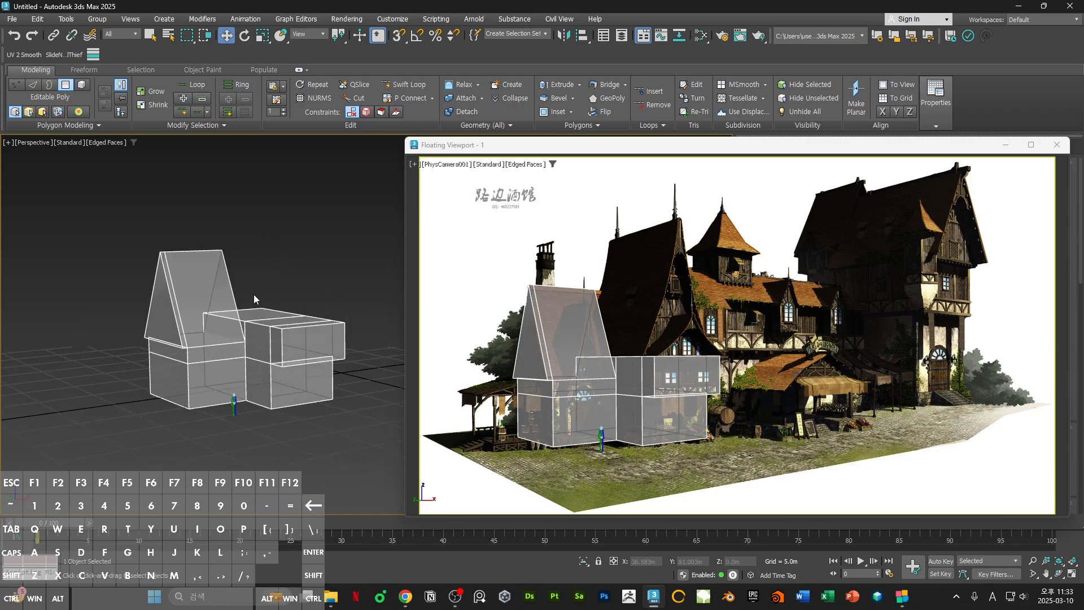
key(alt+x)
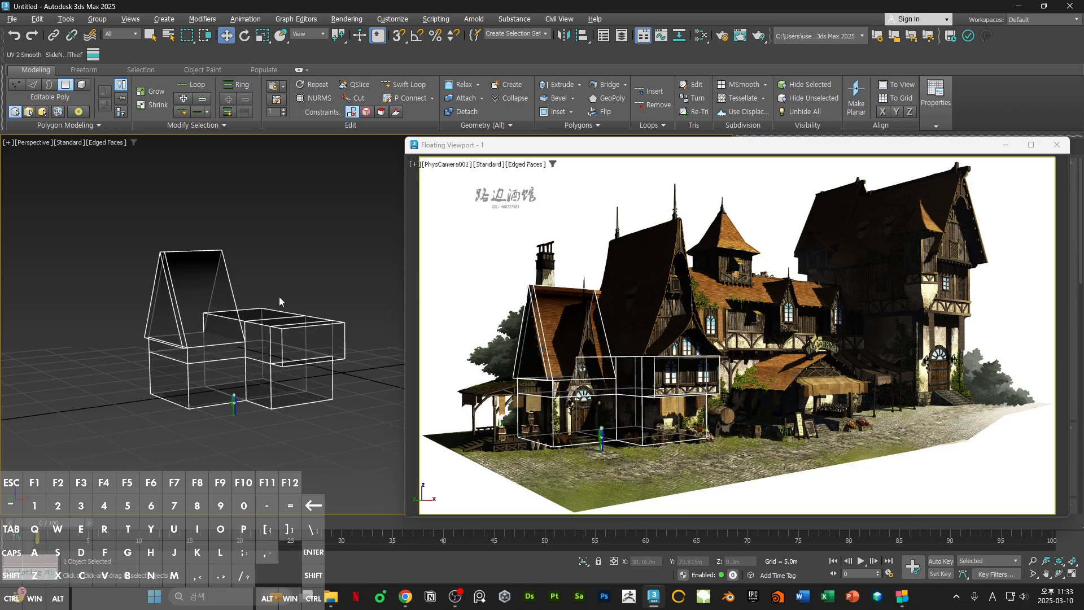
- Extrude the top polygon of the projecting front bay upward by about 3.44 m
alt+middle_drag(278, 306, 269, 342)
scroll(299, 339, up, 3)
click(308, 337)
alt+middle_drag(269, 342, 282, 305)
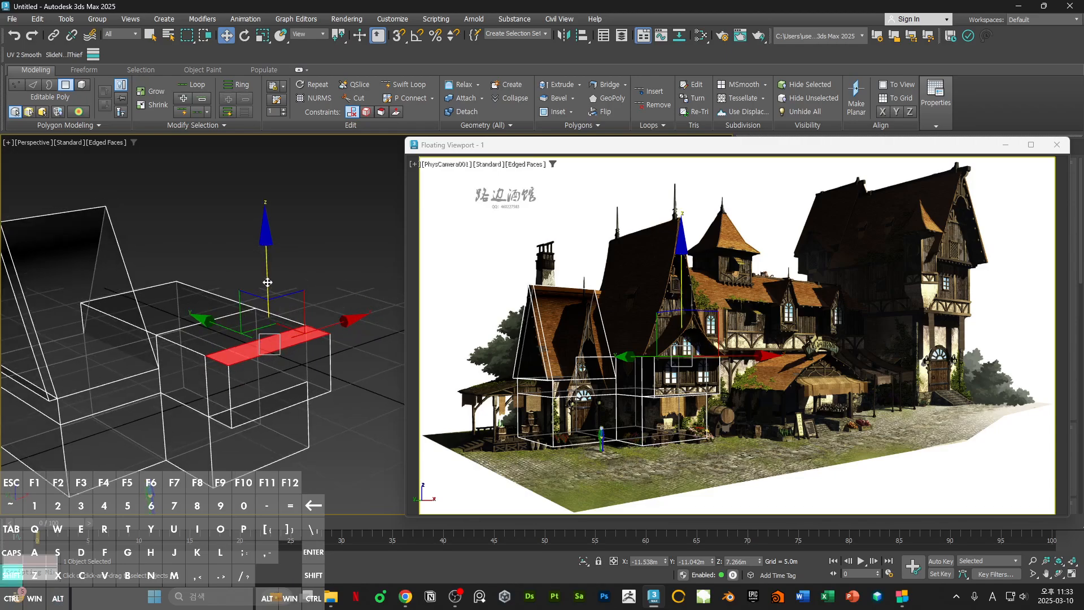
shift+drag(268, 282, 270, 216)
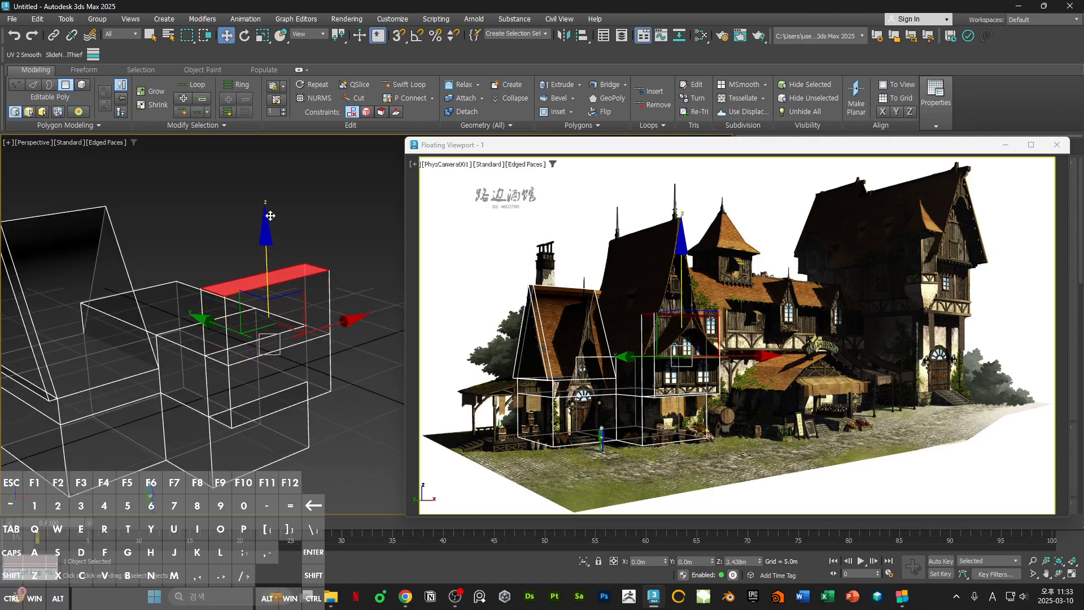
- Collapse the two long top edges of the raised front bay to their midpoints, forming a small gabled roof ridge
key(1)
key(2)
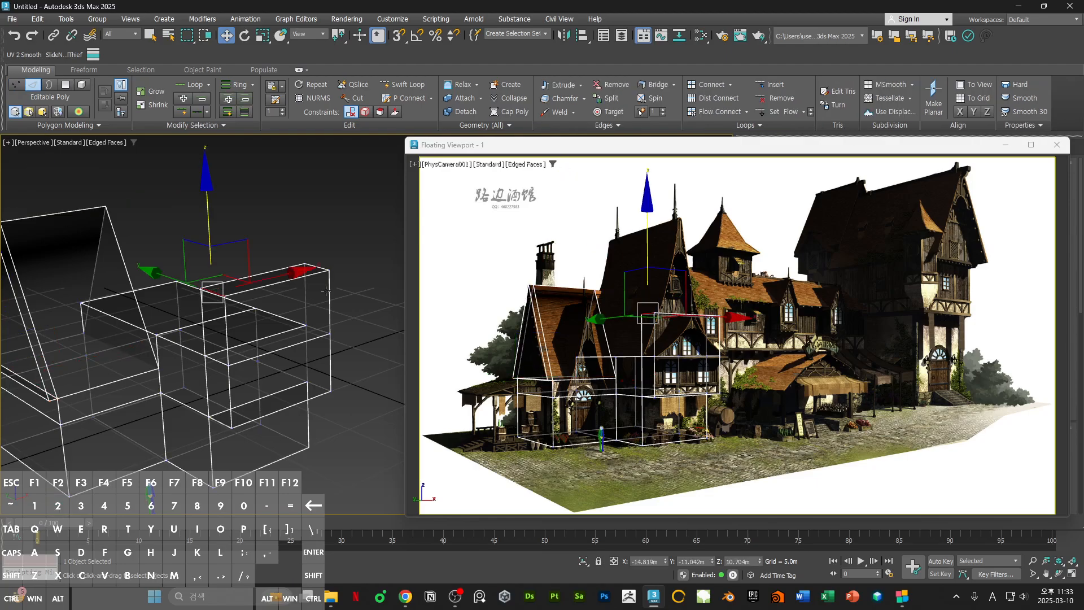
alt+middle_drag(326, 290, 333, 268)
ctrl+click(296, 266)
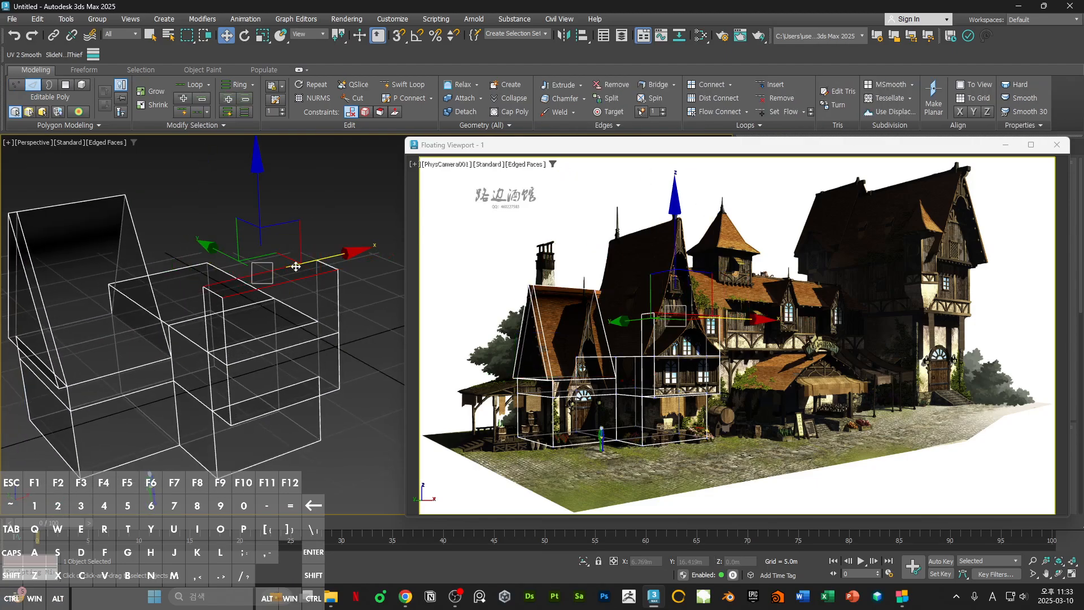
drag(565, 151, 514, 314)
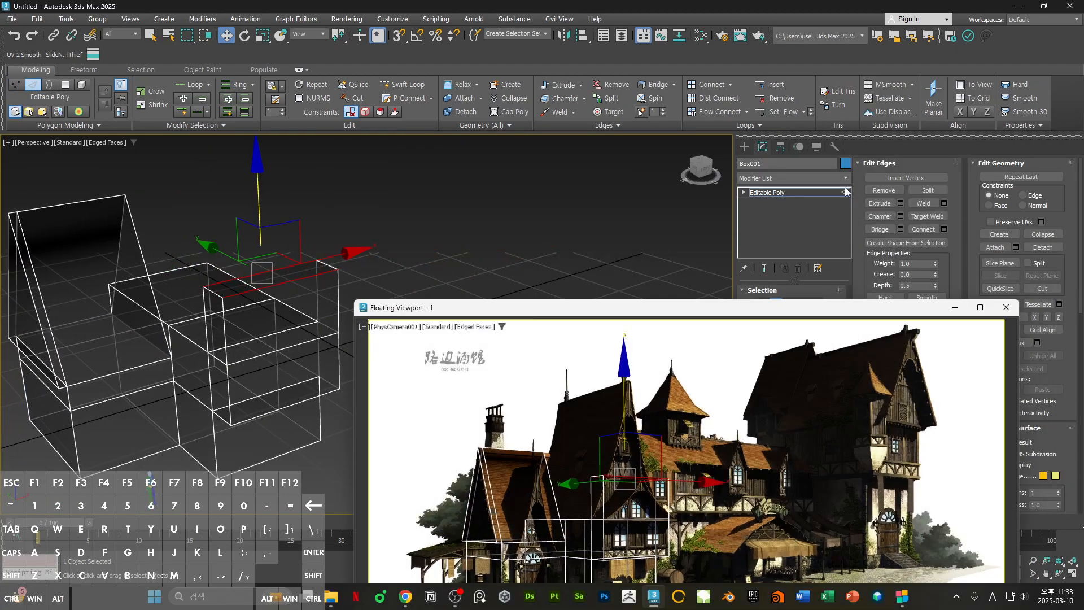
click(328, 266)
click(214, 290)
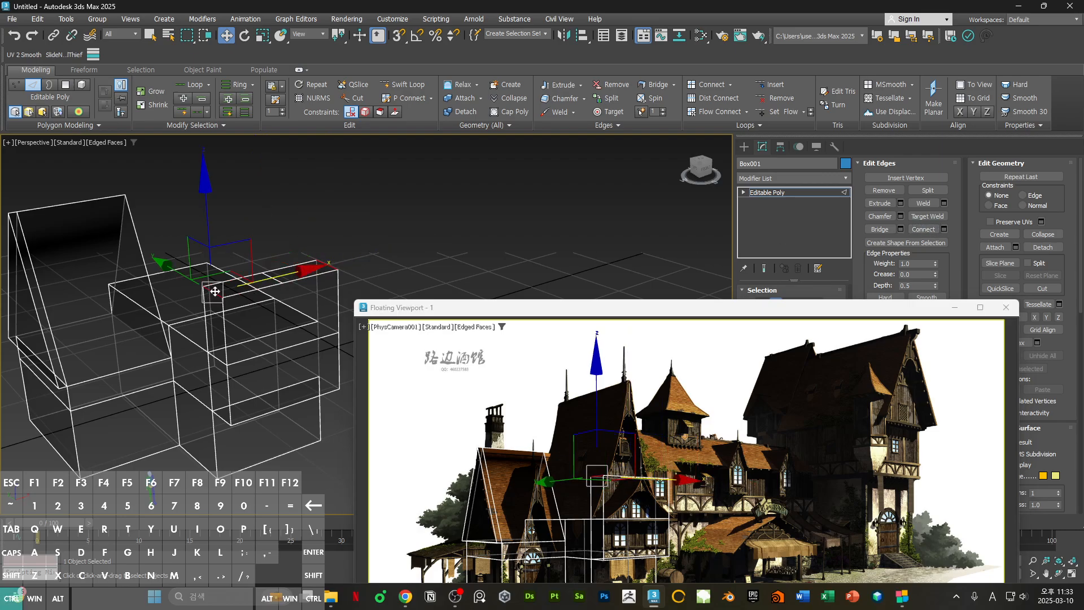
key(ctrl+alt+c)
drag(481, 310, 534, 157)
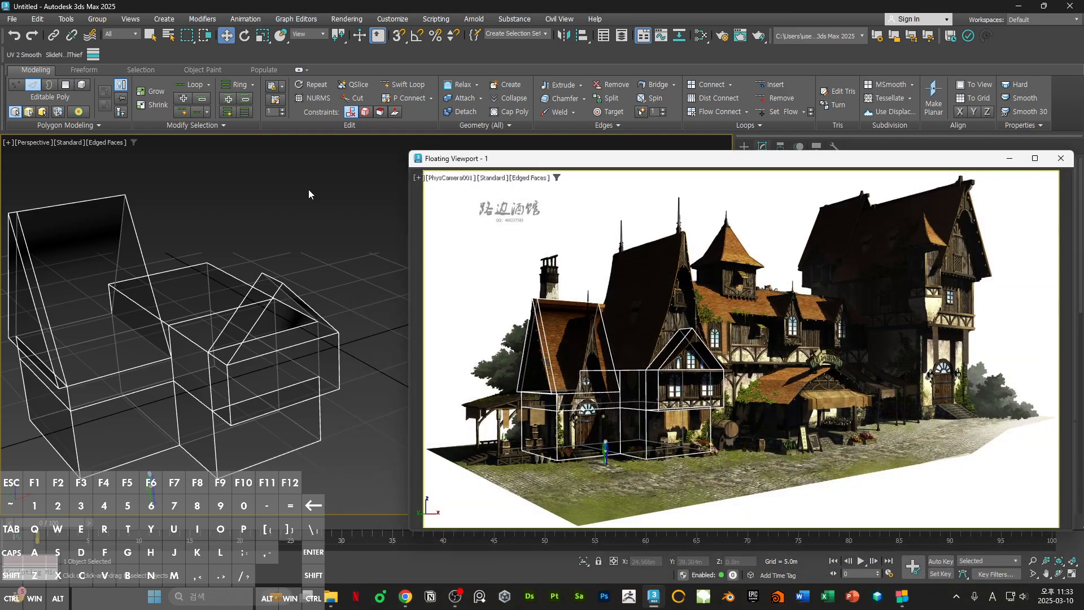
- Switch to the reference image viewer and examine the small front gable's roof overhang up close
alt+middle_drag(347, 281, 341, 240)
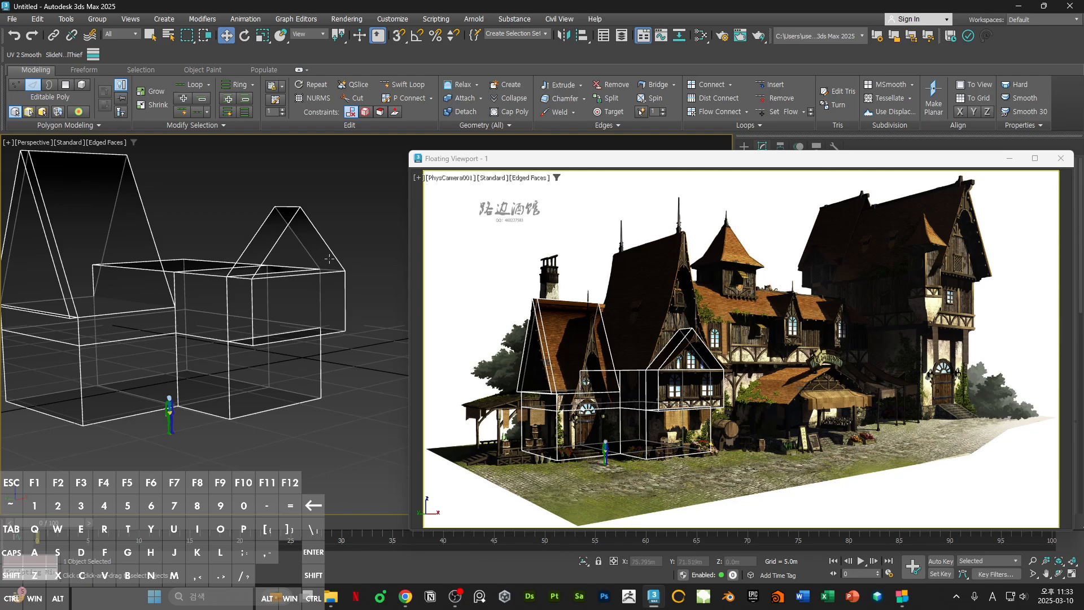
scroll(330, 258, up, 3)
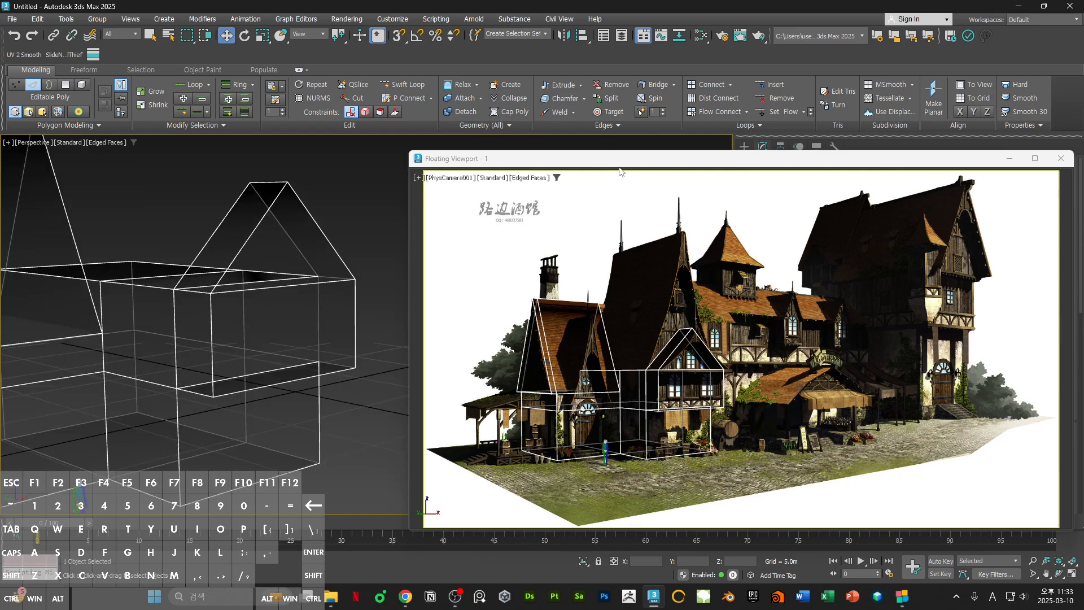
key(alt+Tab)
drag(738, 268, 517, 408)
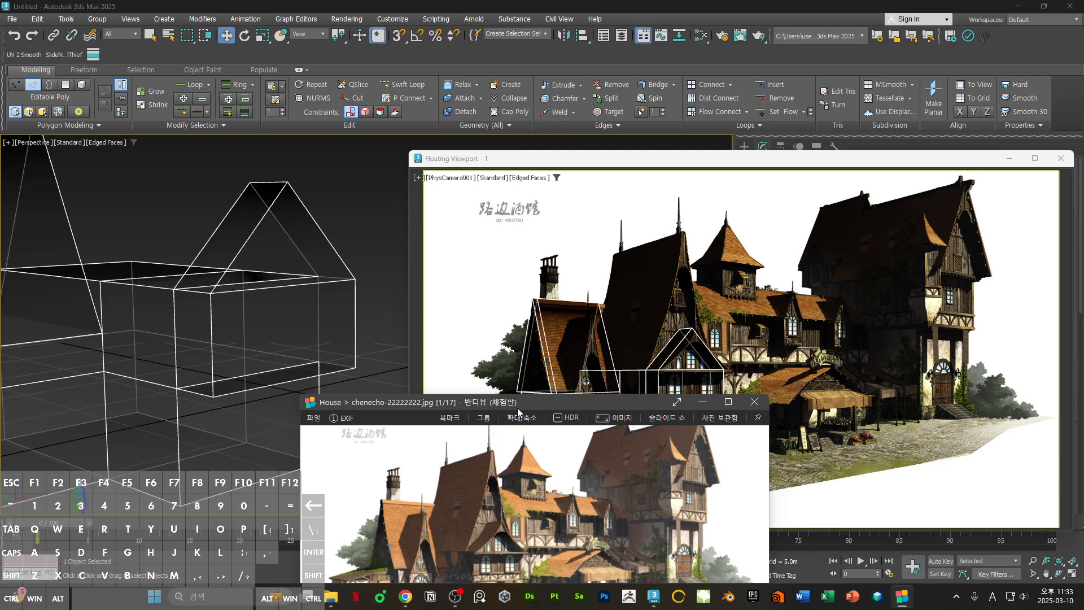
double_click(517, 407)
scroll(459, 327, up, 5)
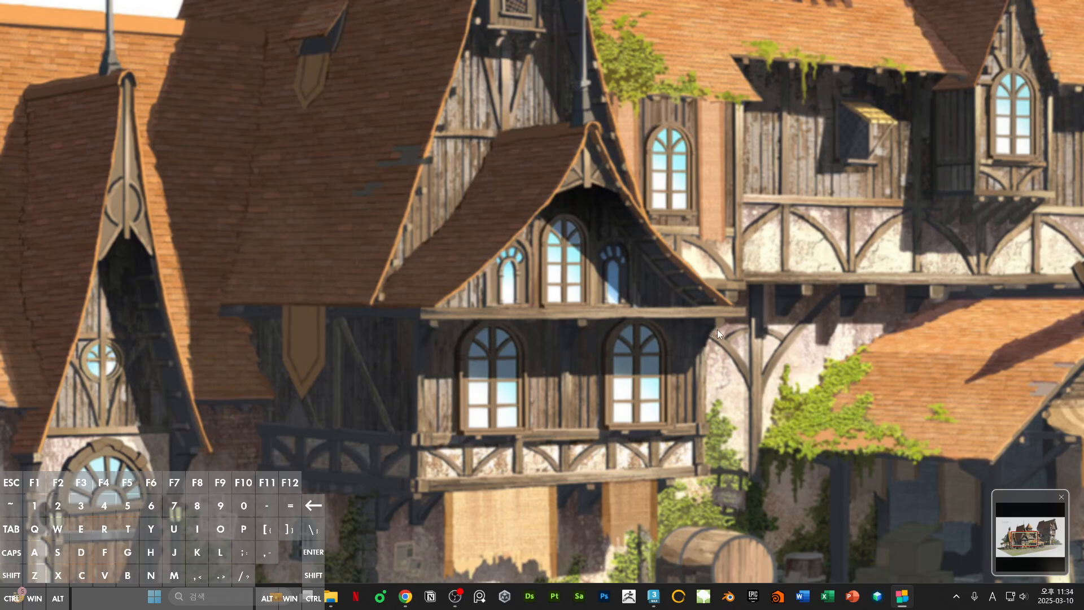
key(alt+Tab)
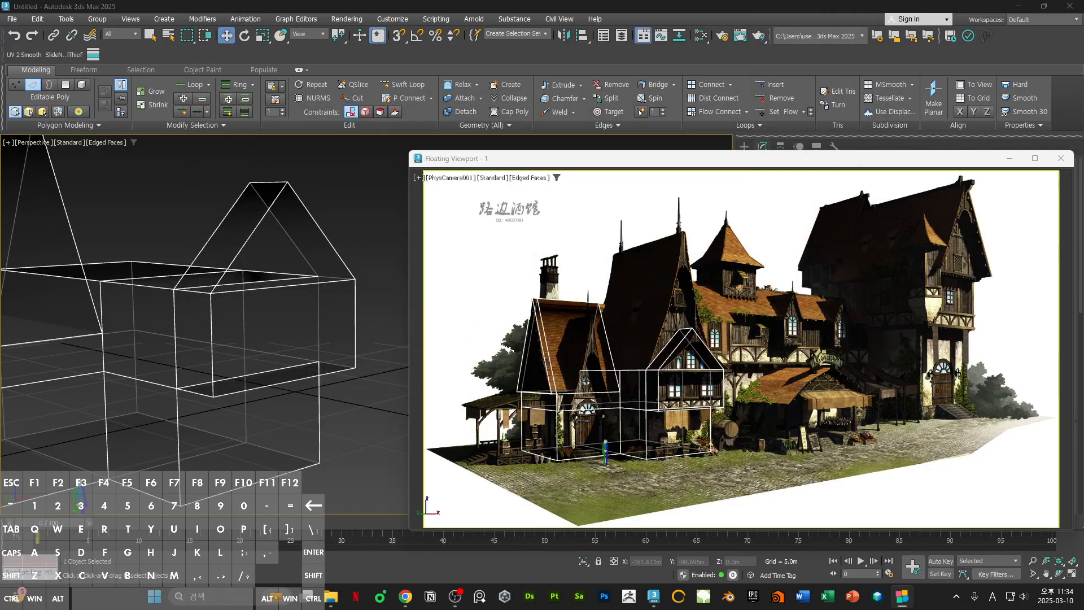
- Extrude the small front gable triangle slightly outward to about Y -12.8 m as a roof overhang
click(270, 273)
key(4)
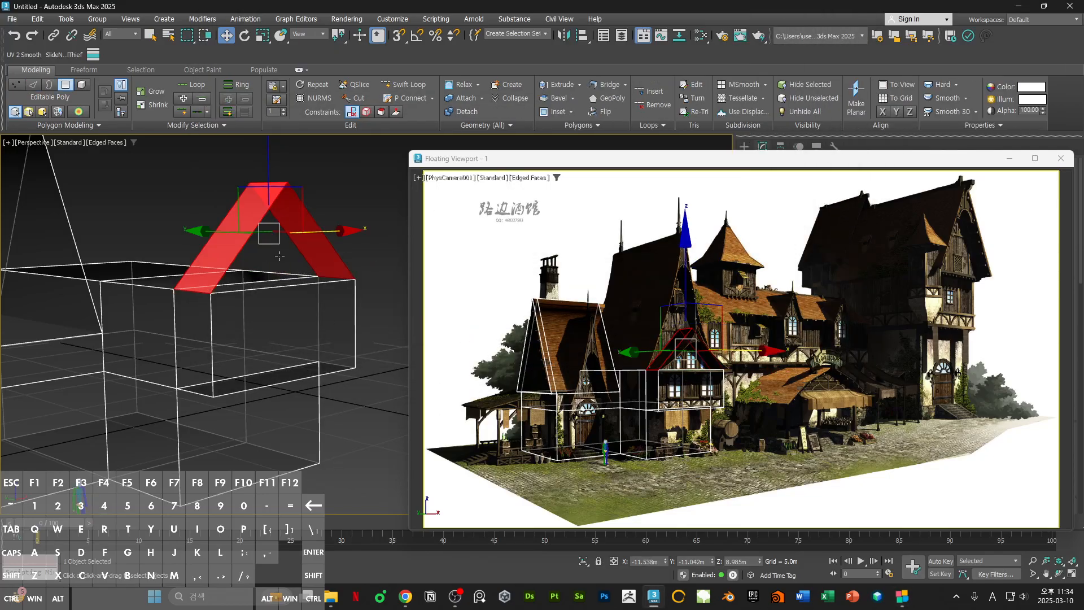
click(282, 272)
shift+drag(224, 249, 242, 255)
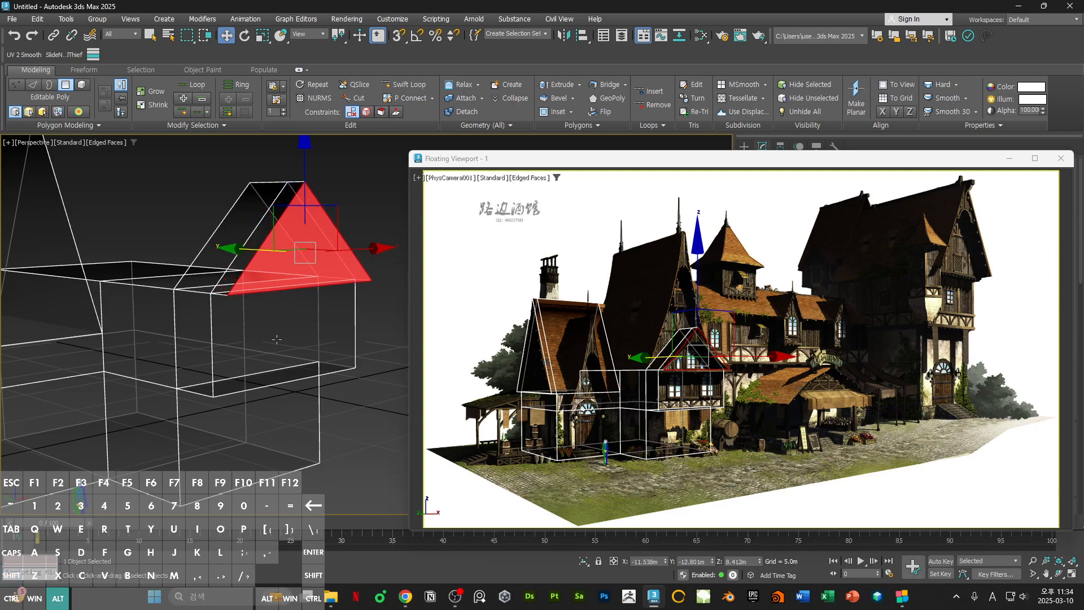
alt+middle_drag(242, 278, 291, 204)
click(269, 255)
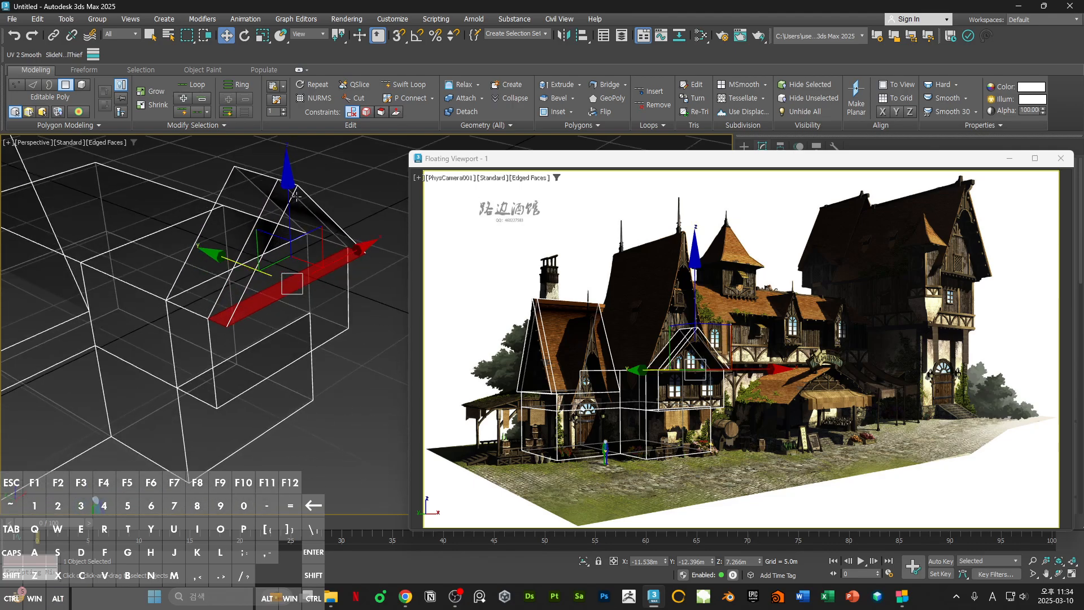
click(303, 236)
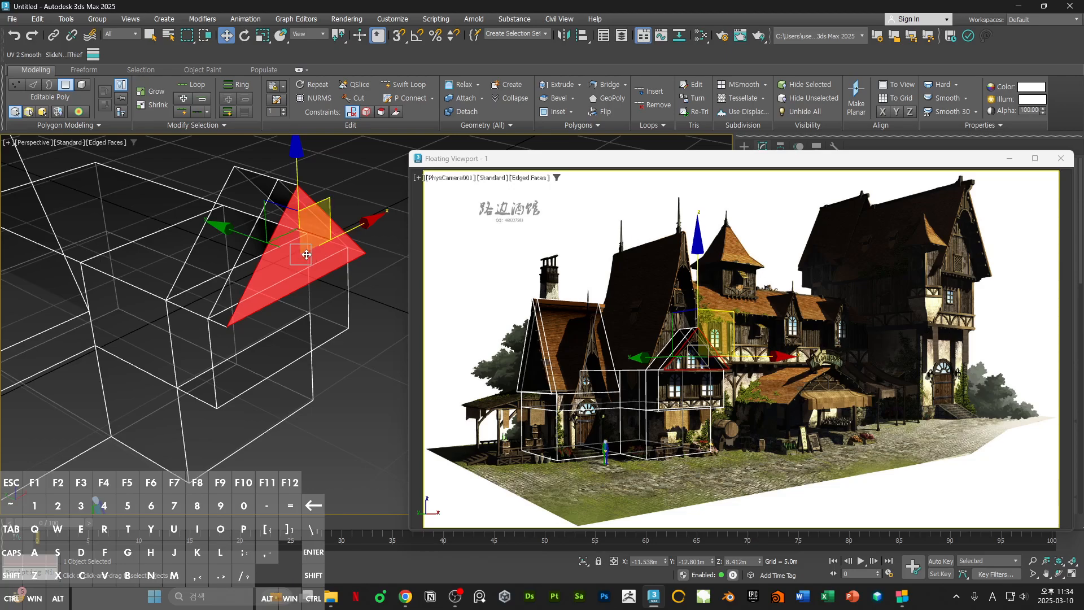
scroll(335, 274, down, 5)
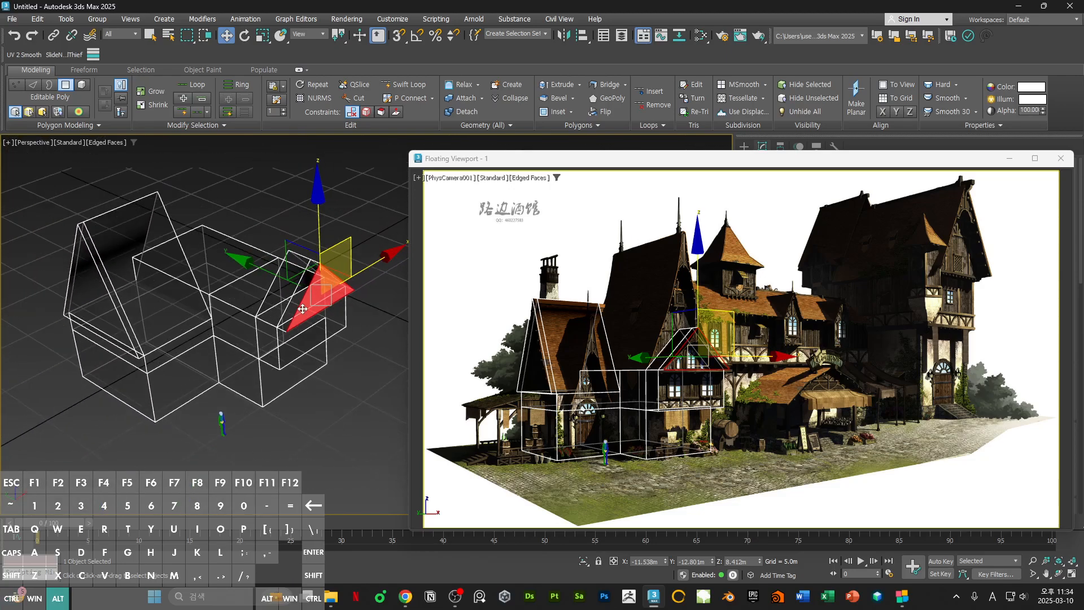
click(374, 219)
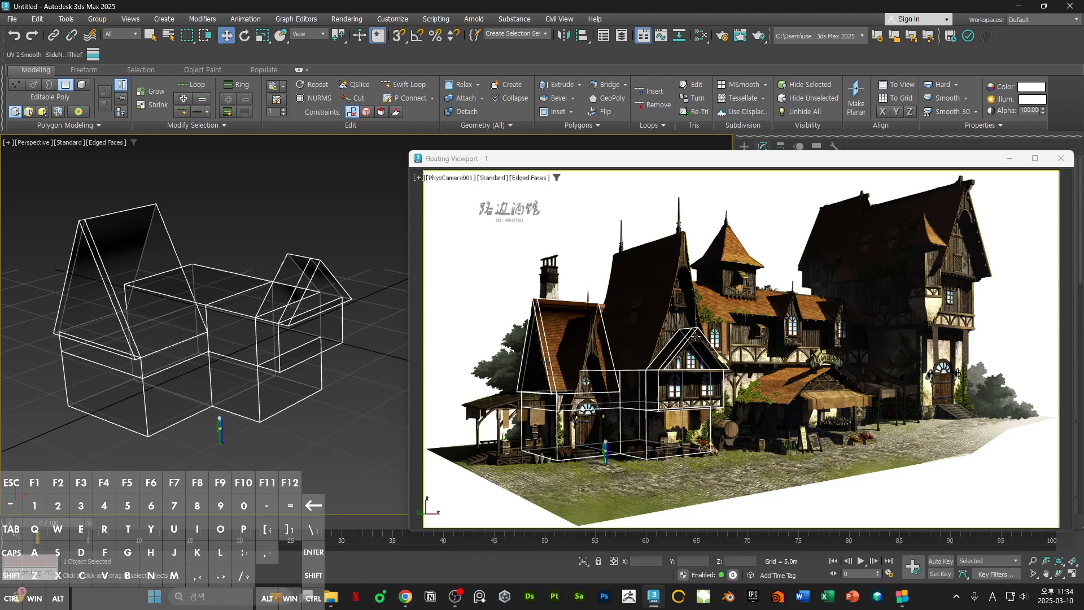
- Select the flat top polygons of the main block and extrude them upward to about Z 19.16 m
middle_drag(244, 292, 299, 321)
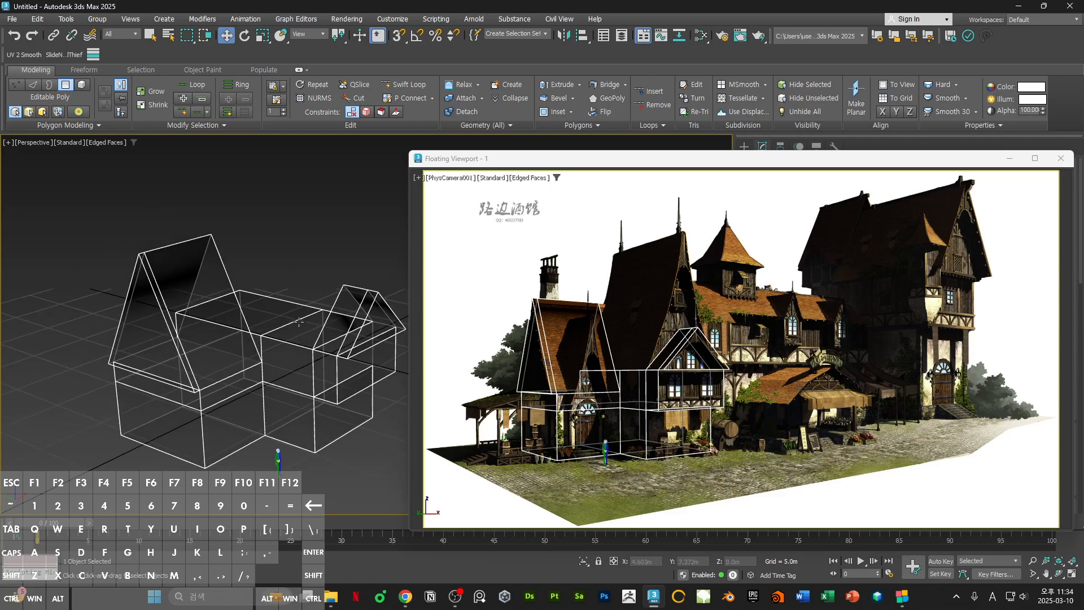
click(299, 323)
ctrl+click(262, 310)
middle_drag(315, 260, 275, 323)
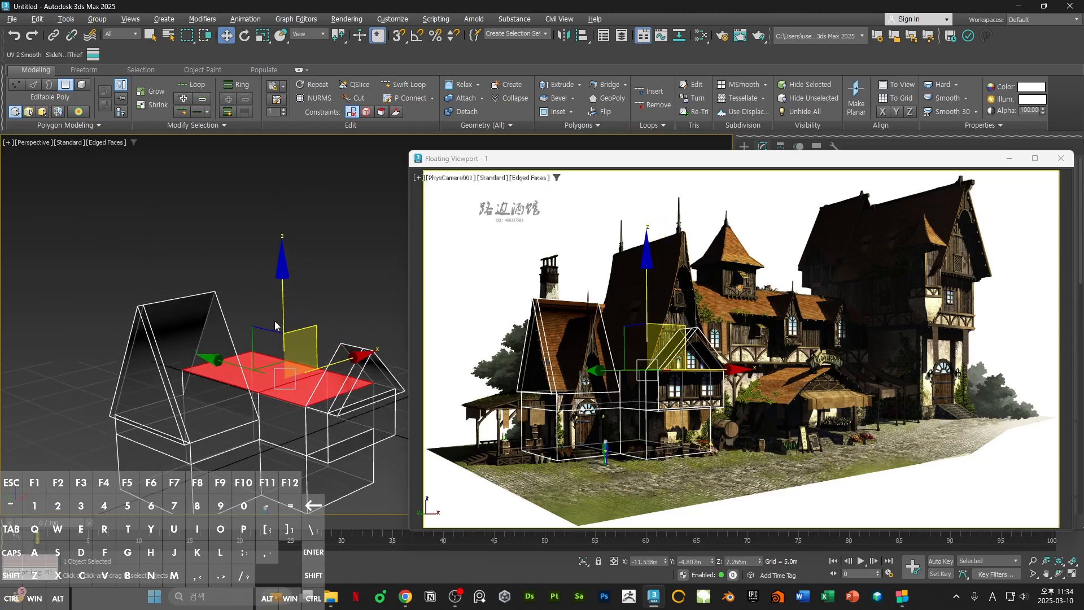
drag(283, 318, 291, 146)
- Collapse the top cross edges of the raised main block to their midpoints, forming a steep roof ridge
alt+middle_drag(311, 195, 268, 255)
key(2)
drag(265, 174, 286, 268)
drag(542, 159, 354, 370)
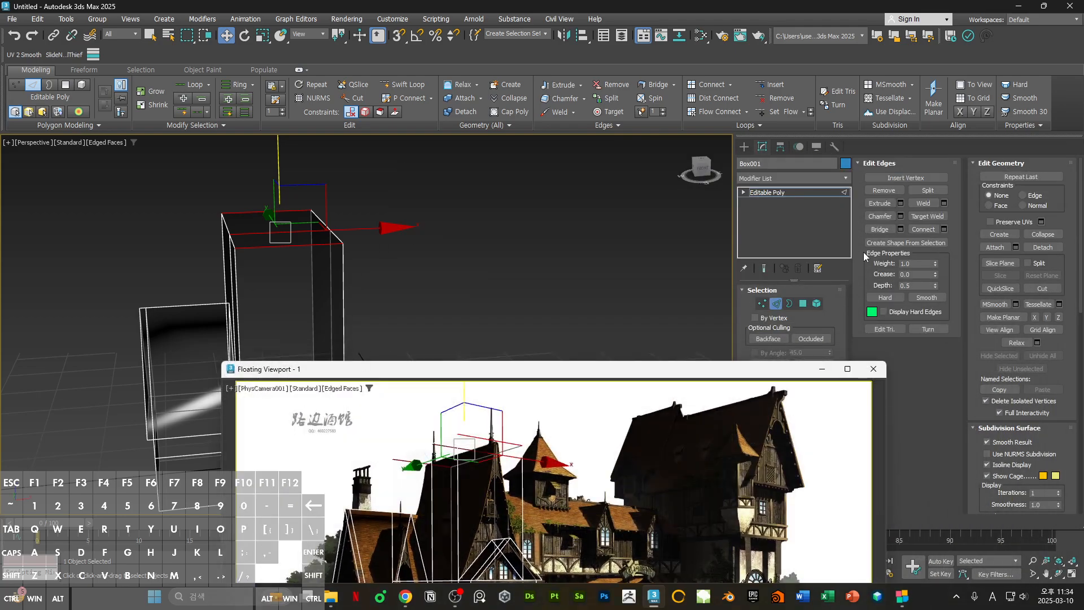
drag(483, 370, 710, 170)
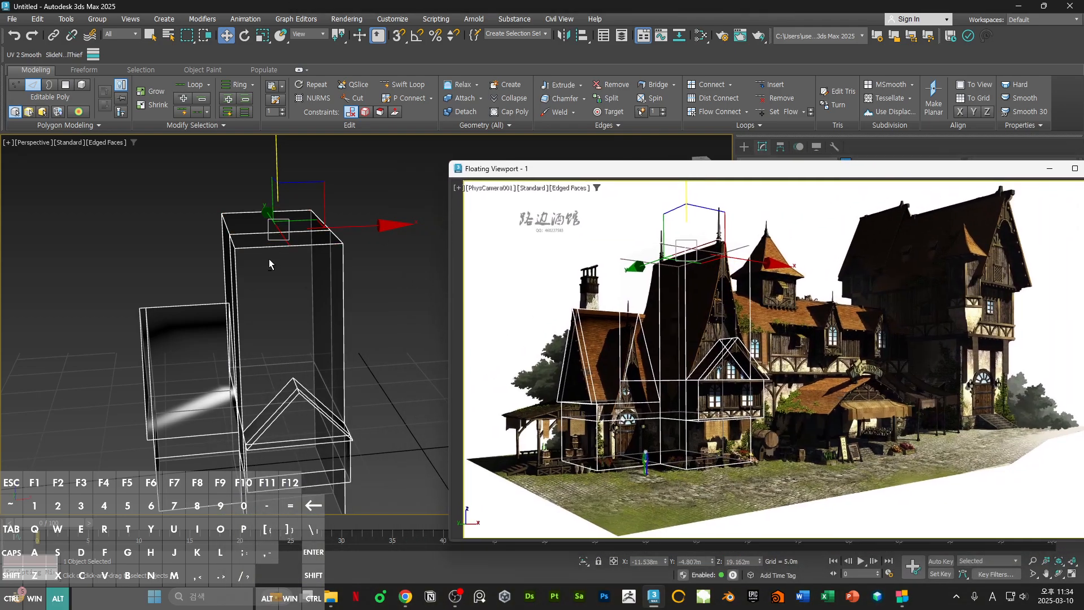
alt+middle_drag(268, 259, 298, 256)
click(261, 243)
ctrl+click(228, 232)
ctrl+click(307, 222)
ctrl+click(336, 231)
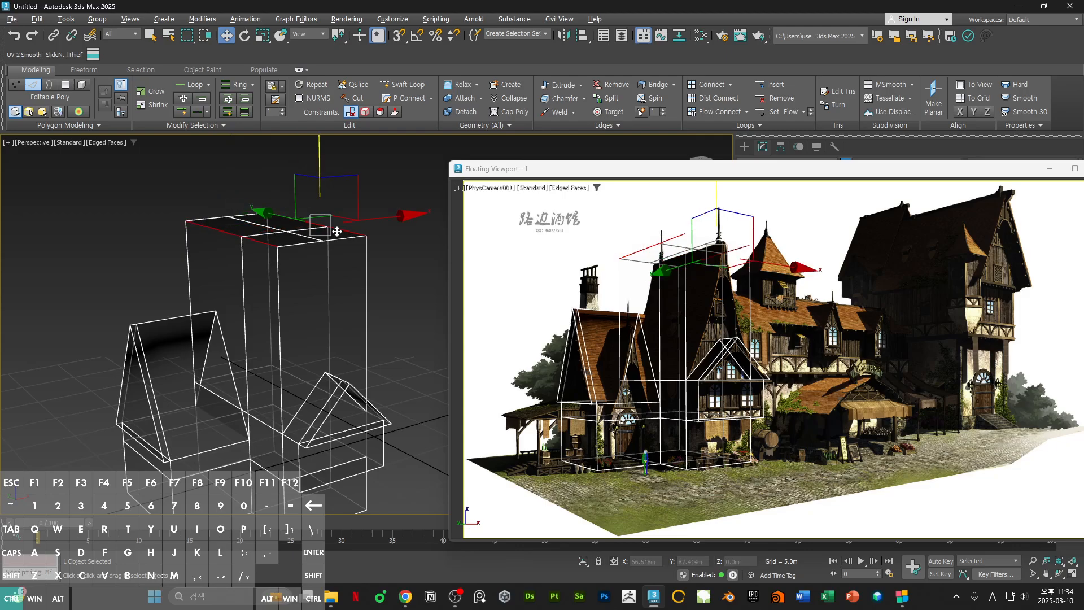
key(ctrl+alt+c)
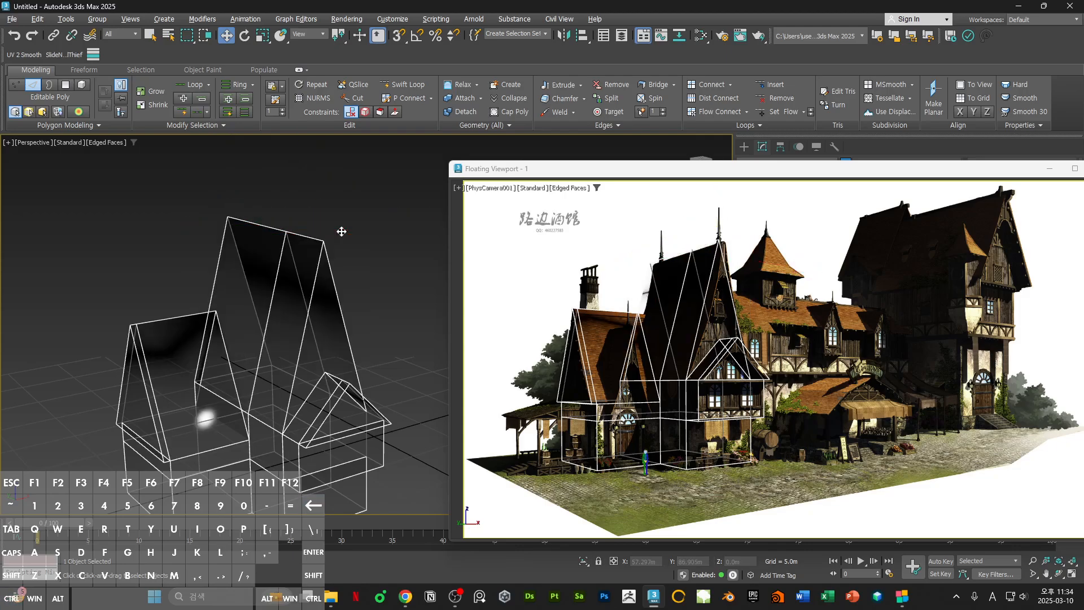
- Select the main roof's ridge vertices and lower them by about 0.29 m to match the reference
alt+middle_drag(339, 249, 362, 269)
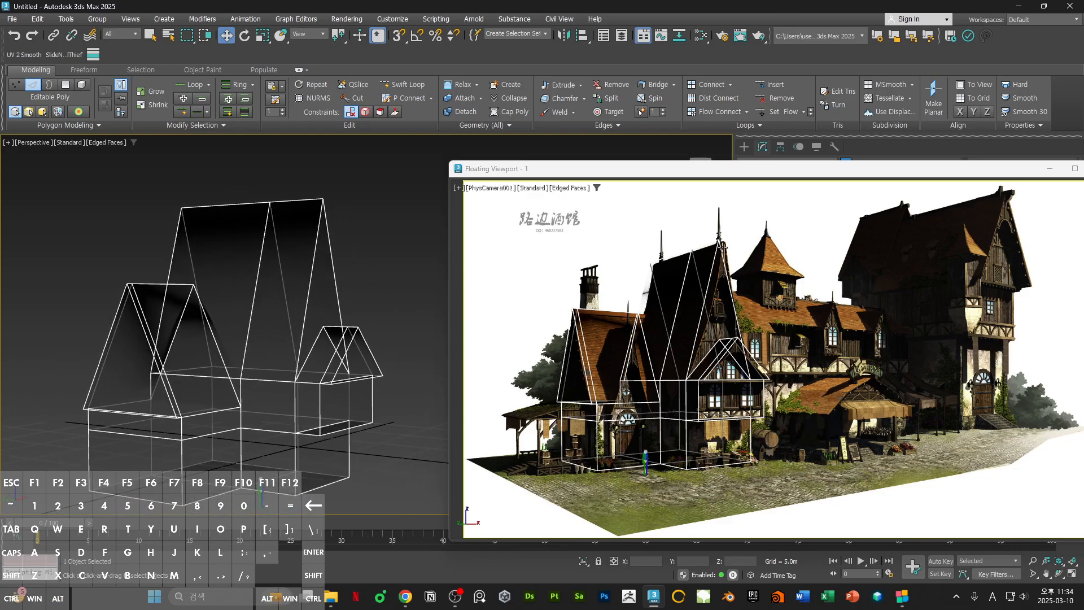
middle_drag(306, 241, 321, 271)
key(1)
drag(180, 213, 362, 253)
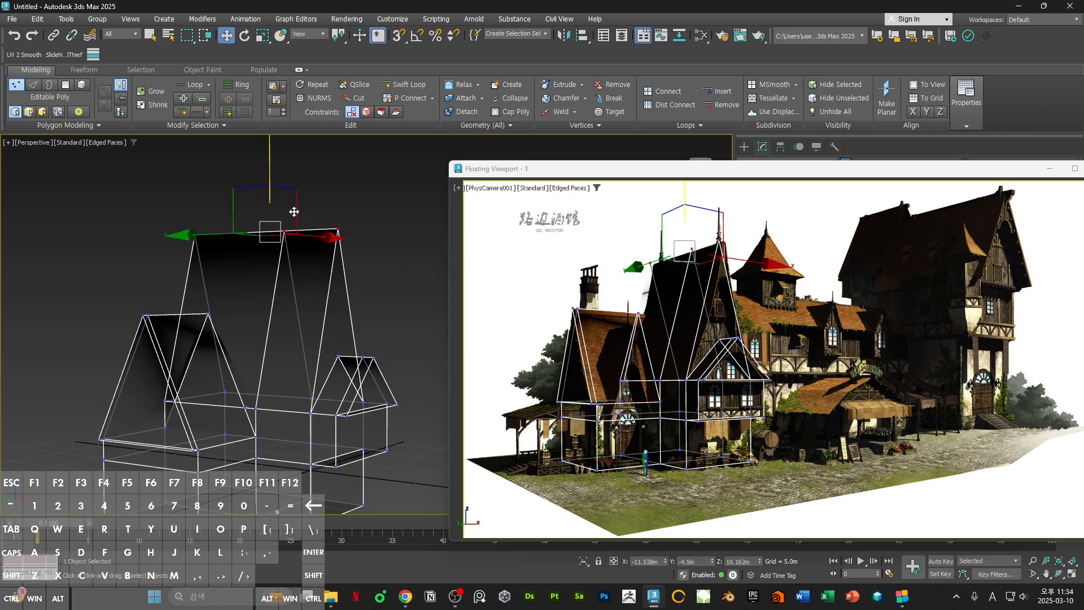
drag(273, 173, 274, 175)
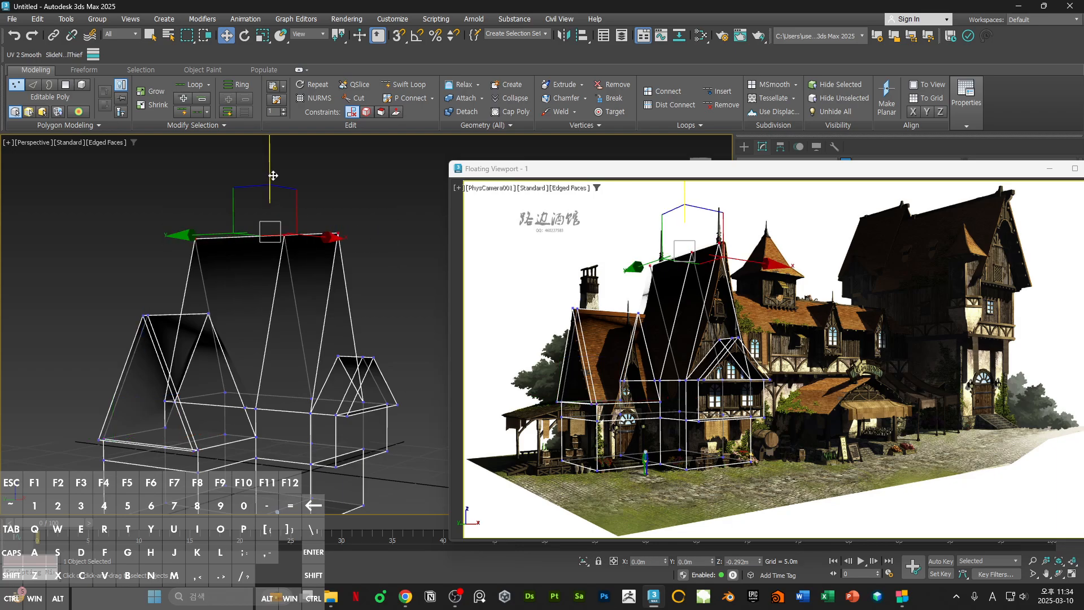
click(307, 174)
- Select the tall main gable face, check its overhang in the reference image, and extrude it slightly outward
alt+middle_drag(307, 174, 350, 317)
key(4)
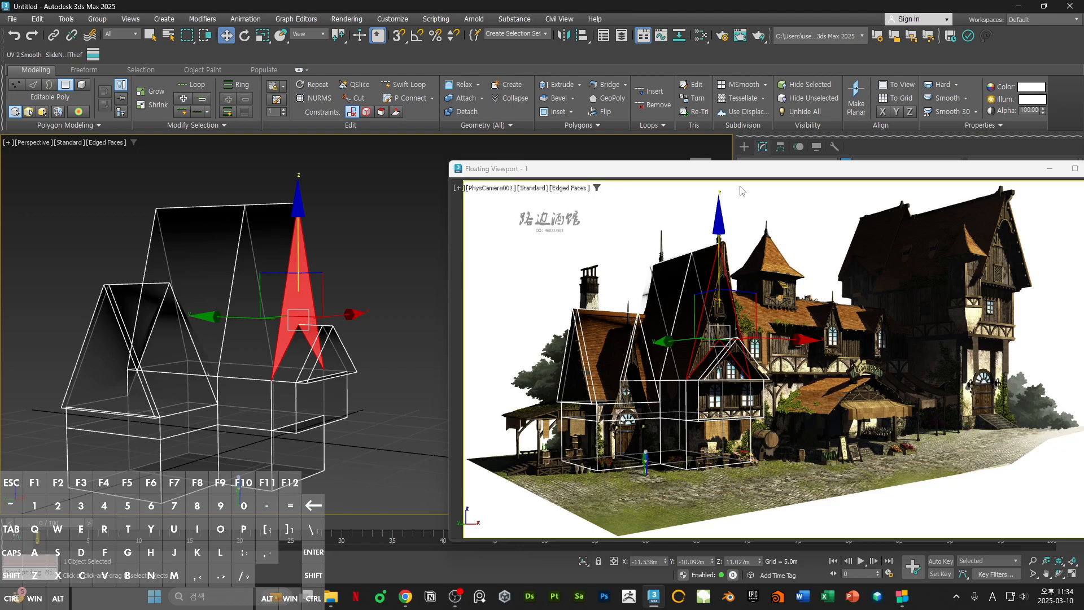
drag(760, 0, 530, 415)
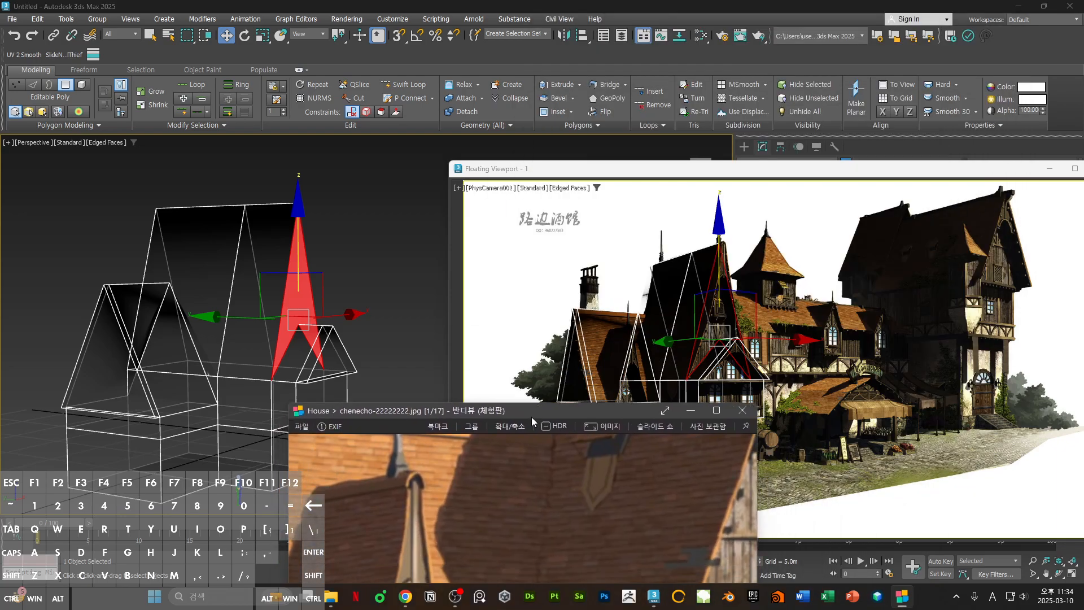
double_click(531, 416)
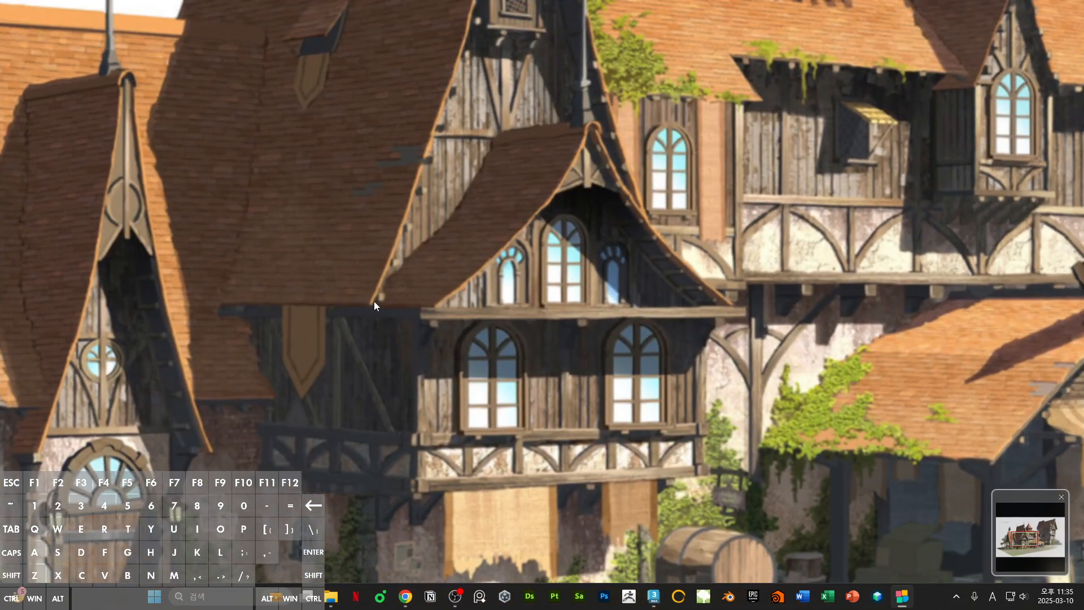
scroll(553, 303, up, 6)
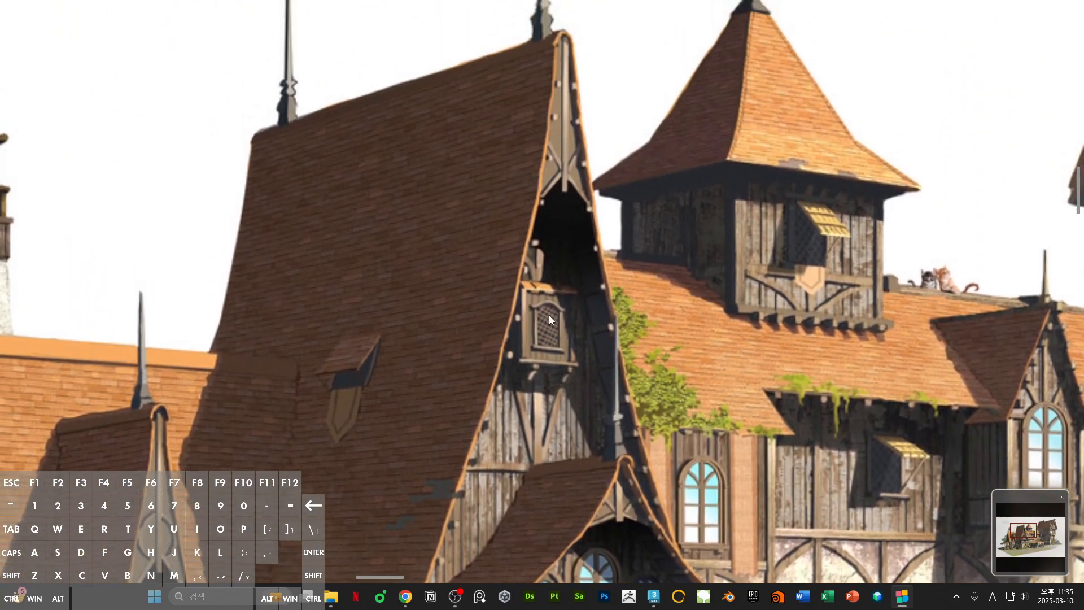
double_click(557, 362)
drag(585, 409, 599, 0)
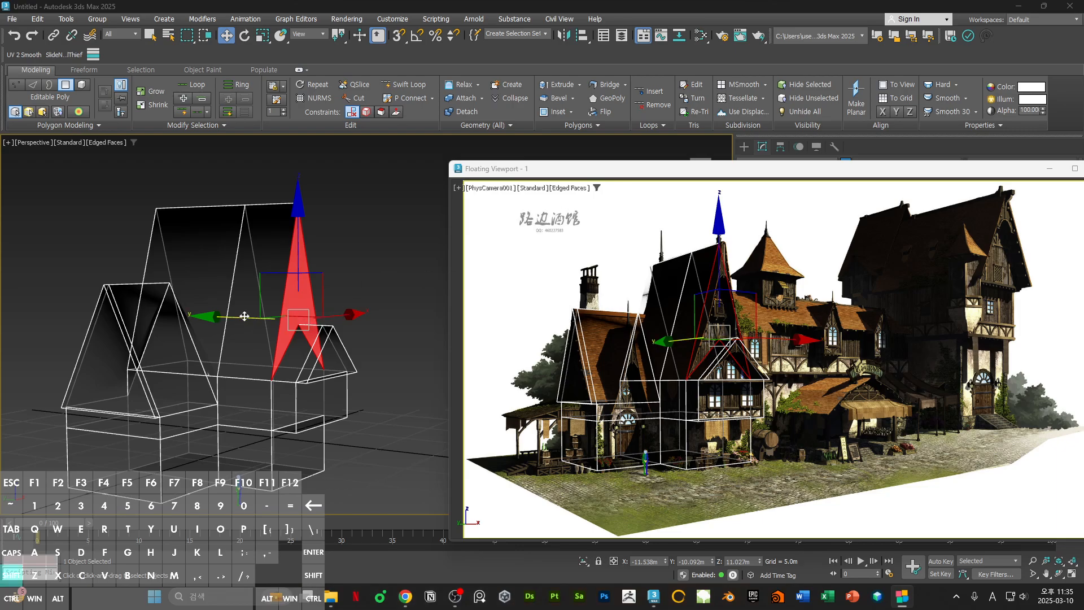
drag(244, 317, 252, 319)
click(404, 259)
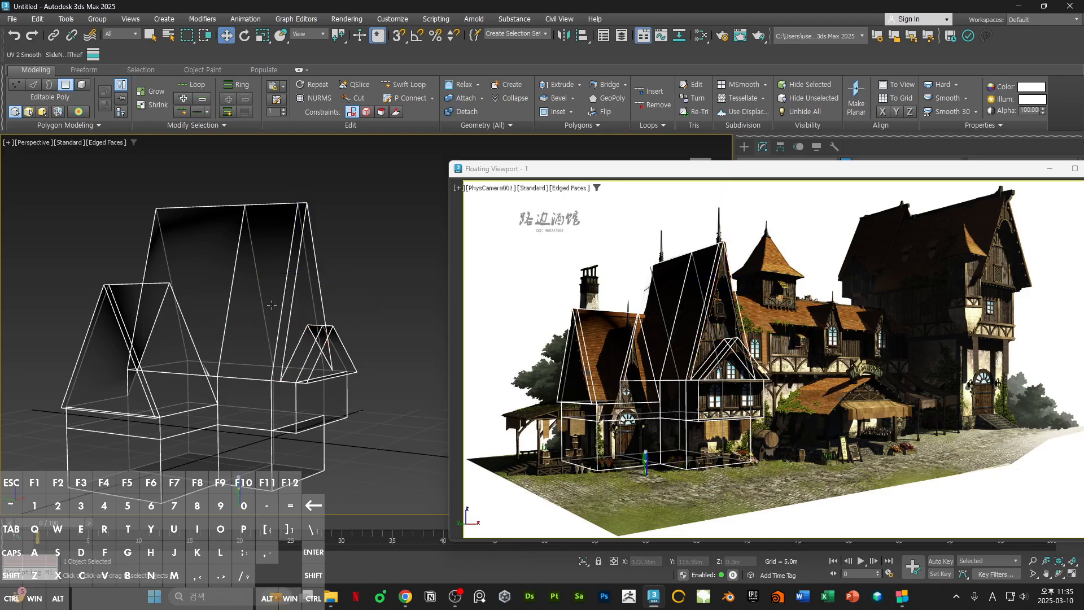
- Select the side wing's ridge vertex that meets the main roof and check its position against the roof slope in the Front view
alt+middle_drag(410, 330, 385, 314)
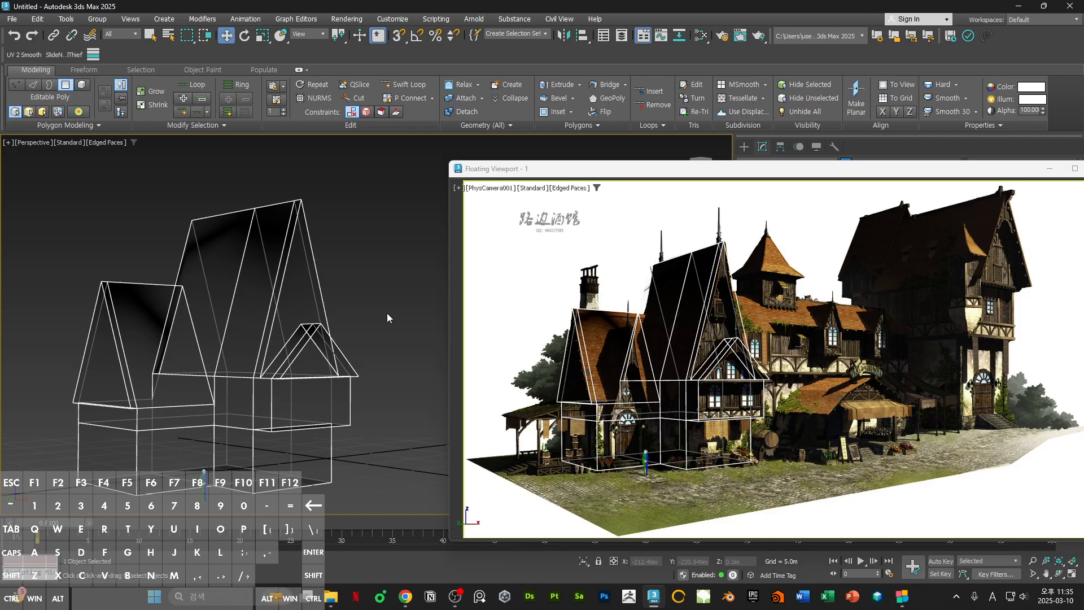
click(309, 346)
click(259, 303)
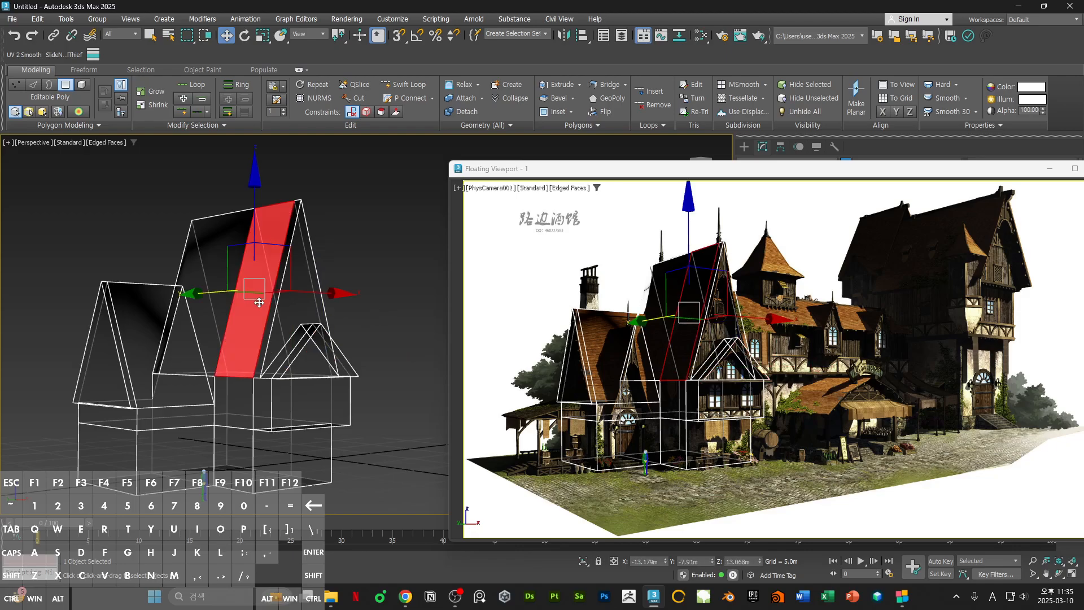
alt+middle_drag(317, 316, 274, 340)
key(1)
click(225, 276)
key(f)
key(z)
scroll(305, 316, down, 10)
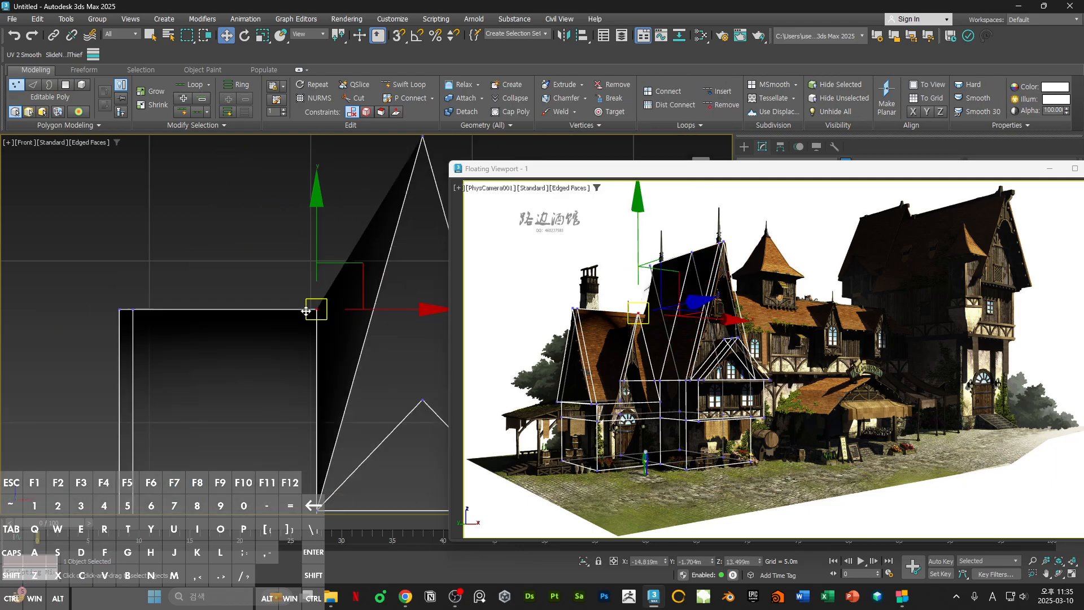
scroll(329, 317, up, 4)
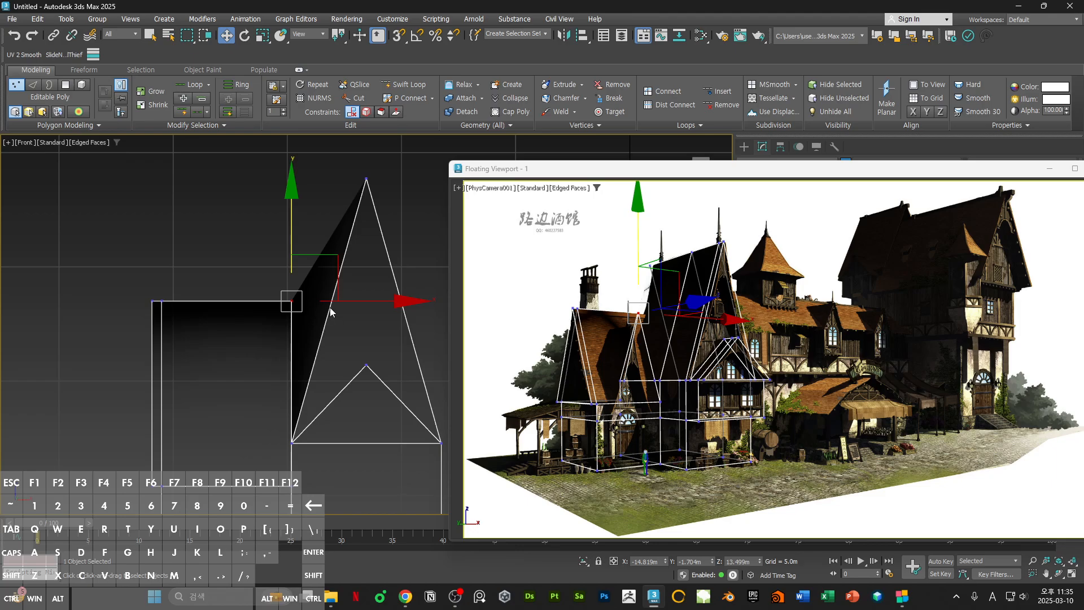
- Turn off the house's see-through display and set the transparency of its Physical Material to 0
alt+middle_drag(323, 312, 281, 325)
key(1)
key(alt+x)
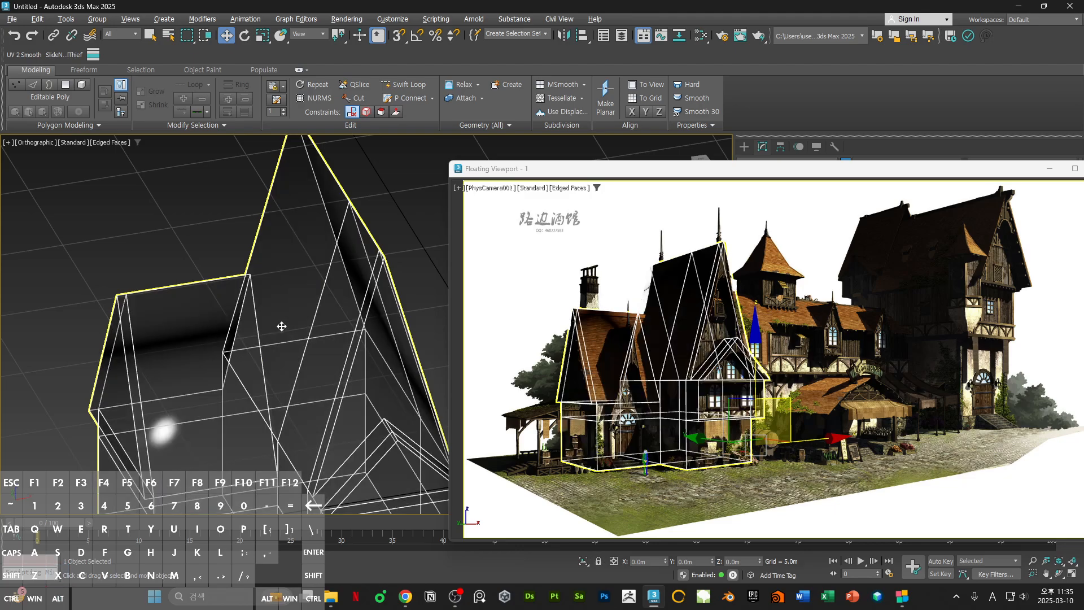
key(m)
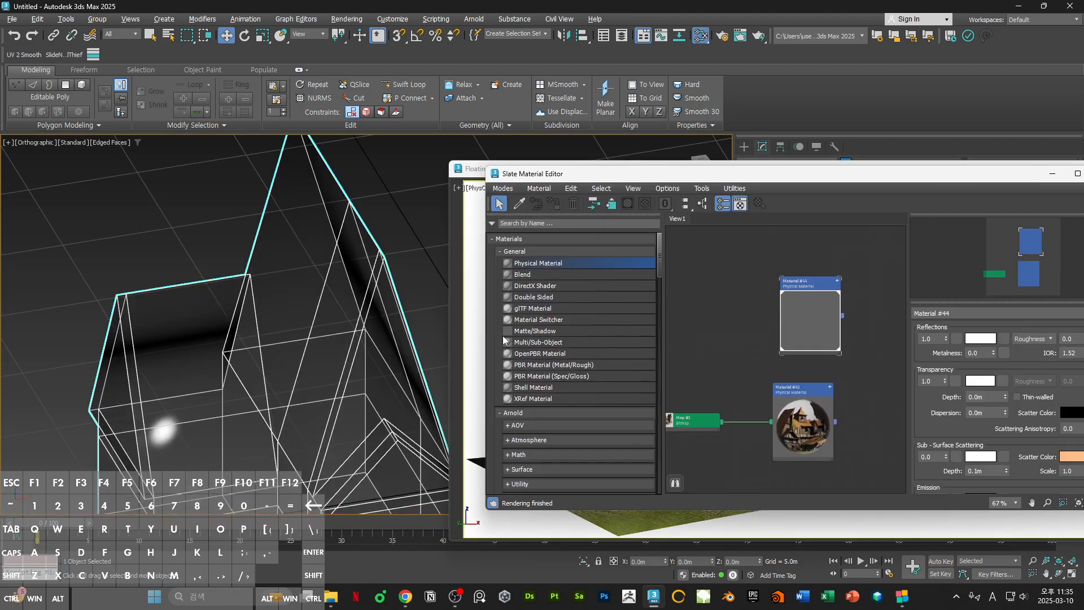
click(796, 327)
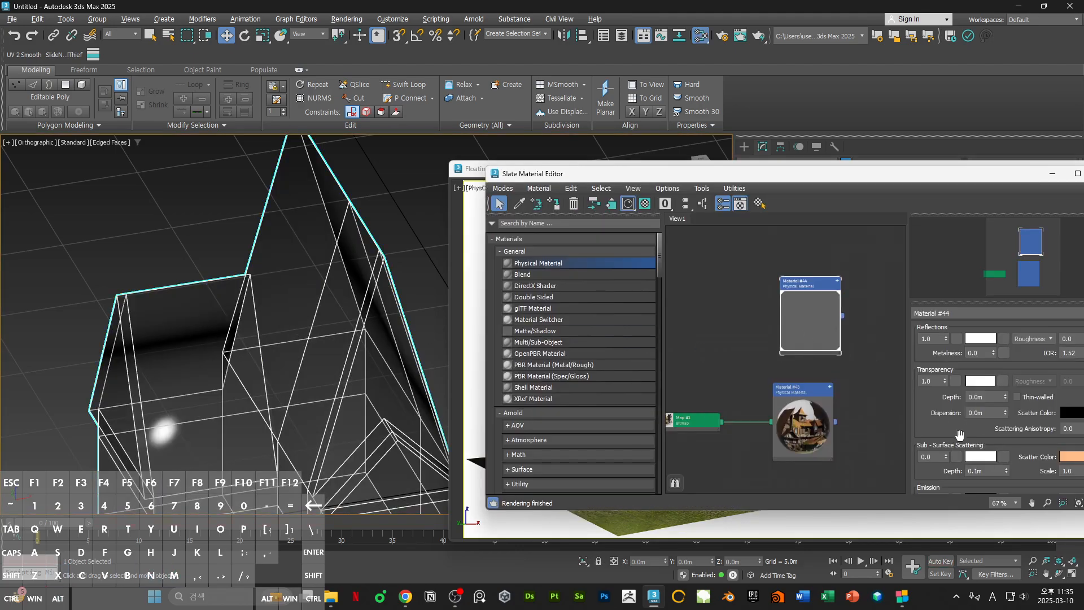
right_click(945, 381)
- Cut a roughly horizontal edge line across the full main roof slope, running both ways from the side wing's ridge vertex
alt+middle_drag(266, 336, 341, 337)
key(1)
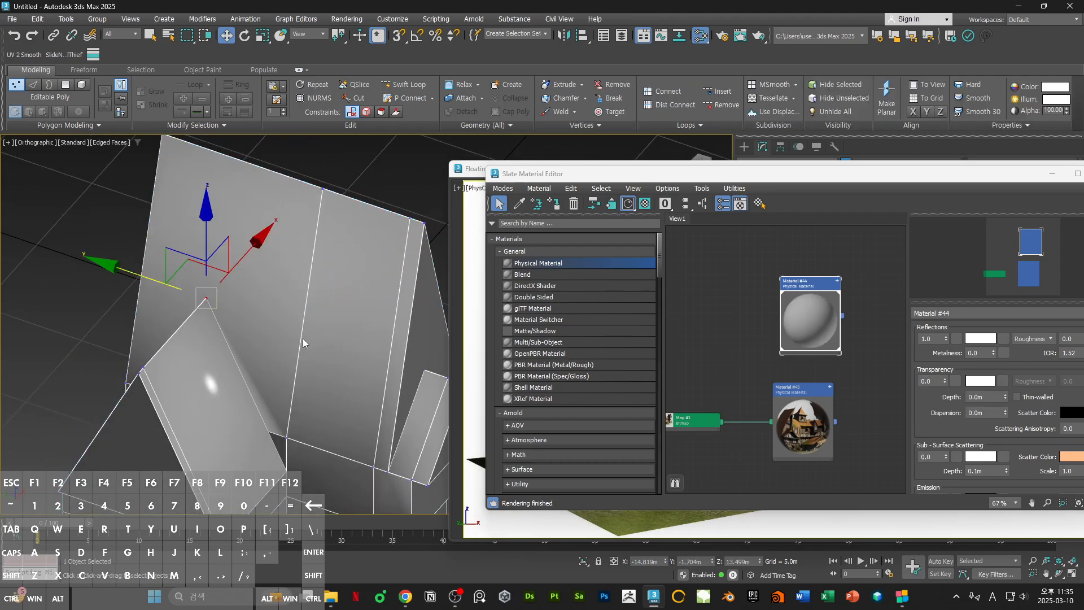
key(alt+c)
click(206, 298)
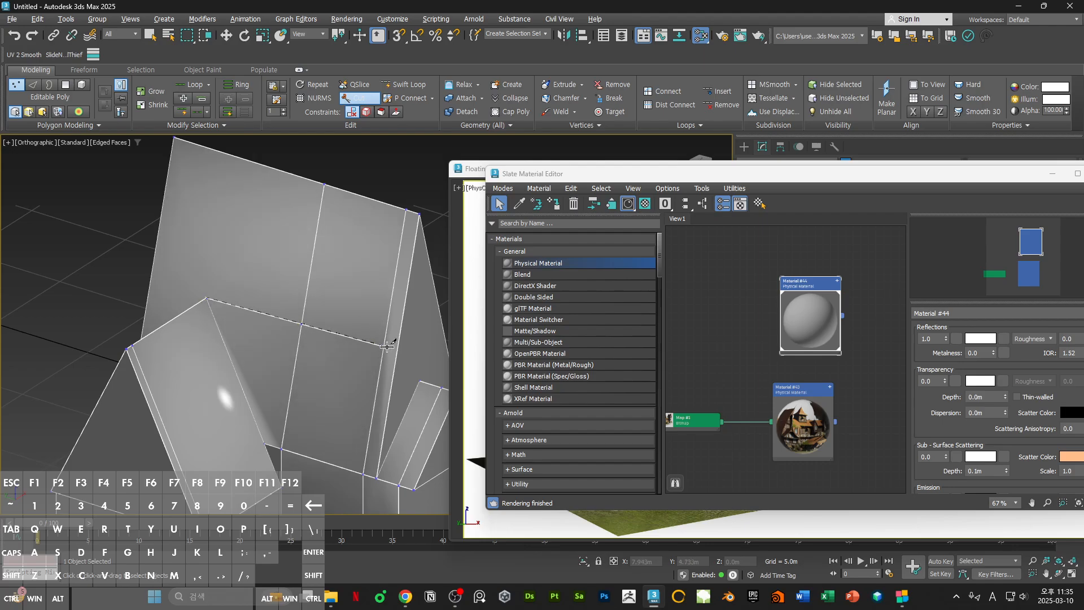
click(385, 346)
click(398, 350)
right_click(399, 349)
alt+middle_drag(225, 335, 282, 333)
click(194, 322)
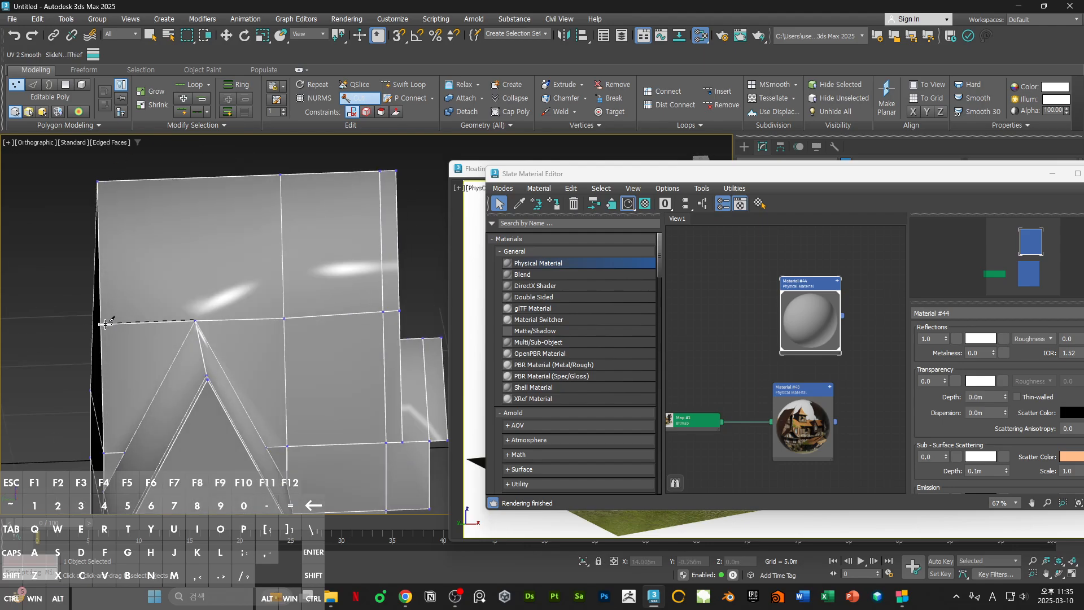
click(102, 325)
right_click(101, 325)
right_click(102, 325)
- Select the four new cut vertices on the main roof slope, excluding the wing's ridge vertex, and make them planar in Z
click(283, 321)
ctrl+click(386, 314)
ctrl+click(400, 312)
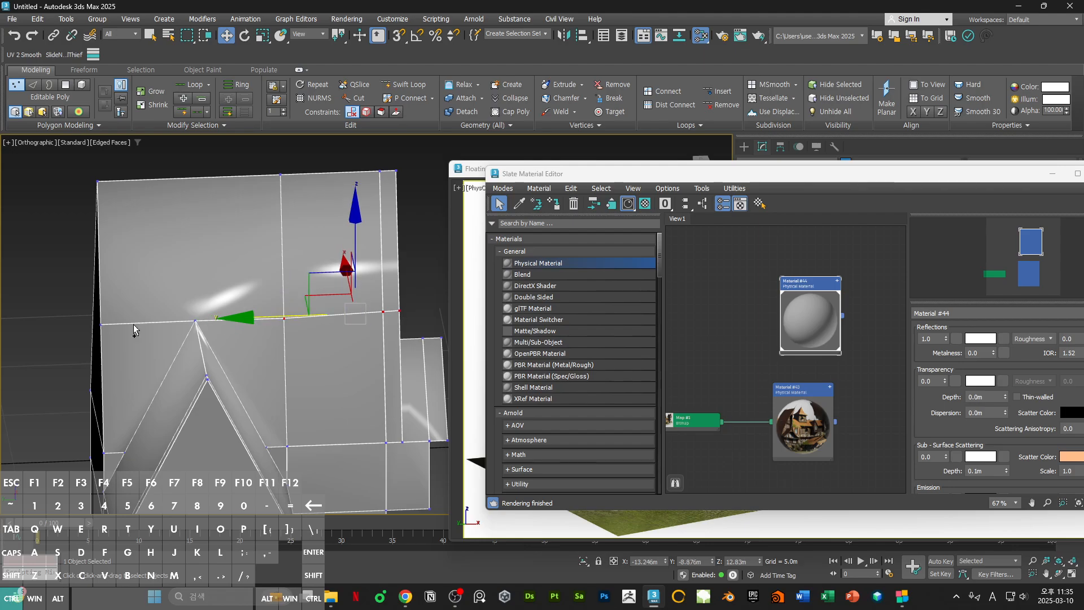
ctrl+click(102, 324)
alt+middle_drag(165, 327, 261, 308)
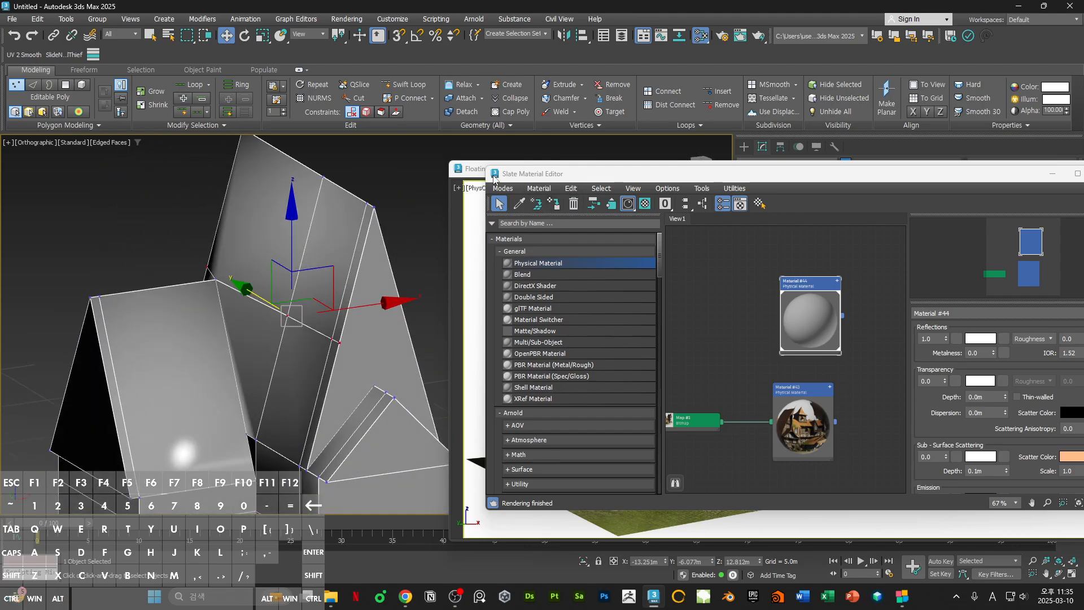
double_click(493, 176)
drag(606, 170, 1083, 316)
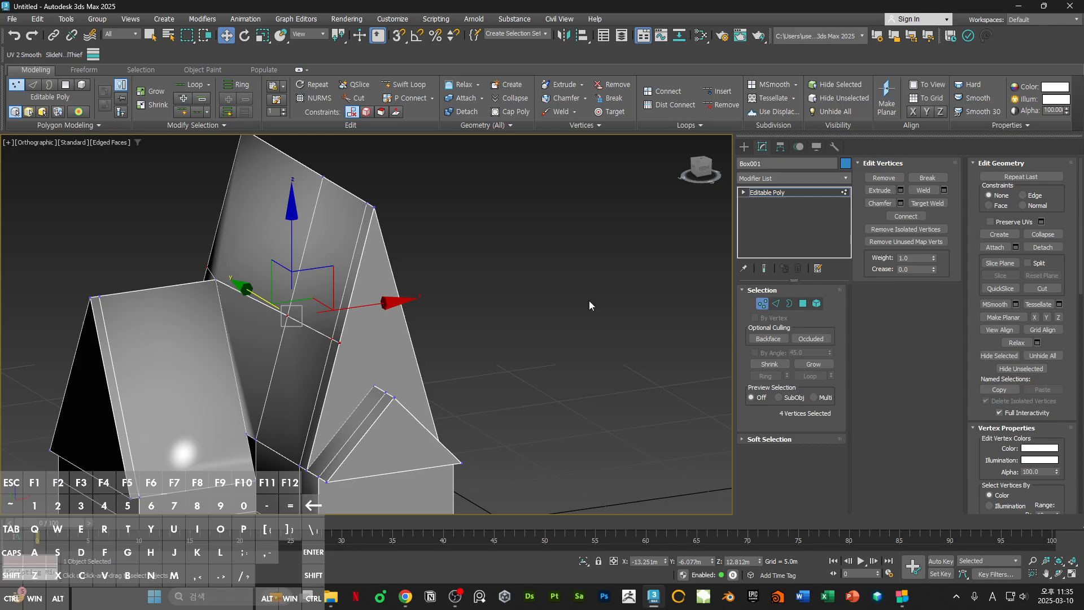
alt+middle_drag(588, 301, 609, 302)
click(1035, 317)
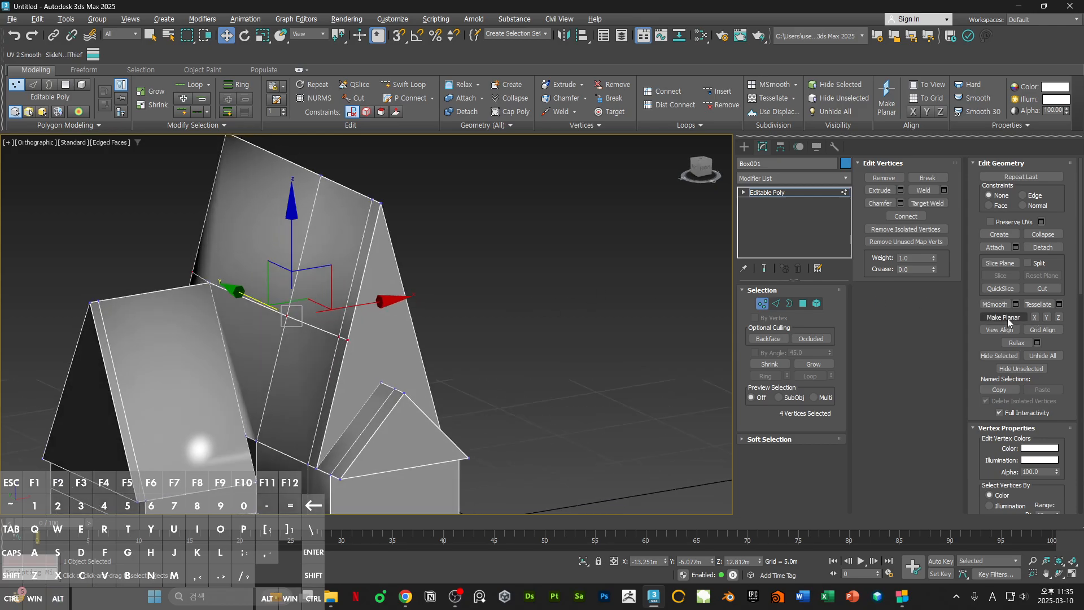
click(1058, 318)
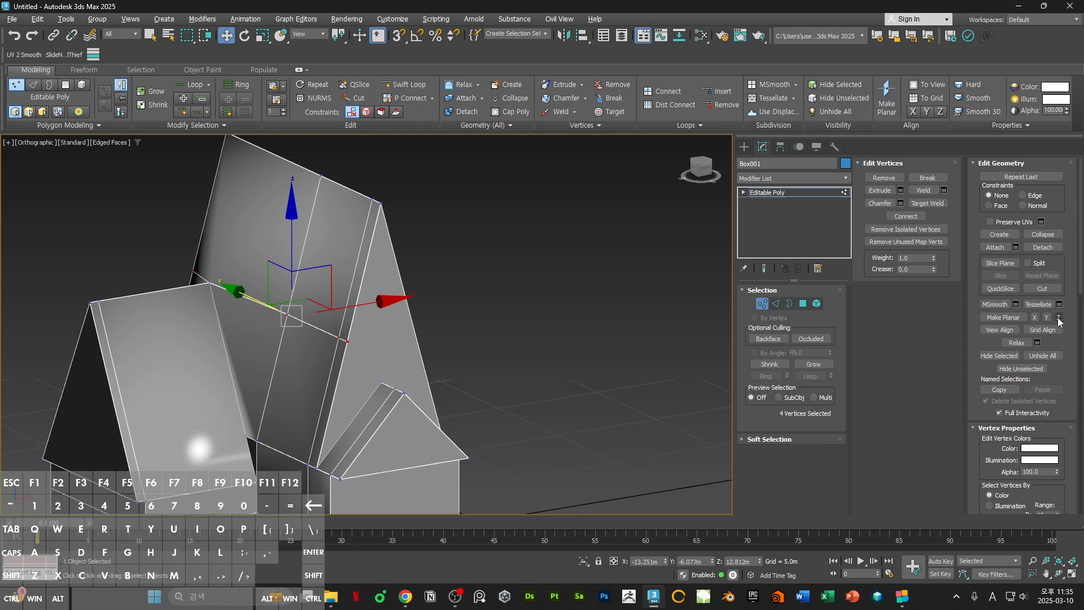
- Show the Front view in wireframe and set the vertex movement constraint to Edge for the selected roof vertices
alt+middle_drag(307, 307, 405, 289)
key(f)
key(F3)
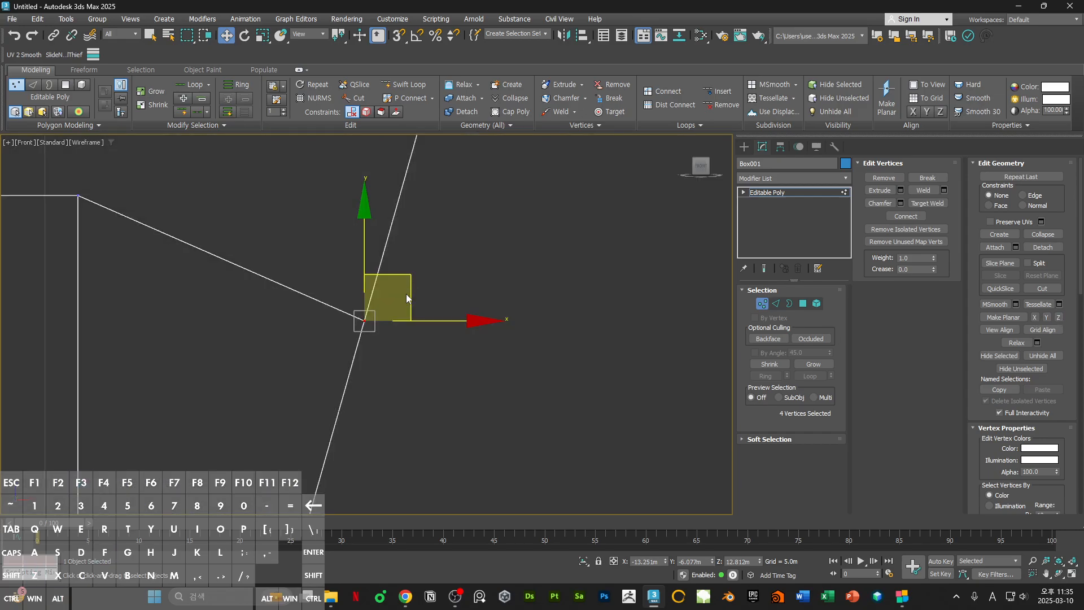
scroll(407, 298, down, 5)
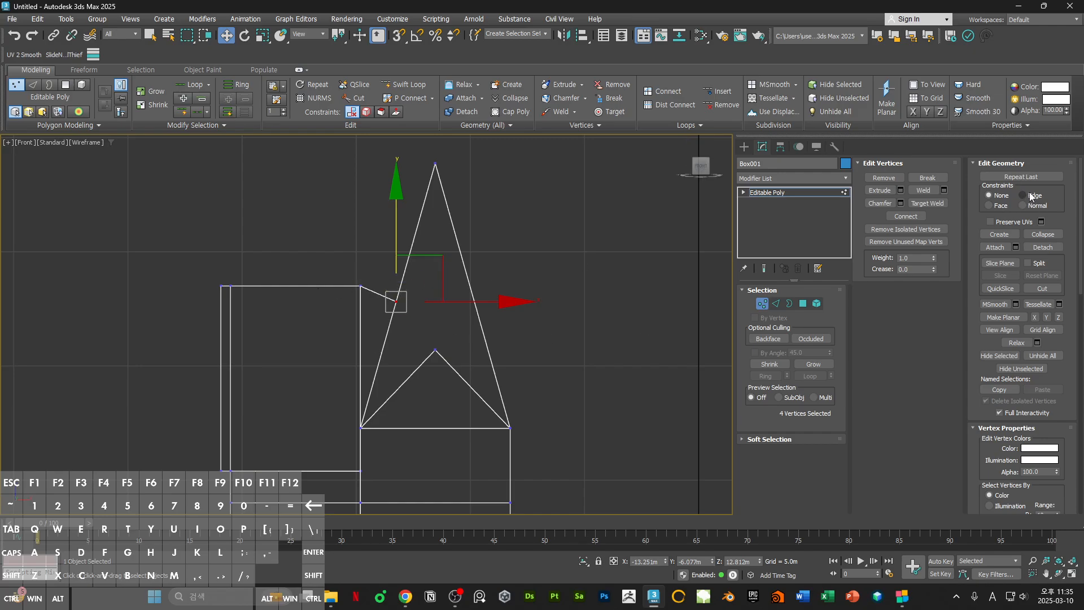
middle_drag(382, 268, 436, 227)
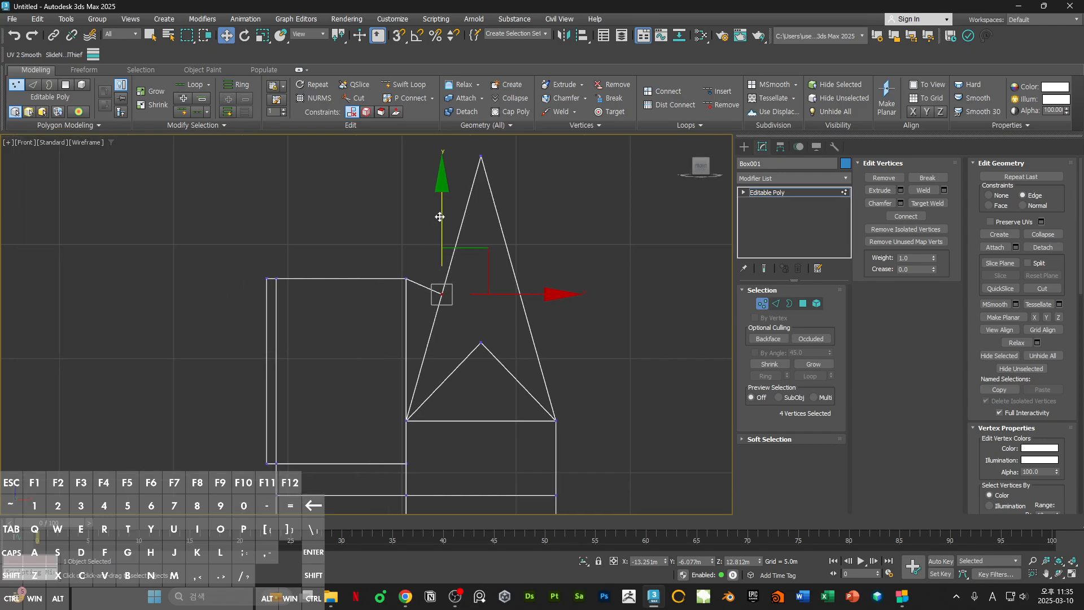
- With vertex snapping on, slide the four selected tall-roof slope vertices along their edges up to the lower roof's ridge height
key(s)
right_click(396, 40)
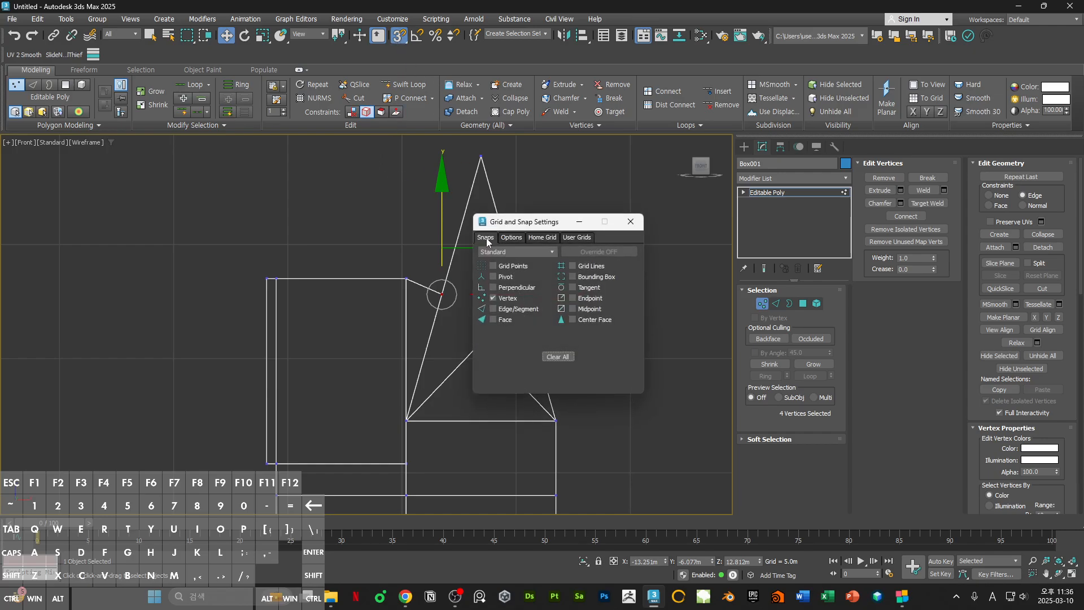
click(631, 221)
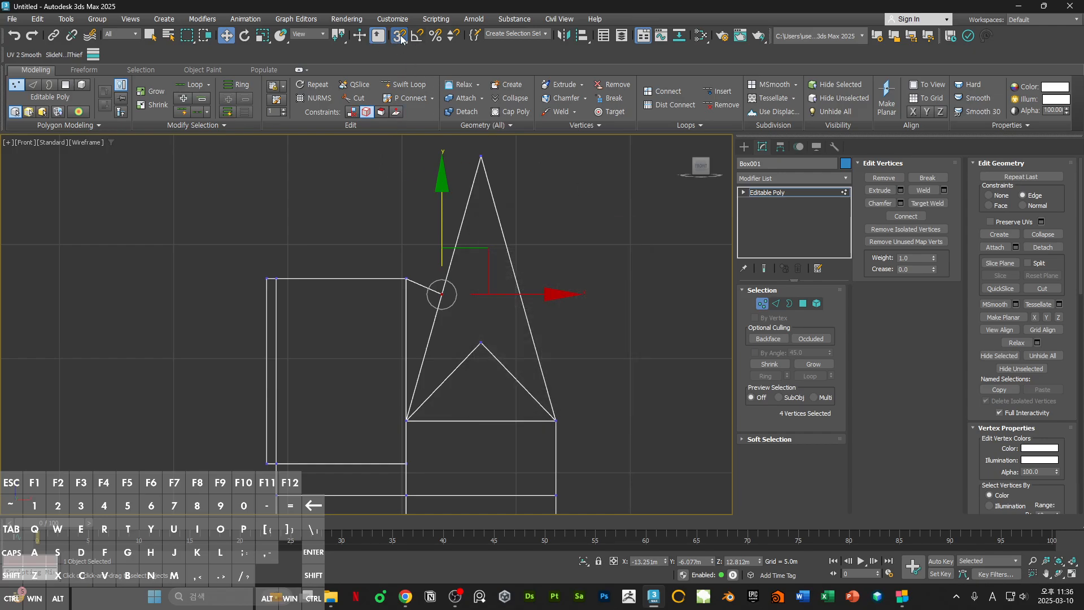
key(s)
key(s)
key(s)
key(s)
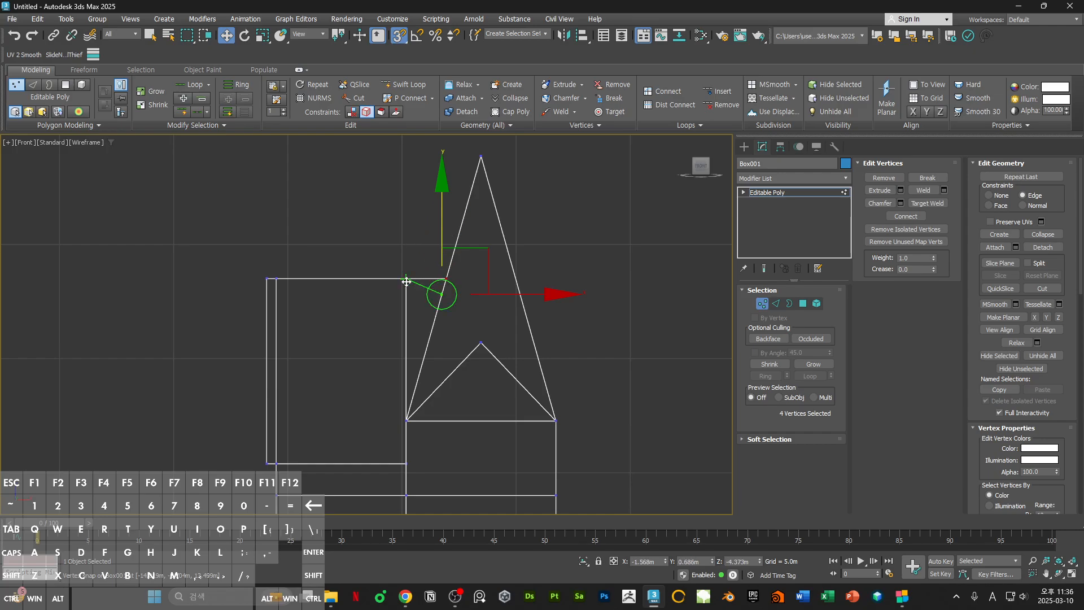
drag(405, 279, 419, 280)
- Display the model shaded and extend the lower roof's ridge-end vertex along X until it snaps to the tall roof's slope
mouse_move(418, 235)
ctrl+alt+middle_down()
mouse_move(404, 256)
mouse_move(462, 303)
mouse_move(452, 284)
mouse_move(382, 245)
mouse_move(395, 220)
ctrl+alt+middle_up()
key(F3)
click(382, 245)
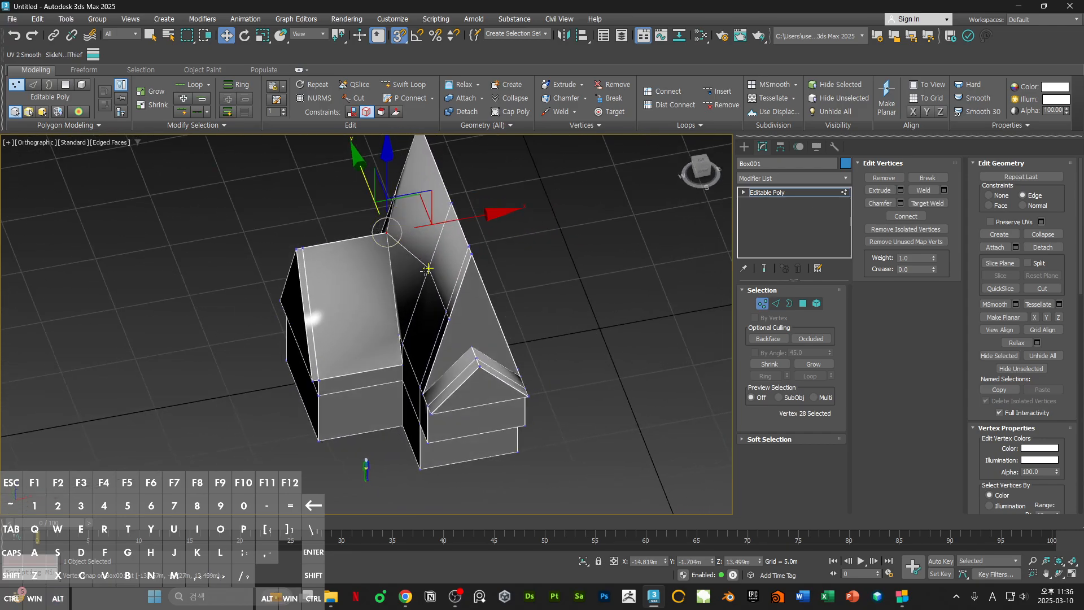
drag(504, 213, 419, 262)
key(ctrl+z)
drag(498, 212, 435, 264)
click(479, 222)
key(f)
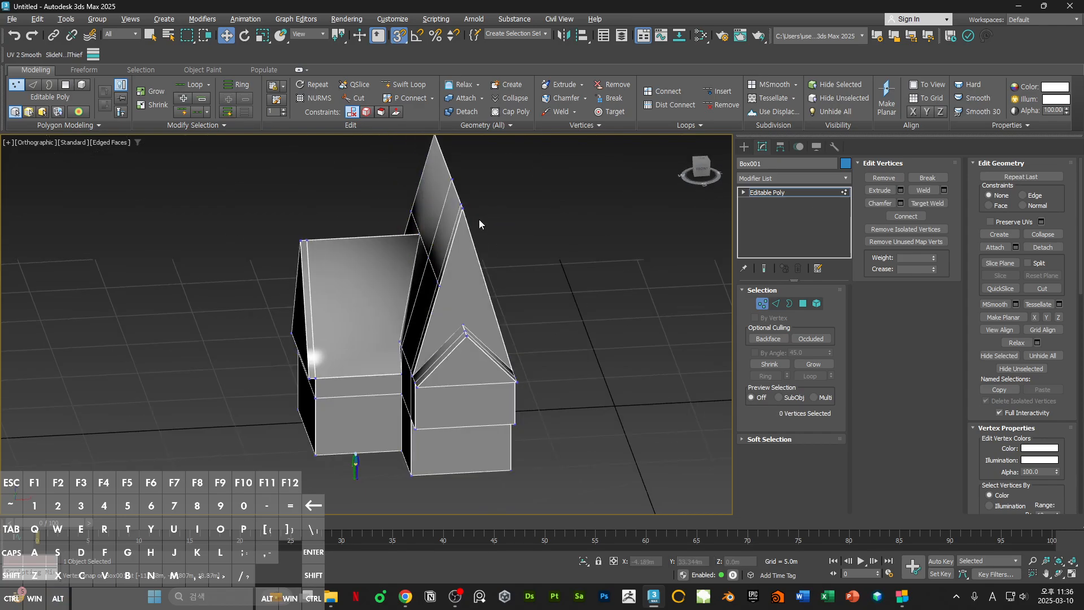
- Bring the camera viewport beside the model and set the transparency of the house's Material #44 to 1.0
alt+middle_drag(498, 216, 566, 224)
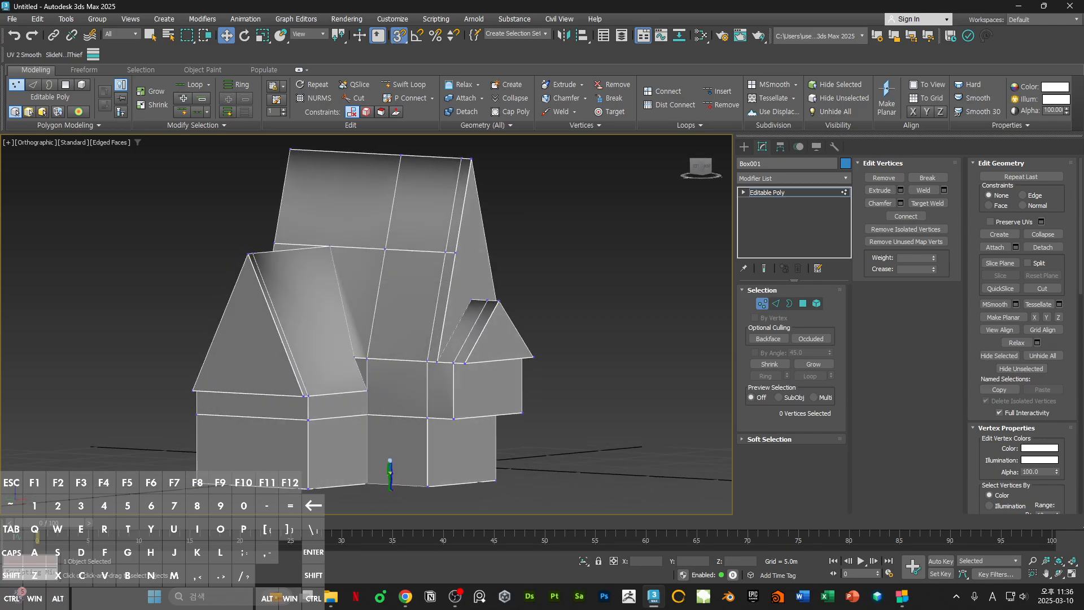
drag(1083, 180, 559, 165)
middle_drag(312, 271, 147, 250)
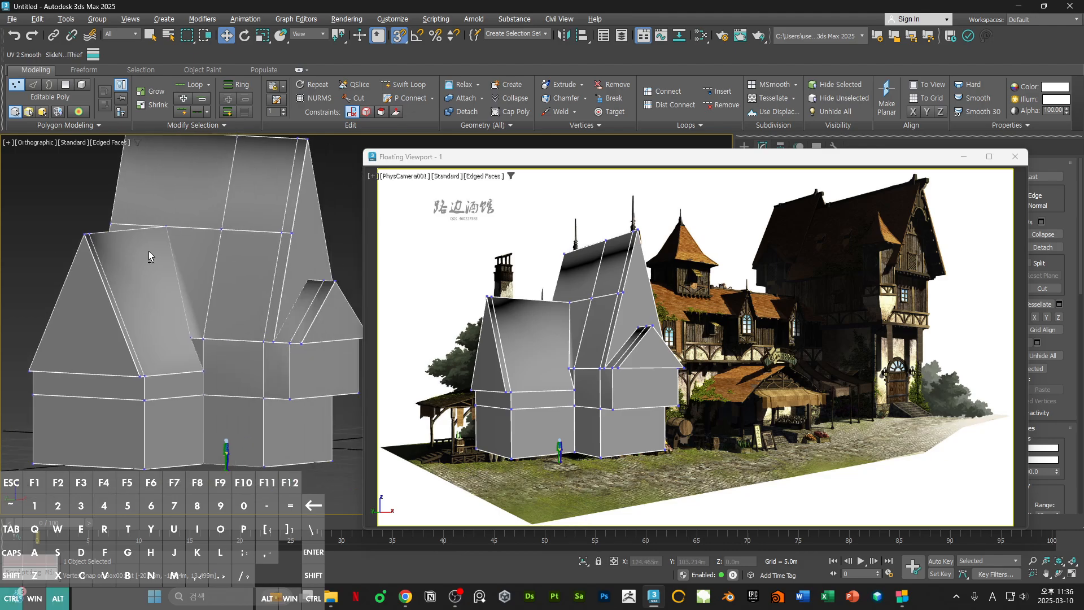
scroll(182, 288, down, 5)
key(m)
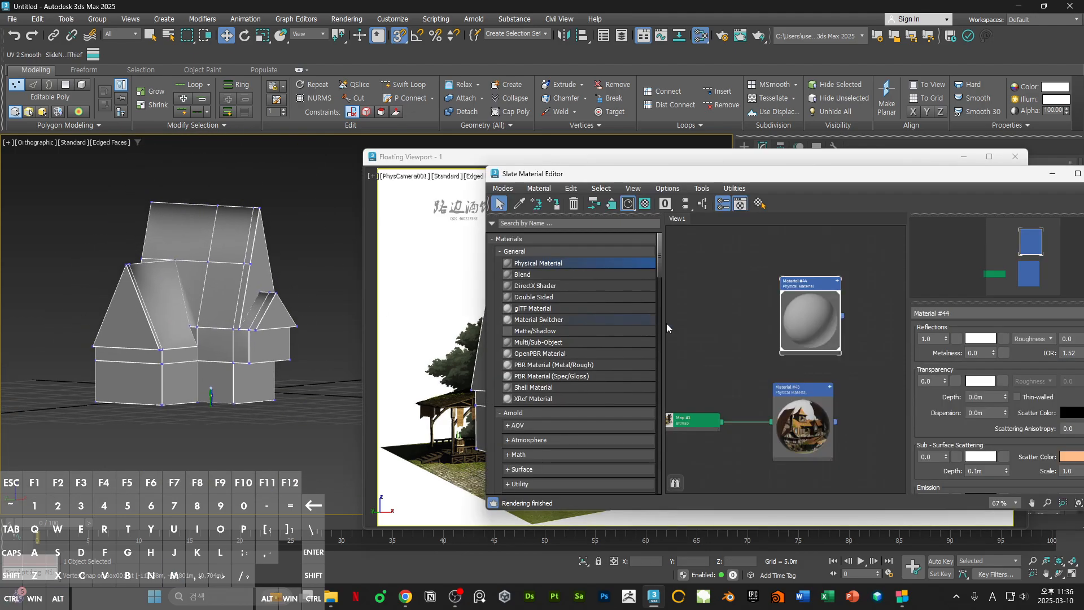
scroll(920, 432, down, 5)
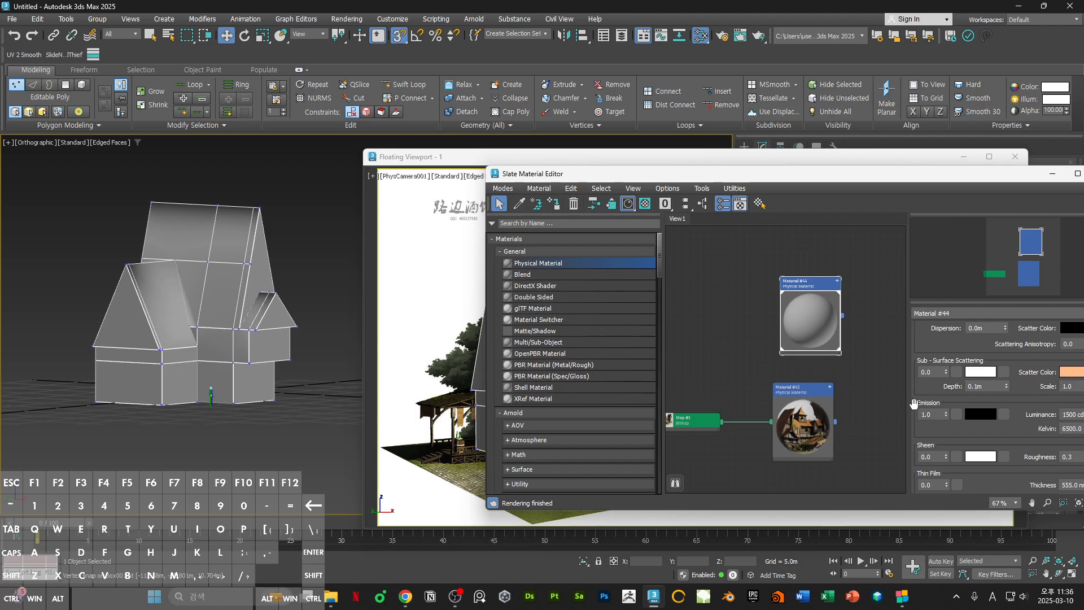
scroll(916, 388, up, 4)
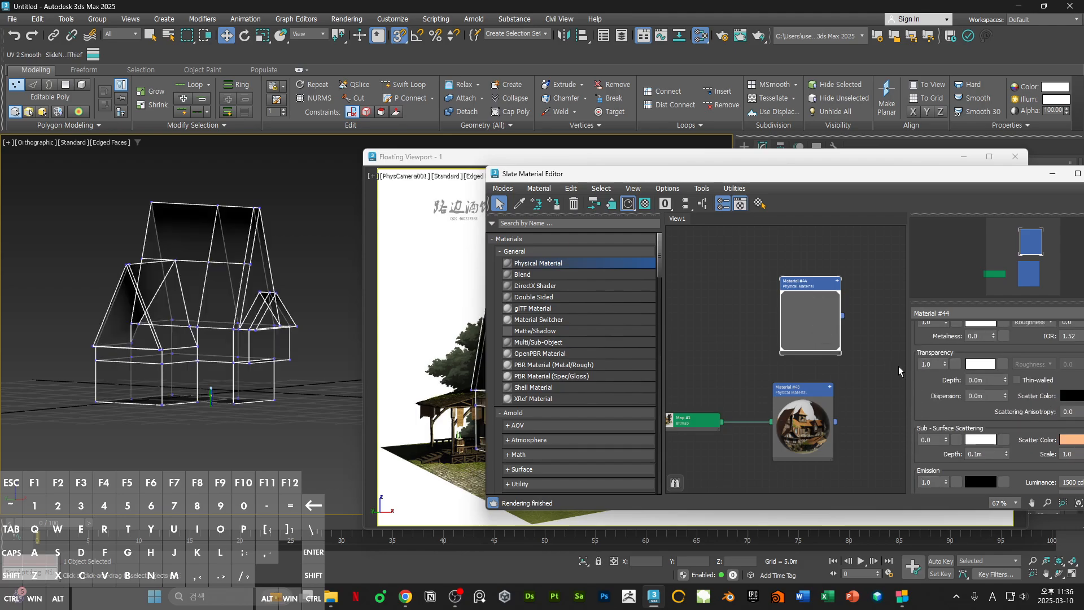
key(m)
alt+middle_drag(302, 365, 266, 351)
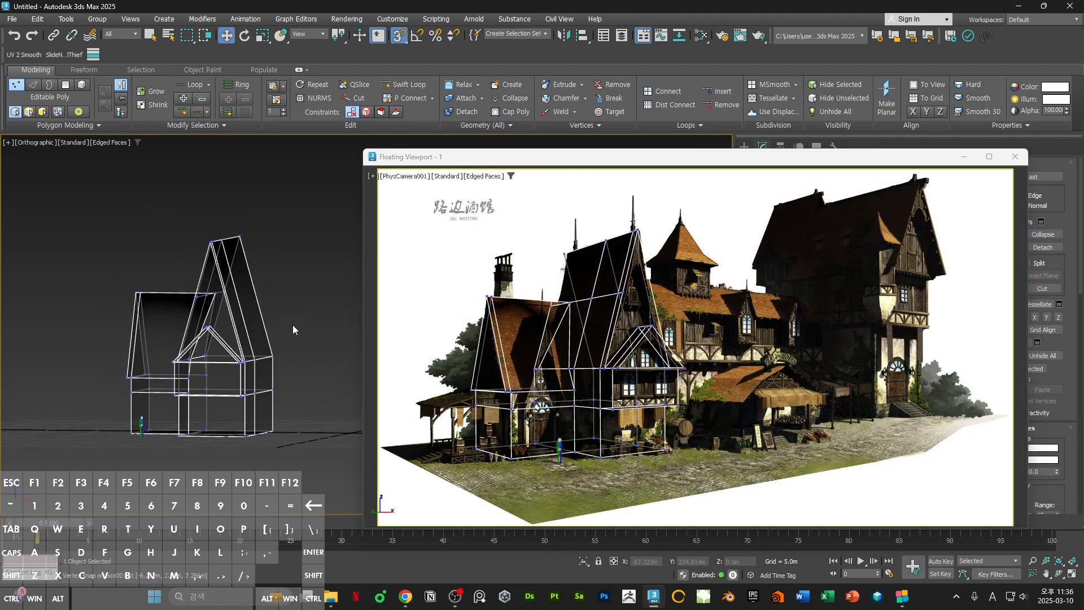
- In the front view, select the tall roof's right-slope edges and connect them with a new edge line
key(f)
scroll(237, 291, up, 3)
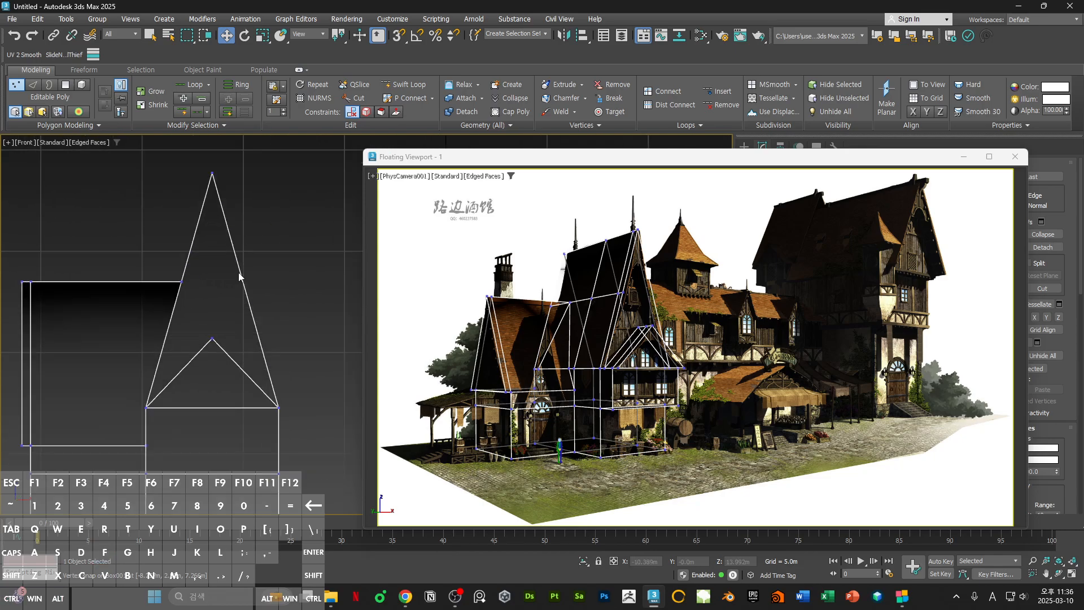
key(2)
click(245, 290)
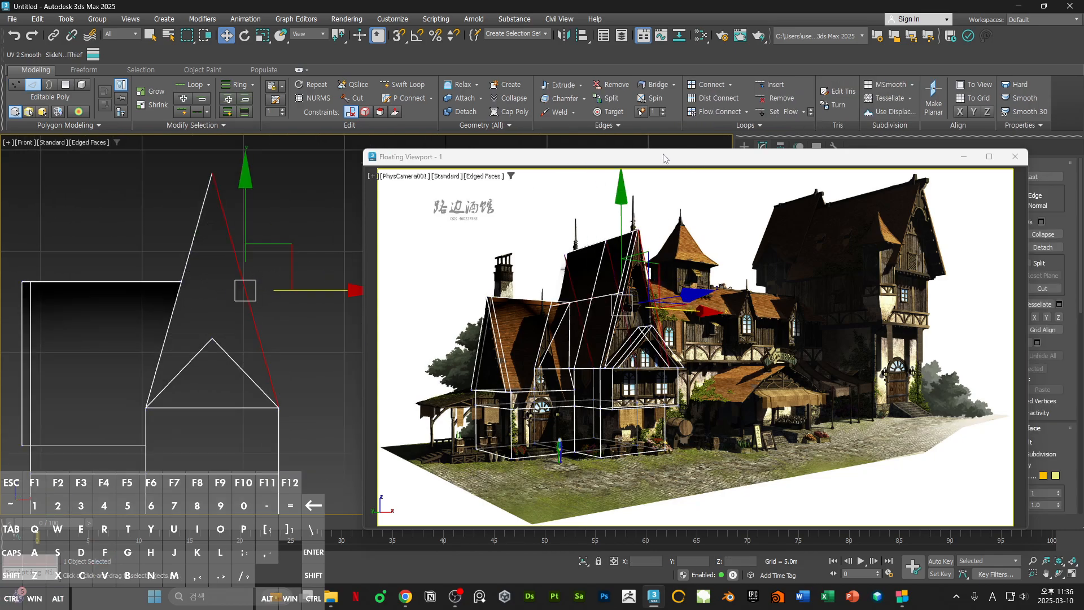
drag(664, 159, 602, 365)
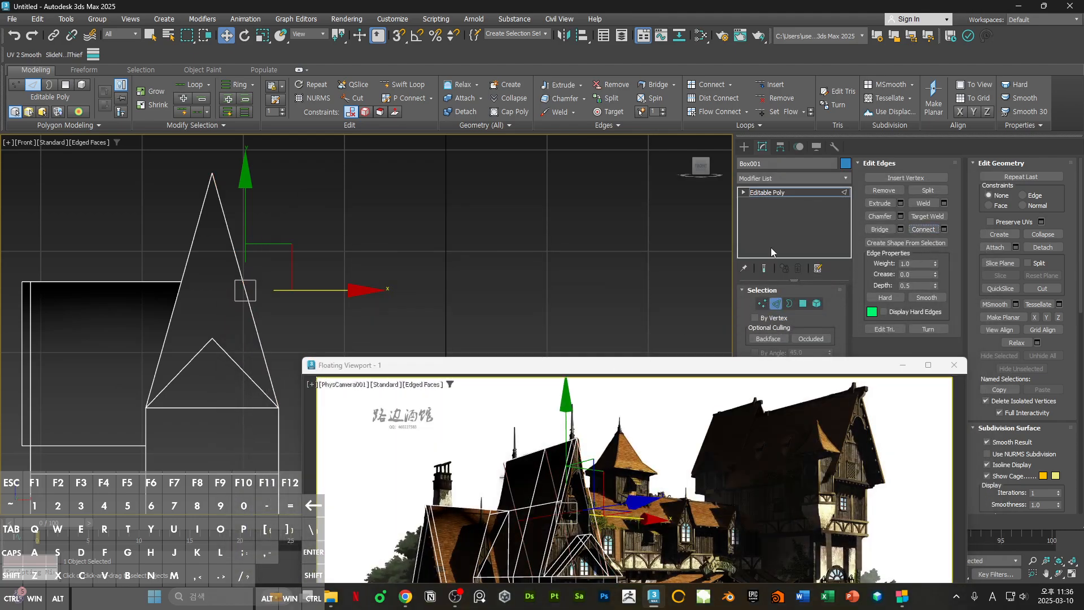
- Constrain movement to edges and snap the new right-slope vertices up to the lower roof's ridge height
key(1)
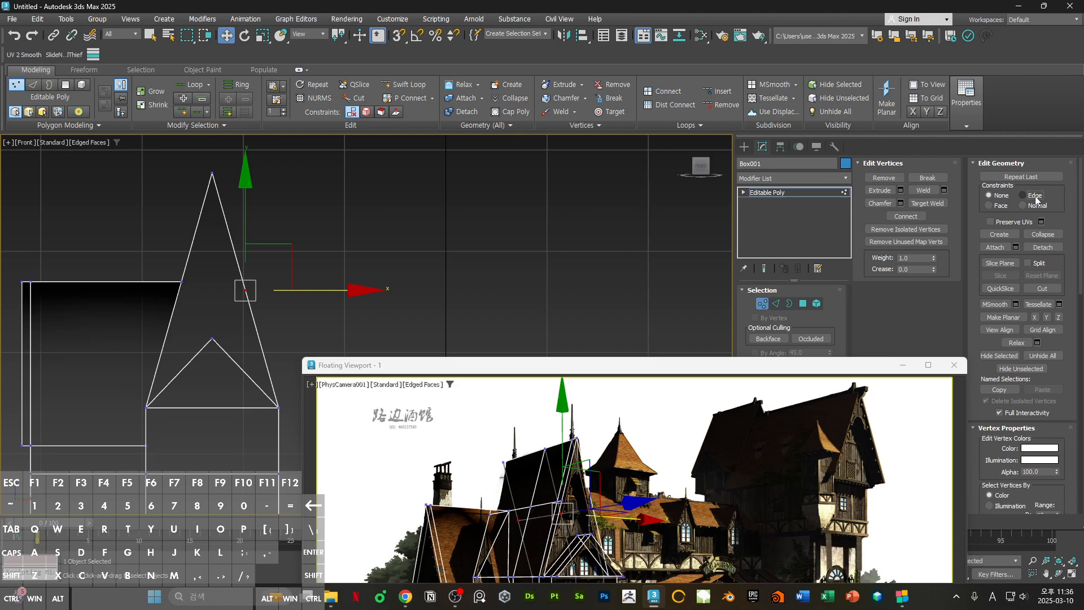
key(s)
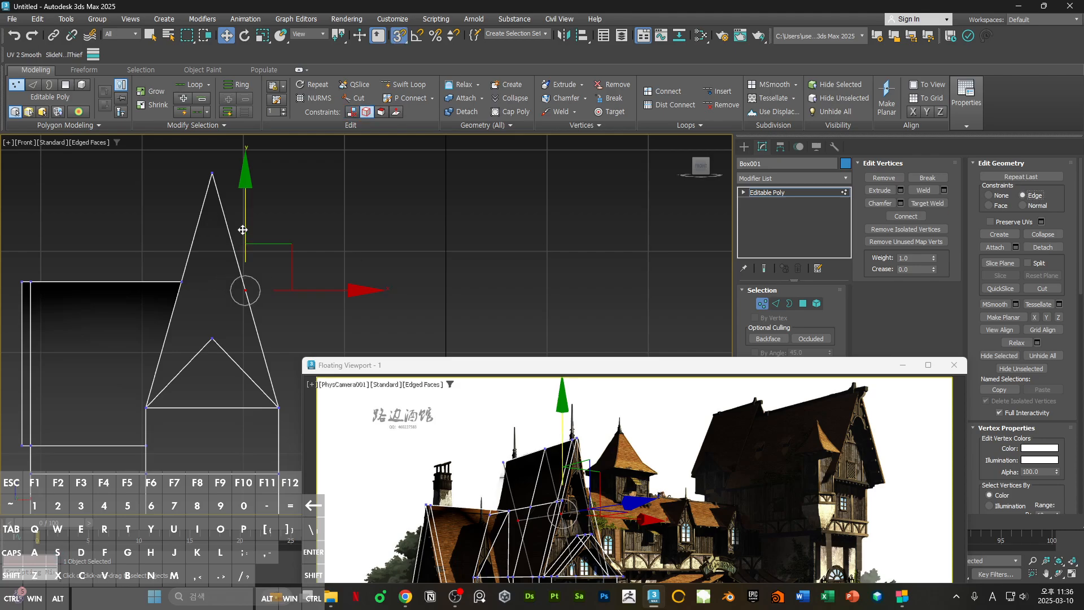
drag(245, 291, 181, 281)
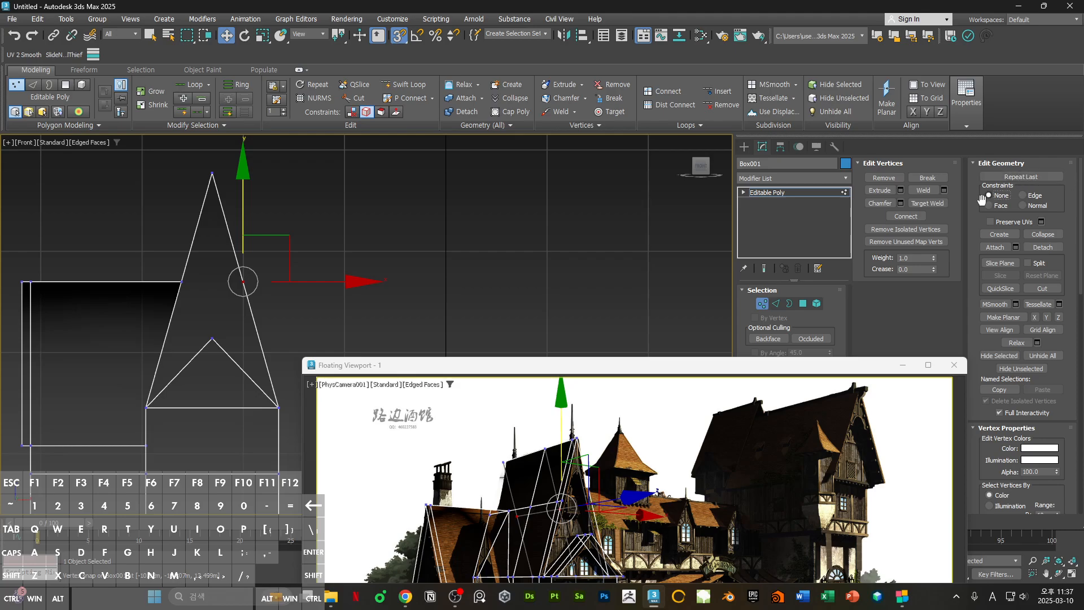
- Remove the edge constraint and scale the tall roof's mid-height vertices on both slopes to about 80% along X
drag(646, 371, 733, 173)
click(275, 292)
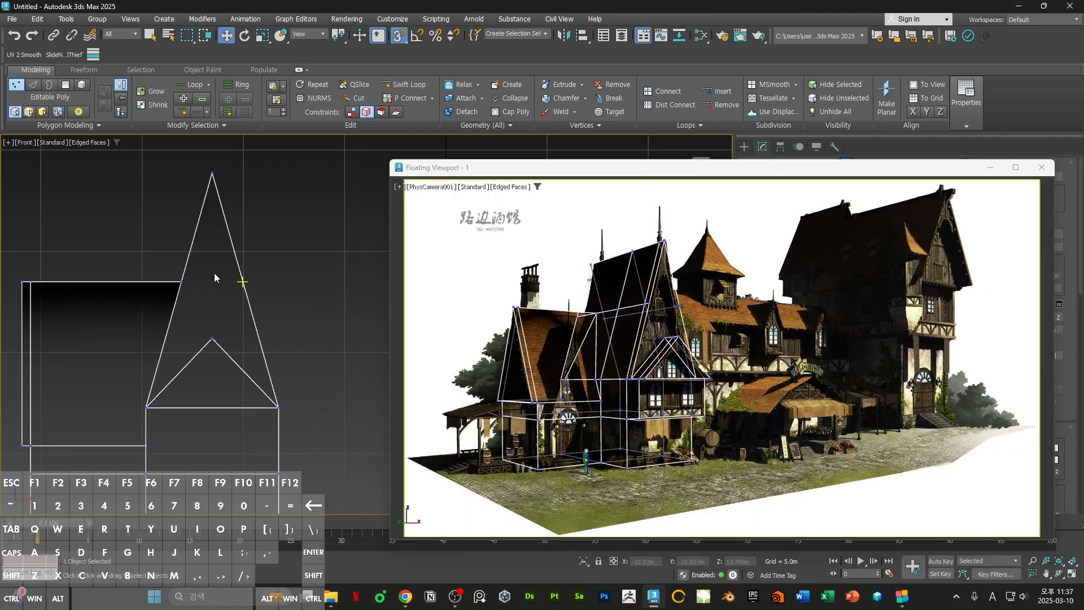
drag(164, 264, 274, 293)
key(s)
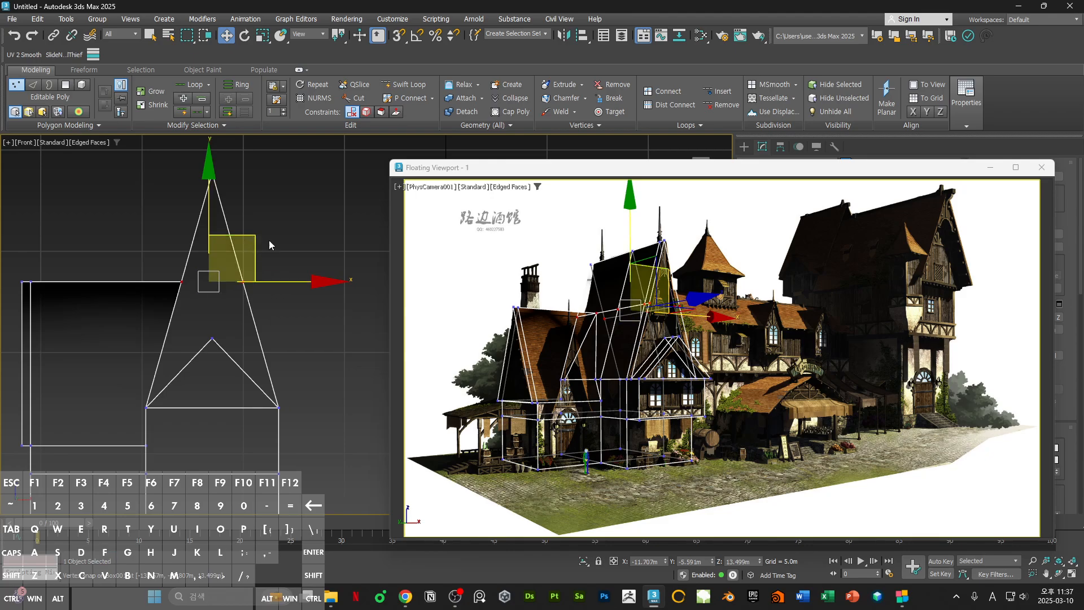
drag(562, 171, 528, 369)
key(r)
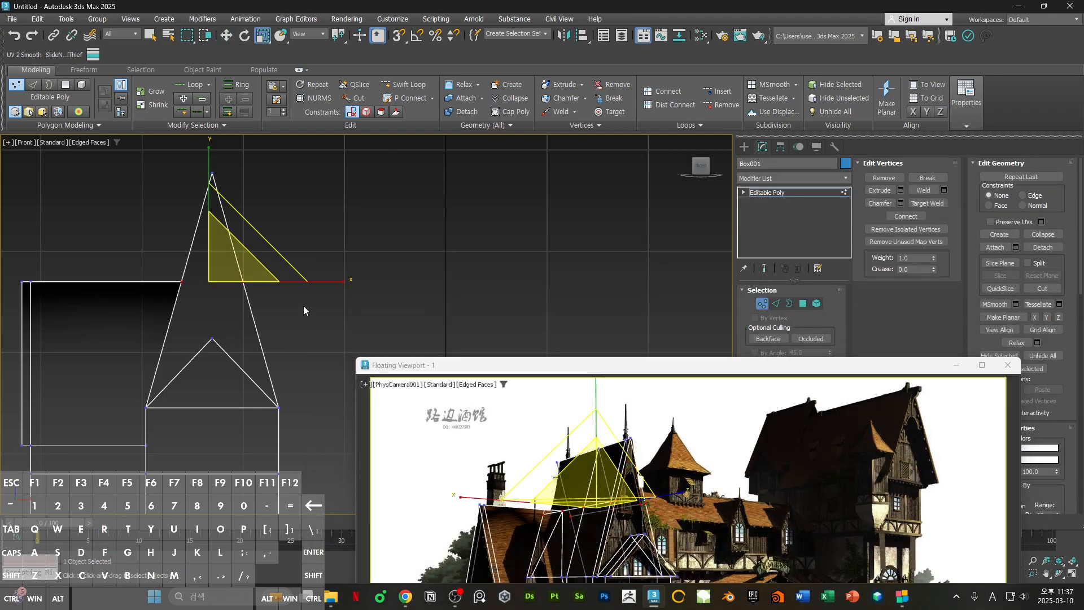
middle_drag(311, 296, 381, 293)
drag(583, 374, 656, 160)
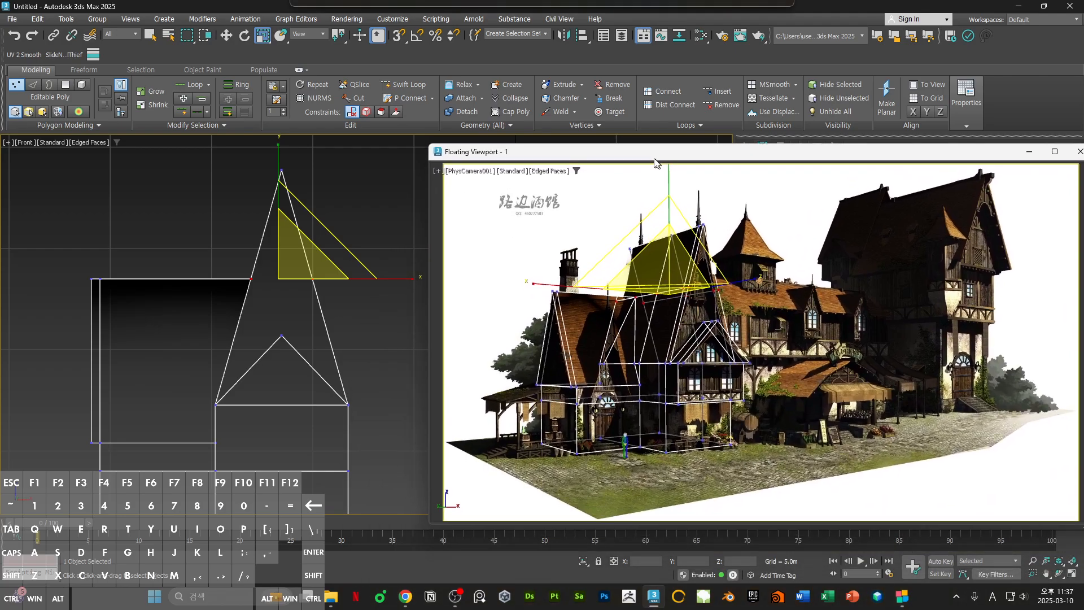
drag(395, 277, 386, 276)
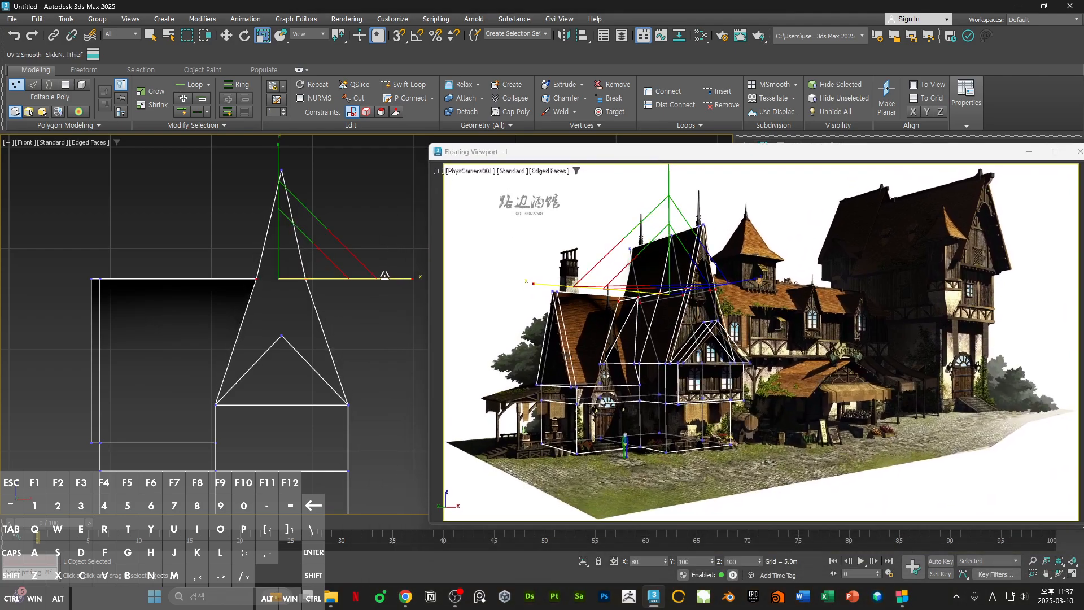
click(723, 296)
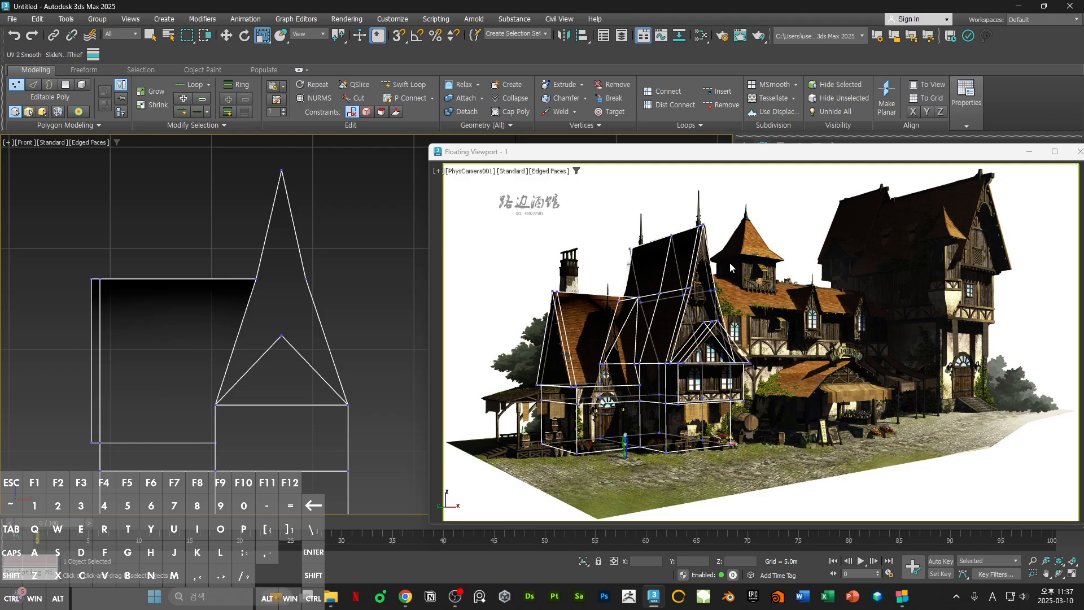
- Check the narrowed roof from an angled view and leave vertex editing of the house
middle_drag(401, 308, 316, 245)
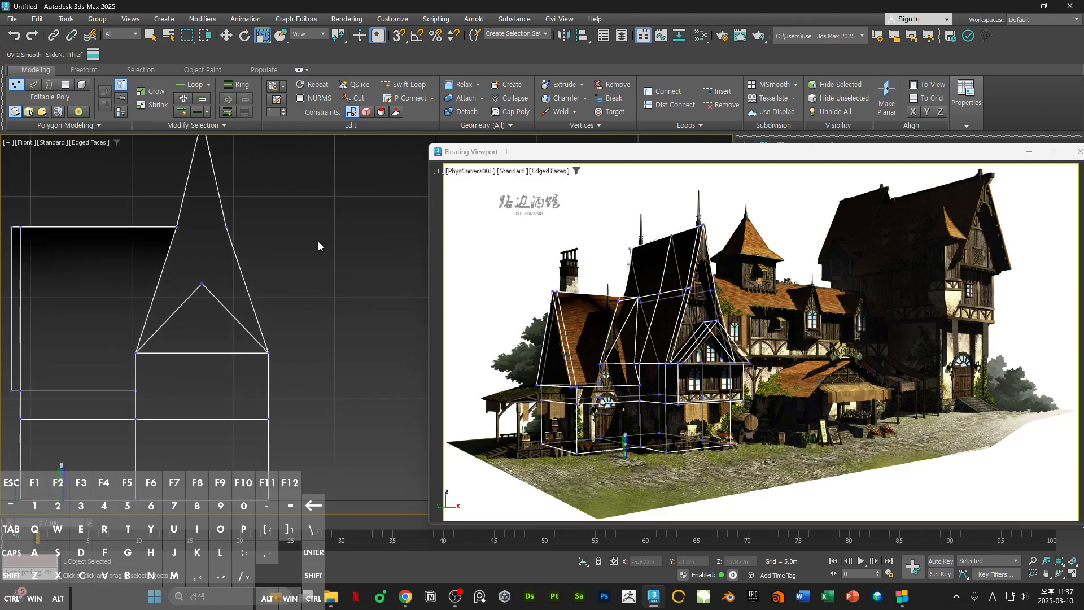
scroll(339, 280, down, 2)
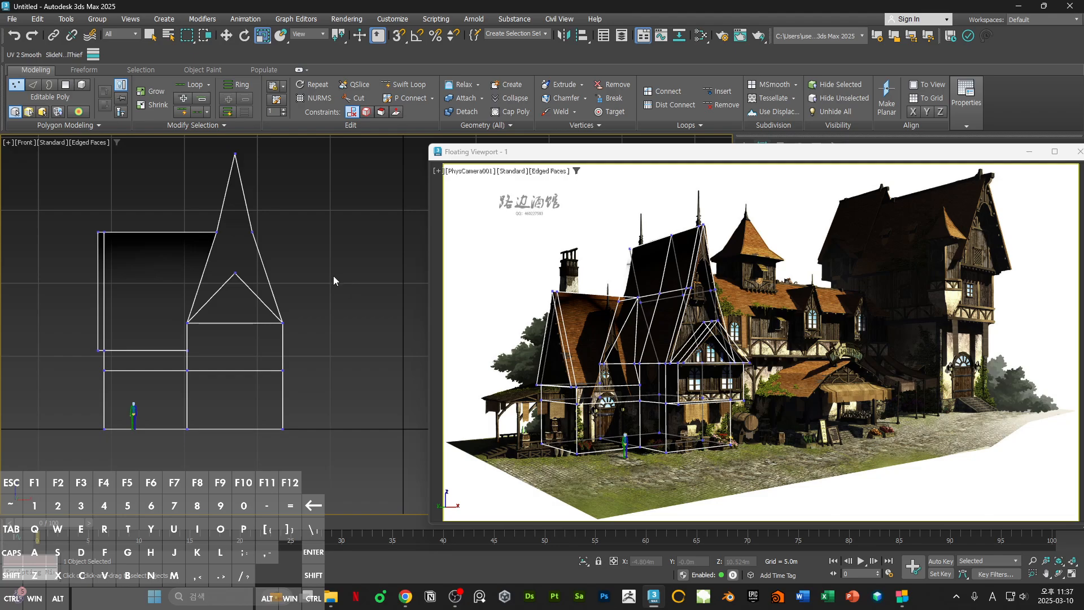
alt+middle_drag(333, 275, 296, 299)
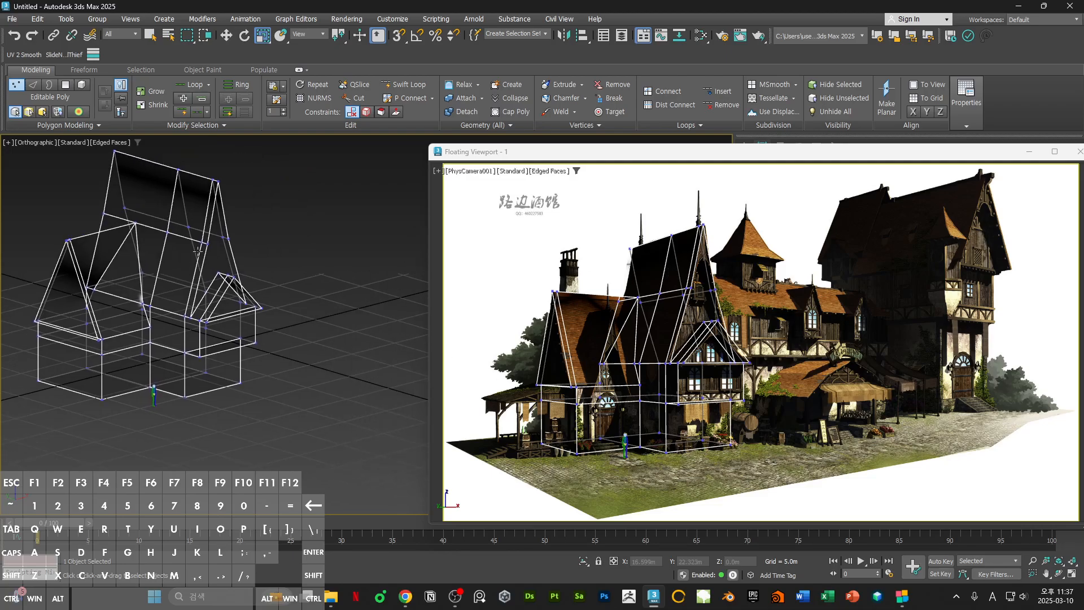
drag(579, 151, 720, 379)
click(762, 304)
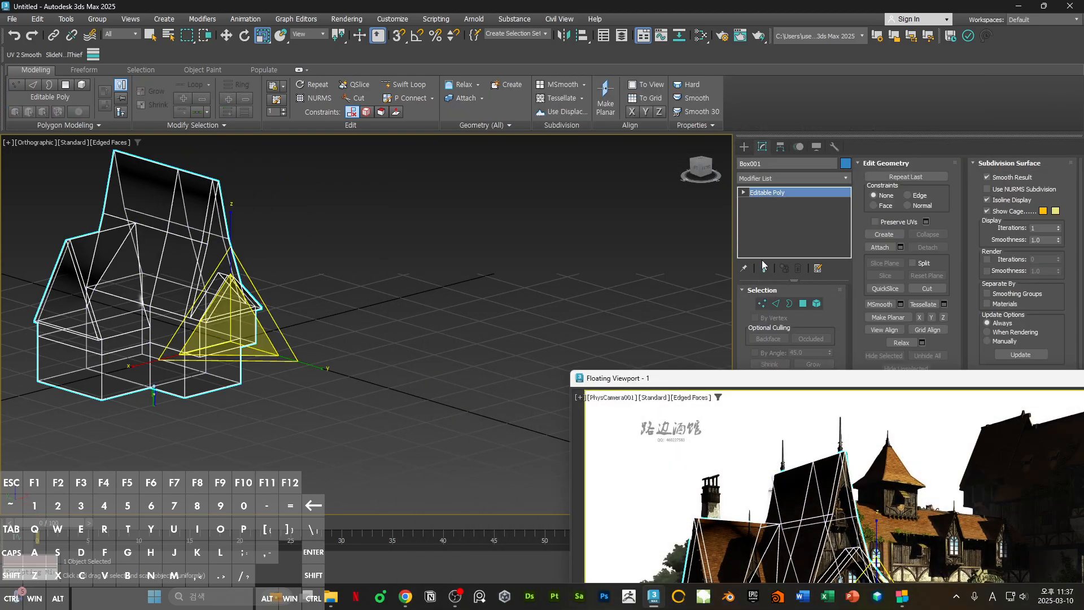
- In the top view, create a box primitive extending from the right side of the tall-roofed house wing
click(744, 147)
middle_drag(393, 260, 510, 260)
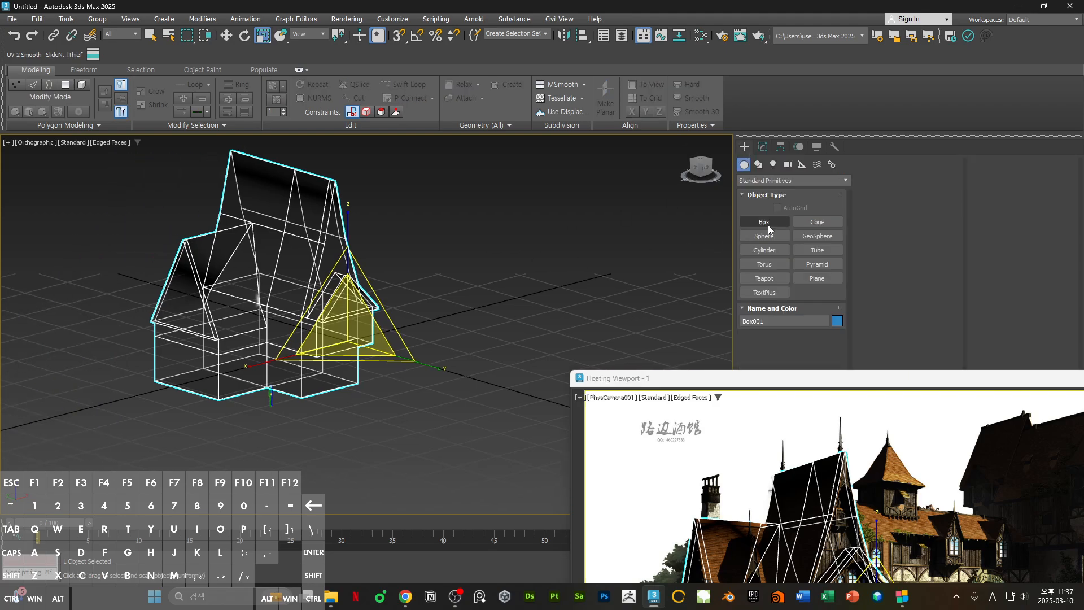
alt+middle_drag(585, 227, 457, 317)
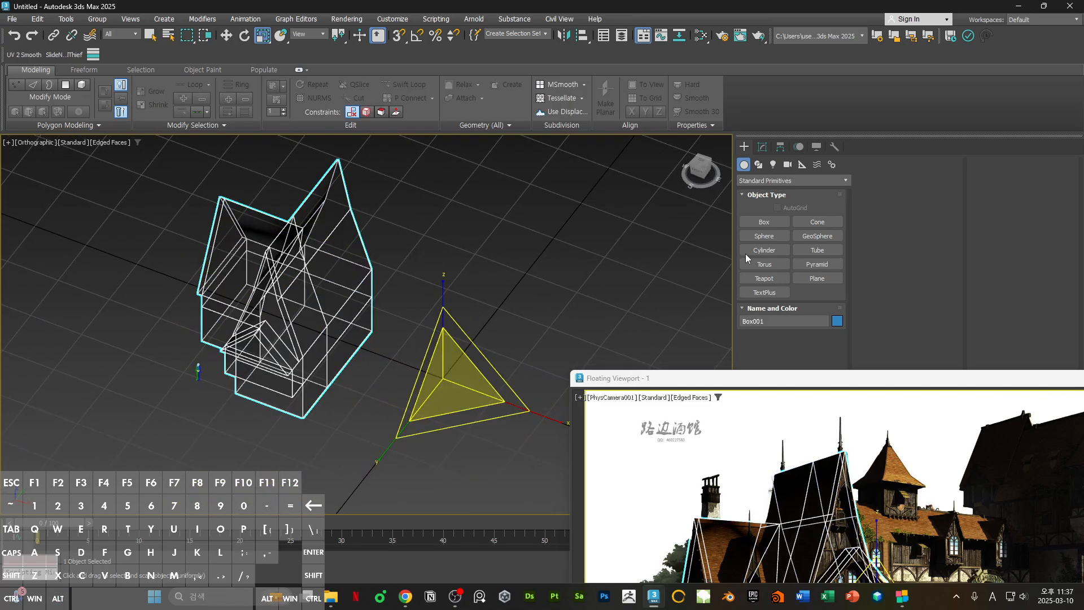
click(763, 224)
key(t)
scroll(458, 308, down, 3)
middle_drag(486, 278, 410, 252)
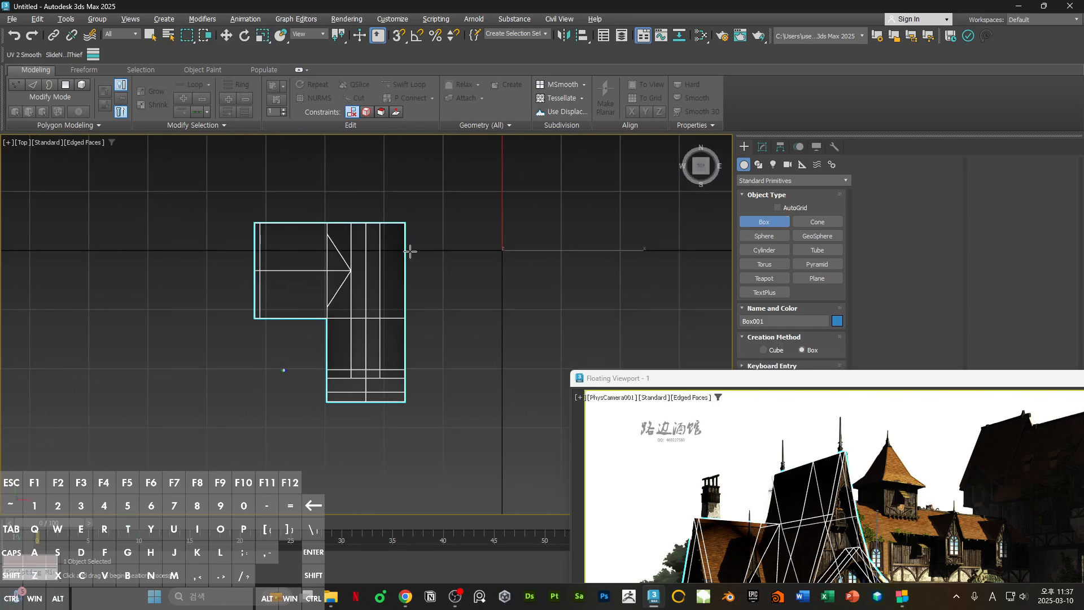
drag(405, 241, 508, 300)
click(530, 300)
key(w)
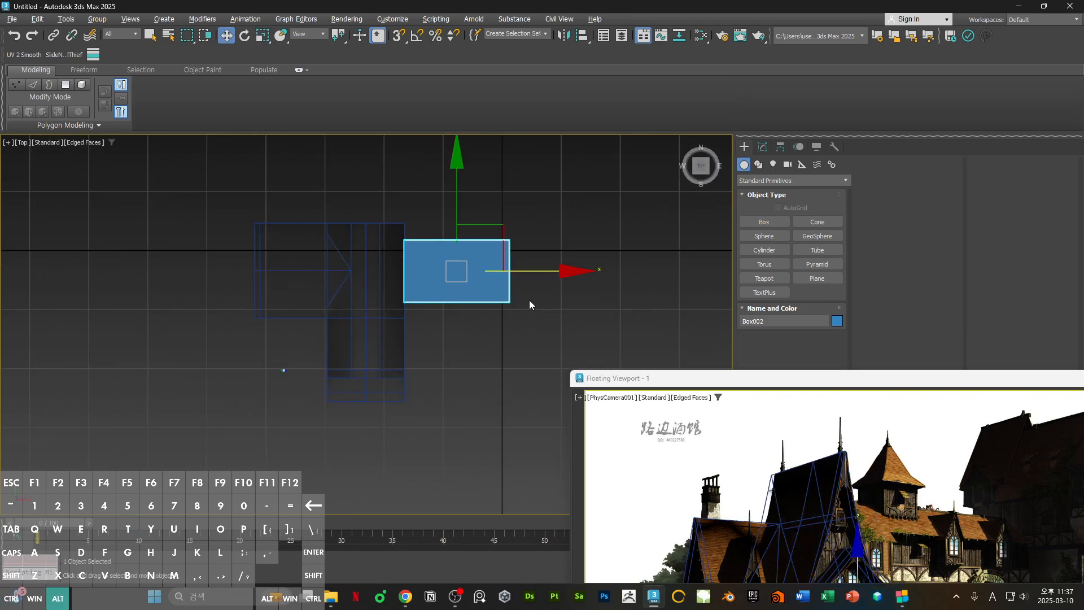
- Assign the transparent Material #44 to the new box and compare the box with the reference in the camera viewport
alt+middle_drag(530, 300, 517, 280)
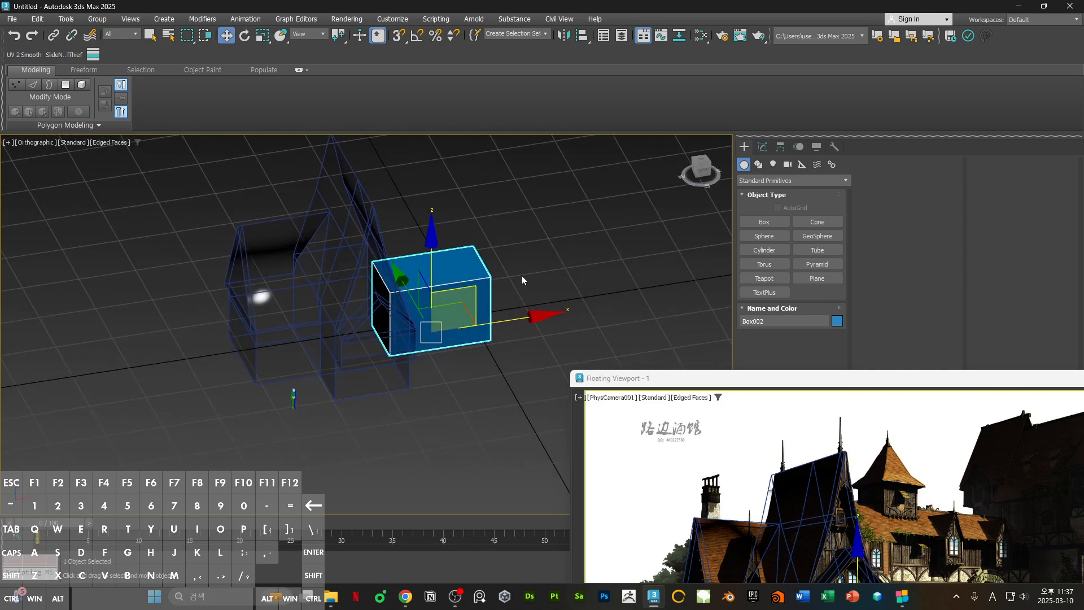
key(m)
click(553, 204)
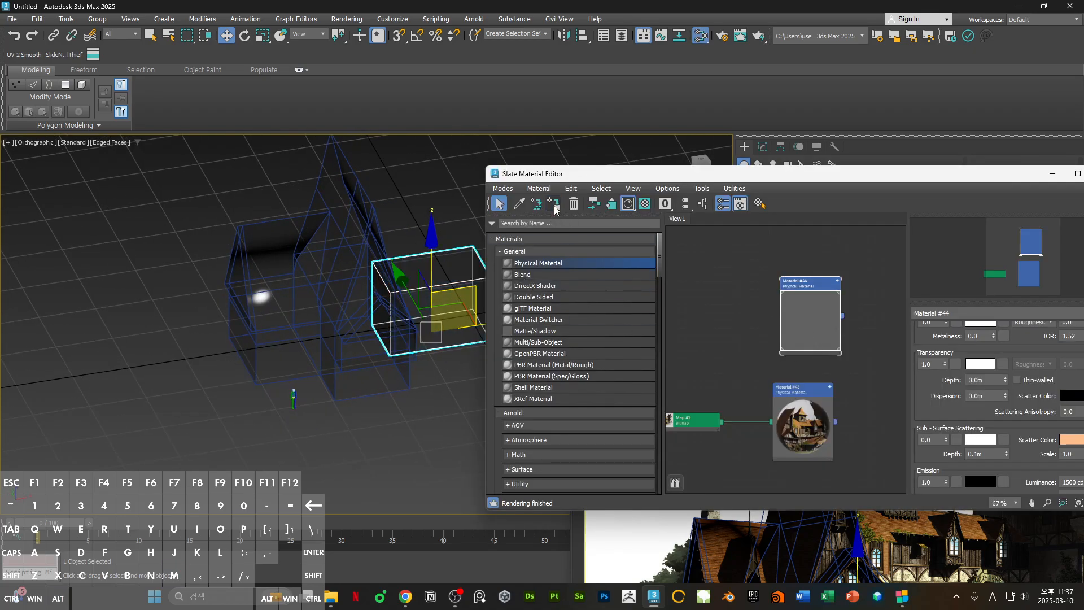
key(m)
middle_drag(608, 301, 578, 333)
alt+middle_drag(577, 333, 566, 313)
drag(684, 380, 636, 149)
middle_drag(426, 325, 339, 305)
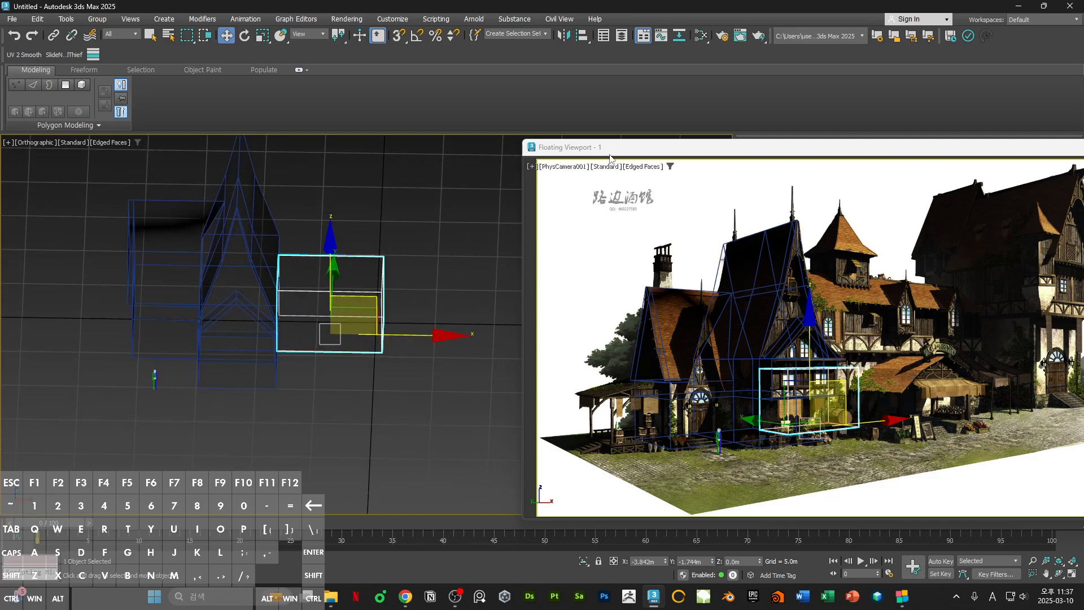
- Apply Reset XForm to the new box beside the tall wing and convert it to an editable poly
drag(610, 152, 652, 304)
right_click(455, 176)
mouse_move(485, 314)
click(568, 324)
click(839, 150)
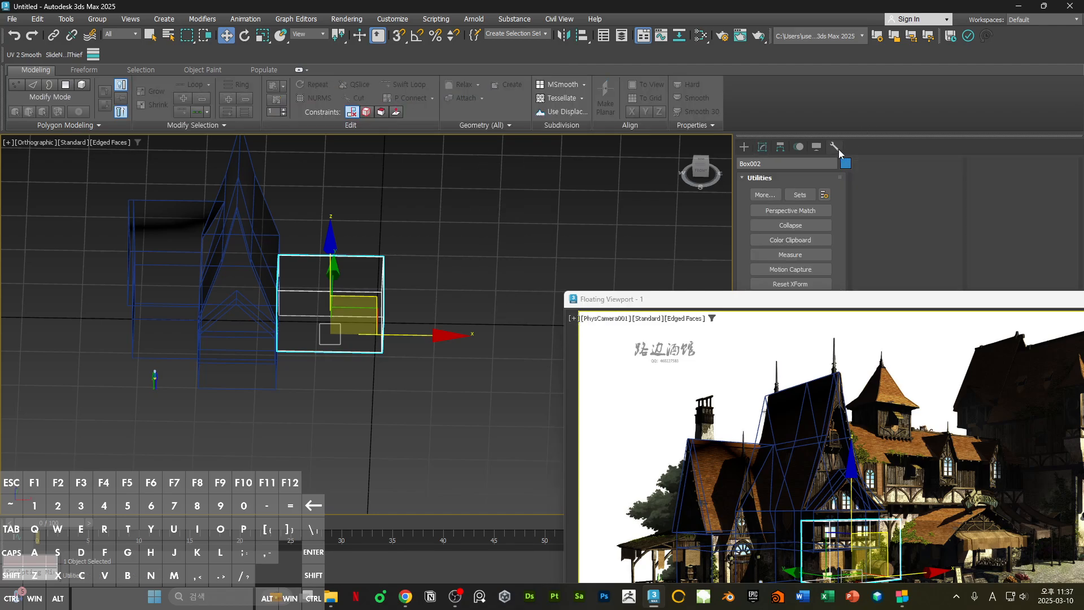
drag(863, 303, 846, 383)
click(812, 287)
right_click(477, 198)
click(789, 350)
right_click(471, 220)
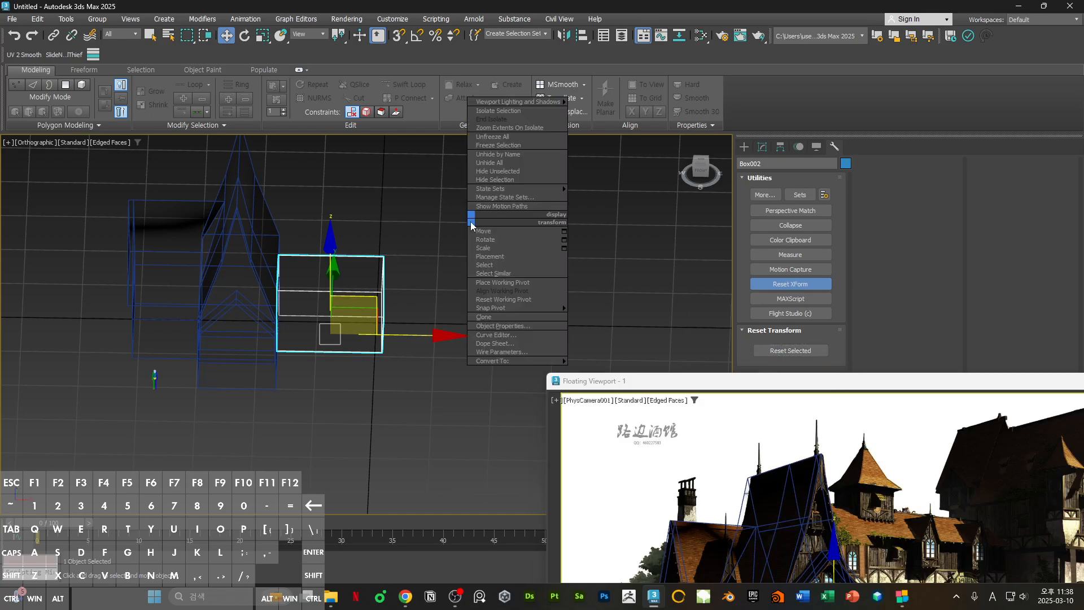
mouse_move(491, 360)
click(587, 364)
drag(587, 381, 524, 202)
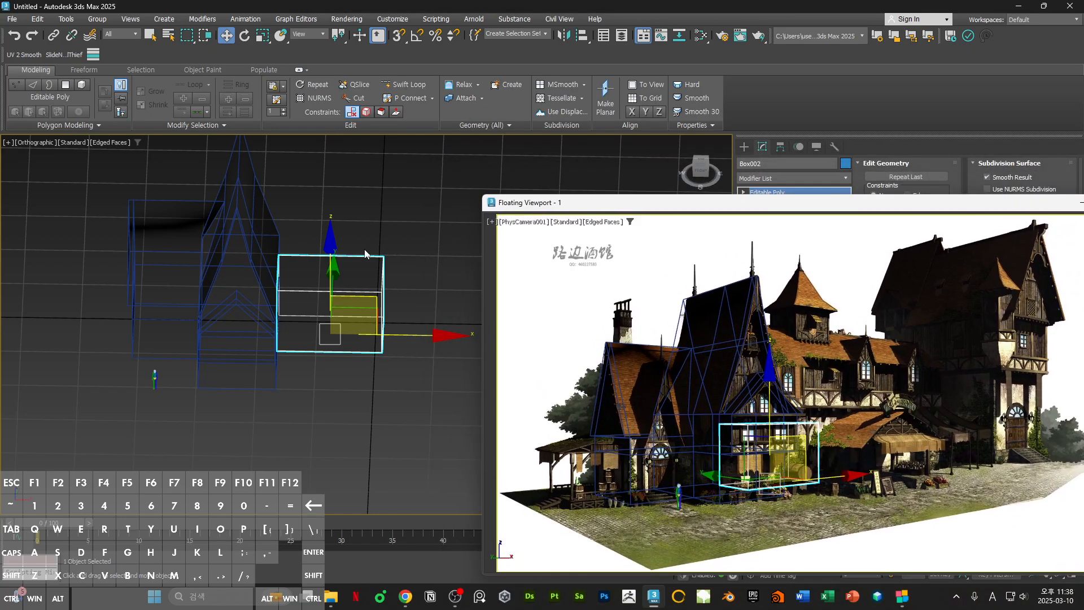
- Snap the box's vertices nearest the tall wing onto that wing's side wall along X and leave vertex editing
key(1)
alt+middle_drag(364, 249, 283, 303)
alt+middle_drag(354, 228, 393, 328)
key(s)
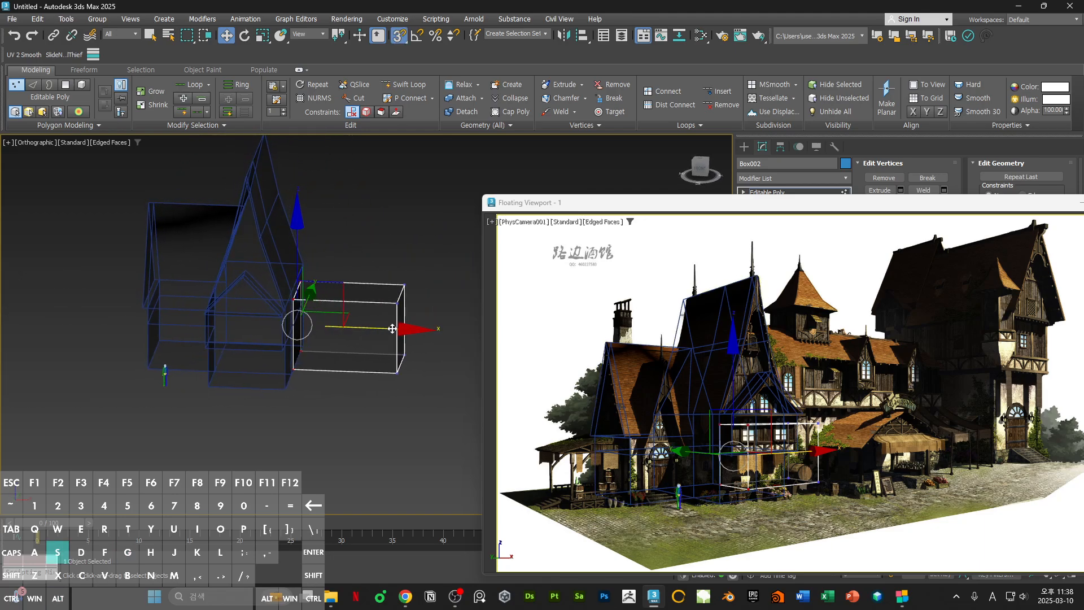
drag(414, 329, 303, 263)
scroll(314, 291, up, 2)
alt+middle_drag(310, 297, 321, 288)
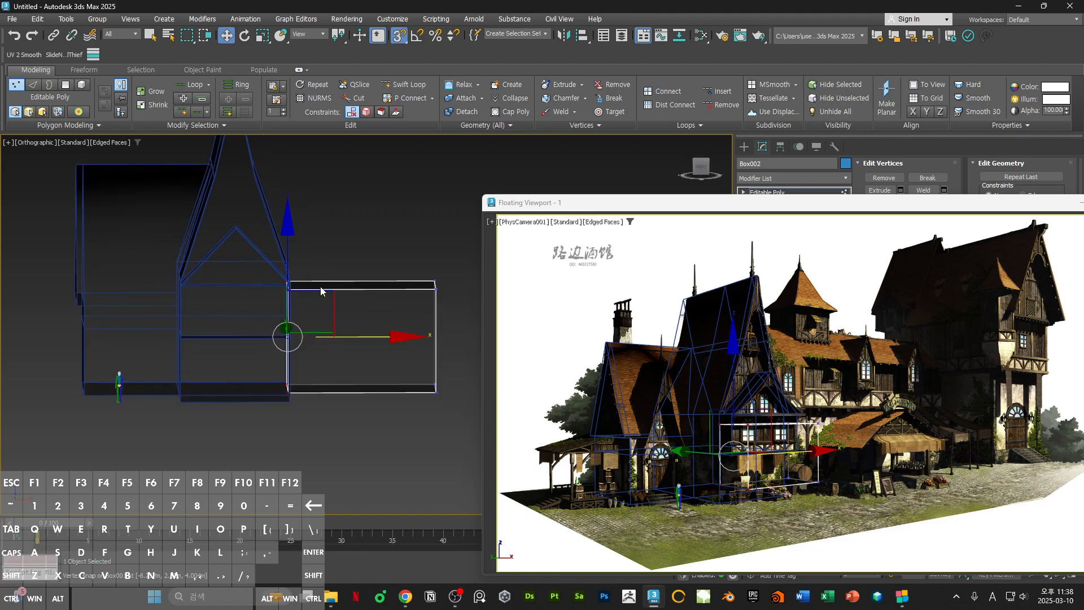
key(f)
scroll(336, 249, down, 1)
middle_drag(407, 284, 344, 340)
scroll(257, 251, down, 2)
key(1)
click(361, 337)
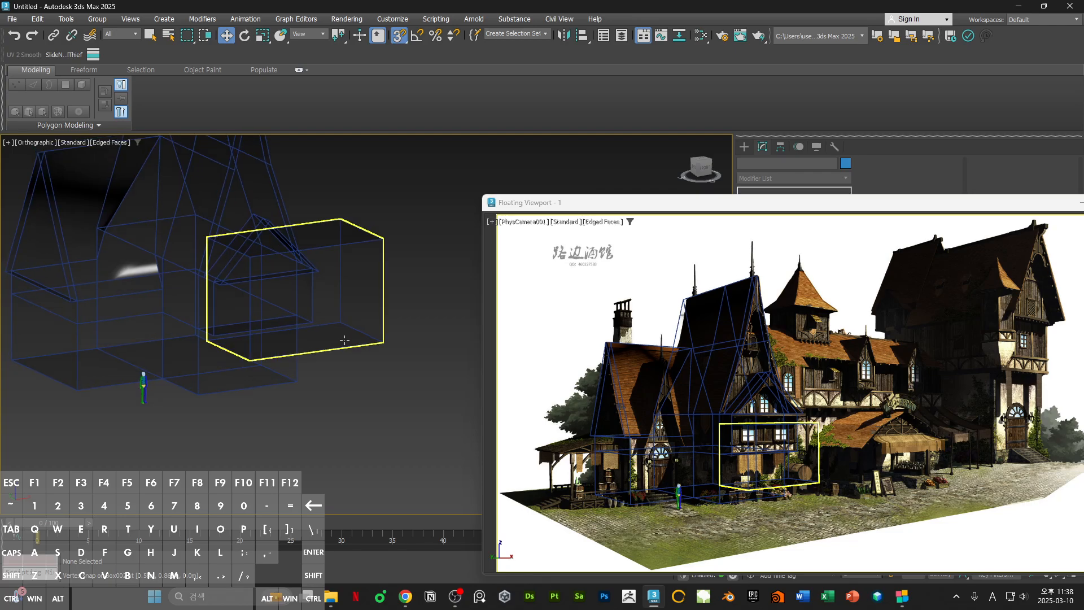
- Select the box's front polygon and move it slightly forward along Y to match the reference in the enlarged camera viewport
scroll(345, 340, up, 2)
click(336, 295)
drag(685, 207, 623, 180)
double_click(623, 180)
key(4)
click(501, 392)
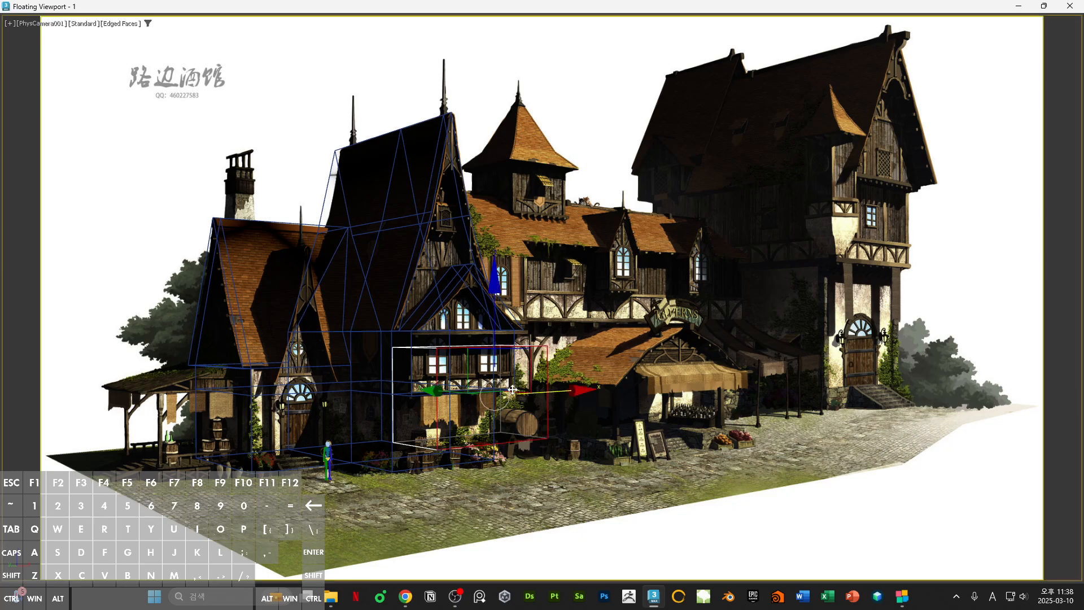
mouse_move(437, 391)
mouse_down()
mouse_move(473, 394)
mouse_move(456, 394)
mouse_up()
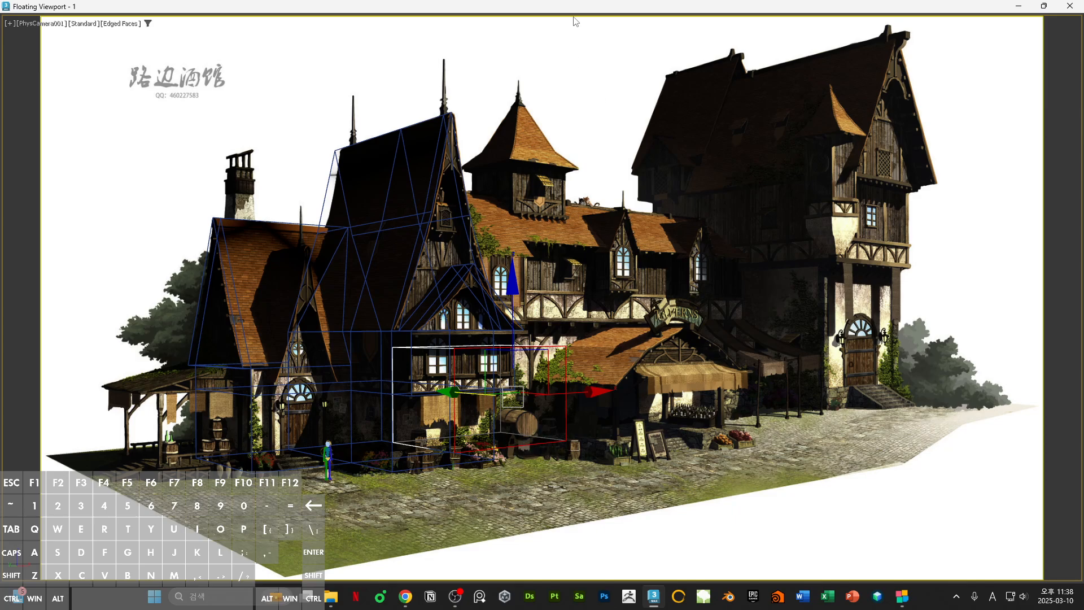
double_click(590, 7)
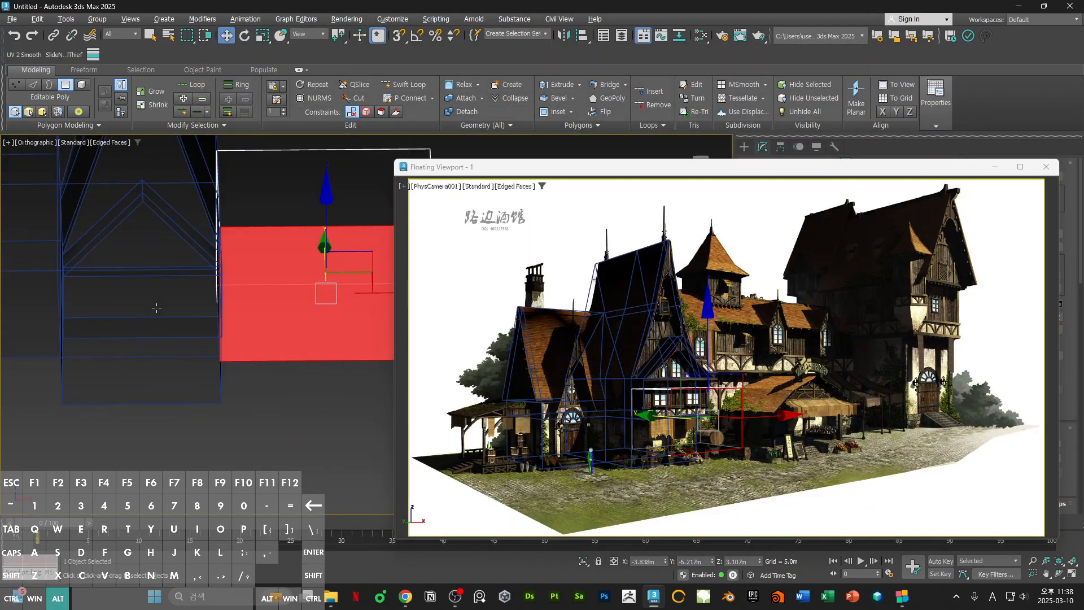
- Lengthen the box by moving its far end polygon along X to the end of the middle wing in the reference
alt+middle_drag(156, 308, 181, 308)
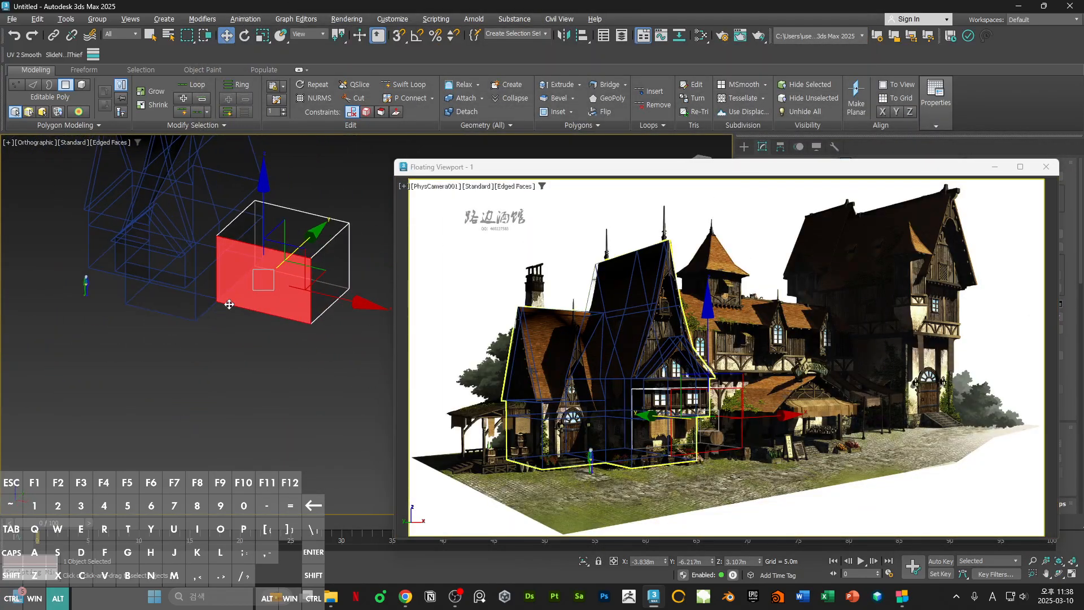
click(322, 278)
middle_drag(334, 278, 197, 256)
drag(208, 256, 410, 268)
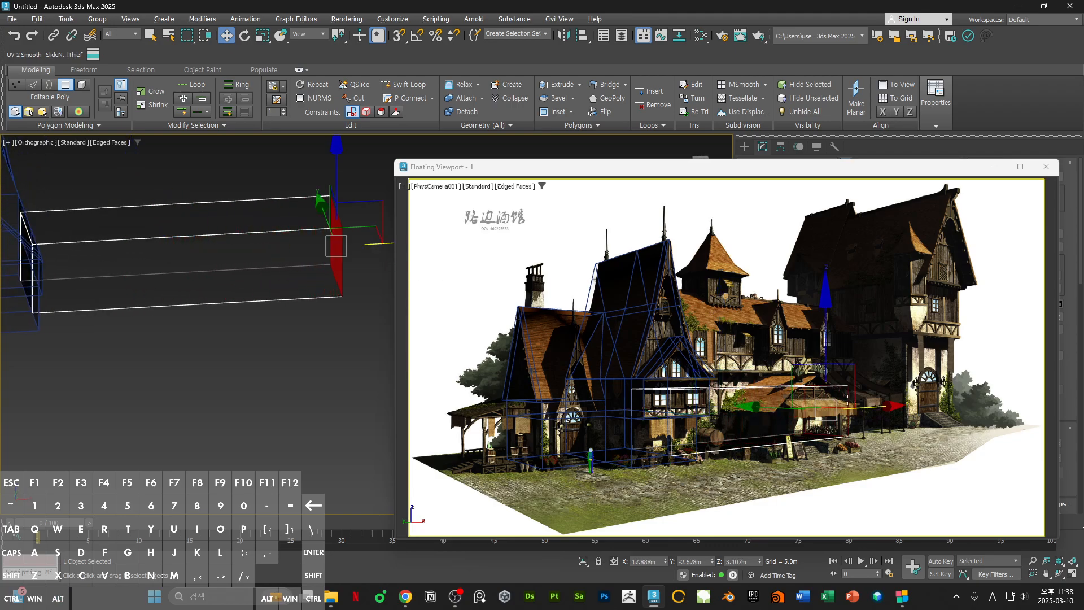
middle_drag(376, 248, 290, 269)
drag(320, 266, 327, 267)
click(291, 318)
- Raise the lengthened box's top polygon along Z to the line between the reference's ground floor and upper storey
middle_drag(148, 236, 249, 254)
click(271, 267)
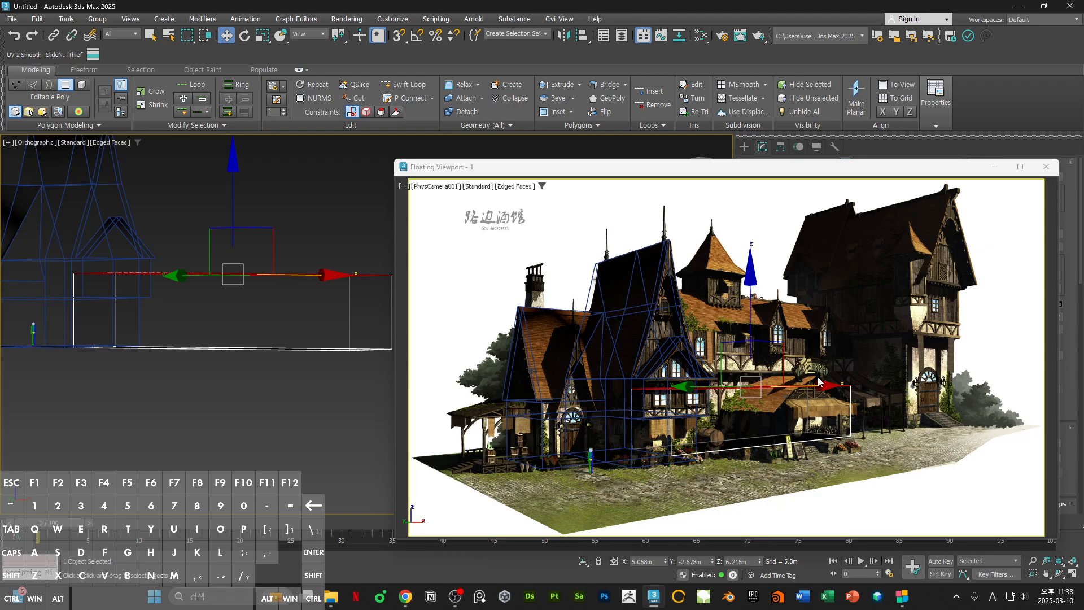
double_click(711, 169)
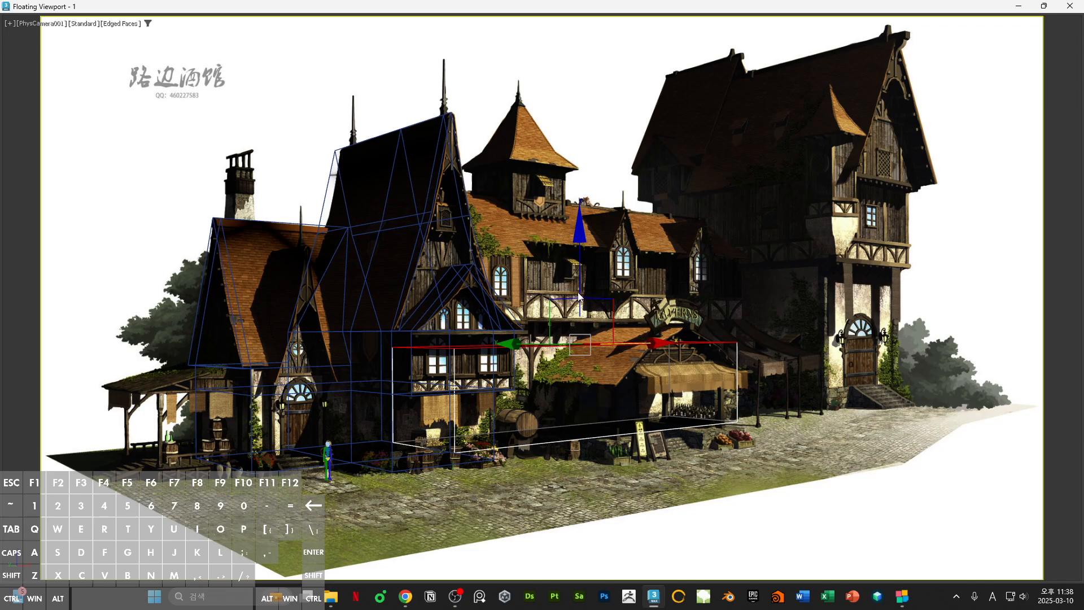
drag(582, 277, 584, 256)
click(788, 264)
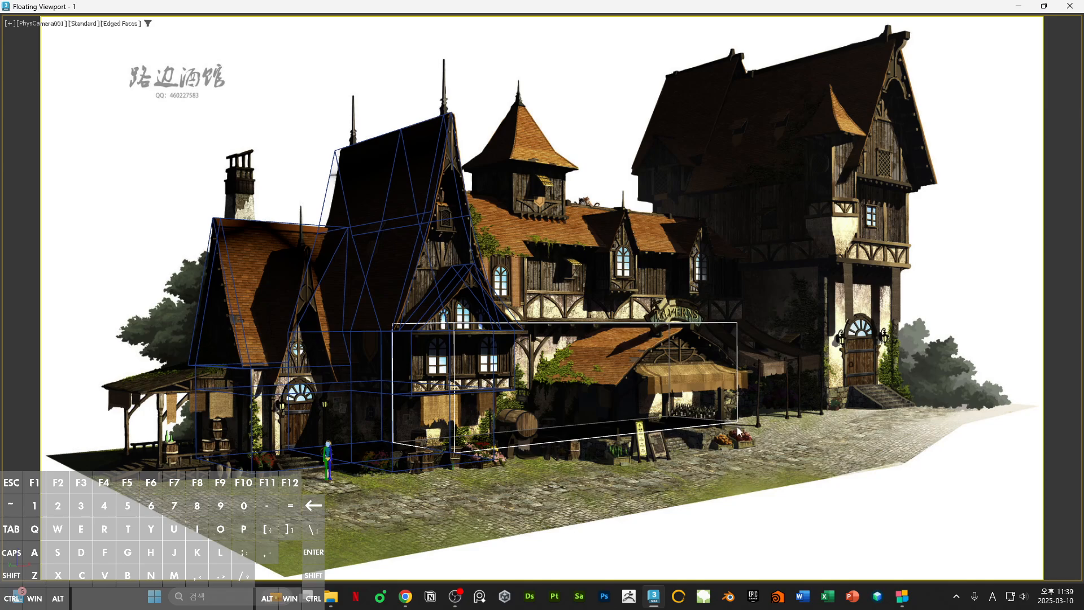
drag(667, 15, 847, 152)
alt+middle_drag(252, 406, 258, 384)
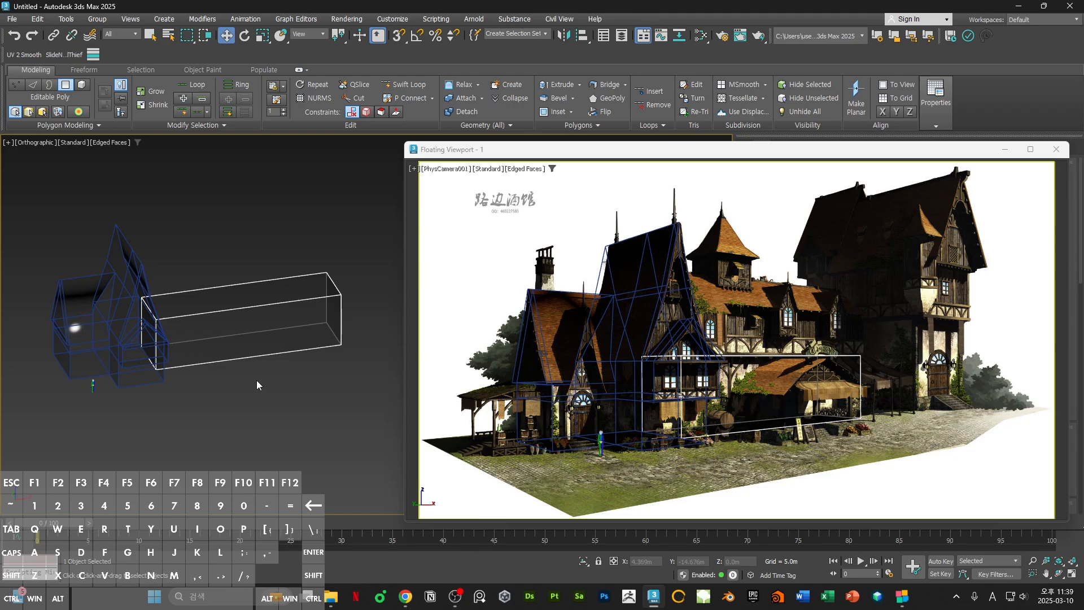
- Extrude the top polygon up to about Z 12.7 m as an upper storey and extrude that storey's front polygon slightly forward
scroll(259, 384, up, 6)
middle_drag(282, 303, 210, 333)
alt+middle_drag(210, 333, 227, 315)
drag(191, 273, 213, 184)
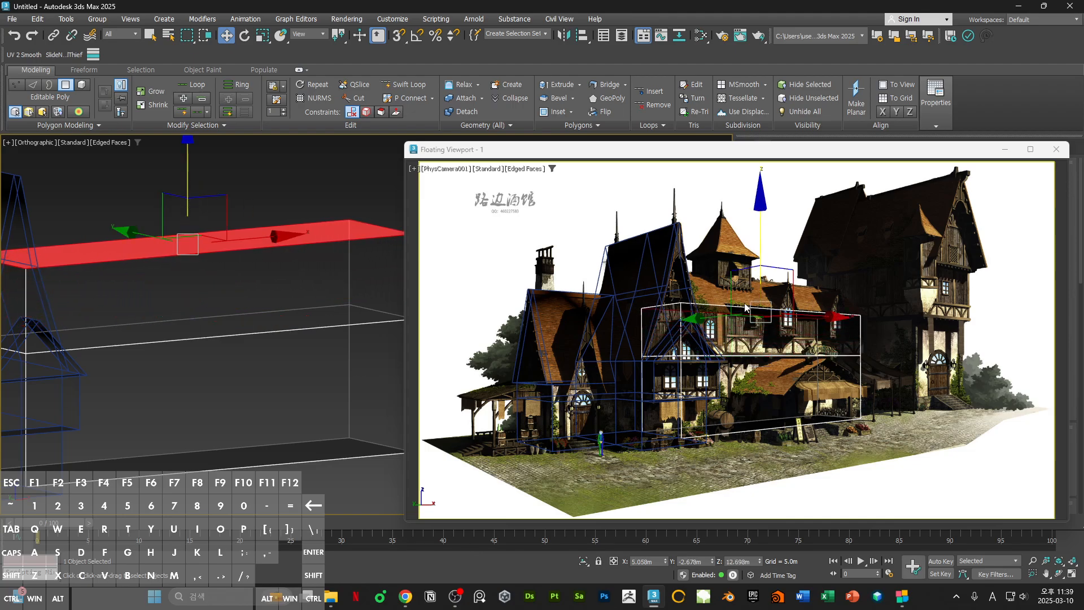
double_click(690, 151)
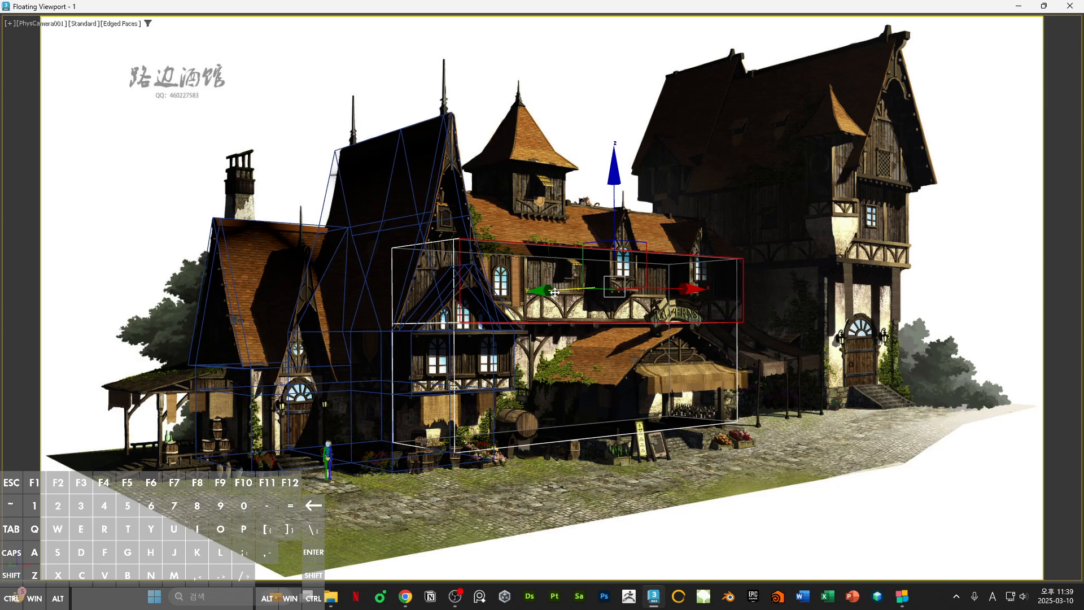
drag(548, 290, 775, 297)
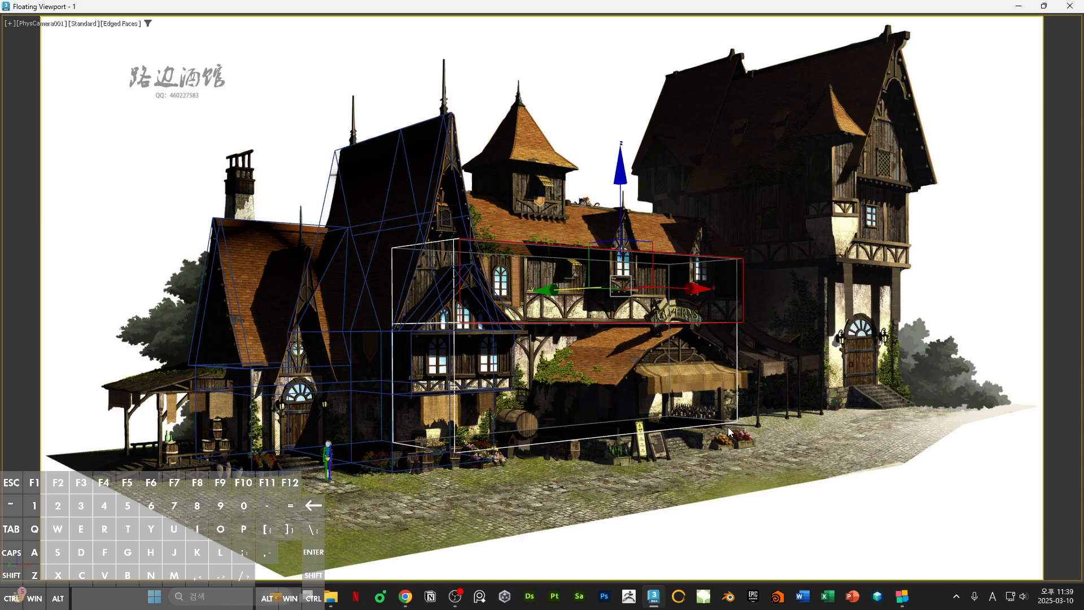
- Examine the tall roof, tower and middle wing's roof and walls up close in the original reference image
click(903, 596)
double_click(480, 161)
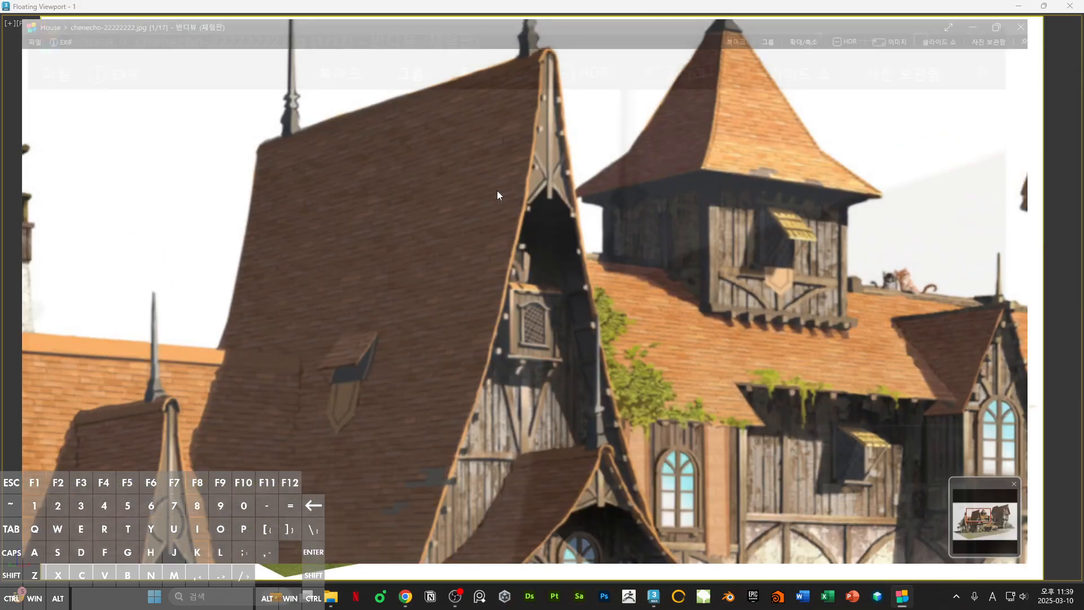
ctrl+scroll(679, 385, up, 2)
ctrl+scroll(679, 384, up, 1)
drag(881, 423, 753, 357)
drag(582, 282, 663, 263)
drag(658, 310, 687, 143)
ctrl+scroll(684, 362, down, 8)
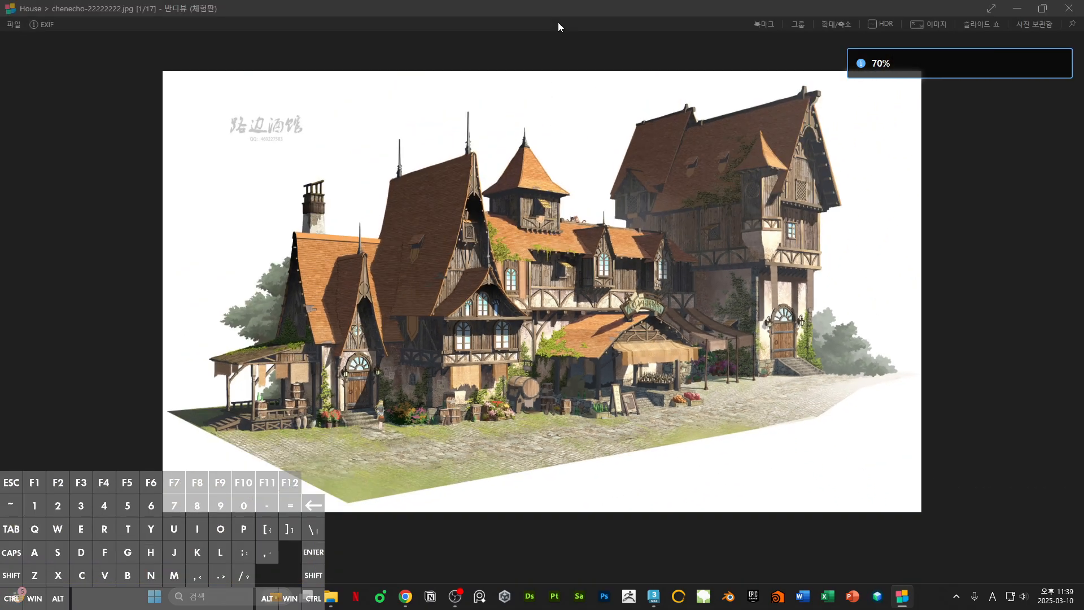
drag(556, 7, 520, 0)
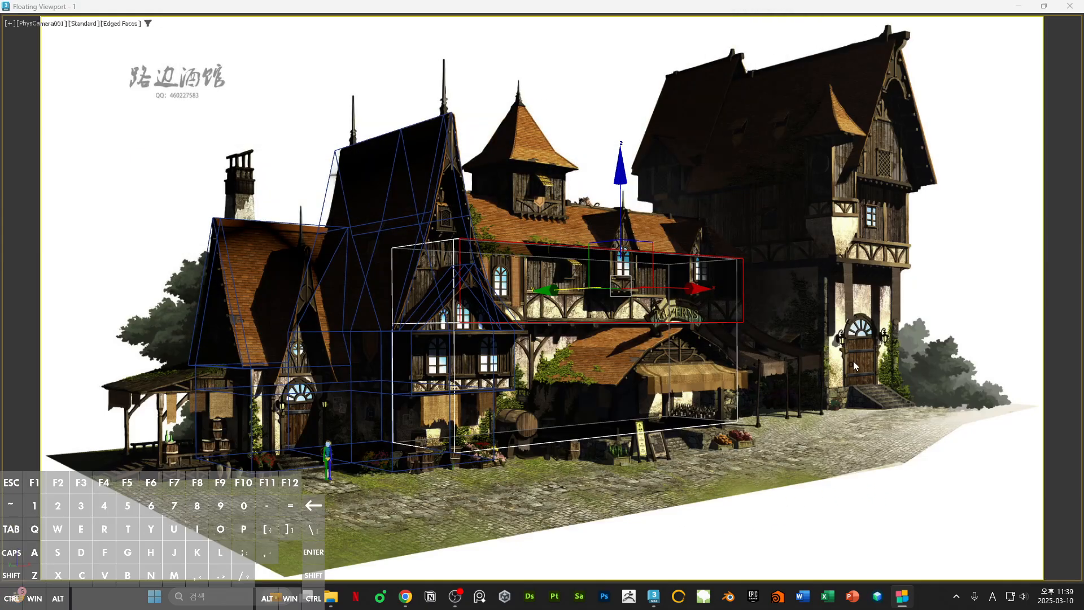
- In the front view, move all vertices at the middle wing's inner end about -0.25 m along X to meet the tall wing
click(539, 162)
drag(582, 7, 729, 136)
key(f)
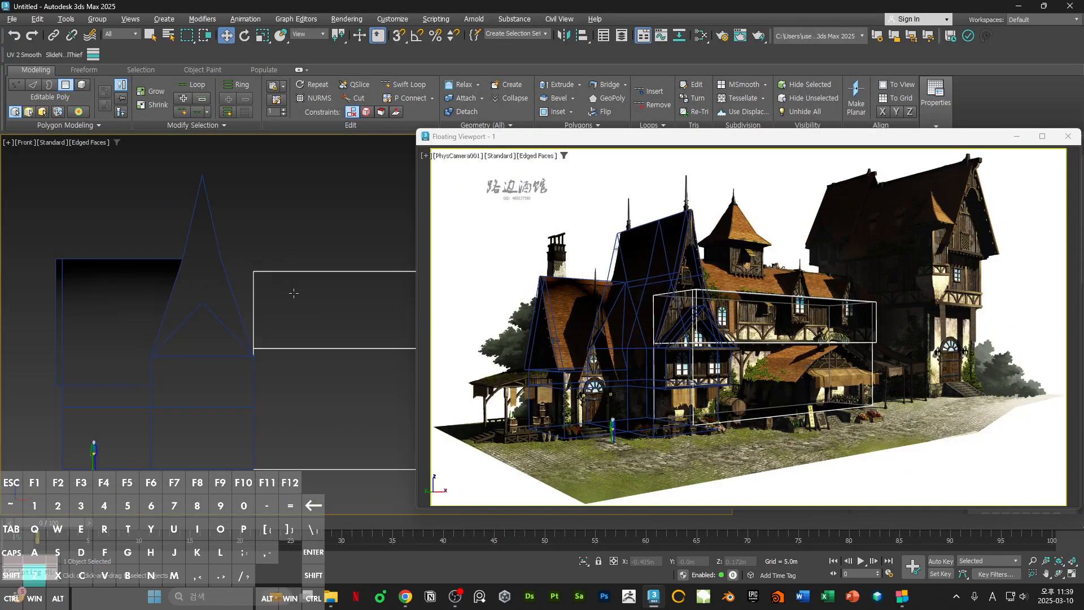
drag(478, 134, 554, 170)
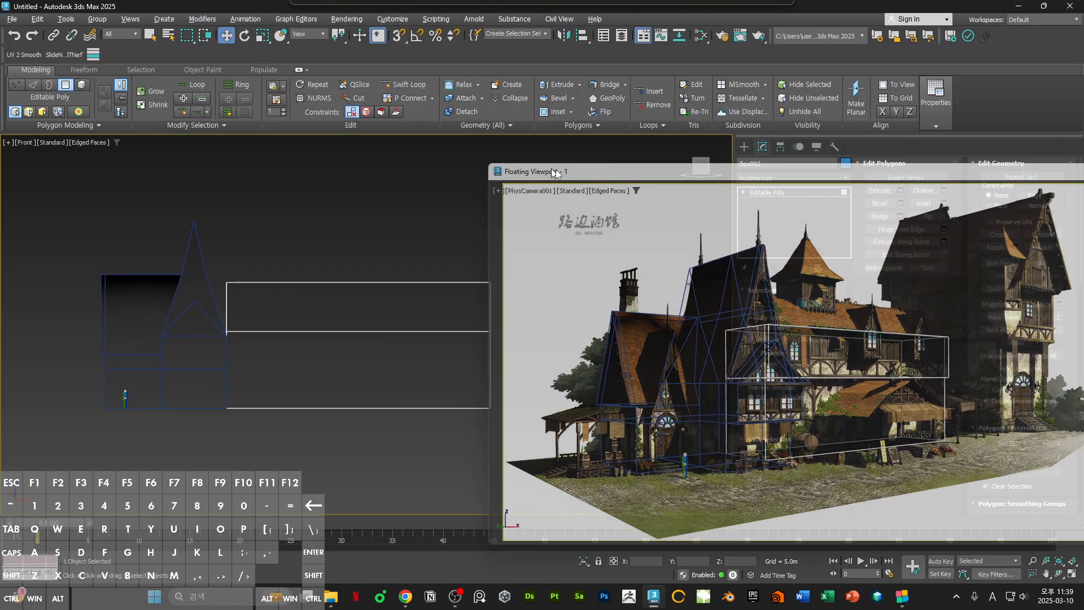
middle_drag(243, 308, 297, 263)
scroll(291, 263, up, 4)
key(1)
drag(194, 181, 333, 232)
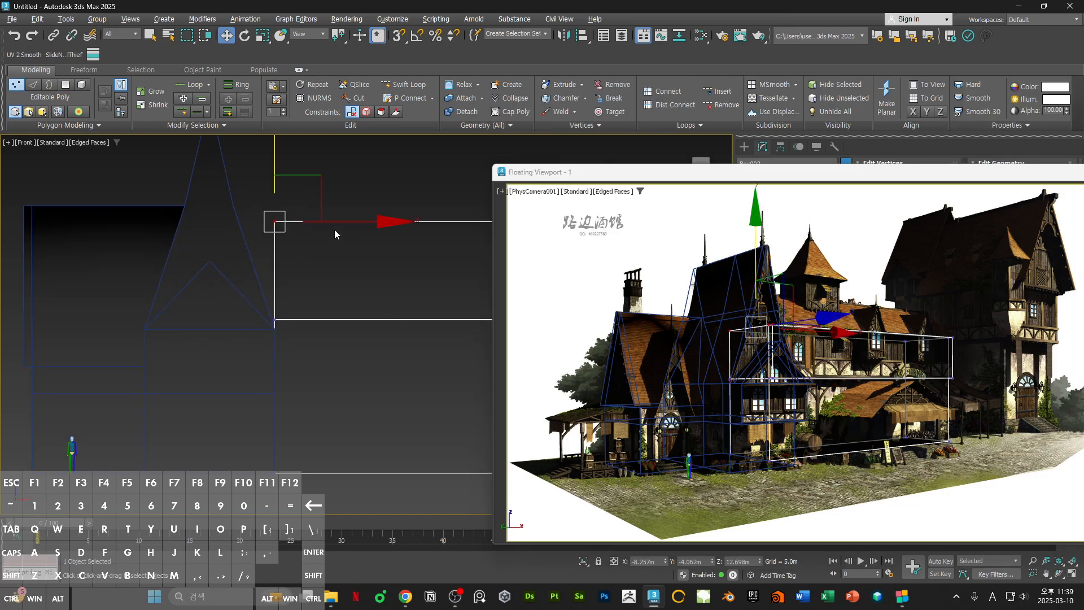
drag(204, 193, 327, 500)
drag(371, 322, 366, 323)
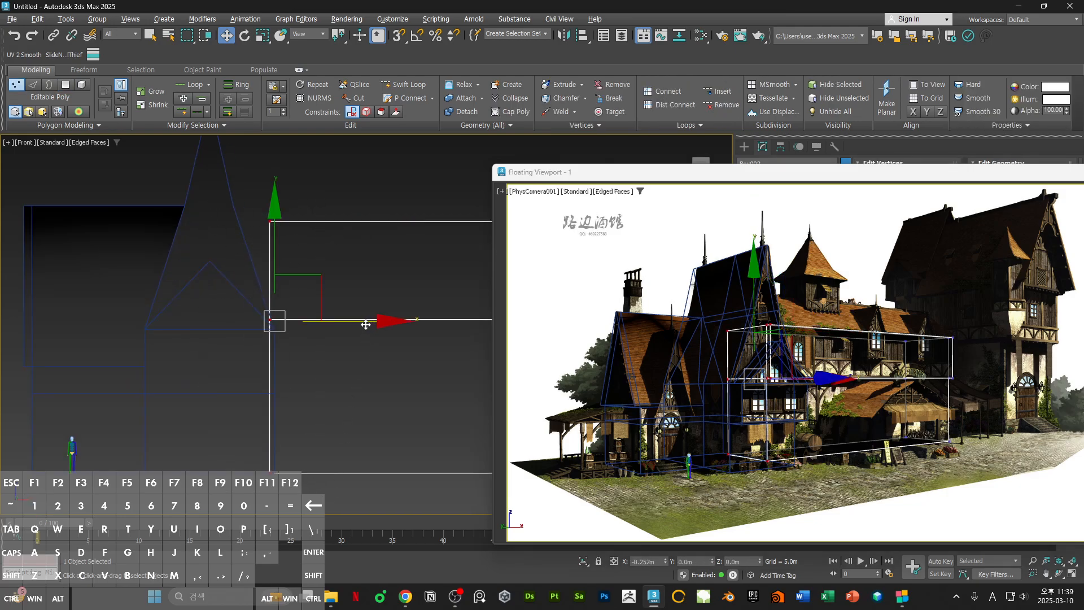
- Move the middle wing's top vertices beside the tall roof about -1.56 m along X to follow the roof slope
drag(205, 198, 305, 228)
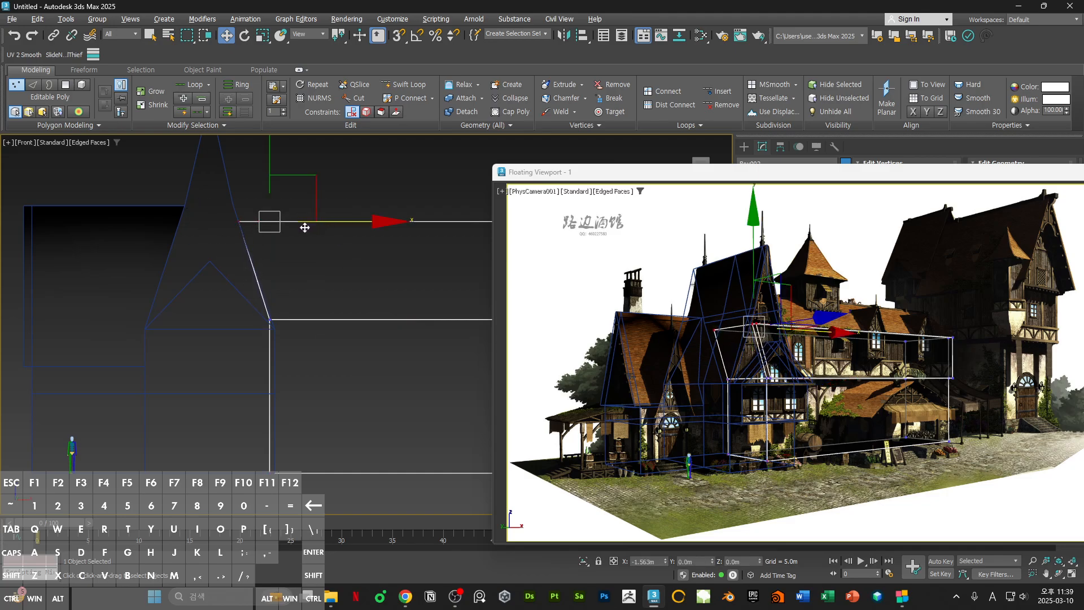
click(344, 277)
scroll(255, 296, down, 4)
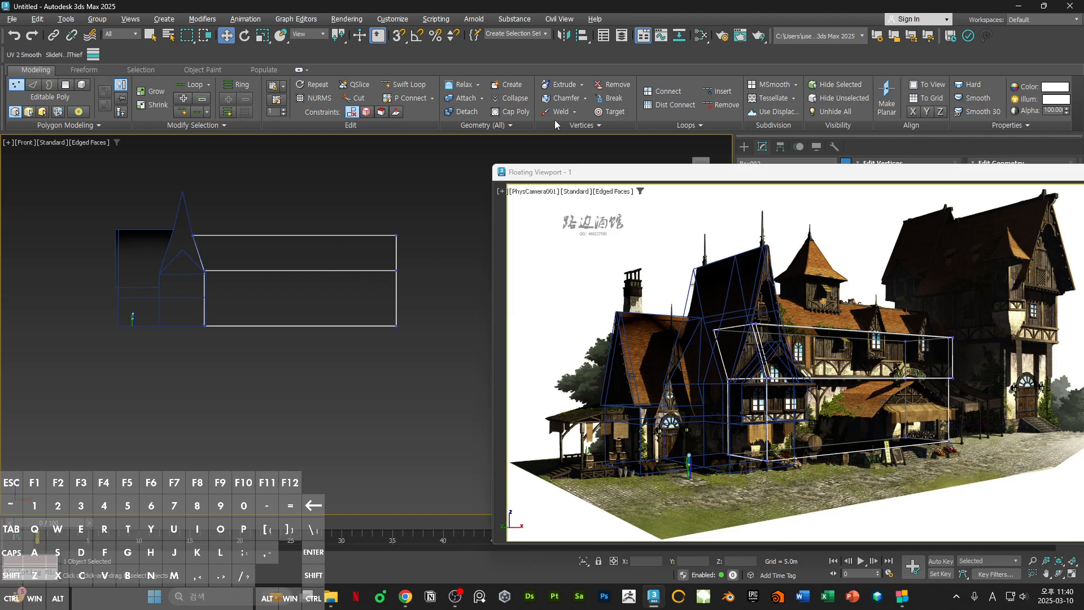
- Study the middle wing's roofline, dormers and upper storey in the original reference image
click(902, 597)
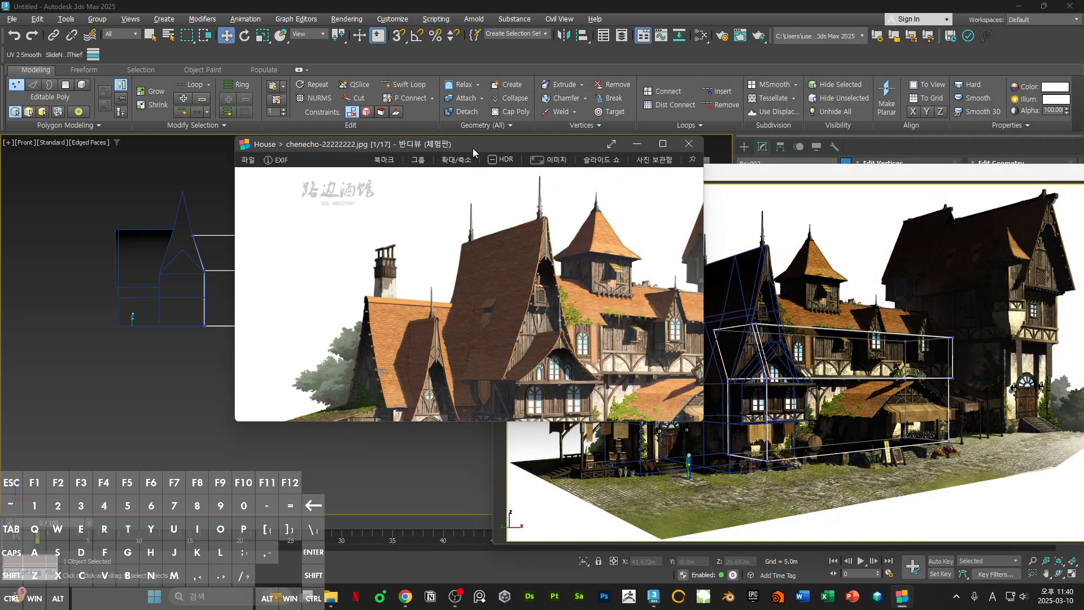
double_click(473, 148)
scroll(633, 242, up, 5)
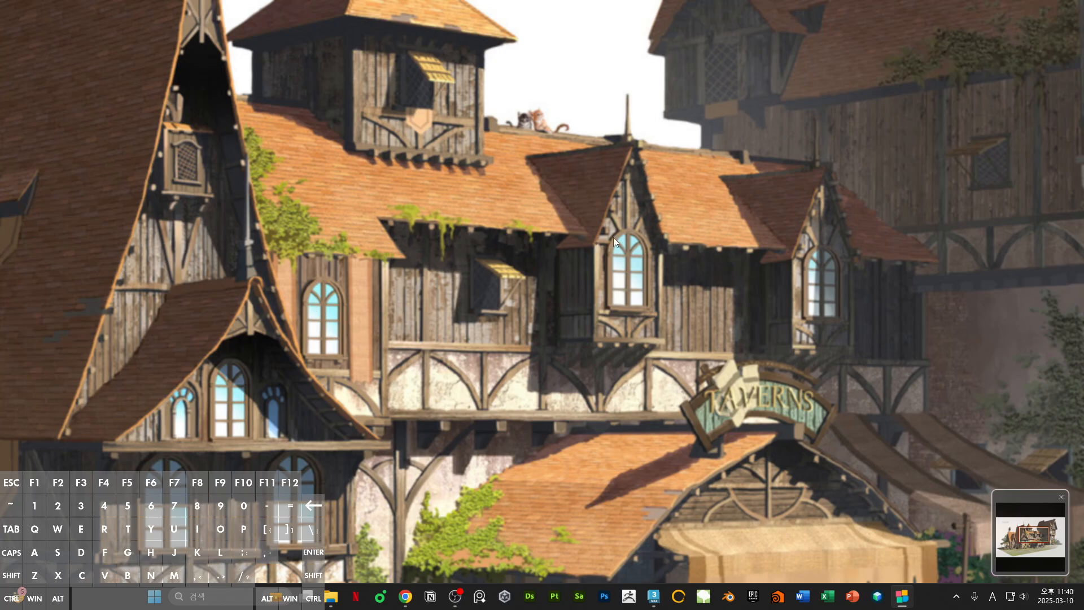
scroll(601, 293, down, 4)
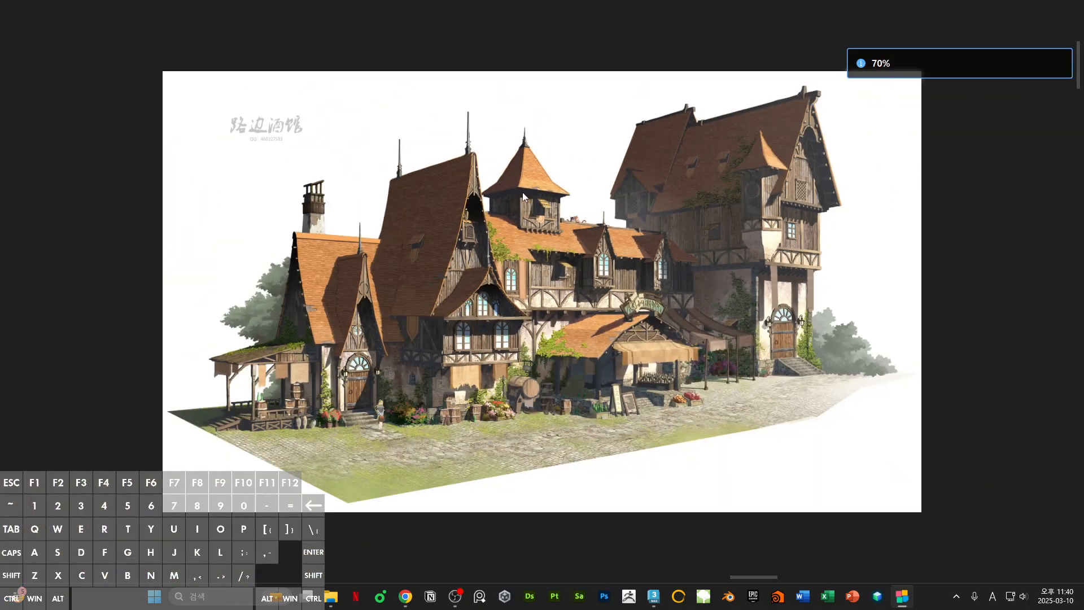
click(1019, 7)
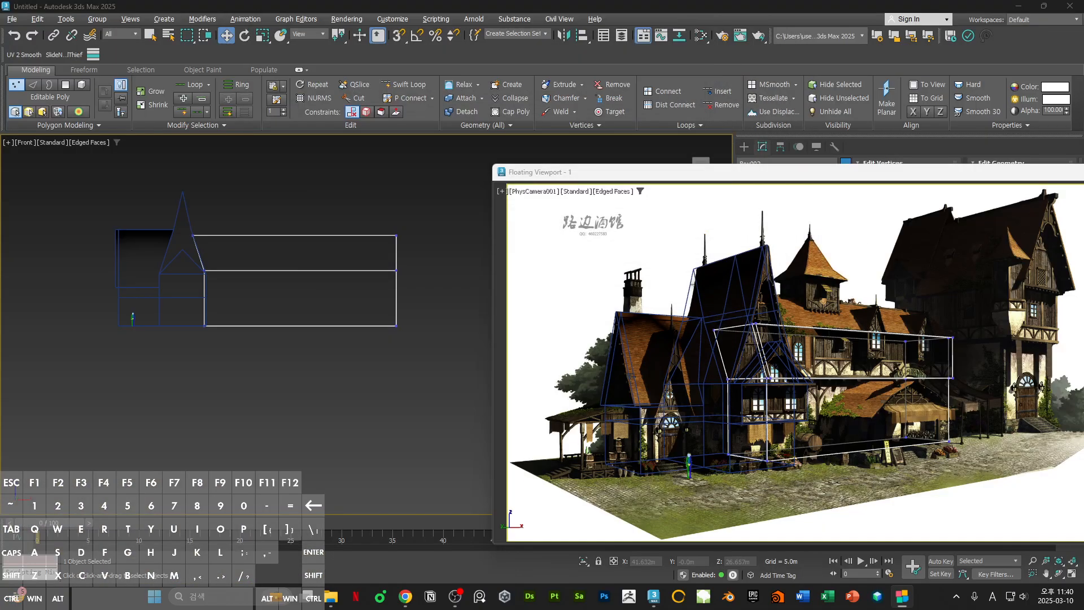
- Leave vertex editing of the middle wing, review its volume from angled views and clear the selection
middle_drag(326, 249, 367, 298)
key(1)
scroll(239, 285, up, 3)
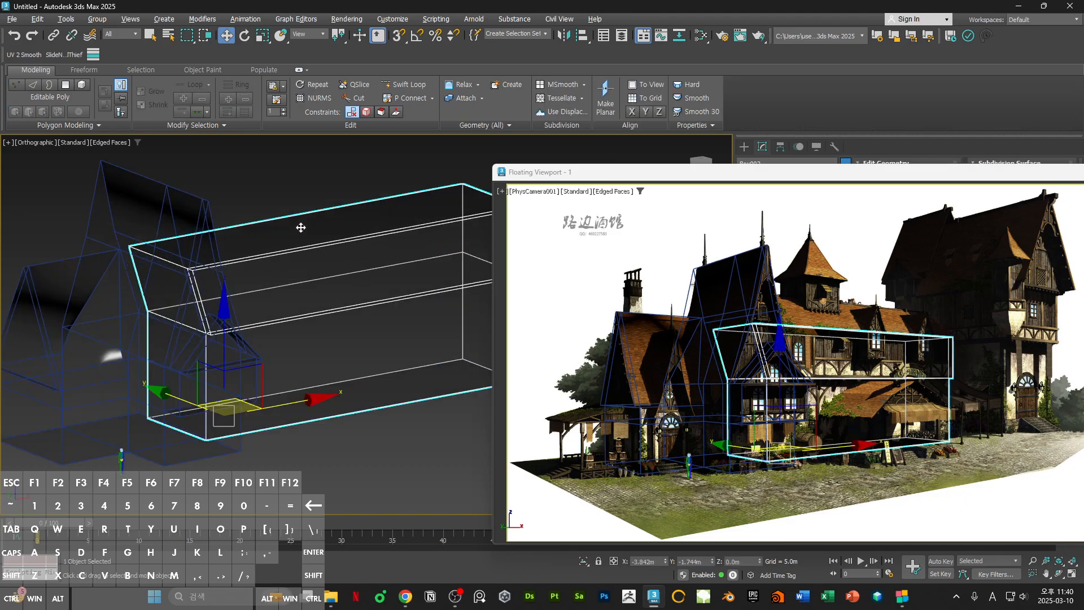
click(315, 195)
alt+middle_drag(328, 224, 291, 252)
click(290, 254)
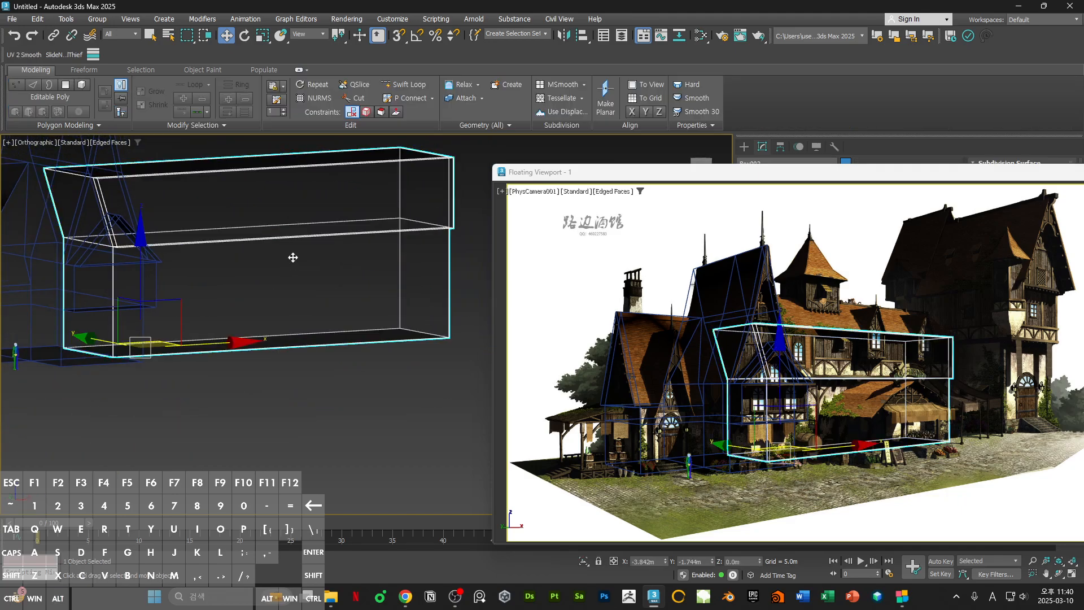
click(315, 389)
middle_drag(314, 389, 374, 431)
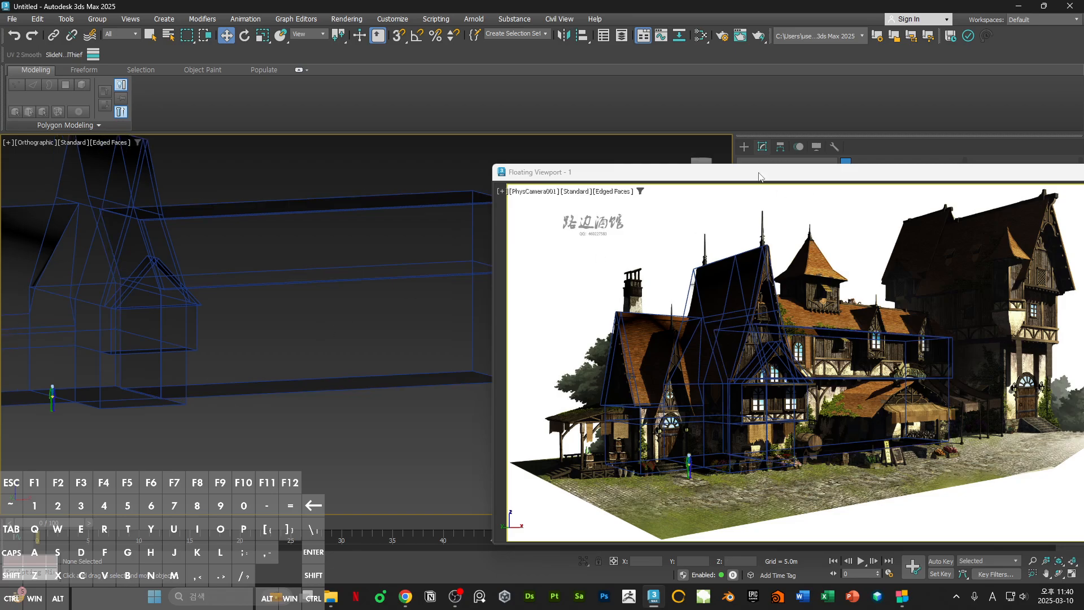
mouse_move(759, 177)
mouse_down()
mouse_move(678, 175)
mouse_move(775, 190)
mouse_up()
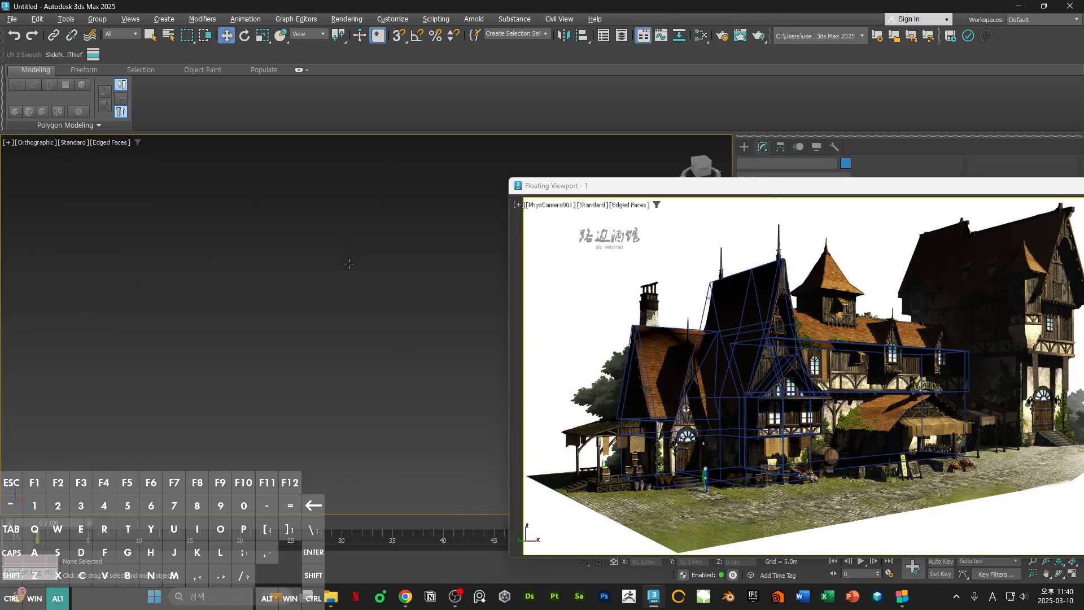
- Target-weld the closely spaced top vertices at both ends of the middle wing's roof edge so each pair becomes one corner
key(z)
middle_drag(363, 333, 182, 323)
click(348, 273)
alt+middle_drag(349, 273, 244, 245)
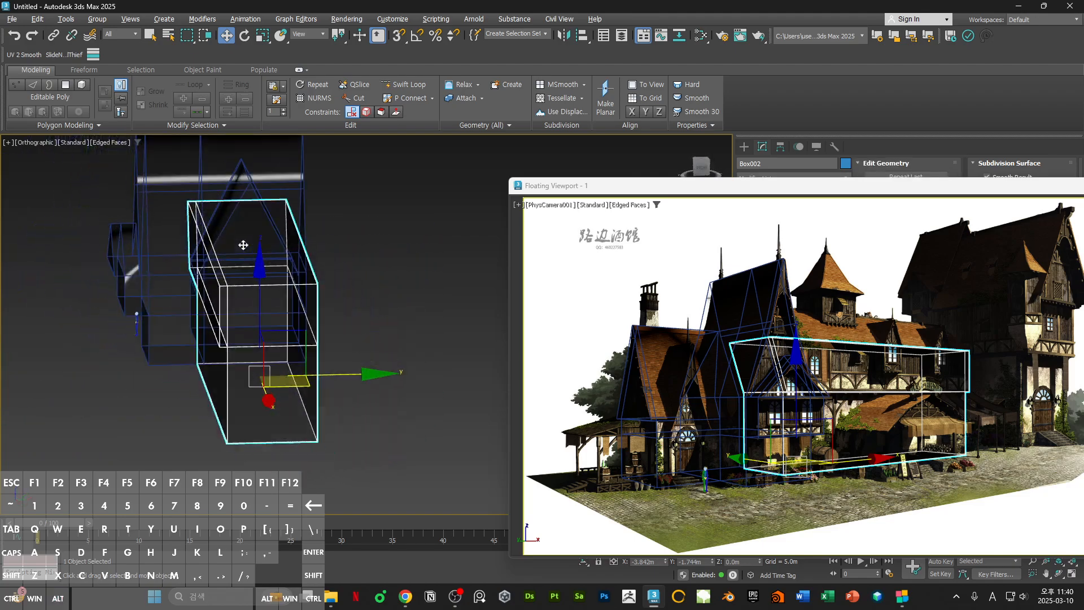
key(2)
click(873, 346)
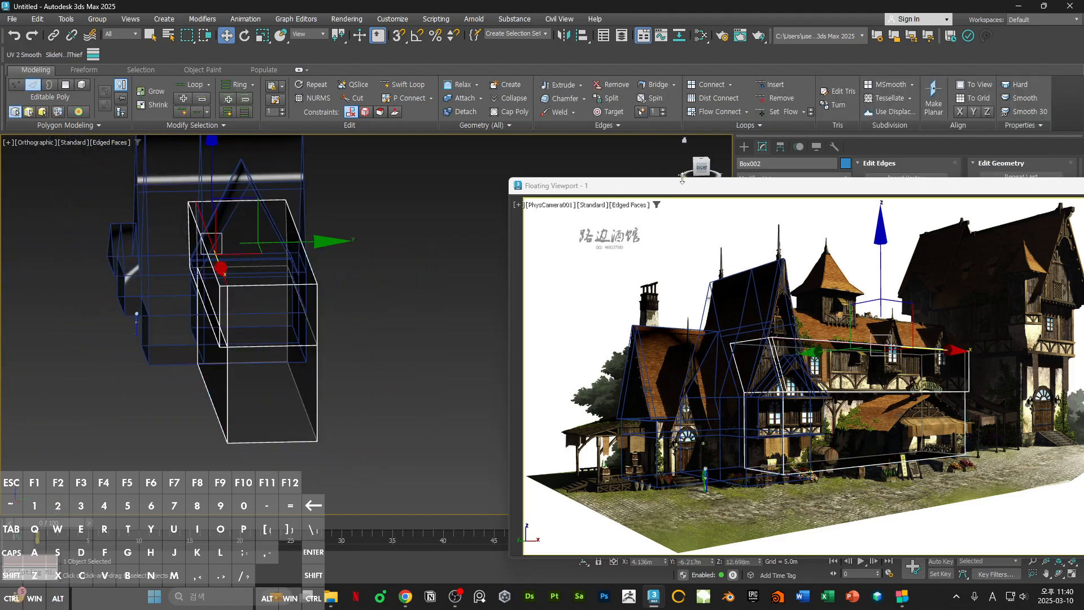
drag(683, 192, 883, 396)
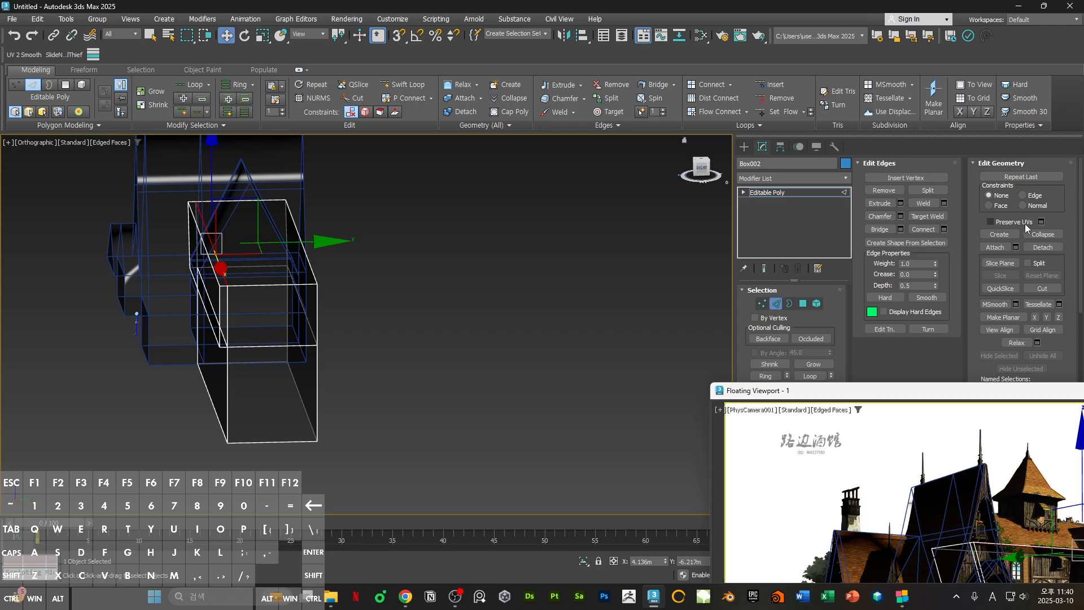
click(935, 215)
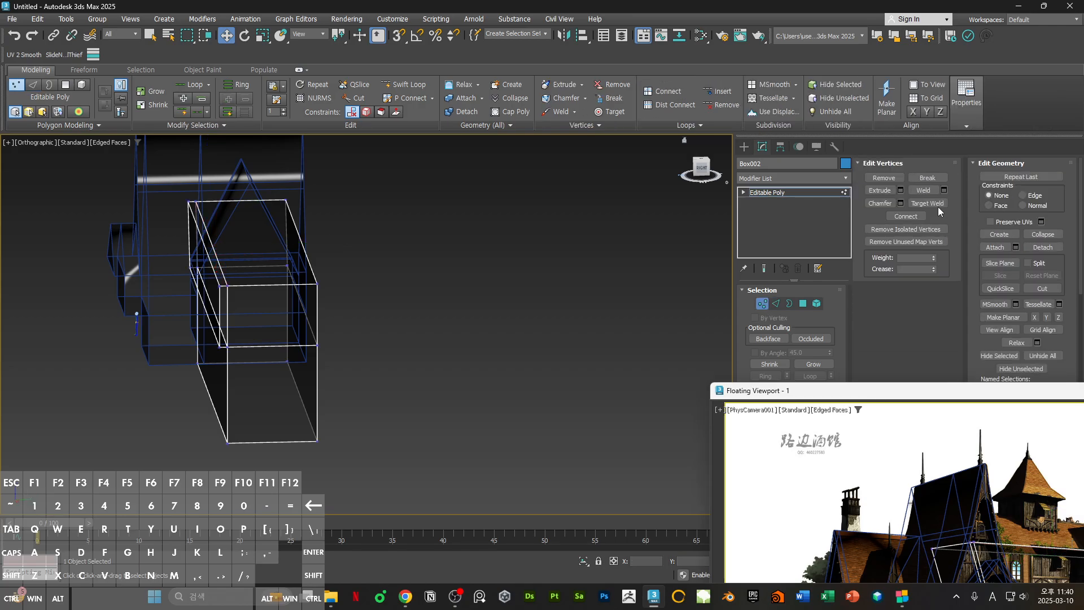
drag(228, 286, 221, 287)
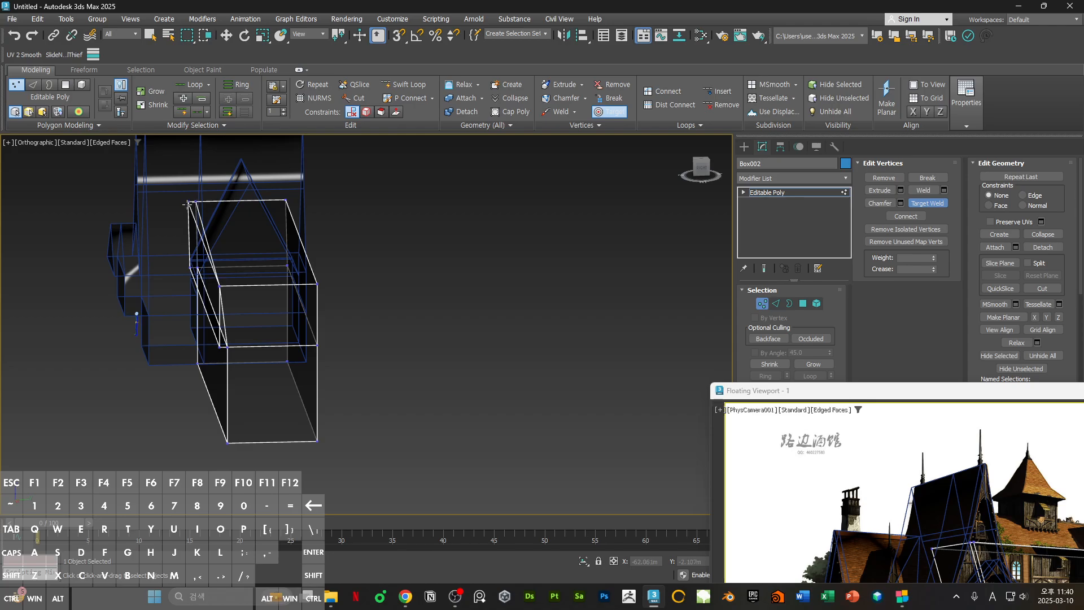
click(187, 203)
key(w)
- Connect the two short top edges at the middle wing's ends to add a lengthwise ridge edge
alt+middle_drag(288, 246, 327, 252)
key(2)
click(392, 254)
ctrl+click(307, 179)
click(931, 233)
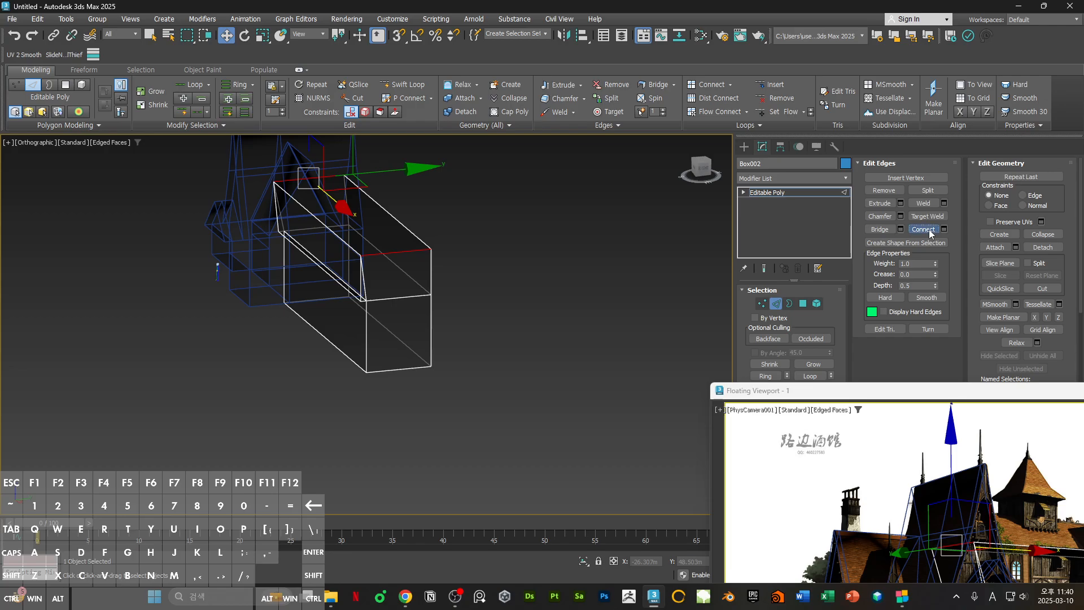
middle_drag(409, 210, 525, 272)
drag(876, 397, 577, 175)
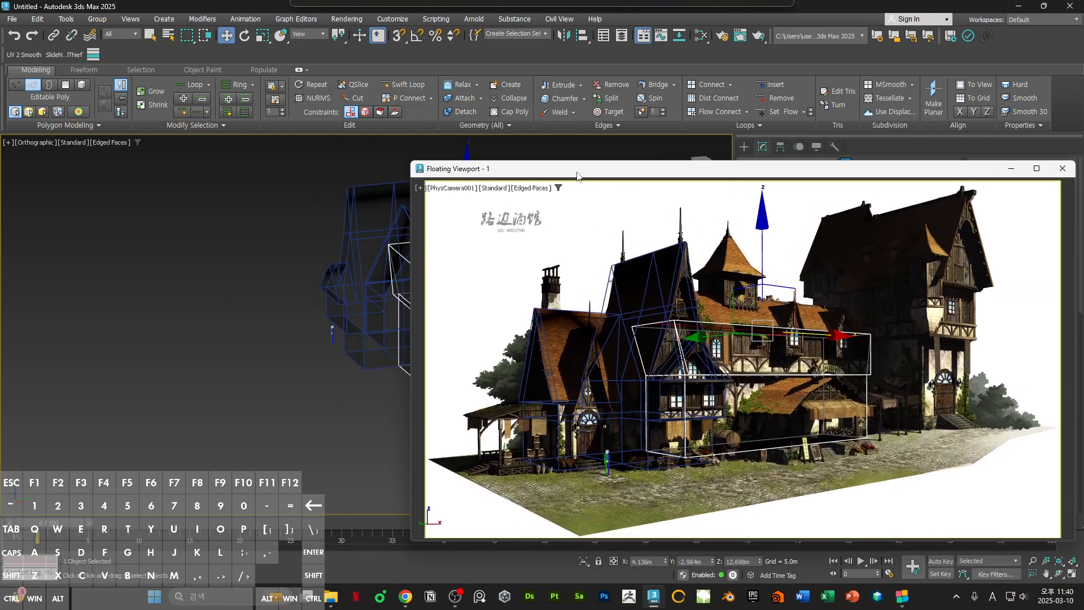
- Raise the new centre edge along Z to form the middle wing's gabled roof ridge, matching the reference roofline
middle_drag(316, 247, 258, 257)
ctrl+alt+middle_drag(258, 257, 266, 221)
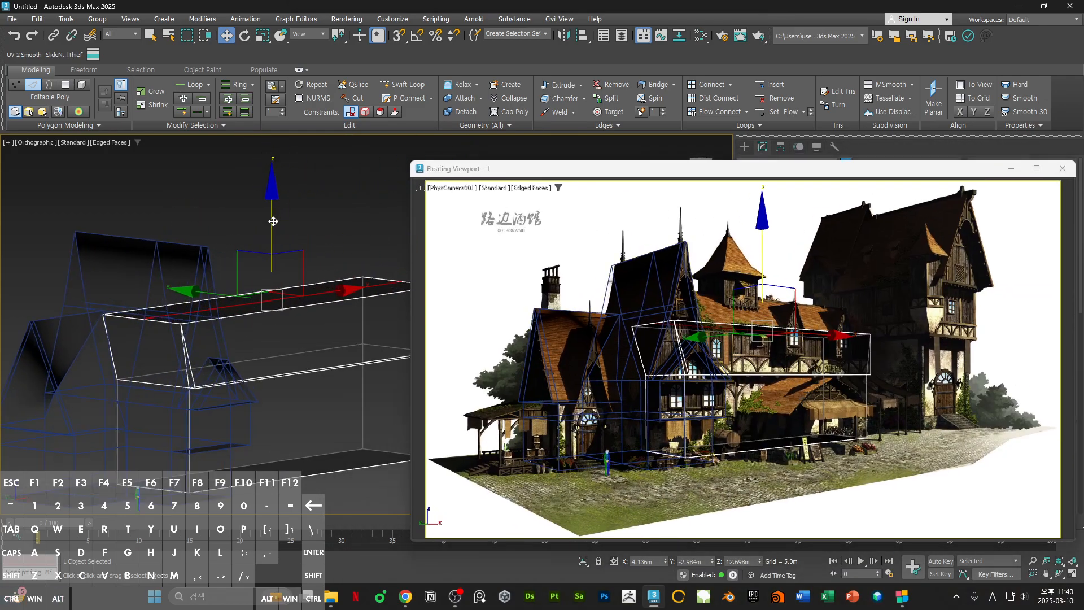
drag(273, 221, 275, 177)
click(257, 170)
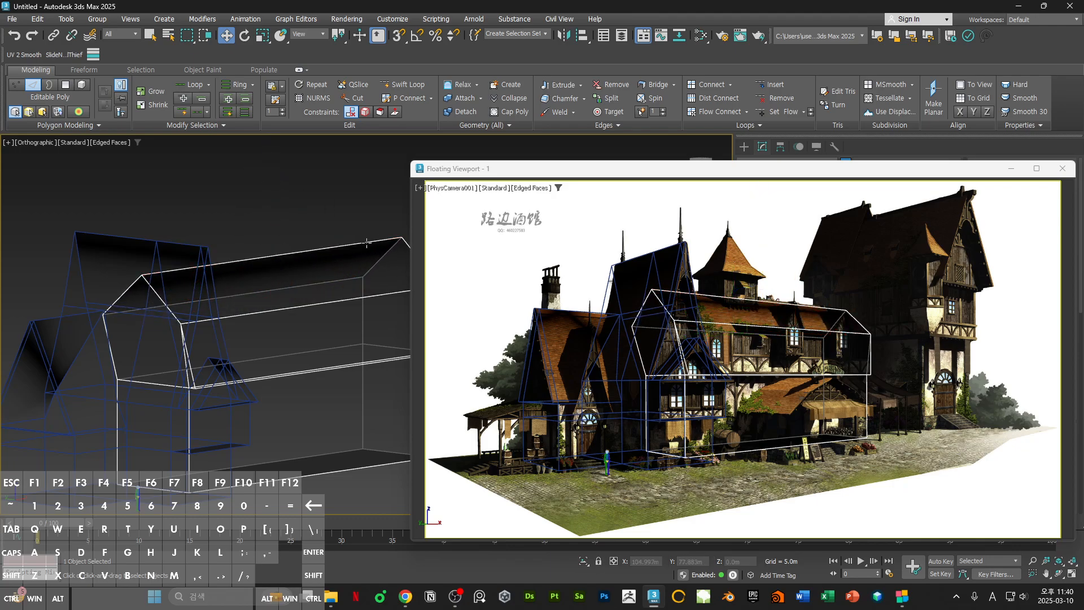
- Auto-smooth all of the middle wing's polygons with a threshold of 1, then clear the polygon selection
middle_drag(366, 243, 256, 247)
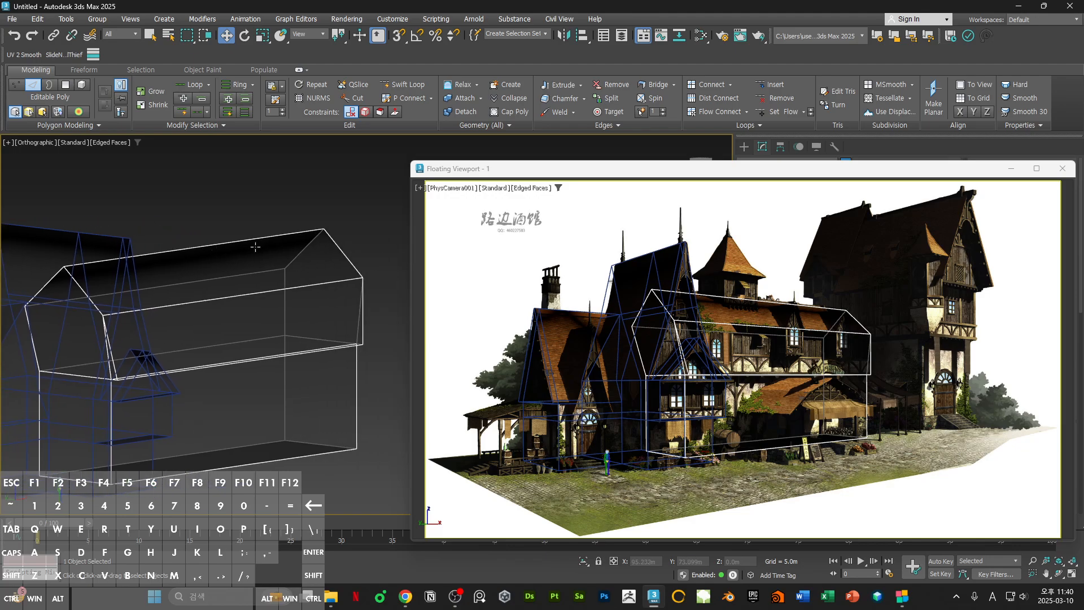
key(4)
key(ctrl+a)
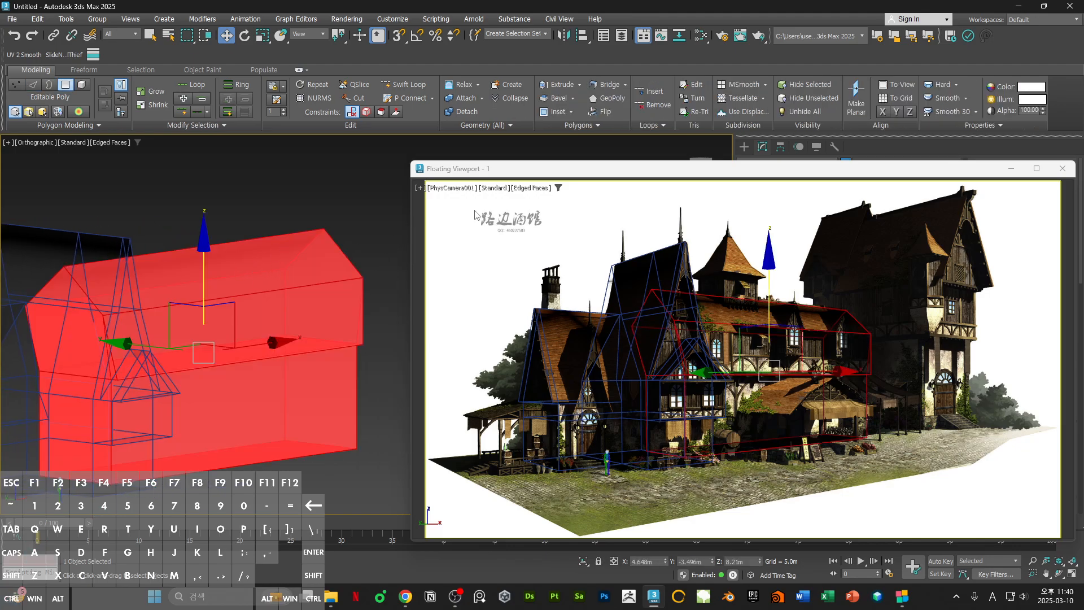
drag(721, 173, 384, 278)
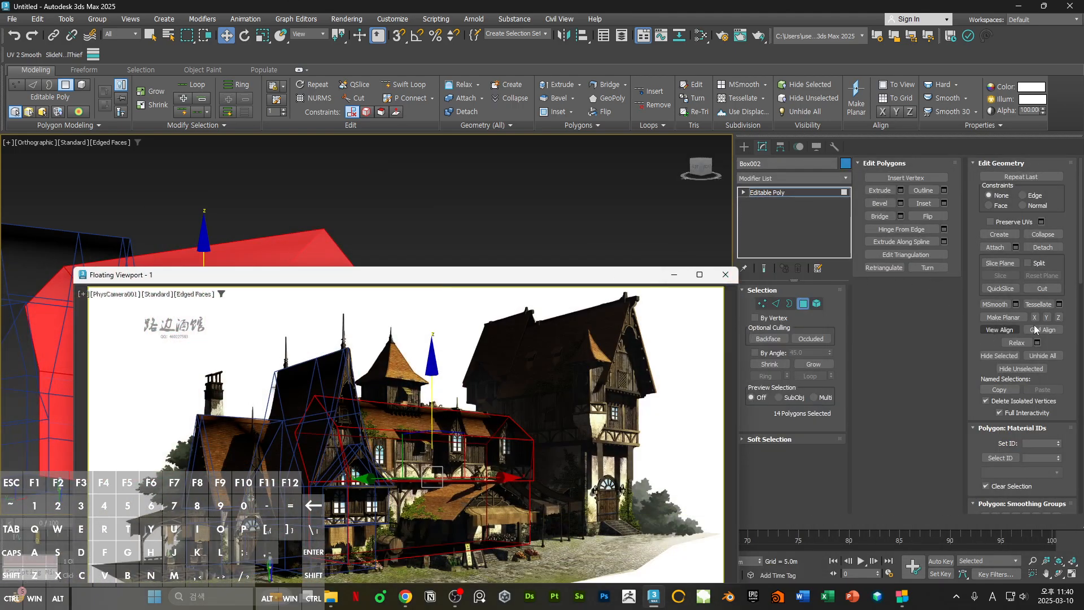
scroll(1063, 370, down, 3)
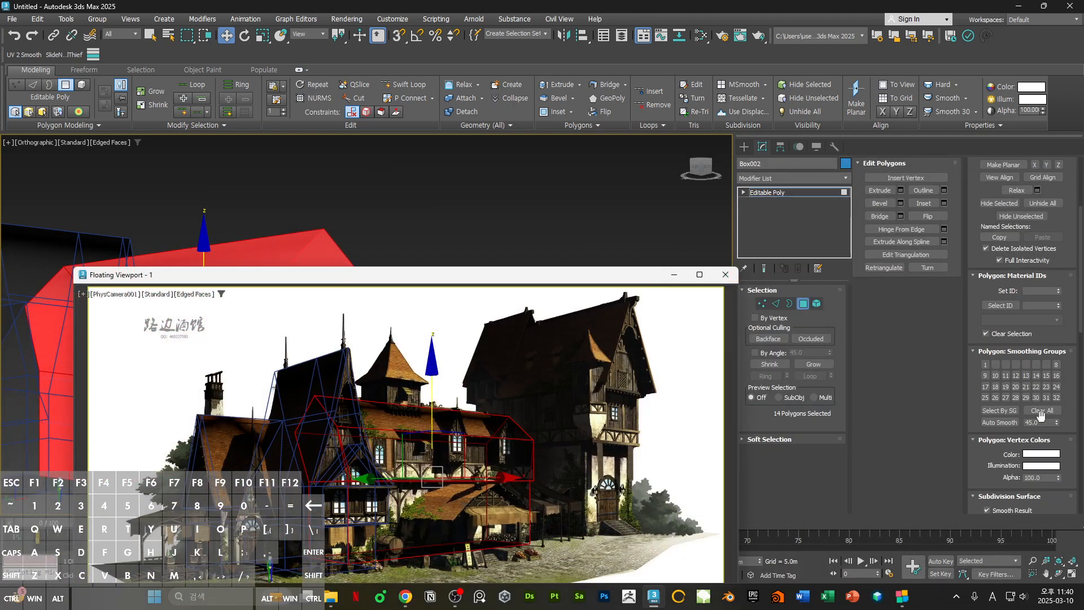
drag(1042, 423, 984, 421)
text(1)
key(Return)
click(1003, 422)
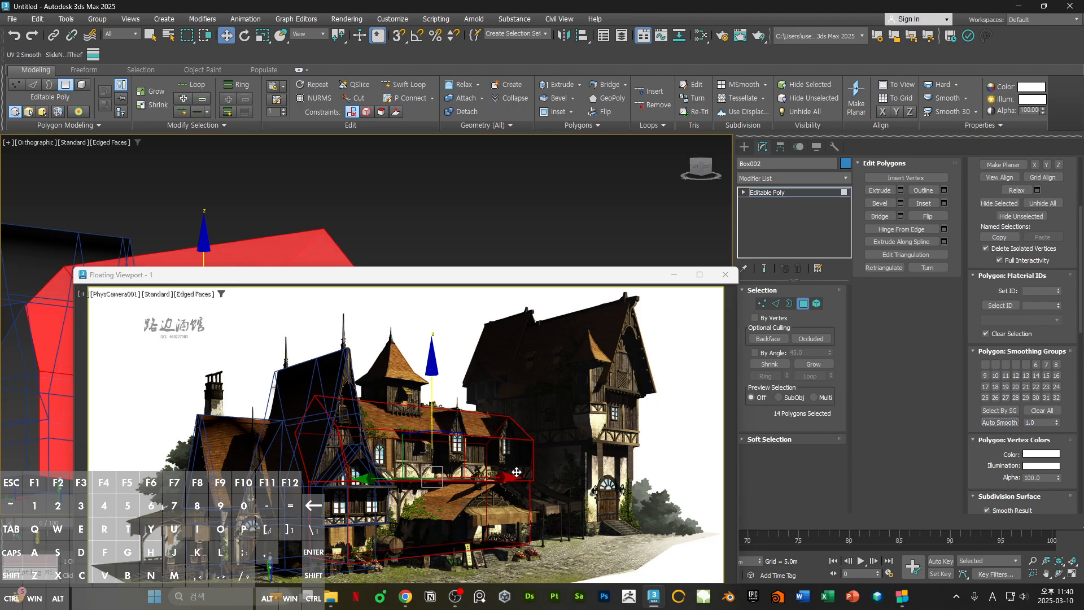
drag(459, 275, 836, 214)
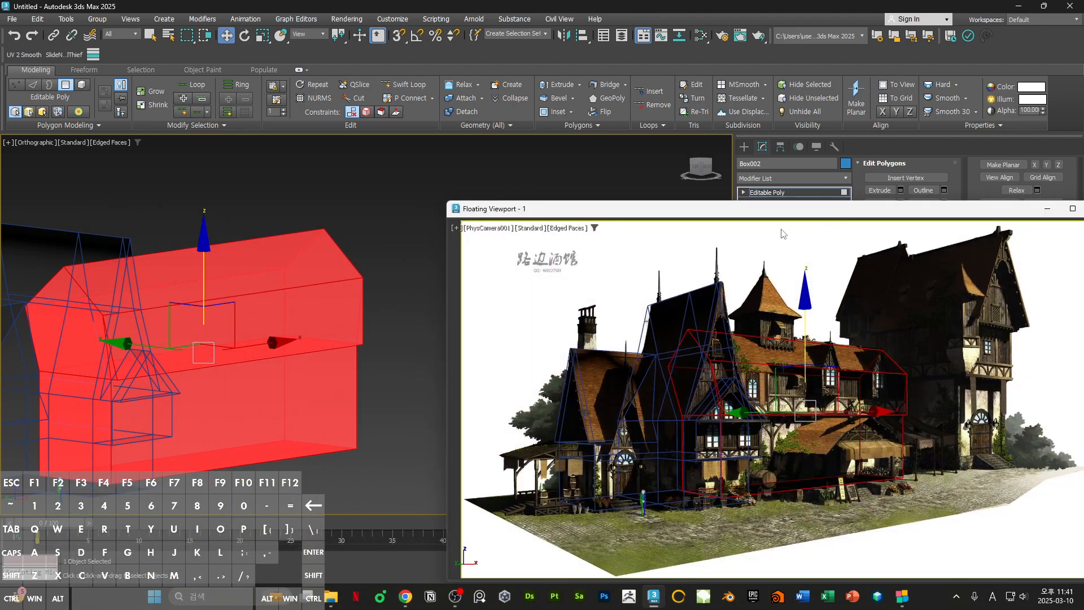
click(401, 338)
- Clear the smoothing groups on all polygons of the front gabled building and deselect them
middle_drag(401, 338, 619, 322)
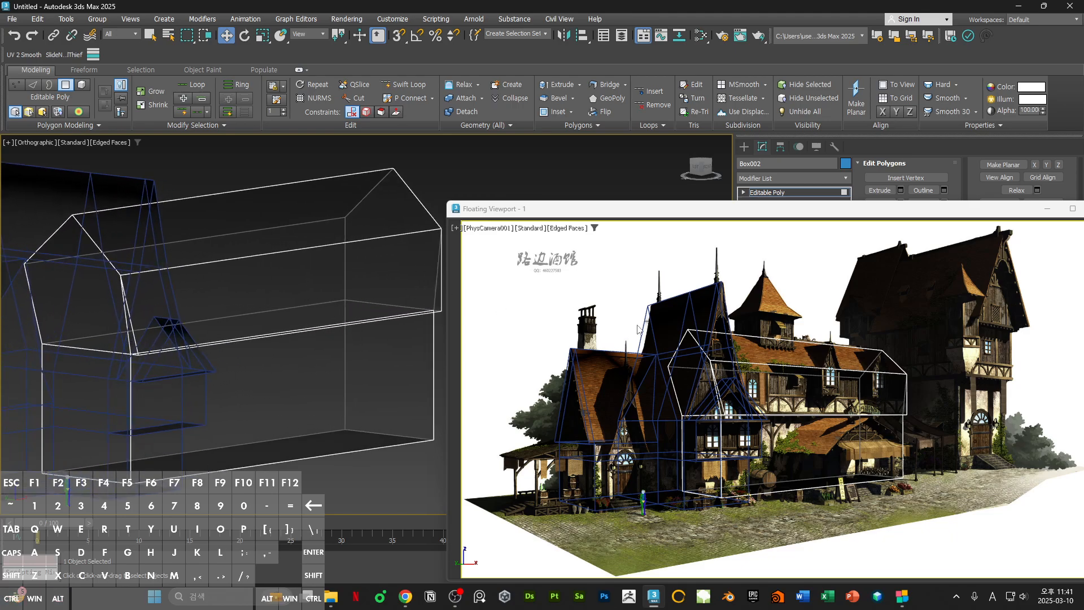
middle_drag(220, 312, 423, 281)
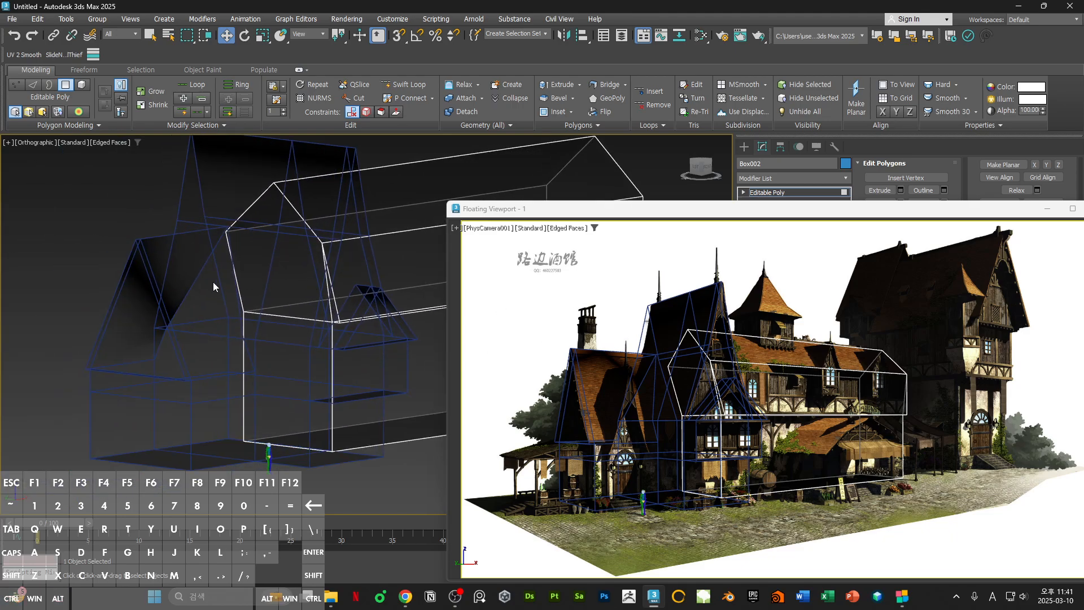
key(4)
click(194, 257)
key(4)
key(ctrl+a)
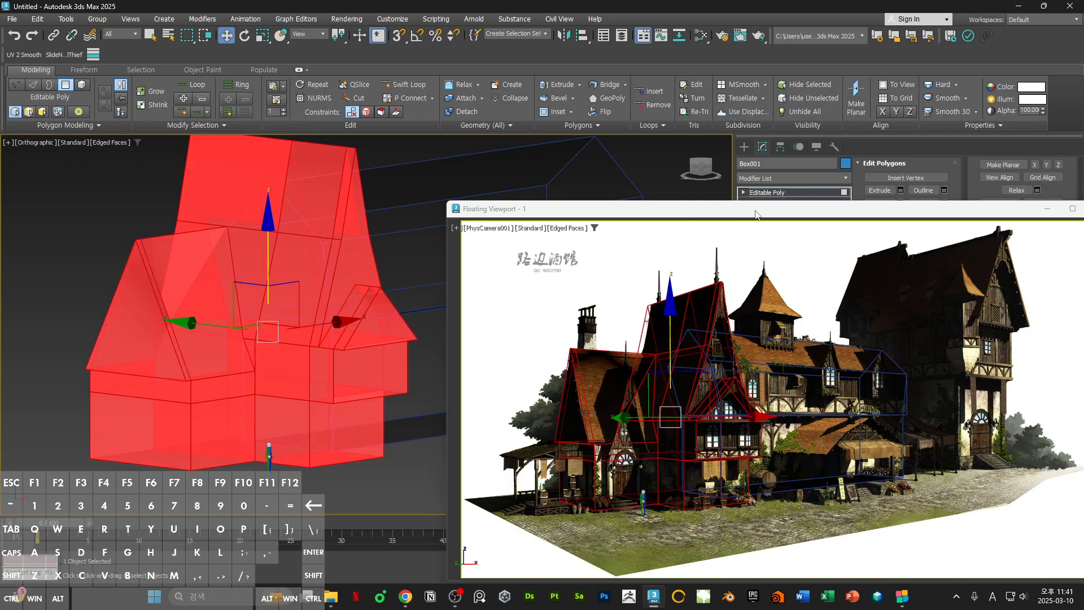
drag(756, 215, 291, 181)
click(1042, 410)
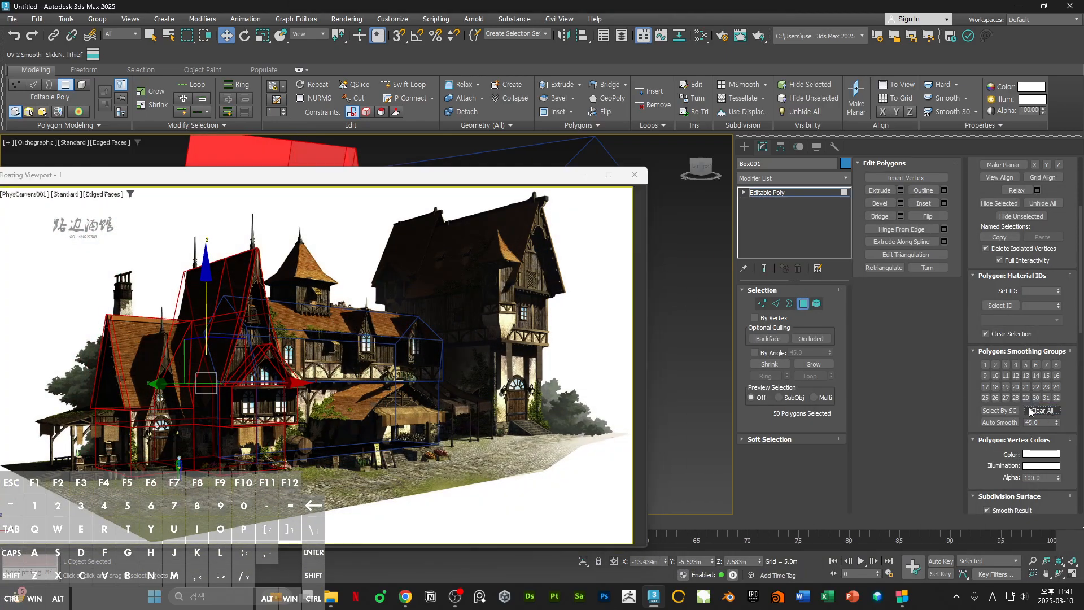
click(371, 232)
drag(297, 181, 744, 153)
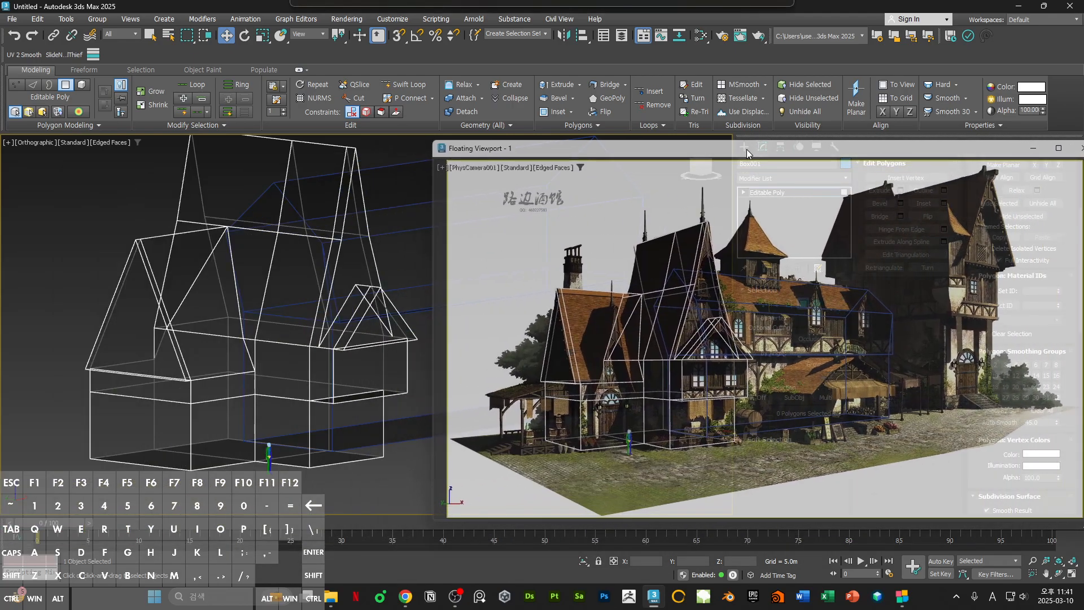
- Compare the middle wing's gabled volume with the reference in the enlarged camera view and from an angled view
middle_drag(353, 289, 308, 304)
middle_drag(382, 267, 238, 260)
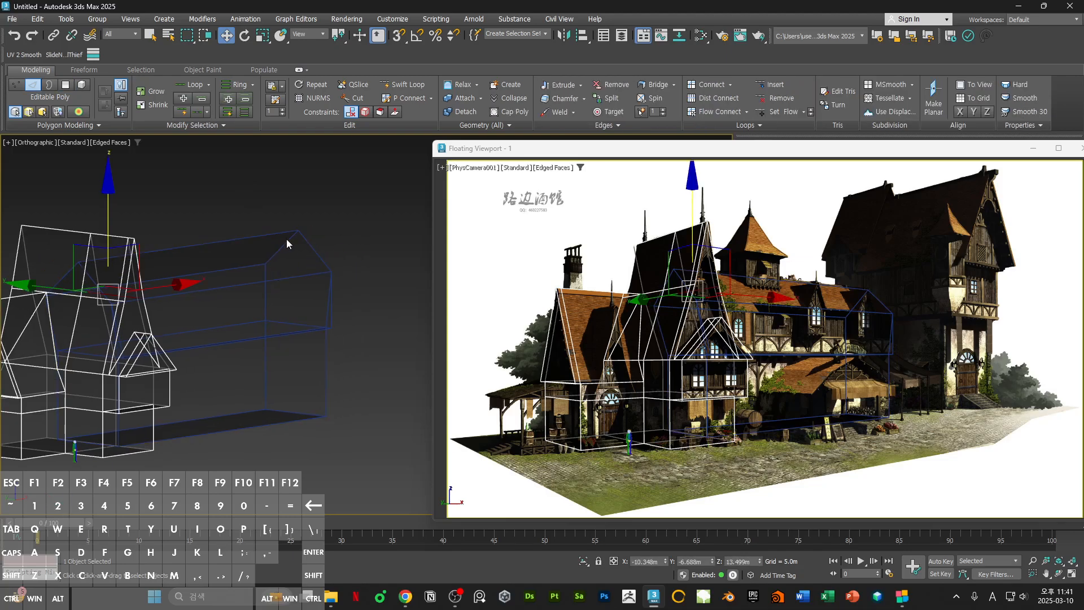
click(281, 243)
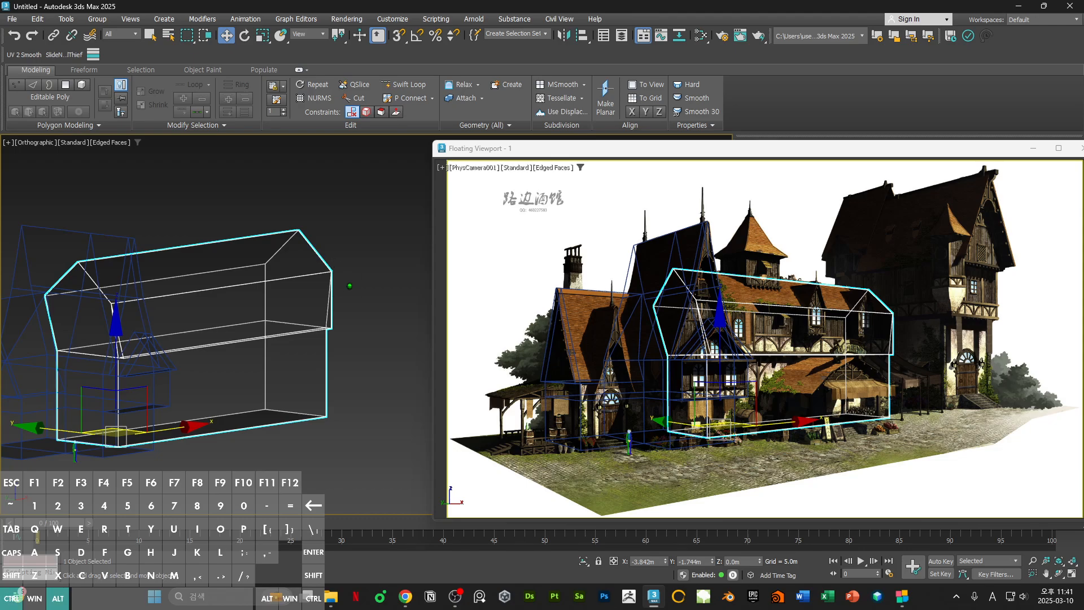
ctrl+alt+middle_drag(350, 286, 356, 247)
double_click(831, 149)
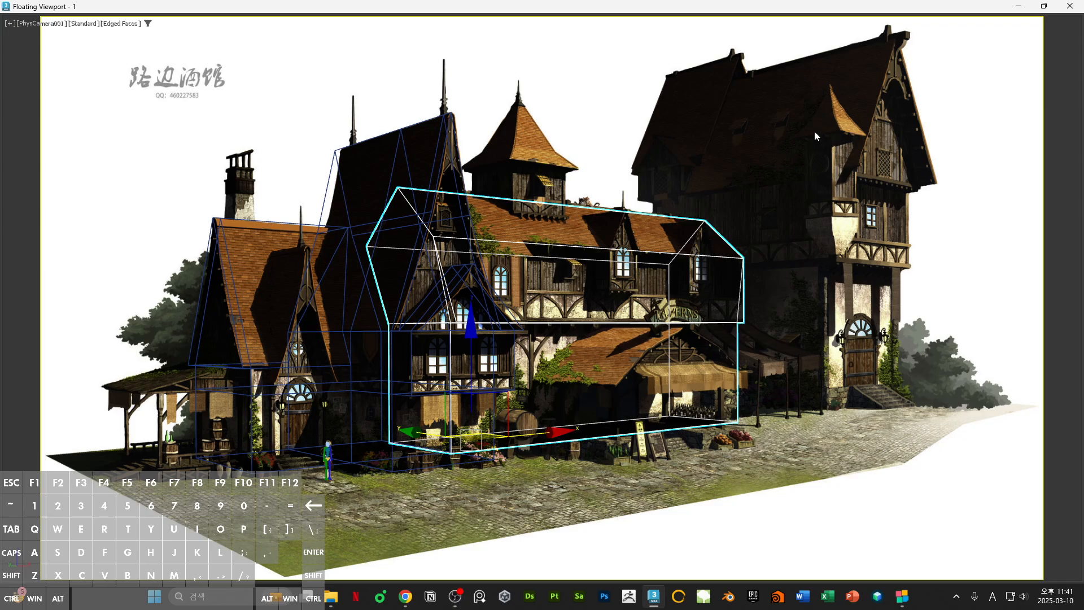
drag(609, 9, 827, 100)
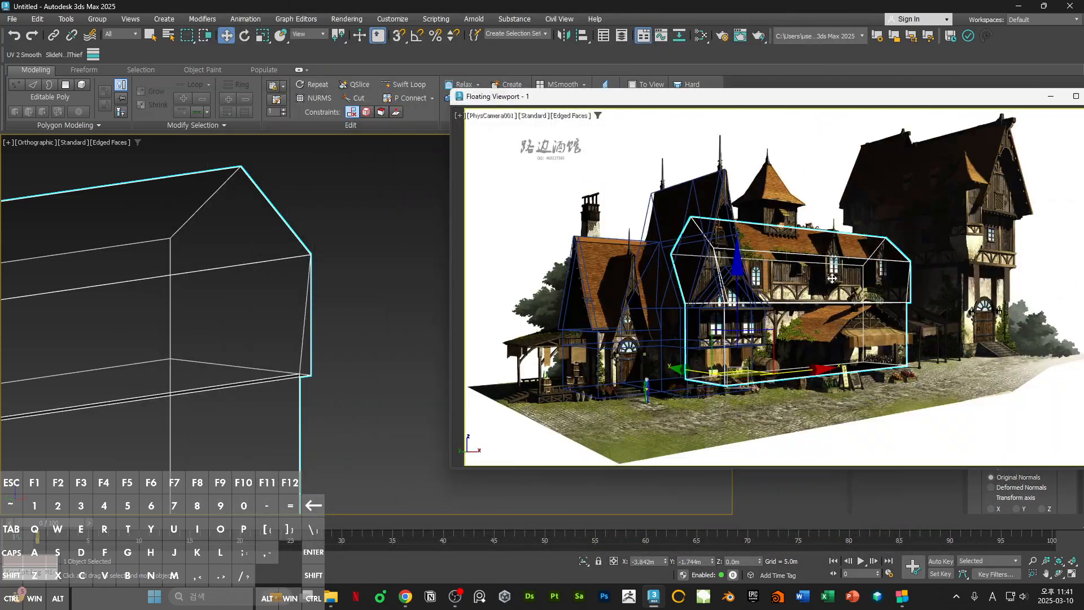
click(403, 296)
click(383, 285)
scroll(385, 278, down, 3)
click(204, 281)
middle_drag(210, 256, 318, 275)
alt+middle_drag(318, 275, 317, 279)
middle_drag(411, 282, 388, 284)
click(370, 294)
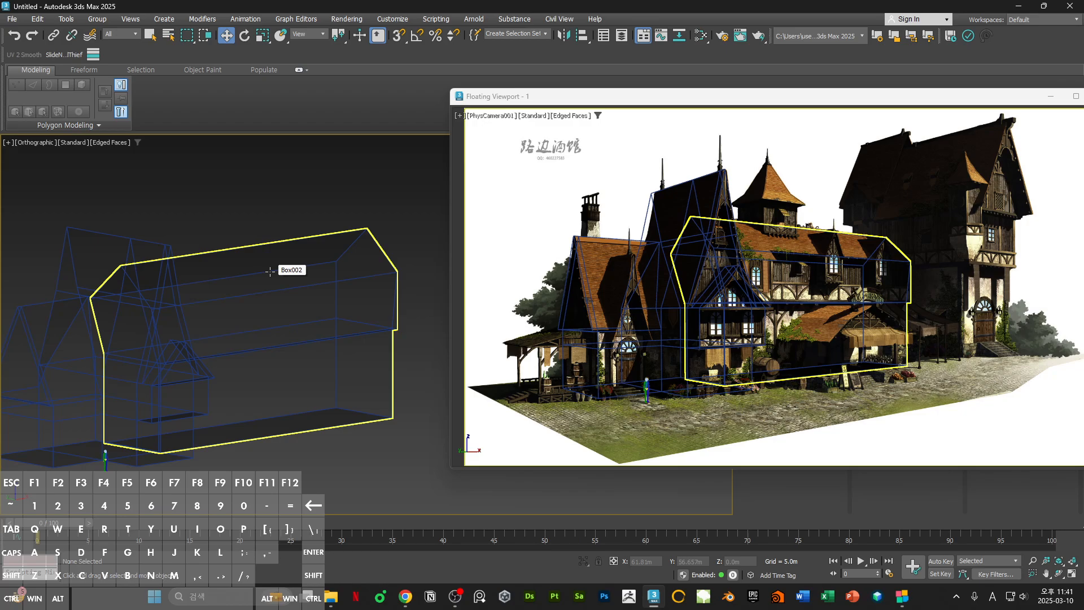
- Connect the middle wing's lengthwise edges with one cross loop and make the loop planar along X
click(247, 312)
ctrl+alt+middle_drag(217, 366, 355, 289)
key(f)
key(z)
scroll(316, 339, down, 3)
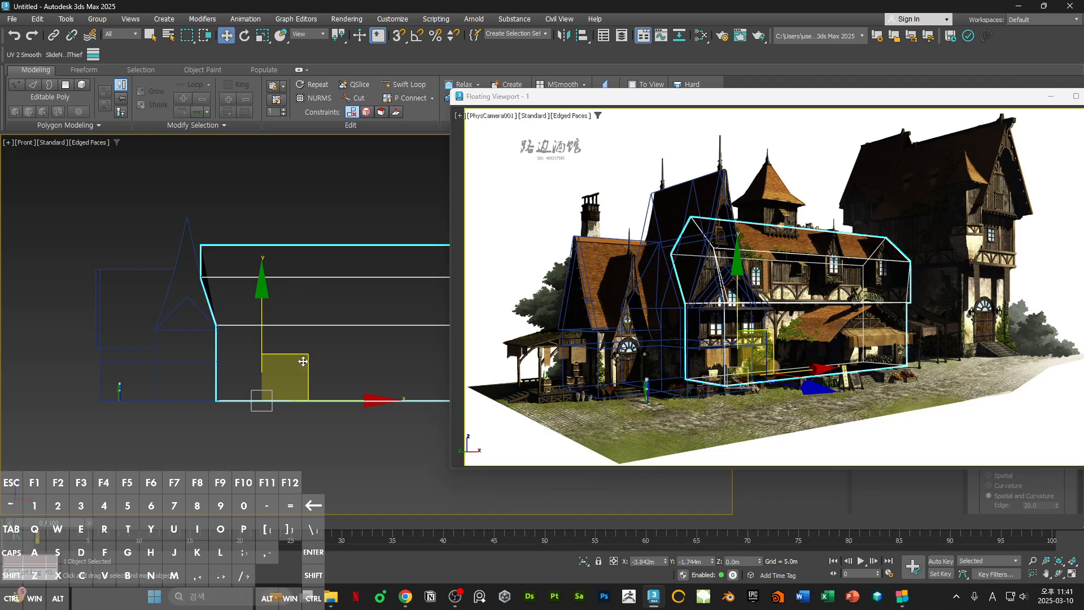
key(2)
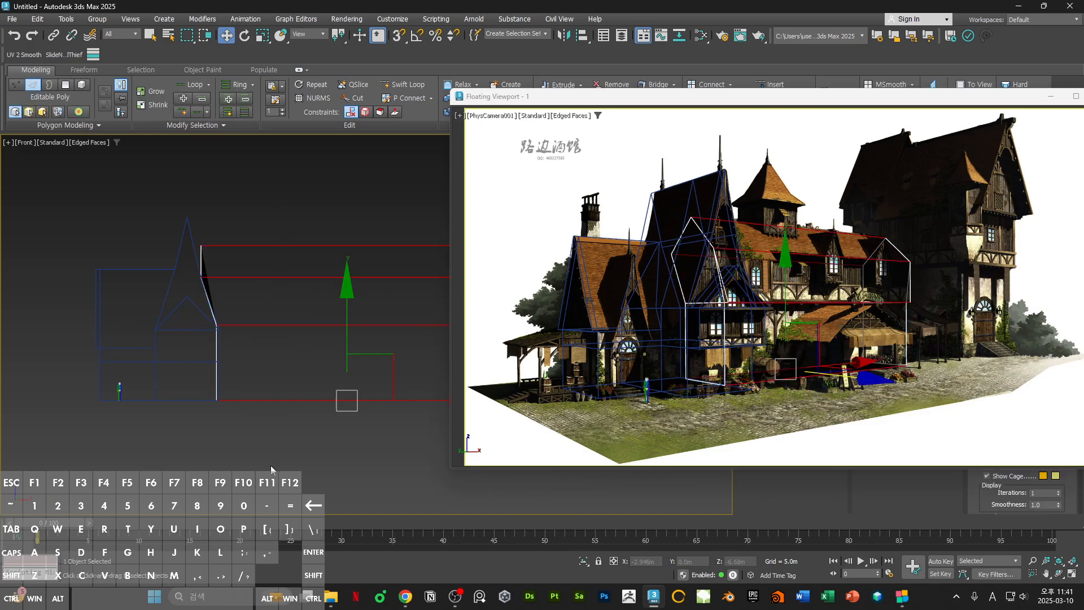
drag(568, 96, 374, 384)
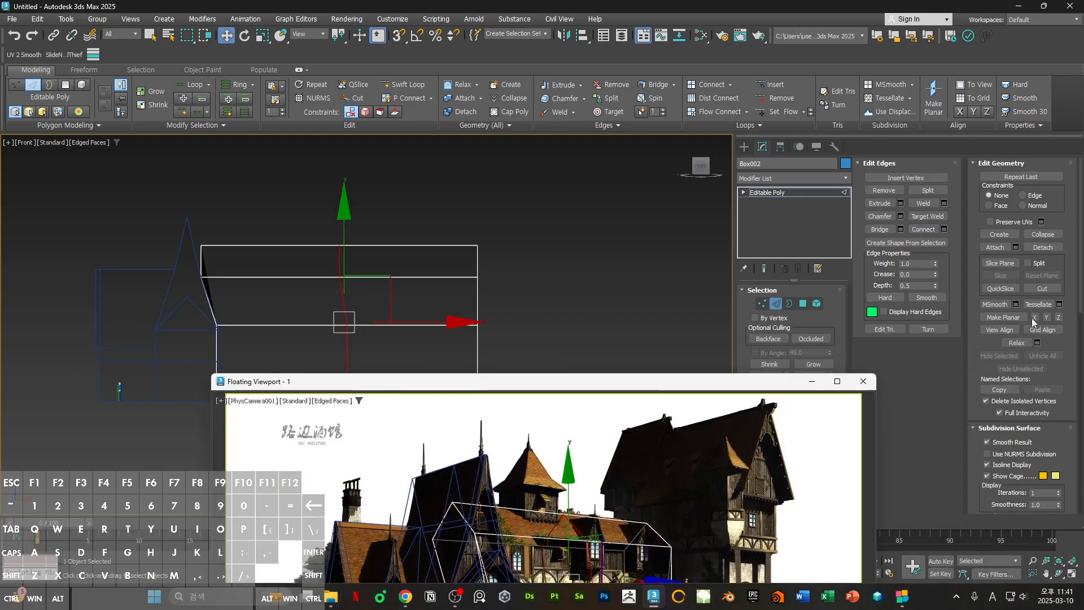
drag(476, 384, 709, 171)
- In the front view, move the cross loop about -8.1 m along X toward the tall gabled part
alt+middle_drag(271, 319, 323, 336)
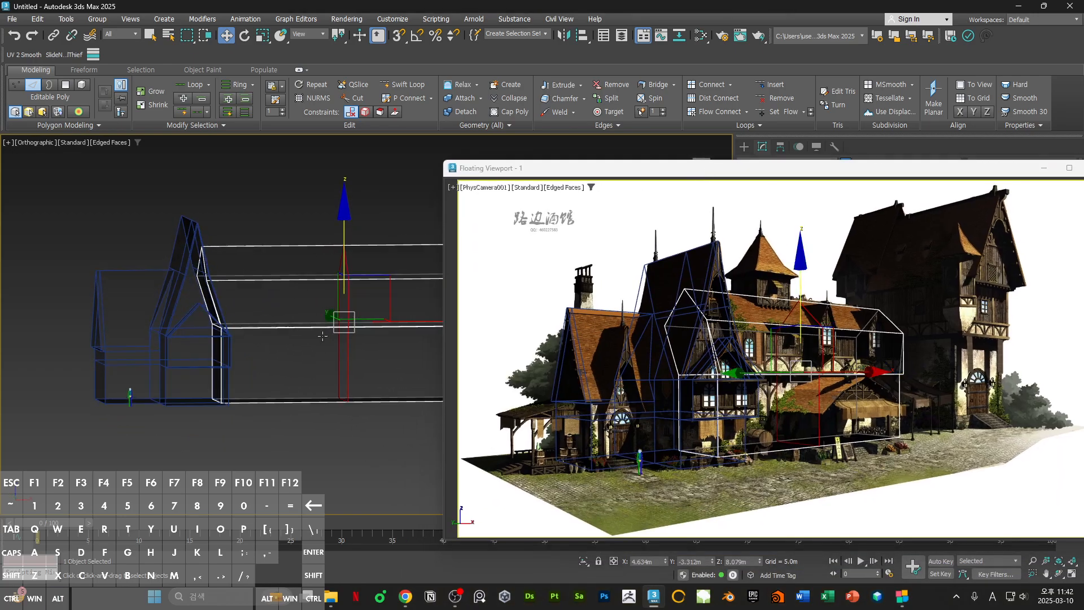
key(f)
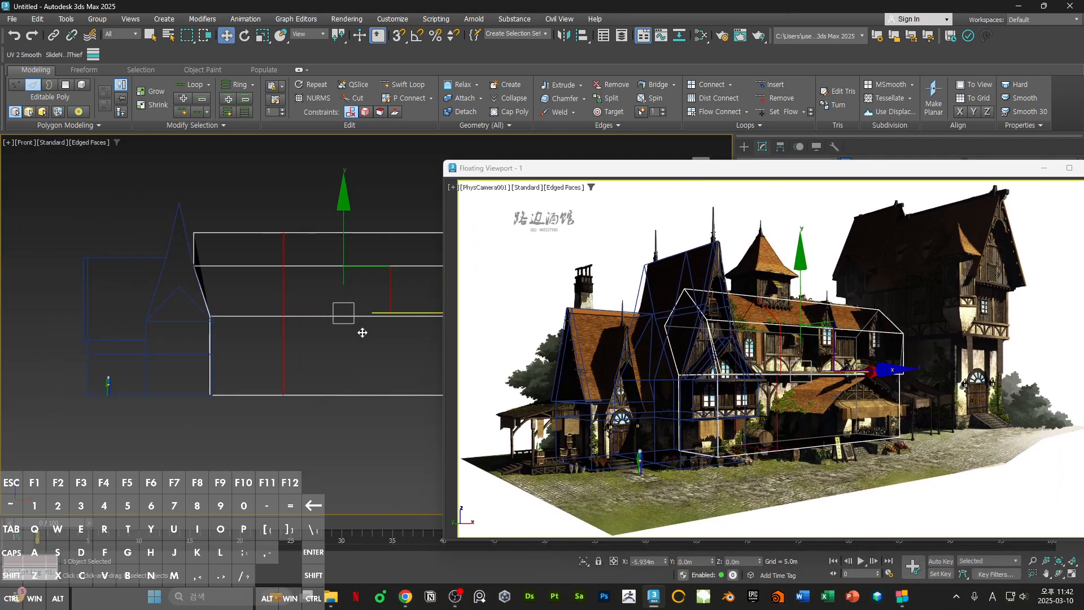
drag(363, 333, 343, 339)
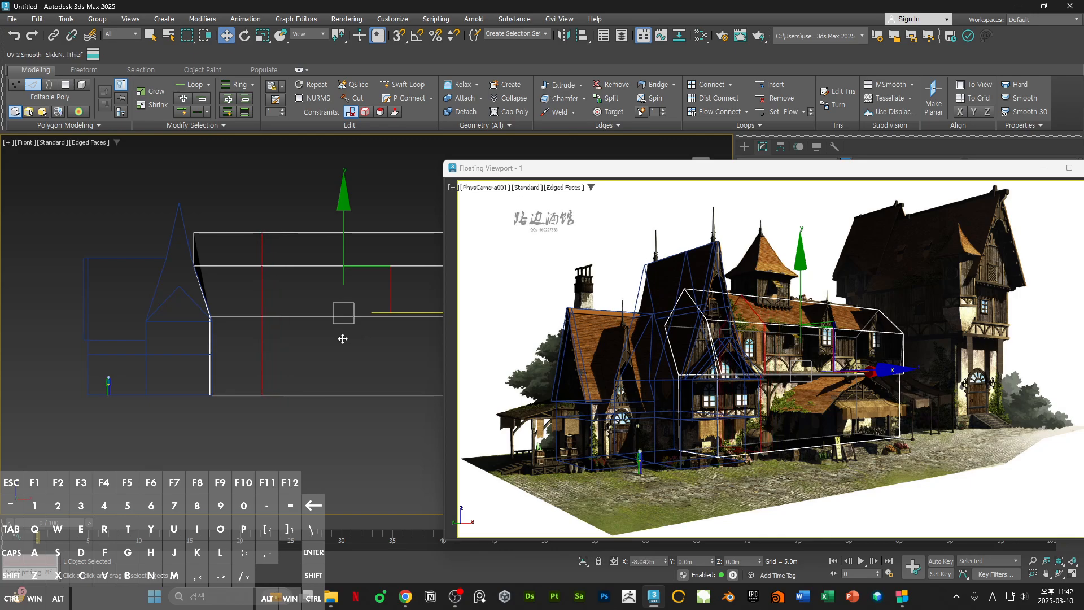
click(768, 331)
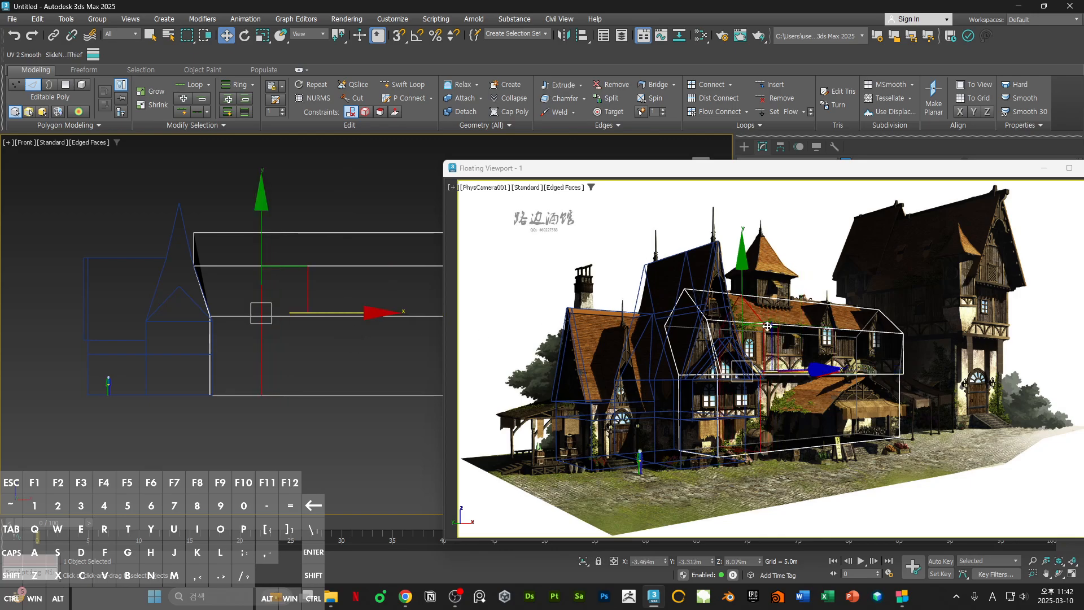
- Examine the stepped roof edge and wall beside the tall gable in the camera view and the original reference image
double_click(754, 172)
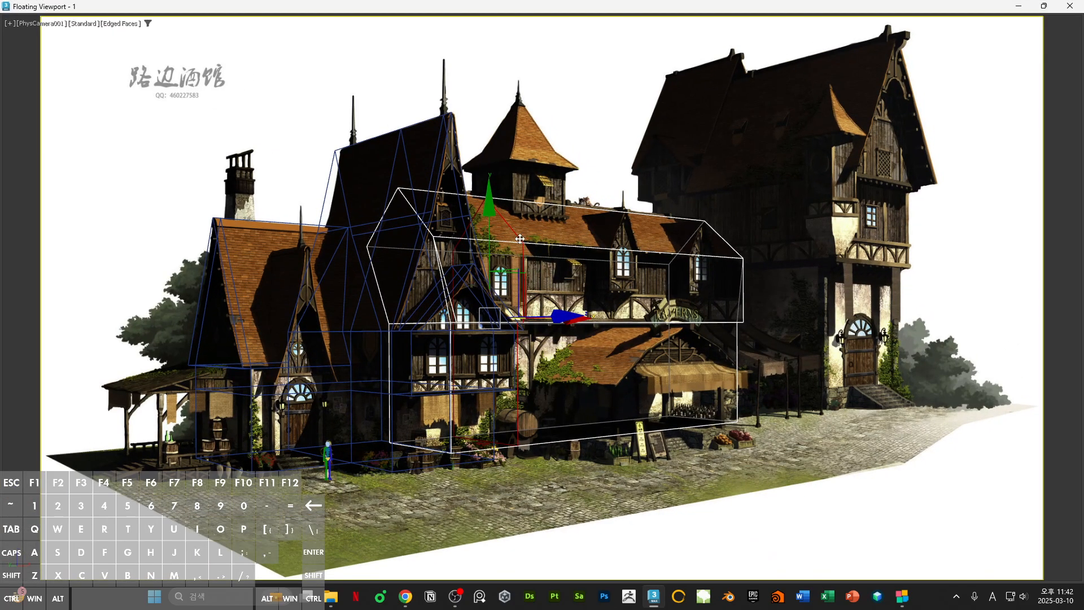
drag(904, 0, 646, 245)
double_click(646, 245)
ctrl+scroll(493, 227, up, 6)
ctrl+scroll(493, 226, up, 7)
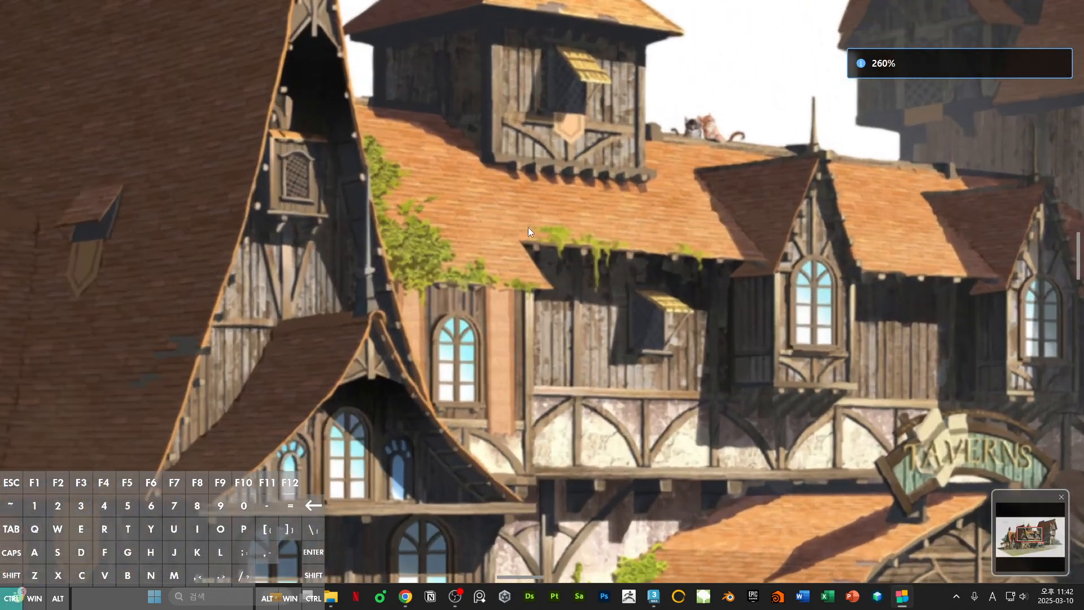
ctrl+scroll(516, 244, up, 3)
ctrl+scroll(557, 266, down, 12)
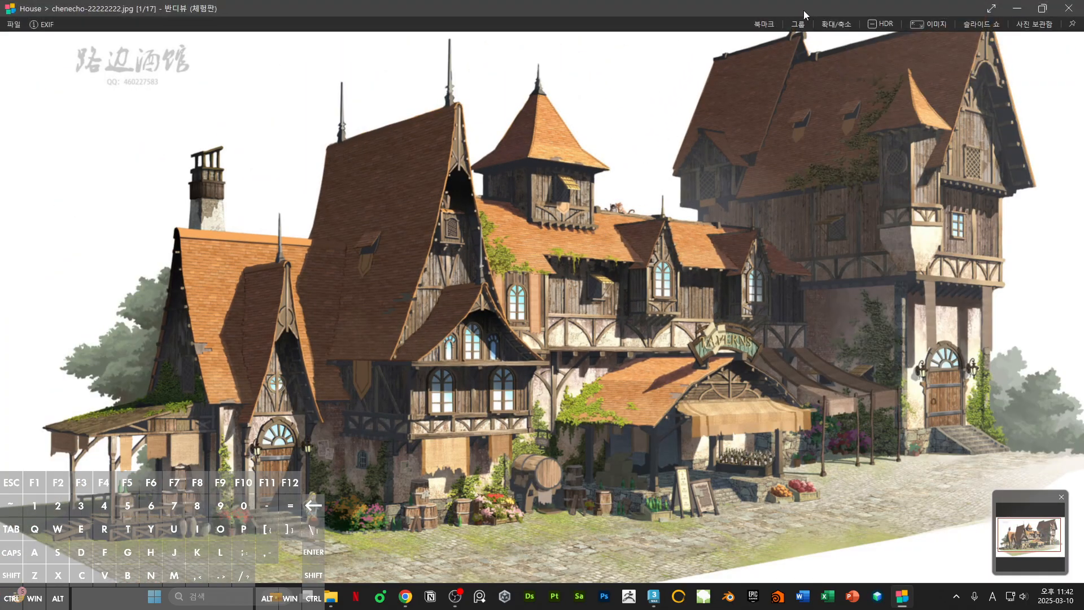
- Extrude the short upper wall polygon beside the tall gable about 0.85 m outward along Y
drag(804, 10, 648, 0)
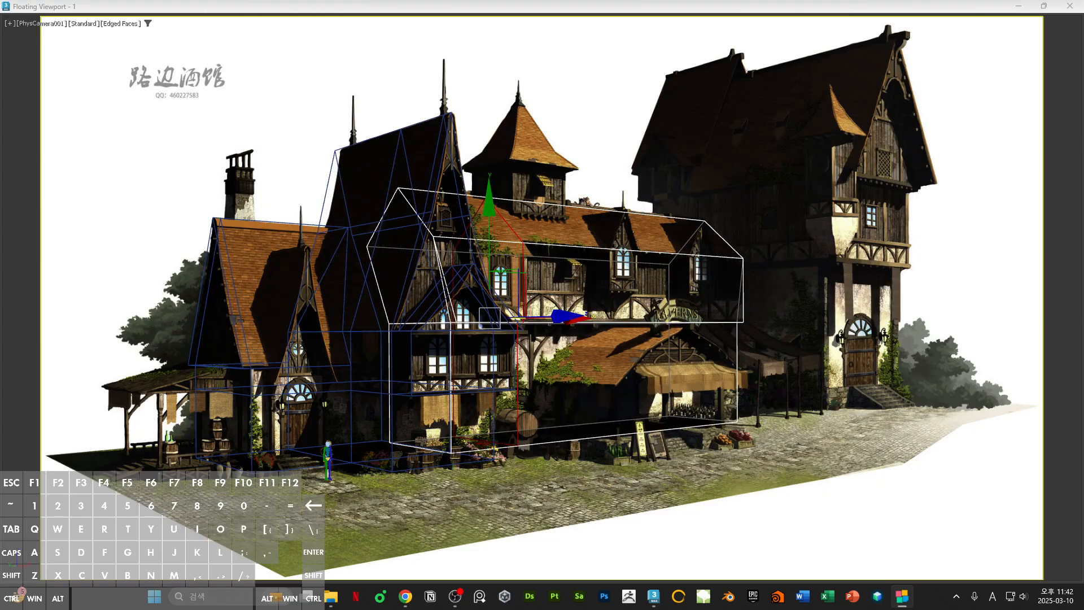
double_click(594, 14)
drag(606, 129, 684, 161)
middle_drag(317, 313, 364, 277)
scroll(282, 254, up, 4)
alt+middle_drag(254, 248, 324, 314)
key(4)
click(305, 240)
scroll(324, 322, up, 4)
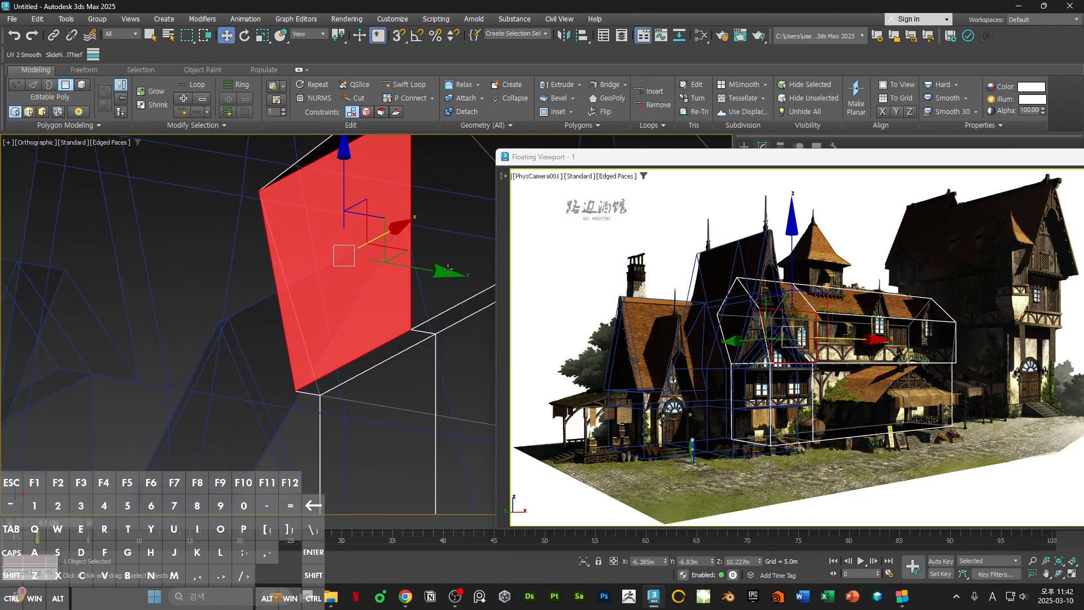
drag(448, 269, 382, 238)
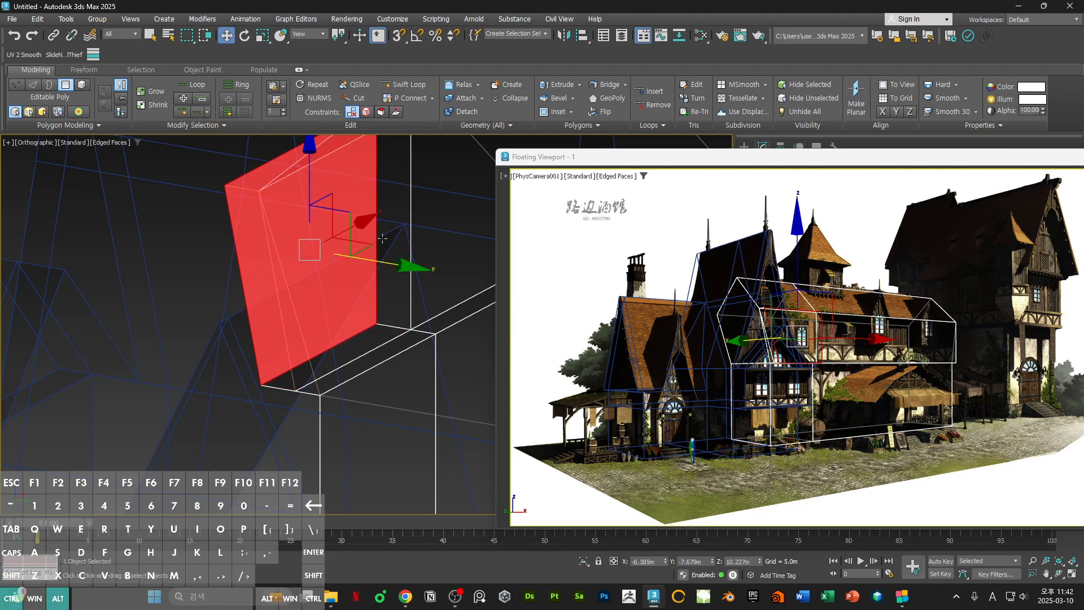
- Lower the outer top edge of the extruded wall block about 0.74 m along Z
alt+middle_drag(382, 238, 385, 247)
scroll(384, 247, down, 2)
key(2)
click(353, 186)
middle_drag(355, 189, 348, 223)
scroll(375, 290, up, 2)
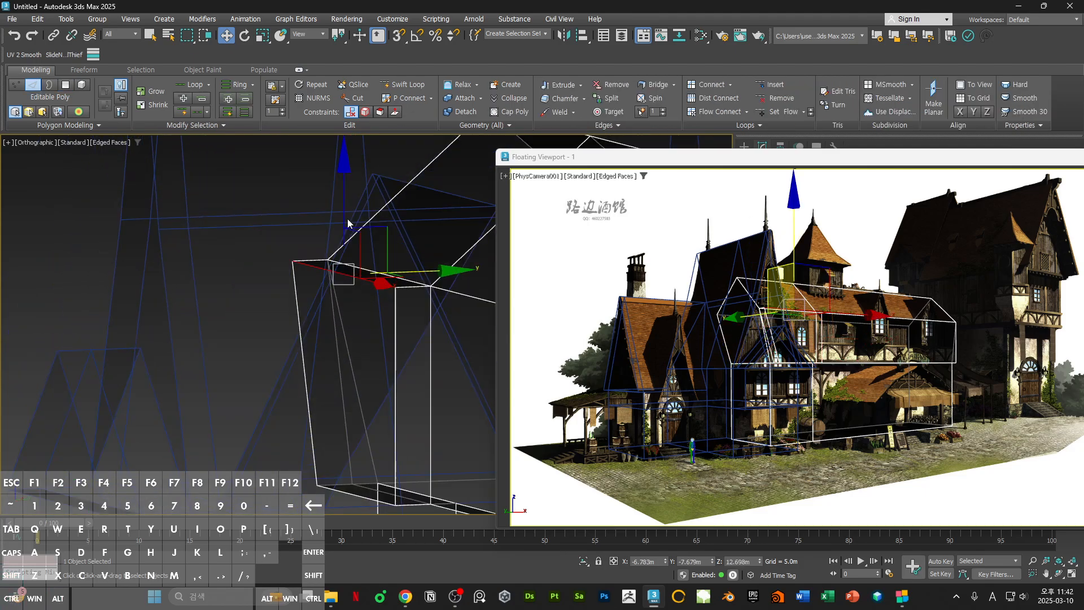
drag(348, 223, 344, 217)
alt+middle_drag(343, 229, 325, 262)
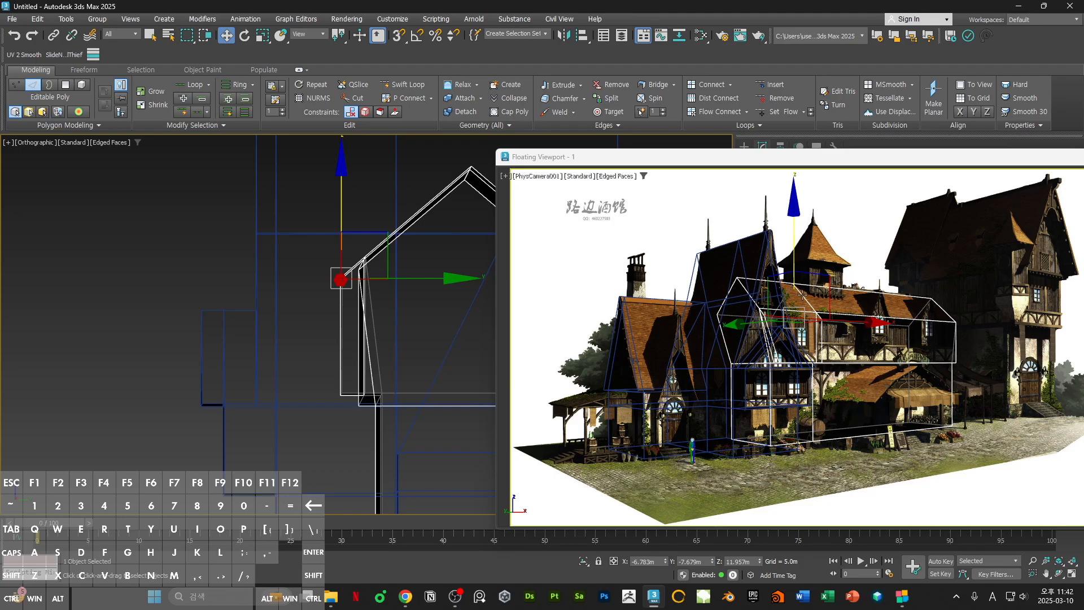
- In the right view, fine-tune the height of the block's outer top edge so it continues the roof slope
middle_drag(315, 297, 232, 306)
drag(706, 158, 743, 221)
click(700, 167)
scroll(254, 252, up, 4)
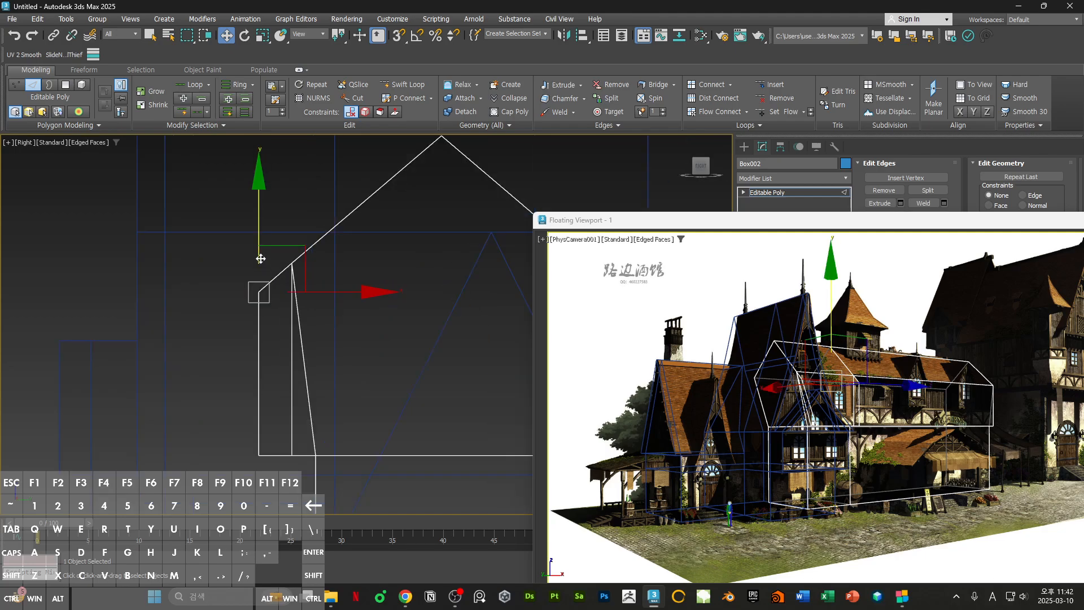
drag(258, 242, 259, 239)
- Select the block's roof strip with the two adjoining front roof-slope polygons and make them planar
scroll(259, 240, down, 4)
alt+middle_drag(261, 248, 373, 454)
key(4)
click(275, 276)
click(278, 232)
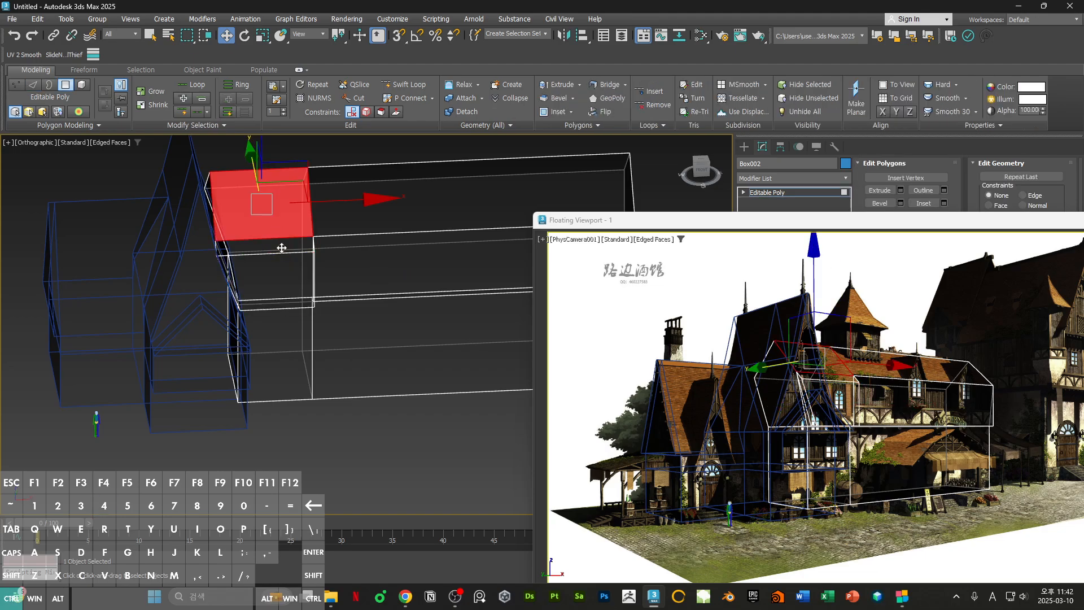
ctrl+click(281, 247)
ctrl+click(340, 233)
alt+middle_drag(340, 233, 341, 271)
drag(715, 221, 218, 388)
alt+middle_drag(266, 272, 532, 235)
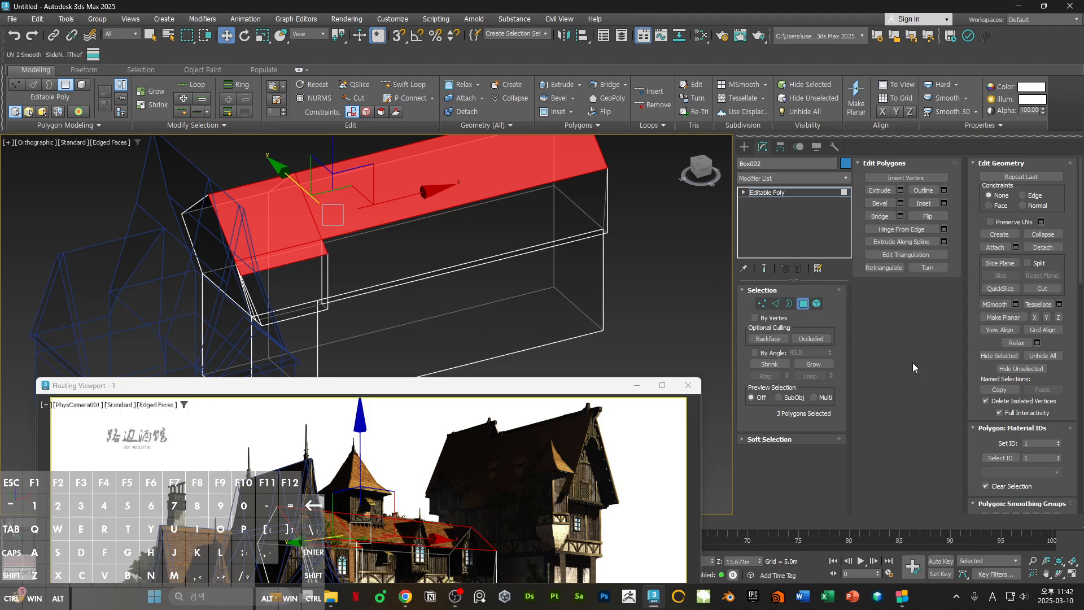
click(303, 254)
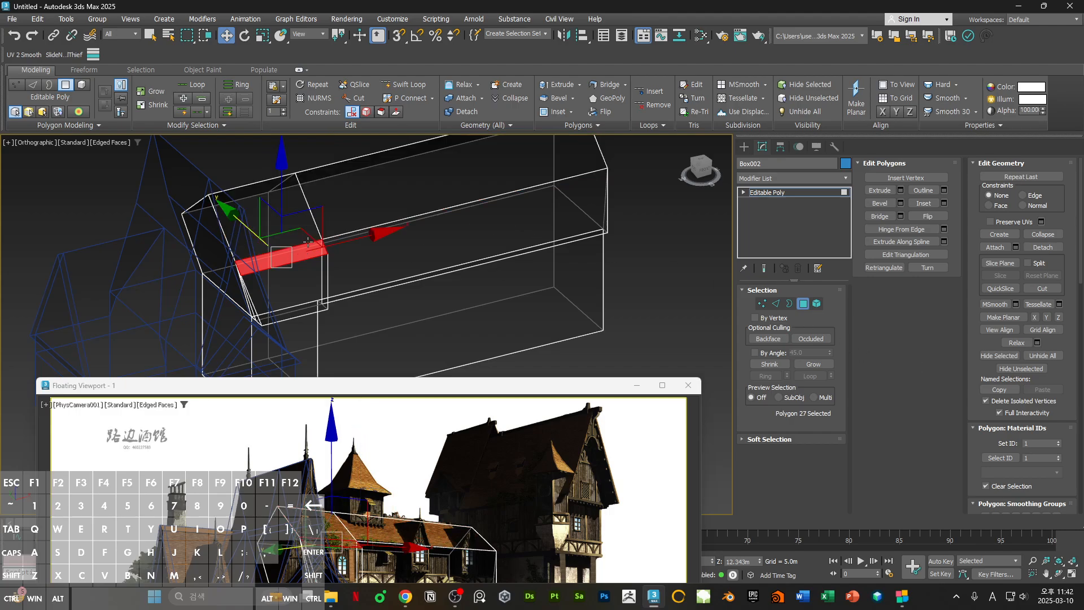
ctrl+click(309, 233)
ctrl+click(332, 232)
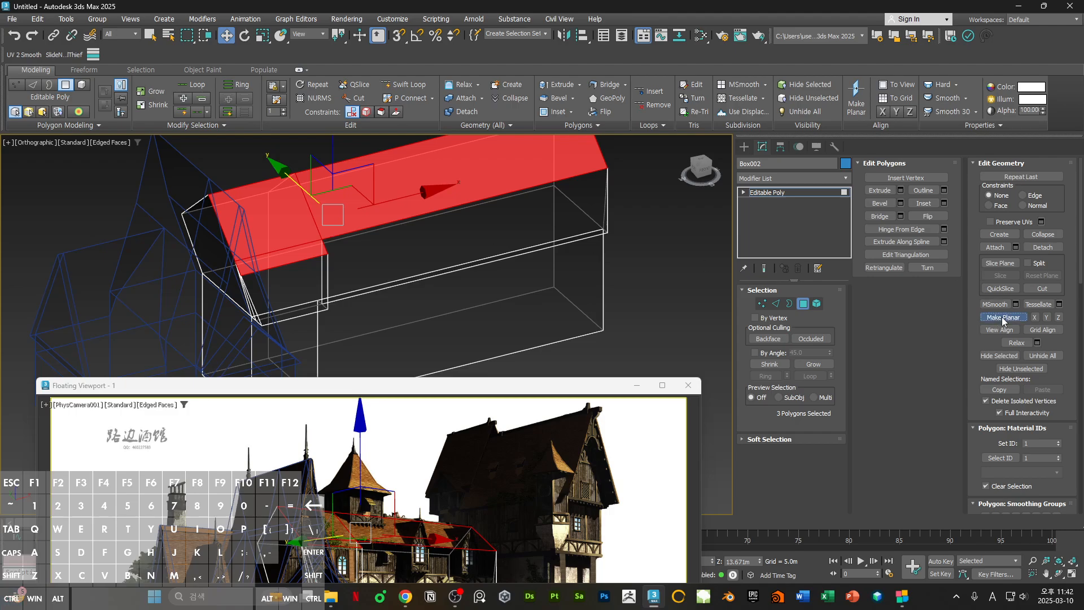
click(616, 317)
alt+middle_drag(616, 316, 693, 276)
- Reselect the middle wing and shift the projecting block's front wall polygon along Y to match the reference in the enlarged camera view
drag(515, 389, 894, 165)
middle_drag(363, 342, 224, 330)
key(4)
click(318, 429)
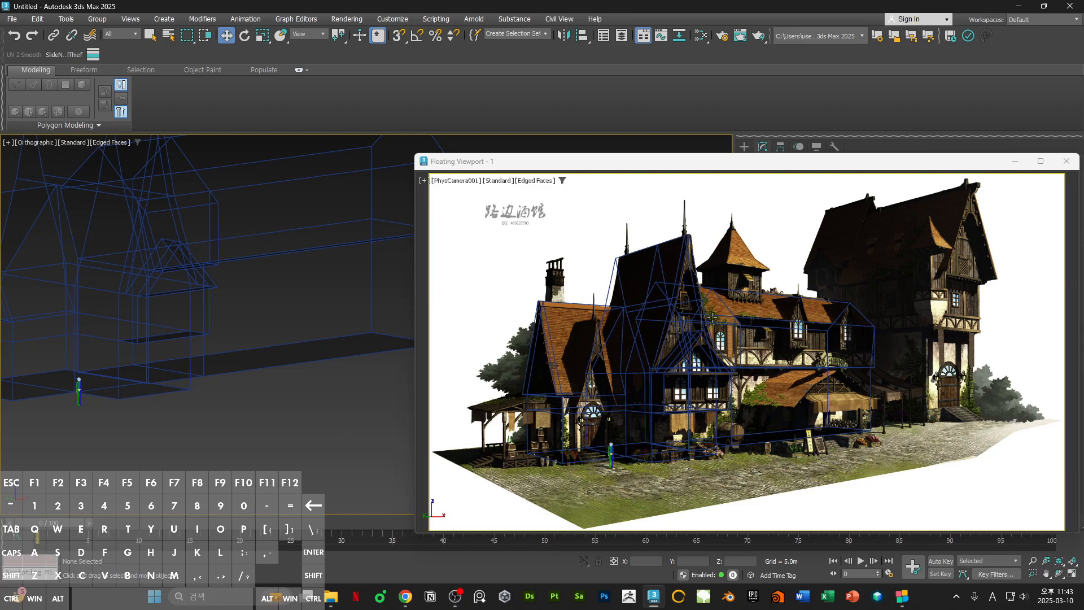
click(727, 315)
click(726, 316)
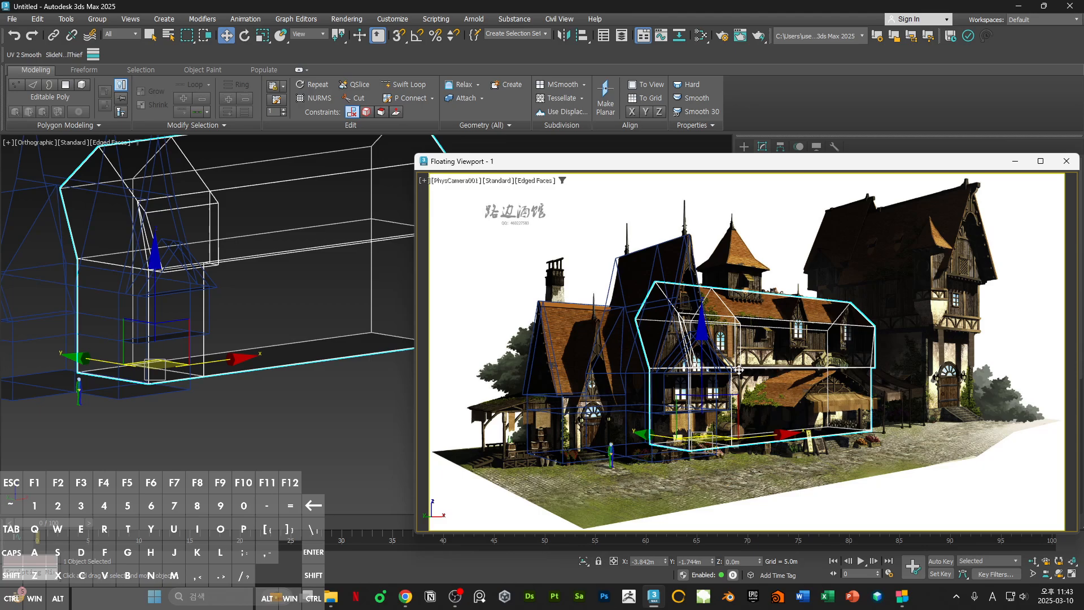
scroll(267, 248, up, 5)
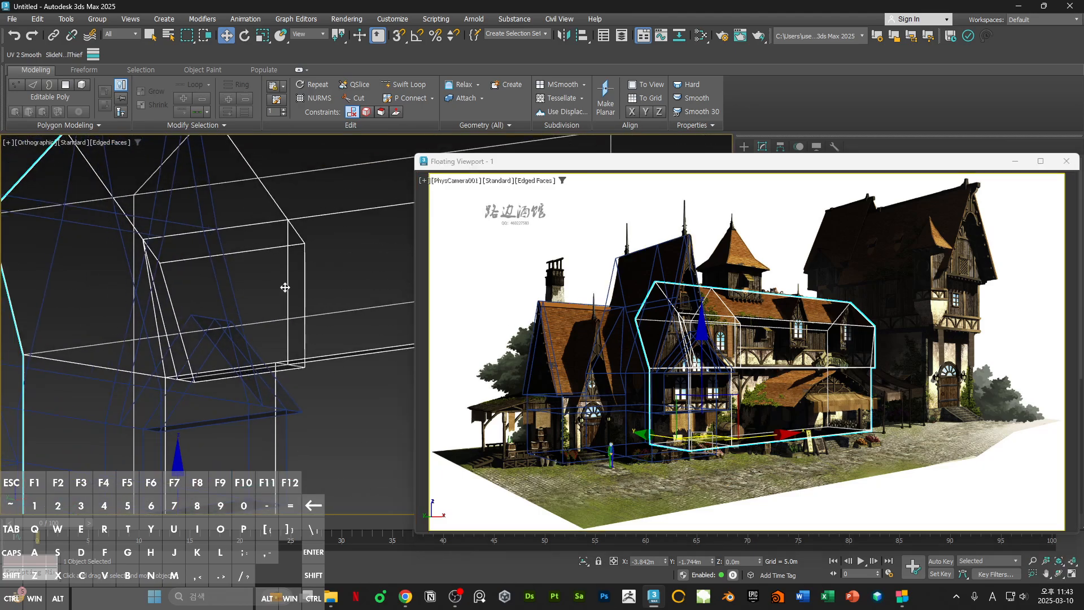
double_click(649, 162)
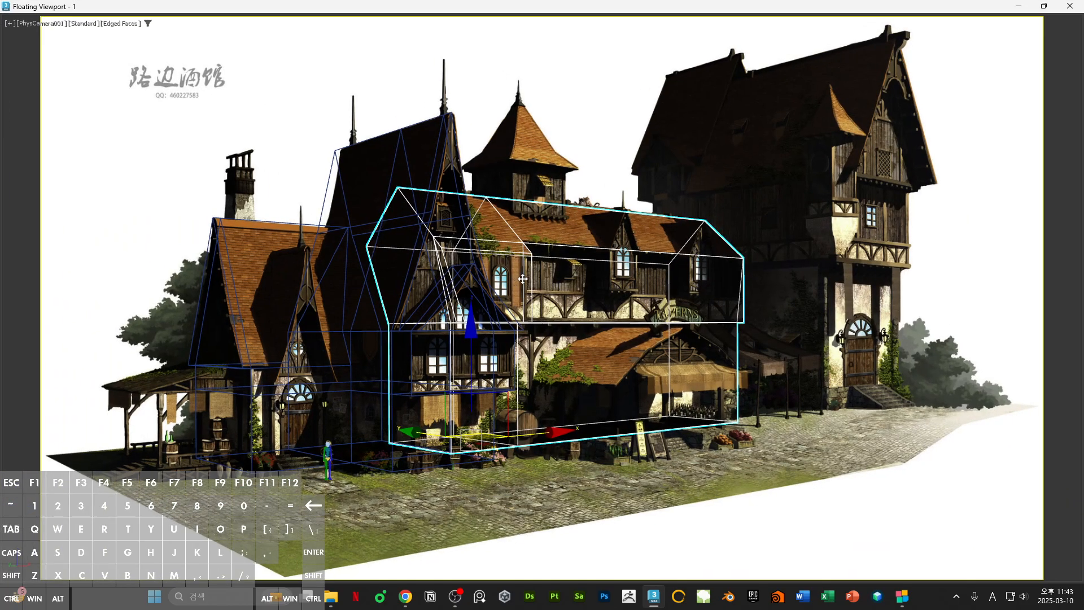
click(516, 284)
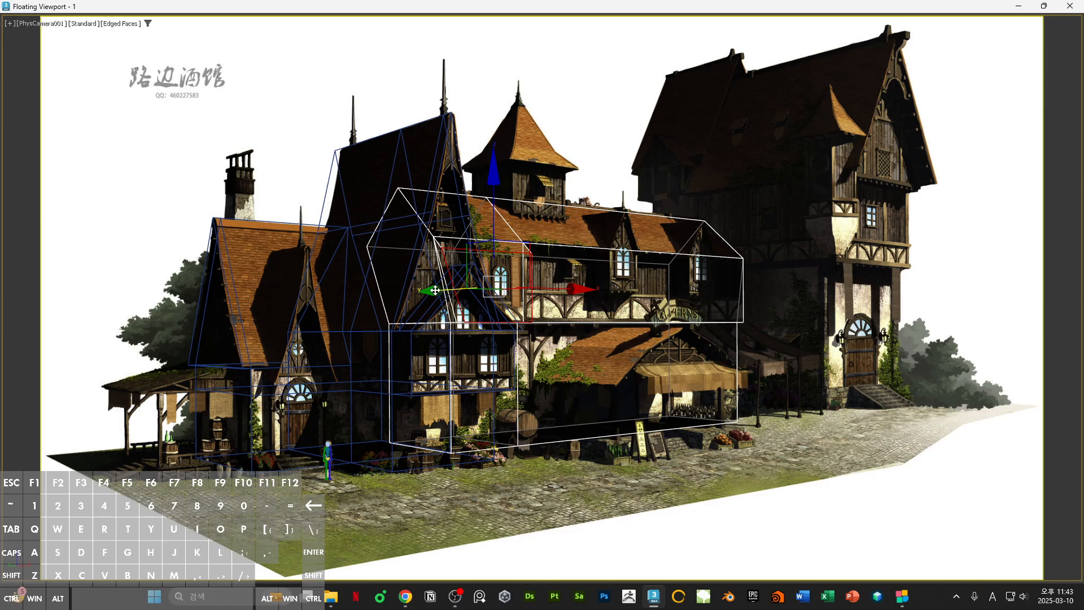
drag(437, 290, 456, 288)
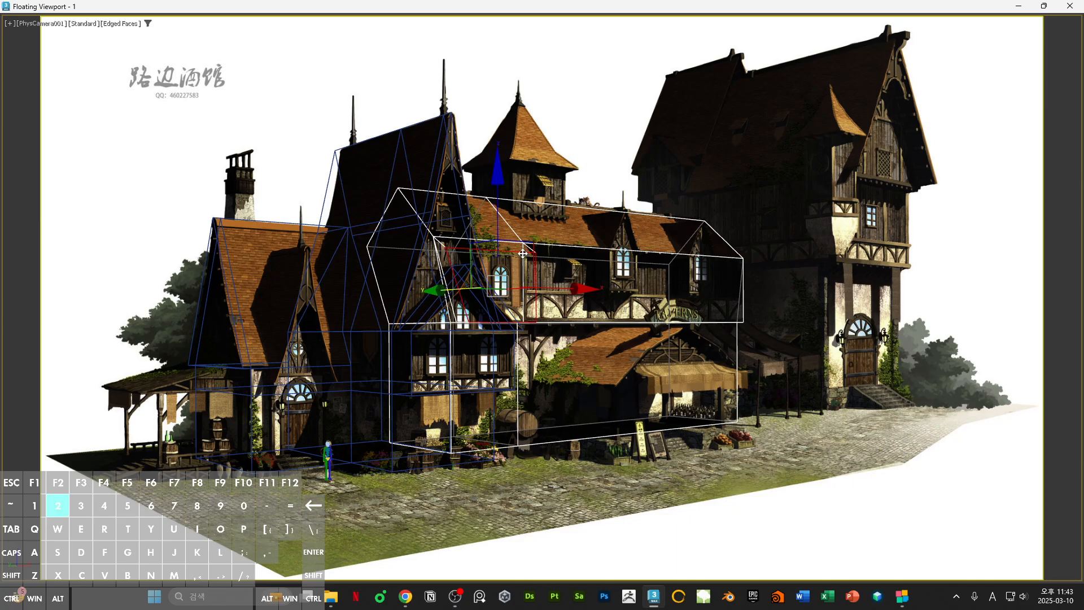
- Adjust the projecting block's eave edge along Z and extrude its front wall inward along Y, leaving a roof overhang
drag(523, 253, 504, 211)
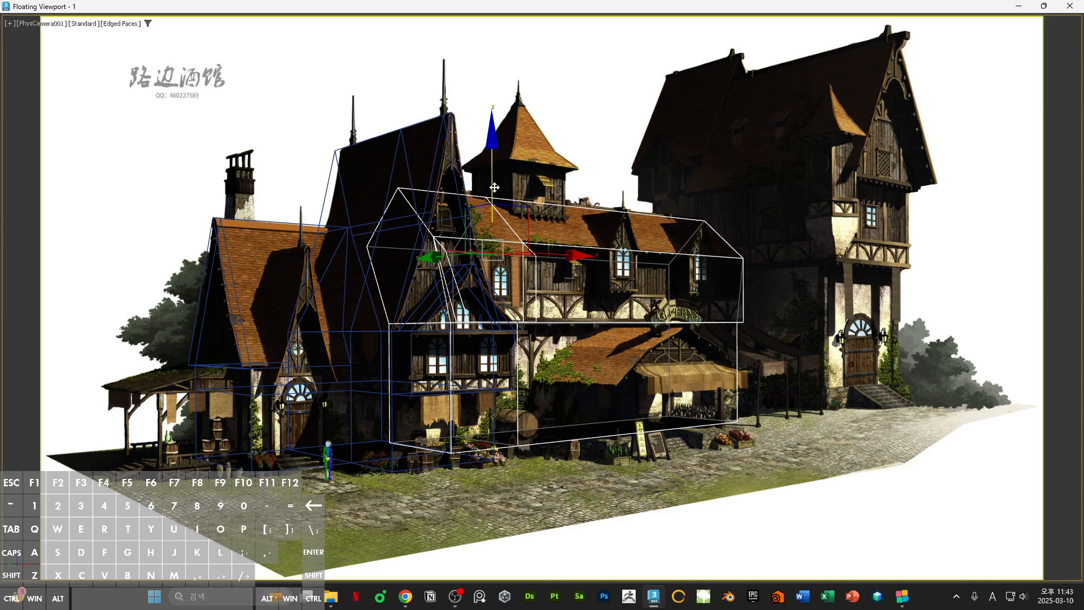
key(4)
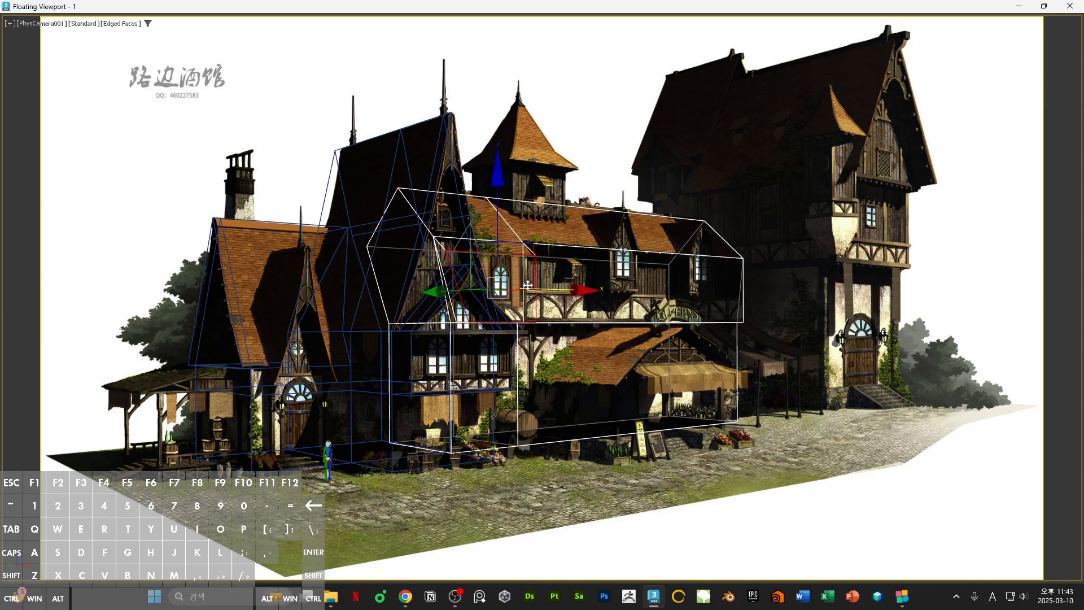
key(shift)
mouse_move(451, 292)
shift+mouse_down()
mouse_move(428, 293)
mouse_move(441, 292)
shift+mouse_up()
key(2)
- Extrude the long upper-storey front wall about 0.6 m inward along Y, snapping it to the lower storey's wall
drag(673, 9, 782, 162)
ctrl+alt+middle_click(233, 270)
scroll(268, 245, down, 5)
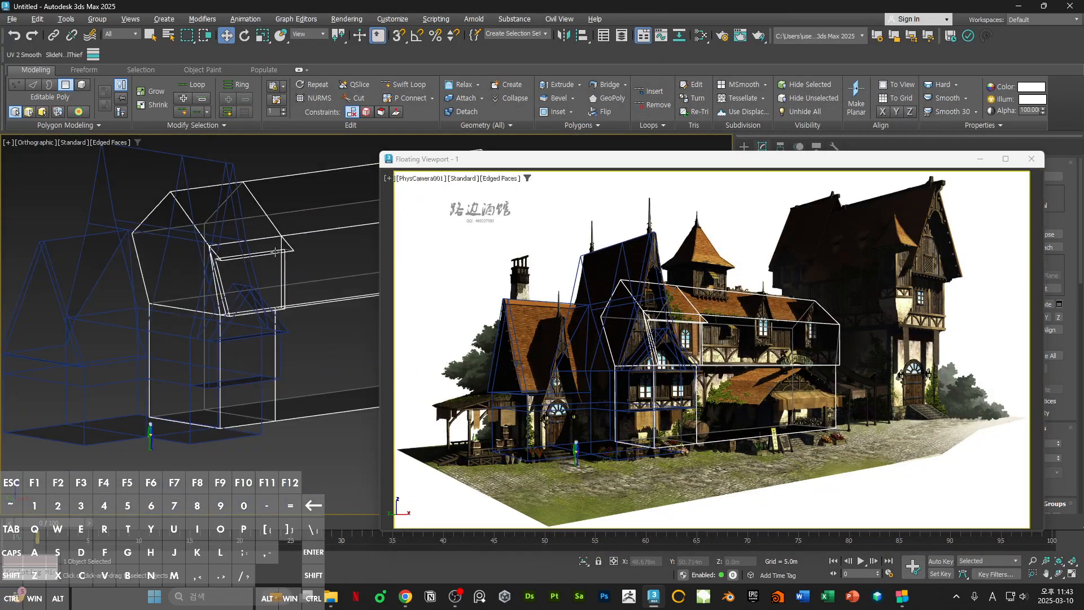
alt+middle_drag(268, 245, 380, 237)
scroll(269, 191, up, 5)
click(276, 194)
click(259, 247)
scroll(259, 247, up, 4)
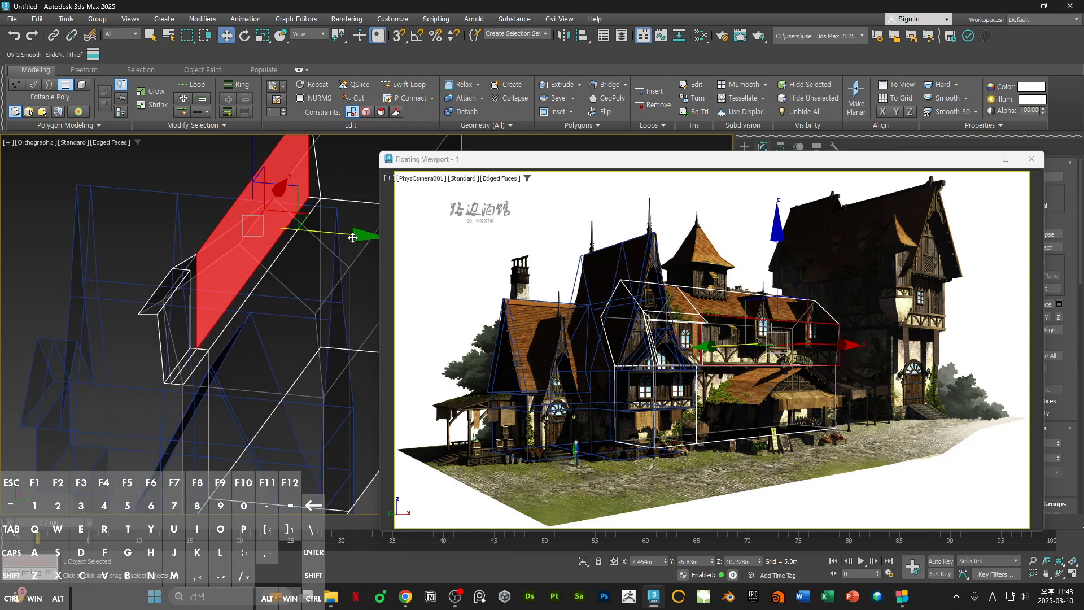
key(s)
drag(352, 237, 320, 199)
scroll(280, 203, down, 2)
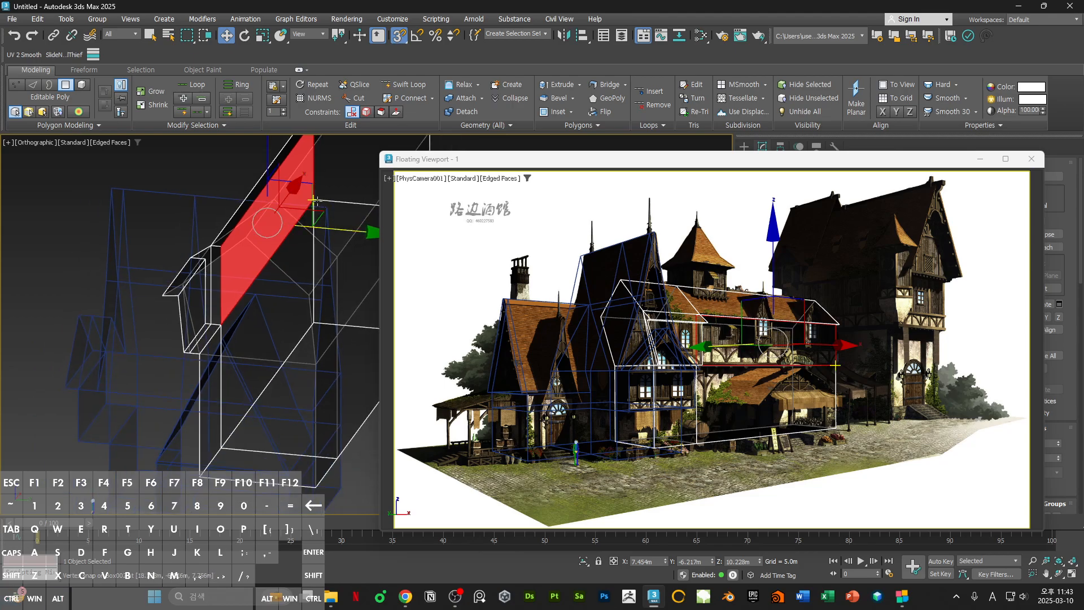
- Select the projecting block's two narrow side polygons and compare their position with the reference in the enlarged camera view
alt+middle_drag(314, 201, 259, 225)
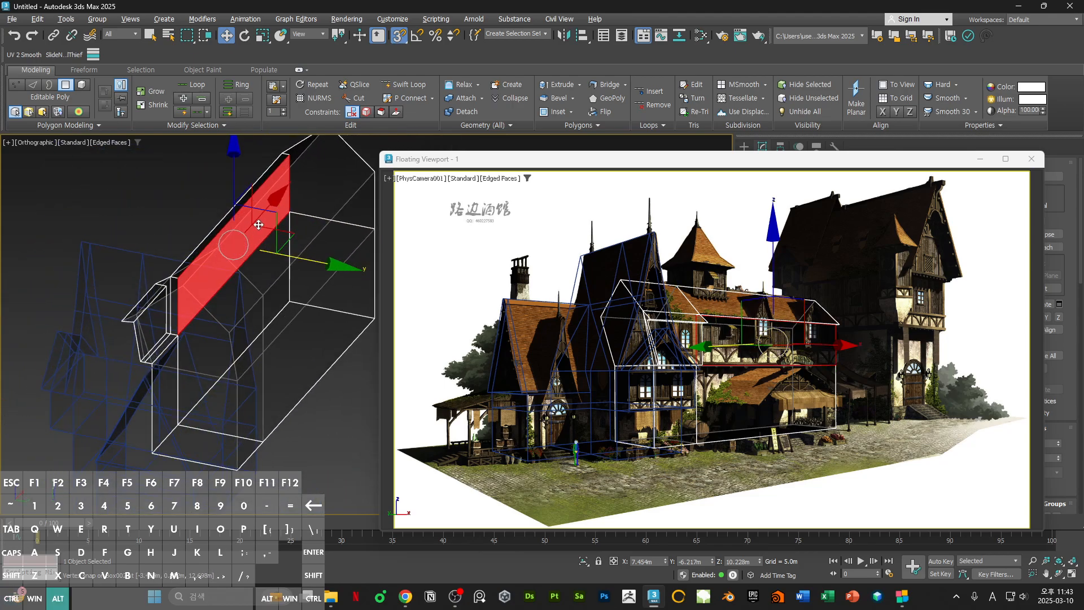
scroll(166, 306, up, 5)
click(177, 312)
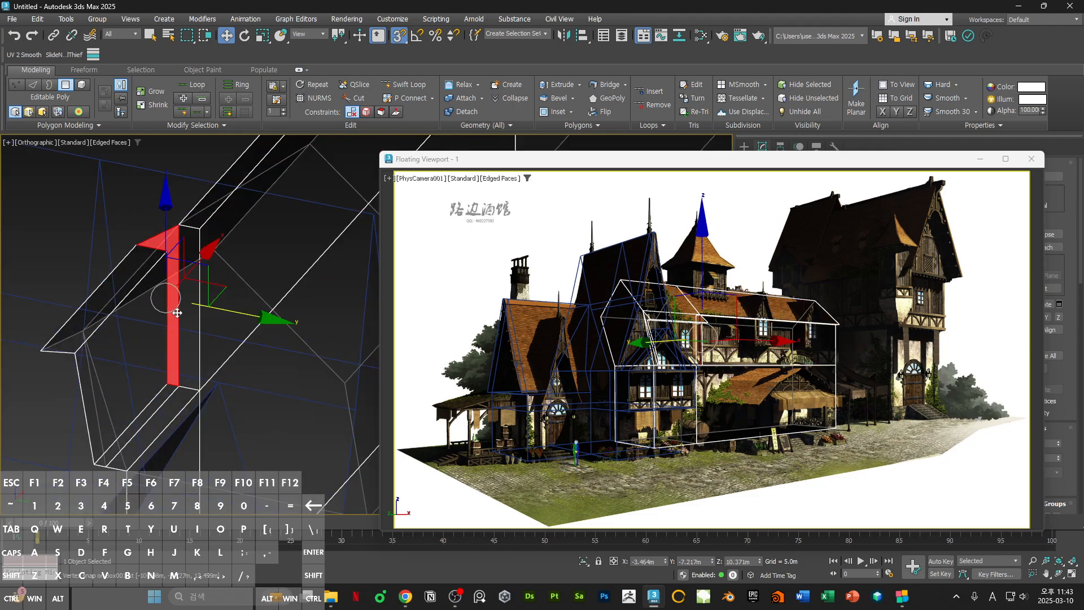
ctrl+click(190, 306)
scroll(206, 286, down, 2)
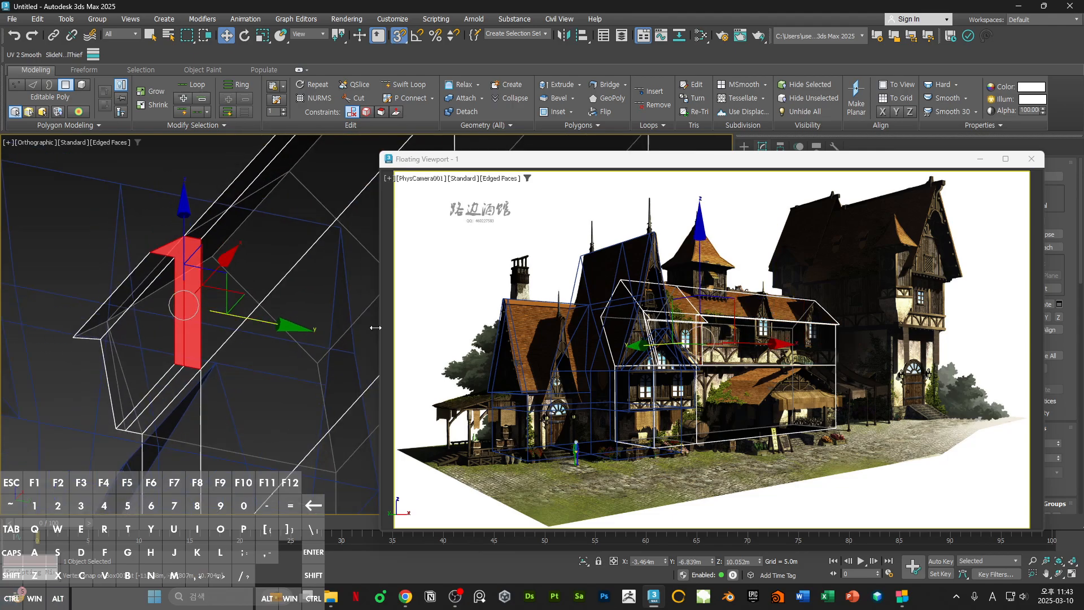
alt+middle_drag(285, 330, 240, 364)
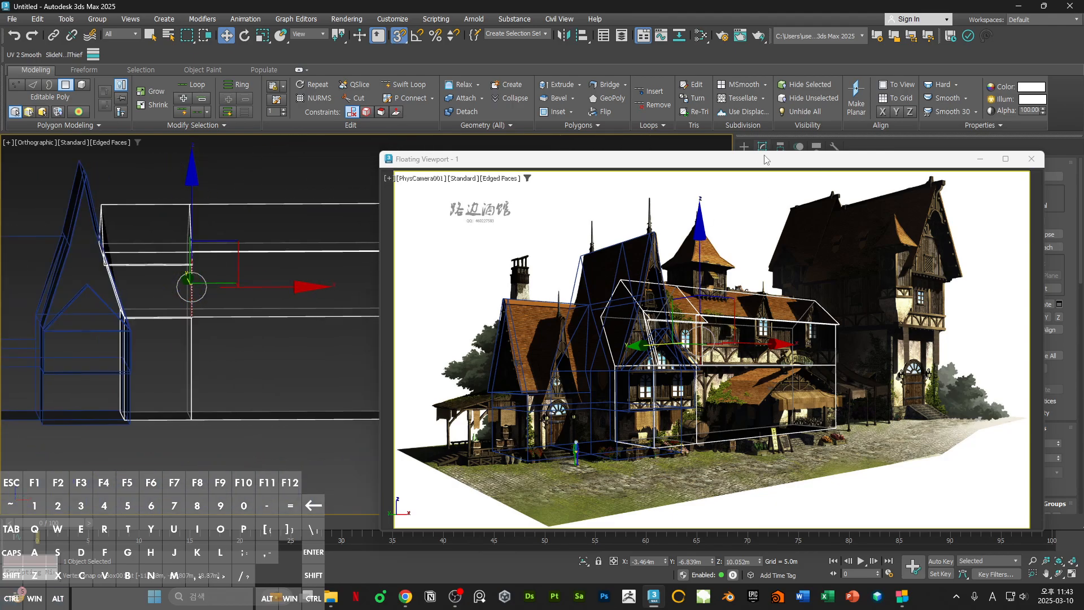
double_click(761, 164)
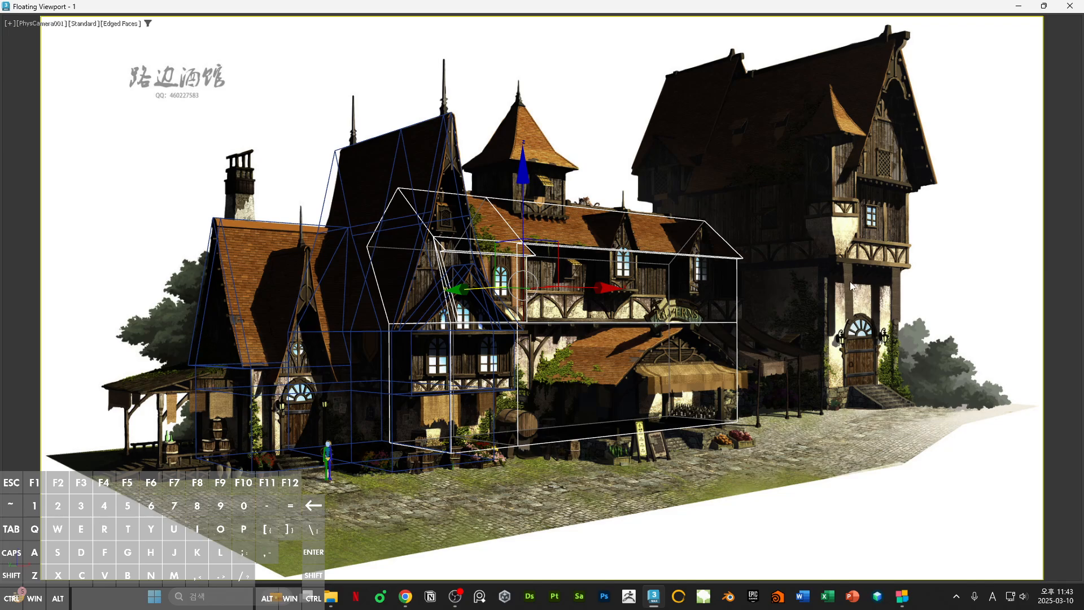
- Move the vertices at the middle wing's far end slightly outward along X to match the reference
key(1)
drag(841, 423, 638, 200)
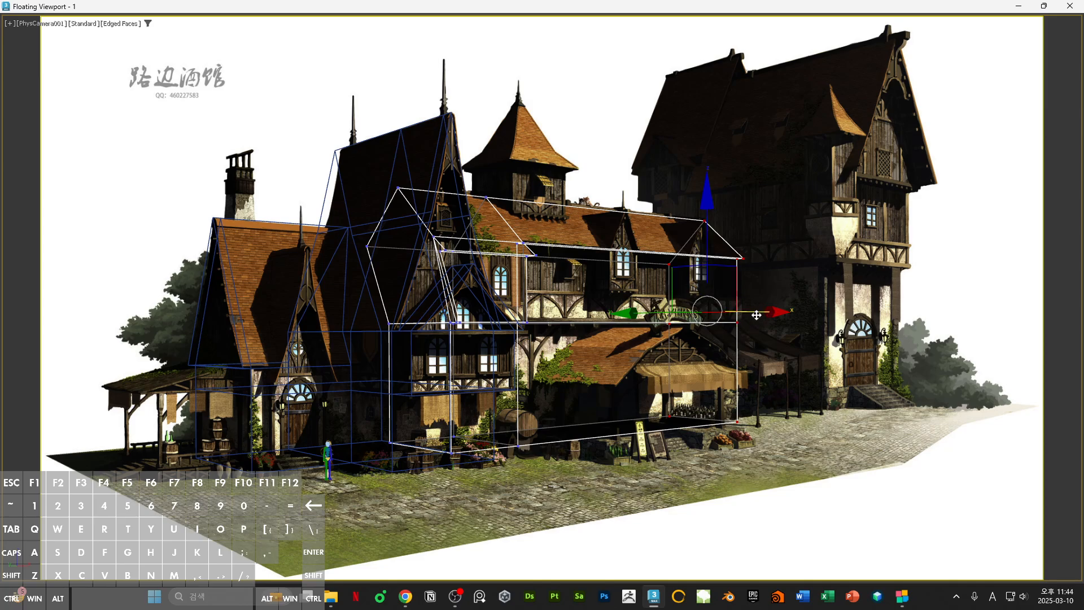
drag(760, 312, 745, 325)
- Extrude the lower storey's front wall polygons inward to about Y -5.6 m, leaving the upper storey overhanging
key(4)
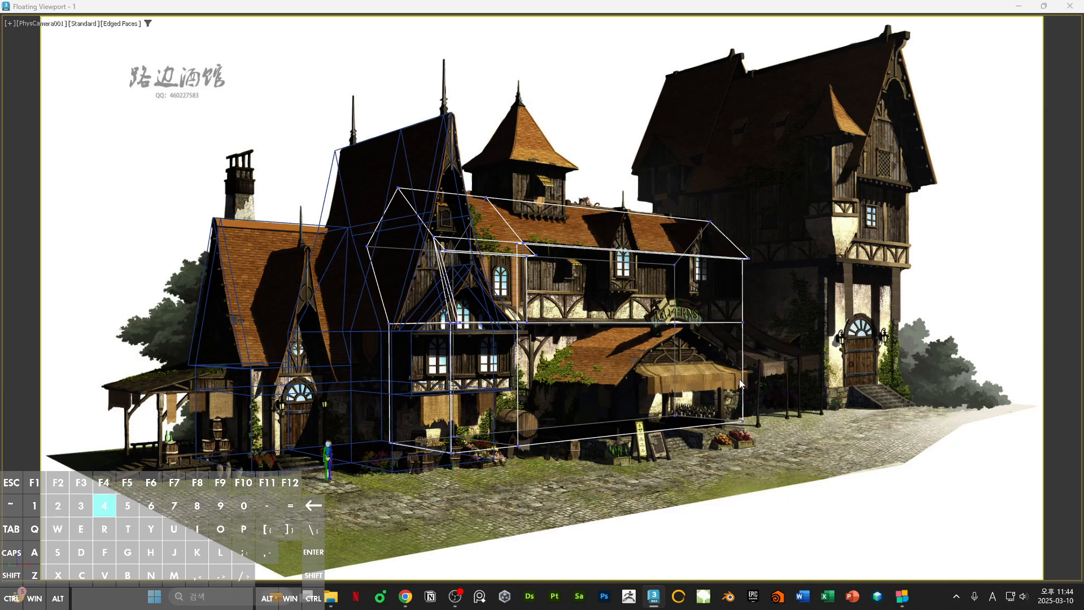
click(718, 377)
ctrl+click(499, 396)
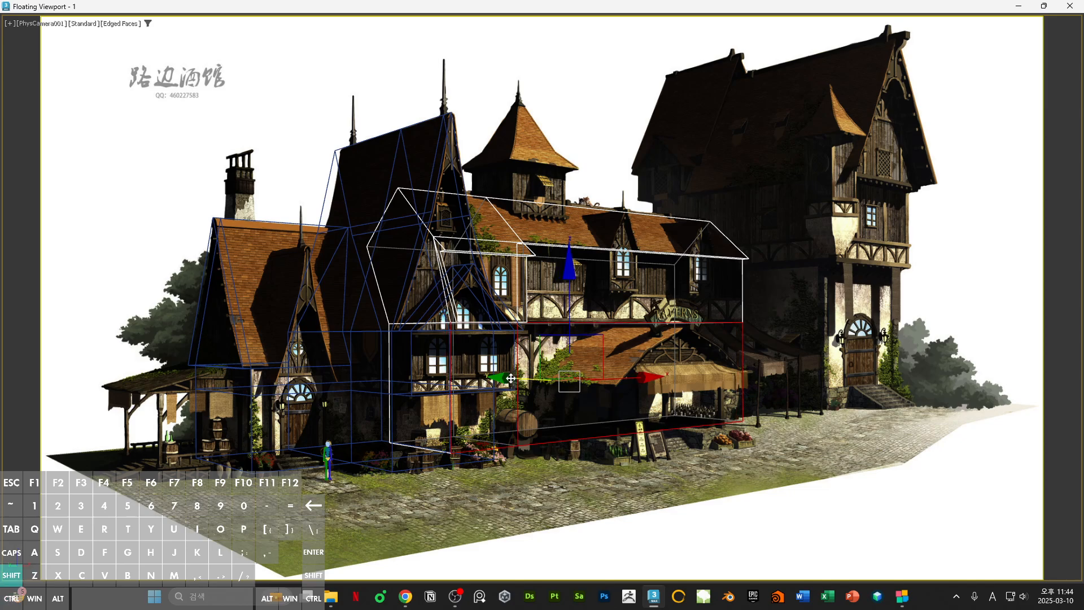
shift+drag(508, 377, 496, 376)
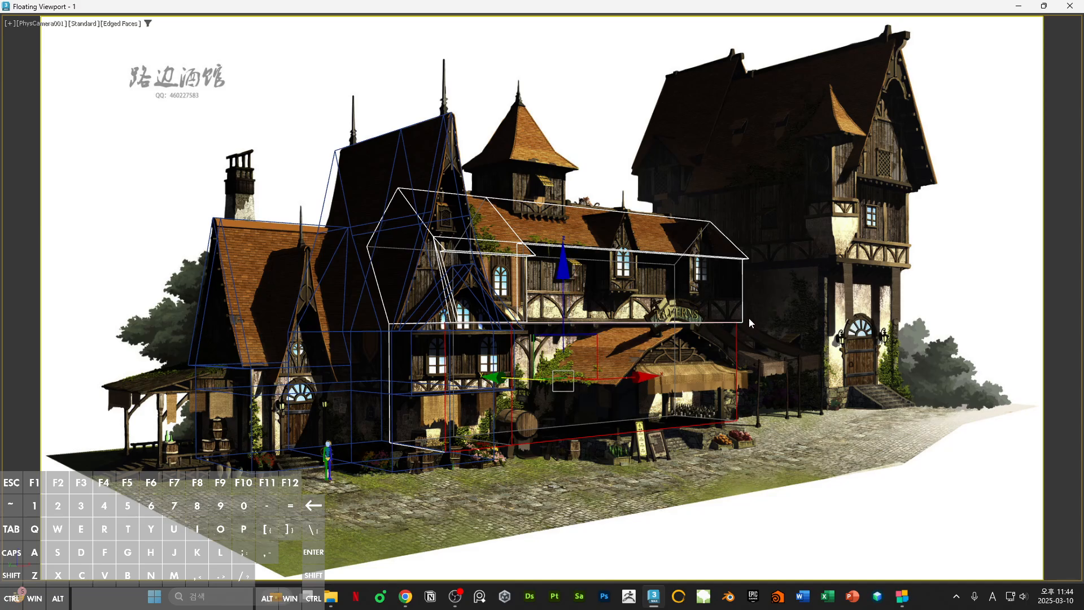
click(1044, 6)
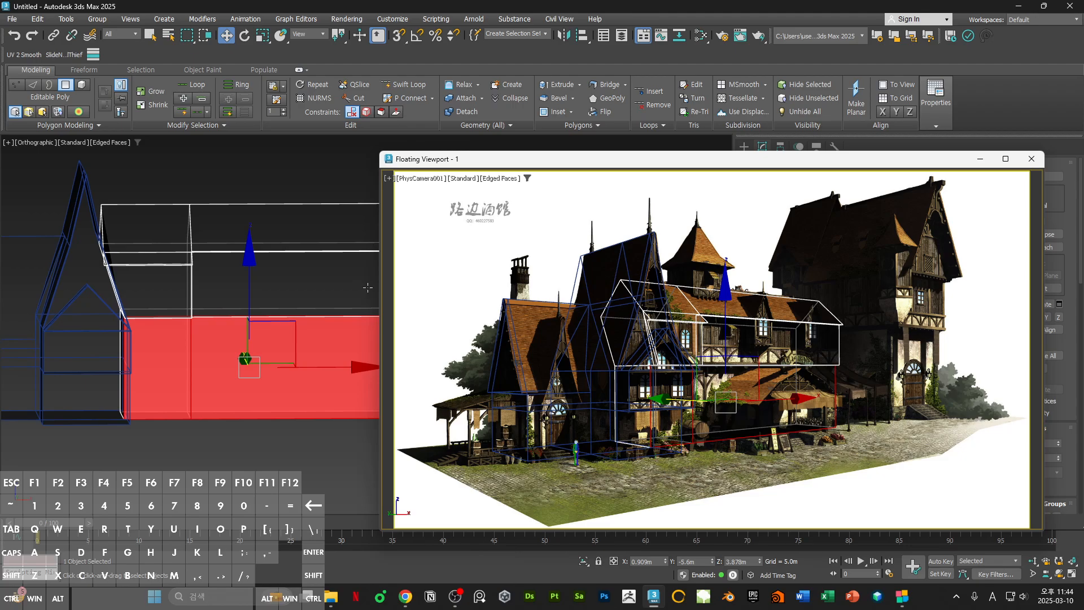
- Reselect the lower storey's front wall polygons and move them further inward to about Y -5.48 m
alt+middle_drag(247, 293, 314, 232)
click(333, 350)
scroll(333, 350, up, 6)
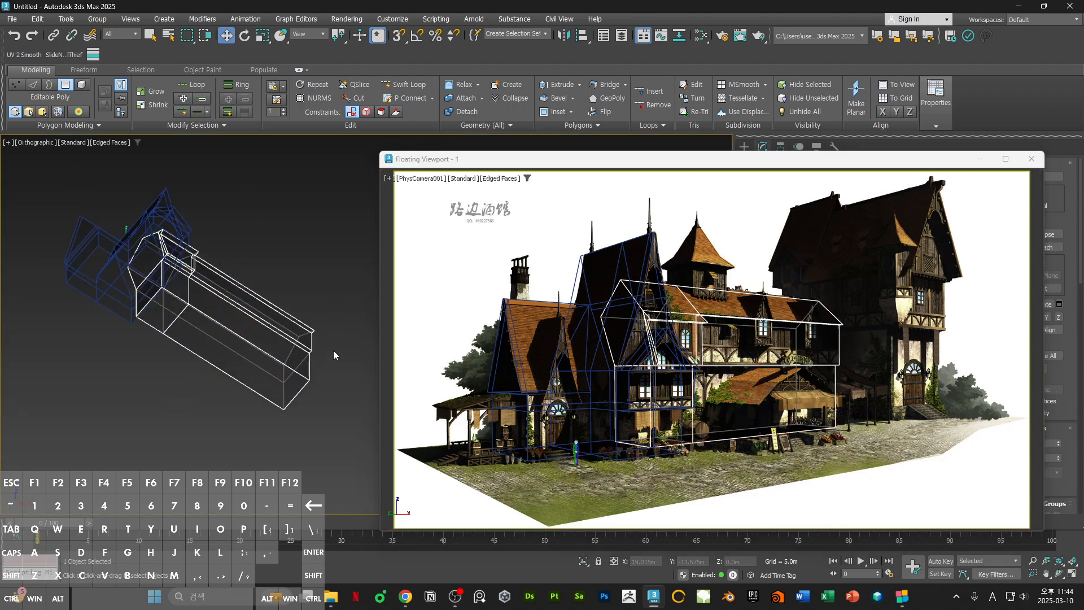
key(4)
click(324, 350)
click(242, 331)
middle_drag(243, 331, 294, 330)
scroll(300, 341, up, 2)
key(4)
click(306, 334)
scroll(309, 334, down, 6)
scroll(203, 337, up, 6)
ctrl+click(180, 347)
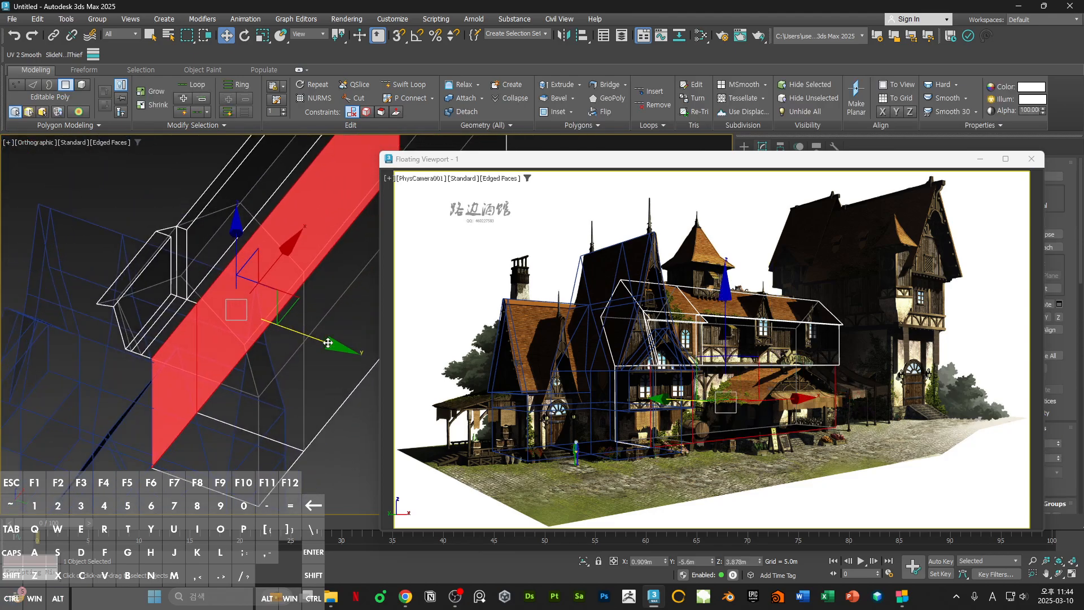
drag(328, 344, 330, 345)
- Examine the middle wing's upper front wall, long eave edge and projecting block's eave edge from several angles by selecting each
middle_drag(296, 243, 244, 398)
ctrl+alt+middle_drag(290, 303, 291, 316)
middle_drag(304, 289, 278, 322)
scroll(226, 355, up, 3)
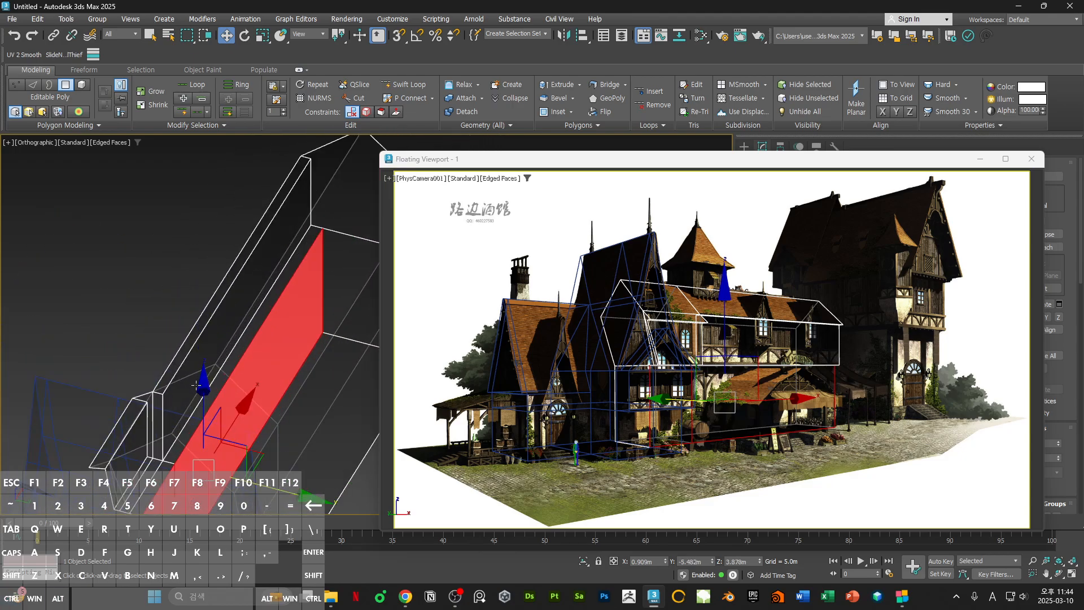
click(196, 384)
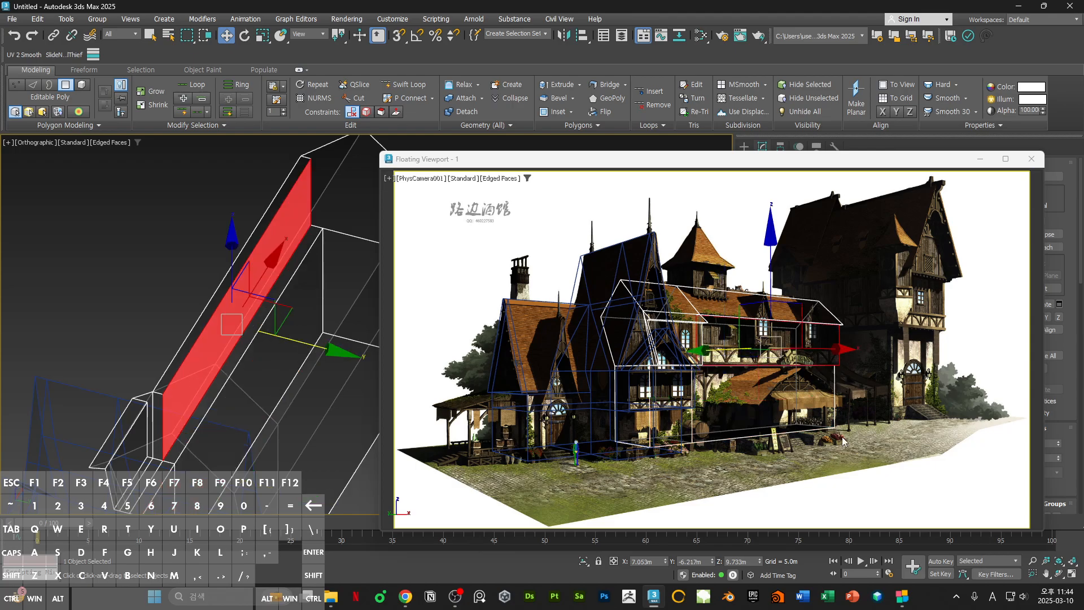
middle_drag(189, 333, 195, 368)
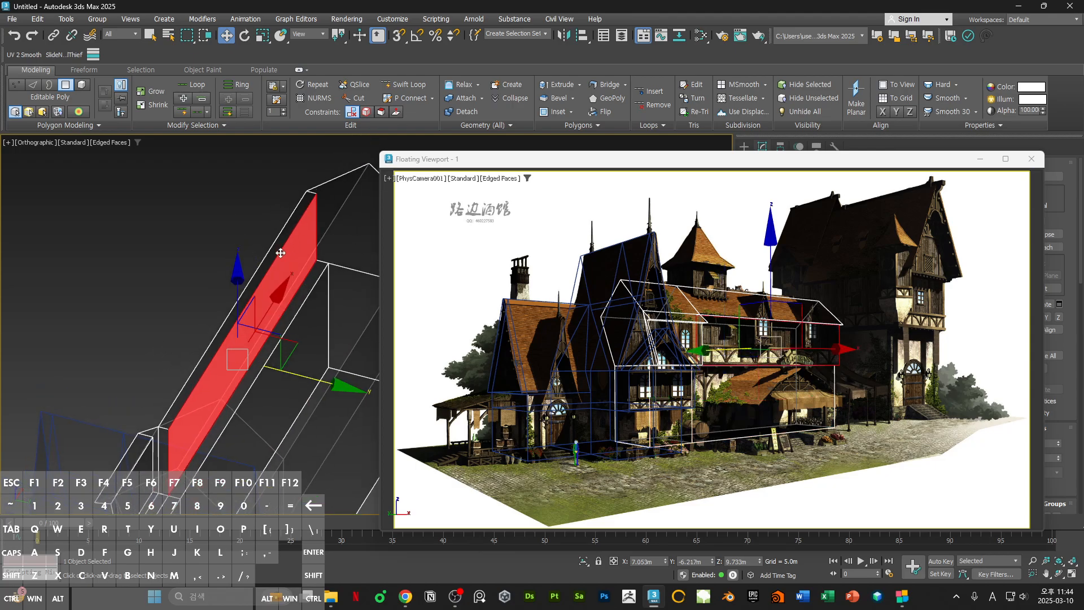
key(2)
click(279, 236)
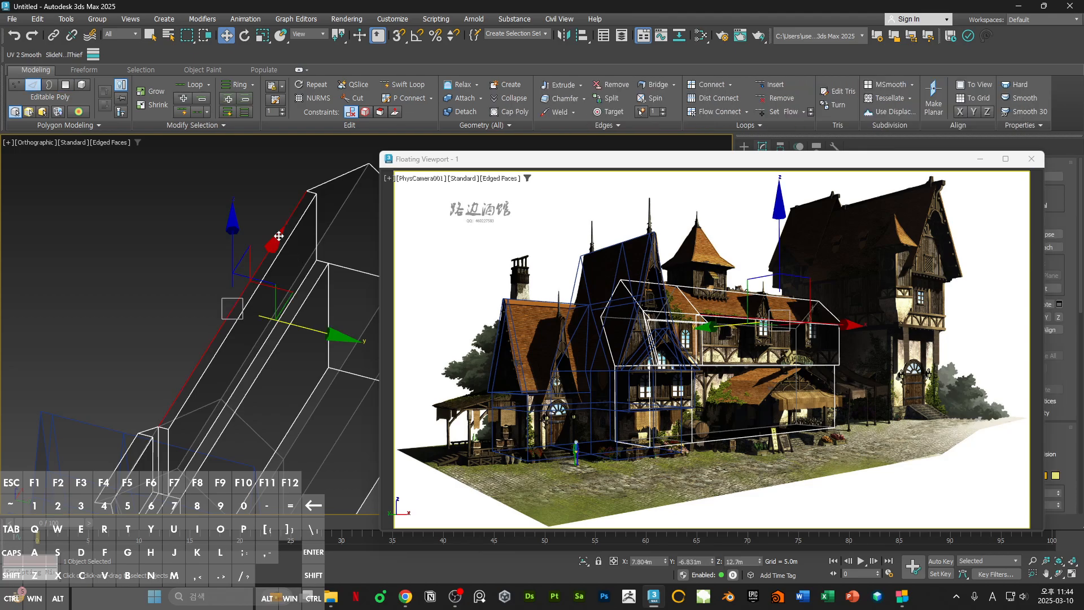
alt+middle_drag(279, 236, 197, 357)
click(250, 292)
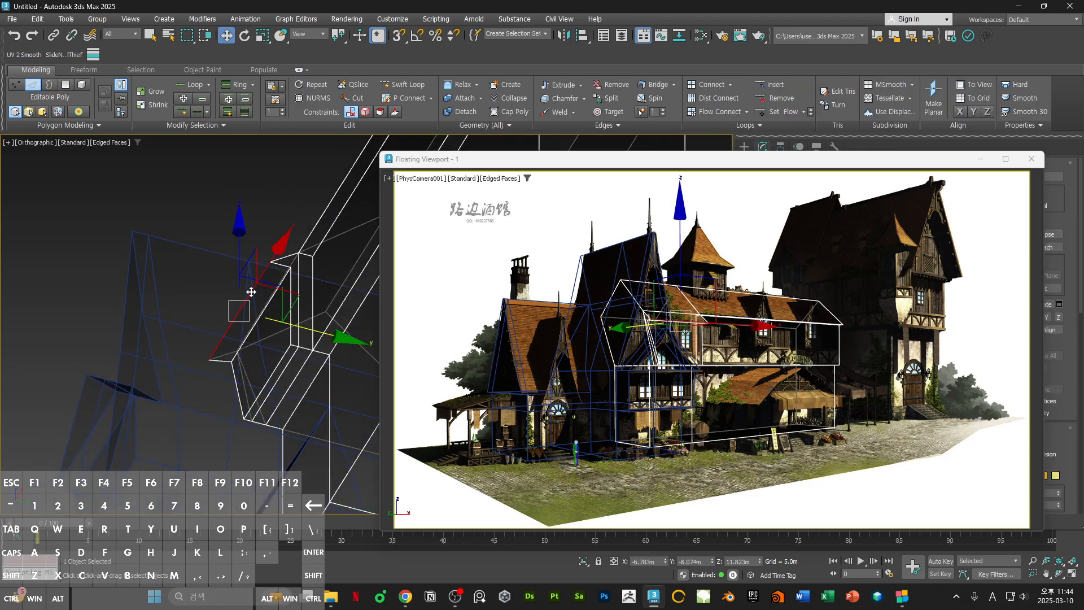
alt+middle_drag(251, 292, 249, 336)
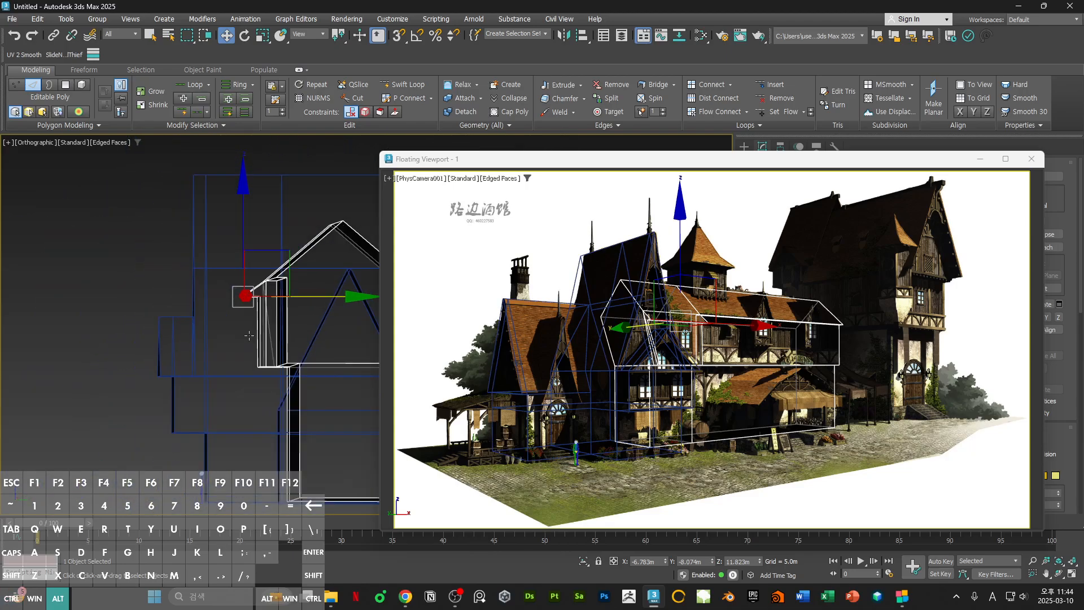
- Move the projecting block's outer eave vertices slightly inward horizontally so they line up with the main roof slope
drag(445, 163, 591, 227)
click(702, 166)
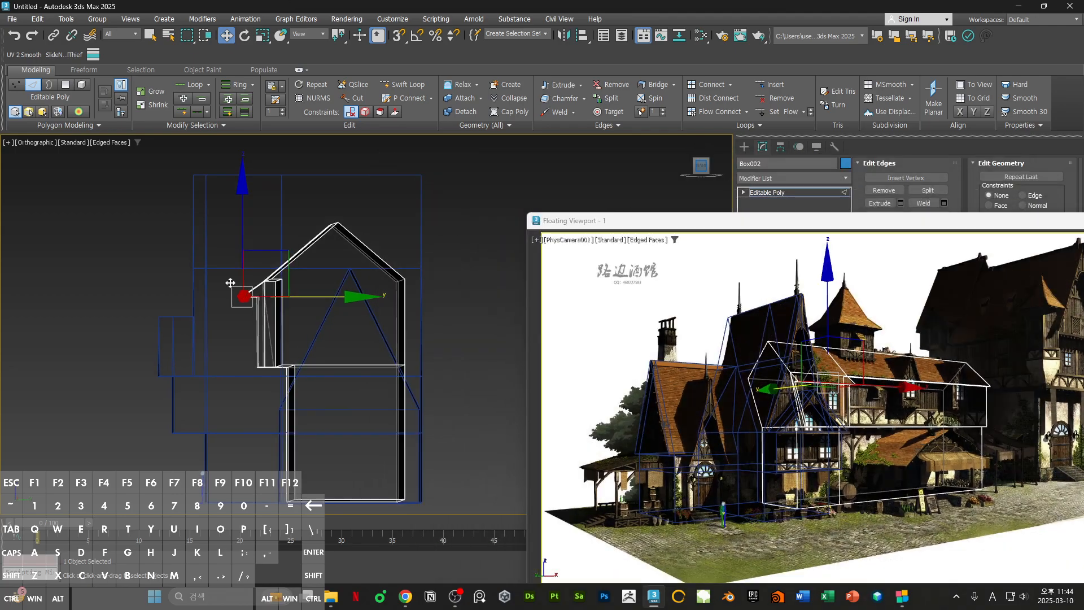
key(1)
click(231, 309)
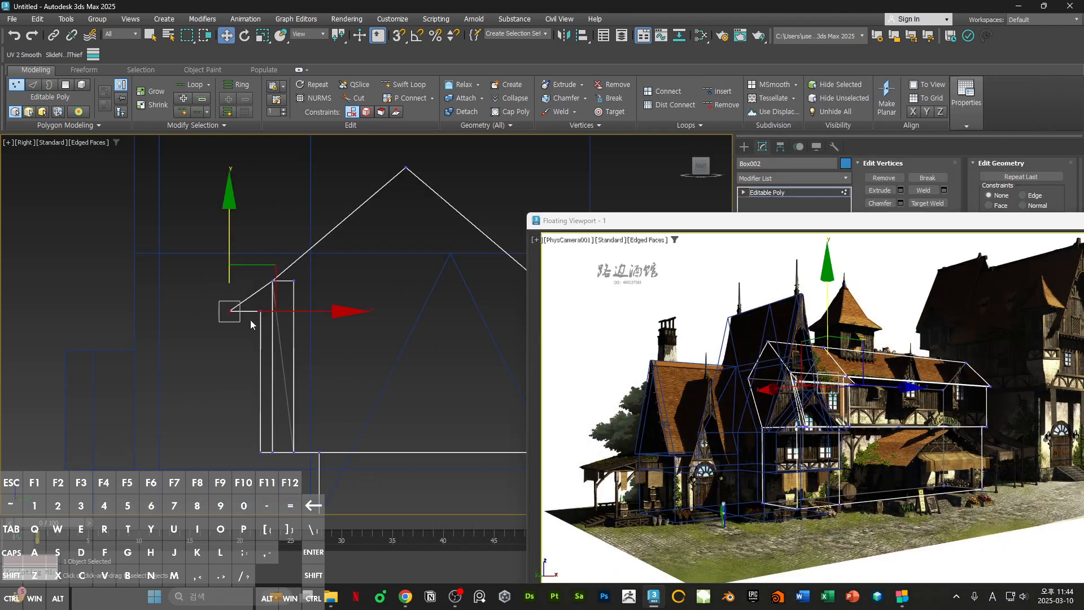
drag(291, 313, 291, 310)
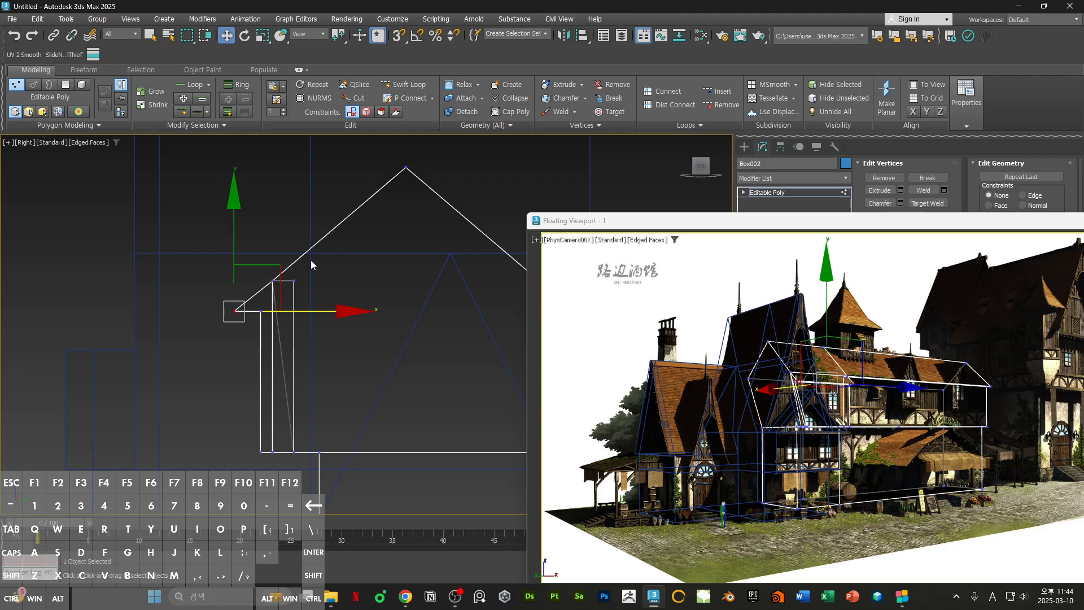
- Leave vertex editing and compare the middle wing's volume with the reference in the enlarged camera view and from an angled view
drag(792, 222, 604, 225)
double_click(604, 224)
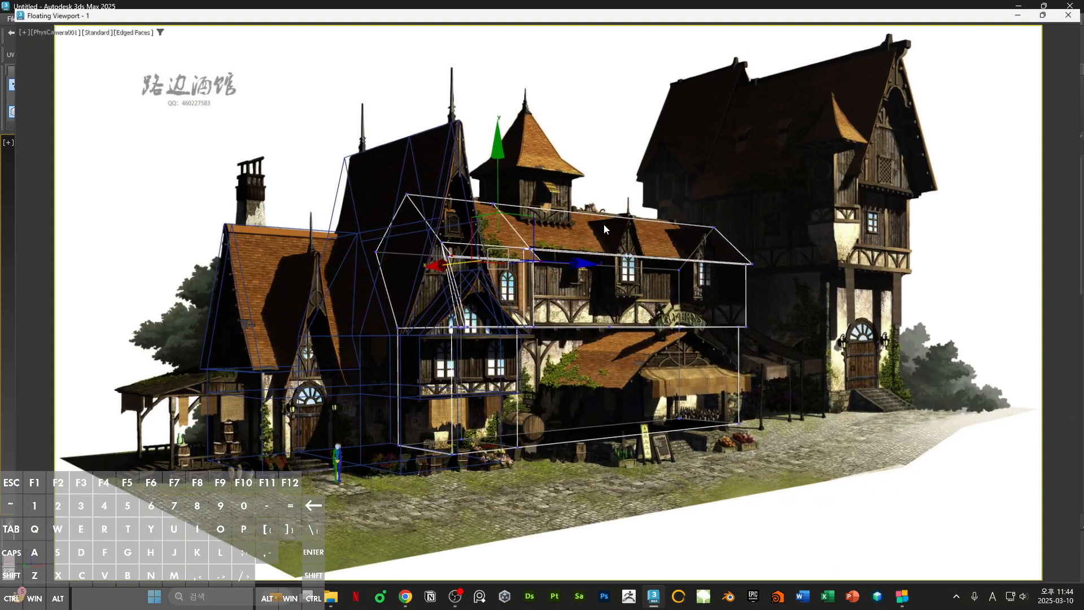
key(1)
click(597, 191)
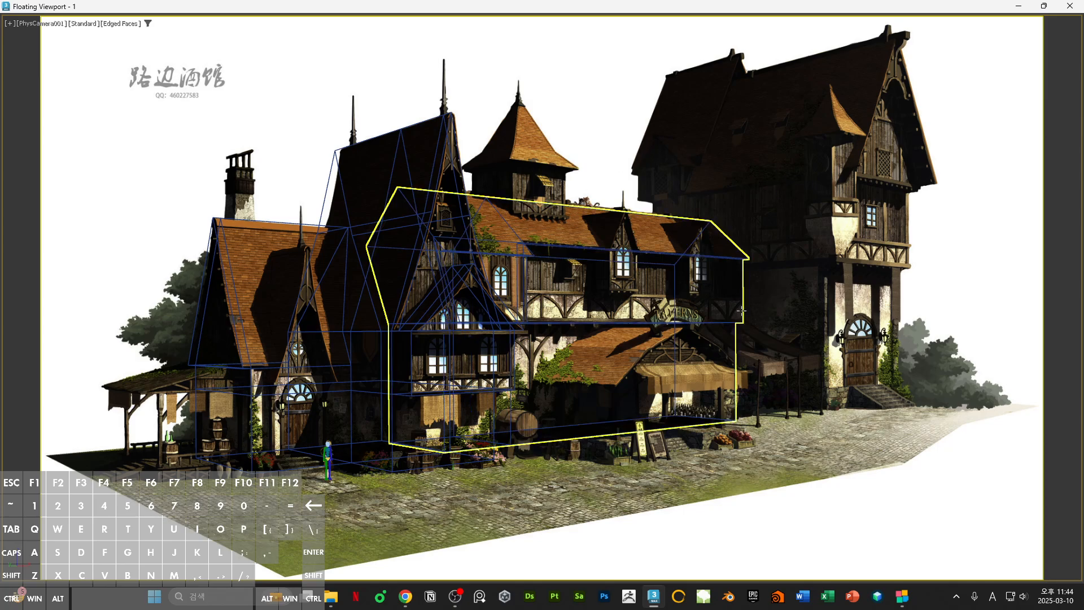
drag(652, 23, 822, 159)
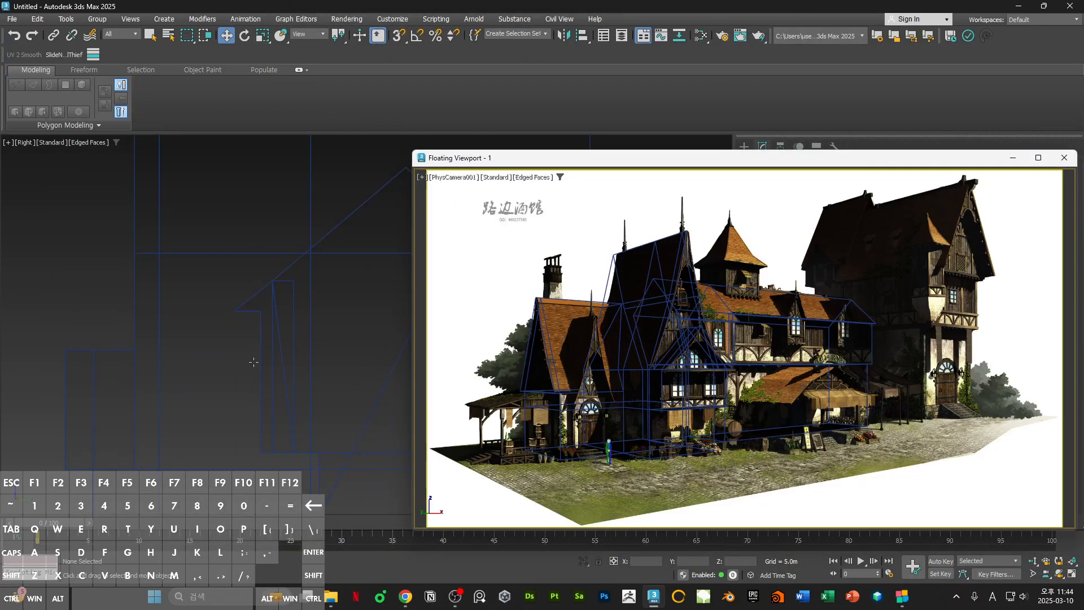
scroll(245, 333, down, 10)
alt+middle_drag(276, 356, 291, 370)
scroll(290, 371, up, 6)
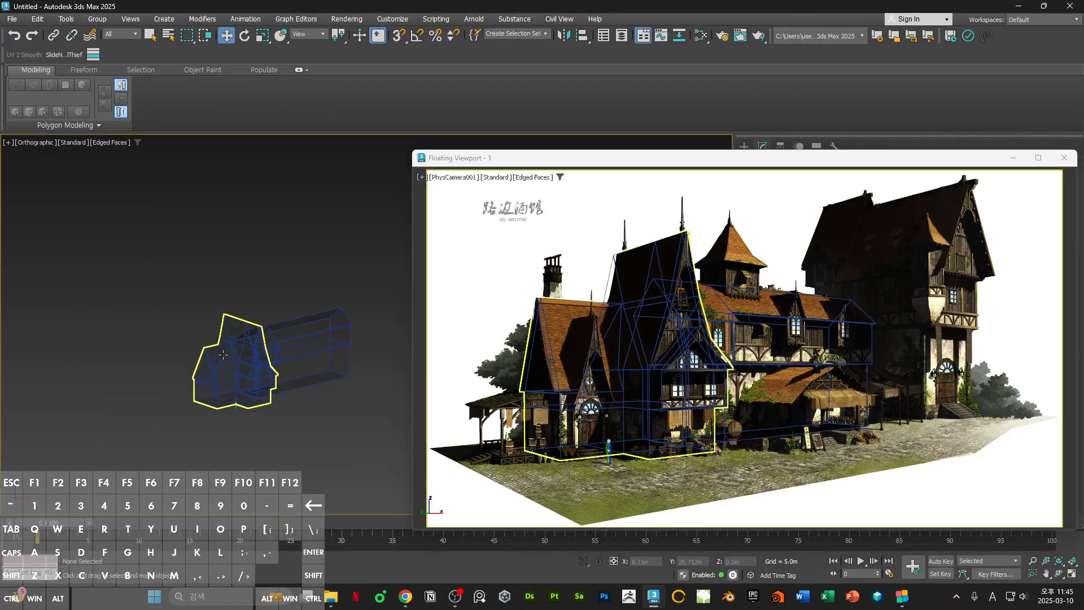
click(258, 305)
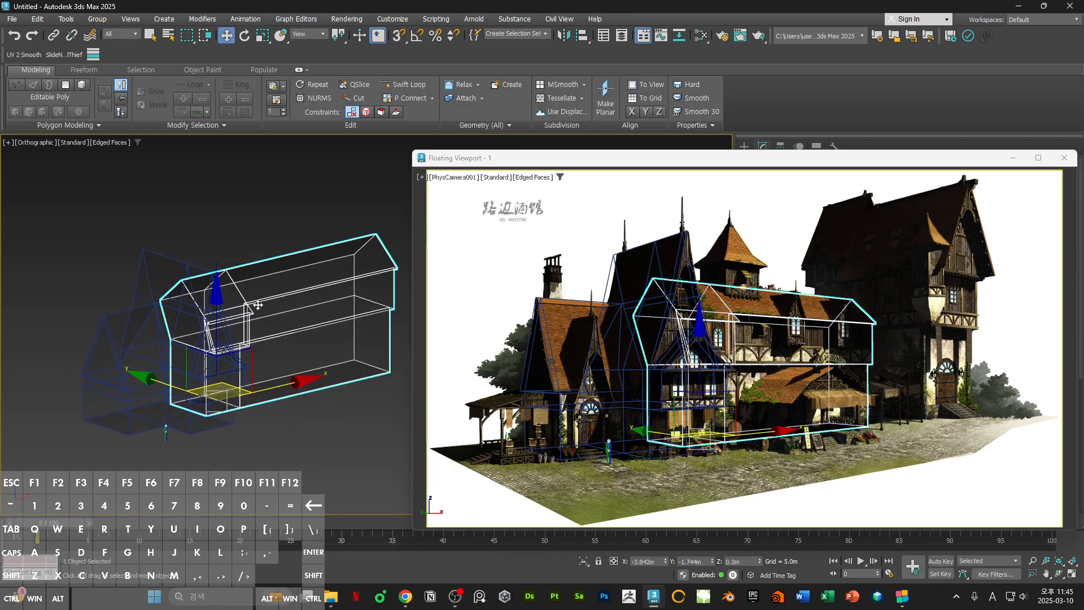
click(290, 406)
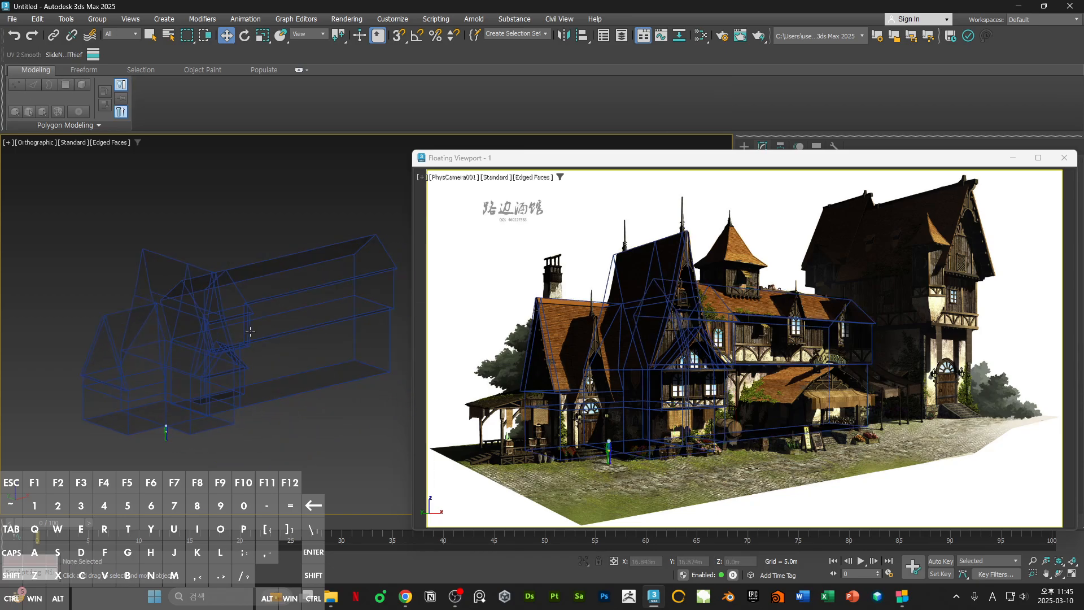
- Create a roughly cubic standard box over the near part of the middle wing in the top view
middle_drag(251, 301, 167, 311)
drag(556, 164, 777, 220)
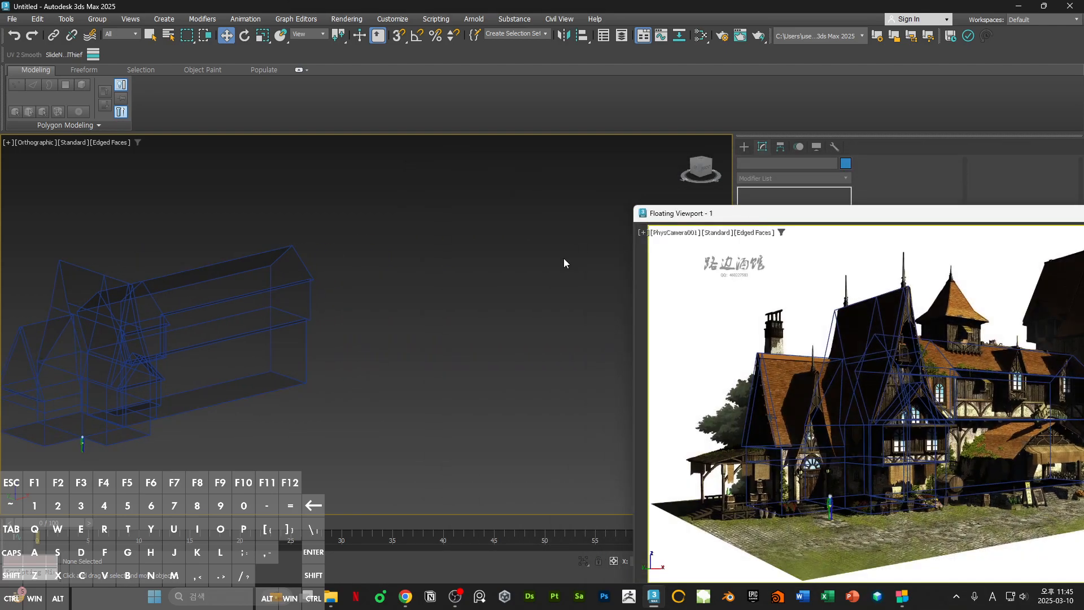
key(z)
click(744, 147)
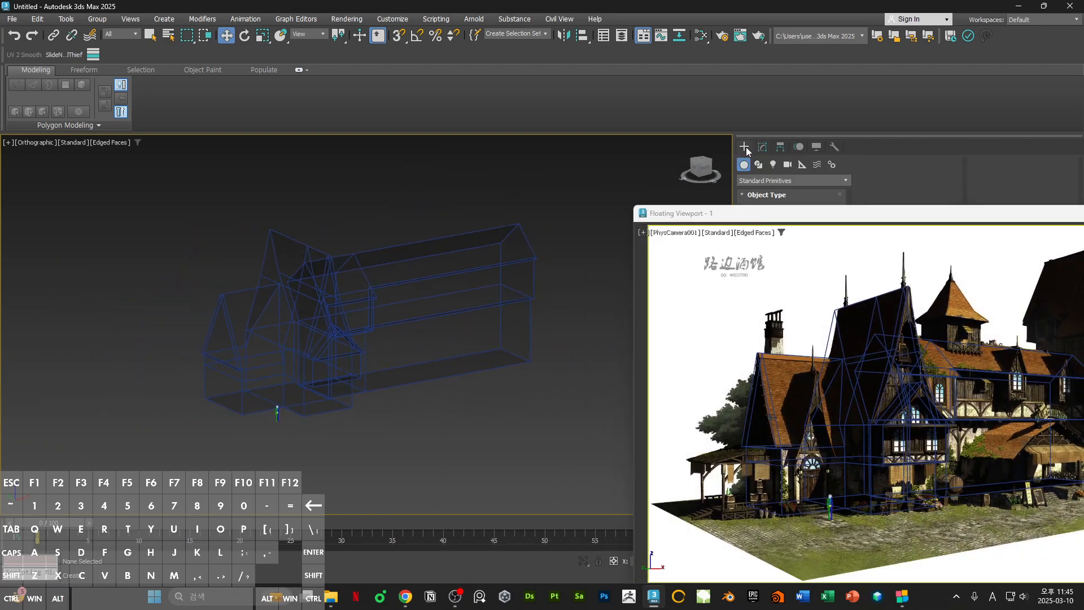
drag(747, 219, 782, 276)
click(764, 221)
key(t)
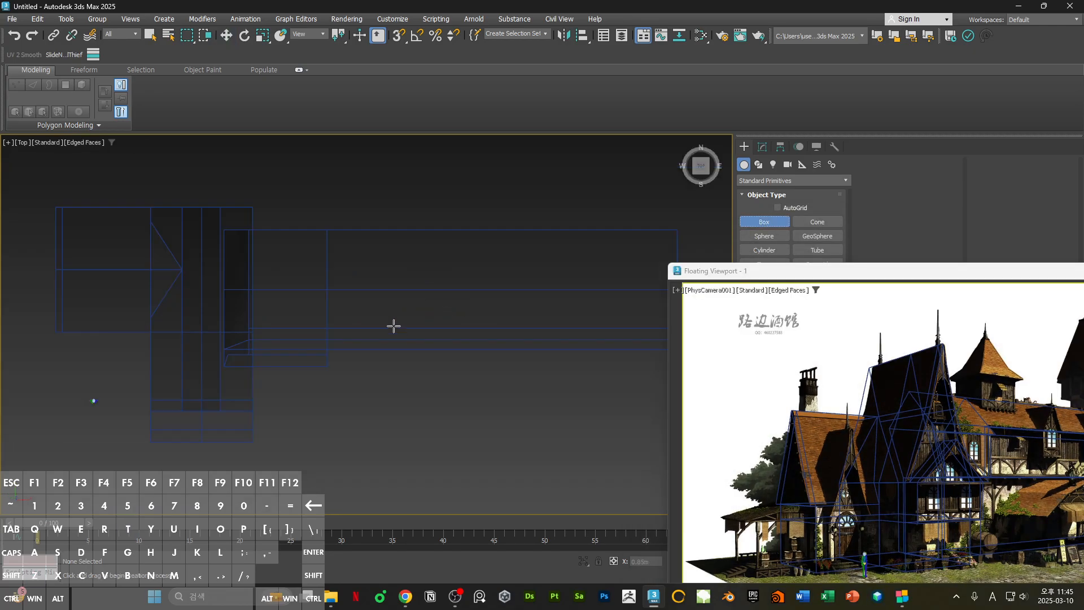
drag(311, 259, 387, 323)
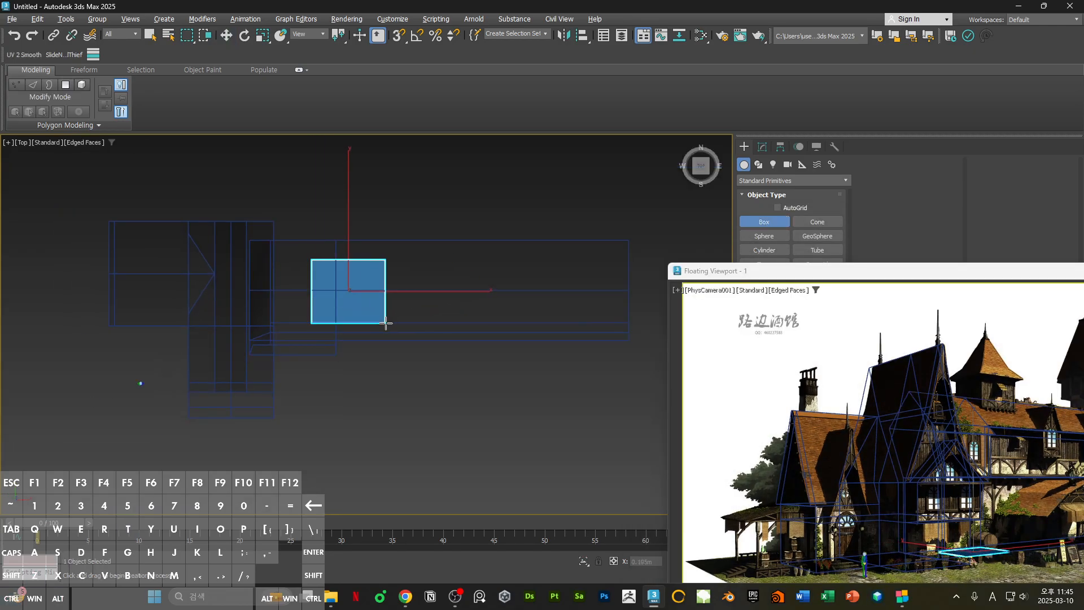
click(371, 263)
- Raise the new box above the middle wing's roof to about Z 18.23 m
key(w)
alt+middle_drag(371, 263, 423, 365)
scroll(393, 208, up, 3)
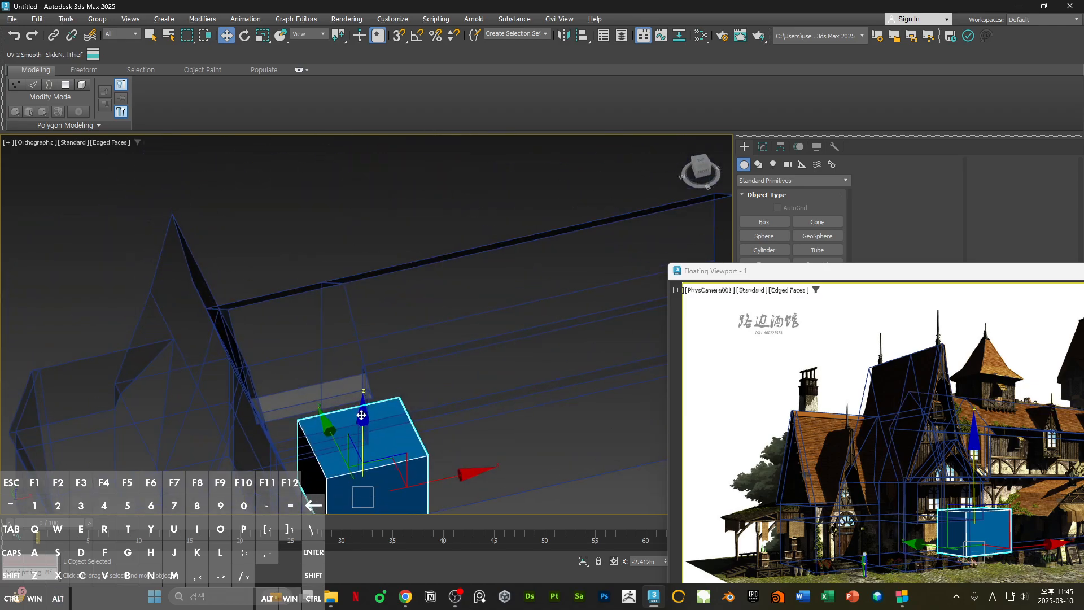
drag(363, 416, 364, 166)
- Reset the box's transform with Reset XForm and convert it to an Editable Poly
click(834, 146)
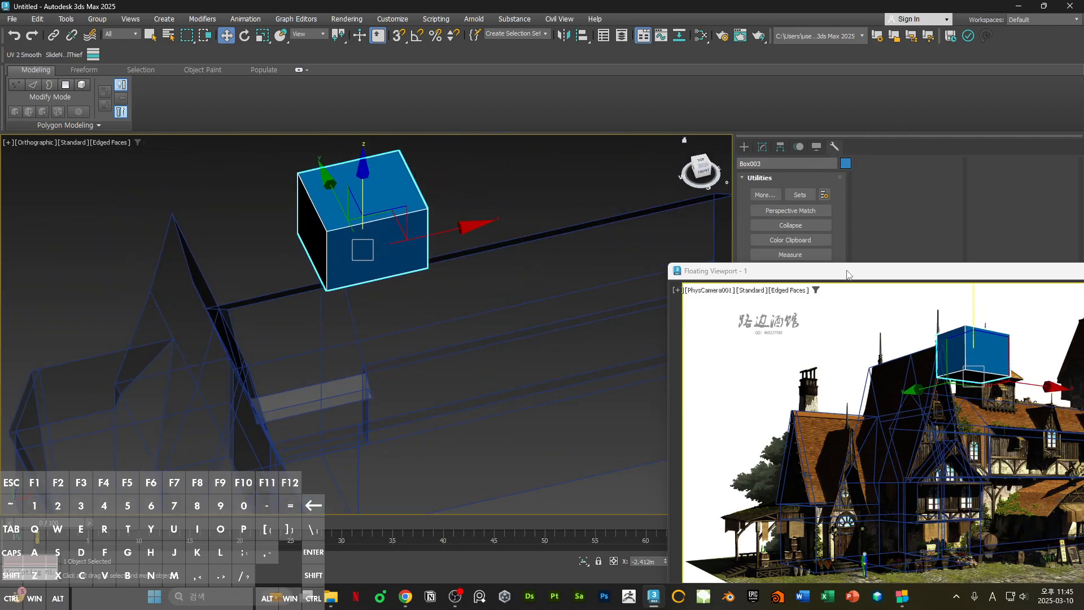
drag(847, 275, 920, 377)
click(791, 350)
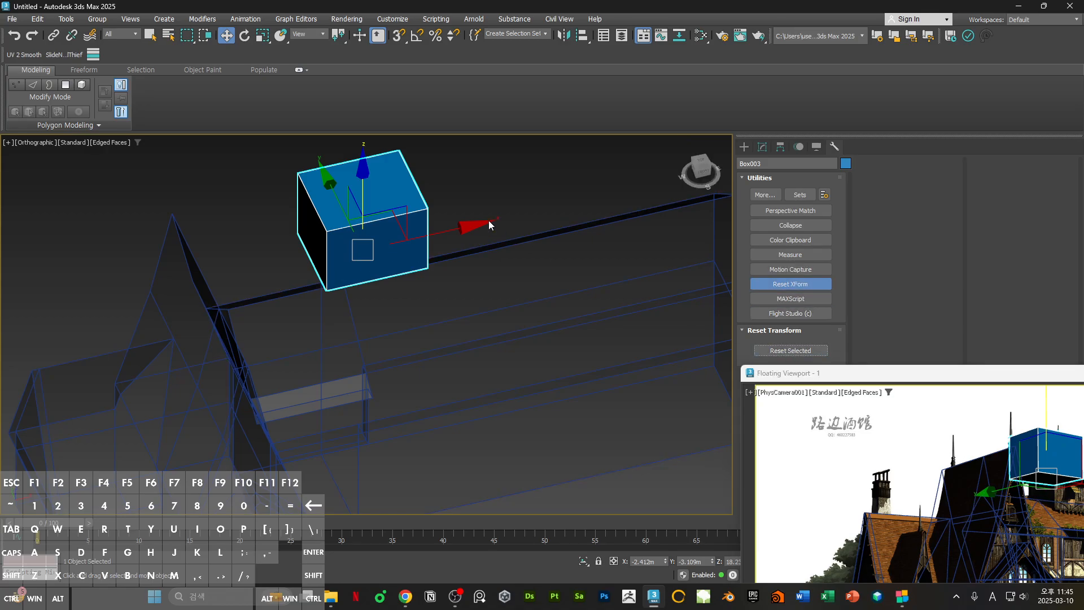
right_click(489, 221)
mouse_move(555, 359)
click(628, 368)
alt+middle_drag(437, 308, 375, 325)
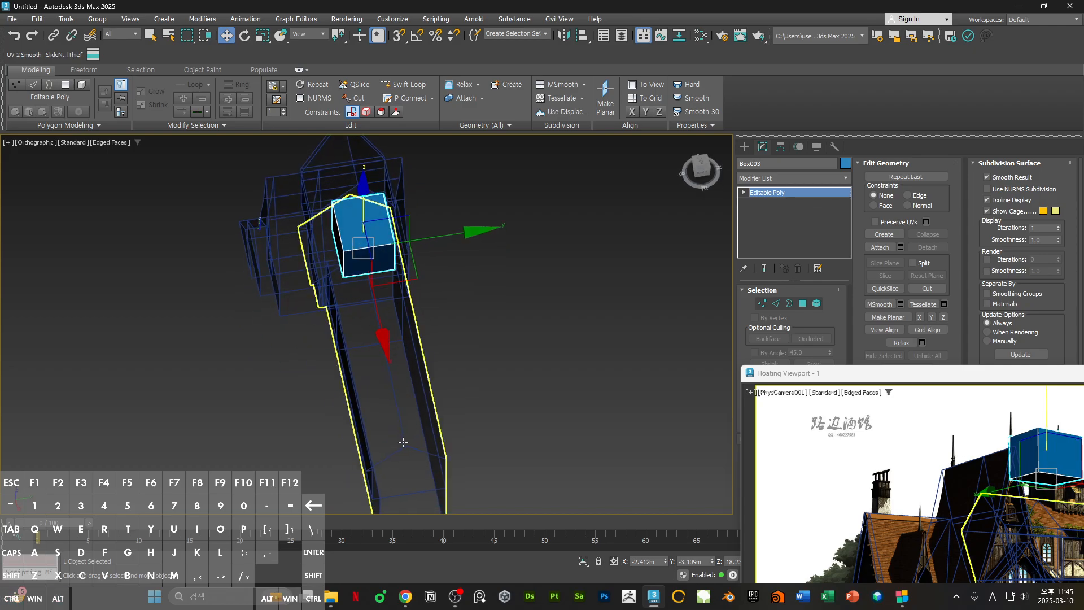
- Snap the box along Y to the middle wing's ridge line, at about Y -2.98 m
double_click(908, 377)
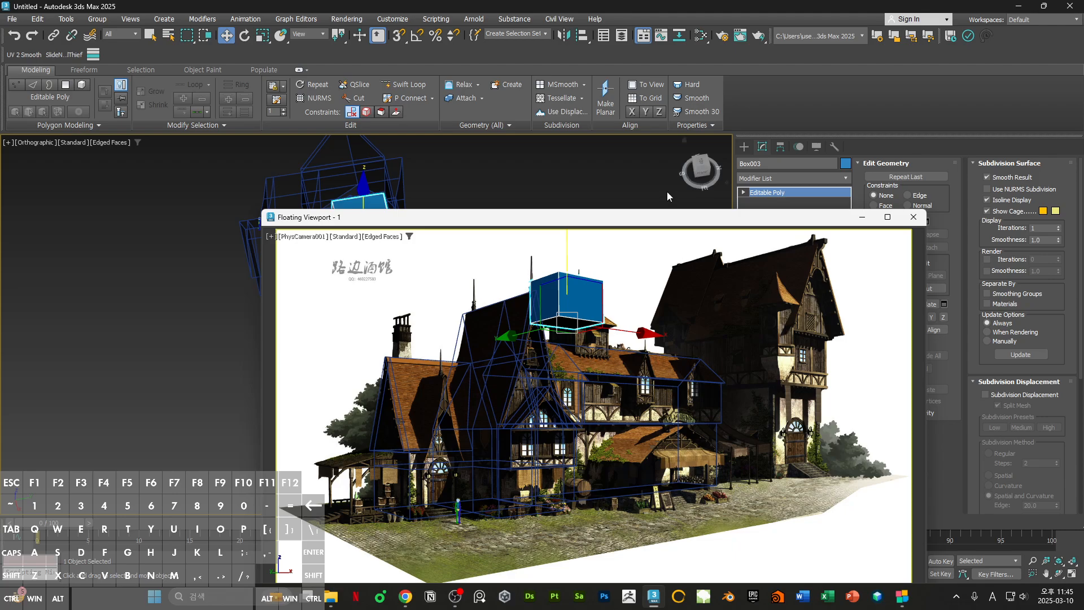
drag(621, 223, 937, 262)
middle_drag(456, 243, 486, 227)
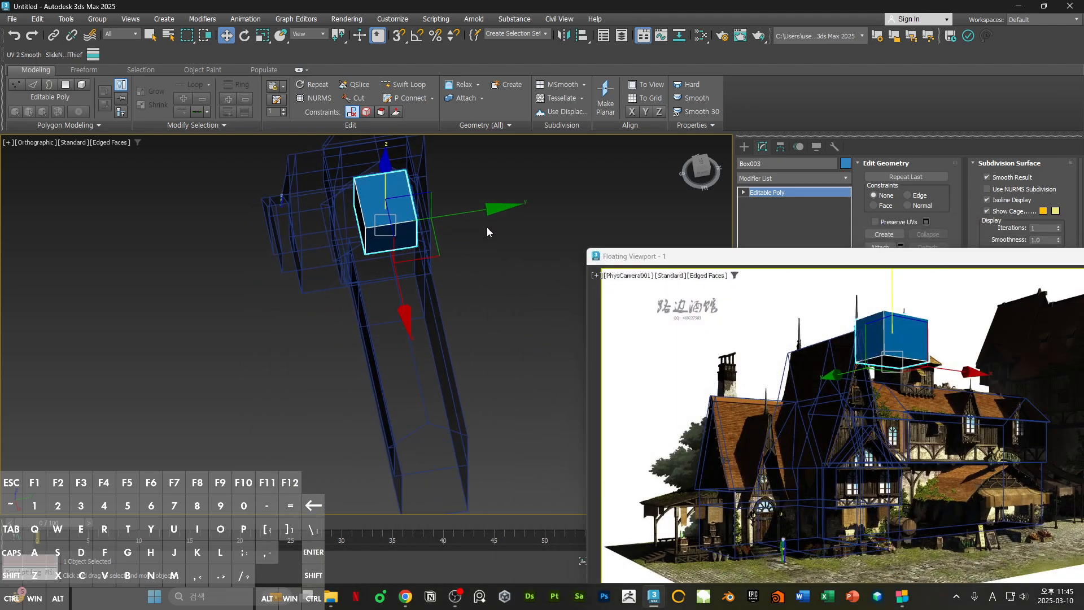
key(s)
drag(386, 225, 430, 425)
scroll(427, 310, down, 3)
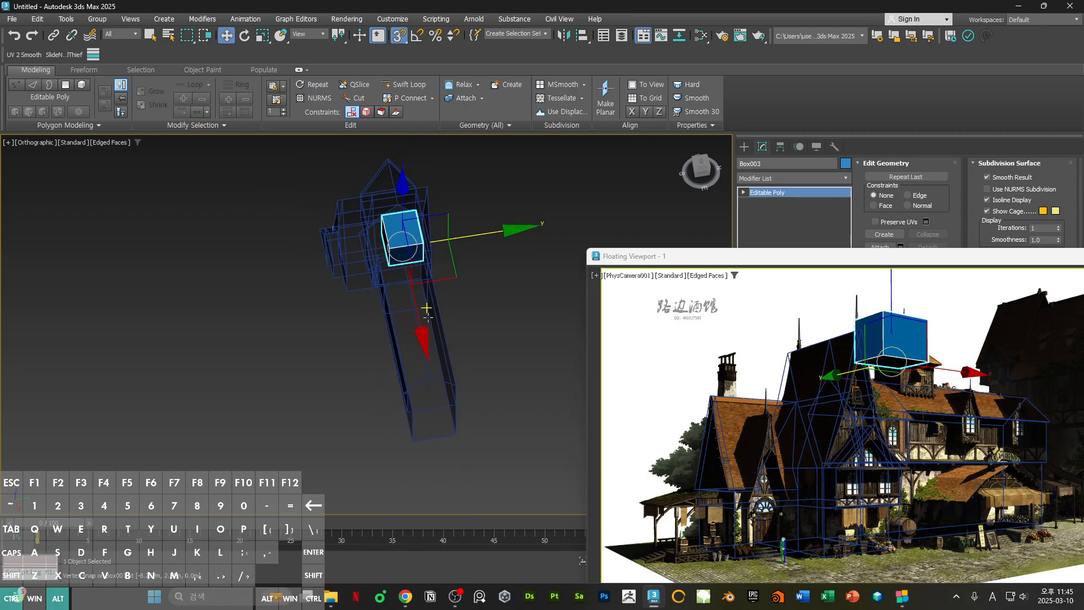
alt+middle_drag(427, 310, 492, 256)
scroll(457, 256, up, 5)
key(s)
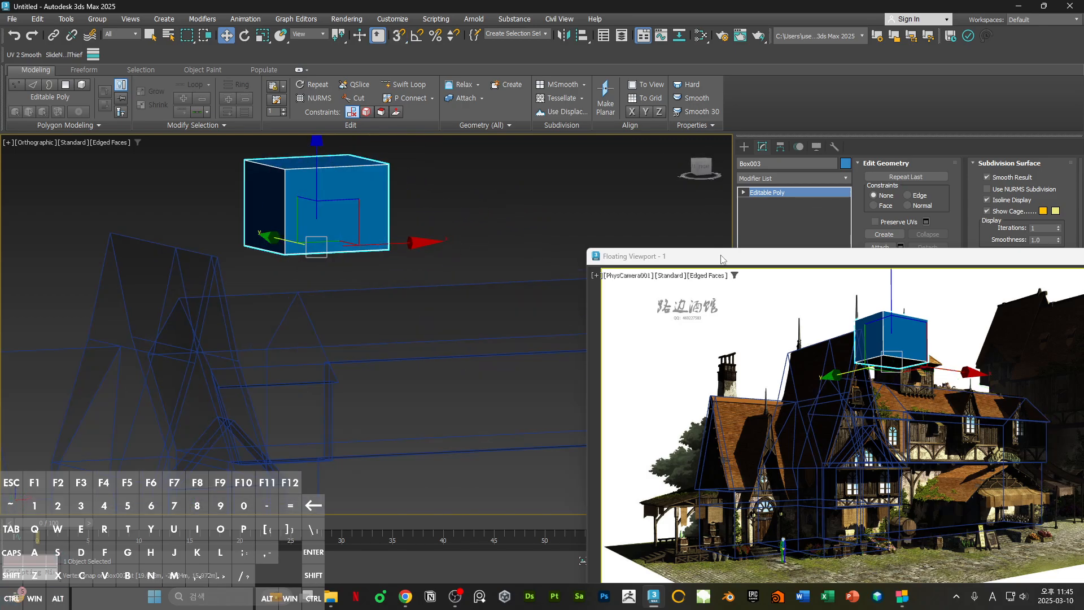
- Assign the existing transparent physical material, Material #44, to the box
drag(721, 259, 531, 161)
middle_drag(307, 293, 236, 294)
key(m)
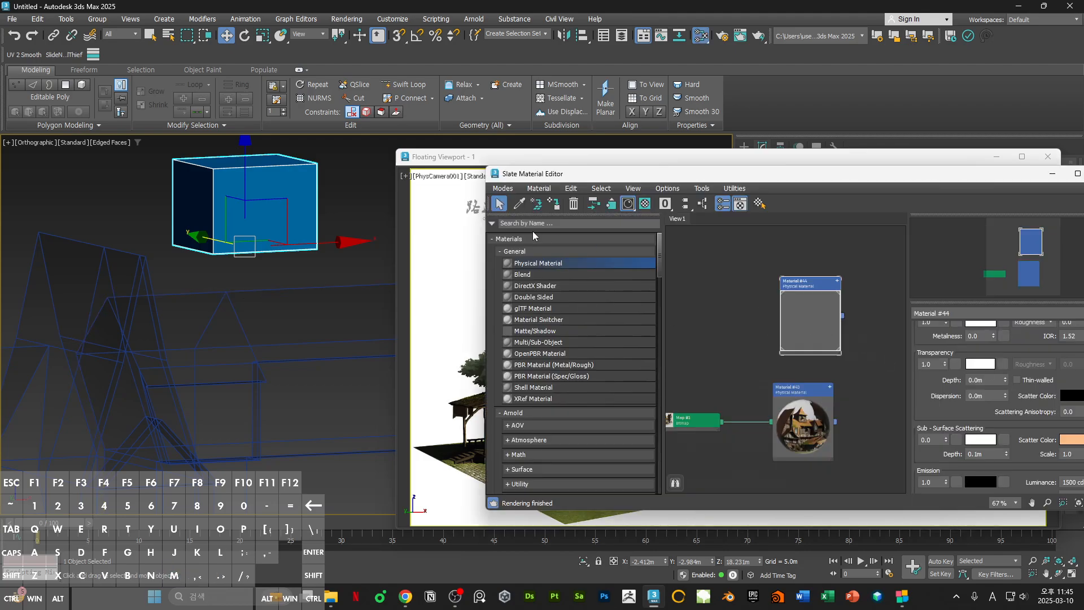
click(556, 207)
middle_drag(732, 289, 731, 289)
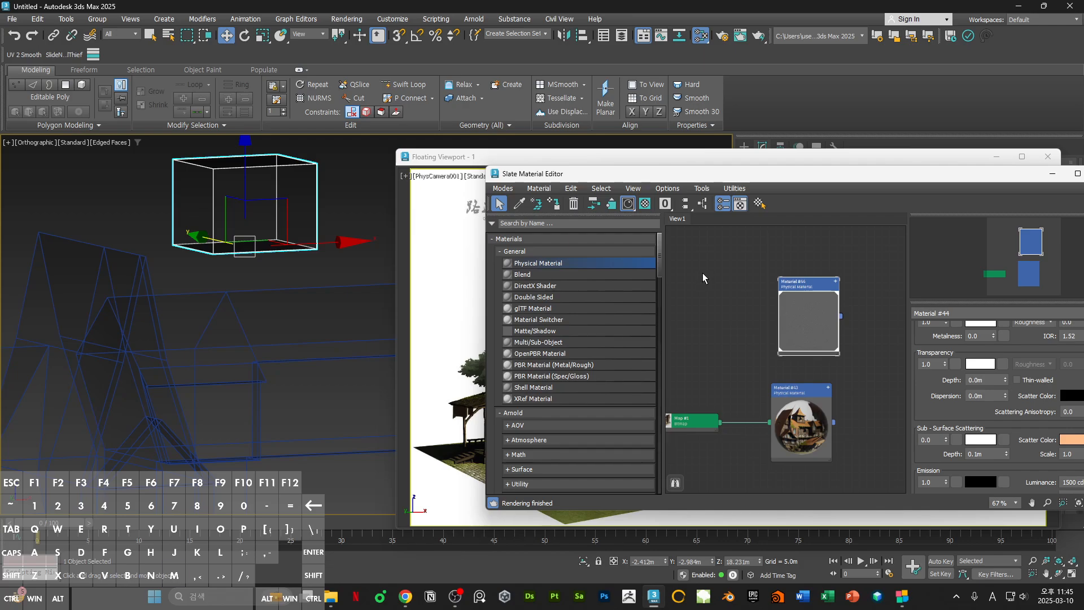
key(m)
- Lower the box to about Z 14.62 m and slide it along X onto the reference's small roof tower
drag(244, 184, 182, 241)
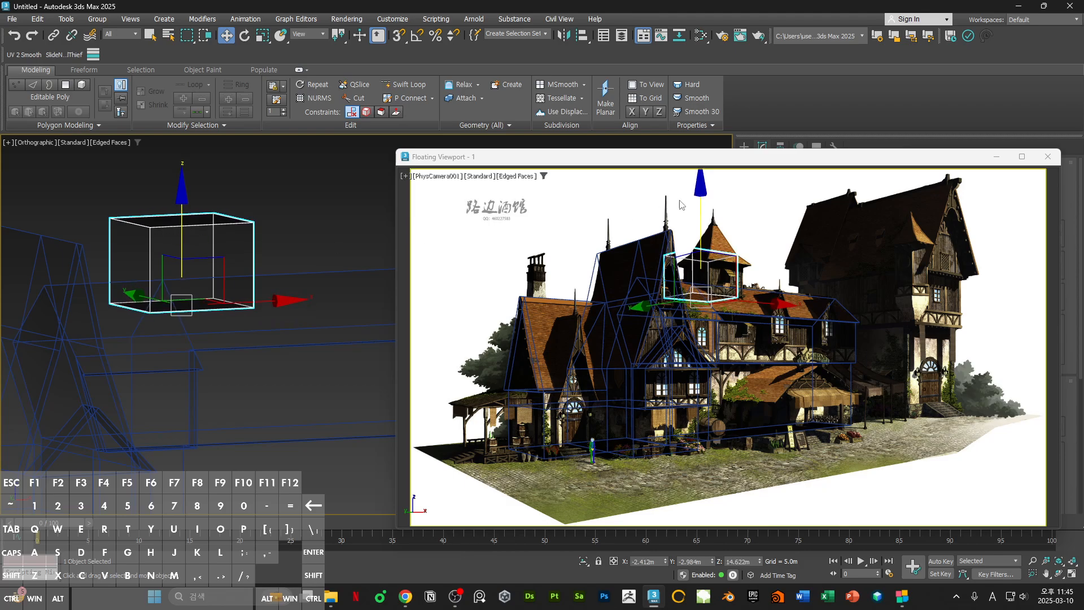
double_click(679, 162)
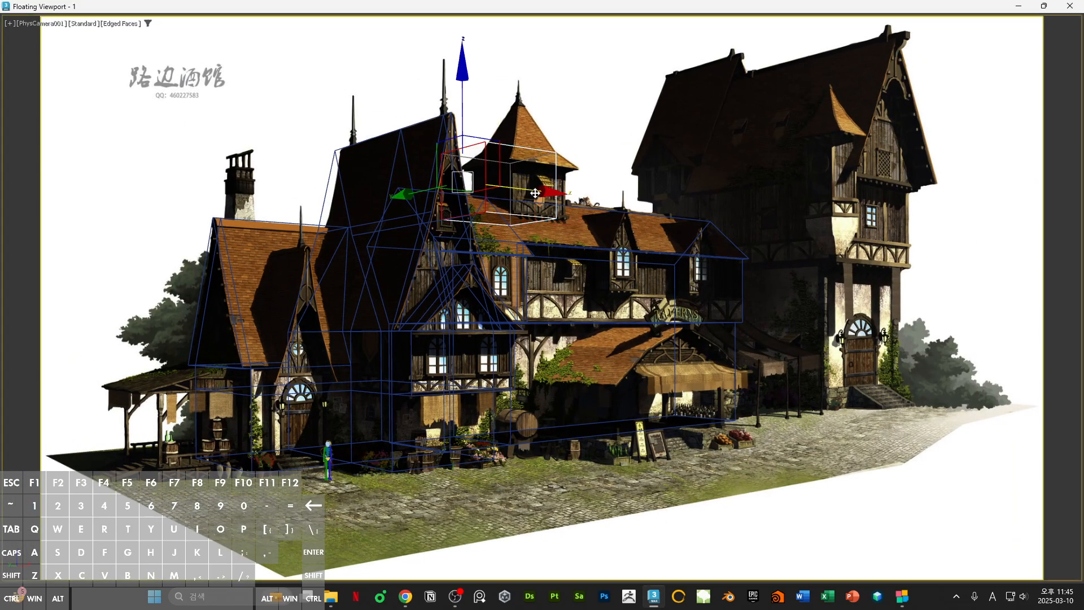
drag(535, 193, 541, 201)
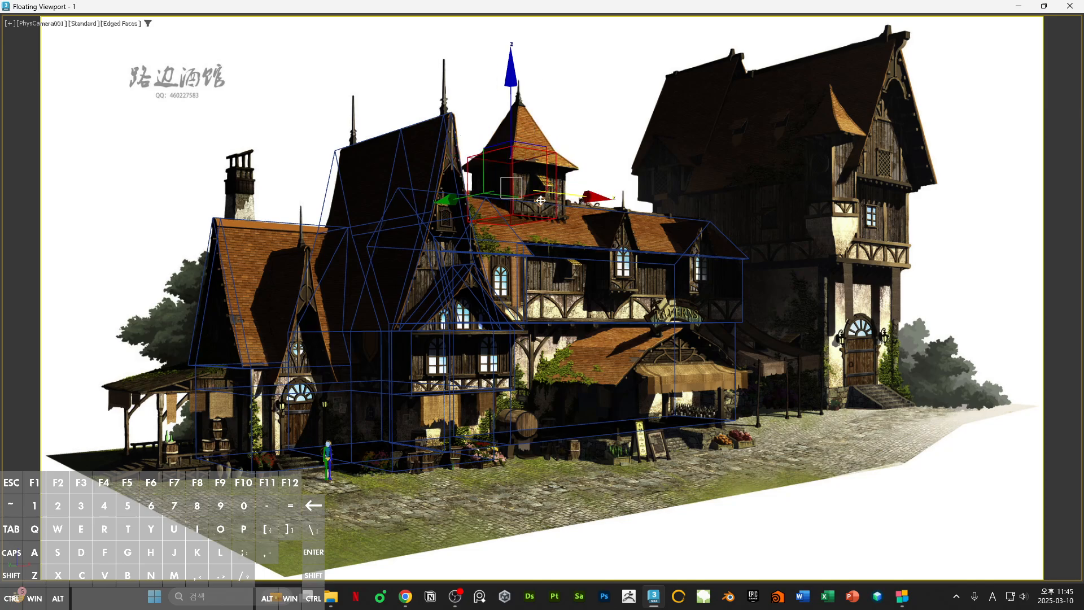
- Move the box's side faces so its walls line up with the small roof tower in the reference
key(F2)
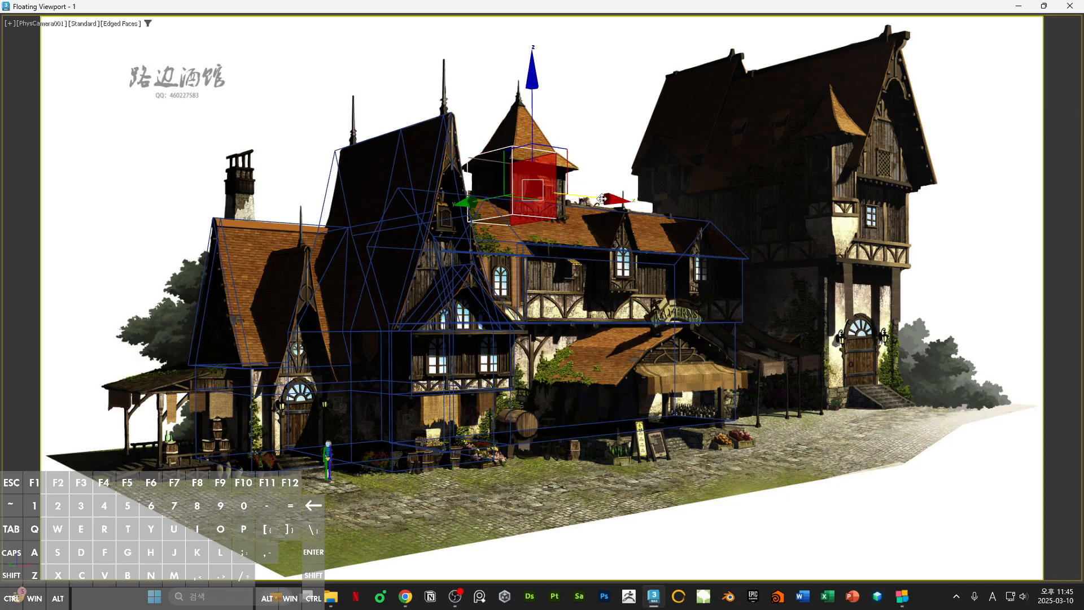
right_click(542, 203)
drag(543, 204, 542, 203)
key(Delete)
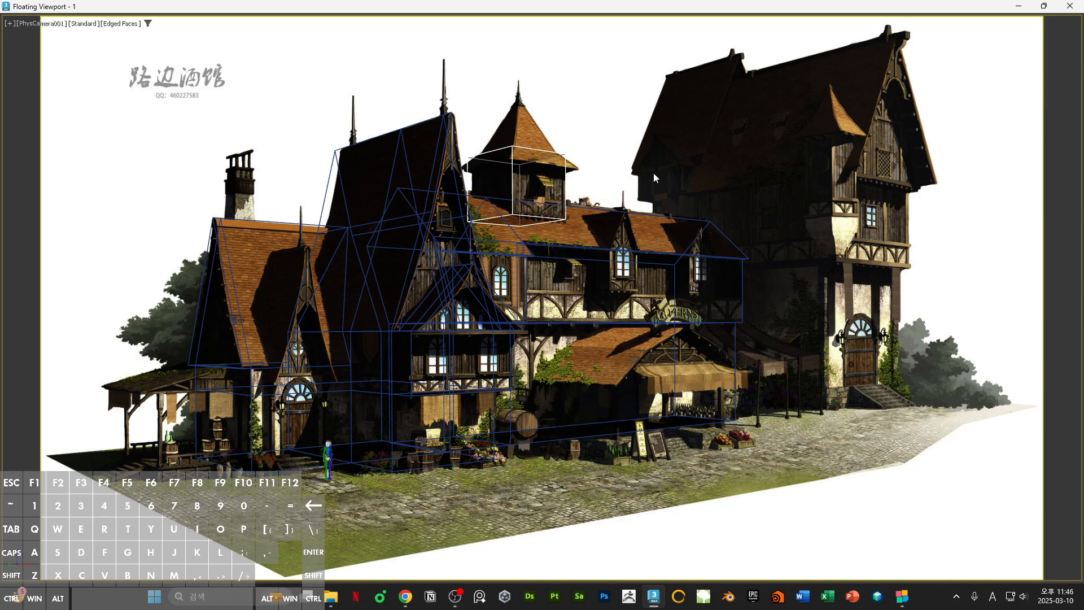
key(ctrl+z)
drag(544, 190, 549, 191)
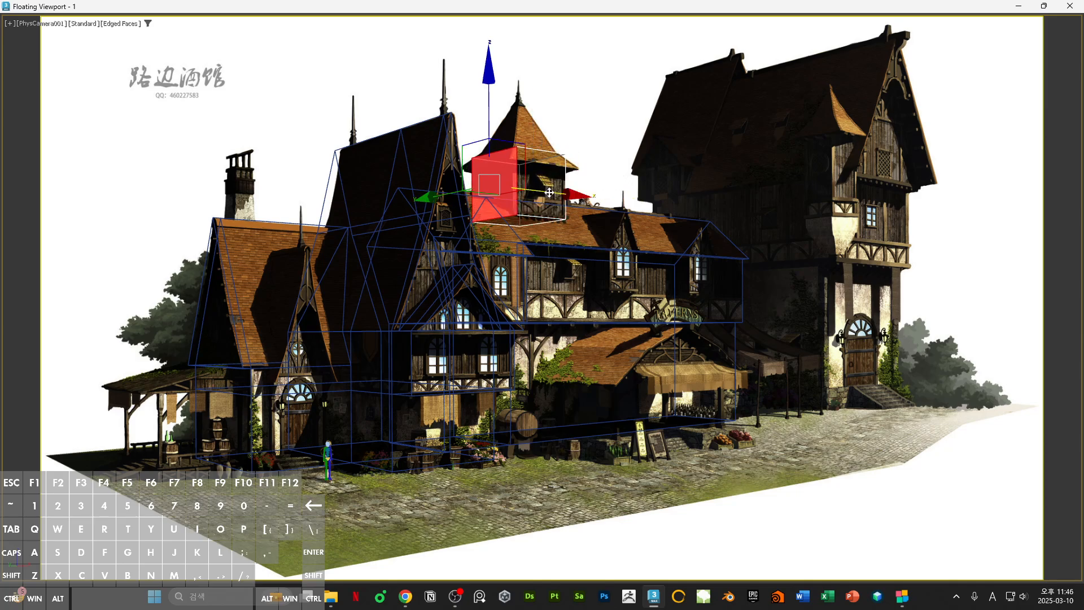
key(Delete)
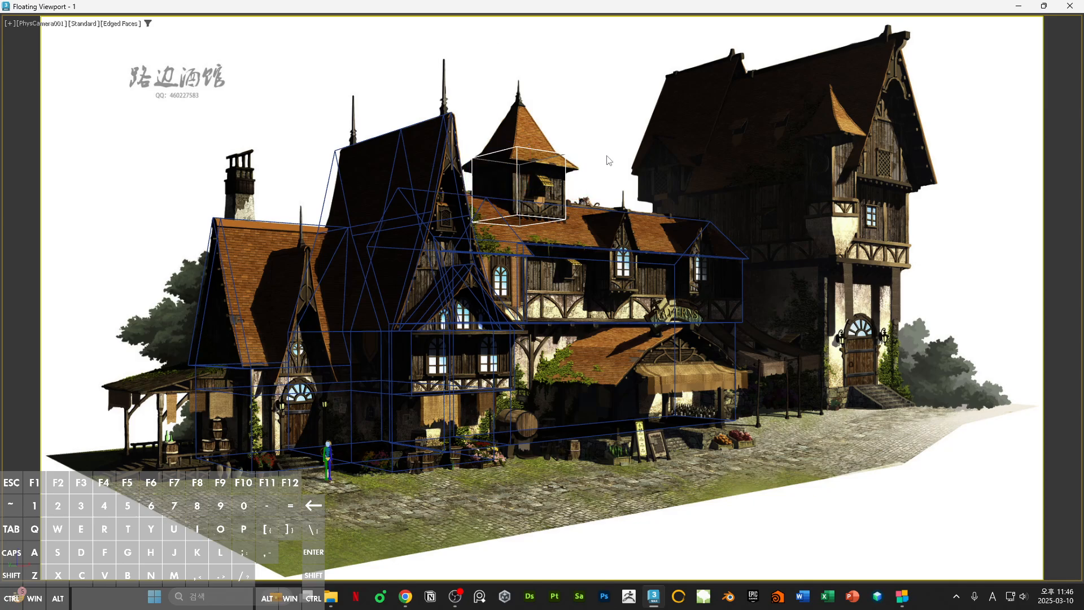
- Lower the box's top face to the base of the tower's roof and align its bottom with the middle wing's roof
click(519, 121)
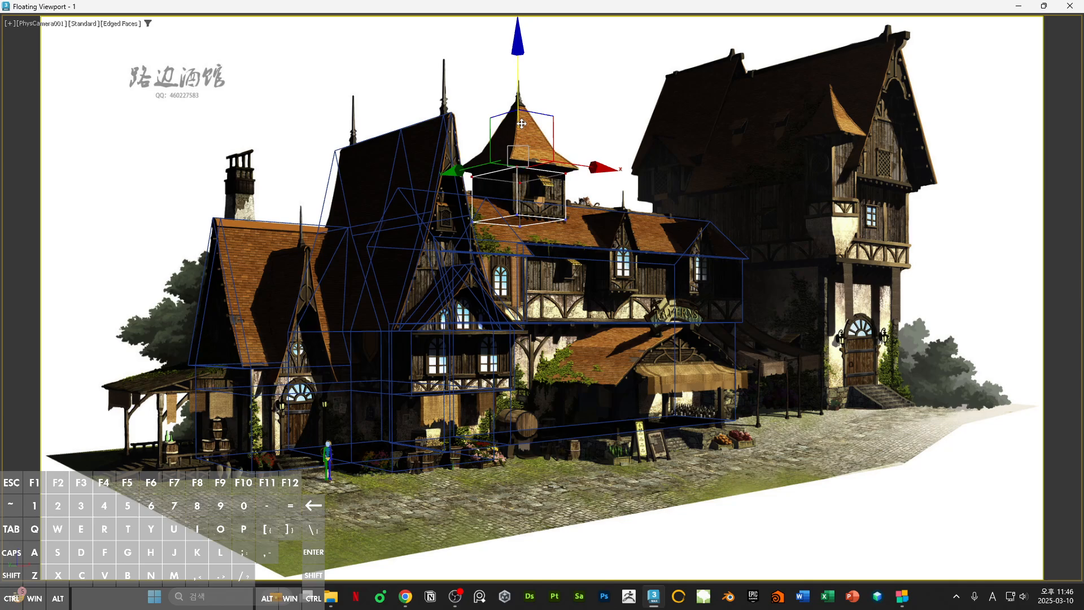
click(638, 136)
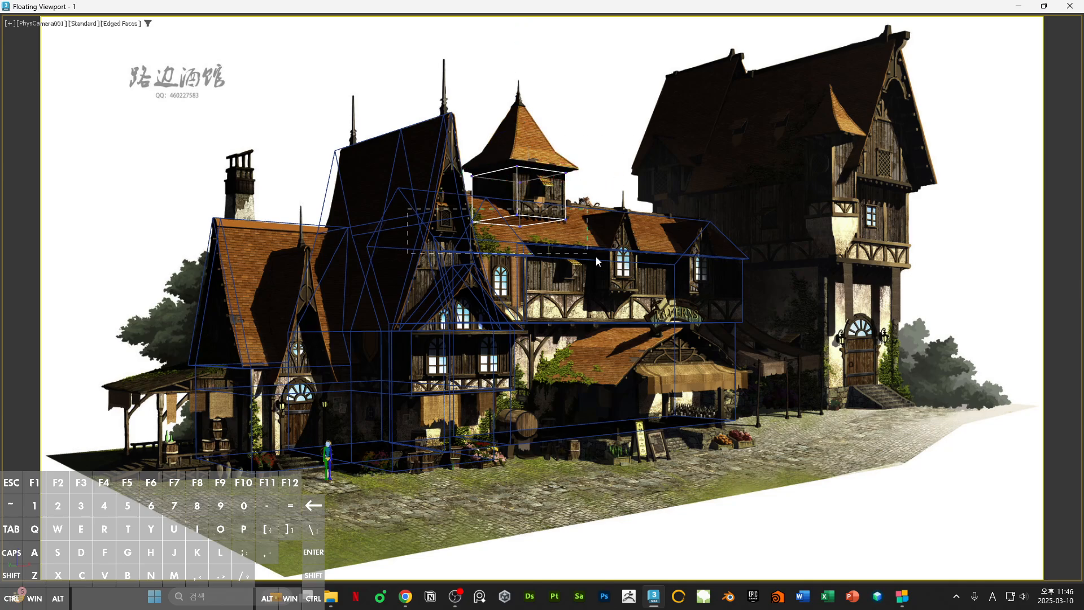
drag(596, 260, 597, 262)
click(637, 170)
key(4)
click(508, 176)
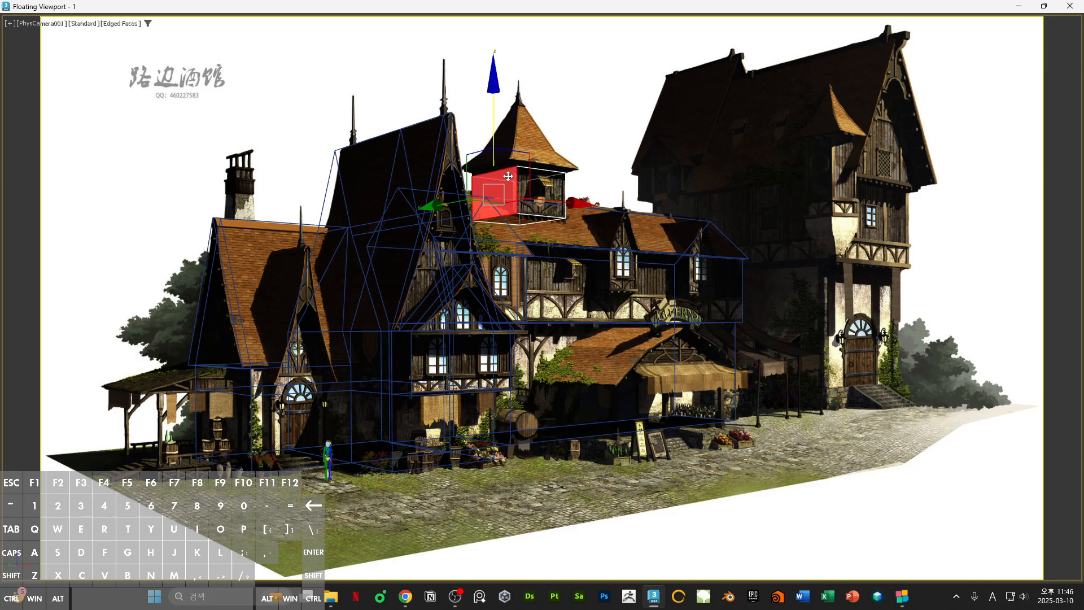
- Extrude the tower's top face up slightly and scale it outward to form the overhanging eaves
click(518, 170)
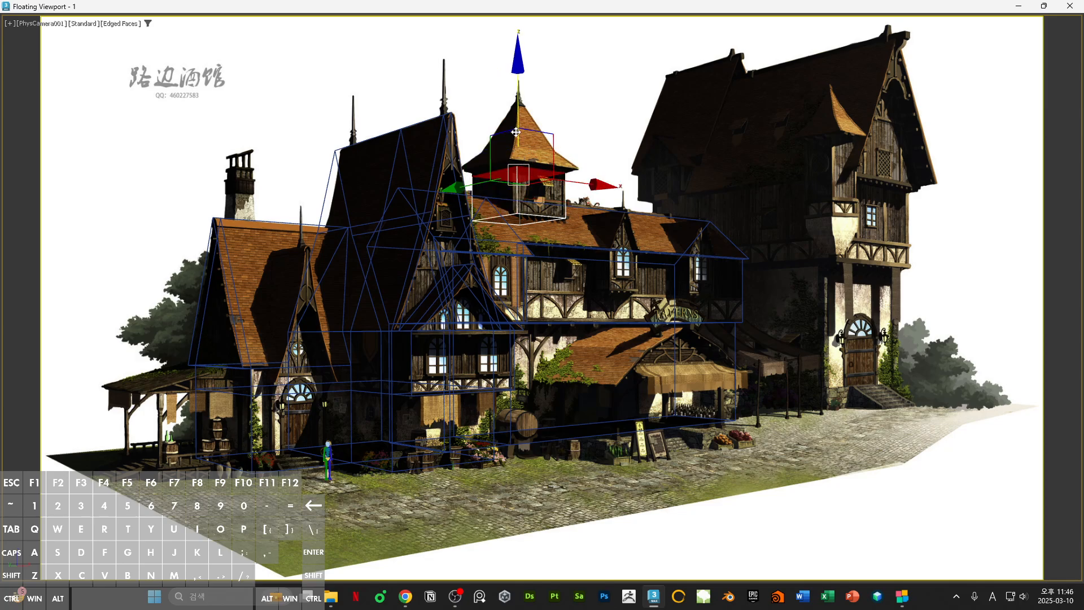
shift+drag(519, 123, 518, 123)
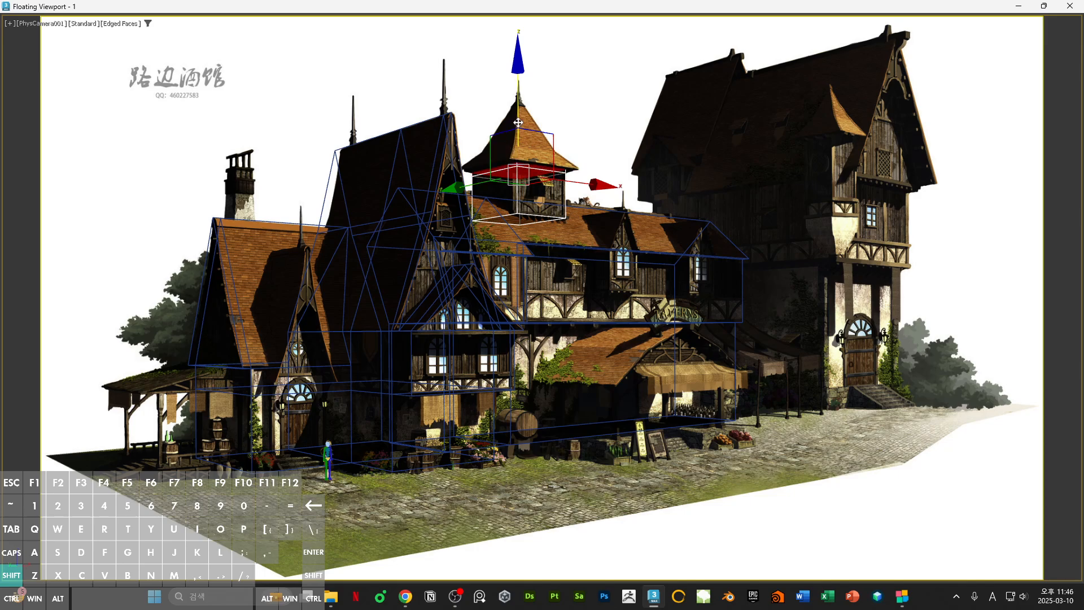
key(r)
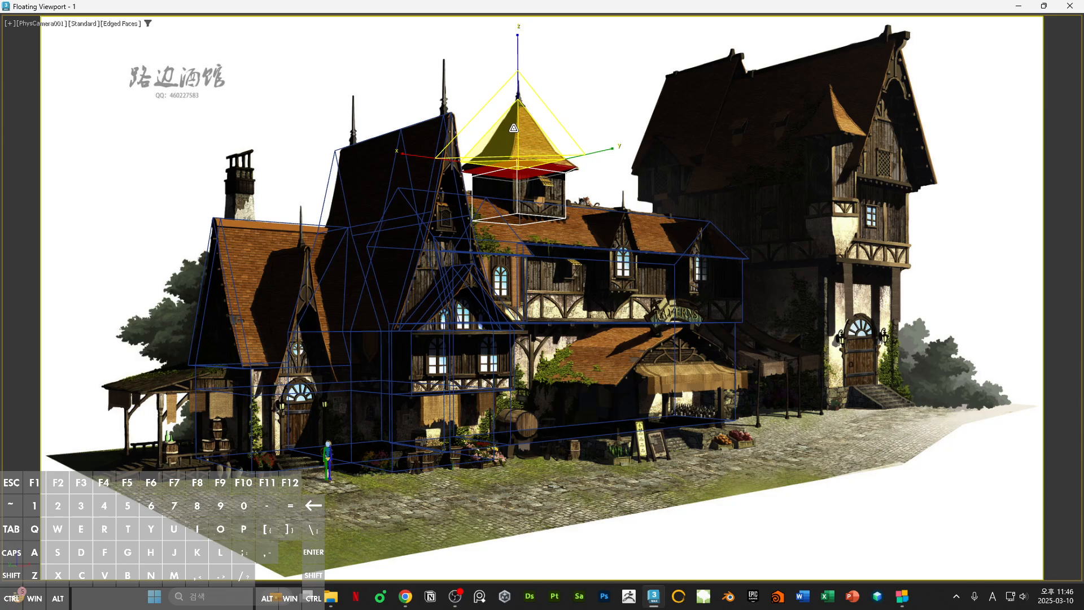
key(w)
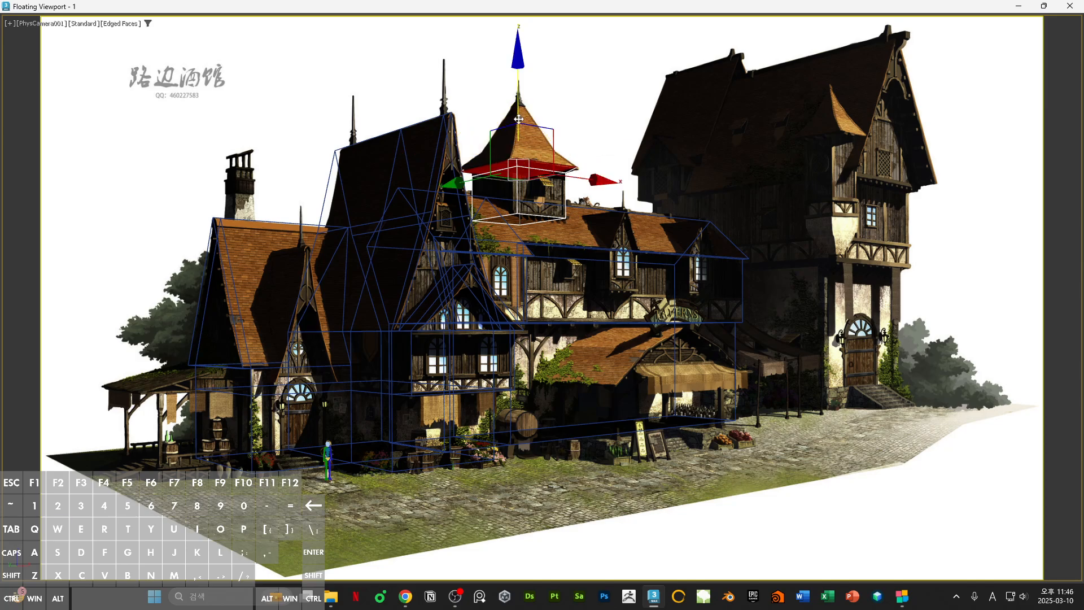
key(r)
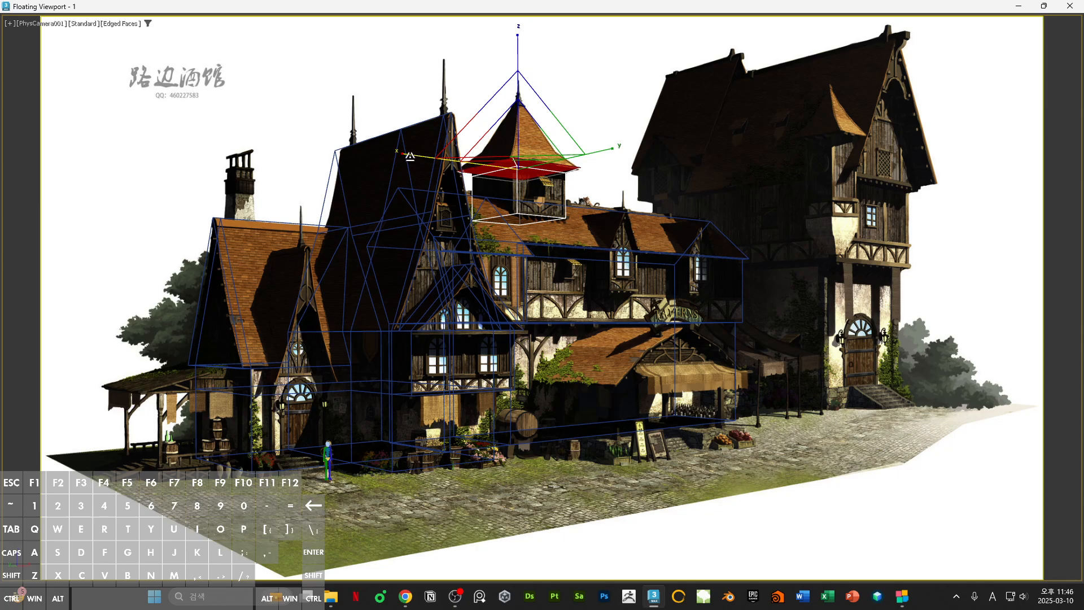
key(ctrl+z)
- Shift the tower's side wall and eave faces outward and adjust the corner edges in wireframe to match the reference
key(w)
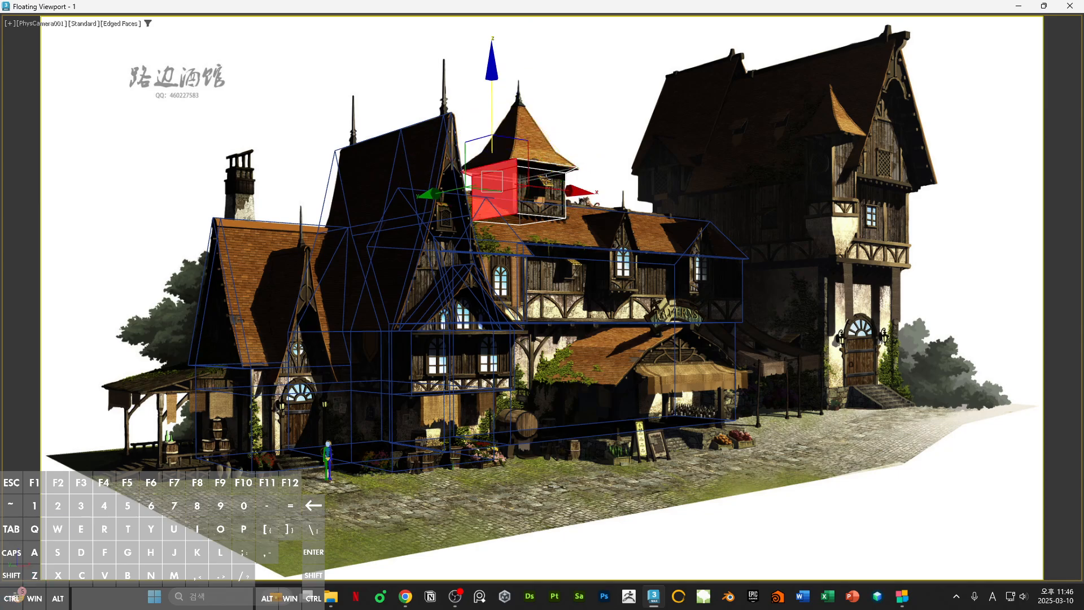
drag(546, 179, 570, 191)
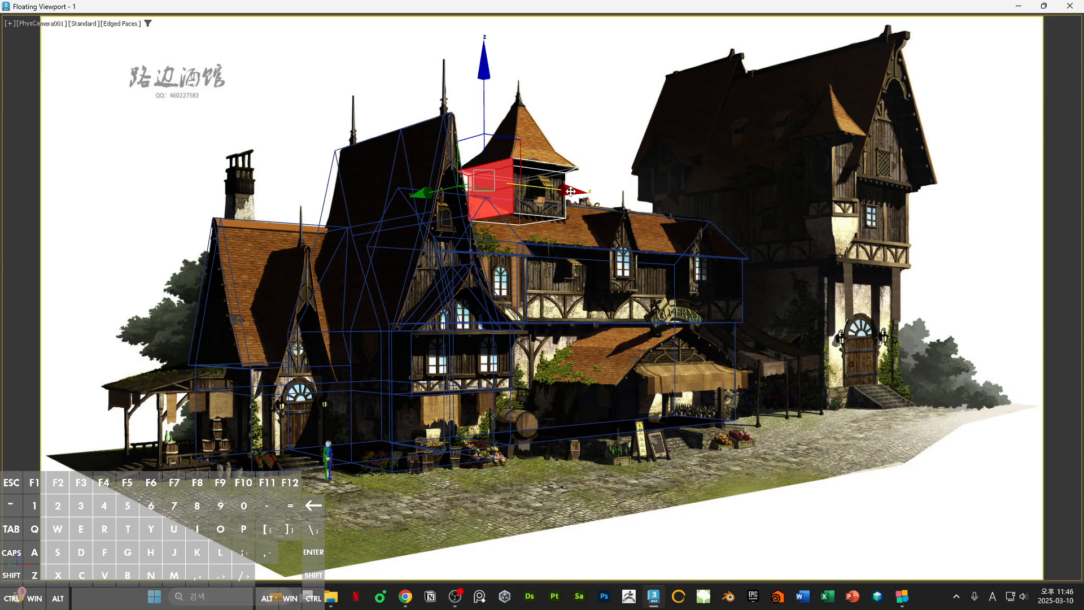
key(2)
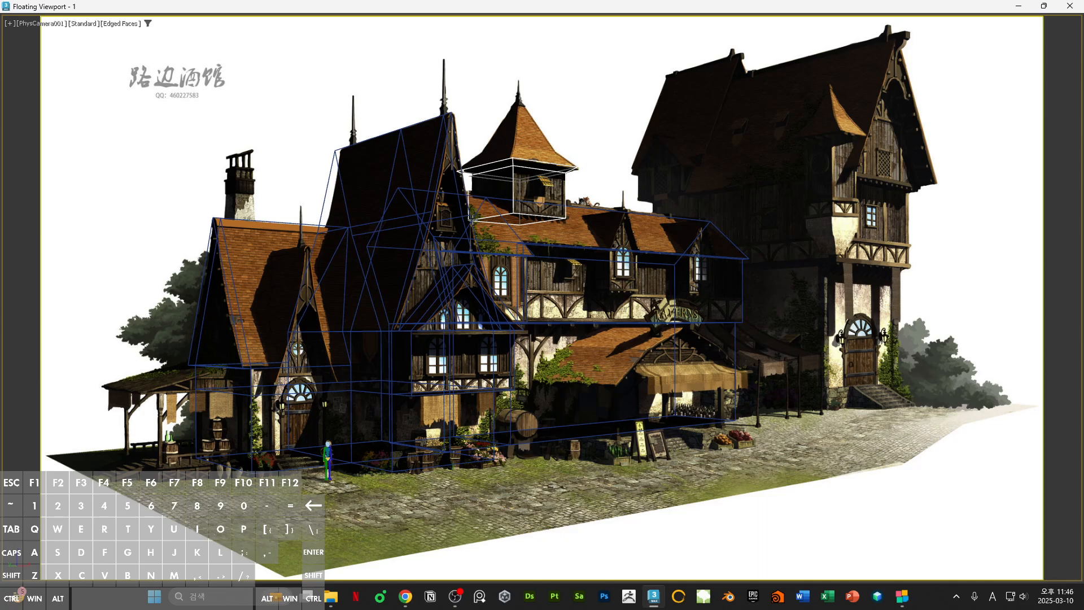
key(F3)
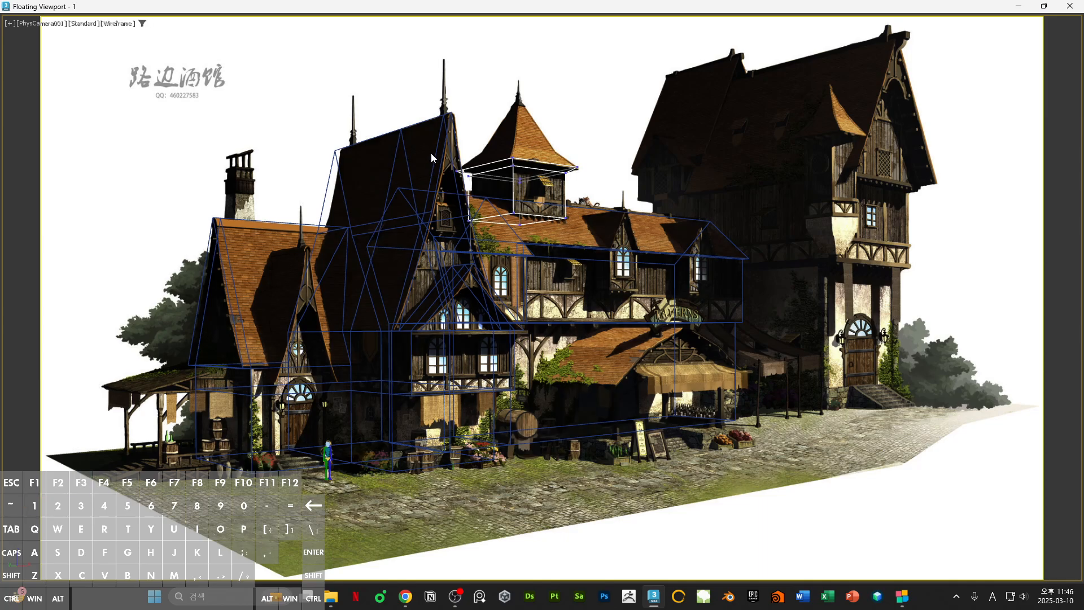
click(473, 219)
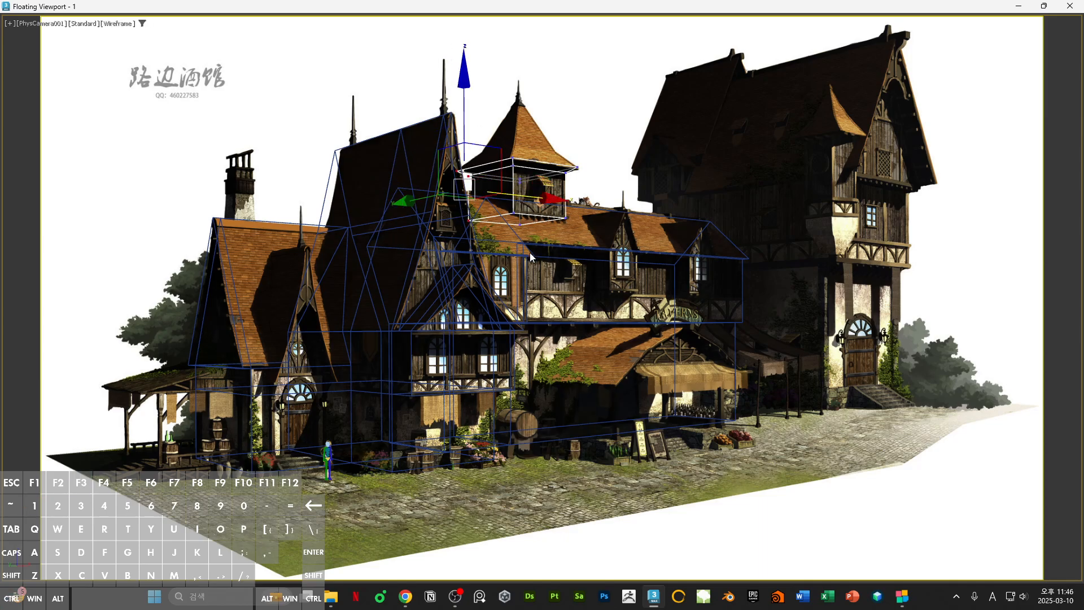
key(q)
ctrl+drag(530, 252, 517, 169)
key(w)
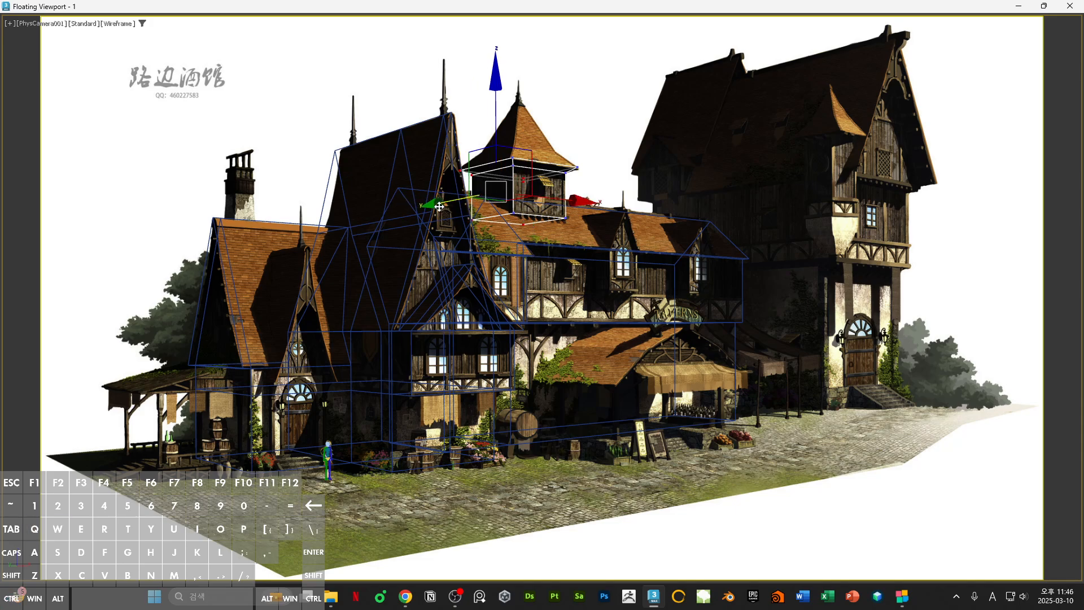
- Extrude the face above the eaves upward into the roof volume and taper it inward
click(570, 275)
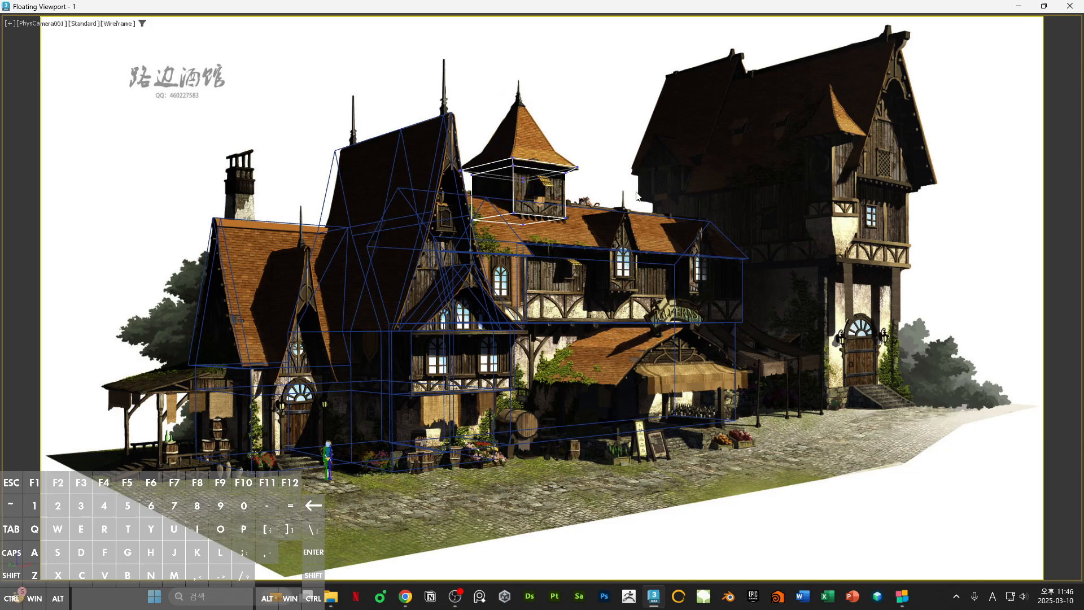
click(526, 169)
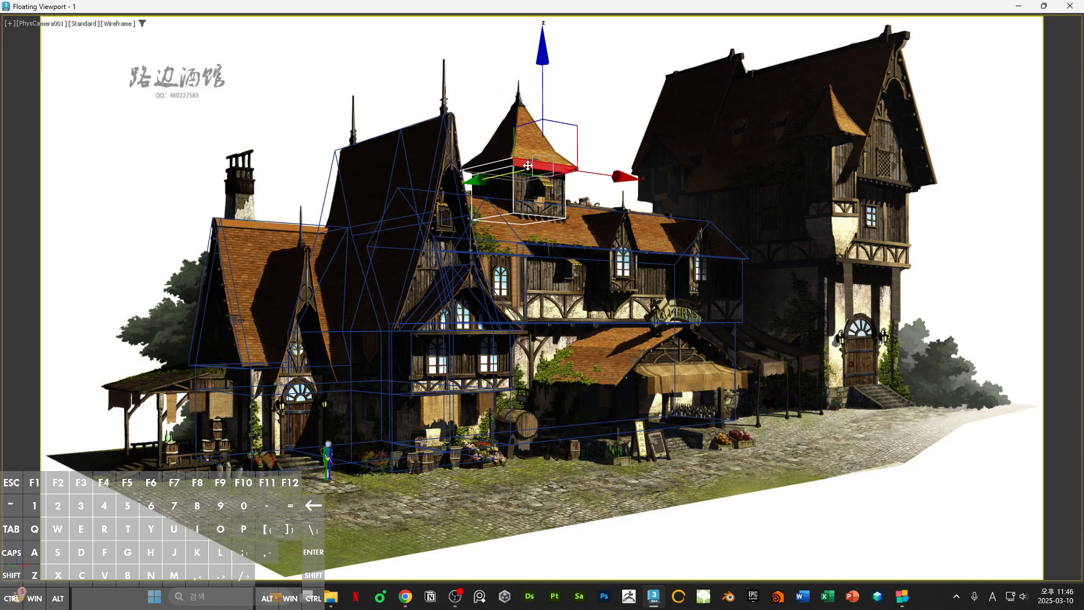
click(508, 167)
drag(514, 127, 543, 207)
key(r)
click(545, 209)
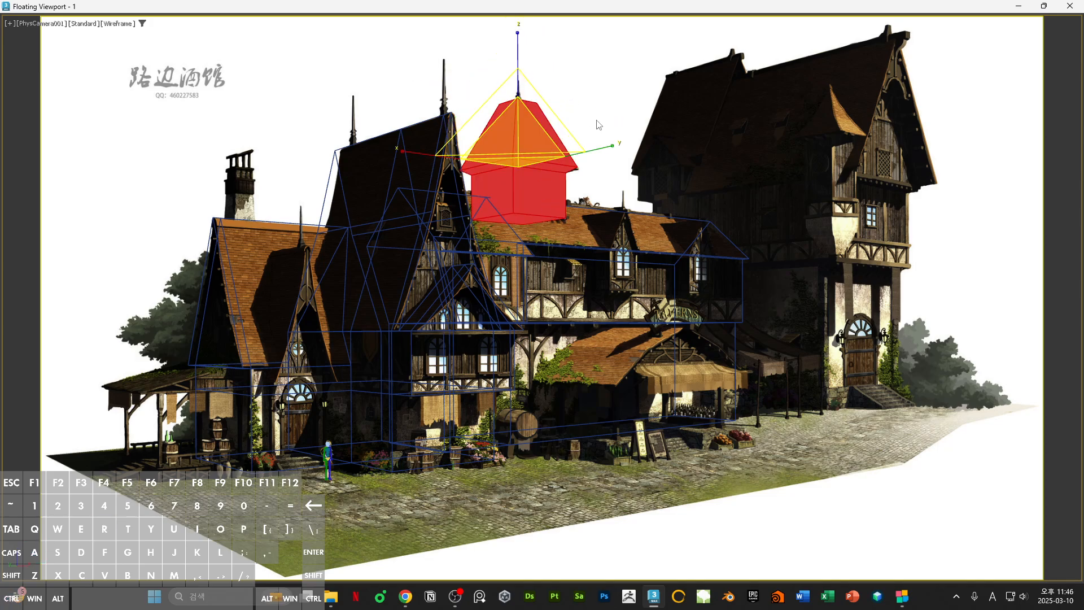
- Select the roof's top vertices and scale them together into a narrow peak at the base of the finial
key(1)
drag(497, 95, 559, 128)
drag(521, 77, 528, 104)
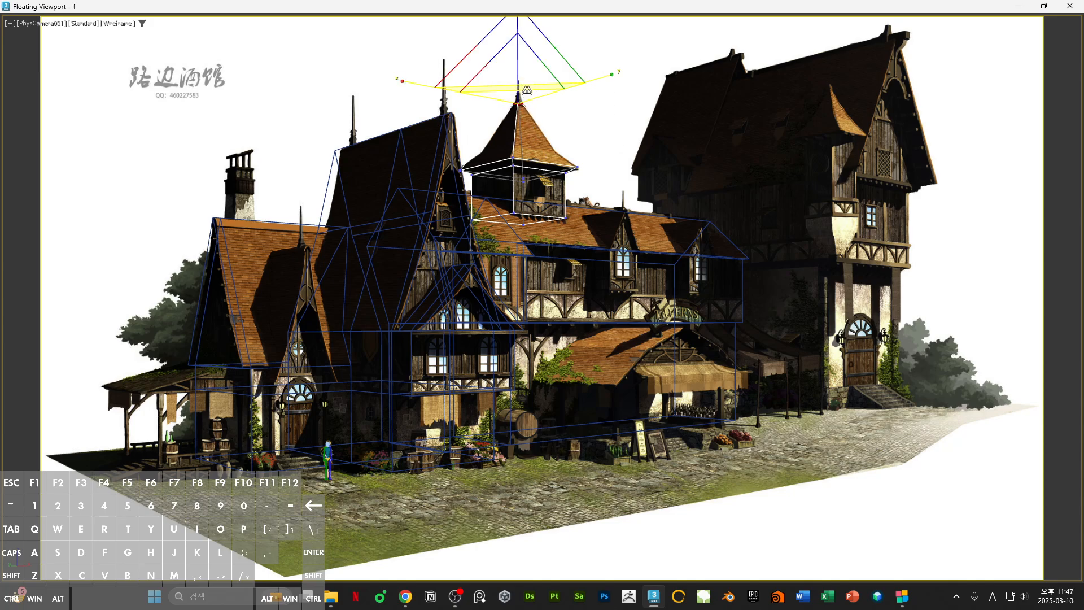
- Extrude the small peak face upward along the finial and scale its end down to a point
key(w)
key(4)
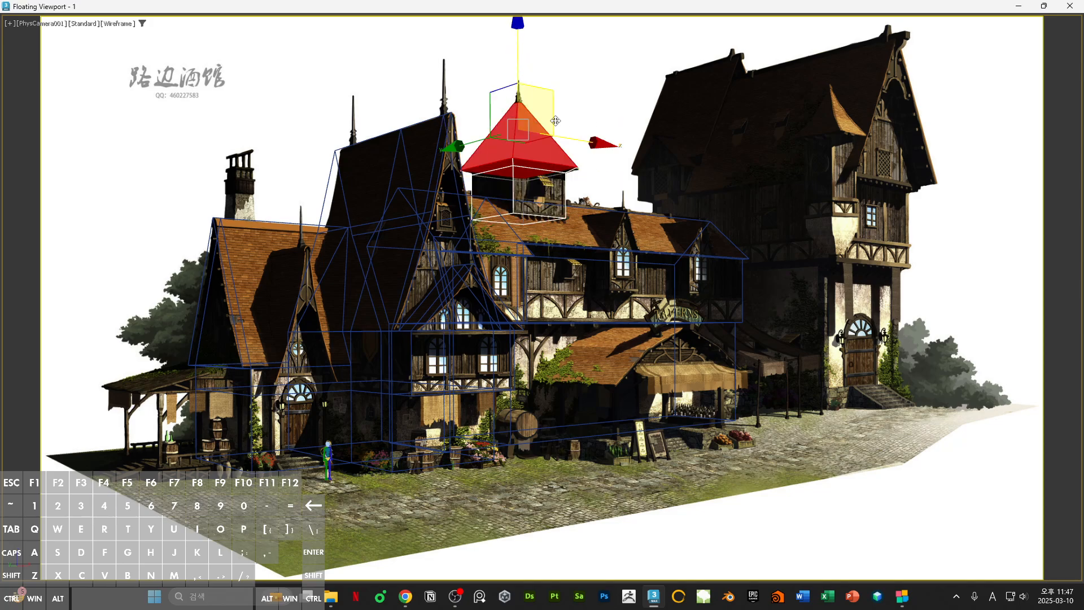
alt+drag(424, 142, 779, 198)
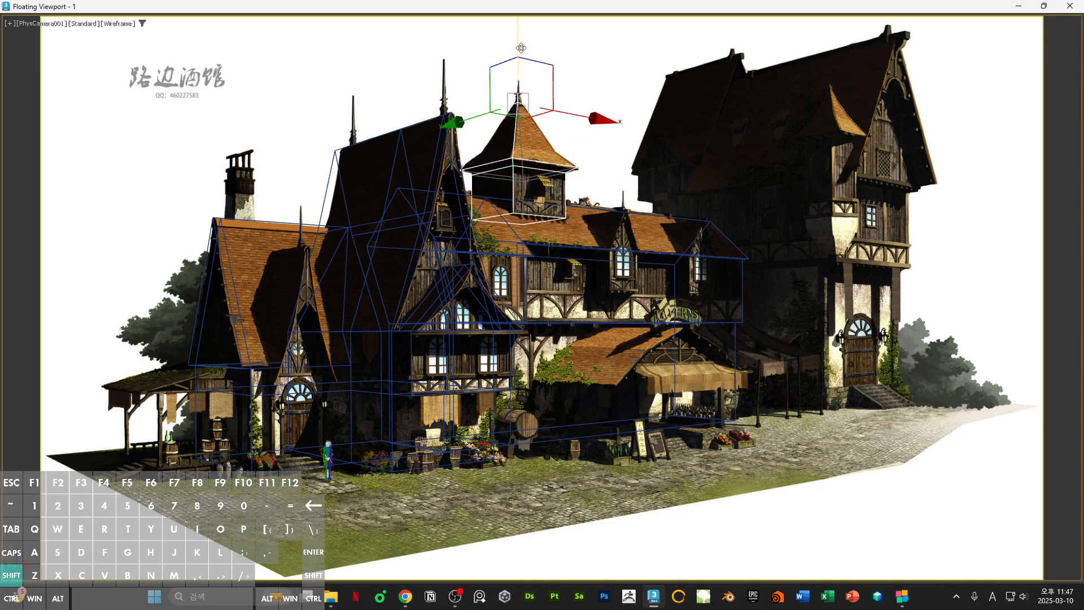
key(r)
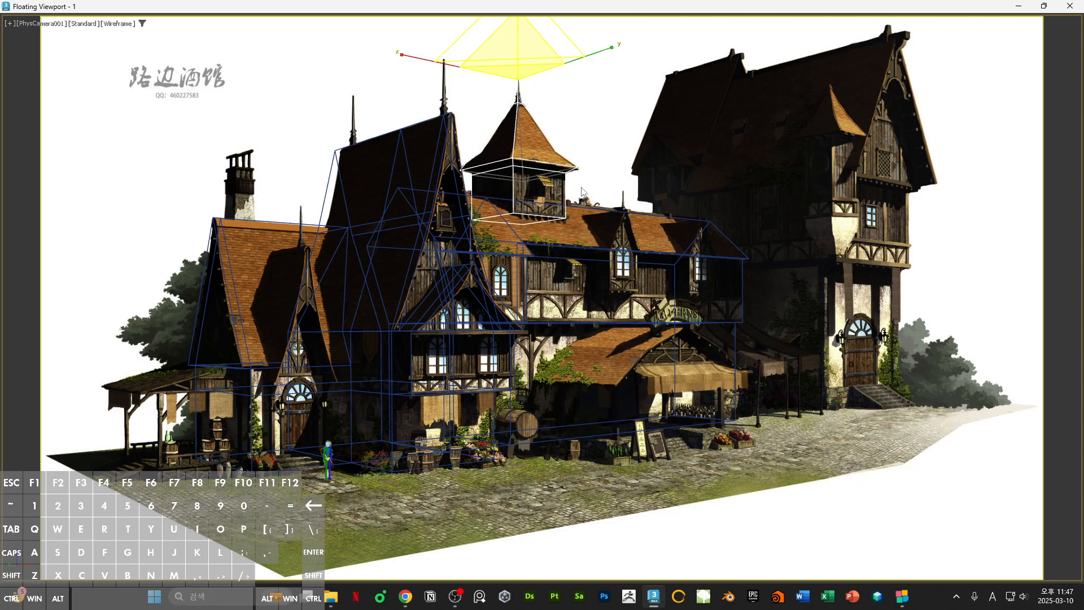
key(w)
key(ctrl+a)
click(697, 140)
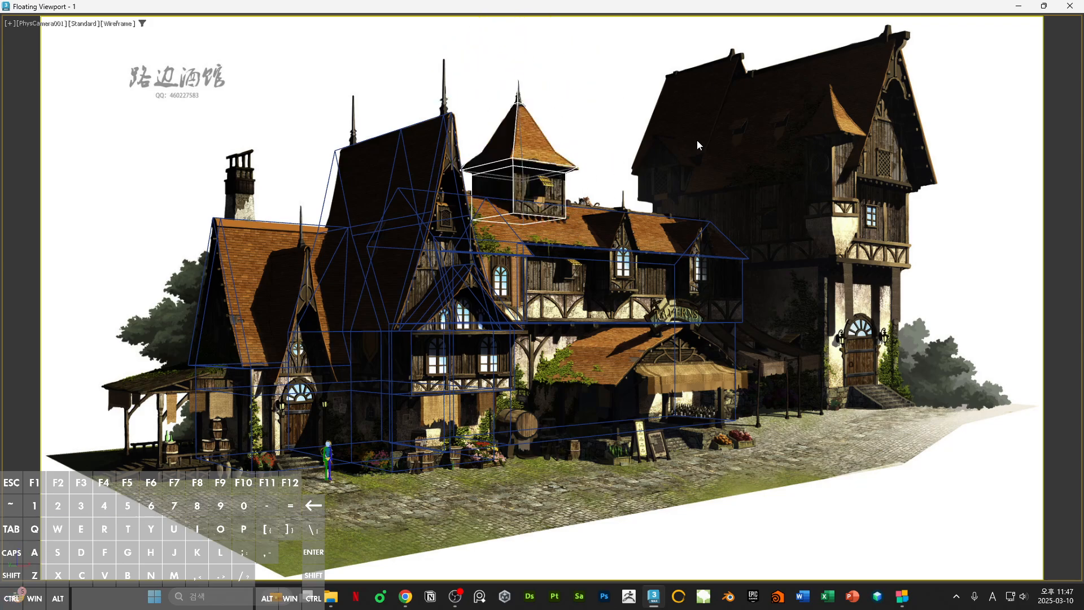
- Nudge the tower's lower part along X to match the reference and deselect the tower
key(4)
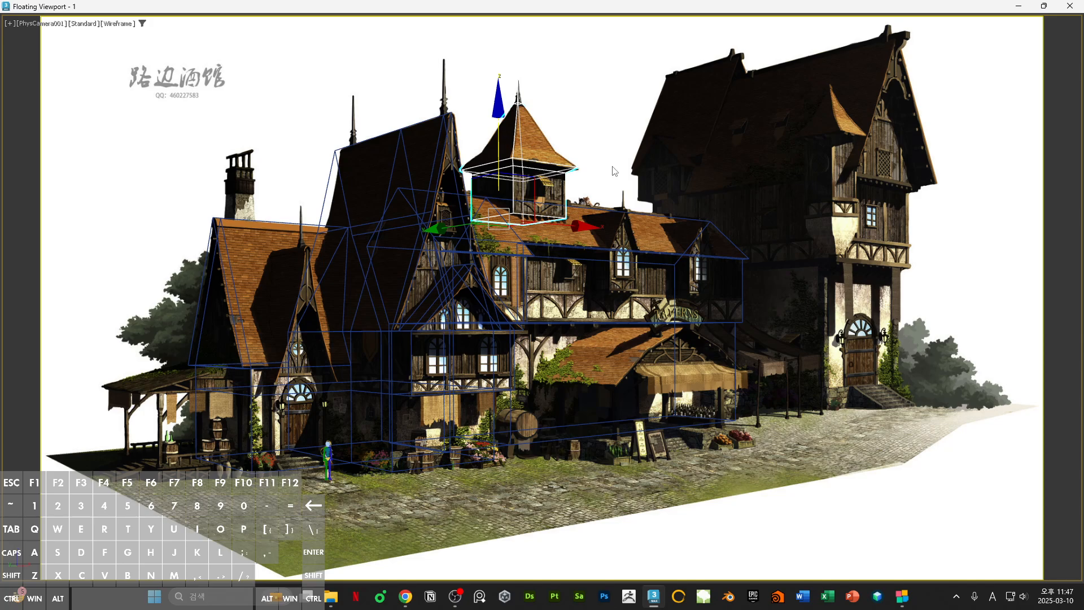
drag(578, 226, 579, 226)
click(631, 153)
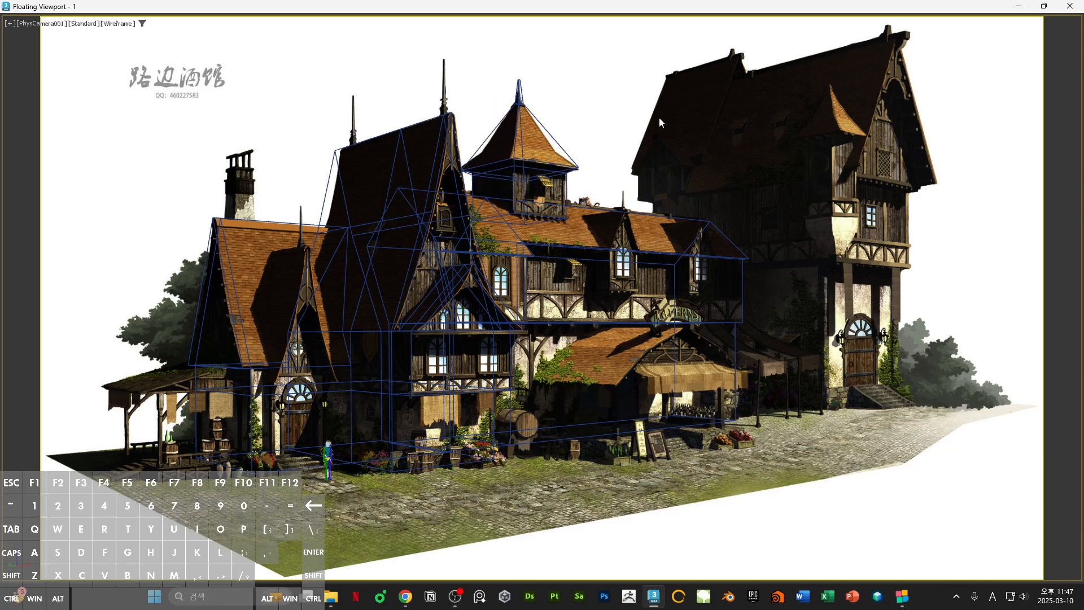
- Select the tower roof's sloping edges, move the floating camera viewport aside, and connect them with a new edge loop
click(540, 153)
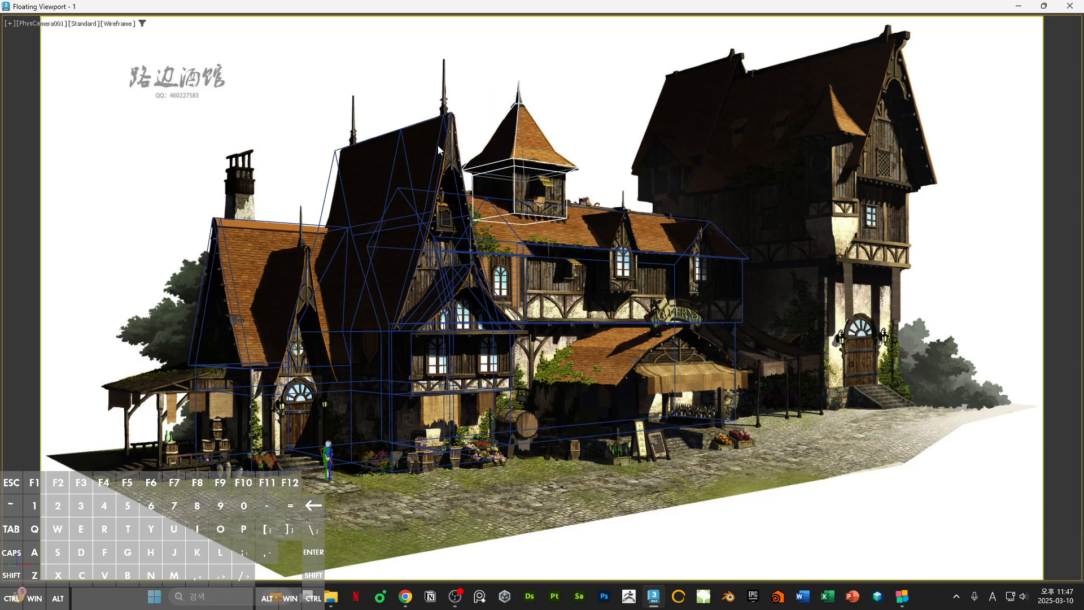
drag(657, 141, 568, 135)
drag(676, 17, 682, 125)
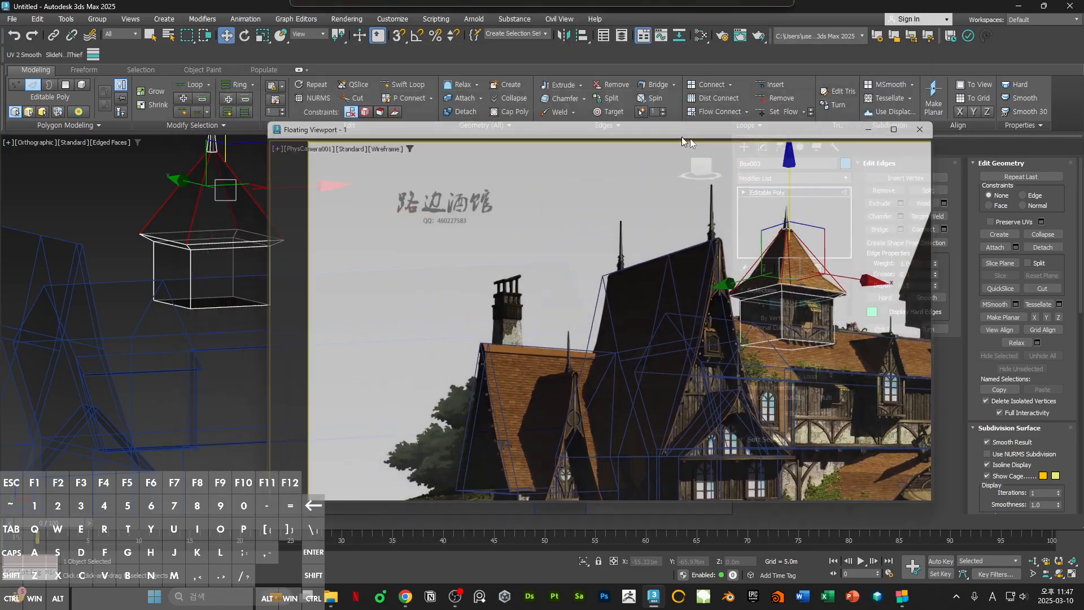
key(alt+1)
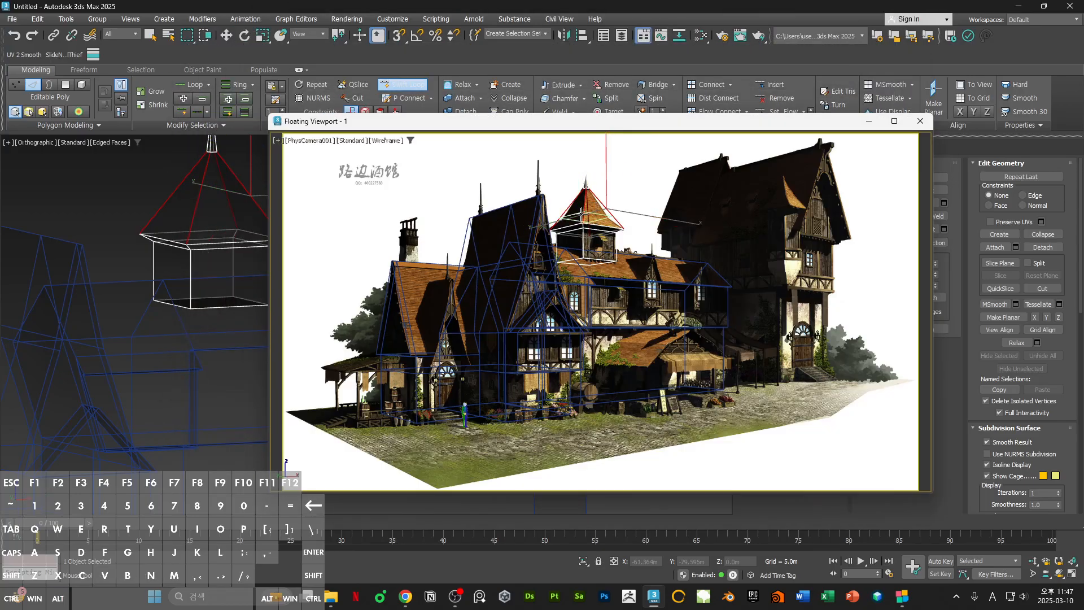
- Lower the new edge loop toward the eaves and scale it inward to give the tower roof a flared profile
key(w)
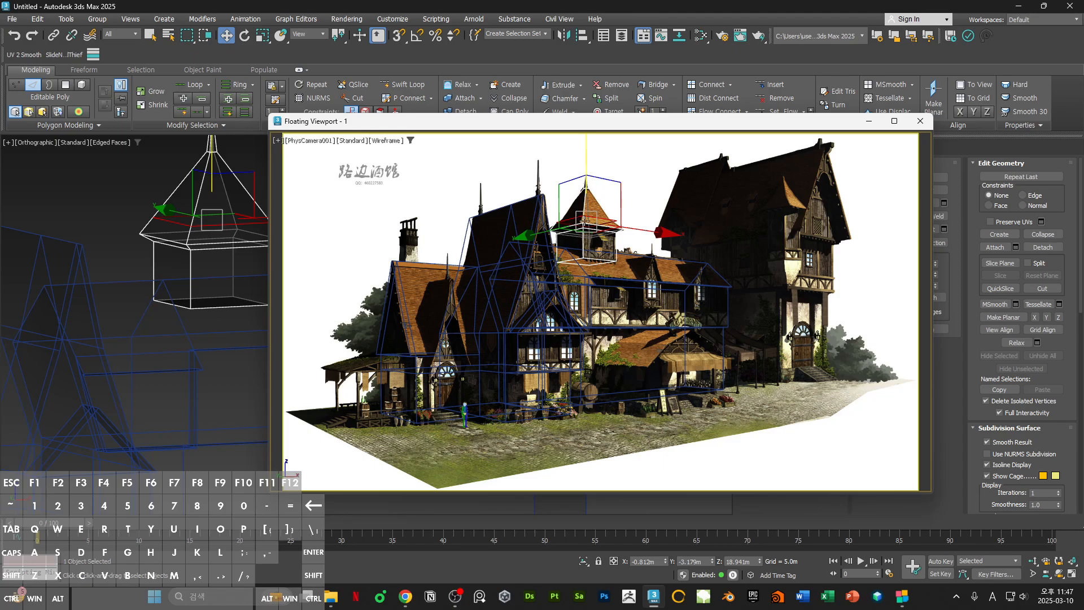
key(r)
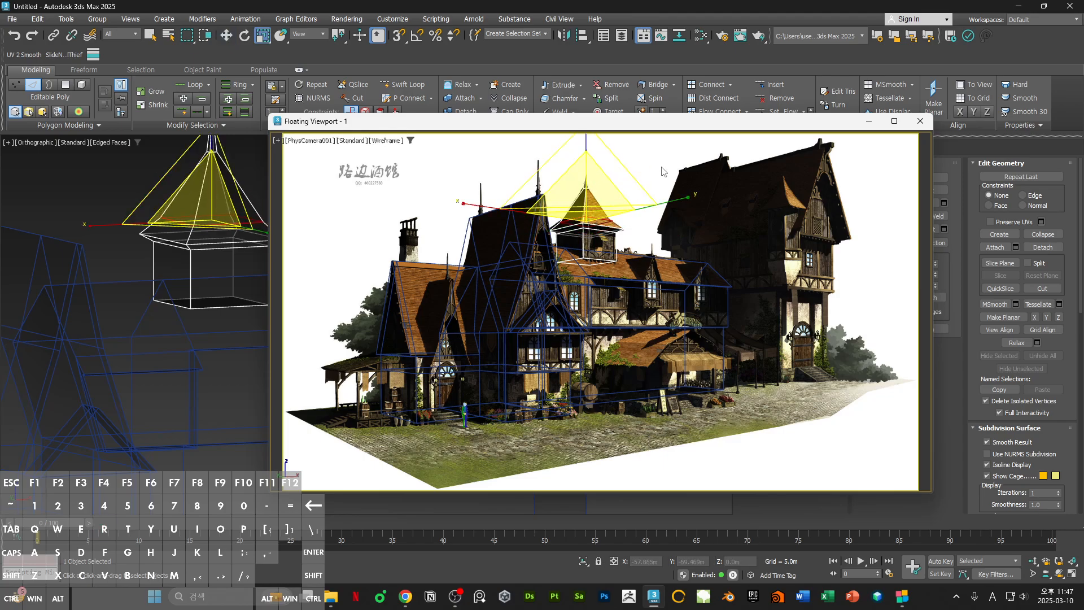
click(669, 219)
key(ctrl+a)
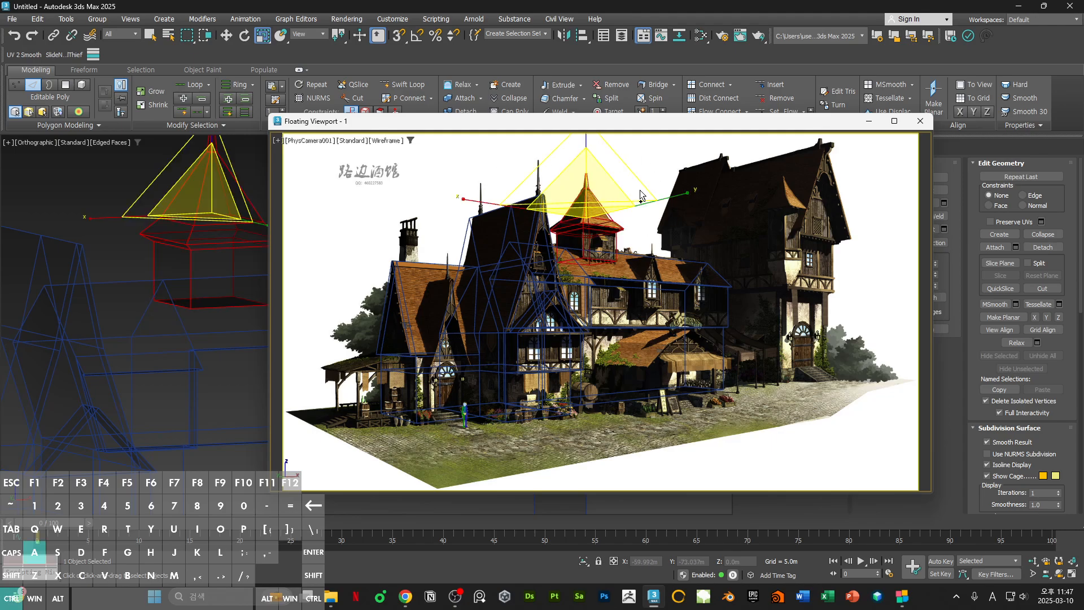
key(4)
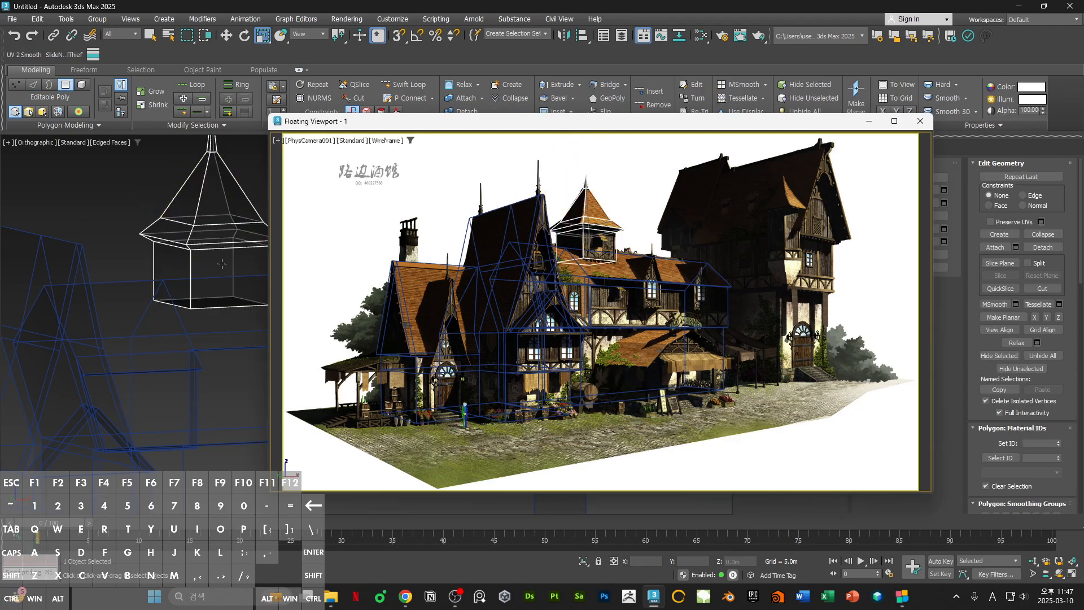
- Leave sub-object editing on the roof tower and center its pivot on the object with Affect Pivot Only
alt+middle_drag(144, 273, 223, 329)
scroll(206, 355, up, 3)
key(t)
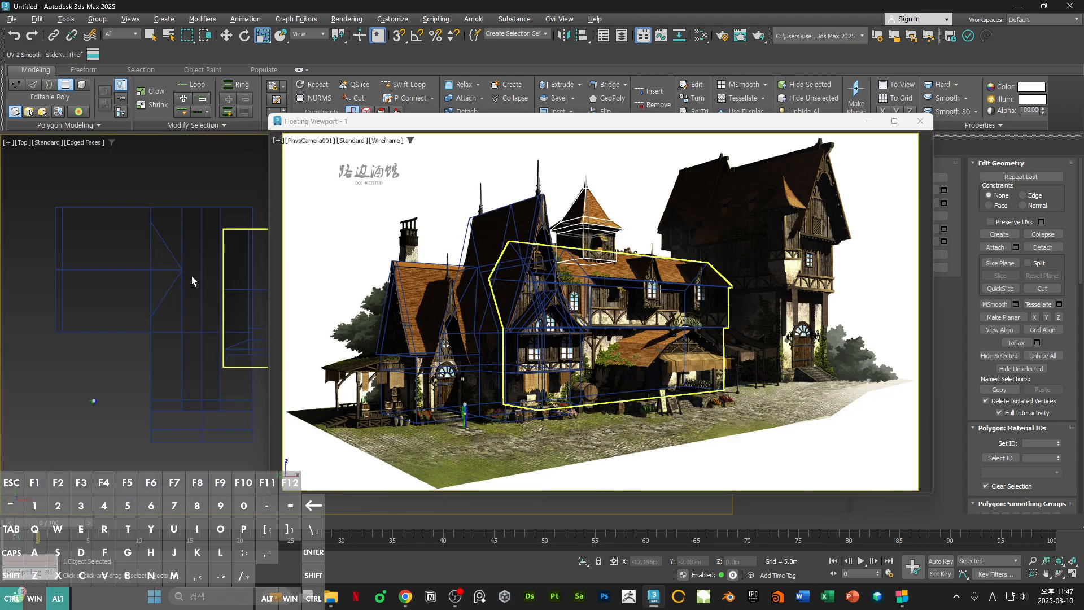
middle_drag(243, 268, 158, 258)
scroll(157, 287, up, 4)
scroll(210, 280, down, 1)
scroll(210, 280, down, 2)
drag(427, 120, 593, 287)
middle_drag(251, 295, 385, 261)
scroll(270, 260, down, 2)
middle_drag(269, 261, 303, 225)
key(1)
key(1)
click(780, 147)
click(797, 225)
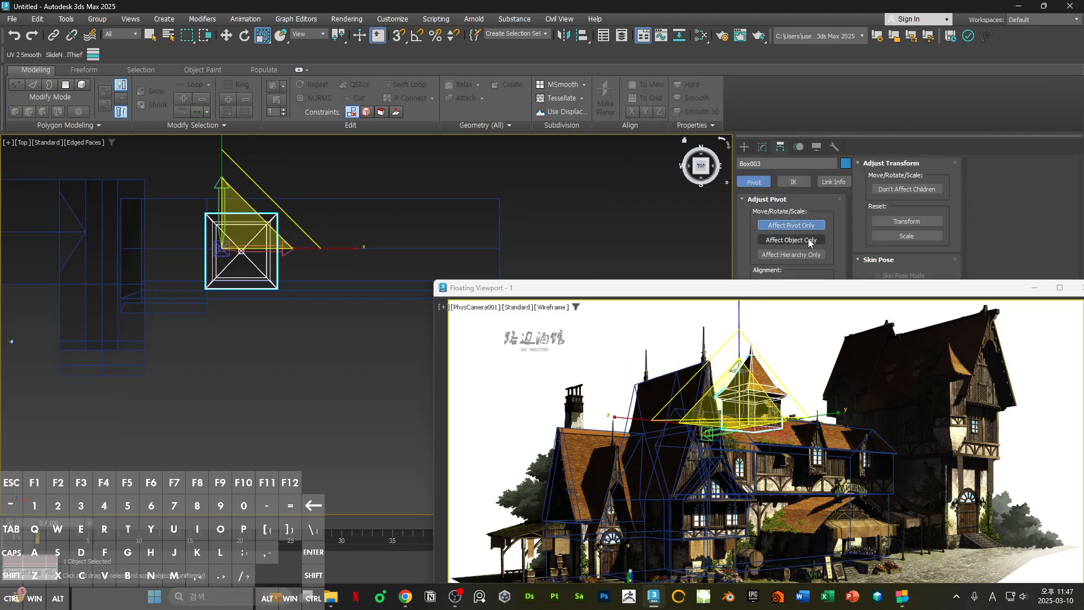
drag(804, 292, 782, 359)
click(795, 284)
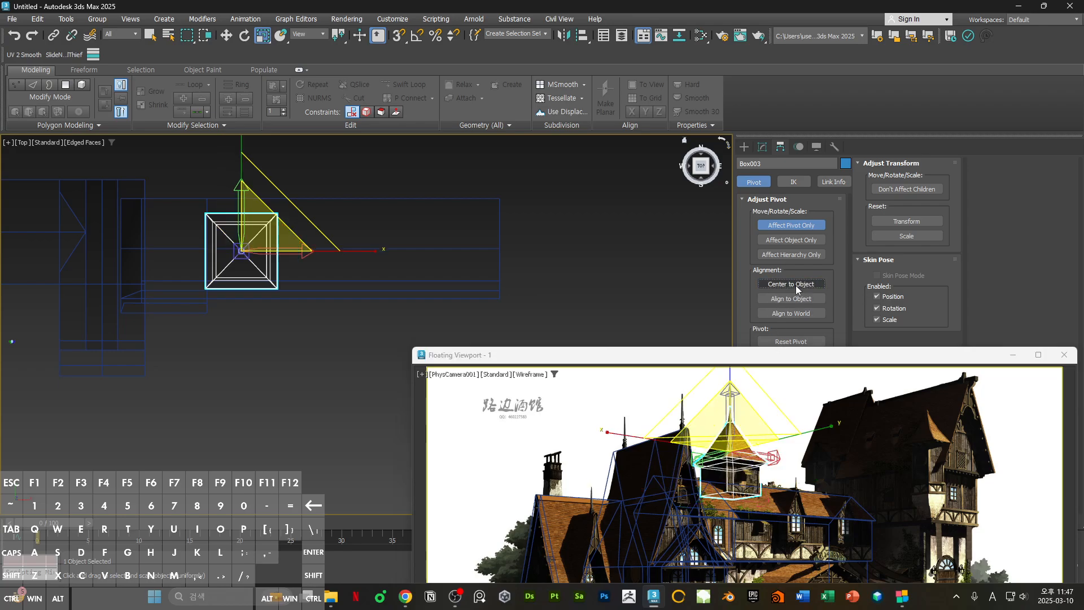
scroll(228, 207, up, 2)
key(w)
key(s)
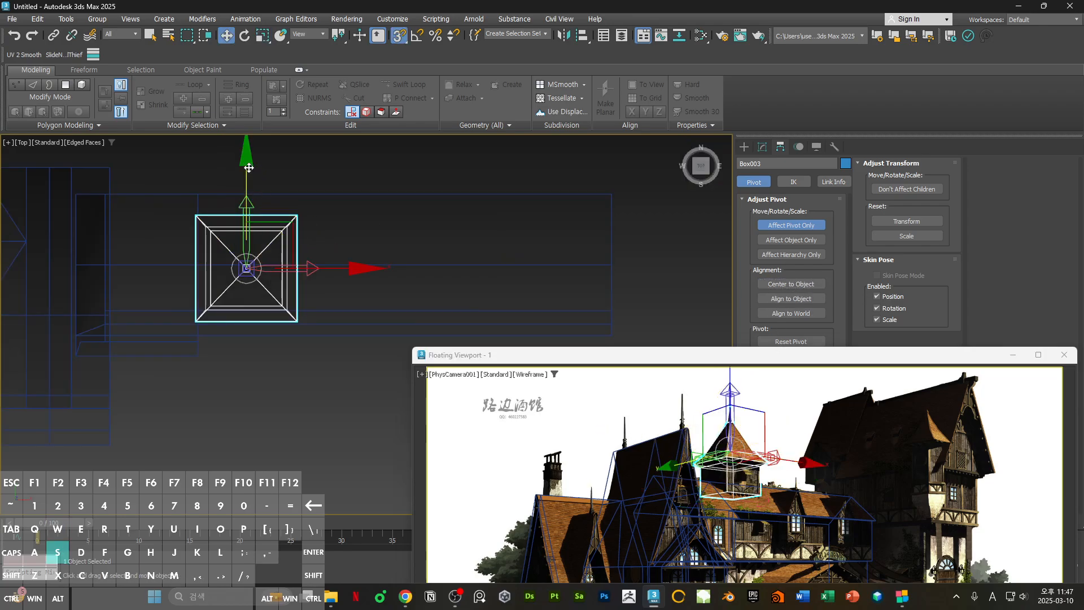
drag(246, 268, 612, 265)
scroll(612, 265, down, 1)
middle_drag(612, 265, 677, 290)
key(ctrl+z)
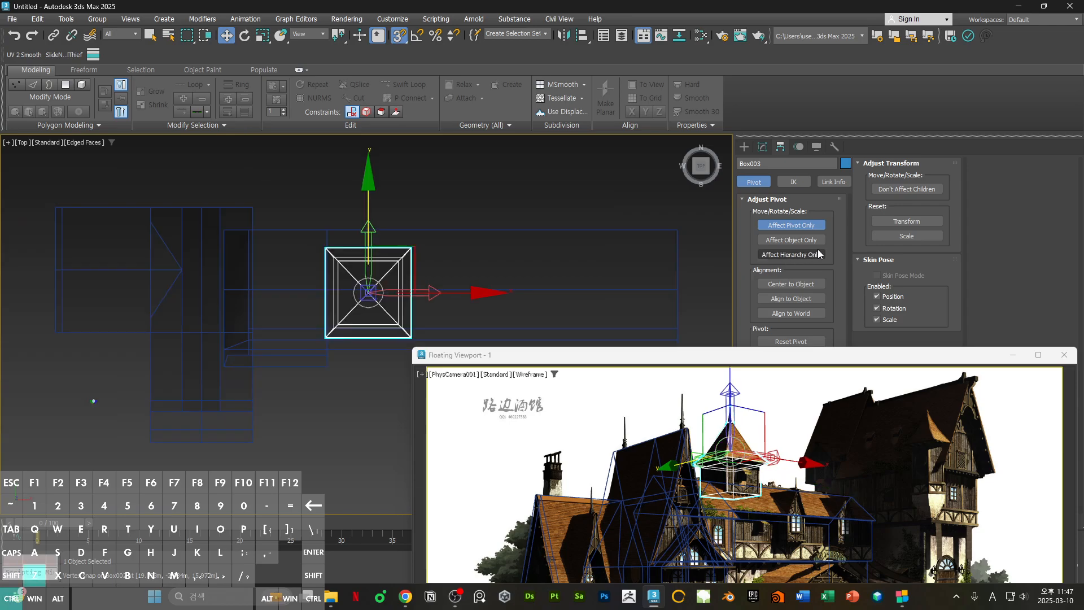
- Stop editing the pivot, snap the roof tower along Y onto the middle wing's roof ridge, and deselect the tower
click(791, 225)
middle_drag(364, 201, 308, 152)
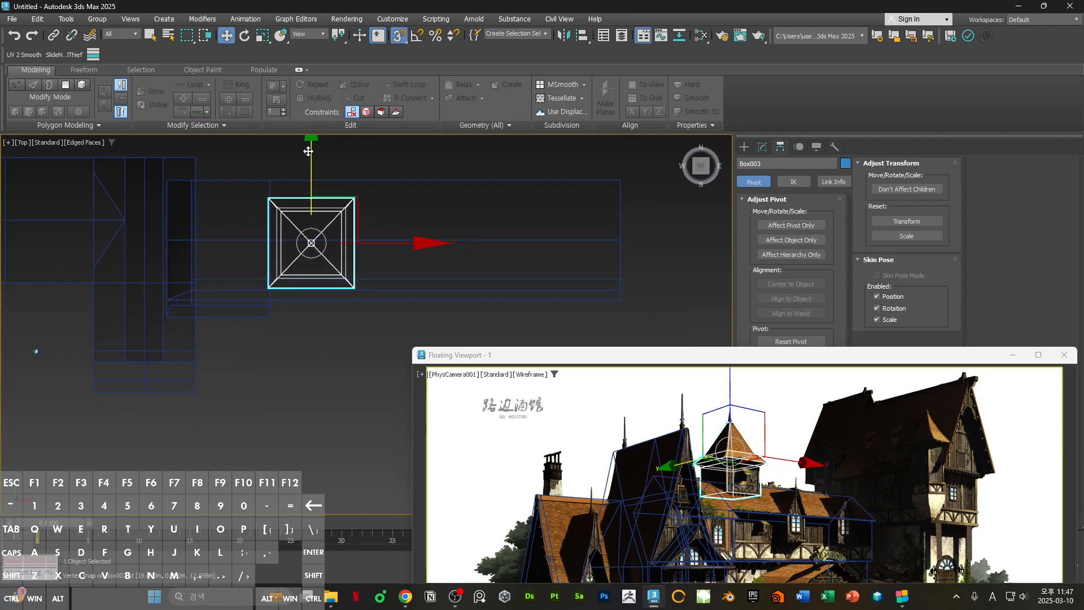
drag(309, 152, 618, 238)
click(692, 259)
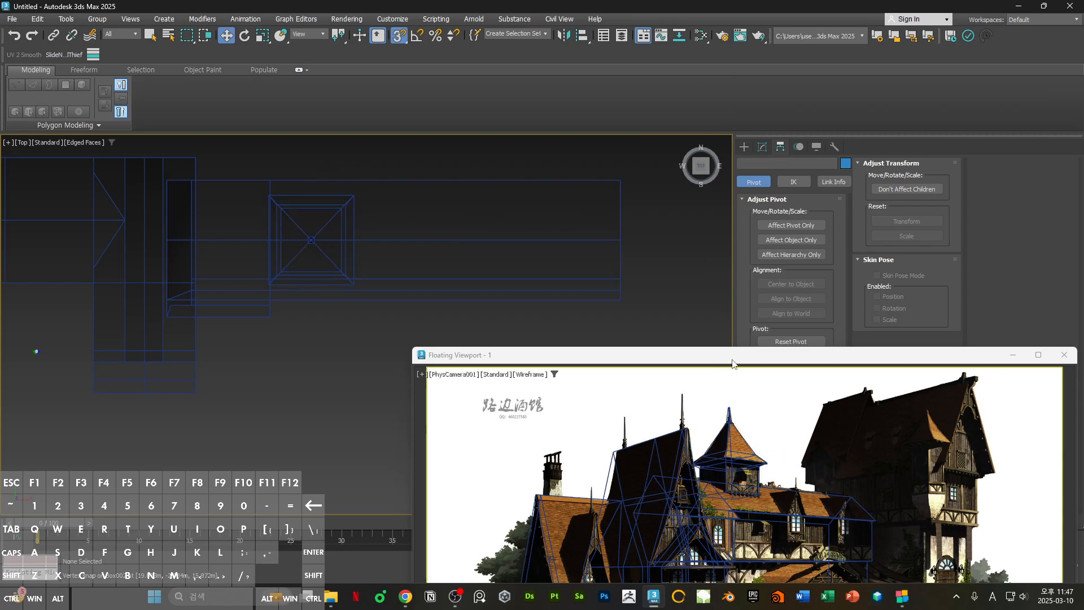
- Create a new standard box from the front view over the middle wing's facade as the base for a dormer
drag(732, 363, 754, 299)
scroll(344, 307, down, 5)
mouse_move(345, 306)
alt+middle_down()
mouse_move(379, 241)
mouse_move(364, 308)
alt+middle_up()
scroll(404, 212, up, 5)
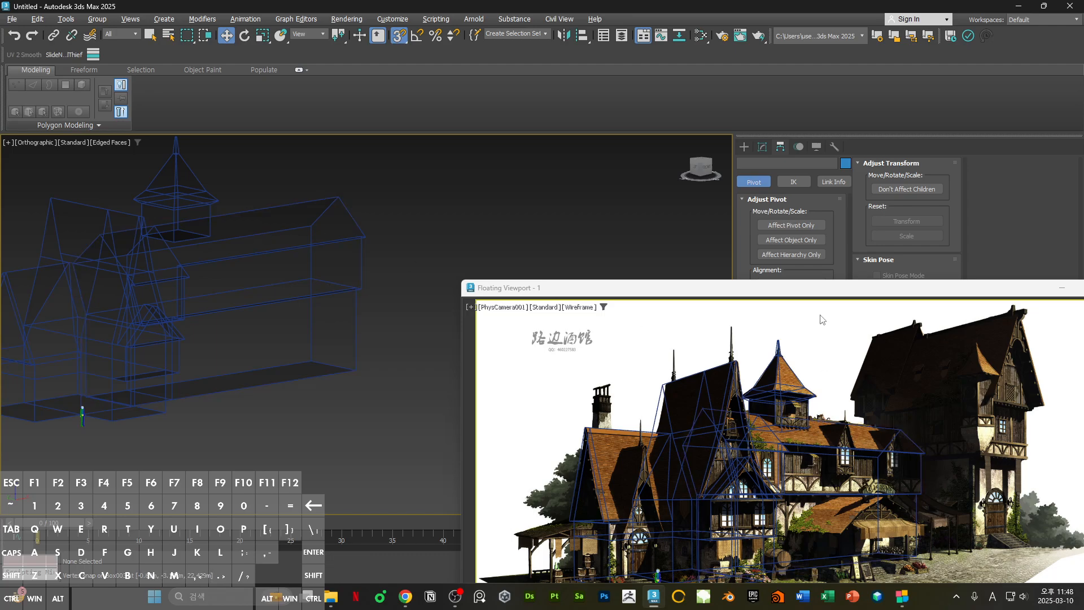
drag(807, 287, 722, 134)
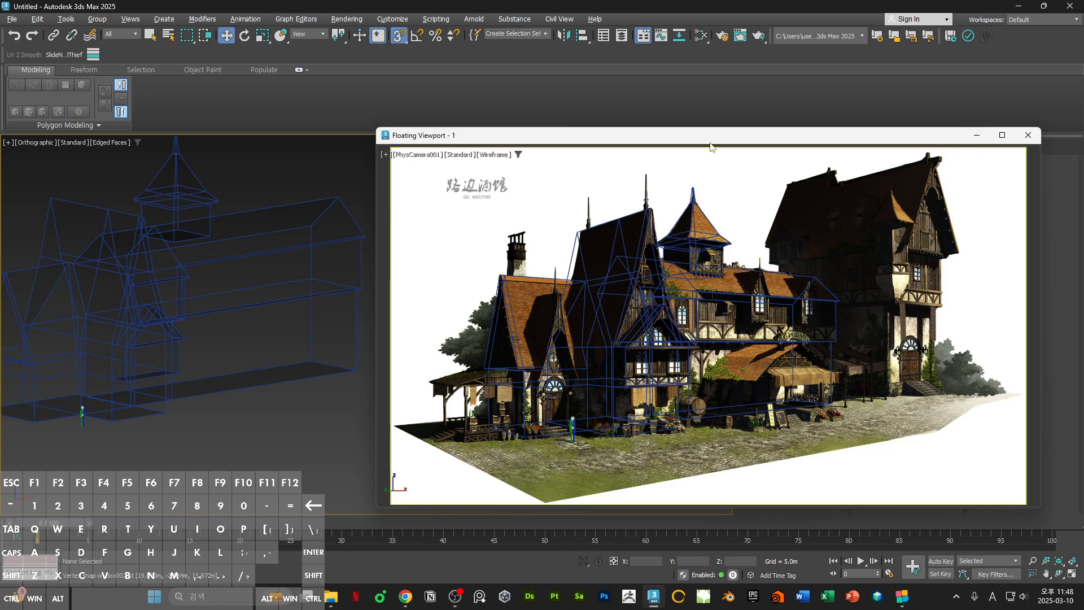
drag(711, 141, 892, 345)
click(744, 146)
click(764, 222)
key(f)
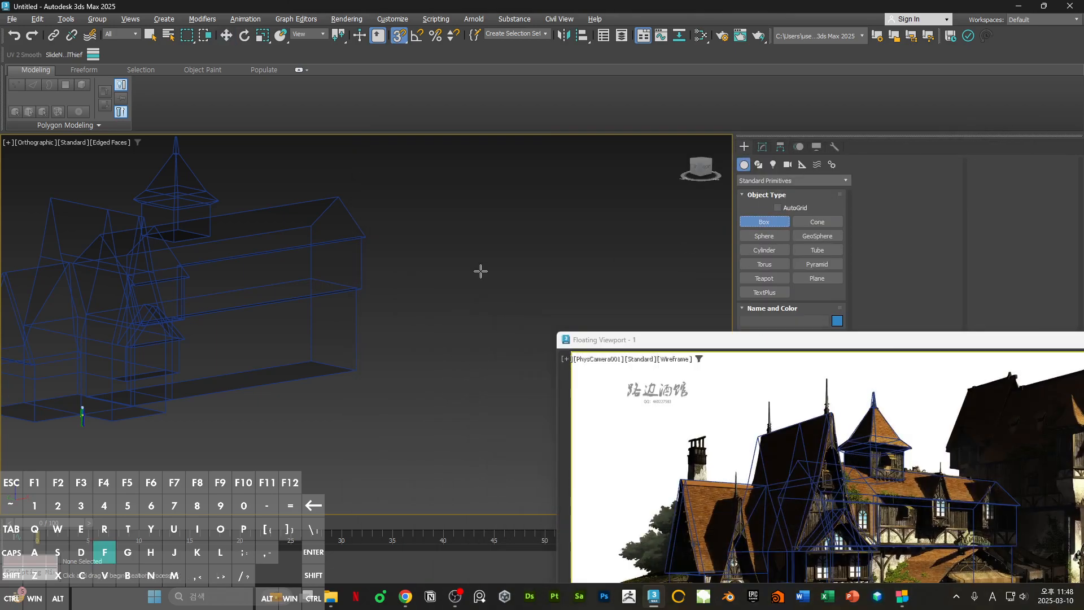
ctrl+alt+middle_drag(354, 249, 405, 303)
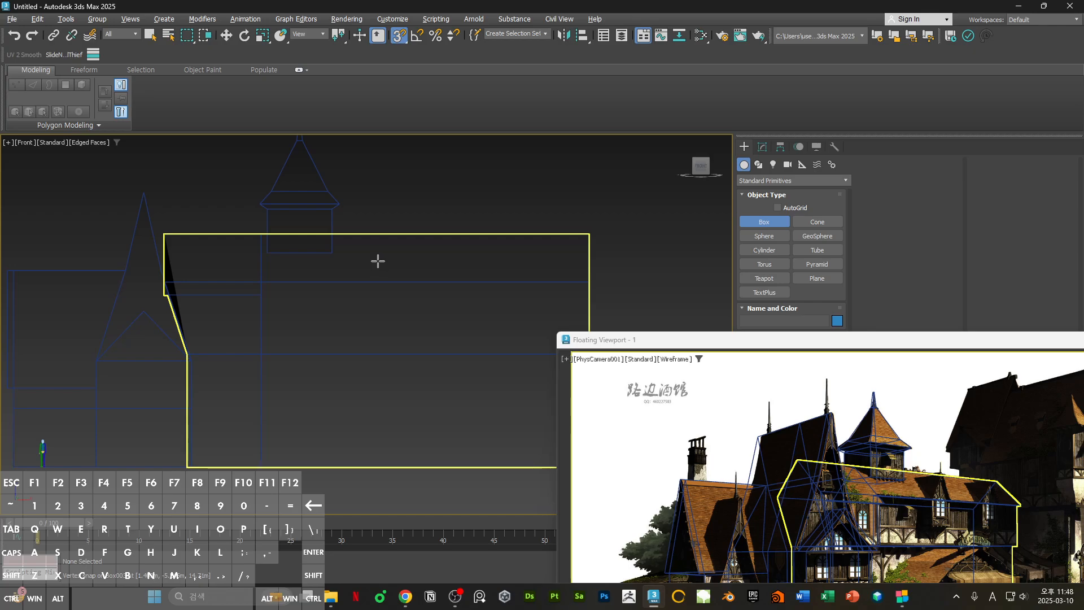
drag(372, 257, 401, 347)
click(367, 236)
- Convert the new dormer box to an Editable Poly
ctrl+alt+middle_drag(360, 236, 413, 207)
key(w)
right_click(413, 206)
mouse_move(452, 348)
click(542, 358)
- Reset the dormer box's transform with Reset XForm and collapse it back to Editable Poly
click(835, 147)
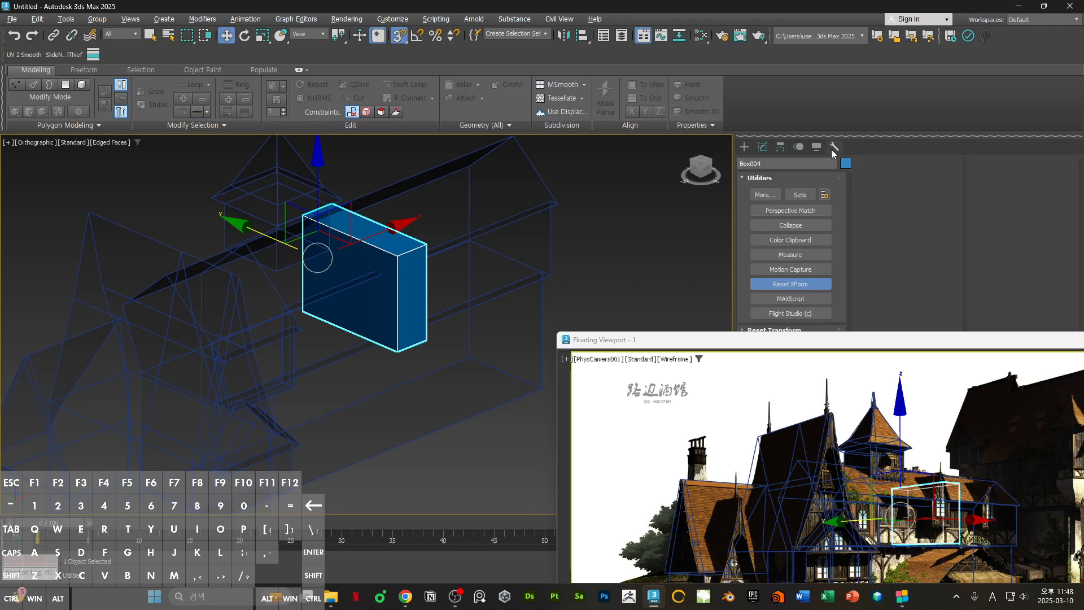
click(791, 284)
drag(801, 340, 767, 405)
click(782, 354)
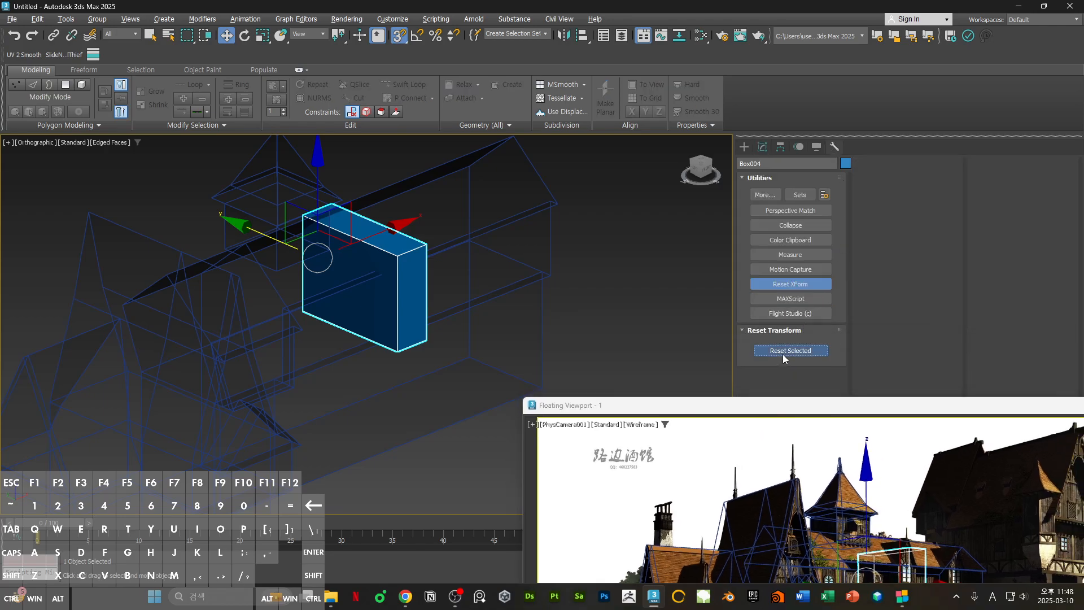
right_click(533, 215)
click(623, 354)
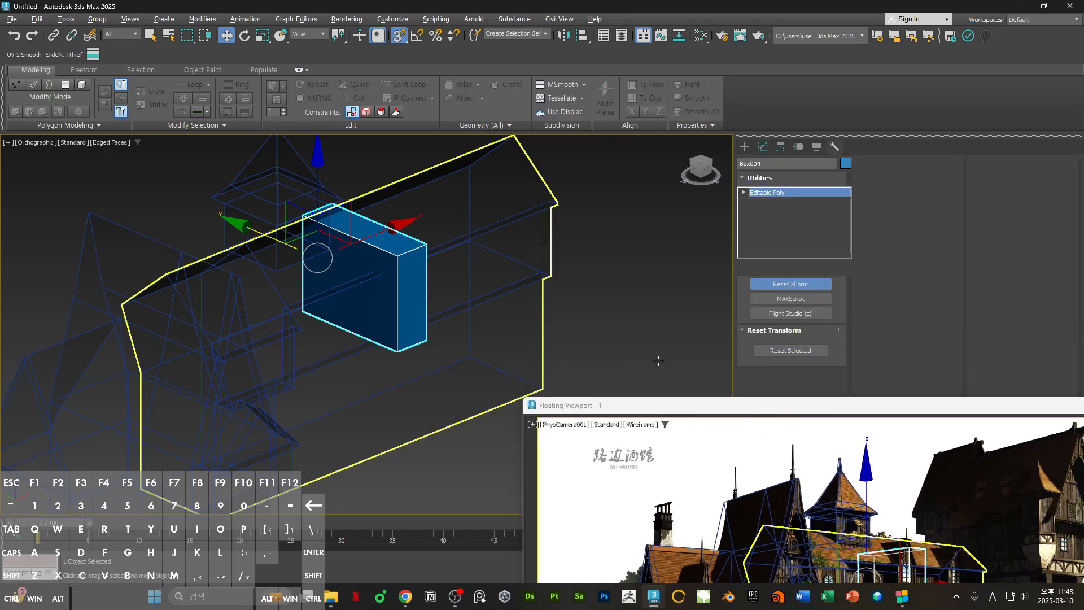
- Center the dormer box's pivot on the object and leave pivot editing
click(780, 148)
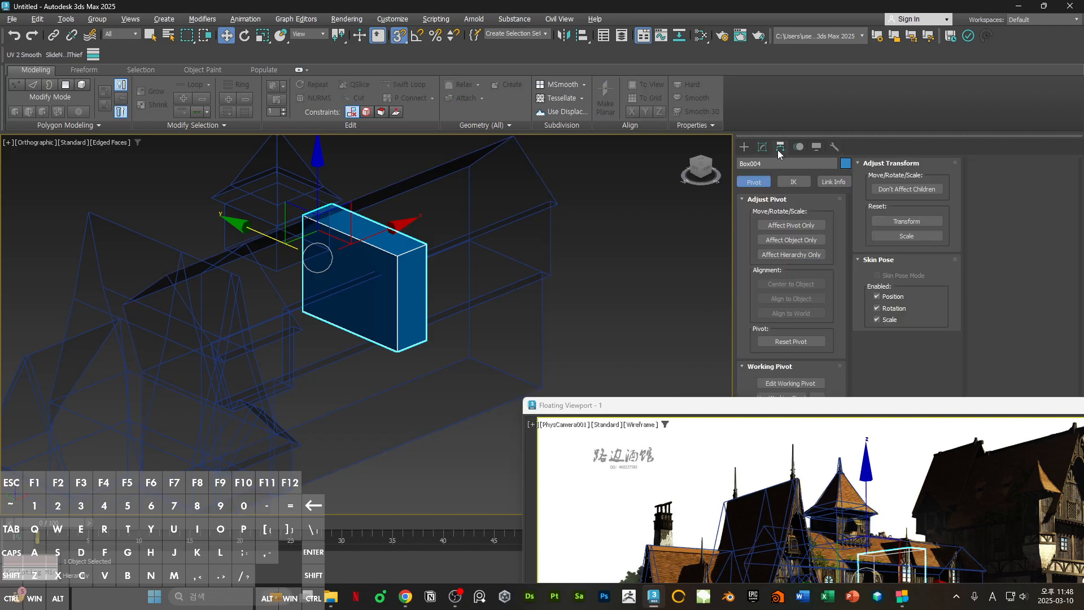
click(796, 225)
click(795, 285)
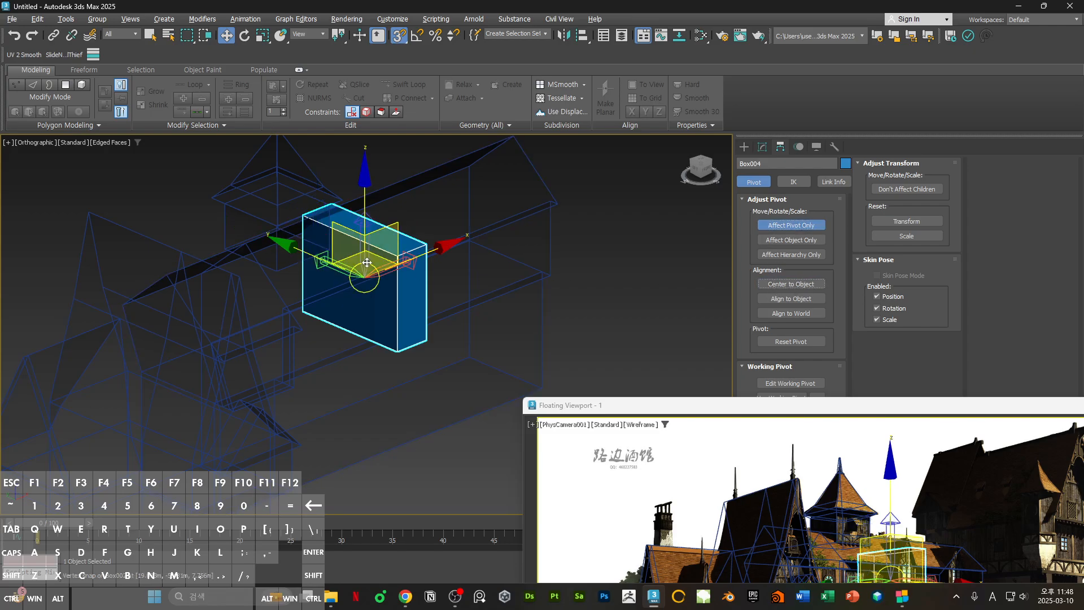
click(812, 228)
- Turn off snapping and assign the see-through physical material Material #44 to the dormer box
drag(621, 405, 571, 157)
middle_drag(378, 324, 318, 316)
key(s)
key(m)
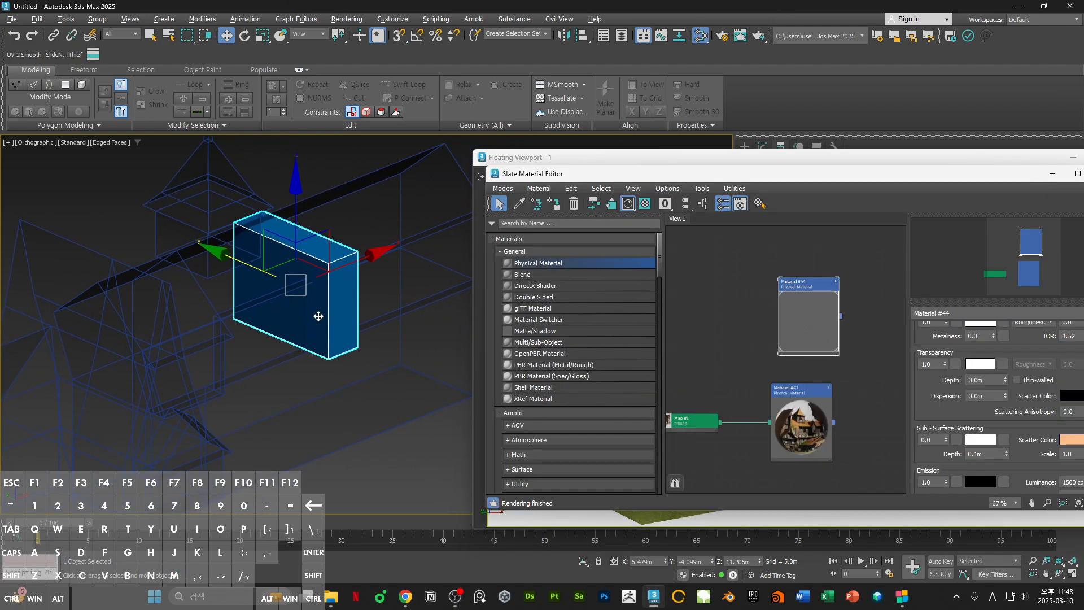
click(554, 204)
key(m)
- Reselect the dormer box and move its front face back along Y to make the box shallower
alt+middle_drag(357, 333, 346, 289)
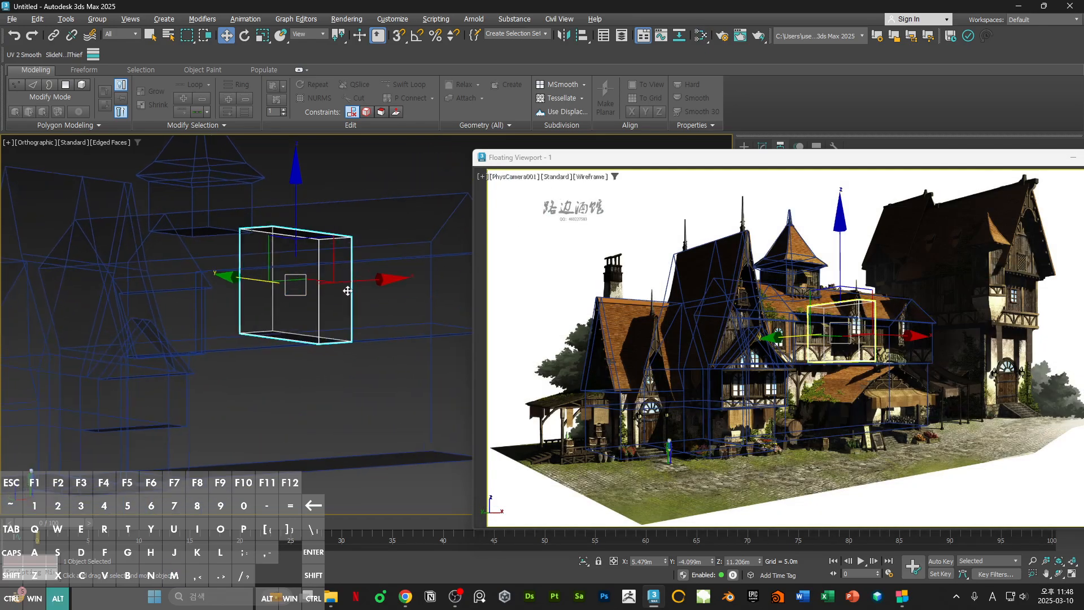
click(375, 487)
click(303, 280)
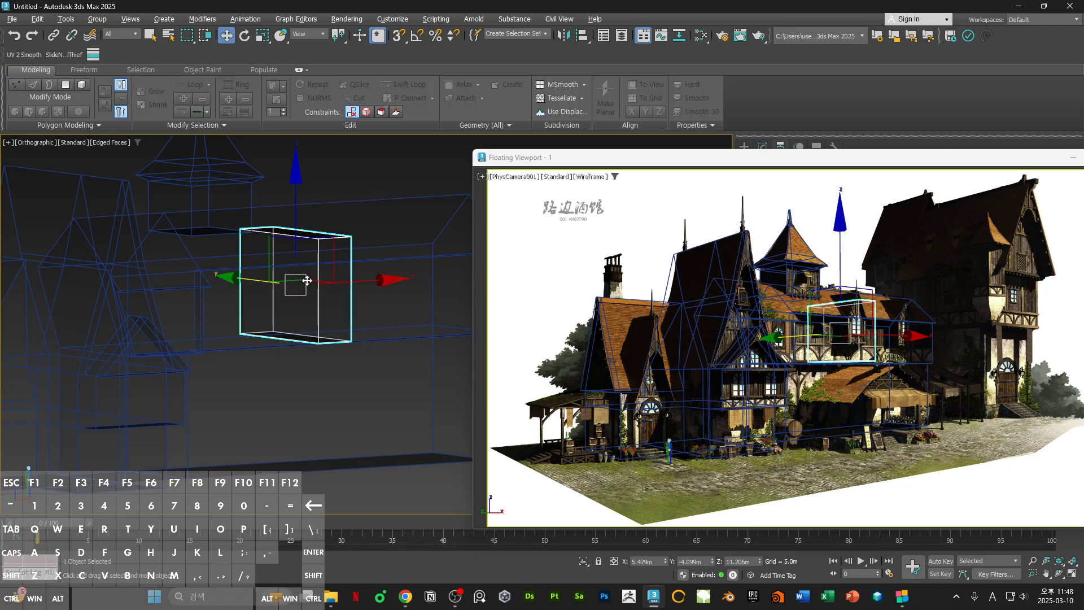
scroll(305, 282, up, 4)
key(4)
click(347, 297)
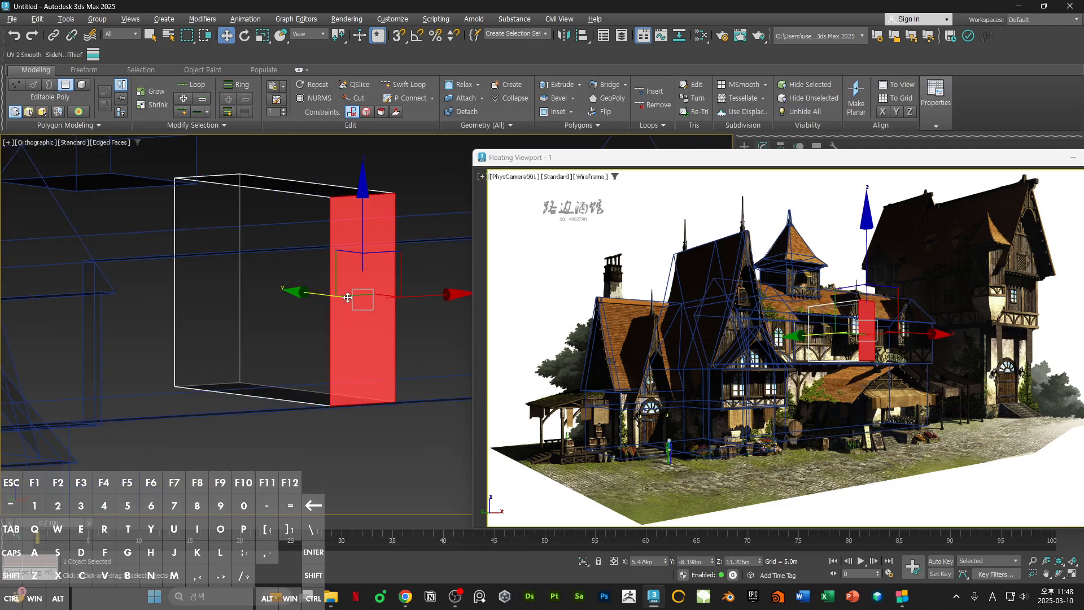
drag(303, 292, 275, 294)
- Lower the dormer box's top face and raise its bottom face to shorten the box toward the reference window's height
alt+middle_drag(275, 293, 297, 282)
middle_drag(294, 253, 333, 312)
click(336, 233)
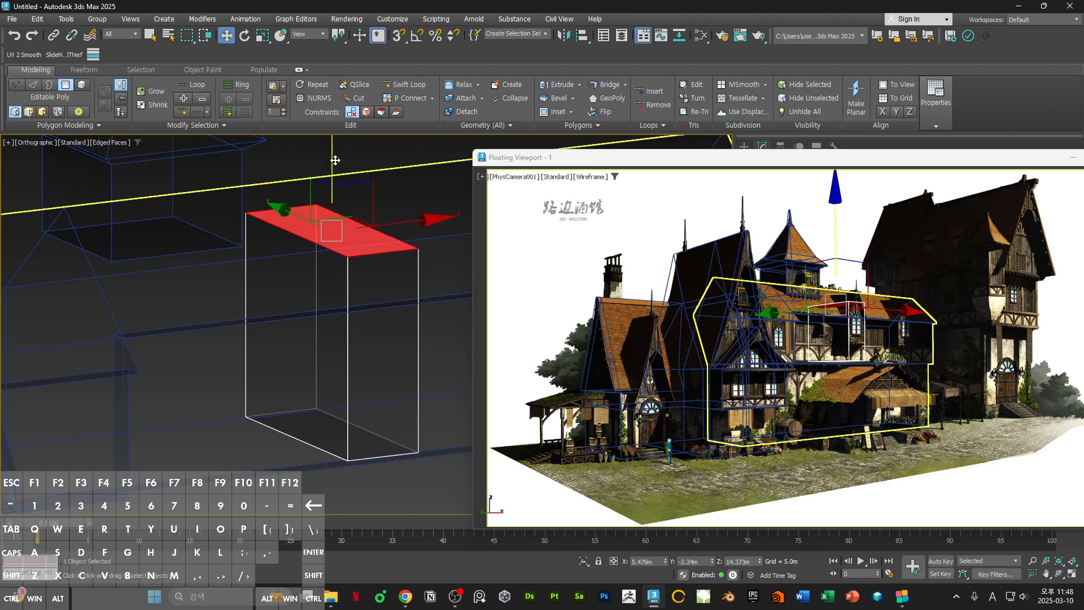
drag(334, 160, 333, 211)
scroll(333, 212, down, 3)
mouse_move(353, 314)
alt+middle_down()
mouse_move(342, 274)
mouse_move(335, 322)
alt+middle_up()
click(341, 318)
scroll(336, 308, up, 2)
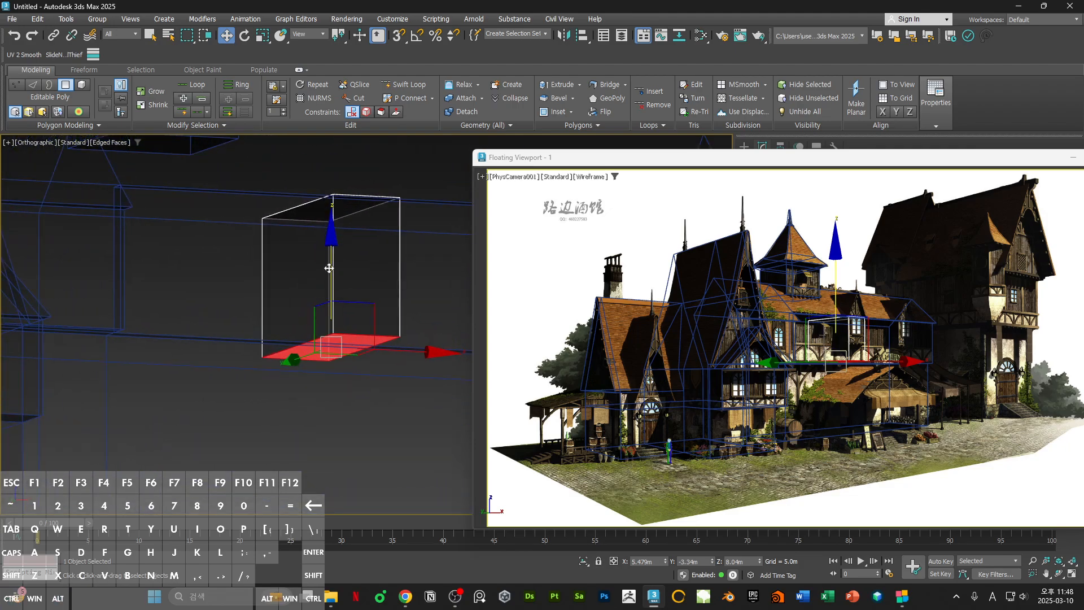
drag(327, 263, 322, 213)
- Narrow the dormer box to the reference window's width by moving its left-side vertices inward in the enlarged camera view
double_click(822, 159)
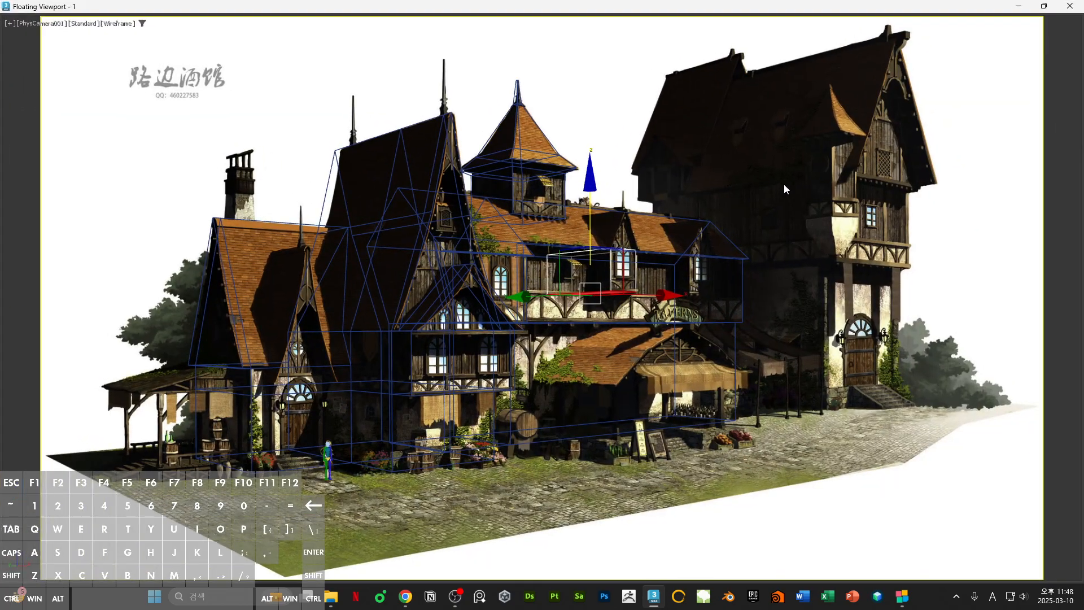
key(1)
drag(583, 337, 527, 239)
drag(518, 280, 600, 292)
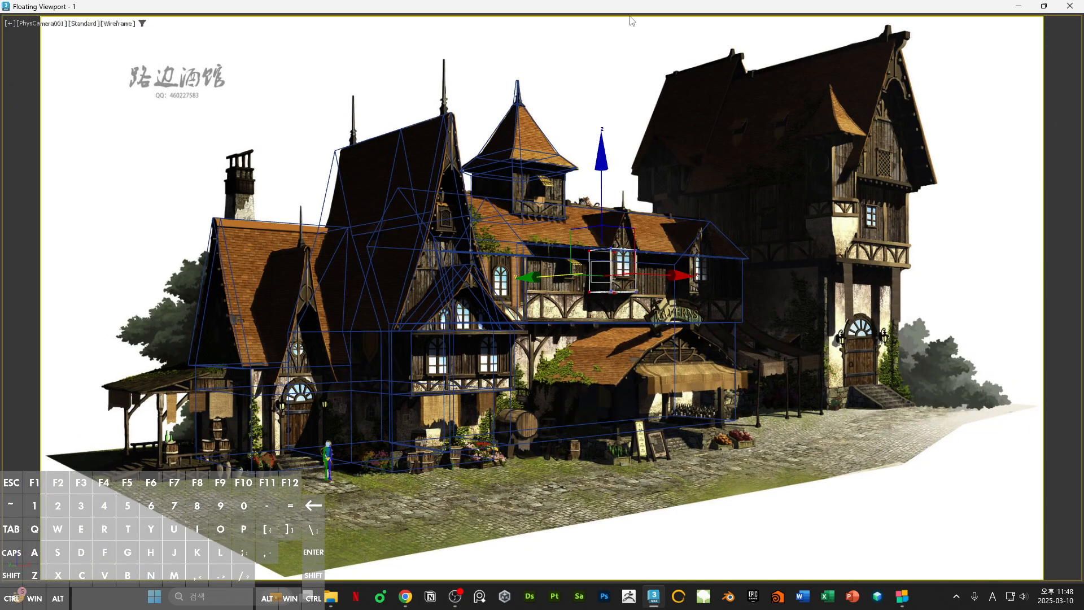
drag(631, 7, 841, 274)
- Snap the dormer box's rear vertices forward along Y to the middle wing's front wall
alt+middle_drag(343, 255, 275, 321)
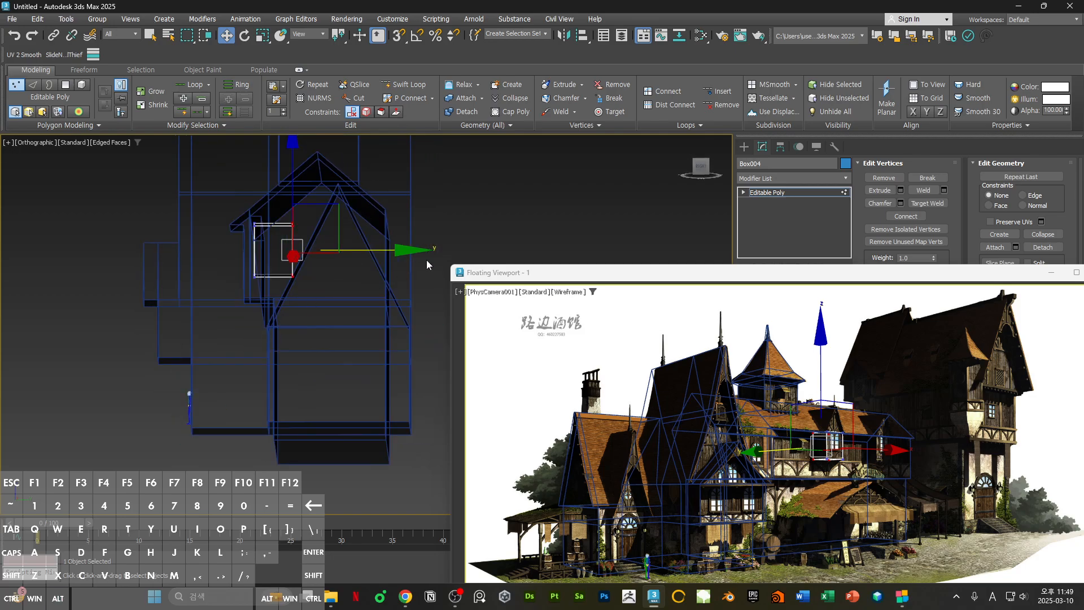
key(s)
drag(410, 249, 265, 329)
alt+middle_drag(265, 328, 412, 324)
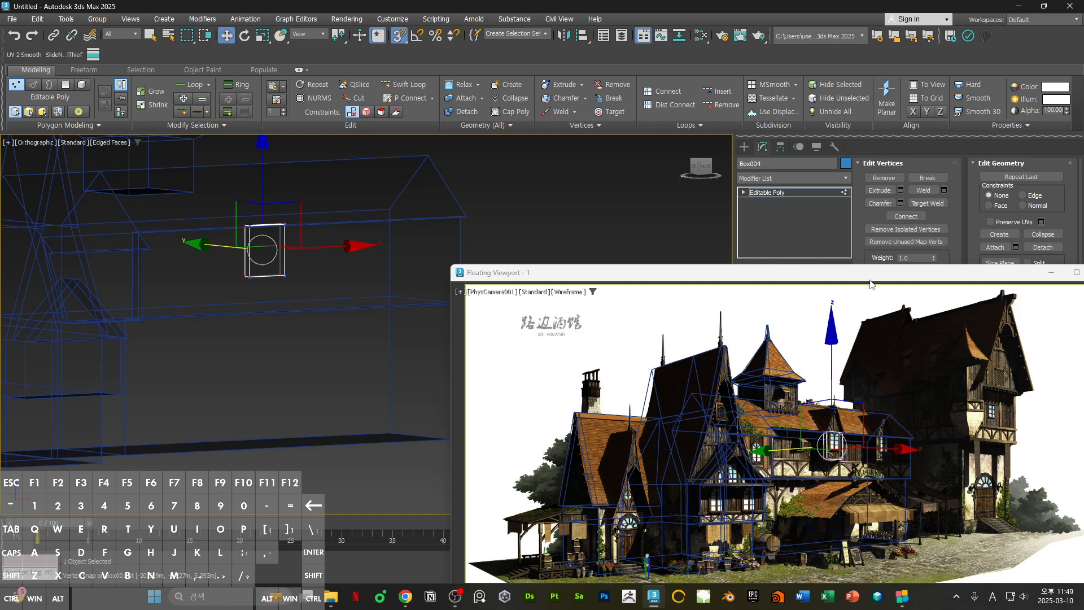
- Turn off snapping and extrude the dormer box's top face upward about 2.7 m to reach the reference gable's peak
drag(843, 274, 870, 175)
scroll(163, 249, up, 3)
middle_drag(163, 249, 196, 309)
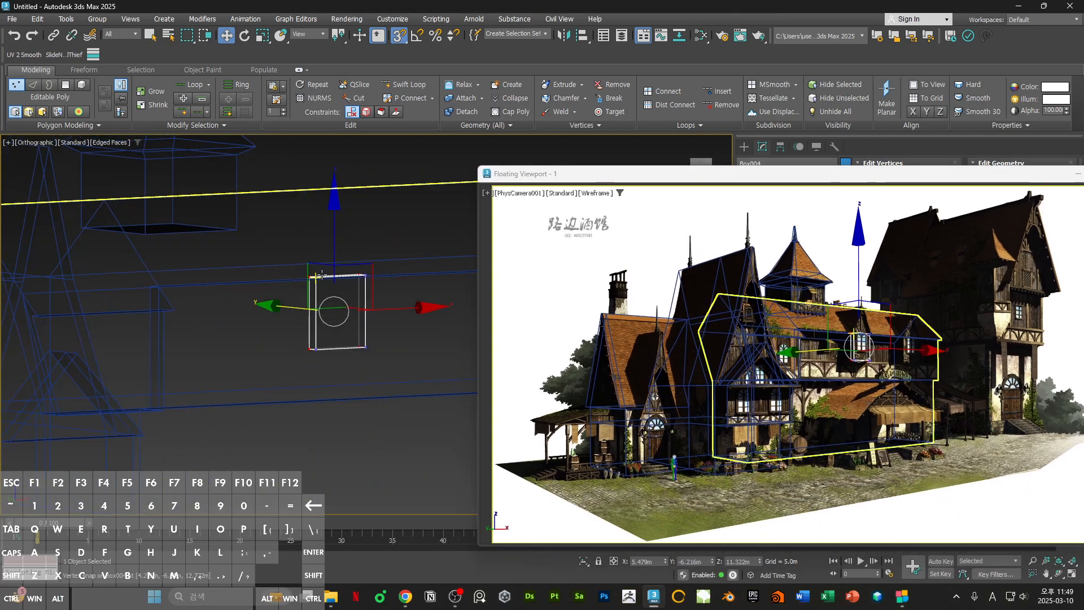
middle_drag(384, 317, 369, 346)
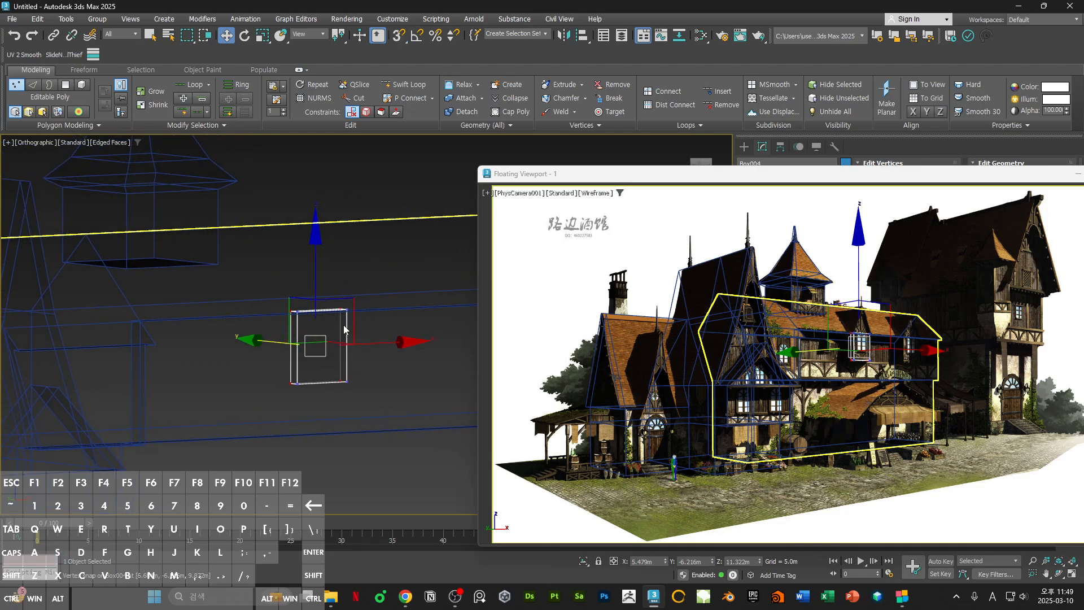
key(4)
key(4)
click(361, 323)
click(321, 329)
key(4)
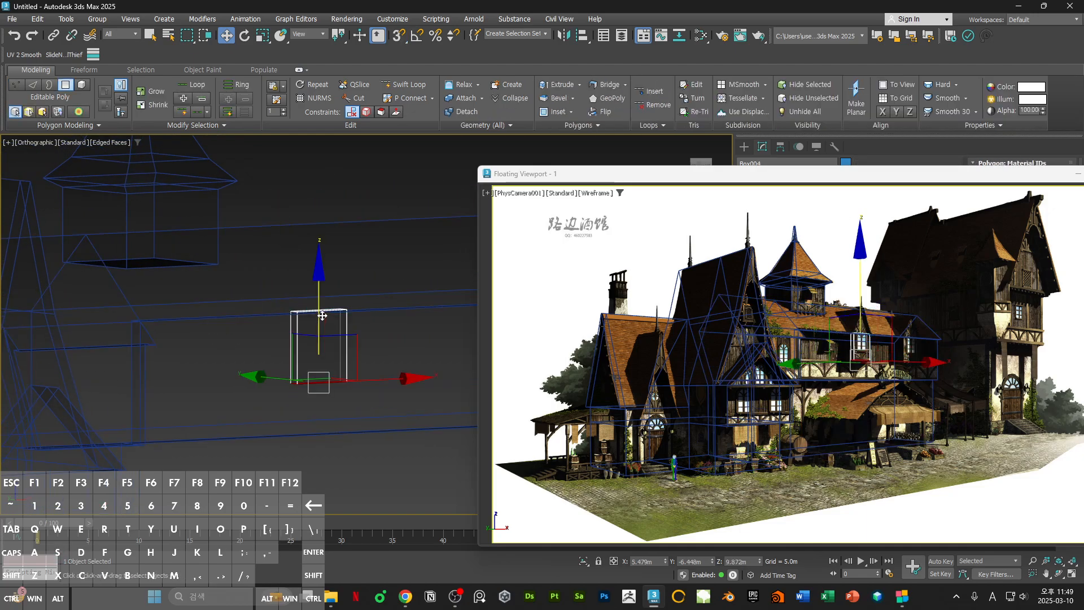
alt+middle_drag(321, 288, 315, 265)
click(320, 325)
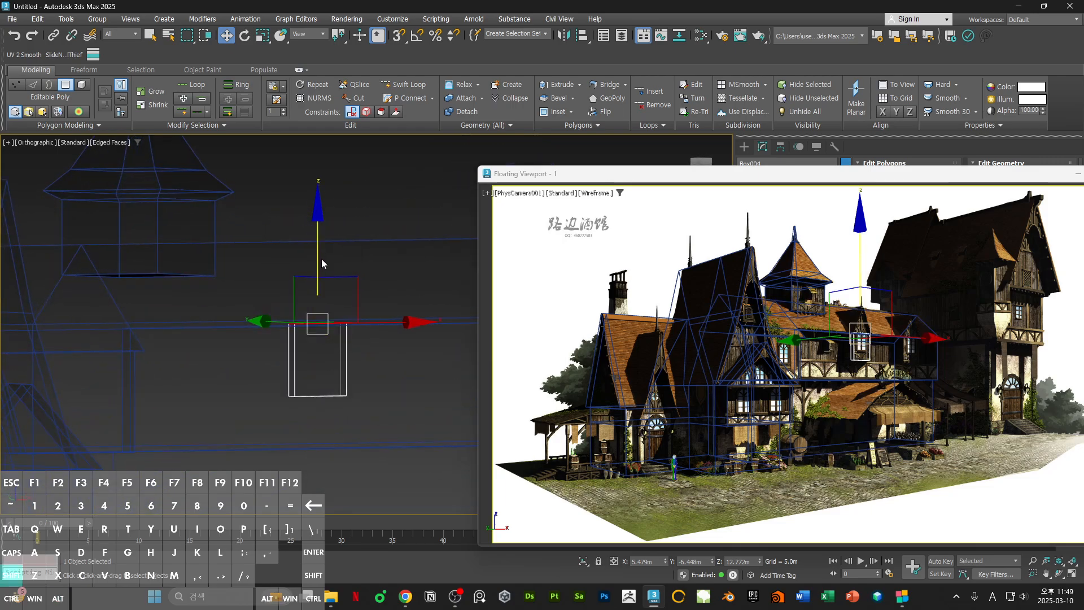
drag(317, 260, 316, 215)
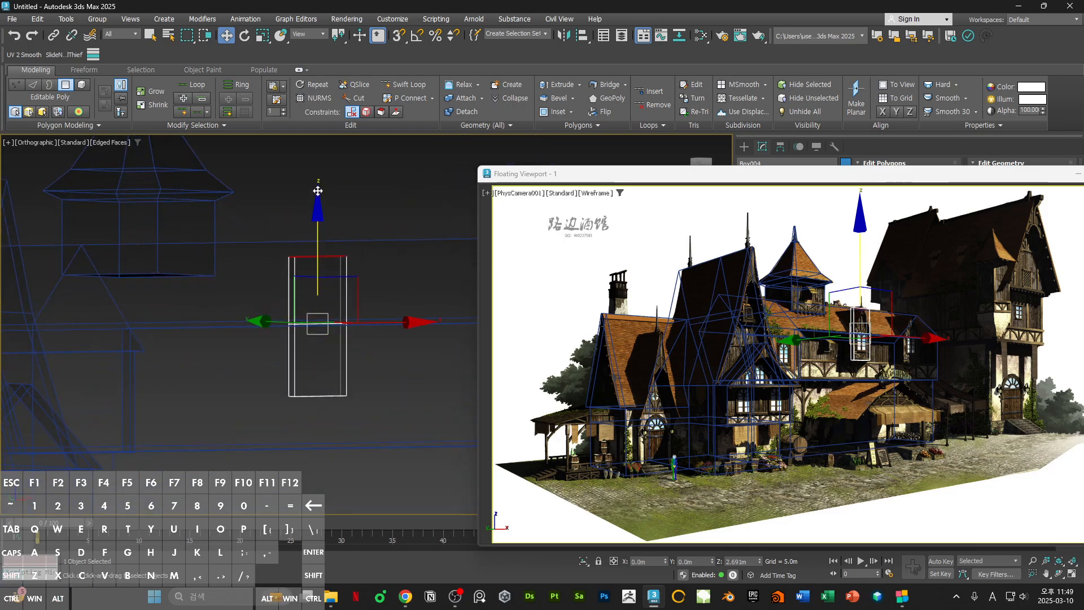
- Connect the long top edges of the extruded dormer block with a center edge for the gable's ridge
key(2)
alt+middle_drag(390, 290, 317, 282)
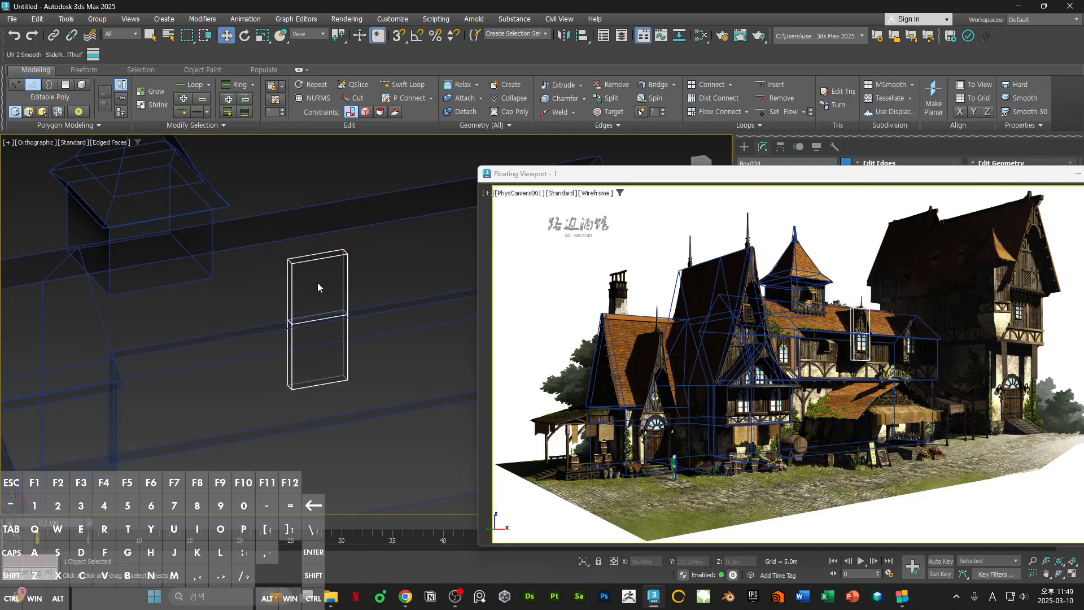
click(316, 256)
drag(627, 174, 559, 362)
click(928, 231)
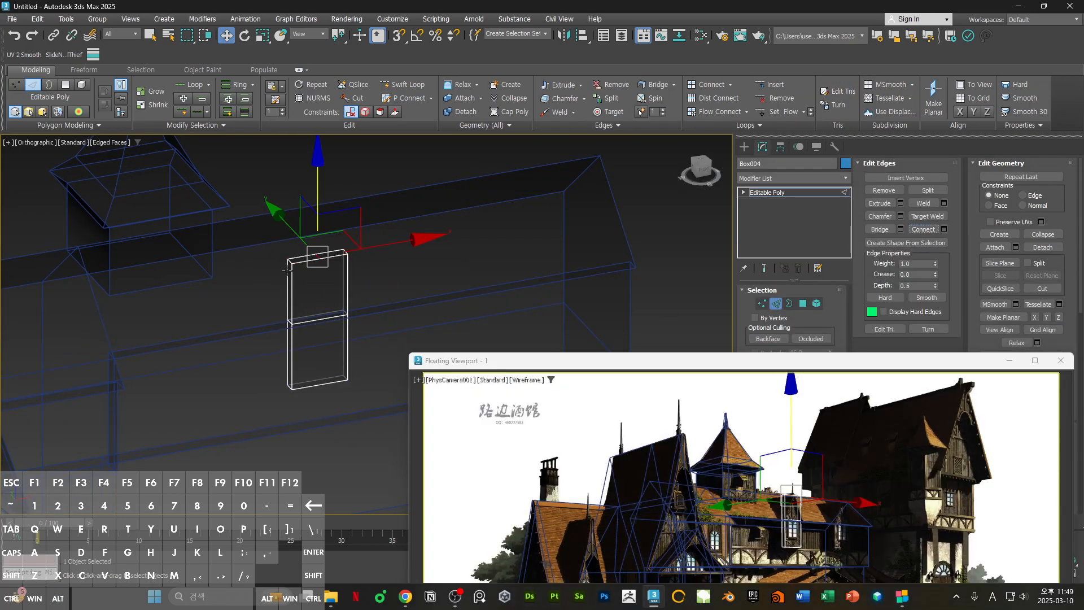
- Remove the two outer top edges of the dormer together with their vertices to form a pointed gable
scroll(291, 258, up, 5)
click(290, 263)
click(288, 273)
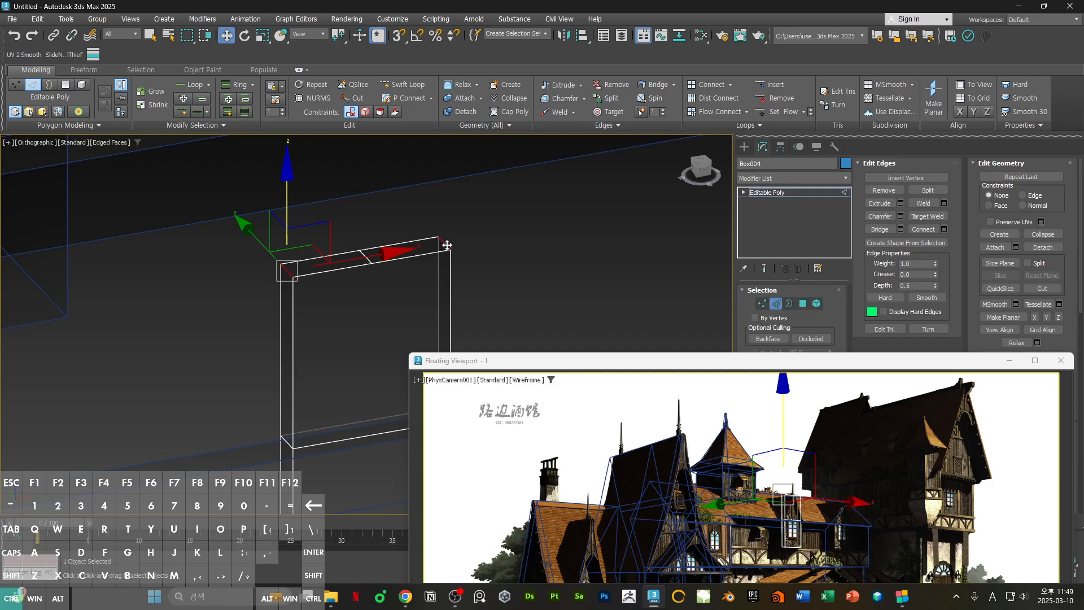
key(ctrl+BackSpace)
scroll(367, 240, down, 4)
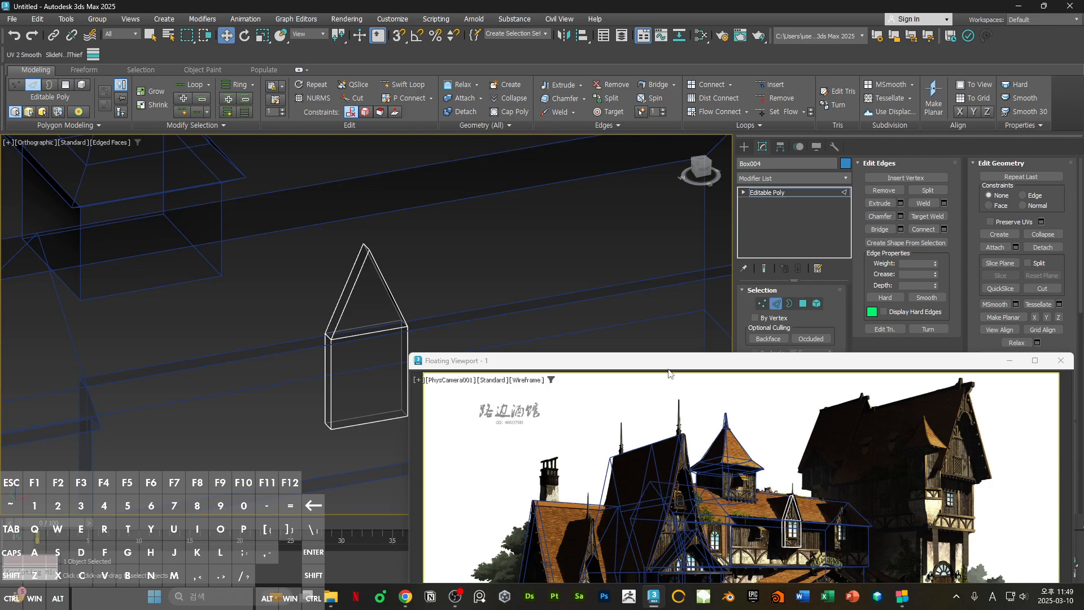
- Pull the dormer gable's rear peak vertex back along Y so its ridge reaches into the middle wing's roof
drag(672, 362, 727, 220)
alt+middle_drag(293, 268, 341, 237)
key(1)
drag(303, 233, 193, 247)
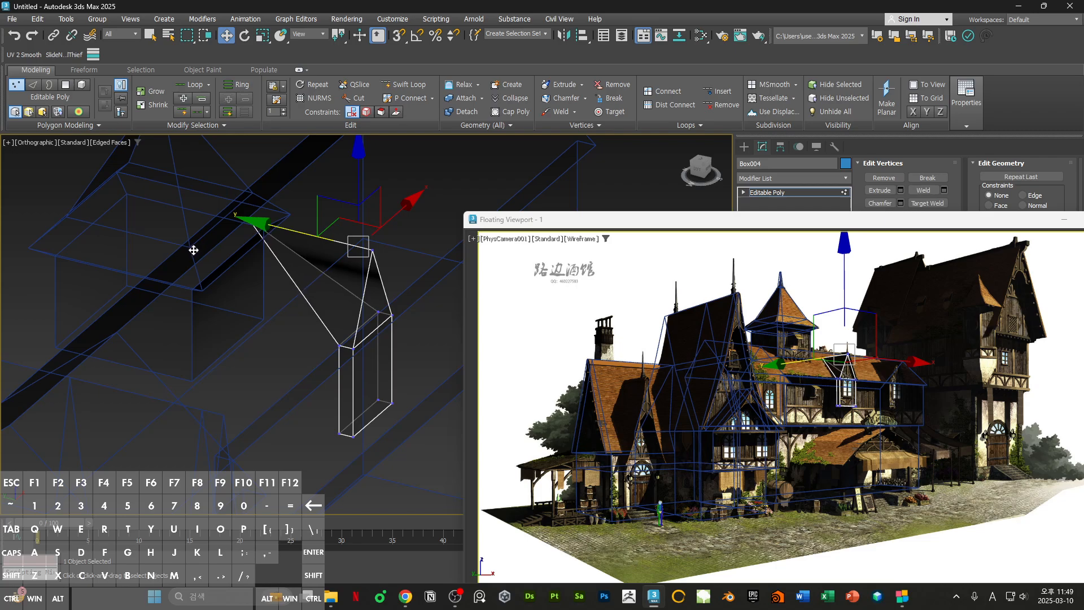
- Select the dormer's front wall and gable faces, and examine the matching dormer windows up close in the reference image
alt+middle_drag(194, 246, 315, 337)
key(4)
click(317, 338)
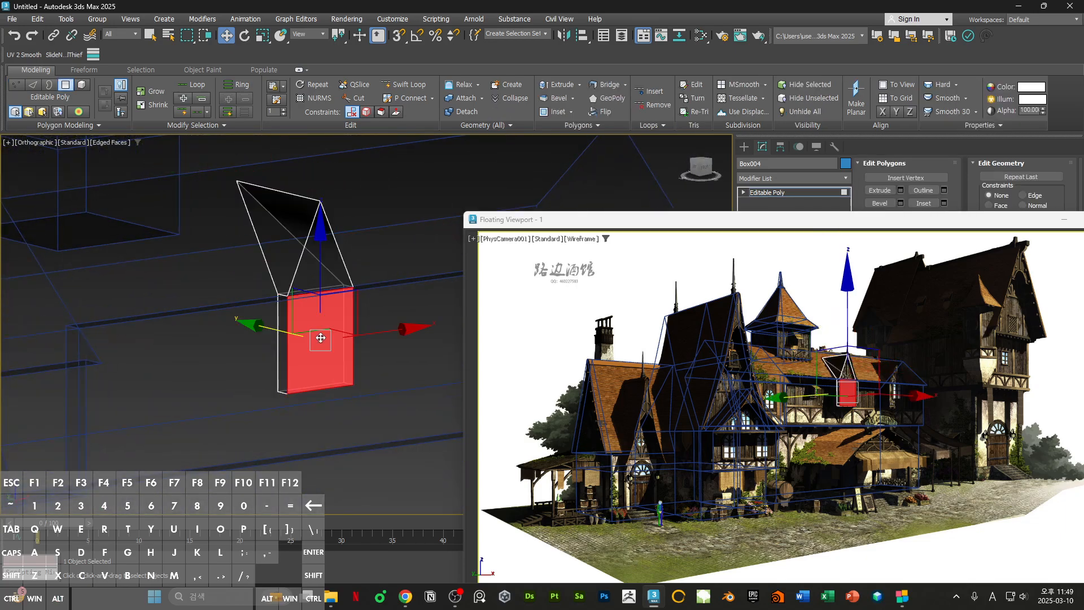
ctrl+click(329, 277)
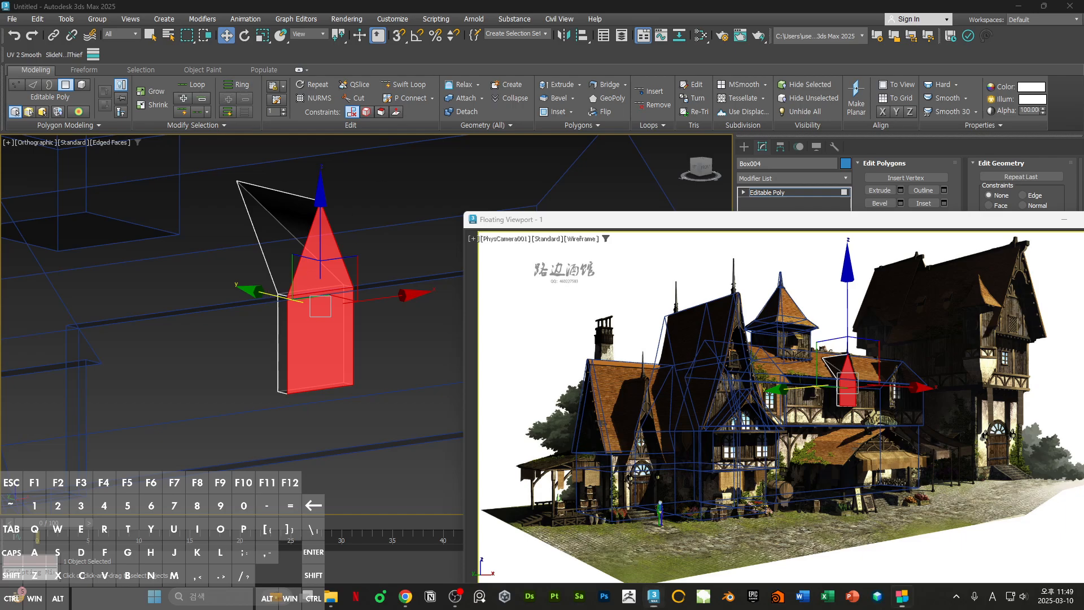
click(902, 597)
double_click(618, 318)
ctrl+scroll(682, 240, up, 9)
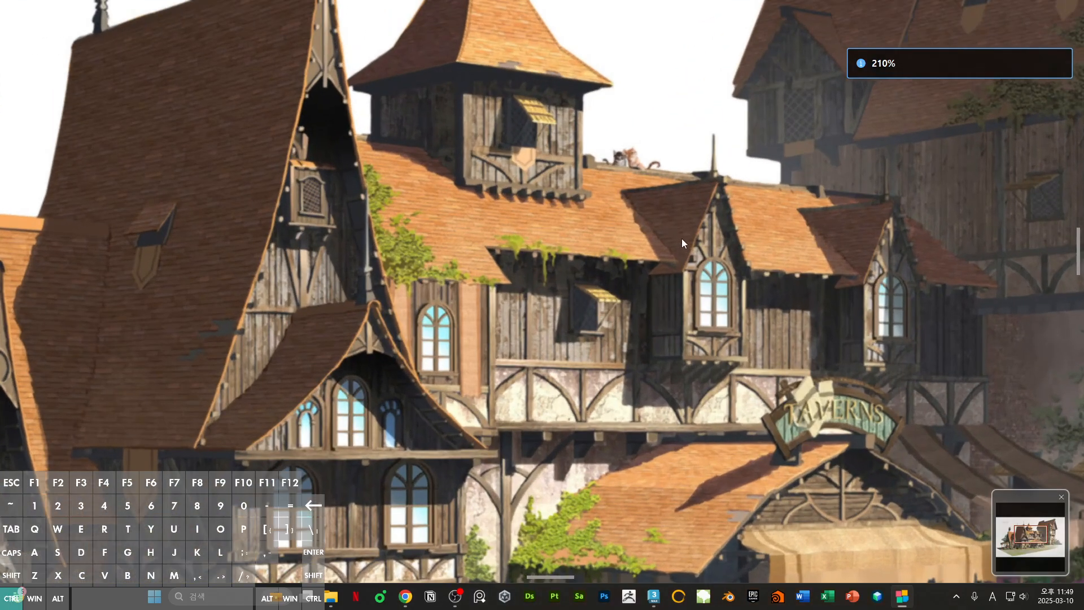
ctrl+scroll(677, 254, up, 3)
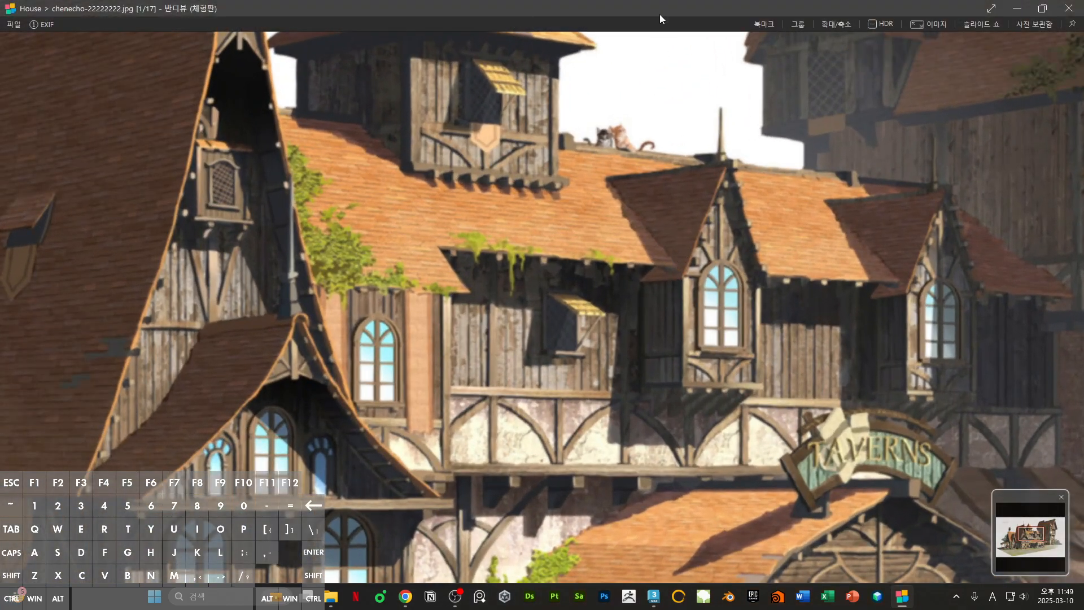
drag(659, 14, 661, 0)
- Select all the dormer's faces, show only their outlines, and shift them slightly along X to line up with the reference window
alt+middle_drag(293, 329, 300, 291)
key(ctrl+a)
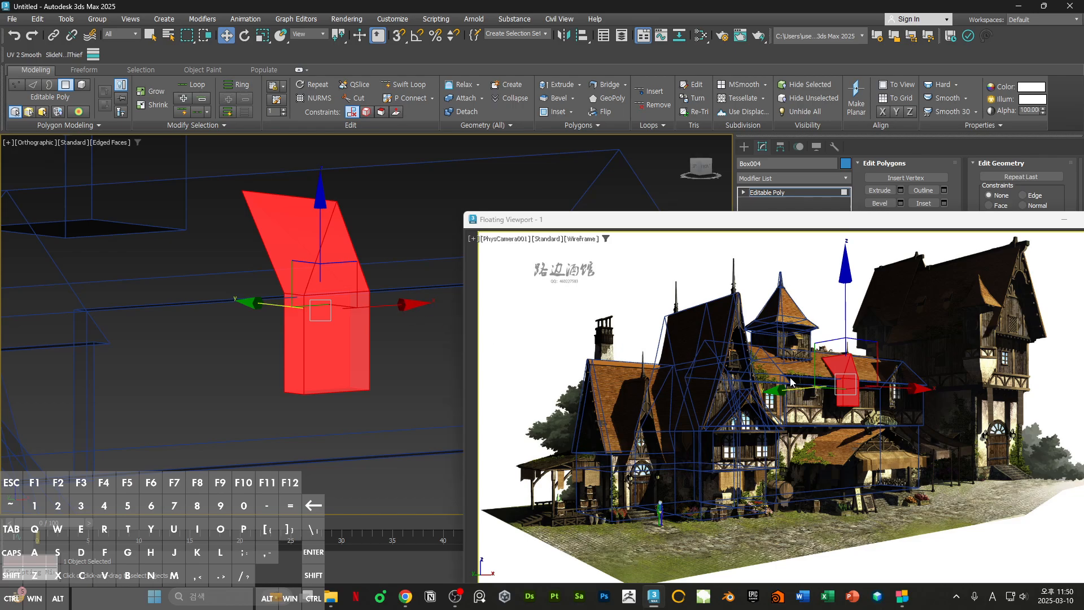
key(F2)
click(402, 307)
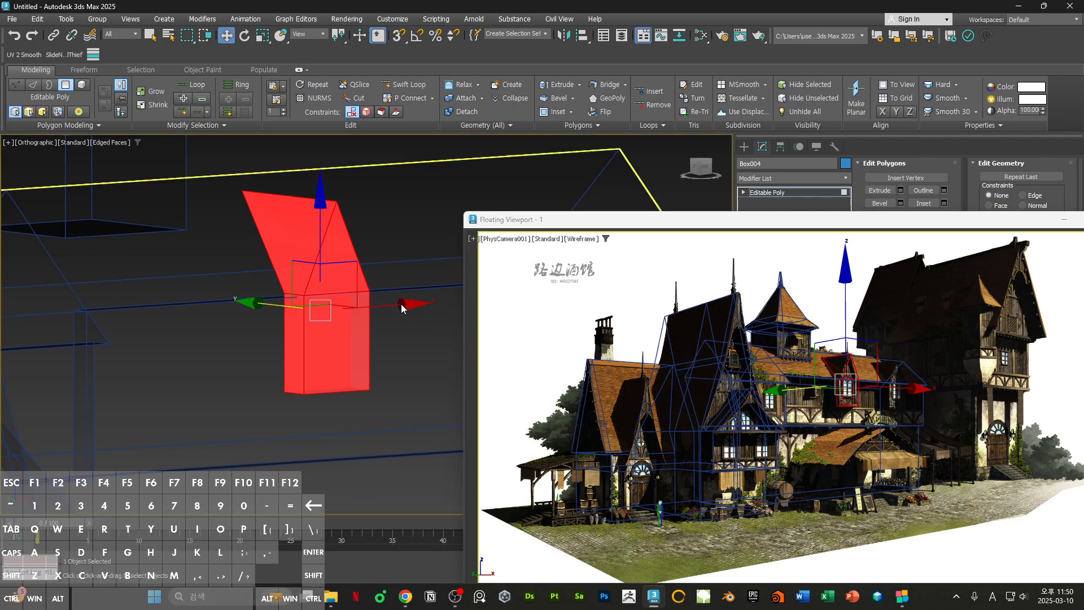
drag(405, 305, 394, 308)
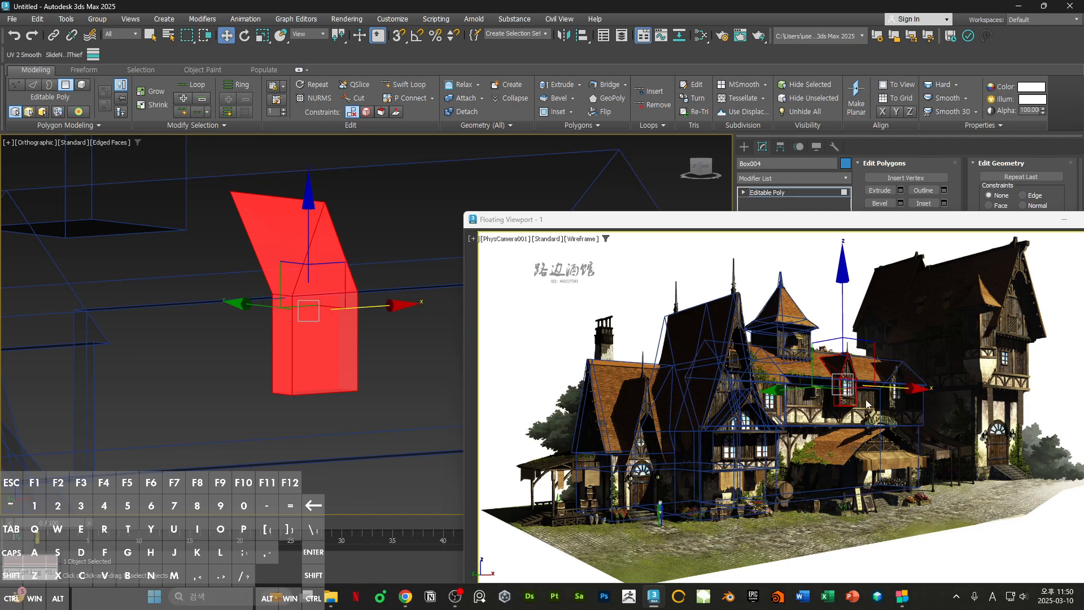
alt+middle_drag(288, 401, 307, 365)
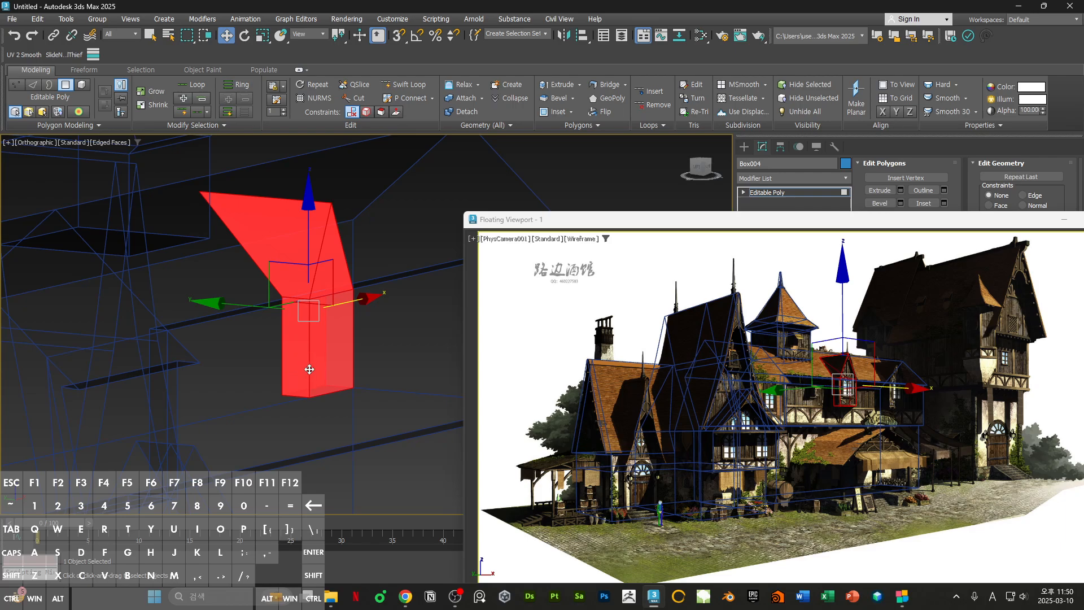
click(332, 406)
scroll(412, 400, down, 3)
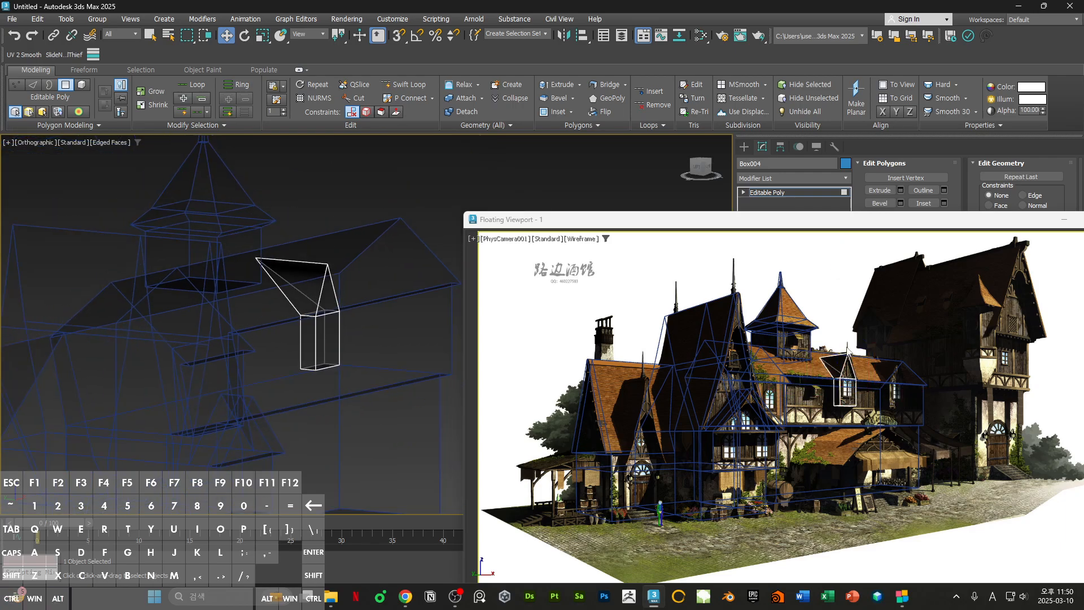
alt+middle_drag(300, 388, 305, 416)
key(4)
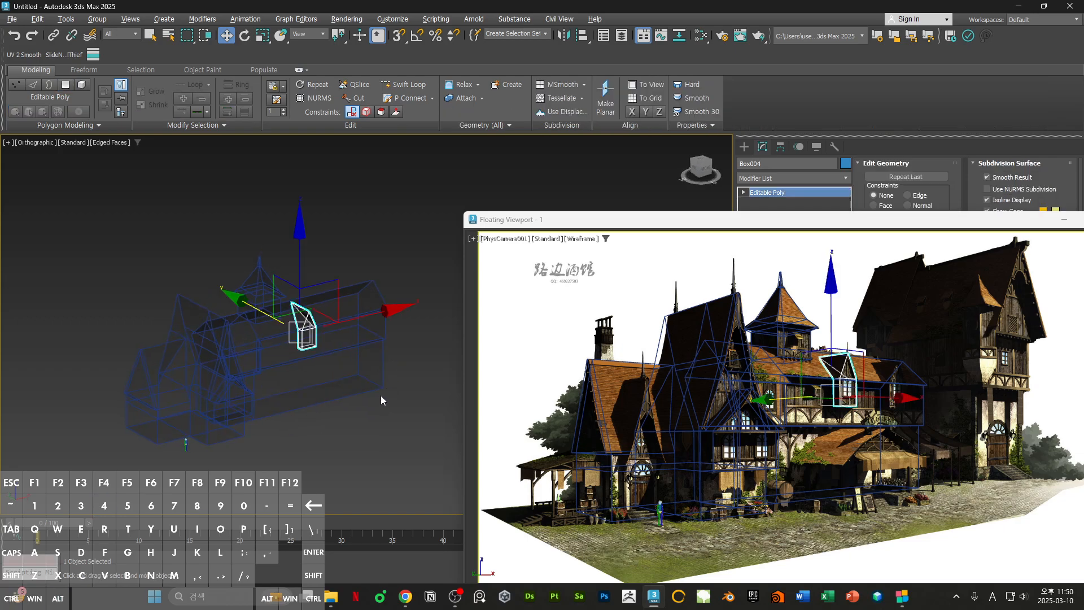
- Move the floating viewport out of the way and clear the smoothing groups on all faces of the dormer
drag(662, 227, 1083, 339)
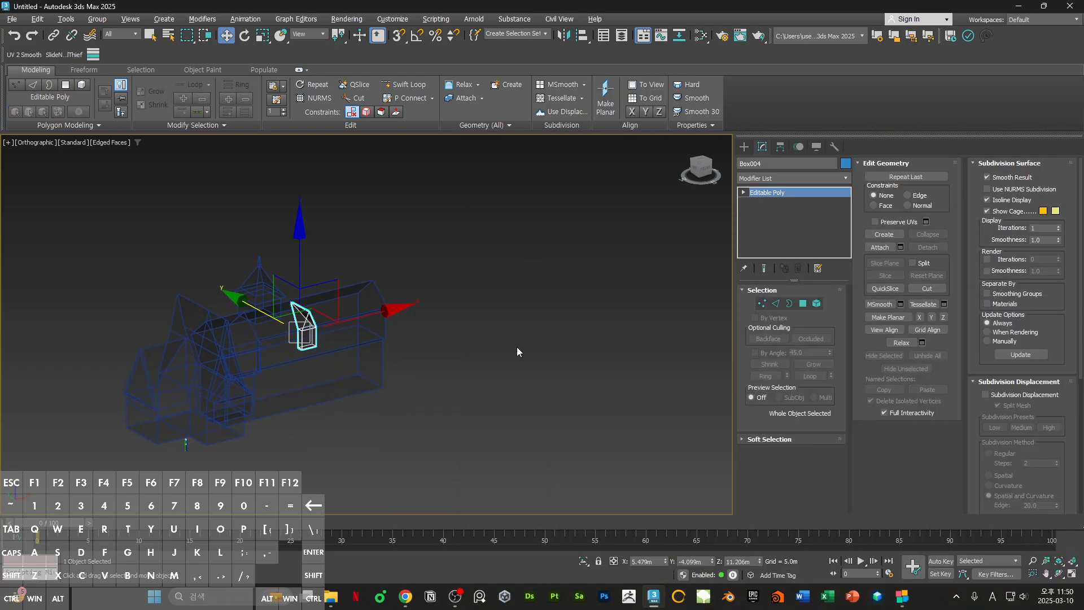
middle_drag(397, 394, 572, 382)
click(572, 384)
scroll(394, 319, up, 3)
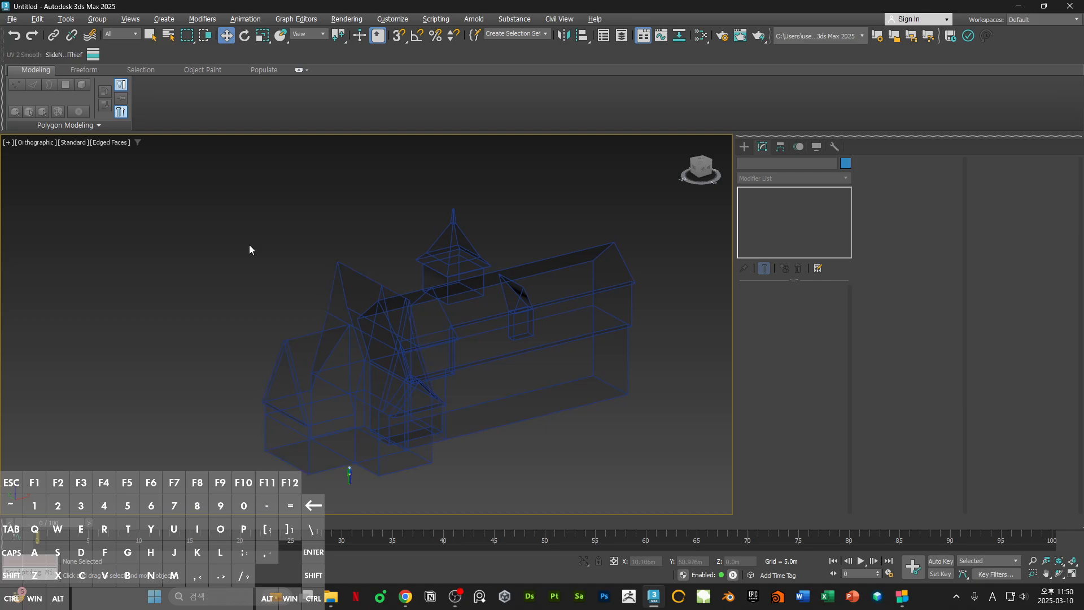
click(515, 304)
key(4)
key(ctrl+a)
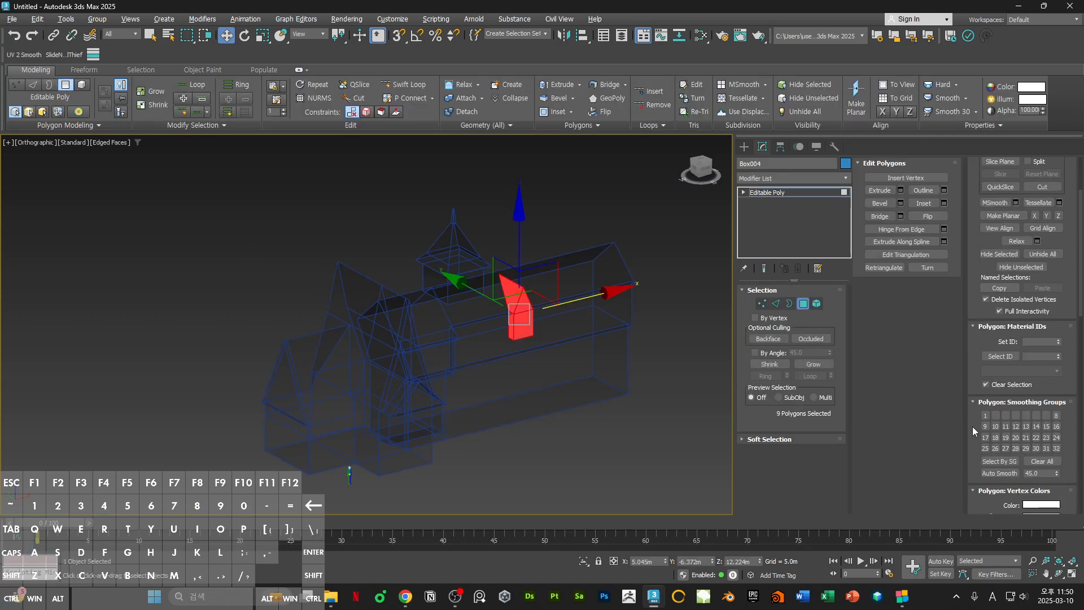
scroll(1049, 381, down, 3)
key(4)
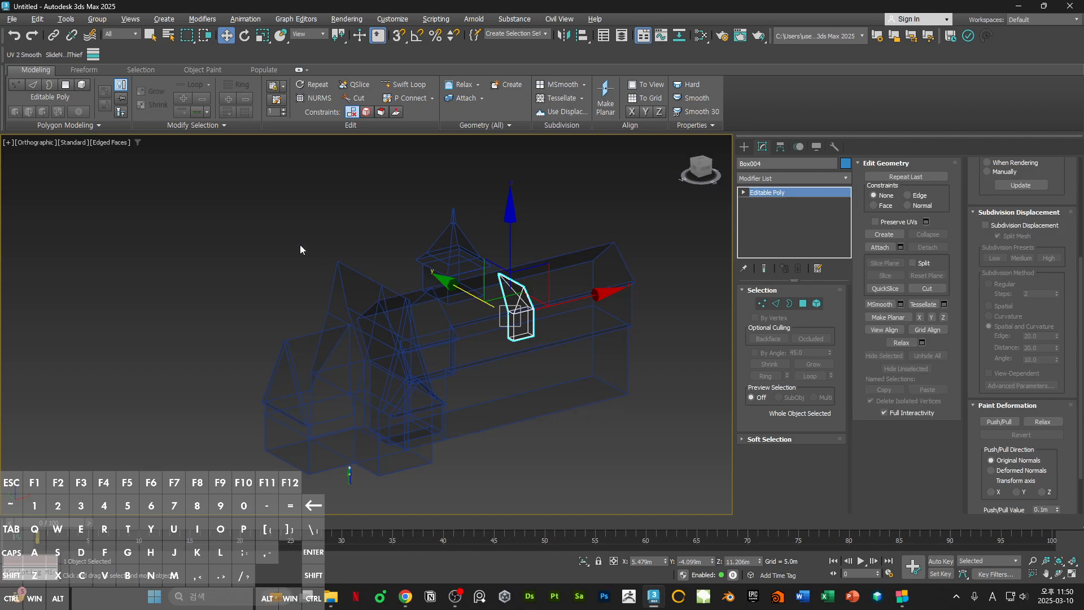
- Select all the building volumes and set the transparency weight of their physical material, Material #44, to 0.0
click(241, 243)
drag(622, 420, 623, 420)
key(m)
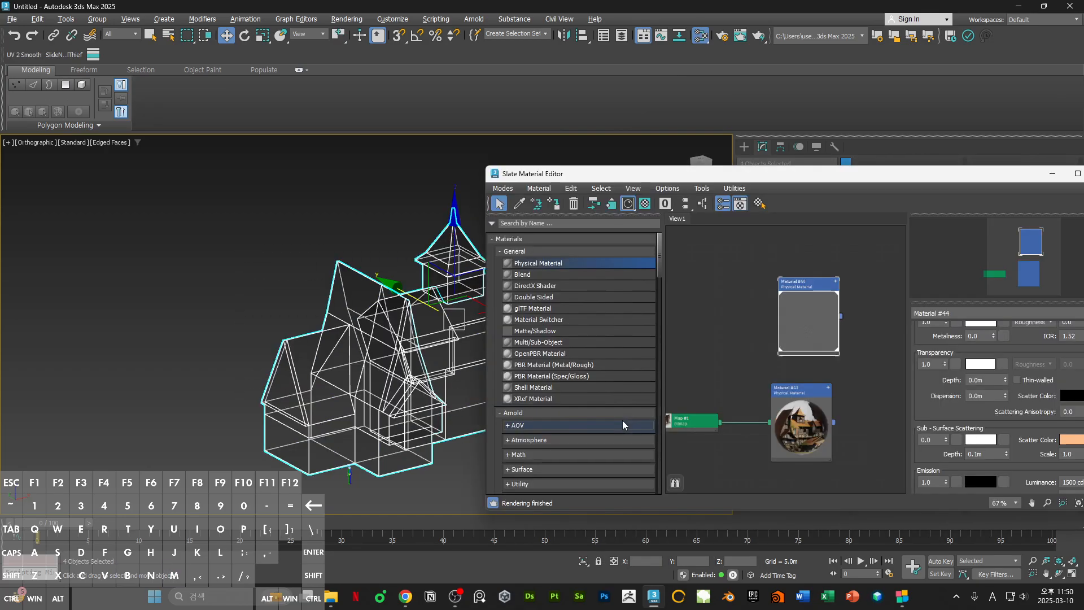
scroll(946, 450, up, 1)
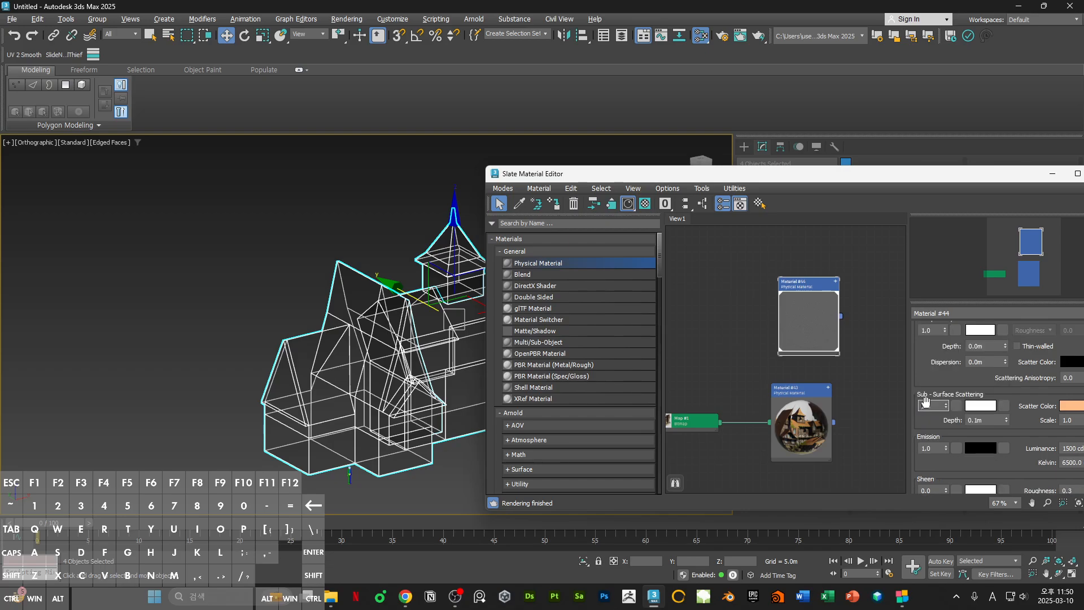
right_click(947, 397)
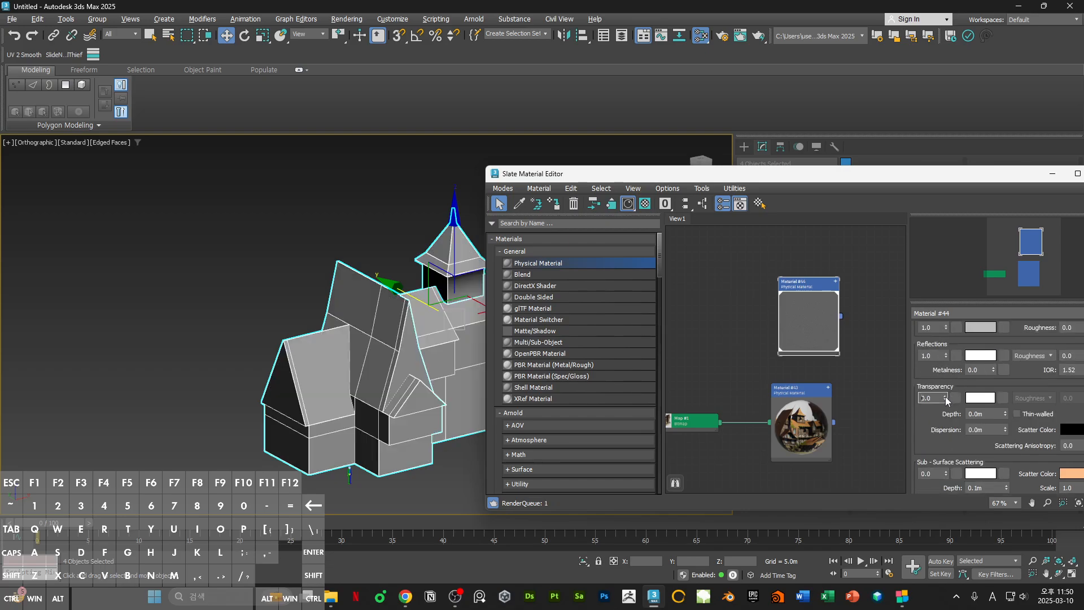
- Close the material editor and clear the smoothing groups on all faces of the roof tower
click(213, 293)
middle_drag(339, 331, 213, 324)
click(340, 284)
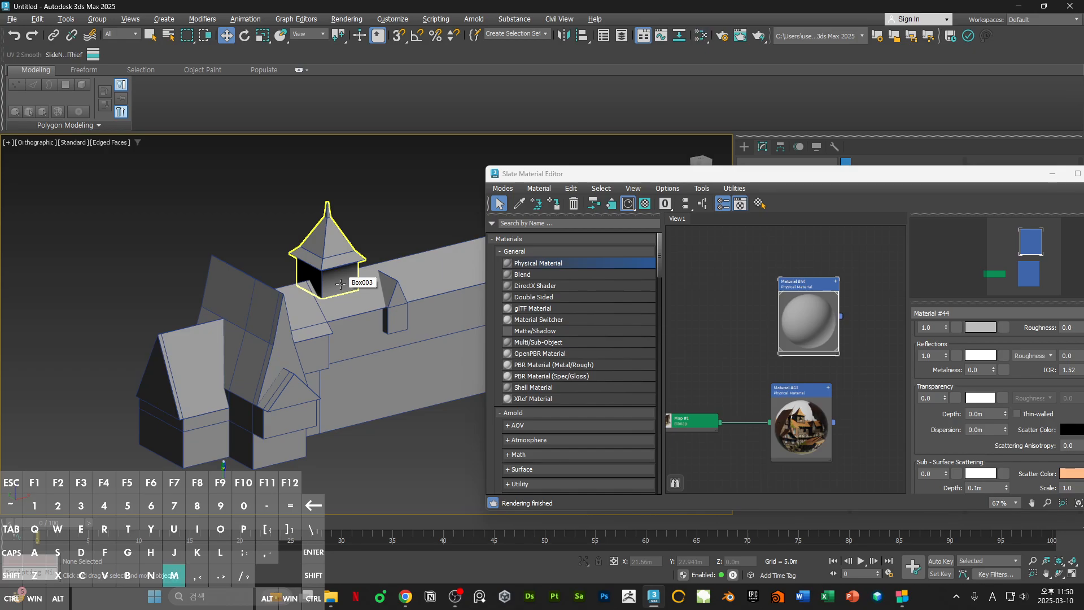
key(m)
key(4)
key(ctrl+a)
scroll(1065, 443, down, 3)
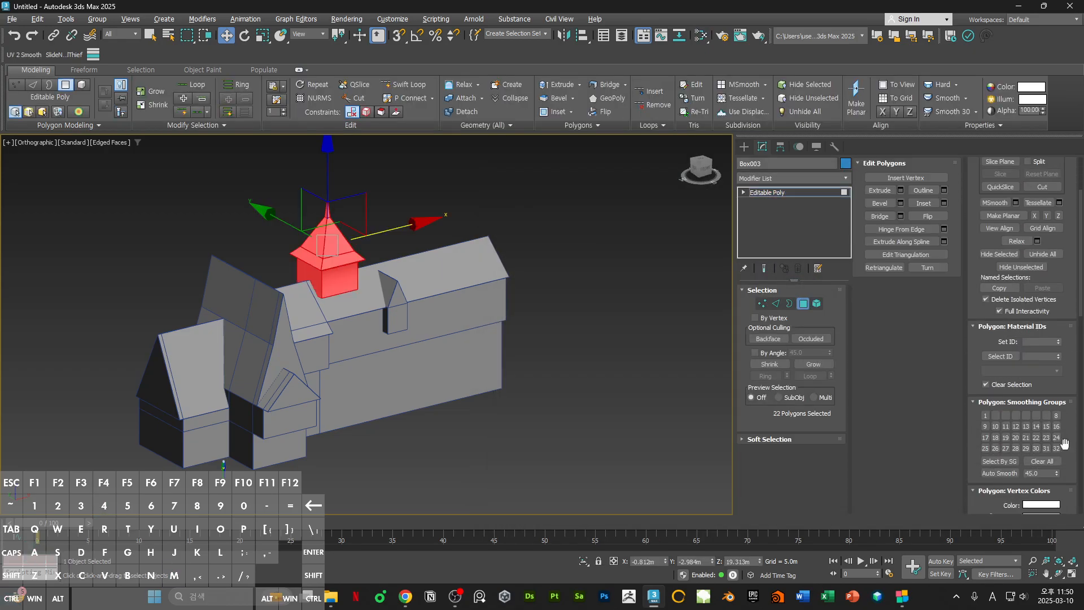
click(1044, 462)
click(566, 433)
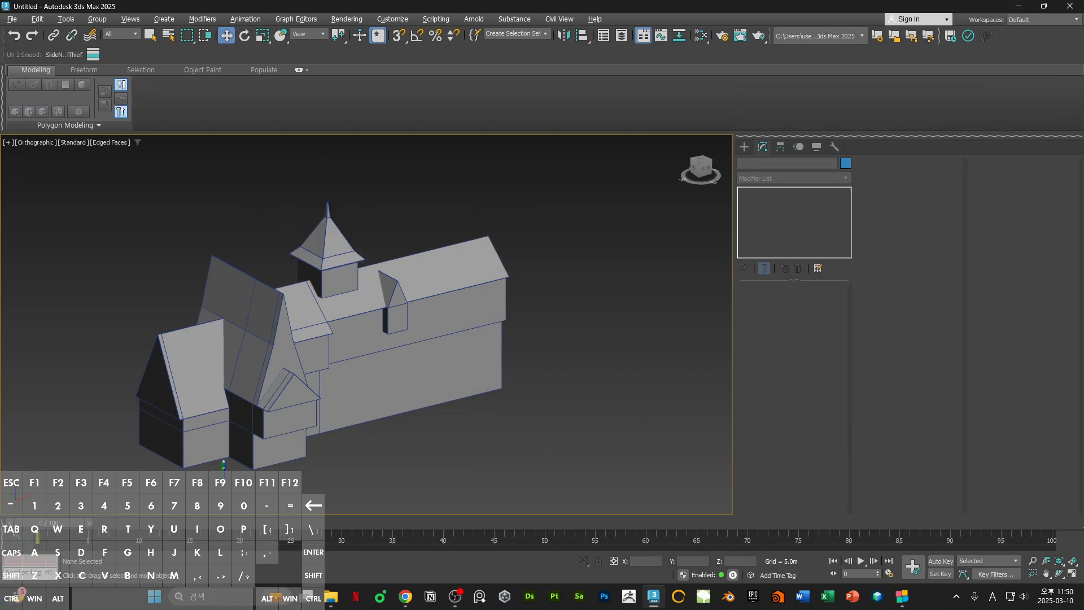
- Examine from several angles how the dormer and the roof tower meet the middle wing's roof
key(F3)
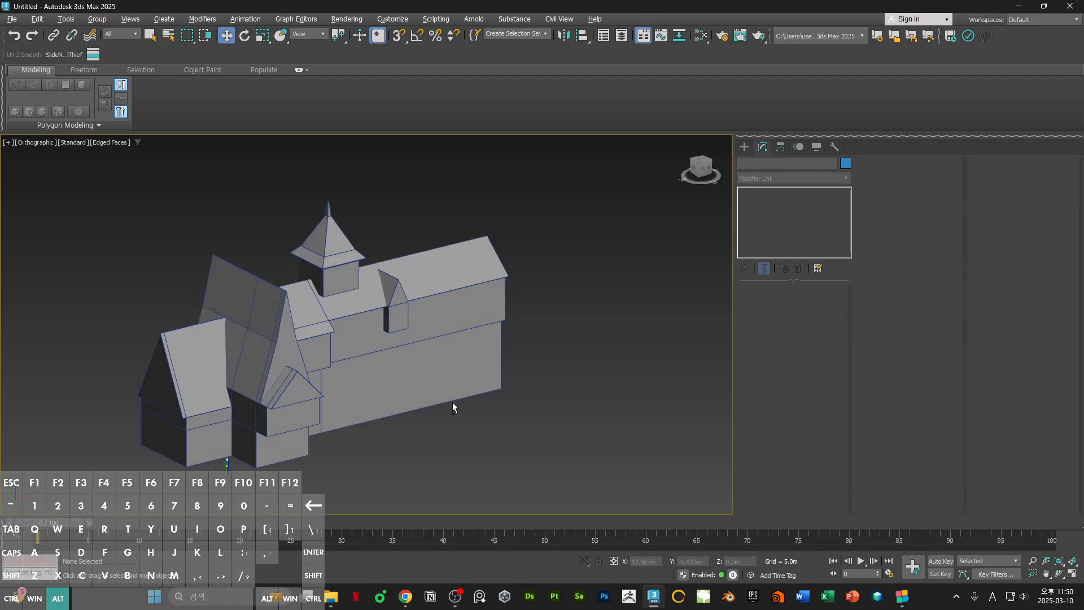
alt+drag(453, 403, 396, 302)
scroll(396, 297, up, 5)
click(438, 288)
alt+middle_drag(438, 288, 416, 254)
scroll(416, 324, up, 5)
scroll(416, 254, down, 2)
scroll(443, 220, down, 1)
middle_drag(444, 221, 503, 302)
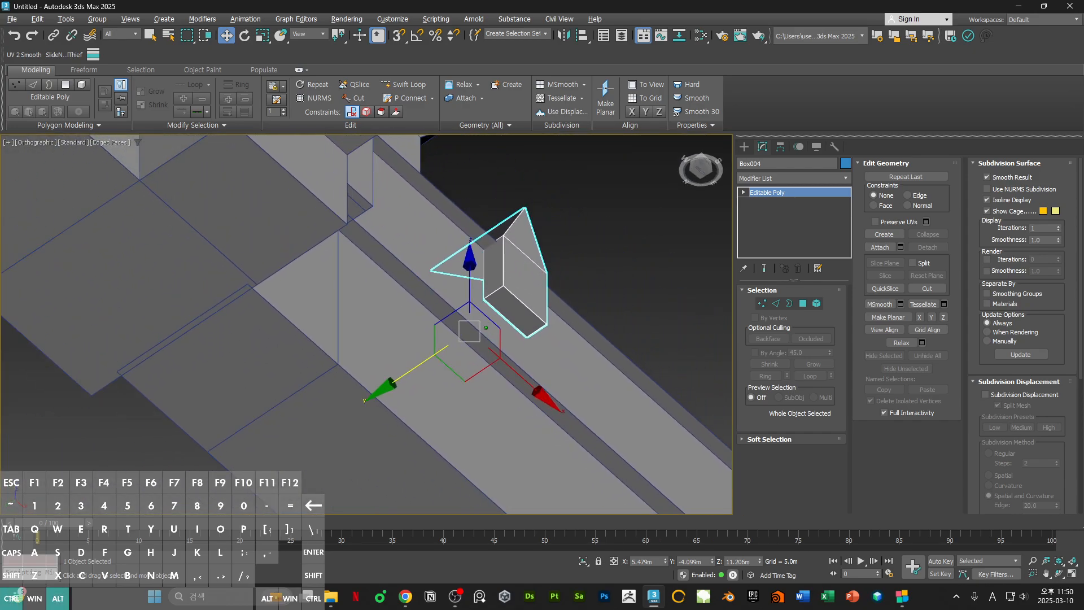
scroll(395, 243, down, 3)
alt+middle_drag(376, 214, 408, 266)
click(371, 239)
alt+middle_drag(249, 282, 194, 297)
alt+middle_drag(298, 268, 391, 193)
scroll(375, 201, up, 5)
click(375, 201)
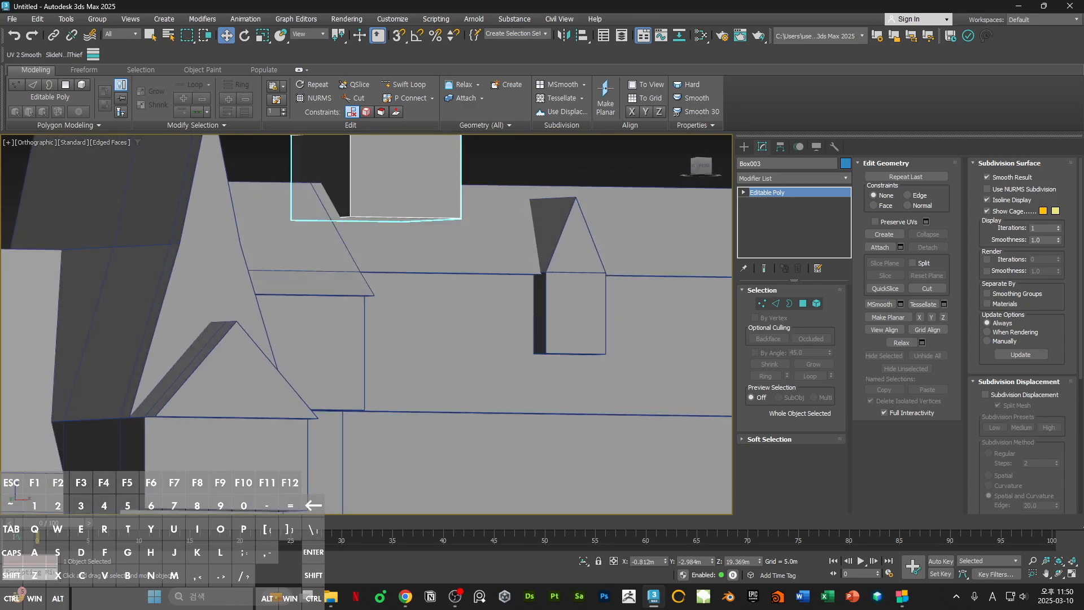
- Compare the roof tower's base with the reference image and review the whole building block-out
drag(864, 2, 720, 152)
drag(882, 295, 742, 272)
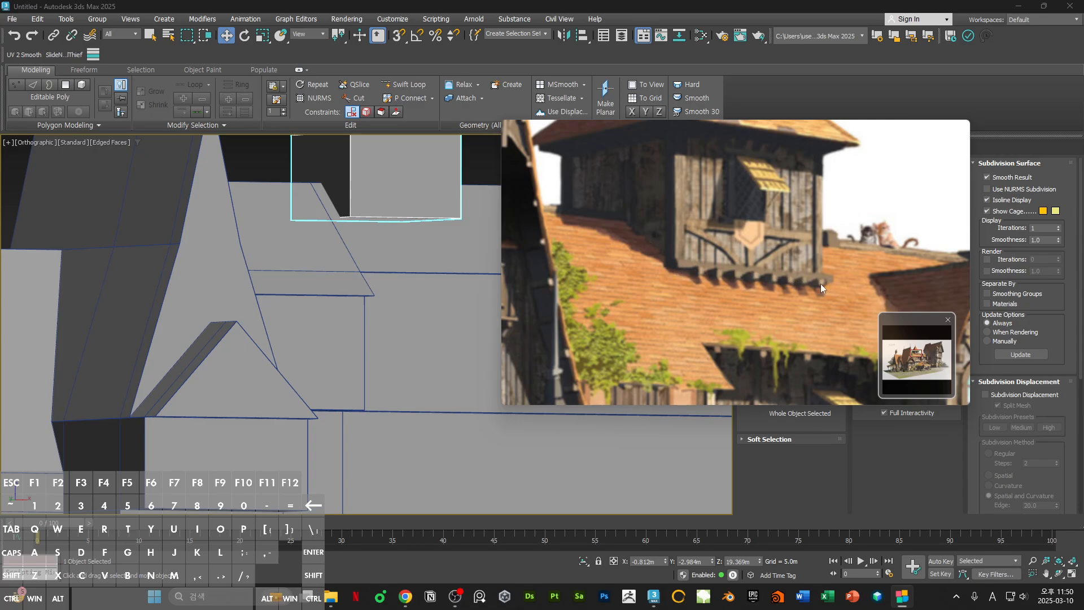
middle_drag(400, 213, 395, 317)
alt+middle_drag(395, 316, 458, 291)
click(491, 235)
scroll(490, 235, down, 5)
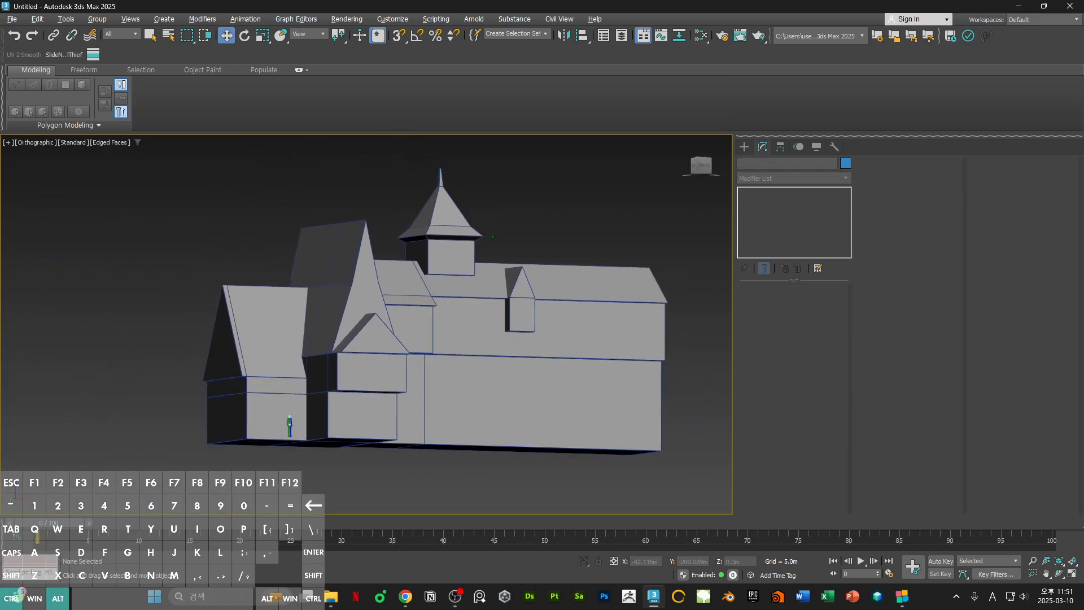
middle_drag(526, 269, 488, 302)
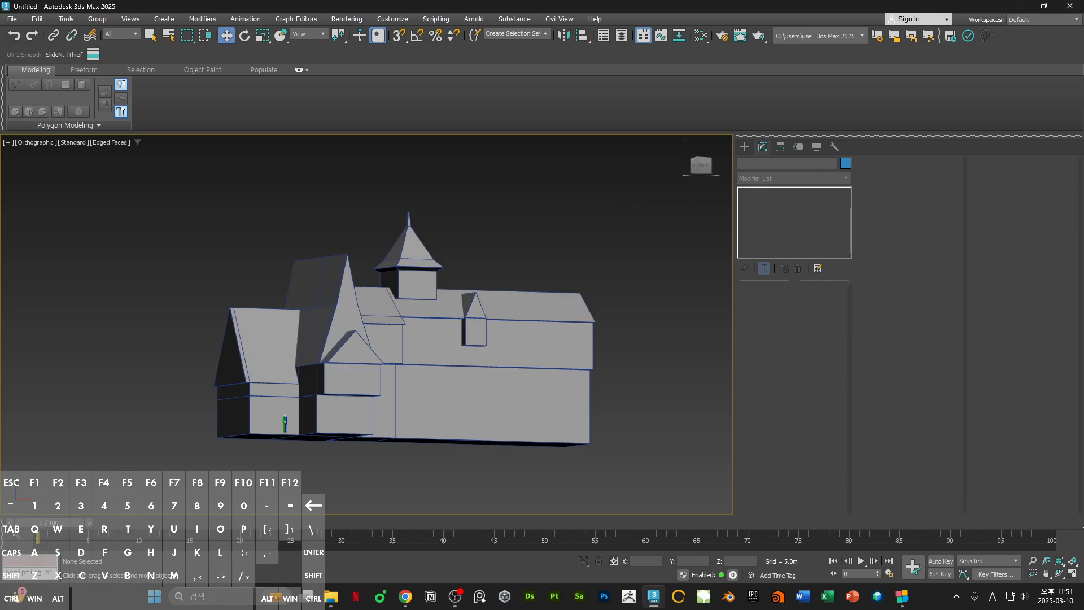
- Bring the floating camera viewport back beside the model, frame the building and switch the main view to perspective
drag(1083, 175, 633, 155)
middle_drag(268, 285, 56, 269)
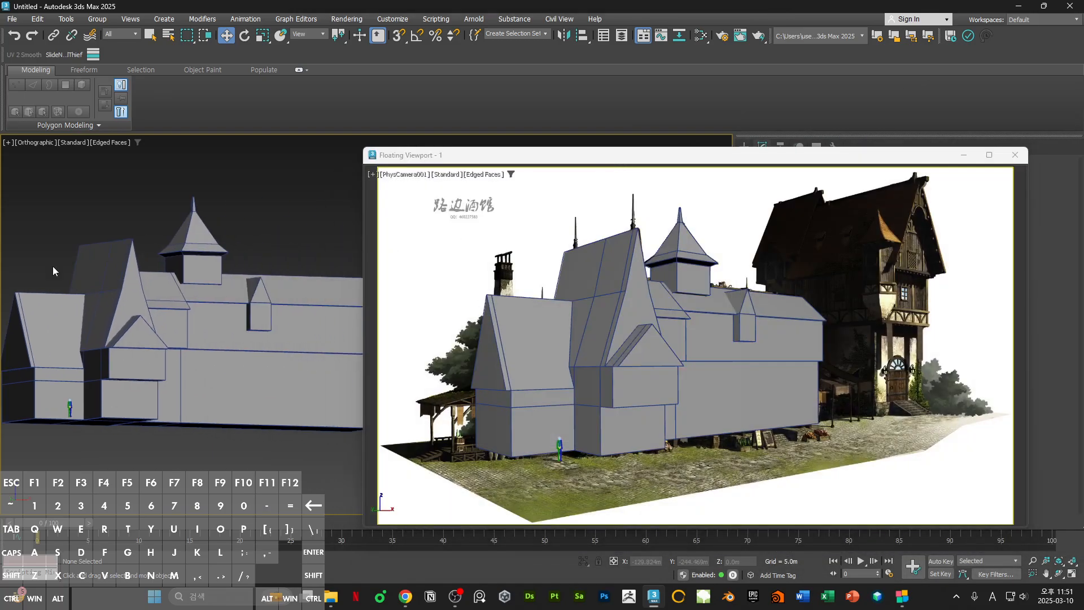
scroll(154, 269, down, 2)
ctrl+middle_drag(155, 268, 168, 316)
key(z)
mouse_move(205, 270)
middle_down()
mouse_move(141, 262)
mouse_move(189, 302)
mouse_move(196, 273)
middle_up()
key(p)
click(447, 227)
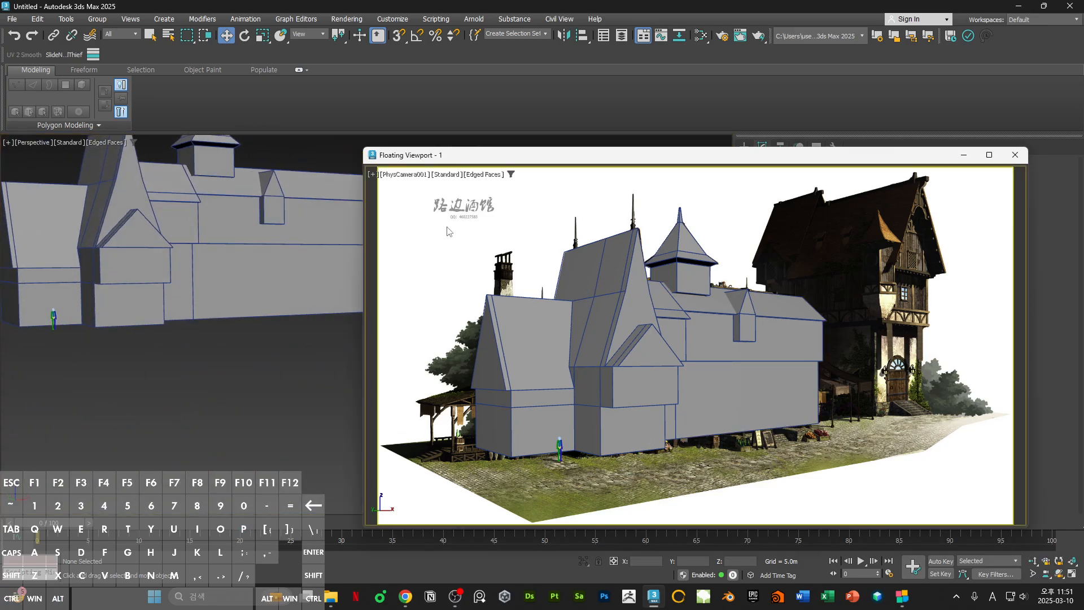
- Make all the building volumes see-through to compare them with the reference behind
drag(872, 402, 886, 423)
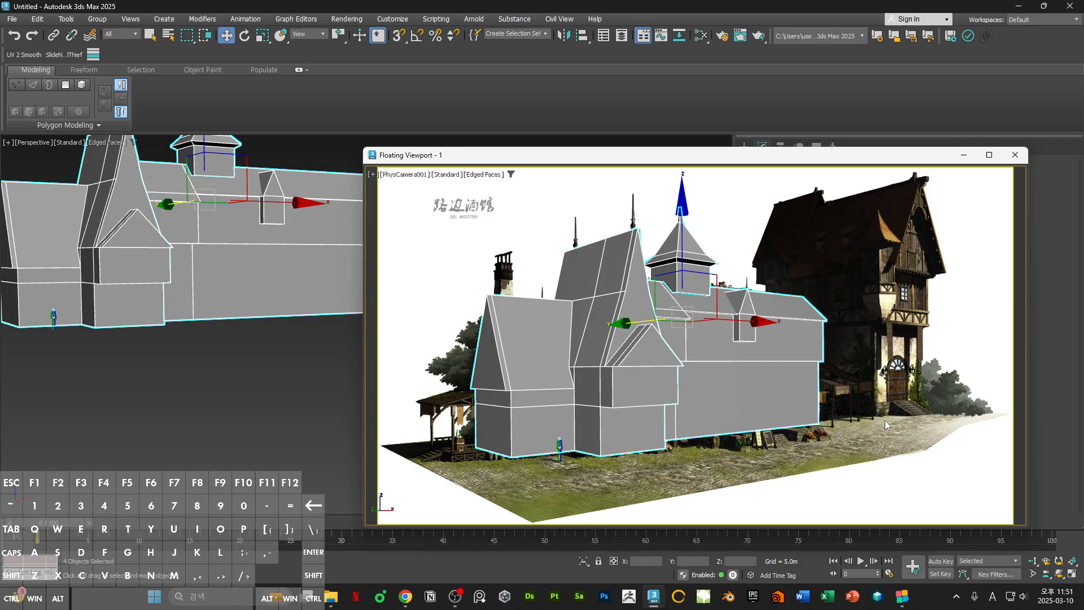
key(alt+x)
click(885, 420)
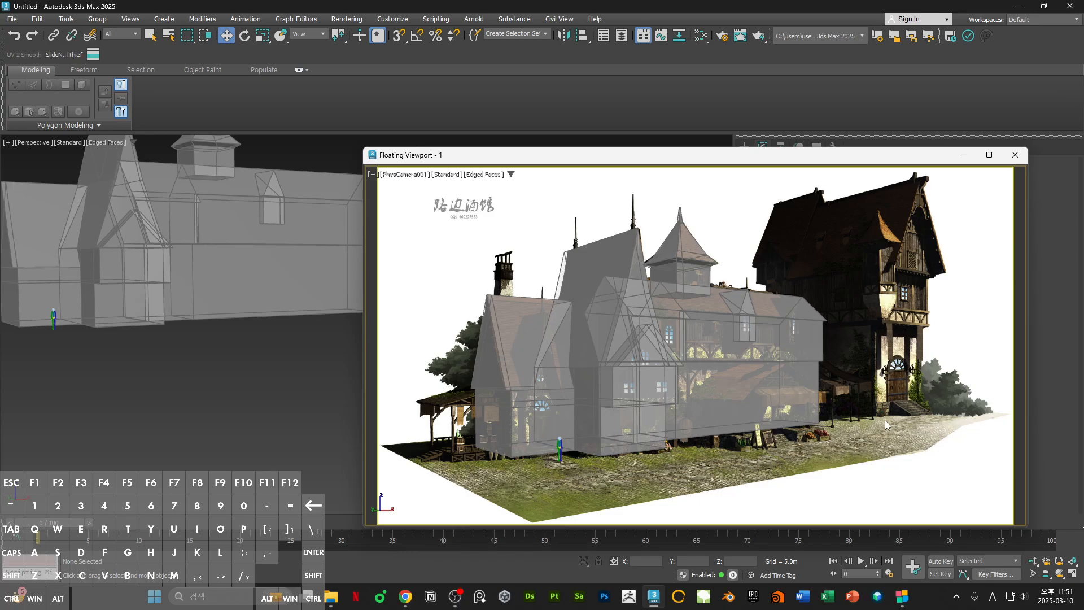
- Turn off see-through display for the front gabled building volumes
click(577, 268)
alt+middle_drag(253, 308, 227, 306)
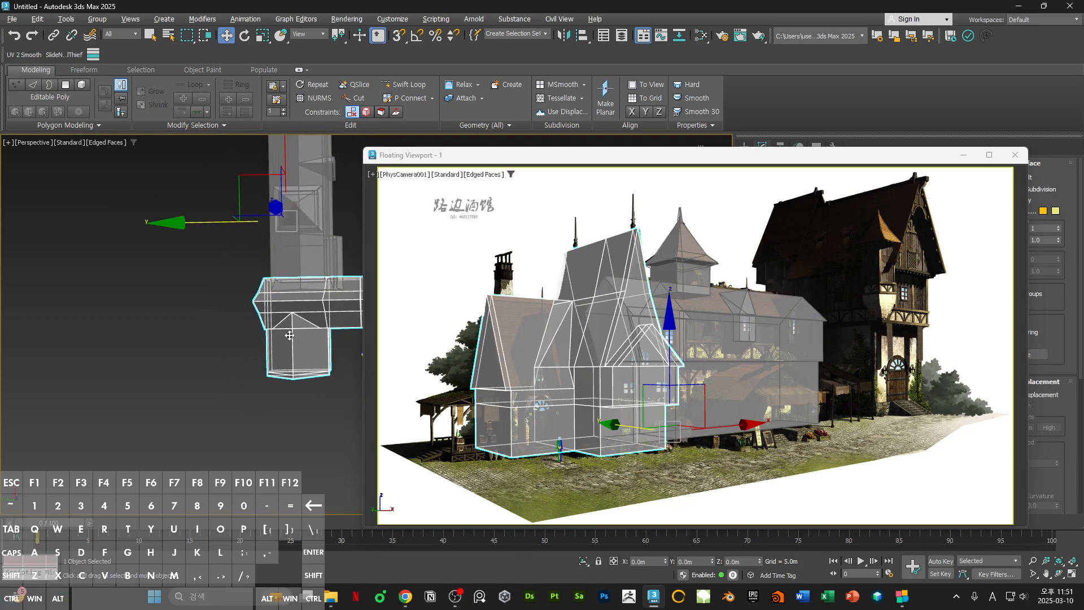
alt+middle_drag(229, 251, 74, 238)
key(alt+x)
click(228, 254)
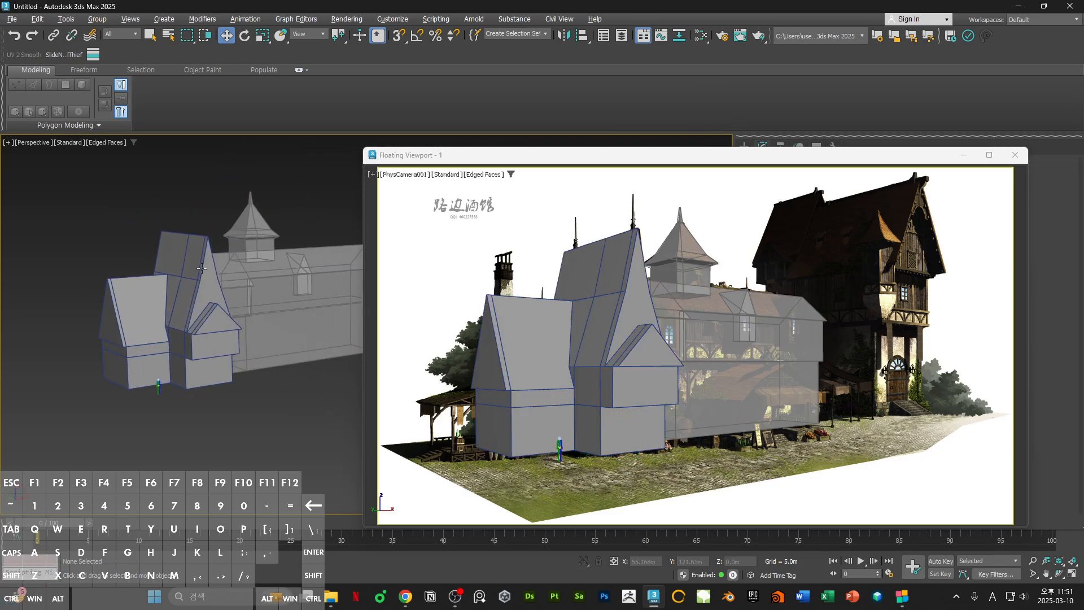
- Turn off see-through display for the dormer, the middle wing and the roof tower
click(755, 342)
key(alt+x)
click(691, 337)
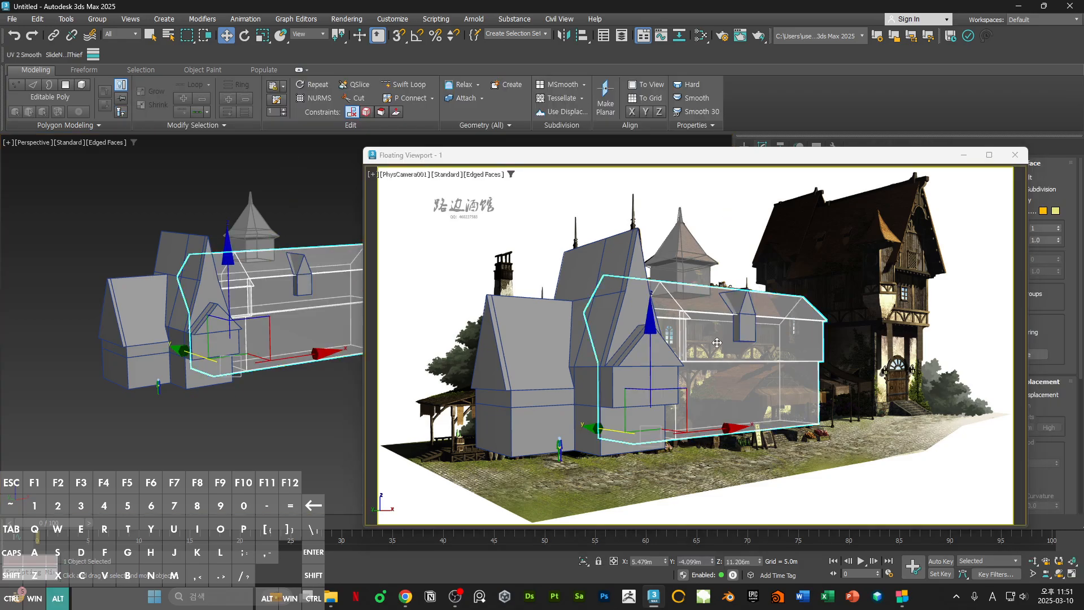
key(alt+x)
click(691, 283)
key(alt+x)
click(747, 232)
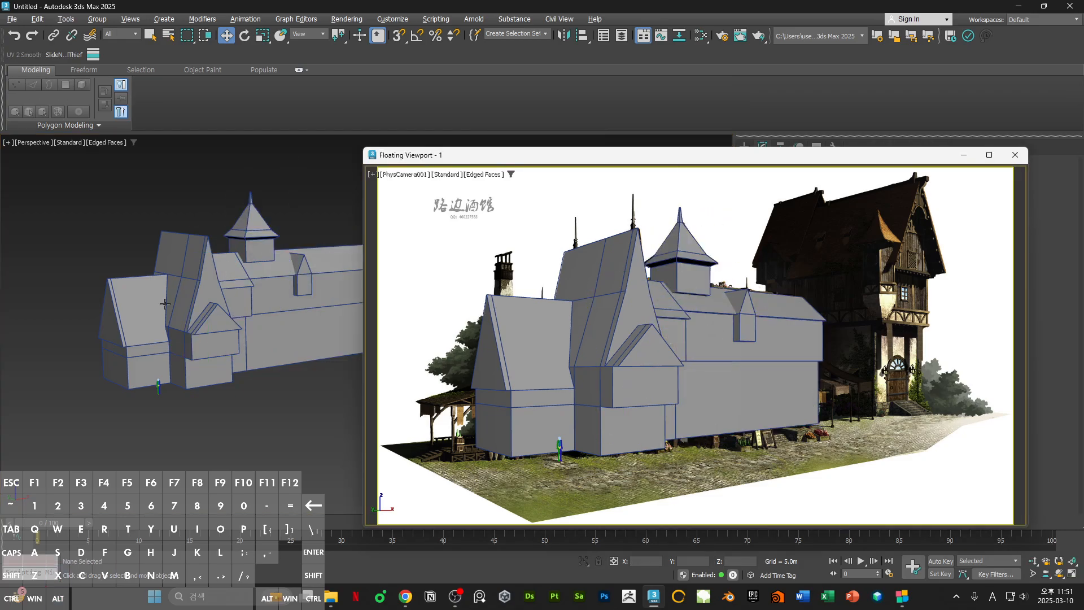
- Set the shared building material's transparency to 1.0 to reveal the reference behind the volumes
middle_drag(164, 304, 122, 316)
key(m)
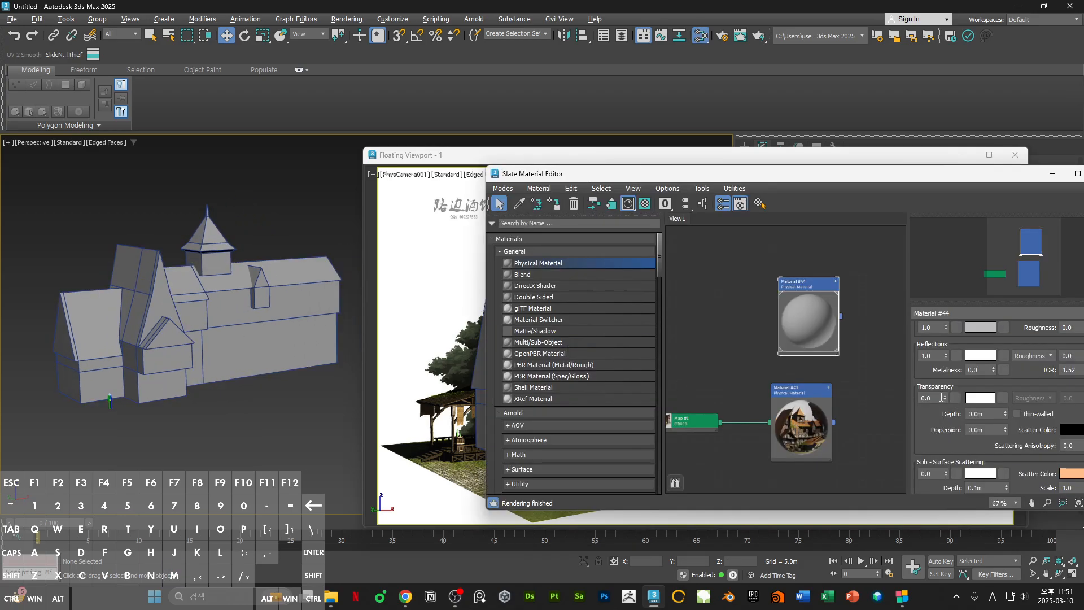
key(m)
middle_drag(226, 380, 184, 377)
middle_drag(263, 395, 242, 388)
scroll(146, 314, up, 8)
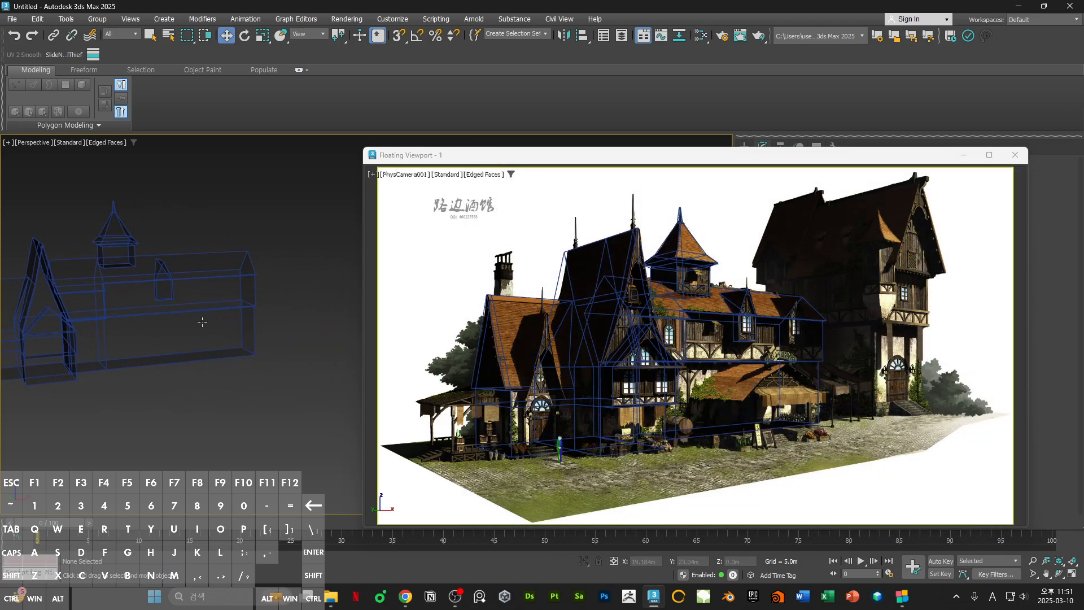
- Clone the middle wing's dormer as one independent copy farther along the roof toward the wing's end
click(146, 314)
scroll(146, 314, down, 2)
mouse_move(225, 307)
shift+mouse_down()
mouse_move(311, 310)
mouse_move(347, 339)
mouse_move(356, 296)
mouse_move(350, 358)
mouse_move(340, 356)
shift+mouse_up()
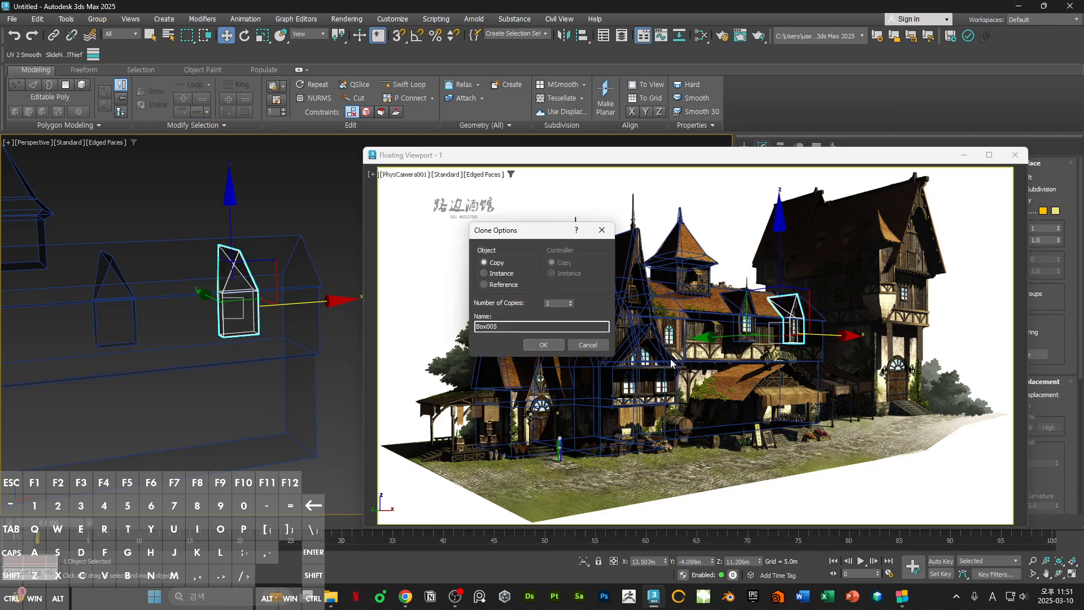
click(539, 343)
- Enlarge the camera viewport and align the copied dormer with the second dormer in the reference, then restore the viewport
double_click(648, 157)
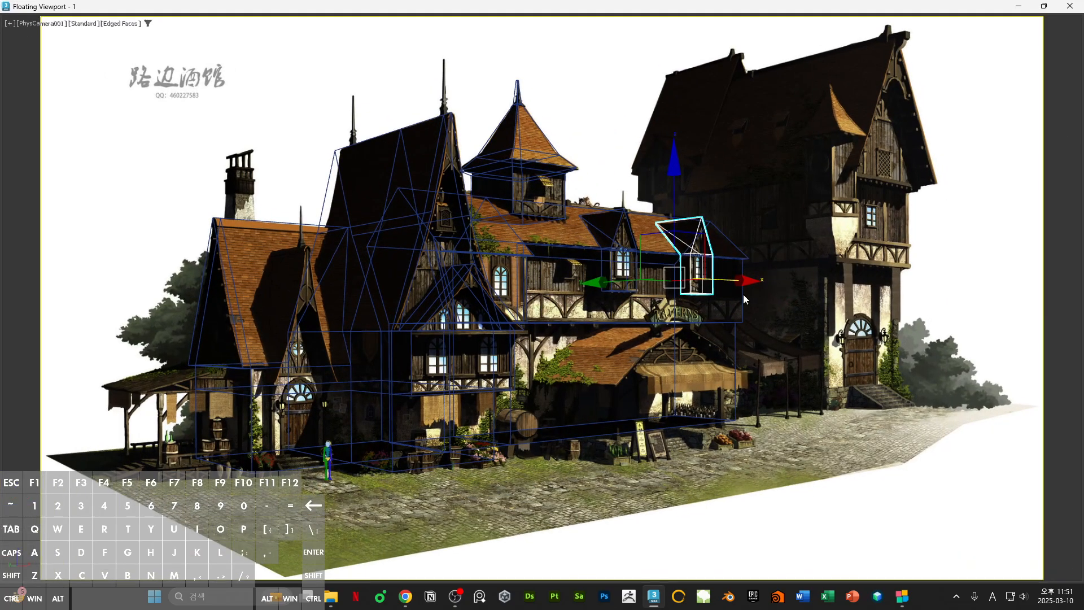
drag(735, 277, 814, 288)
key(ctrl+z)
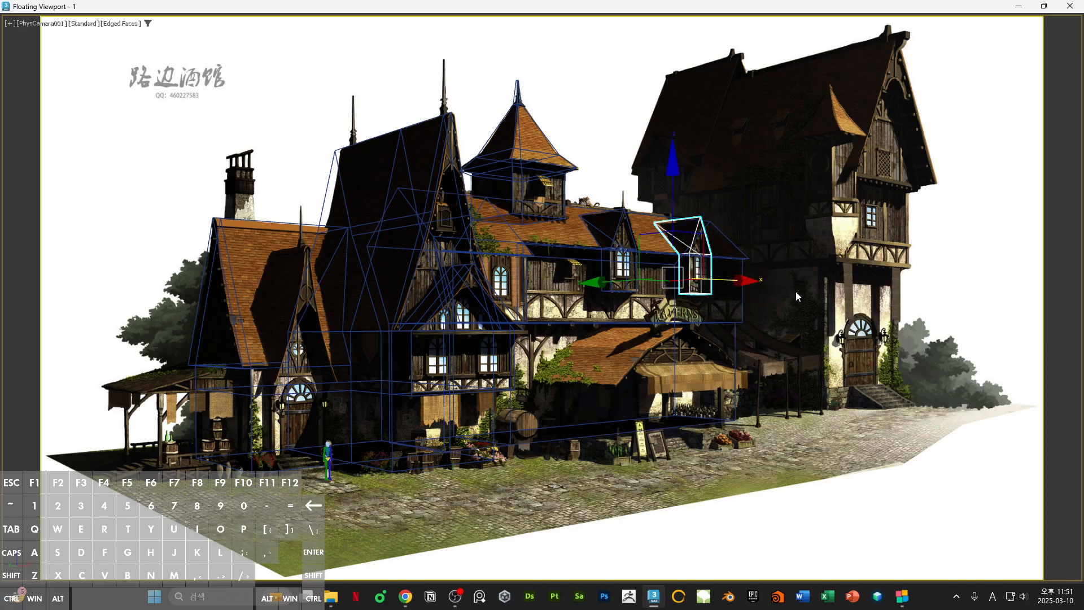
click(598, 151)
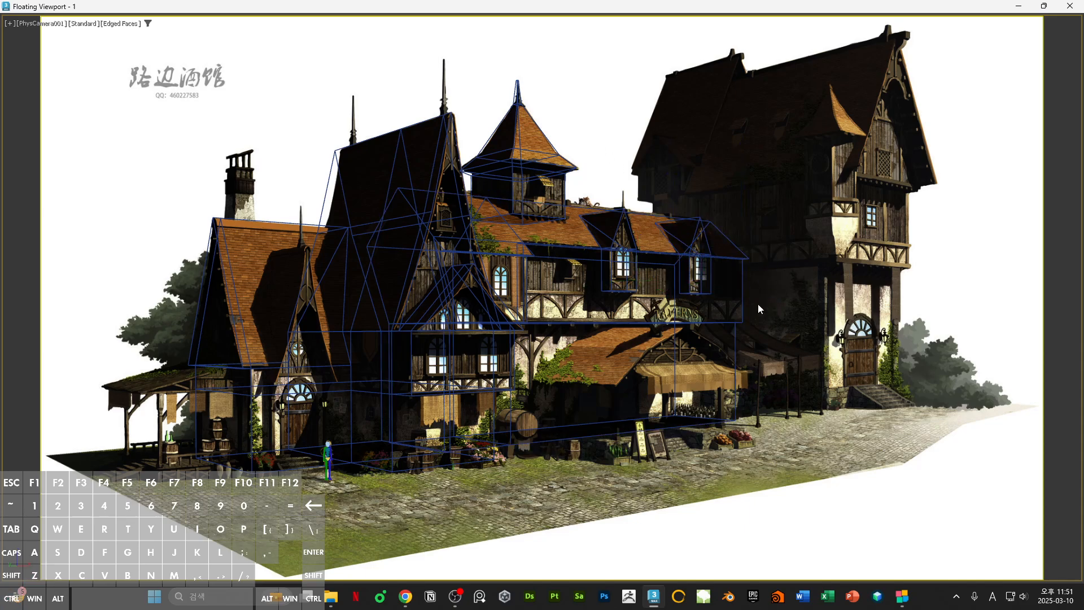
double_click(788, 14)
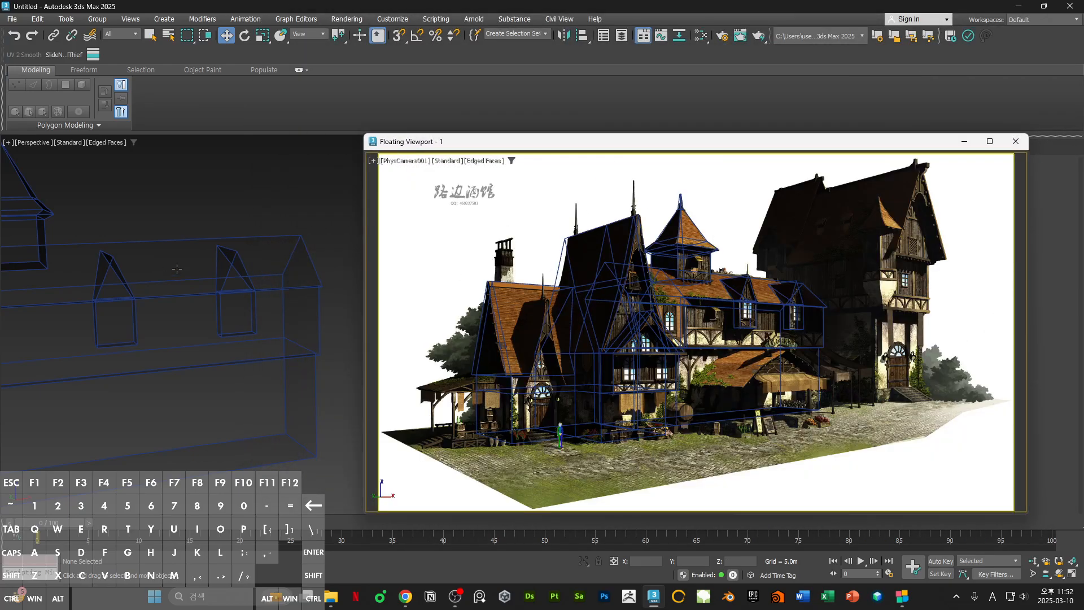
- Draw a box in front of the middle wing from the top view, with the camera viewport moved aside
scroll(177, 268, down, 10)
scroll(231, 238, down, 3)
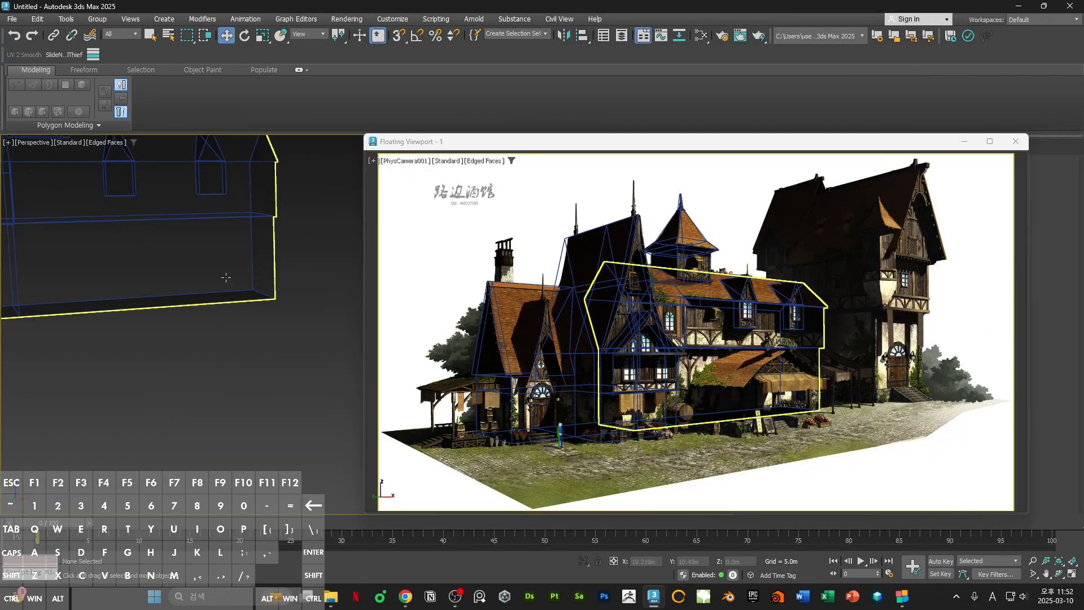
click(700, 386)
ctrl+alt+middle_drag(216, 276, 178, 334)
click(177, 333)
drag(549, 148, 686, 271)
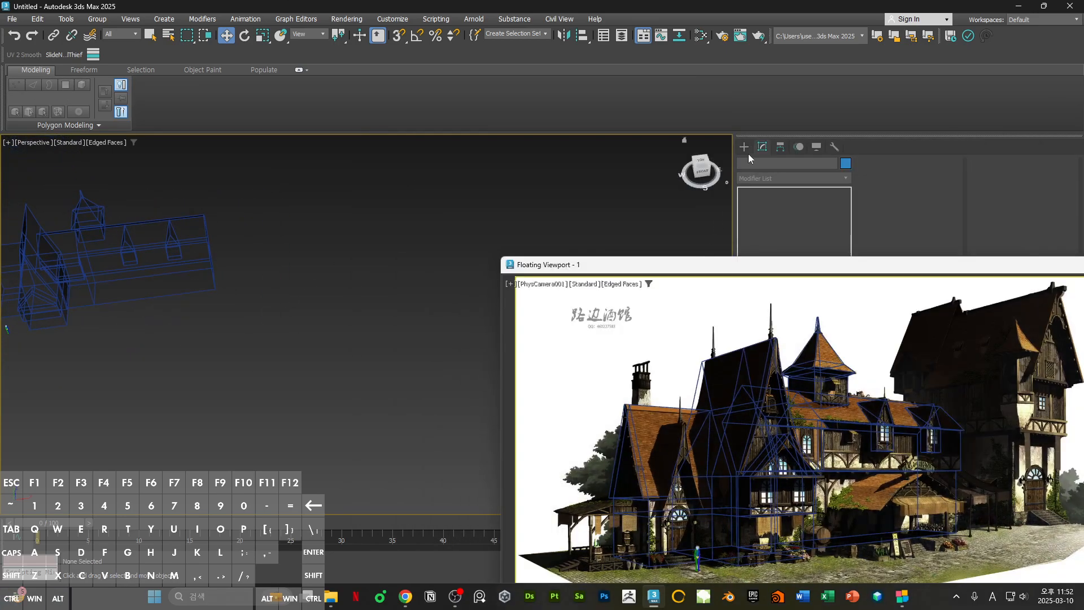
key(t)
middle_drag(415, 230, 306, 196)
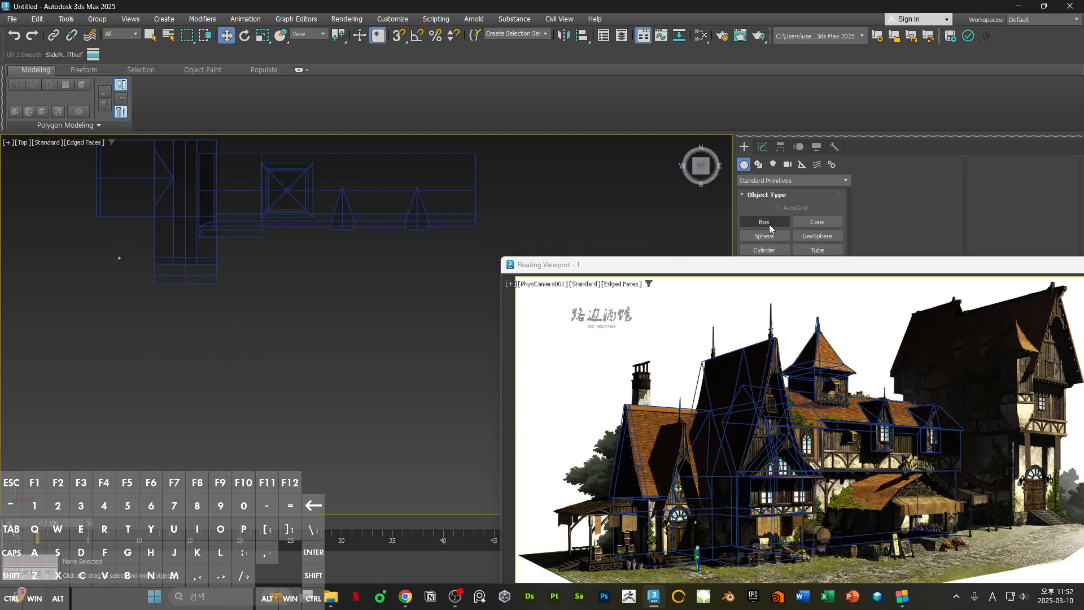
click(764, 222)
drag(278, 220, 389, 293)
click(361, 220)
key(w)
- Convert the new box in front of the middle wing to an editable poly
alt+middle_drag(362, 261, 375, 166)
right_click(375, 166)
mouse_move(445, 315)
click(517, 317)
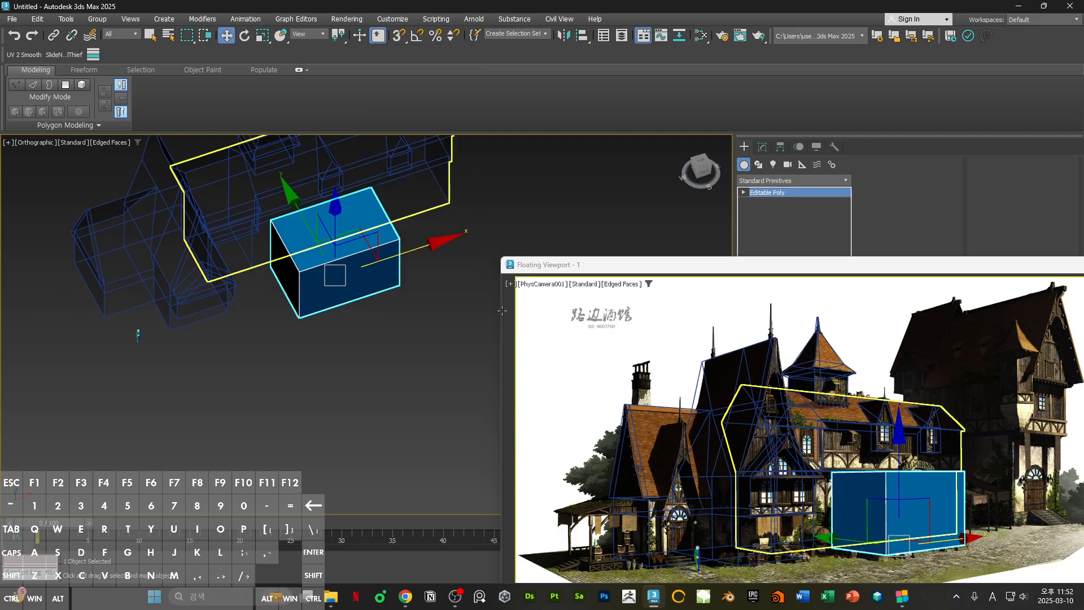
- Reset the box's XForm and collapse it back to an editable poly
drag(791, 270, 583, 326)
click(833, 148)
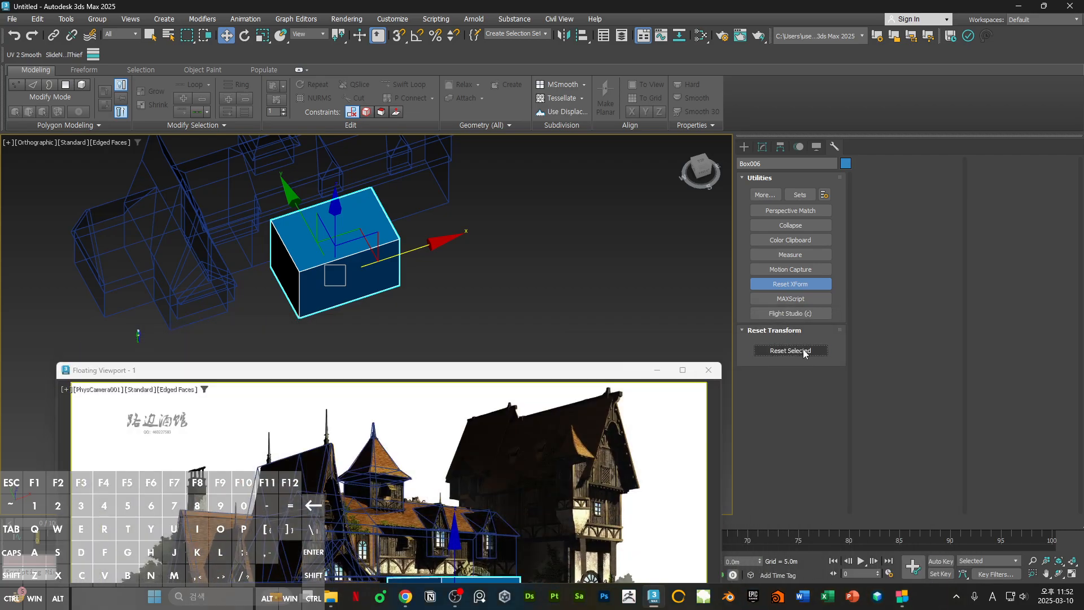
click(804, 351)
right_click(594, 244)
mouse_move(680, 386)
click(734, 379)
- Bring the camera viewport back beside the model and assign the transparent Material #44 to the box
drag(552, 366, 944, 135)
middle_drag(381, 296, 297, 318)
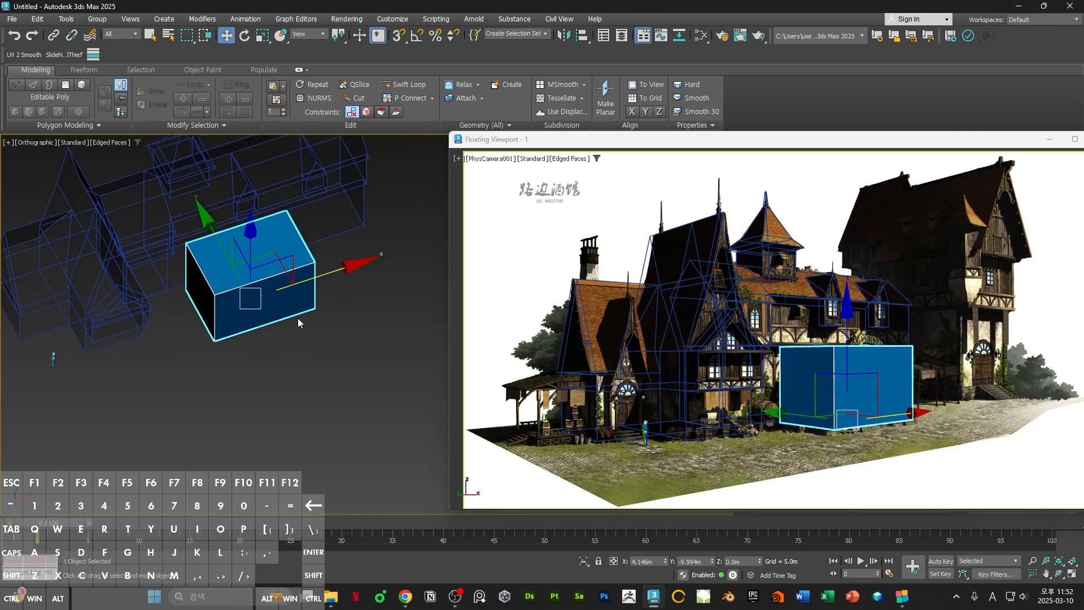
key(m)
click(560, 206)
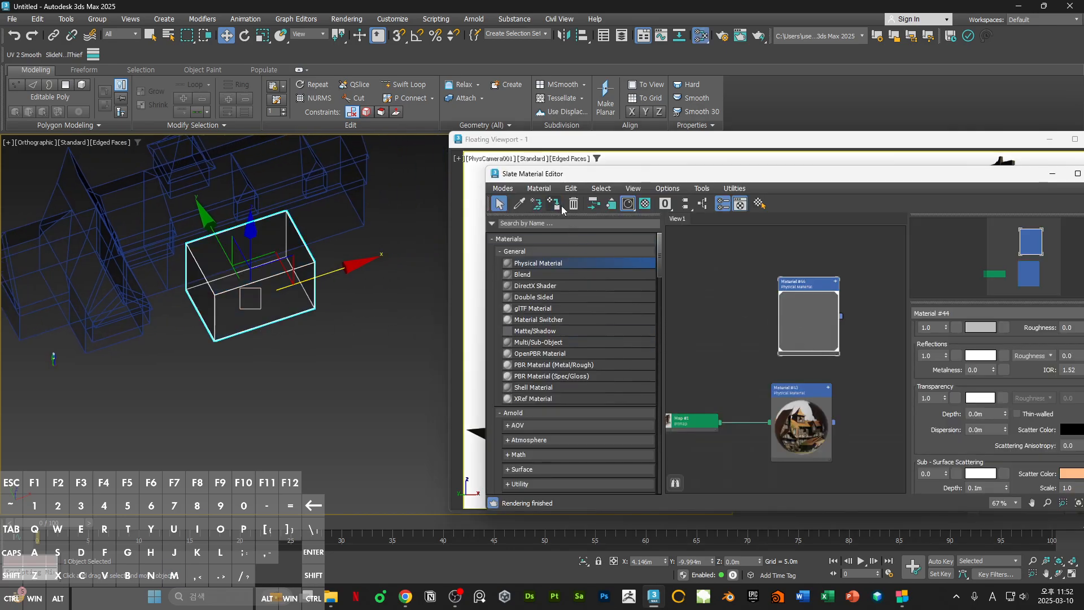
middle_click(703, 323)
key(m)
alt+middle_drag(321, 370, 326, 318)
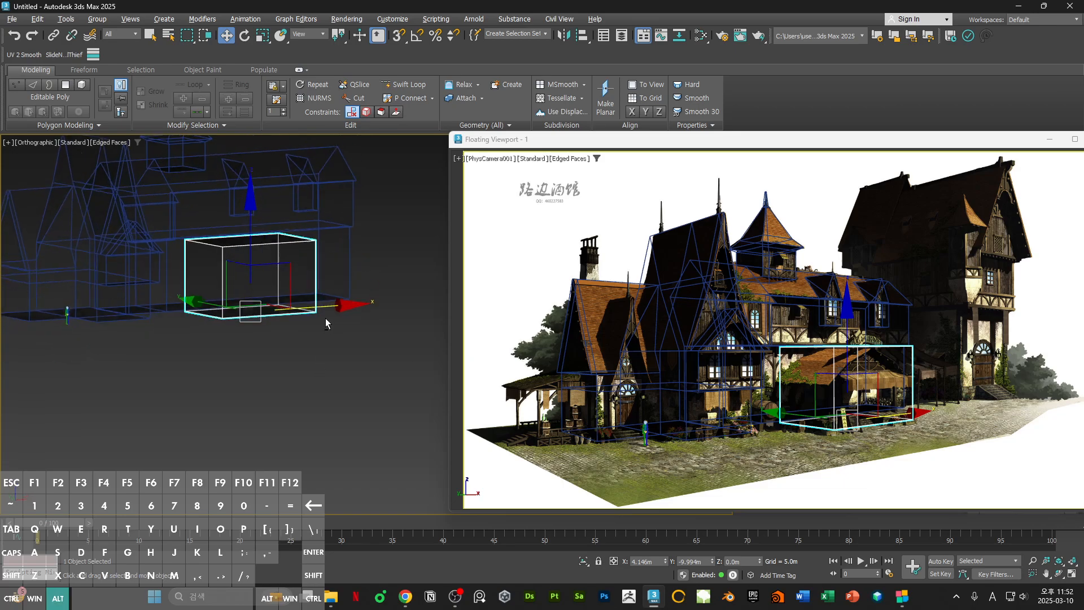
- Enlarge the camera viewport and stretch the box's end face outward toward the tall house in the reference
double_click(755, 141)
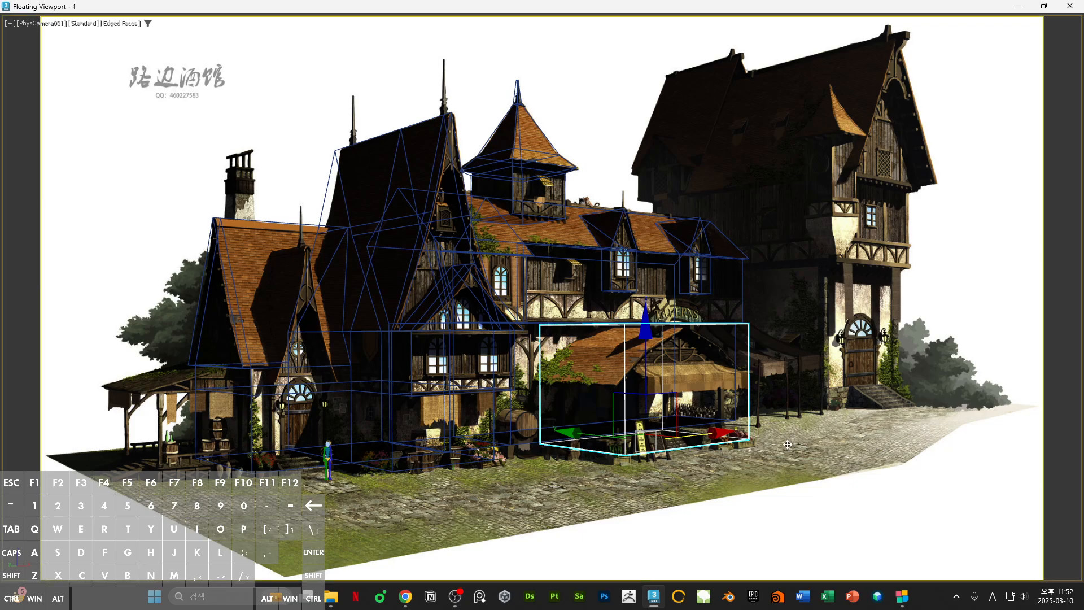
drag(711, 435, 722, 461)
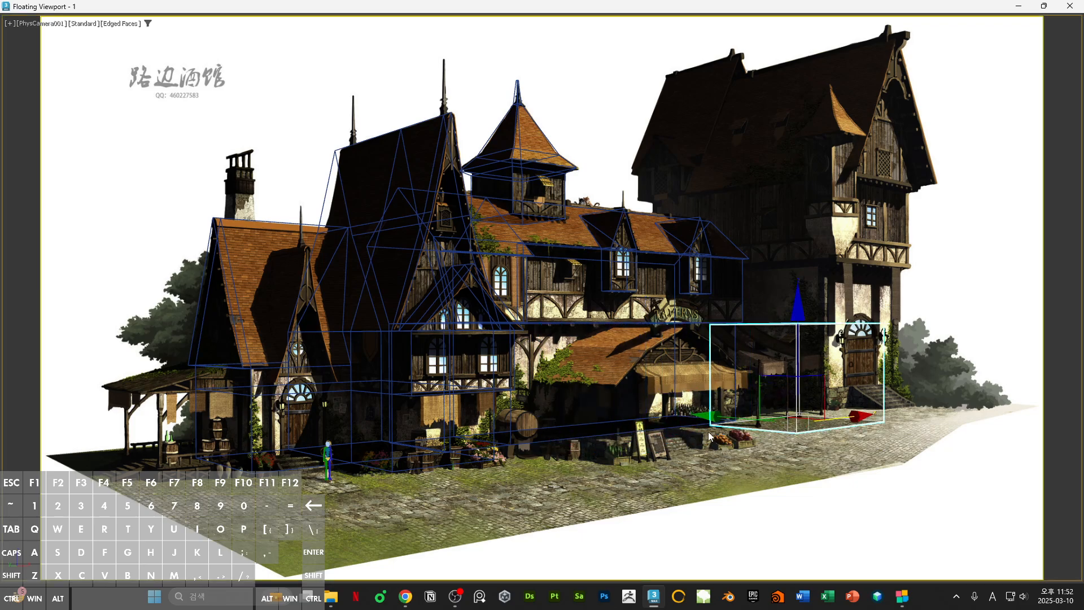
key(ctrl+z)
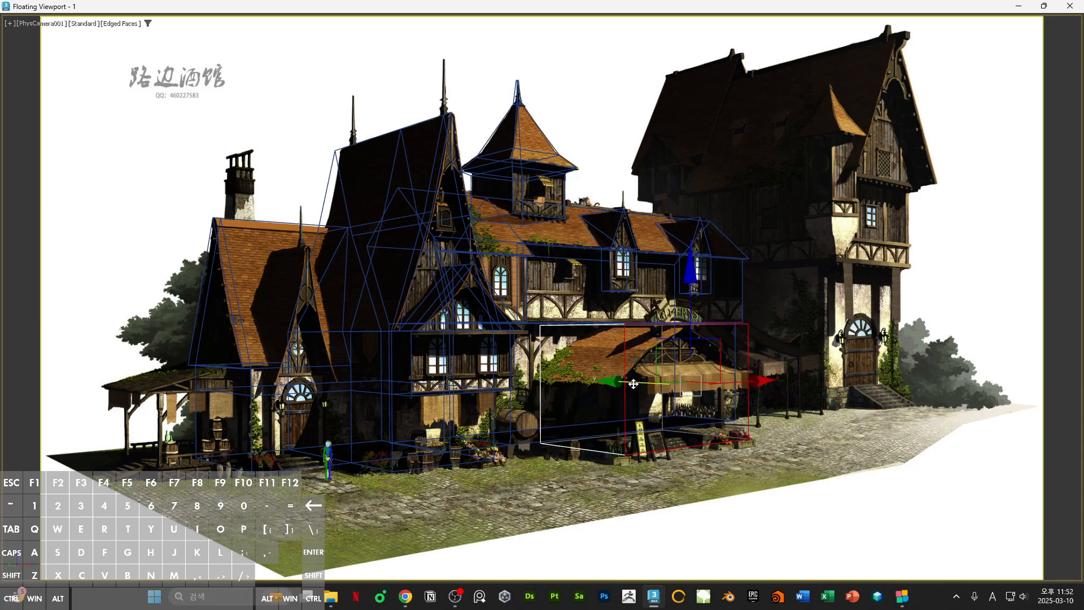
drag(632, 384, 665, 389)
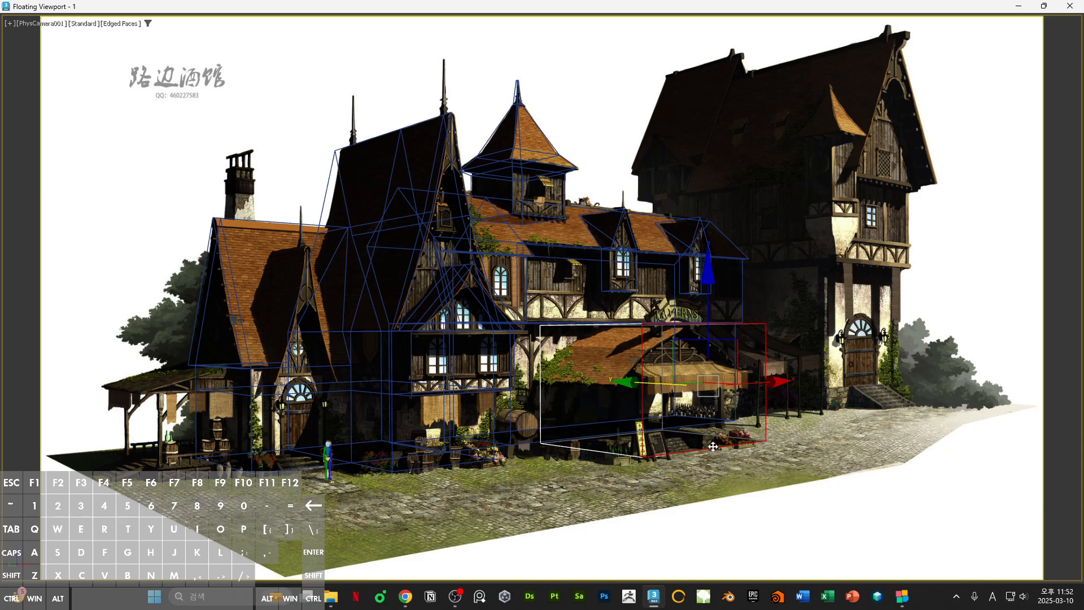
- Lower the box's top vertices close to the ground to form a low platform under the porch
click(497, 288)
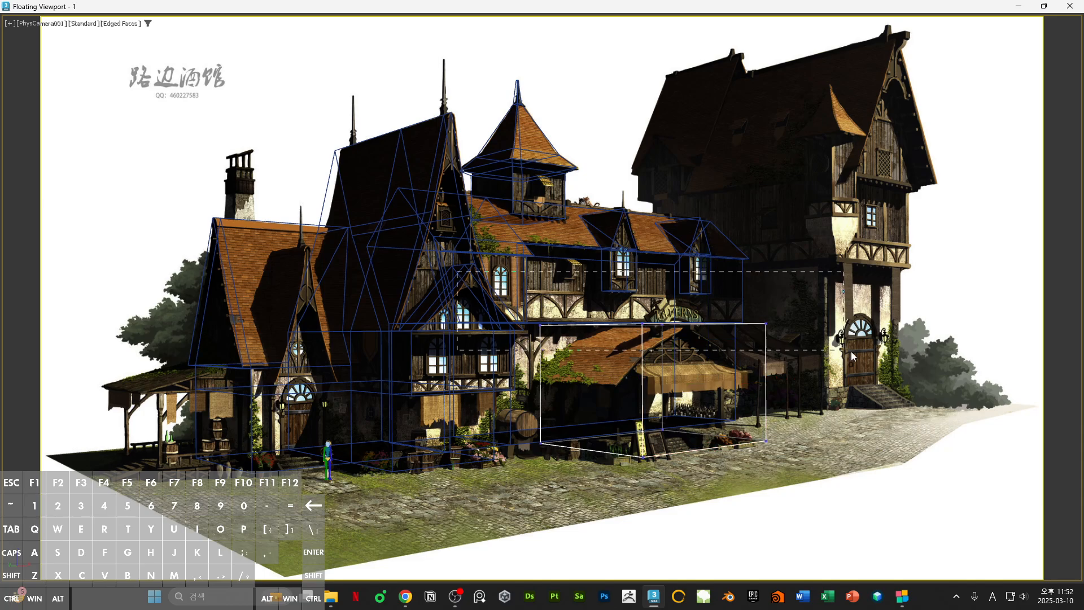
drag(852, 351, 853, 351)
drag(652, 247, 640, 348)
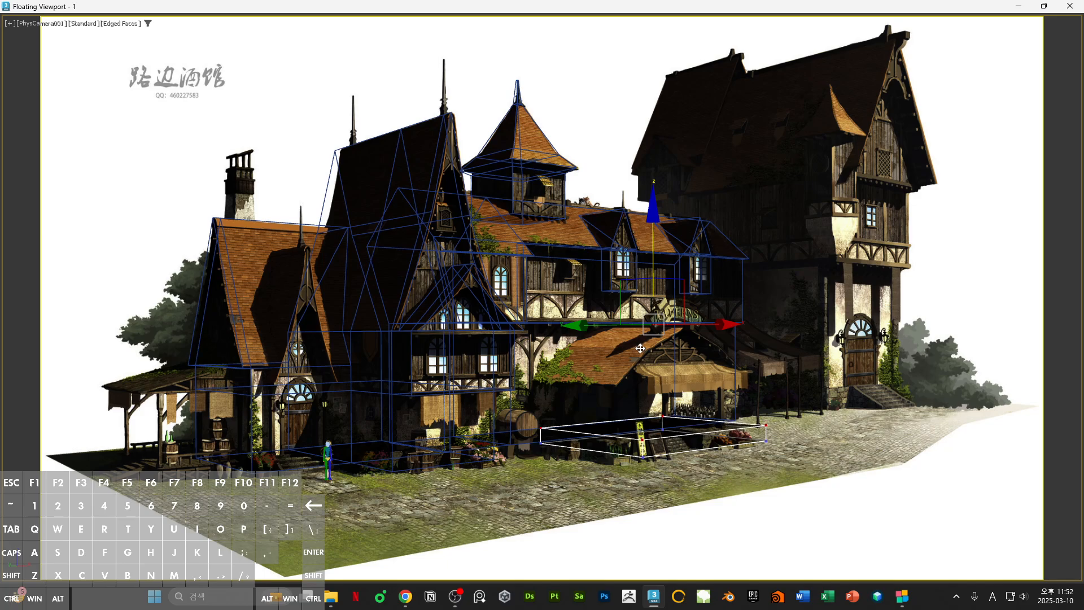
click(804, 459)
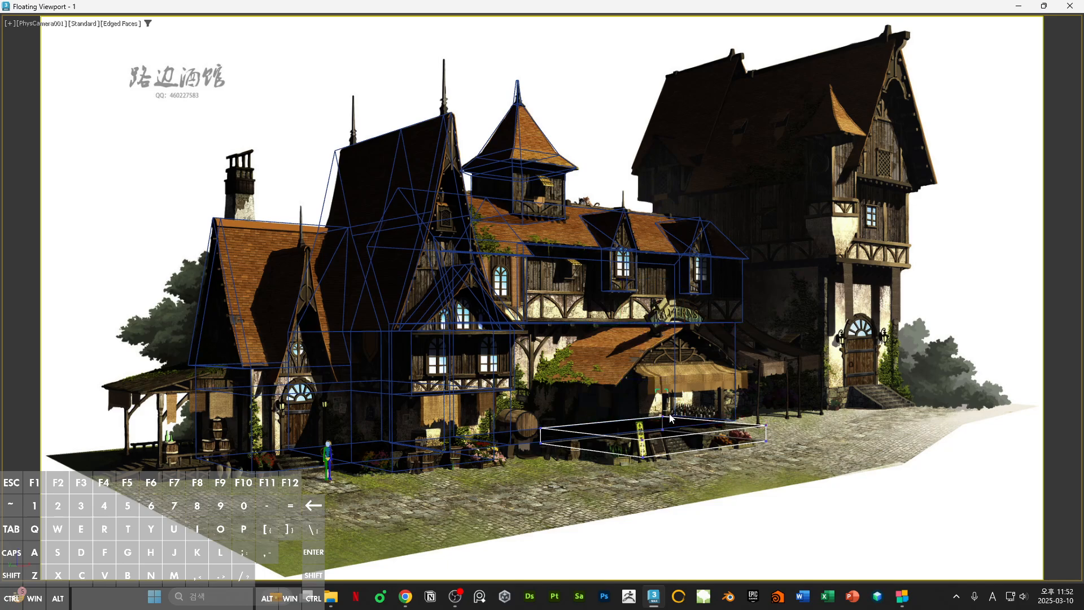
- Pull the platform's end nearest the tall house back in to the edge of the reference porch
drag(668, 414, 679, 439)
ctrl+drag(806, 456, 764, 427)
click(615, 468)
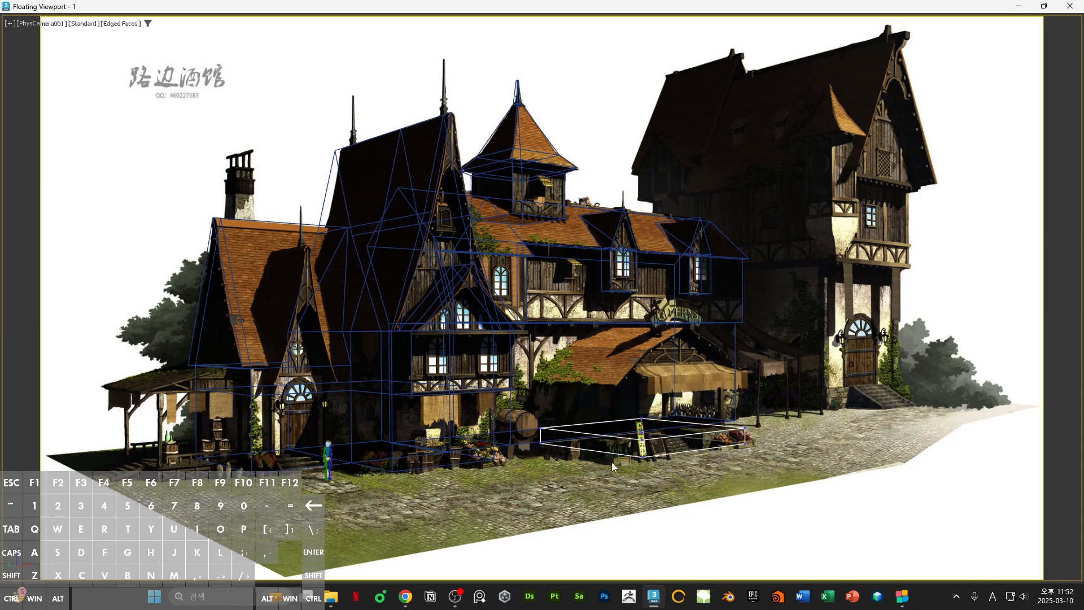
- Extend the platform's opposite end face toward the front gabled building
key(4)
click(607, 446)
drag(659, 433, 589, 495)
click(596, 480)
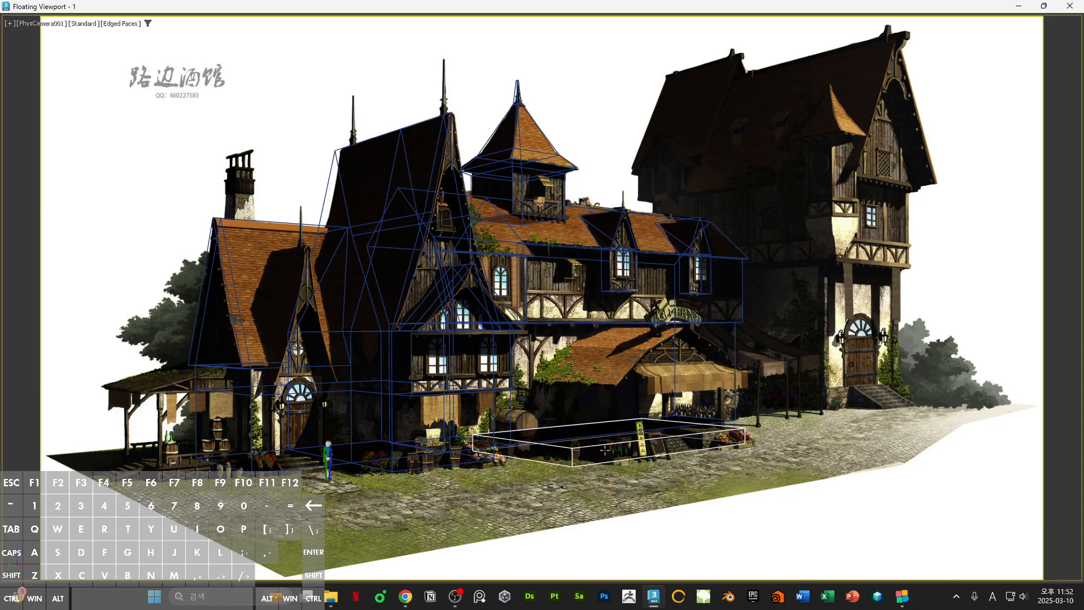
- Switch to the reference image viewer and examine the dormers, porch roof, posts and stone platform up close
click(905, 598)
double_click(696, 226)
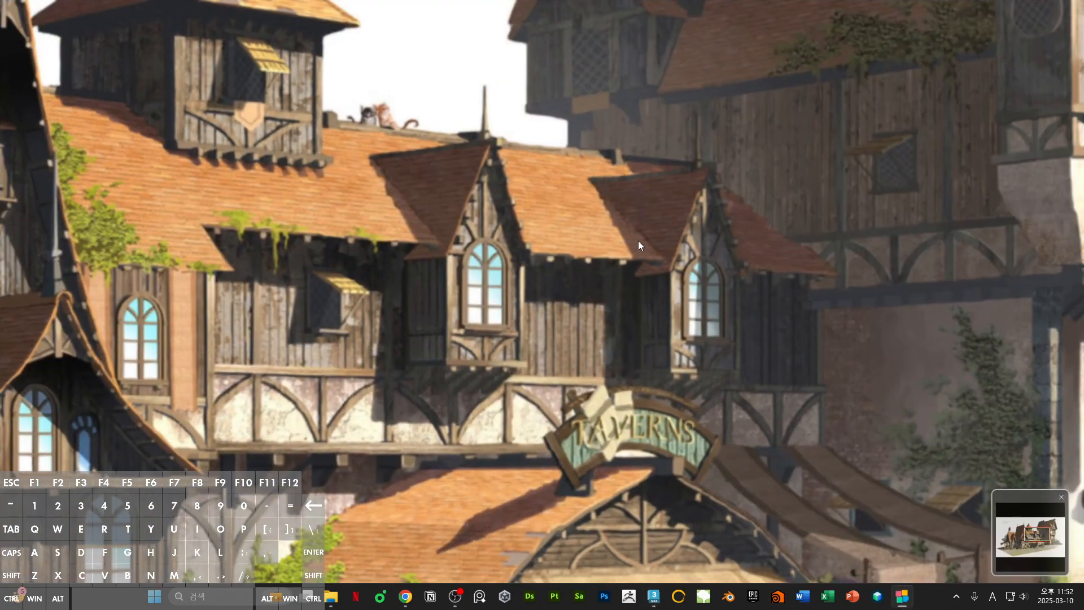
drag(610, 536, 630, 287)
drag(543, 154, 655, 373)
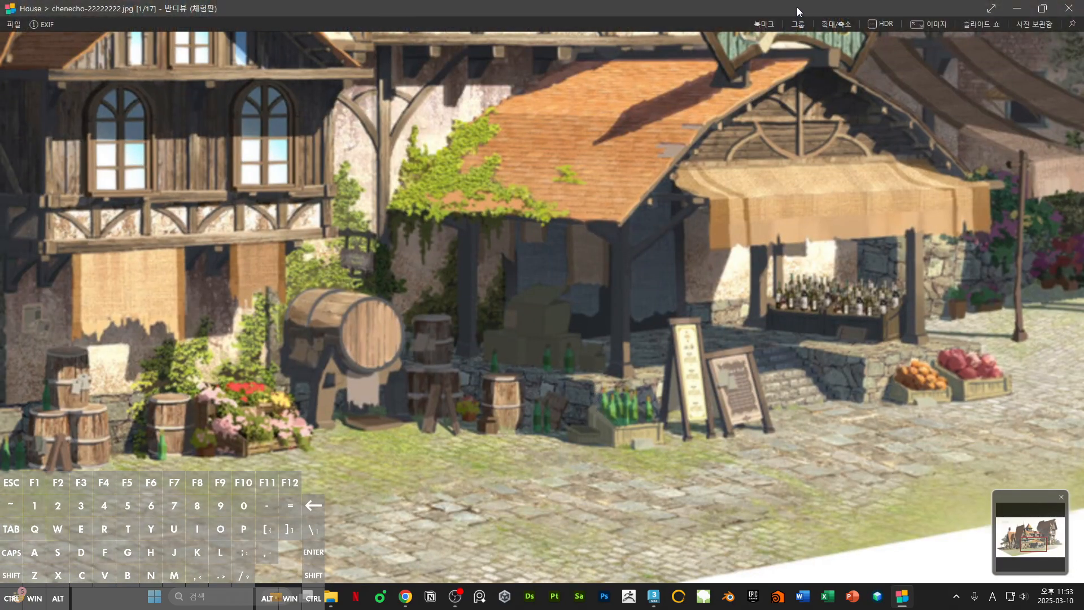
click(797, 7)
- Return to the 3ds Max camera view and shorten the platform's end nearest the front gabled building to match the porch
click(538, 454)
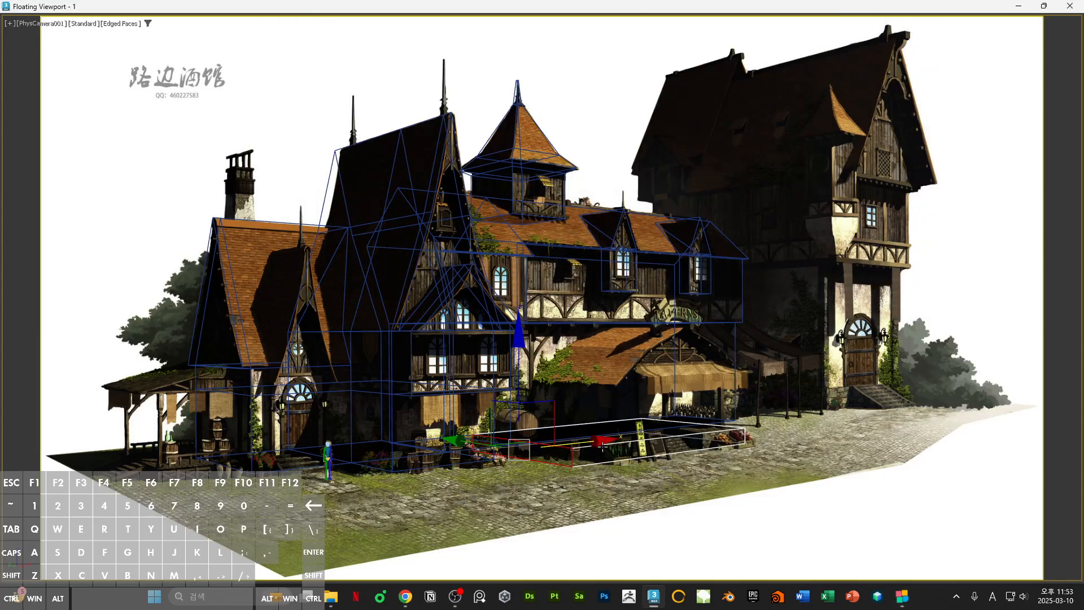
drag(584, 445, 622, 478)
click(595, 408)
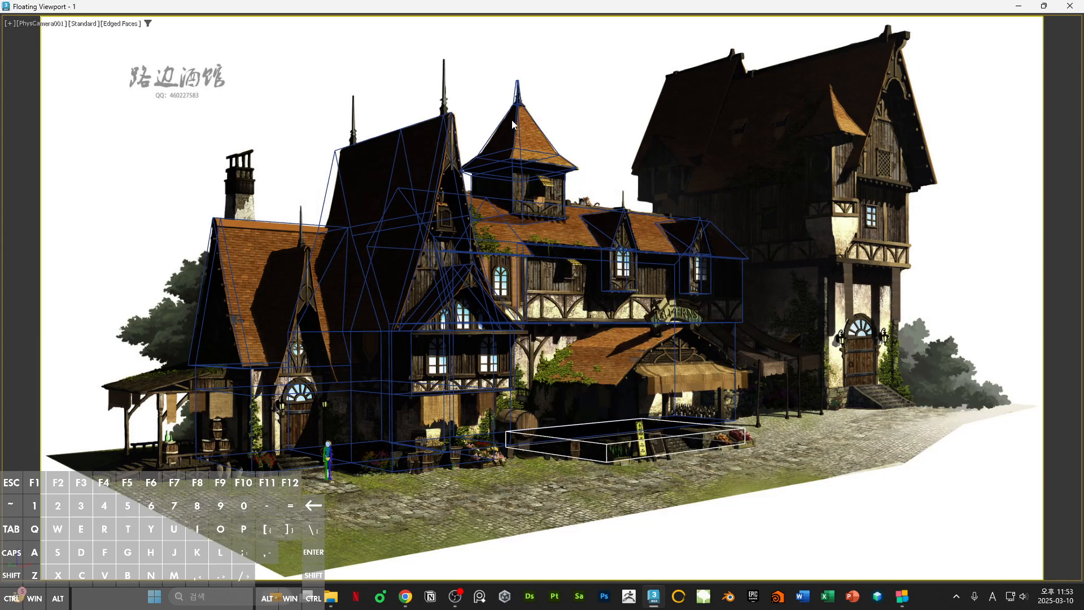
- Snap the platform's back vertices to the middle wing's front wall, with the camera viewport restored beside the model
drag(638, 9, 827, 148)
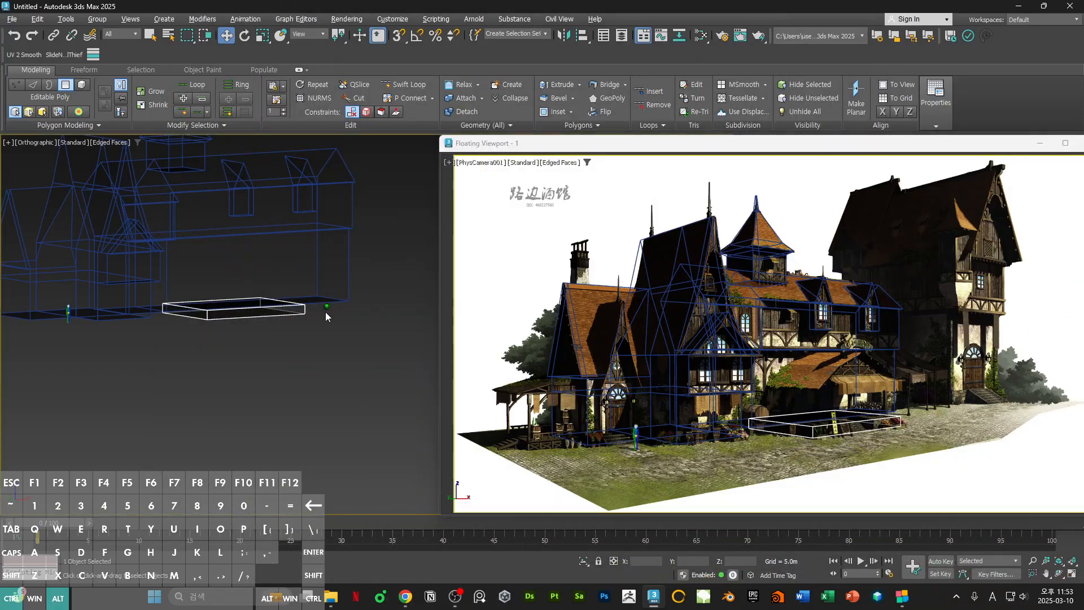
alt+middle_drag(325, 312, 275, 391)
key(1)
drag(163, 253, 336, 310)
alt+middle_drag(337, 310, 264, 255)
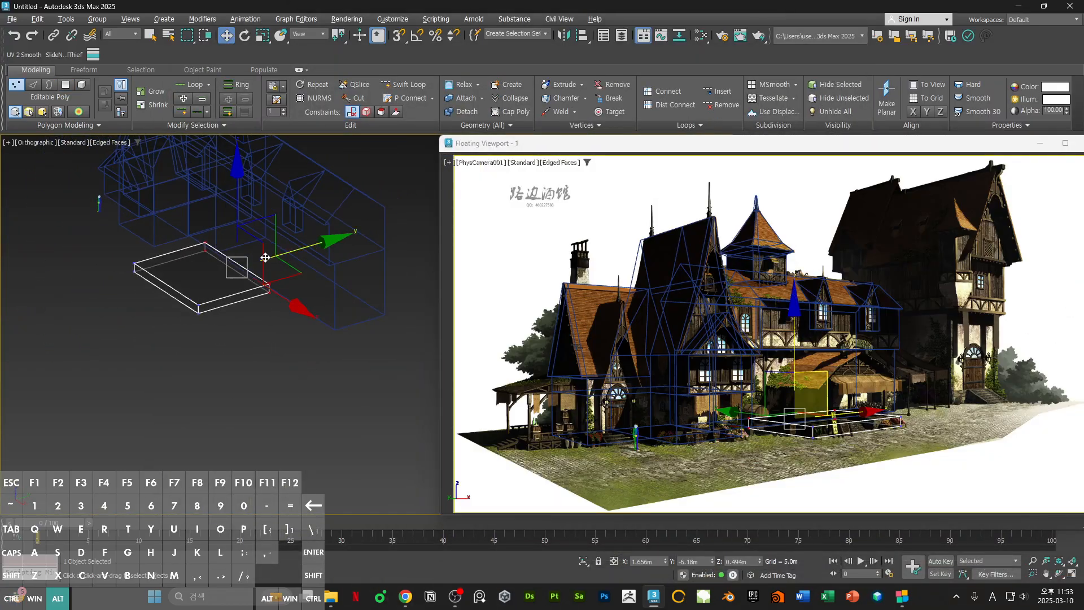
scroll(271, 275, up, 3)
key(s)
drag(296, 240, 358, 349)
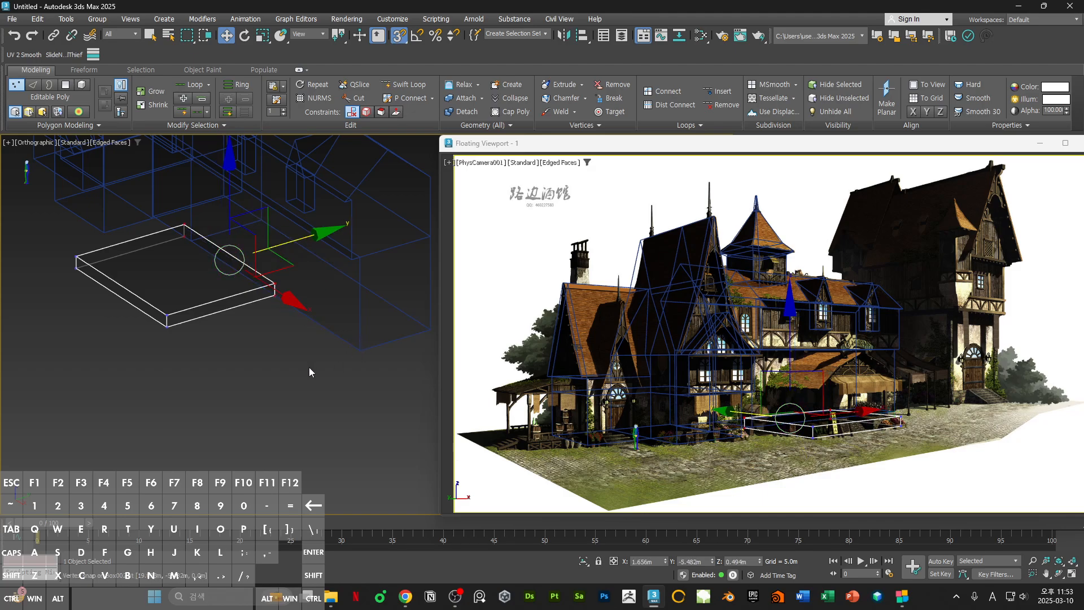
click(309, 367)
- Inspect how the platform meets the middle wing and the front buildings from several angles
scroll(302, 321, down, 3)
alt+middle_drag(303, 326, 360, 255)
scroll(349, 348, up, 5)
middle_drag(350, 348, 274, 340)
alt+middle_drag(274, 340, 298, 297)
scroll(298, 297, down, 5)
click(337, 351)
scroll(329, 335, up, 4)
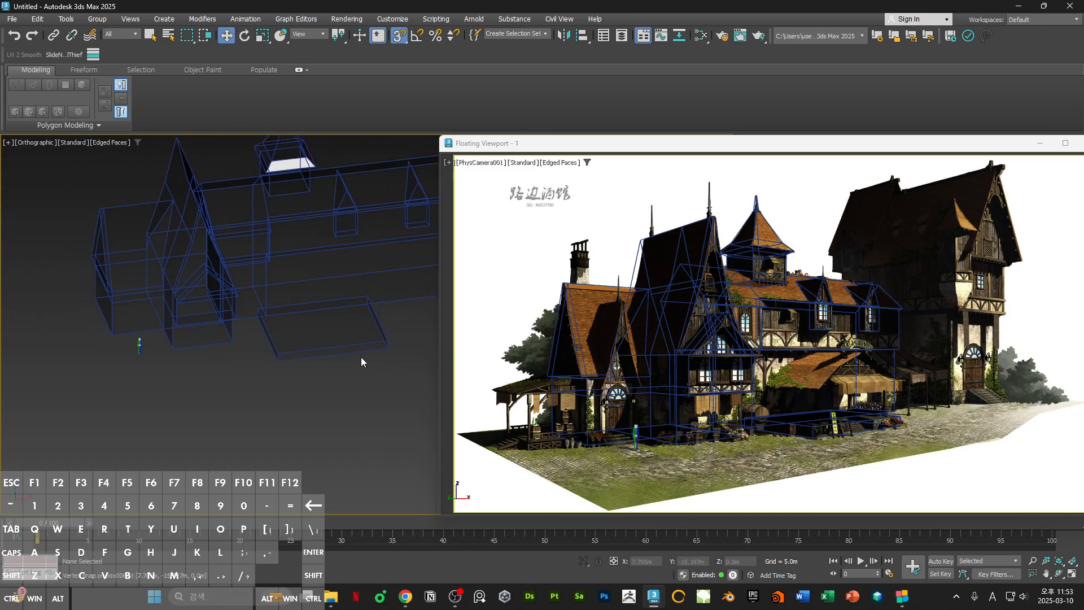
- Center the platform's pivot on the object using Affect Pivot Only
click(329, 334)
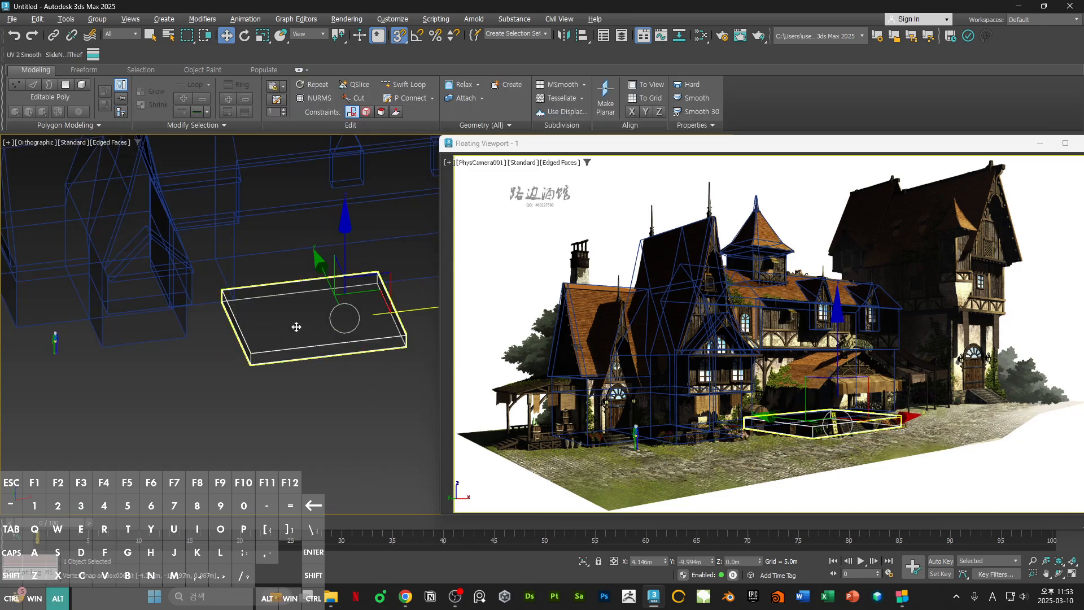
alt+drag(295, 326, 308, 291)
drag(671, 144, 683, 290)
click(780, 146)
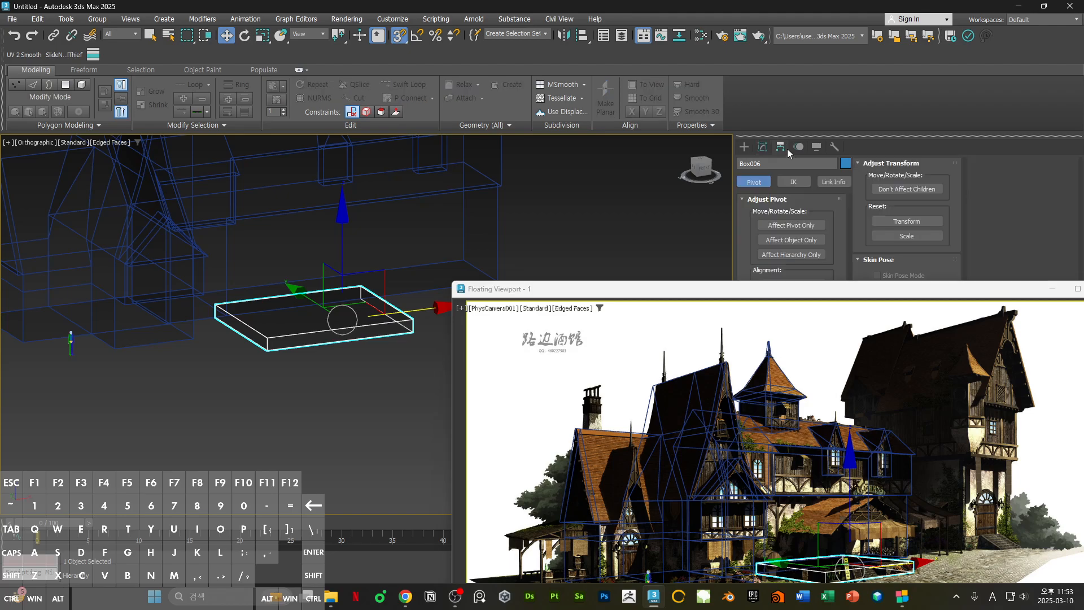
click(802, 226)
drag(827, 292, 806, 124)
click(807, 285)
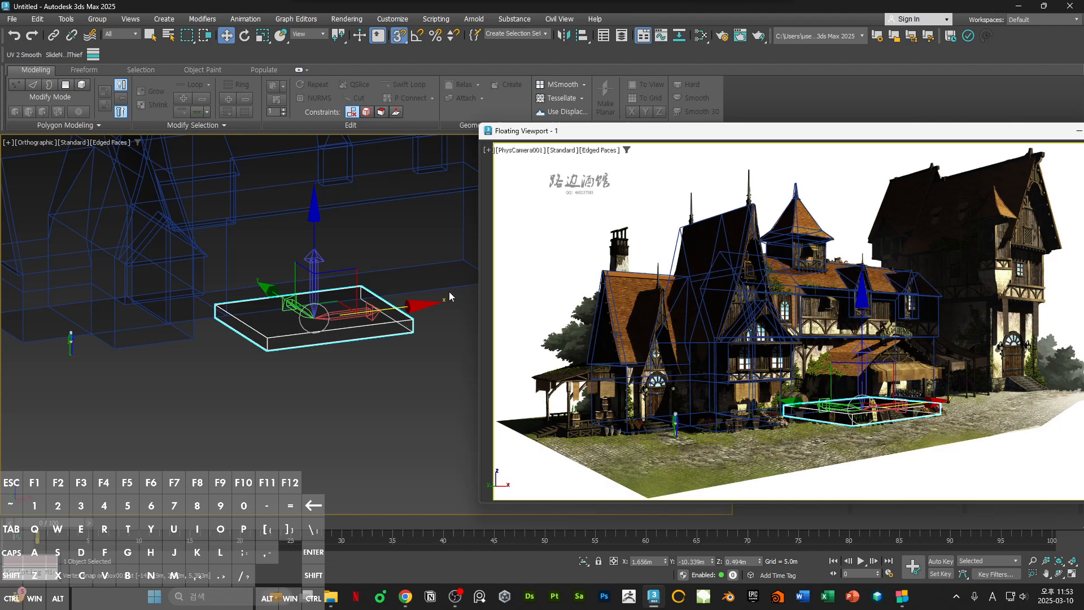
- Copy the porch platform straight up to Z 4.765 m as the base volume for the porch roof
middle_drag(449, 291, 305, 352)
key(s)
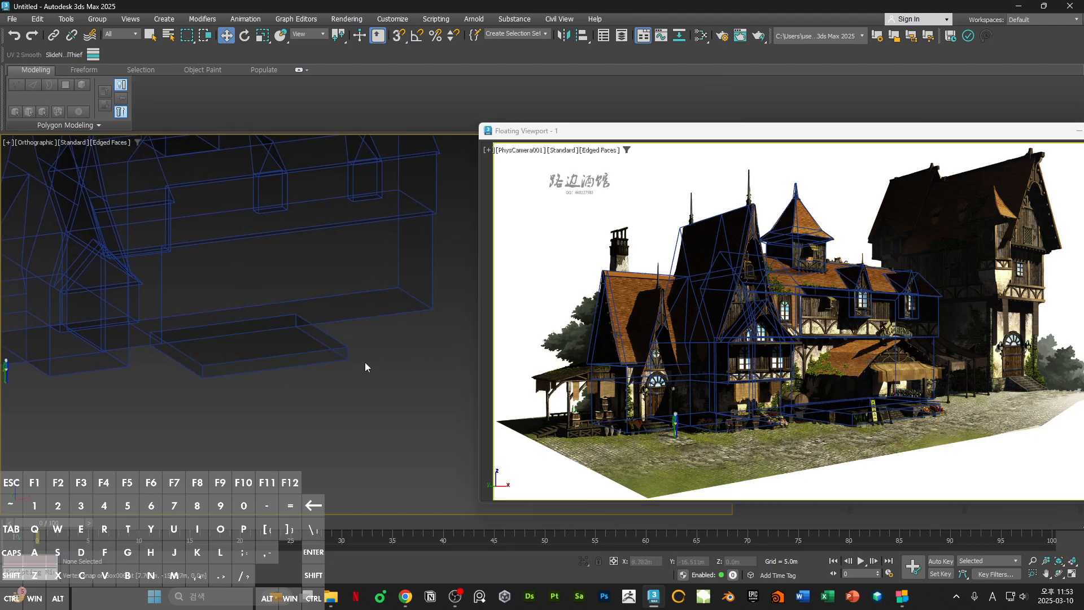
drag(782, 133, 752, 125)
click(795, 227)
middle_drag(293, 325, 365, 309)
mouse_move(364, 309)
ctrl+alt+middle_down()
mouse_move(351, 286)
mouse_move(311, 337)
ctrl+alt+middle_up()
shift+drag(344, 297, 344, 215)
key(Return)
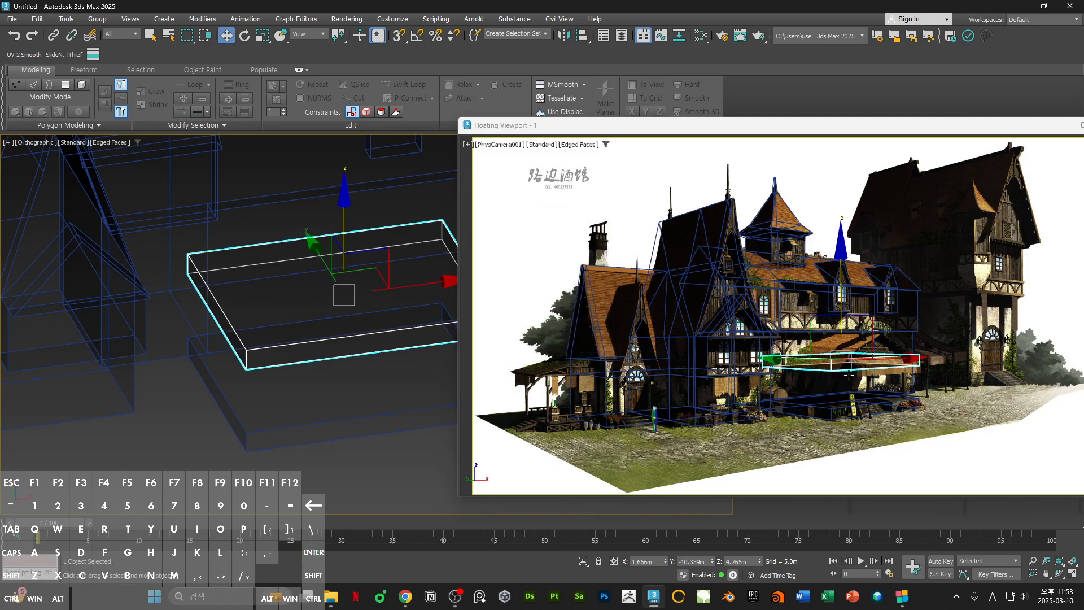
click(367, 467)
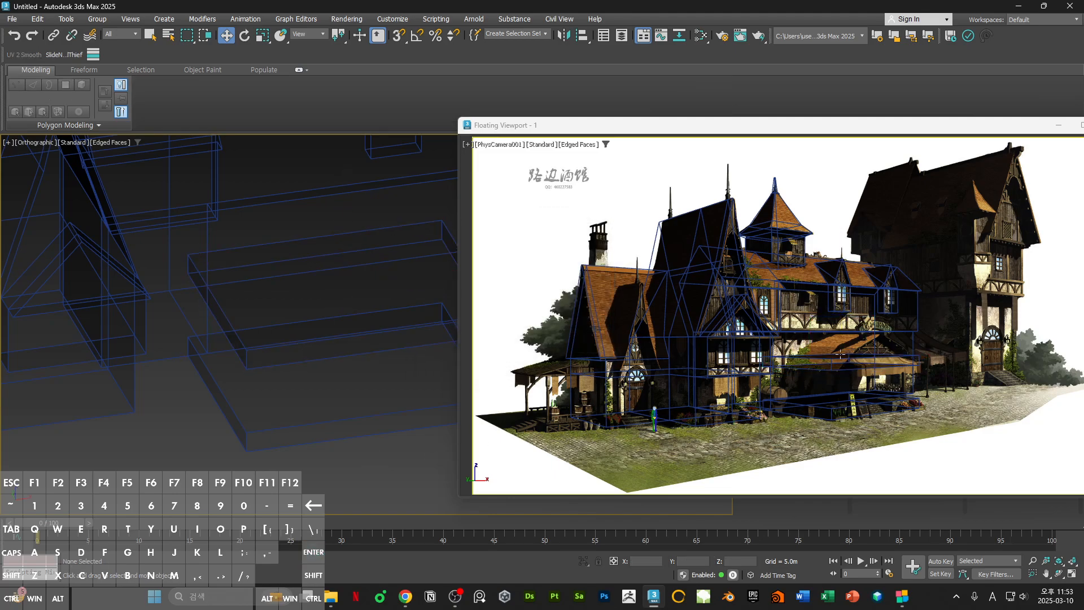
- Scale all vertices of the raised platform copy slightly inward to fit the porch roof in the reference
click(293, 348)
key(1)
alt+middle_drag(294, 348, 266, 341)
key(ctrl+a)
scroll(266, 341, up, 2)
key(r)
drag(163, 301, 167, 302)
click(252, 367)
middle_drag(218, 311, 230, 353)
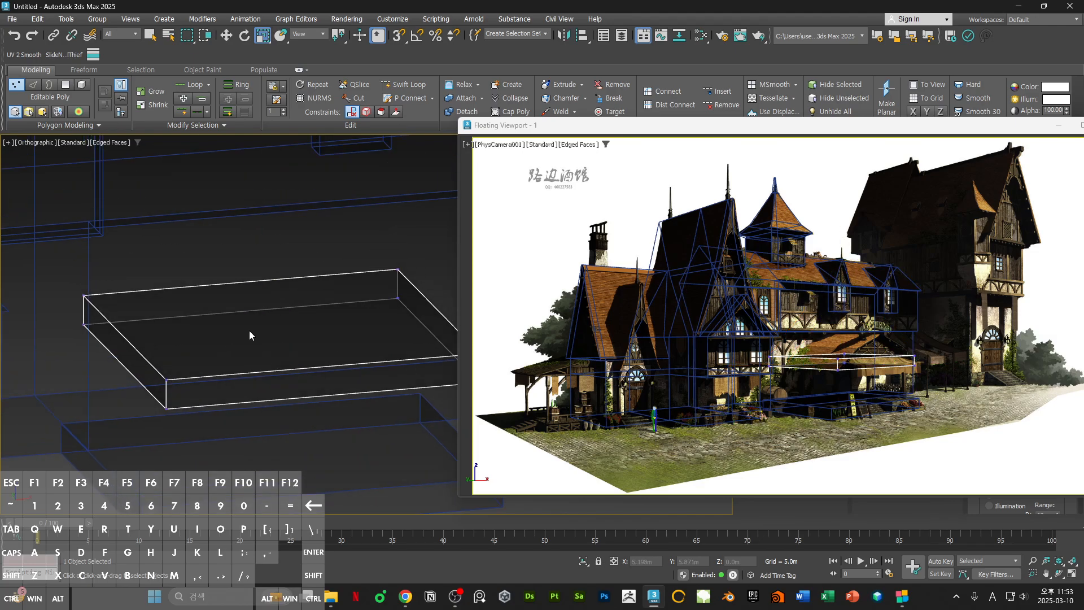
- Raise the copy's top face to Z 6.28 m and scale it down so the sides slope inward like a roof
key(4)
click(266, 340)
key(w)
drag(280, 234, 280, 198)
key(r)
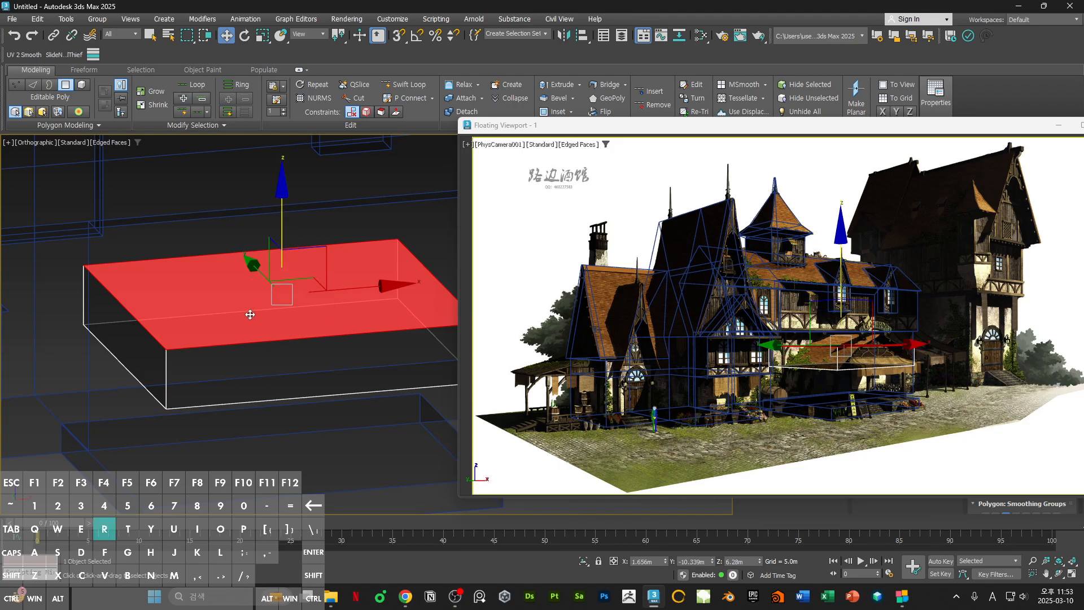
drag(251, 314, 216, 304)
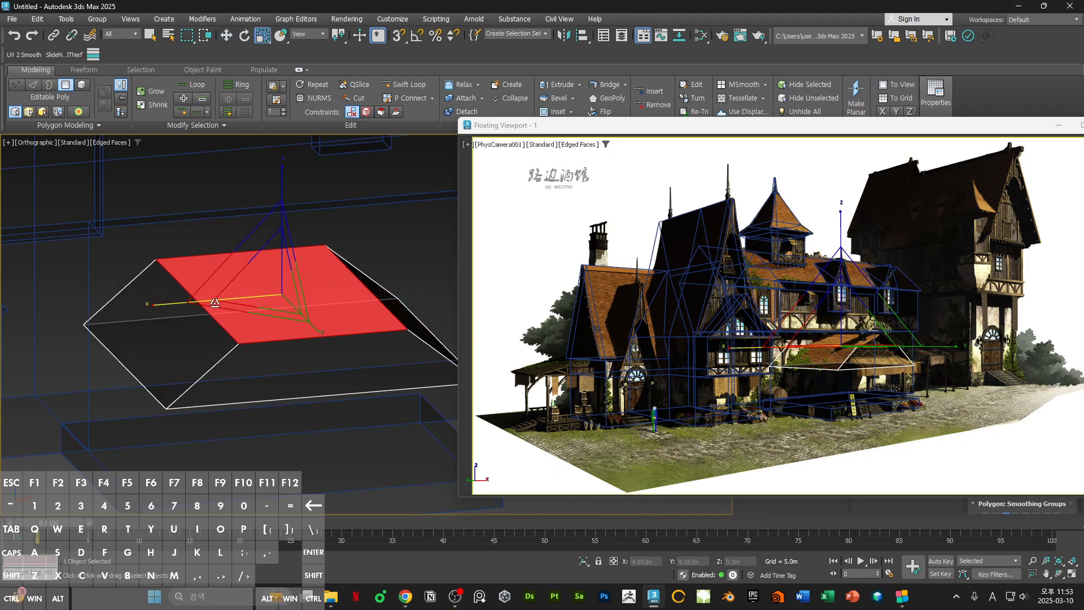
click(188, 354)
click(276, 430)
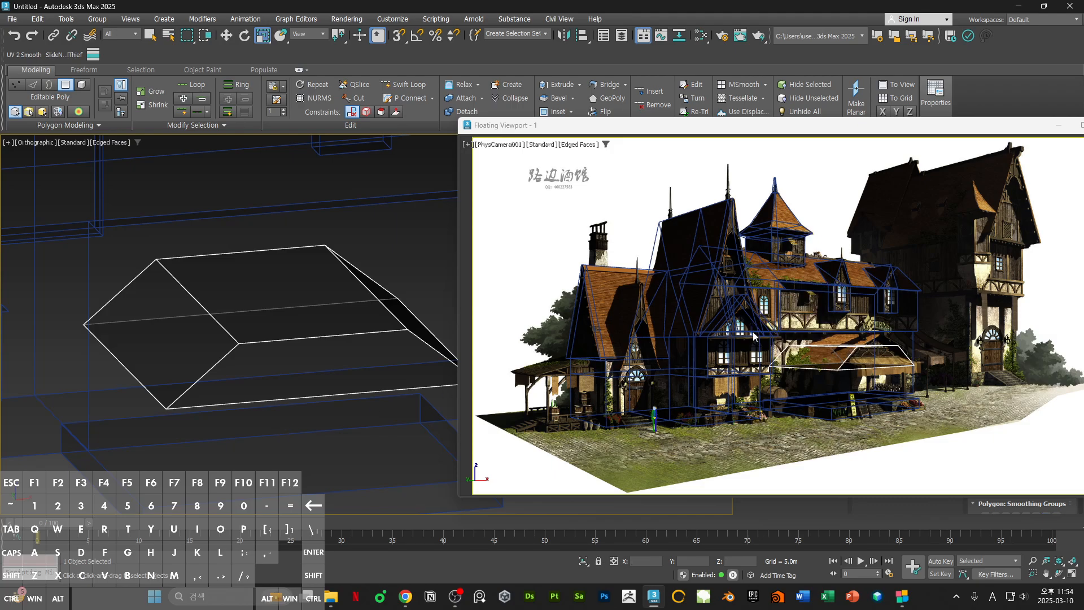
- Extrude the roof's top face up to Z 7.371 m and connect its front and back edges with a middle edge
click(285, 308)
middle_drag(290, 279, 292, 306)
key(w)
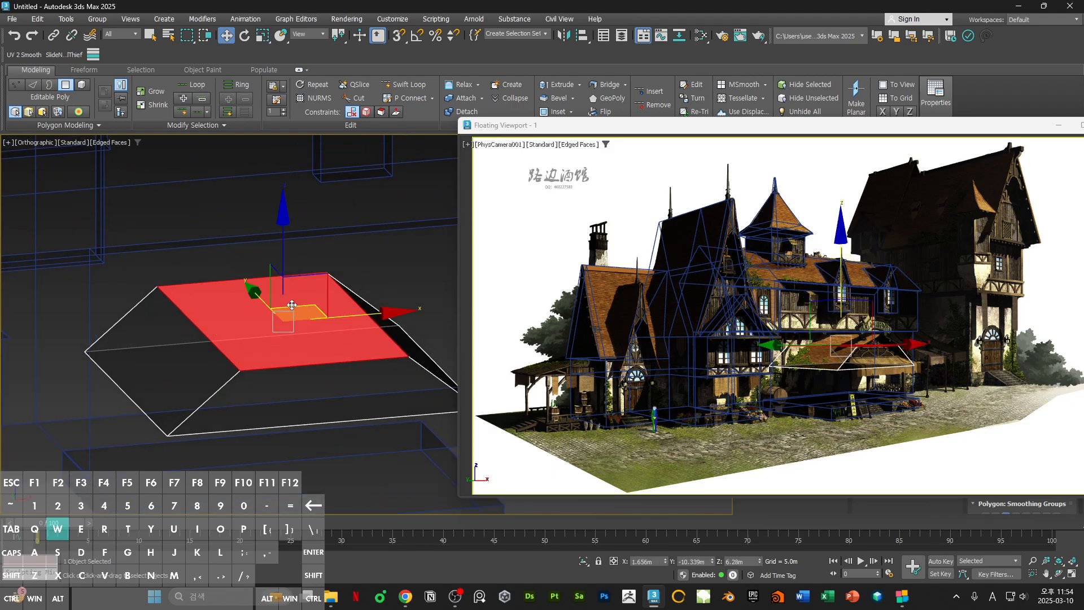
shift+drag(282, 254, 282, 221)
key(2)
click(311, 332)
ctrl+click(264, 249)
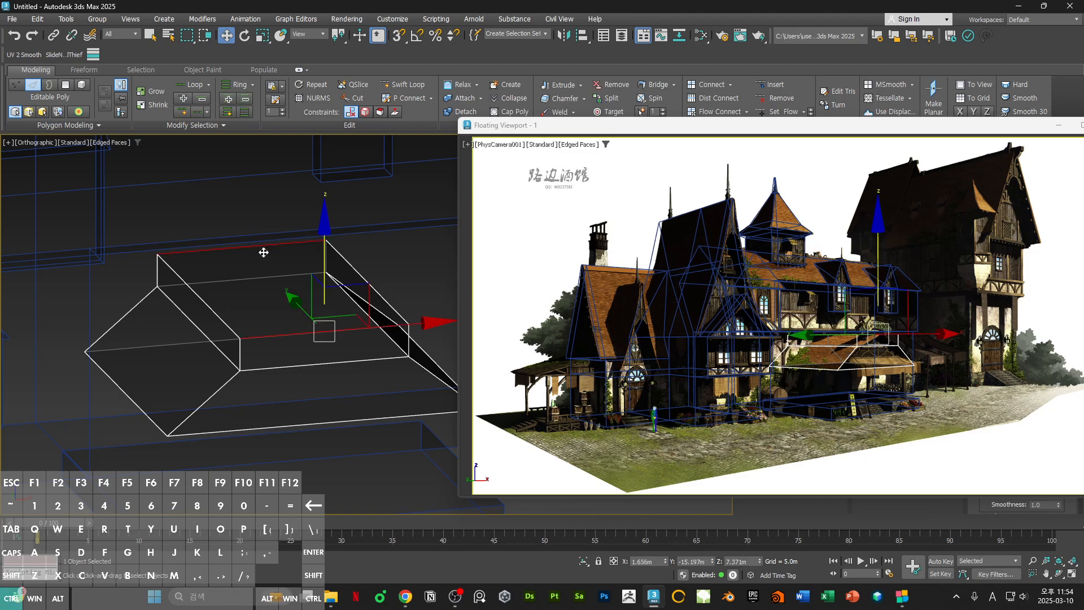
drag(681, 129, 716, 365)
click(924, 229)
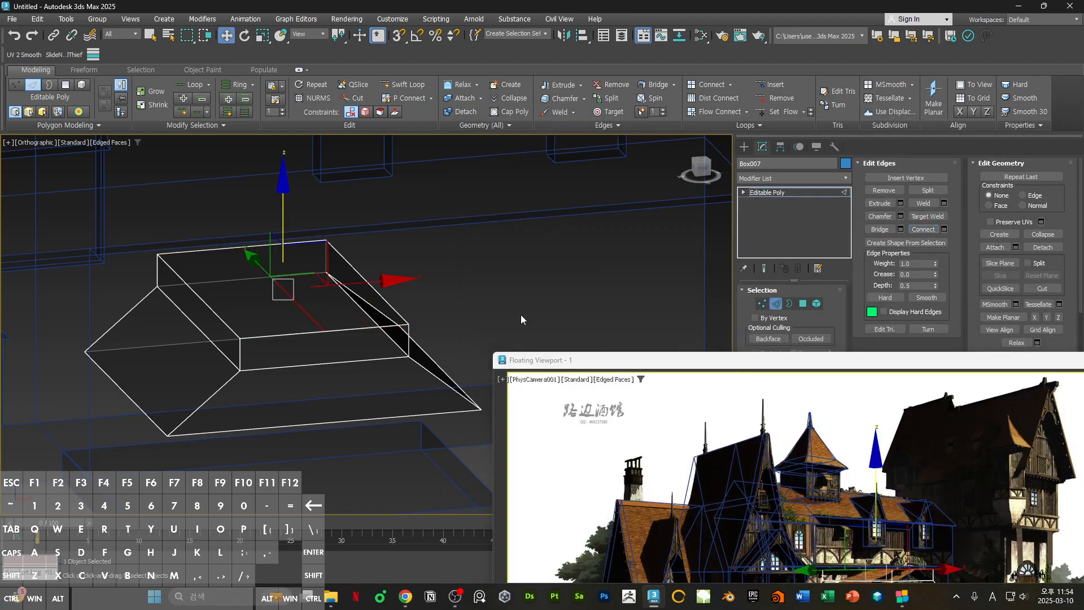
- Remove the two outer edges of the roof's top so the middle edge forms a ridge, and reposition the floating camera viewport
click(378, 301)
ctrl+click(205, 297)
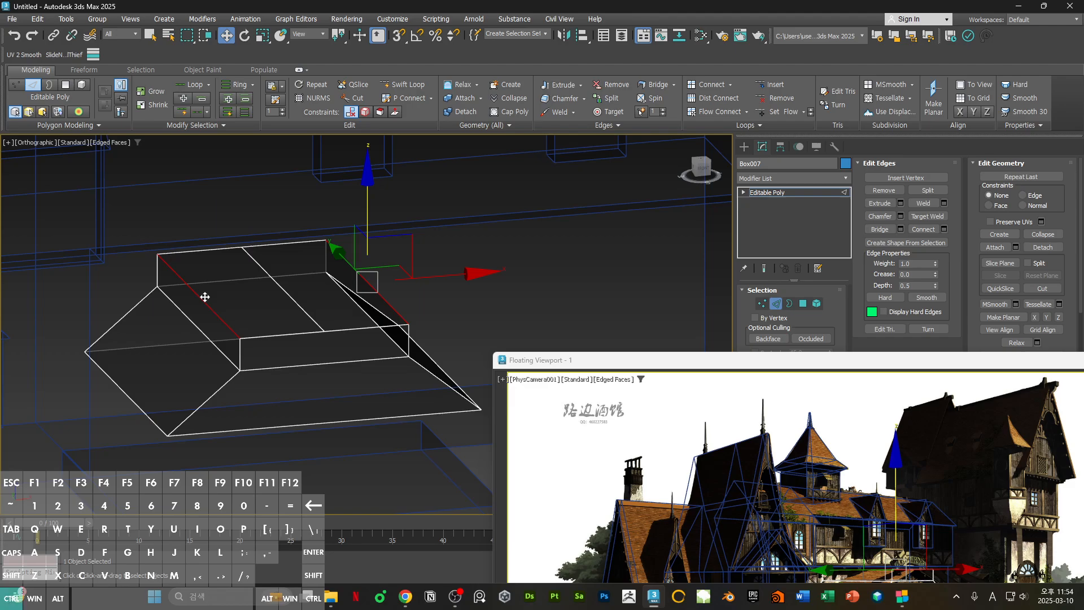
key(ctrl+alt+c)
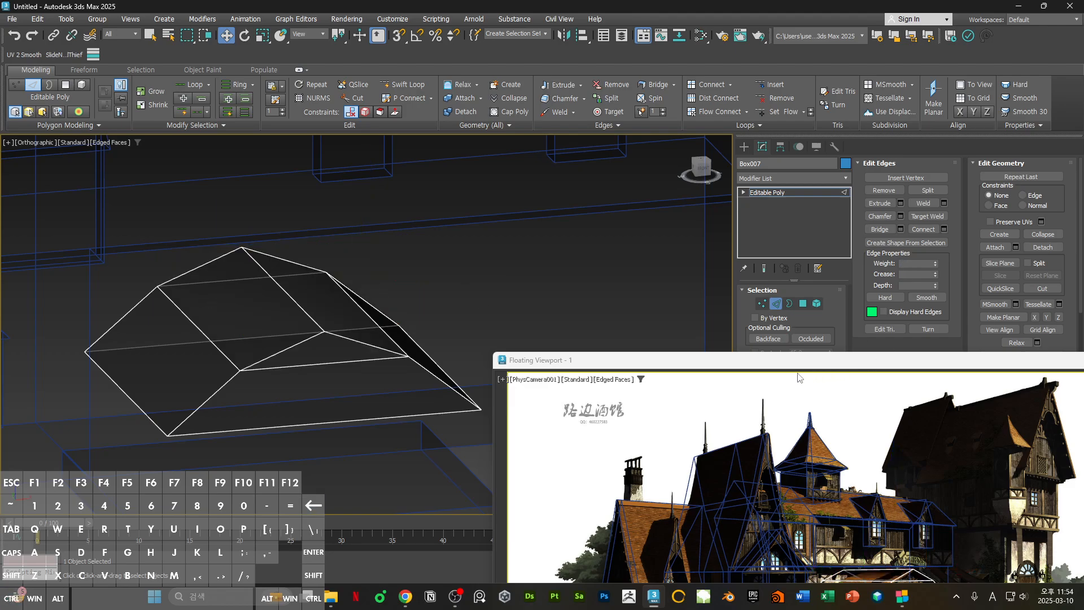
drag(782, 359, 832, 270)
scroll(365, 291, down, 5)
alt+middle_drag(381, 296, 353, 291)
scroll(374, 309, up, 3)
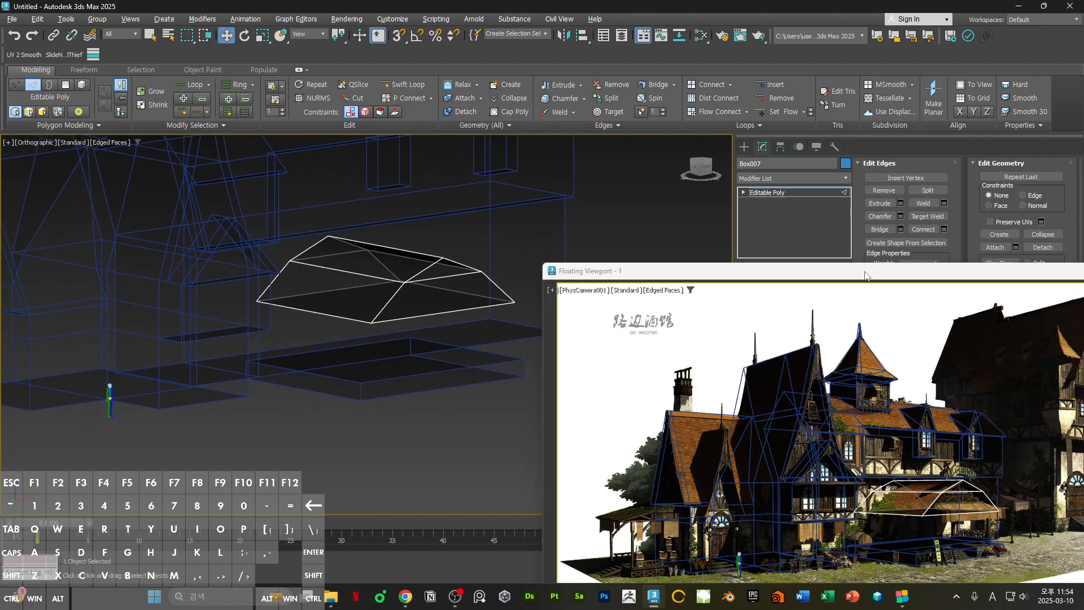
drag(865, 275, 860, 128)
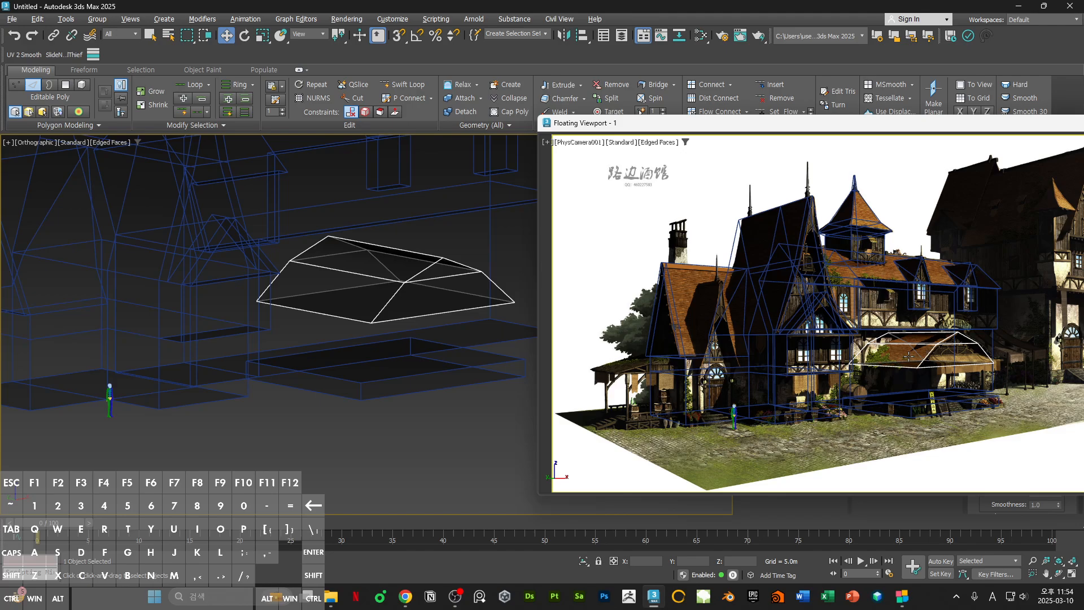
- Try to pull the porch roof's back vertices outward along Y from the middle wing's wall
middle_drag(291, 285, 324, 358)
key(1)
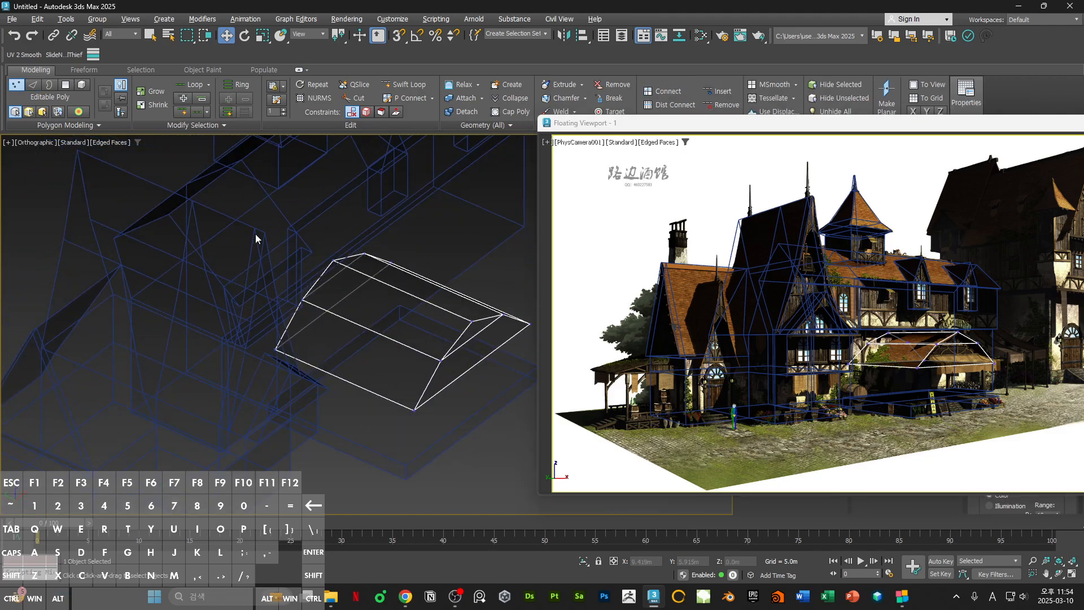
drag(256, 235, 339, 358)
ctrl+drag(429, 217, 306, 310)
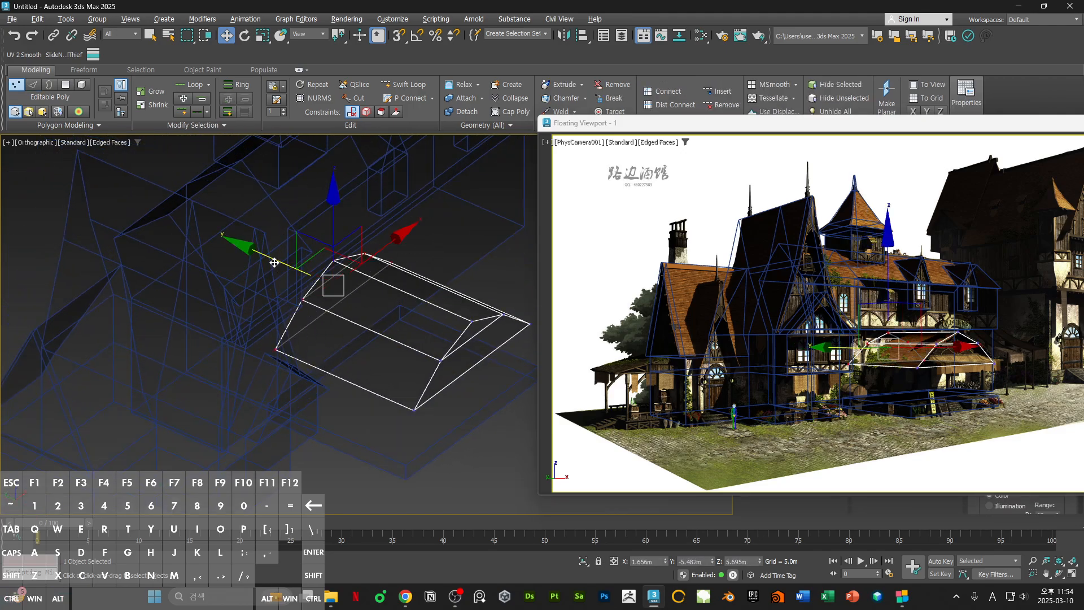
drag(274, 262, 313, 298)
key(ctrl+z)
middle_drag(377, 397, 329, 420)
key(1)
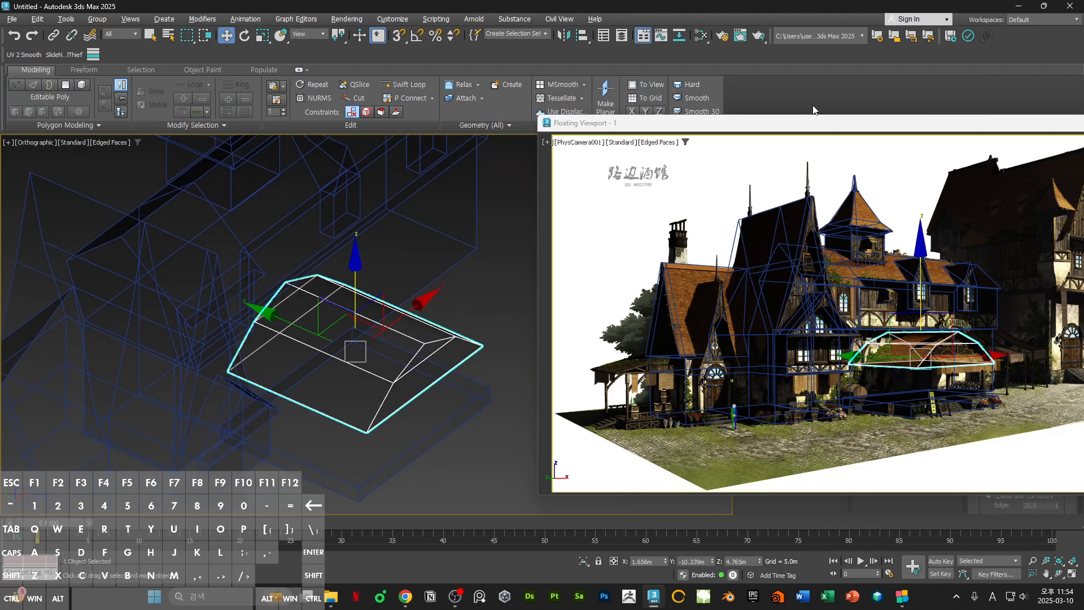
- Enlarge the camera view and shift the porch roof and platform together along X to 1.91 m to match the reference
double_click(808, 123)
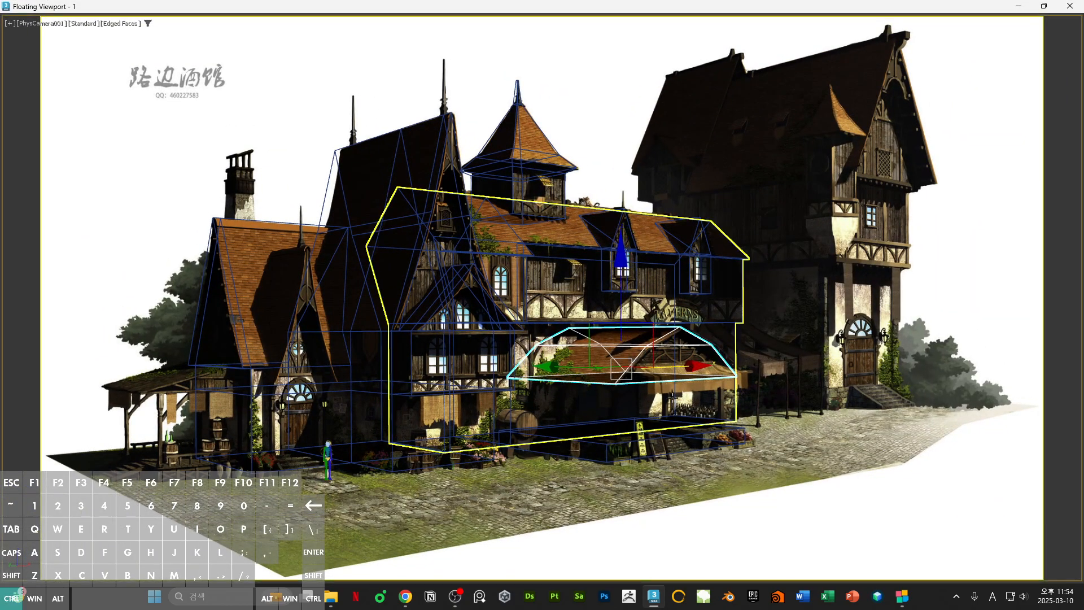
ctrl+click(611, 456)
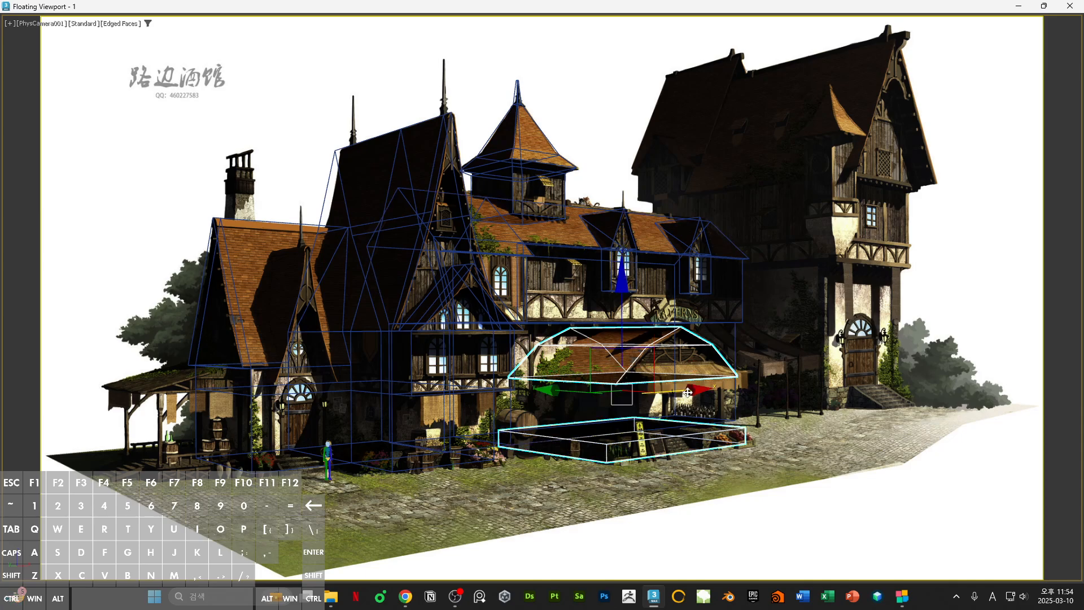
click(664, 296)
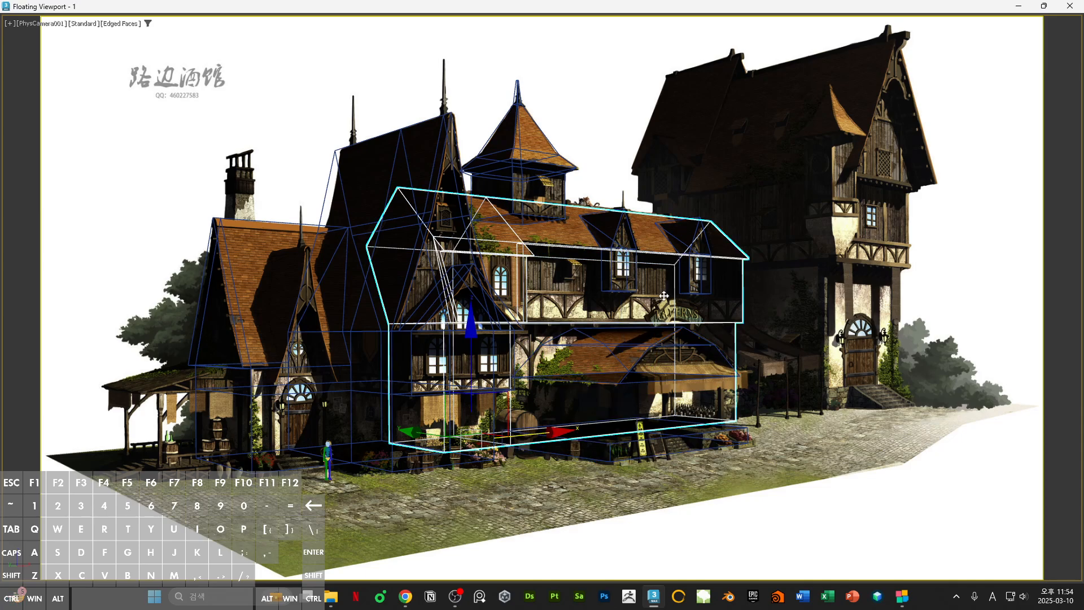
click(628, 358)
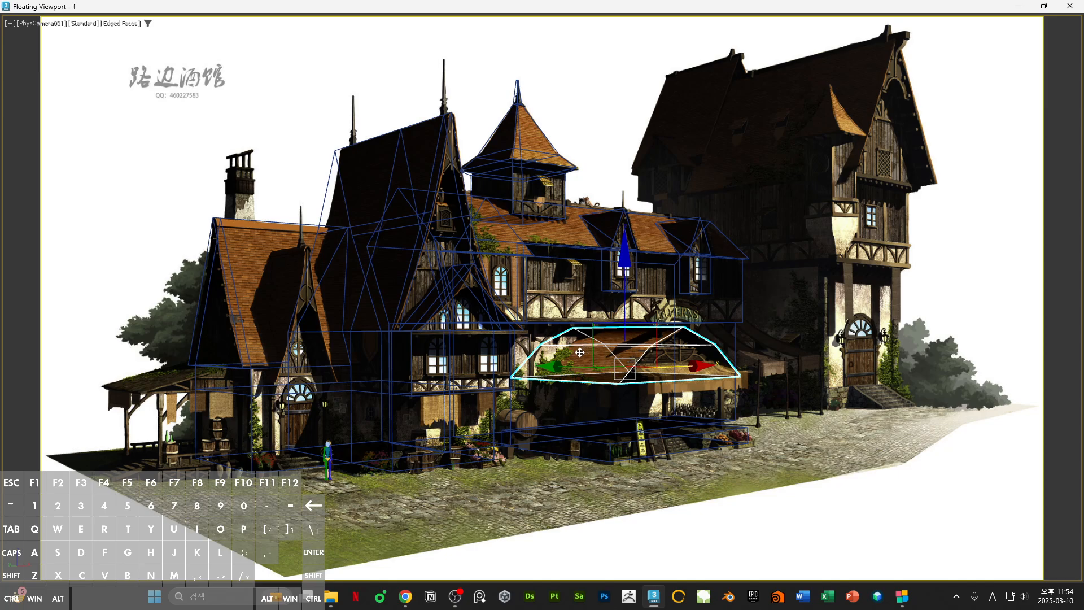
- Try to move the porch roof's back vertices along Y against the reference in the enlarged camera view
key(1)
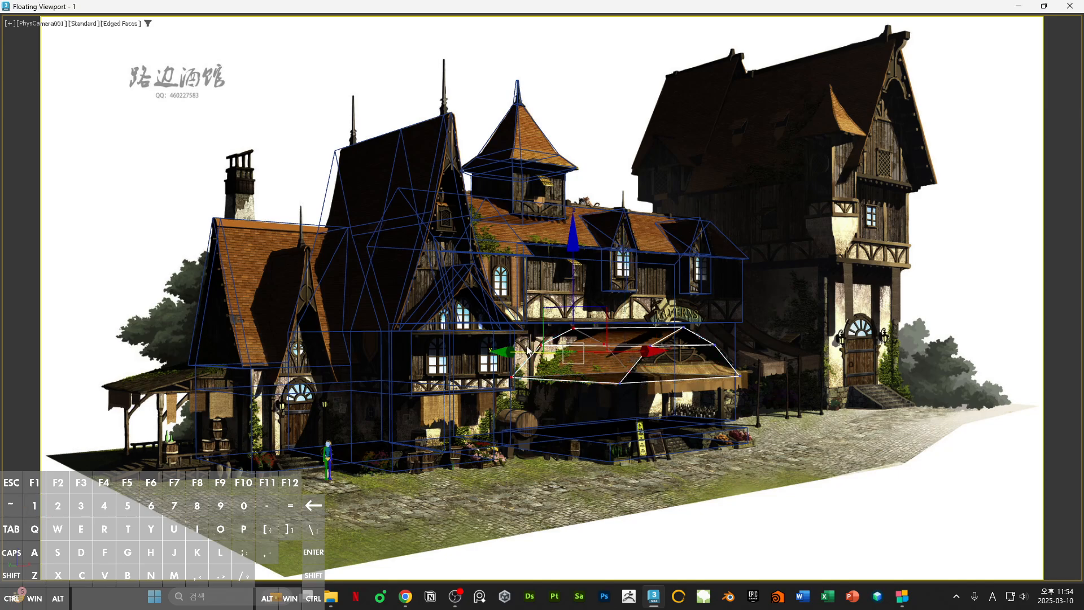
drag(515, 350, 541, 362)
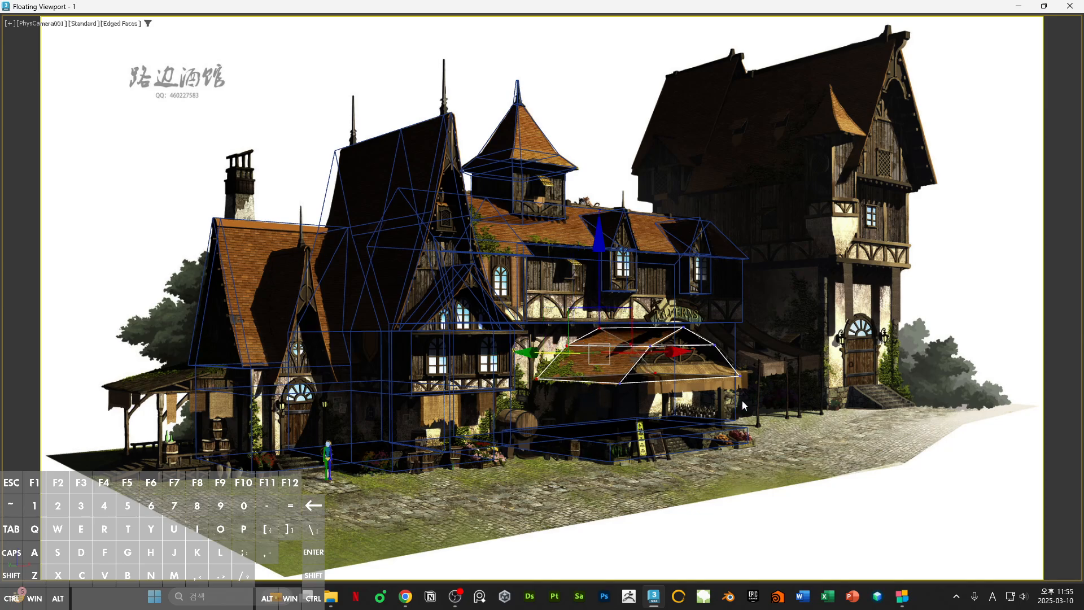
key(ctrl+z)
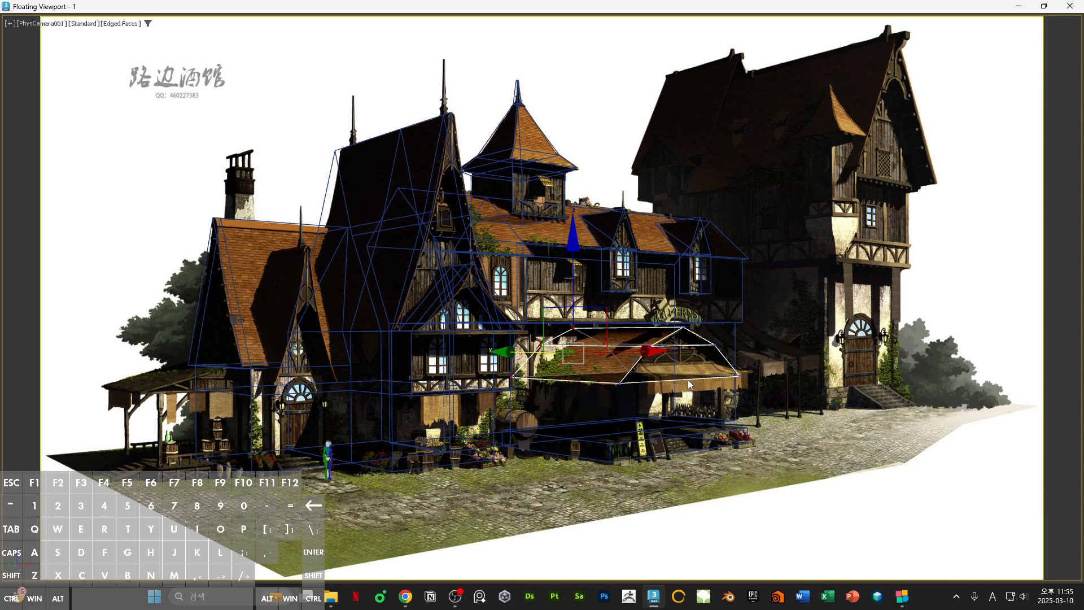
- Try to move the porch roof's front gable faces along Y to match the reference awning
key(4)
click(669, 372)
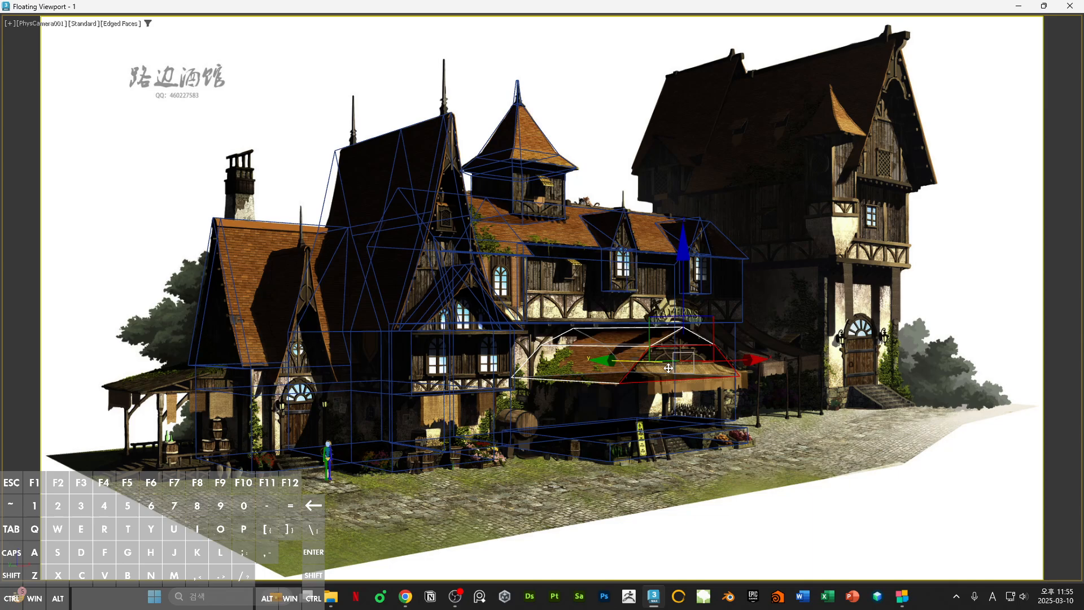
ctrl+click(677, 340)
drag(622, 347, 601, 348)
key(ctrl+z)
key(ctrl+z)
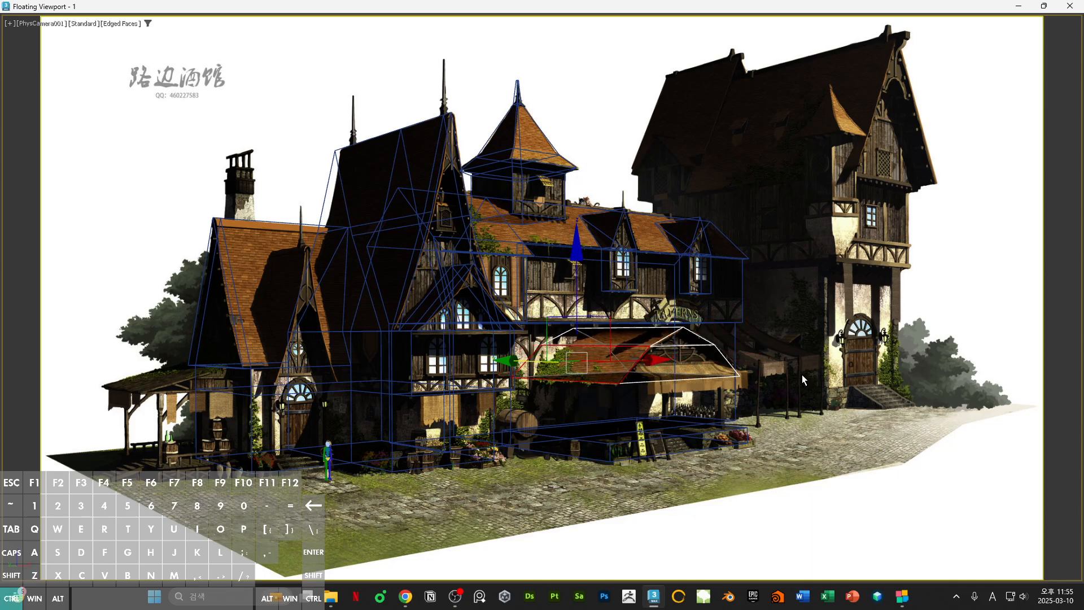
click(814, 380)
click(683, 345)
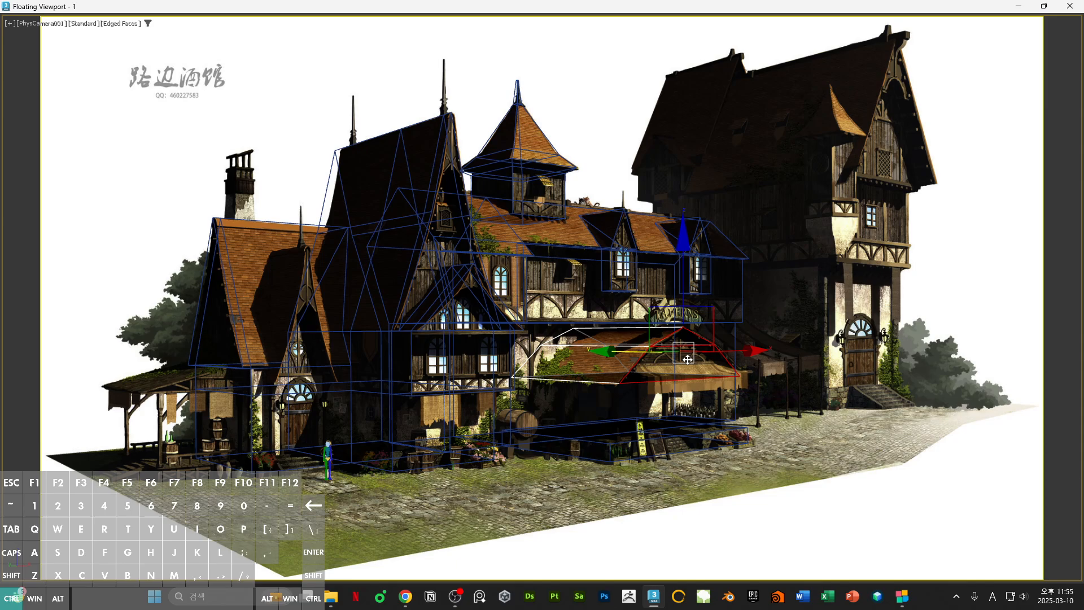
drag(615, 352, 631, 355)
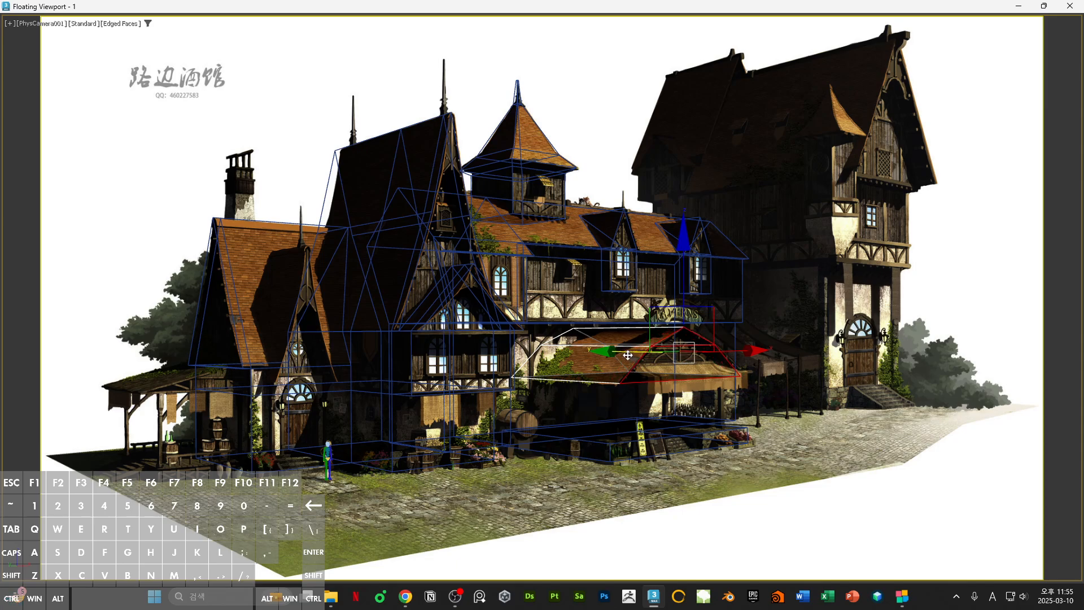
click(890, 422)
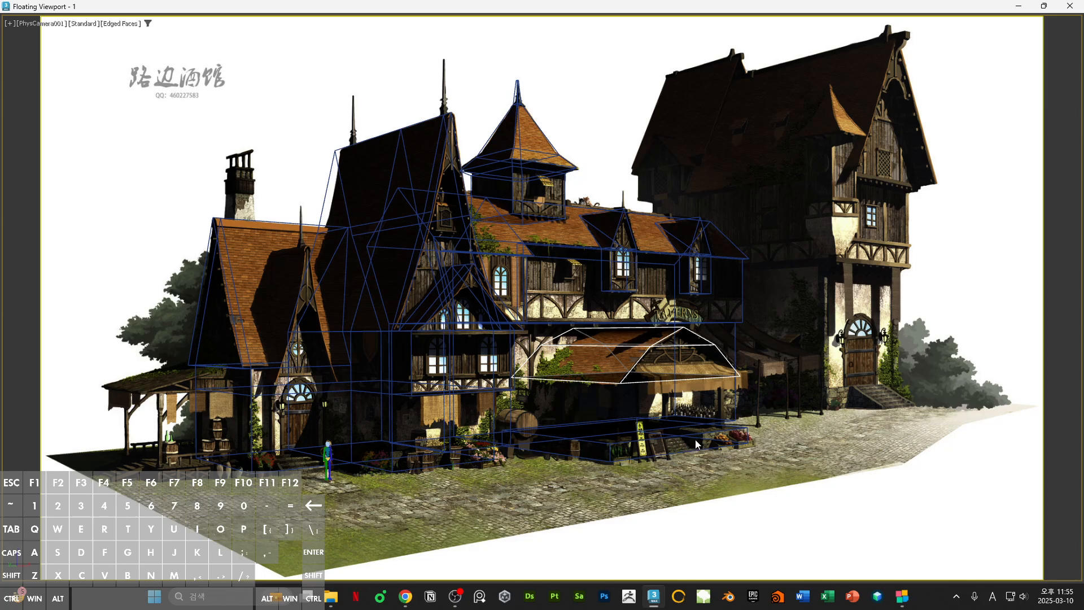
- Restore the floating viewport's size and move the porch roof's back face out from the middle wing to Y -8.017 m
double_click(692, 10)
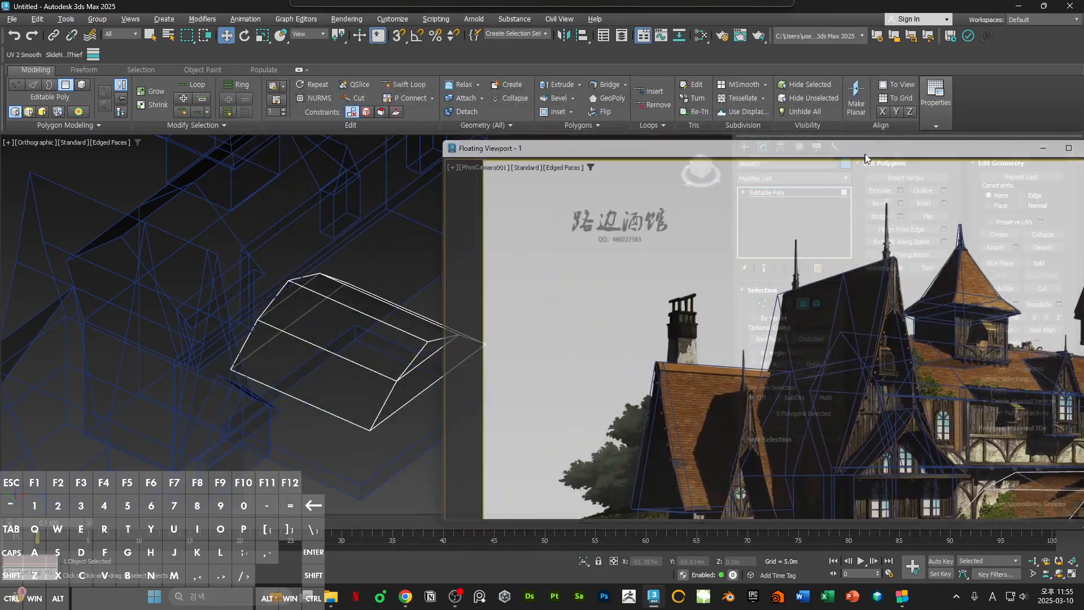
scroll(373, 322, down, 3)
alt+middle_drag(224, 340, 310, 329)
key(4)
click(311, 276)
scroll(277, 321, up, 2)
key(q)
click(252, 344)
alt+middle_drag(310, 329, 223, 300)
key(4)
click(237, 343)
key(w)
ctrl+alt+middle_drag(224, 300, 227, 321)
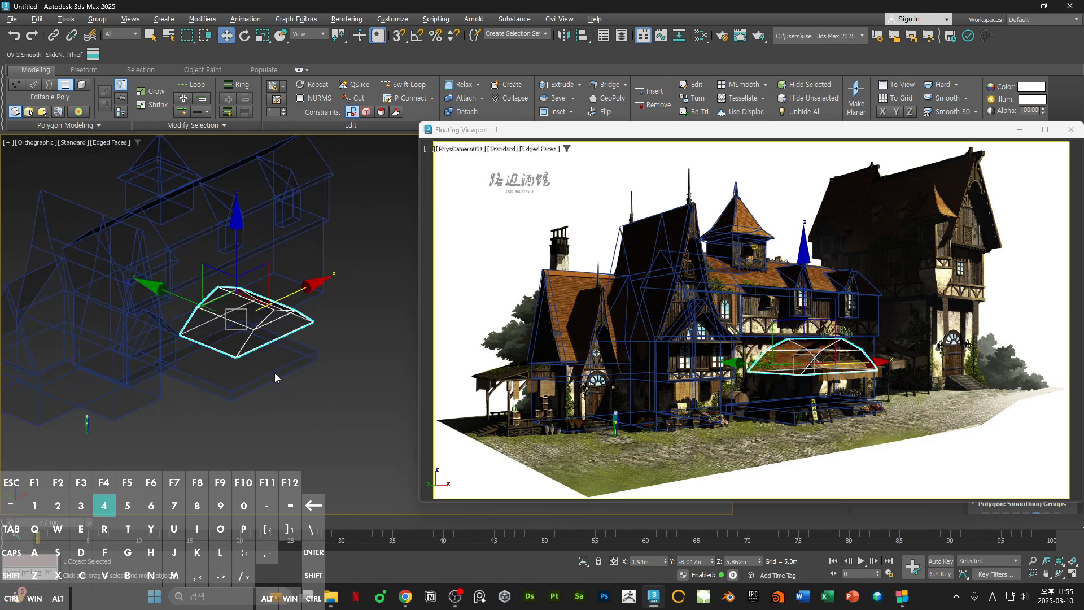
key(ctrl+z)
- Snap the platform's back vertices along Y to line up with the porch roof's back end
key(1)
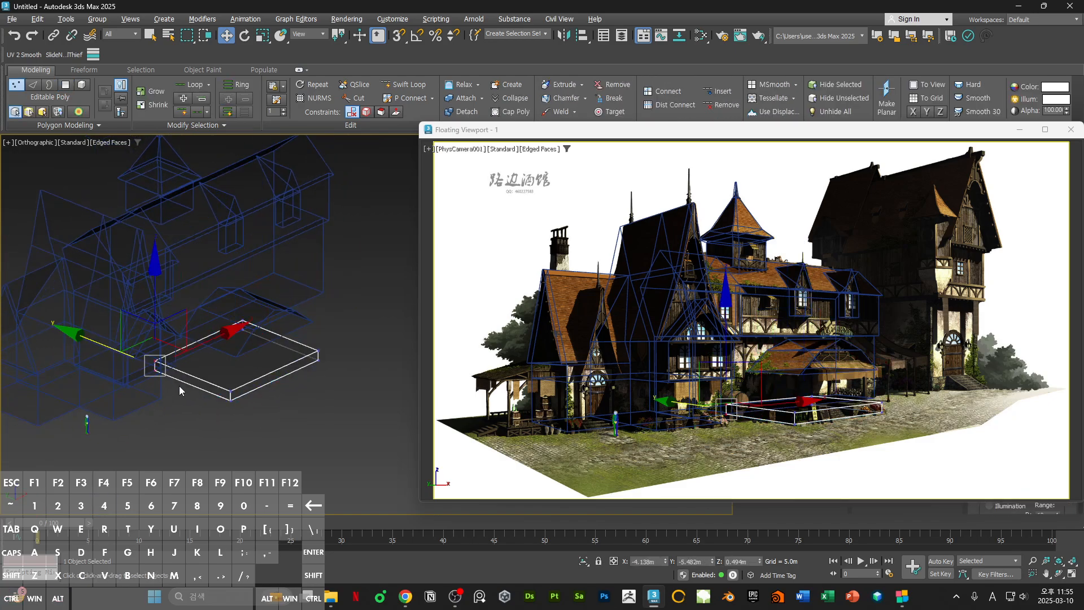
drag(232, 326, 218, 289)
key(s)
key(1)
key(s)
alt+middle_drag(348, 341, 357, 390)
click(357, 390)
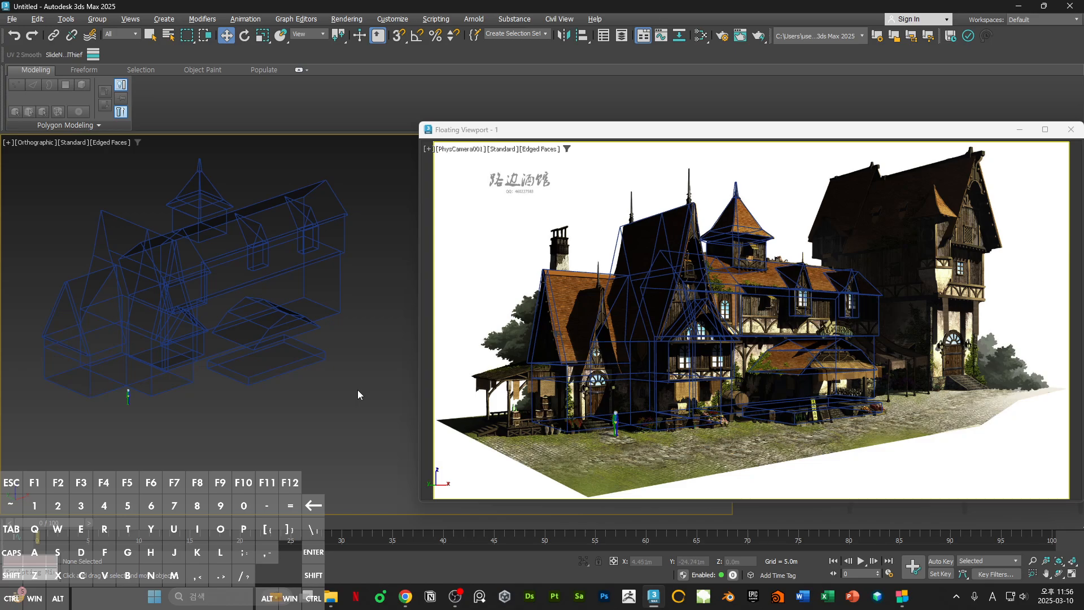
- Examine the gap between the porch volumes and the middle wing, with the wing's front wall face selected
alt+middle_drag(357, 390, 401, 354)
click(343, 369)
click(339, 373)
key(4)
click(341, 369)
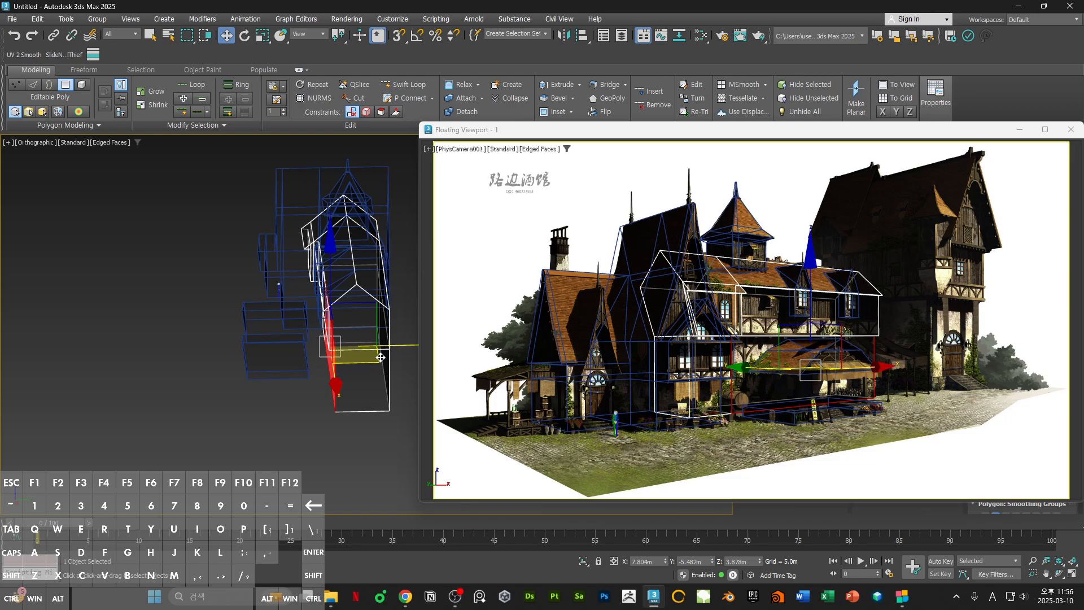
mouse_move(381, 357)
alt+middle_down()
mouse_move(389, 361)
mouse_move(364, 371)
alt+middle_up()
key(4)
- Move the porch platform's +X end face slightly inward along X to match the reference
click(288, 425)
click(219, 400)
scroll(219, 400, up, 4)
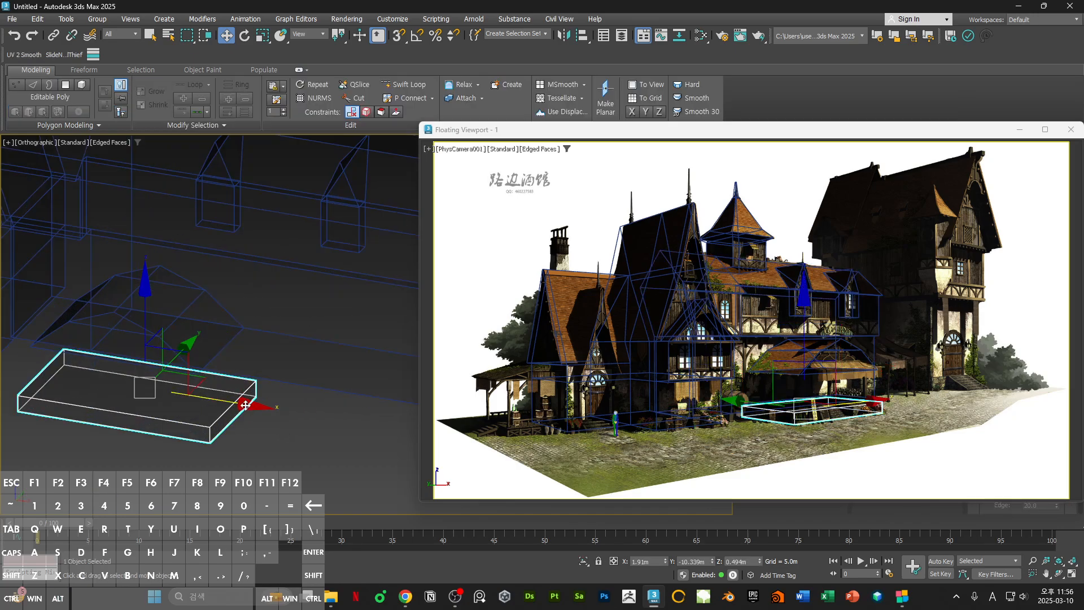
alt+middle_drag(245, 405, 309, 415)
scroll(309, 415, up, 5)
key(4)
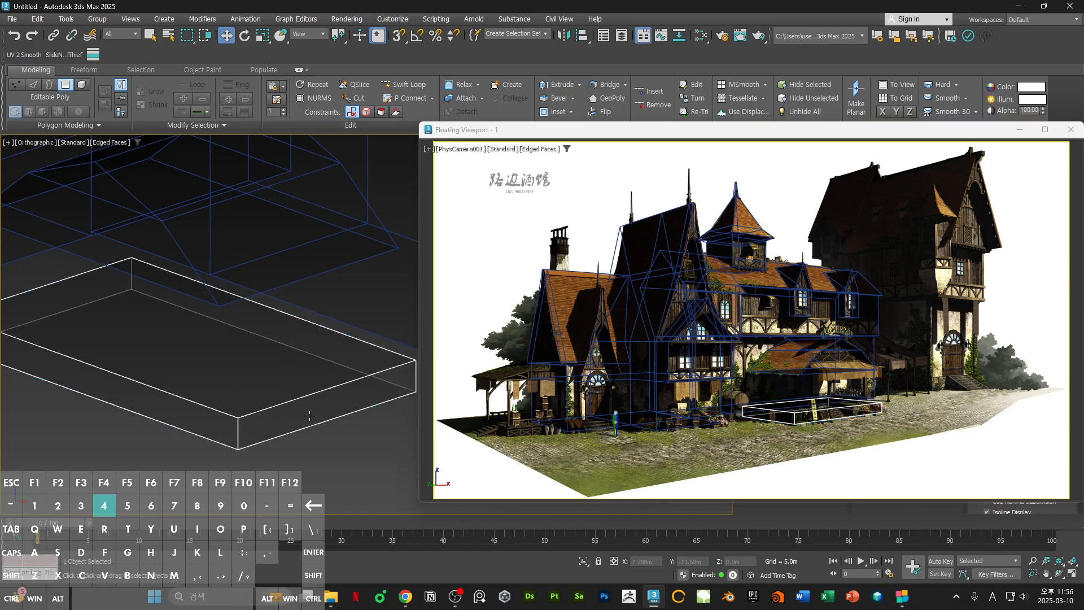
click(310, 415)
drag(385, 424, 381, 424)
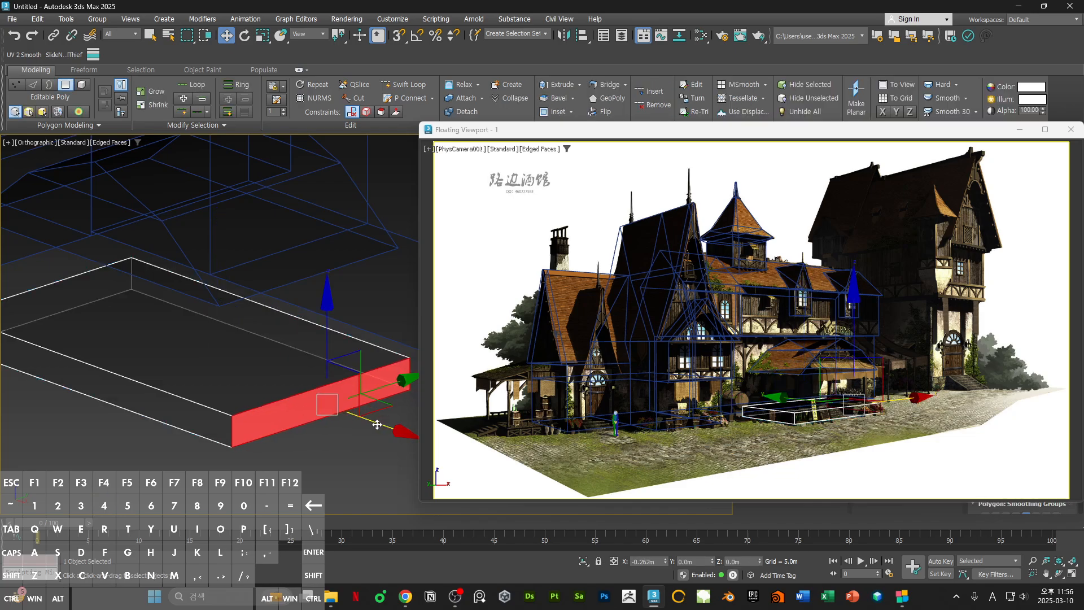
click(204, 416)
- Snap the porch platform's back face along Y to the front wall of the middle wing
scroll(268, 416, down, 4)
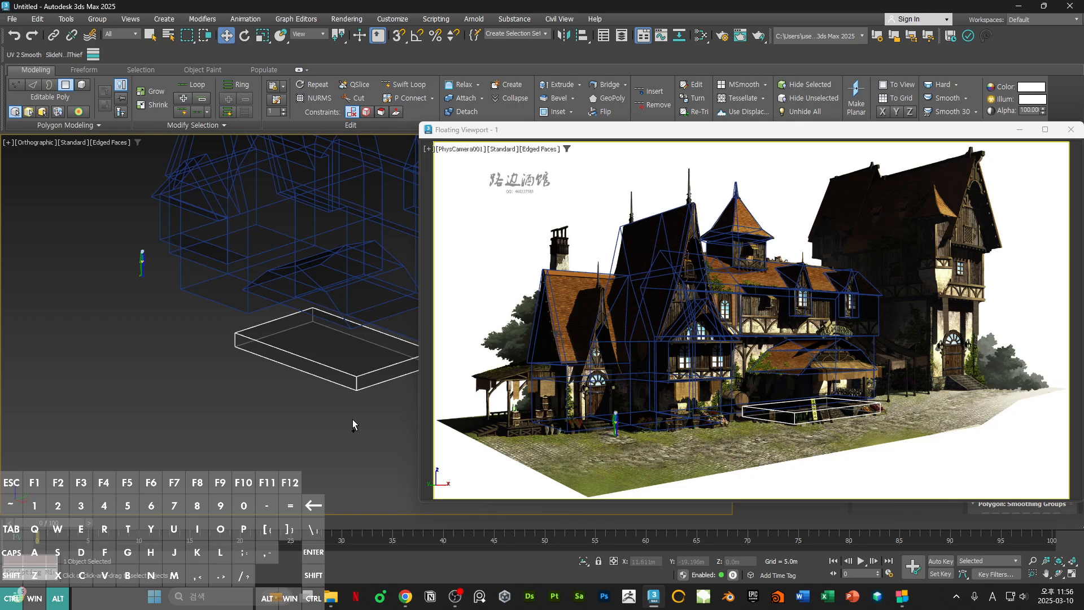
alt+middle_drag(353, 423, 340, 392)
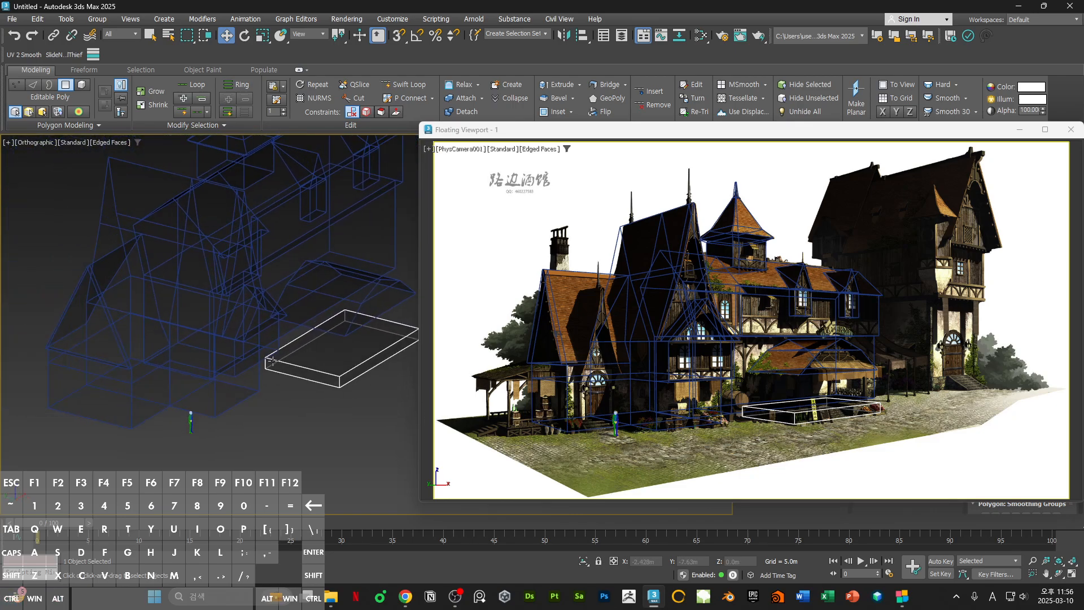
scroll(316, 373, up, 3)
alt+middle_drag(282, 367, 158, 368)
click(327, 372)
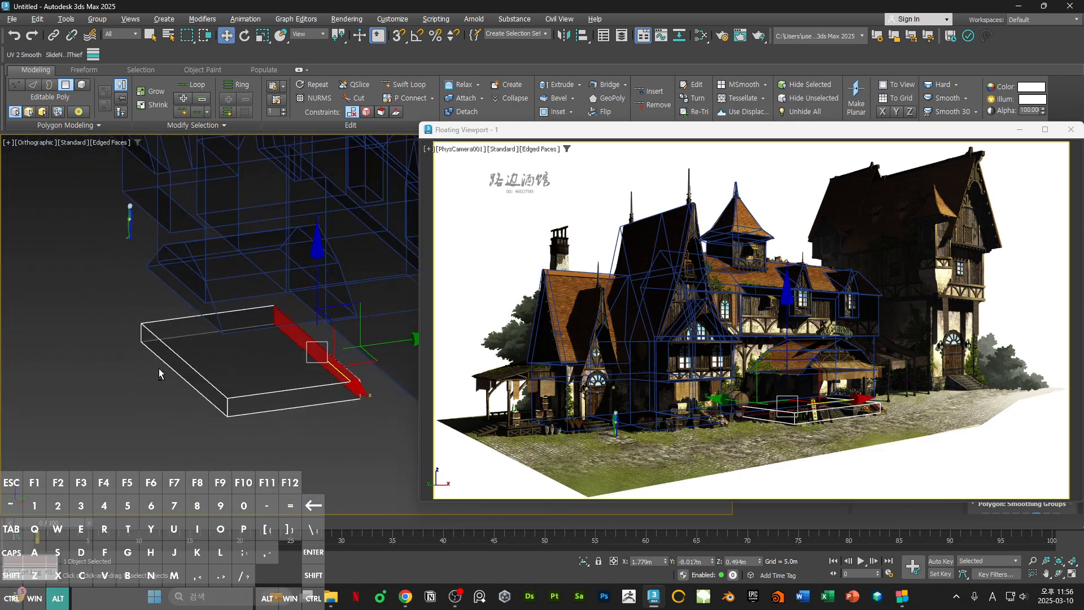
scroll(248, 372, down, 3)
alt+middle_drag(370, 384, 261, 370)
key(s)
drag(321, 333, 273, 431)
key(s)
middle_drag(183, 396, 349, 418)
middle_drag(349, 419, 329, 439)
key(4)
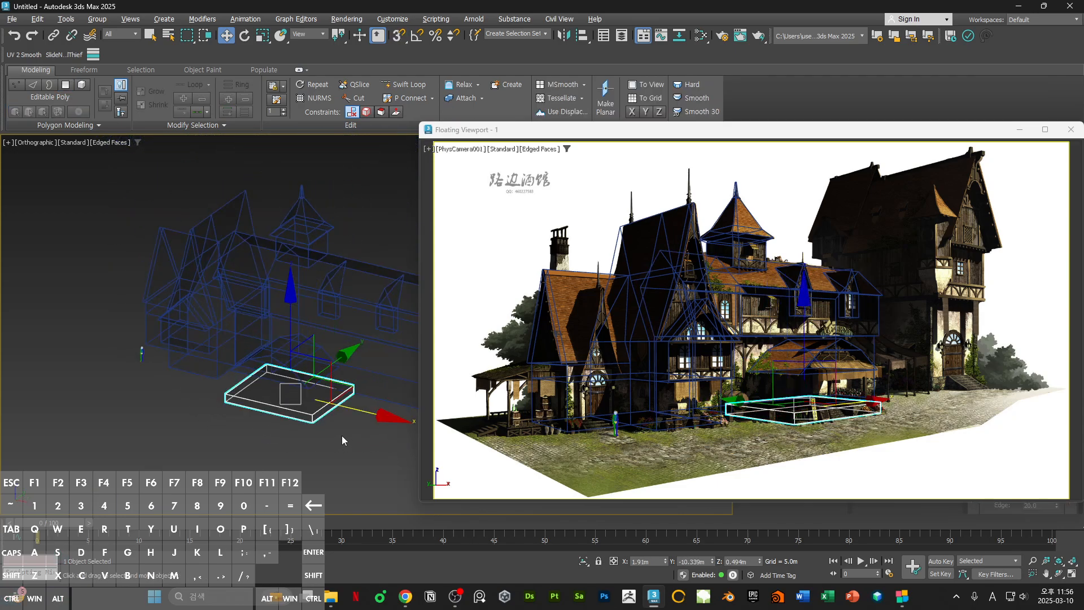
- Delete the existing ridged porch roof above the platform
click(341, 437)
click(316, 363)
key(Delete)
- Clone the porch platform straight up to Z 4.7 m as the base of a new porch roof
click(323, 387)
scroll(324, 386, up, 3)
alt+middle_drag(327, 385, 253, 338)
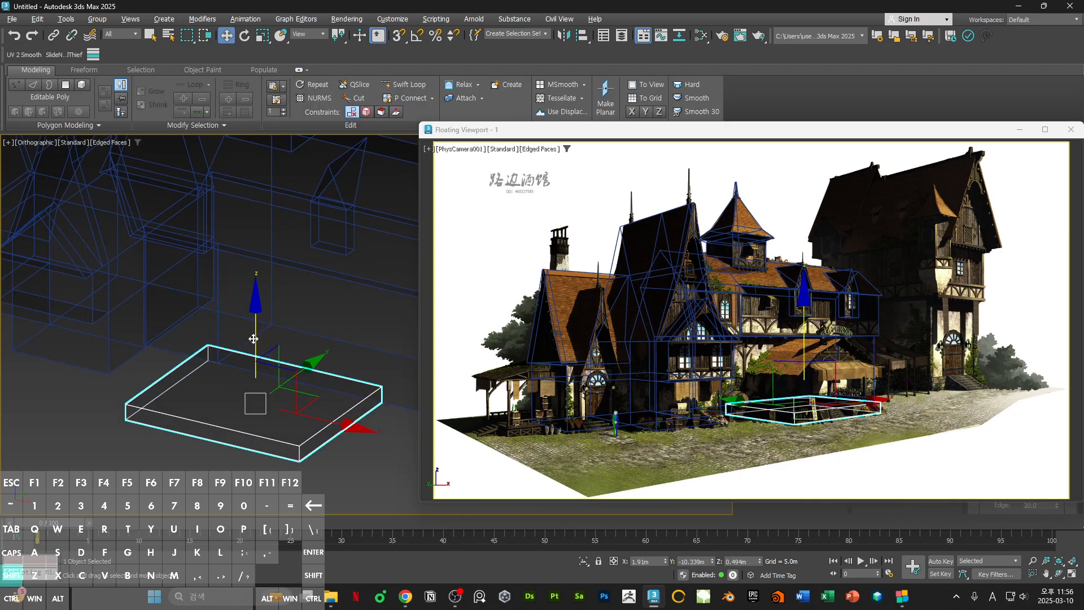
shift+drag(254, 338, 256, 274)
key(Return)
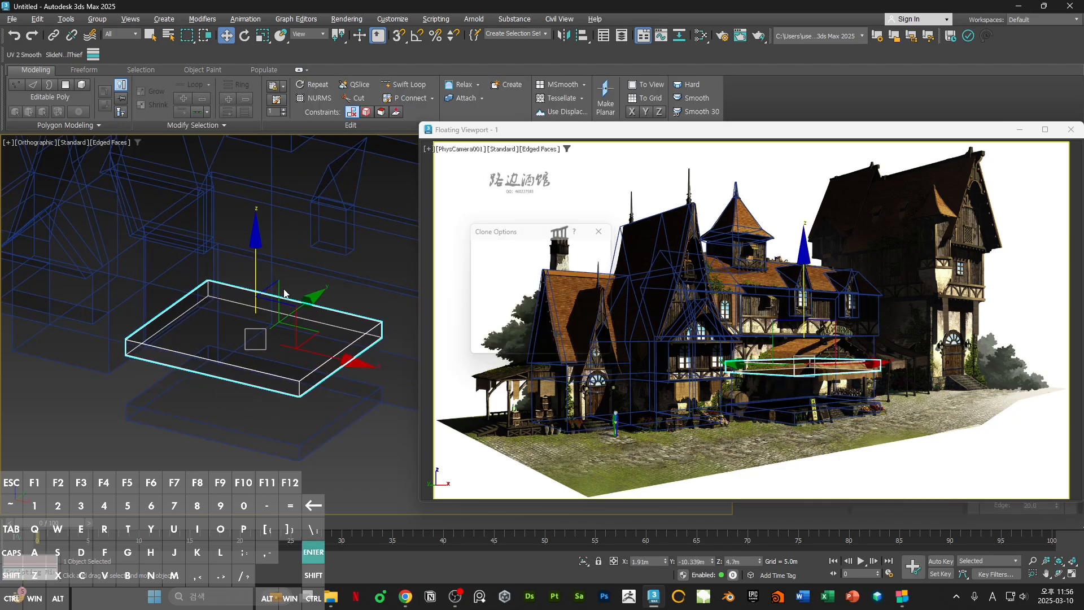
- Scale all vertices of the raised platform copy narrower along X
key(1)
key(ctrl+a)
key(r)
drag(363, 363, 332, 353)
alt+middle_drag(332, 353, 431, 365)
- Move the raised copy's front face back along Y to -13.665 m
key(4)
click(318, 365)
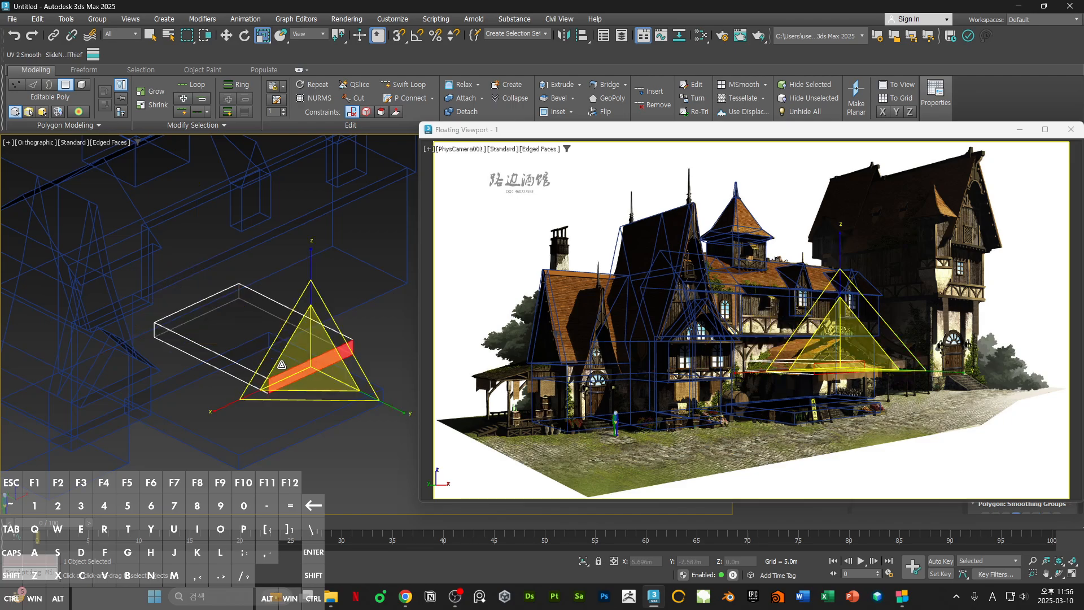
key(w)
drag(263, 344, 244, 339)
scroll(243, 339, up, 4)
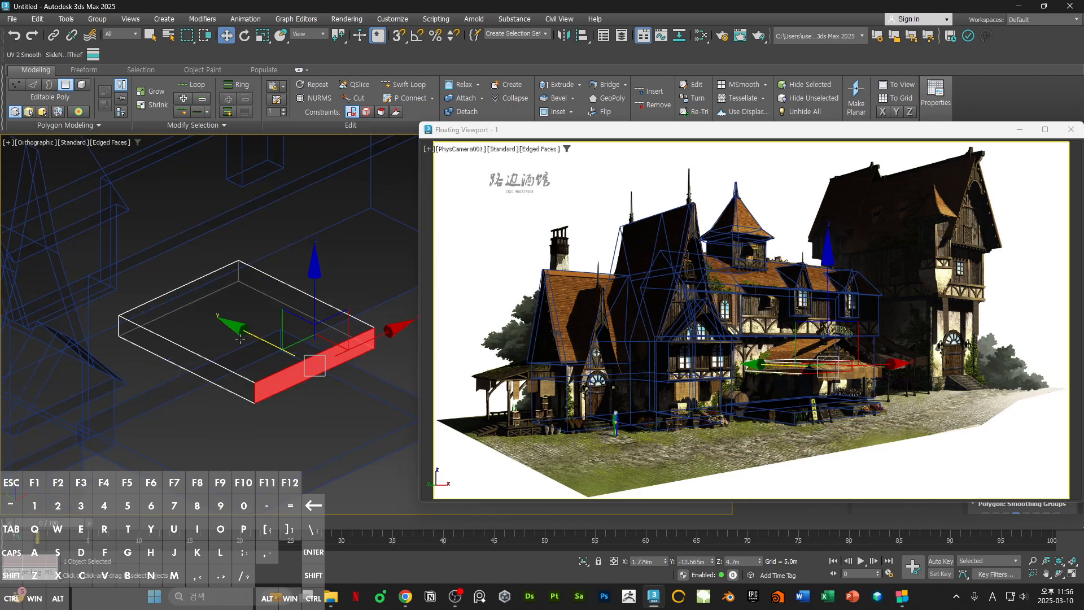
middle_drag(233, 336, 339, 358)
ctrl+alt+middle_drag(339, 358, 345, 384)
alt+middle_drag(232, 336, 225, 359)
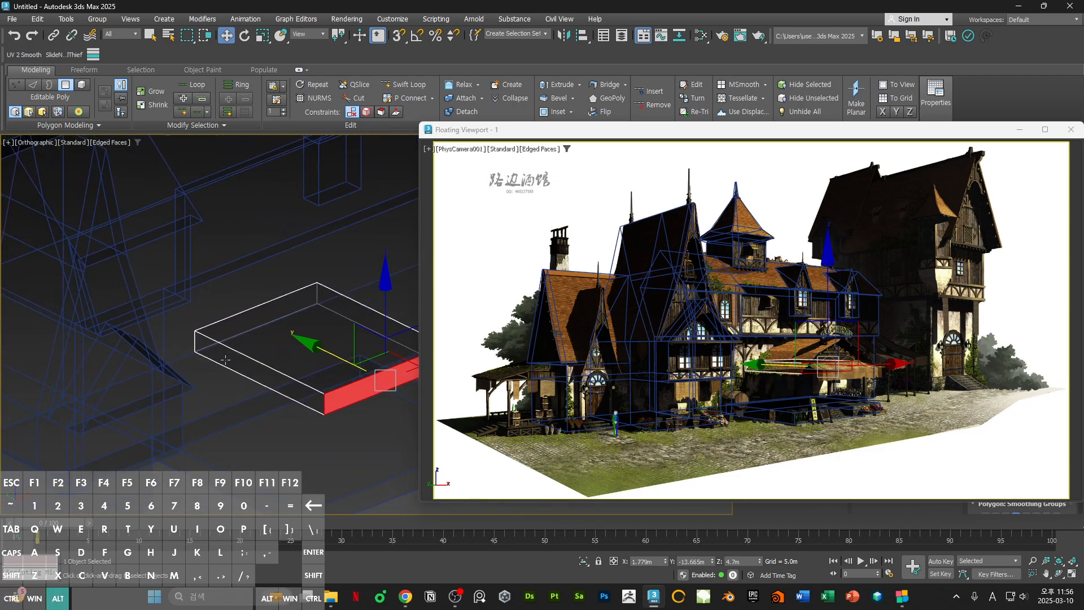
click(225, 359)
- Scale all polygons of the raised copy to 98% along X
key(ctrl+a)
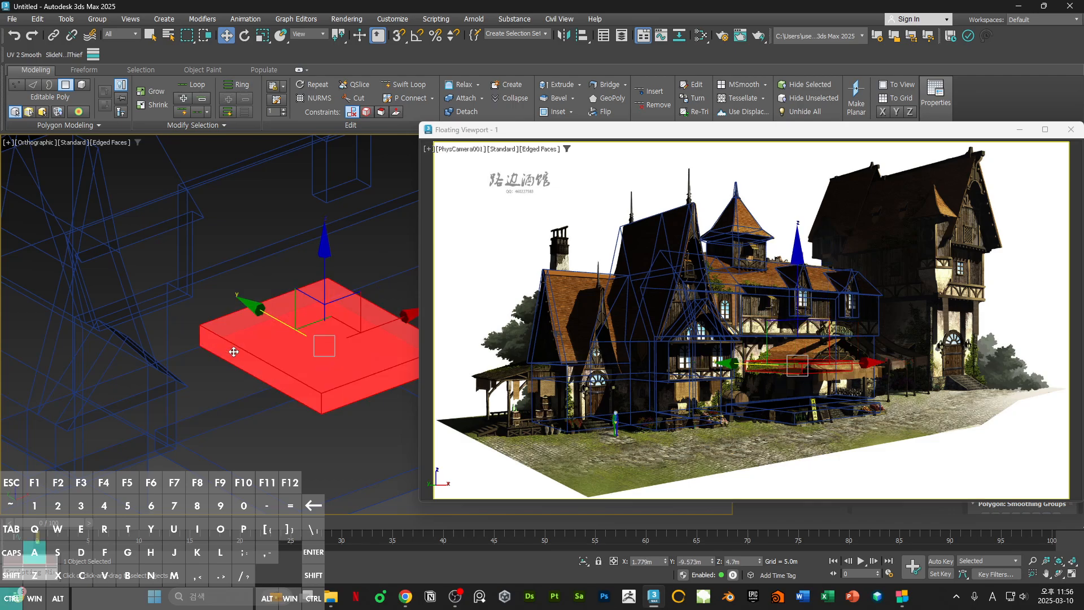
mouse_move(278, 351)
alt+middle_down()
mouse_move(135, 331)
mouse_move(162, 308)
mouse_move(337, 367)
mouse_move(265, 343)
alt+middle_up()
key(r)
drag(200, 359, 202, 360)
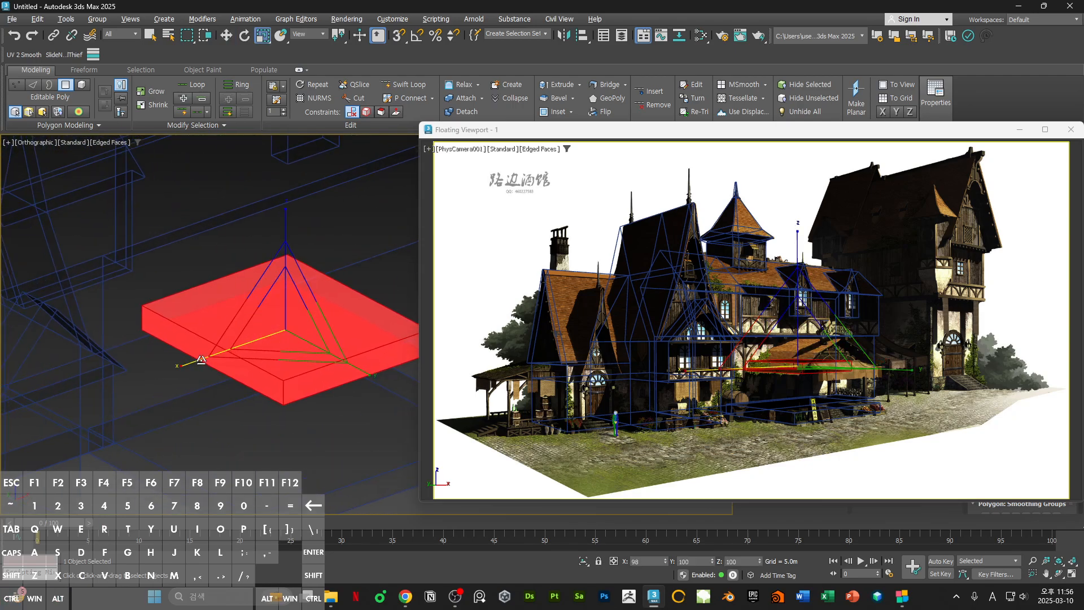
click(774, 405)
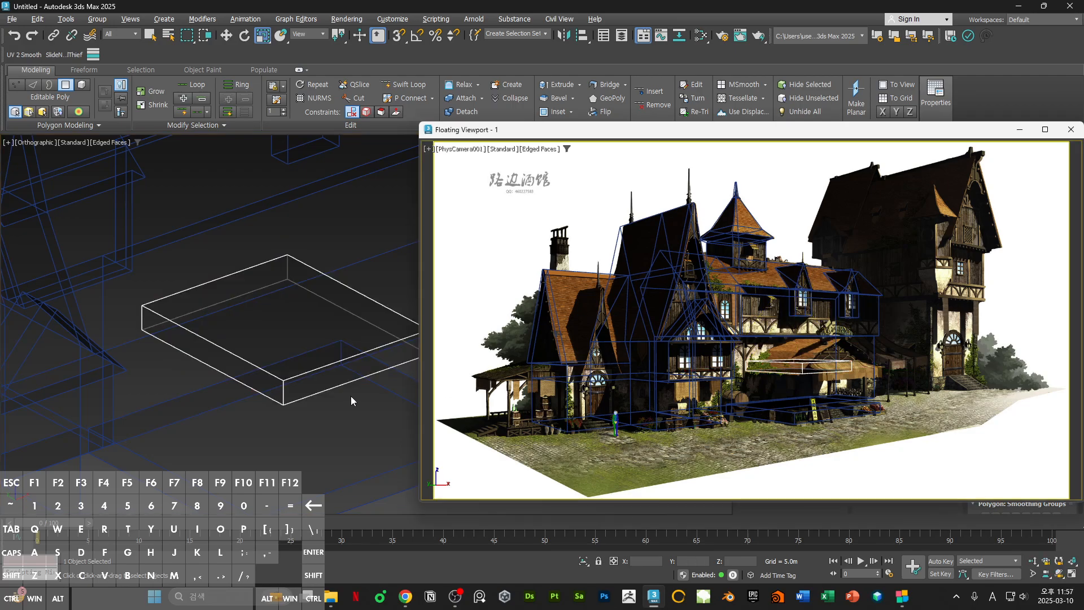
- Nudge the raised copy's front face outward along Y, and select its top face
click(345, 375)
key(w)
drag(315, 345, 323, 348)
click(293, 307)
middle_drag(286, 255, 288, 286)
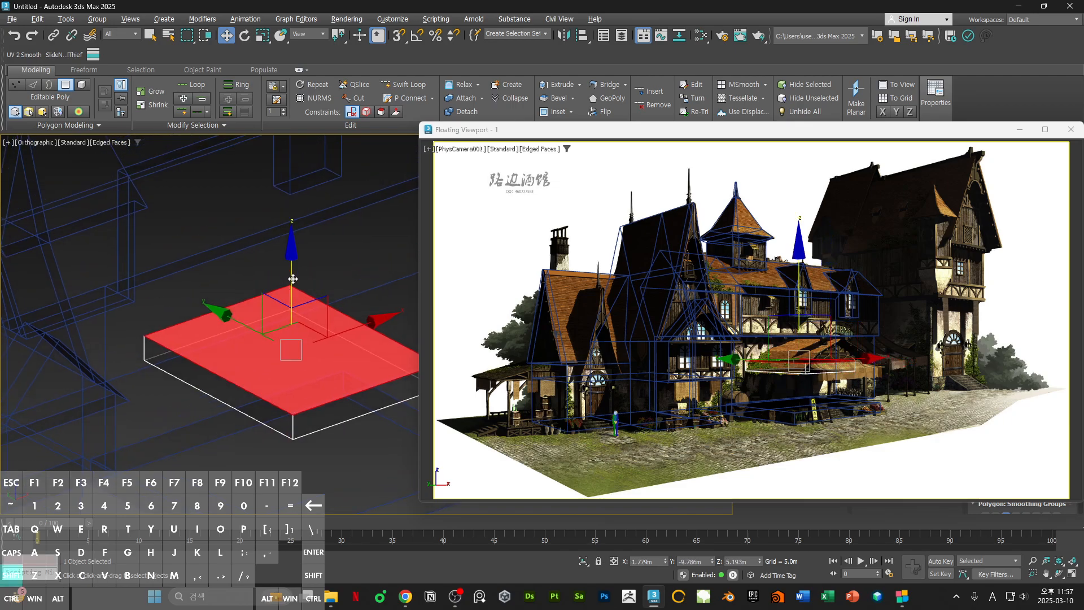
- Try extruding the raised copy's top face upward and scaling it narrower along X, and undo both changes
key(r)
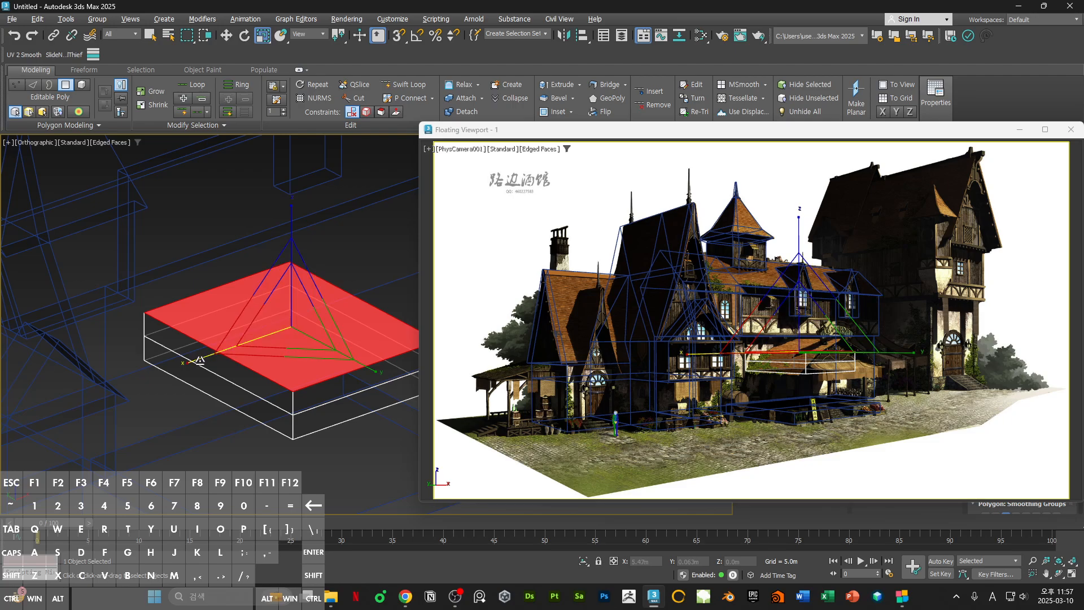
drag(200, 359, 241, 354)
mouse_move(323, 354)
alt+middle_down()
mouse_move(296, 355)
mouse_move(307, 362)
alt+middle_up()
key(ctrl+z)
key(ctrl+z)
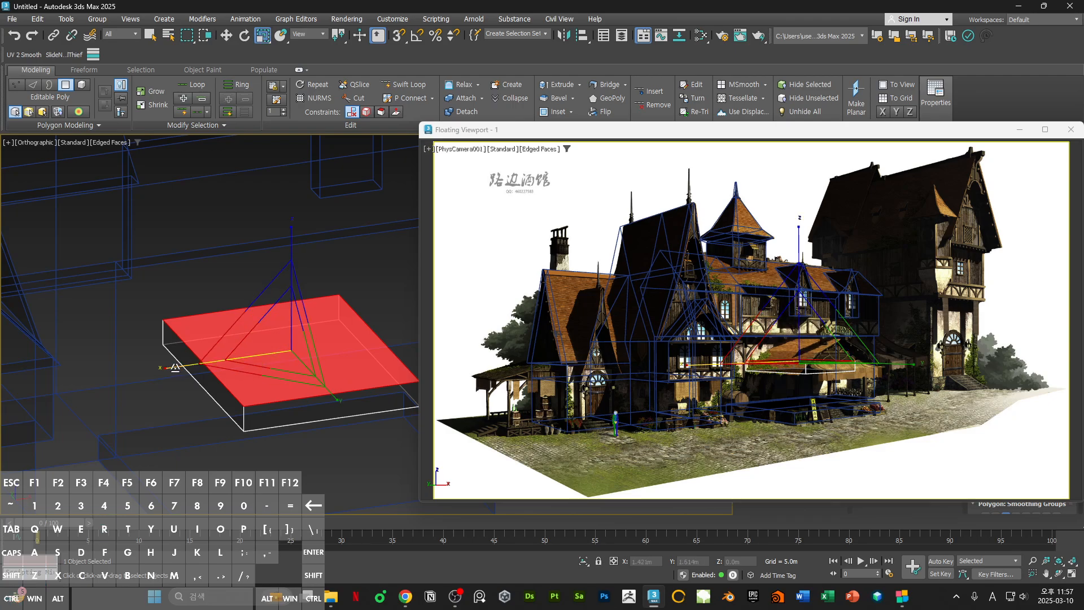
- Scale the raised copy's top face narrower along X and raise it along Z to form sloping roof sides
drag(170, 368, 225, 359)
key(w)
drag(287, 288, 287, 261)
key(r)
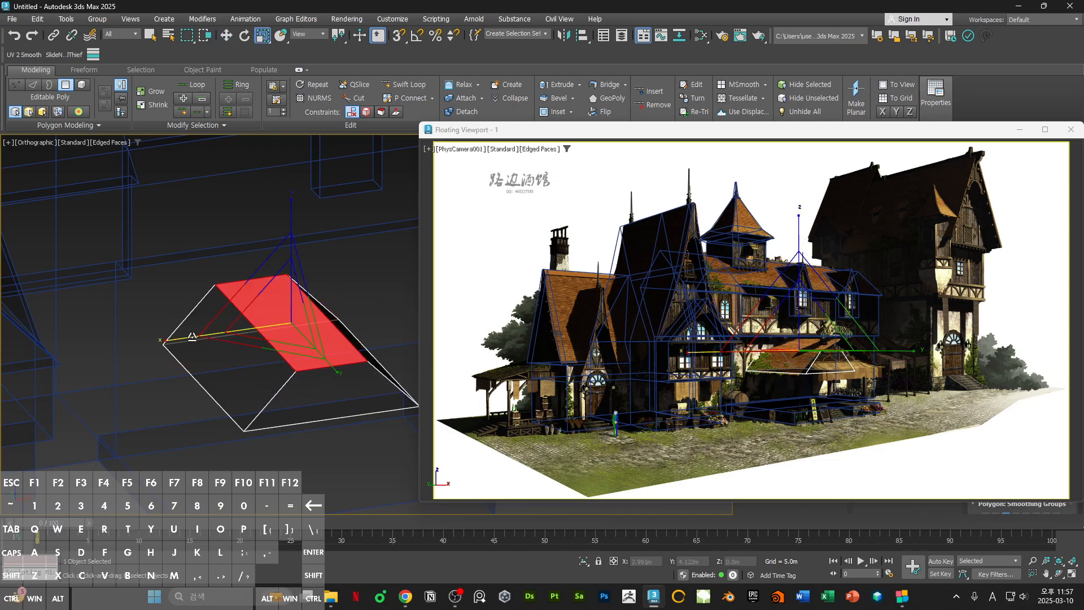
- Narrow the awning roof block's top polygon along X and shift the whole block sideways along X
drag(192, 337, 215, 336)
scroll(283, 334, down, 3)
alt+middle_drag(308, 331, 319, 352)
key(4)
scroll(299, 341, up, 2)
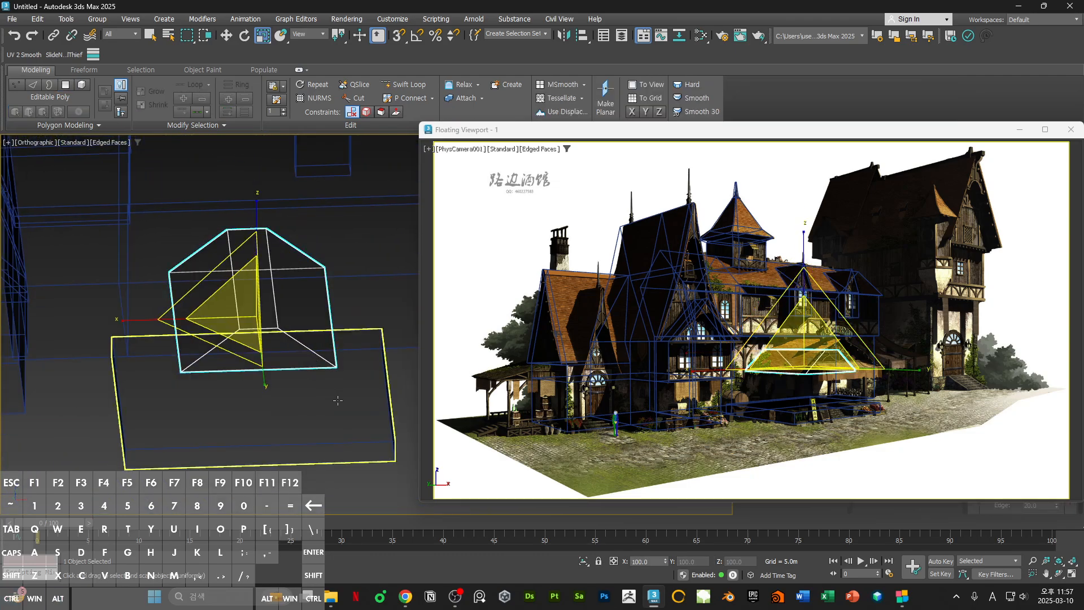
key(w)
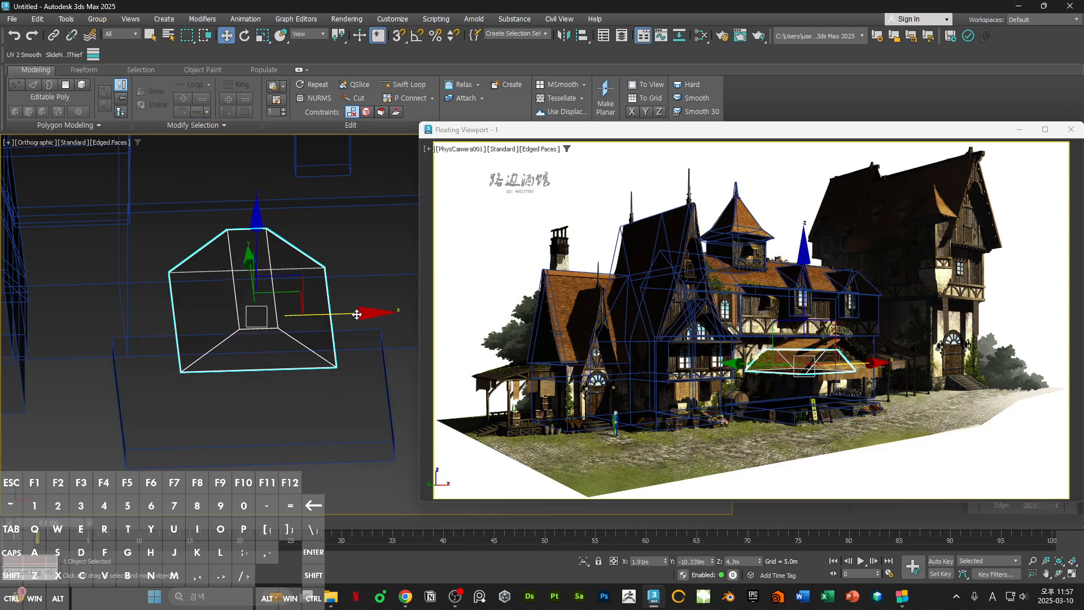
drag(363, 312, 402, 322)
- Widen the awning roof block's bottom polygon and its top polygon along X to match the reference image
key(r)
alt+middle_drag(341, 363, 289, 304)
key(4)
click(325, 305)
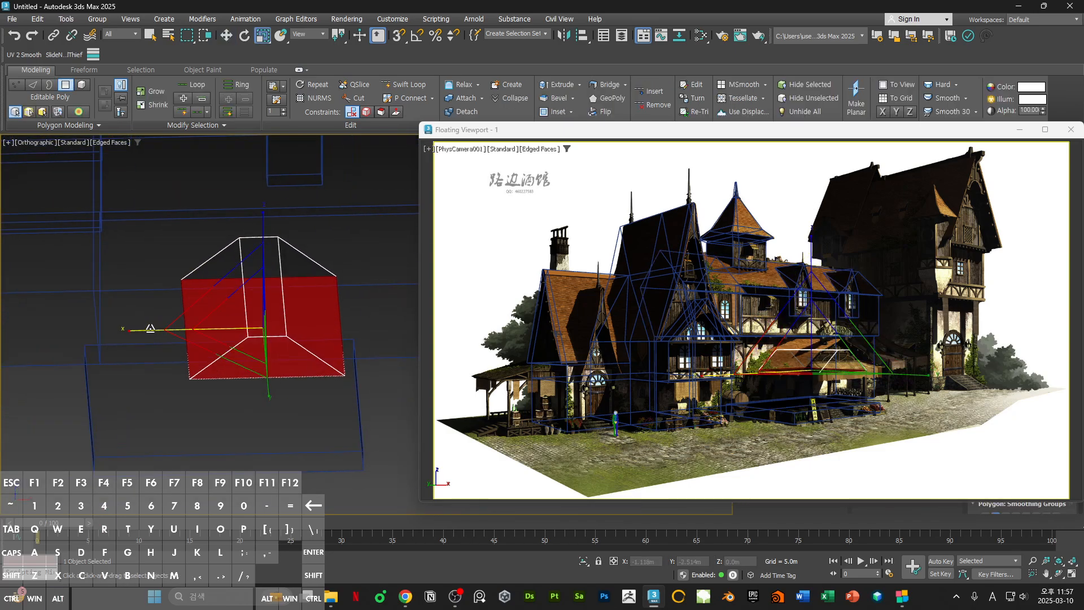
drag(149, 328, 122, 327)
middle_drag(182, 327, 167, 363)
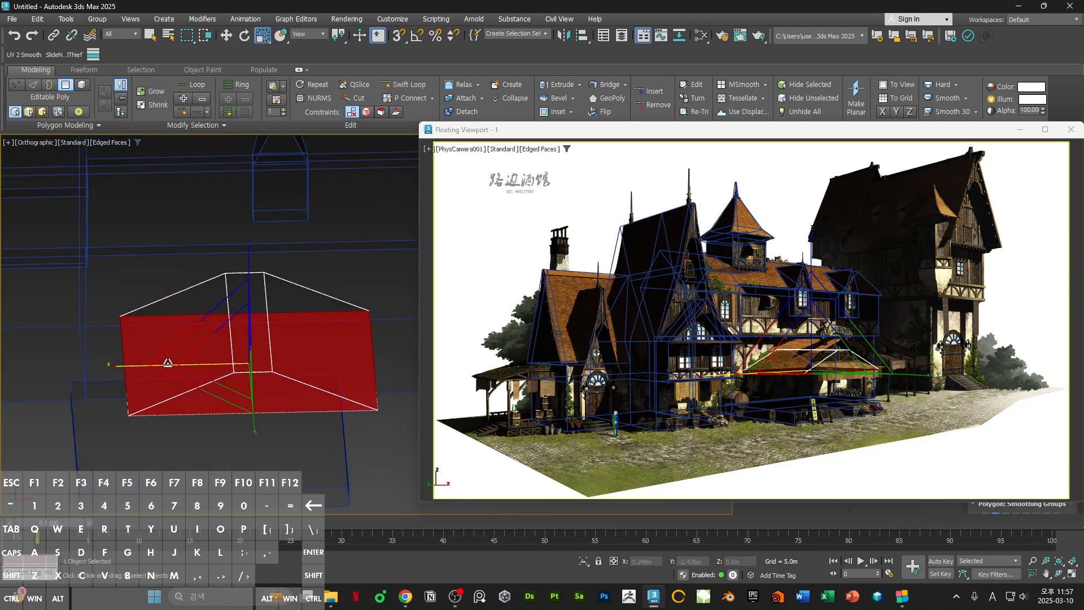
click(244, 325)
drag(146, 328, 40, 342)
click(217, 432)
- Scale the awning roof block's top polygon to 87 percent along X
ctrl+alt+middle_drag(294, 354, 328, 381)
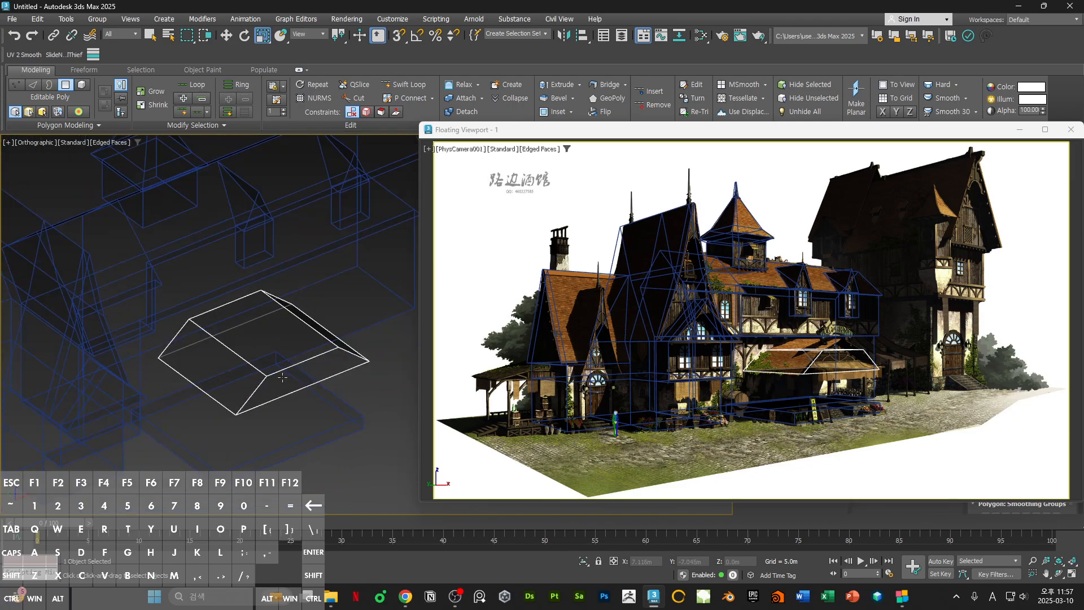
scroll(302, 382, up, 3)
click(305, 387)
key(w)
drag(266, 340, 263, 337)
scroll(254, 339, up, 3)
alt+middle_drag(254, 339, 252, 331)
click(251, 314)
key(r)
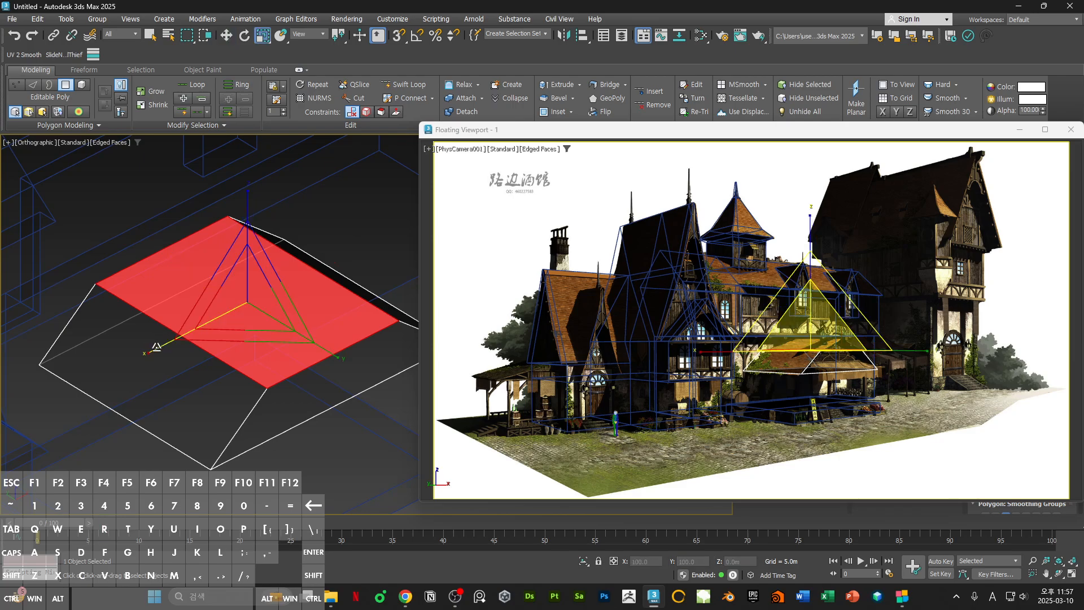
drag(156, 347, 165, 346)
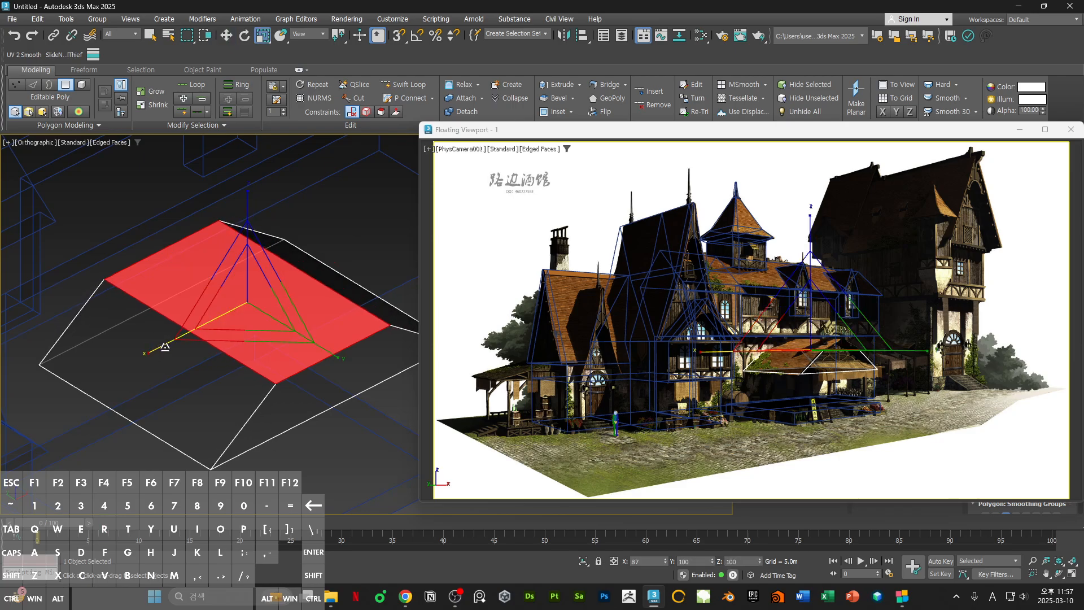
- Extrude the awning roof block's top polygon upward by about 1.2 m
key(w)
alt+middle_drag(271, 338, 273, 307)
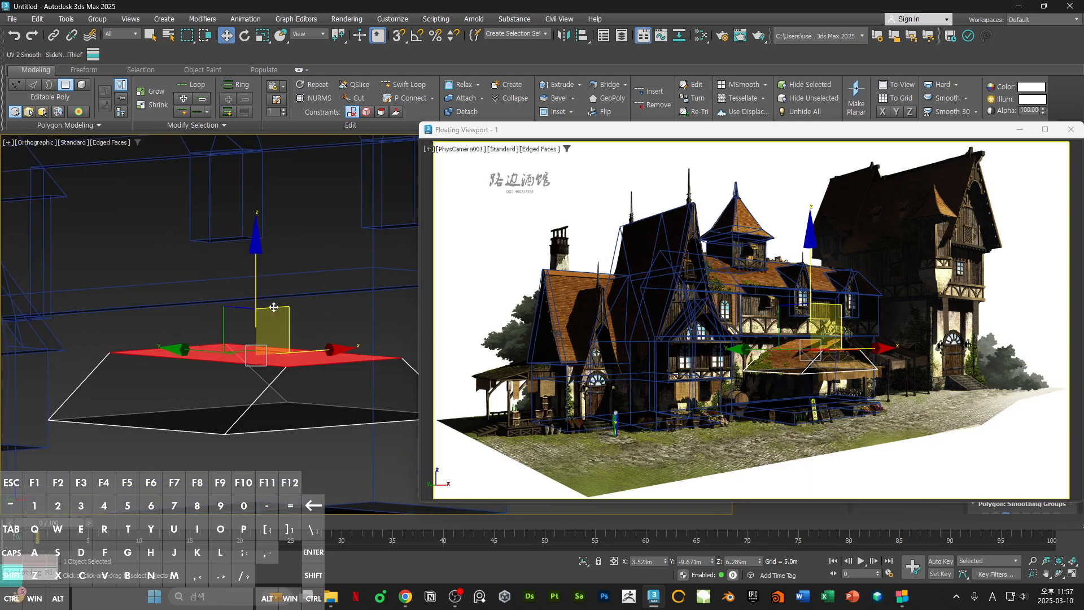
drag(256, 293, 255, 258)
- Connect the raised top's front and back edges through the middle and remove its two side edges to form a ridge
alt+middle_drag(257, 299, 276, 349)
key(2)
click(285, 348)
ctrl+click(227, 277)
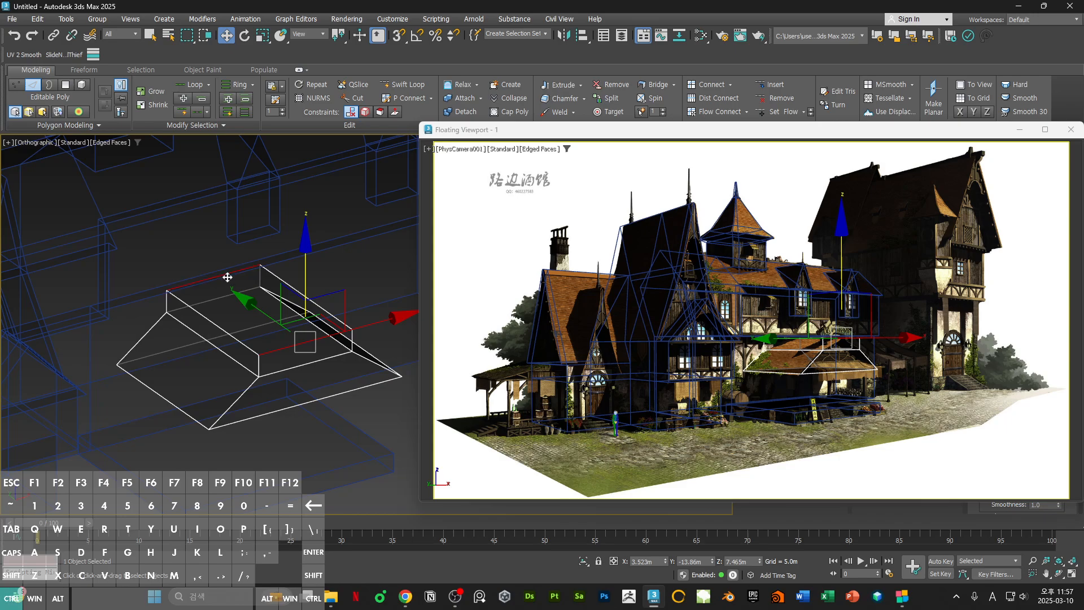
drag(661, 133, 690, 351)
click(924, 230)
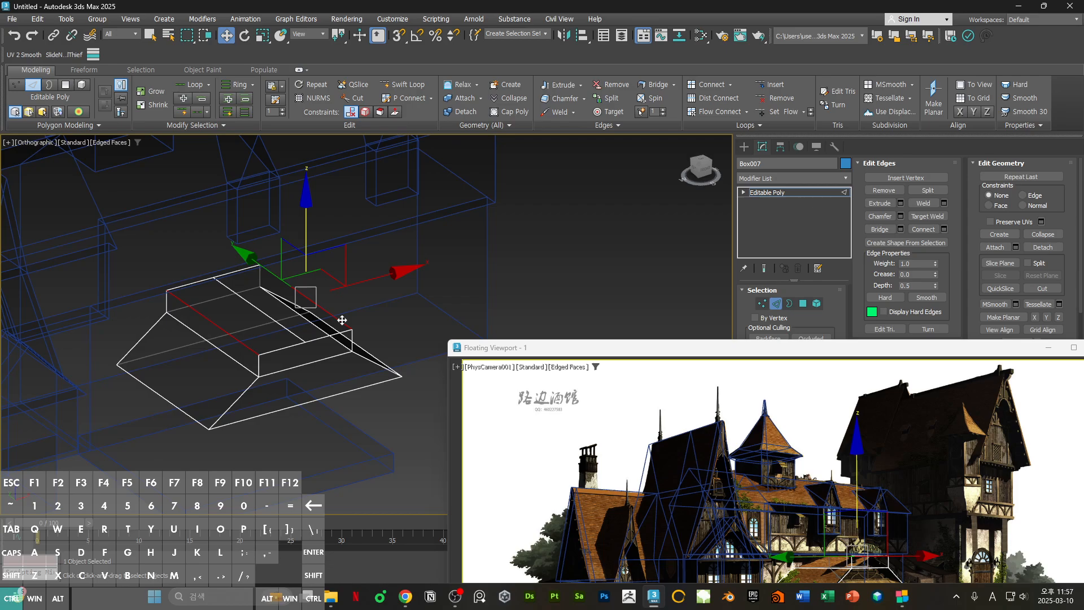
key(ctrl+BackSpace)
drag(618, 355, 616, 153)
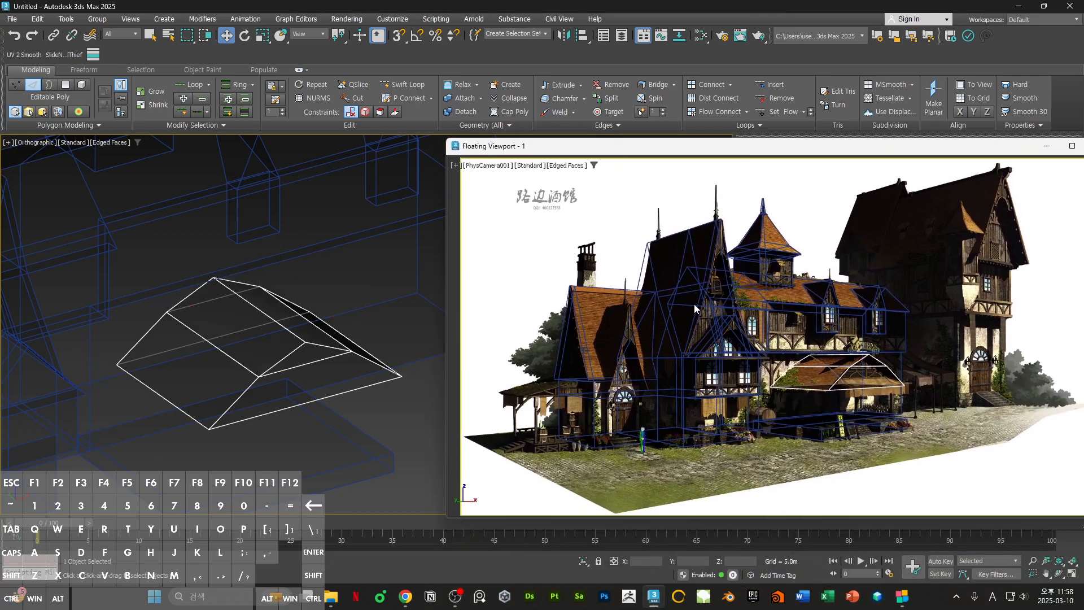
- Select the awning roof block and center its pivot to the object
alt+middle_drag(247, 389, 314, 389)
key(4)
click(381, 409)
key(4)
click(291, 377)
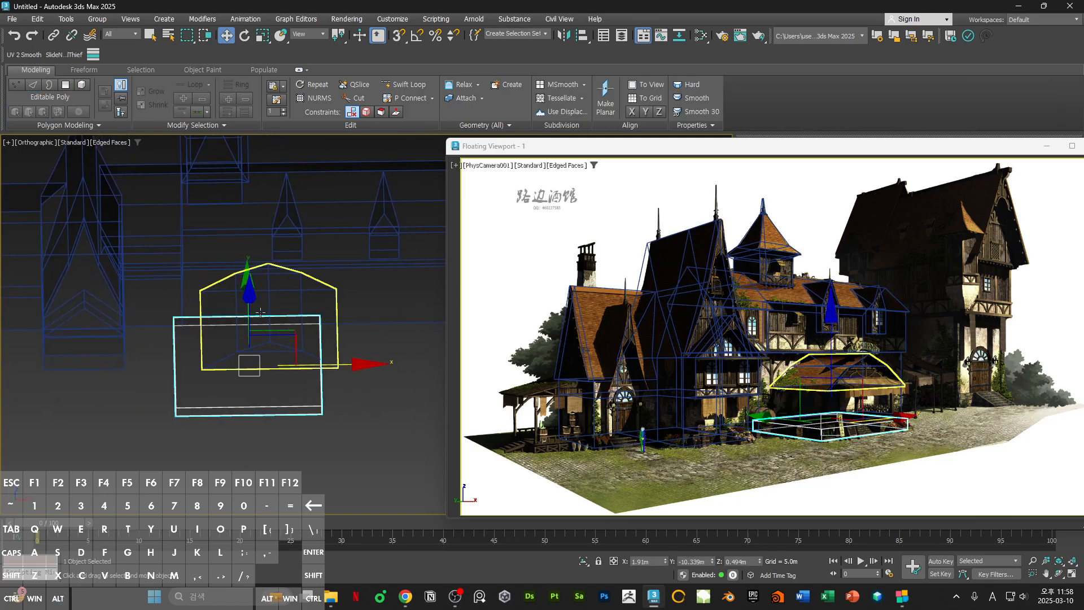
click(301, 299)
drag(646, 151, 589, 389)
click(834, 146)
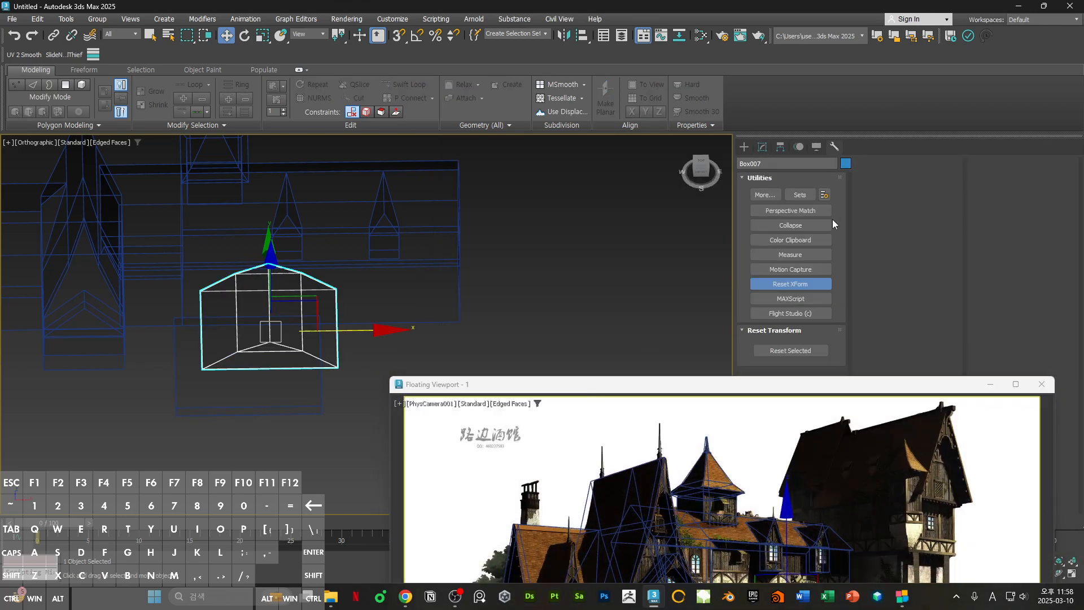
click(781, 147)
click(807, 226)
click(807, 284)
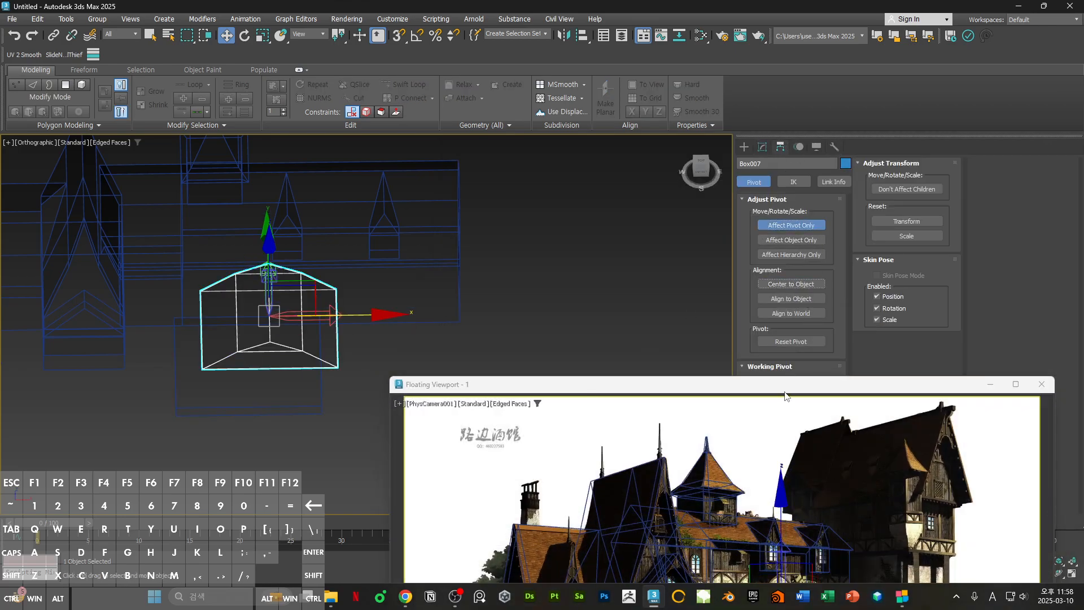
drag(787, 390, 728, 466)
click(812, 225)
- Reset the awning roof block's transform with Reset XForm and convert it to Editable Poly
click(834, 146)
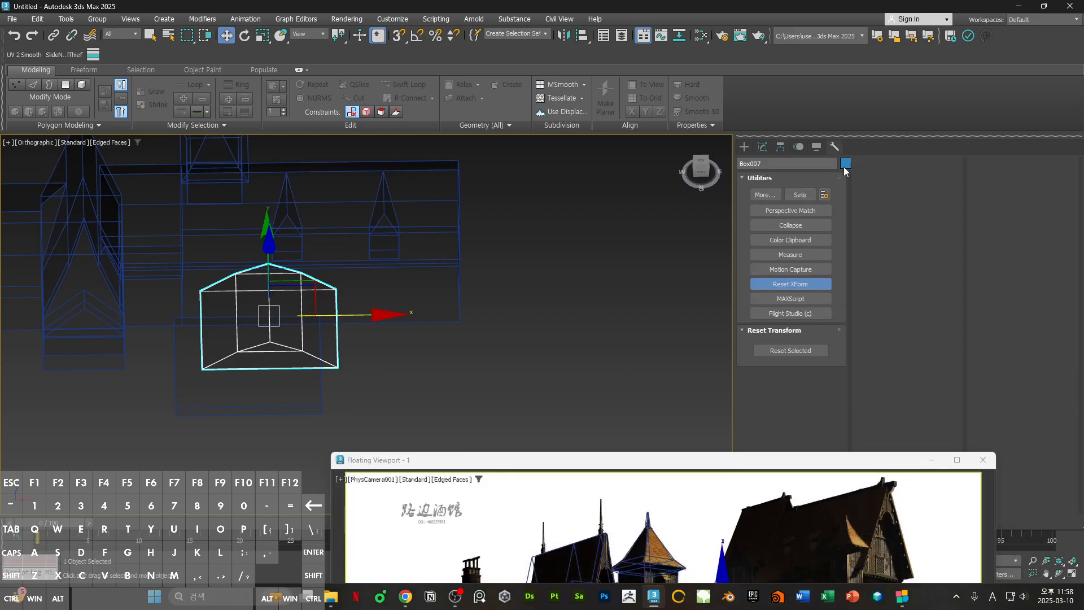
right_click(603, 236)
mouse_move(672, 380)
click(737, 388)
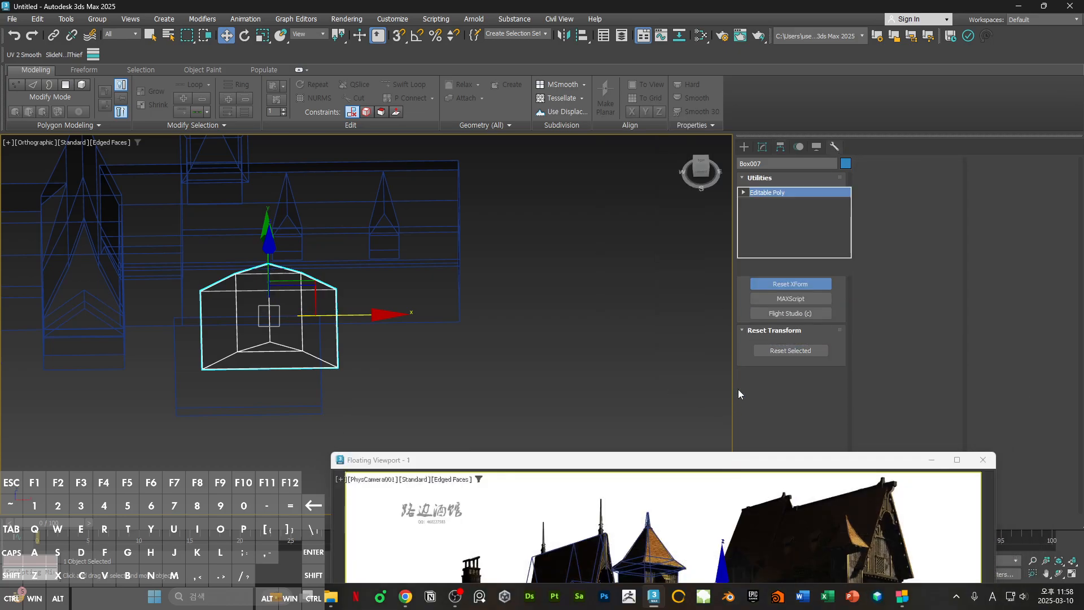
- Align the flat base box to the awning roof block on X Position only, pivot point to pivot point
click(309, 391)
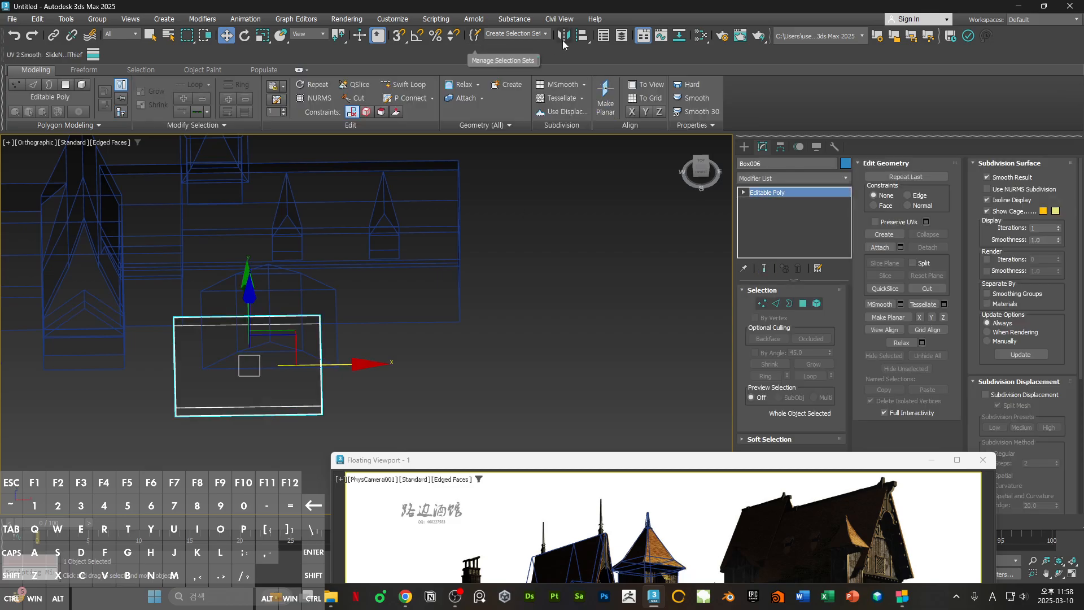
click(582, 36)
click(336, 352)
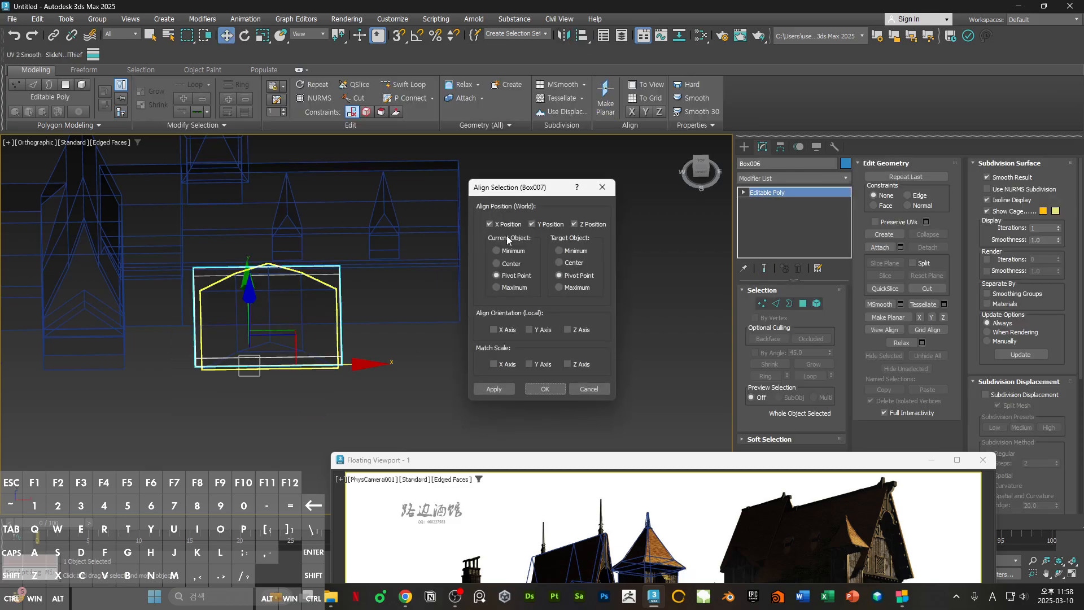
click(543, 227)
click(580, 226)
click(513, 225)
click(589, 388)
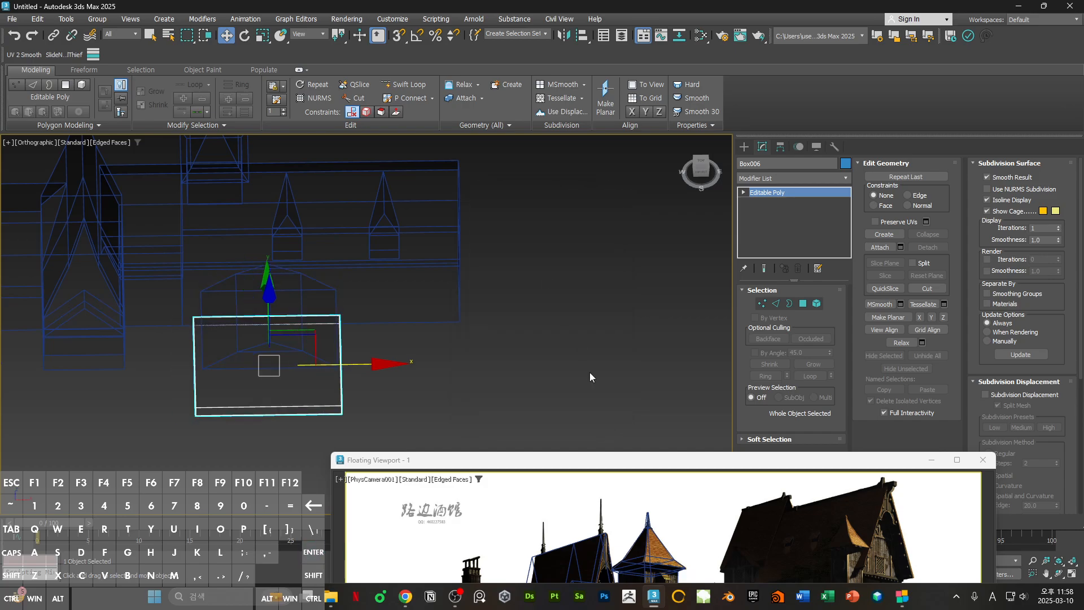
- Select both the awning roof block and the base box and center their pivots to the objects
drag(587, 462, 673, 202)
click(255, 430)
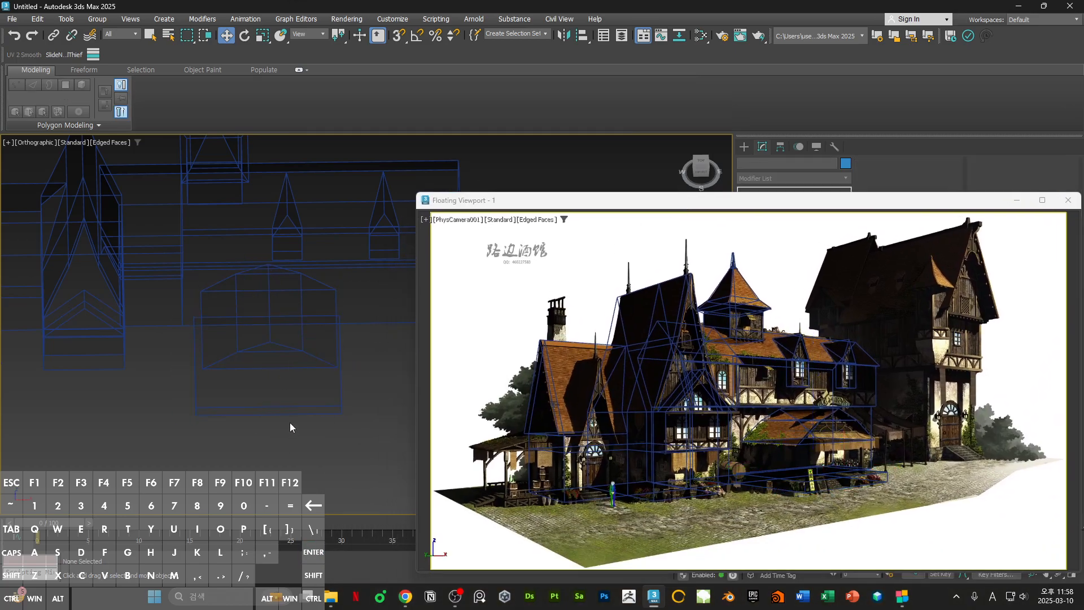
drag(304, 401, 304, 401)
click(780, 146)
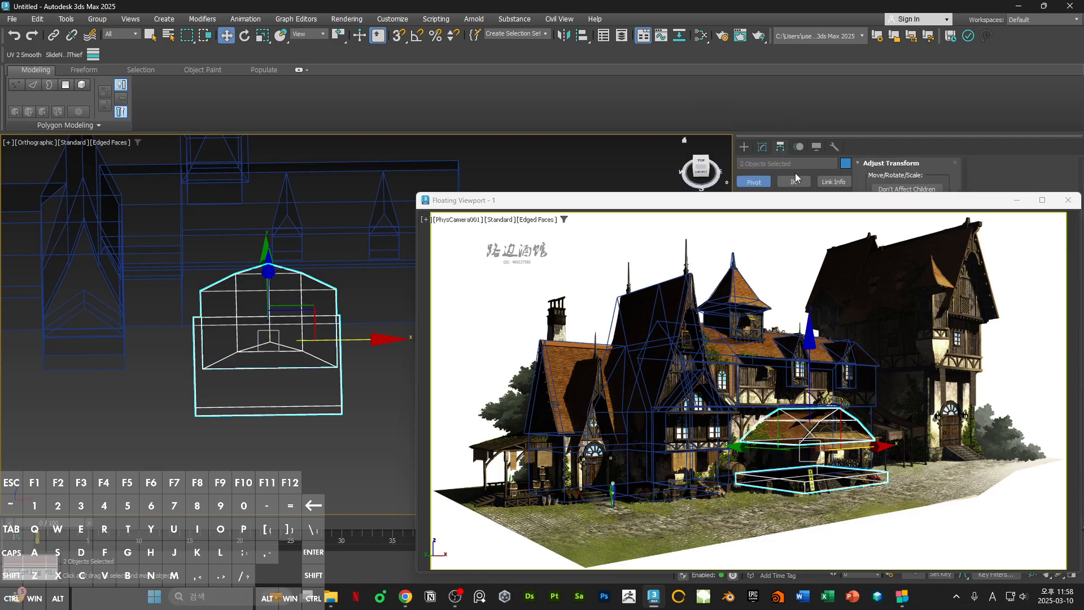
drag(797, 205, 778, 423)
click(791, 225)
click(807, 283)
- Apply Reset XForm to the selected roof block and base box and convert them to Editable Poly
click(836, 150)
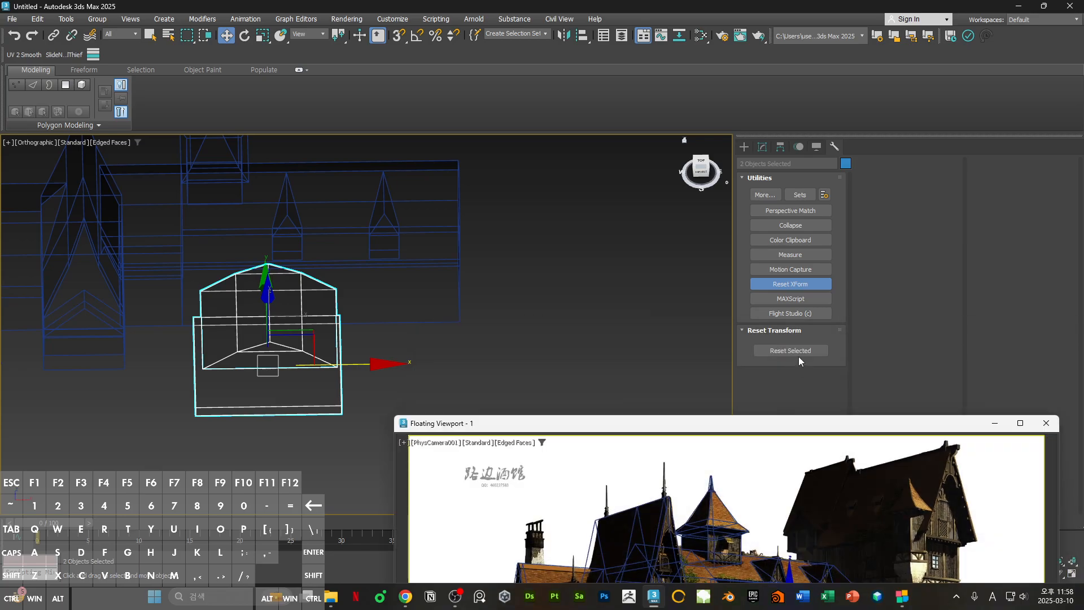
click(795, 353)
right_click(558, 273)
mouse_move(598, 412)
click(683, 422)
- Compare the two boxes in the camera view and realign the base box to the awning roof block in X
drag(237, 460, 314, 399)
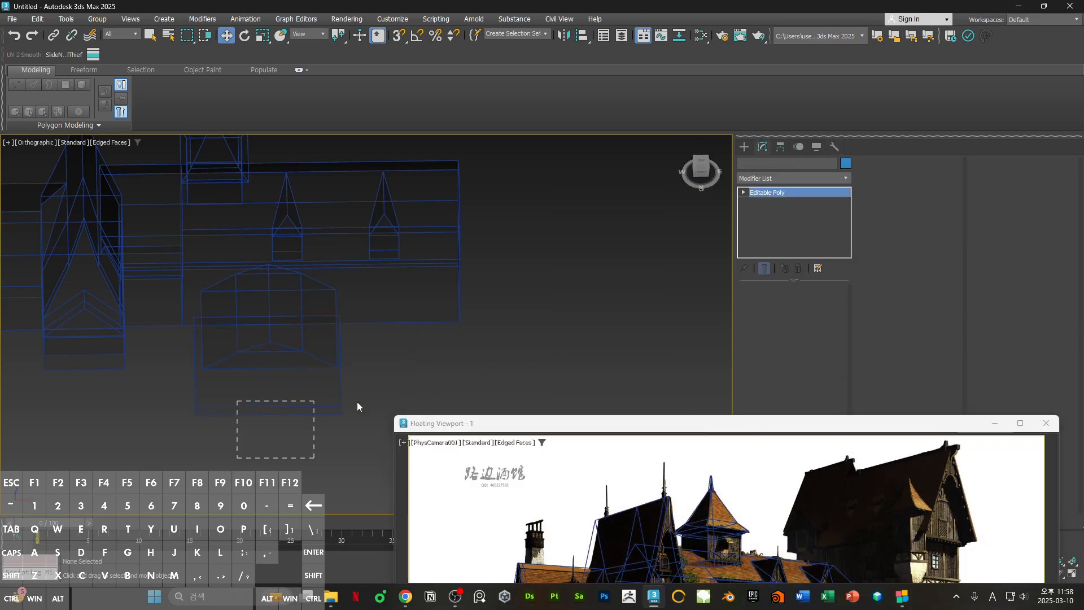
drag(576, 426, 593, 174)
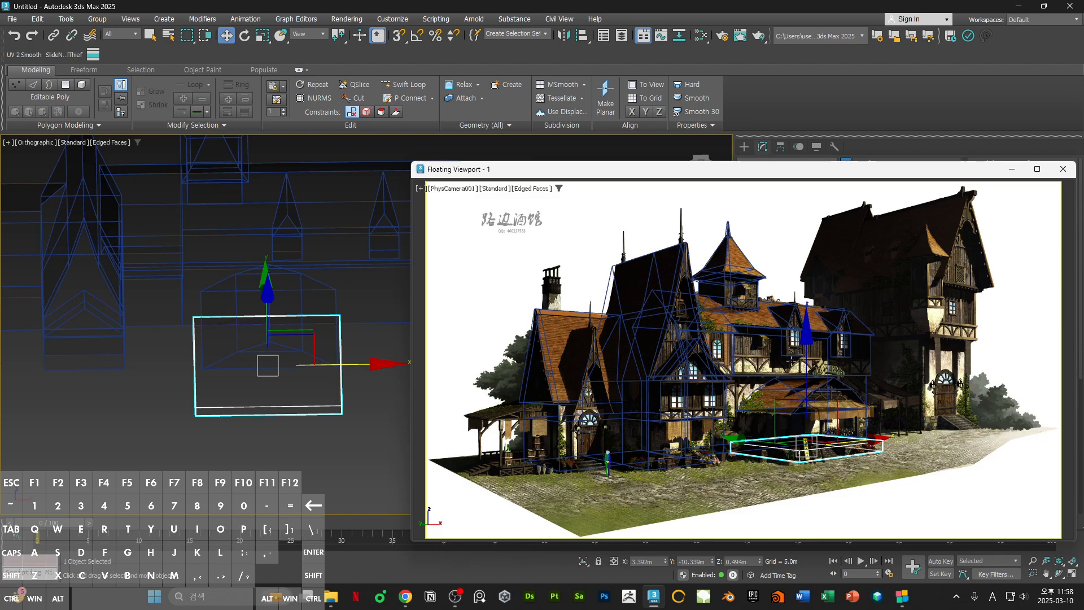
click(769, 386)
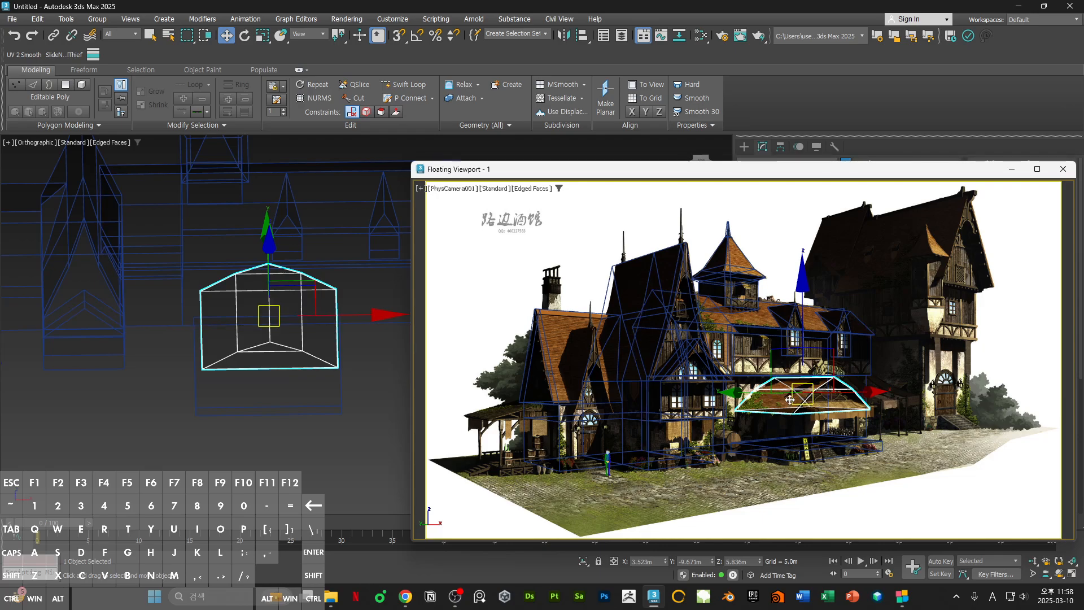
click(806, 452)
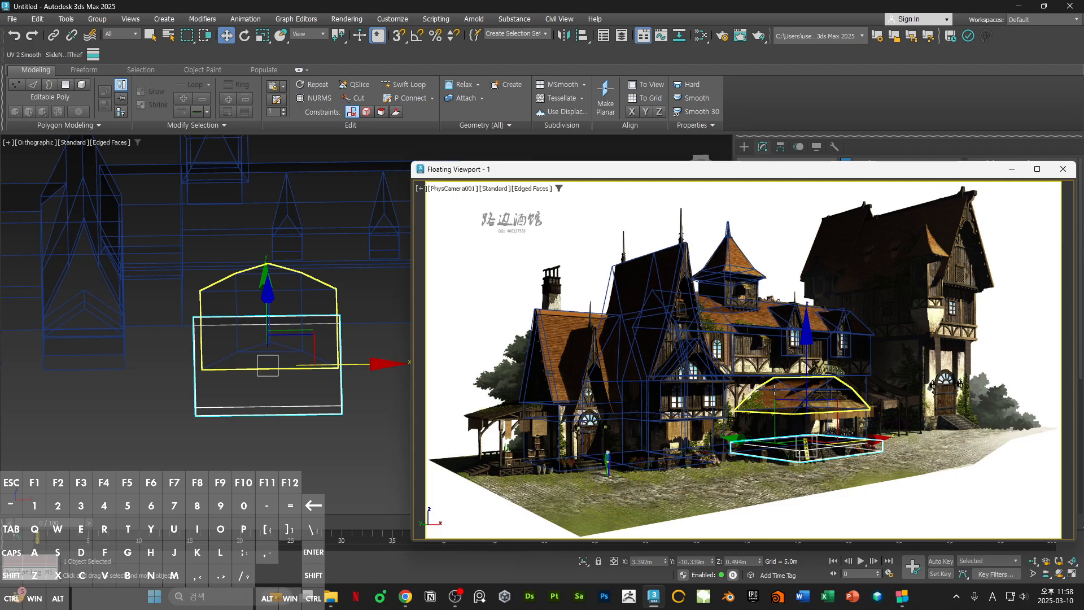
click(774, 390)
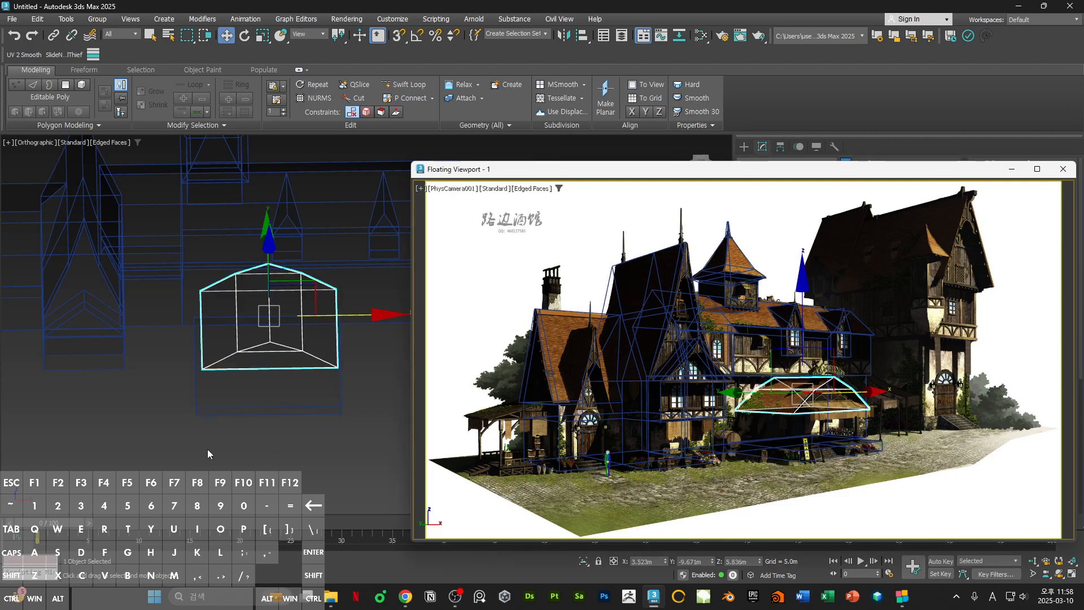
middle_click(276, 402)
drag(244, 448, 337, 392)
click(577, 37)
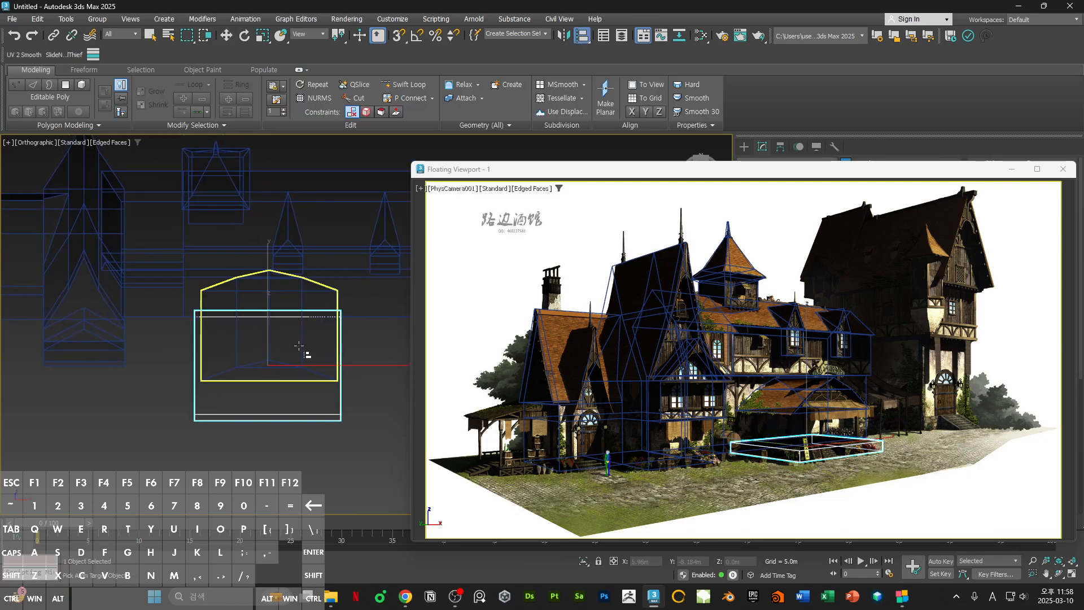
click(295, 345)
key(Return)
- Move the base box's front polygon back about 1.34 m along Y and lower its top polygon to about Z 0.865 m
alt+middle_drag(351, 350, 391, 387)
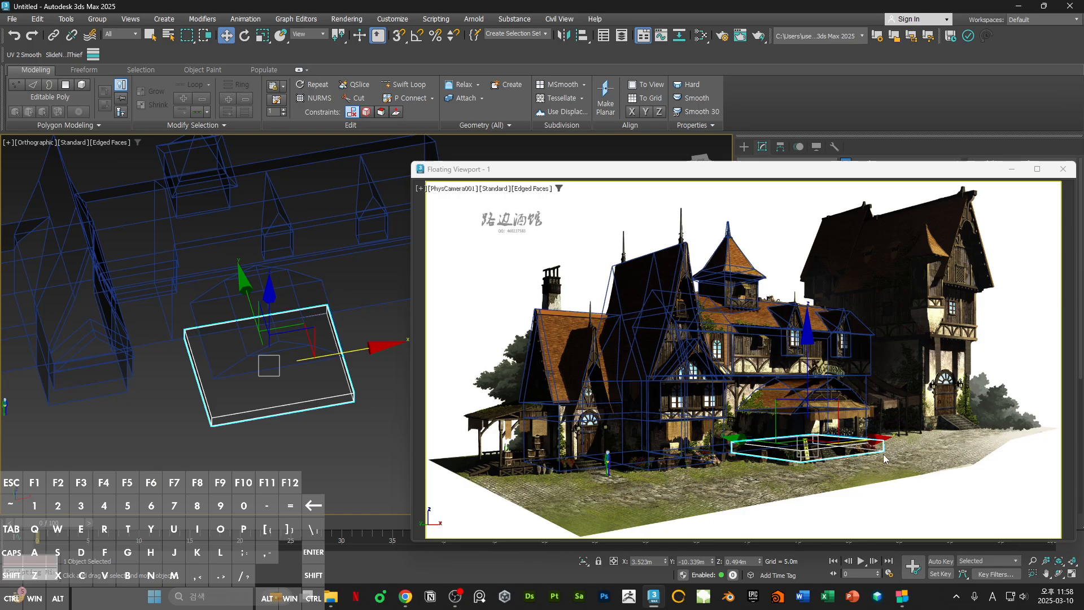
click(854, 462)
click(842, 457)
key(4)
click(805, 460)
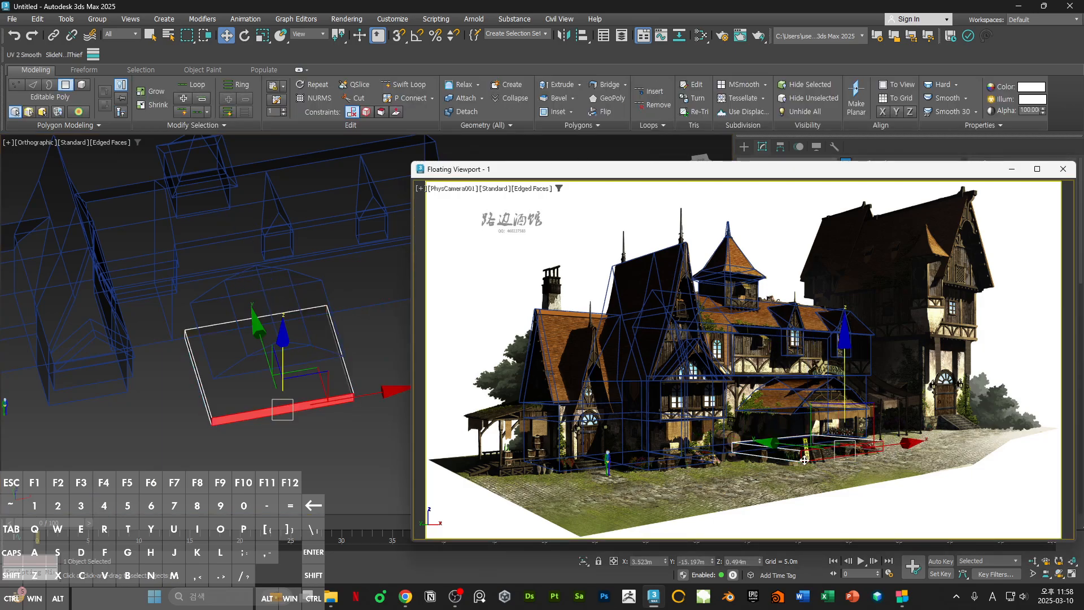
drag(785, 445, 773, 442)
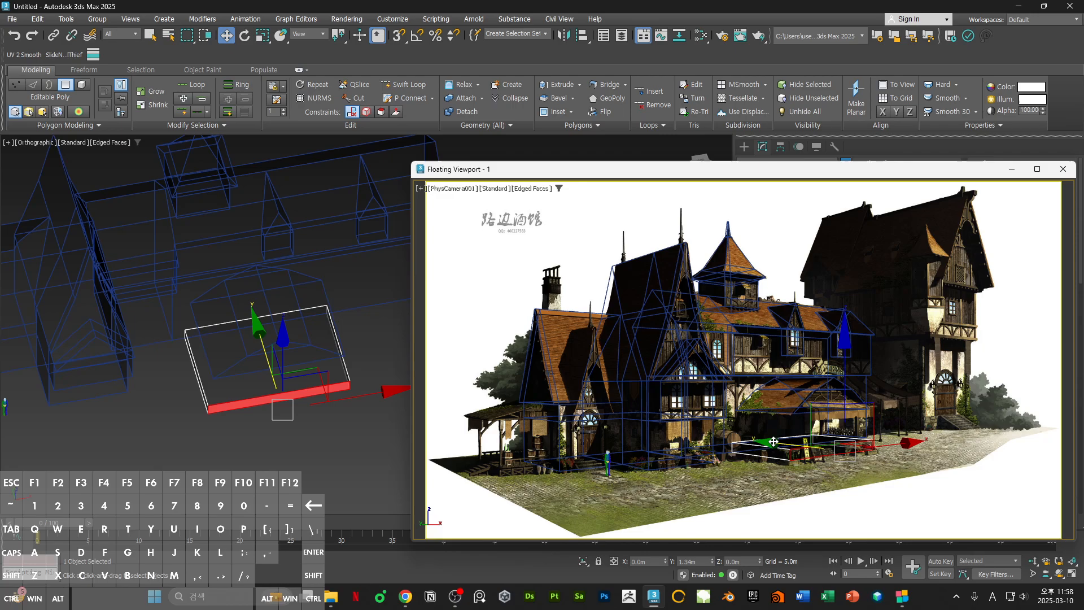
click(797, 383)
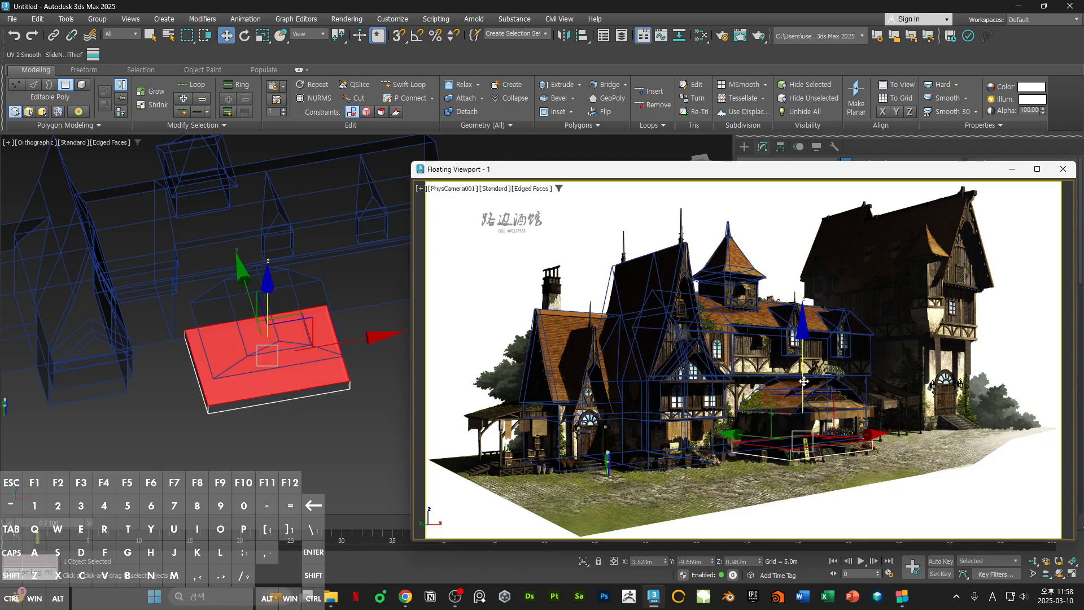
drag(807, 383, 806, 381)
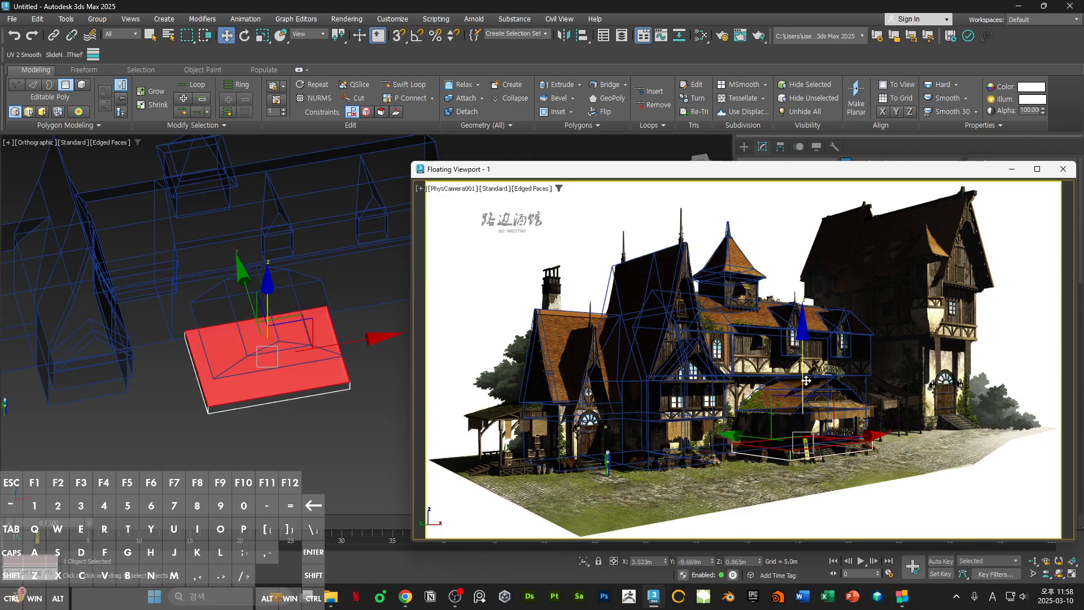
- Enlarge the floating camera view and try to scale all polygons of the awning's base box against the concept image
double_click(862, 174)
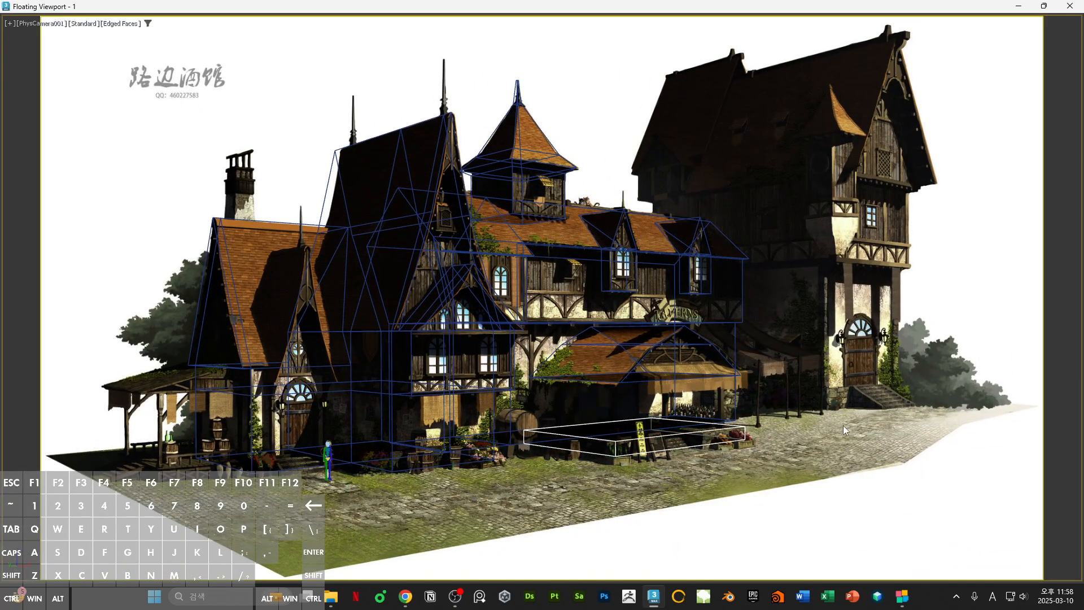
click(585, 448)
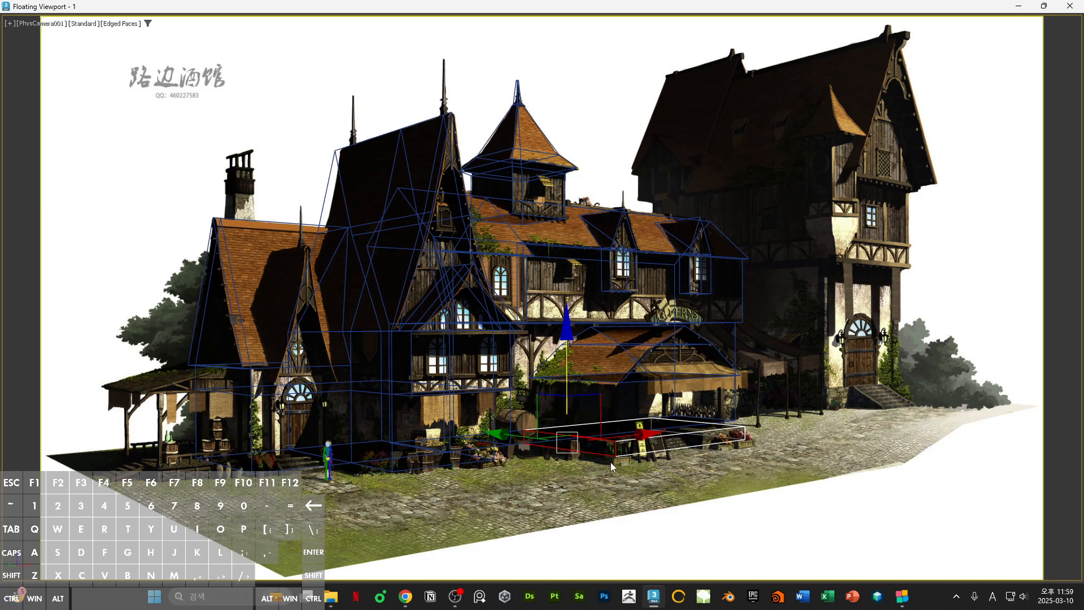
key(ctrl+a)
key(r)
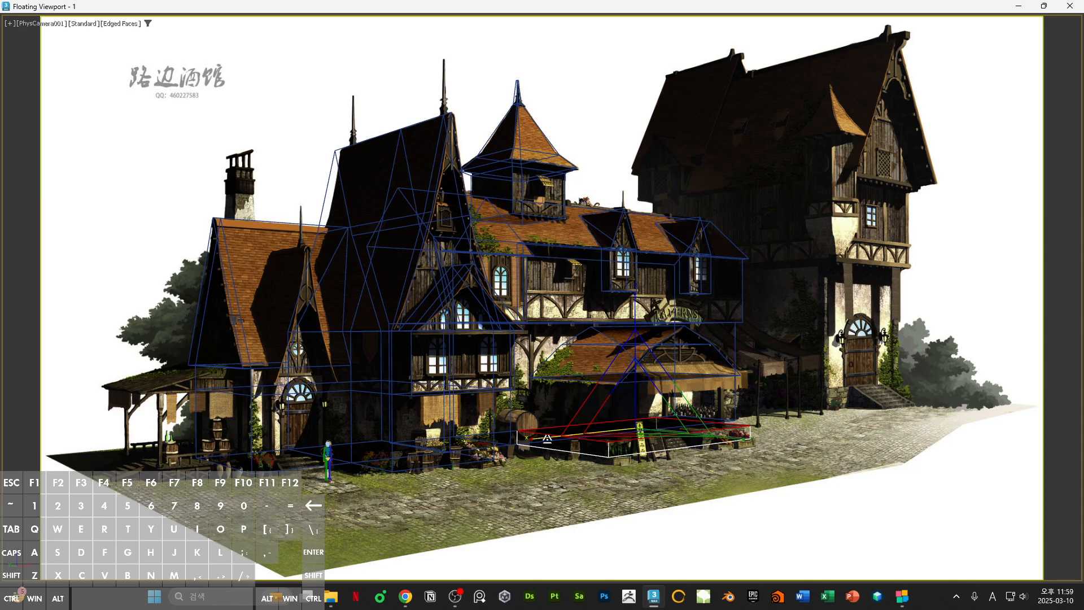
key(ctrl+z)
key(ctrl+z)
click(792, 453)
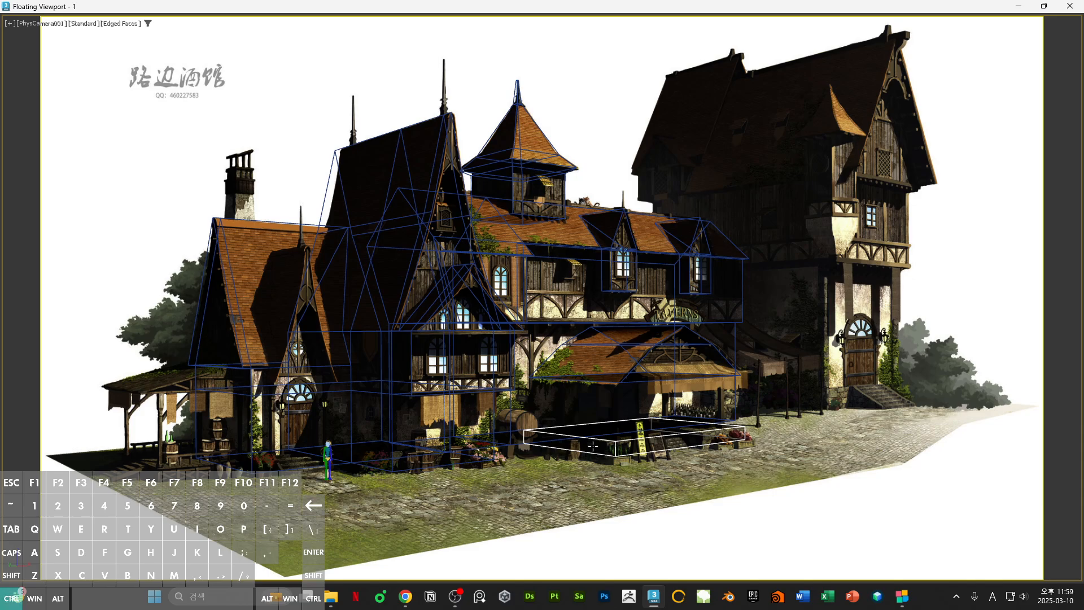
- Scale all polygons of the base box up slightly to match the platform in the concept image
key(ctrl+a)
drag(538, 445, 536, 446)
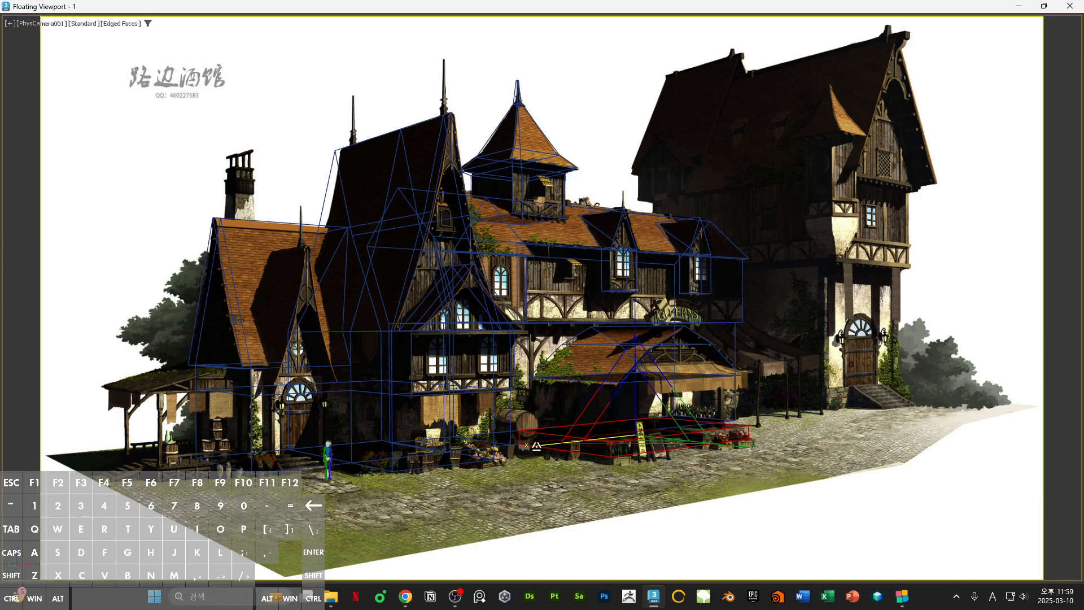
click(742, 485)
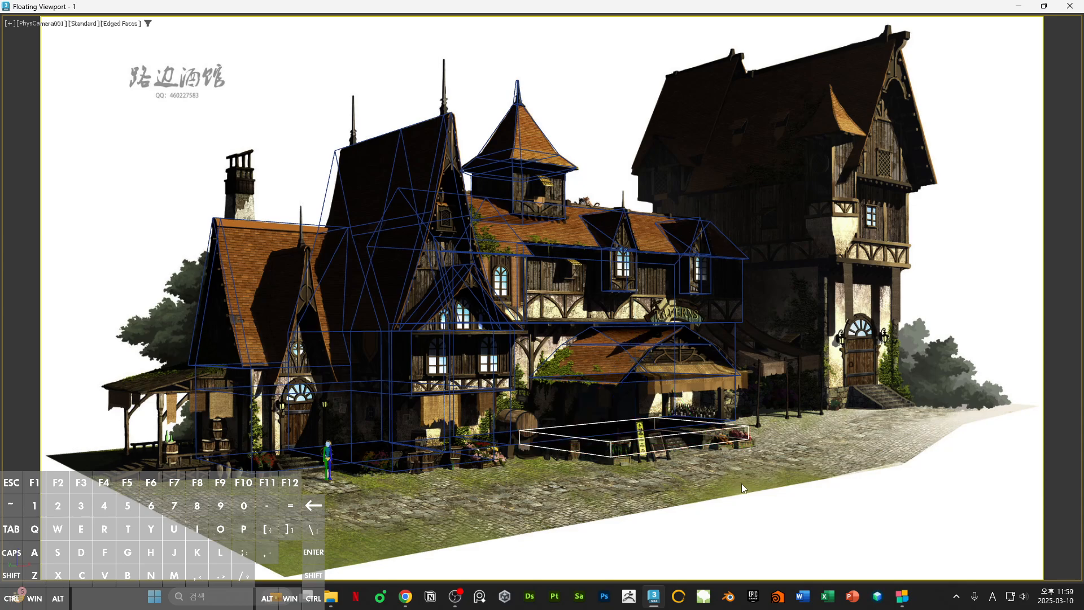
- Move the base box's front polygon slightly forward along Y to match the platform's front edge in the camera view
click(694, 443)
key(w)
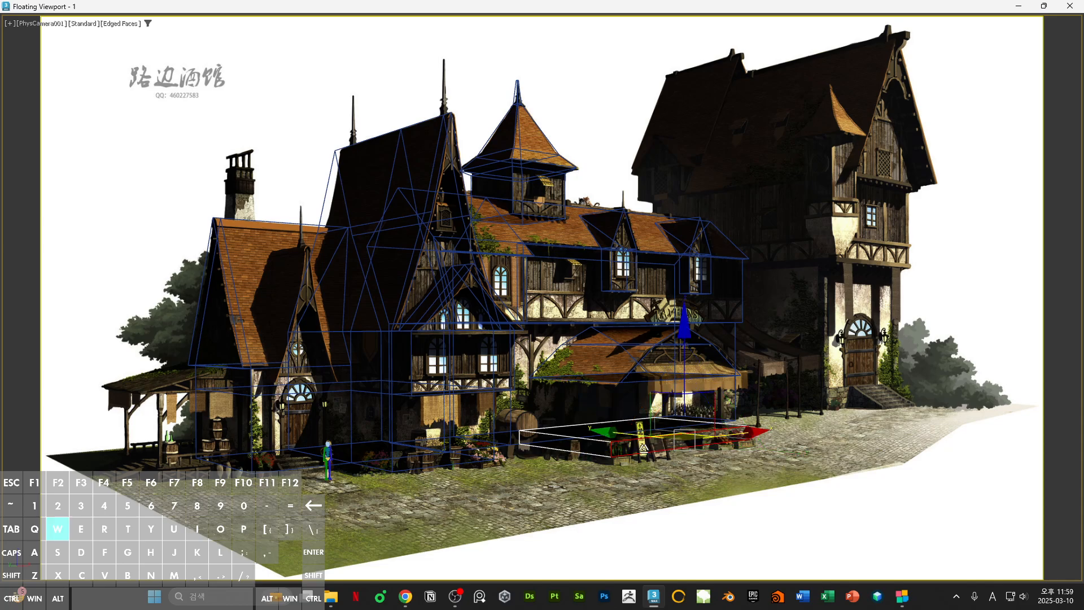
drag(617, 433, 633, 440)
click(737, 480)
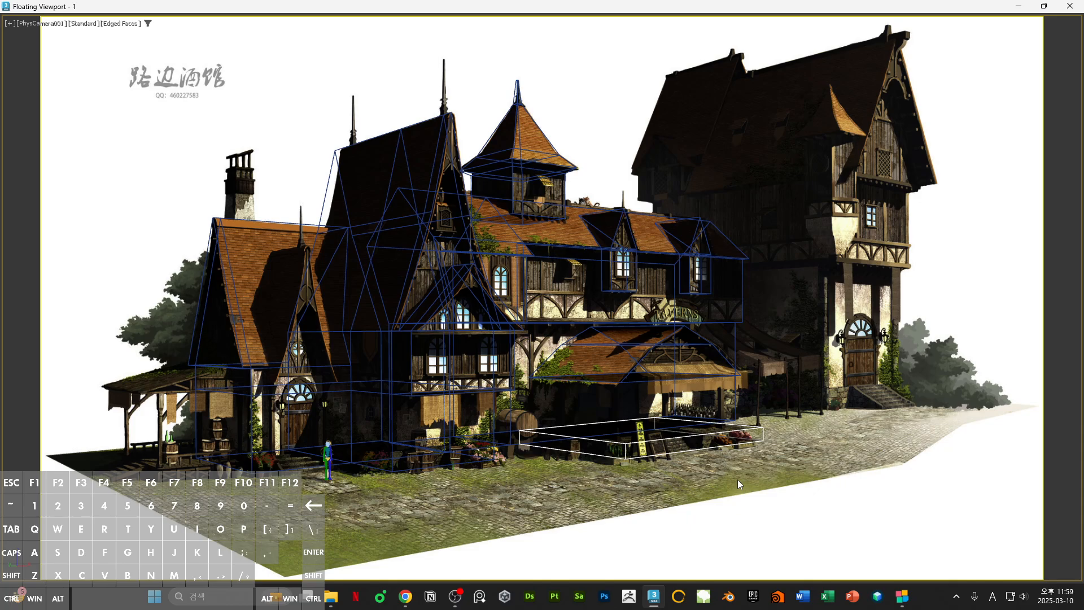
click(671, 443)
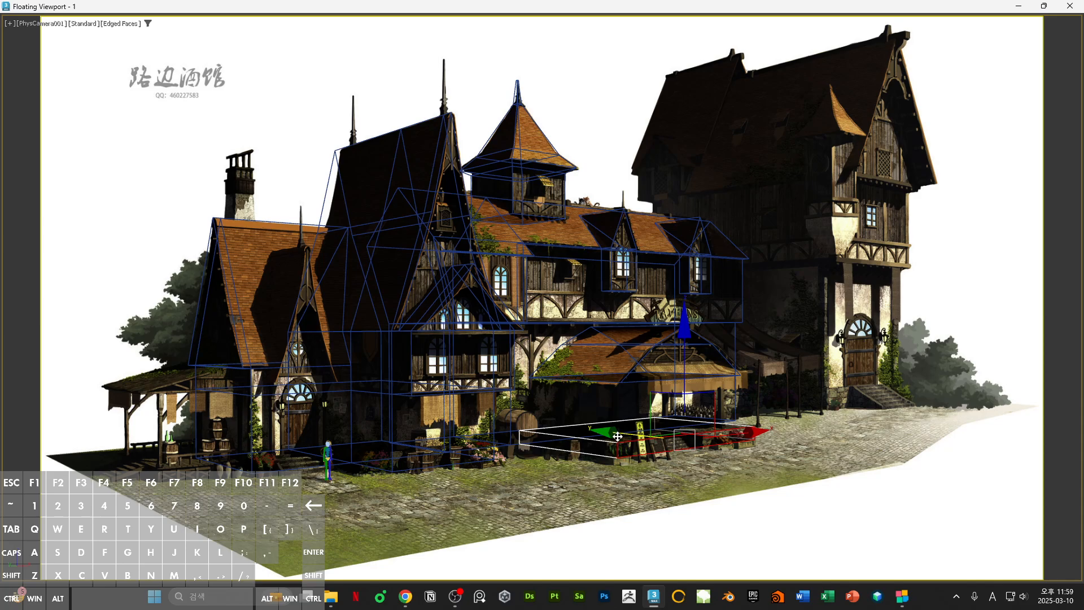
mouse_move(618, 437)
mouse_down()
mouse_move(649, 430)
mouse_move(619, 434)
mouse_up()
click(658, 449)
click(620, 434)
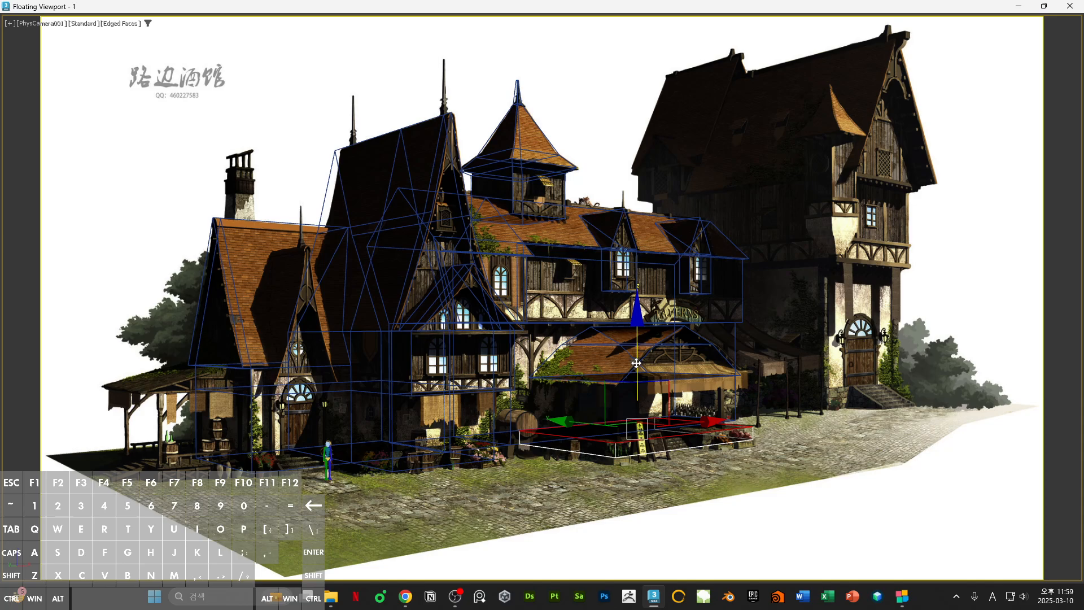
key(ctrl+z)
key(ctrl+z)
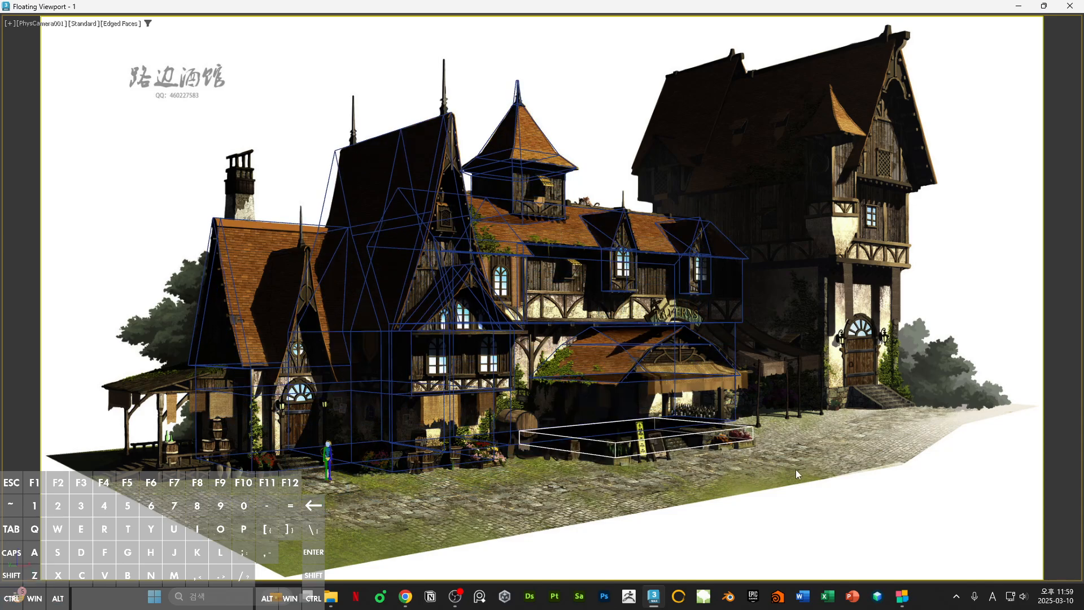
- Restore the floating camera view, leave polygon editing, and examine the awning roof block and base box from several angles
double_click(673, 9)
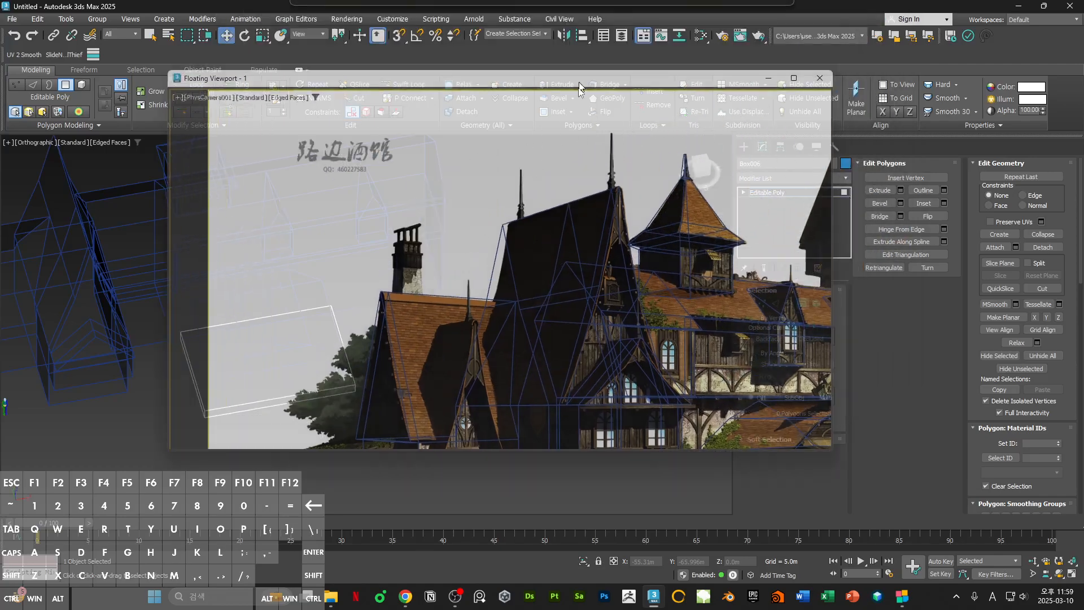
key(4)
click(351, 363)
middle_drag(384, 353, 360, 378)
scroll(347, 363, down, 4)
scroll(327, 340, up, 4)
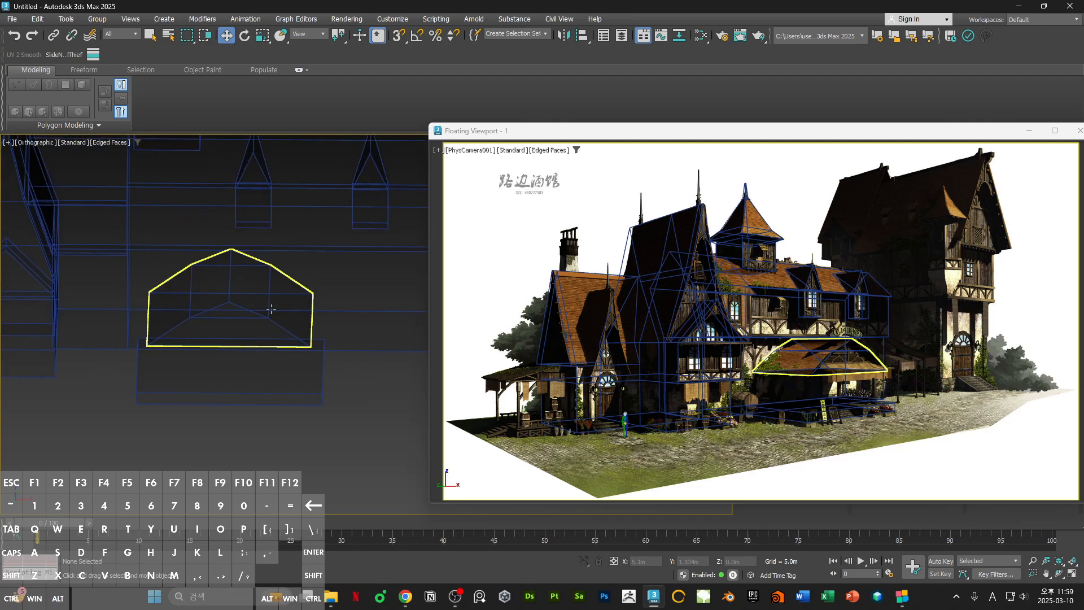
click(274, 311)
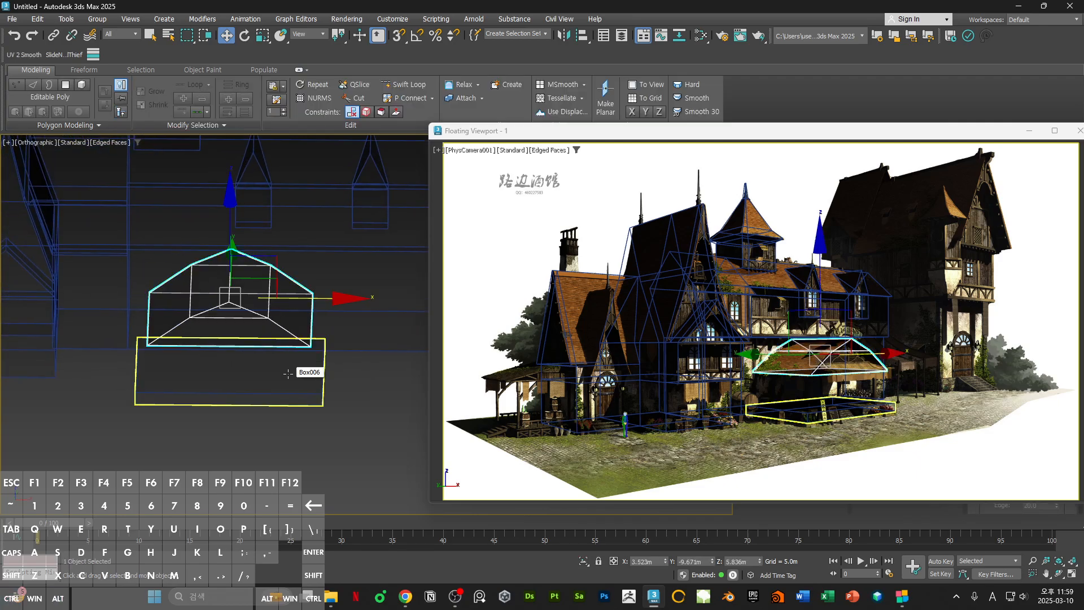
click(288, 373)
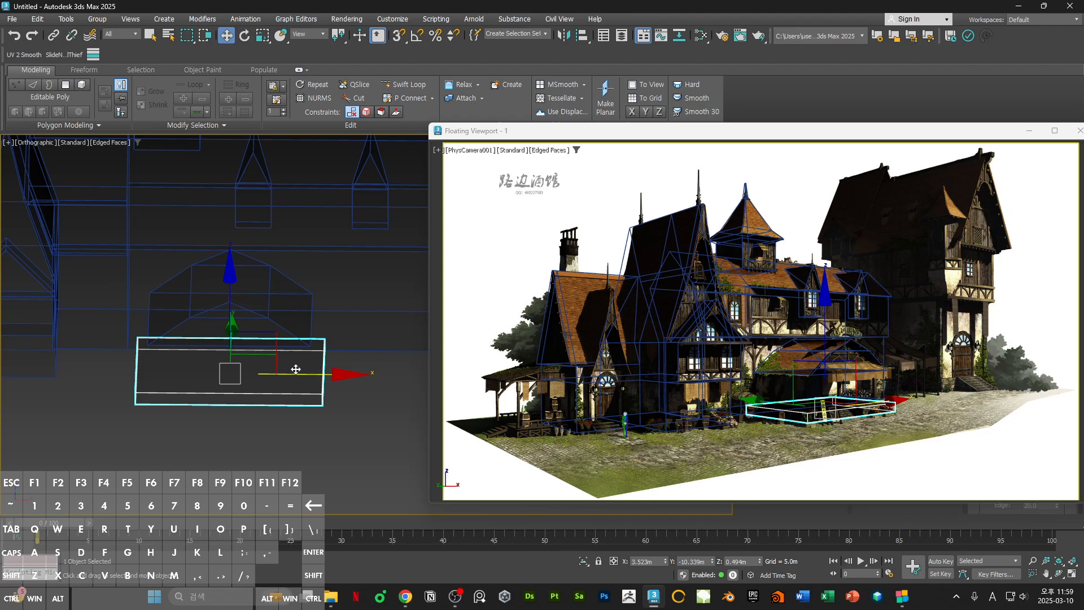
alt+middle_drag(296, 370, 285, 388)
click(335, 425)
scroll(327, 411, down, 4)
scroll(266, 376, up, 2)
click(267, 377)
click(289, 393)
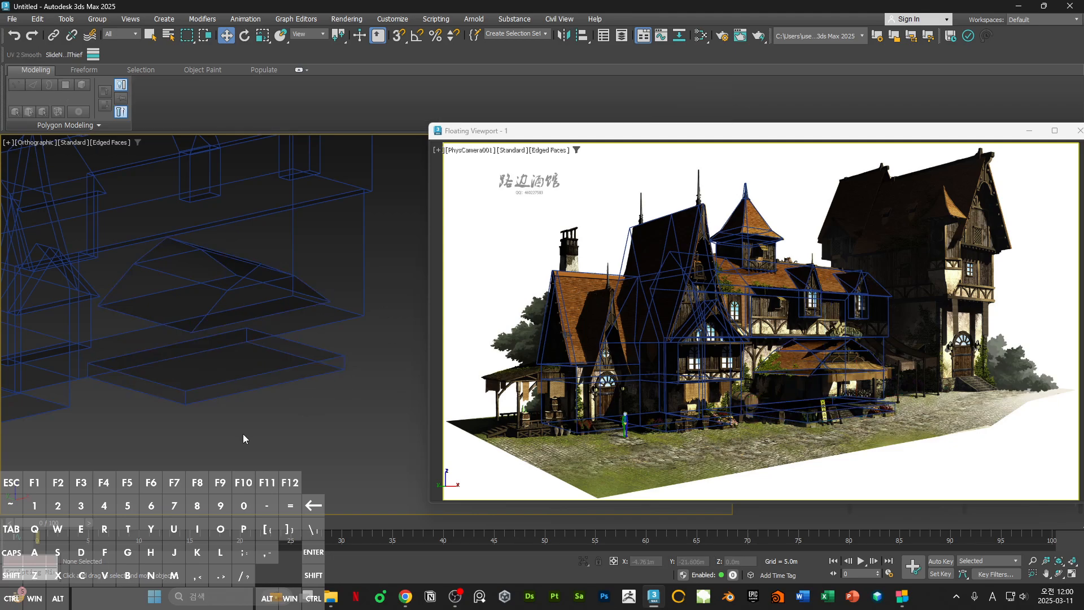
scroll(188, 396, up, 2)
middle_drag(187, 396, 201, 297)
click(200, 297)
click(368, 484)
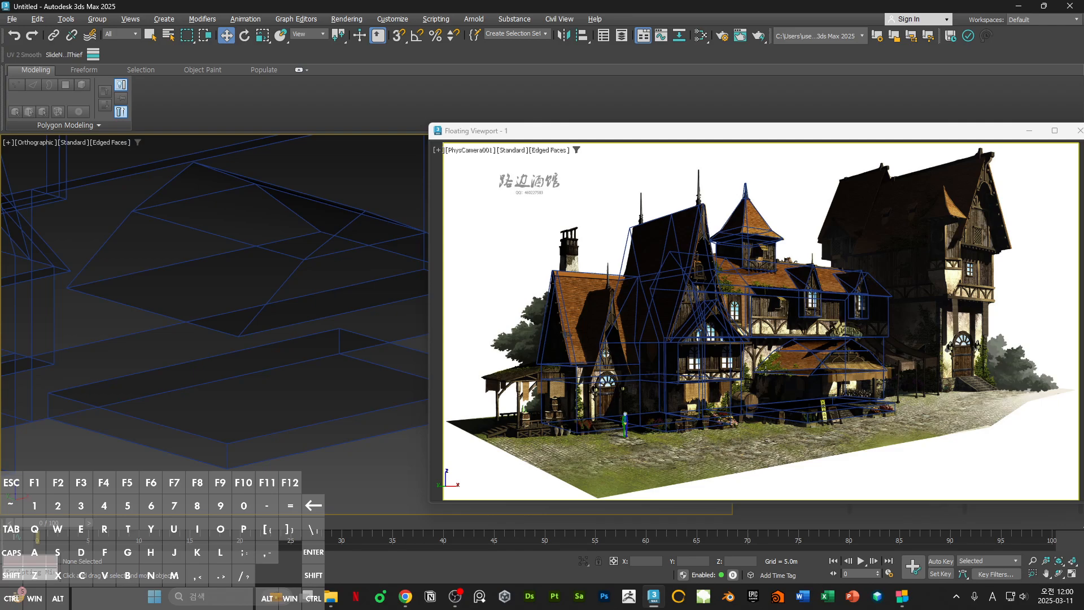
- Select the awning roof block's middle edge loop and fine-tune its height along Z
middle_drag(212, 299, 297, 351)
click(298, 304)
key(2)
double_click(320, 293)
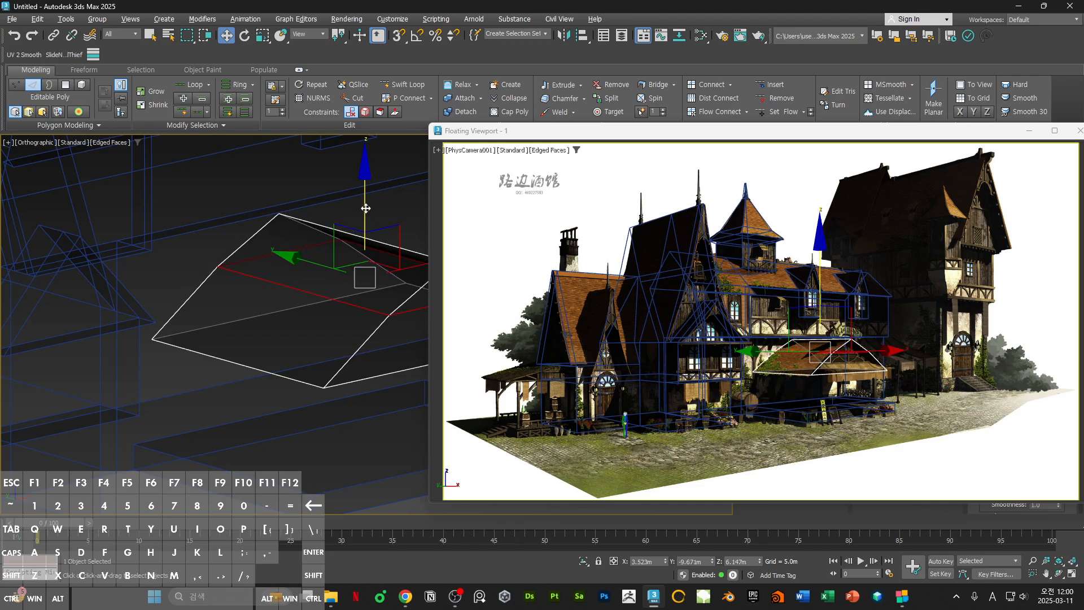
scroll(377, 305, down, 3)
click(330, 384)
middle_drag(336, 374, 236, 331)
scroll(228, 308, up, 4)
key(ctrl+z)
drag(228, 305, 243, 300)
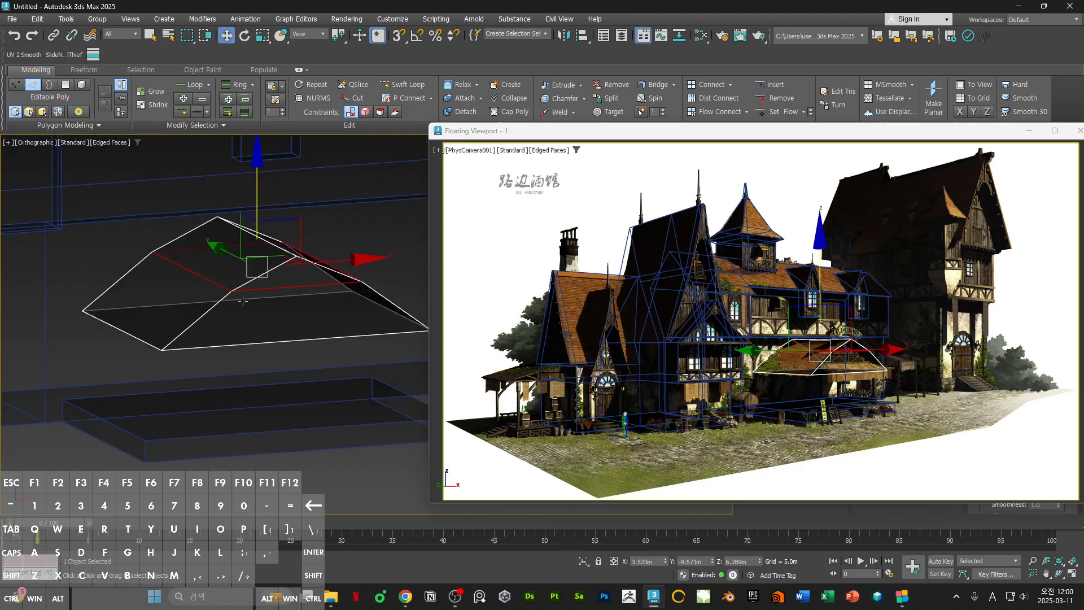
drag(257, 218, 262, 220)
- Scale the awning roof block's middle edge loop slightly to refine the roof slope, and leave edge editing
key(r)
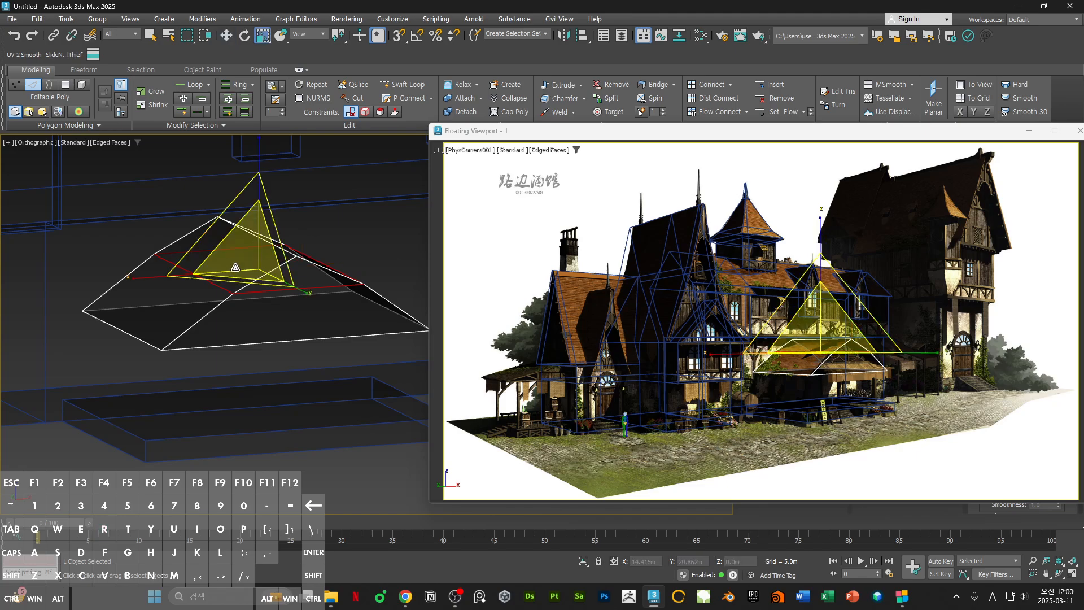
drag(146, 276, 145, 277)
alt+middle_drag(155, 280, 205, 292)
click(302, 432)
scroll(269, 312, down, 3)
alt+middle_drag(269, 311, 321, 361)
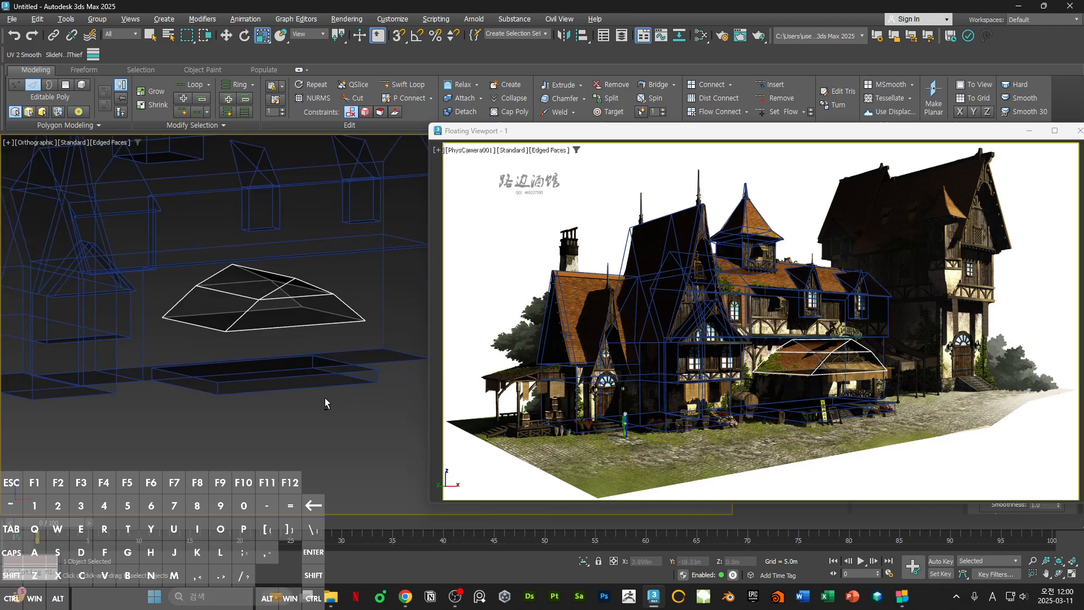
key(2)
click(329, 429)
- Review the tavern blockout from several angles and check its individual objects against the concept image in the camera view
scroll(265, 317, down, 3)
alt+middle_drag(265, 317, 289, 334)
scroll(289, 334, down, 1)
middle_drag(289, 334, 295, 371)
click(216, 331)
click(223, 345)
click(299, 407)
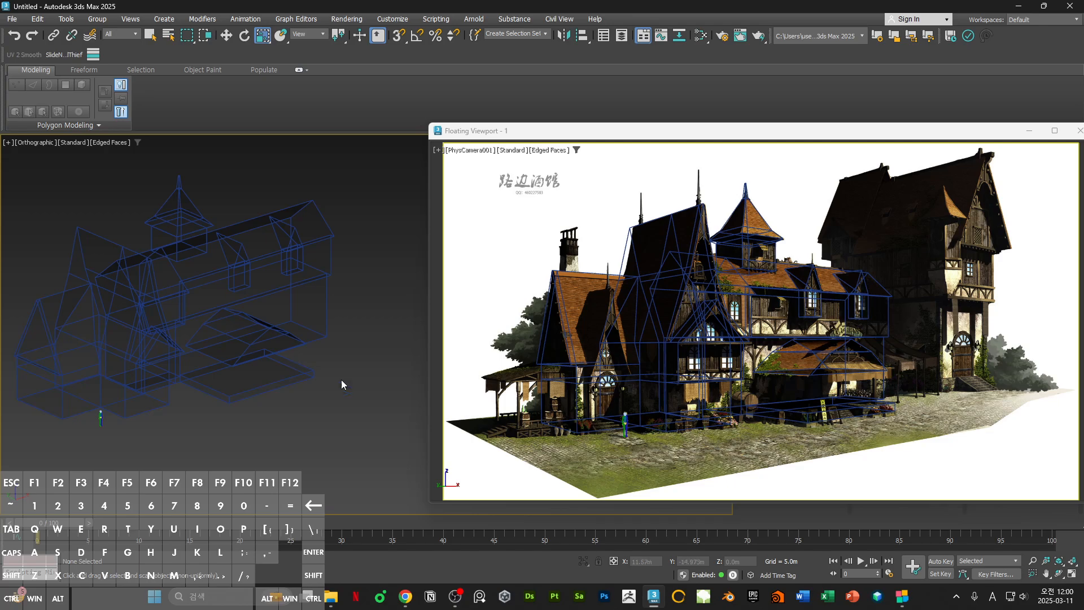
click(826, 408)
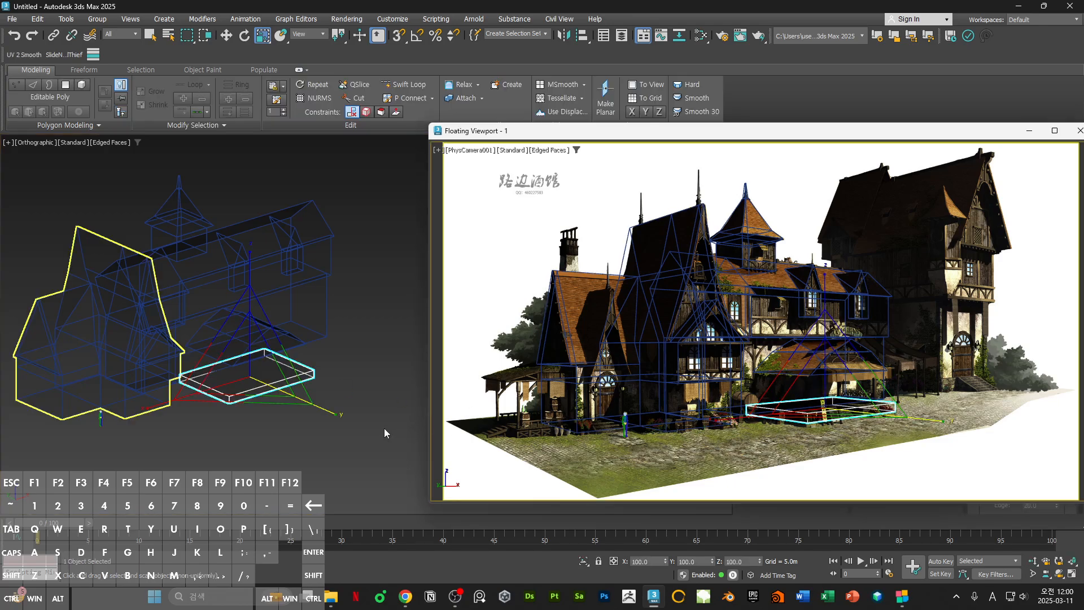
click(344, 442)
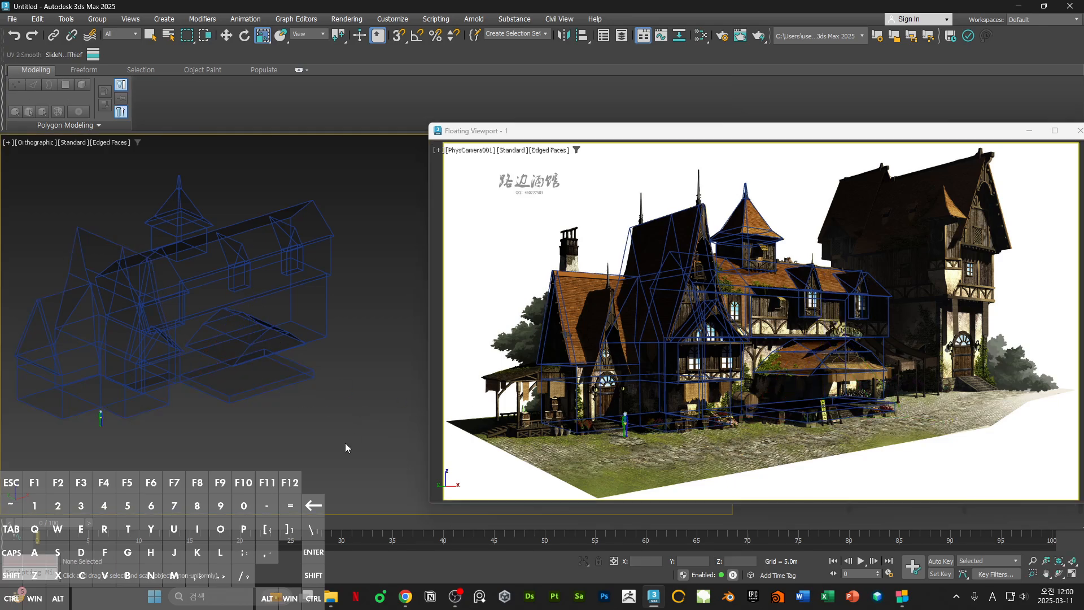
click(248, 343)
click(295, 412)
middle_drag(296, 415, 301, 427)
middle_drag(256, 354, 118, 346)
scroll(243, 305, up, 3)
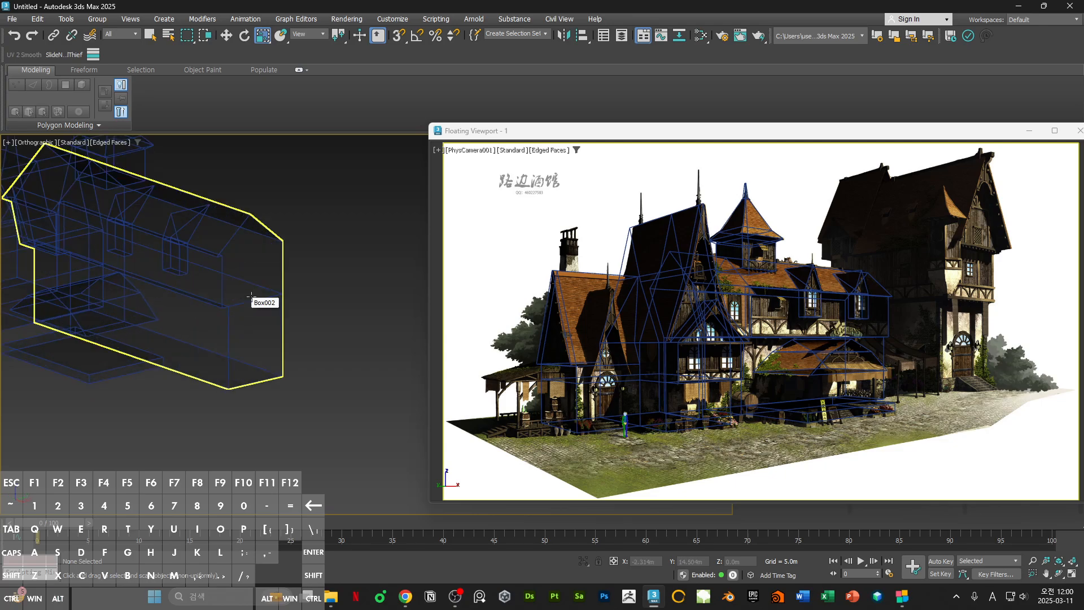
click(847, 353)
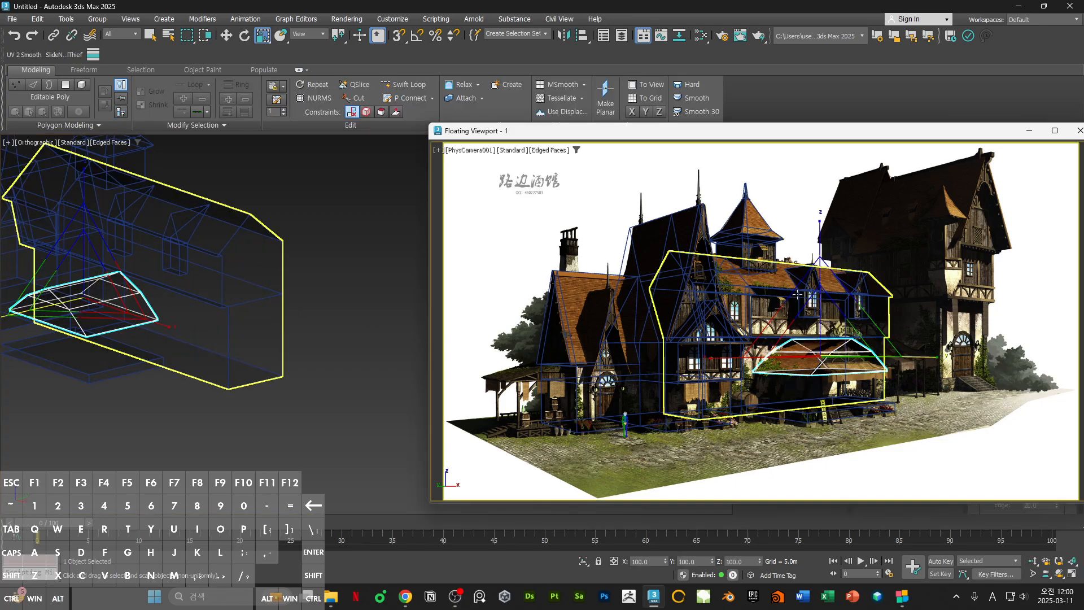
click(857, 296)
click(750, 255)
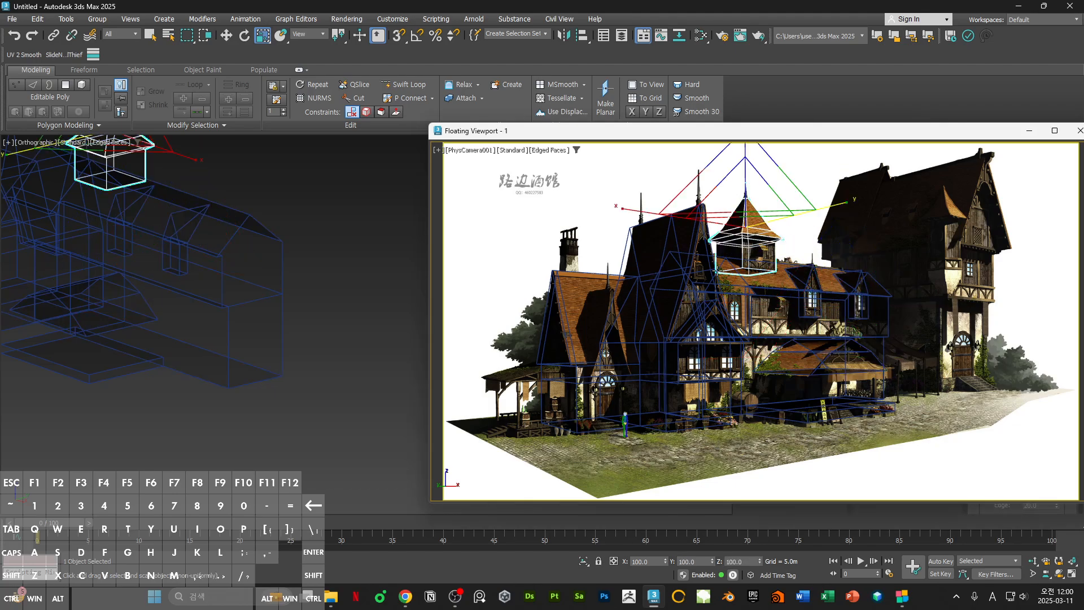
click(680, 293)
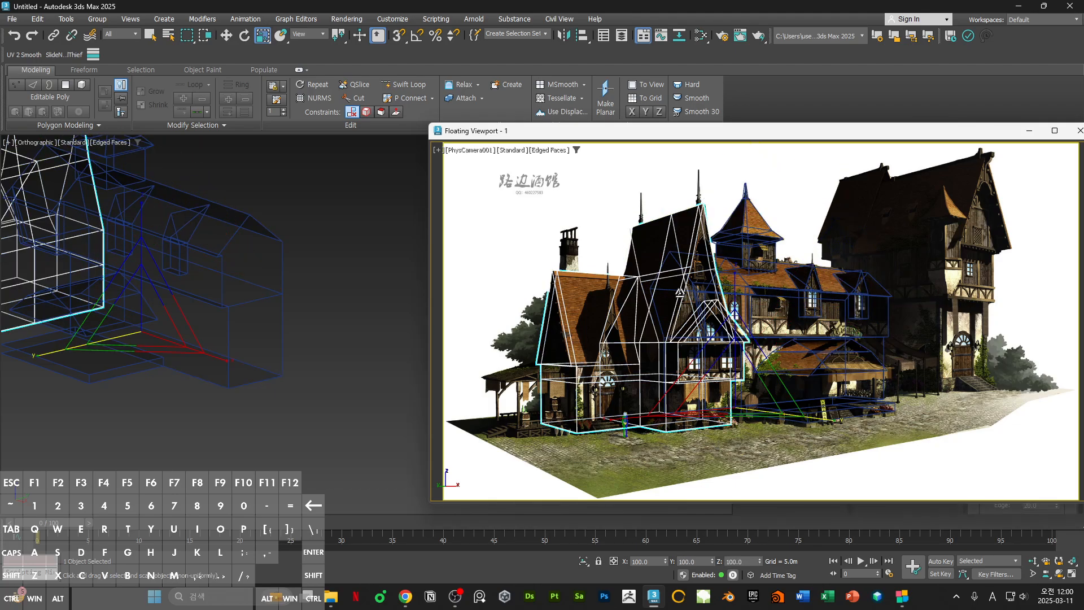
click(934, 289)
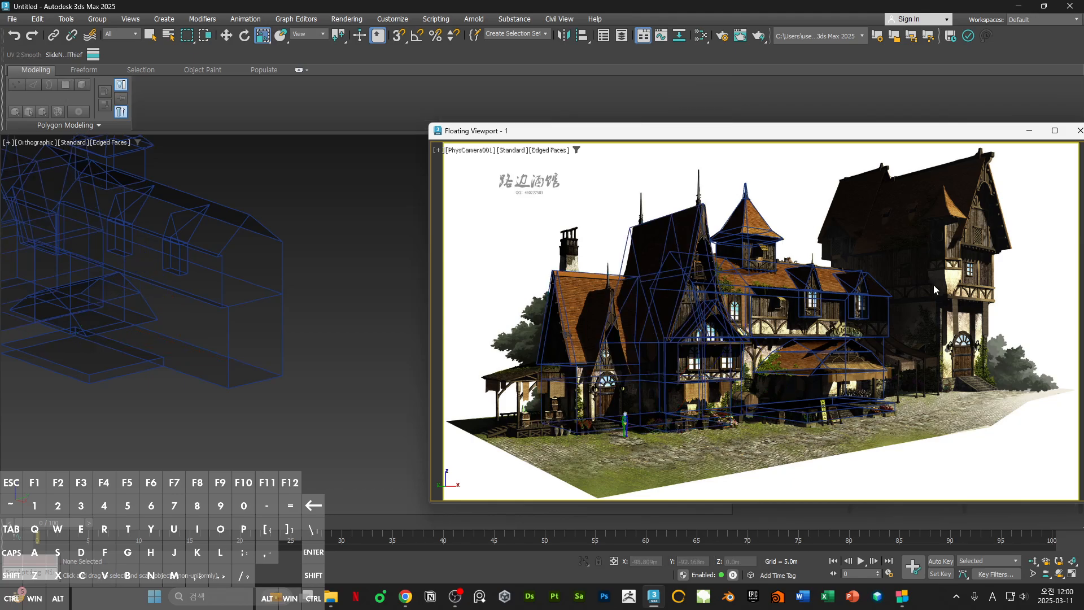
scroll(282, 350, down, 3)
middle_drag(271, 323, 271, 346)
click(199, 328)
key(4)
click(201, 332)
key(w)
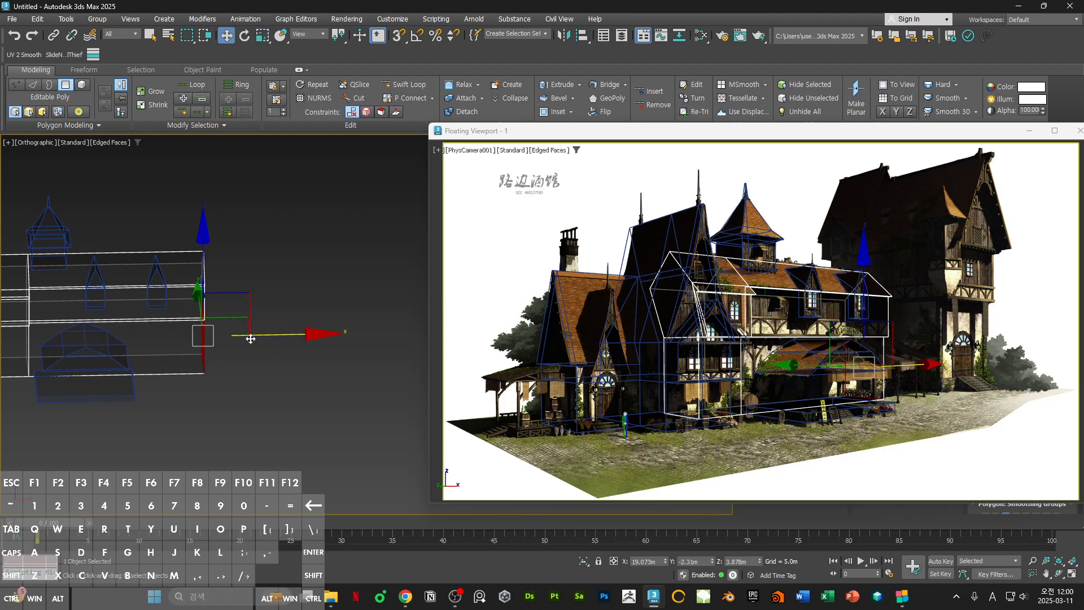
- Move the floating camera view out of the way and create a tall box beyond the main building's +X end for the tall house
drag(591, 136, 613, 365)
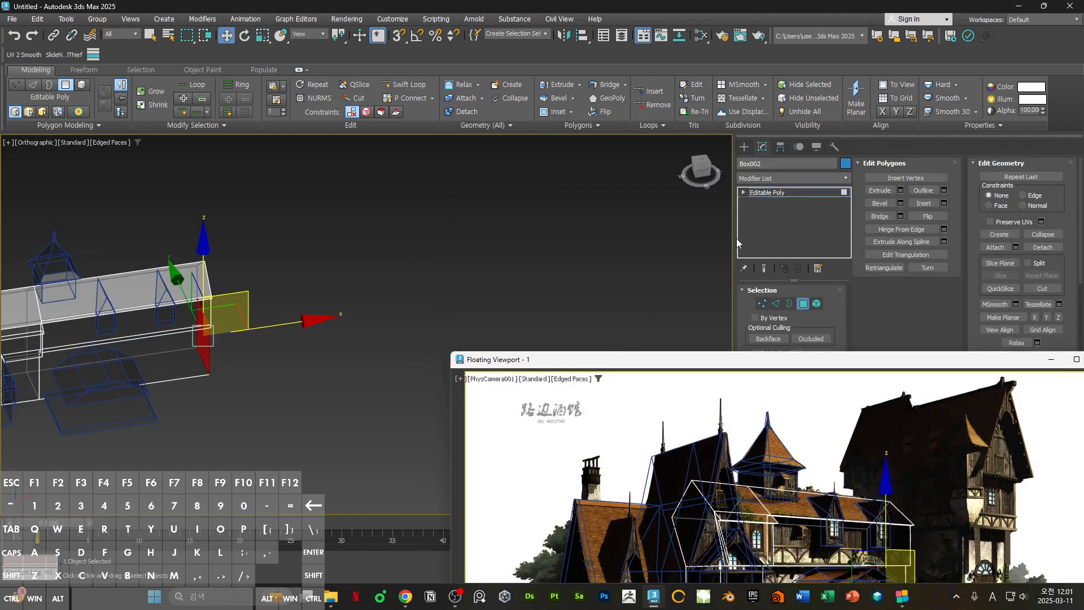
click(744, 147)
click(779, 222)
key(t)
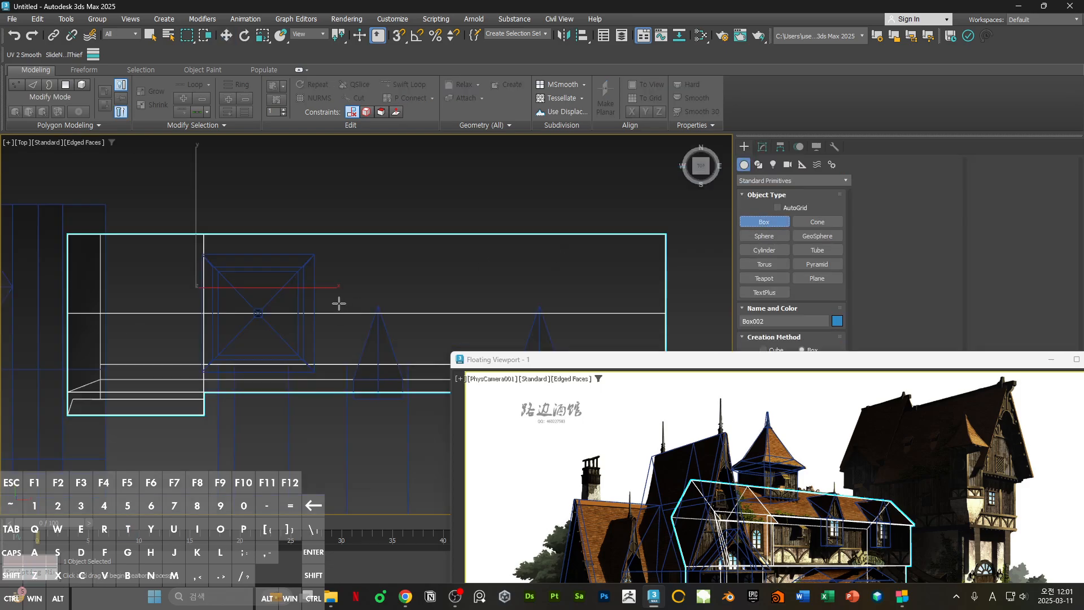
scroll(340, 303, down, 7)
middle_drag(508, 295, 404, 281)
drag(319, 267, 338, 328)
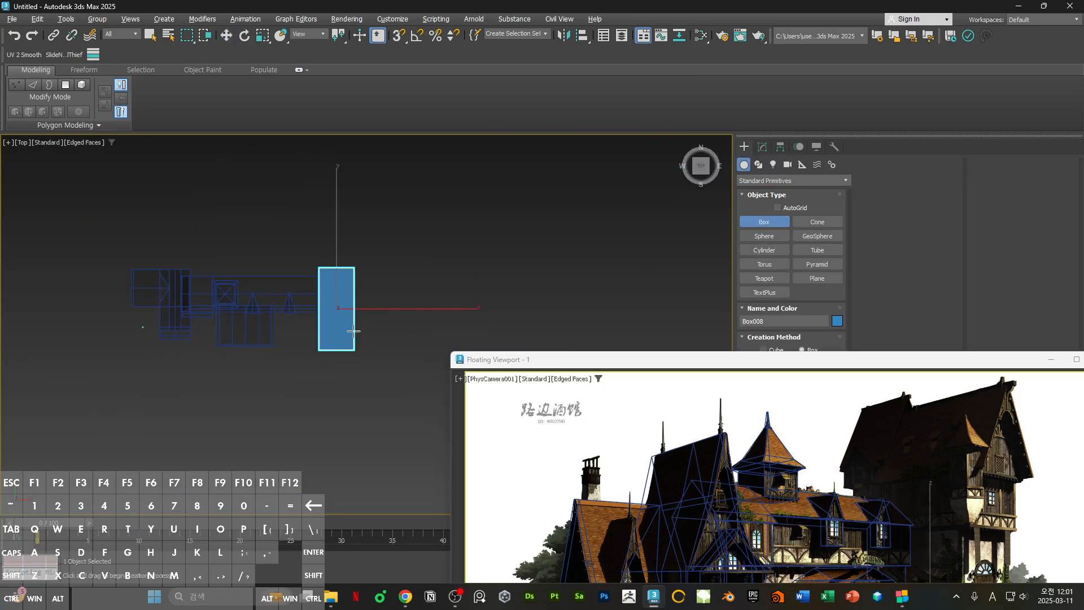
click(343, 303)
alt+middle_drag(343, 302, 411, 259)
key(w)
- Reset the tall house box's transform with Reset XForm and convert it to an Editable Poly
right_click(358, 257)
mouse_move(407, 399)
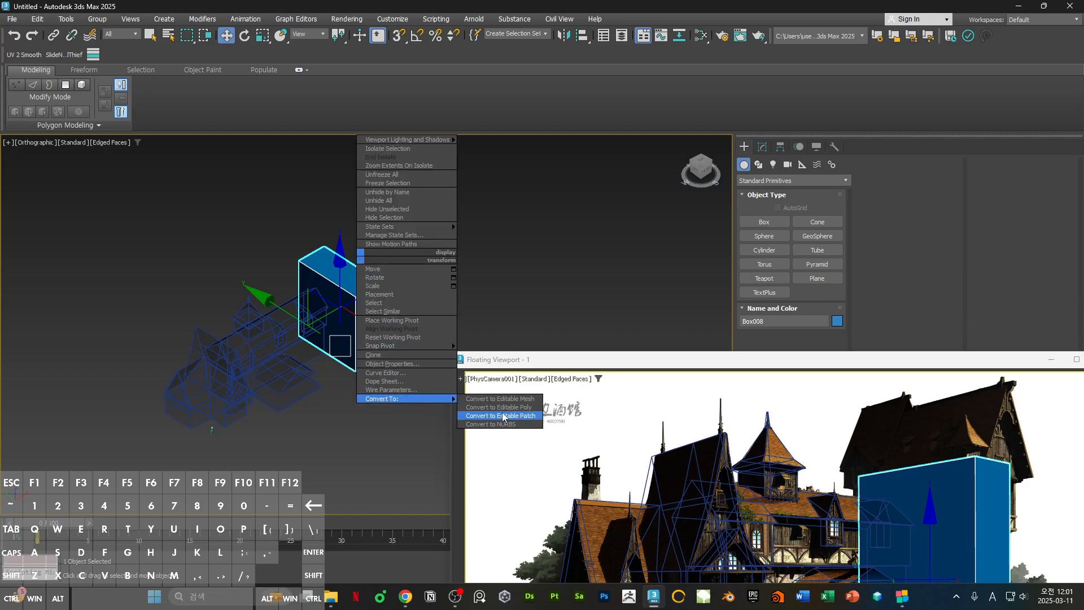
click(497, 416)
click(834, 147)
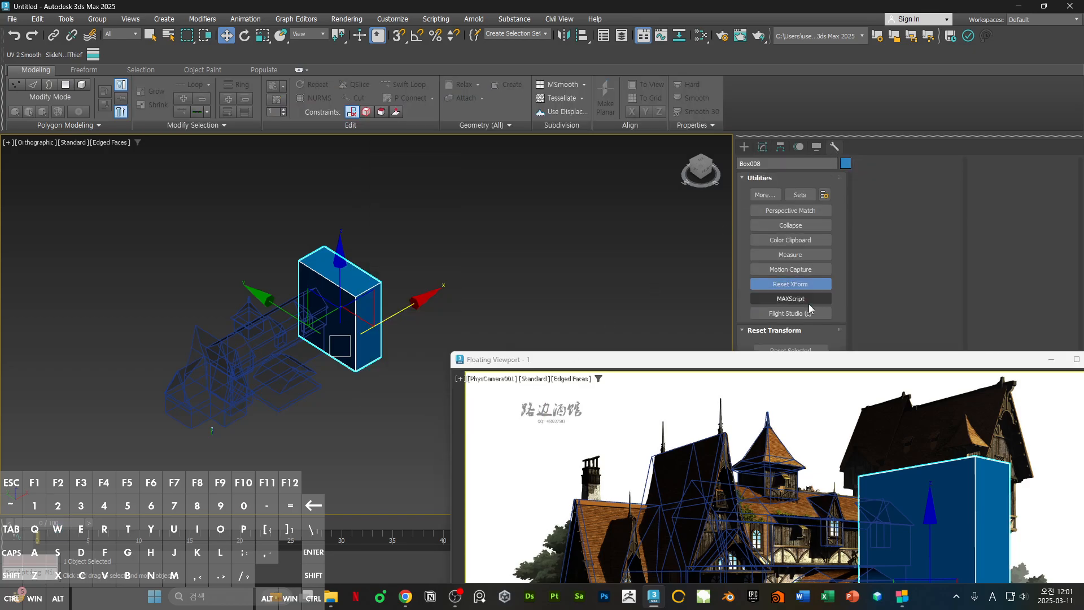
drag(507, 360, 507, 383)
right_click(520, 219)
mouse_move(565, 355)
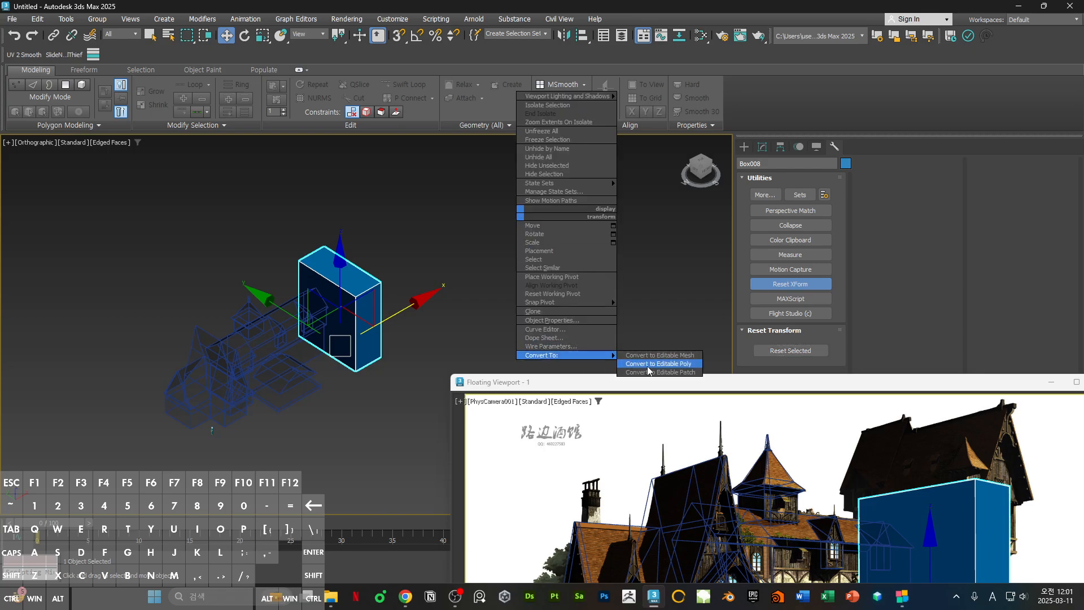
click(655, 363)
- Assign Material #44 from the Slate Material Editor to the tall house box, keeping the camera view clear of it
drag(694, 385, 665, 160)
middle_drag(342, 341, 298, 310)
key(m)
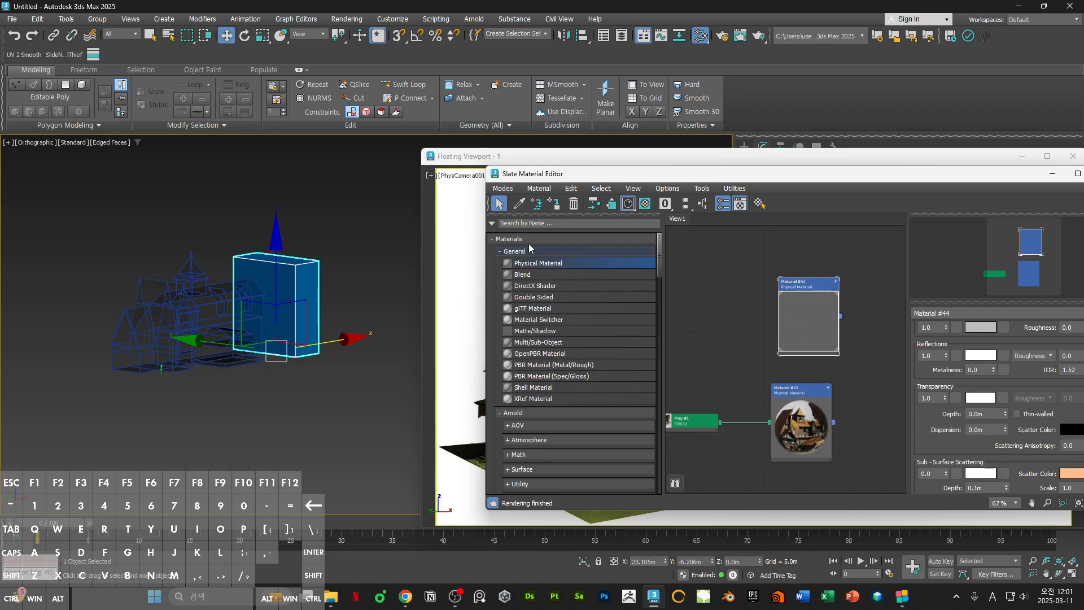
click(554, 204)
key(m)
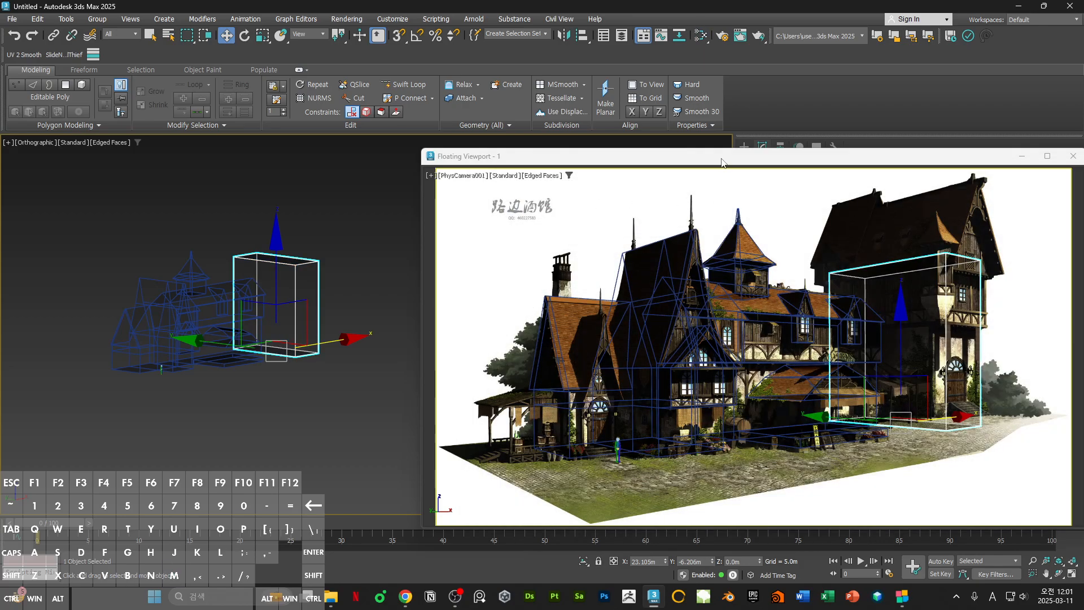
- Enlarge the camera view and select the tall house box's front face in Polygon mode to compare it with the concept image
mouse_move(721, 163)
mouse_down()
mouse_move(692, 151)
mouse_move(702, 153)
mouse_up()
alt+middle_drag(368, 294, 316, 313)
scroll(315, 312, up, 3)
double_click(869, 148)
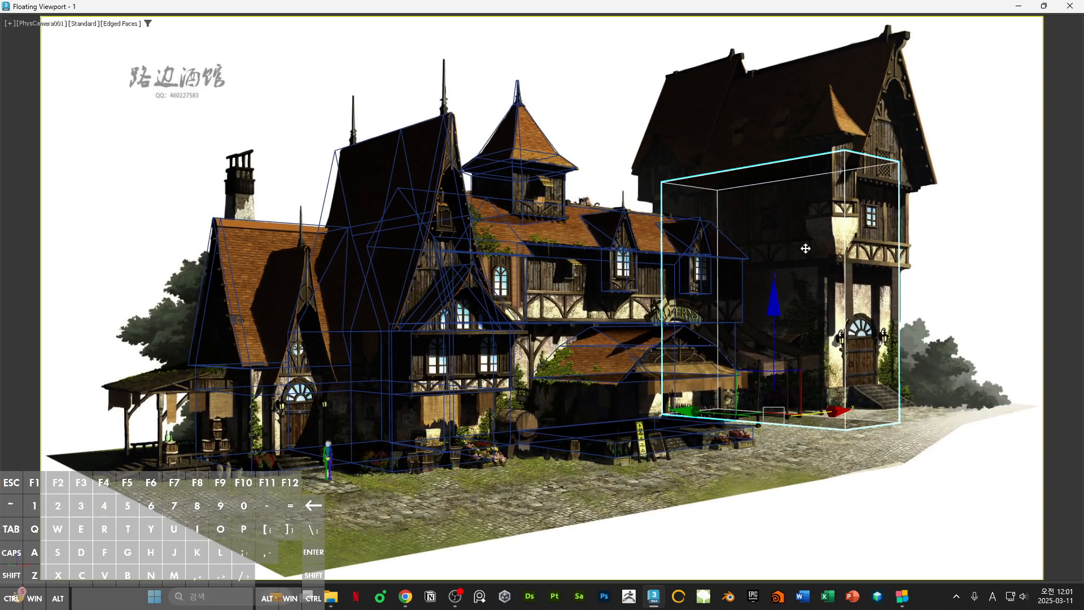
key(4)
click(803, 253)
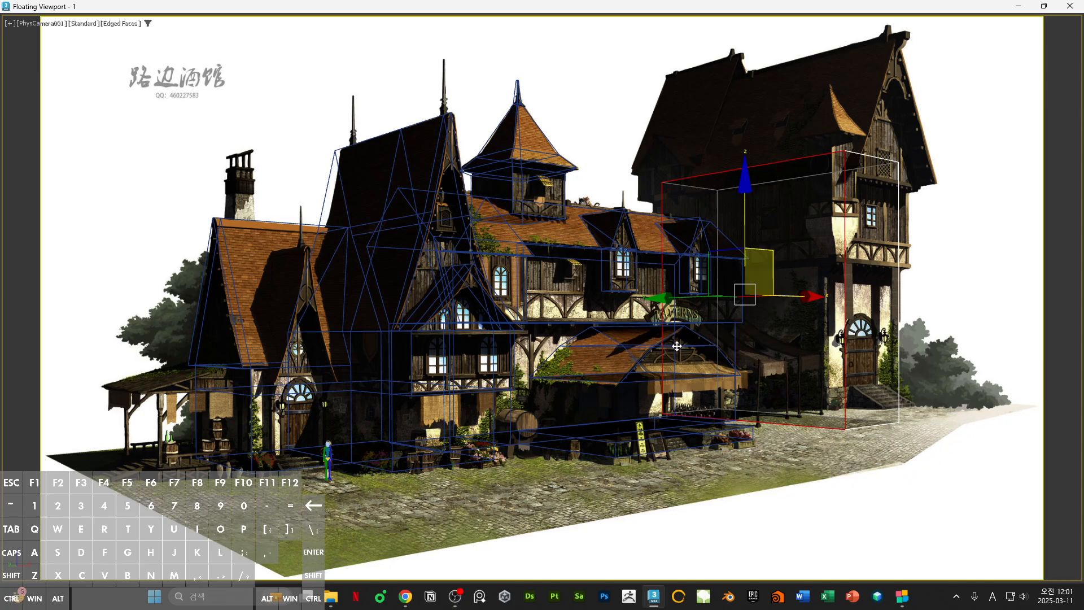
click(888, 315)
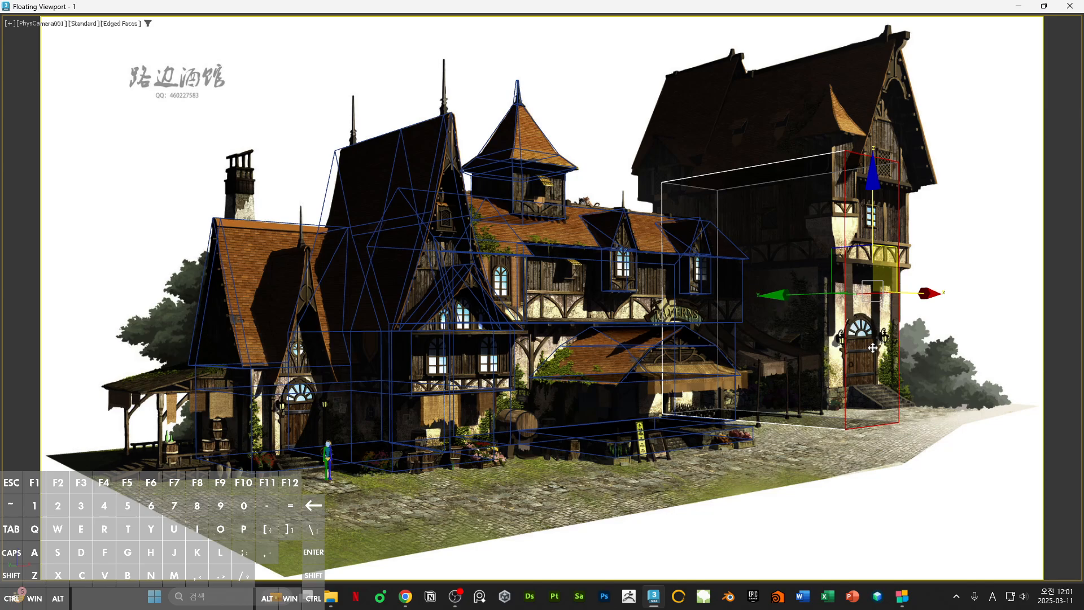
- Examine the tall house's storeys, overhang and entrance in the concept image in the image viewer, and return to the modelling window
double_click(718, 11)
drag(1083, 90, 594, 201)
double_click(594, 201)
drag(818, 135, 612, 341)
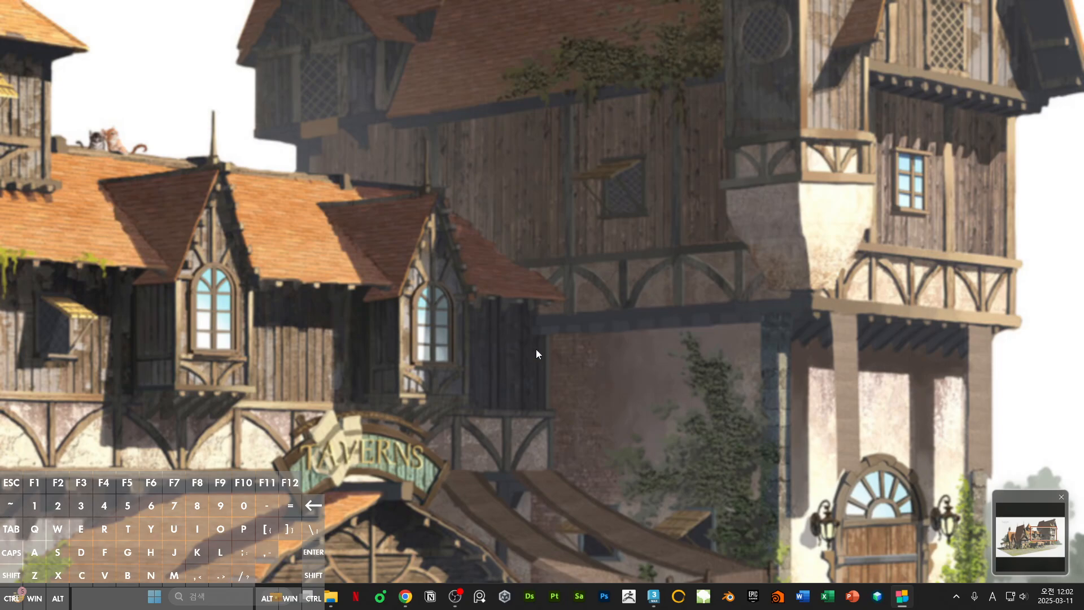
ctrl+scroll(575, 374, down, 5)
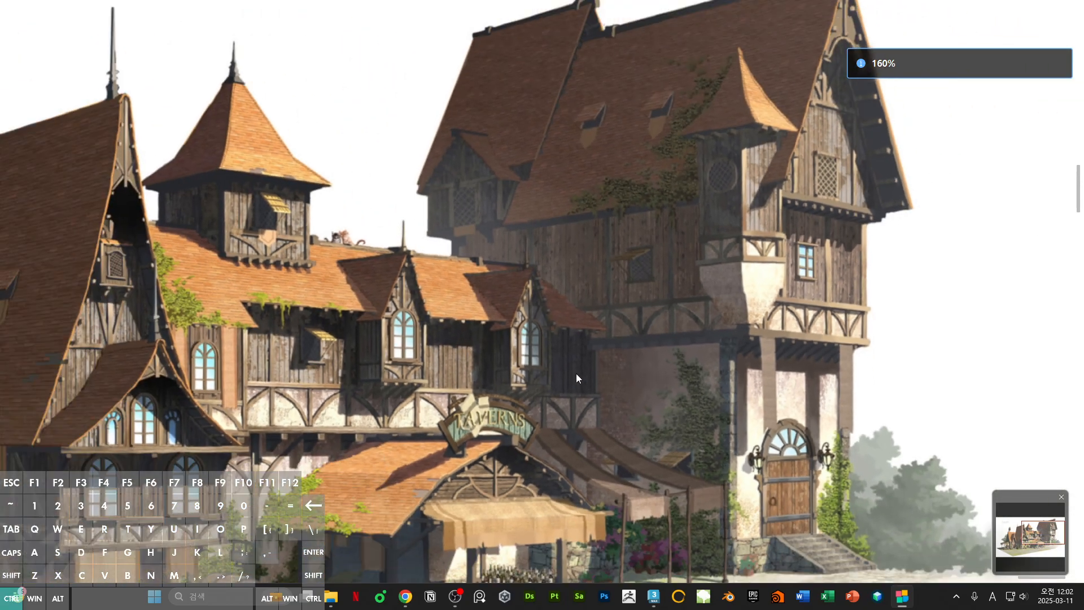
drag(743, 7, 722, 68)
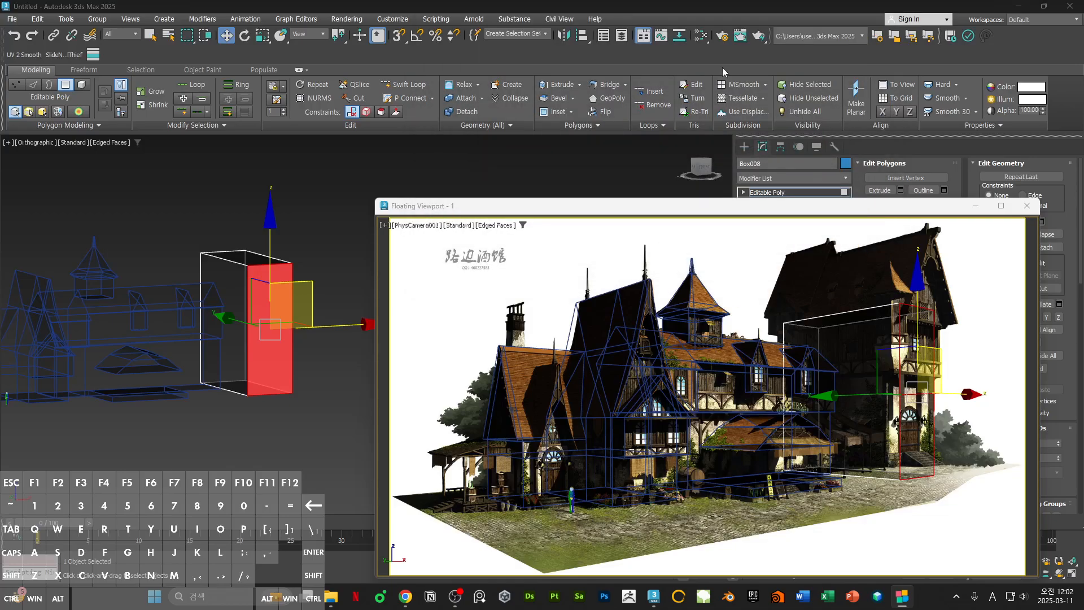
- Snap the tall house box's side face along X to the main building's end wall using vertex snap, and clear the selection
drag(744, 213, 778, 142)
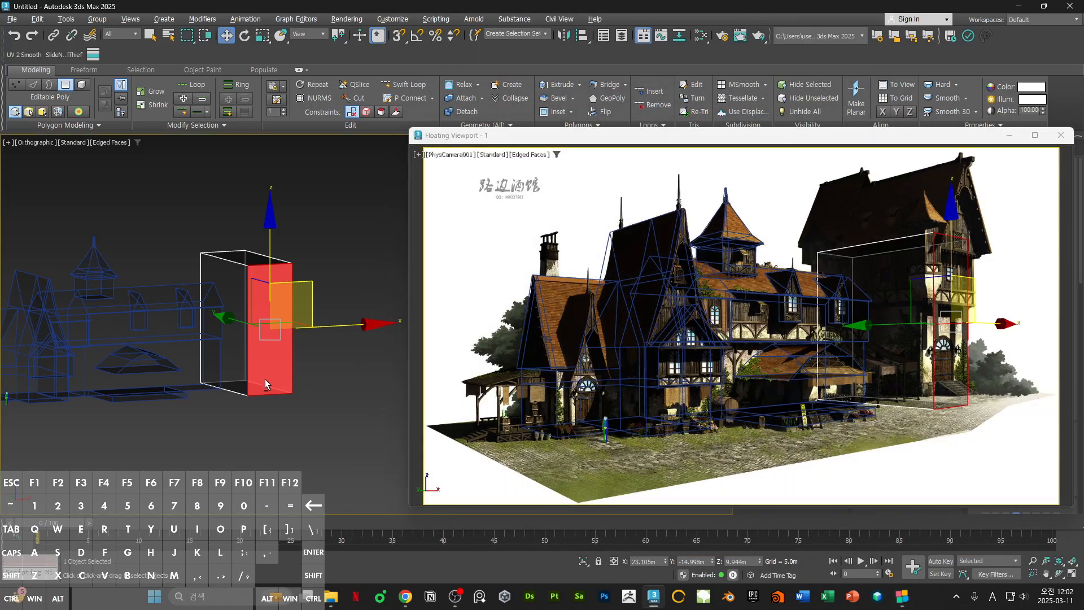
alt+middle_drag(265, 378, 292, 382)
scroll(190, 319, up, 3)
alt+middle_drag(191, 318, 256, 324)
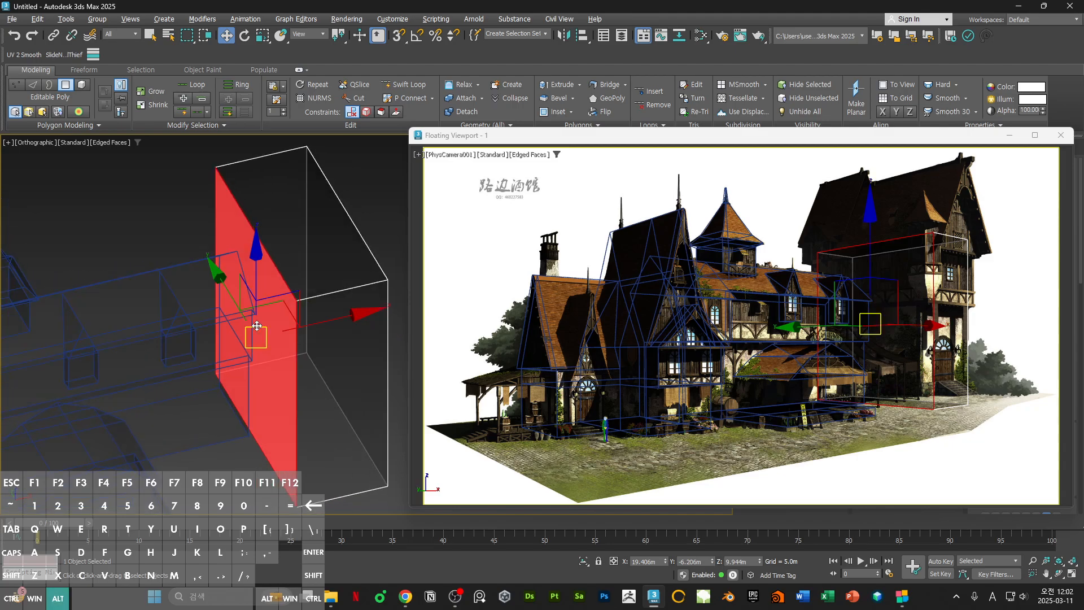
key(s)
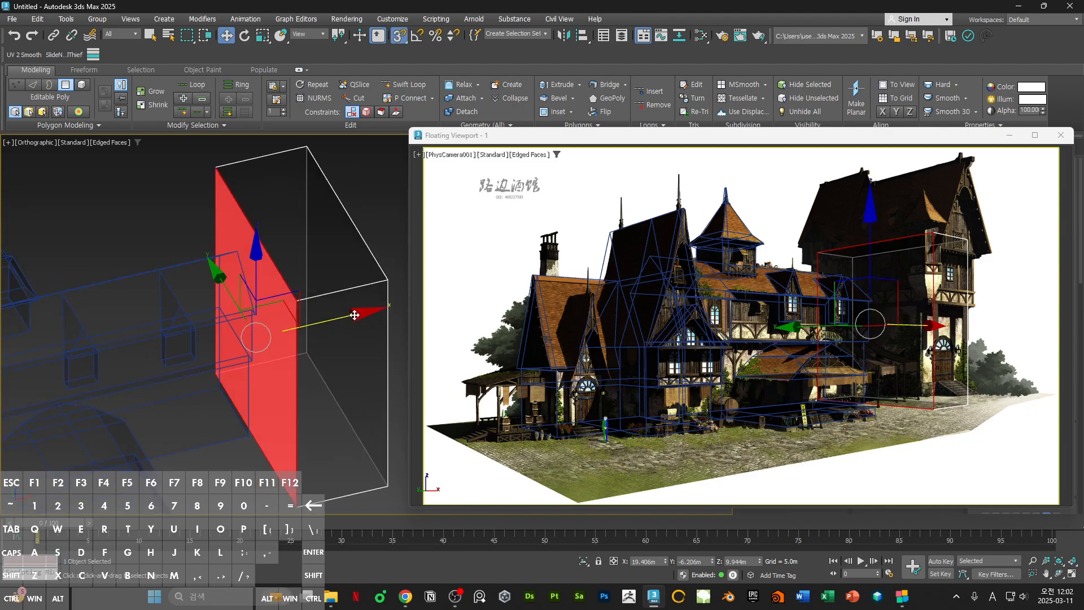
drag(354, 315, 242, 251)
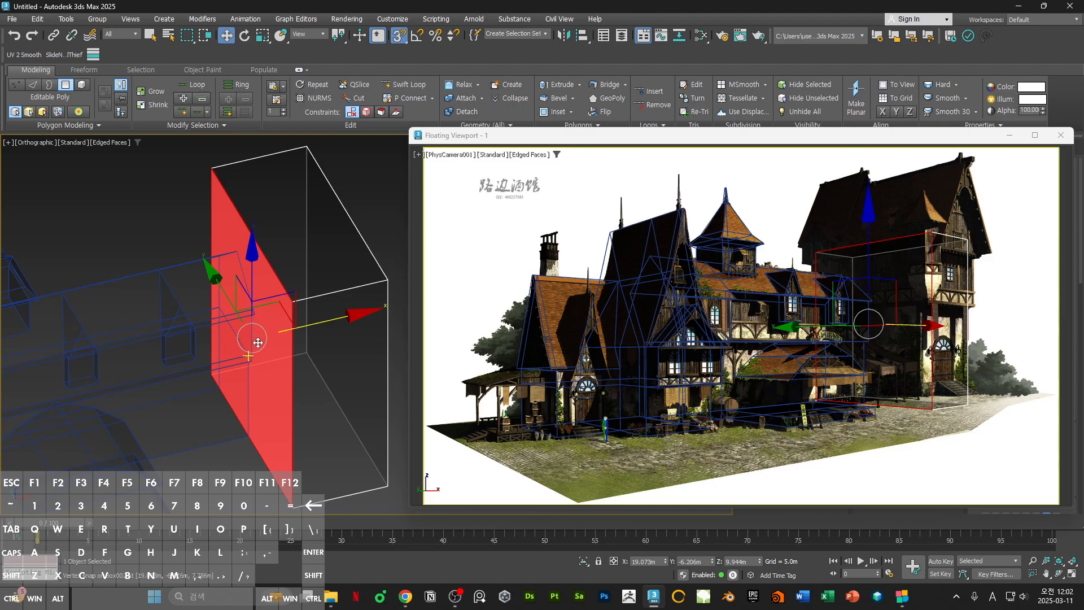
key(f)
middle_drag(344, 366, 322, 377)
click(321, 444)
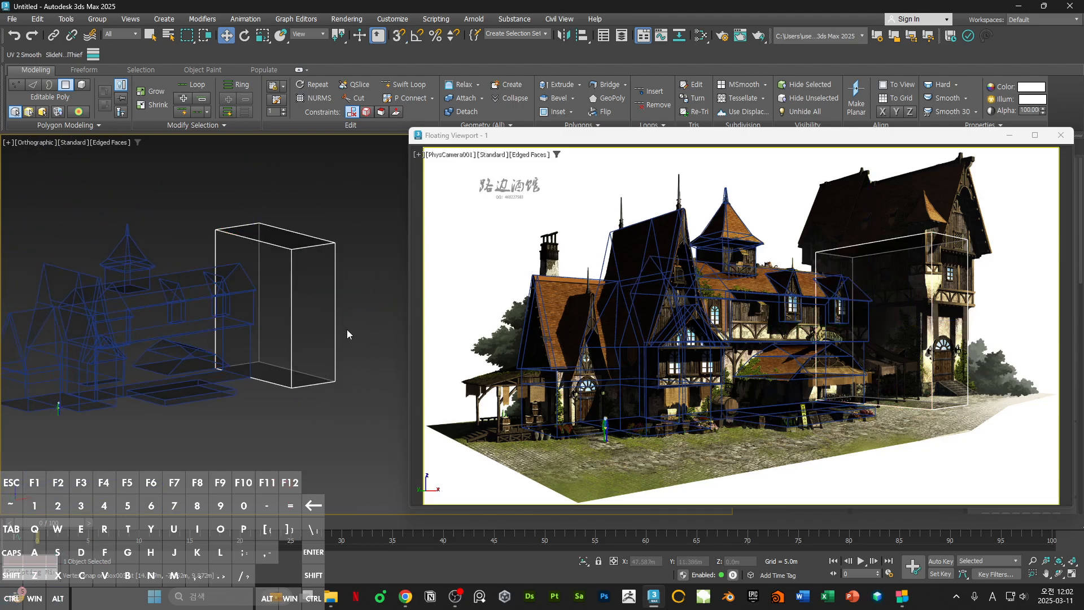
- In the enlarged camera view, move the tall house box's front face inward along Y
double_click(704, 138)
click(856, 302)
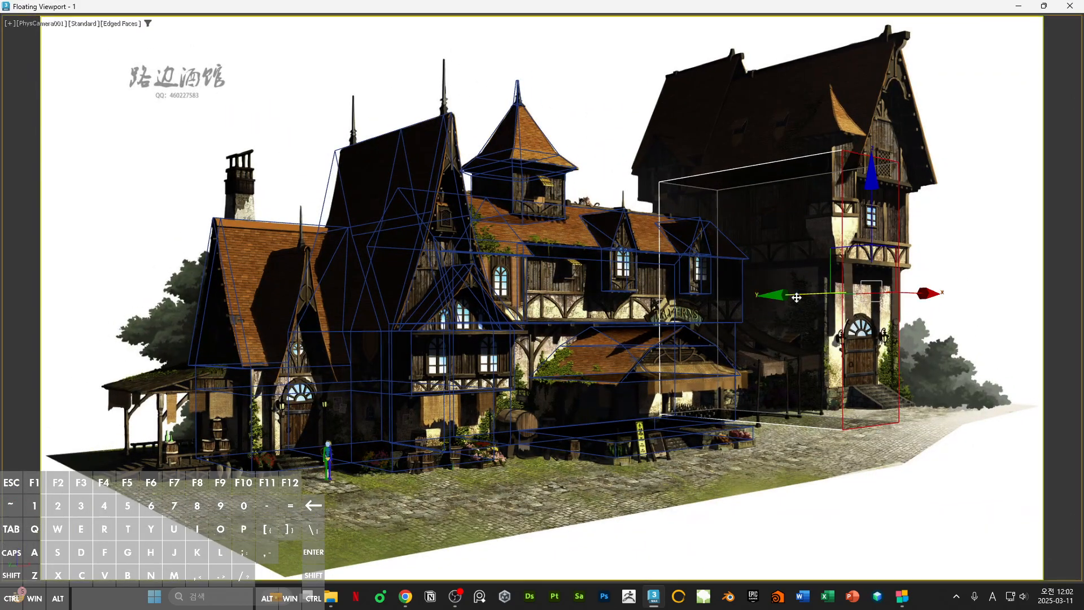
drag(779, 311, 779, 310)
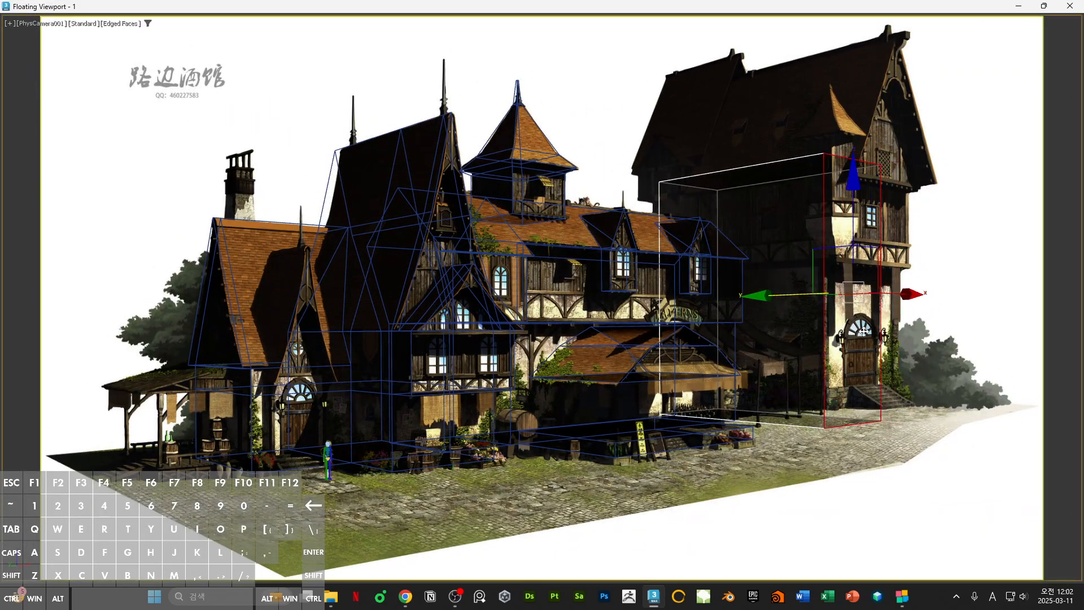
- Toggle the shaded display of selected faces on and off to check the box's front face against the concept image
key(F2)
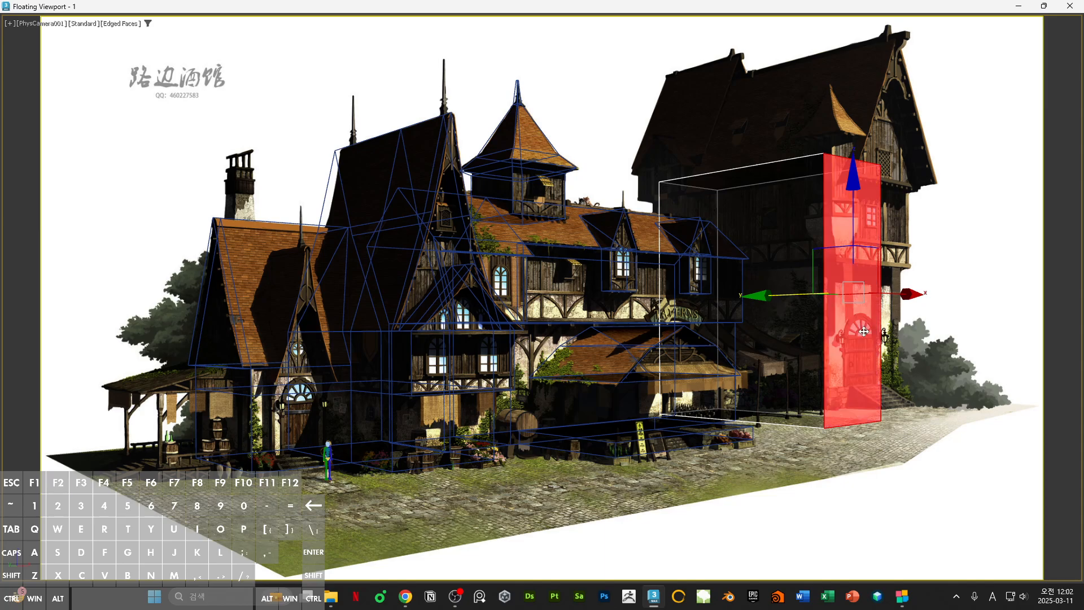
key(F2)
key(F2)
key(F2)
key(F2)
key(F2)
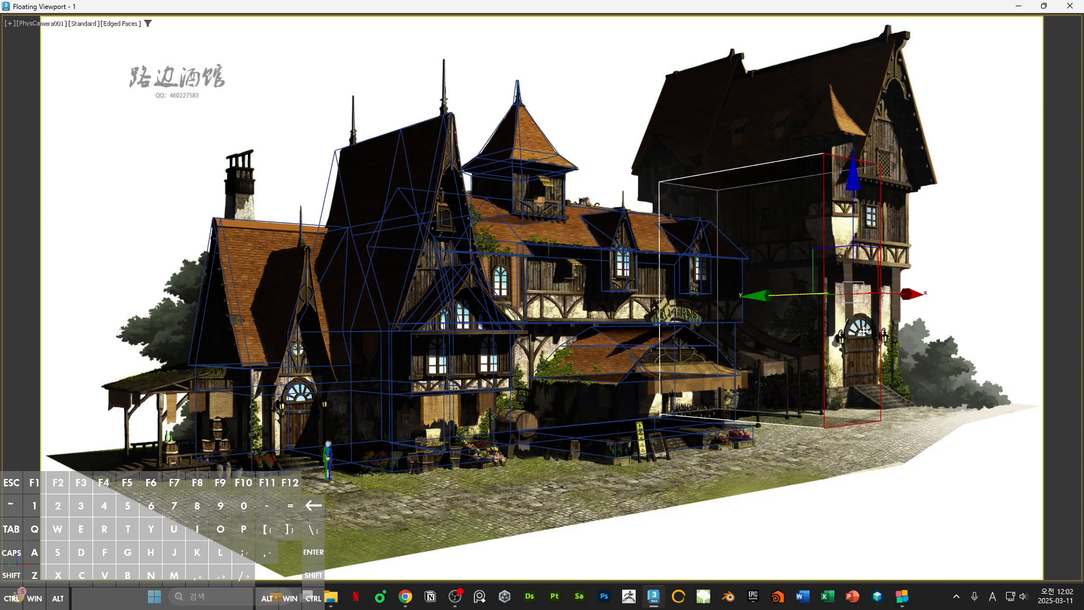
key(F2)
key(F2)
key(F2)
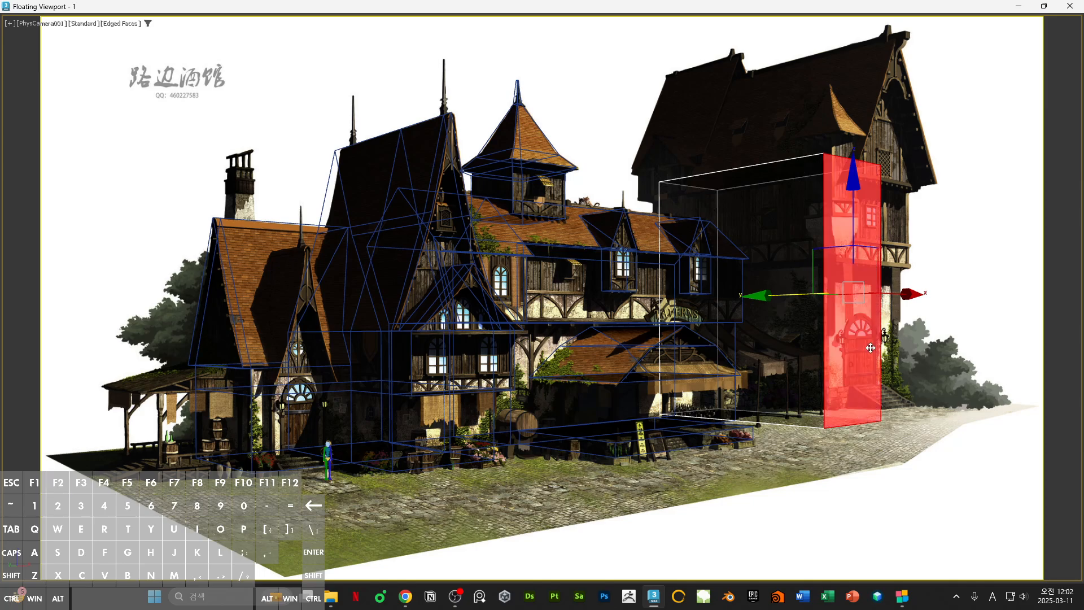
key(F2)
key(F2)
- Select the tall house box's +X side face and move it outward along X to match the house's width in the concept image
click(860, 352)
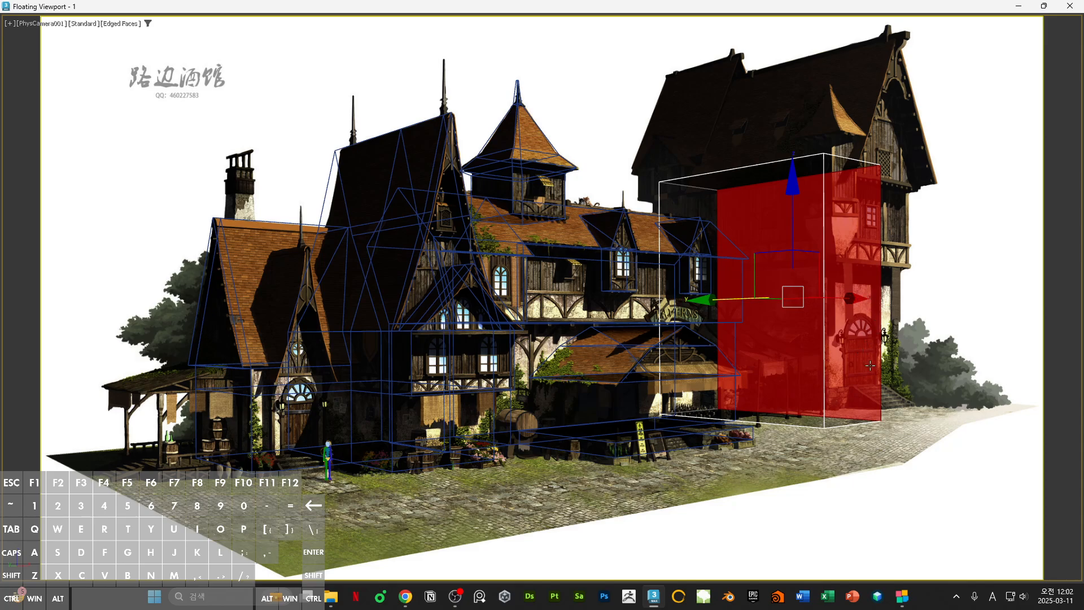
key(F2)
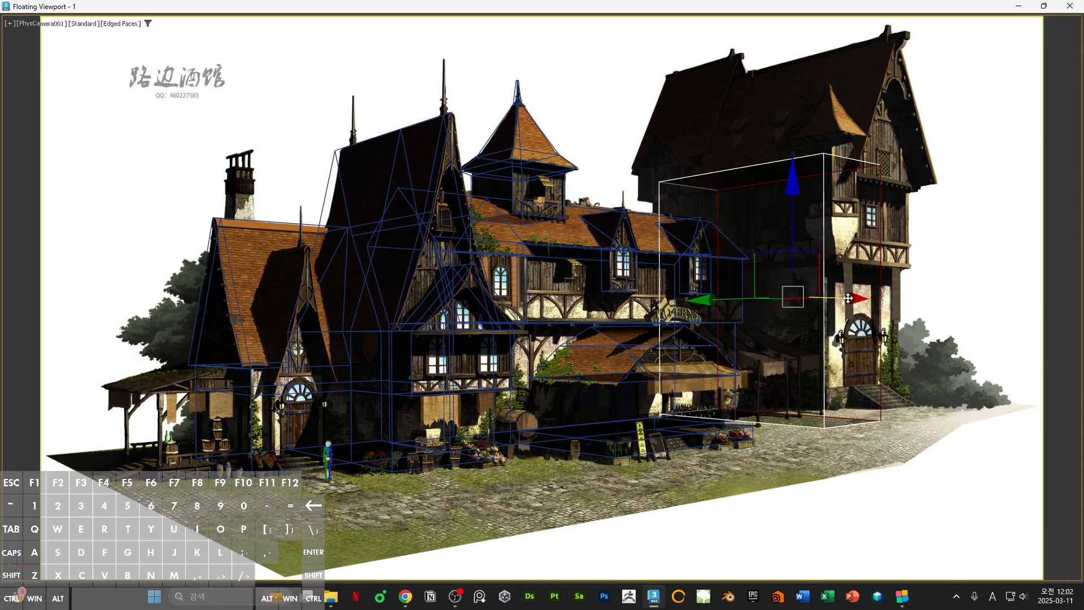
drag(848, 297, 868, 319)
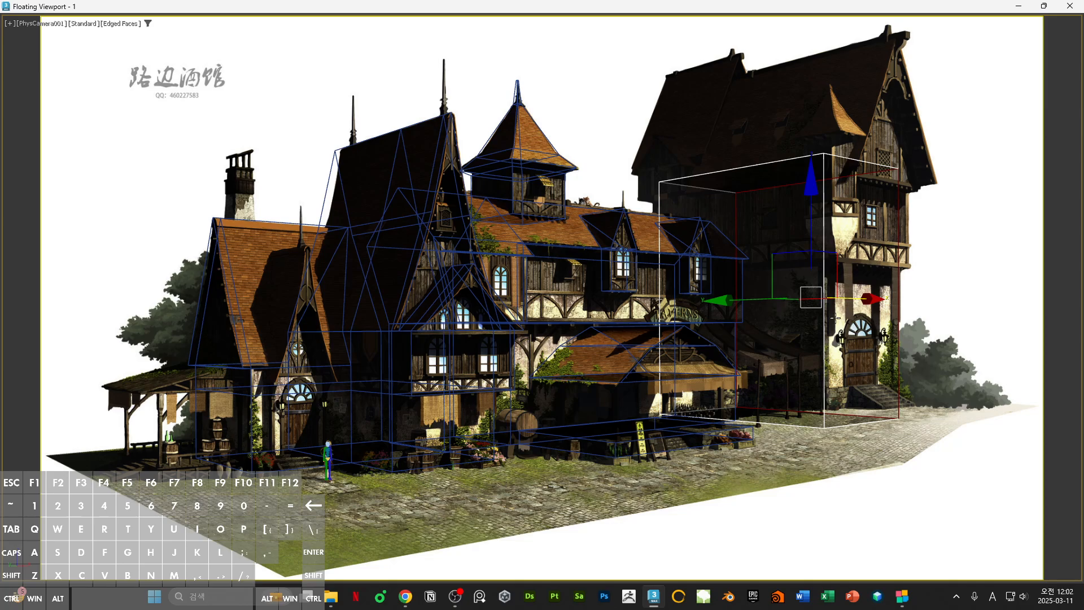
- Try to raise the tall house box's bottom face along Z, and undo the move
click(788, 419)
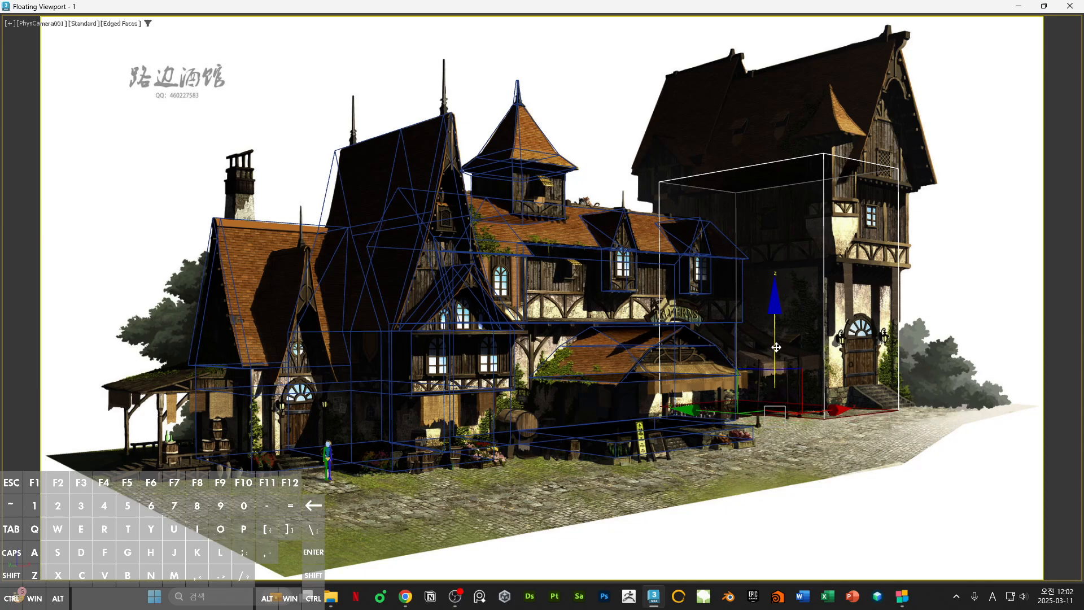
drag(777, 348, 778, 340)
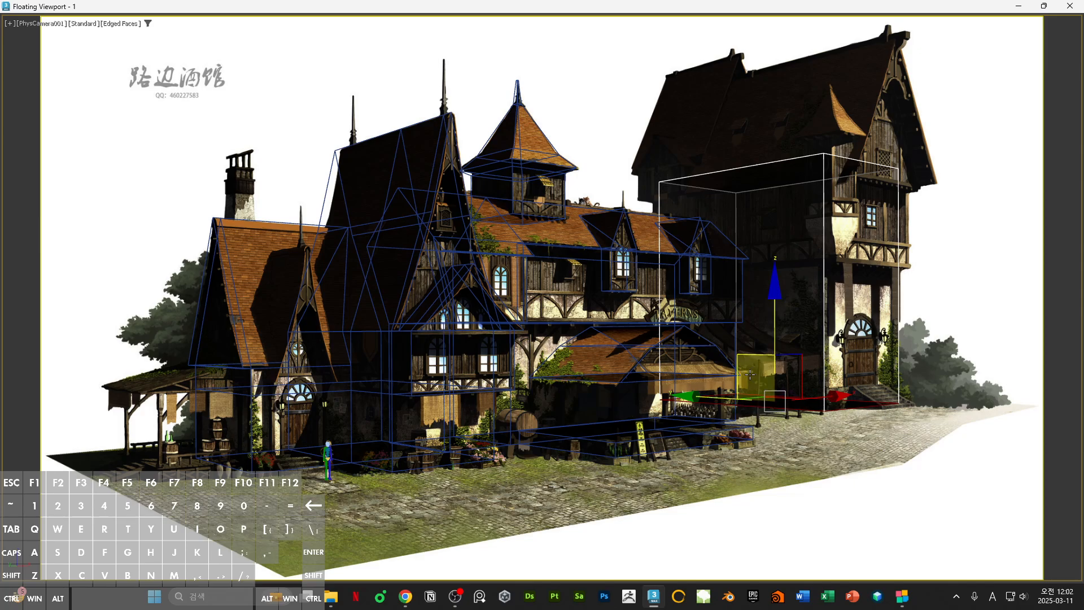
key(ctrl+z)
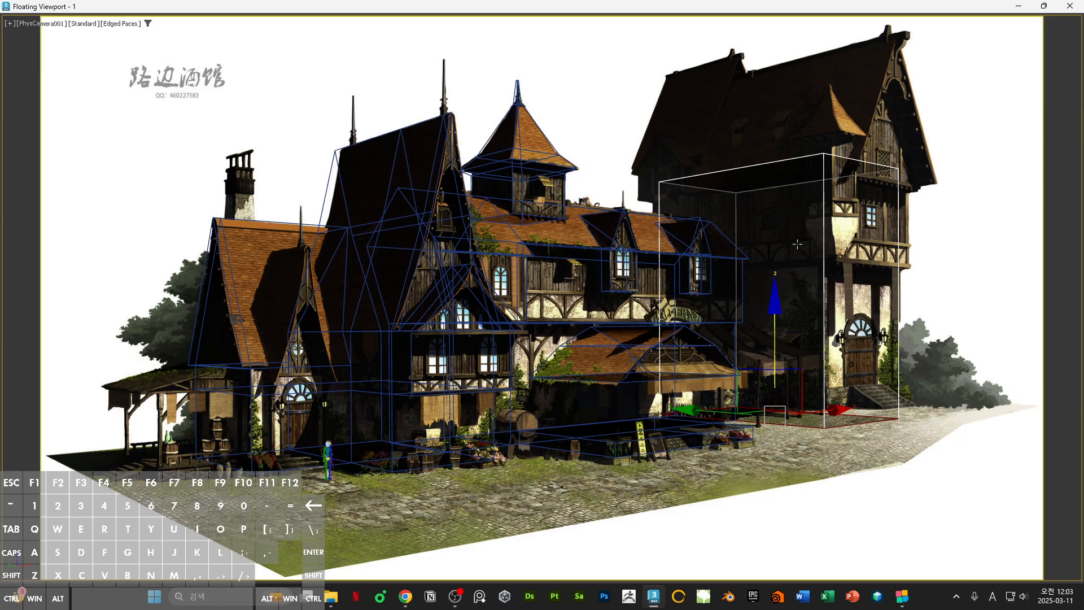
- Select the tall house box's top face and lower it along Z to the underside of the overhanging upper storey
click(773, 180)
click(773, 178)
click(760, 180)
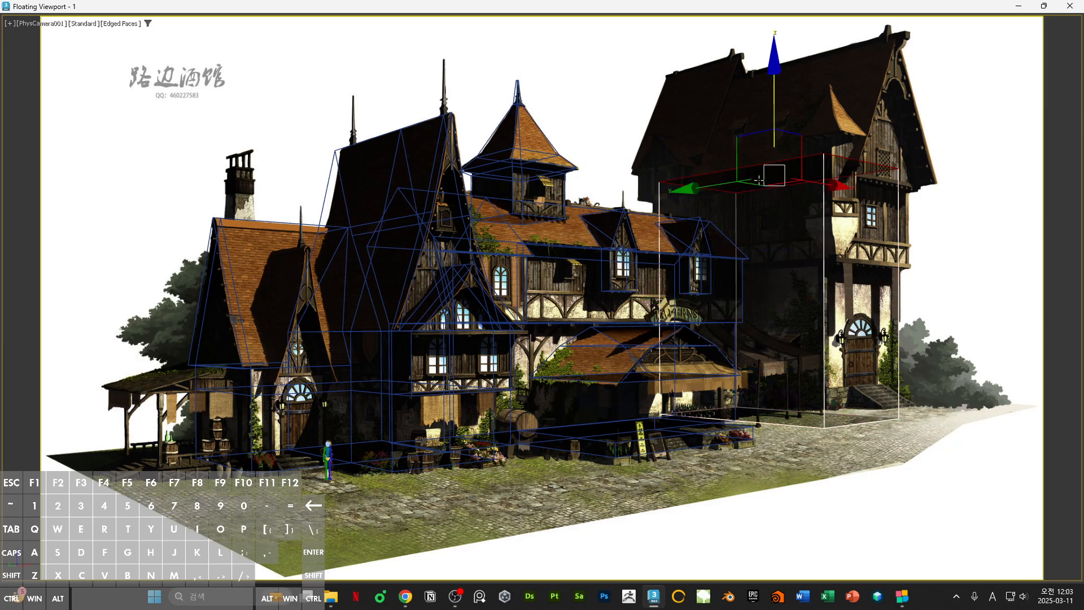
key(F2)
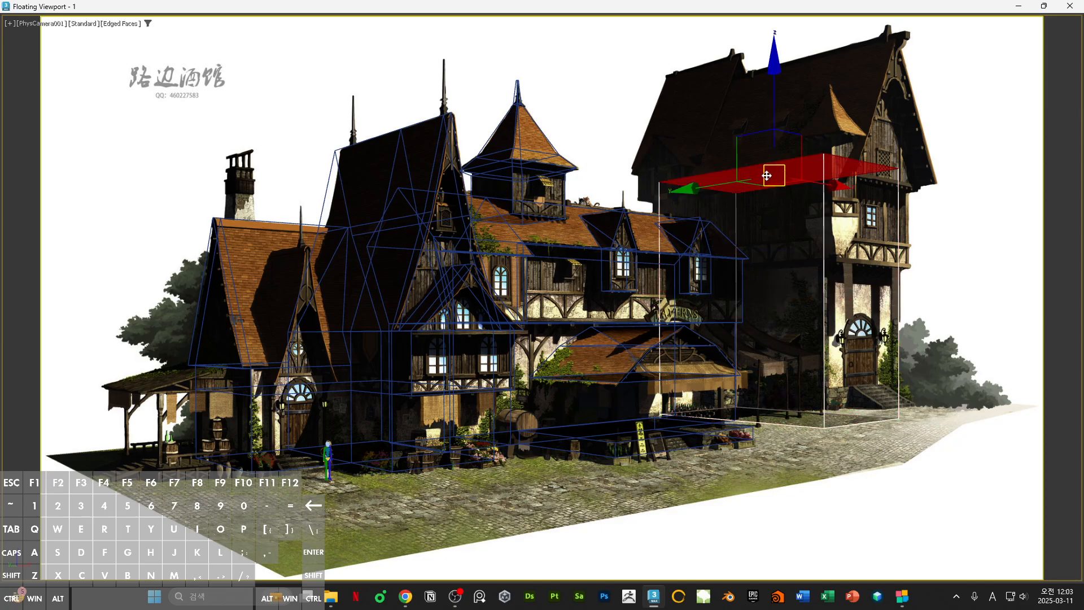
drag(766, 176, 770, 217)
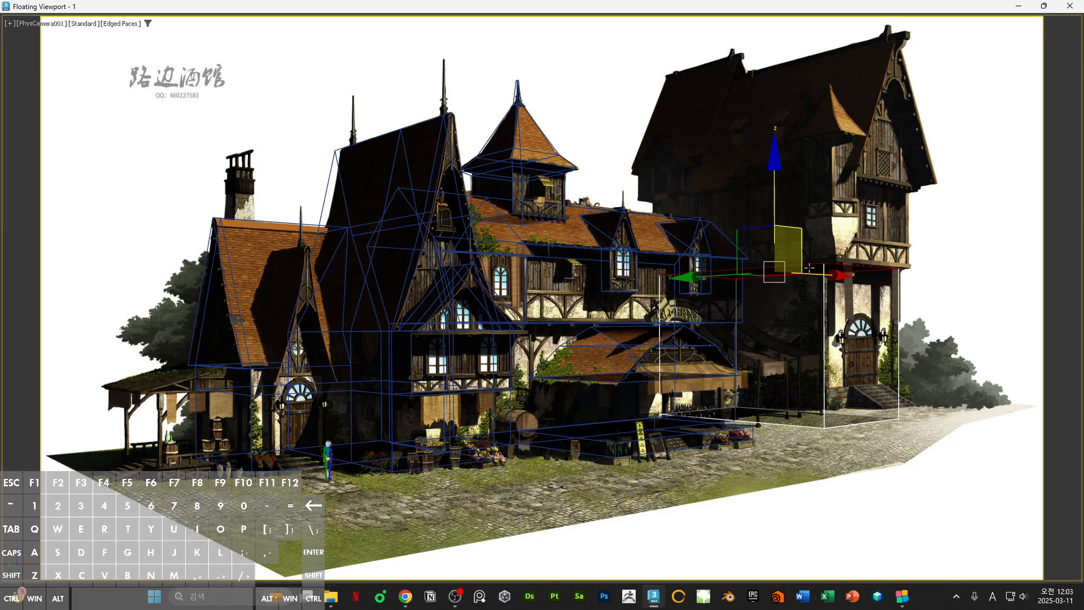
- Extrude the box's top face upward as the upper storey, extrude that storey's front face slightly outward along Y, and deselect
key(shift)
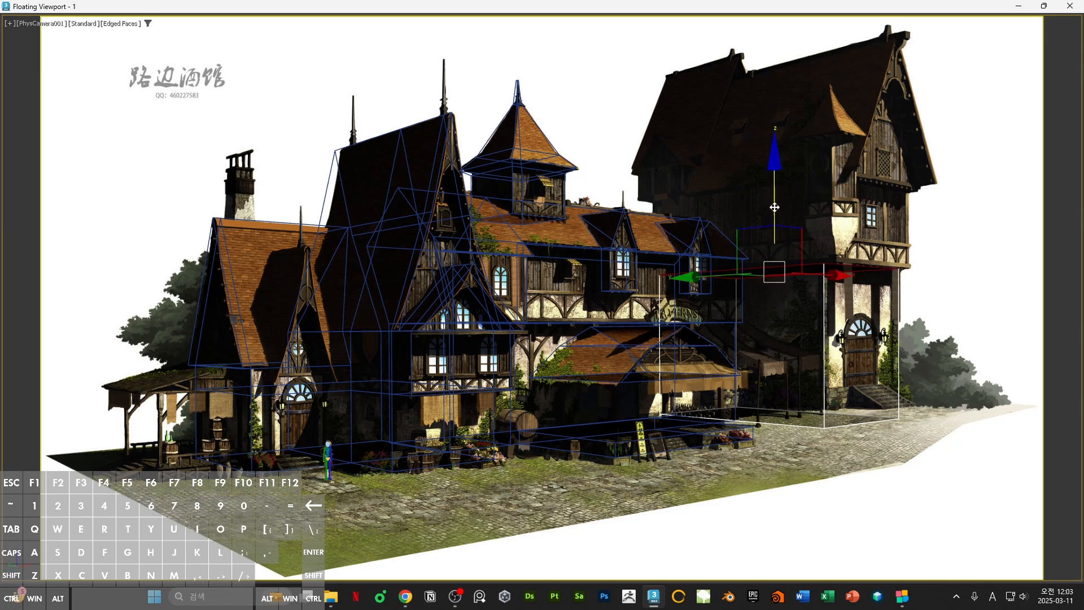
shift+drag(774, 207, 769, 133)
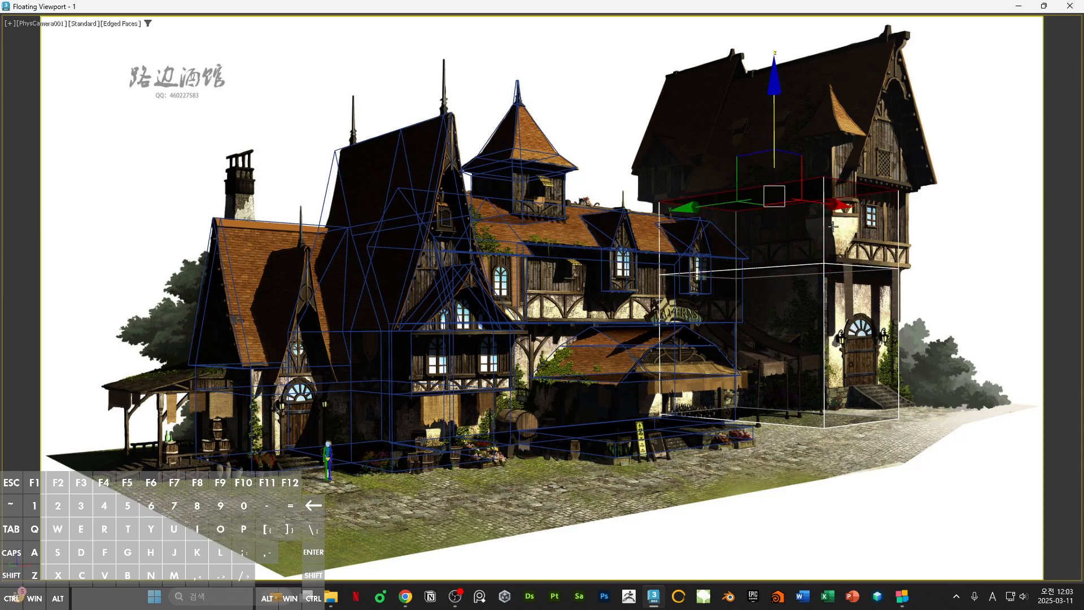
click(884, 232)
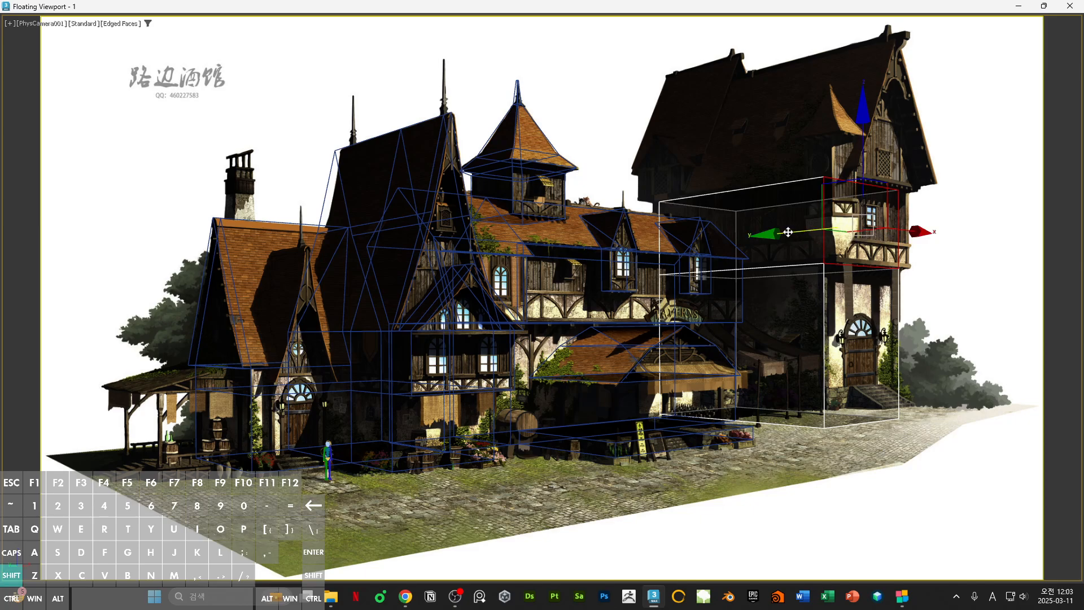
shift+drag(798, 235, 800, 235)
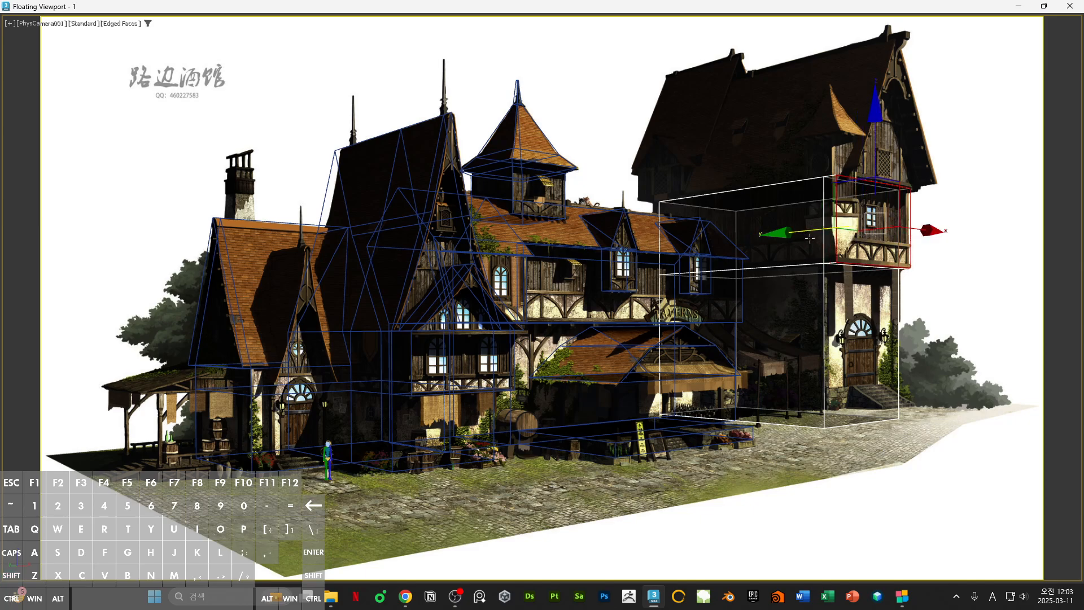
click(1003, 221)
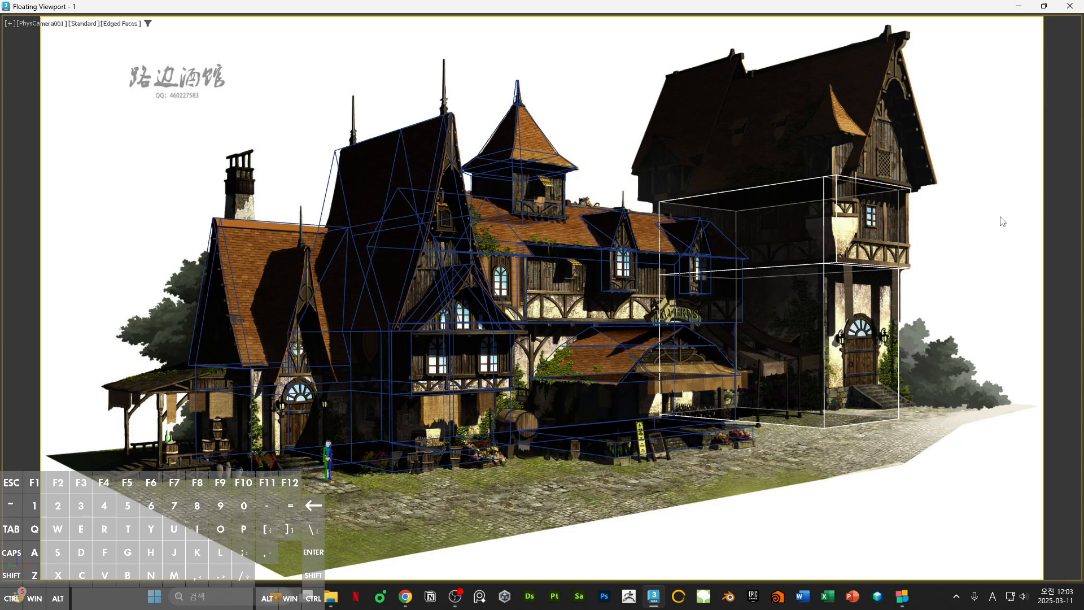
- Select the tall house's rear vertices and move them slightly backward along Y to match the concept image, and deselect
double_click(668, 218)
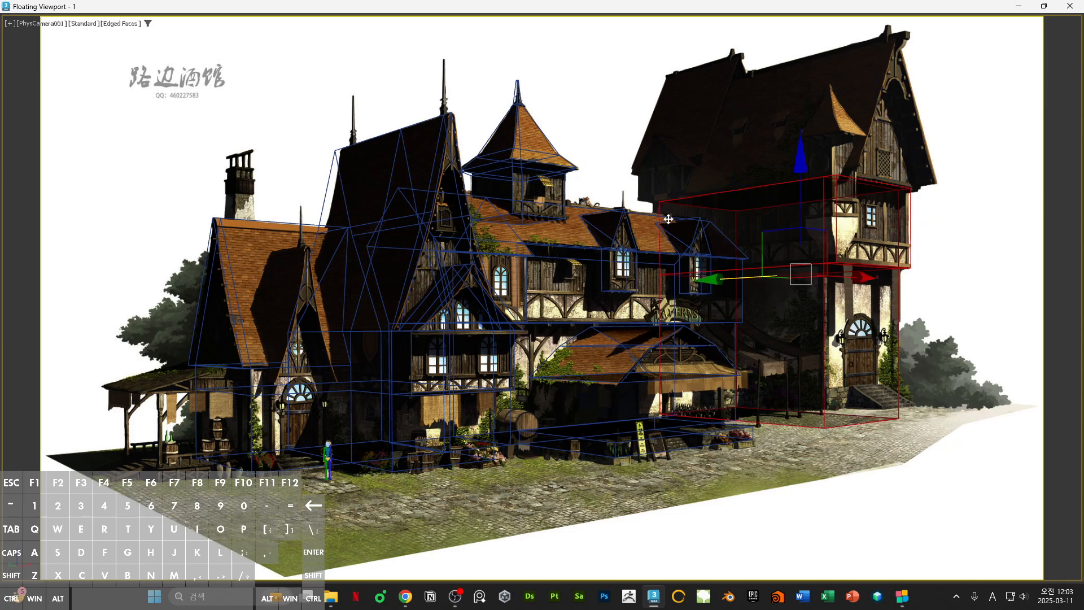
click(668, 217)
key(1)
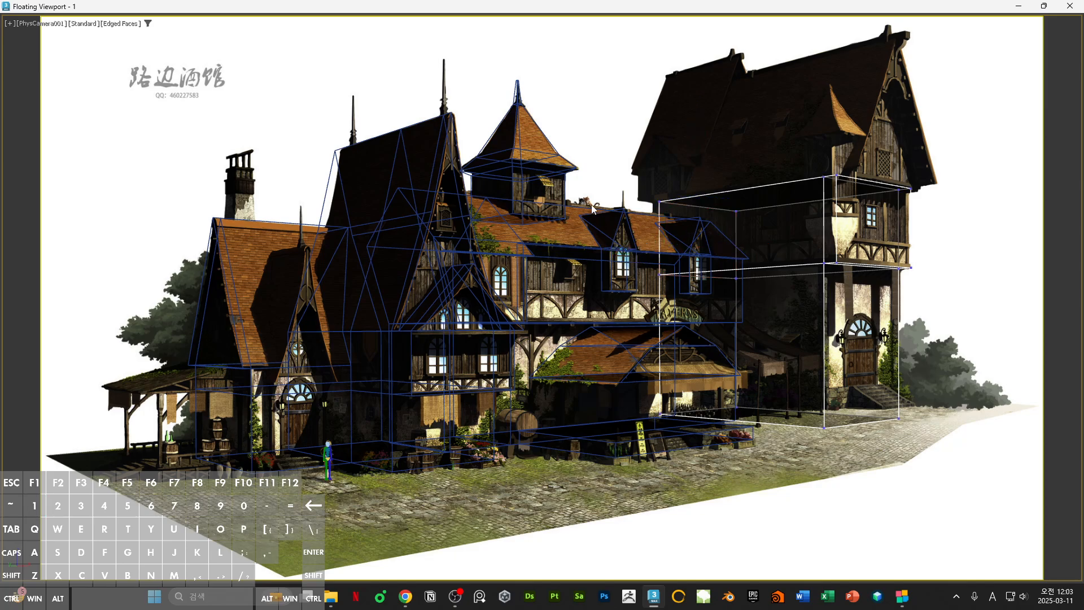
drag(582, 177, 753, 450)
drag(630, 303, 624, 304)
click(554, 243)
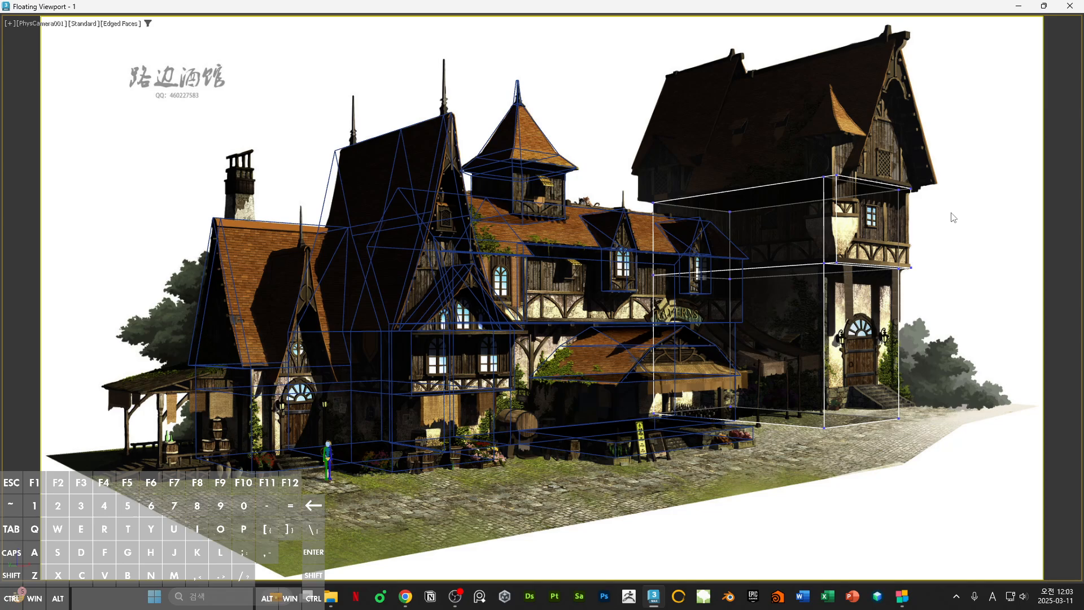
key(ctrl)
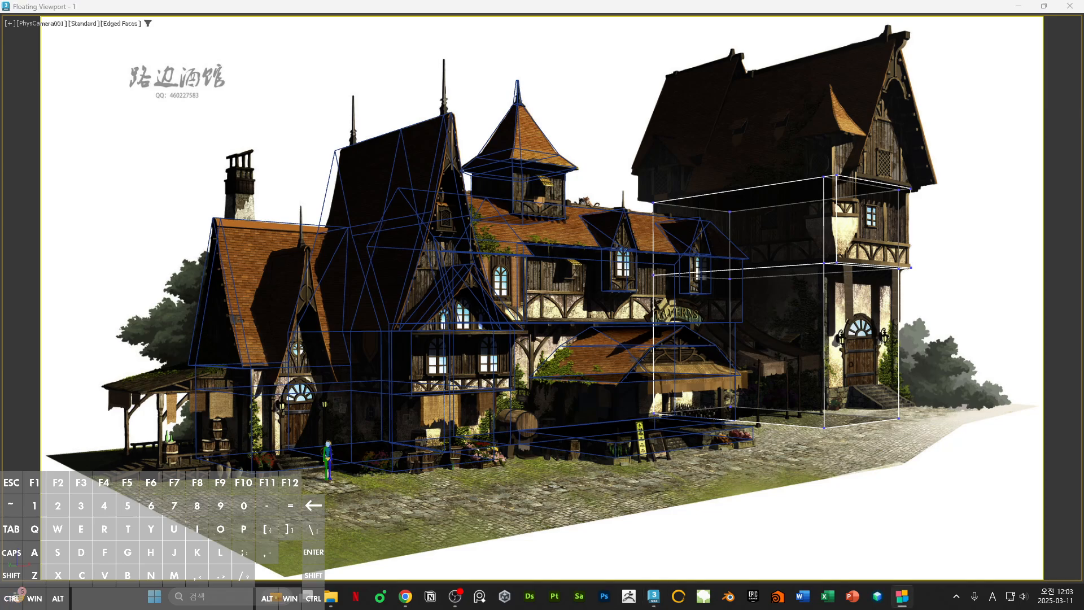
click(804, 229)
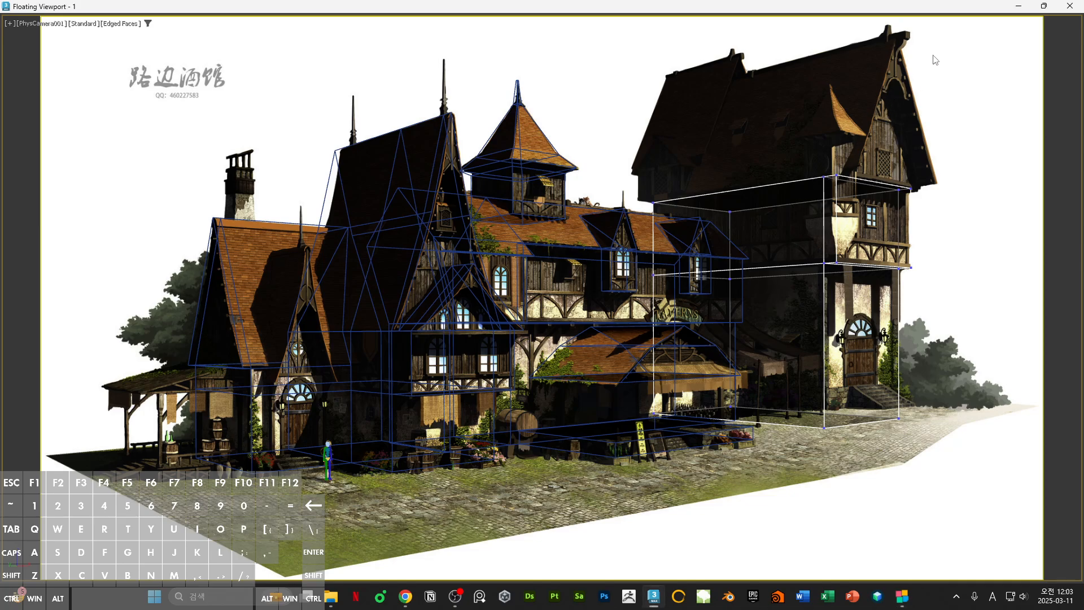
- Target-weld the tall house's two upper front vertices onto the matching top corners of the overhanging front
double_click(925, 8)
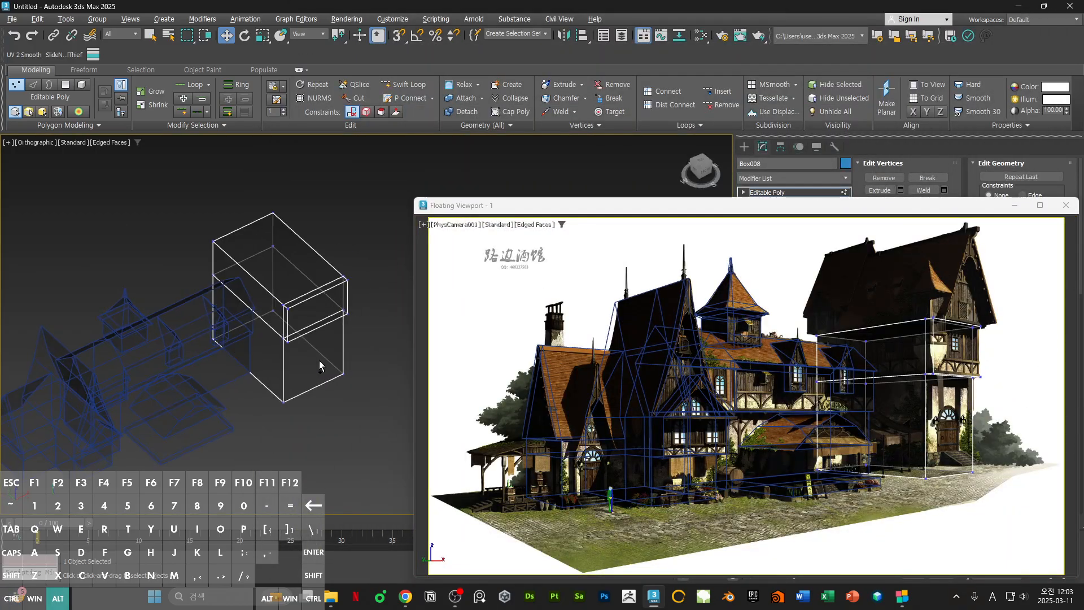
alt+middle_drag(319, 362, 318, 367)
scroll(289, 298, up, 2)
drag(755, 205, 717, 412)
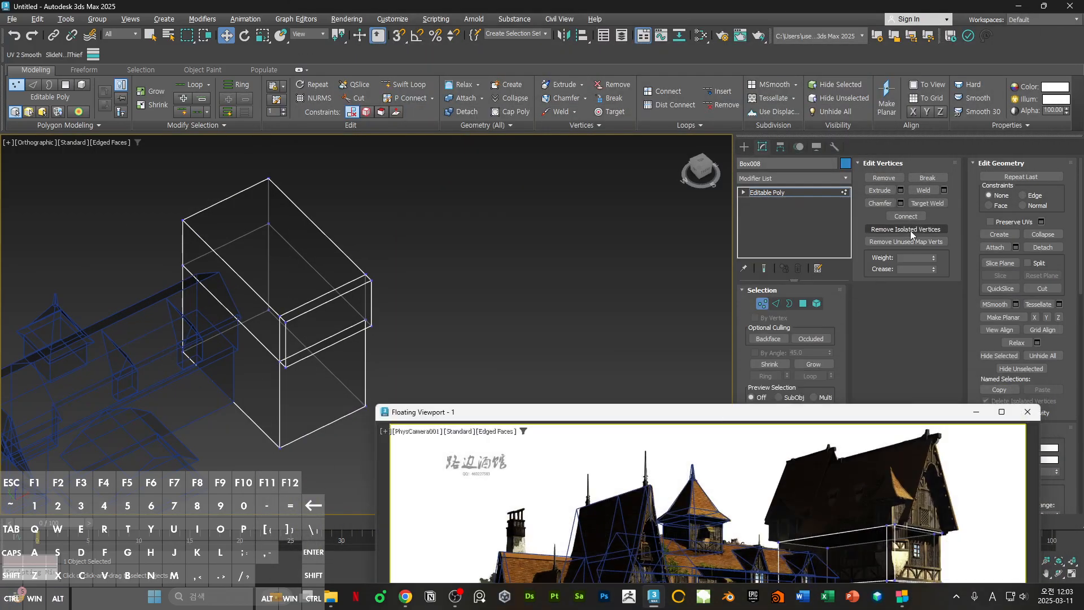
click(928, 203)
click(280, 317)
click(285, 321)
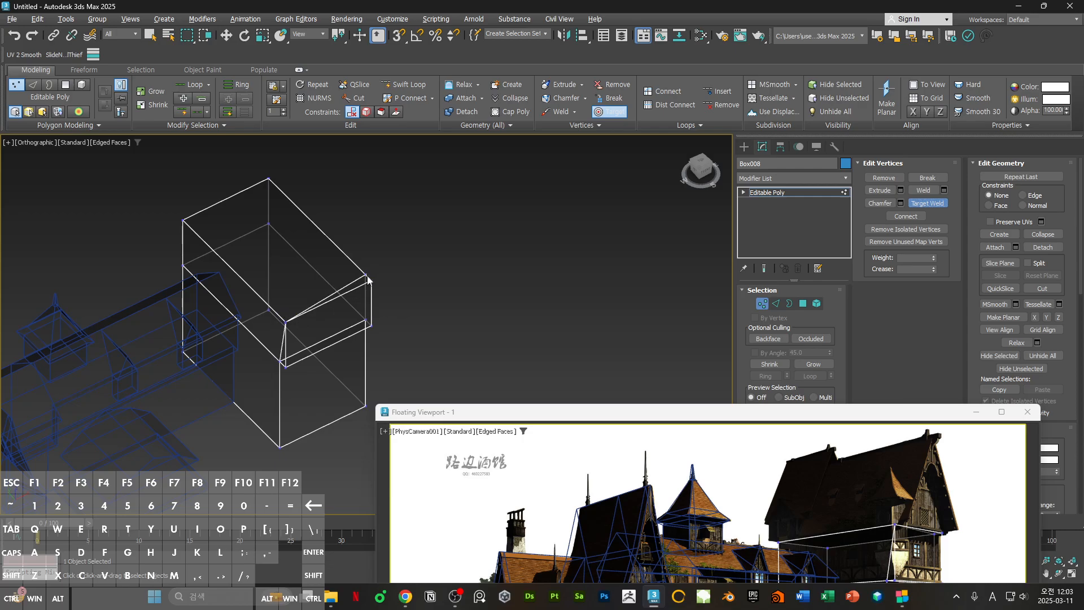
click(365, 275)
click(371, 280)
key(w)
- Select the tall house's top face and extrude it upward along Z to the height of the roof ridge
key(4)
click(338, 280)
drag(626, 420, 626, 191)
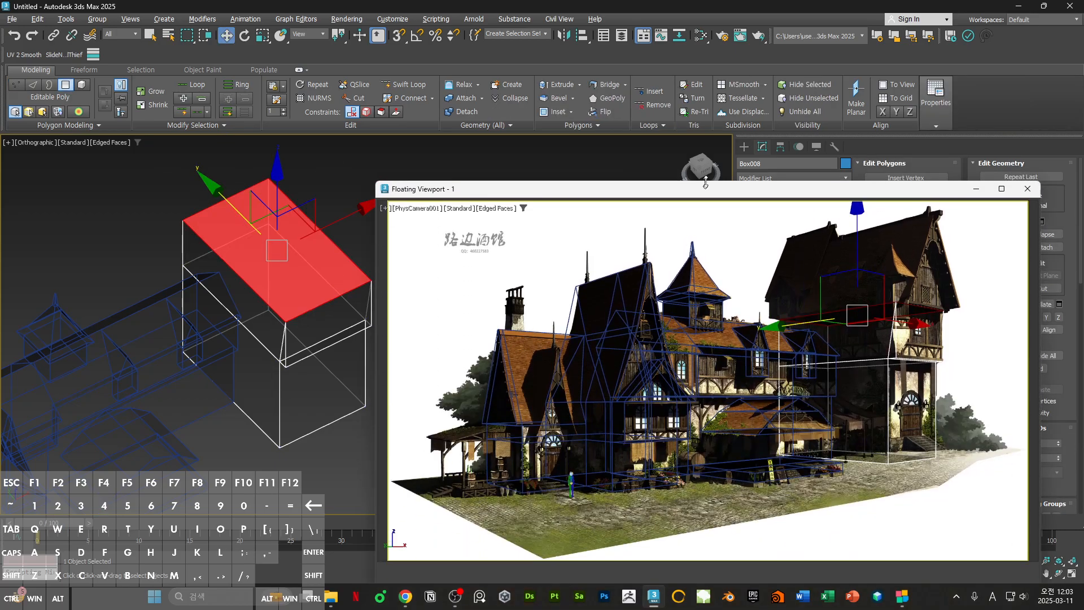
drag(718, 174, 757, 134)
middle_drag(143, 317, 96, 364)
alt+middle_drag(96, 364, 107, 320)
shift+drag(231, 229, 235, 126)
middle_drag(217, 236, 254, 277)
alt+middle_drag(254, 276, 205, 308)
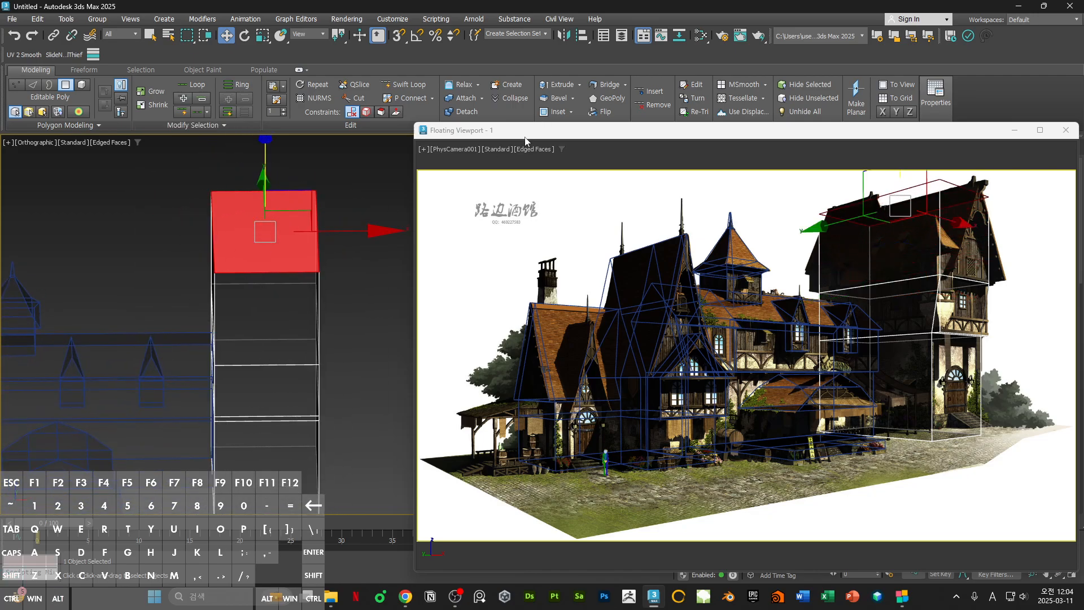
- Scale the extruded top face along X into a thin central ridge and adjust its height slightly along Z
key(r)
drag(126, 231, 682, 237)
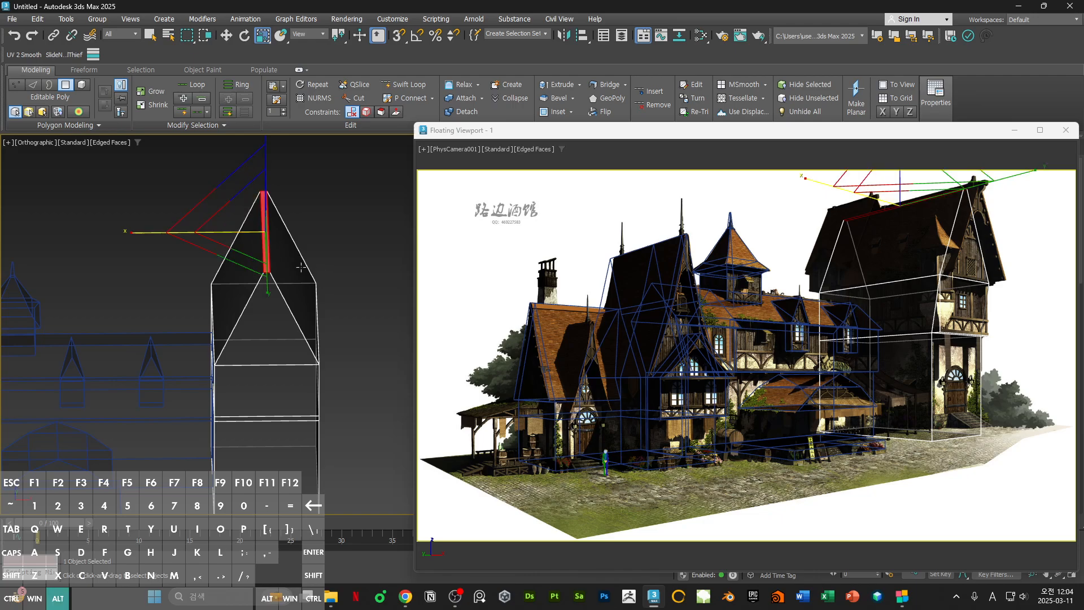
alt+middle_drag(261, 266, 343, 237)
key(w)
drag(264, 171, 266, 169)
middle_drag(326, 296, 294, 264)
alt+middle_drag(294, 263, 337, 251)
- Extrude the tall house's front gable face forward along Y as a roof overhang, and deselect
key(4)
key(4)
click(306, 297)
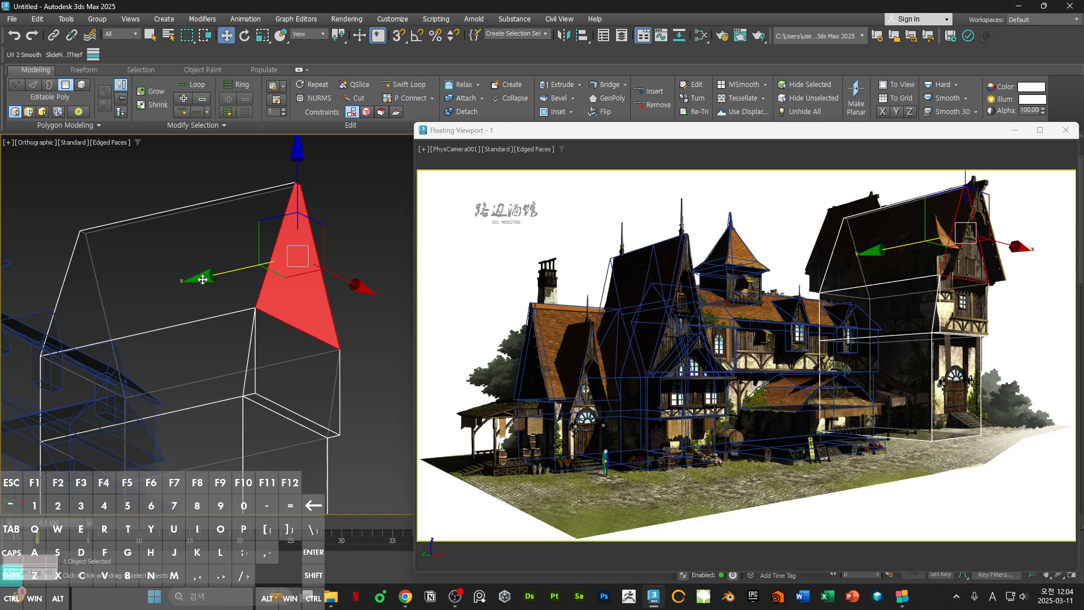
drag(204, 278, 226, 277)
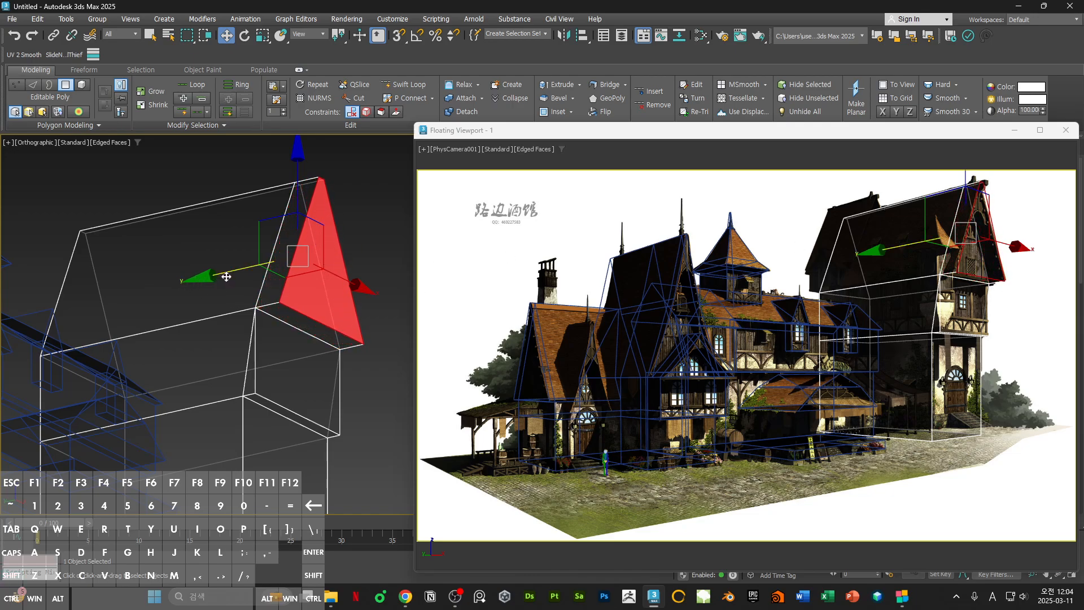
click(279, 273)
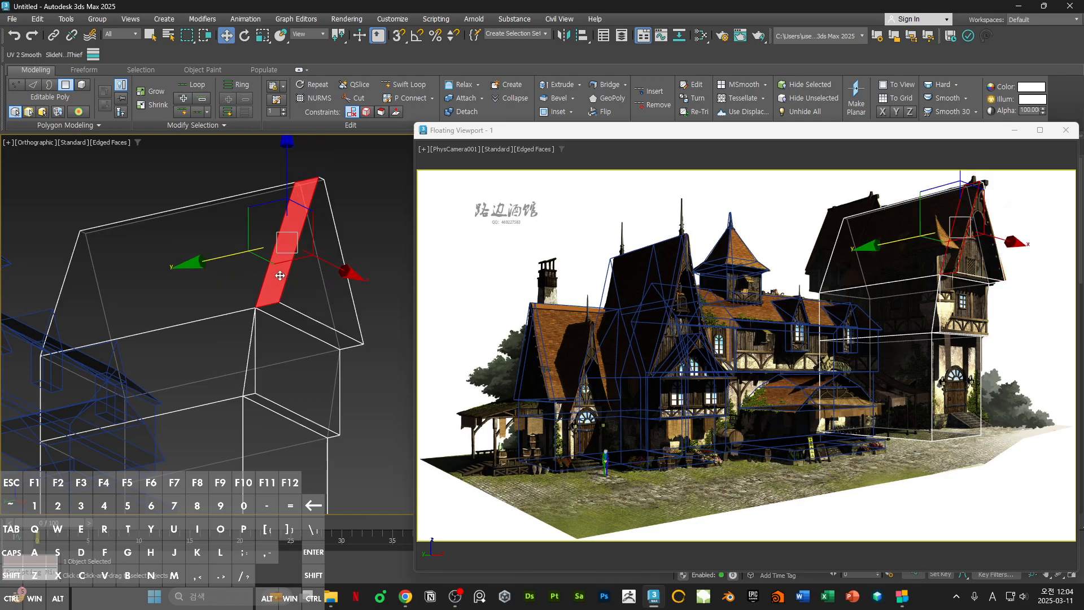
scroll(278, 273, down, 3)
middle_drag(282, 277, 217, 252)
click(258, 293)
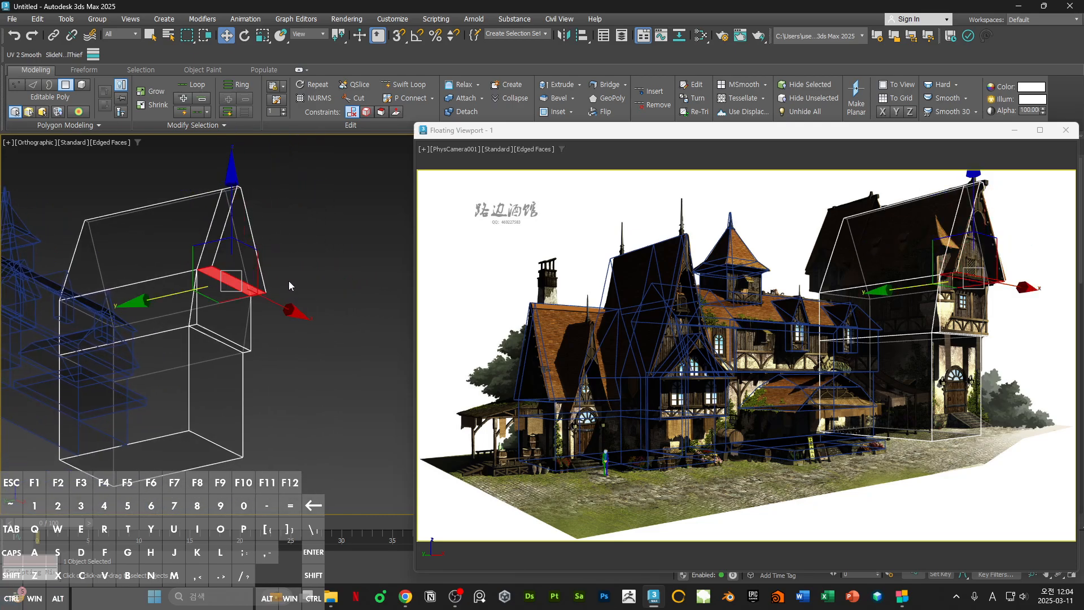
click(289, 280)
- Select all edges running along the tall house's length and connect them with one crosswise edge loop
middle_drag(290, 293, 330, 300)
alt+middle_drag(330, 300, 307, 288)
ctrl+alt+middle_drag(308, 288, 308, 270)
alt+middle_drag(243, 302, 249, 276)
middle_drag(249, 276, 283, 286)
ctrl+alt+middle_drag(283, 286, 246, 292)
middle_drag(246, 292, 317, 290)
mouse_move(317, 291)
middle_down()
mouse_move(345, 298)
mouse_move(311, 274)
middle_up()
click(290, 278)
middle_drag(311, 273, 239, 312)
key(2)
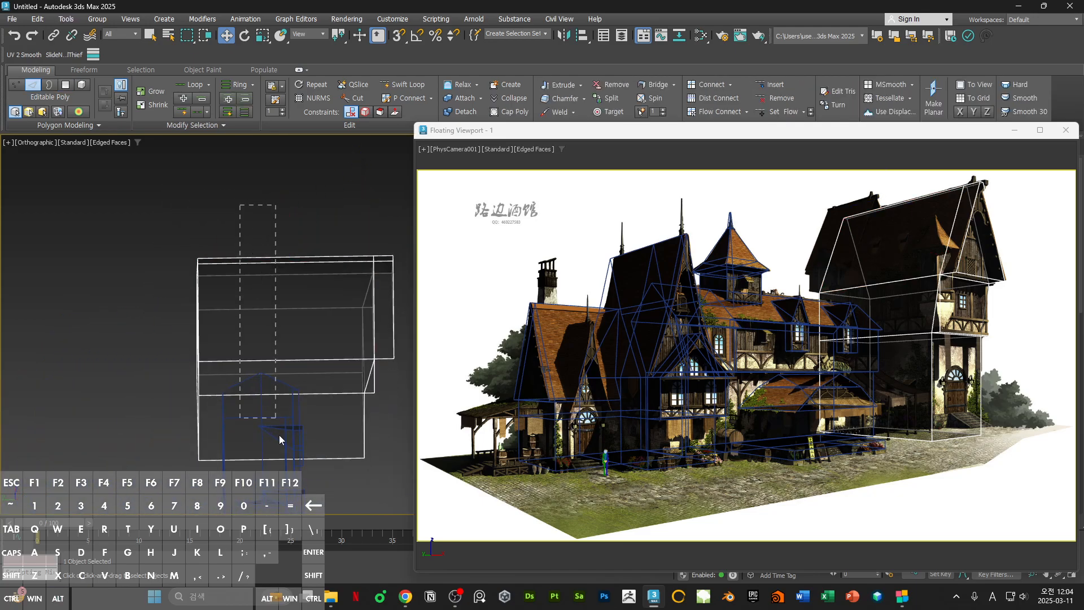
drag(614, 139, 587, 424)
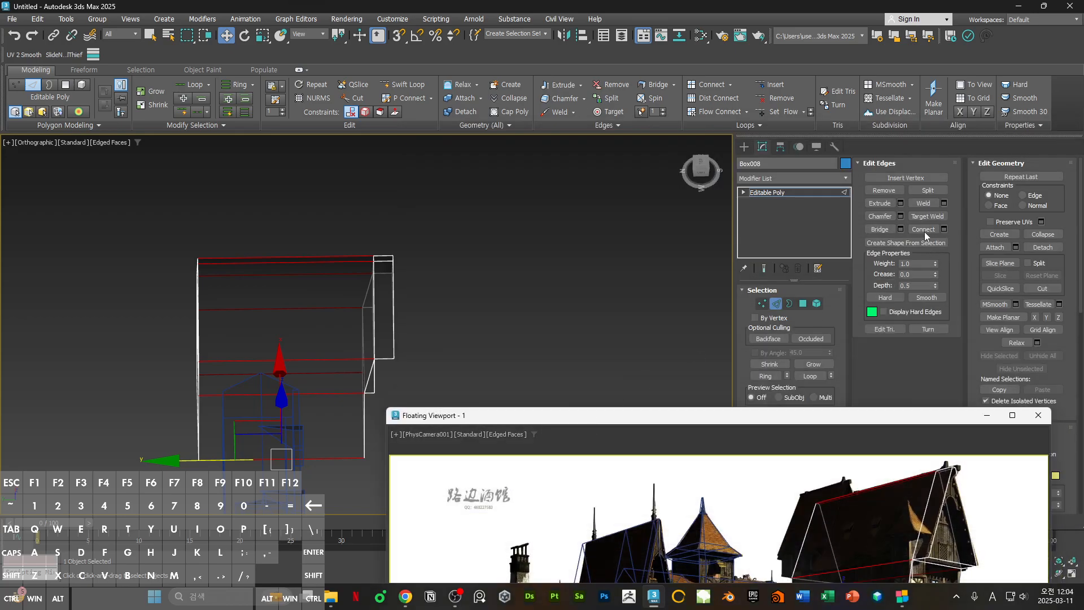
click(924, 229)
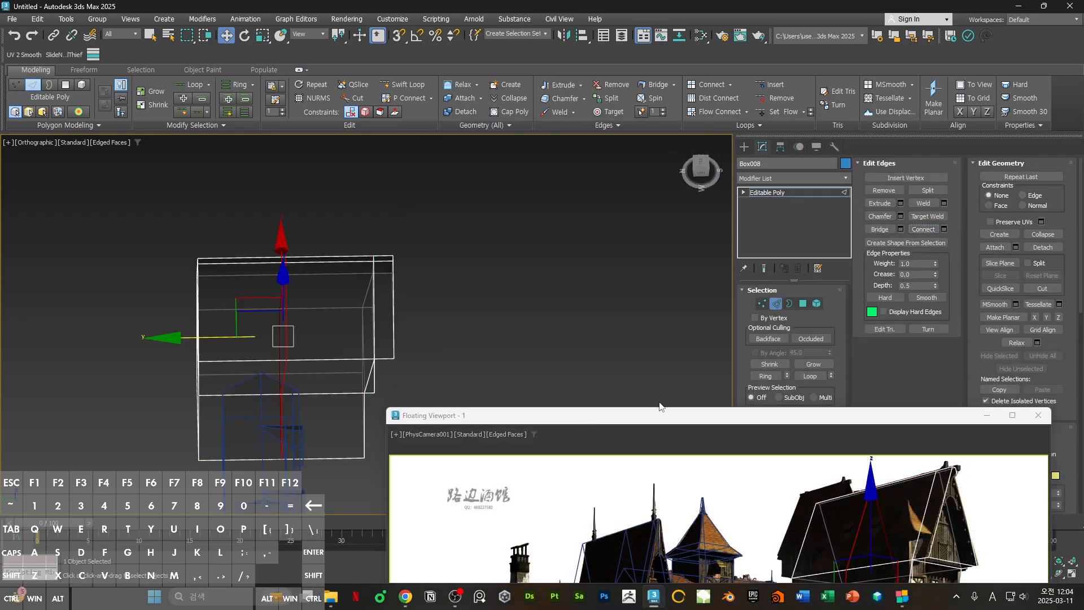
- Move the new crosswise edge loop along Y toward the tall house's rear to match the roof break in the concept image
click(1034, 318)
click(1046, 317)
drag(563, 417, 571, 130)
drag(183, 342, 146, 348)
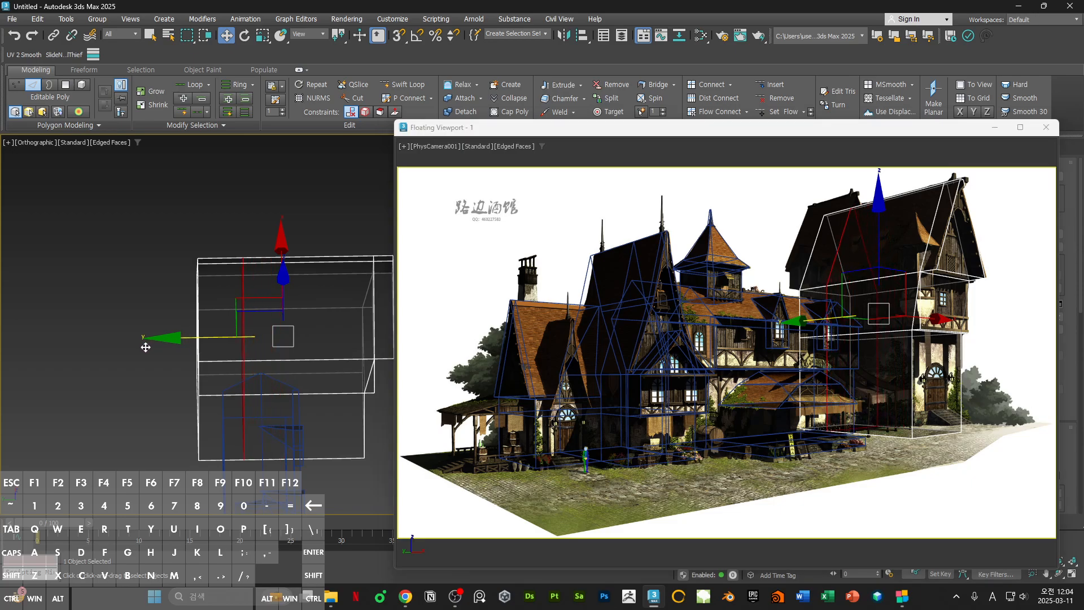
double_click(851, 127)
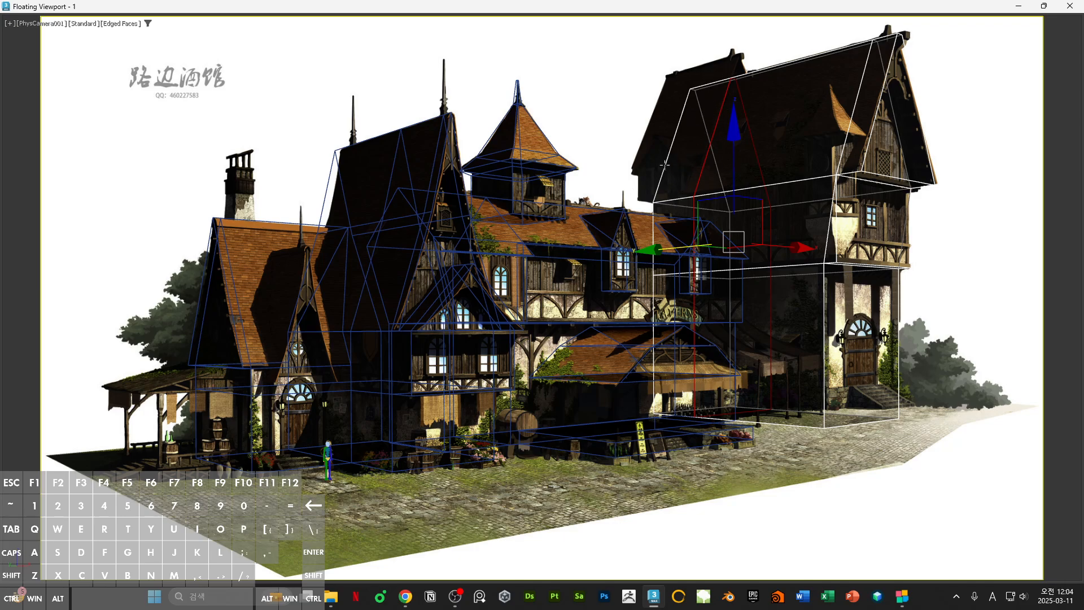
drag(767, 8, 757, 107)
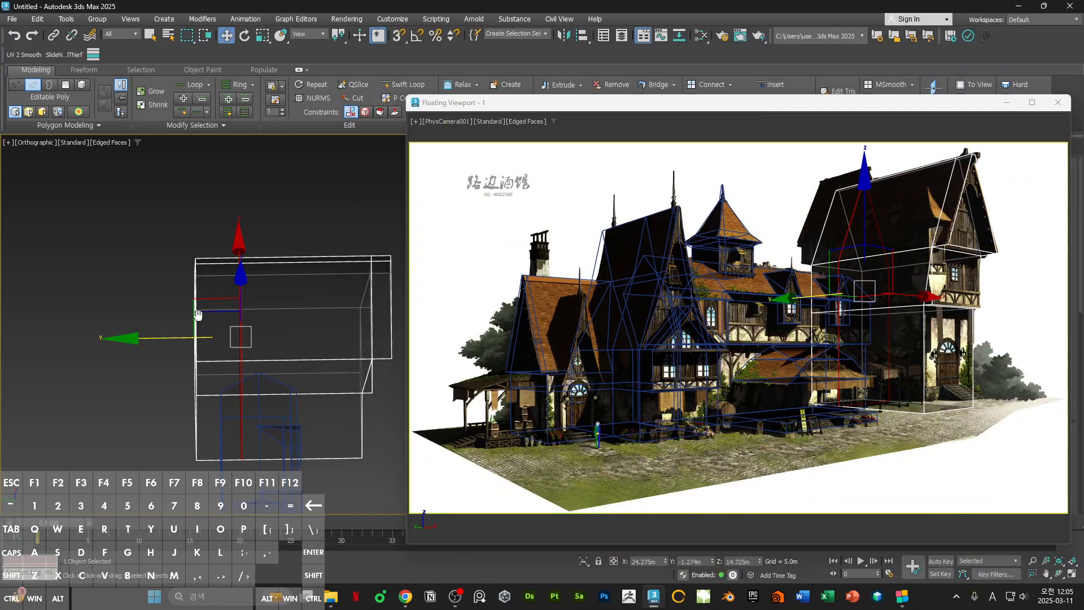
- Connect the tall house roof's sloping edges with 1 segment at a slide of -30, and deselect
alt+middle_drag(203, 316, 440, 246)
drag(654, 104, 636, 323)
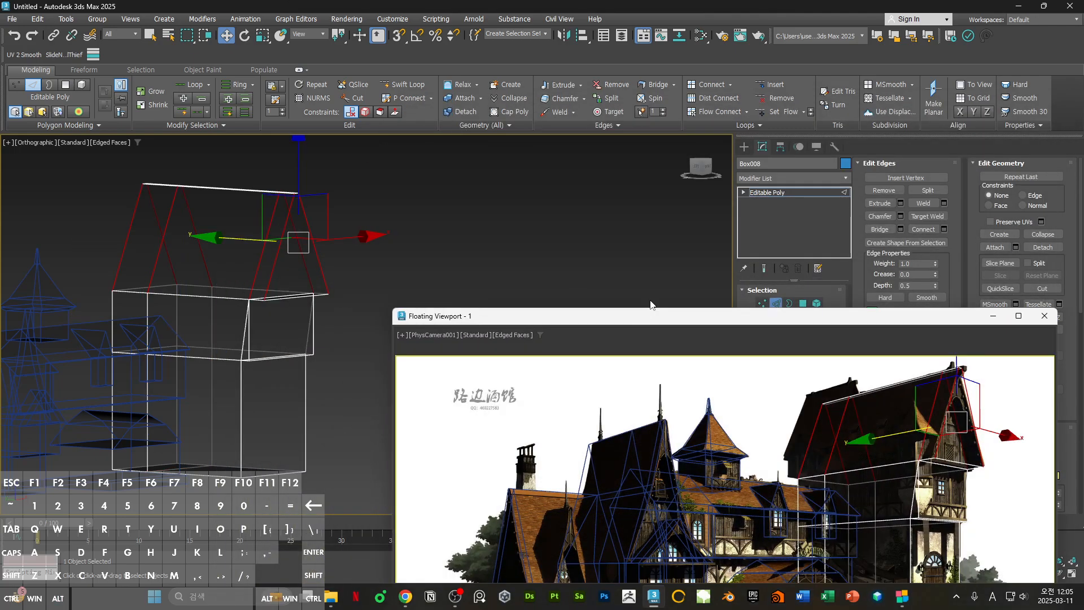
click(945, 230)
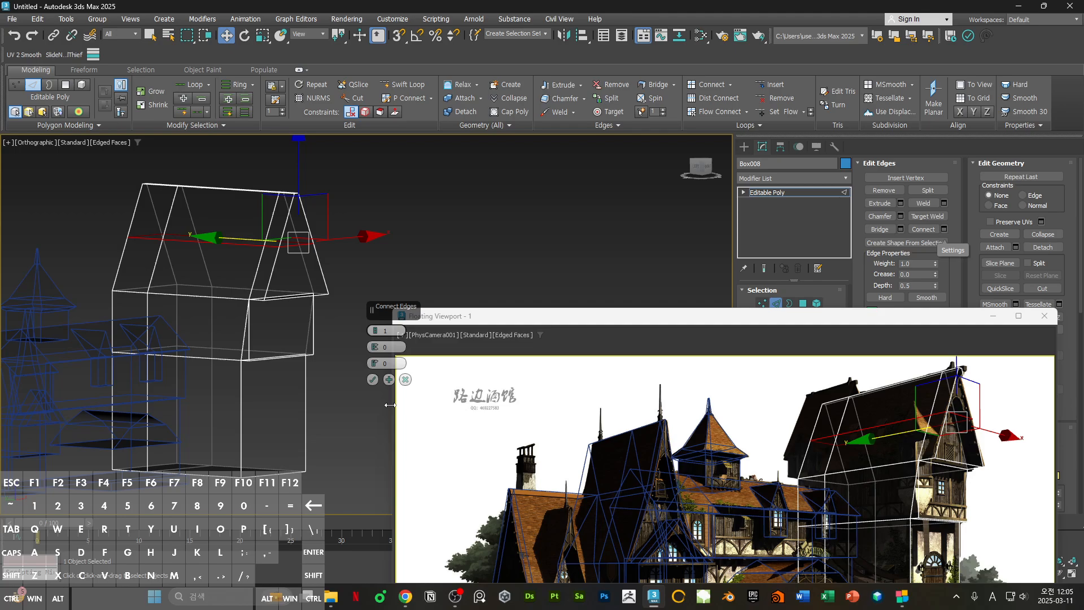
drag(375, 364, 394, 435)
double_click(796, 319)
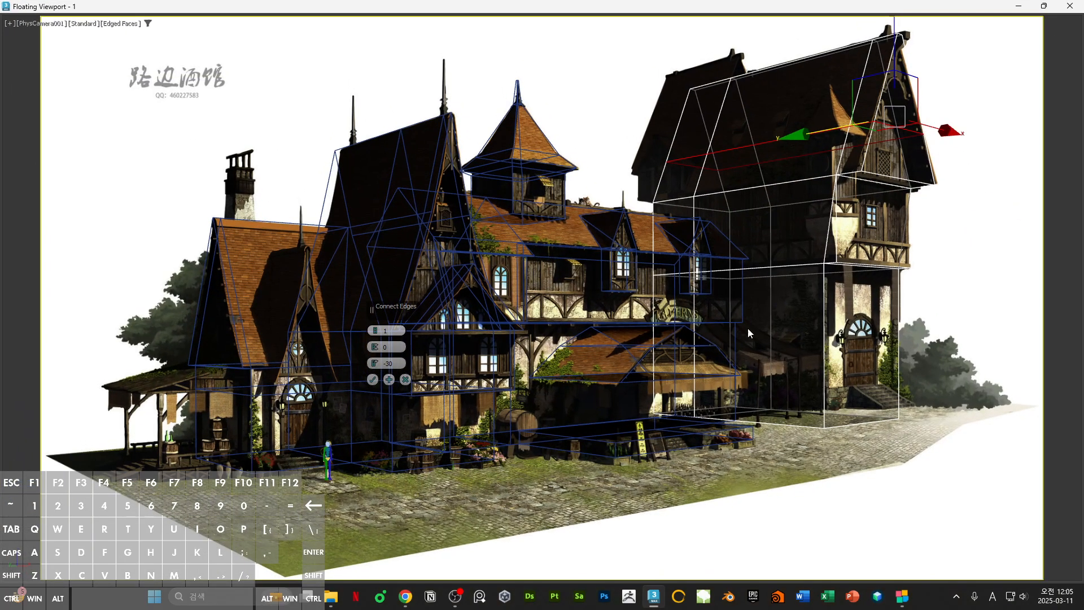
click(372, 380)
click(599, 124)
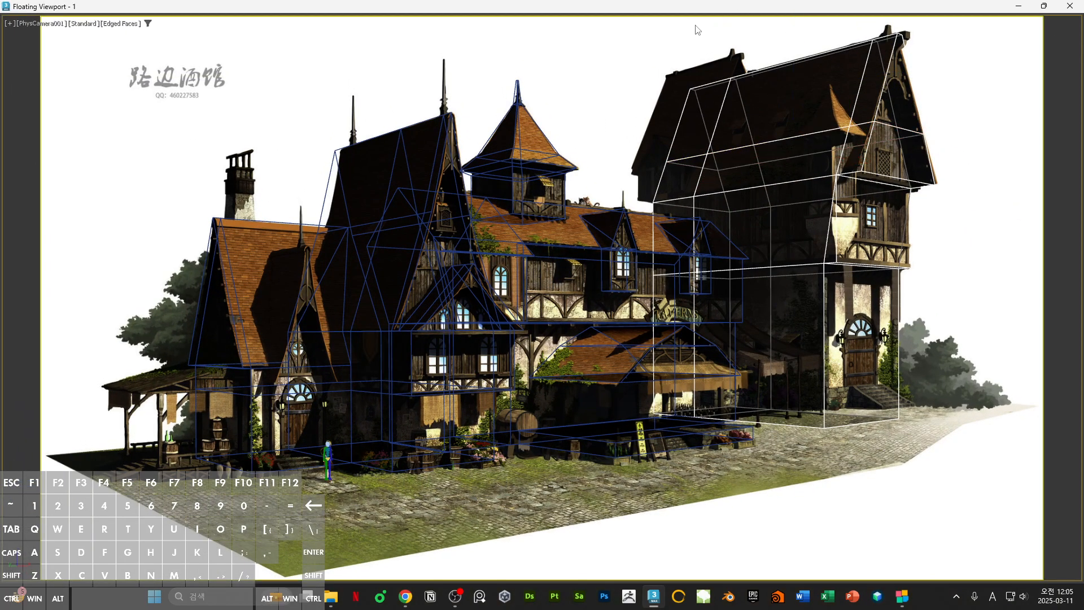
double_click(737, 12)
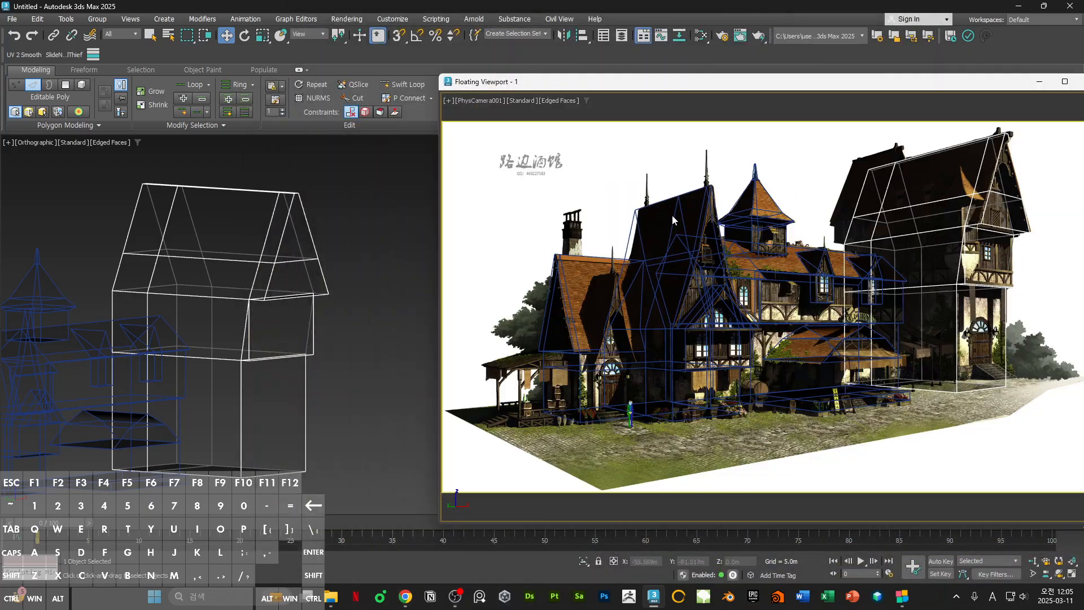
alt+drag(202, 334, 243, 333)
alt+middle_drag(242, 333, 317, 327)
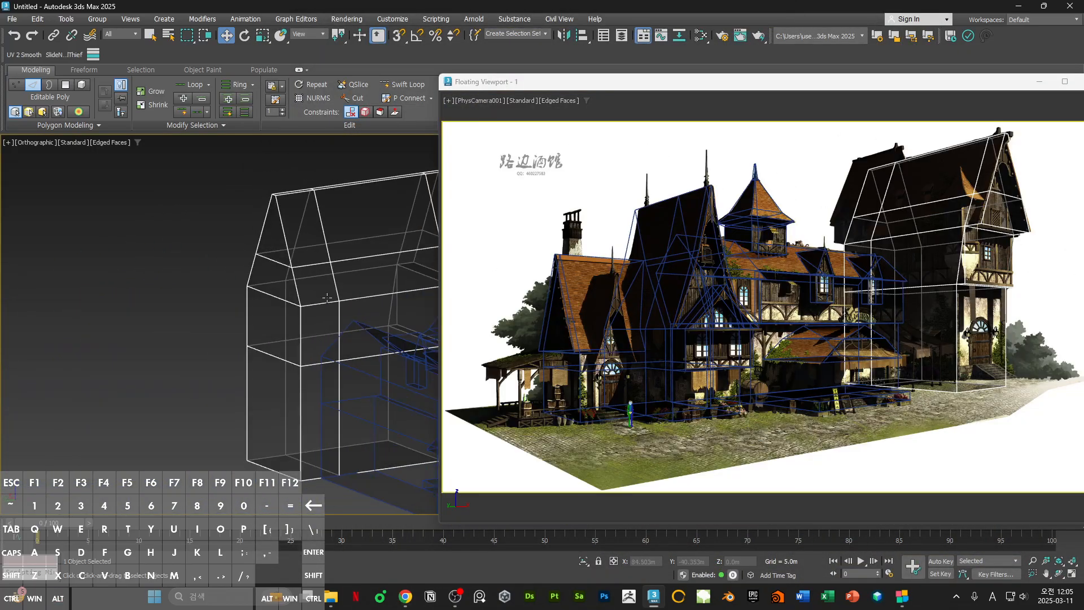
key(4)
click(269, 277)
ctrl+click(269, 245)
alt+middle_drag(313, 278, 277, 289)
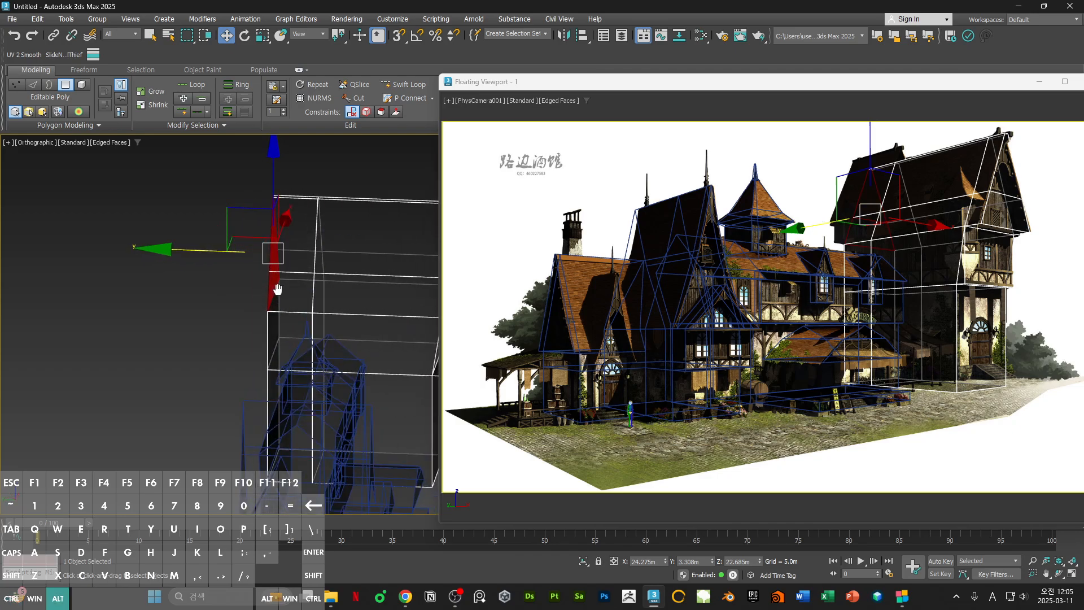
mouse_move(277, 289)
alt+middle_down()
mouse_move(294, 289)
mouse_move(259, 284)
alt+middle_up()
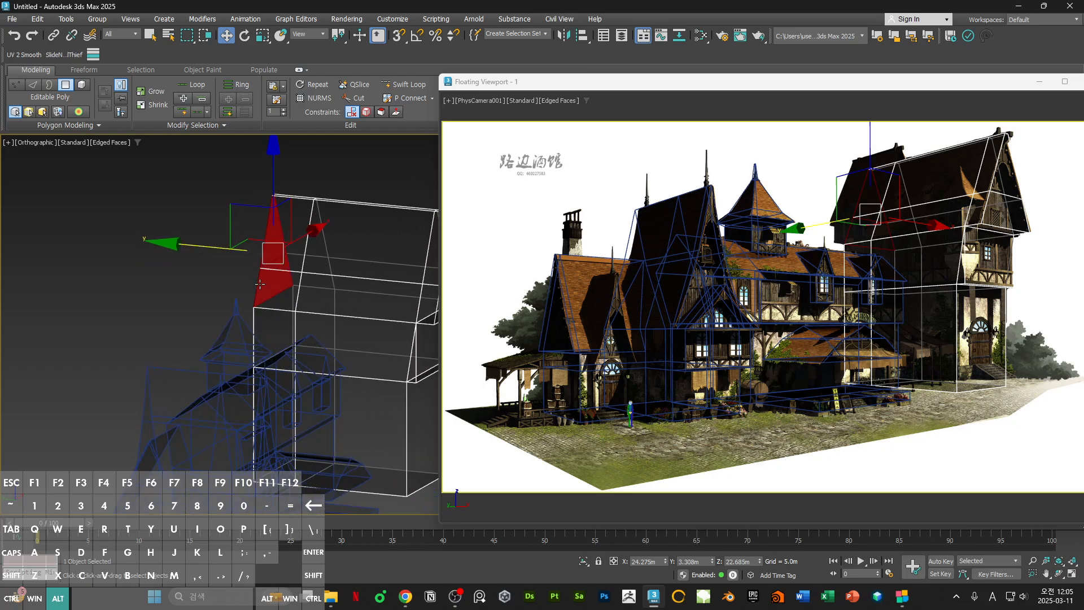
- Extrude both sloping faces of the tall house's rear roof section by Local Normal with a height of 0.215 m
click(268, 251)
alt+middle_drag(268, 252, 211, 260)
ctrl+click(299, 211)
ctrl+click(314, 245)
alt+middle_drag(296, 253, 429, 243)
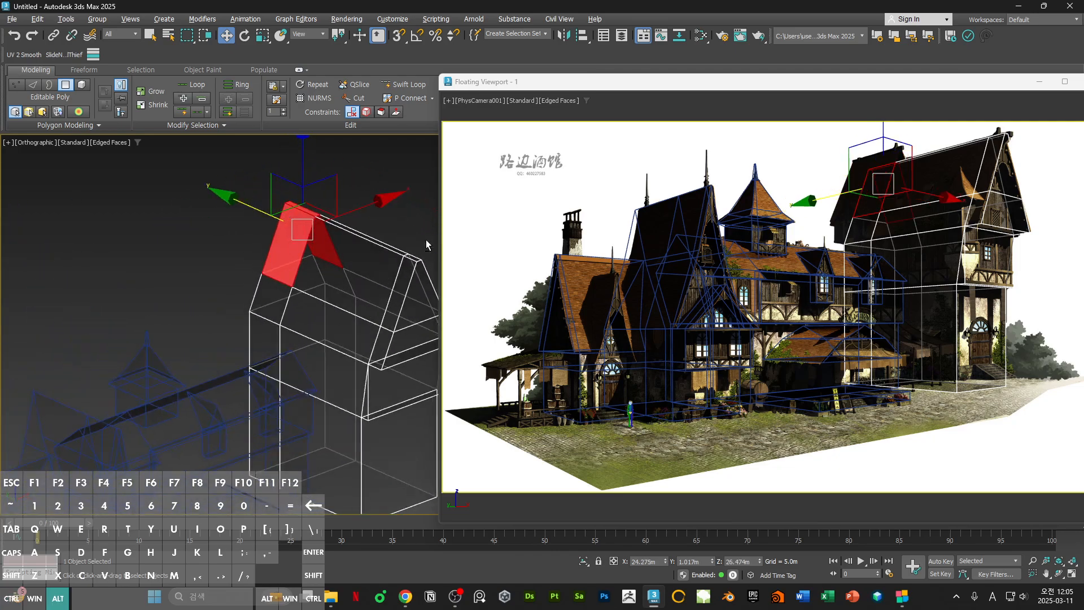
drag(883, 87, 848, 323)
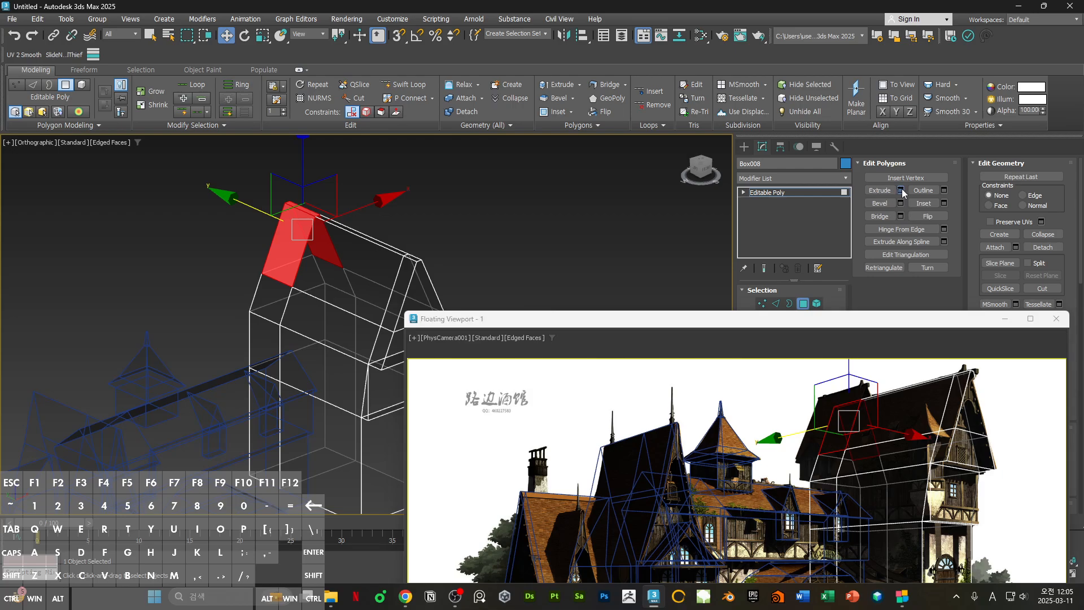
click(901, 190)
drag(374, 324, 371, 335)
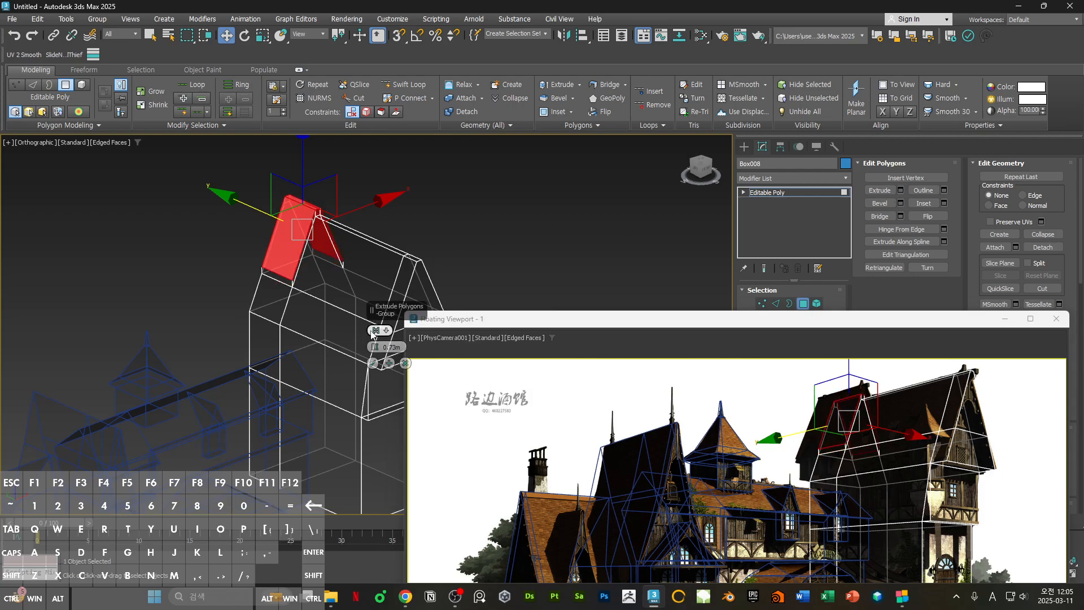
click(372, 333)
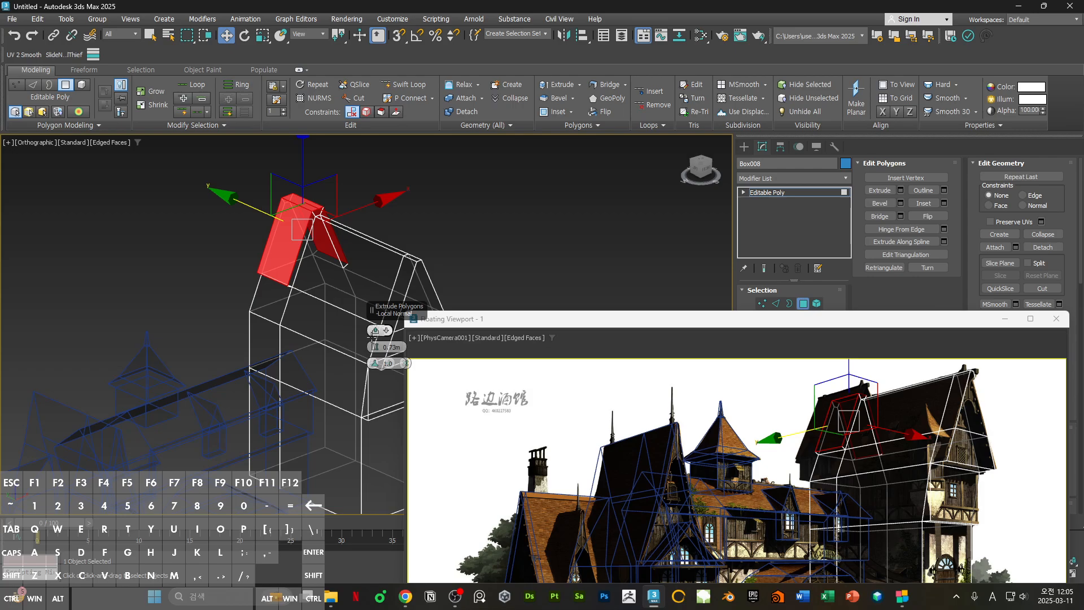
drag(373, 347, 374, 352)
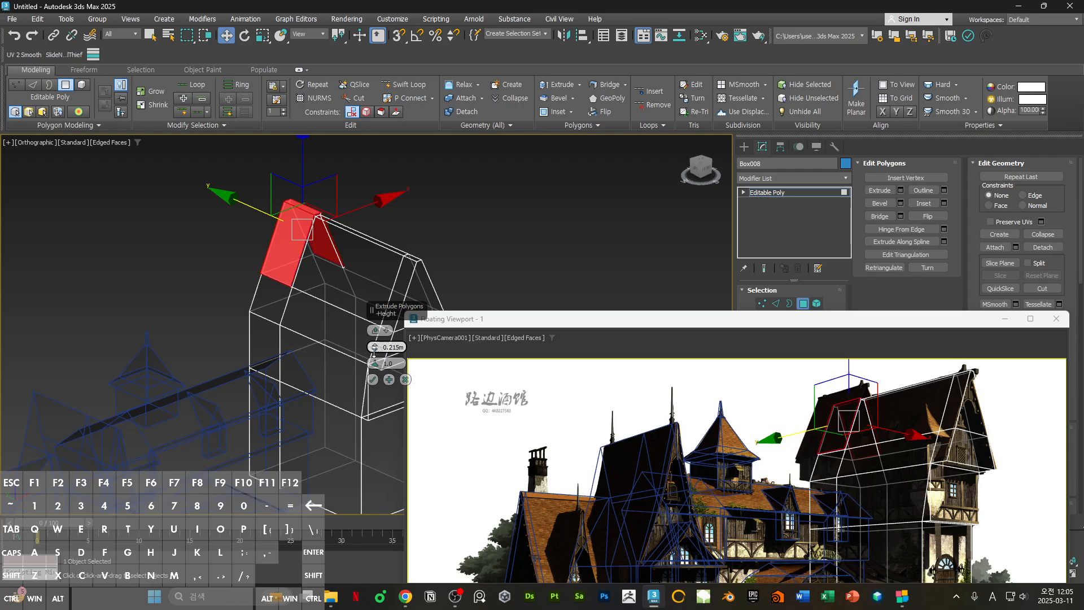
scroll(315, 273, up, 3)
alt+middle_drag(317, 273, 283, 344)
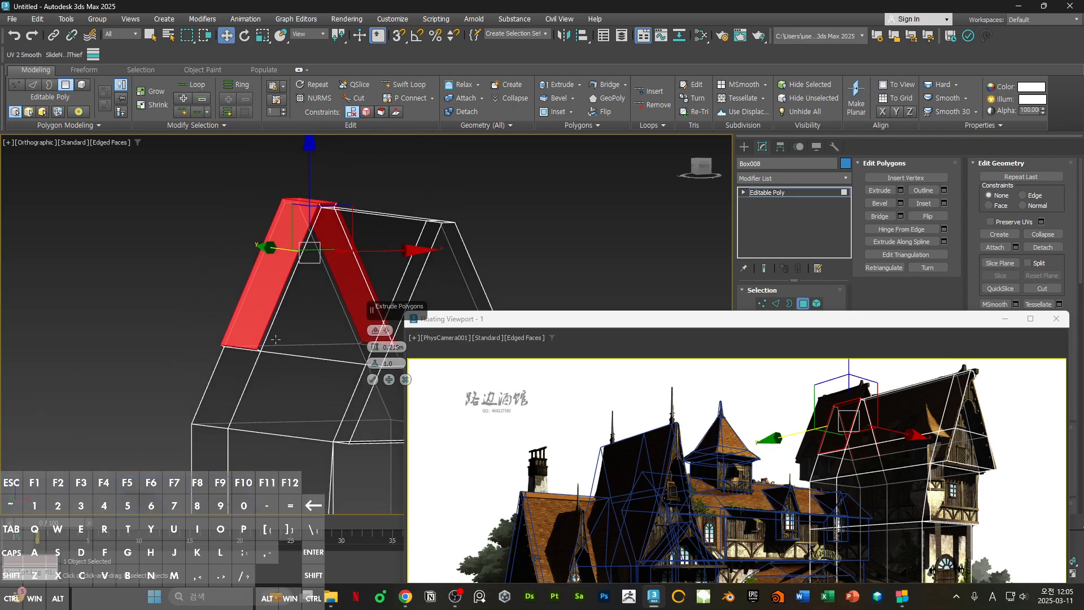
click(372, 380)
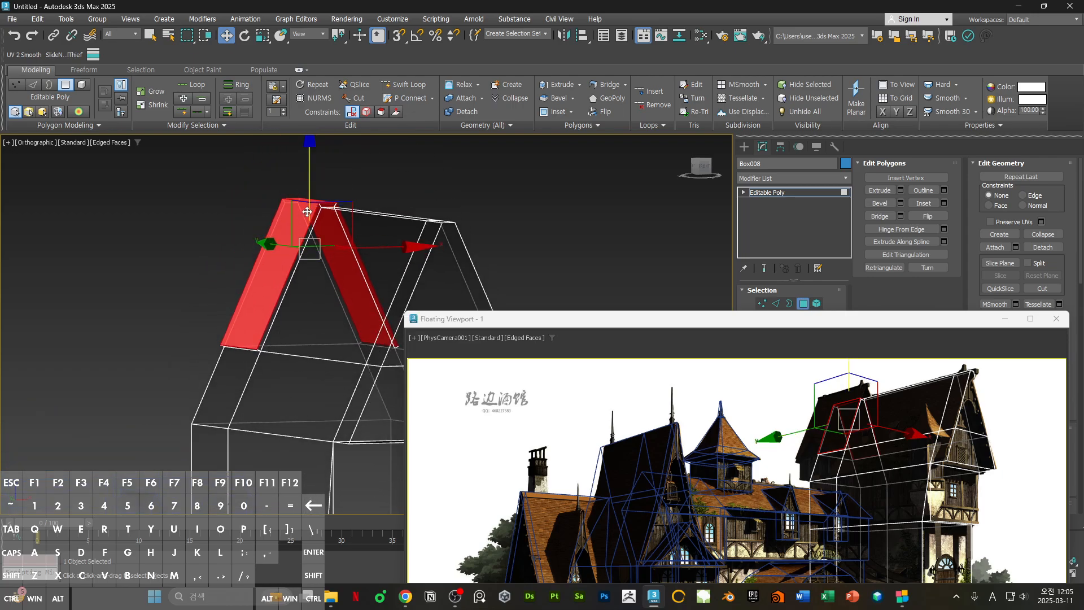
- Raise the rear roof section's ridge face along Z, and scale its two lower eave edges outward along X about their shared center
drag(309, 199, 328, 167)
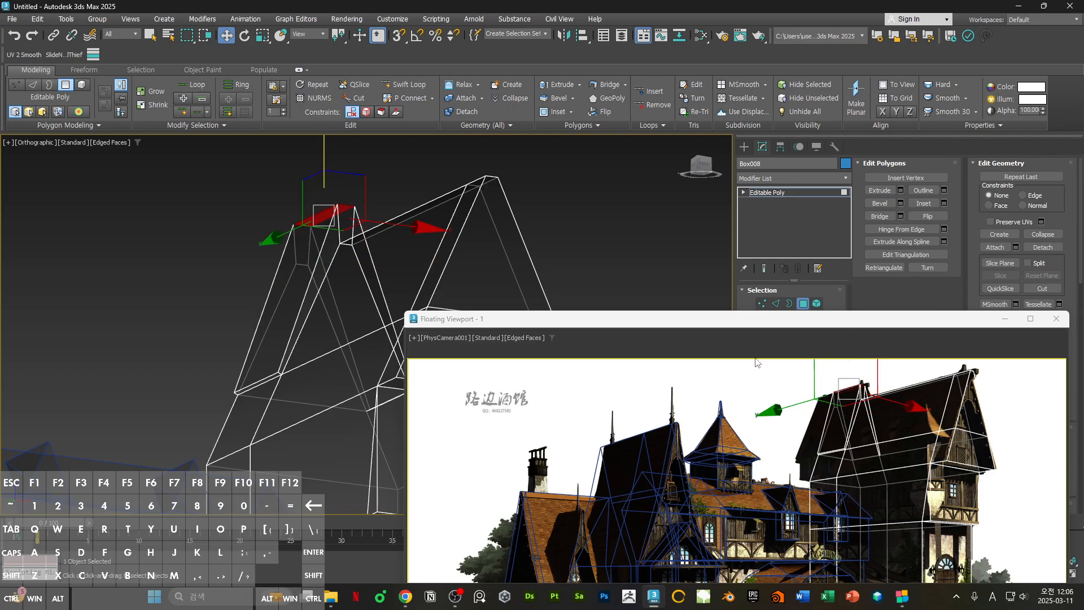
alt+middle_drag(293, 344, 249, 394)
key(2)
click(253, 375)
middle_drag(314, 372, 227, 340)
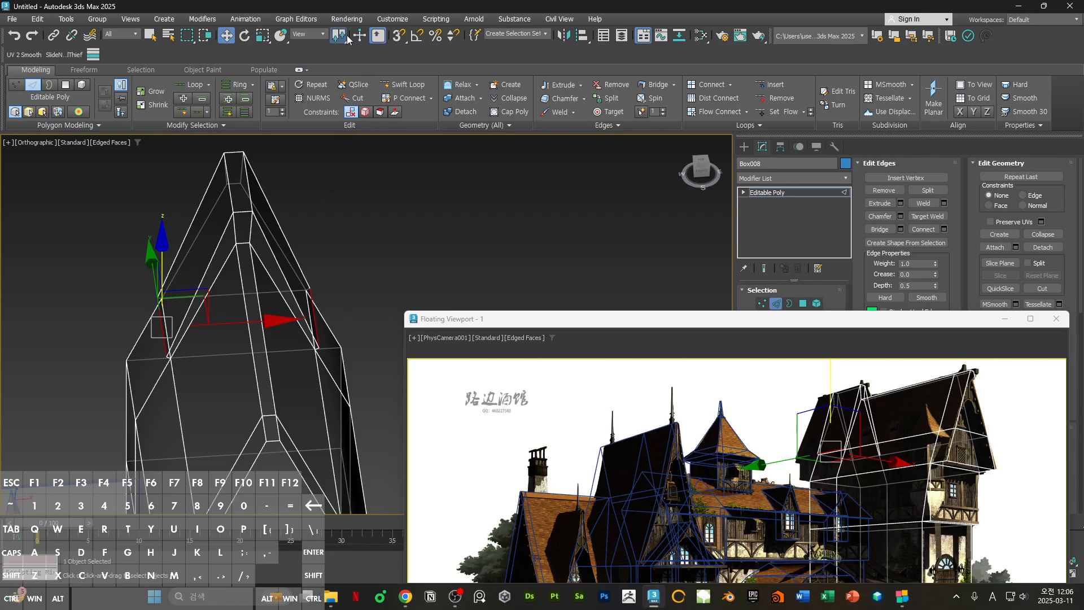
drag(348, 39, 339, 65)
key(r)
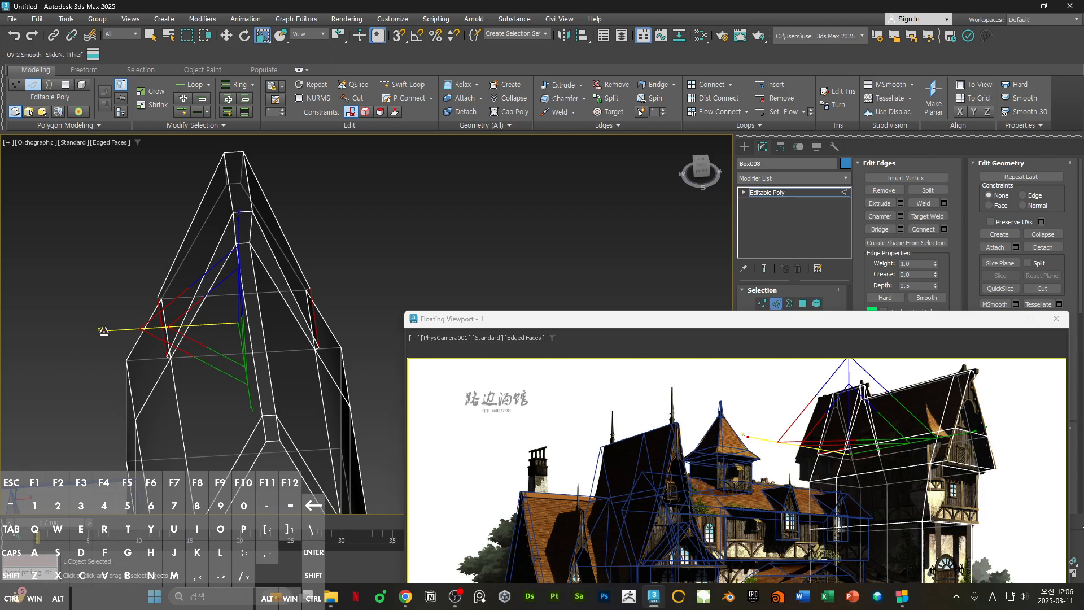
drag(103, 330, 96, 332)
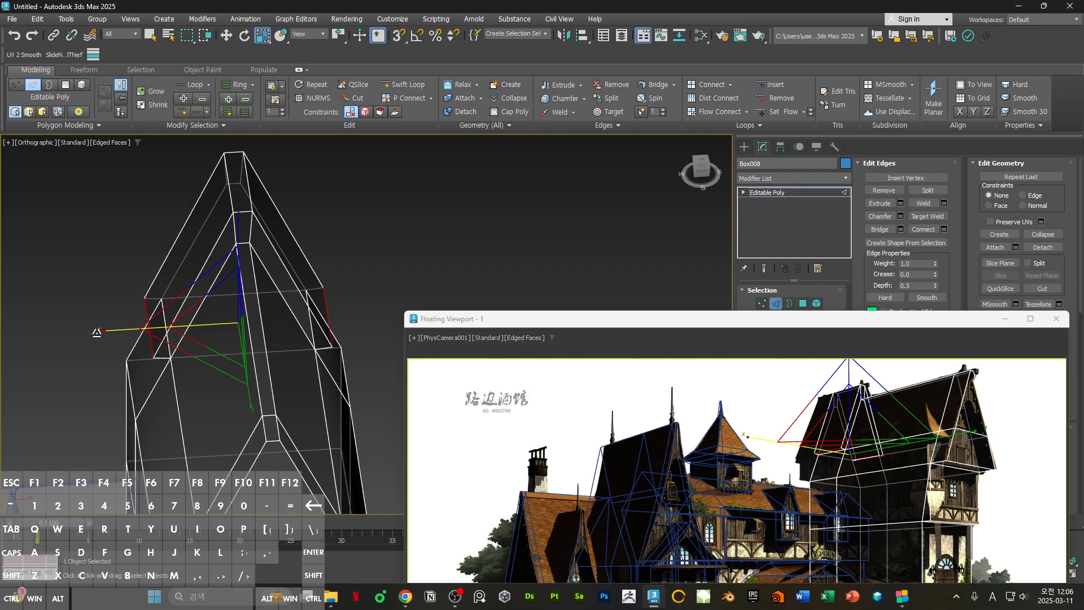
- Select all rear gable faces of the raised roof section and move them outward along Y as an overhang, ending with a deselect
scroll(156, 345, down, 3)
middle_drag(157, 344, 261, 275)
key(4)
click(189, 278)
scroll(190, 278, up, 2)
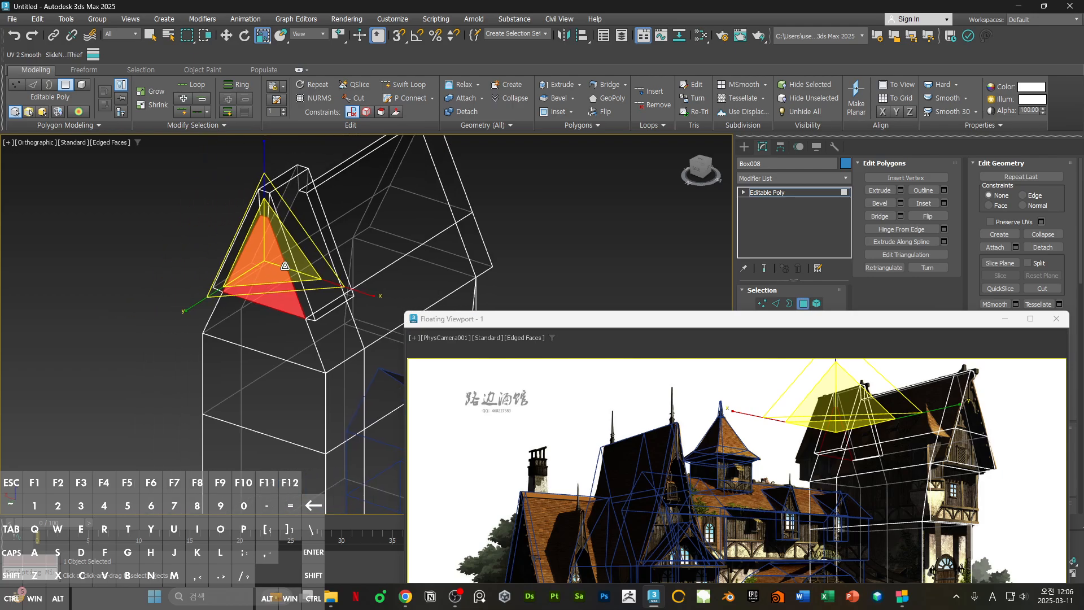
ctrl+click(284, 247)
ctrl+click(264, 201)
ctrl+click(242, 244)
key(w)
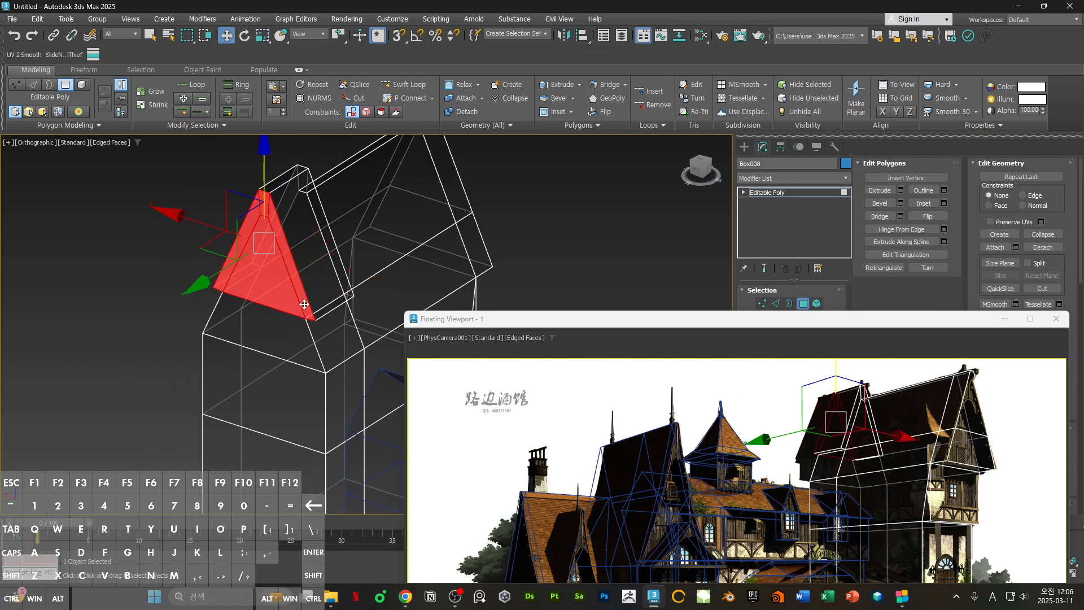
alt+middle_drag(305, 305, 211, 287)
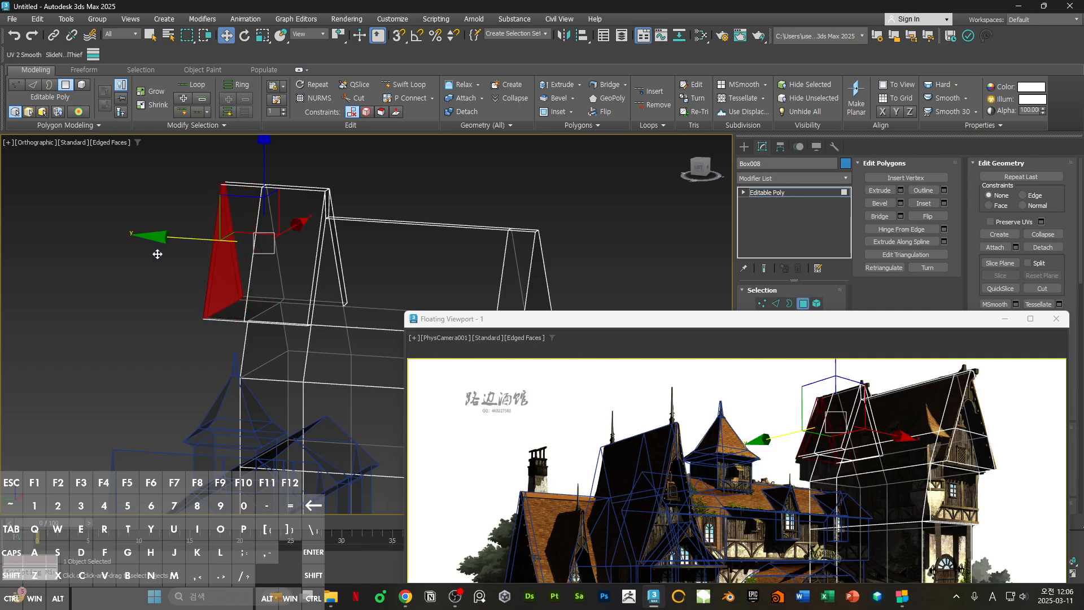
ctrl+alt+middle_drag(191, 205, 251, 231)
click(165, 253)
key(4)
- Compare the tall house's roof blockout with the concept image in the enlarged camera view, with nothing selected
click(463, 210)
middle_drag(334, 234, 292, 249)
scroll(346, 204, up, 3)
click(349, 198)
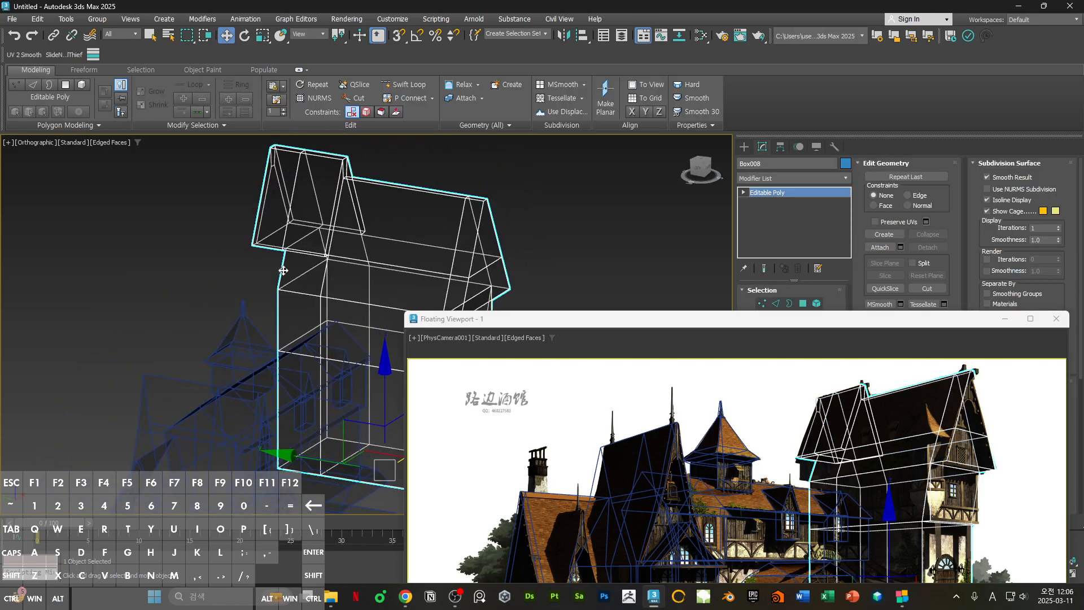
double_click(730, 320)
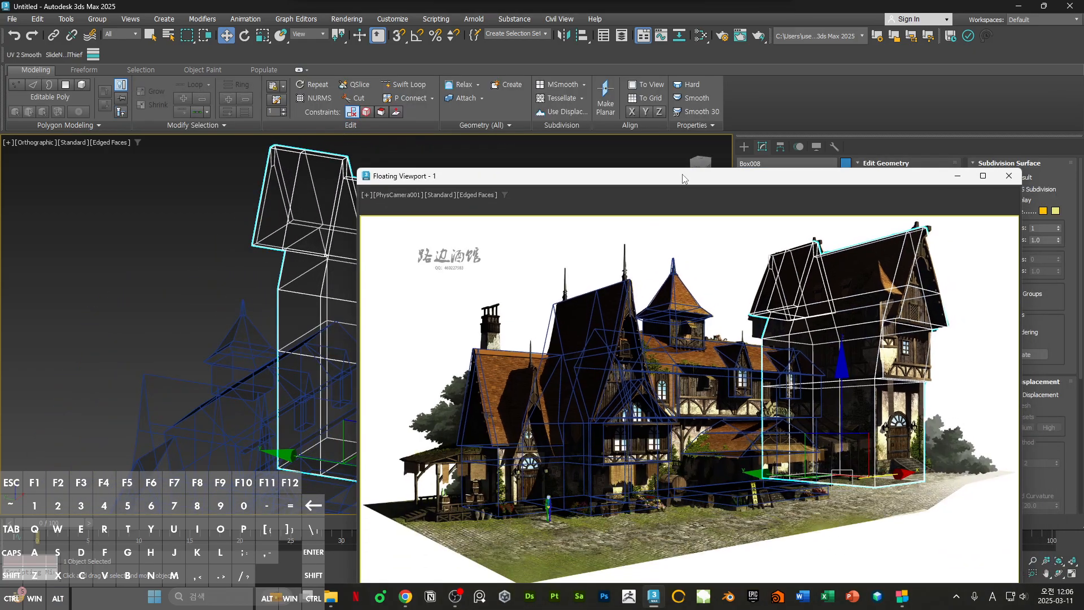
click(611, 123)
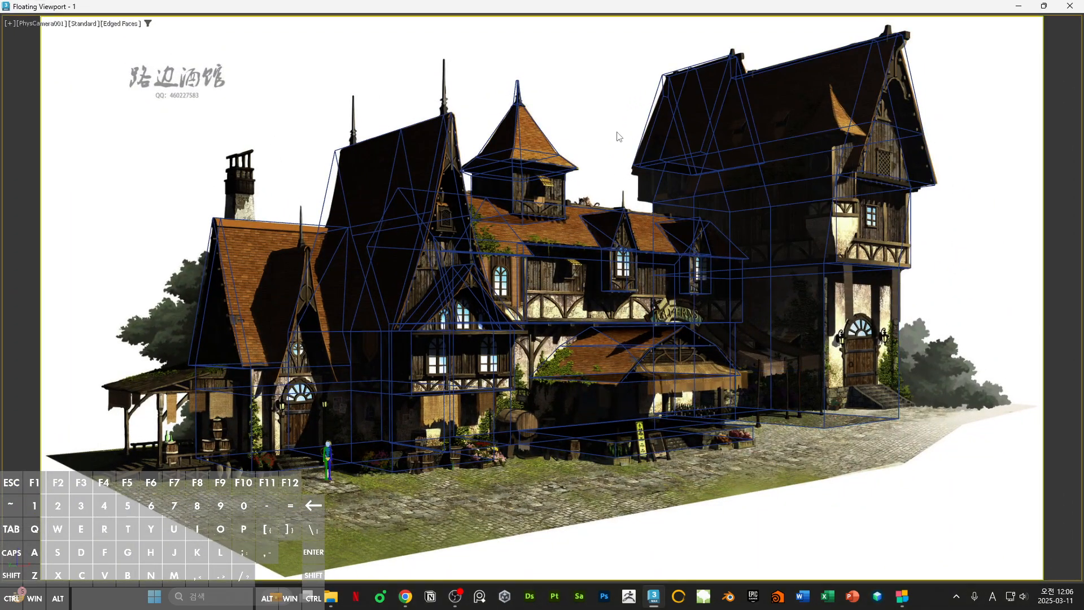
double_click(733, 10)
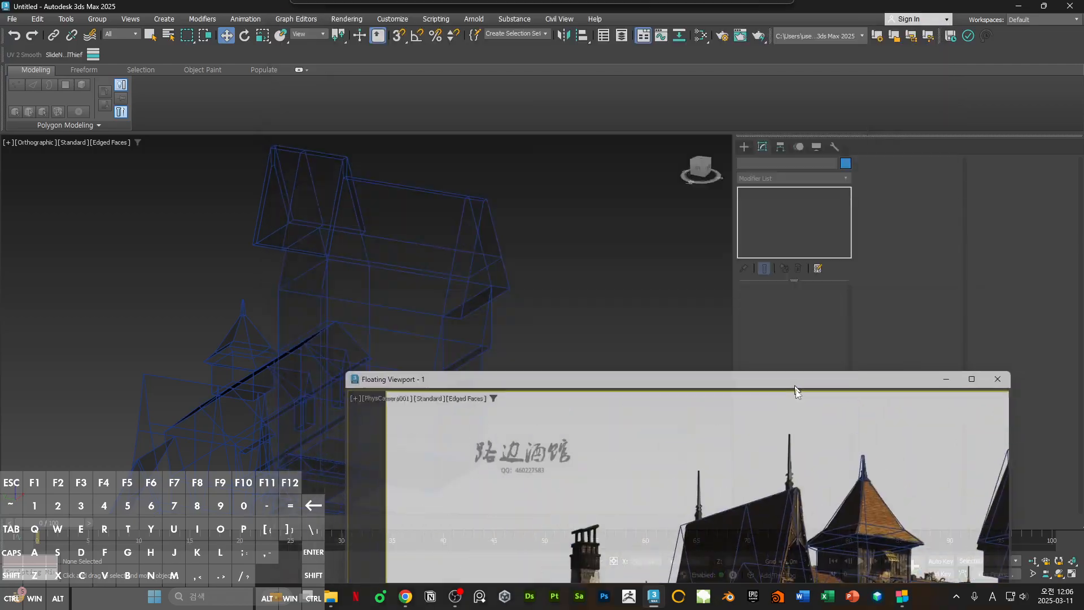
- Create a small upright box in the top view over the tall house's rear corner
click(767, 219)
key(t)
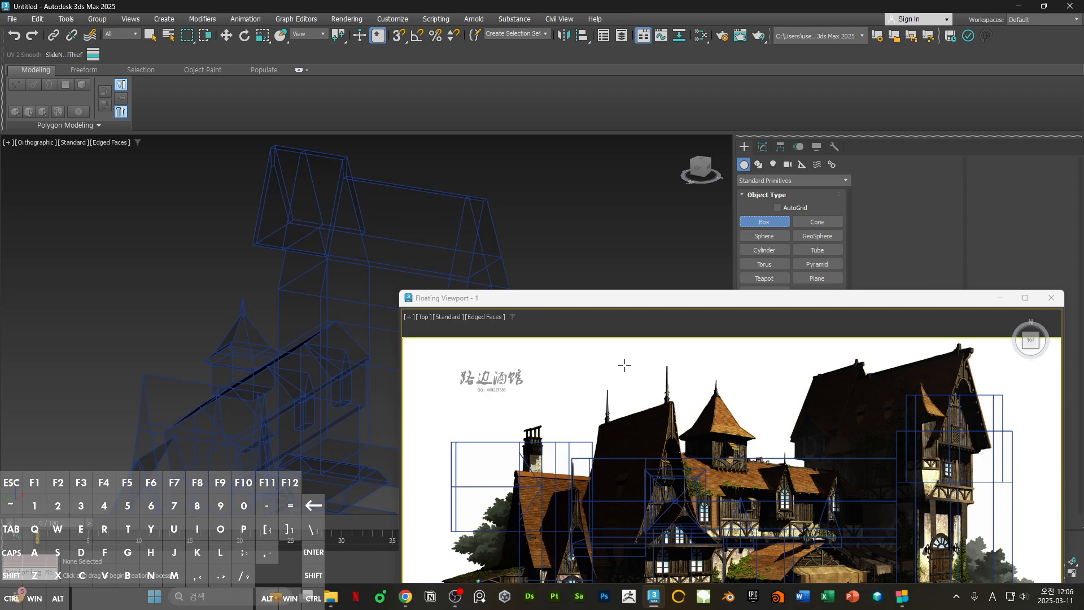
key(c)
click(563, 230)
key(t)
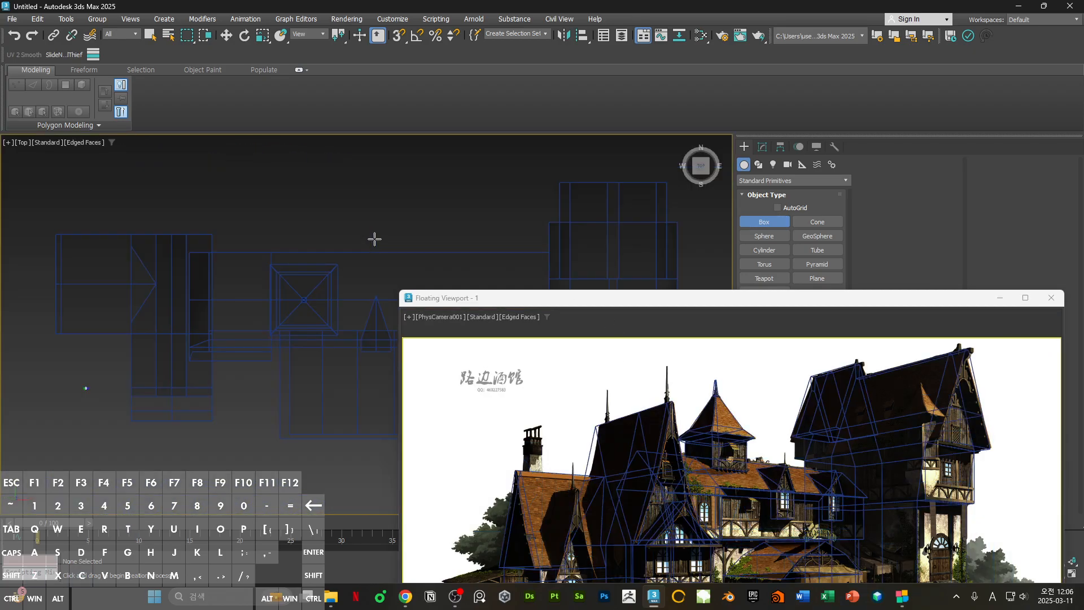
scroll(376, 220, down, 3)
drag(460, 208, 493, 241)
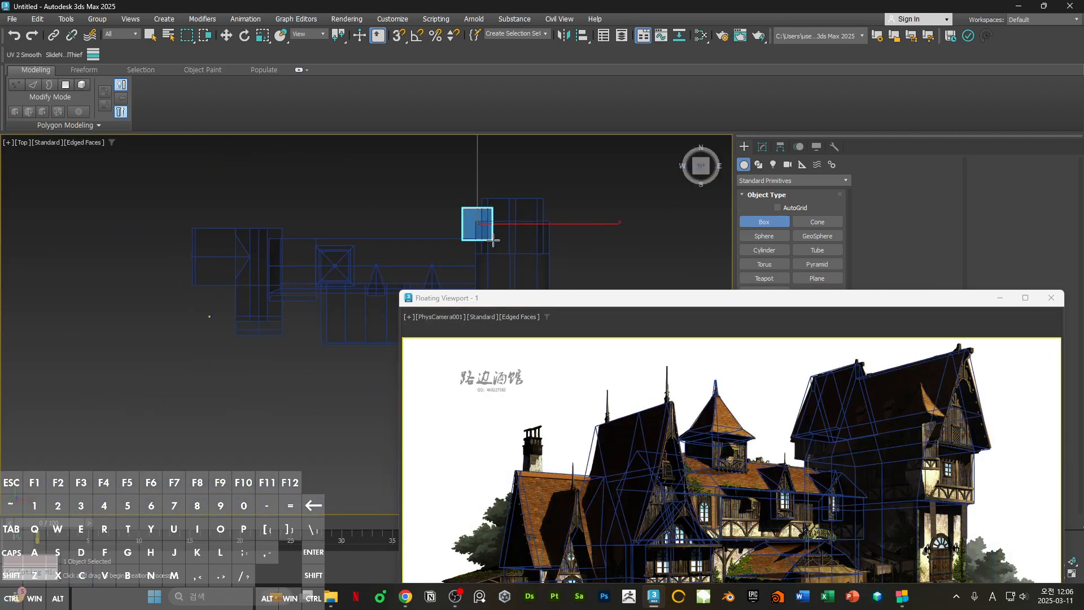
click(479, 193)
- Raise the new box along Z to the height of the tall house's rear roof section
key(w)
alt+middle_drag(512, 238, 478, 199)
middle_drag(477, 198, 441, 274)
drag(439, 248, 439, 123)
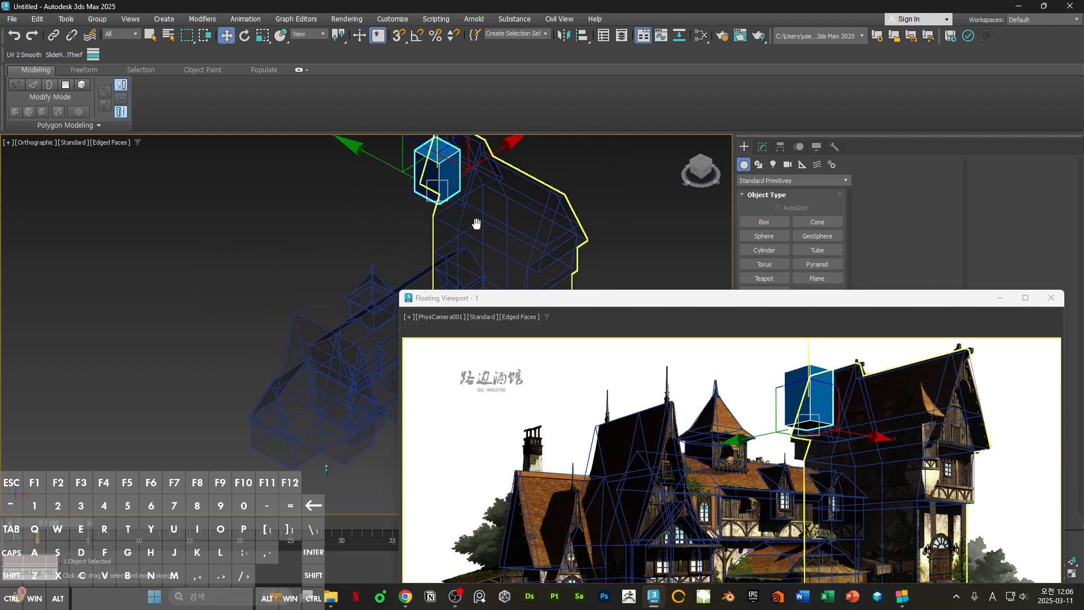
middle_drag(477, 225, 471, 274)
middle_drag(438, 229, 300, 240)
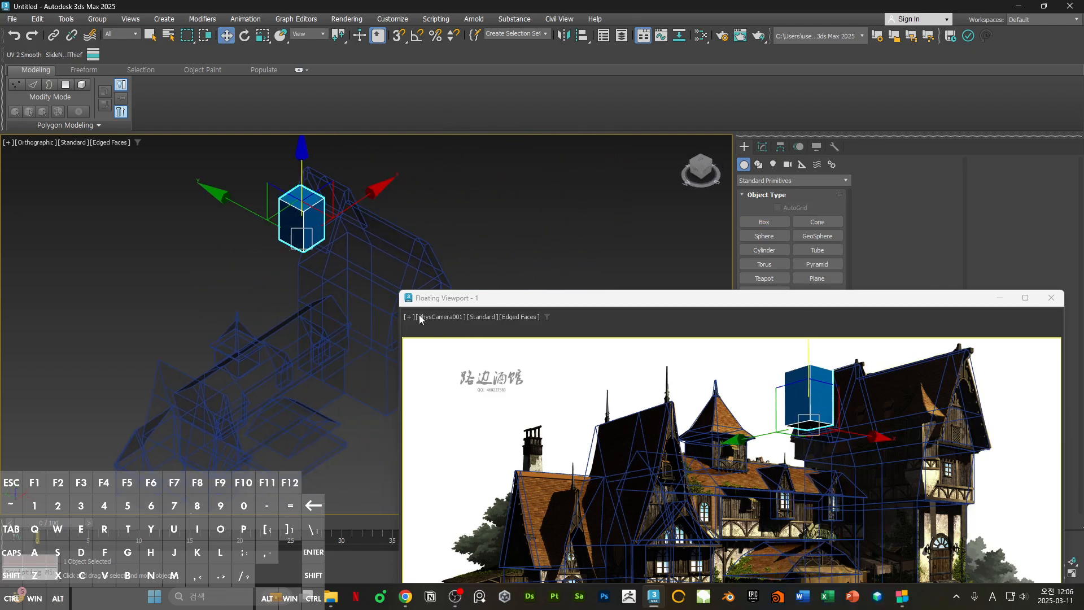
- Convert the new box to Editable Poly, reset its transform with Reset XForm, and convert it to Editable Poly again
scroll(313, 219, up, 2)
scroll(313, 219, up, 2)
right_click(313, 219)
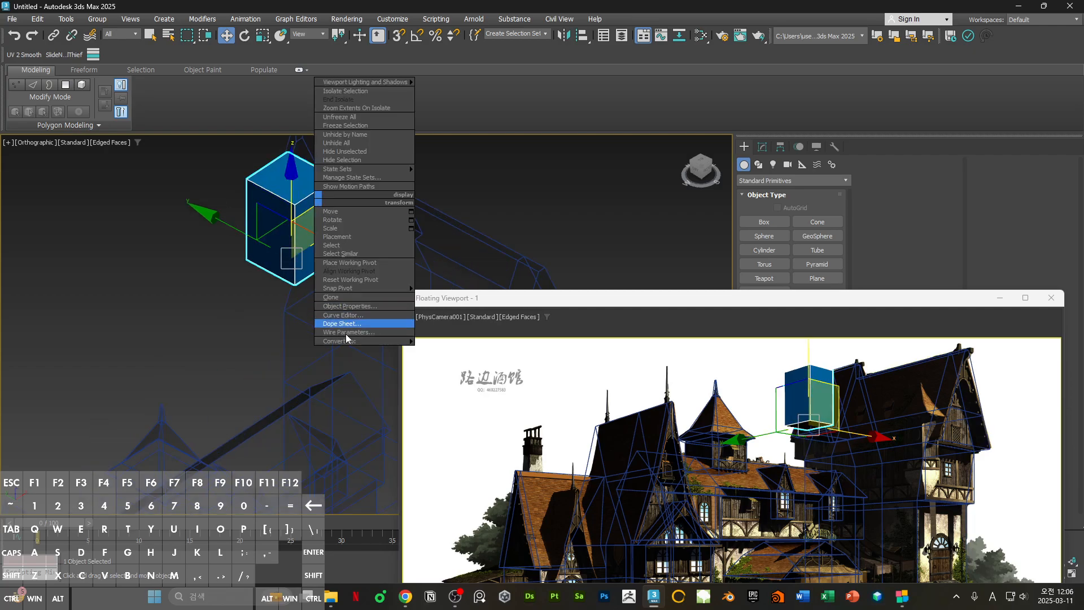
mouse_move(345, 333)
click(455, 350)
middle_drag(356, 264, 383, 207)
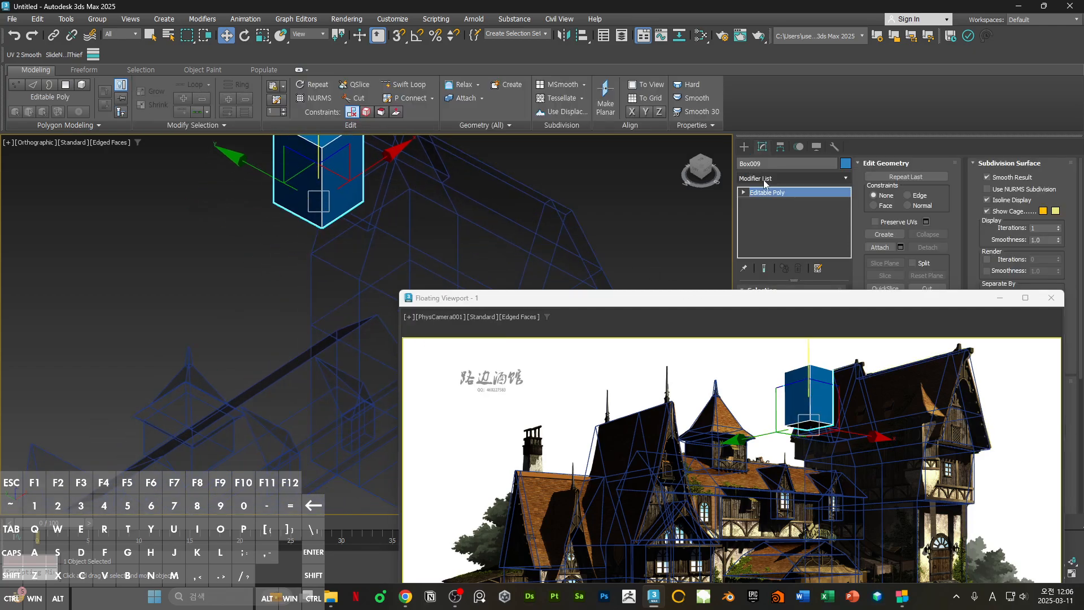
click(834, 147)
drag(812, 302, 816, 380)
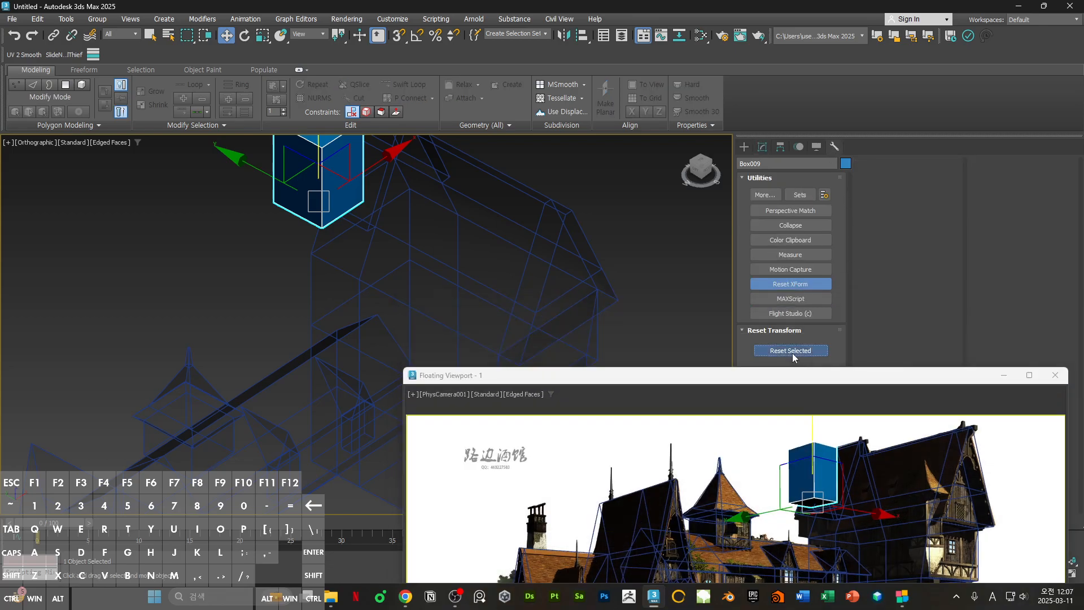
right_click(530, 212)
mouse_move(606, 354)
click(667, 363)
- Assign the transparent Material #44 to the new box, and close the material editor
drag(678, 375, 681, 108)
middle_drag(318, 217, 226, 316)
key(m)
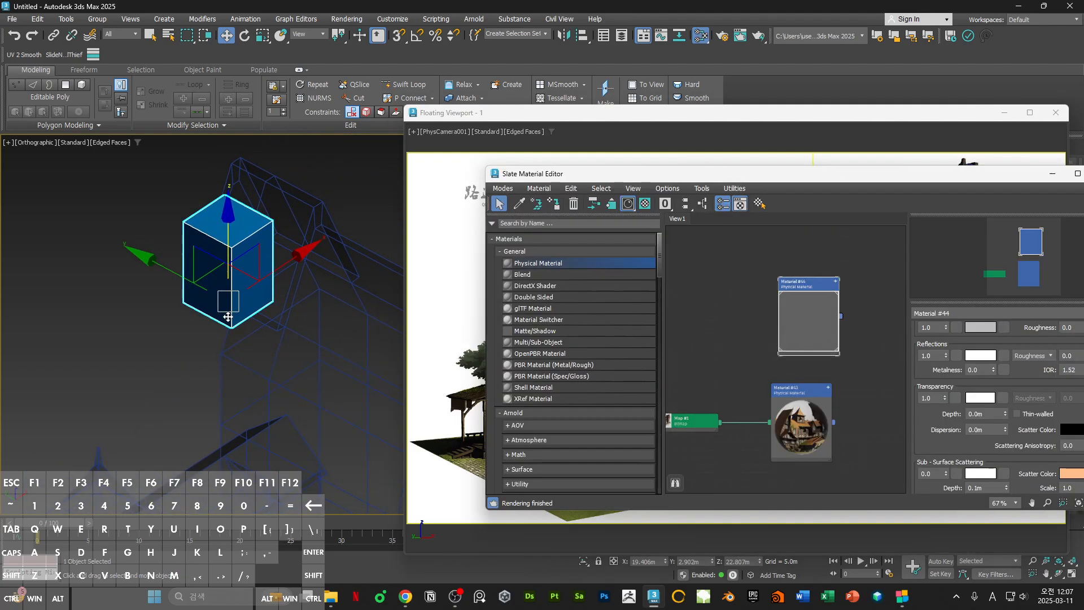
click(557, 207)
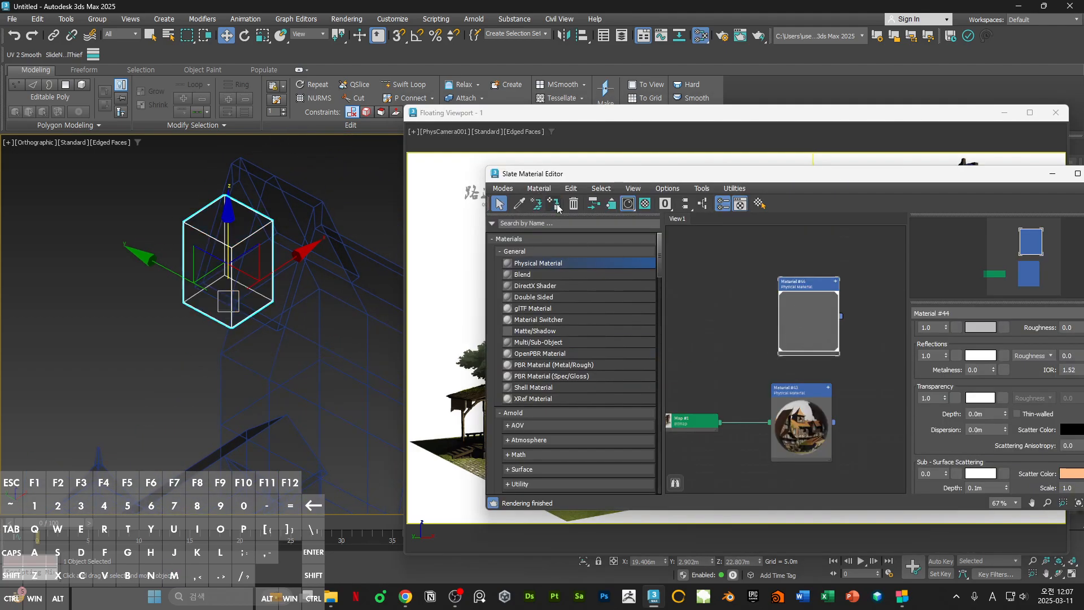
key(m)
- Hide all unselected objects so only the new box remains over the concept image
mouse_move(218, 321)
middle_down()
mouse_move(225, 367)
mouse_move(212, 333)
middle_up()
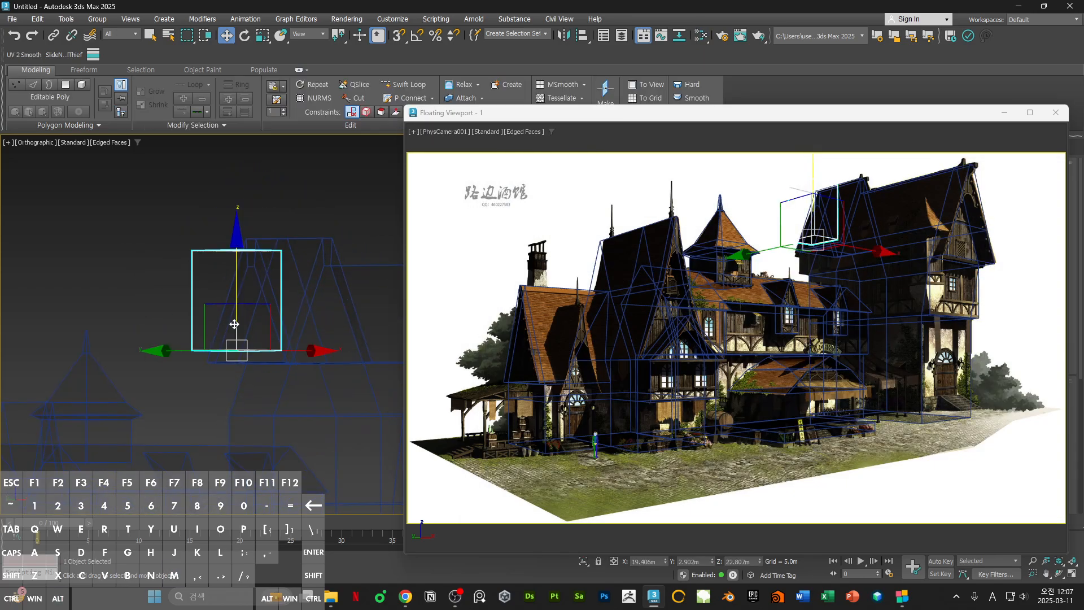
right_click(787, 260)
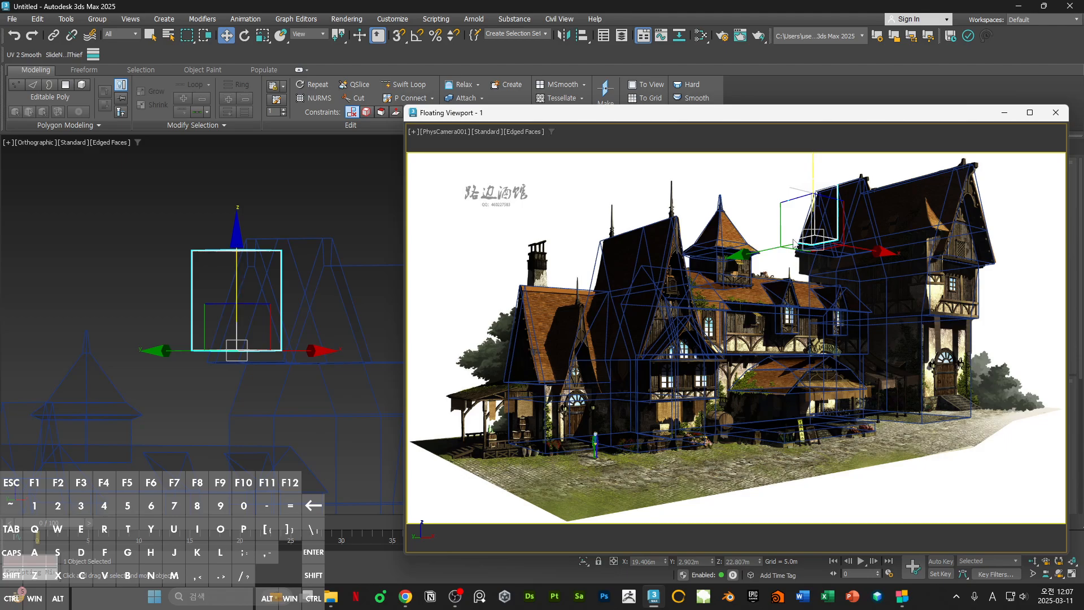
right_click(794, 243)
click(641, 306)
right_click(803, 211)
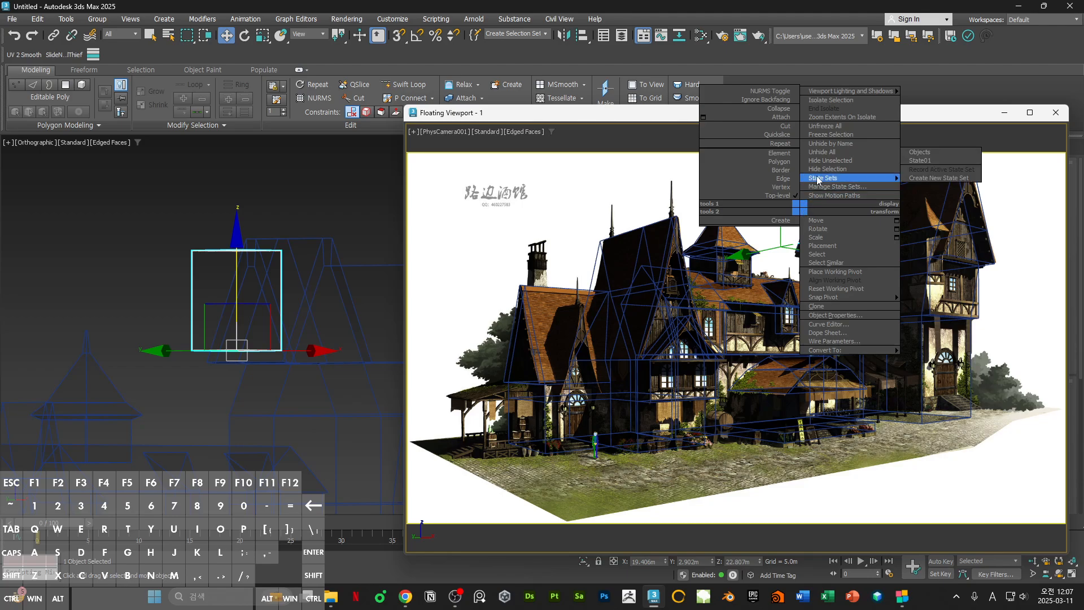
click(845, 163)
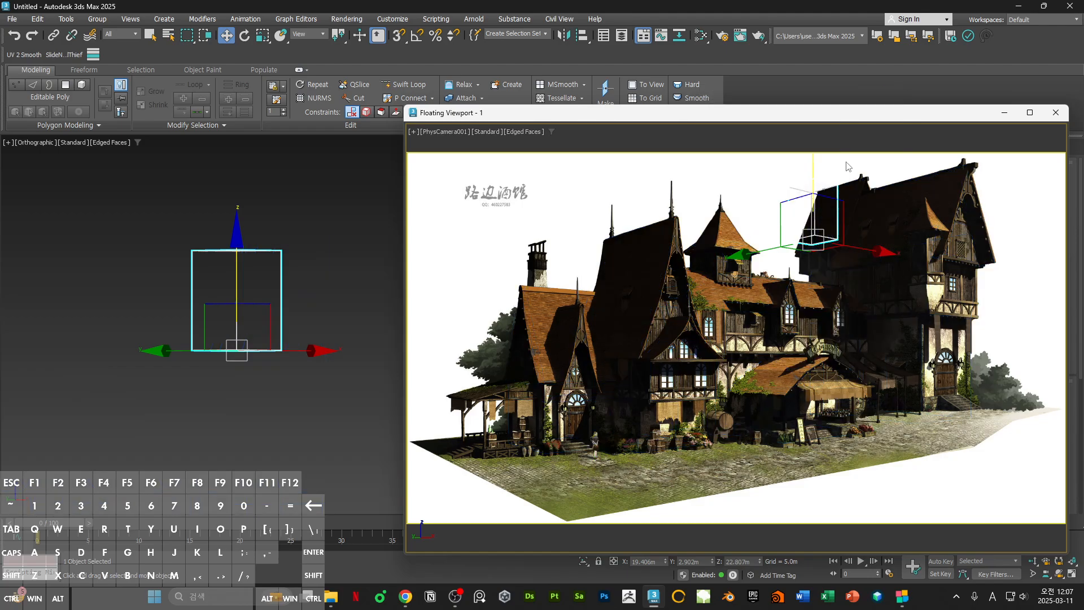
- Lower the new box and its bottom face to match the small projecting bay at the tall house's rear
double_click(851, 117)
click(708, 203)
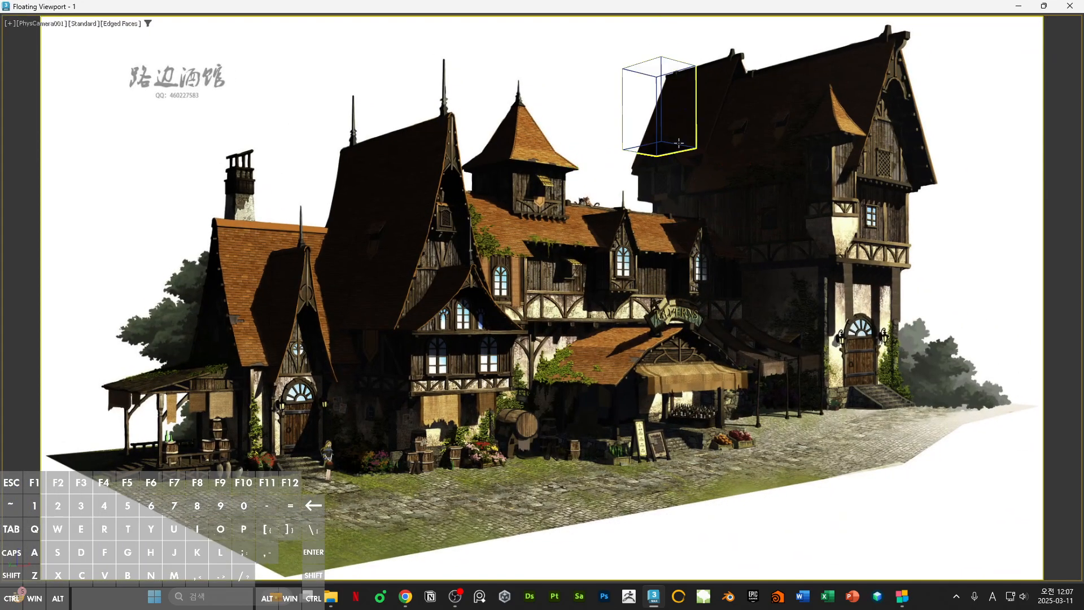
drag(678, 144, 690, 211)
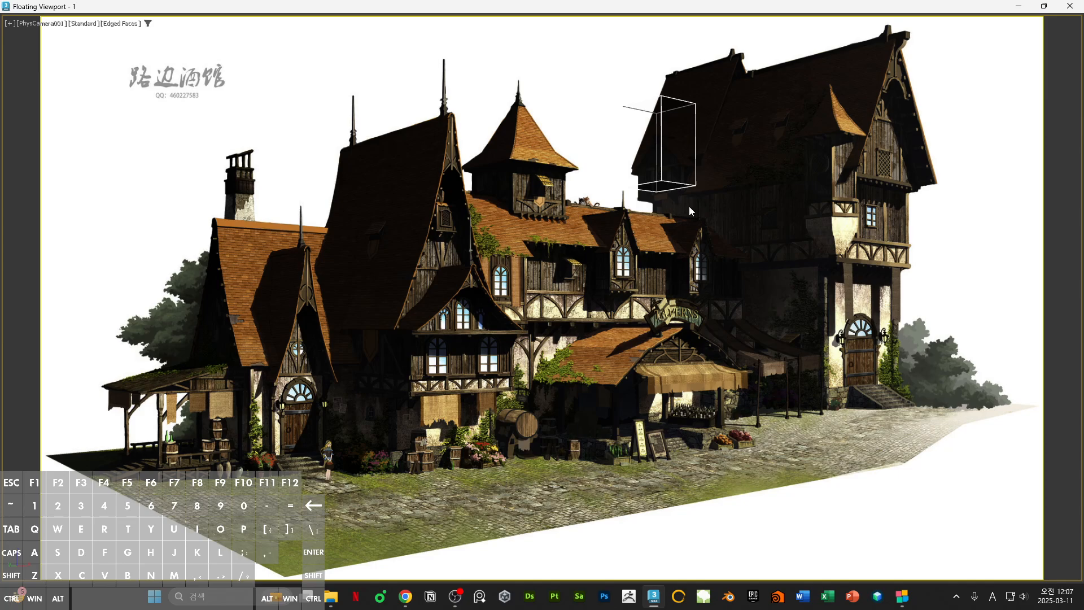
click(664, 185)
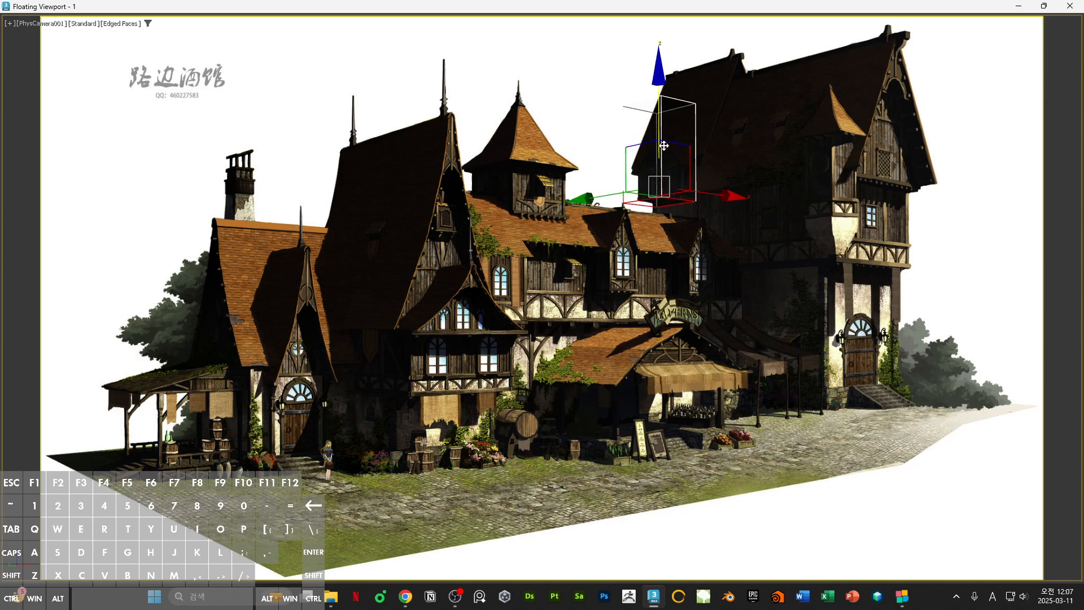
- Adjust the box's side faces to match the projecting bay's outline in the concept image
click(717, 168)
click(681, 160)
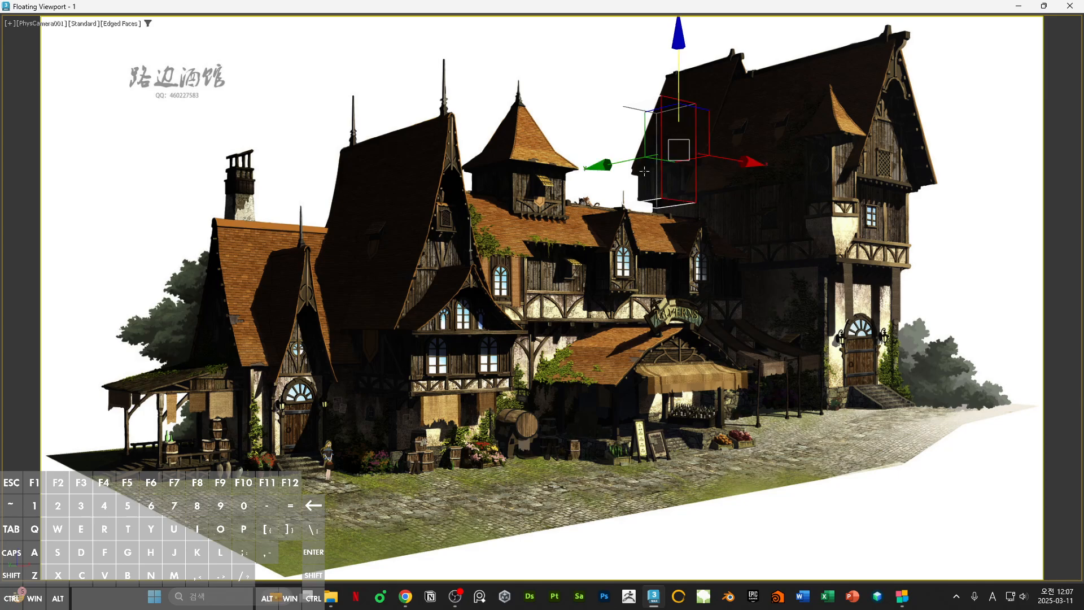
drag(664, 152, 604, 169)
double_click(631, 176)
key(ctrl+z)
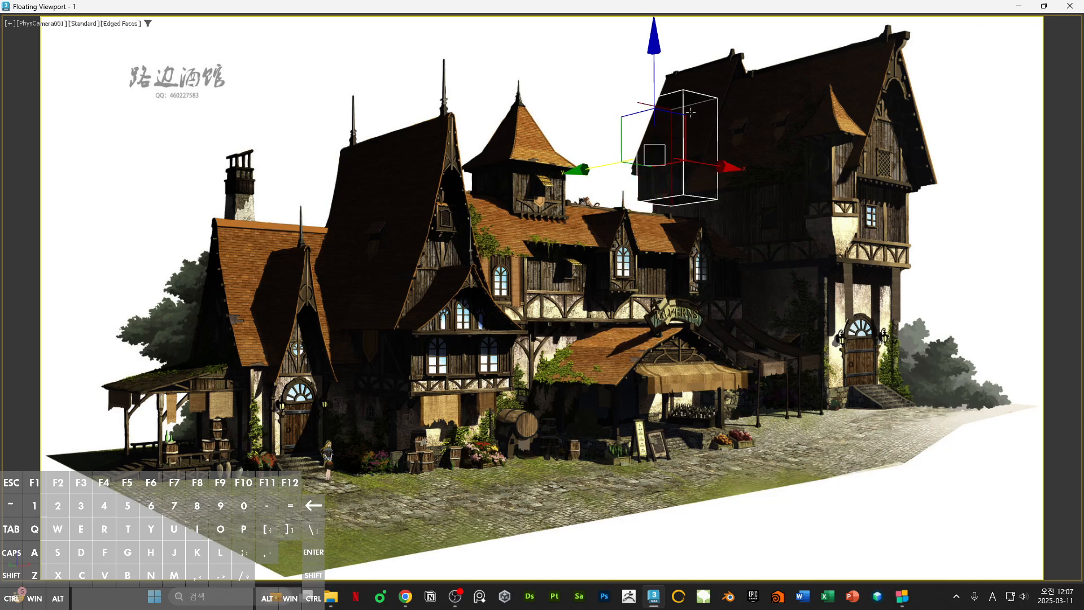
- Lower the box's top face to the bay's eave height, and extrude it upward for the roof volume
double_click(672, 108)
click(669, 98)
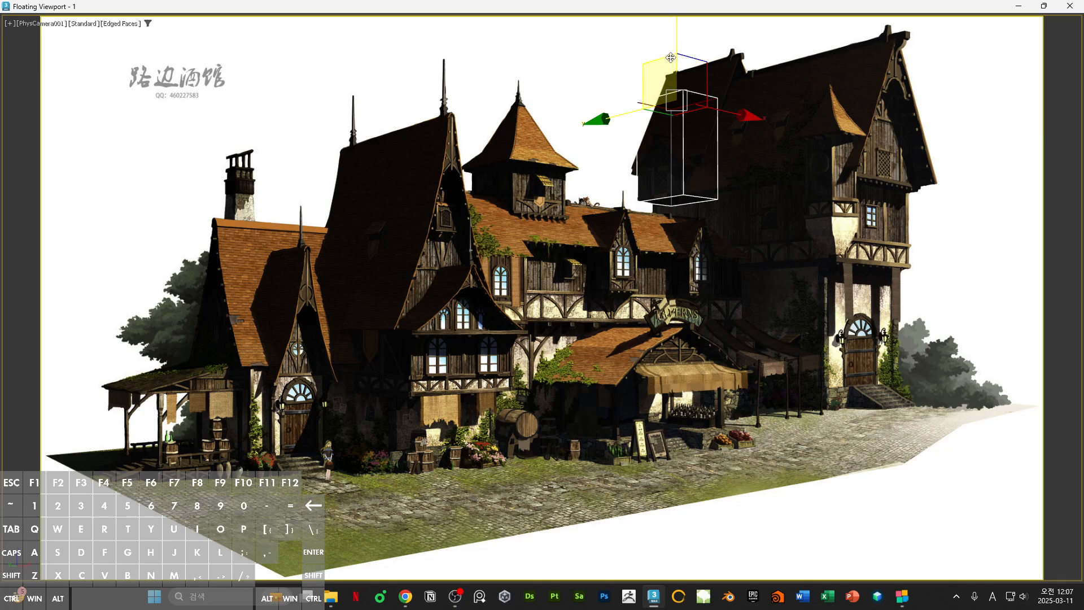
drag(674, 49, 732, 225)
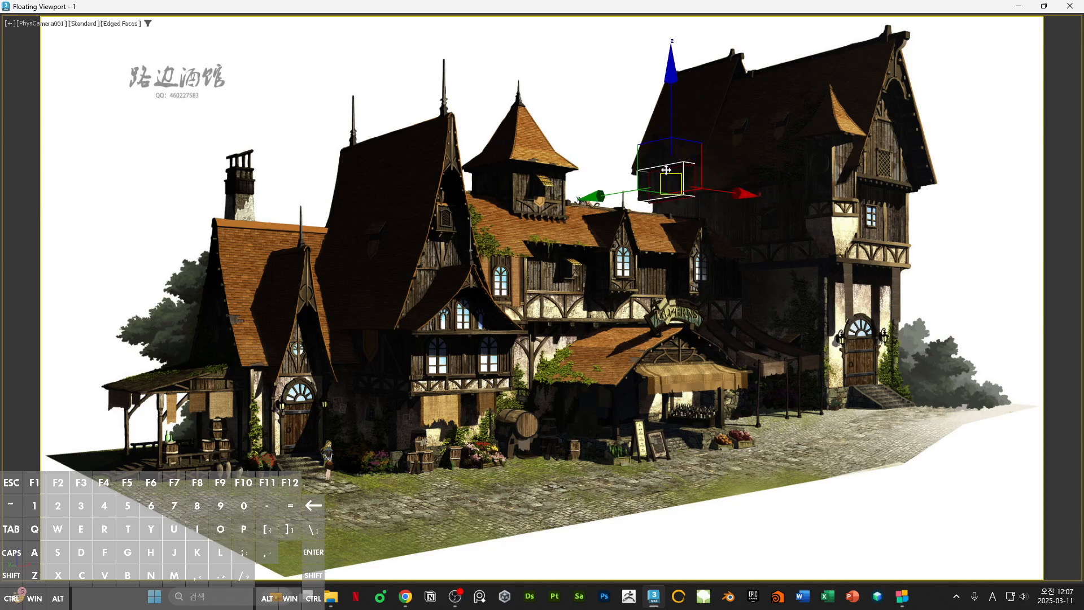
drag(666, 169, 667, 153)
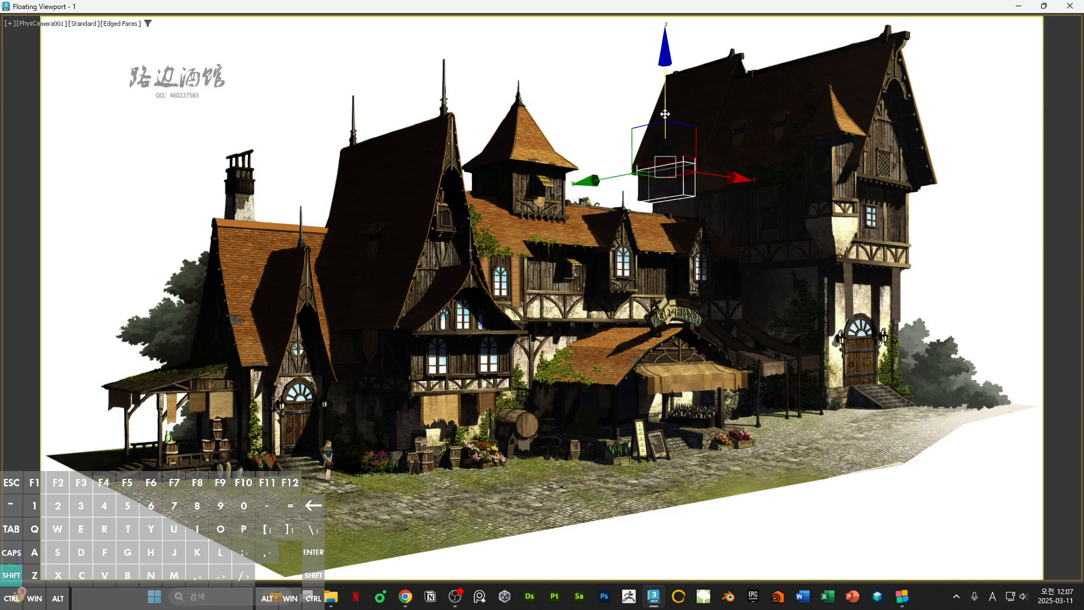
shift+drag(665, 114, 665, 61)
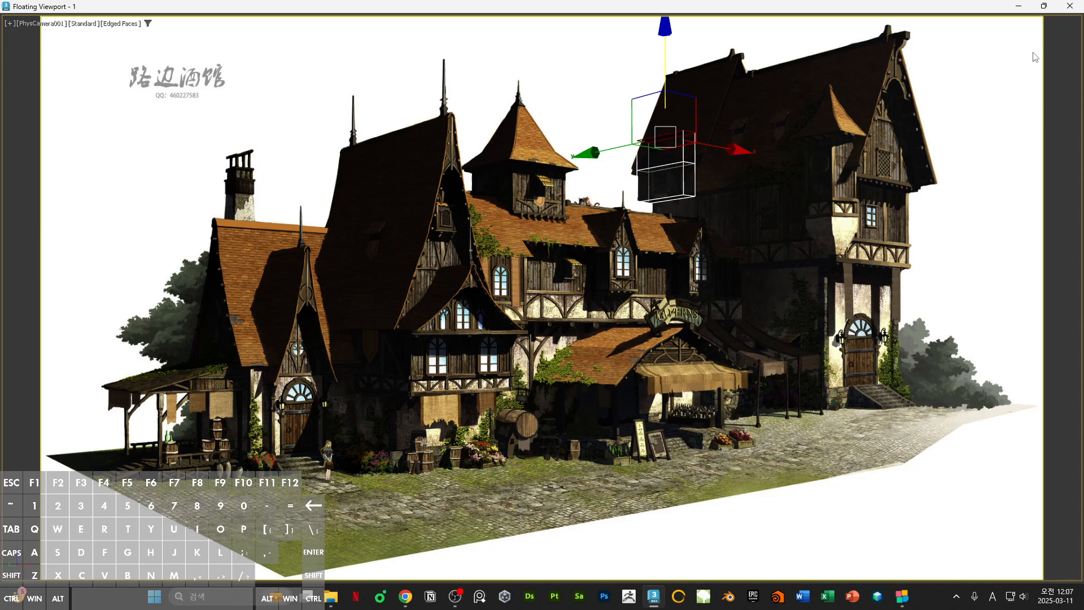
- Collapse the box's two long upper edges to their midpoints to form a gable roof
click(1044, 6)
alt+middle_drag(314, 404, 367, 432)
key(2)
click(260, 344)
ctrl+click(273, 333)
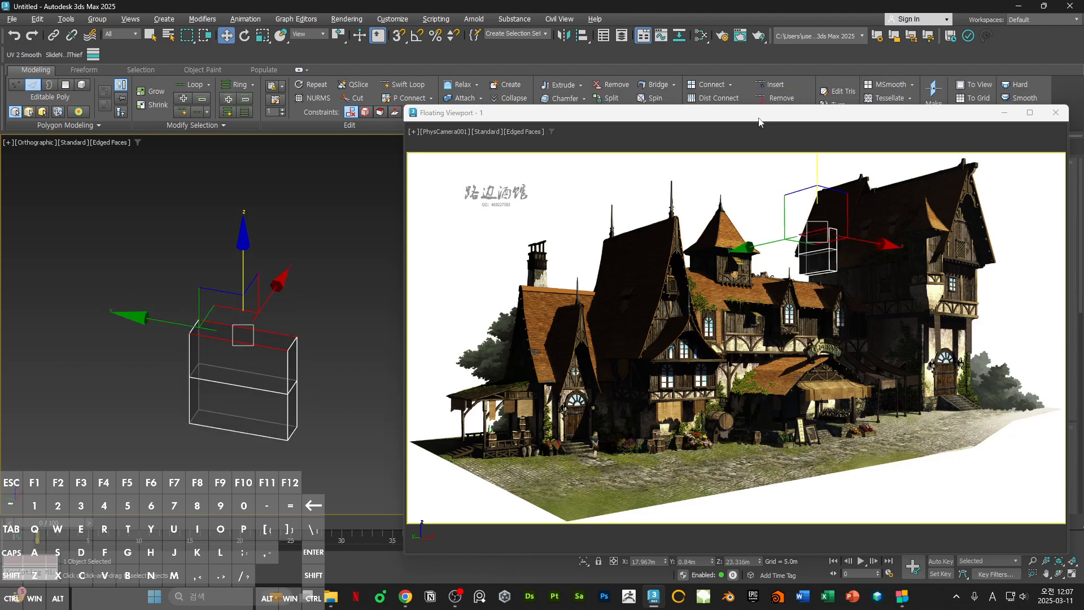
drag(770, 116, 746, 216)
click(934, 229)
click(289, 344)
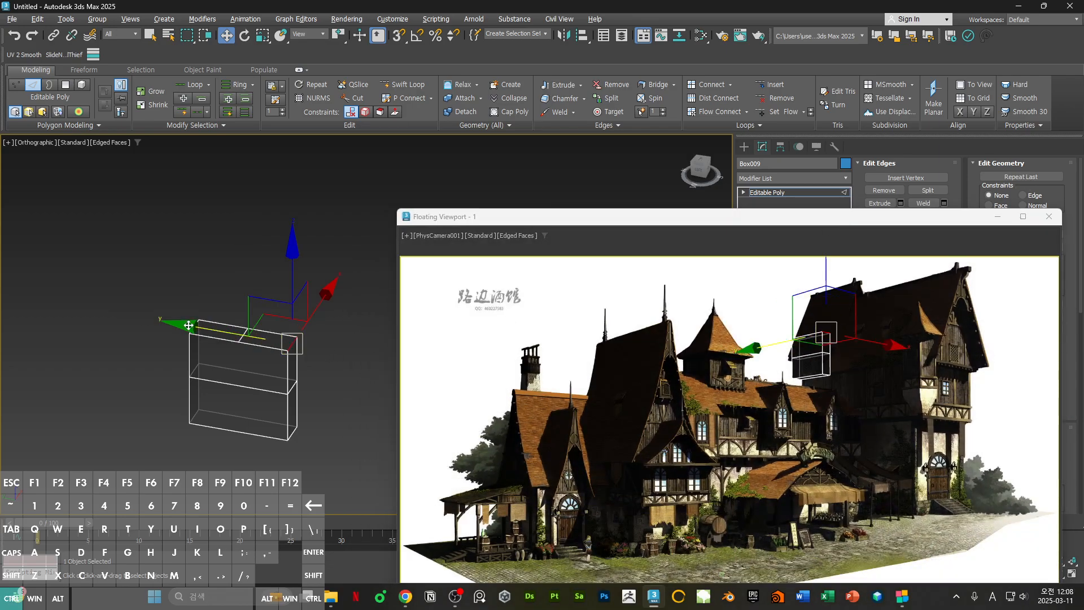
ctrl+click(192, 327)
key(ctrl+BackSpace)
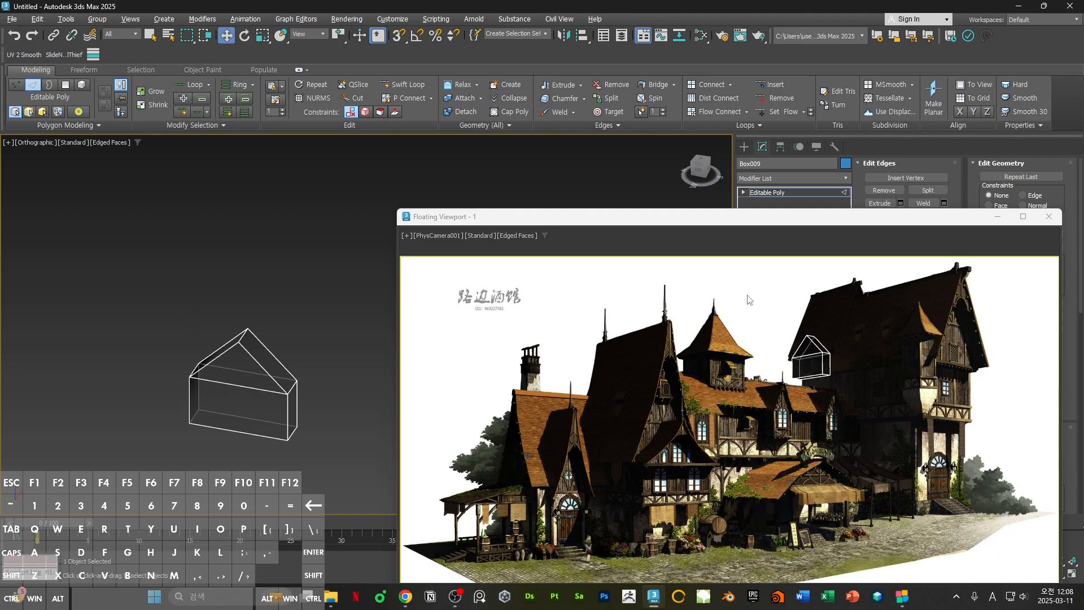
- Check the gabled box against the concept image, and unhide all scene objects
double_click(785, 218)
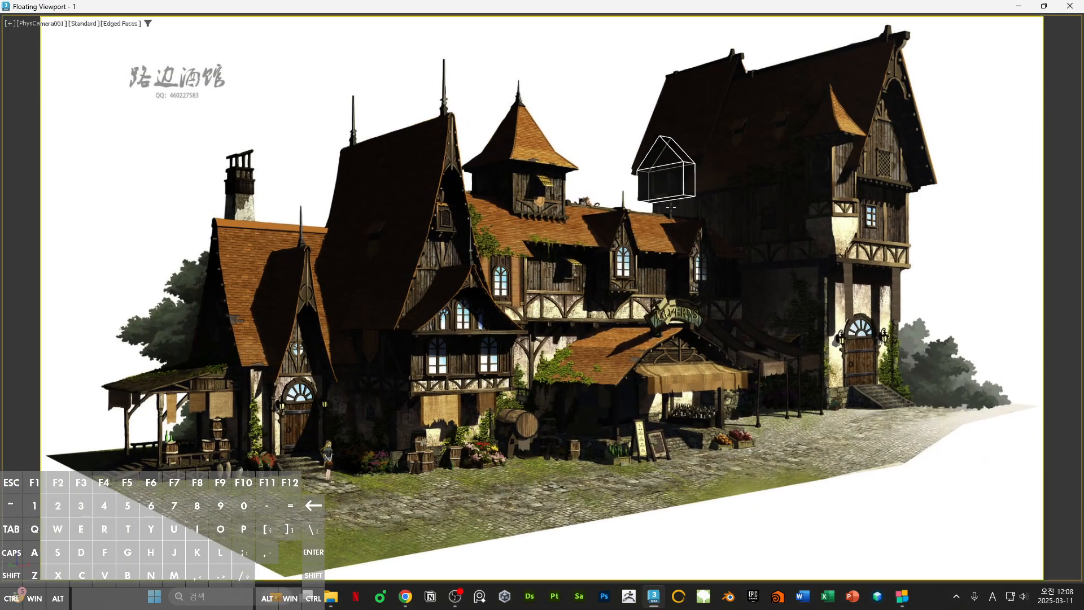
click(665, 162)
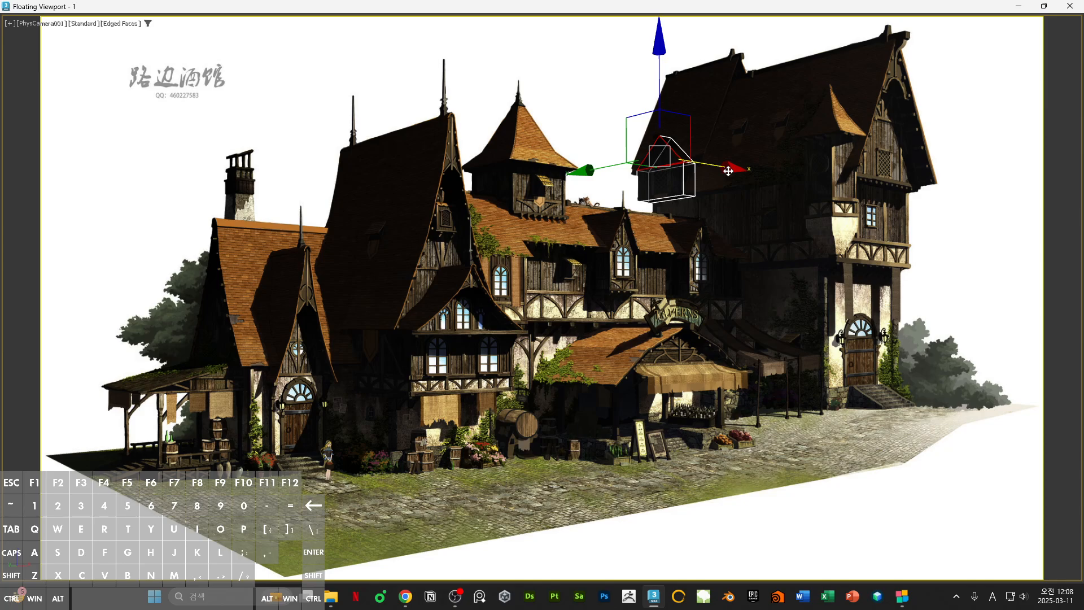
click(723, 225)
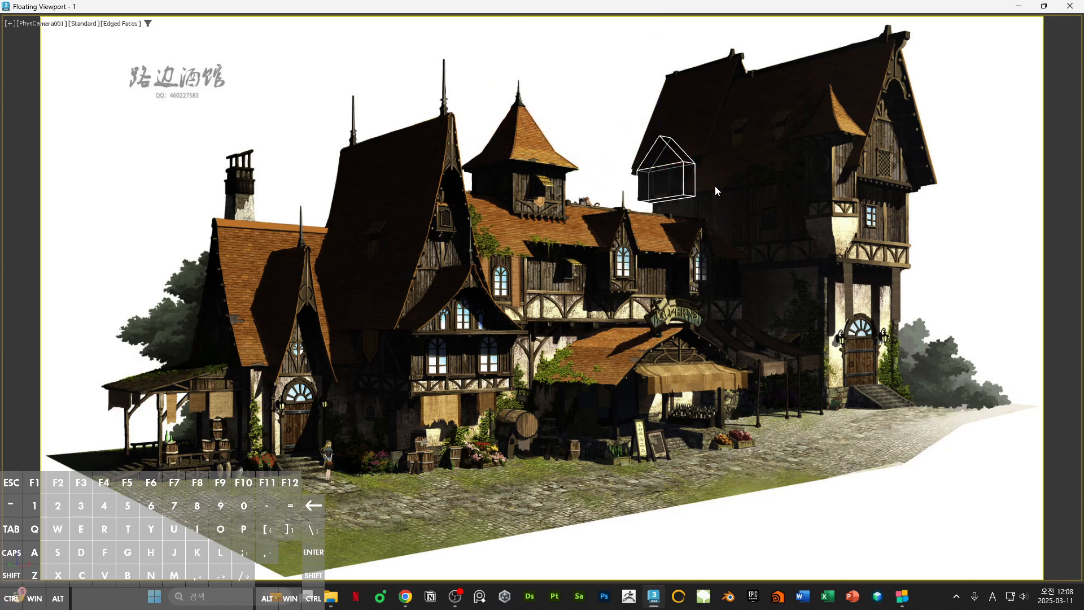
double_click(668, 12)
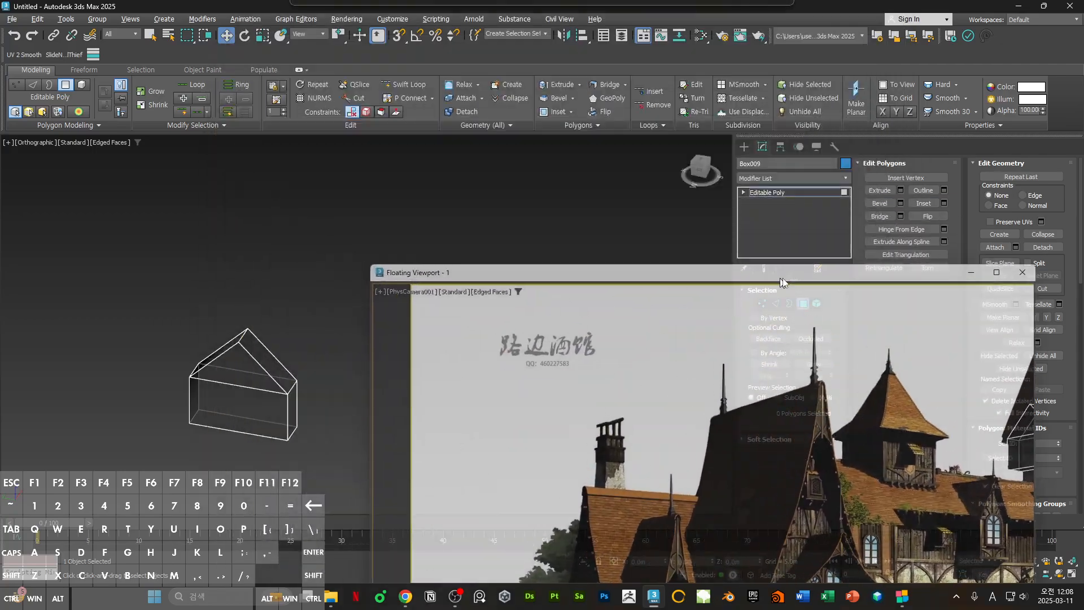
key(4)
alt+middle_drag(254, 289, 291, 307)
click(311, 294)
right_click(310, 293)
click(337, 253)
click(276, 320)
- Move the inner end vertex of the bay's roof ridge along X into the tall house's roof
scroll(270, 316, up, 5)
key(1)
click(257, 281)
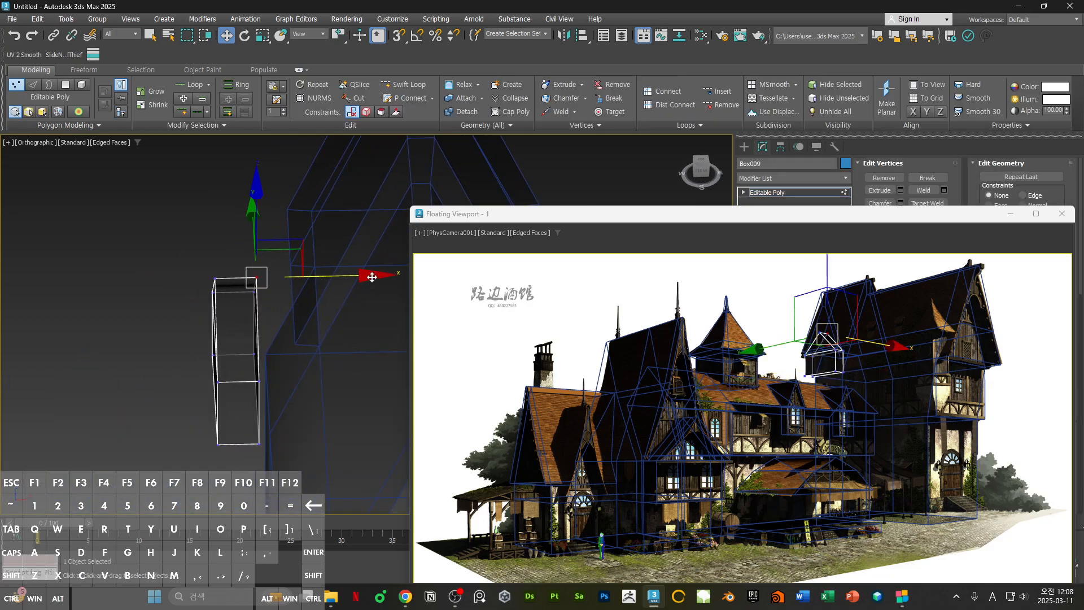
drag(373, 276, 484, 290)
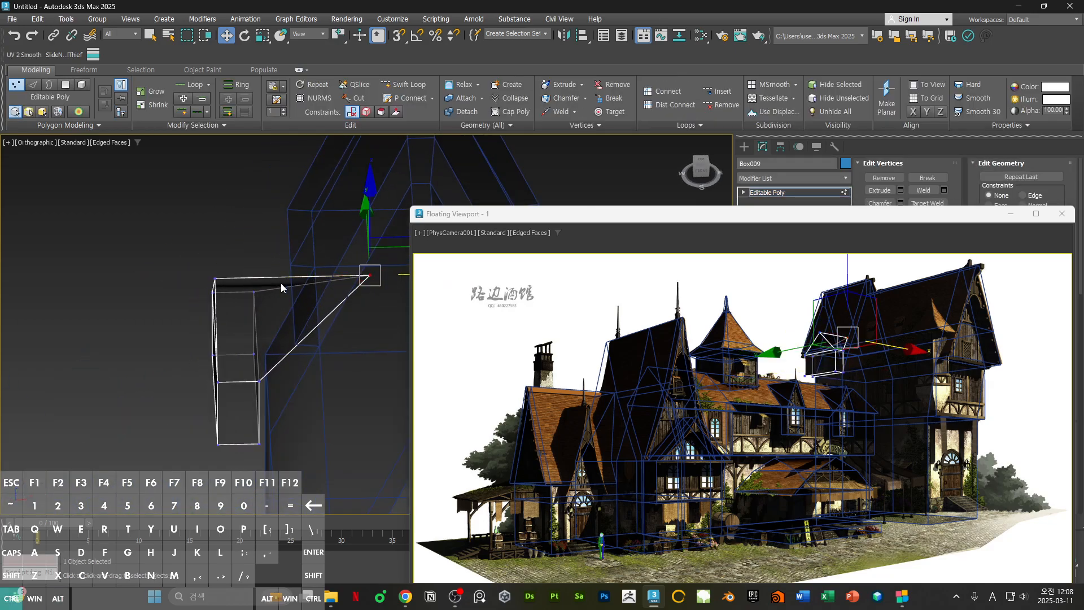
- Move the bay's inner wall vertices toward the tall house to close the gap, and leave vertex editing
scroll(284, 290, down, 3)
alt+middle_drag(284, 318, 287, 299)
drag(260, 264, 294, 402)
drag(326, 347, 379, 348)
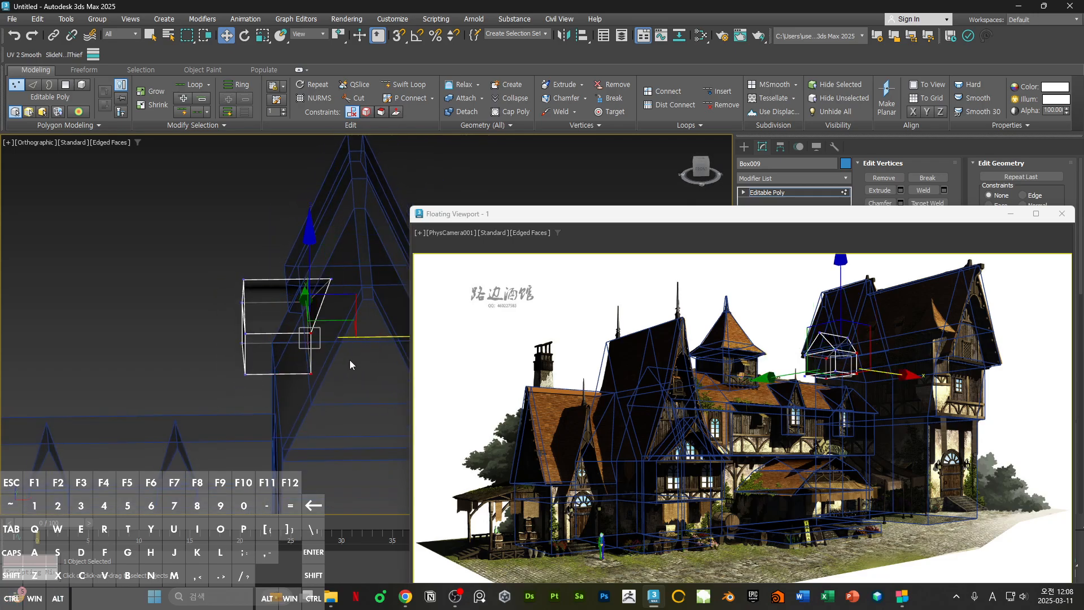
alt+middle_drag(351, 363, 325, 356)
drag(330, 347, 287, 376)
drag(375, 363, 348, 361)
alt+middle_drag(302, 329, 319, 340)
key(1)
click(201, 283)
- Examine the whole blockout and the tall house's new bay from several directions
scroll(201, 283, down, 4)
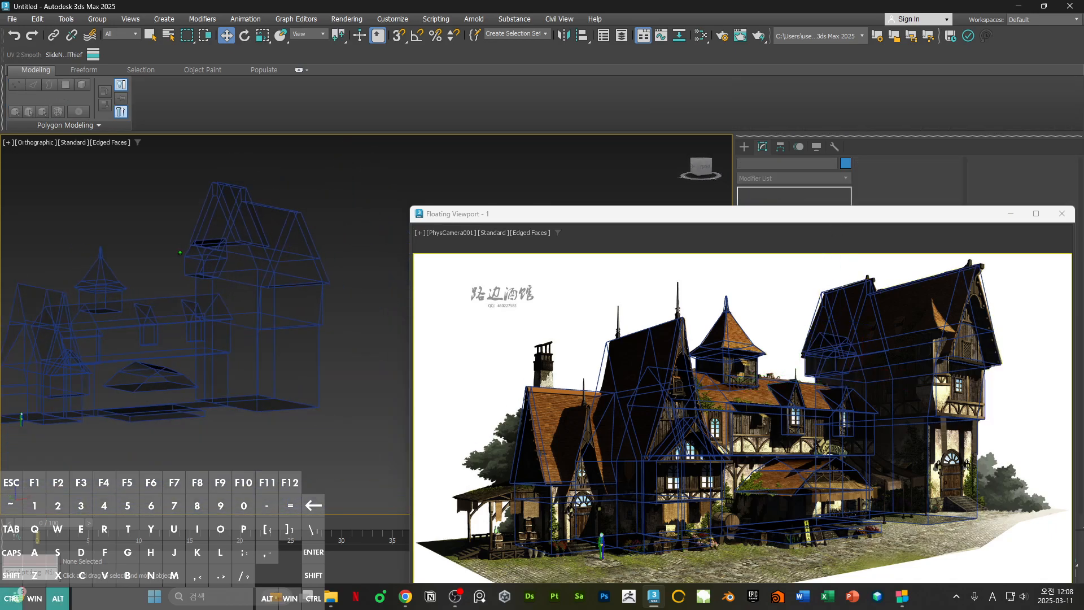
alt+middle_drag(201, 283, 0, 322)
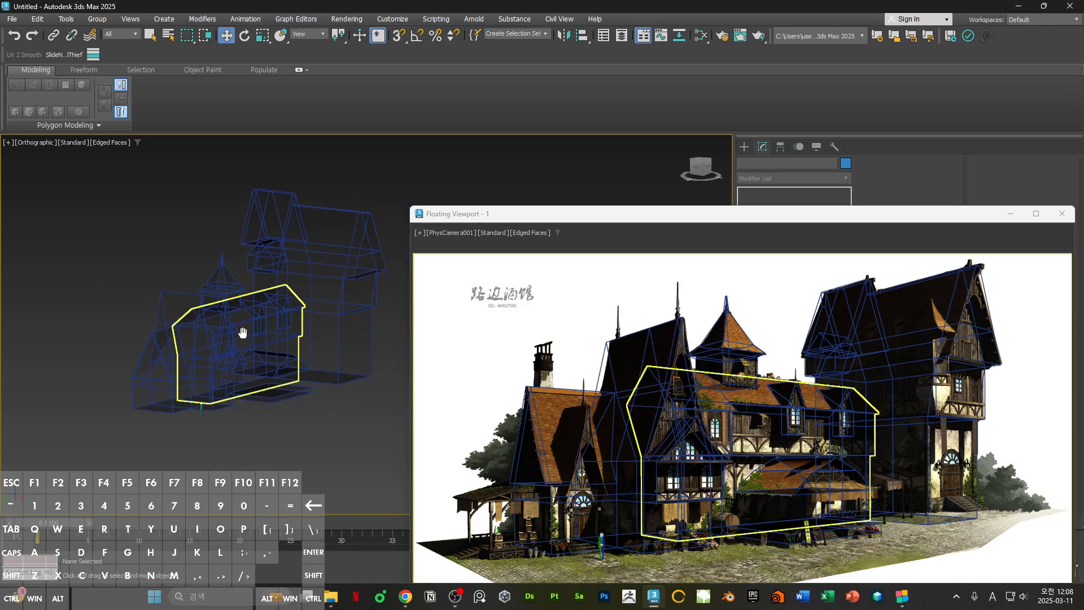
alt+middle_drag(241, 314, 198, 298)
click(327, 323)
scroll(271, 277, up, 3)
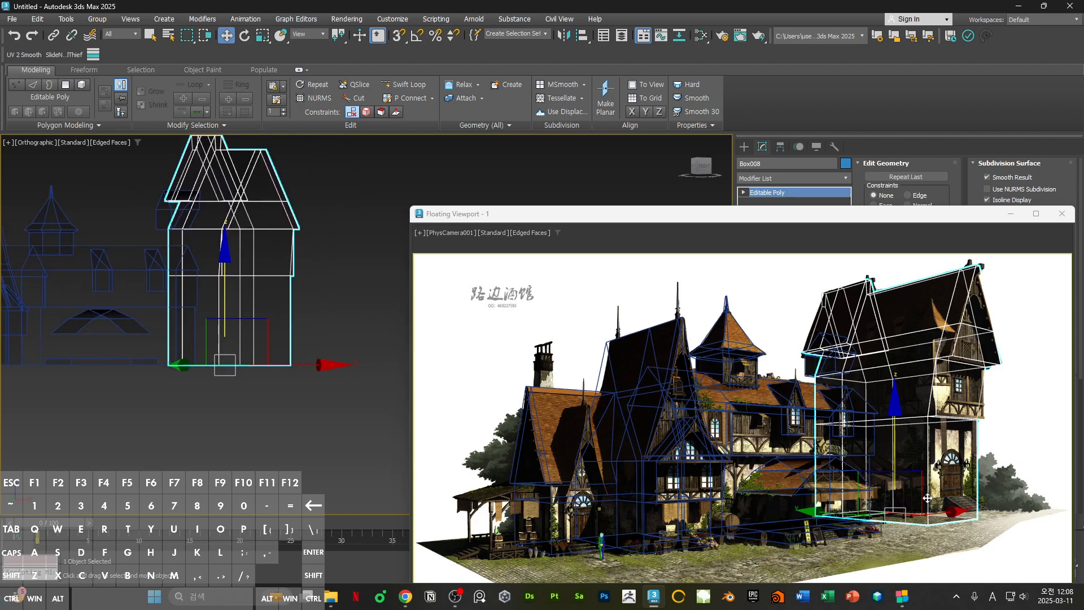
mouse_move(283, 353)
alt+middle_down()
mouse_move(316, 357)
mouse_move(283, 373)
alt+middle_up()
click(284, 374)
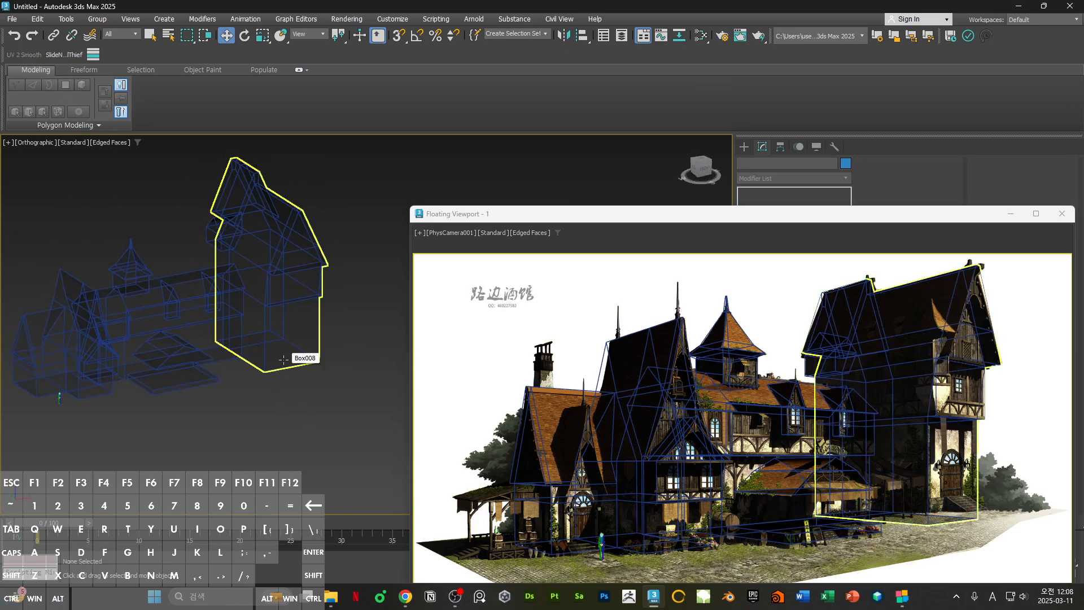
alt+middle_drag(284, 359, 248, 359)
middle_drag(235, 323, 221, 315)
- Set the transparency of Material #44 to 0.0 to display the blockout as solid
key(m)
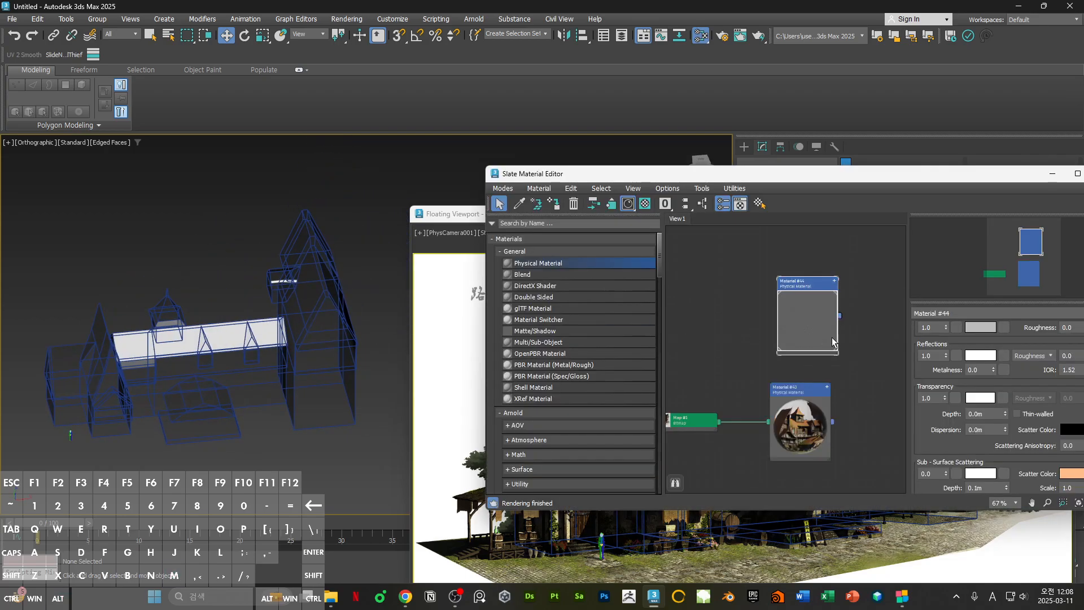
right_click(945, 400)
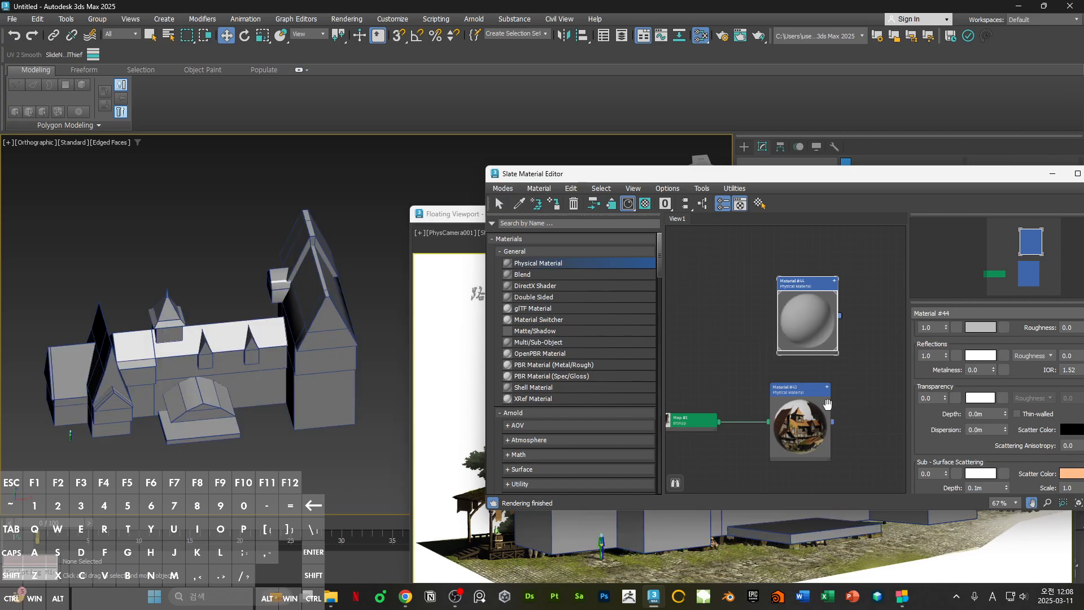
key(m)
middle_drag(280, 317, 256, 279)
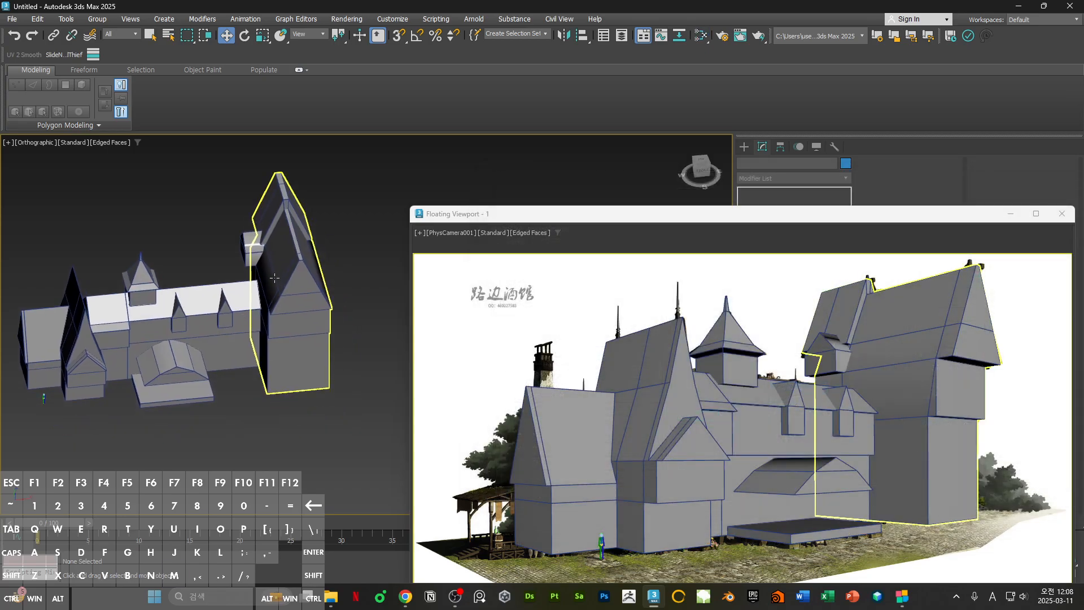
- Compare the enlarged solid blockout with the concept image, toggling See-Through display for all objects on and off
drag(886, 218, 740, 174)
double_click(741, 174)
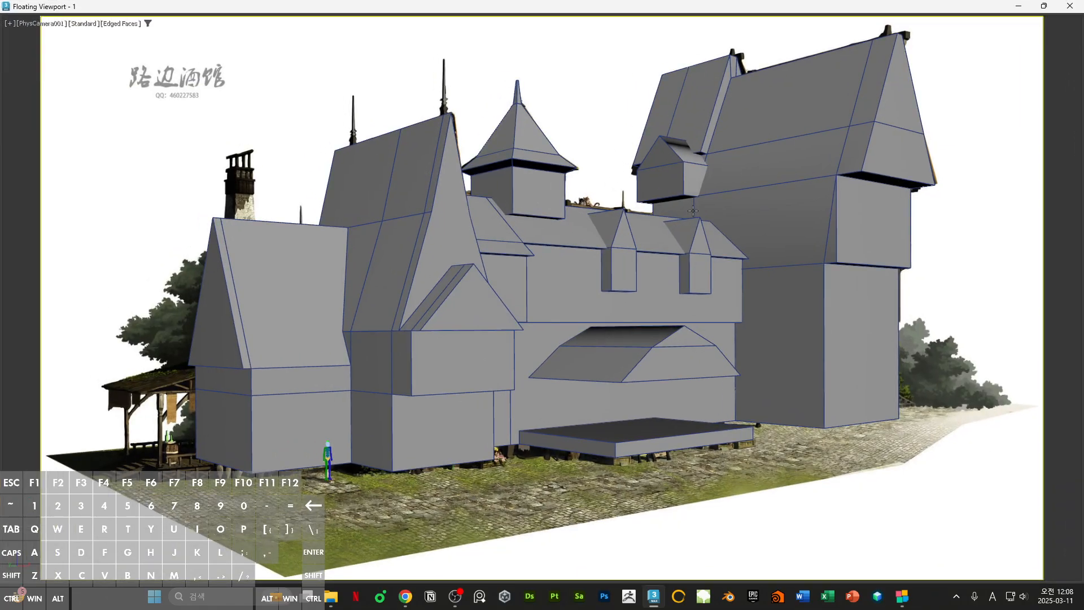
key(ctrl+a)
key(alt+x)
click(263, 134)
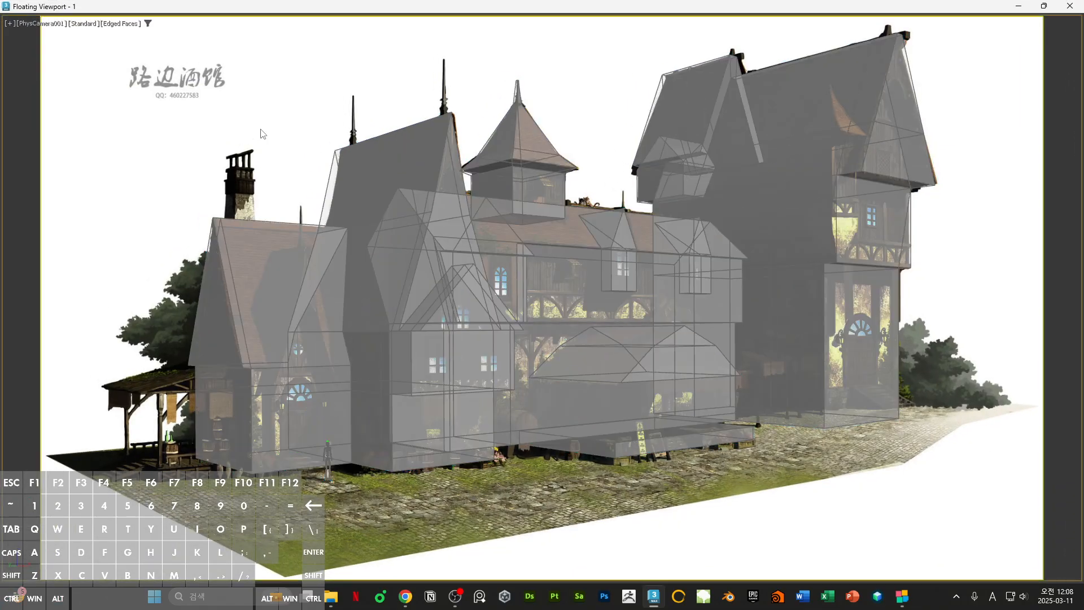
key(ctrl+a)
key(alt+x)
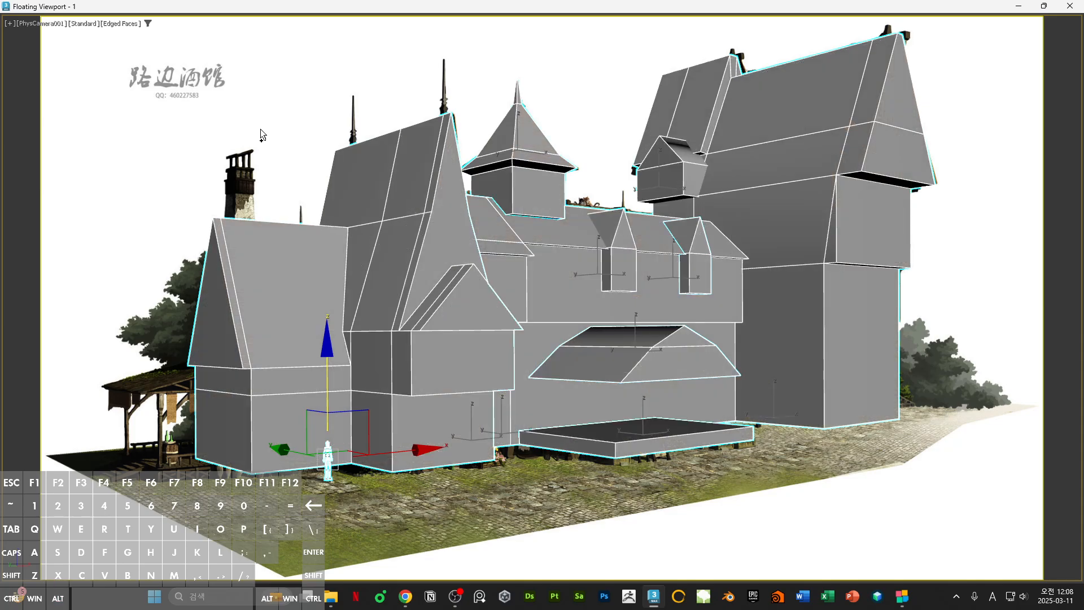
click(231, 148)
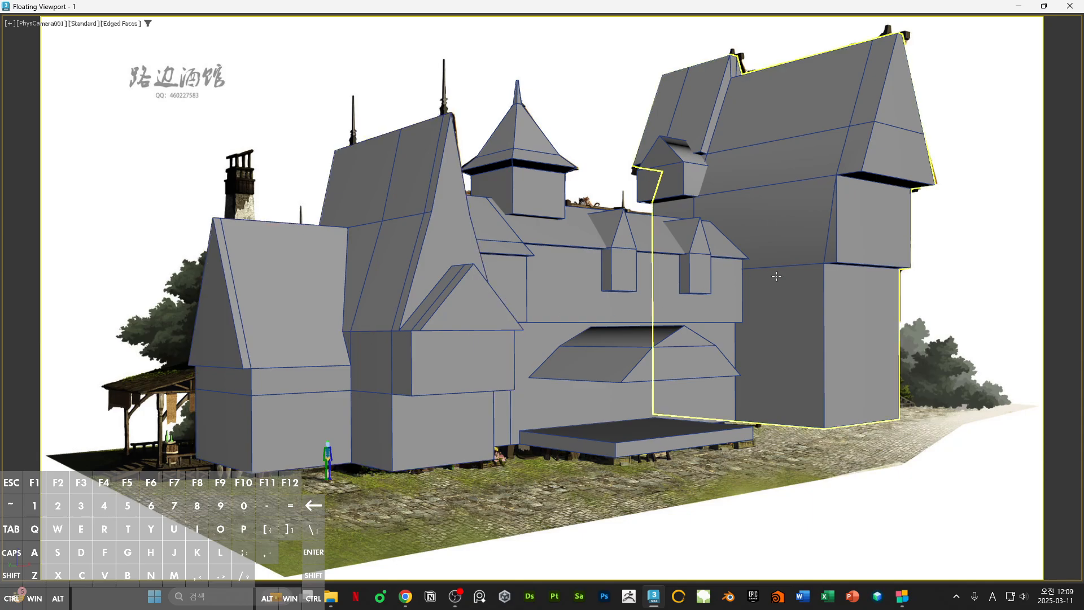
- Set the transparency of Material #44 back to 1.0 and close the material editor
double_click(660, 7)
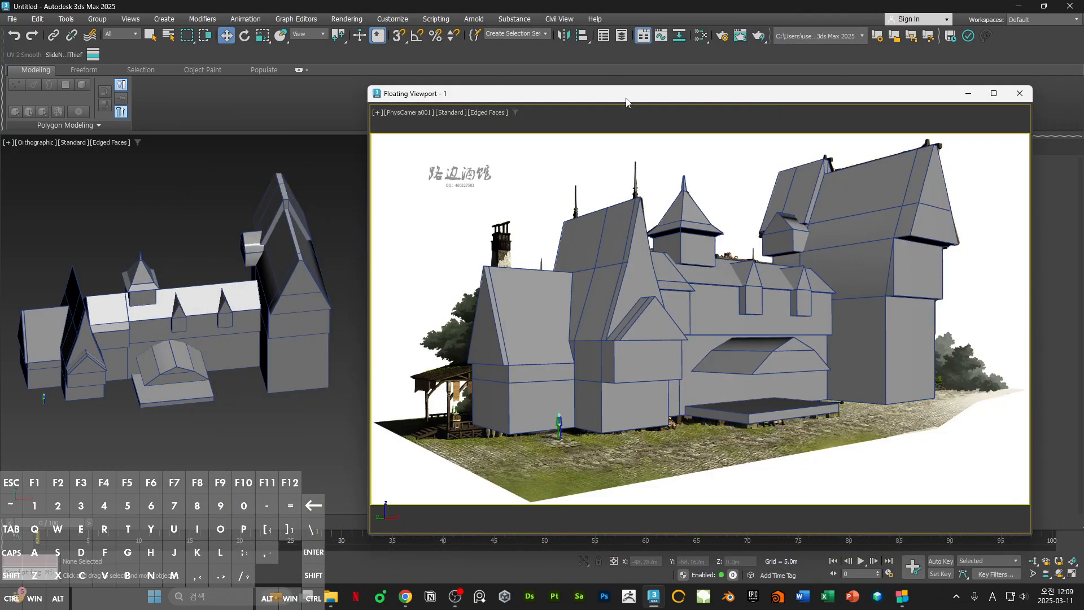
drag(625, 102, 664, 106)
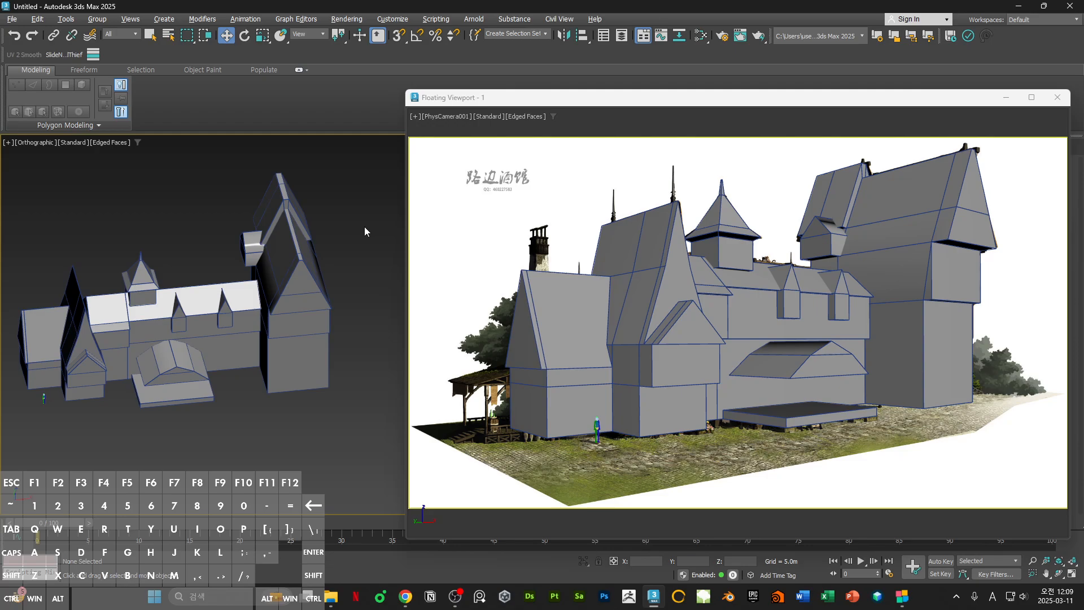
key(m)
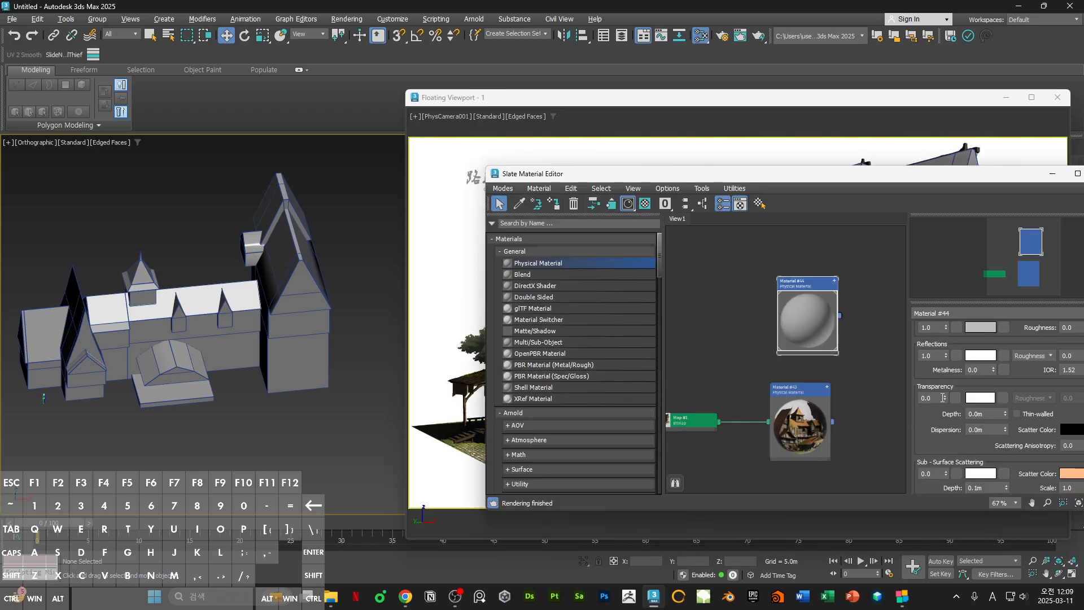
drag(943, 398, 850, 388)
text(1)
key(Return)
middle_click(850, 388)
key(m)
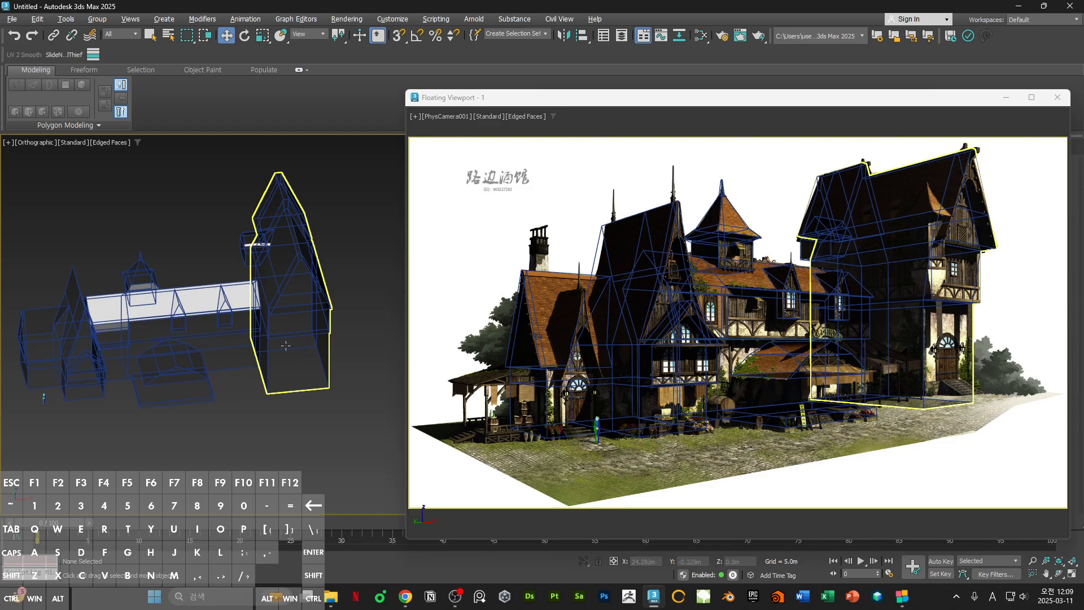
- Draw a new box in the Front view over the tall house's left wall edge, just below its roof
alt+middle_drag(166, 364, 262, 377)
middle_drag(302, 365, 374, 363)
drag(830, 113, 882, 247)
drag(706, 230, 739, 340)
click(744, 147)
click(763, 221)
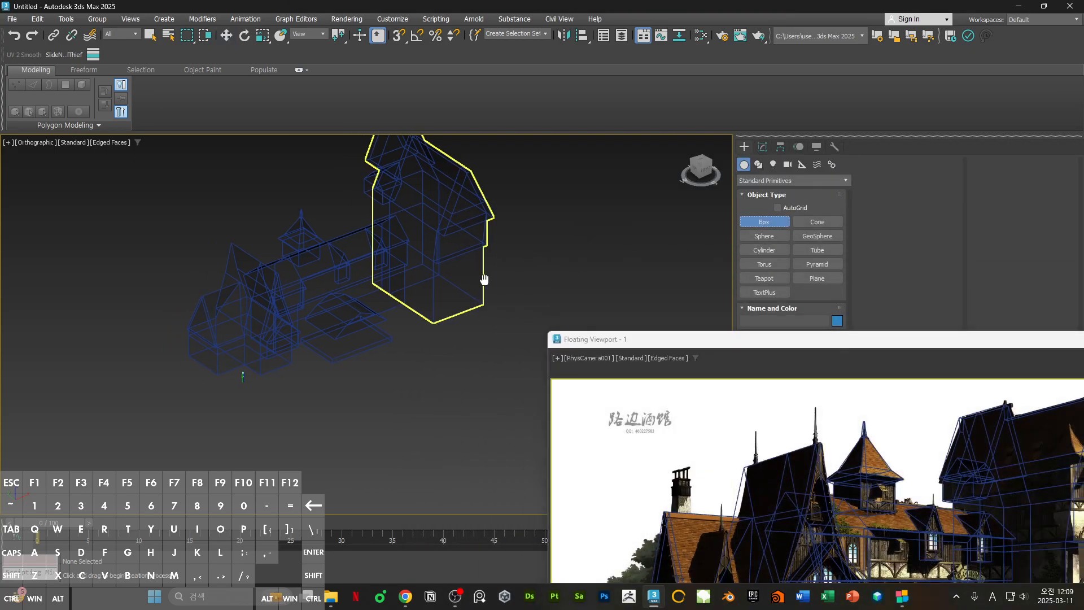
key(t)
key(f)
scroll(464, 282, down, 3)
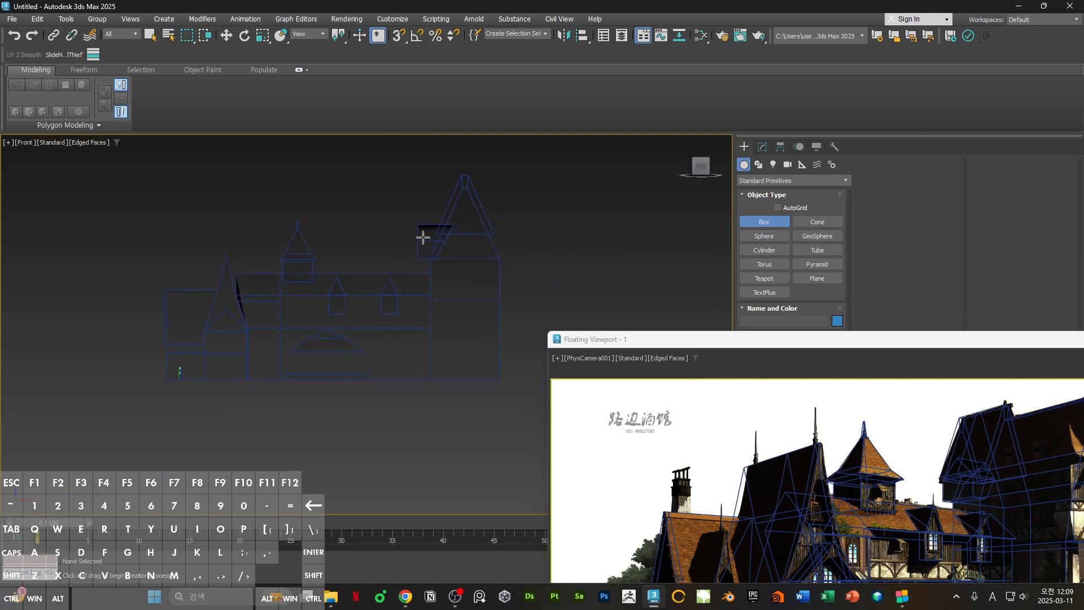
drag(423, 236, 444, 302)
click(449, 229)
- Convert the new box to Editable Poly and assign the transparent Material #44 to it
key(w)
alt+middle_drag(453, 209, 496, 222)
right_click(494, 220)
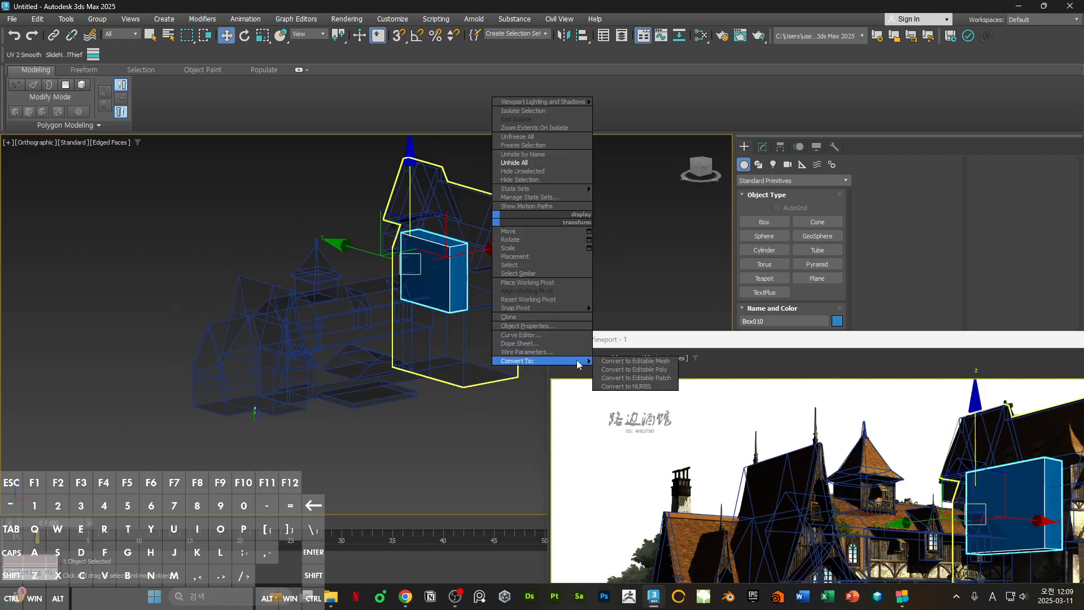
click(607, 367)
drag(607, 339, 468, 138)
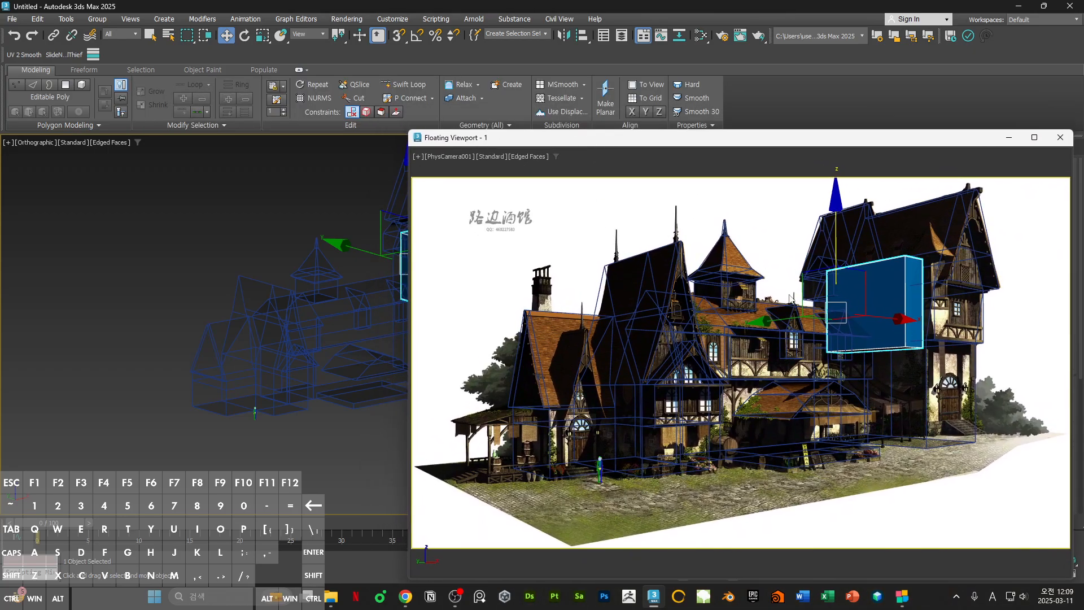
key(m)
drag(805, 180, 445, 241)
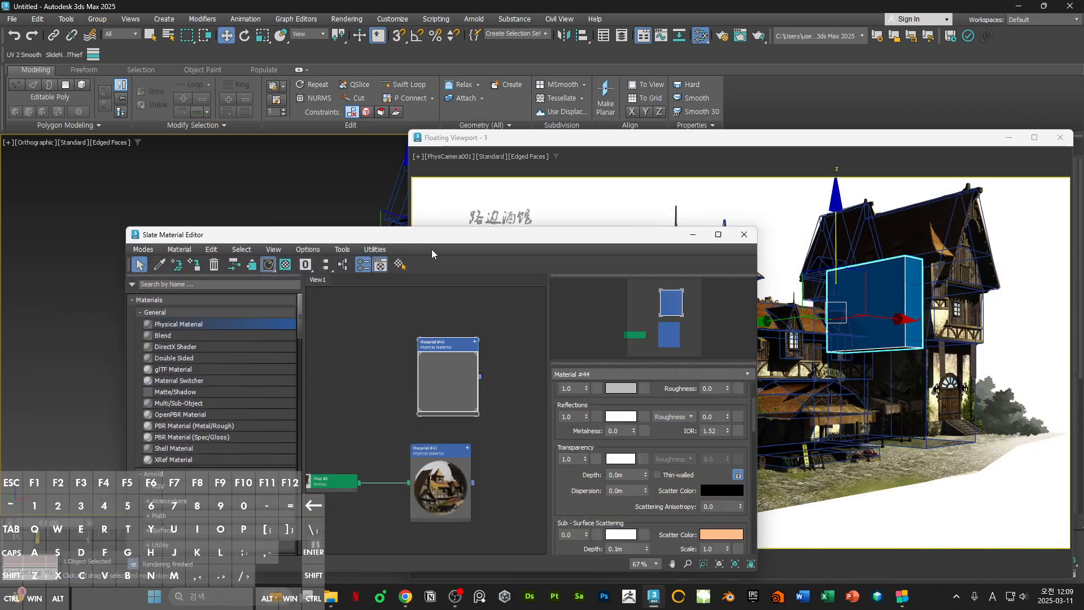
click(196, 268)
key(m)
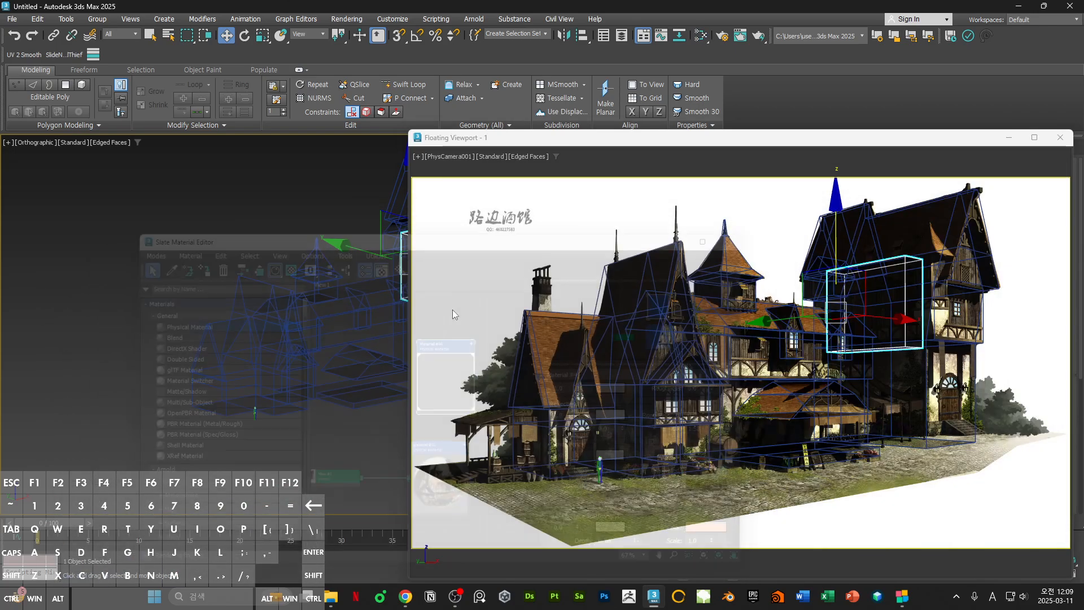
- Pull the box's front face forward to reach the small turret on the tall house in the concept image
middle_drag(370, 316, 217, 326)
key(4)
click(309, 287)
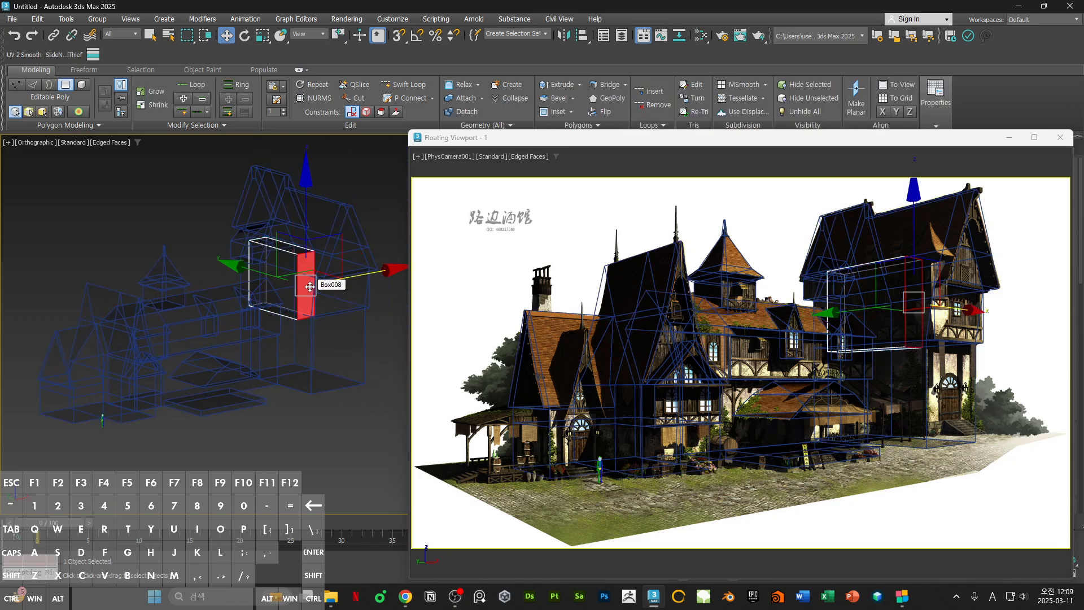
scroll(310, 287, up, 3)
drag(238, 267, 269, 276)
alt+middle_drag(333, 293, 259, 289)
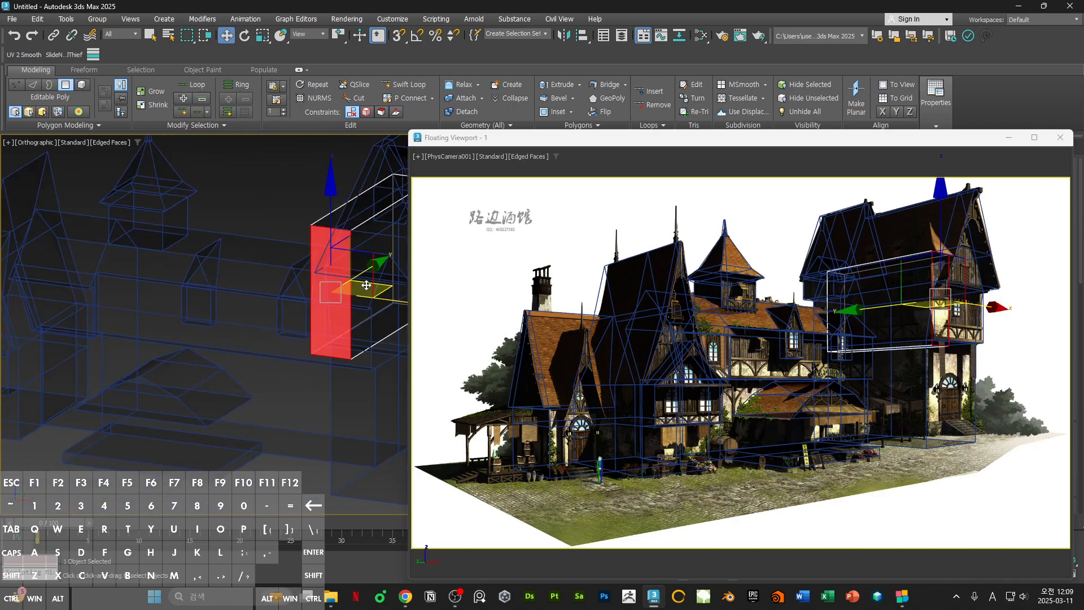
- Raise the box's bottom face and move its rear face forward, shortening the box to the small turret's size
click(394, 280)
middle_drag(398, 279, 351, 292)
click(347, 304)
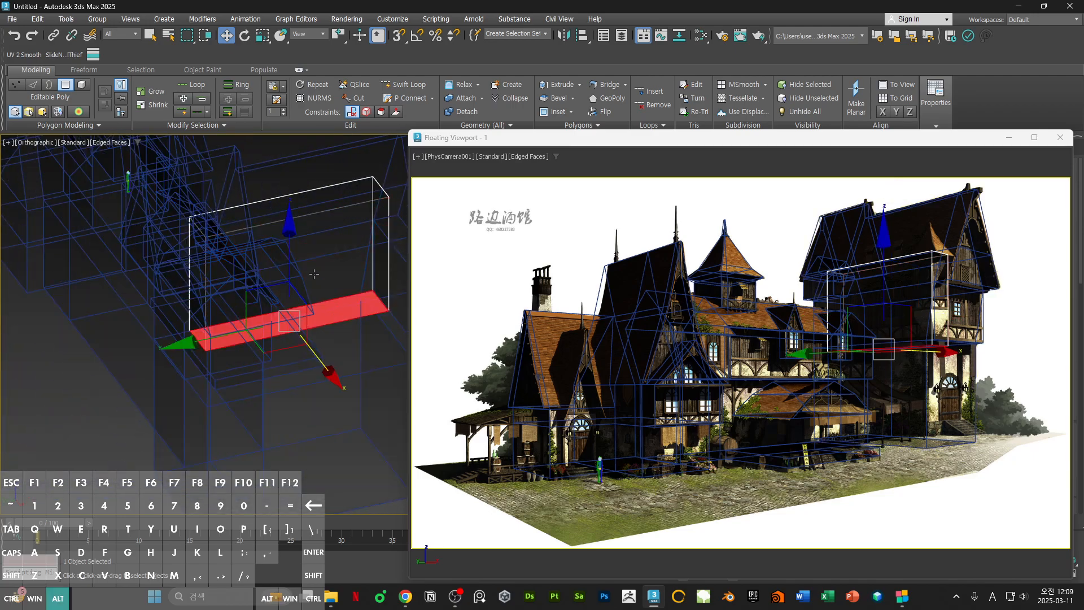
drag(290, 249, 295, 204)
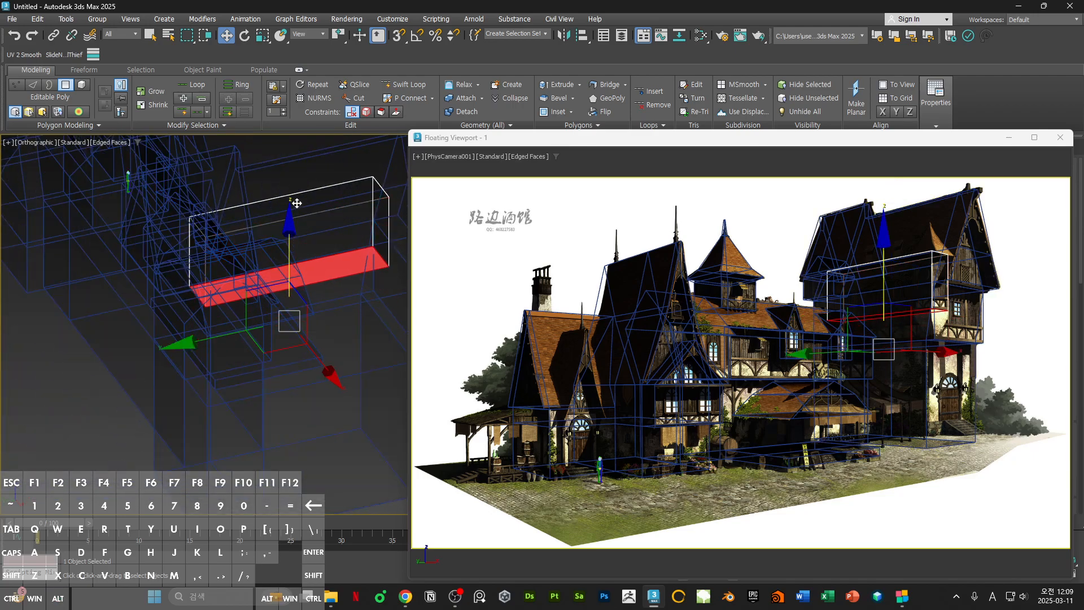
alt+middle_drag(298, 211, 433, 322)
click(283, 300)
alt+middle_drag(284, 298, 175, 303)
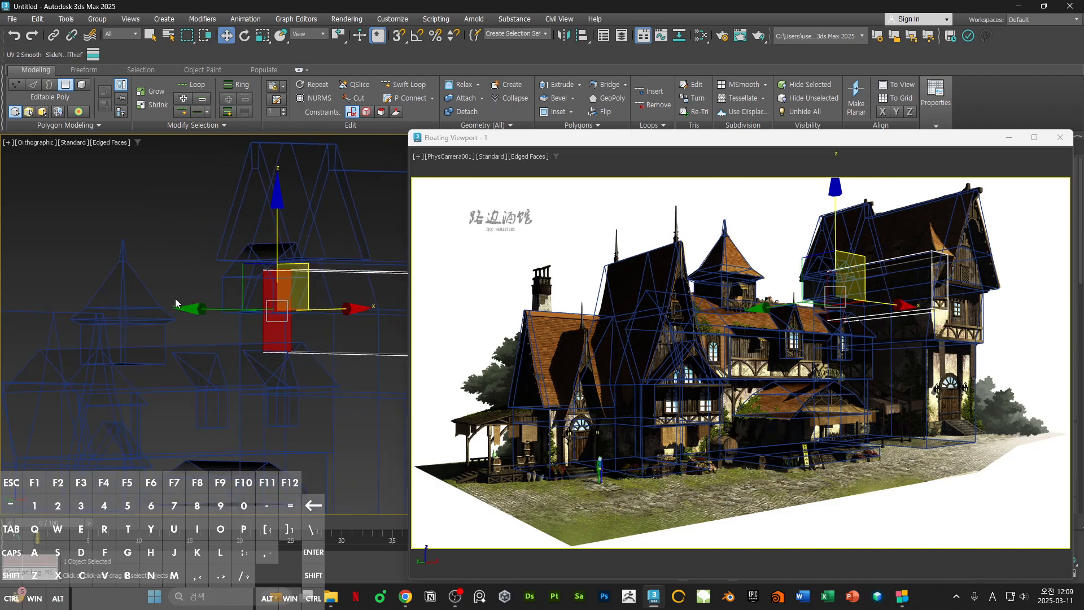
drag(195, 309, 315, 317)
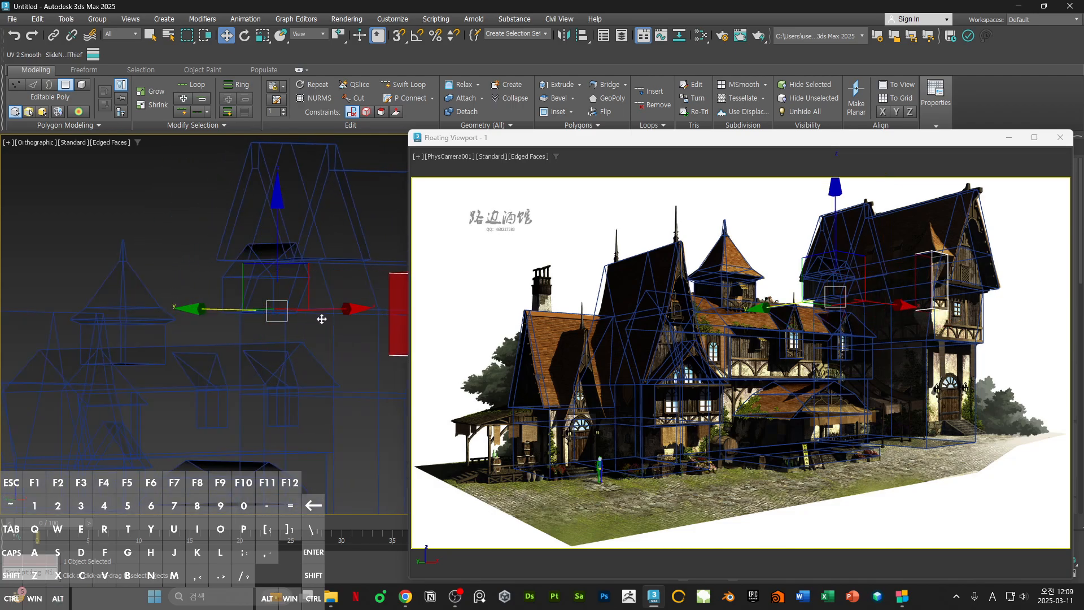
- Adjust the turret box's side faces in the enlarged camera view to match the turret's width in the concept image
mouse_move(320, 319)
alt+middle_down()
mouse_move(299, 322)
mouse_move(329, 314)
mouse_move(300, 307)
mouse_move(336, 306)
alt+middle_up()
click(302, 301)
mouse_move(336, 306)
alt+middle_down()
mouse_move(320, 296)
mouse_move(324, 308)
alt+middle_up()
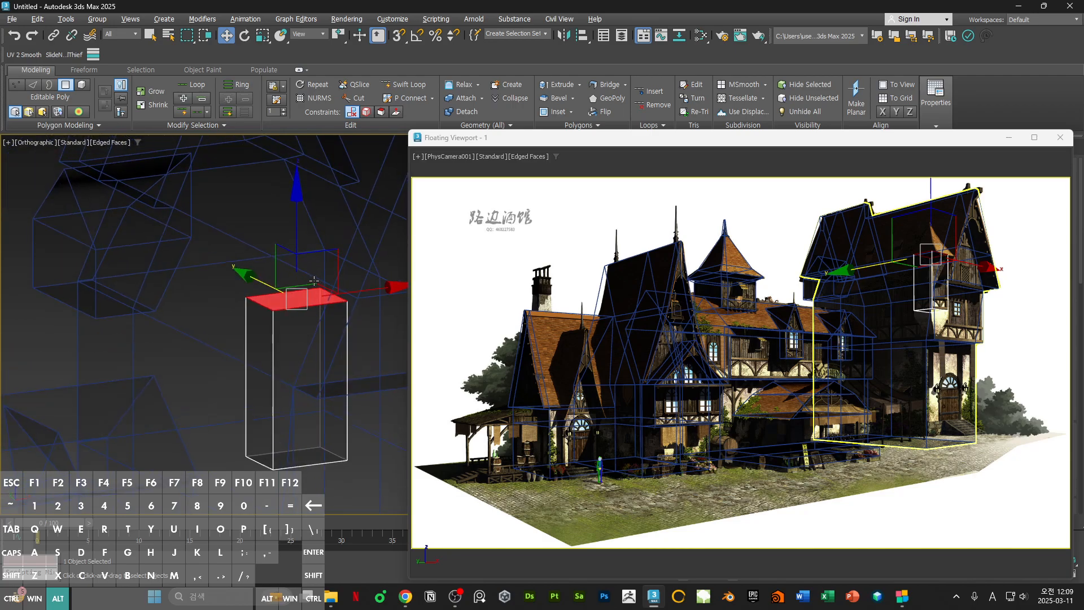
double_click(763, 137)
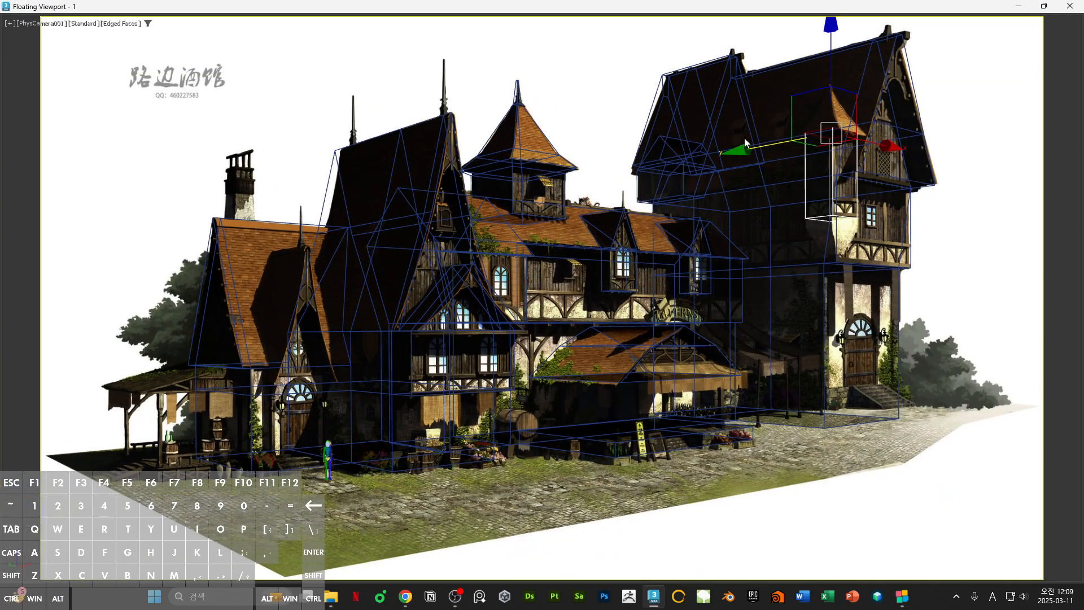
double_click(822, 167)
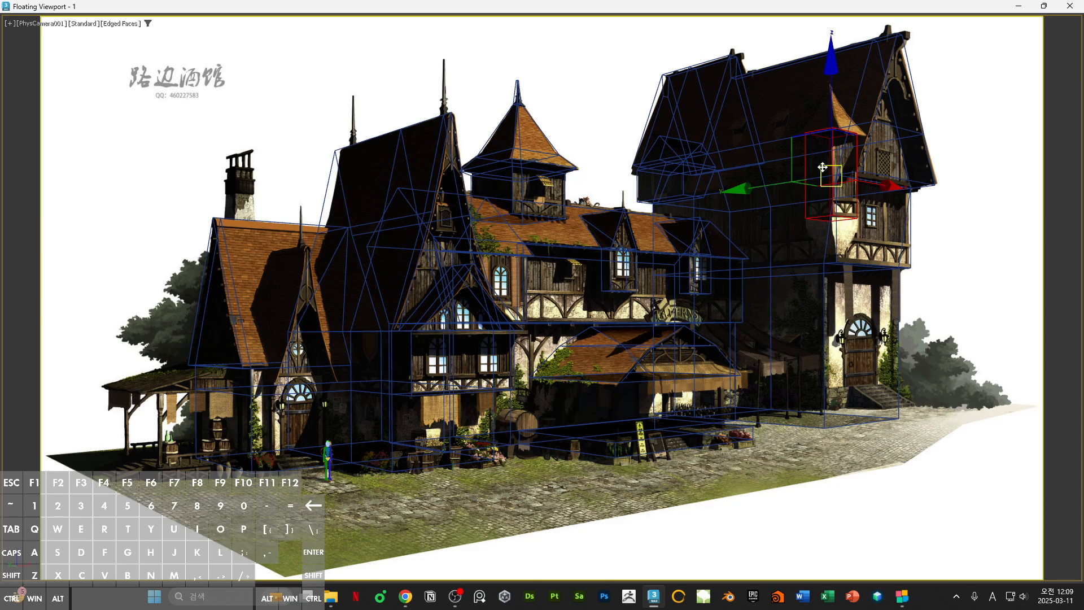
drag(822, 167, 774, 184)
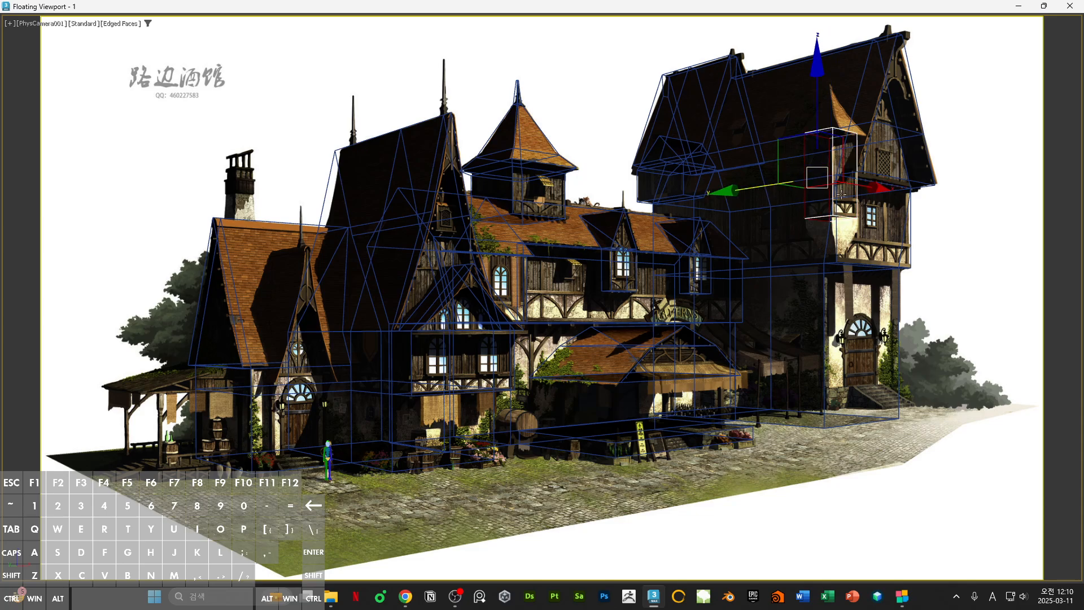
drag(842, 193, 875, 201)
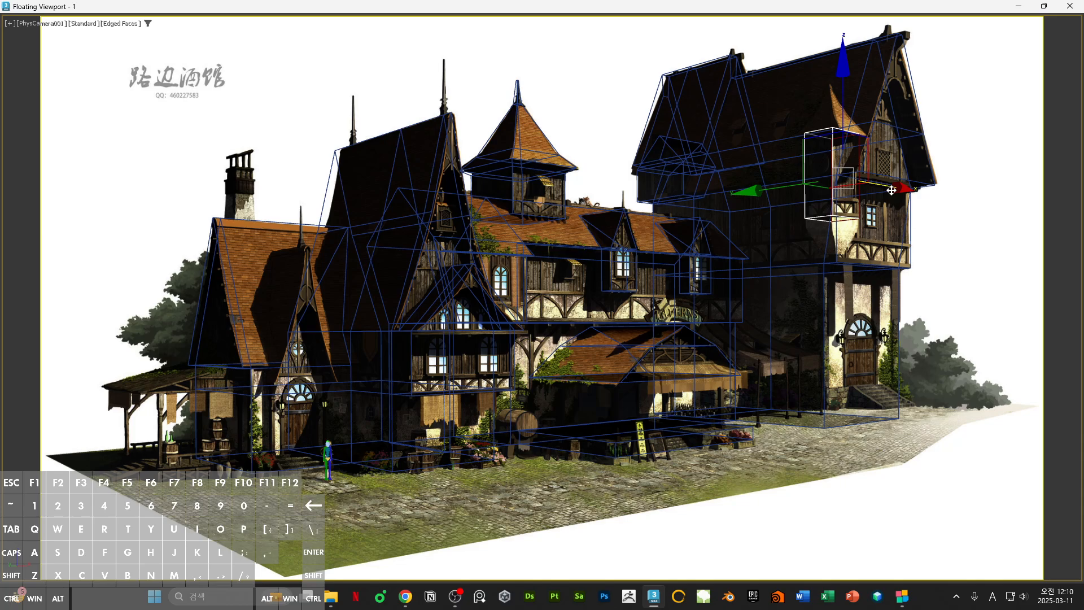
click(905, 210)
click(813, 197)
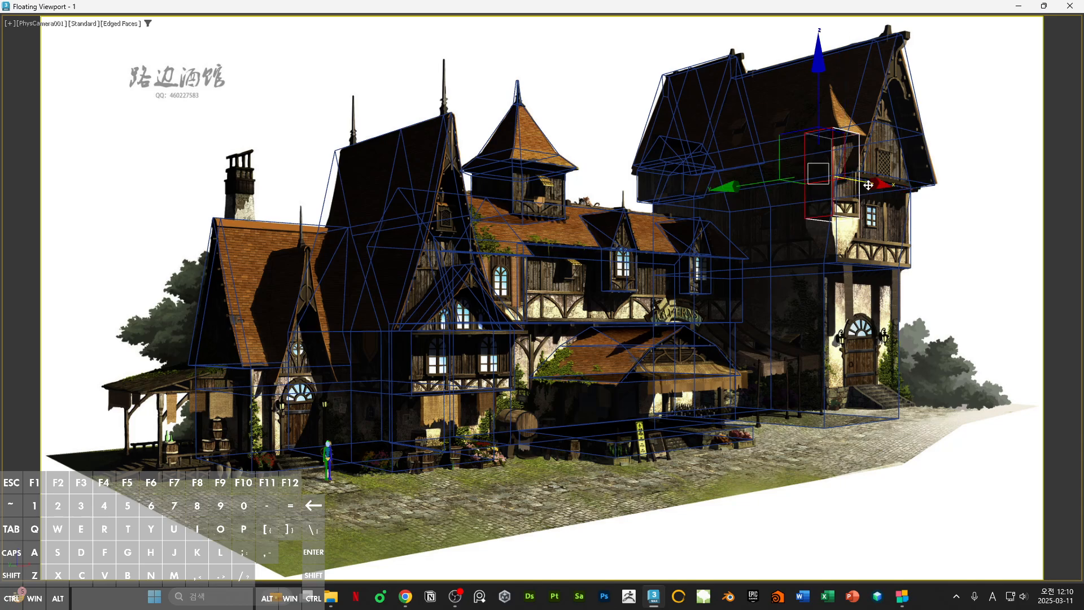
drag(868, 185, 864, 185)
click(886, 200)
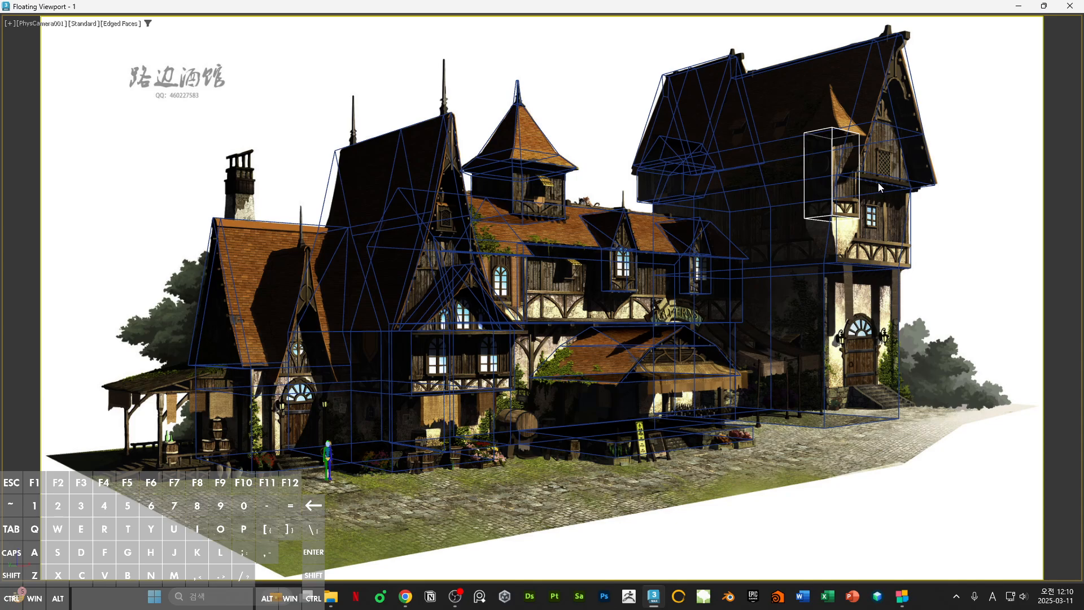
- Lower the turret box's top face to the eave line of the small turret roof in the concept image
click(824, 134)
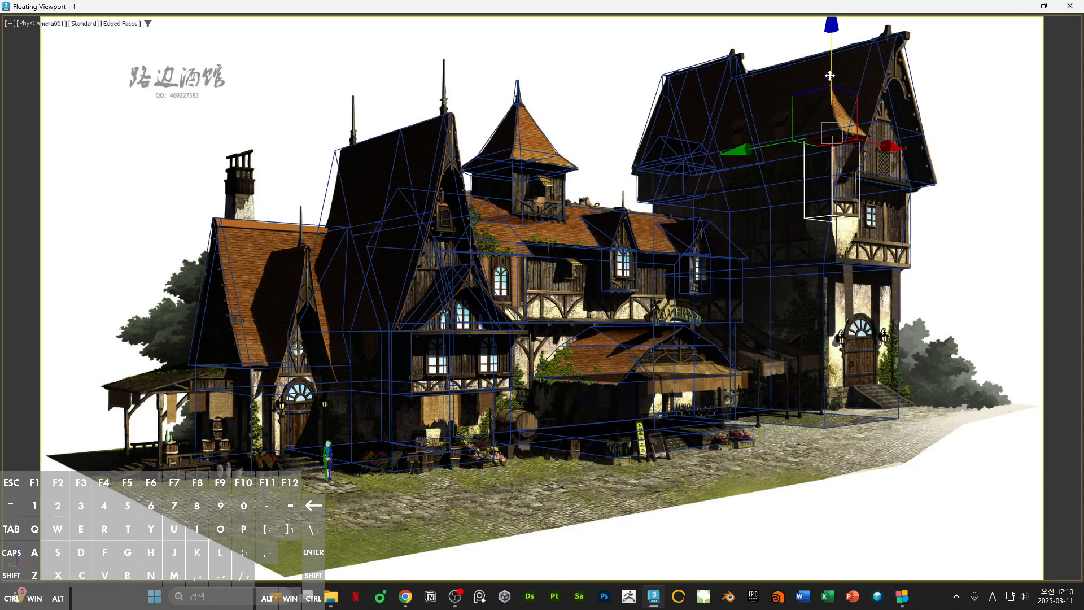
drag(829, 75, 832, 73)
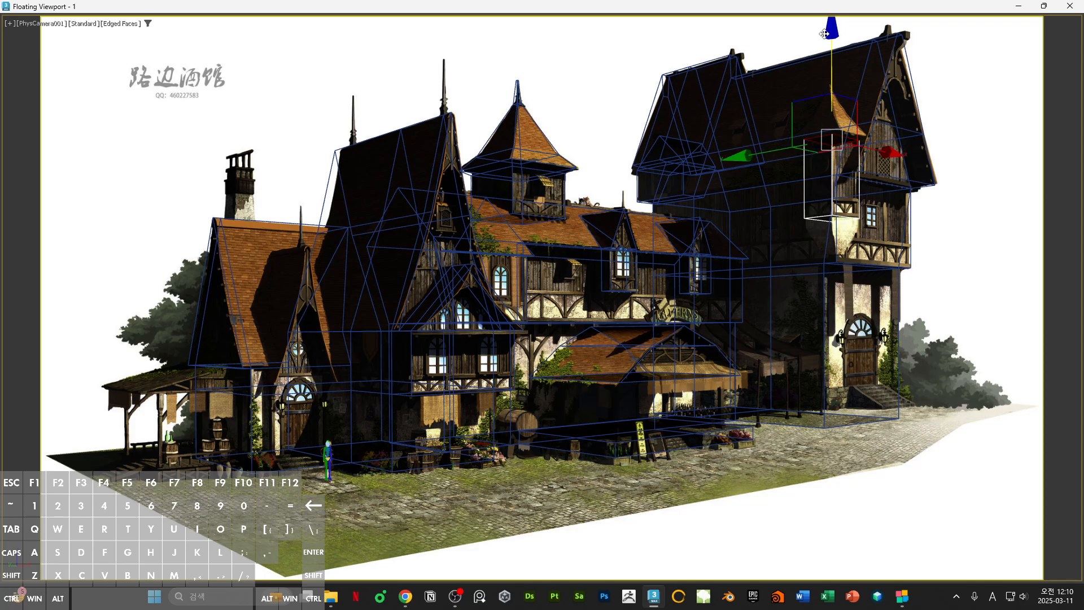
double_click(789, 6)
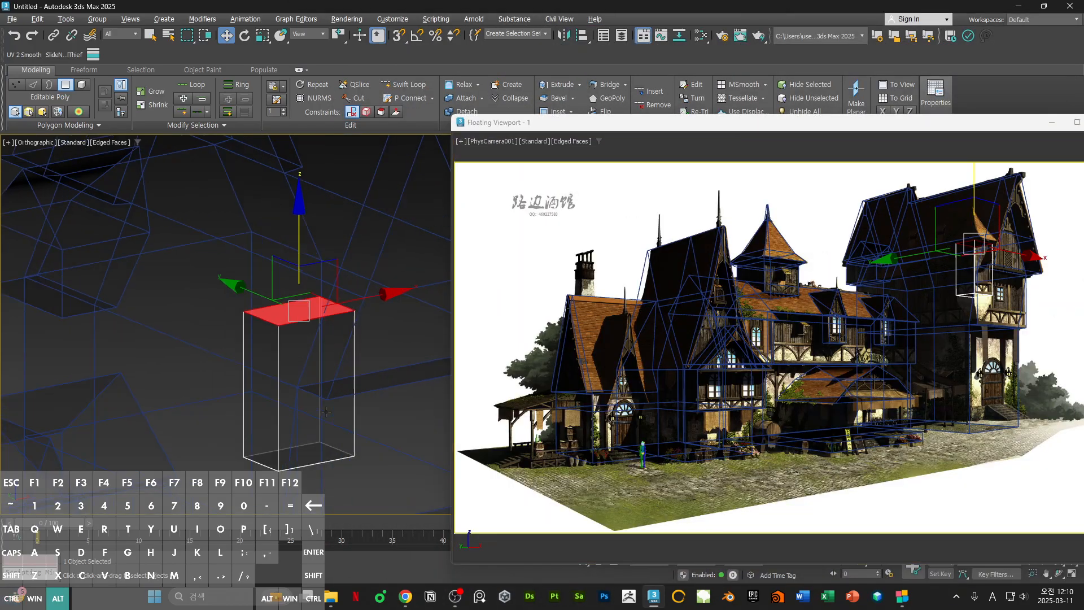
- Extrude the turret's bottom face downward and scale it in to form the tapered base shown in the concept image
alt+middle_drag(343, 332, 318, 311)
scroll(328, 365, up, 5)
click(336, 360)
shift+drag(322, 268, 320, 333)
key(r)
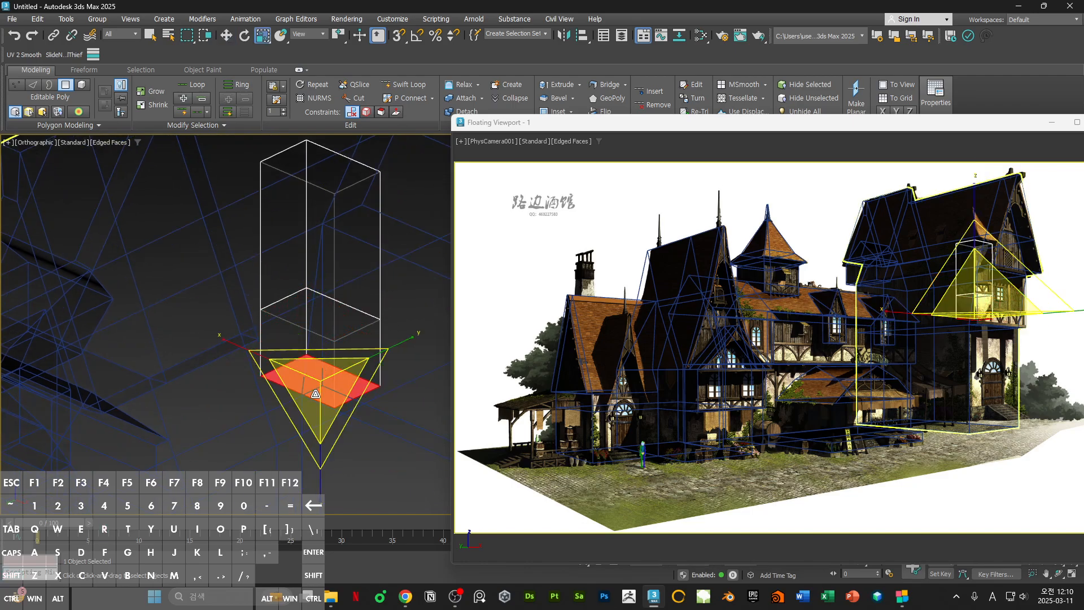
drag(327, 377, 362, 489)
key(w)
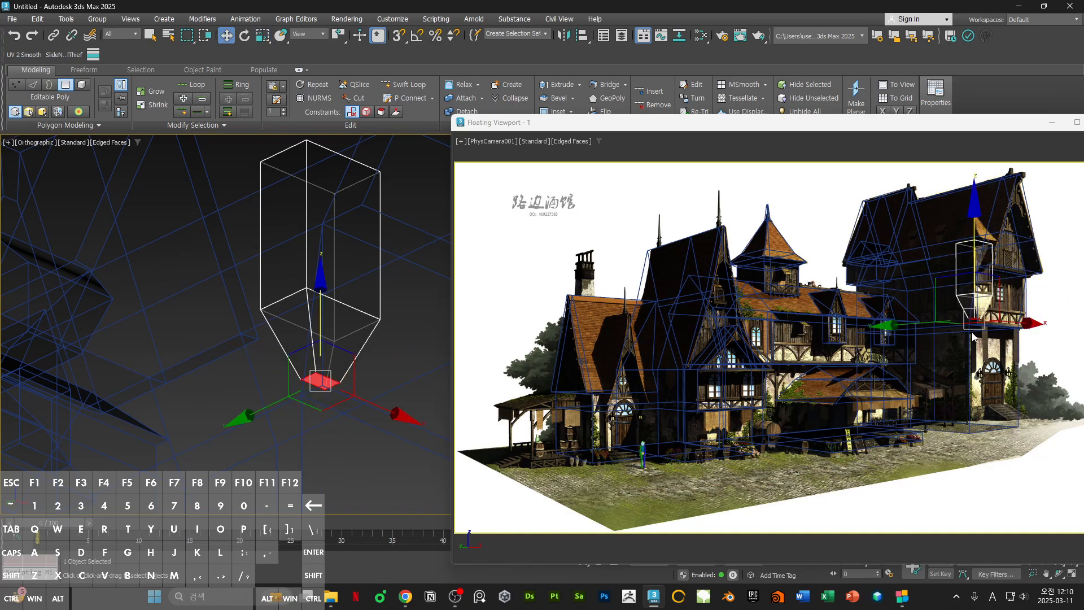
double_click(932, 126)
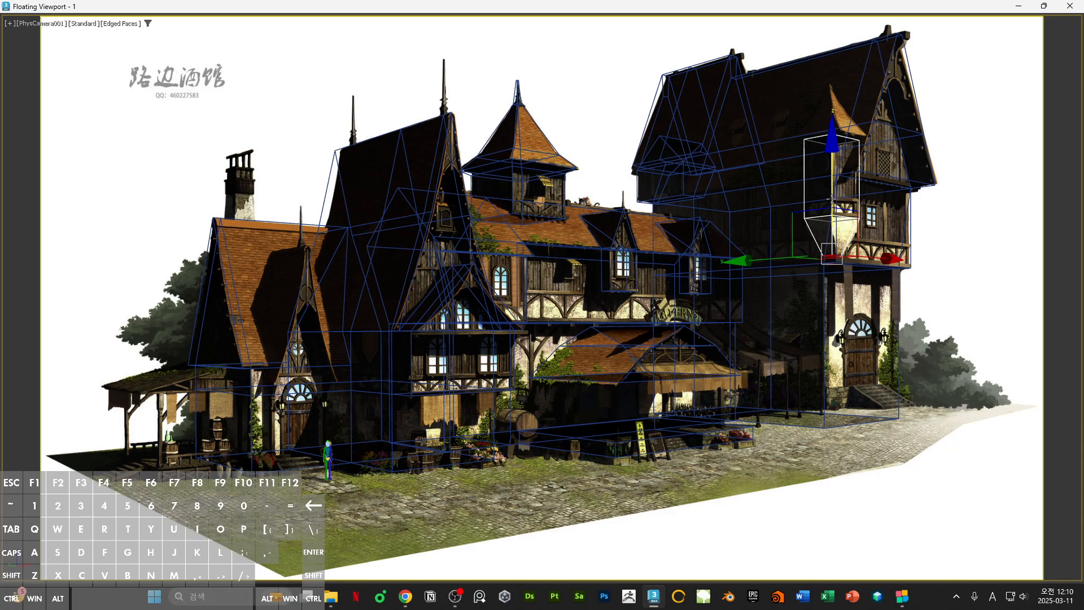
key(r)
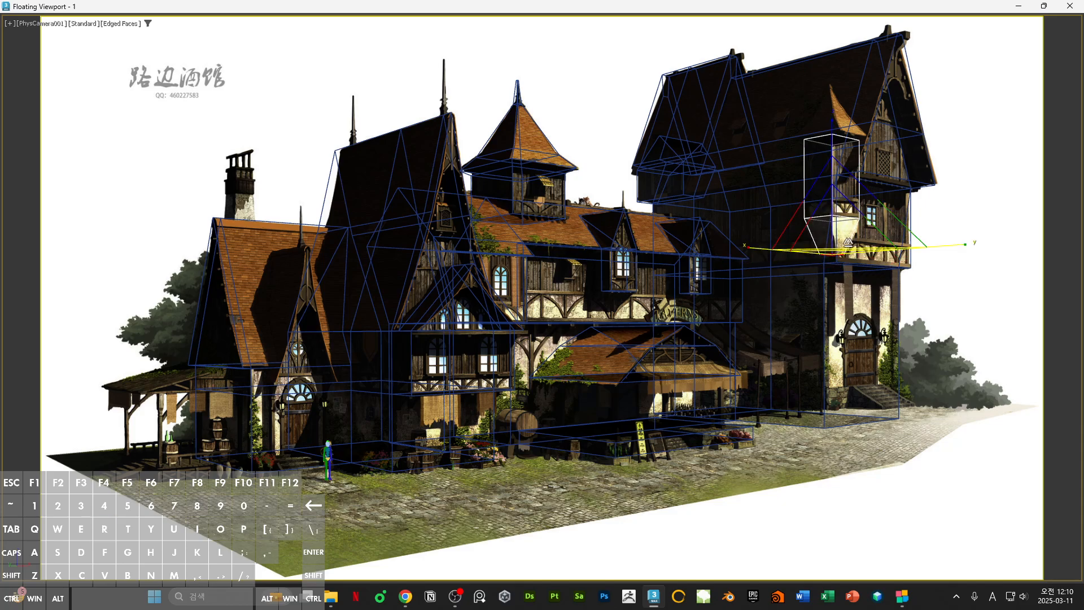
double_click(810, 8)
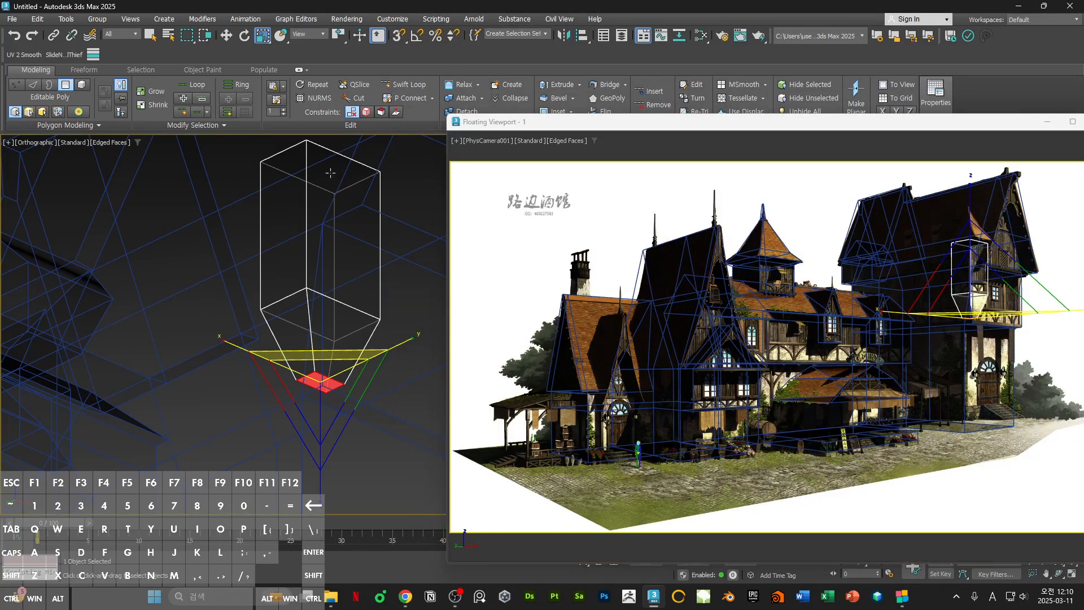
- Extrude the turret's top face slightly upward and scale it outward to form the flared roof eaves
click(271, 247)
middle_drag(331, 173, 221, 319)
key(w)
click(233, 252)
click(279, 241)
middle_drag(291, 220, 325, 242)
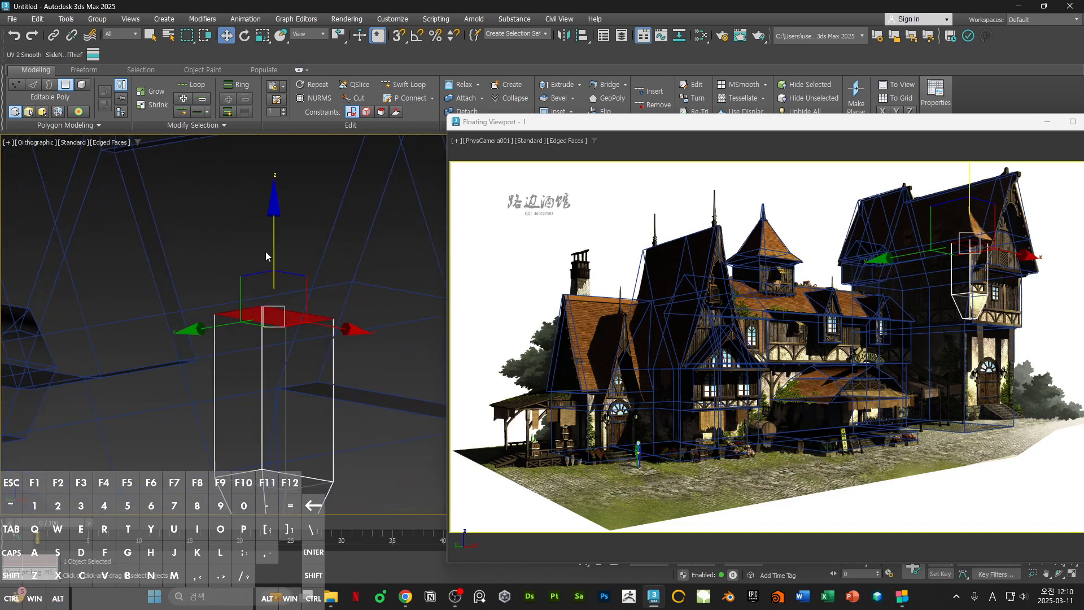
key(r)
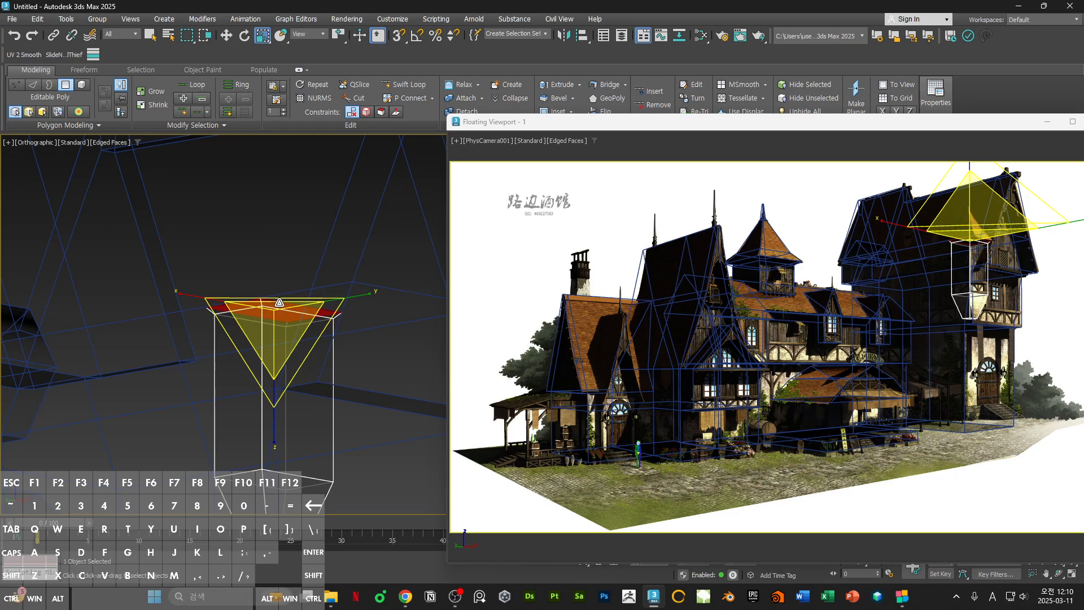
click(373, 319)
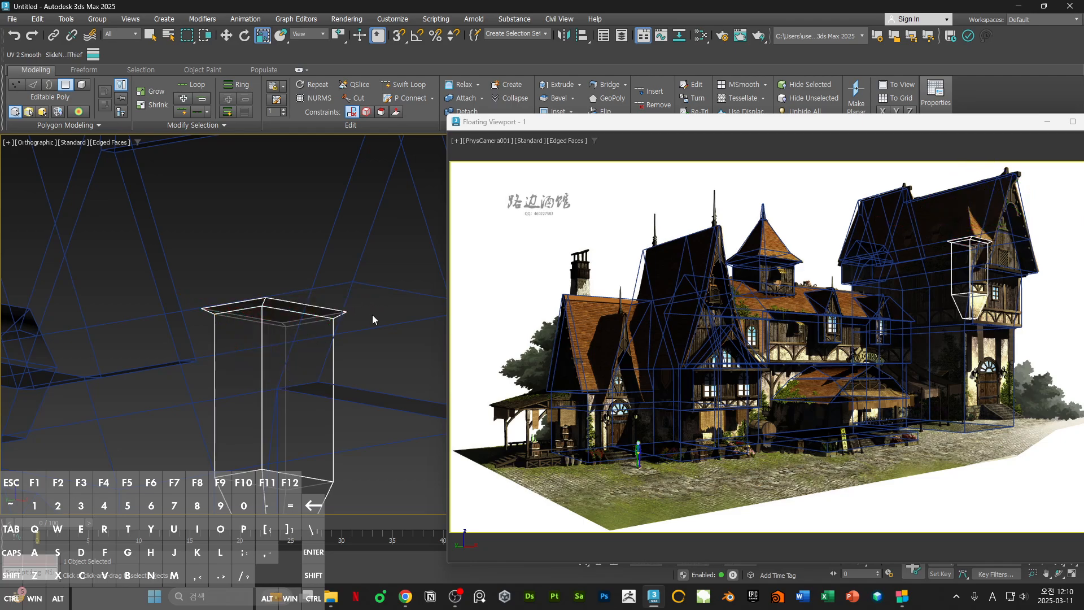
key(ctrl+z)
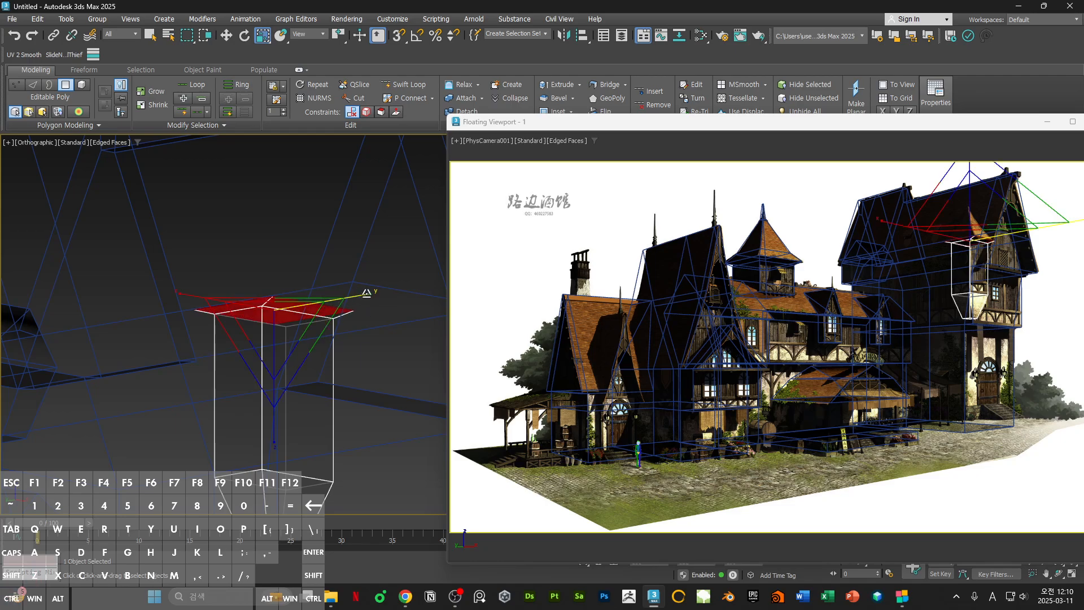
scroll(342, 326, down, 2)
alt+middle_drag(341, 326, 261, 319)
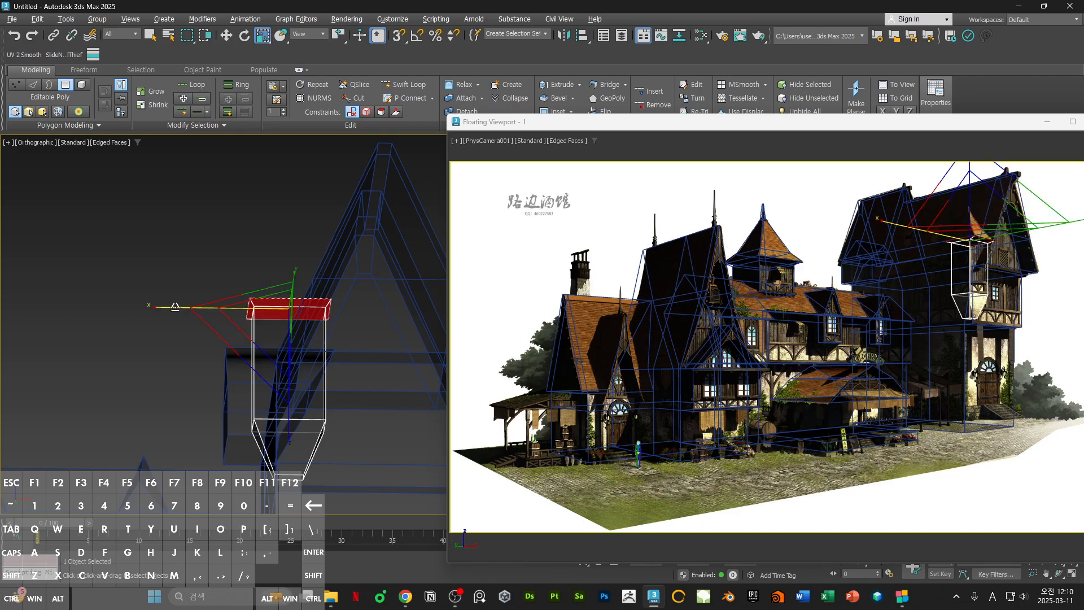
alt+middle_drag(174, 306, 303, 290)
- Extrude the turret's top face upward and scale it to a point, forming the pyramid roof
key(w)
shift+drag(286, 268, 292, 226)
key(r)
key(w)
- Connect the sloping edges of the turret's pyramid roof with a new edge loop and scale it inward for a concave roof profile
key(2)
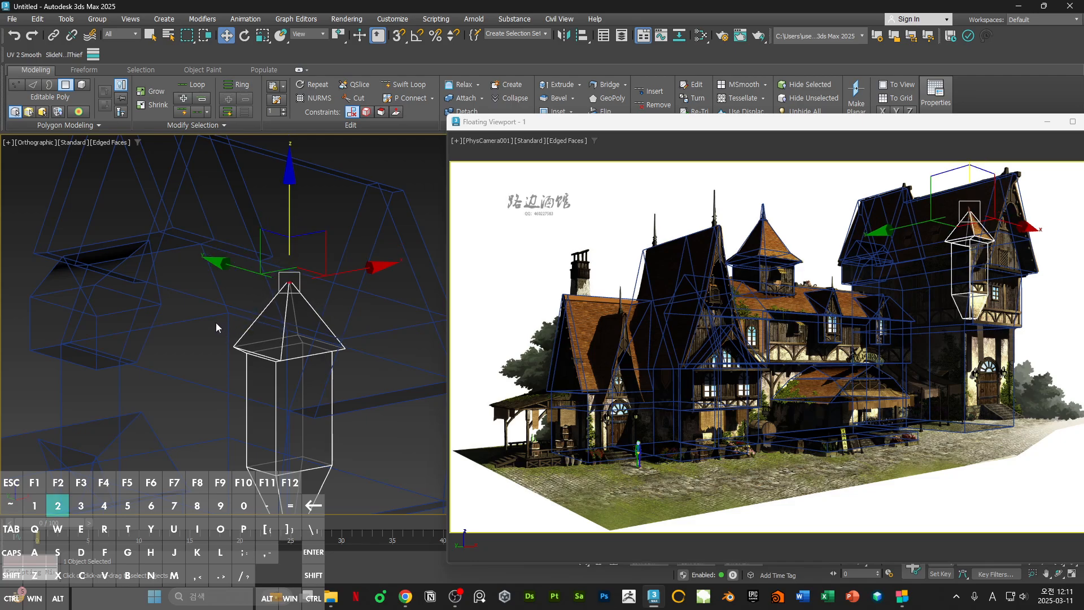
drag(650, 121, 572, 303)
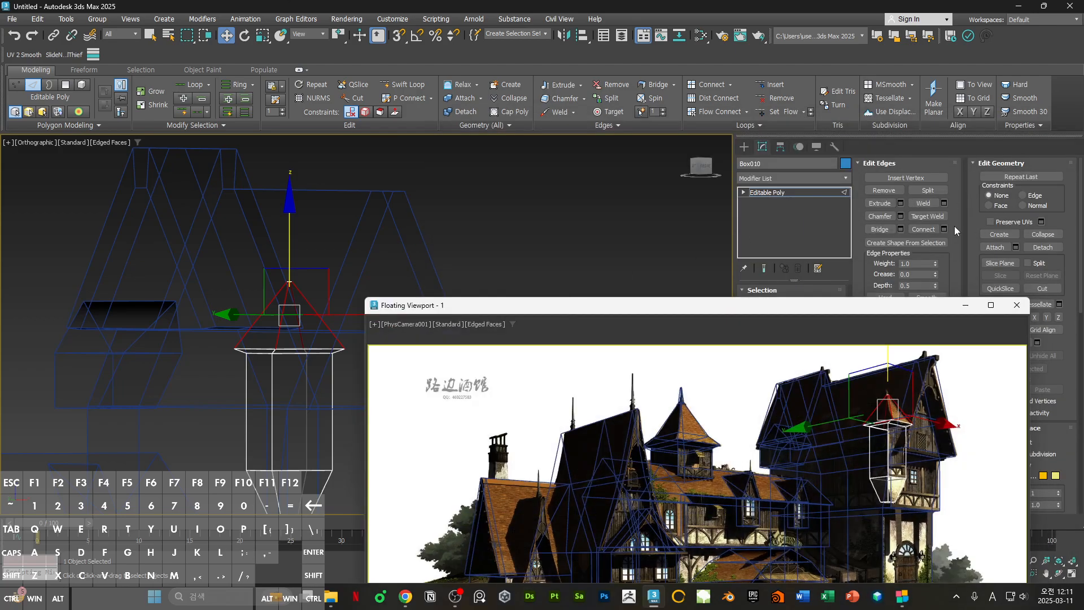
click(925, 228)
drag(841, 304, 909, 160)
key(q)
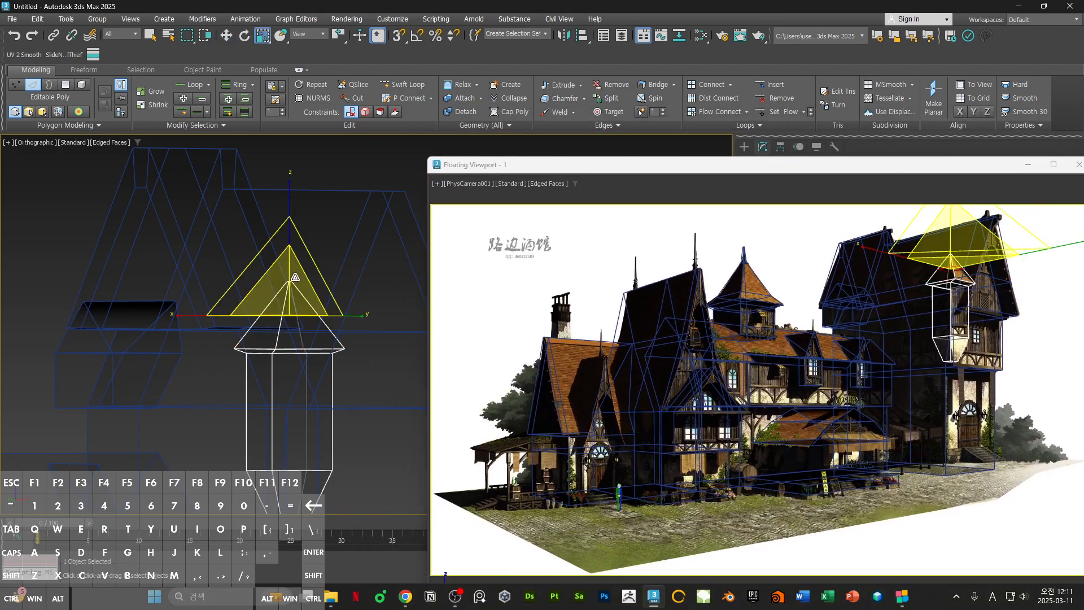
key(w)
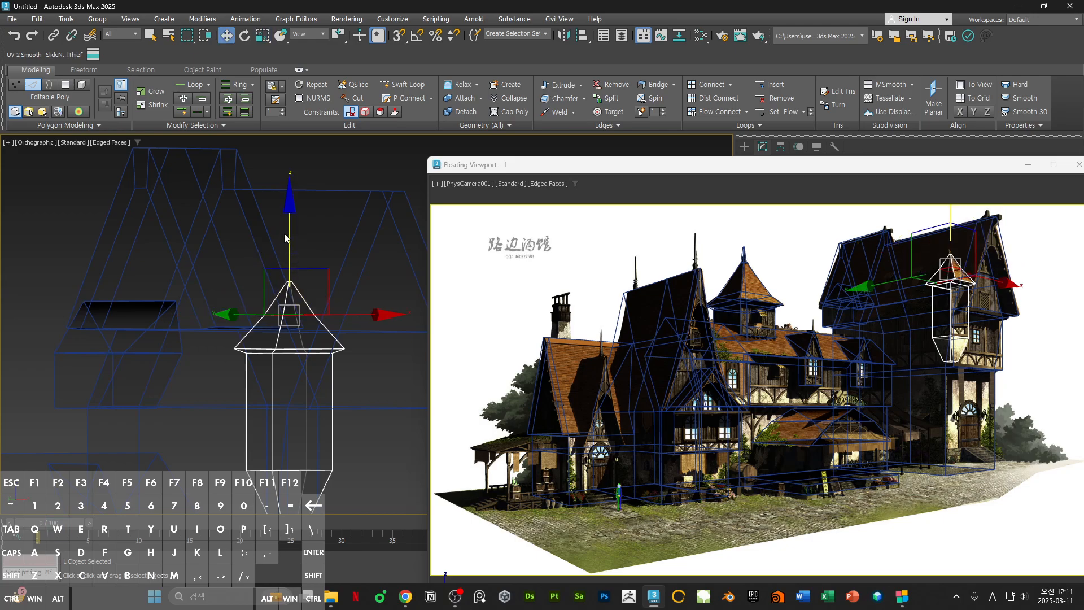
key(r)
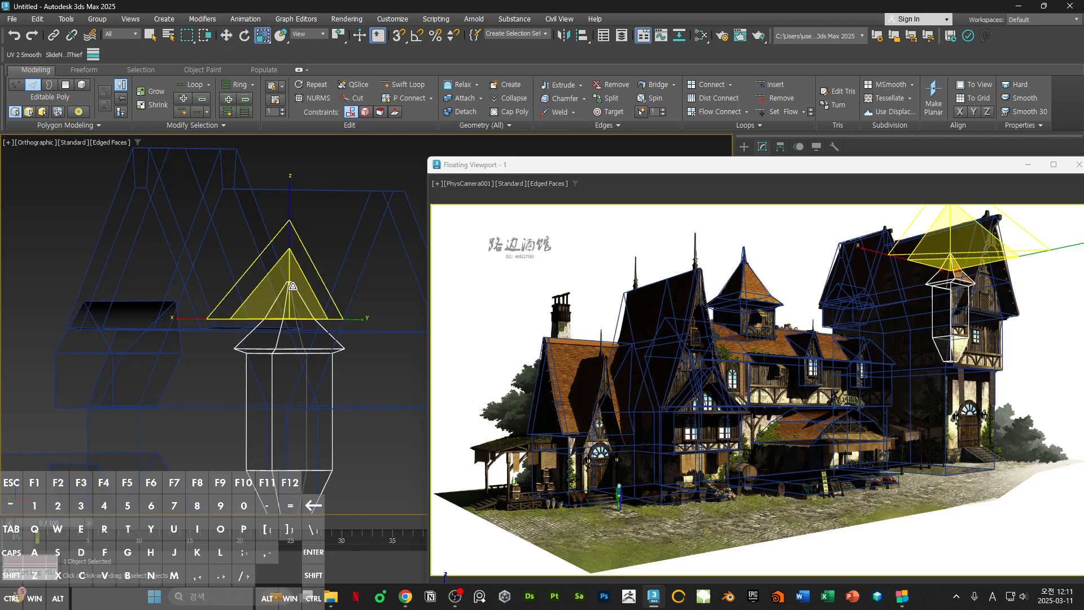
scroll(327, 254, down, 2)
key(w)
key(2)
scroll(326, 243, down, 1)
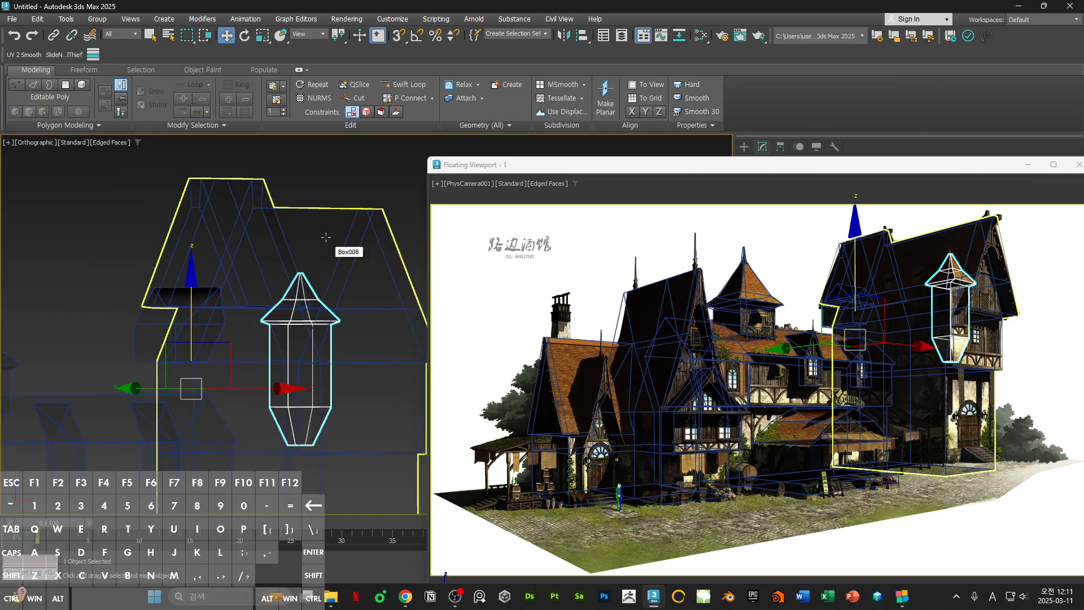
- Hide everything except the turret in the enlarged camera view and undo the hiding
click(362, 201)
double_click(585, 167)
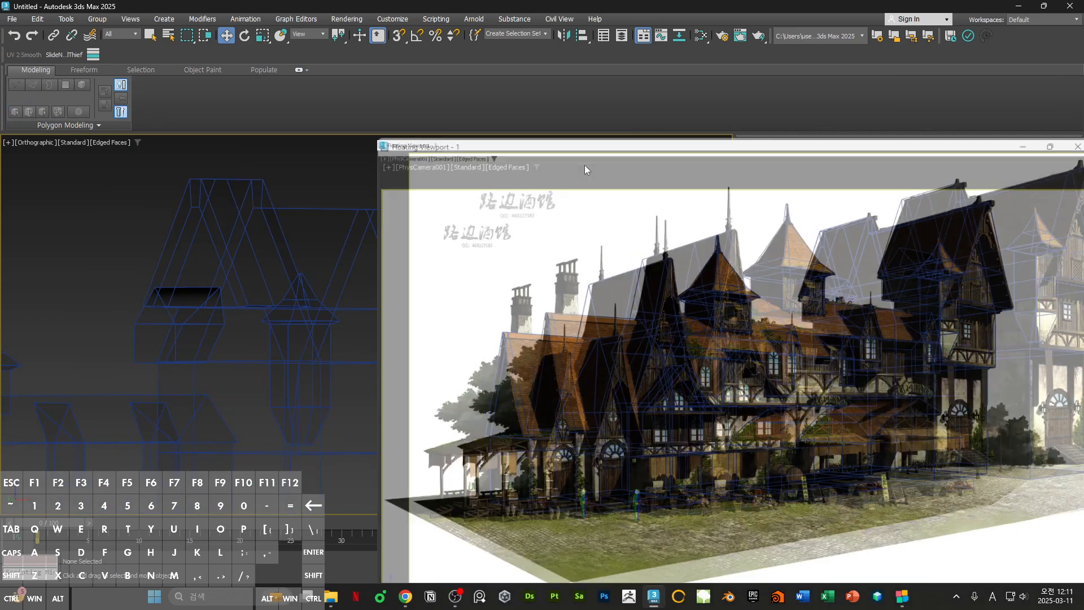
click(827, 137)
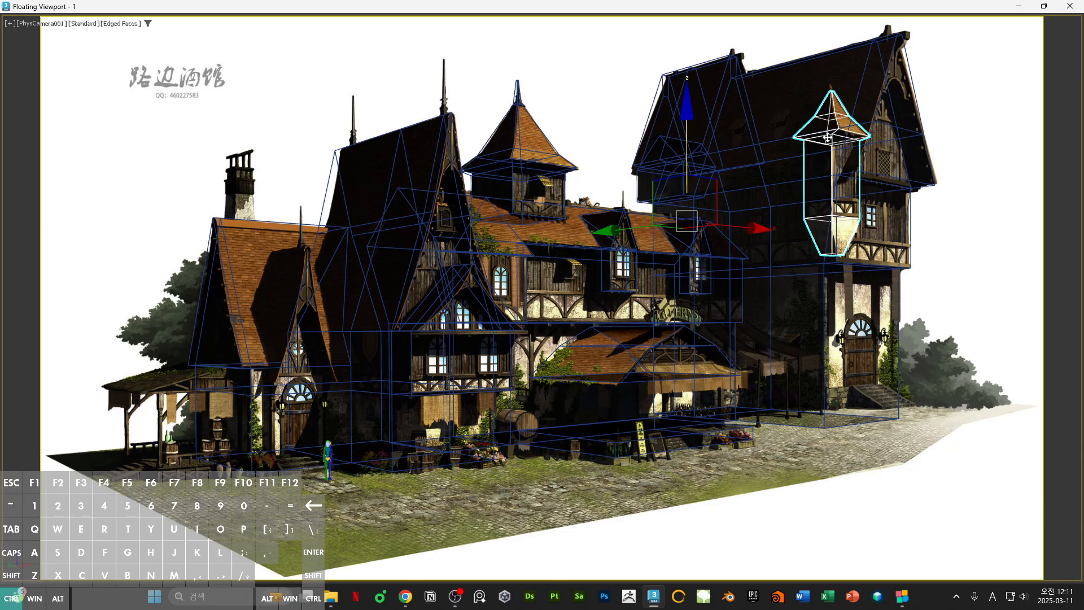
right_click(827, 138)
click(847, 97)
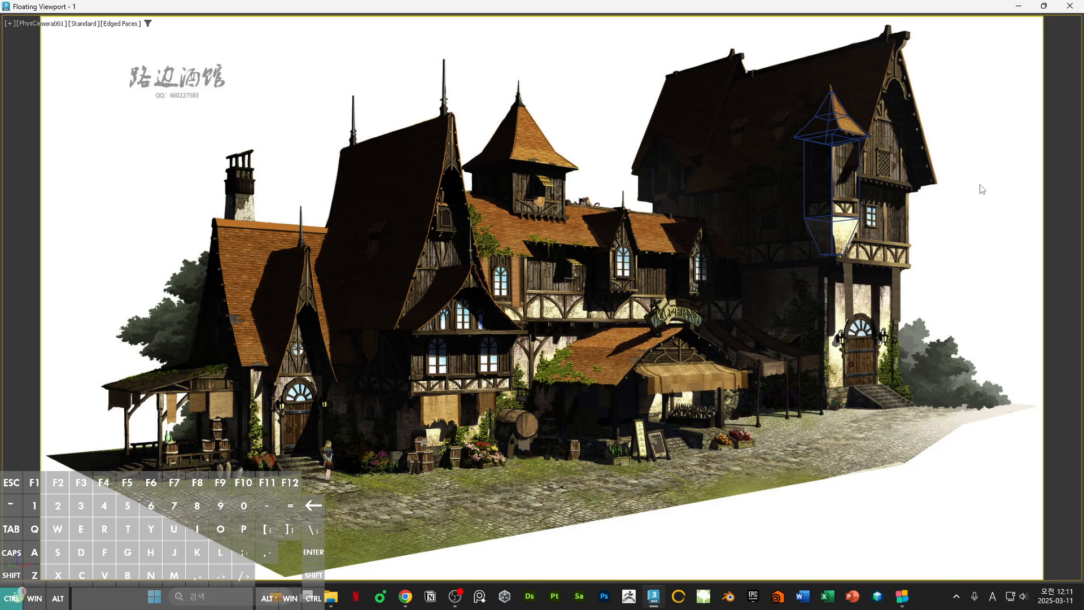
key(ctrl+z)
key(ctrl+z)
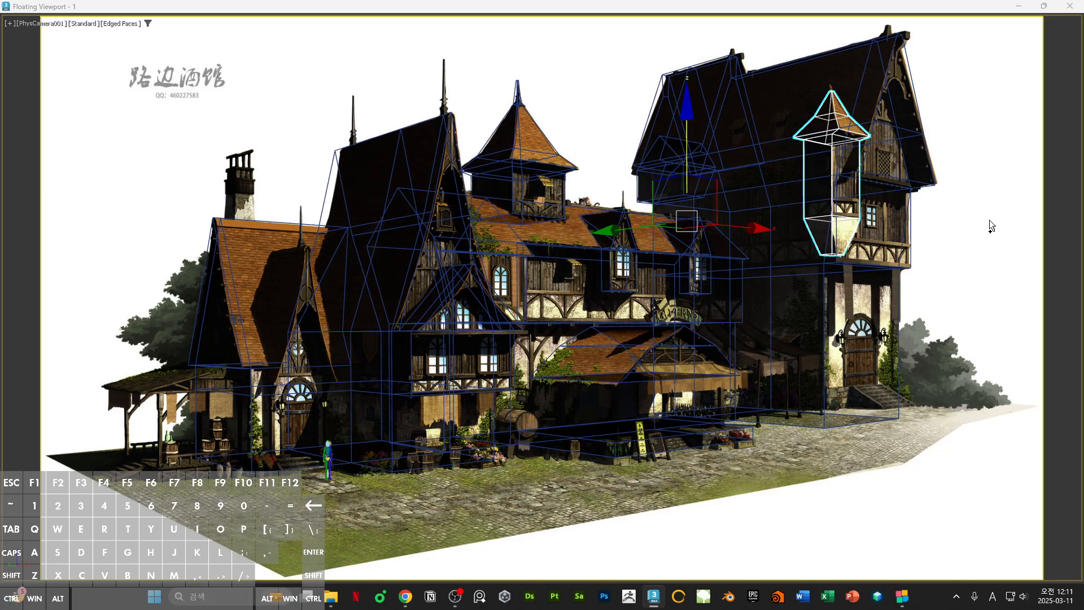
drag(778, 7, 759, 69)
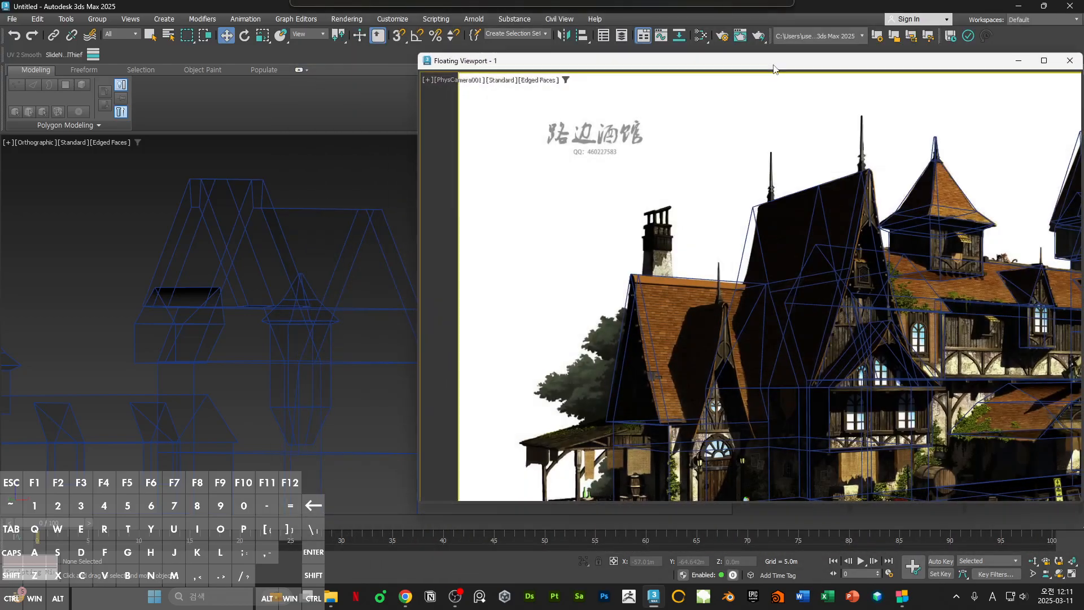
- Save the scene to the desktop as a 3ds Max file named SM_House
key(ctrl+s)
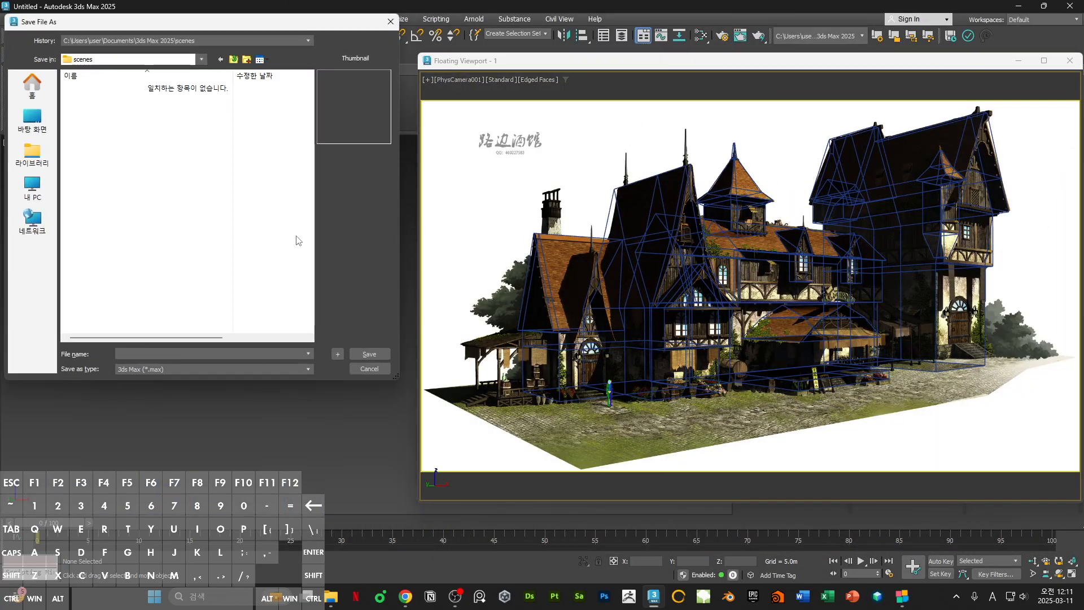
click(32, 118)
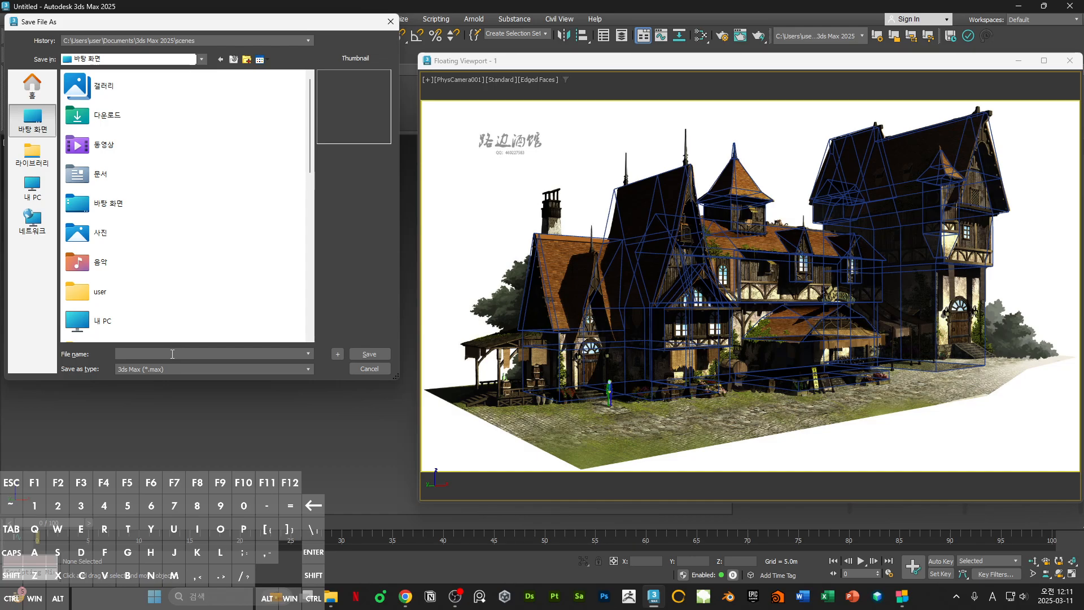
text(ㅡ_SM_House)
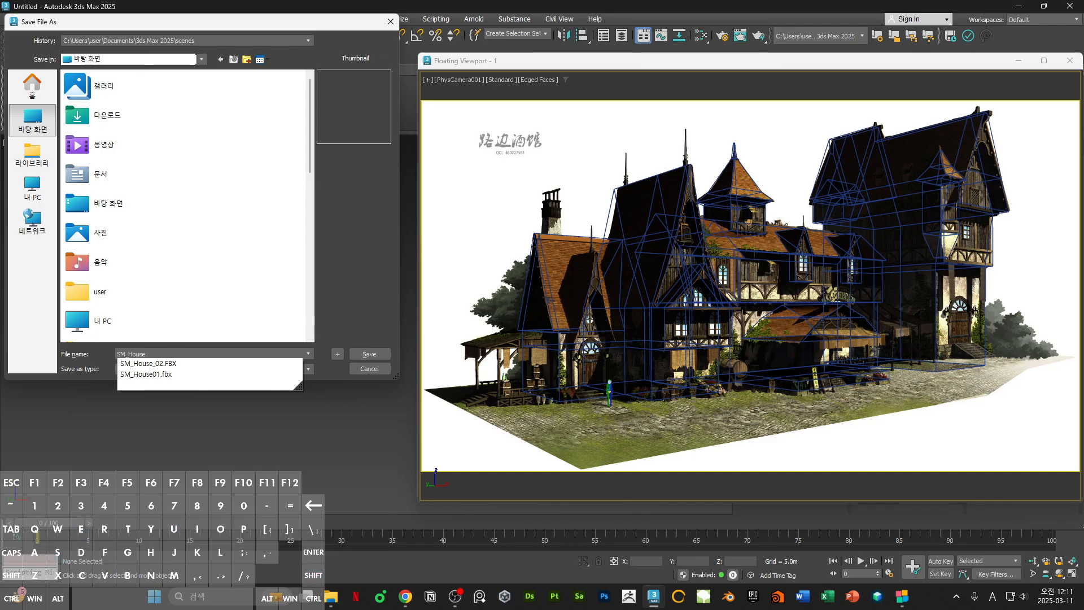
key(Return)
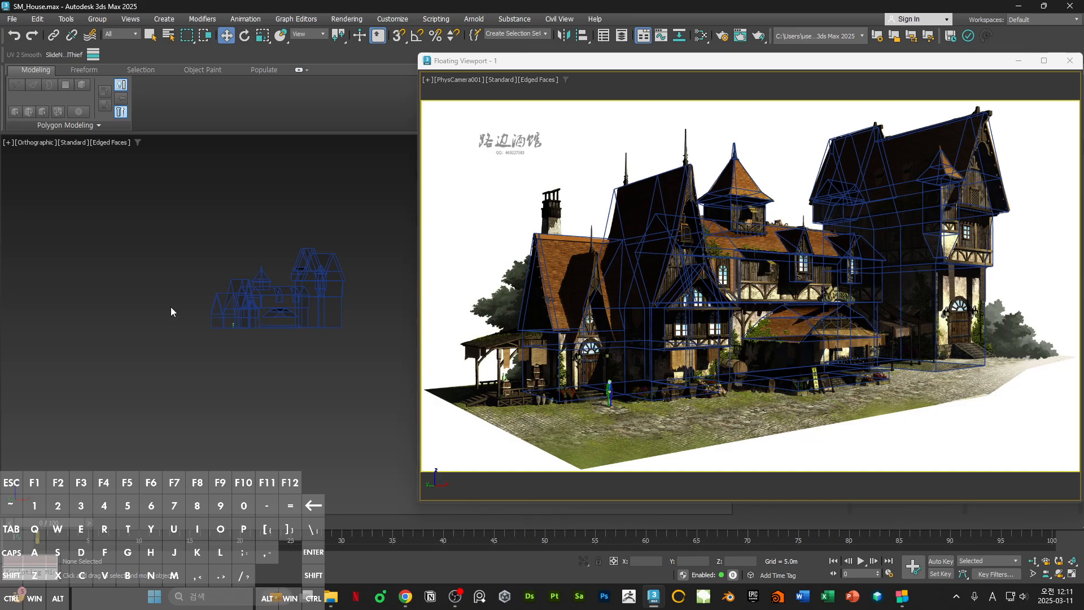
- Create a tall narrow box in the front view above the leftmost house's roof as the base shape for the chimney
scroll(251, 311, up, 4)
scroll(263, 261, up, 5)
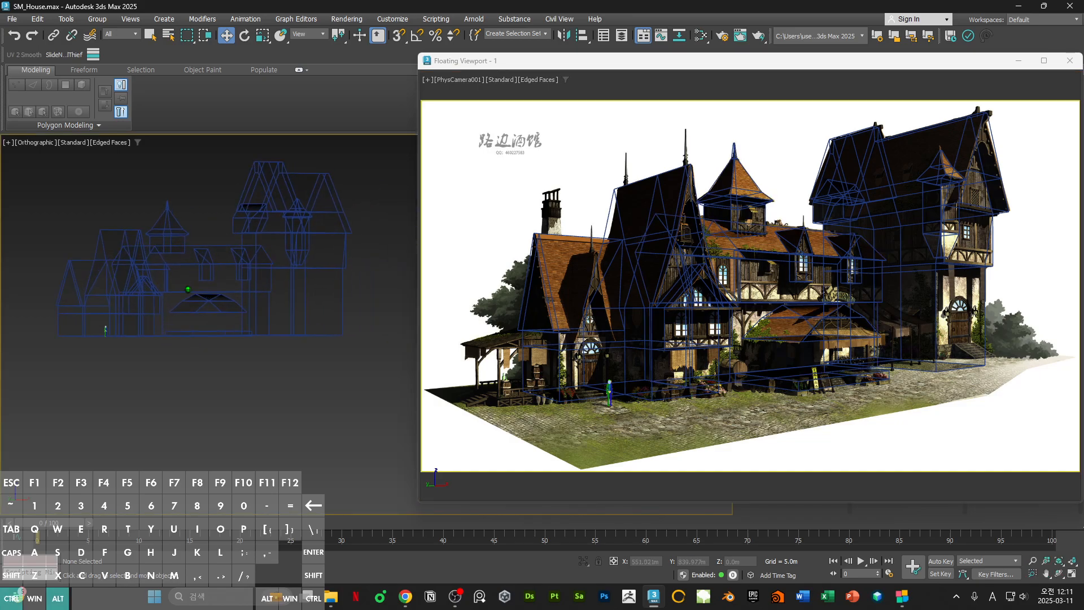
scroll(220, 304, down, 4)
click(298, 342)
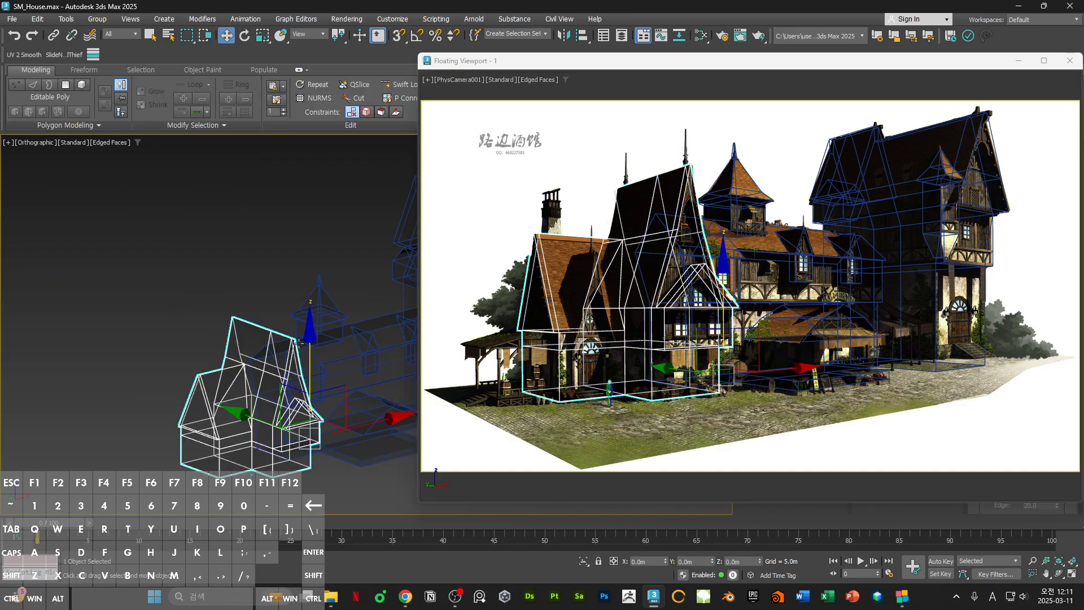
alt+middle_drag(300, 322, 175, 268)
click(167, 265)
key(f)
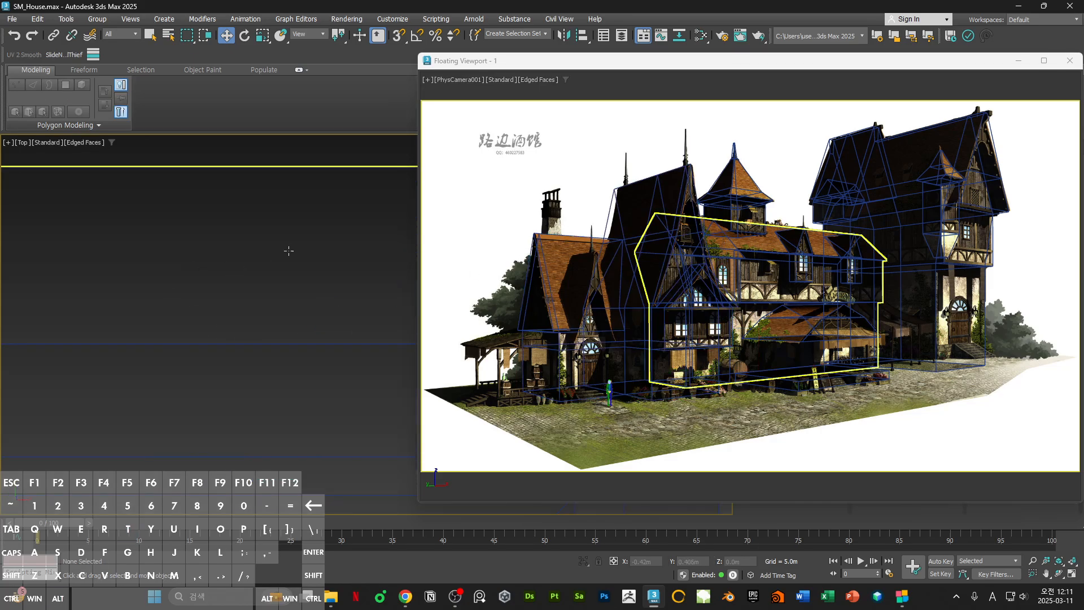
scroll(271, 244, down, 5)
drag(528, 62, 760, 362)
click(760, 223)
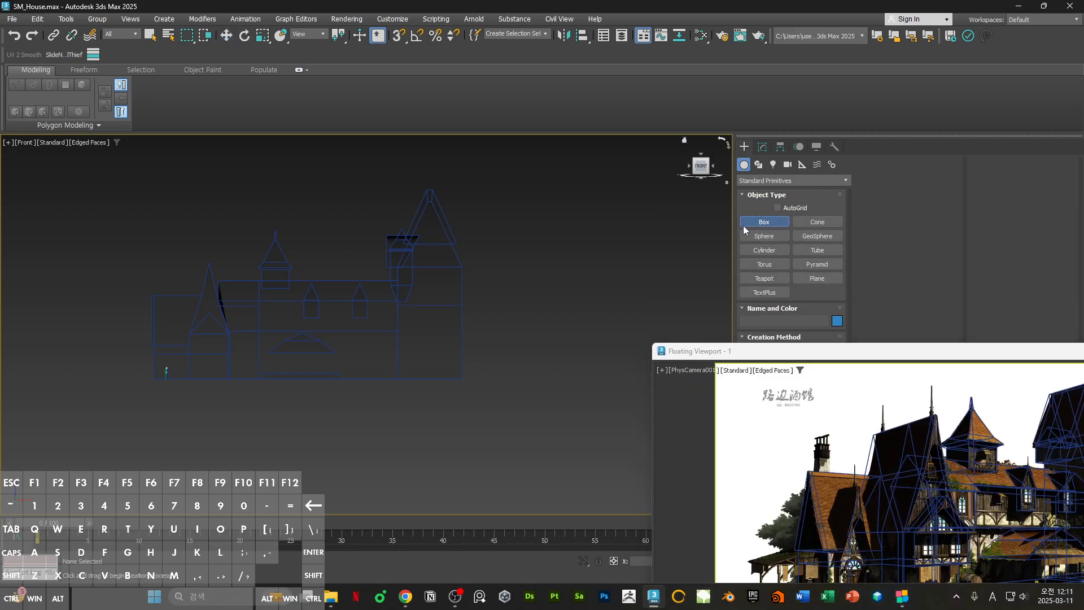
drag(176, 274, 185, 311)
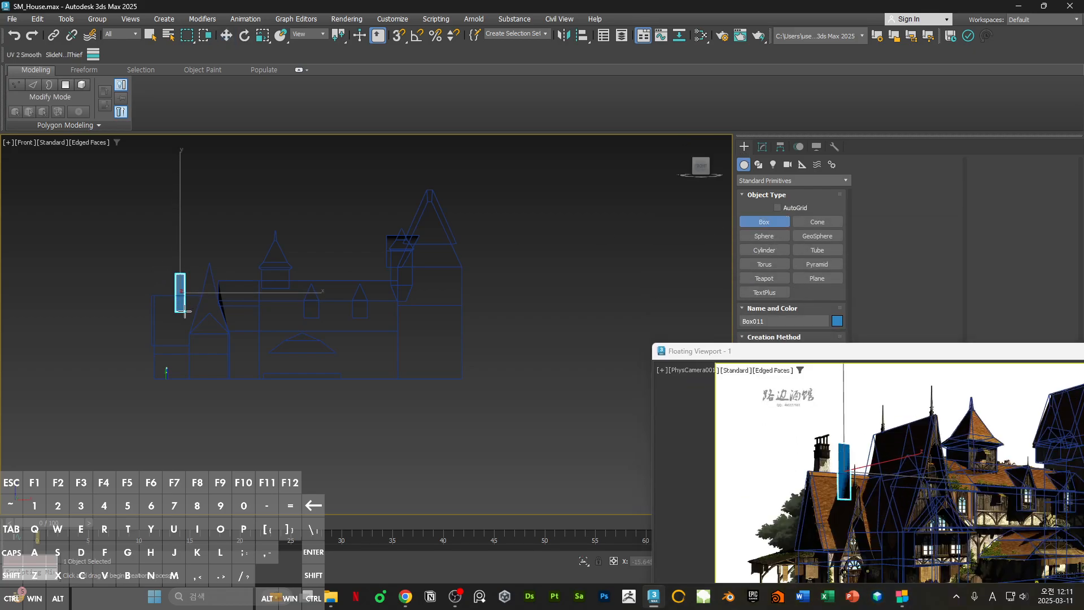
click(181, 288)
drag(768, 357, 513, 149)
drag(619, 462, 629, 509)
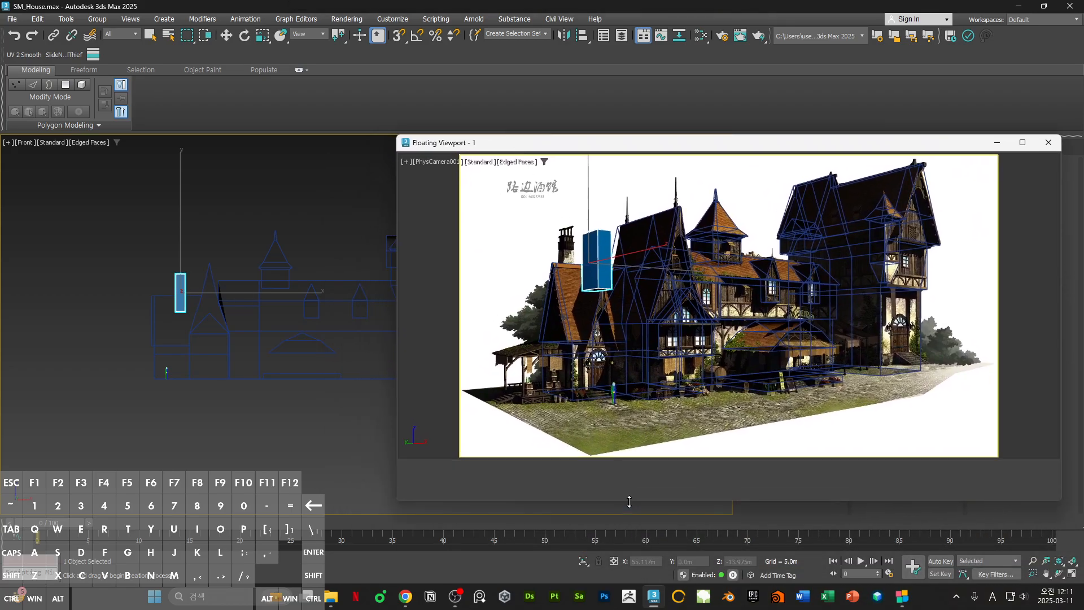
- Reset the chimney box's transform with Reset XForm and convert it to an Editable Poly
key(w)
middle_drag(184, 294, 233, 299)
scroll(233, 299, up, 4)
drag(547, 151, 547, 320)
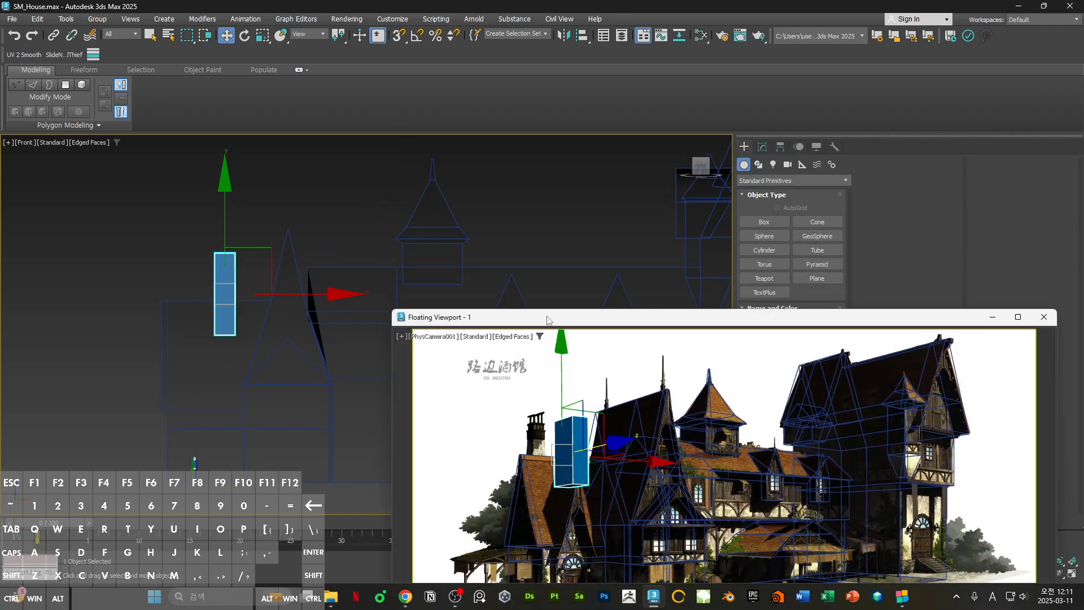
click(834, 147)
click(791, 284)
drag(802, 317, 792, 385)
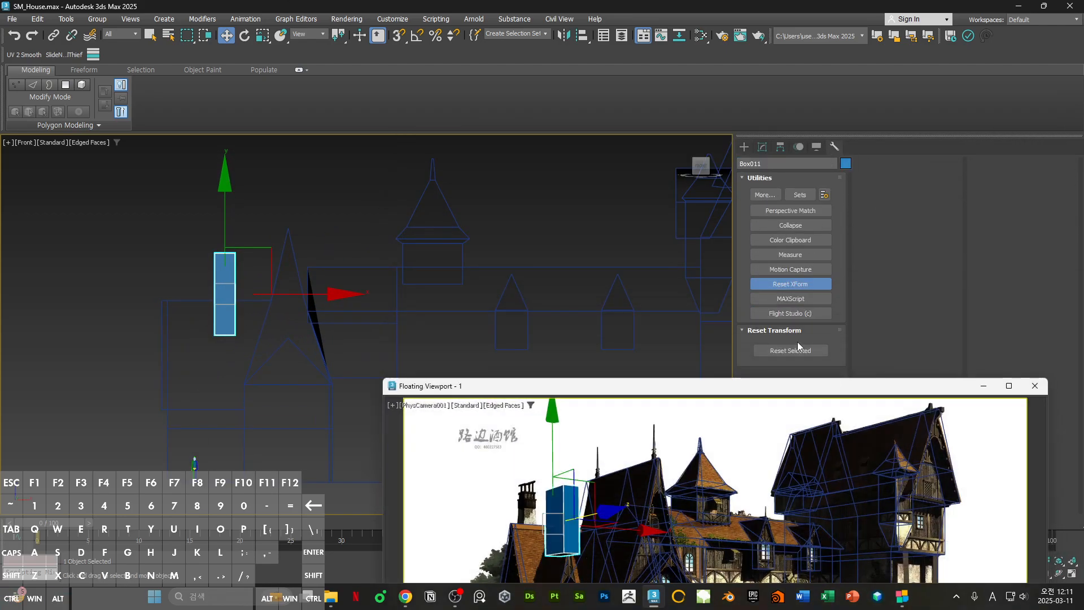
click(794, 354)
right_click(188, 239)
mouse_move(293, 385)
click(338, 385)
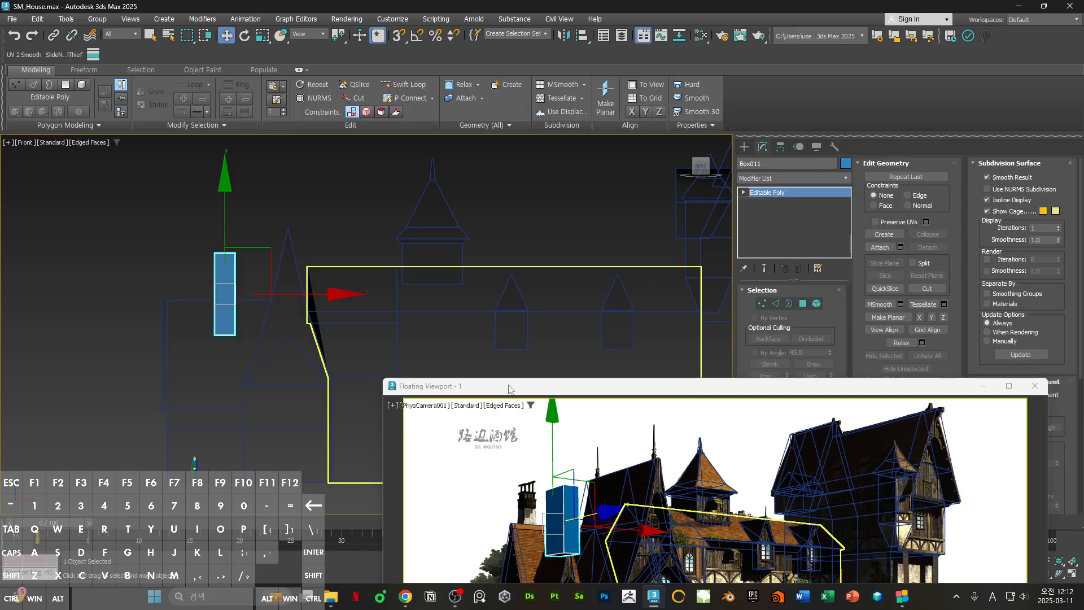
- Center the chimney box's pivot on the object using Affect Pivot Only
drag(516, 388, 548, 261)
click(780, 147)
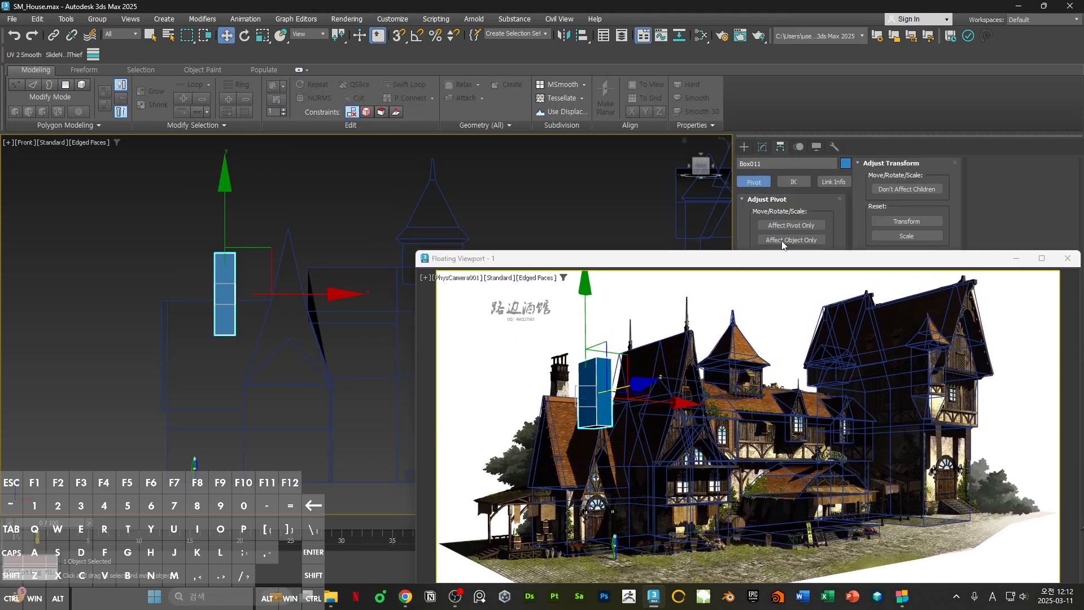
click(790, 225)
drag(791, 259, 779, 336)
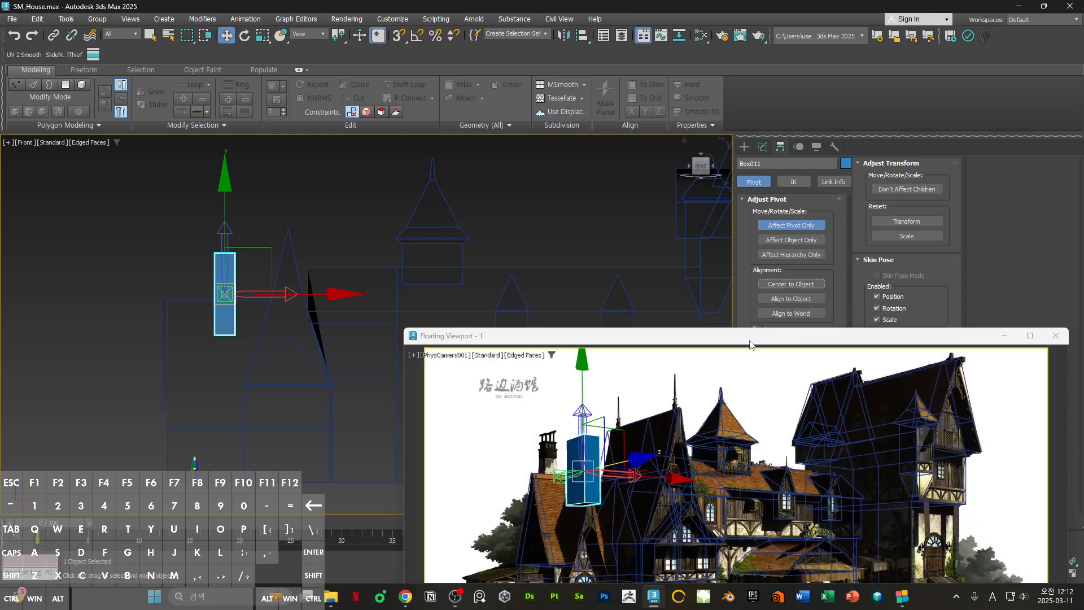
click(792, 226)
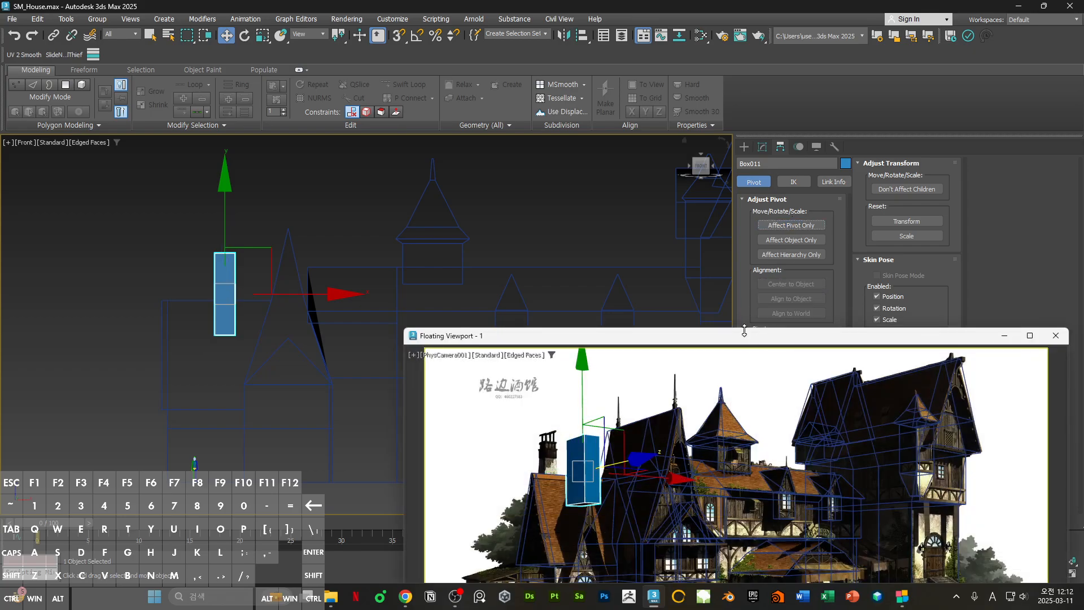
- Move the chimney box sideways until it lines up with the chimney in the concept image
drag(744, 331, 746, 159)
middle_drag(277, 329, 311, 292)
scroll(188, 293, up, 4)
key(m)
click(193, 268)
key(m)
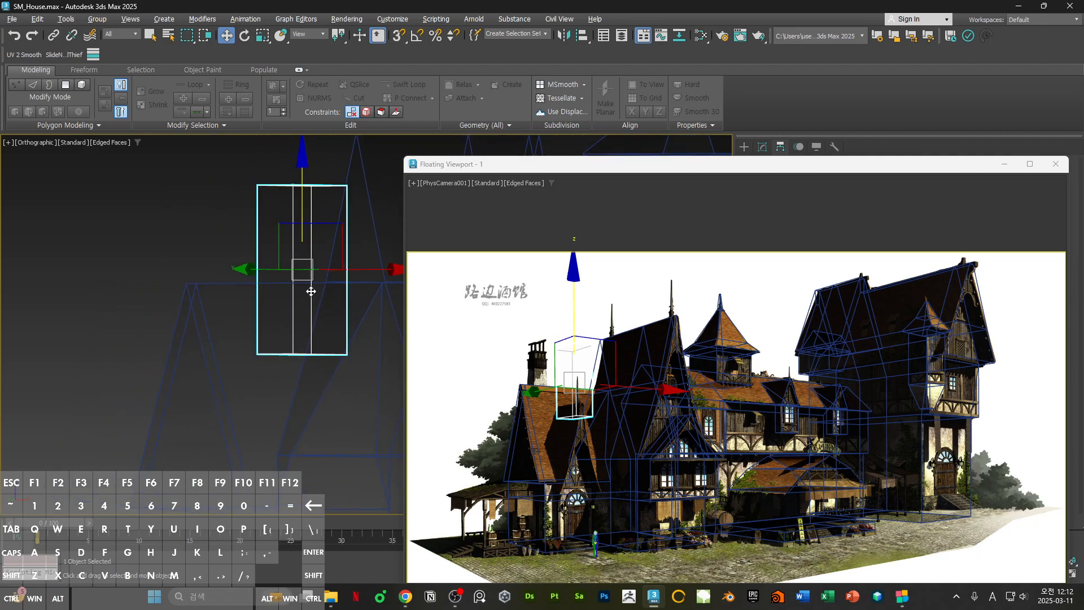
scroll(293, 282, up, 2)
drag(258, 260, 122, 287)
alt+middle_drag(122, 287, 256, 279)
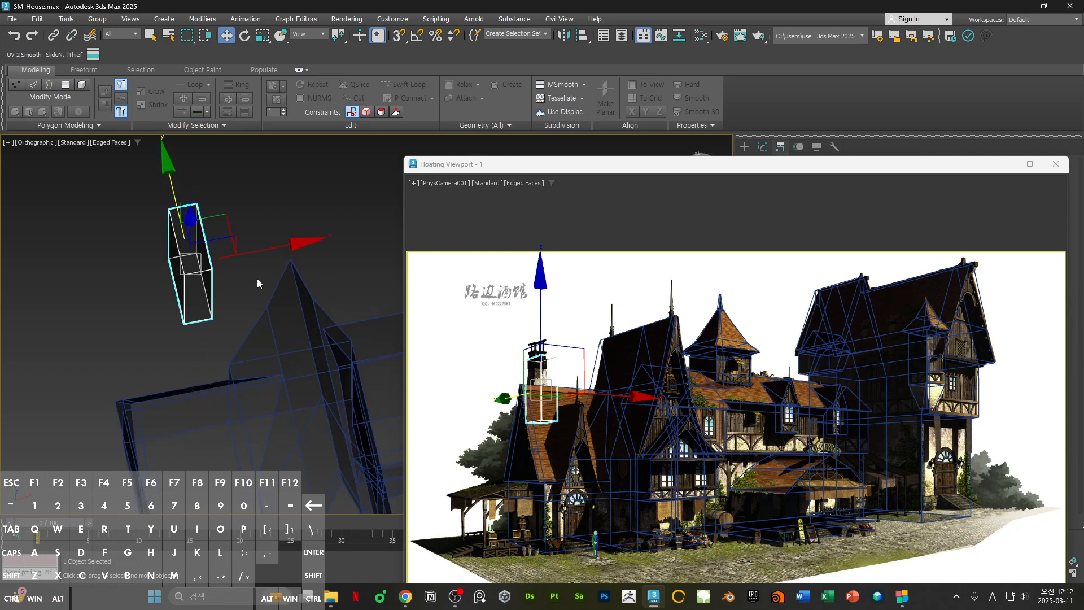
- Reposition the chimney box in the top view so it sits over the rear slope of the leftmost house's roof
key(t)
scroll(267, 260, down, 5)
drag(327, 248, 302, 314)
scroll(241, 348, up, 4)
- Shorten the chimney box's depth by moving its front vertices back, and shift all its vertices slightly toward the house's outer end
key(1)
drag(201, 357, 340, 390)
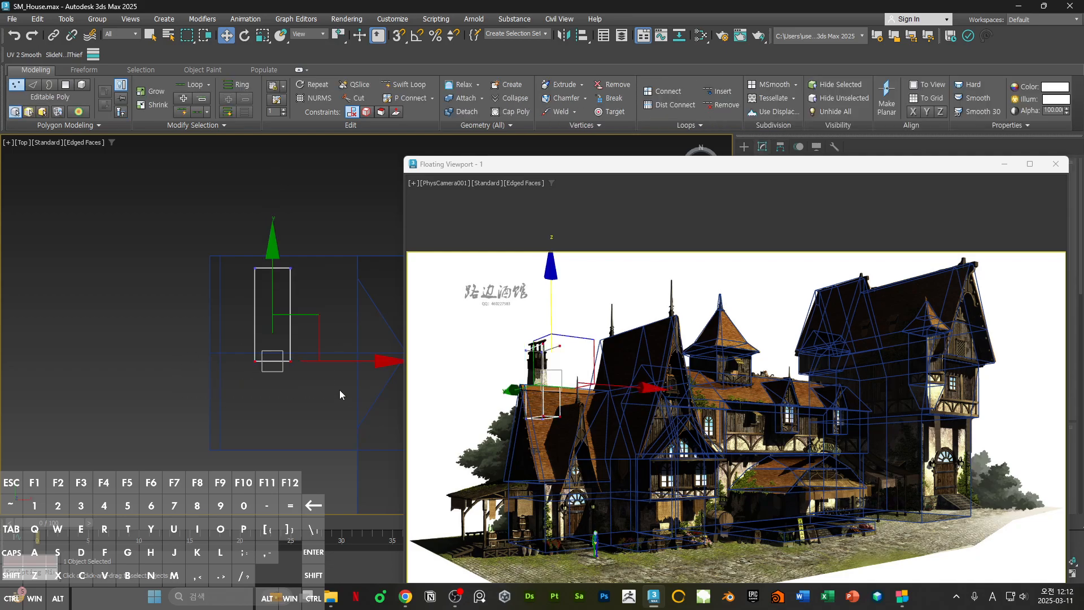
drag(275, 314, 274, 282)
key(ctrl+a)
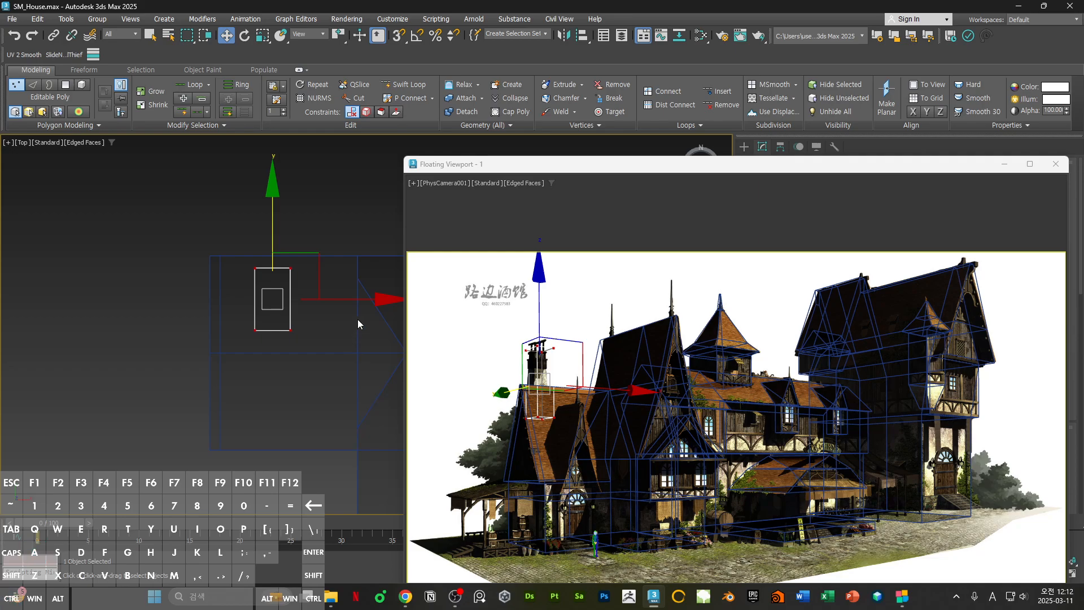
drag(365, 300, 359, 298)
click(324, 351)
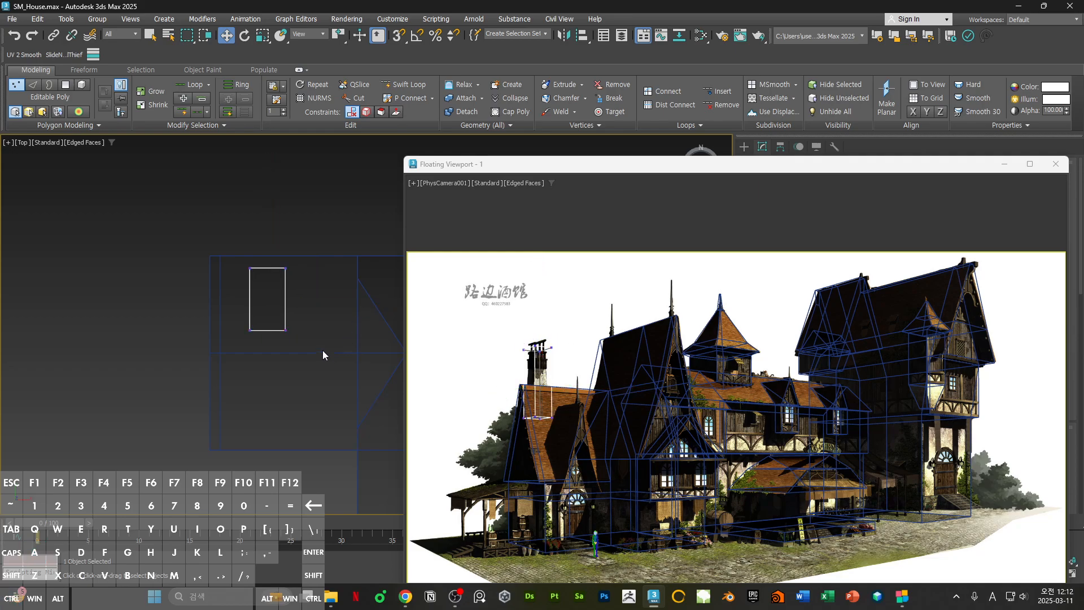
- Pull the chimney box's rear vertices forward and its right-side vertices slightly inward to reduce its footprint to the chimney's size
drag(227, 244, 332, 281)
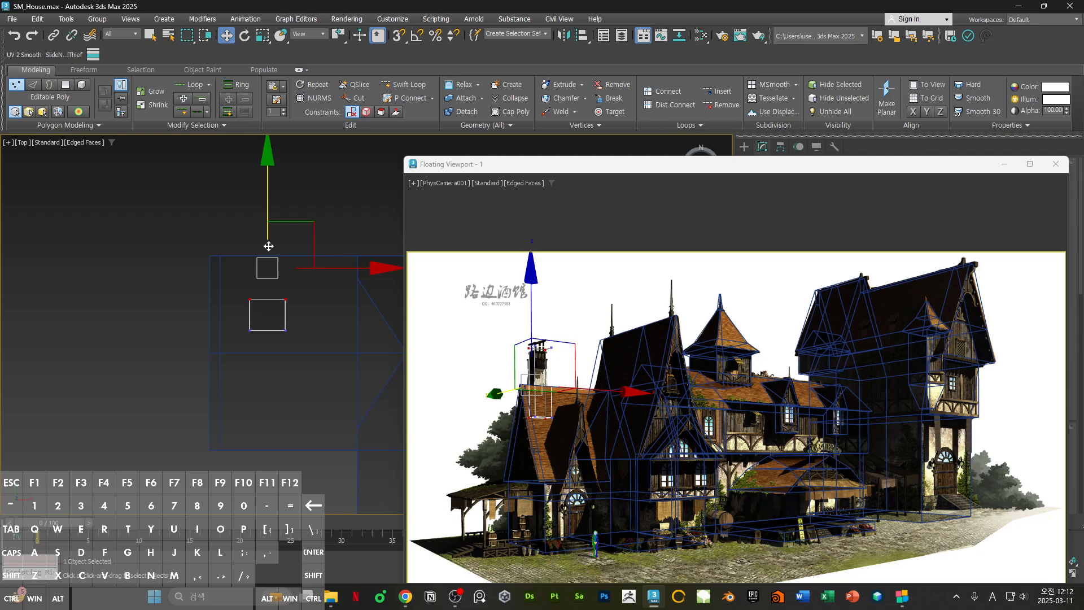
click(362, 248)
drag(363, 249, 243, 353)
drag(325, 355, 269, 277)
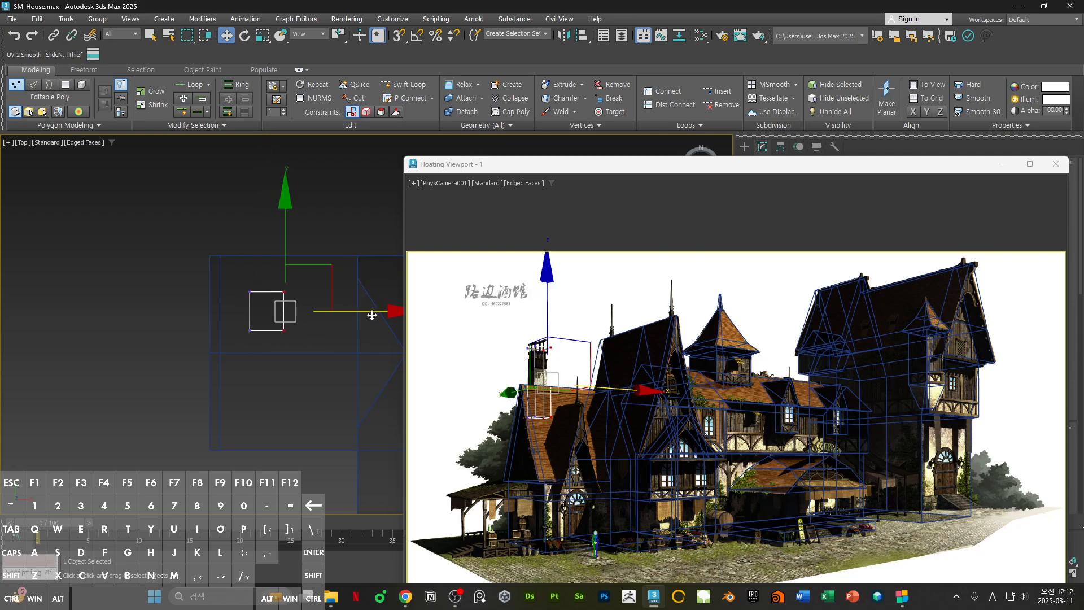
drag(365, 316, 355, 316)
alt+middle_drag(310, 343, 261, 249)
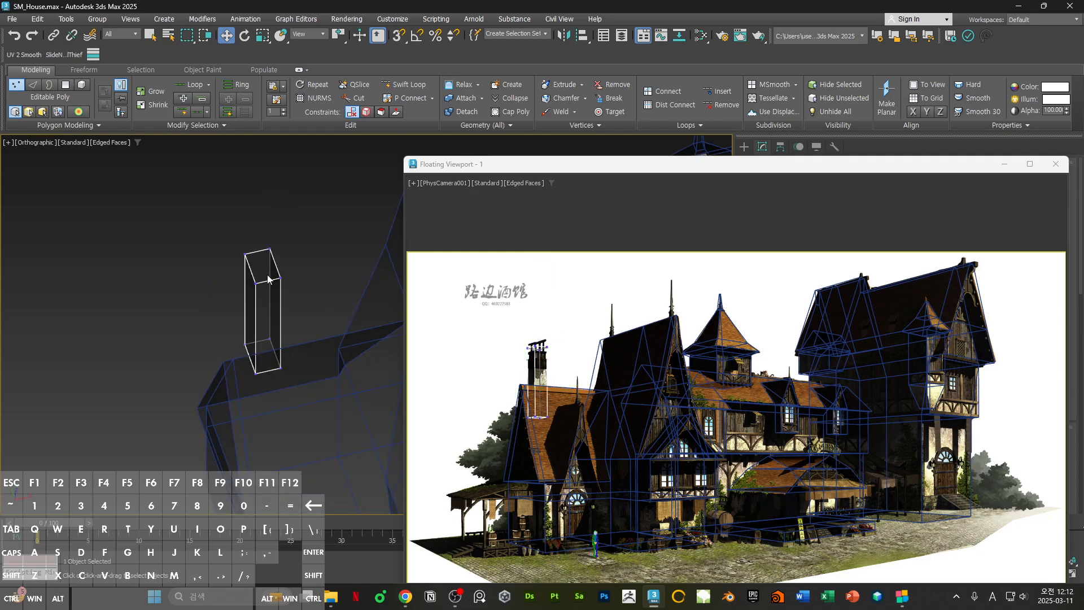
- Lower the top face of the chimney box slightly
key(4)
click(261, 249)
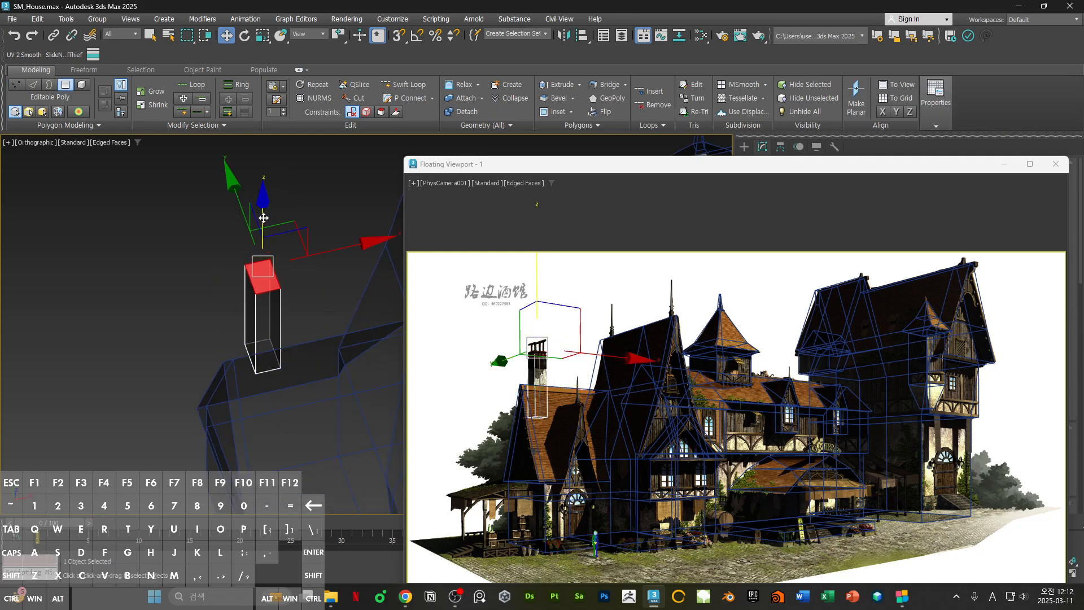
alt+middle_drag(263, 213, 205, 335)
- Try to slide the whole chimney box toward the leftmost house's outer end and raise it onto the roof ridge
key(5)
click(277, 317)
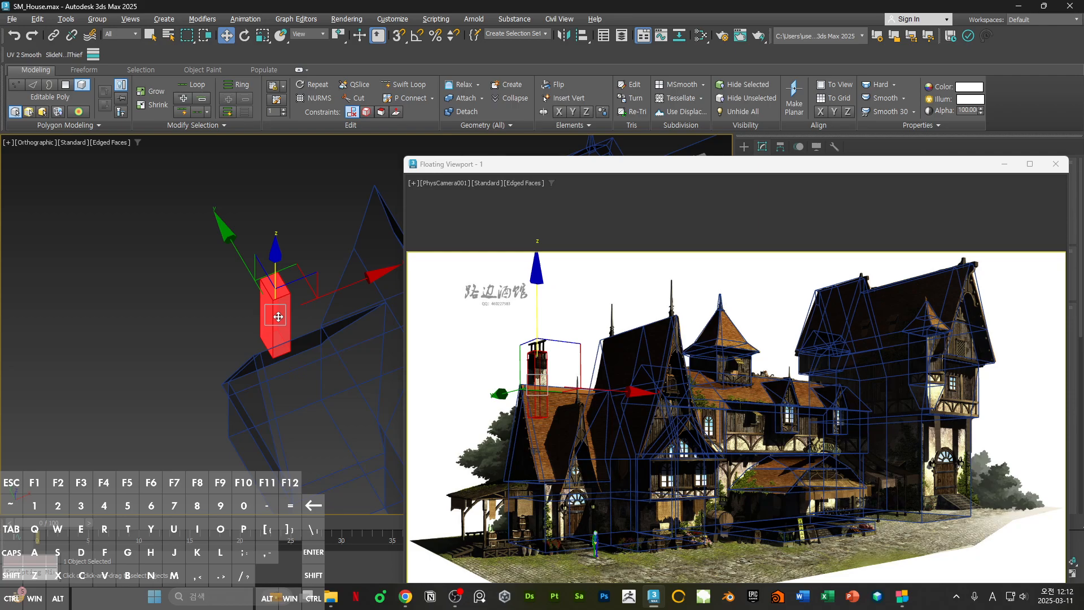
click(218, 316)
click(261, 321)
key(5)
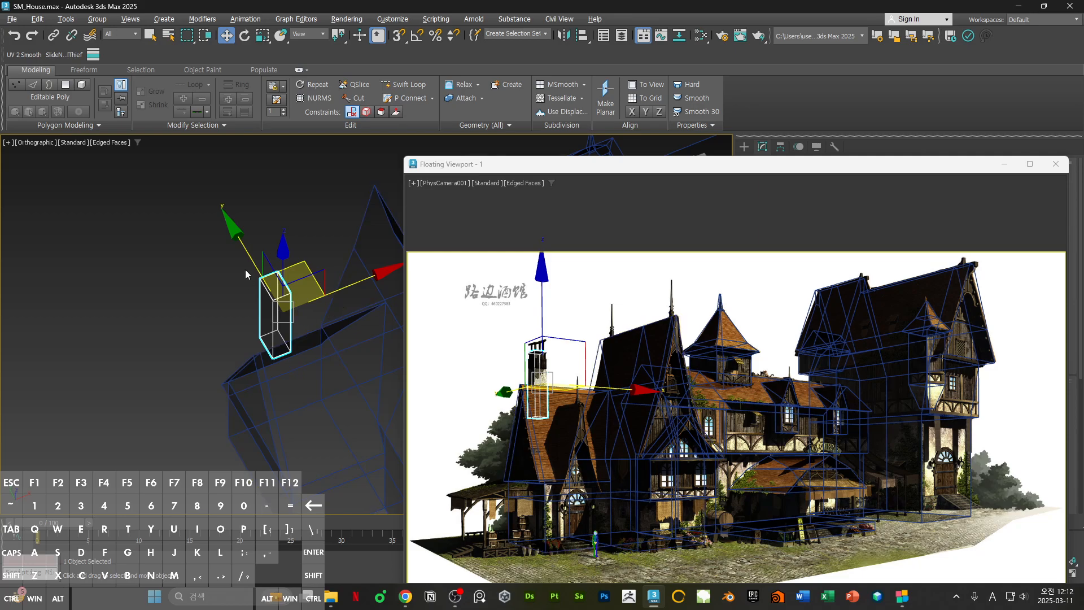
alt+middle_drag(342, 350, 340, 290)
key(5)
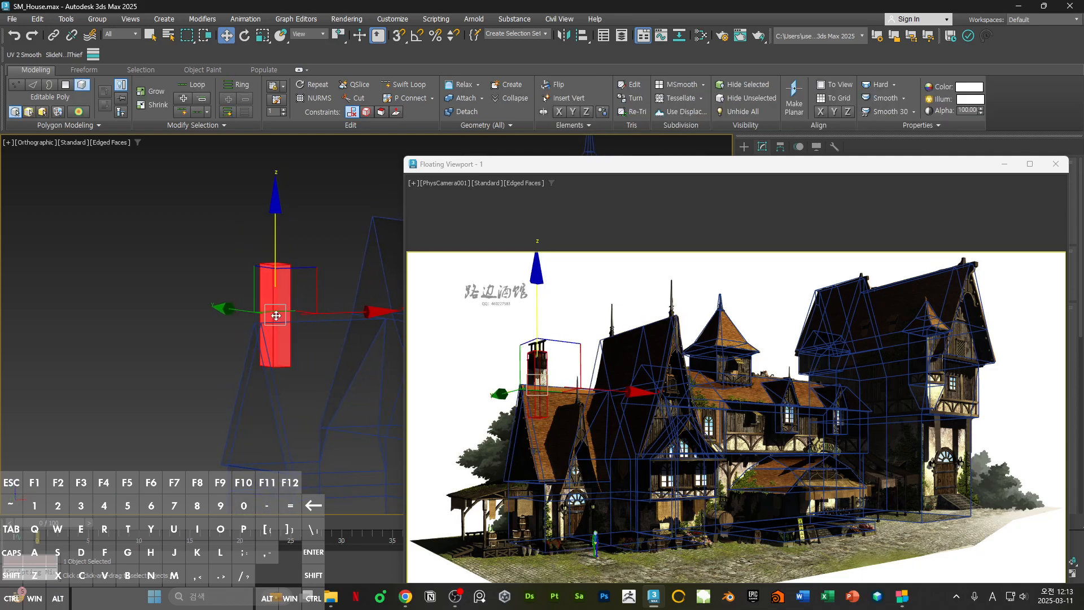
drag(238, 312, 175, 310)
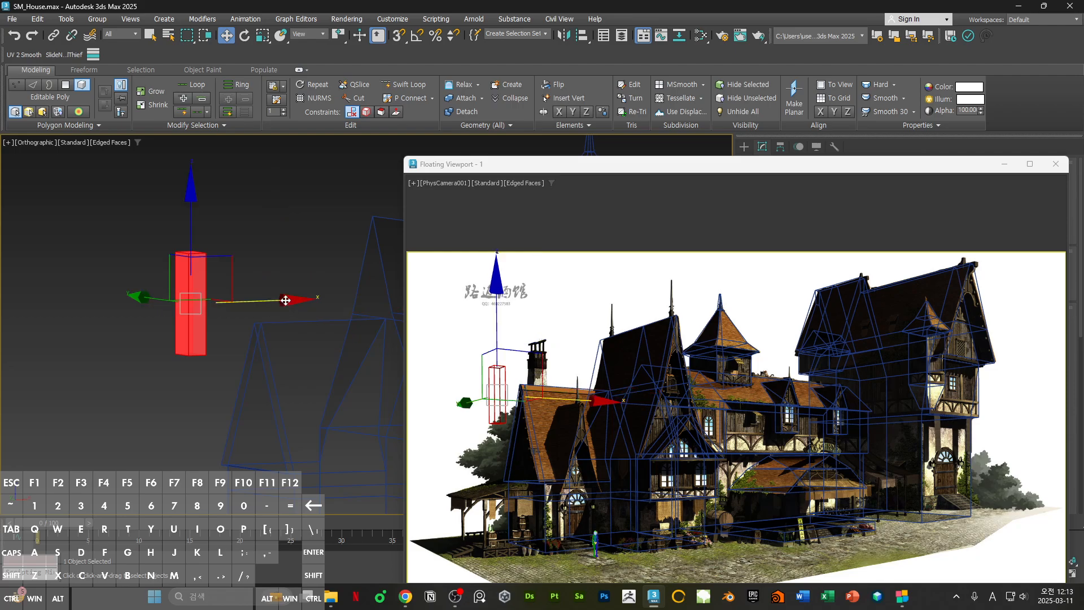
drag(285, 300, 351, 304)
drag(257, 232, 263, 198)
click(307, 191)
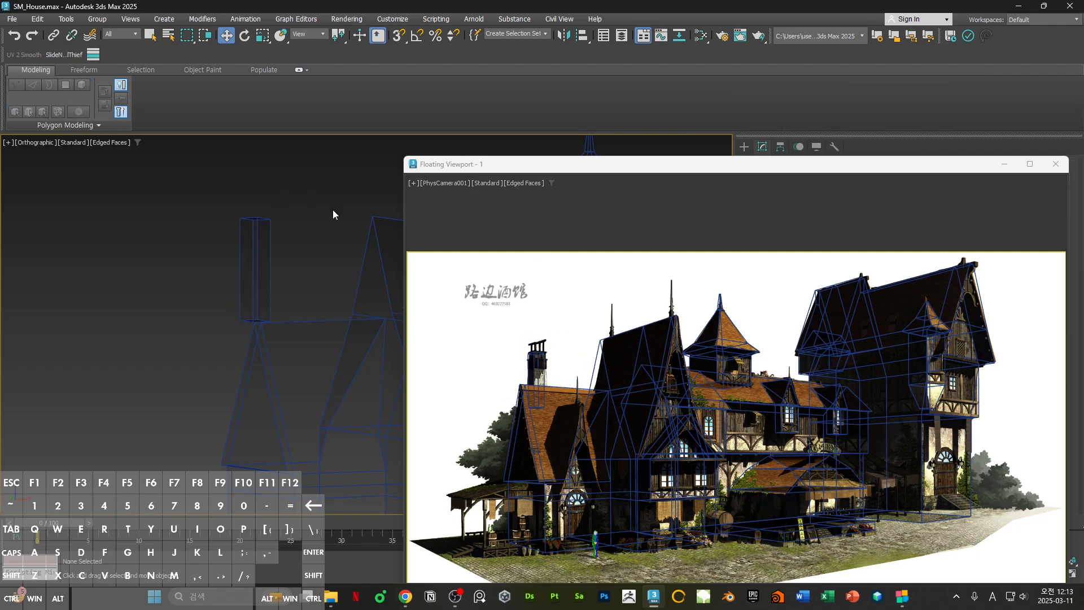
click(543, 375)
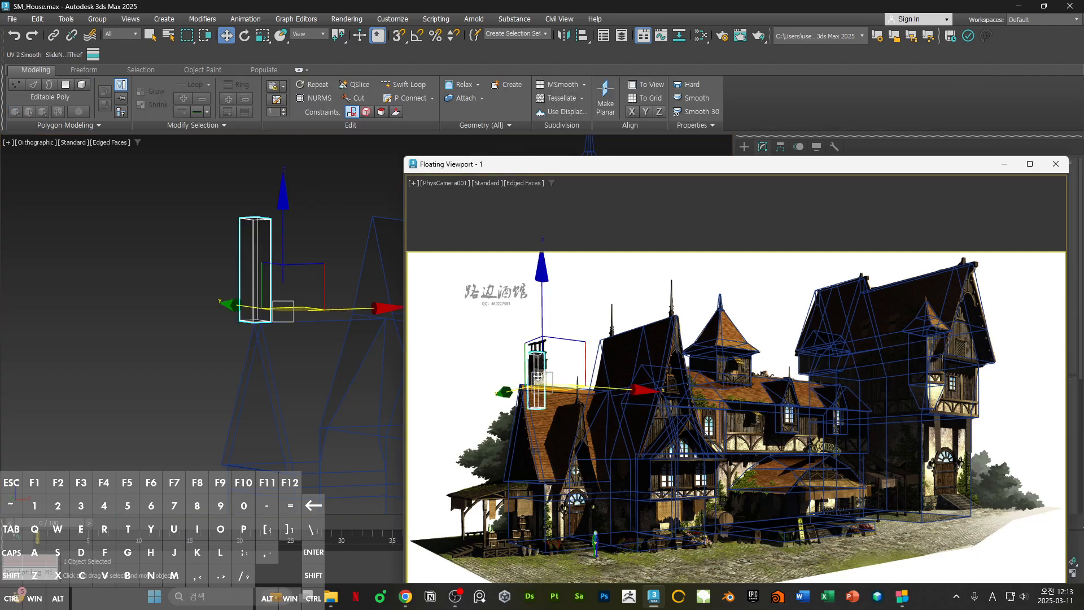
click(345, 271)
click(290, 355)
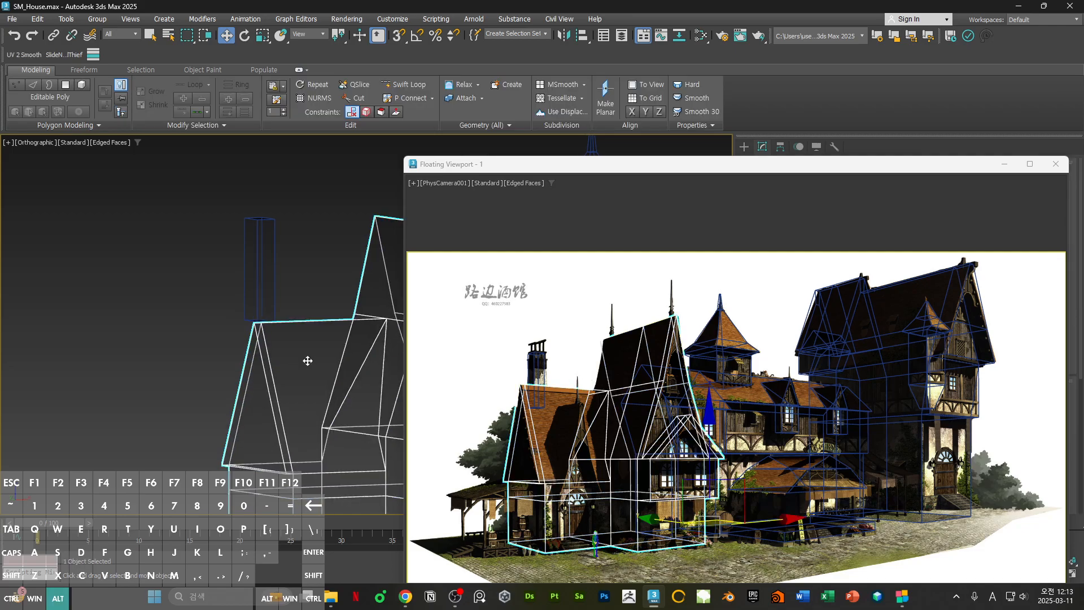
alt+middle_drag(307, 360, 150, 331)
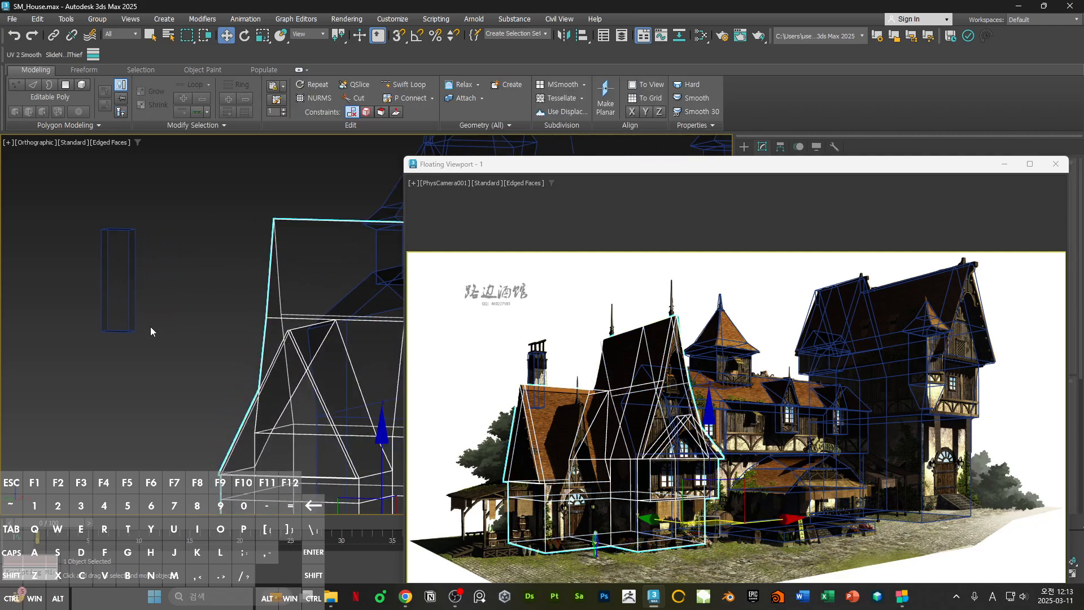
- Undo the move of the whole chimney box
key(ctrl+z)
key(ctrl+z)
key(ctrl+z)
key(ctrl+z)
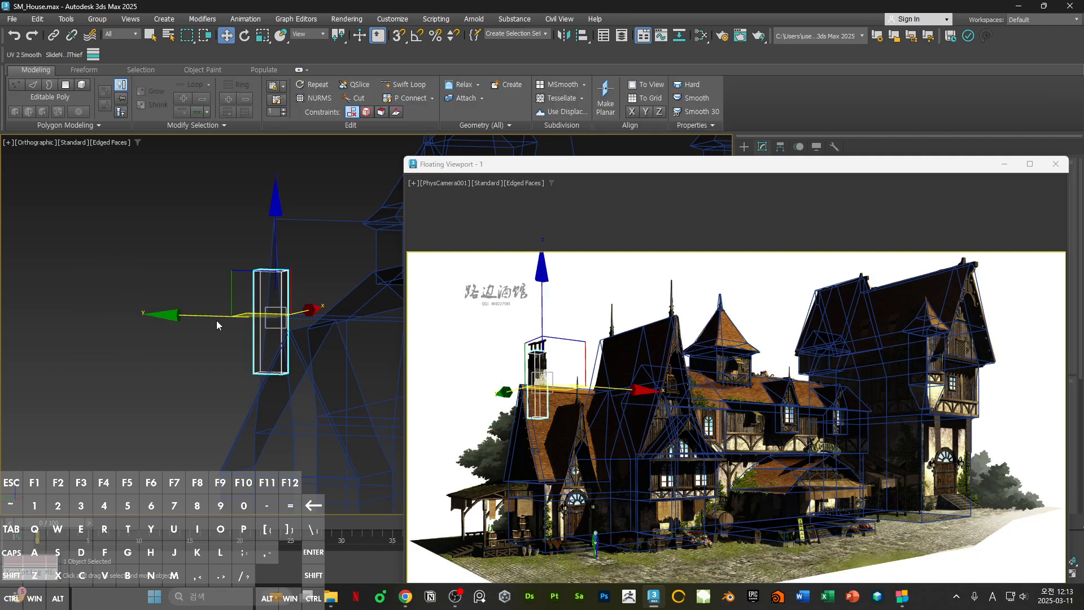
- Examine from several sides how the chimney box sits against the leftmost house's roof
scroll(237, 307, down, 6)
alt+middle_drag(254, 293, 219, 309)
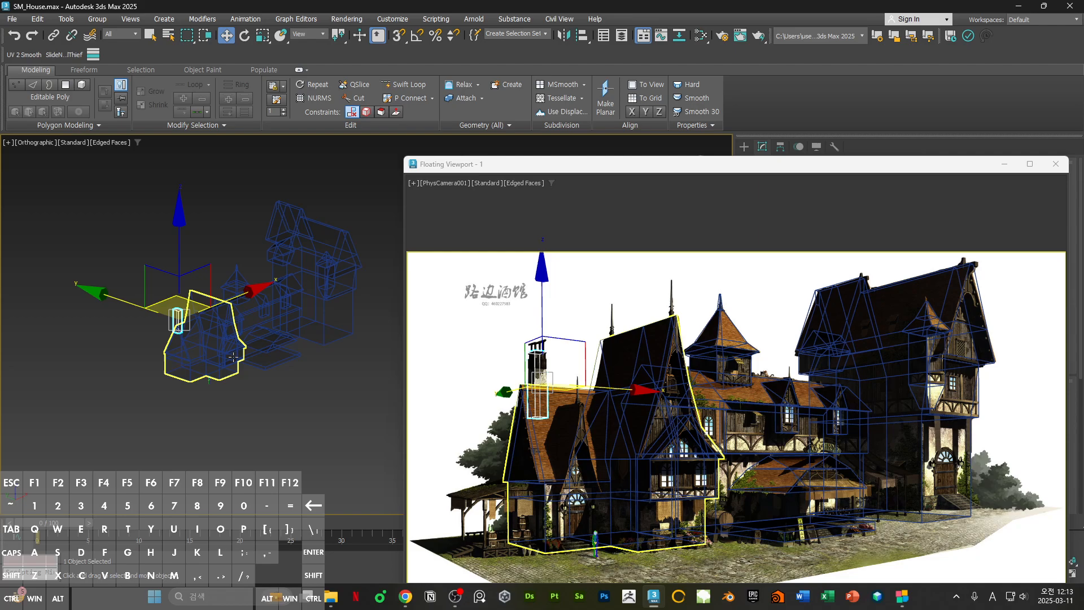
middle_drag(245, 386, 255, 385)
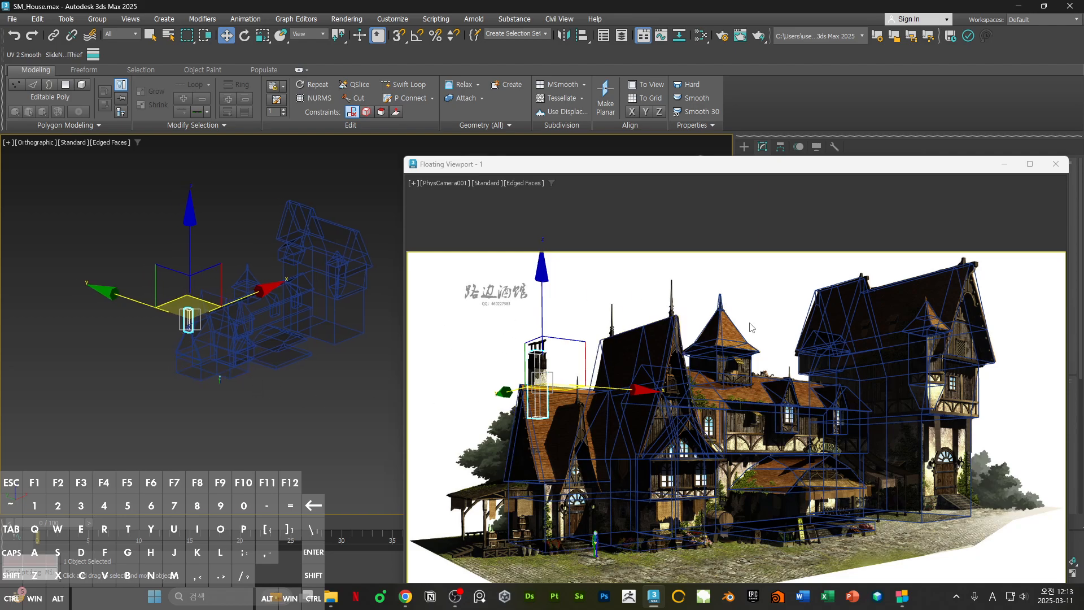
alt+middle_drag(364, 428, 383, 171)
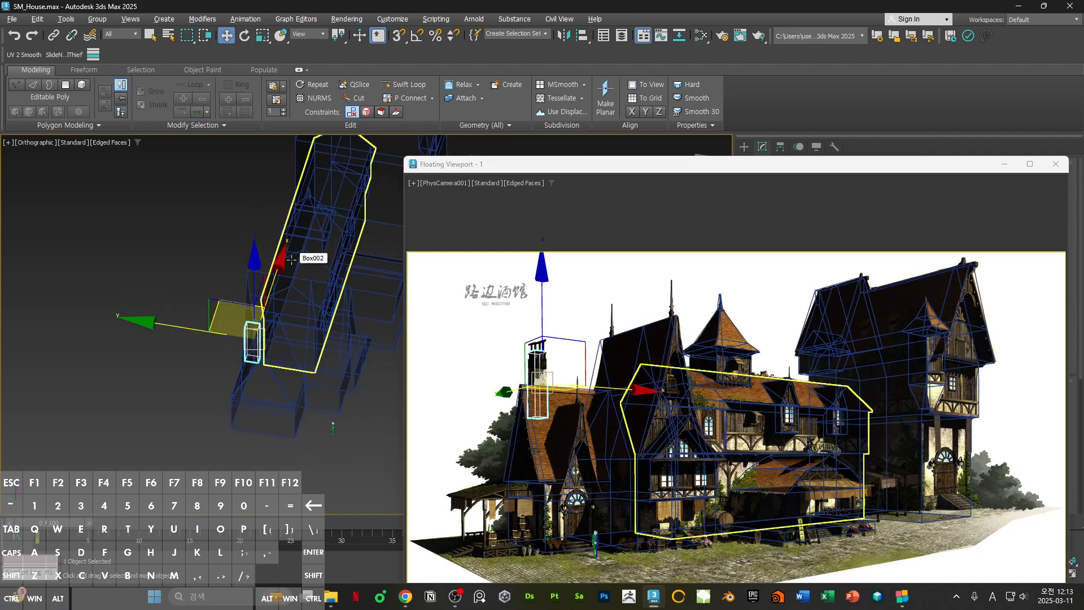
alt+middle_drag(165, 364, 253, 363)
click(96, 323)
scroll(227, 314, up, 4)
click(228, 314)
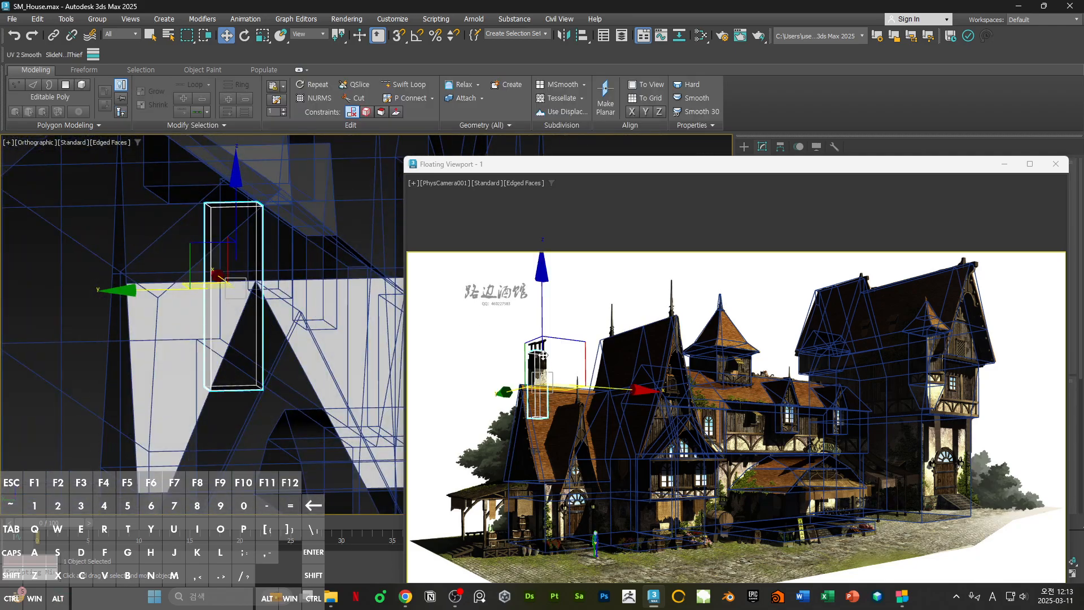
- Lower the chimney box's top face to the underside of the brick cap in the concept image
alt+middle_drag(237, 343, 196, 285)
key(4)
drag(196, 286, 197, 286)
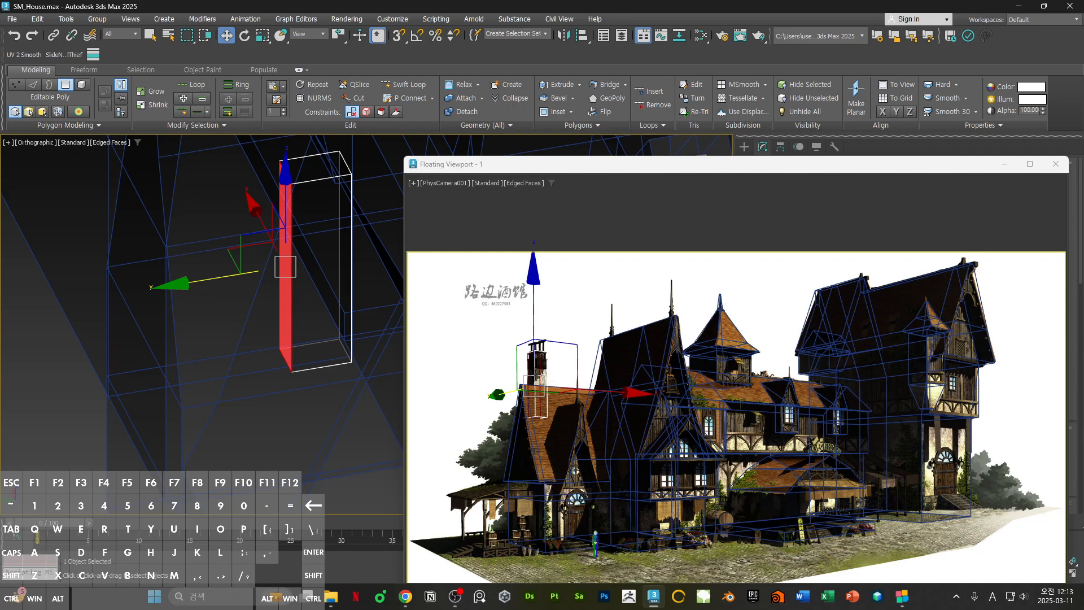
drag(534, 364, 540, 367)
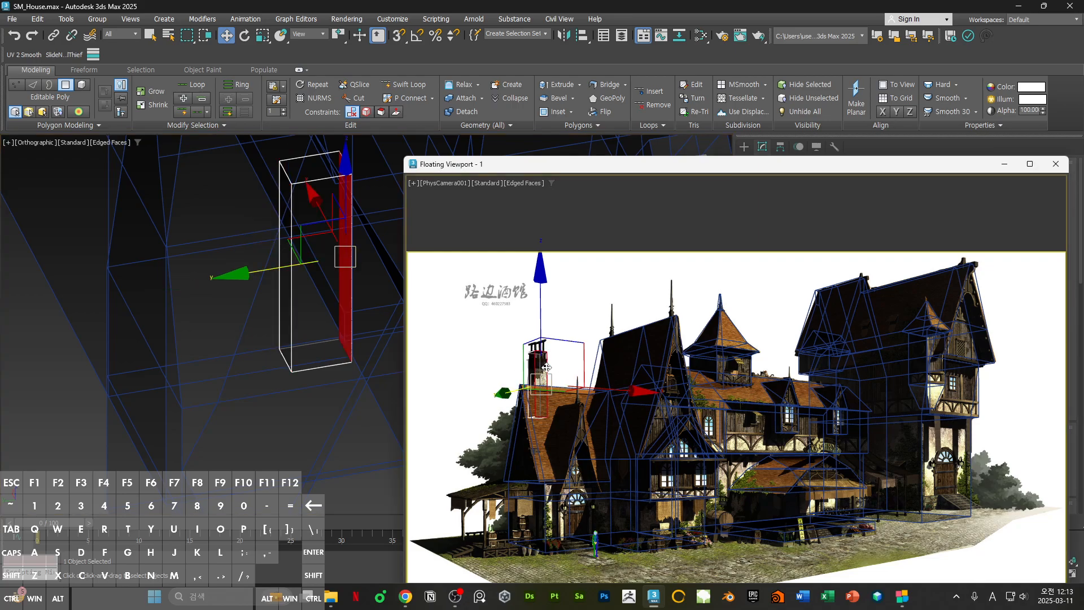
click(292, 356)
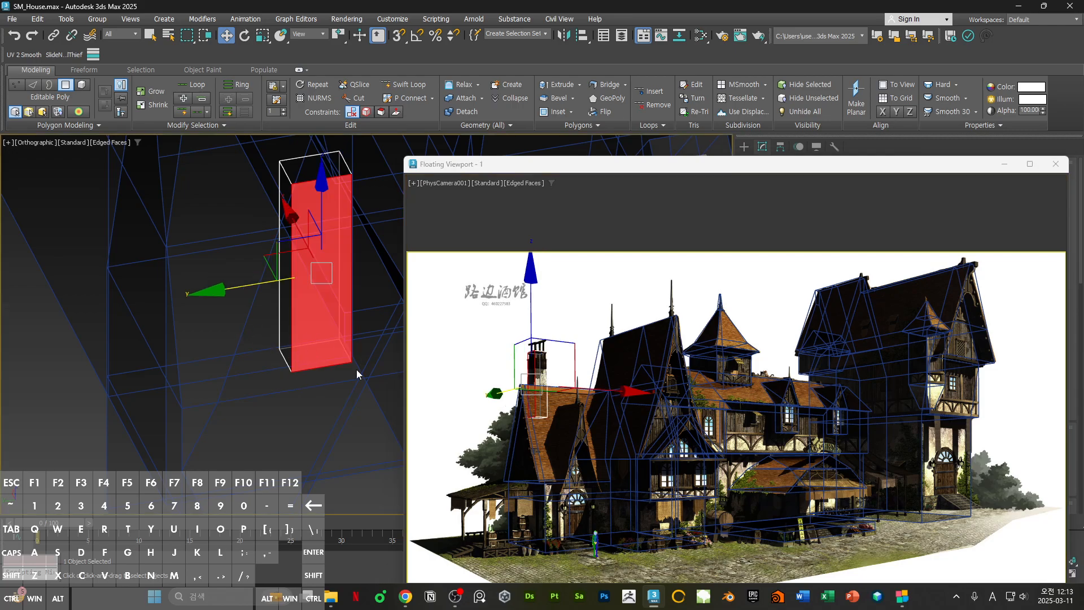
key(ctrl+alt)
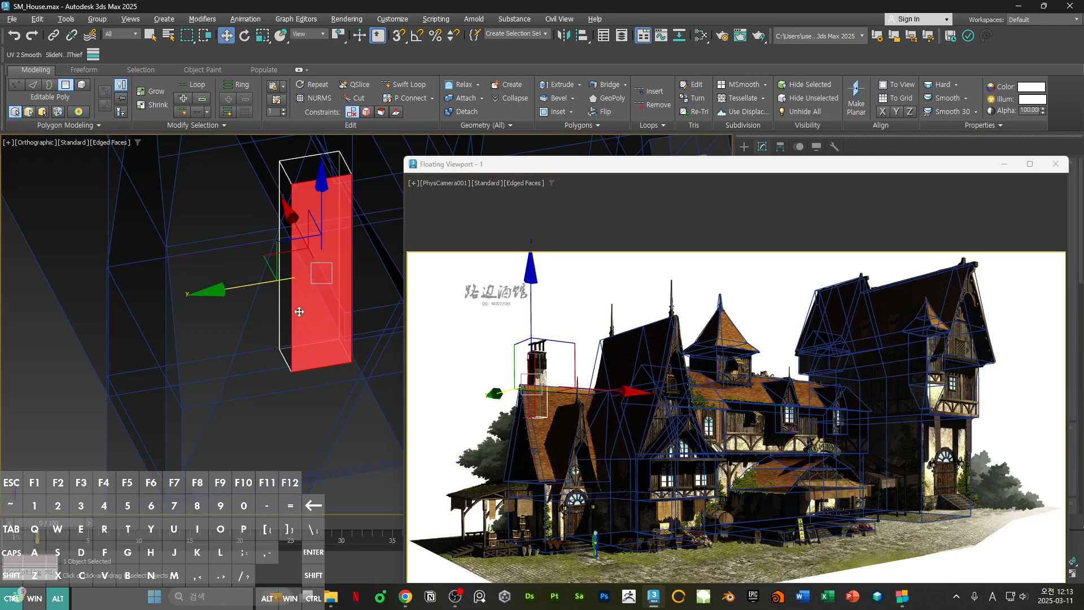
alt+middle_drag(292, 400, 309, 242)
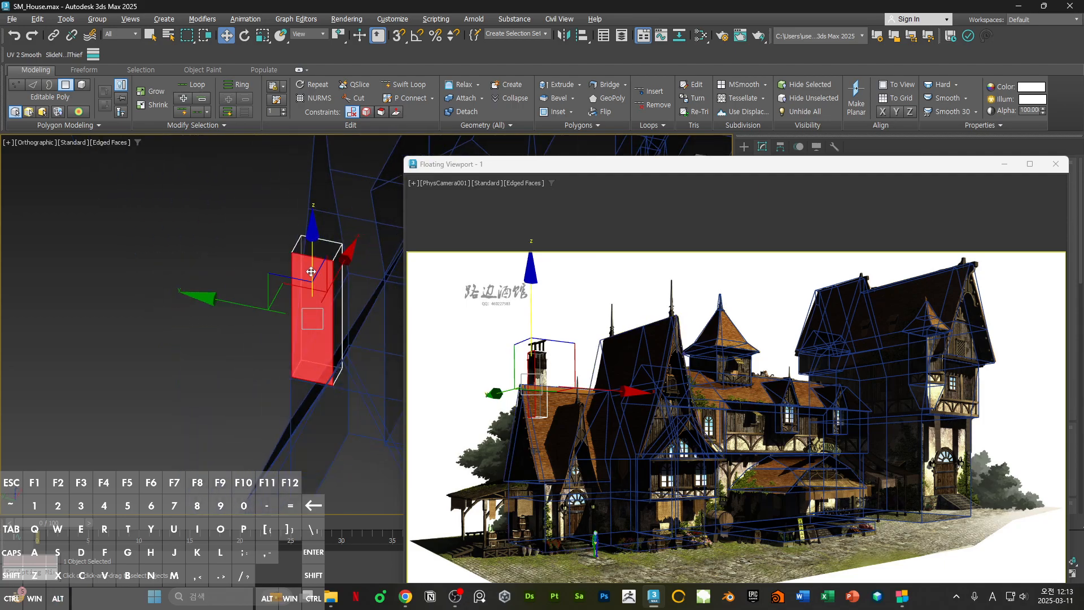
click(309, 237)
drag(316, 184, 314, 215)
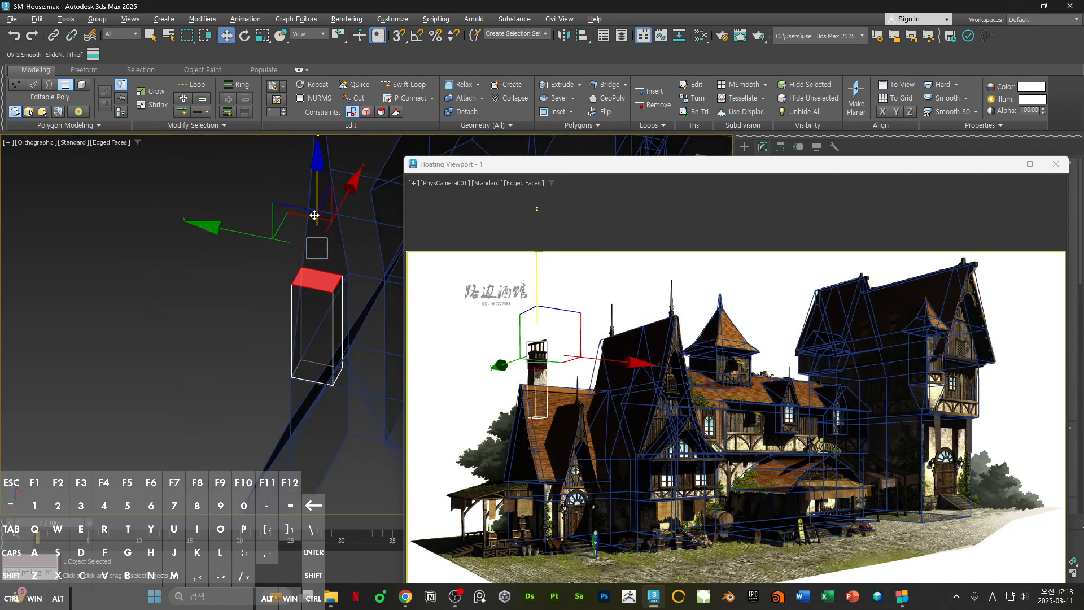
- Narrow the chimney box by moving two opposite side faces inward to match the shaft in the concept image
alt+middle_drag(313, 216, 356, 330)
click(322, 362)
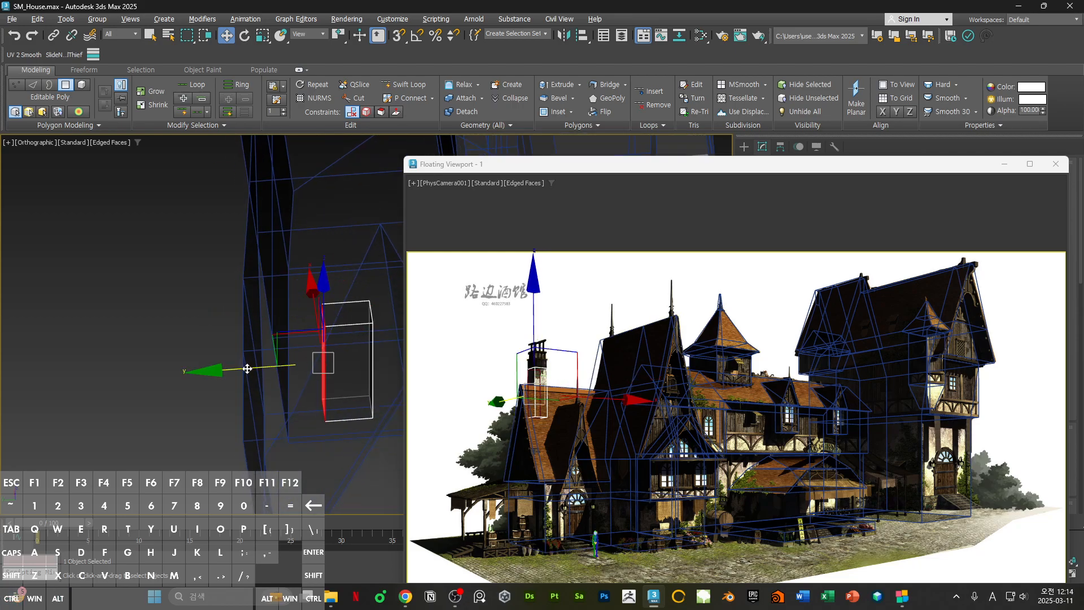
drag(247, 369, 259, 368)
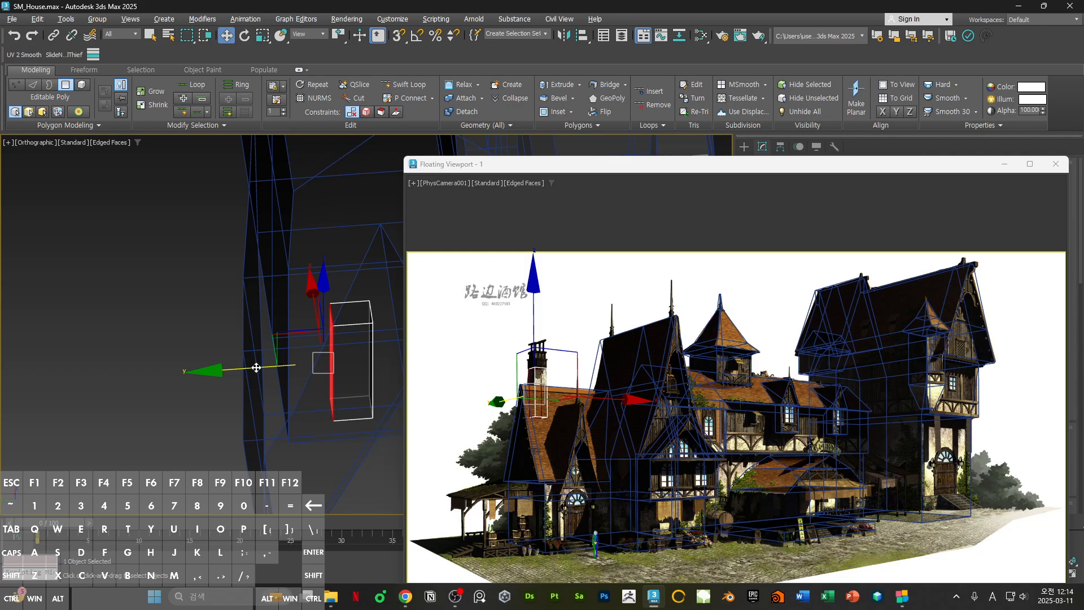
alt+middle_drag(266, 367, 370, 344)
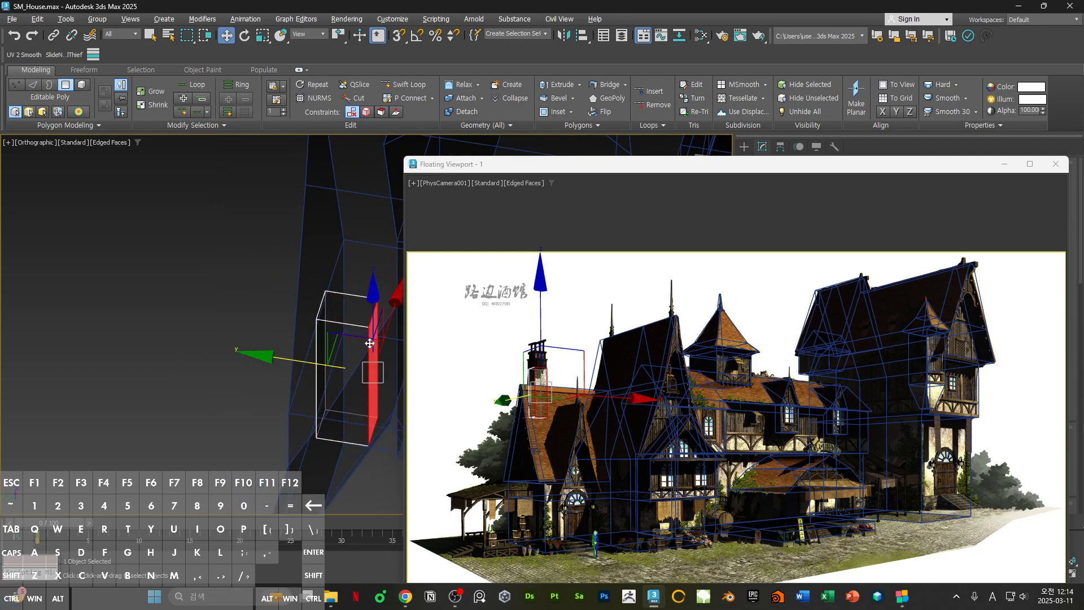
drag(308, 366, 306, 365)
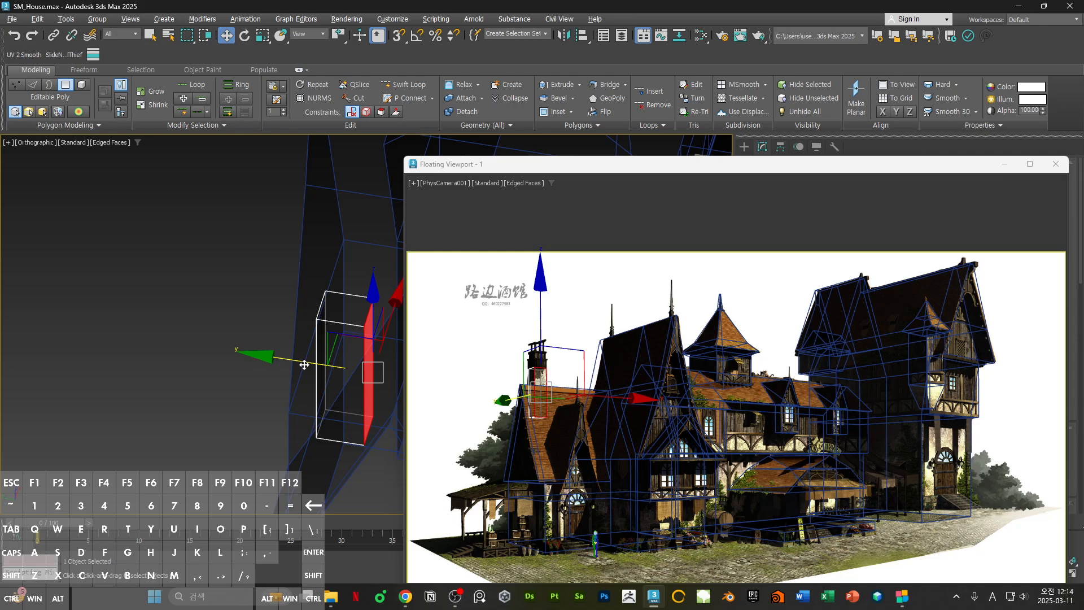
alt+middle_drag(304, 364, 340, 326)
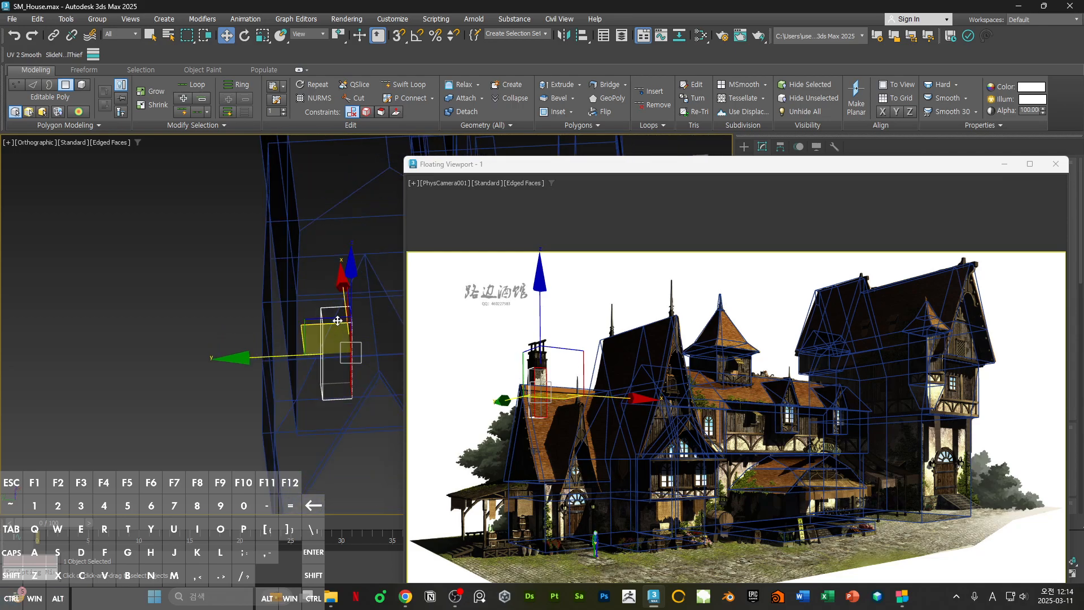
click(342, 411)
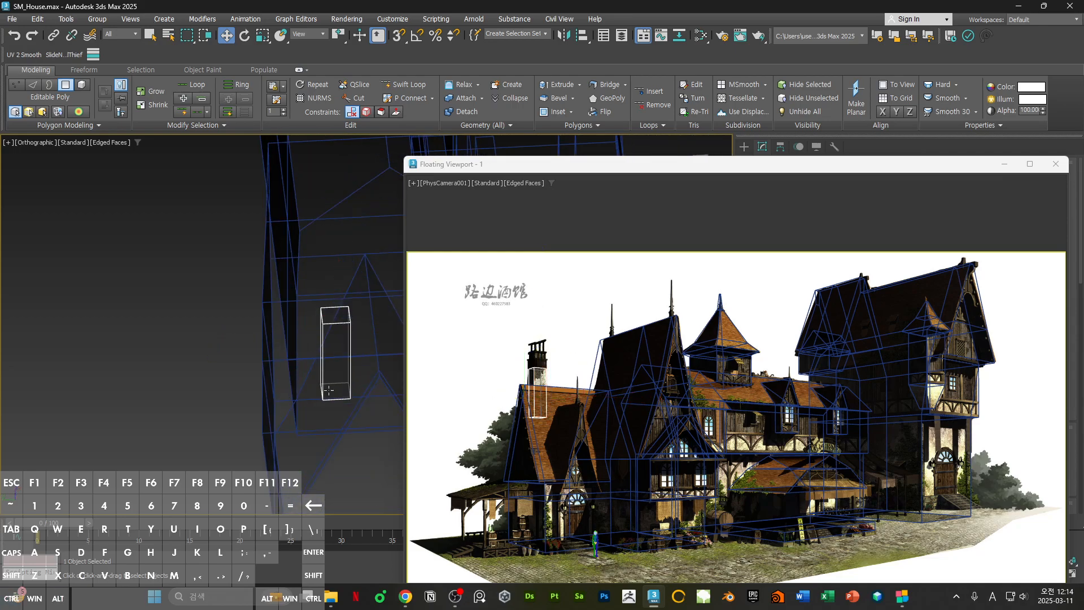
alt+middle_drag(344, 404, 333, 316)
- Scale up the chimney box's bottom vertices so the shaft tapers toward the top
key(1)
drag(273, 313, 378, 364)
alt+middle_drag(361, 358, 327, 343)
key(r)
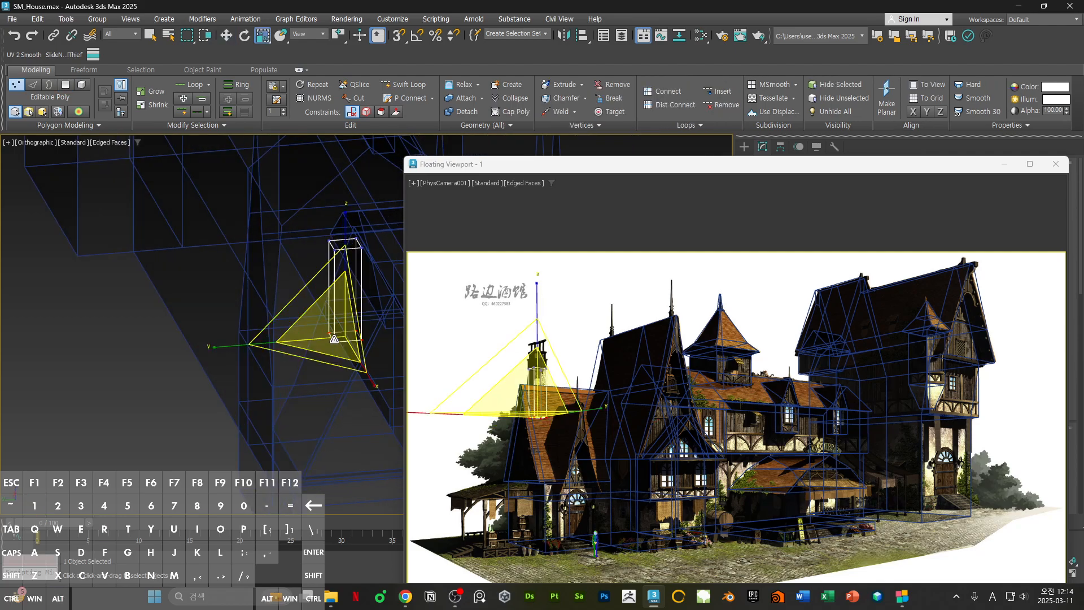
drag(332, 337, 337, 312)
- Extrude the chimney's bottom face downward so the shaft reaches through the roof slope
key(w)
alt+middle_drag(339, 315, 341, 263)
key(4)
click(337, 329)
shift+drag(344, 269, 340, 346)
alt+middle_drag(340, 347, 313, 335)
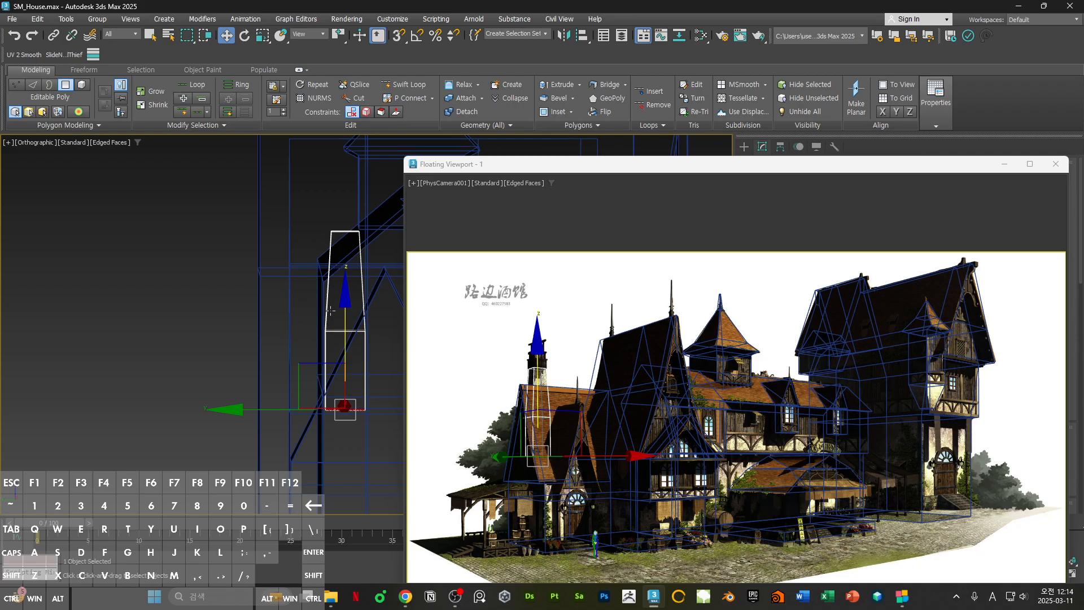
- Extrude the chimney's top face upward to form the cap block above the shaft
alt+middle_drag(359, 235, 344, 287)
scroll(341, 287, up, 4)
click(349, 309)
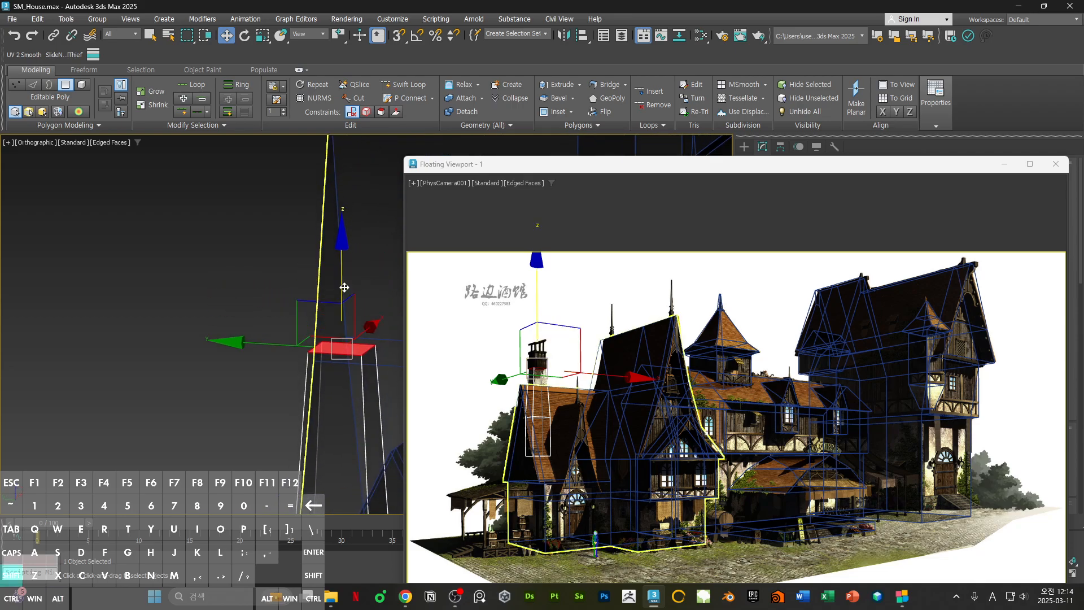
drag(342, 287, 344, 224)
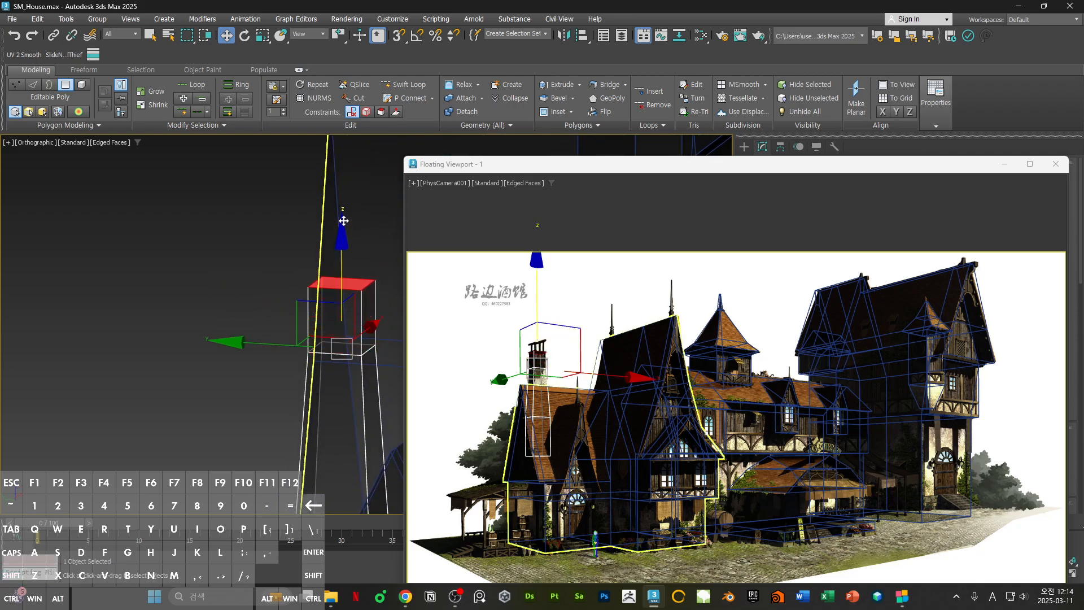
- Extrude the cap block's side faces outward by scaling so the cap overhangs the shaft
click(349, 313)
shift+click(368, 301)
alt+middle_drag(367, 303, 362, 327)
key(r)
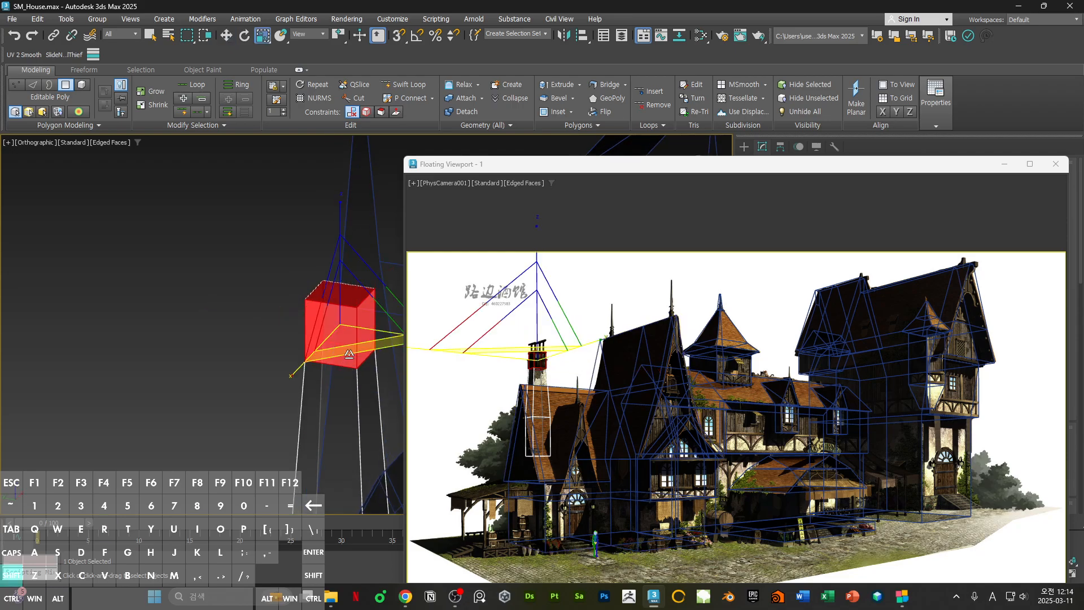
drag(349, 355, 352, 357)
click(377, 269)
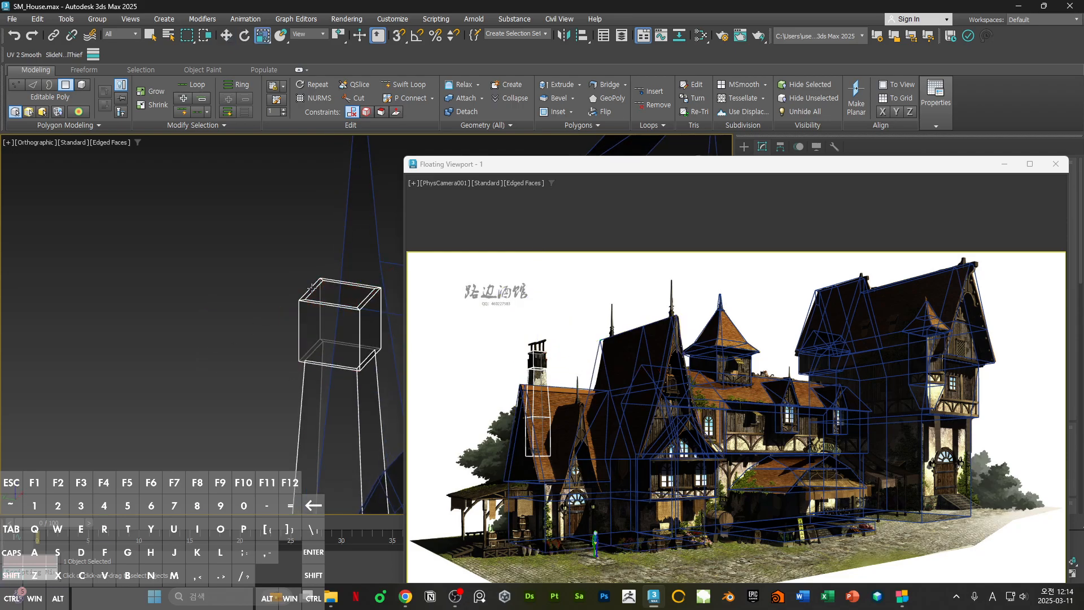
- Extrude the cap's inner top face upward to form a smaller block on top of the chimney
scroll(378, 268, down, 3)
alt+middle_drag(377, 268, 326, 337)
scroll(338, 288, up, 3)
click(340, 290)
key(w)
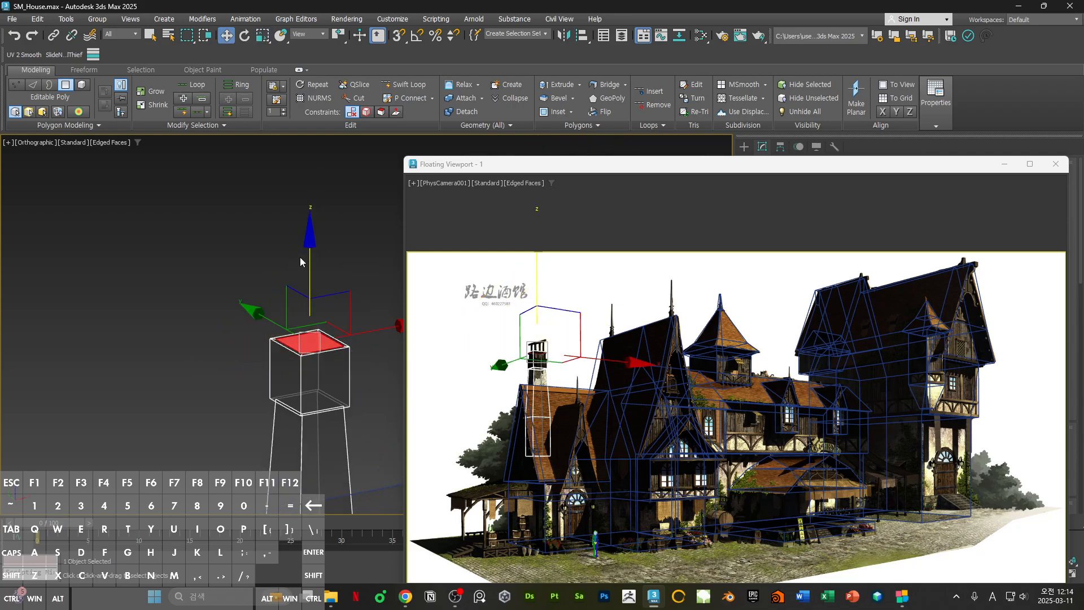
shift+drag(311, 267, 308, 241)
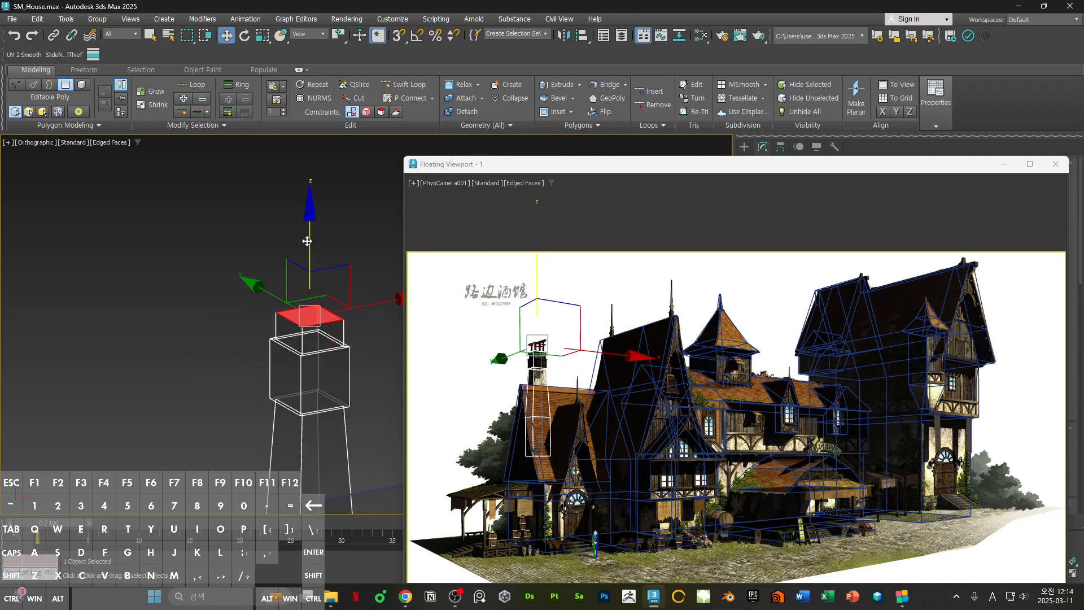
- Raise one top edge of the small block on the chimney so its top face slopes
alt+middle_drag(370, 310, 337, 298)
key(2)
click(310, 316)
click(334, 316)
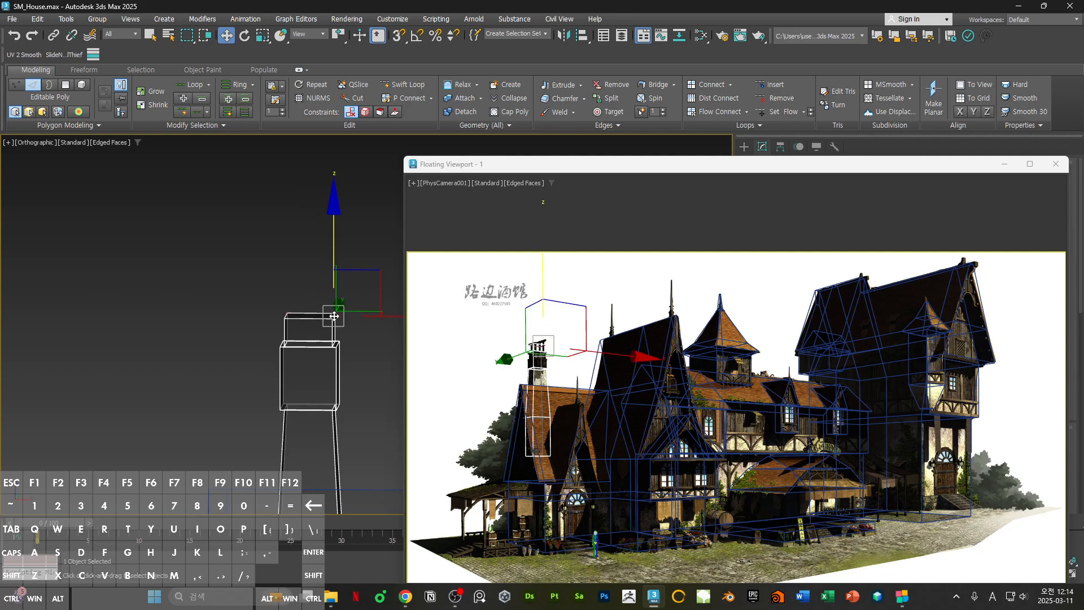
drag(331, 247, 331, 245)
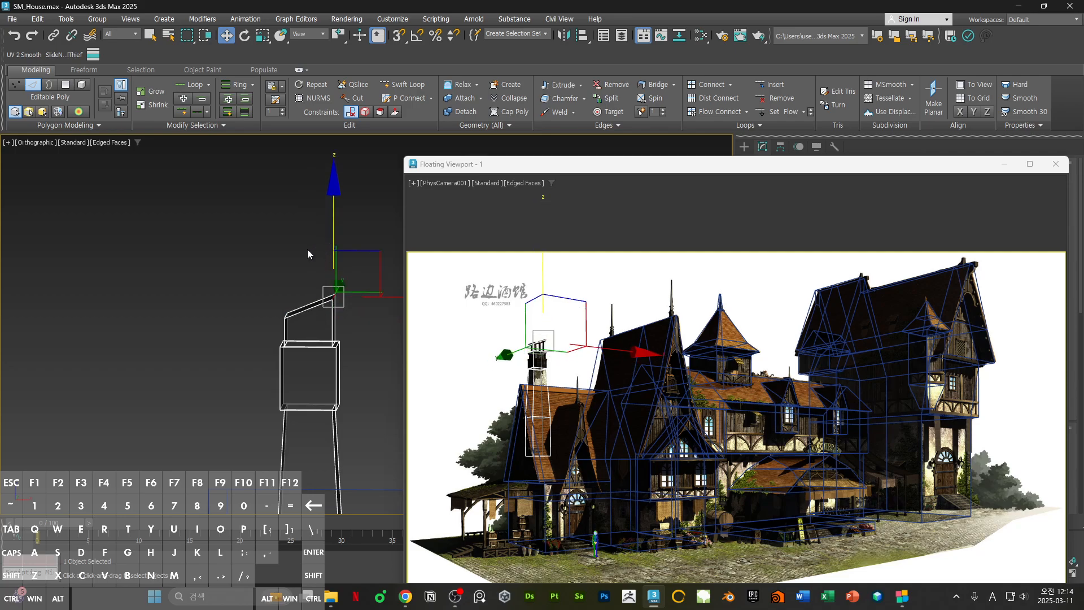
click(299, 250)
scroll(288, 253, down, 5)
scroll(288, 260, up, 5)
- Extrude the block's sloped top face upward to form a thin slab crowning the chimney
alt+middle_drag(285, 253, 299, 265)
key(4)
click(272, 256)
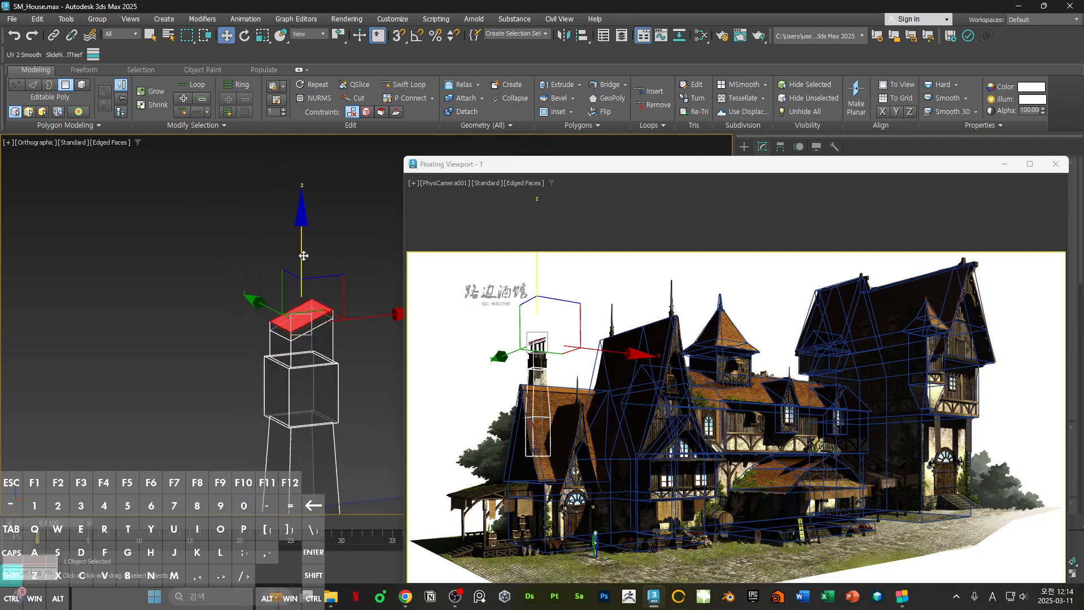
shift+drag(304, 255, 304, 258)
- Extrude the crowning slab's side faces outward by scaling to form an overhanging rim, and deselect the chimney
scroll(287, 337, up, 5)
click(296, 332)
ctrl+double_click(288, 337)
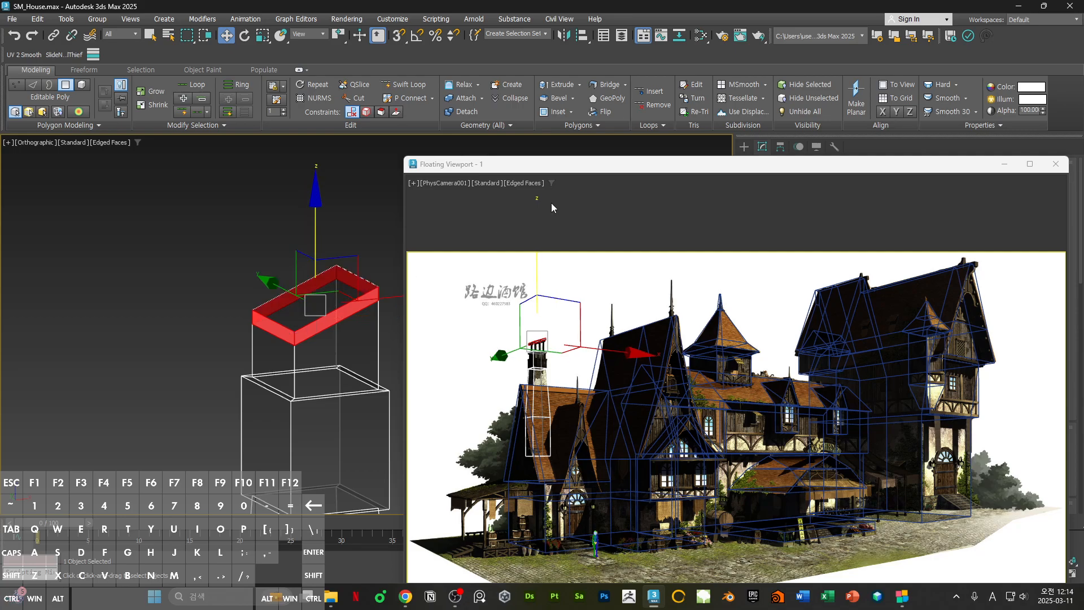
drag(583, 171, 603, 223)
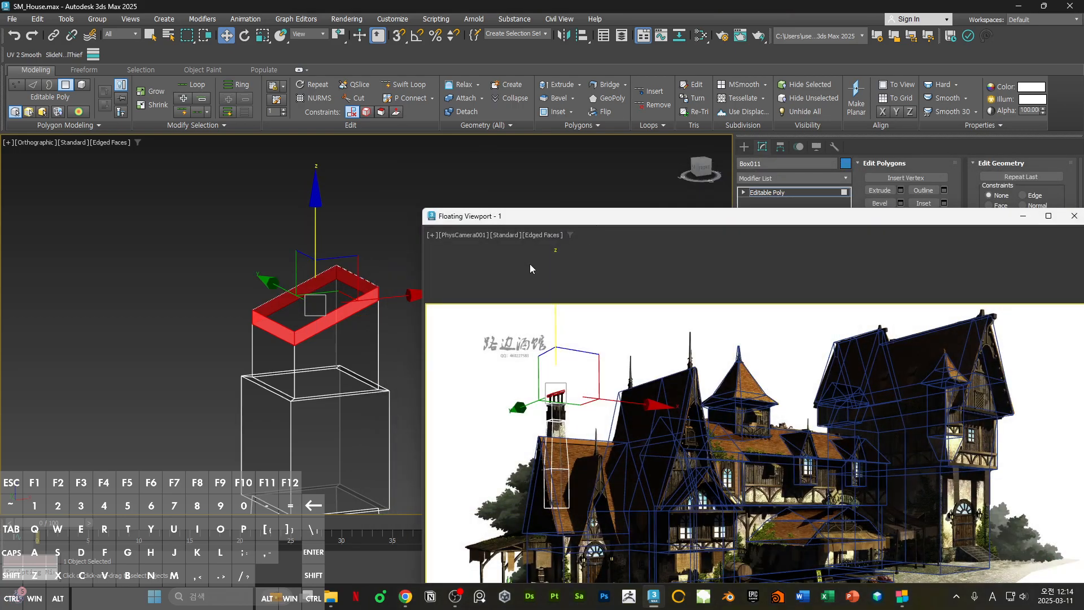
key(r)
shift+drag(317, 302, 322, 289)
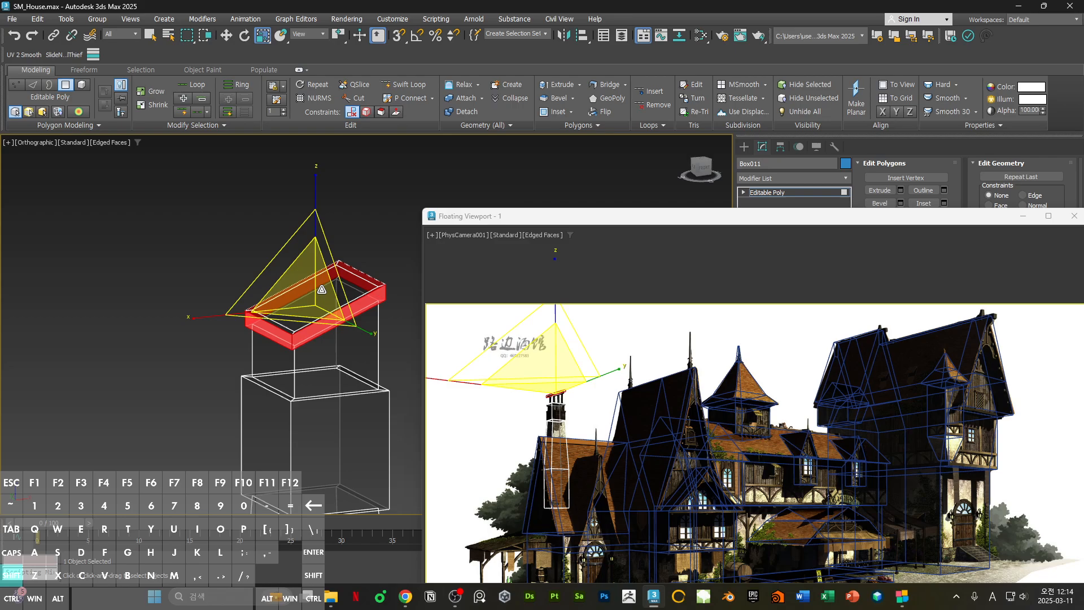
click(360, 243)
ctrl+alt+middle_drag(360, 240, 359, 273)
alt+middle_drag(360, 273, 202, 320)
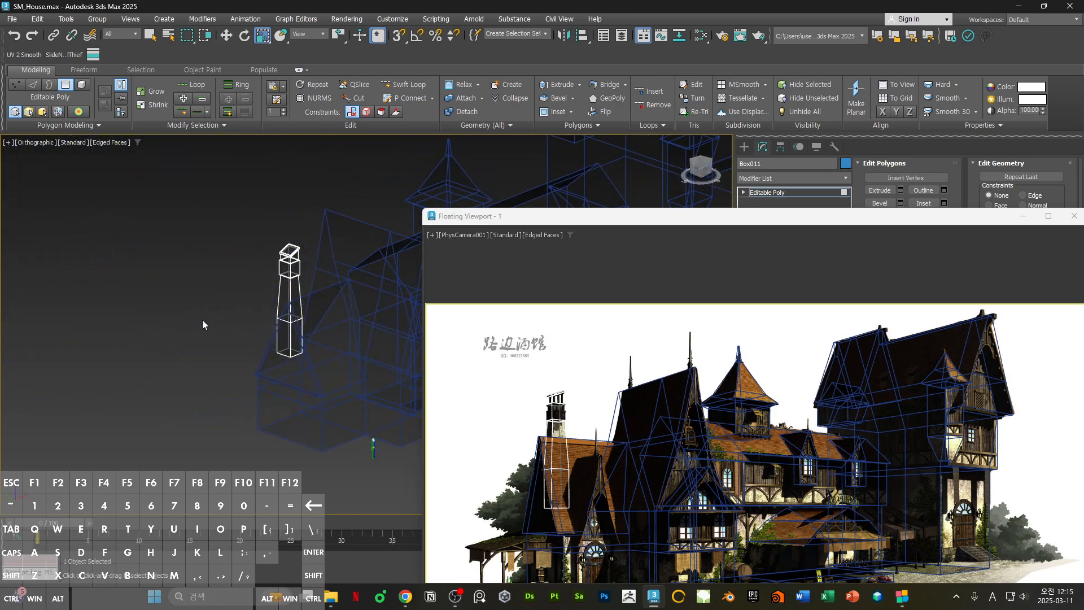
click(115, 302)
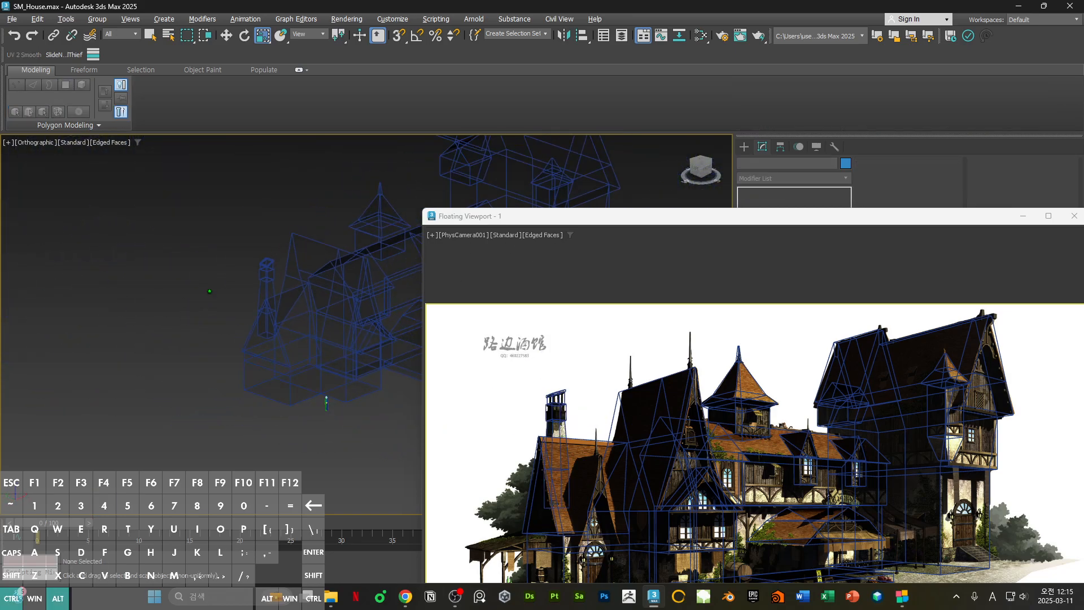
- Create a box on the ground beside the leftmost house as the base for the open porch
drag(684, 218, 690, 134)
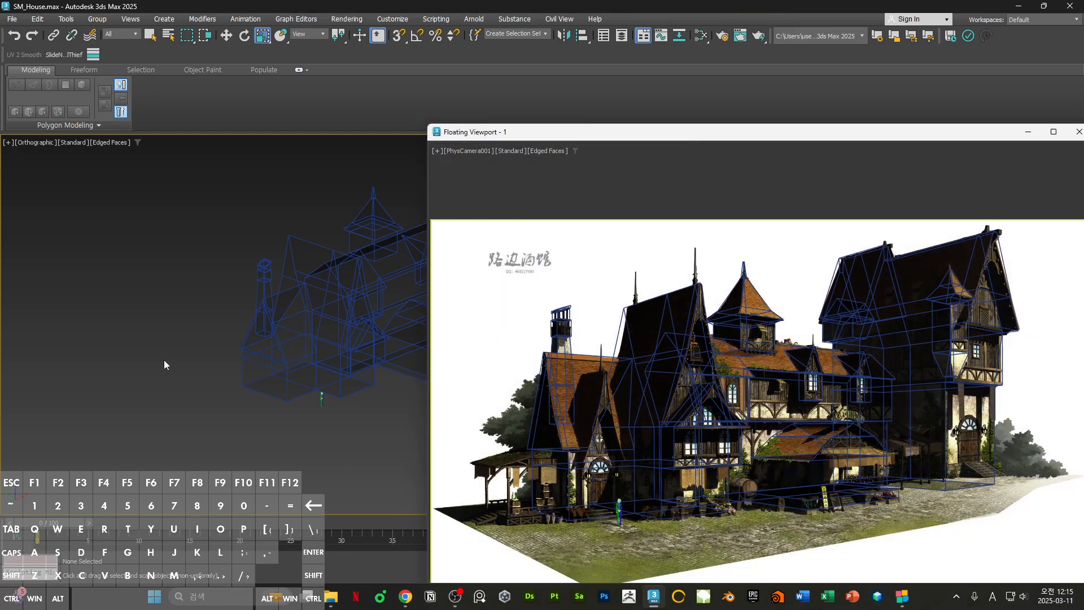
mouse_move(164, 360)
ctrl+alt+middle_down()
mouse_move(218, 370)
mouse_move(181, 361)
ctrl+alt+middle_up()
drag(631, 135, 652, 246)
click(764, 222)
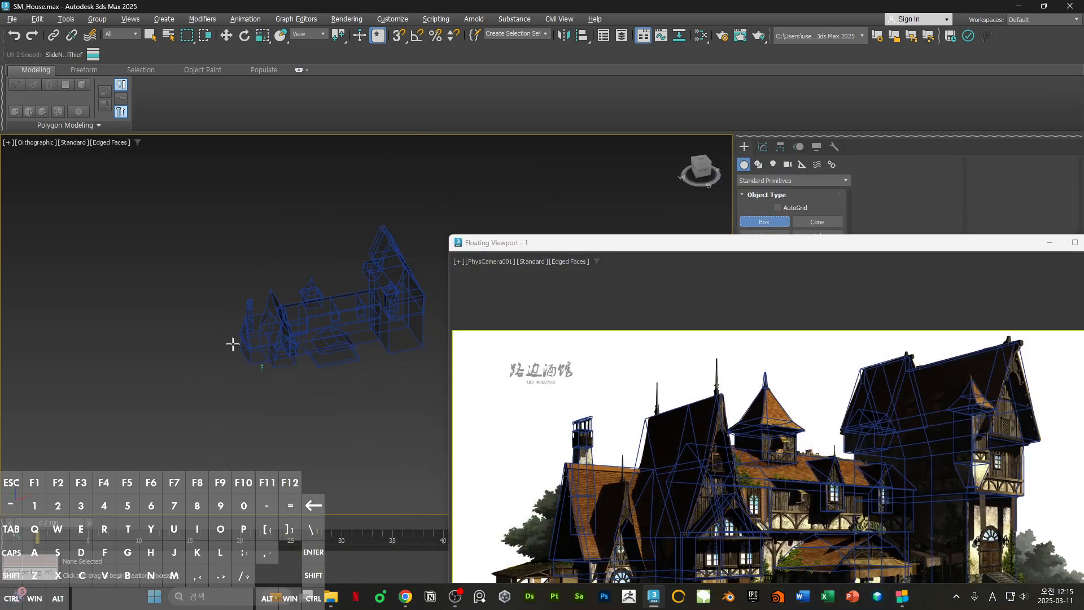
key(t)
scroll(282, 342, down, 3)
drag(247, 270, 325, 339)
click(308, 295)
alt+middle_drag(308, 295, 331, 233)
key(w)
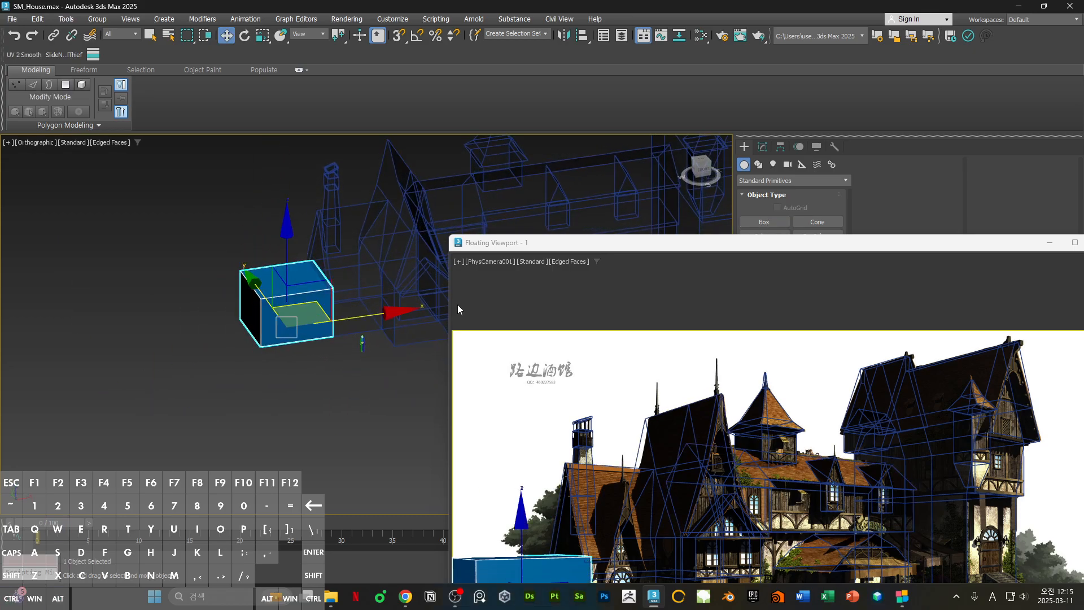
- Reset the new box's transform with Reset XForm and convert it to Editable Poly
drag(563, 249, 474, 243)
click(831, 147)
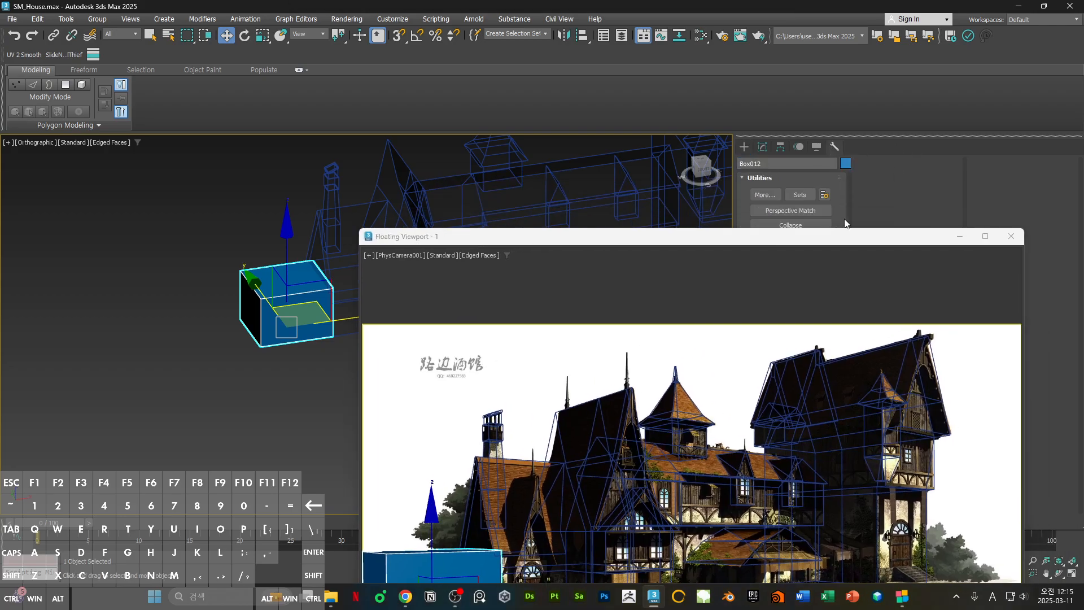
drag(845, 240, 858, 387)
click(796, 284)
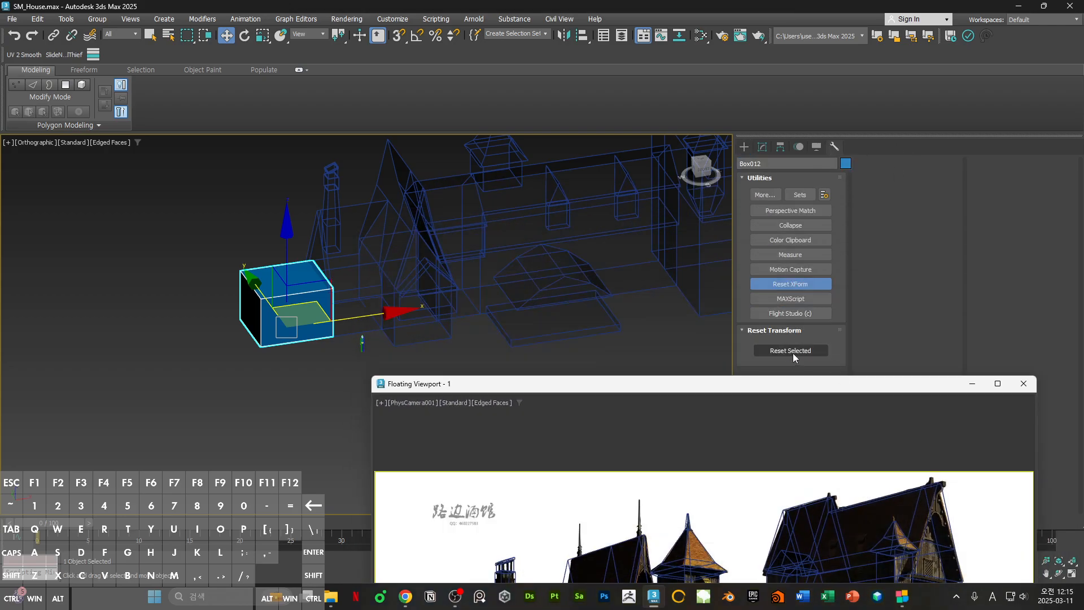
click(793, 351)
right_click(524, 238)
click(653, 390)
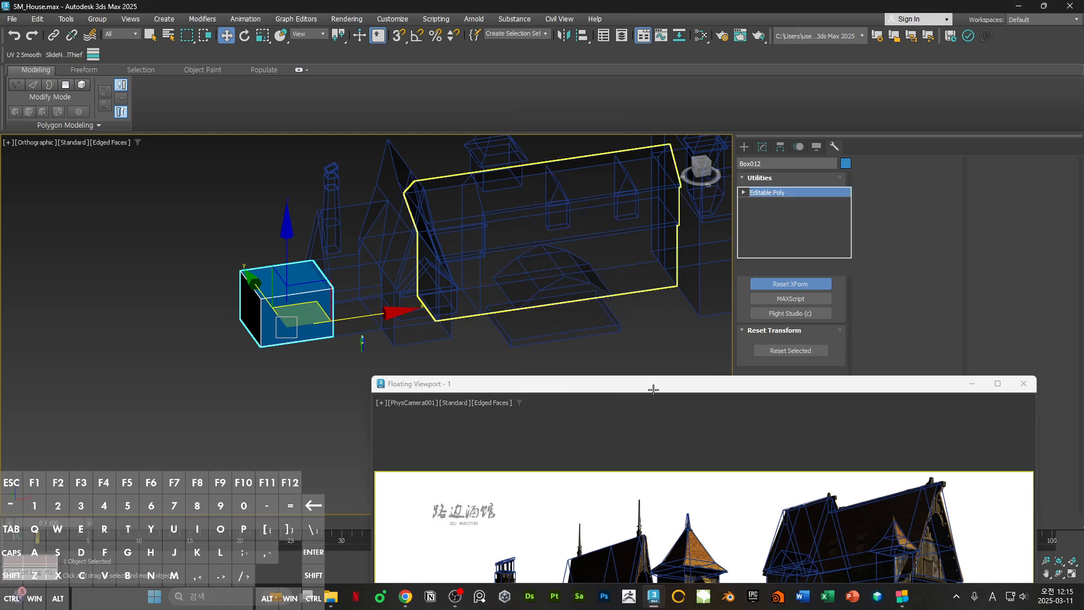
- Assign the transparent Physical Material #44 to the porch box so the concept image shows through it
drag(653, 389, 680, 159)
middle_drag(323, 361, 232, 317)
key(m)
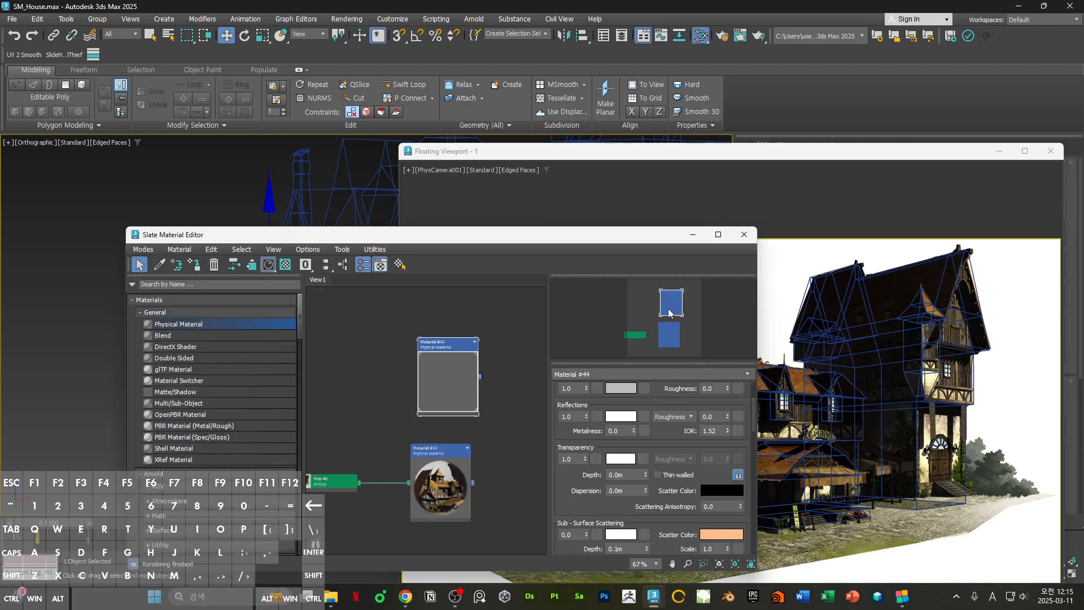
key(m)
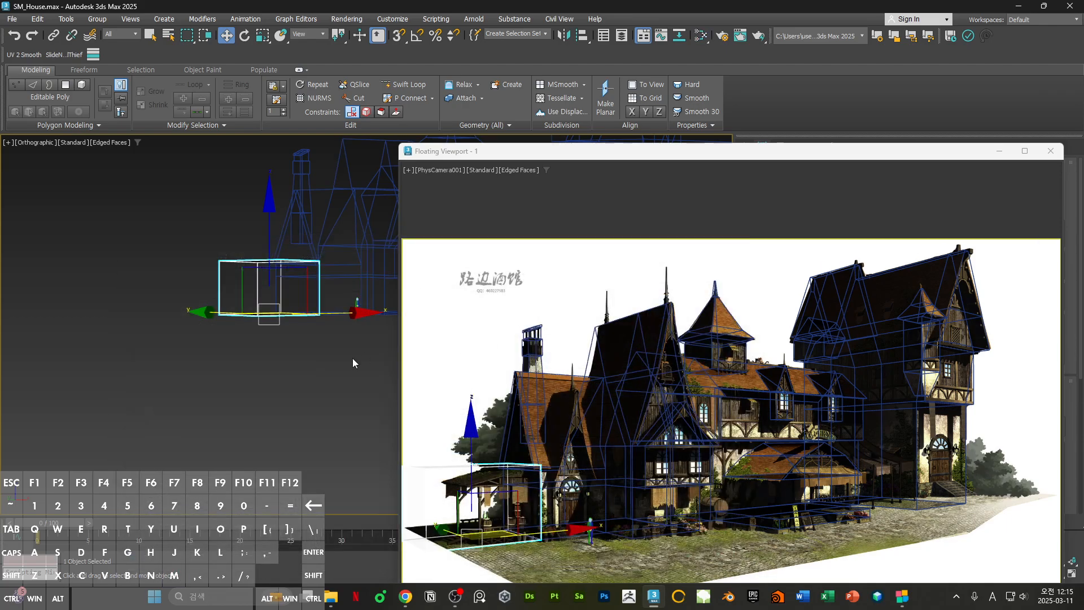
- Move the porch box with vertex snapping so it lines up with the leftmost house's wall
middle_drag(273, 297, 195, 362)
scroll(208, 295, up, 4)
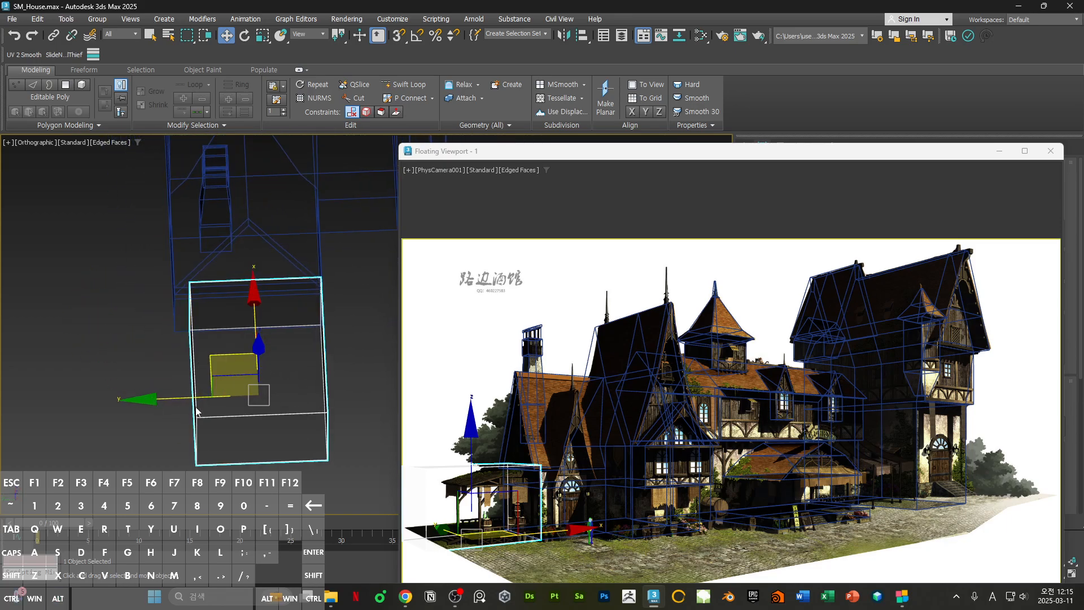
key(s)
drag(258, 395, 248, 227)
alt+middle_drag(324, 370, 204, 334)
- Snap the porch box's house-side face flush against the leftmost house's wall
key(4)
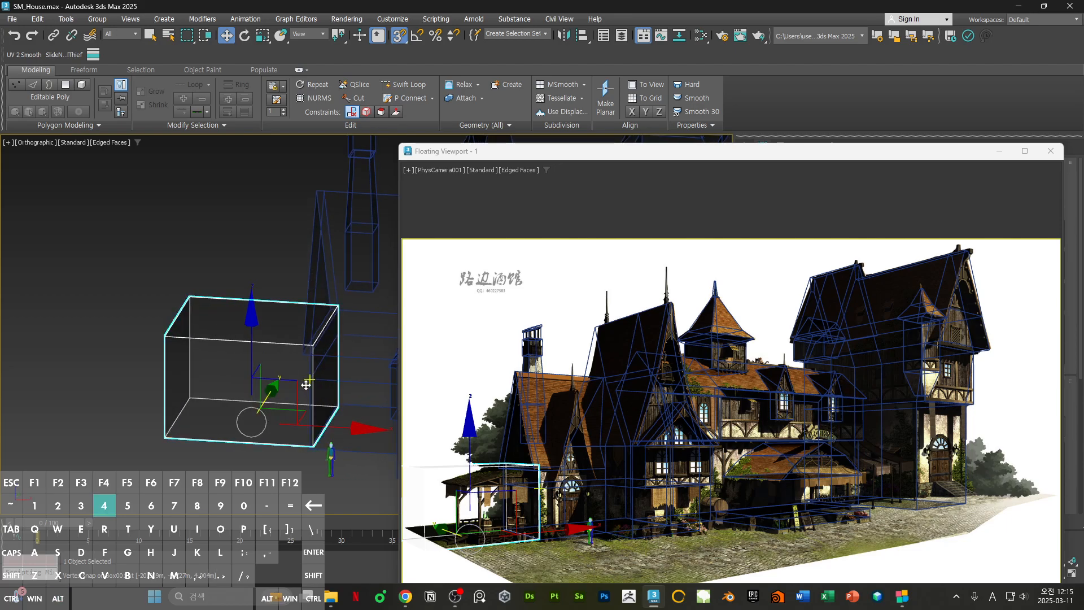
click(323, 372)
alt+middle_drag(323, 373, 294, 421)
key(s)
drag(294, 421, 282, 415)
scroll(282, 414, down, 4)
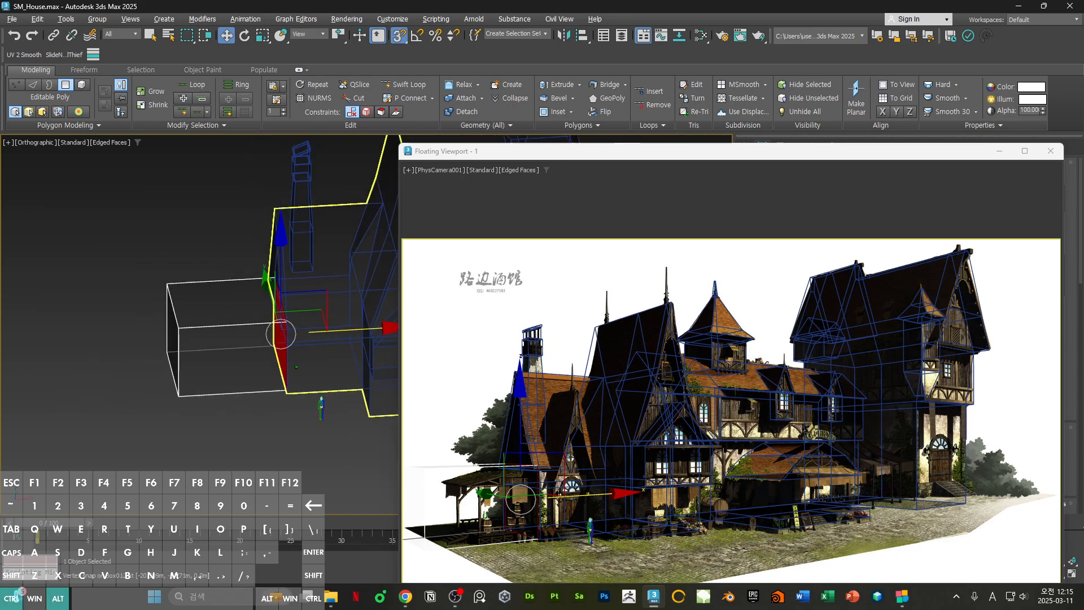
- Lower the porch box's top face to turn it into a low platform
alt+middle_drag(285, 414, 326, 393)
click(327, 393)
click(227, 307)
key(s)
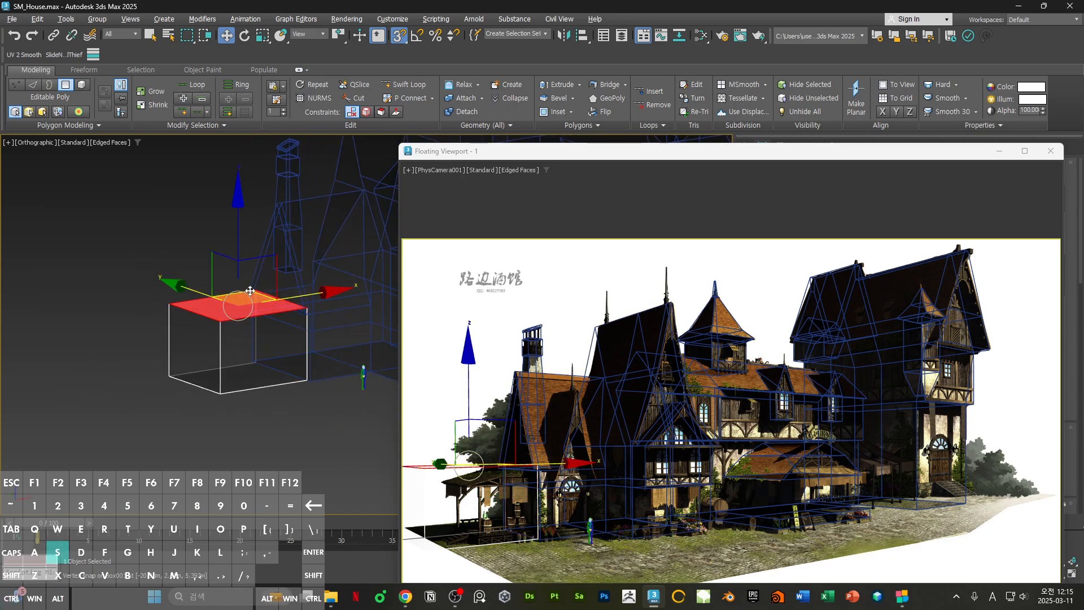
drag(237, 252, 238, 306)
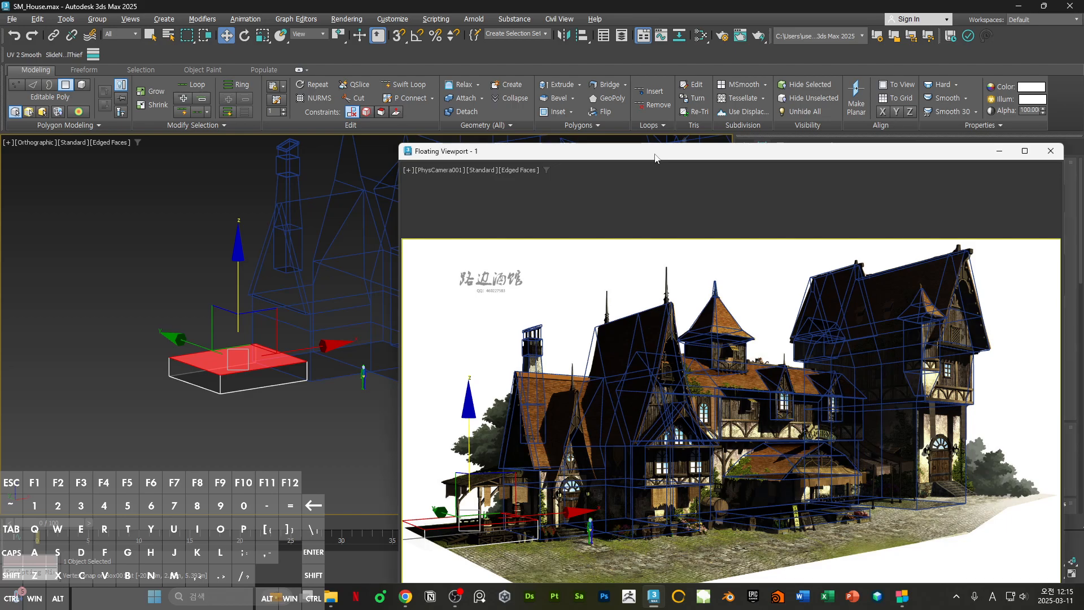
- Adjust the platform's height and move its outer end face inward to match the porch floor in the concept image
double_click(655, 151)
drag(144, 348, 143, 374)
click(69, 480)
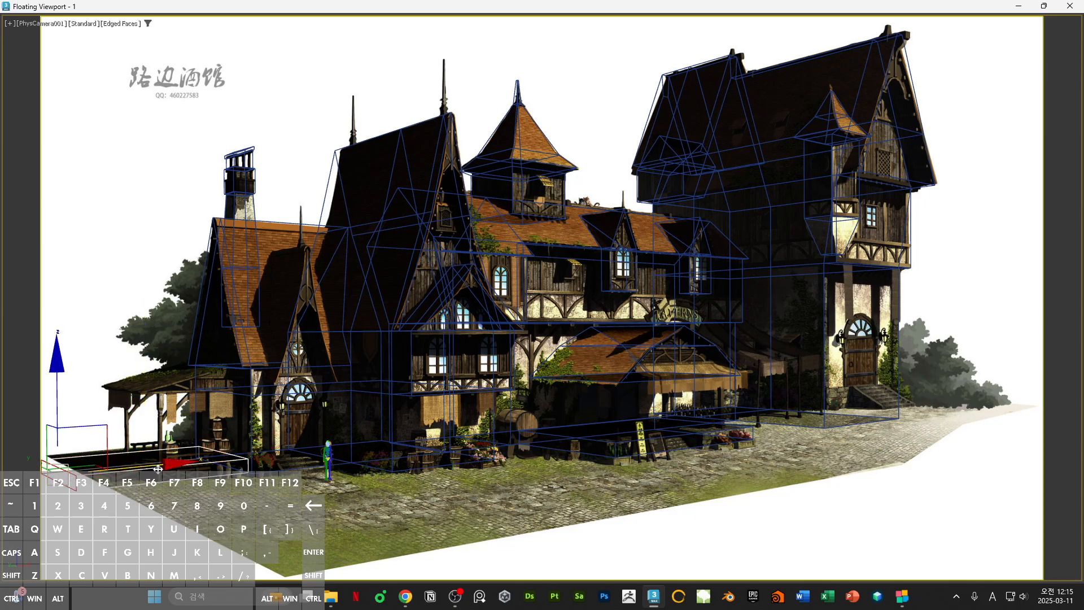
click(235, 464)
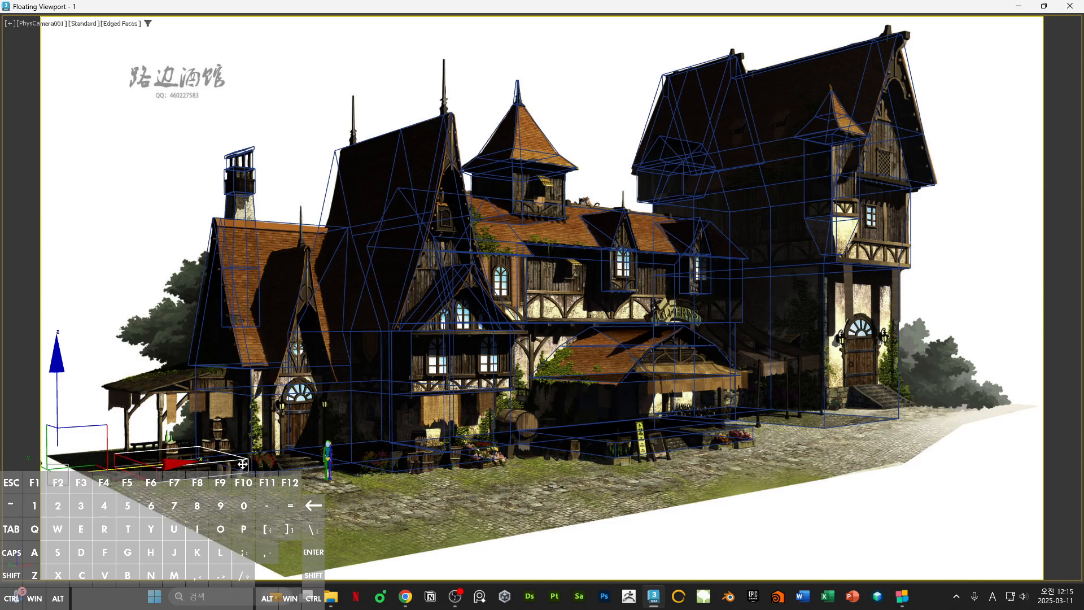
click(288, 493)
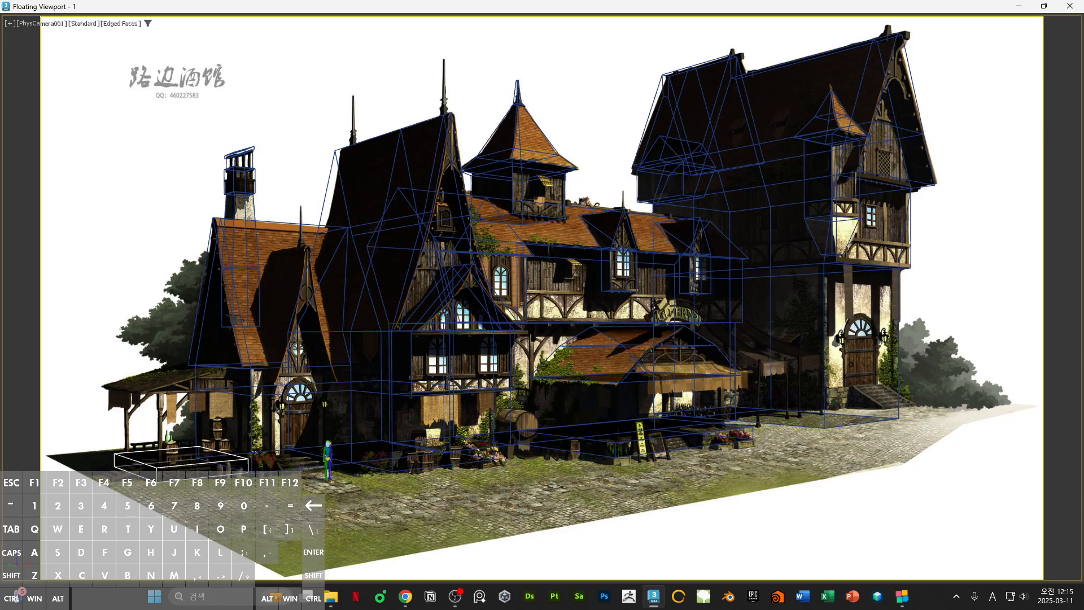
double_click(678, 11)
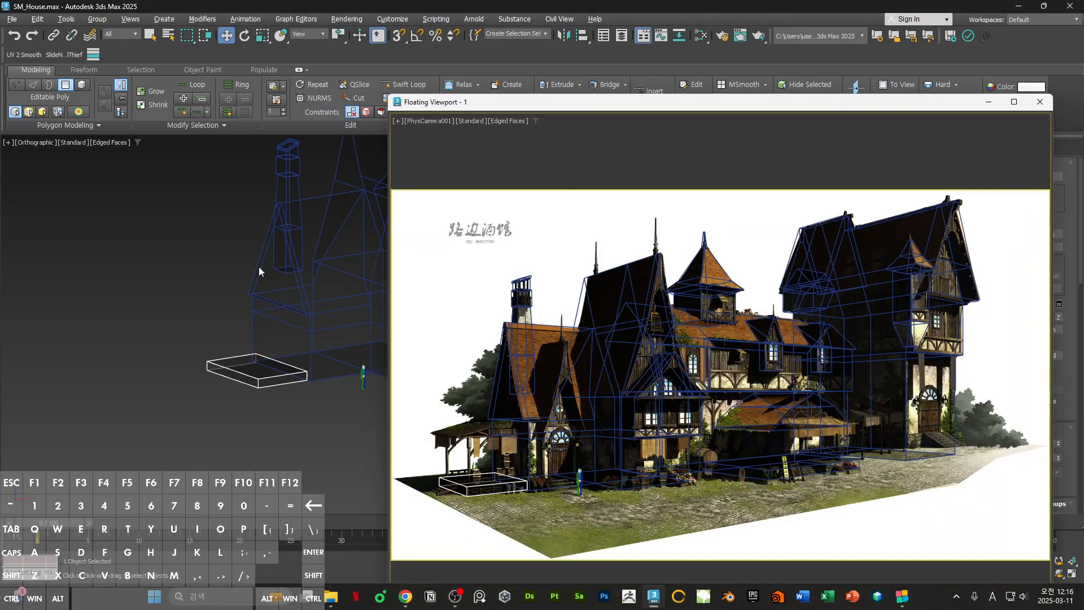
- Centre the porch platform's pivot on the object
drag(736, 111, 632, 304)
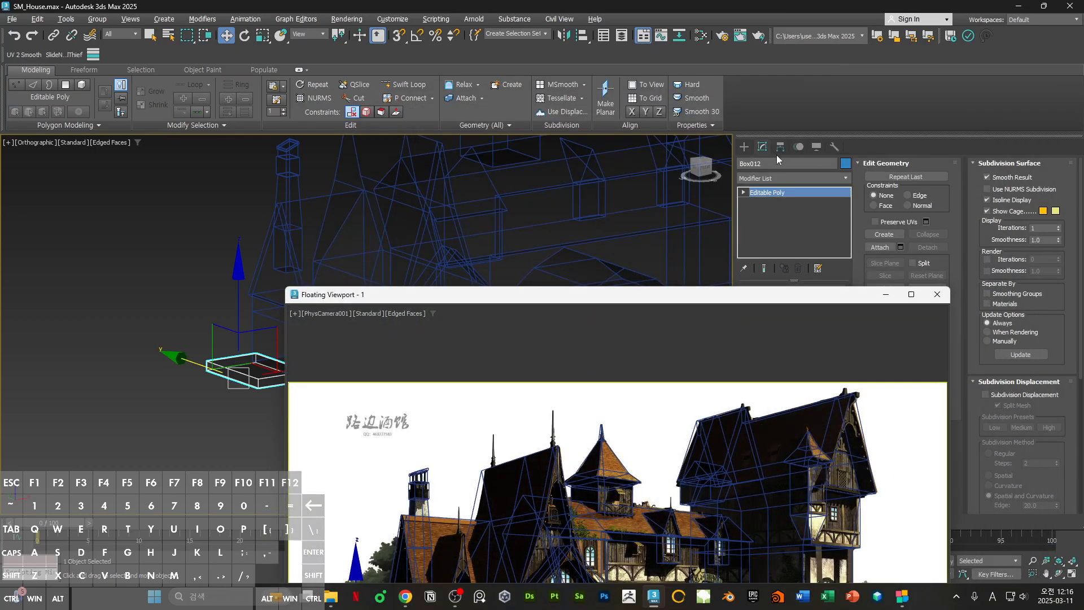
click(779, 148)
click(790, 224)
click(791, 283)
drag(706, 294, 805, 130)
mouse_move(658, 136)
mouse_down()
mouse_move(592, 385)
mouse_move(571, 372)
mouse_move(674, 126)
mouse_up()
click(791, 225)
- Clone the porch platform upward and align the copy with the height of the porch roof in the concept image
scroll(209, 389, up, 2)
scroll(209, 389, up, 2)
middle_drag(334, 334, 309, 368)
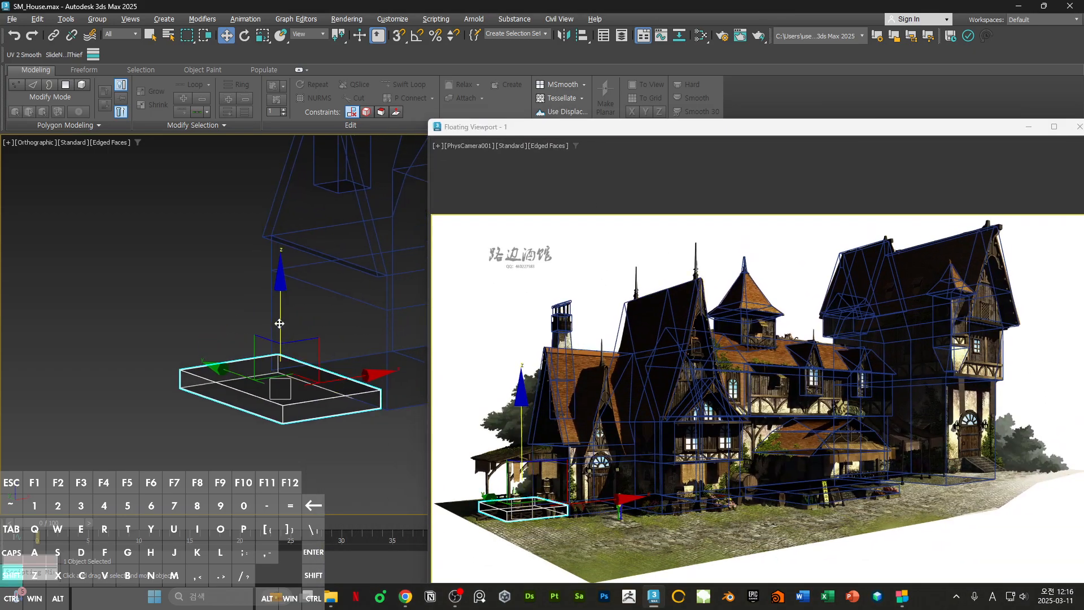
shift+drag(280, 322, 283, 208)
click(543, 344)
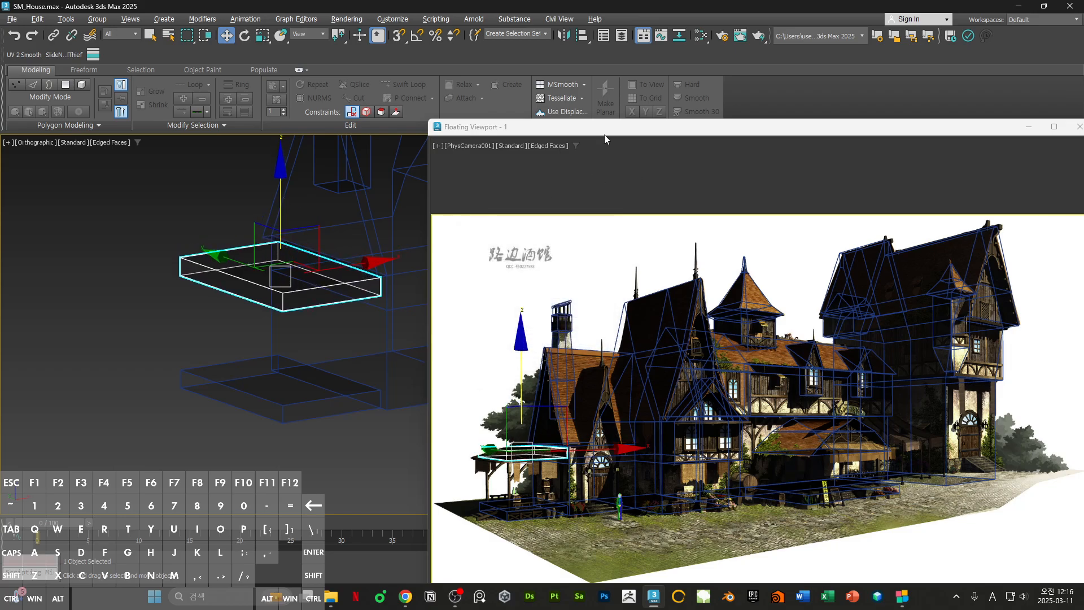
double_click(605, 127)
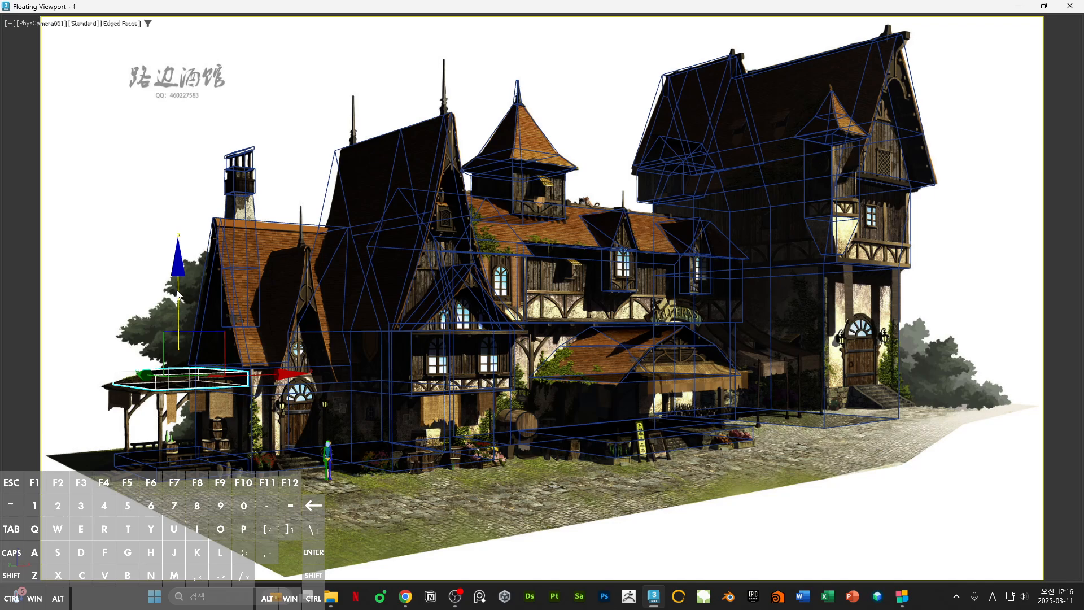
drag(178, 285, 177, 289)
- Move the cloned slab's end face outward to match the porch roof's extent in the concept image
key(4)
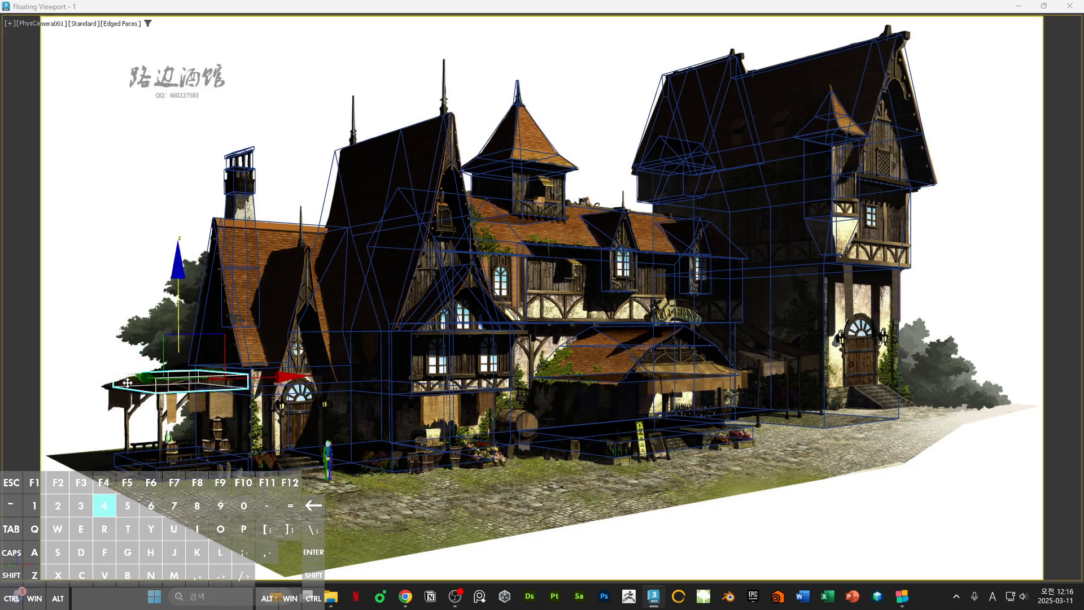
click(132, 387)
drag(202, 379, 180, 384)
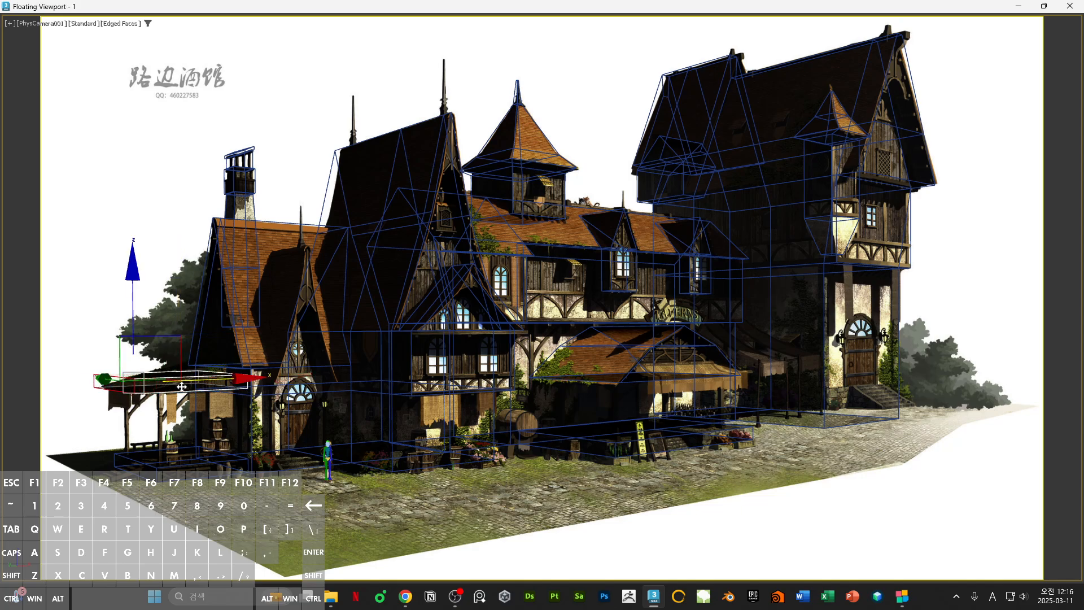
click(133, 389)
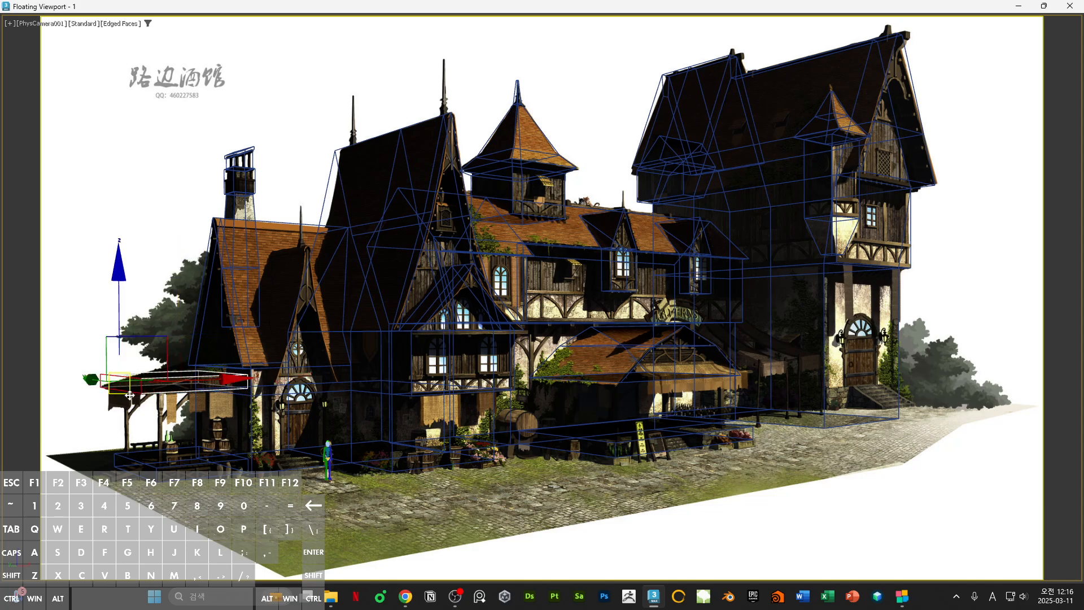
click(232, 379)
click(232, 380)
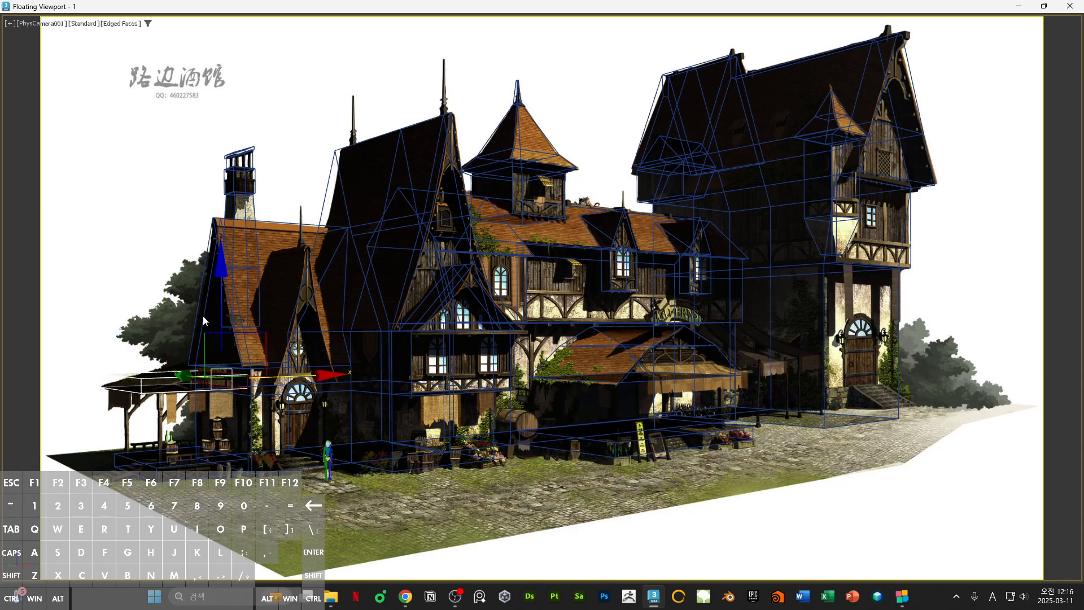
- Lower the porch roof slab's top face to make the slab thinner
click(185, 376)
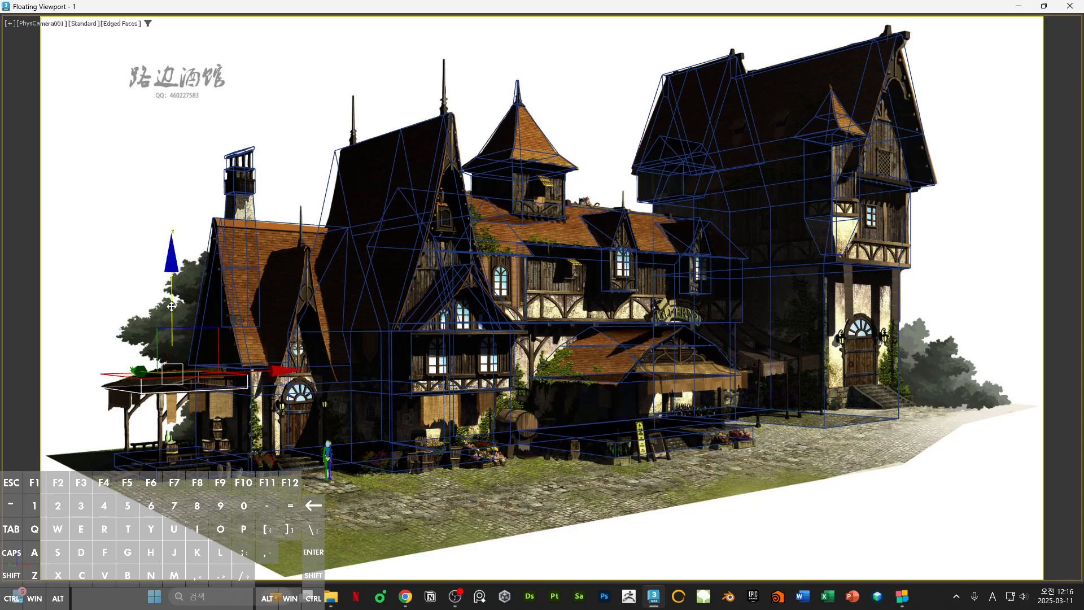
drag(172, 306, 159, 334)
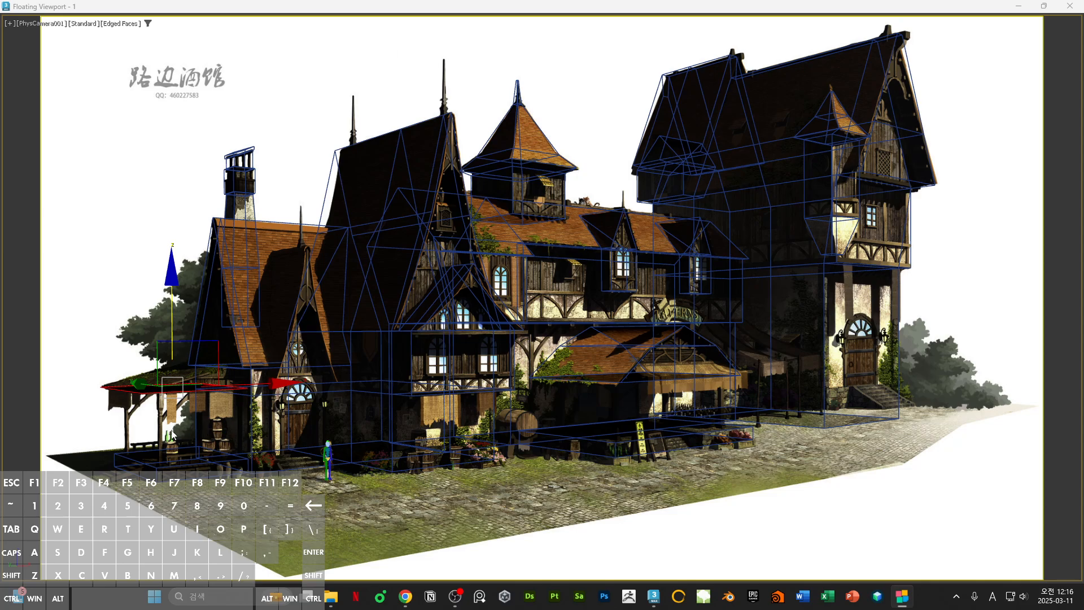
- Raise the porch roof slab's inner edge to slope the roof as in the concept image and remove the surplus edge
click(171, 387)
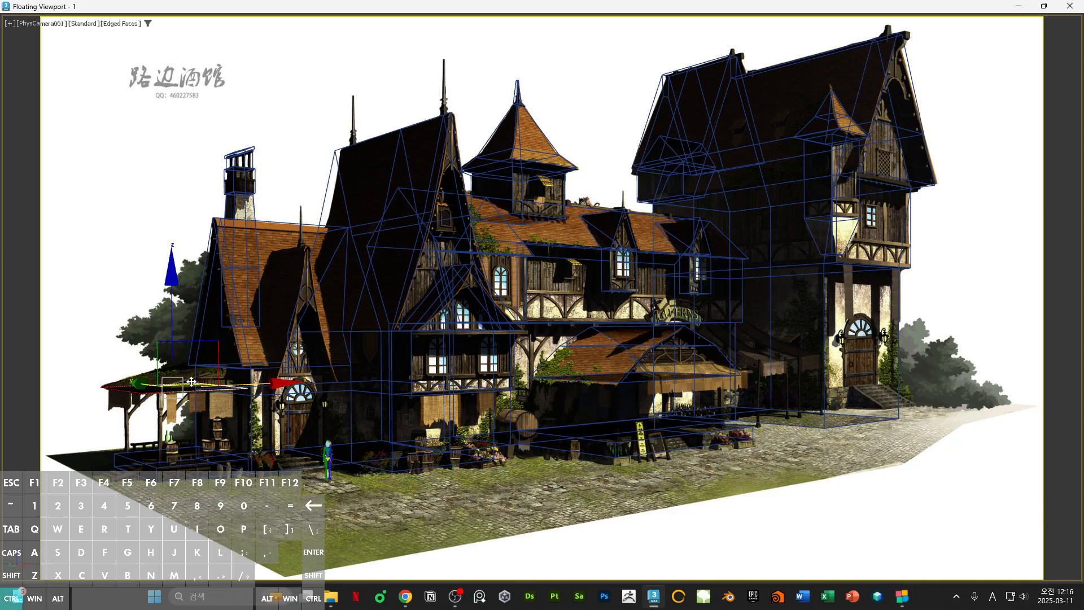
drag(191, 382, 175, 294)
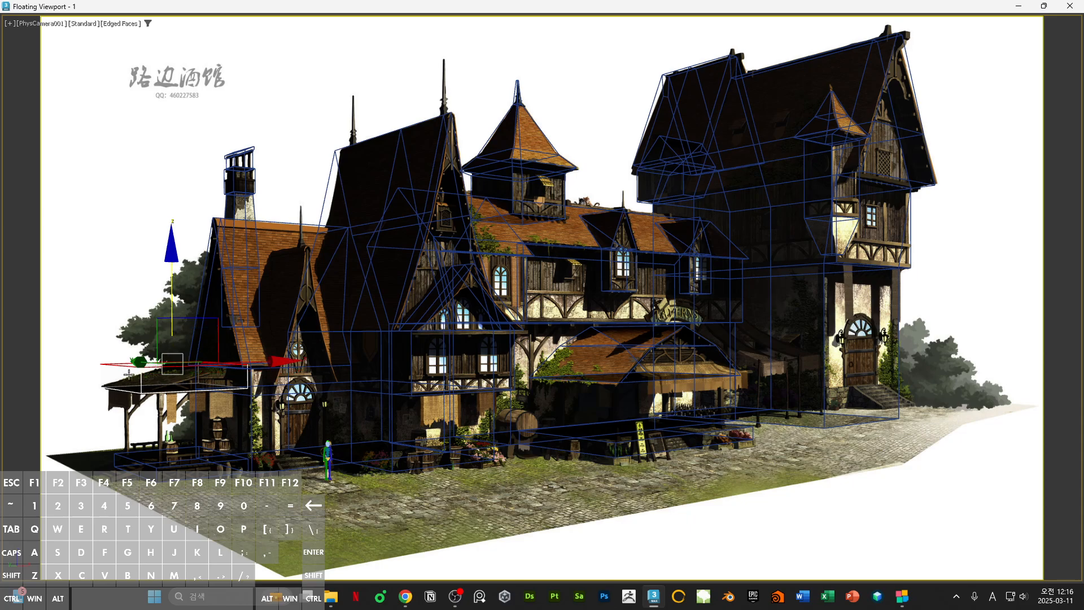
drag(127, 367, 74, 368)
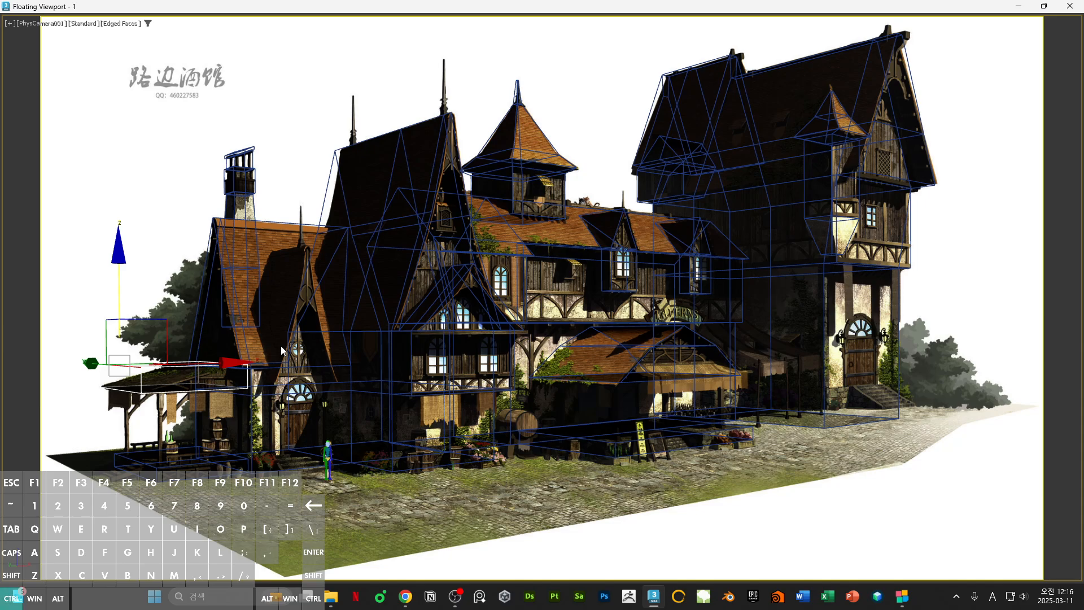
key(ctrl+BackSpace)
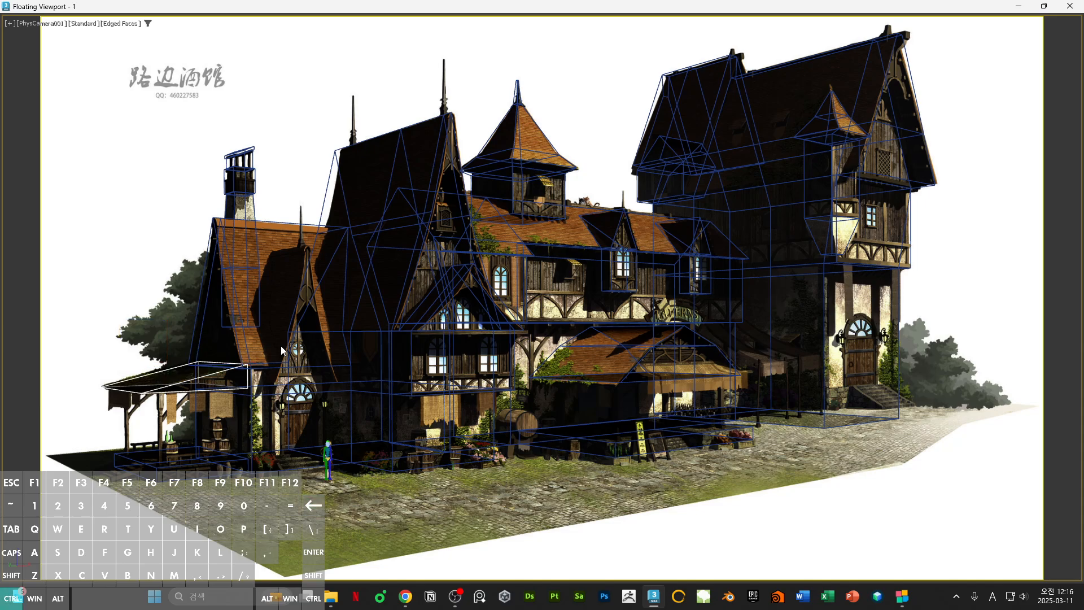
click(221, 363)
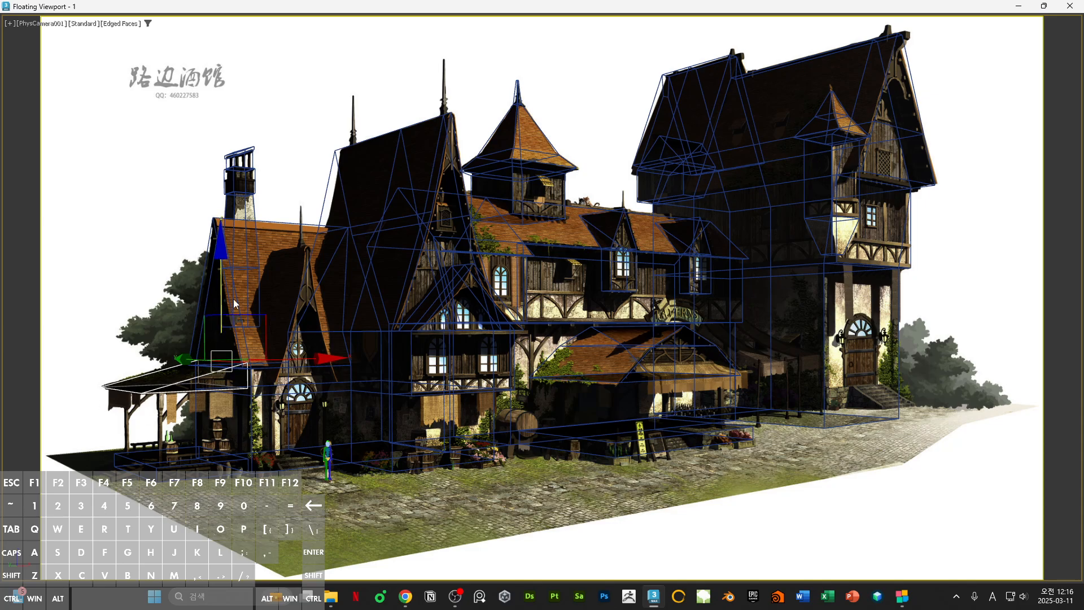
click(105, 259)
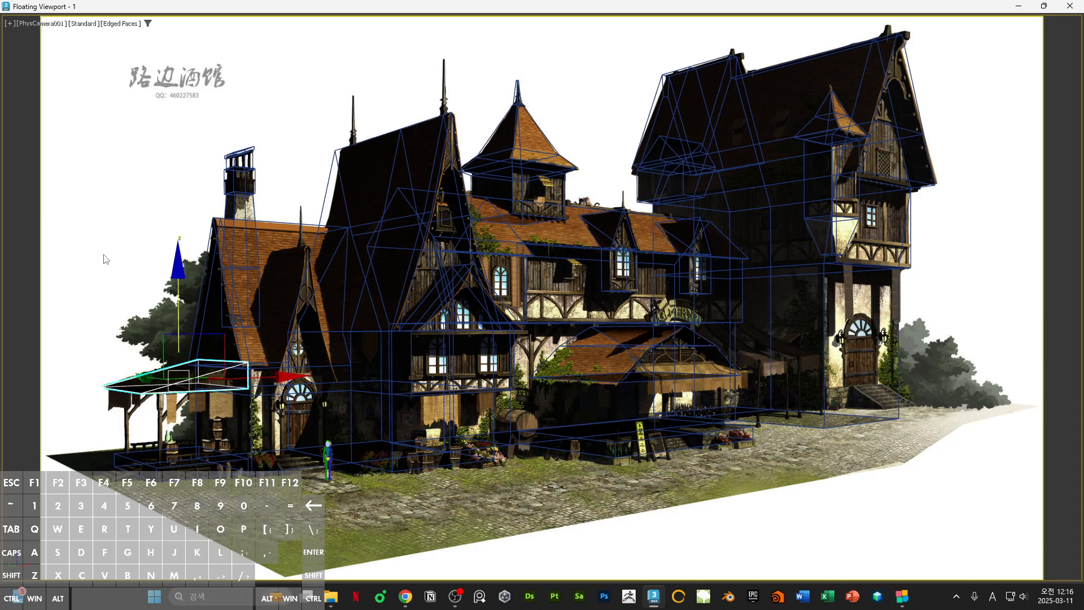
- Assign the plain grey physical material, Material #44, to all the building blocks
drag(573, 7, 651, 71)
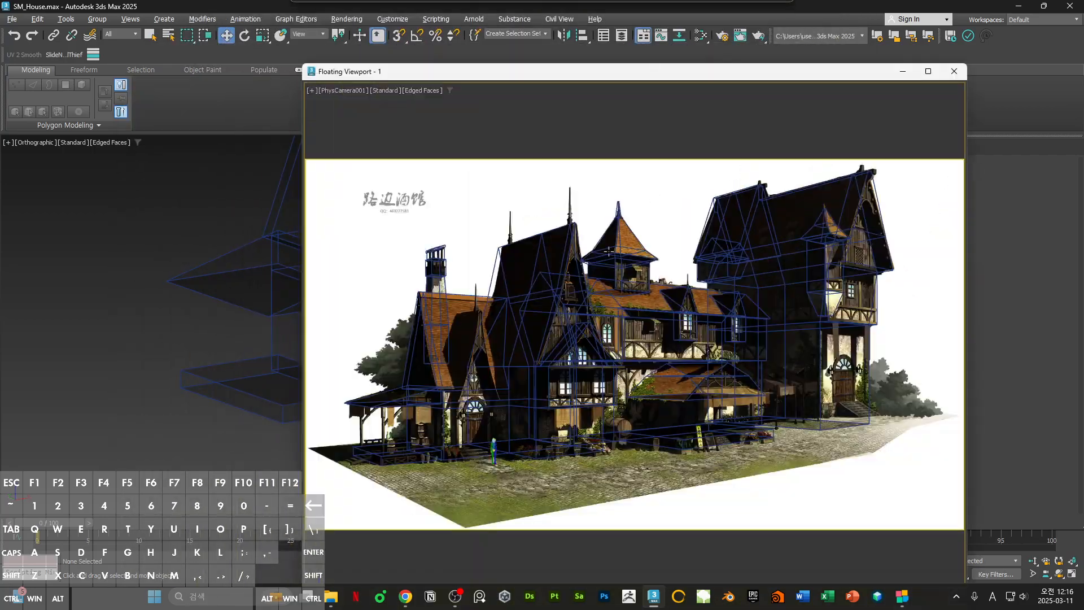
scroll(165, 230, down, 8)
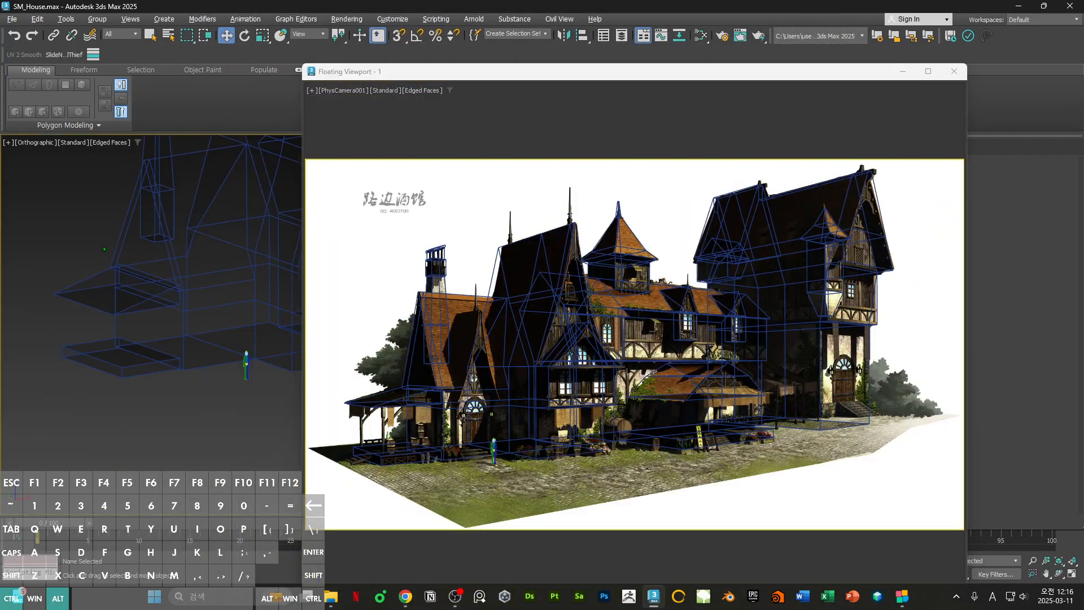
key(m)
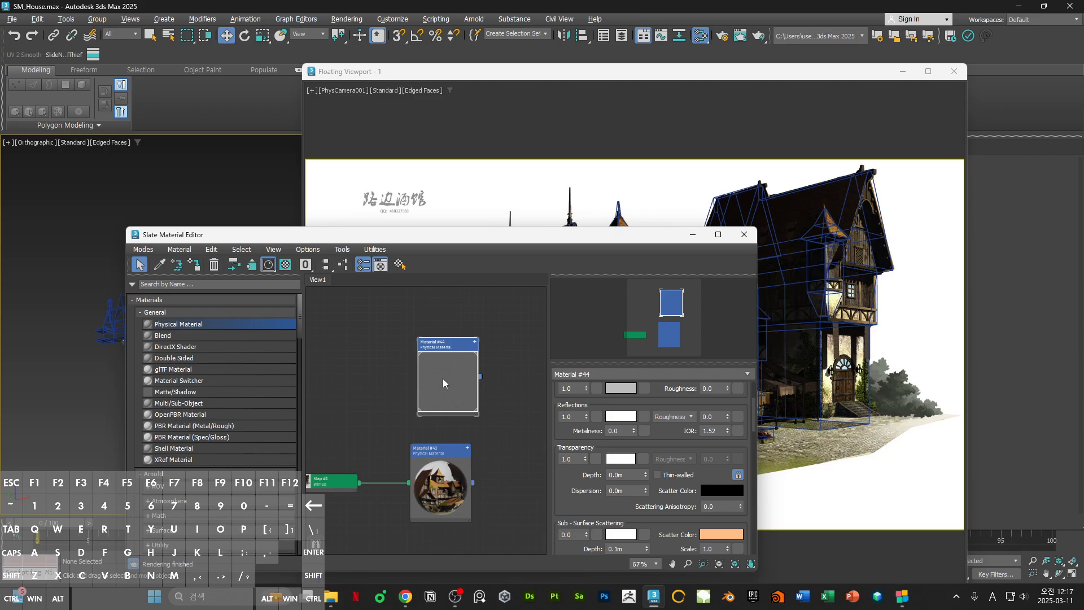
right_click(586, 459)
key(m)
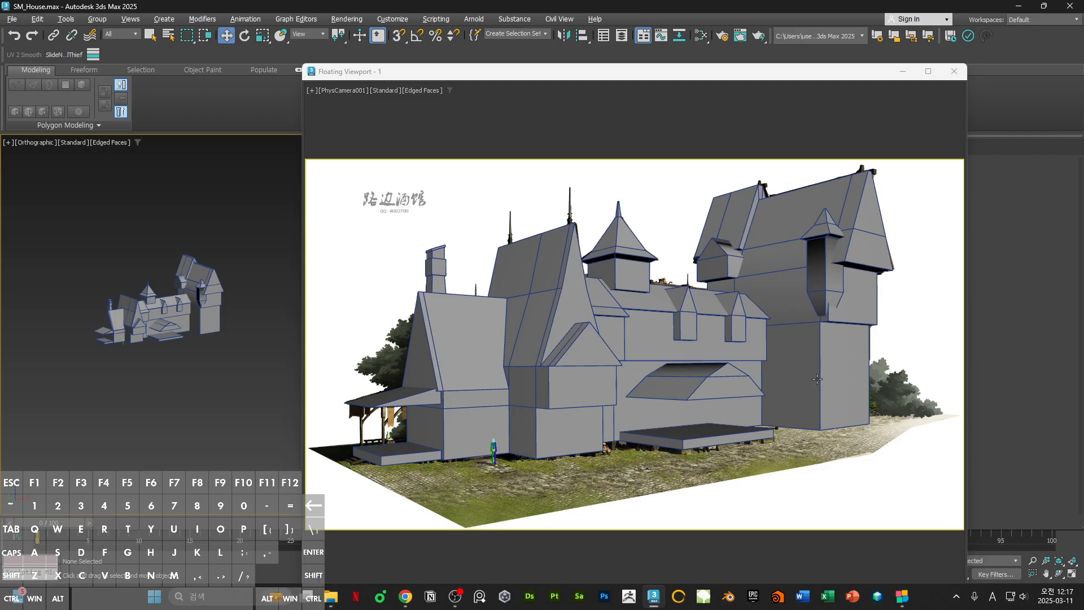
- Clear the smoothing groups on all polygons of the curved roof above the tavern entrance
click(710, 392)
key(4)
key(ctrl+a)
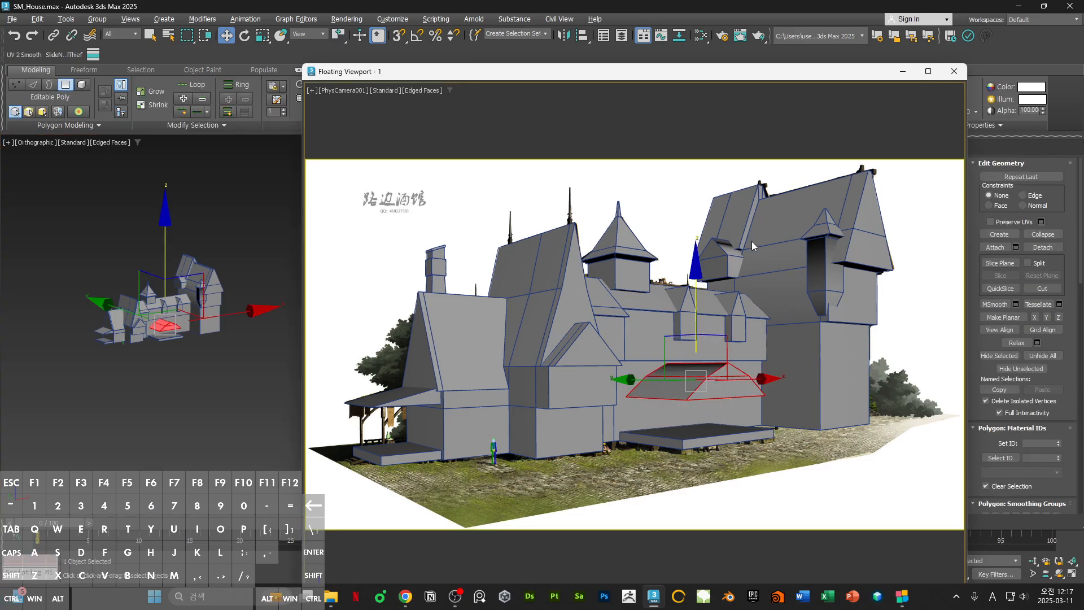
drag(778, 75, 530, 81)
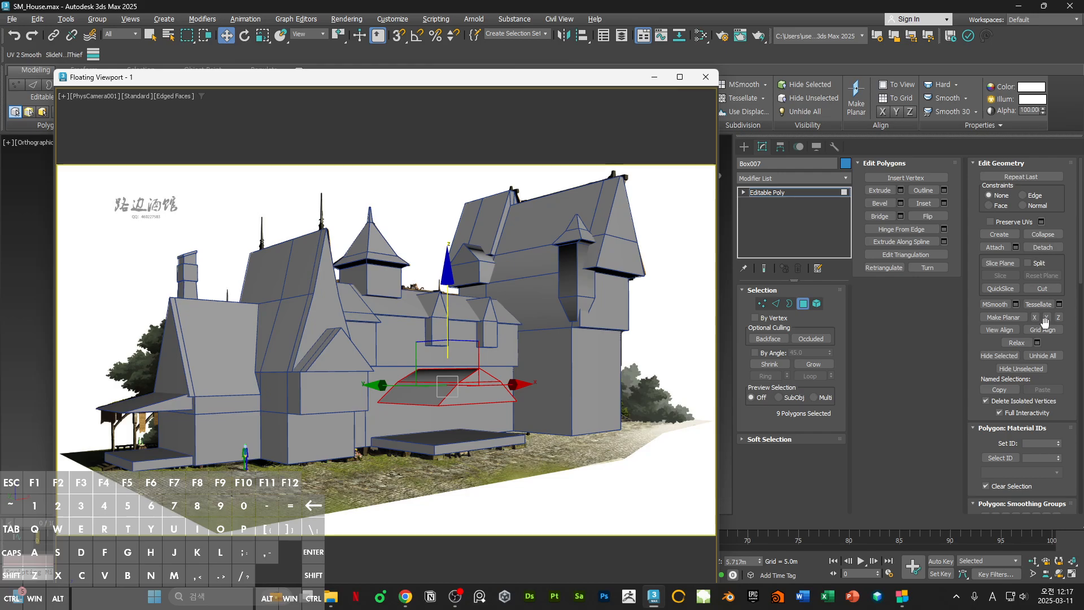
scroll(1066, 400, down, 3)
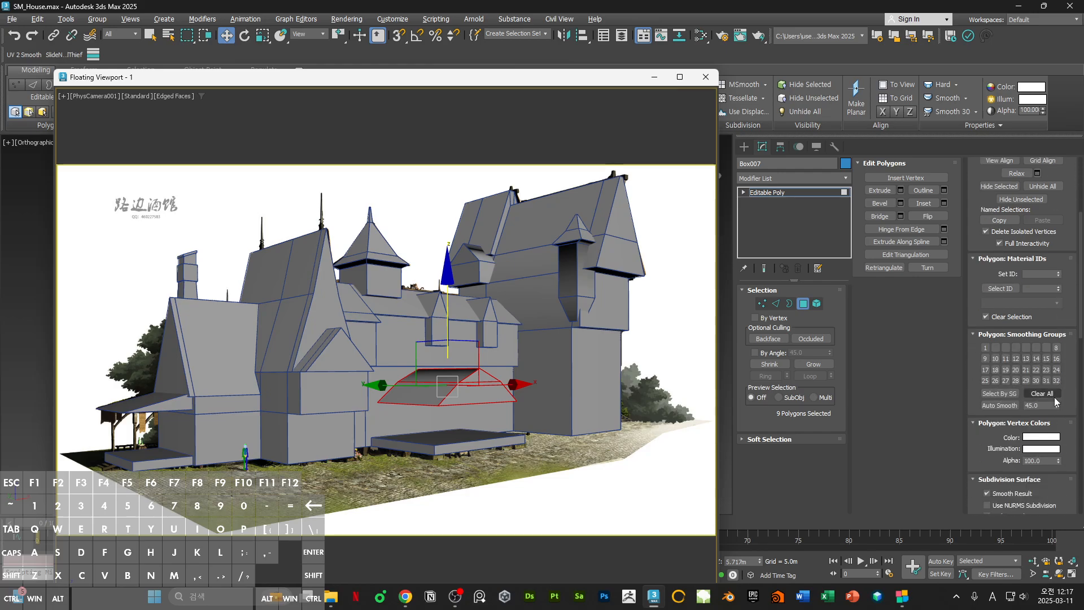
key(6)
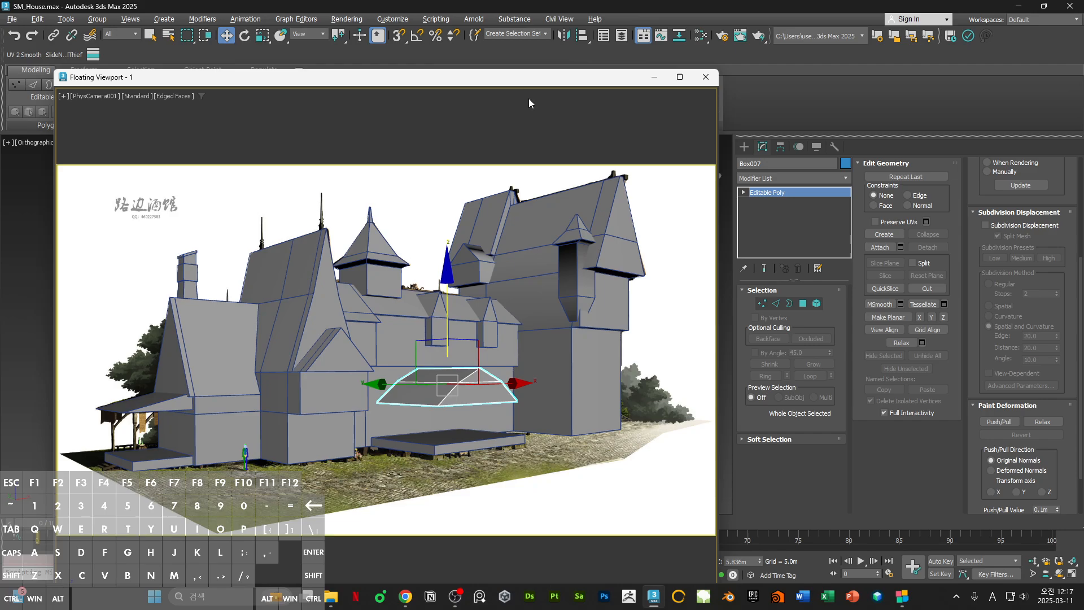
- Examine the human figure beside the leftmost house to judge the building's scale
drag(523, 79, 893, 167)
alt+middle_drag(240, 336, 222, 396)
scroll(195, 294, up, 5)
middle_drag(195, 294, 305, 308)
scroll(138, 390, up, 7)
scroll(178, 429, up, 4)
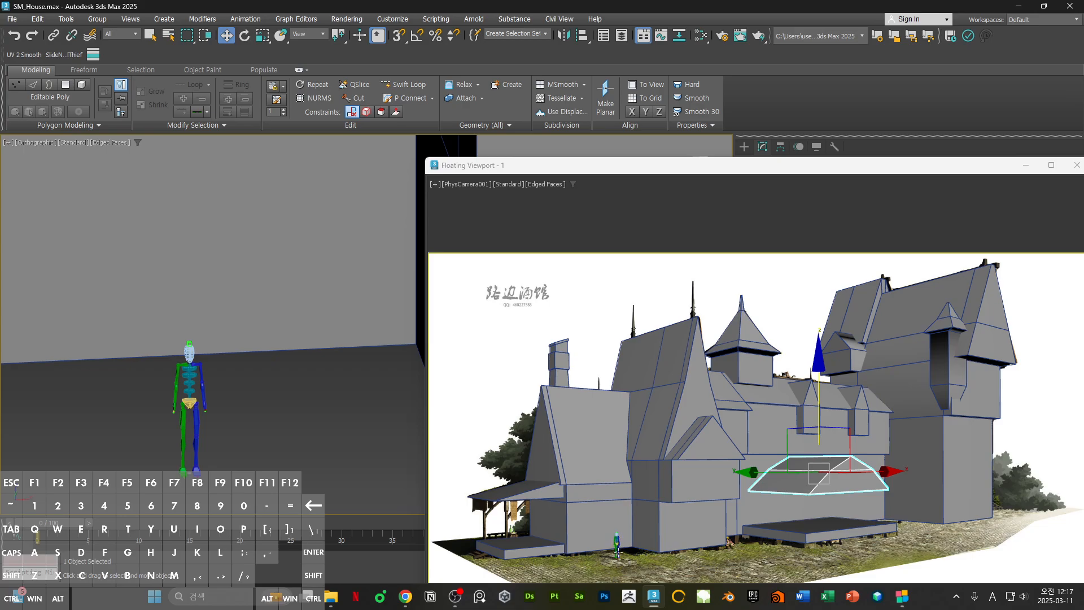
ctrl+alt+middle_drag(279, 393, 316, 409)
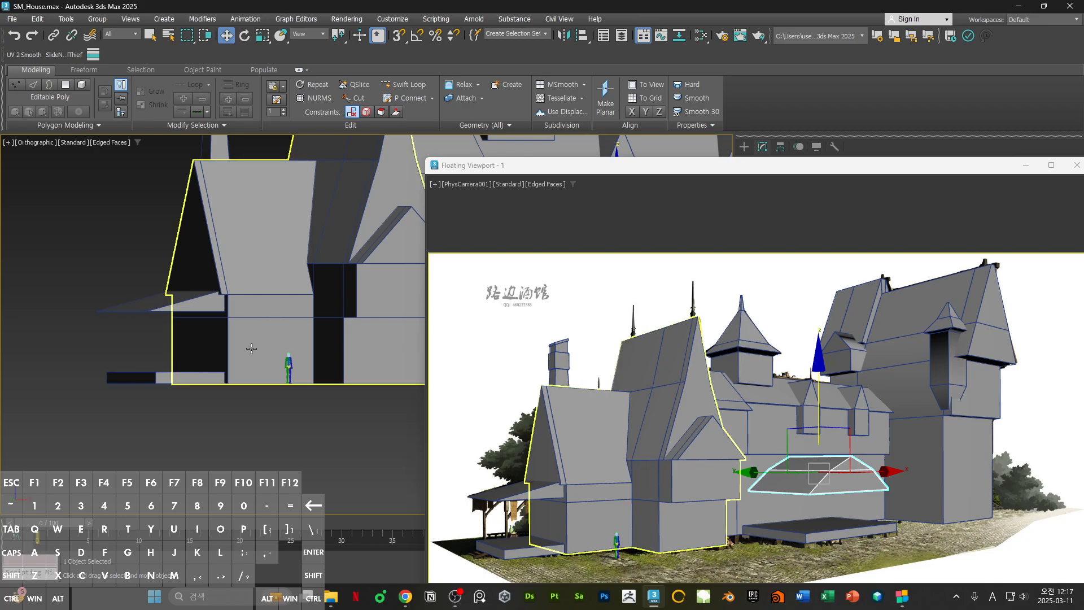
alt+middle_drag(321, 389, 345, 391)
scroll(332, 370, up, 4)
- Select the human figure's diamond-shaped root node at the pelvis
click(341, 381)
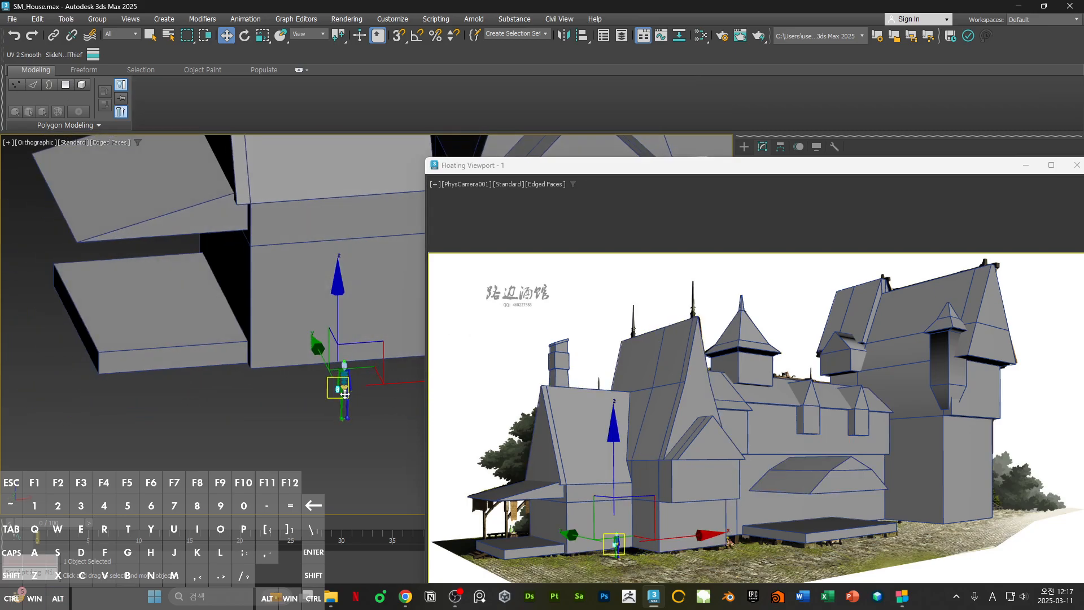
scroll(344, 389, up, 7)
key(F3)
click(343, 372)
scroll(342, 371, up, 10)
click(377, 387)
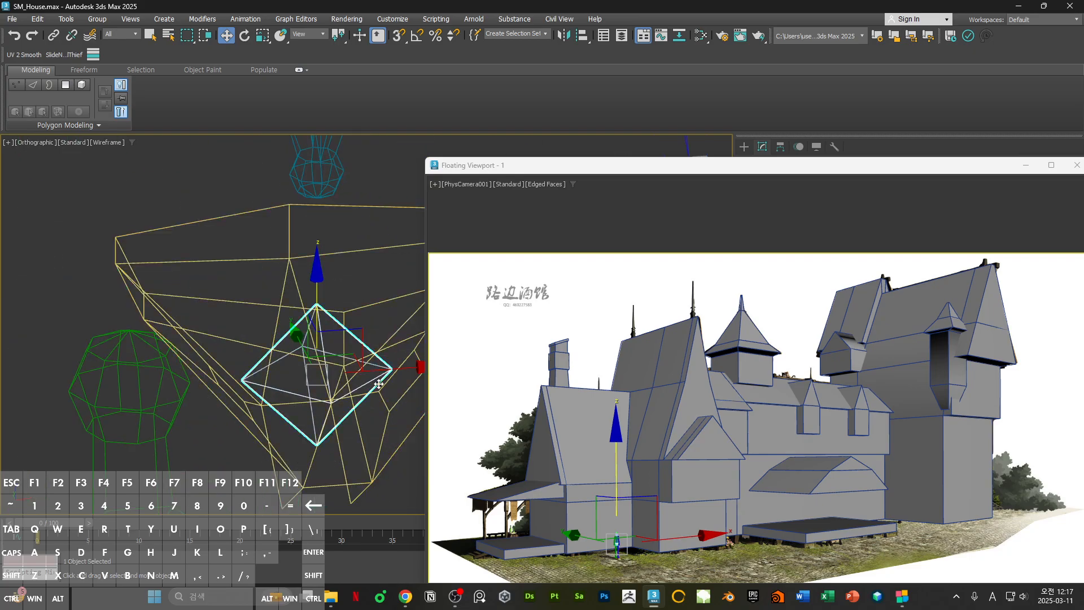
scroll(377, 384, down, 10)
scroll(376, 378, down, 10)
key(F3)
middle_drag(376, 377, 184, 351)
alt+middle_drag(184, 351, 195, 358)
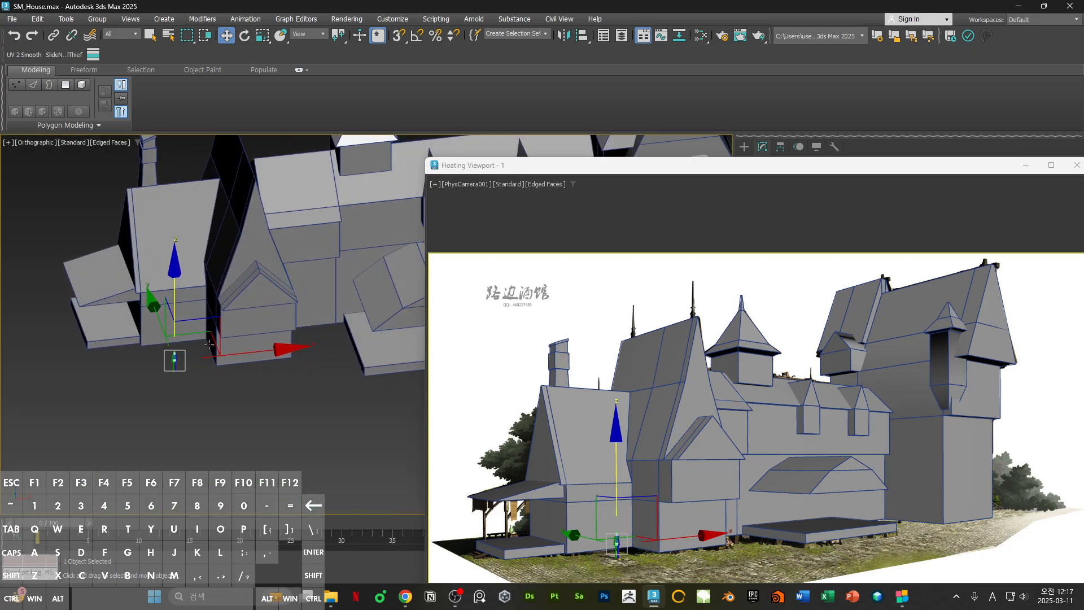
- Move the human figure to the front corner of the tavern entrance platform to compare its scale
drag(209, 344, 393, 348)
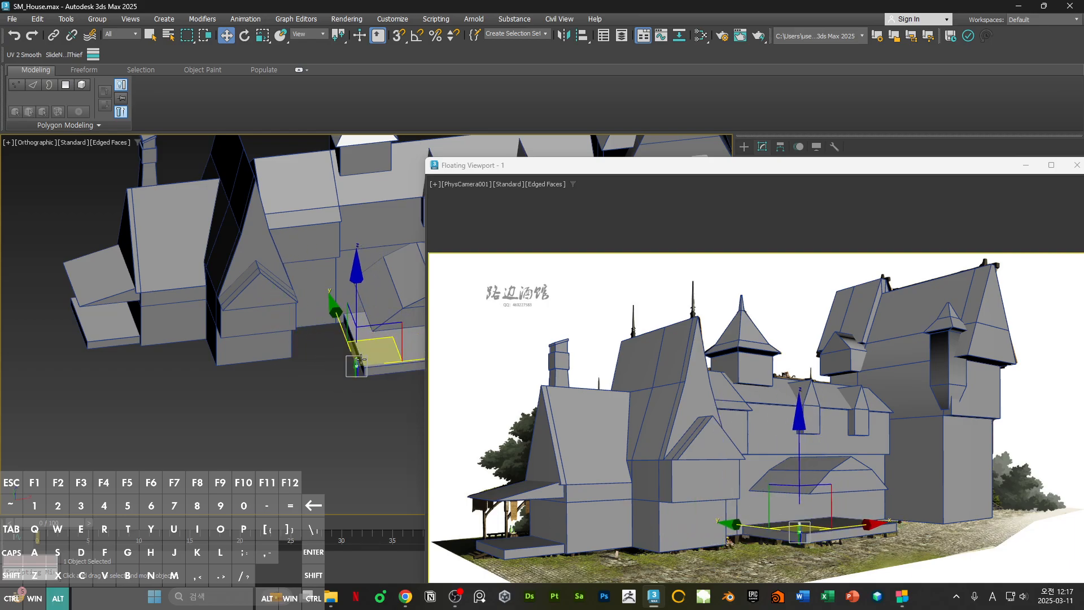
alt+middle_drag(393, 348, 351, 298)
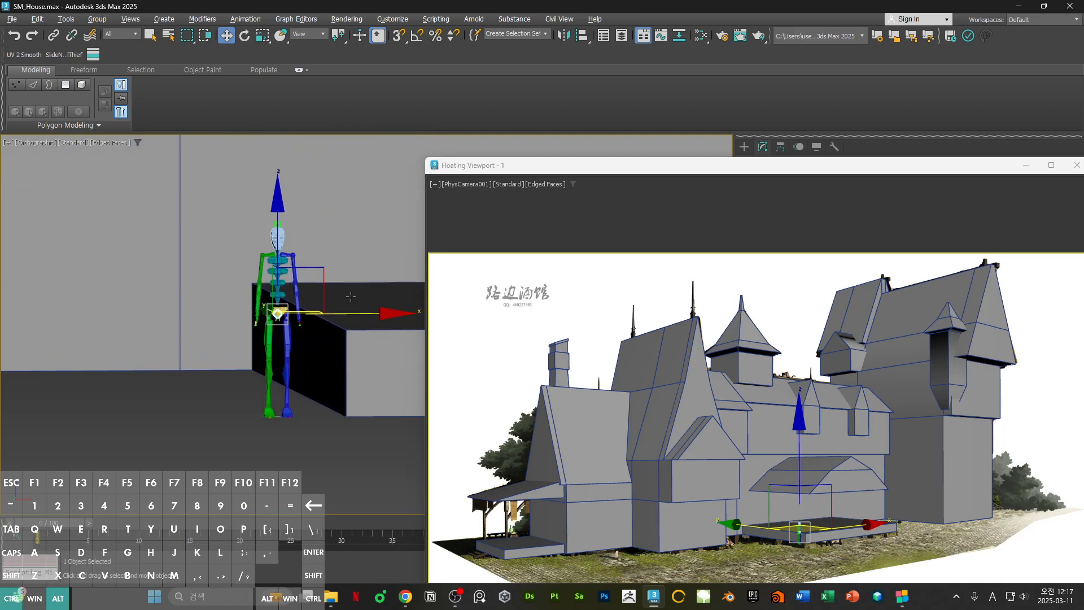
ctrl+alt+middle_drag(313, 354, 315, 371)
alt+middle_drag(315, 372, 353, 389)
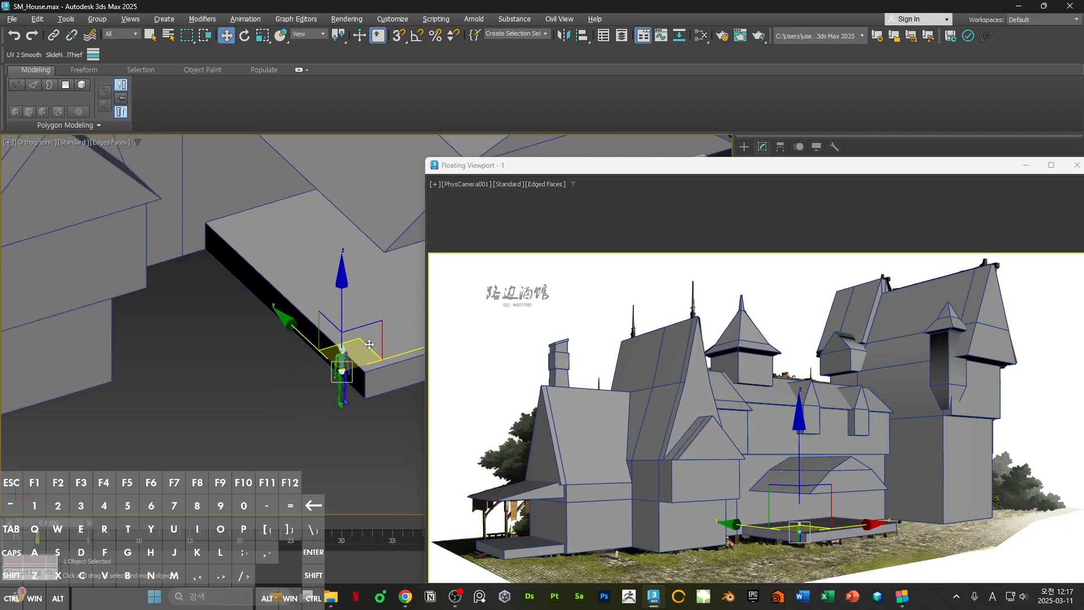
drag(369, 344, 162, 344)
mouse_move(162, 344)
ctrl+alt+middle_down()
mouse_move(164, 364)
mouse_move(176, 360)
ctrl+alt+middle_up()
middle_drag(176, 360, 297, 343)
drag(286, 332, 378, 319)
middle_drag(325, 329, 140, 385)
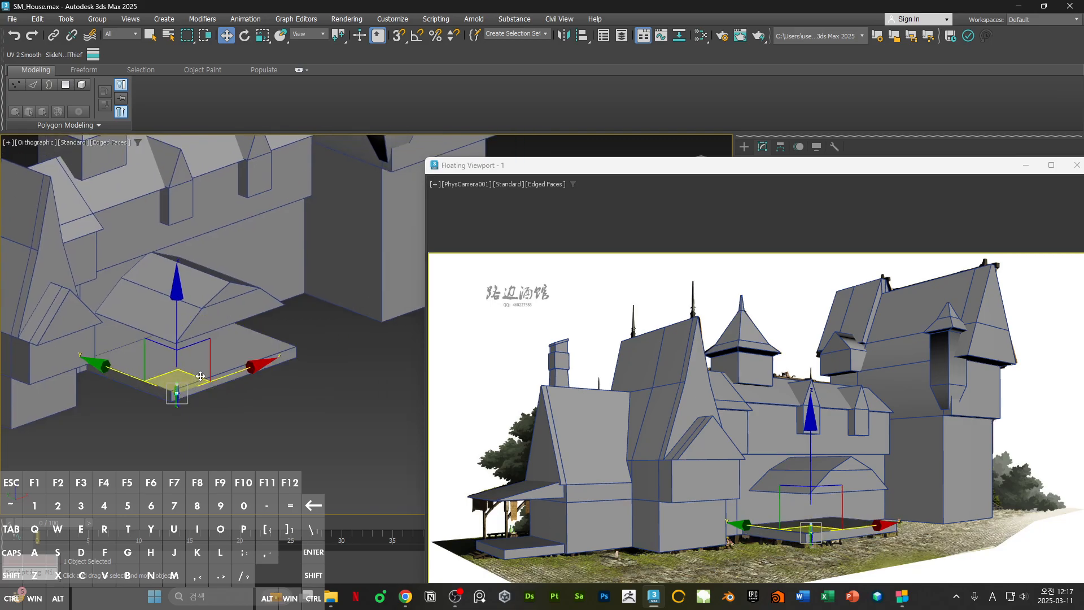
- Move the human figure up to the dormer on the tavern's main roof to compare the window's scale
drag(200, 375, 309, 297)
middle_drag(310, 298, 365, 401)
drag(348, 365, 347, 241)
ctrl+alt+middle_drag(343, 253, 343, 204)
drag(374, 327, 314, 323)
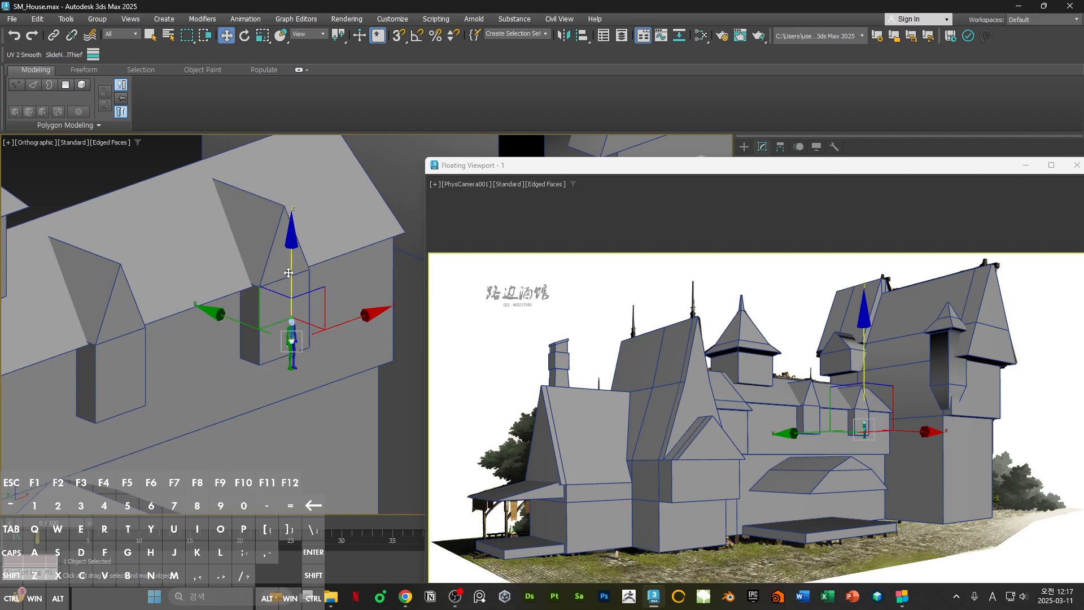
mouse_move(288, 273)
mouse_down()
mouse_move(287, 238)
mouse_move(288, 252)
mouse_up()
- Undo the human figure's moves to return it to the leftmost house, and clear the selection
alt+middle_drag(327, 291, 294, 327)
alt+middle_drag(294, 327, 234, 417)
key(ctrl+z)
key(ctrl+z)
key(ctrl+z)
key(ctrl+z)
key(ctrl+z)
key(ctrl+z)
click(258, 423)
- Enlarge the floating camera viewport to full screen and save the scene
drag(616, 170, 434, 164)
double_click(434, 164)
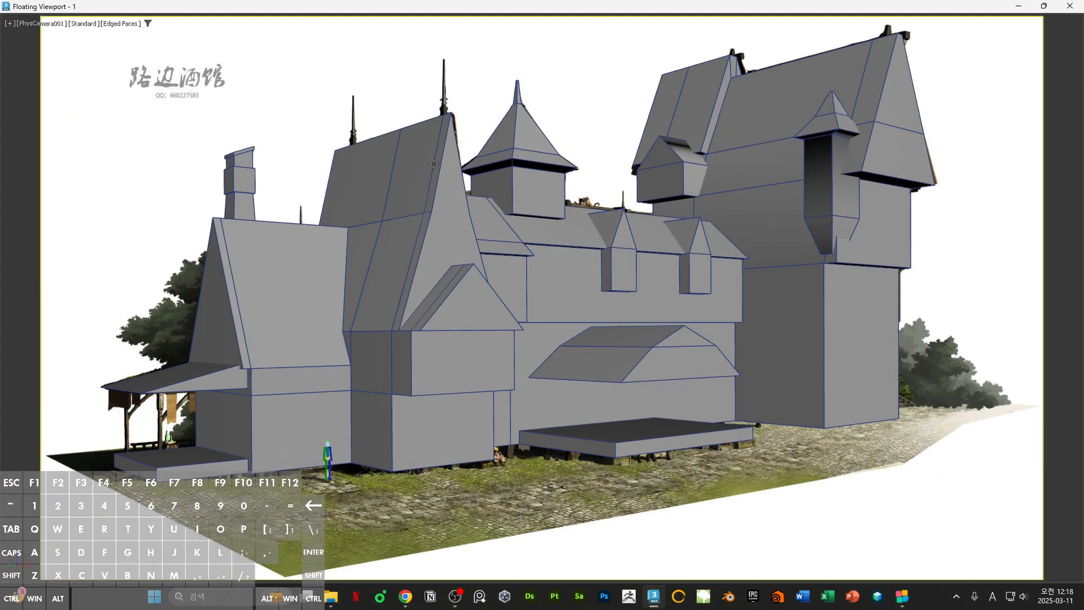
key(ctrl+s)
- Review the complete blockout in the orthographic view and return to the full-screen camera view
double_click(568, 7)
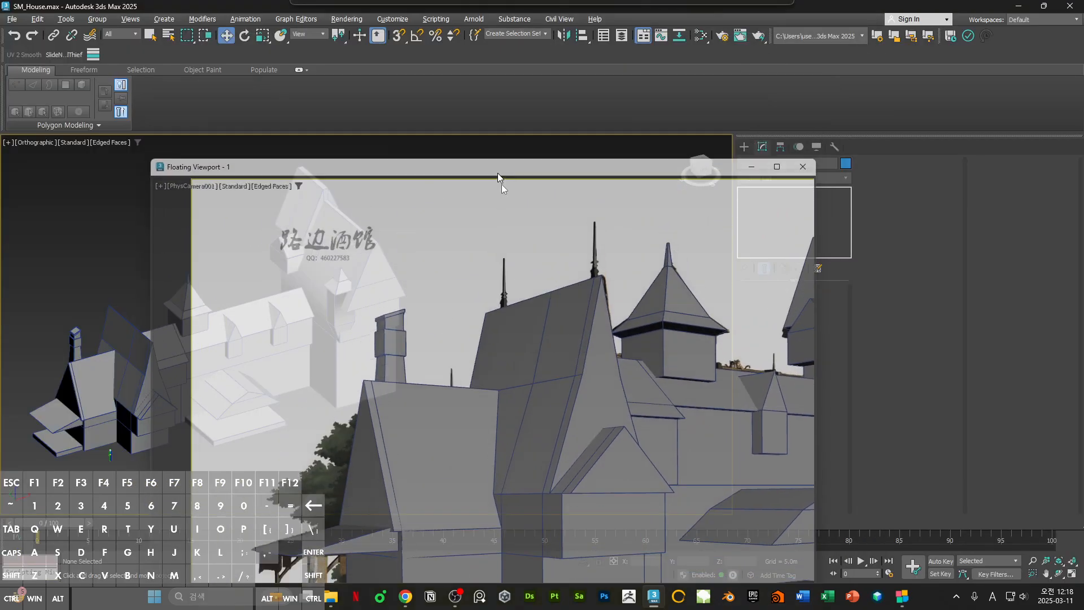
mouse_move(209, 270)
middle_down()
mouse_move(196, 254)
mouse_move(208, 353)
mouse_move(241, 243)
mouse_move(248, 293)
mouse_move(224, 266)
middle_up()
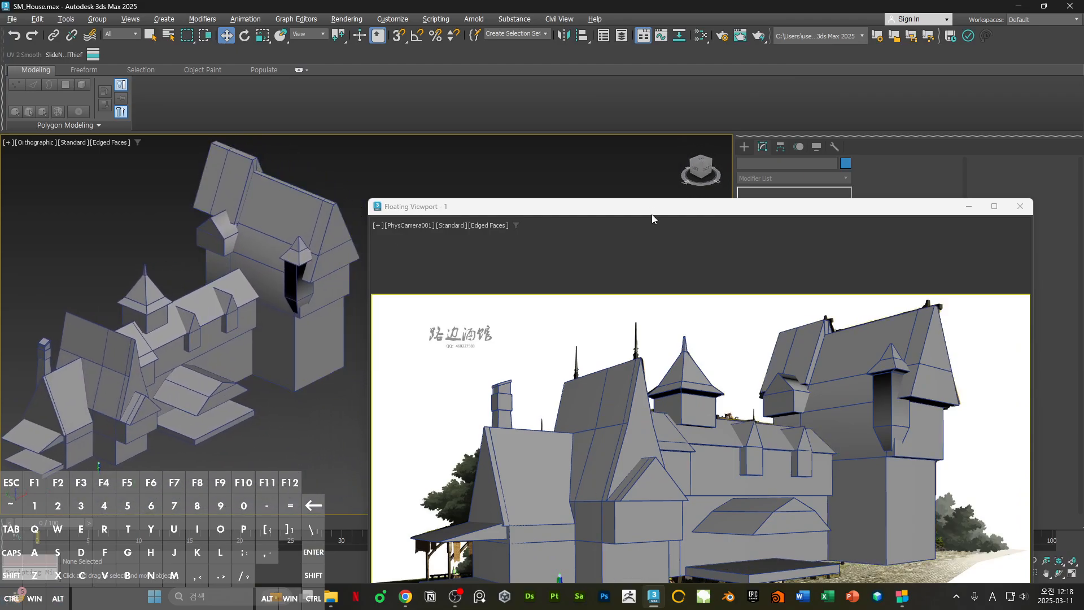
drag(655, 209, 656, 146)
double_click(656, 146)
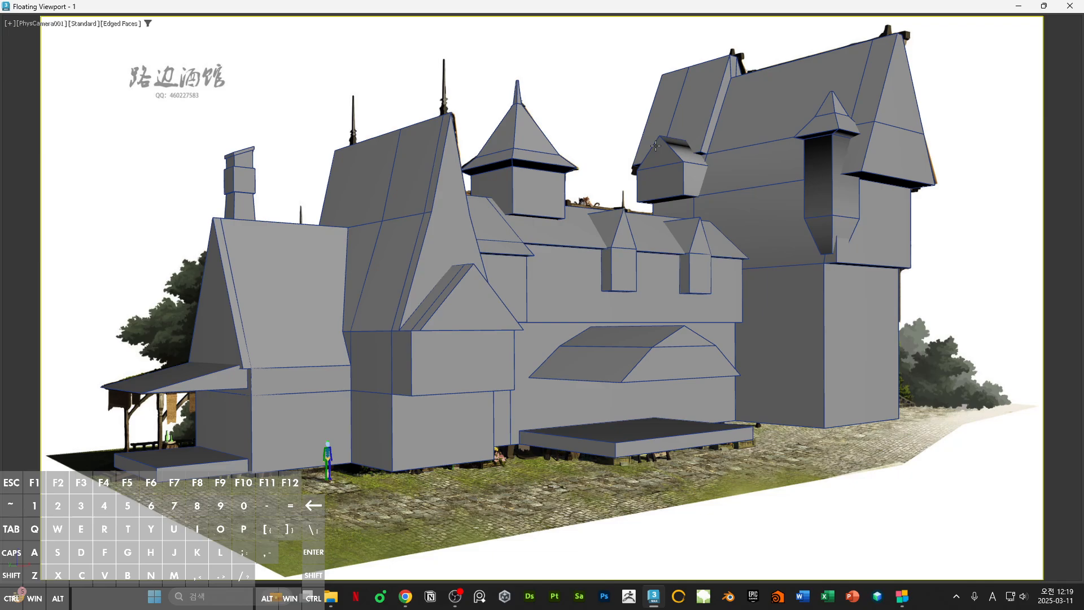
- Switch to the concept image in the image viewer, examine the tavern entrance area up close, and return to the blockout
drag(621, 609, 584, 250)
double_click(584, 251)
drag(728, 342, 540, 364)
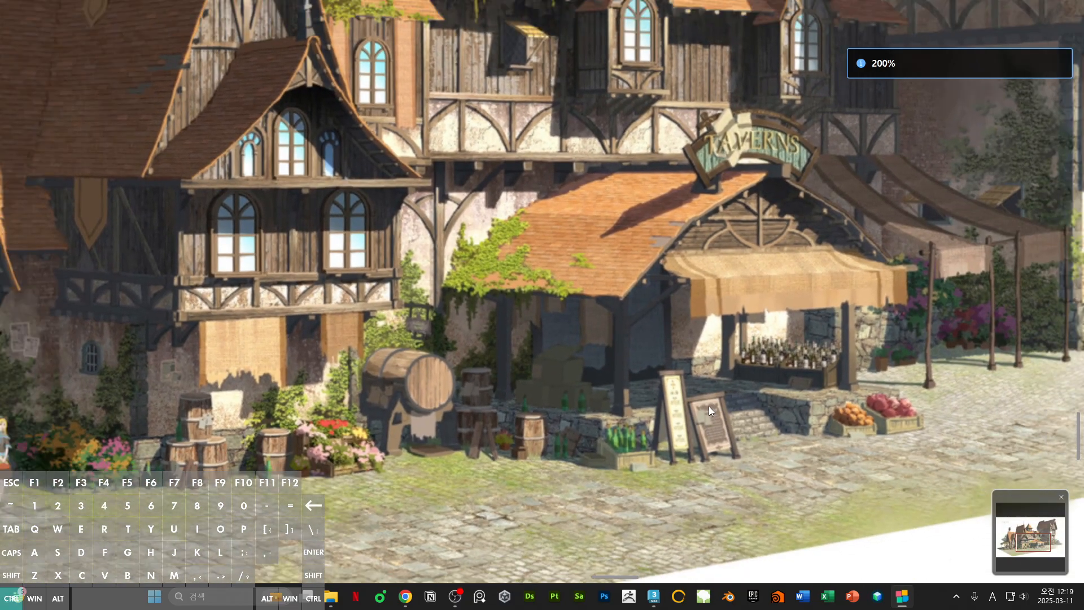
scroll(700, 394, down, 1)
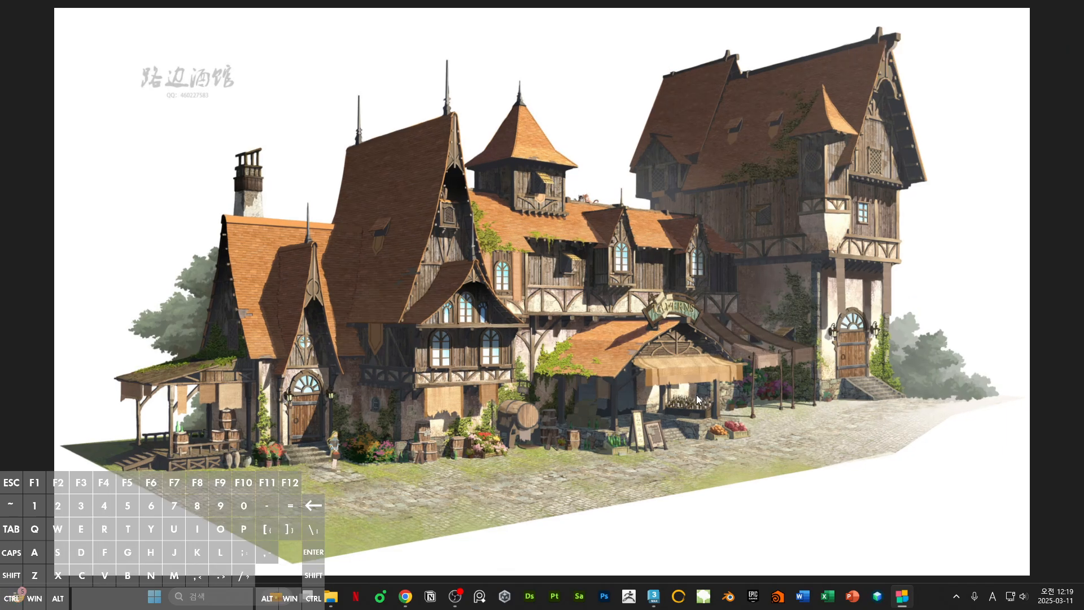
click(1021, 9)
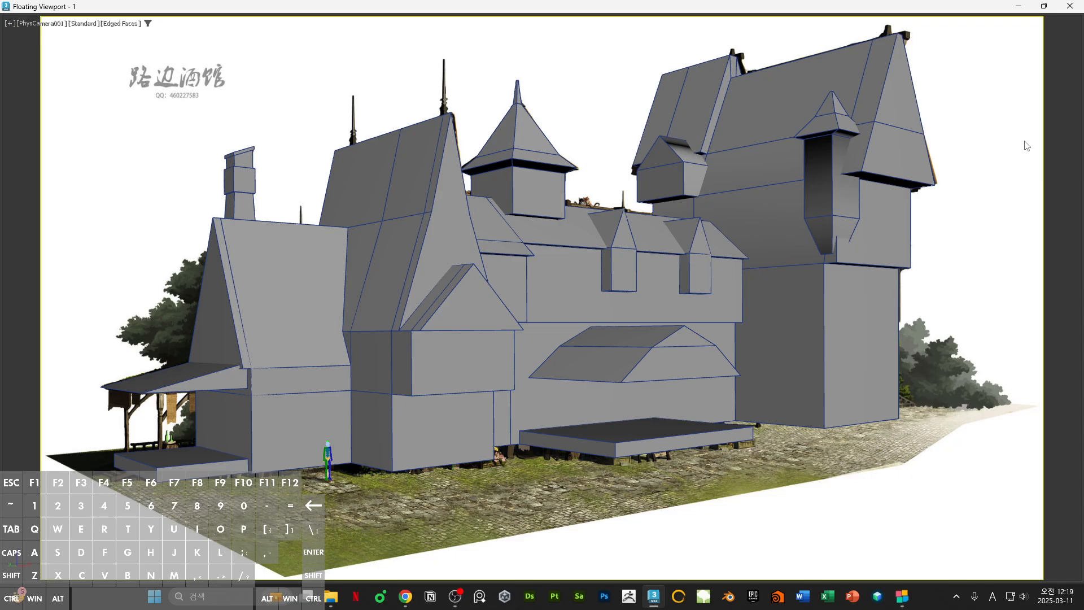